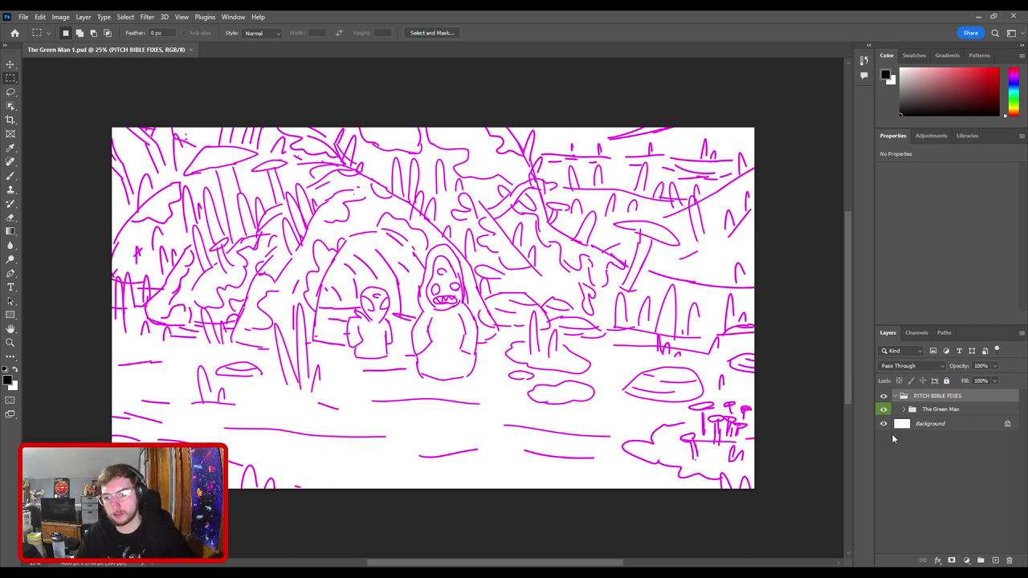
- Expand The Green Man group, compare its purple line art with the pencil sketch, and hide the pencil sketch layer
click(905, 409)
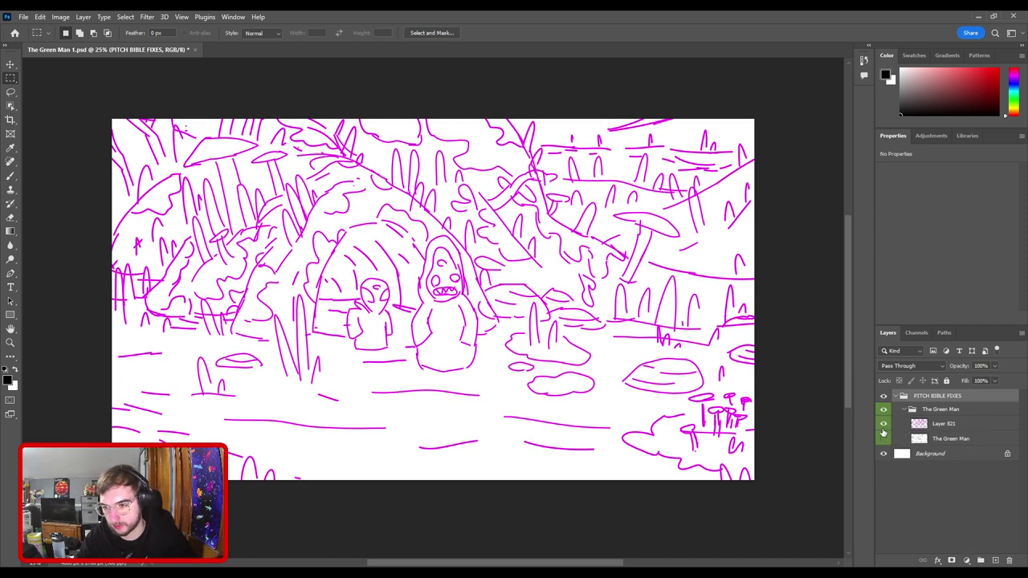
click(883, 423)
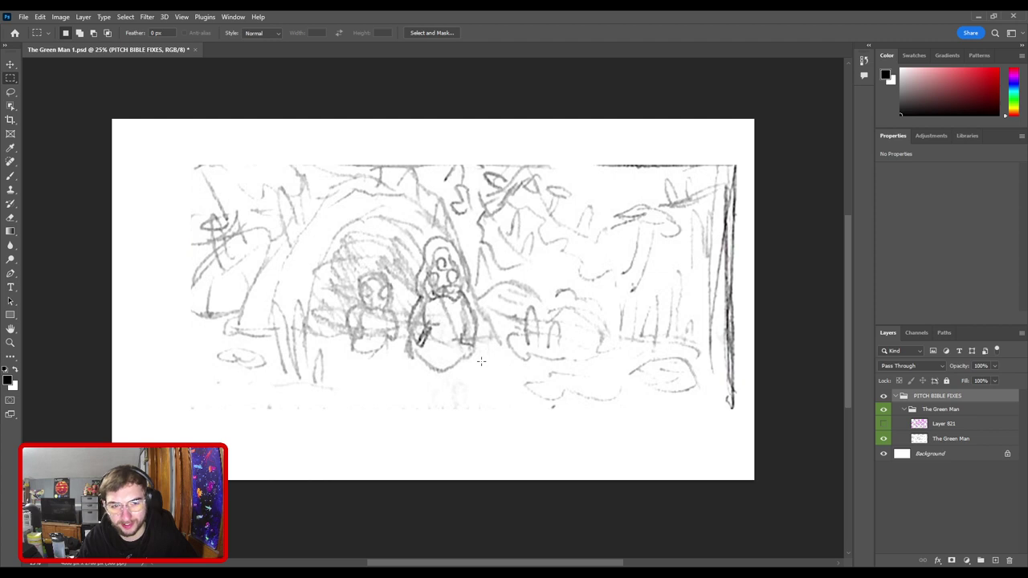
click(883, 424)
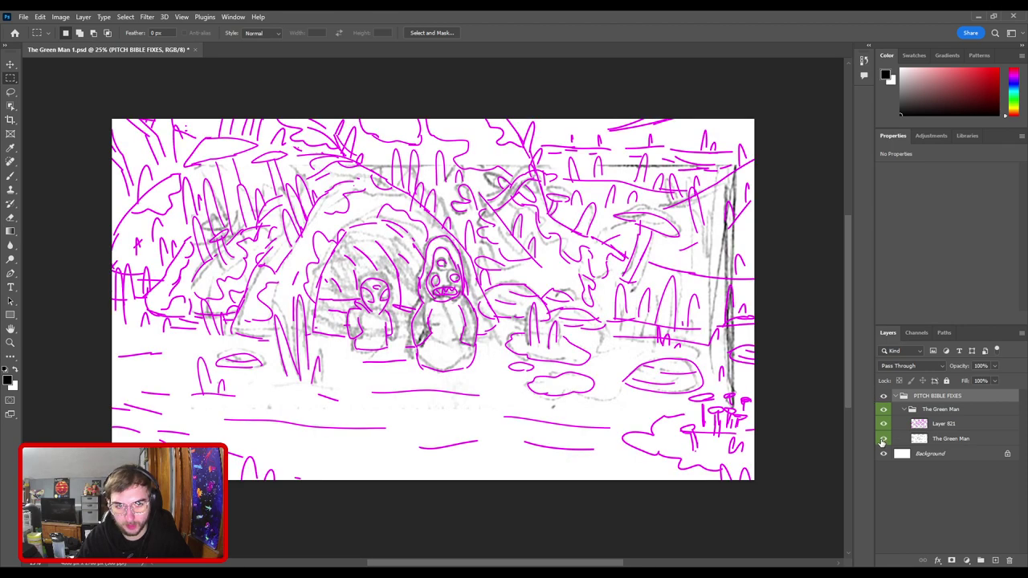
click(883, 440)
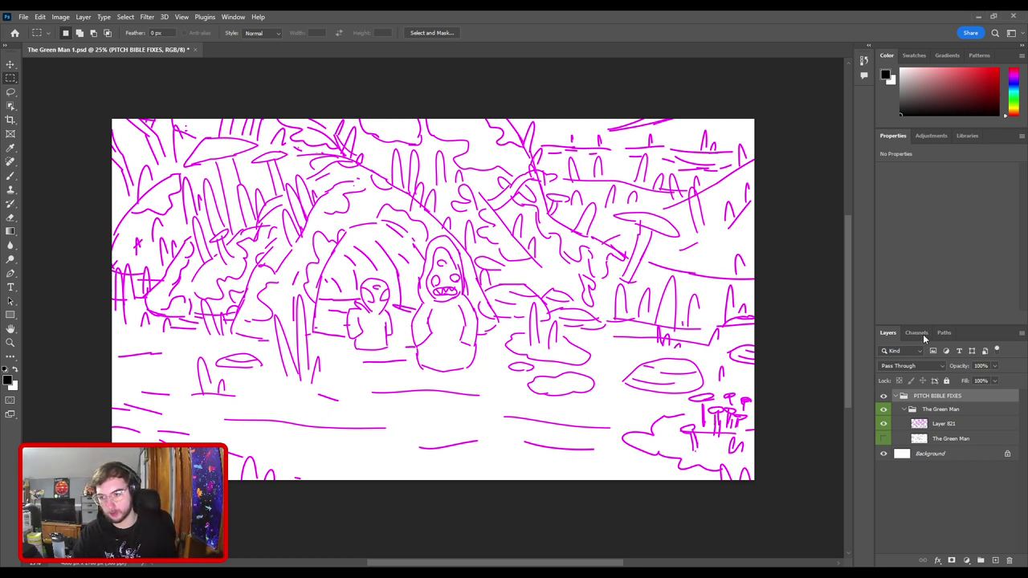
- Place the Swamp Creatures 1 image over the line art and shift it sideways to about X 366 px
key(ctrl+t)
key(Return)
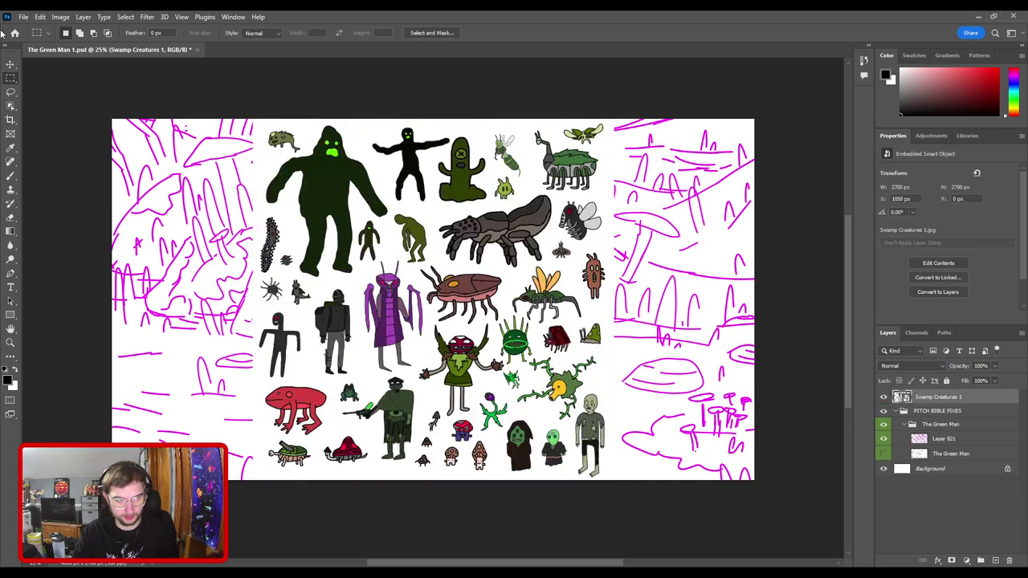
click(9, 67)
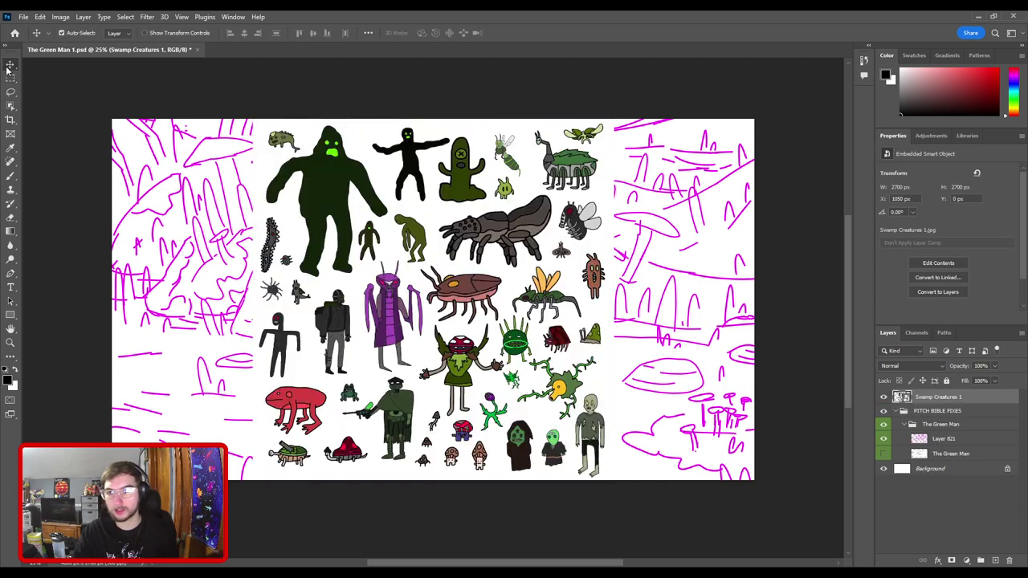
click(909, 55)
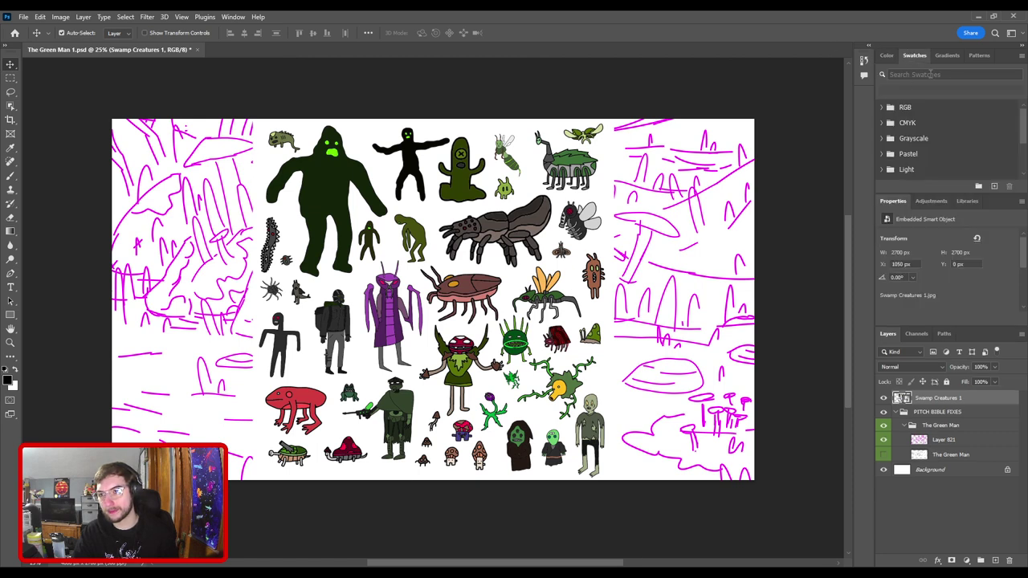
click(947, 55)
click(976, 54)
click(948, 54)
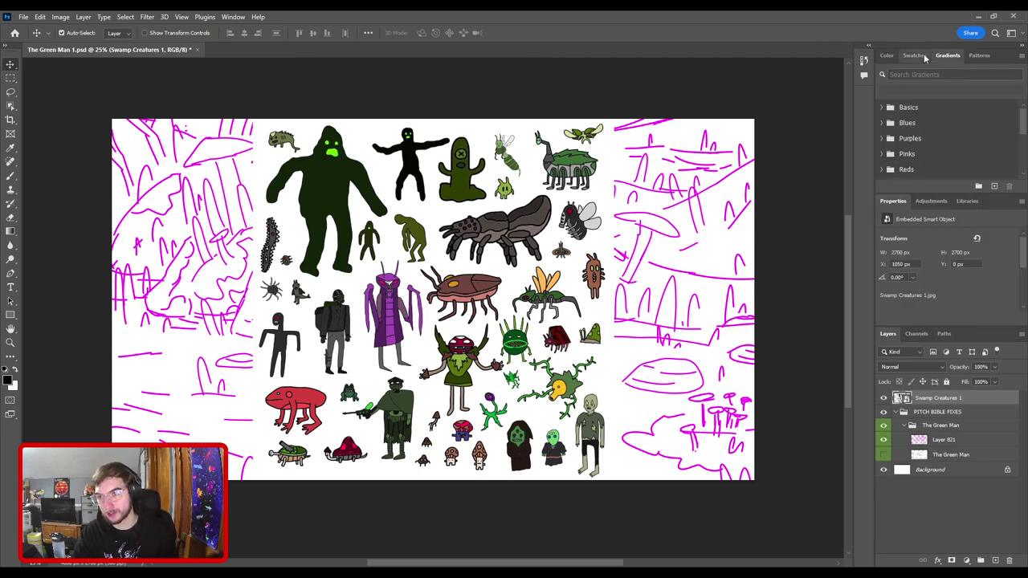
click(915, 55)
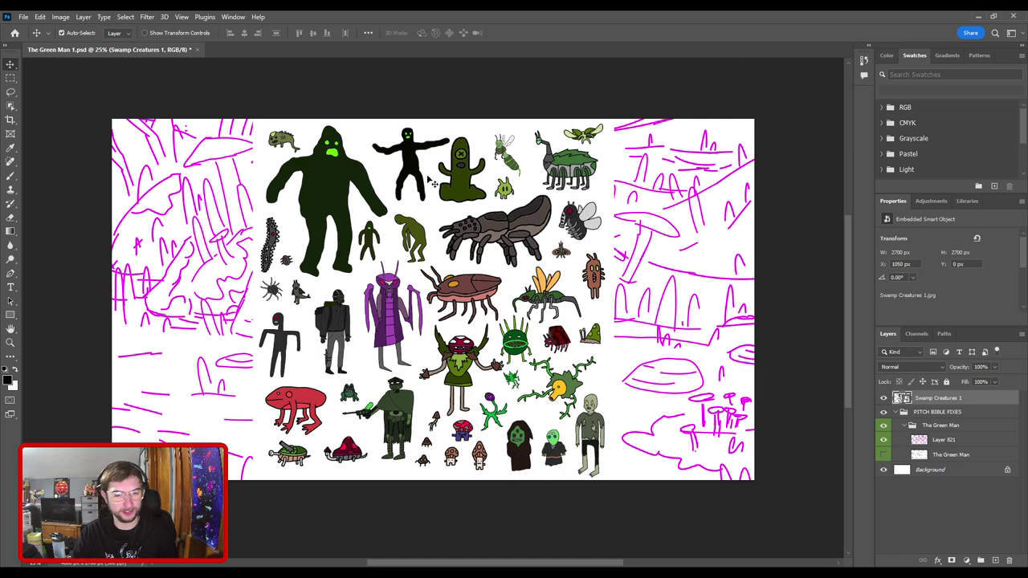
drag(383, 249, 325, 217)
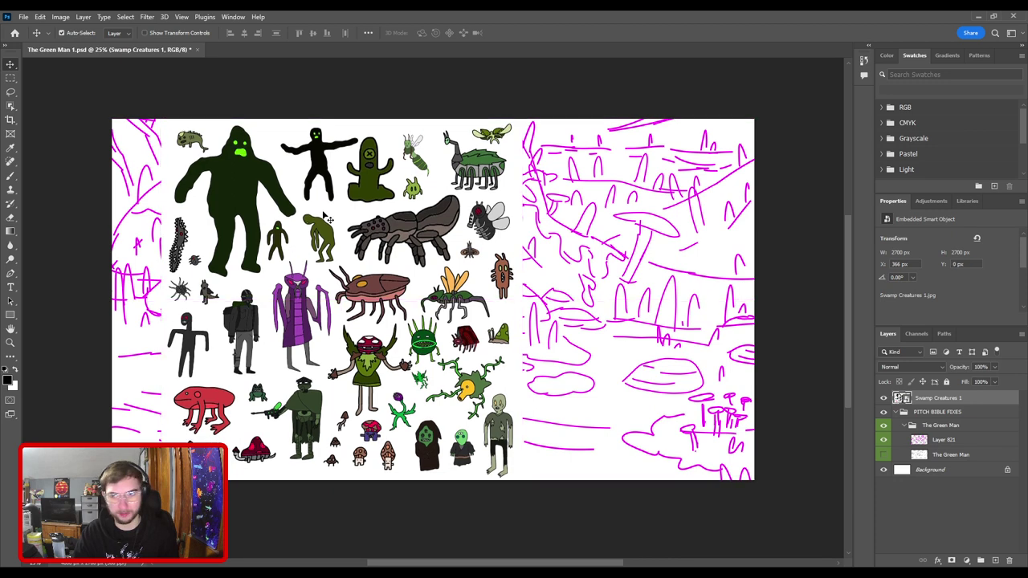
- Look through the RGB and CMYK swatches, the pattern groups and the Basics gradients
click(881, 107)
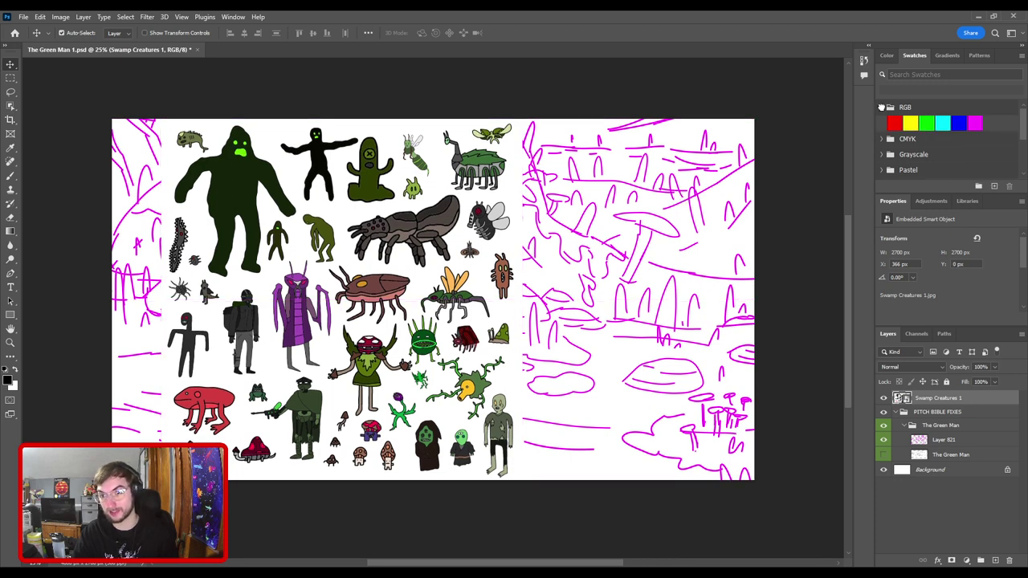
click(882, 140)
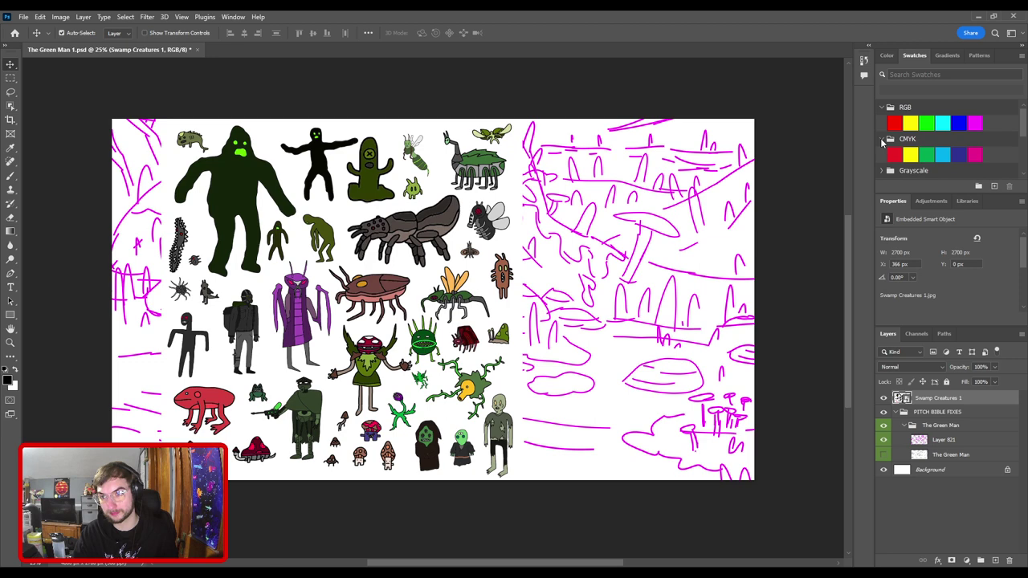
scroll(940, 133, down, 4)
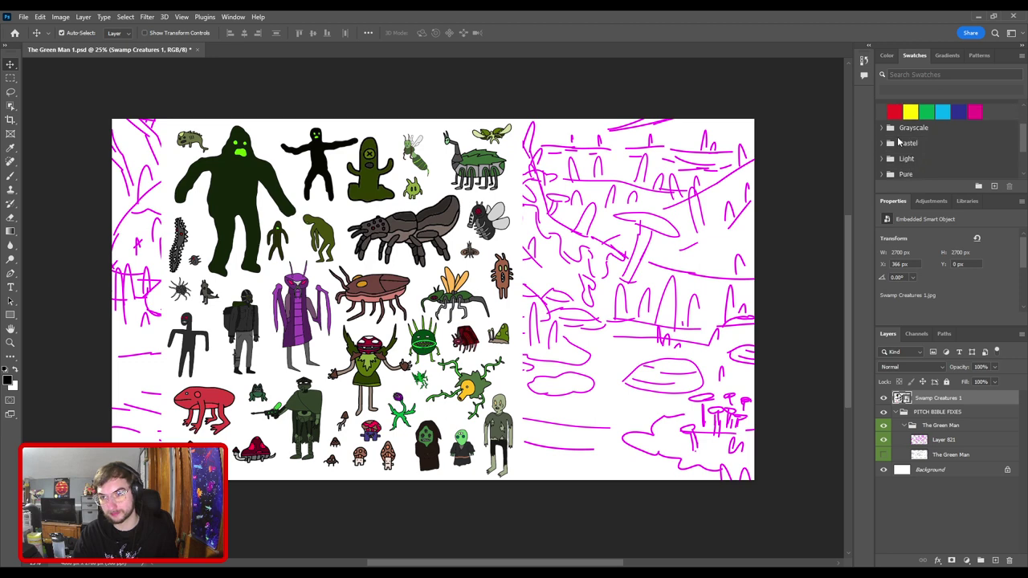
scroll(988, 125, up, 3)
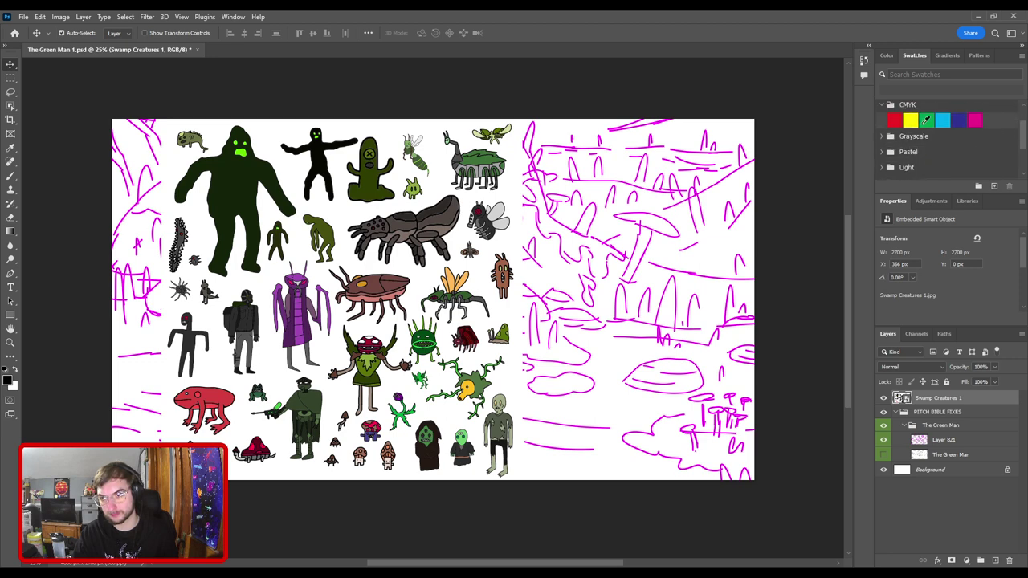
scroll(936, 156, down, 4)
scroll(930, 157, up, 8)
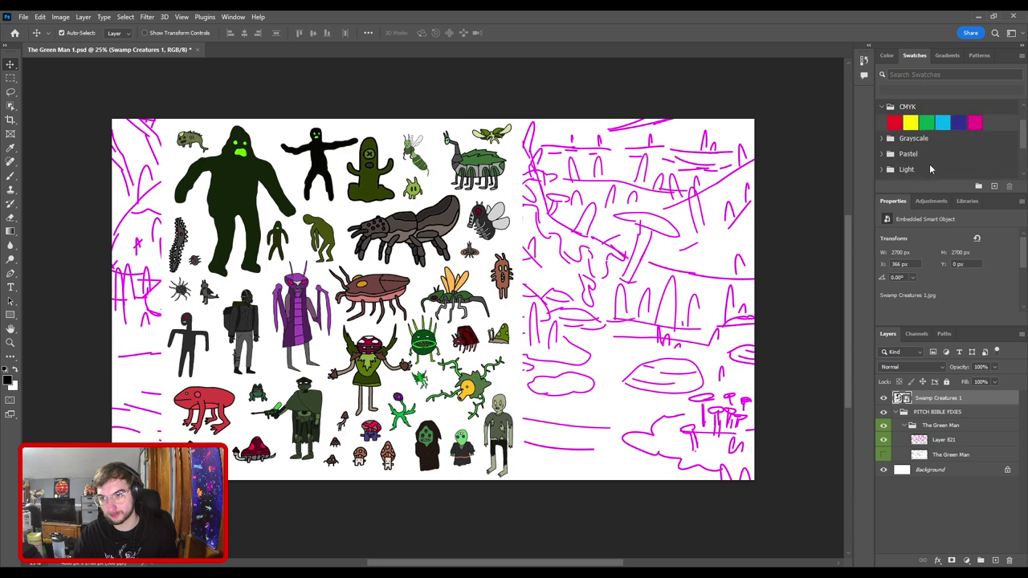
click(949, 56)
click(978, 56)
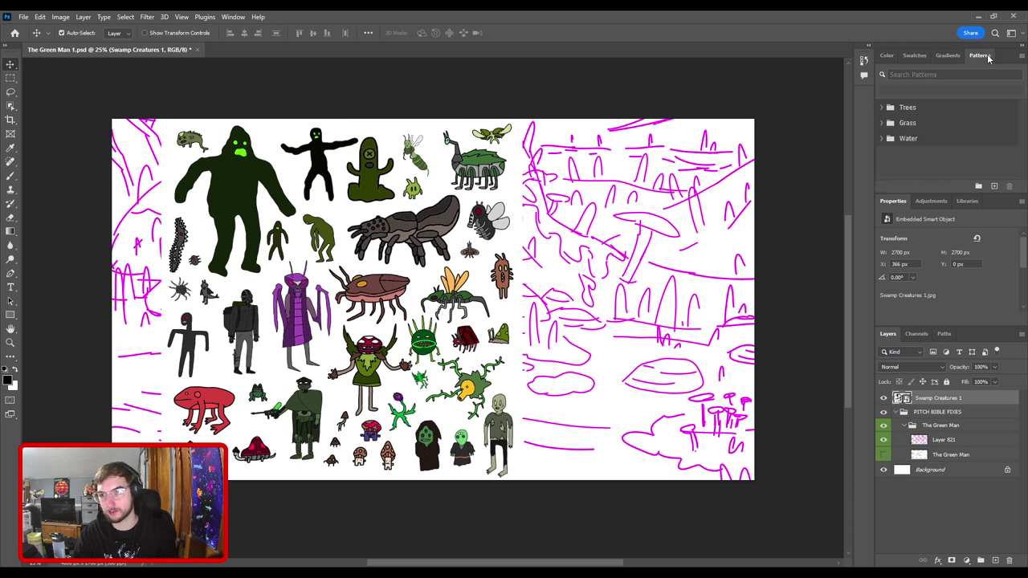
click(947, 55)
click(883, 108)
click(883, 107)
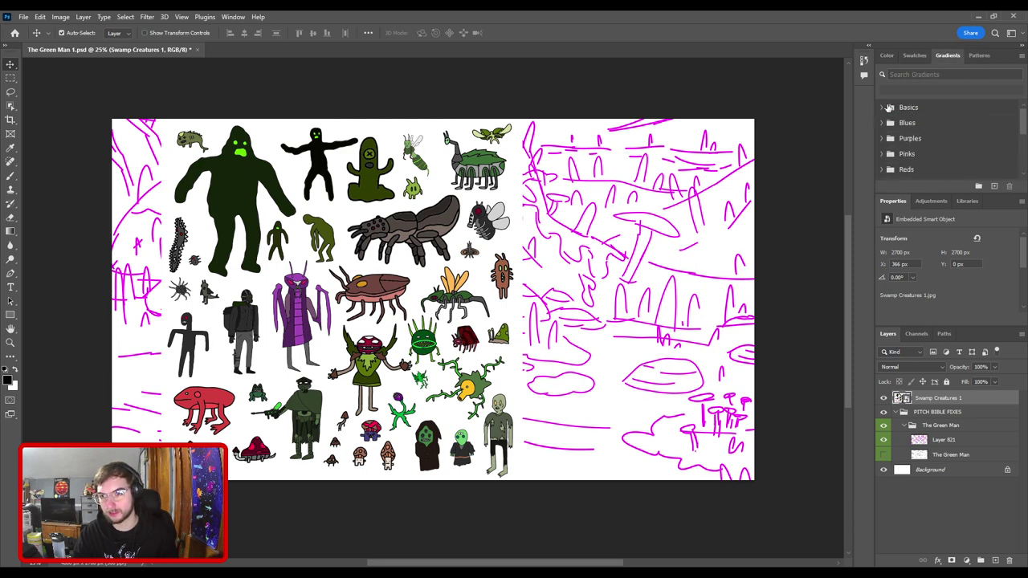
- Collapse the RGB and CMYK swatch groups and expand the Darker and Pale groups to view their colors
click(915, 56)
click(884, 110)
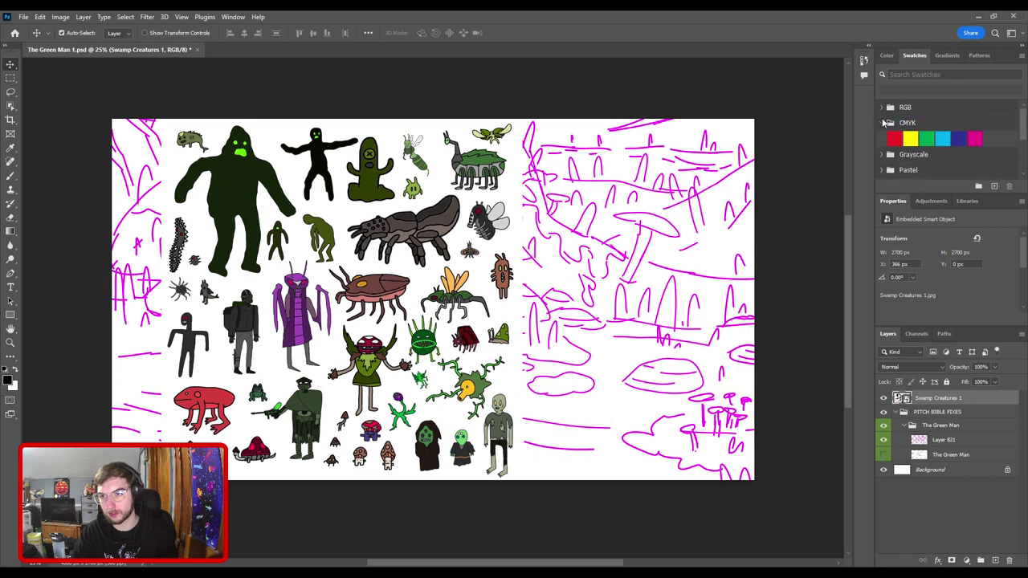
click(883, 123)
scroll(883, 128, down, 3)
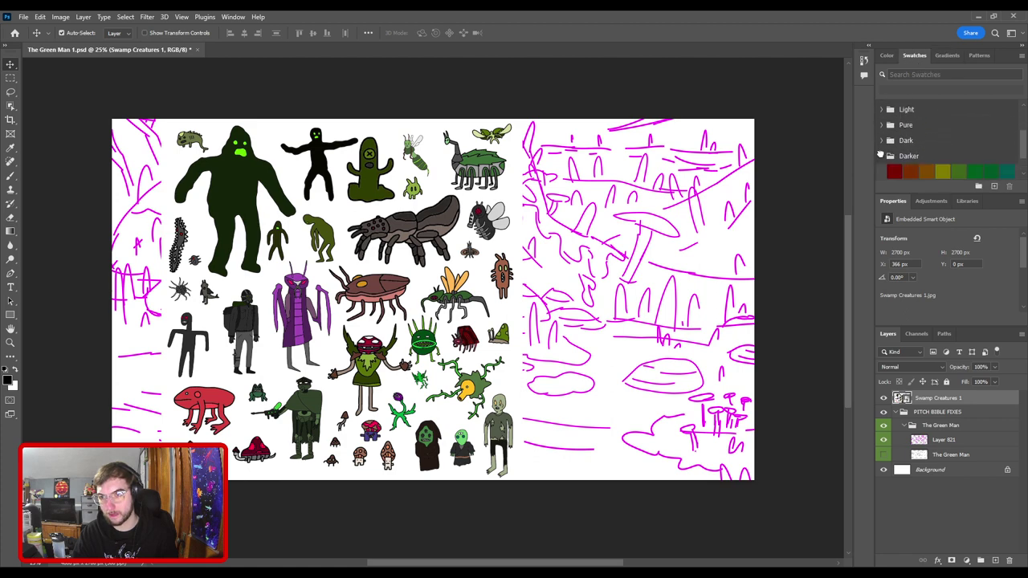
click(884, 156)
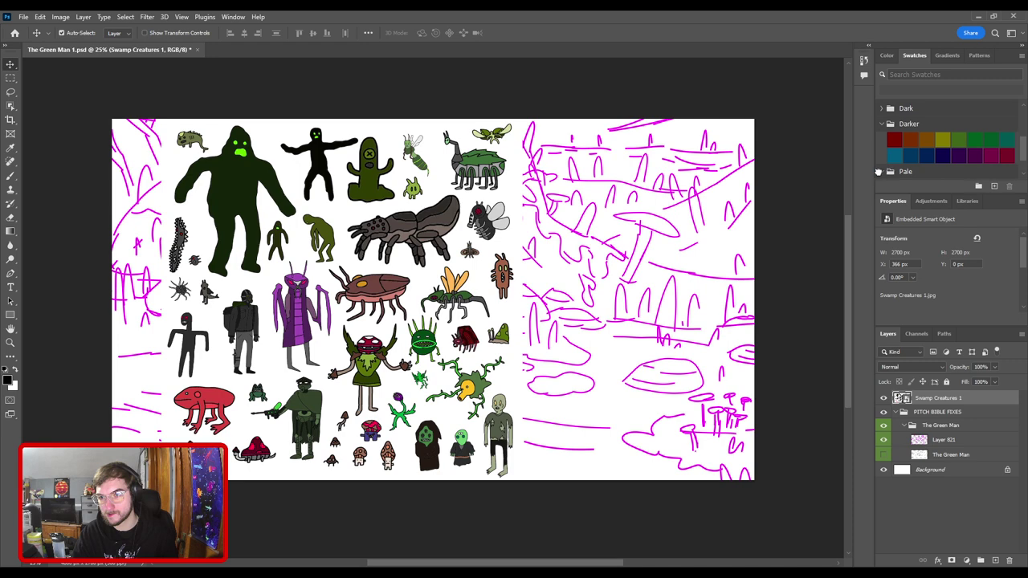
click(883, 172)
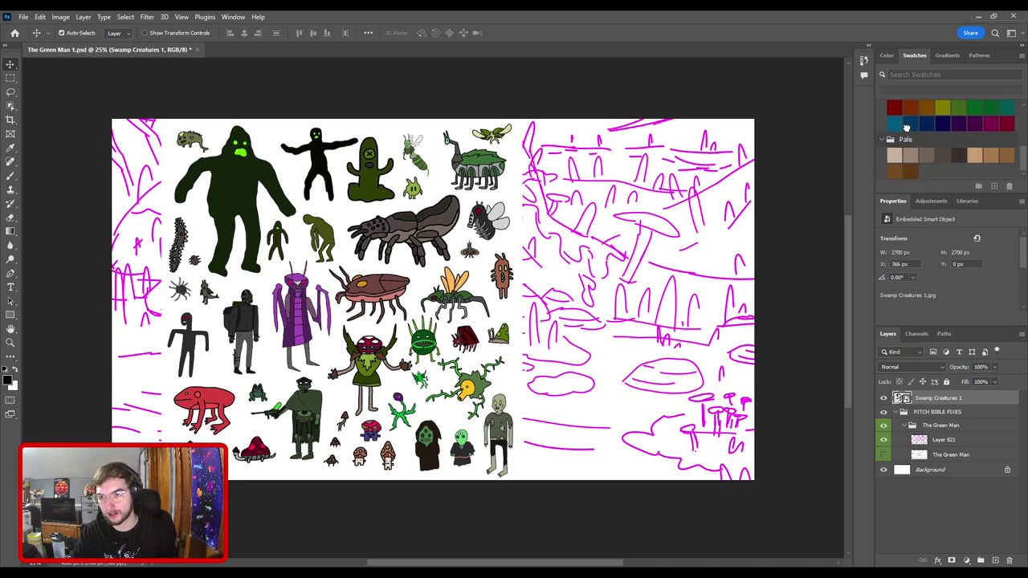
- Try to reposition the Pale swatch group relative to the Darker group
drag(974, 129, 988, 151)
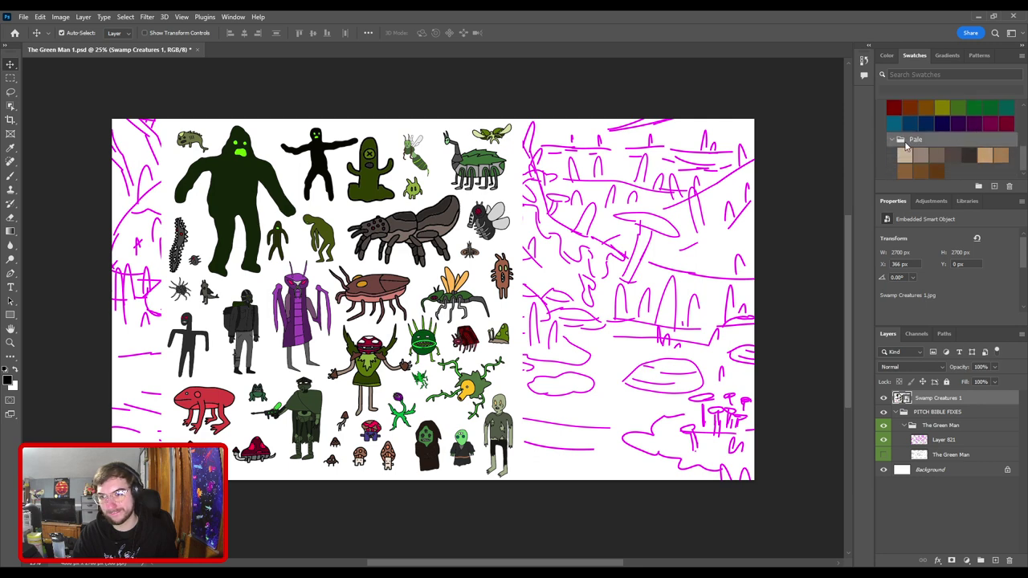
scroll(923, 160, up, 2)
drag(922, 165, 920, 122)
scroll(923, 123, down, 2)
scroll(933, 136, up, 1)
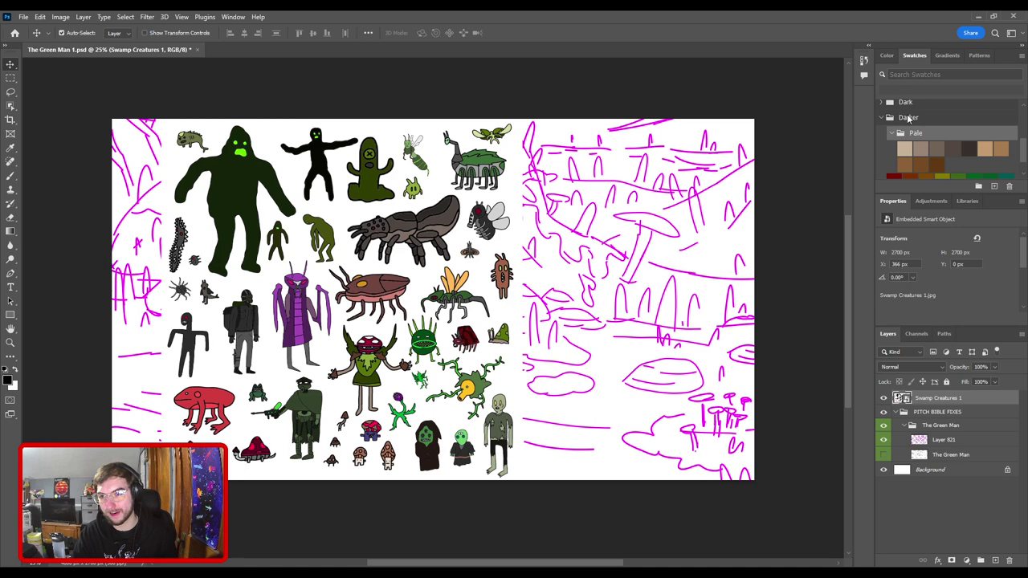
scroll(911, 120, down, 1)
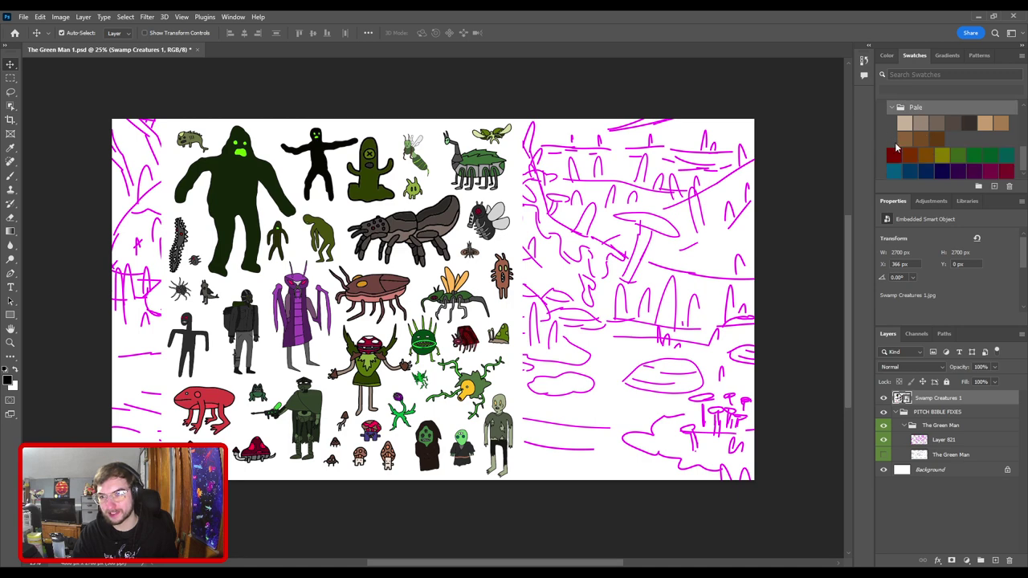
scroll(901, 143, up, 1)
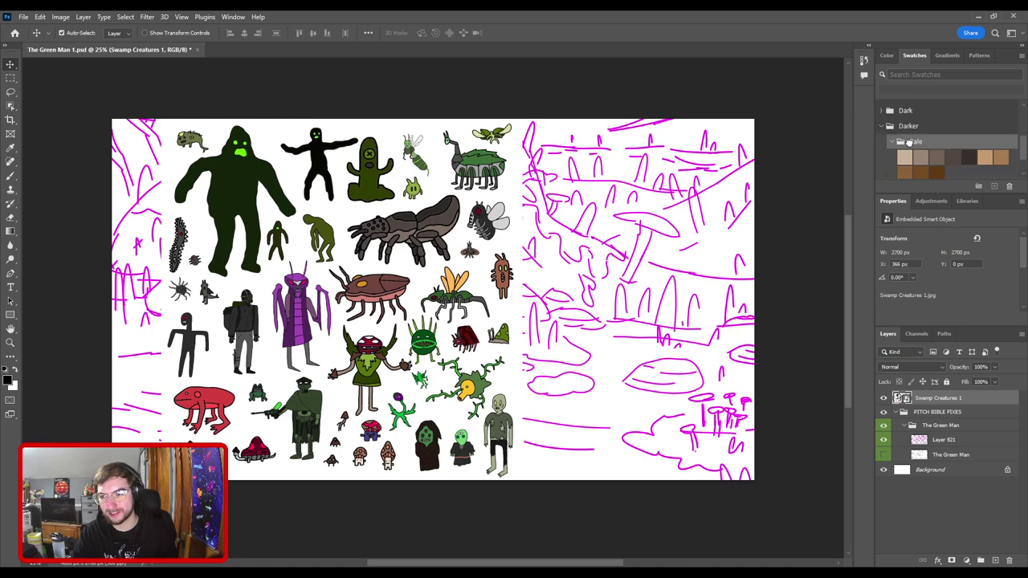
- Try to undo the move of the Pale swatch group into Darker
click(907, 128)
key(ctrl+z)
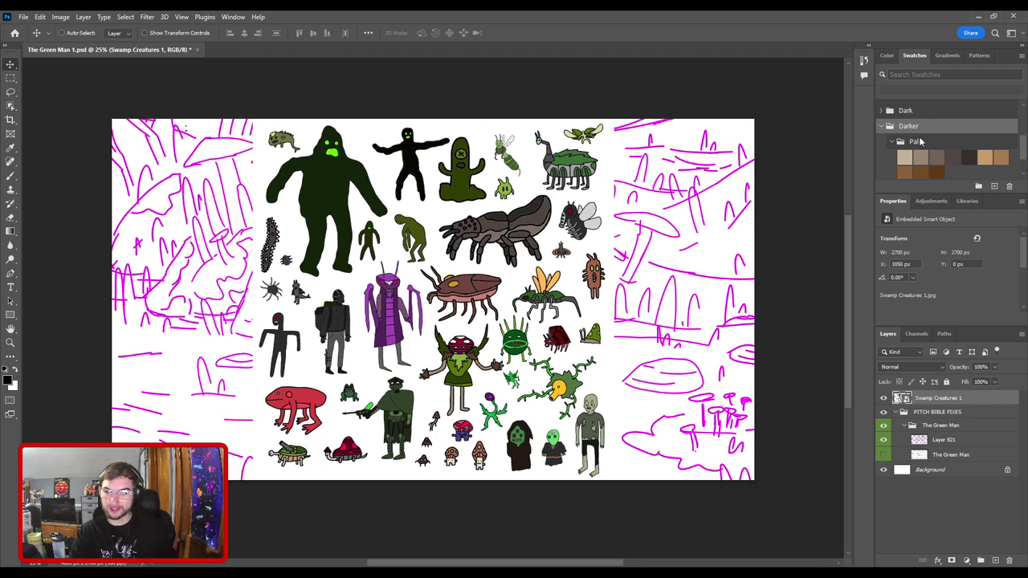
key(ctrl+z)
key(ctrl+shift+z)
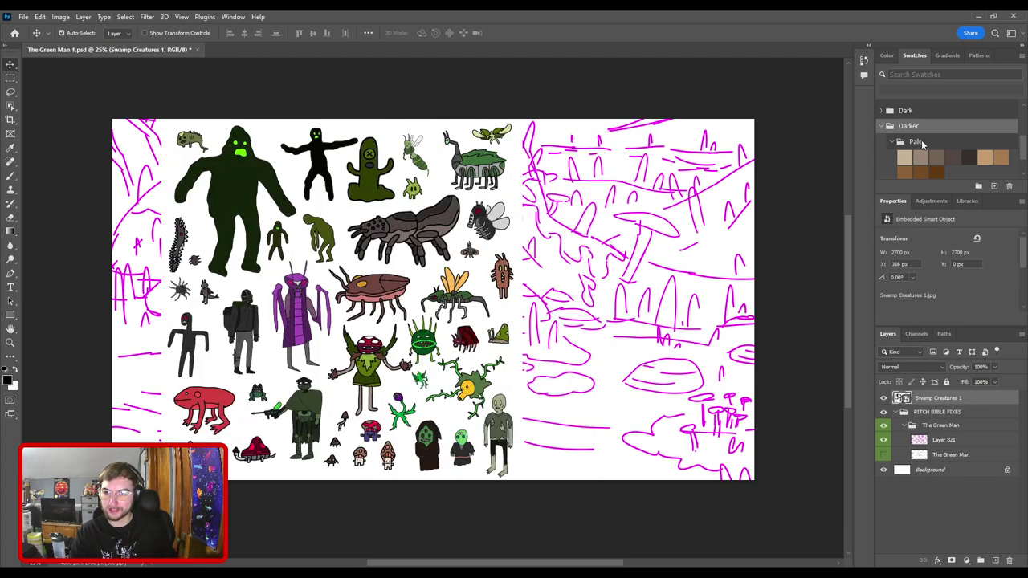
- Move the Pale swatch group out of Darker to sit directly above it, and collapse both groups
mouse_move(922, 142)
mouse_down()
mouse_move(921, 117)
mouse_move(922, 131)
mouse_up()
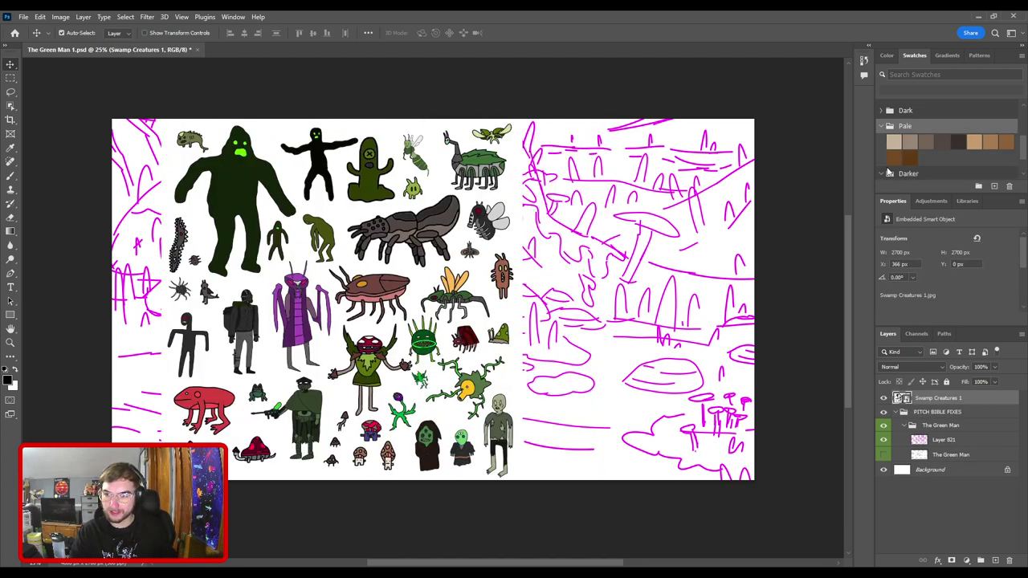
click(881, 126)
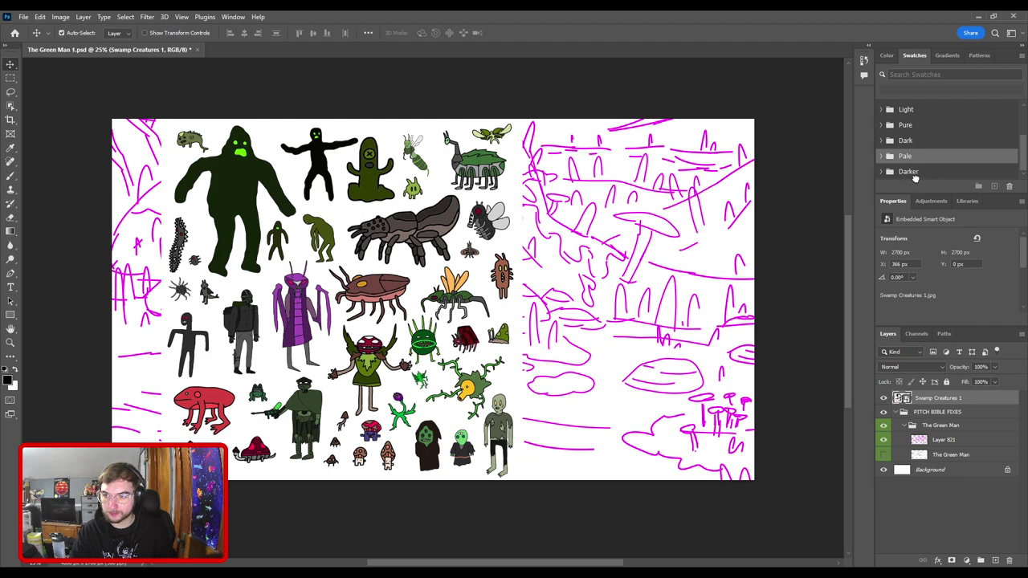
- Examine the RGB group and the rest of the swatch list, and return to the color picker
scroll(913, 141, up, 3)
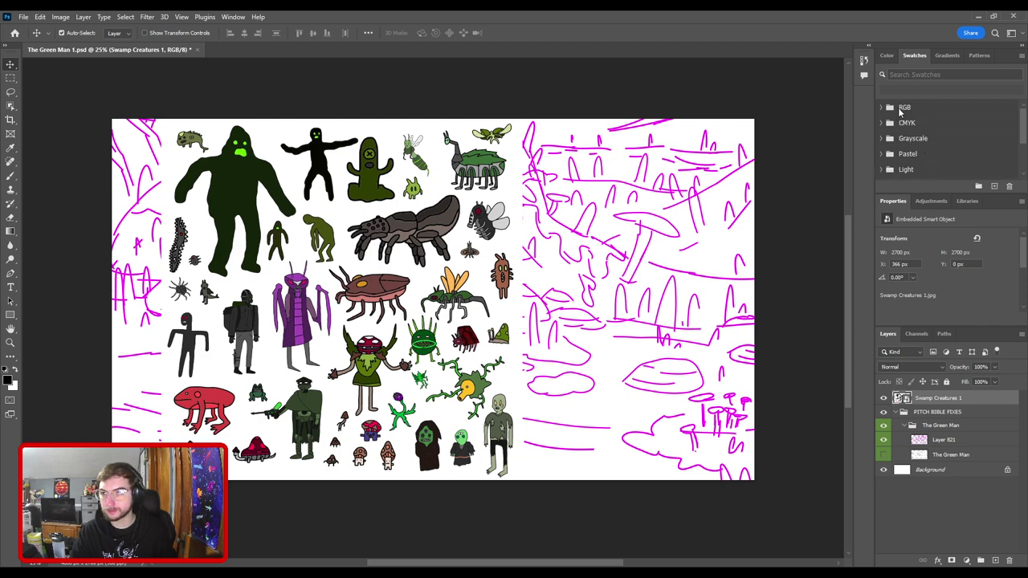
click(885, 110)
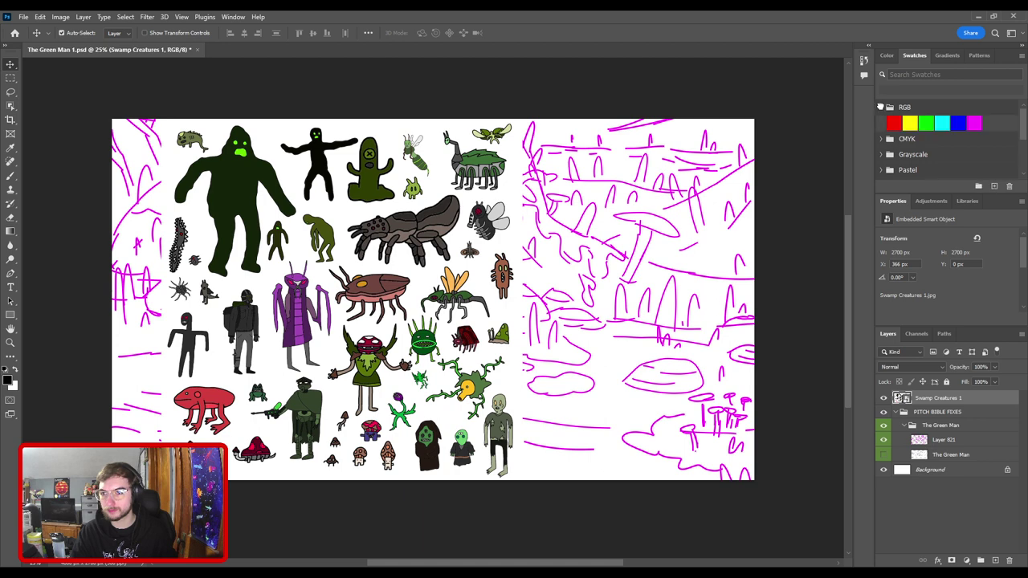
click(992, 108)
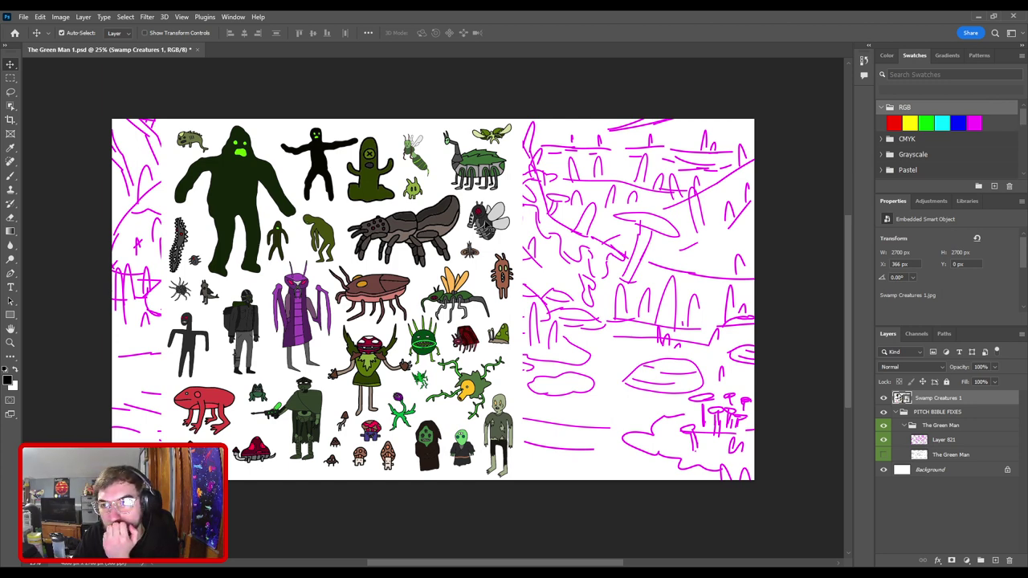
scroll(991, 138, down, 3)
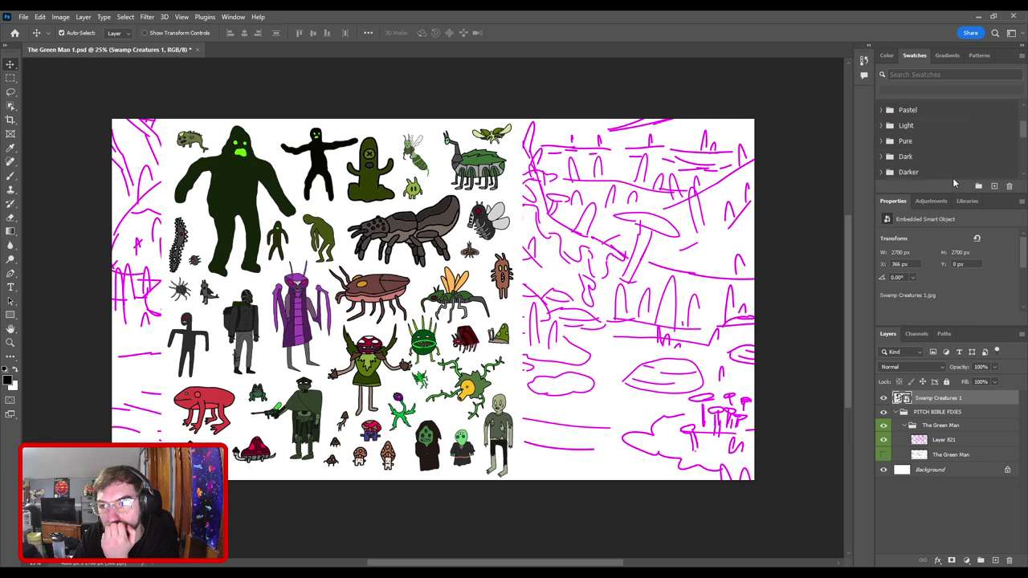
drag(1023, 141, 1022, 143)
scroll(927, 145, down, 6)
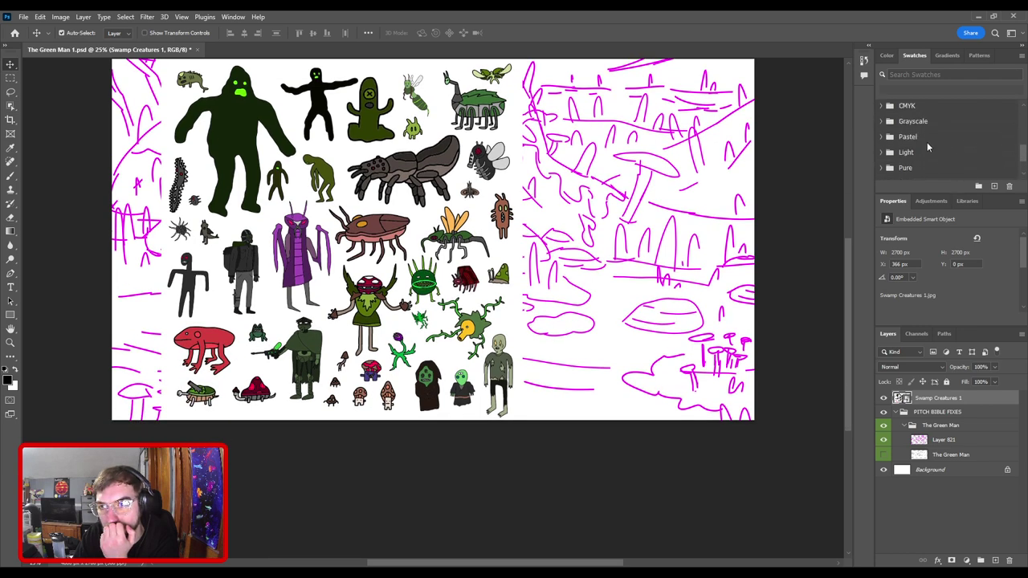
click(884, 55)
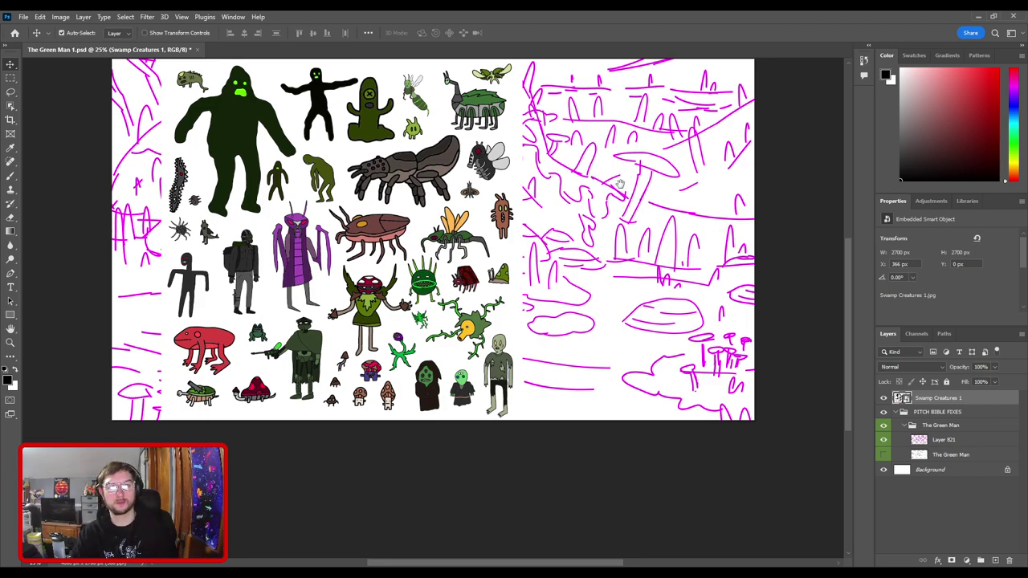
- Look over the swatch groups and the gradient presets, and inspect the colors in the first RGB swatch group
scroll(627, 170, up, 3)
drag(621, 249, 656, 248)
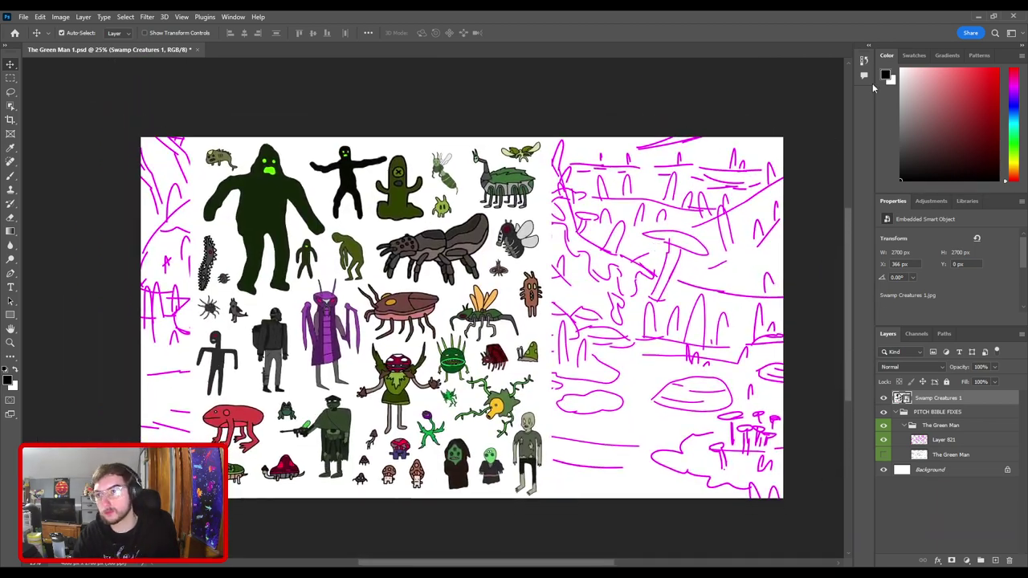
click(914, 54)
scroll(922, 145, down, 3)
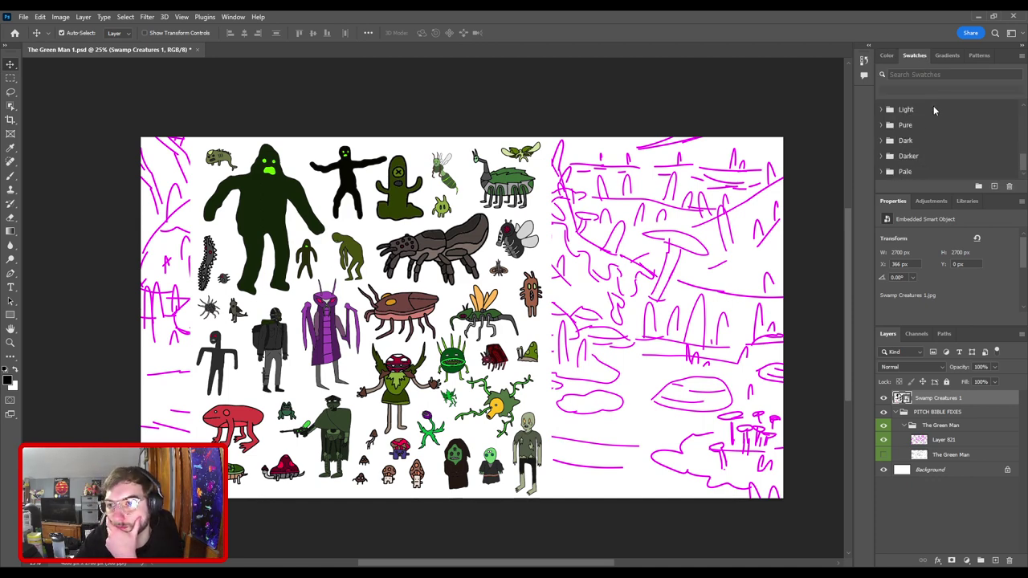
click(948, 54)
click(986, 58)
click(938, 60)
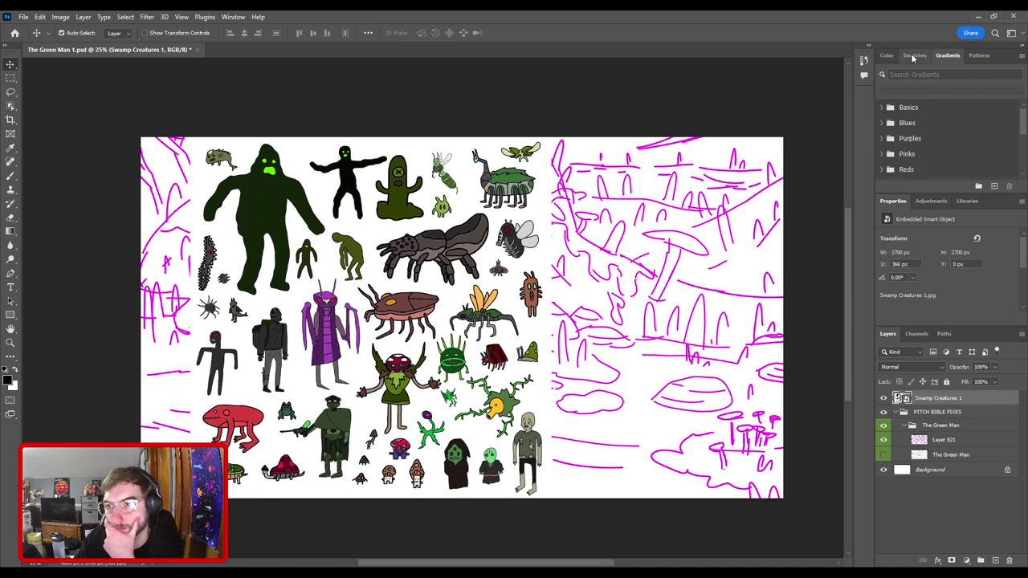
click(913, 59)
scroll(914, 138, up, 3)
scroll(917, 132, up, 2)
click(883, 107)
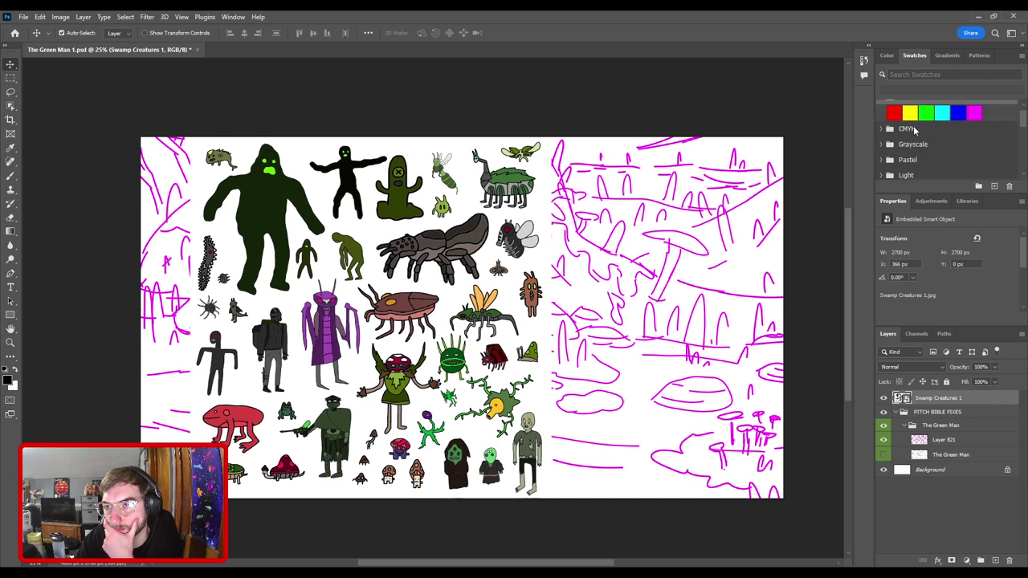
click(882, 107)
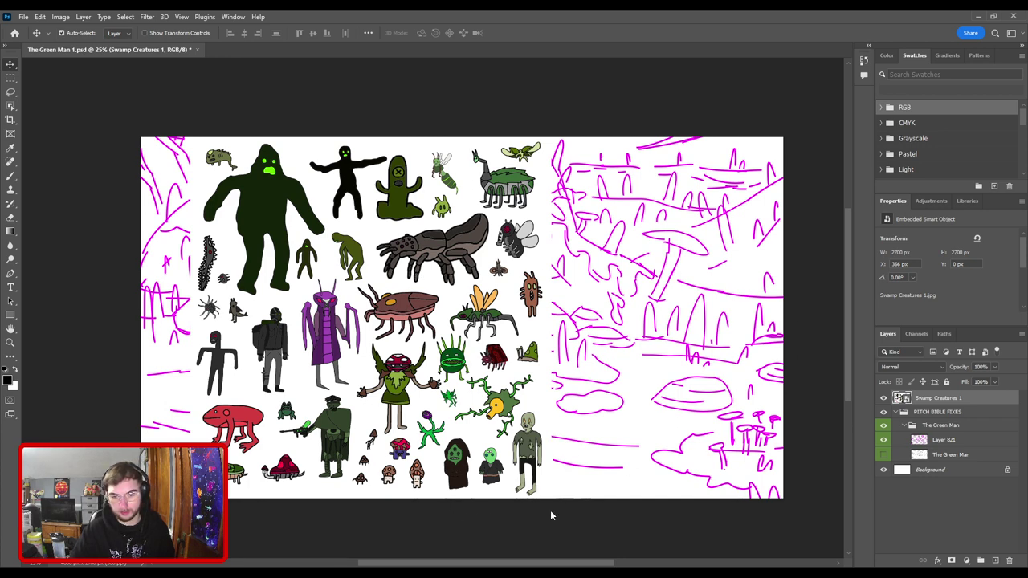
- Inspect the colors in the RGB and CMYK swatch groups and collapse both groups again
click(881, 107)
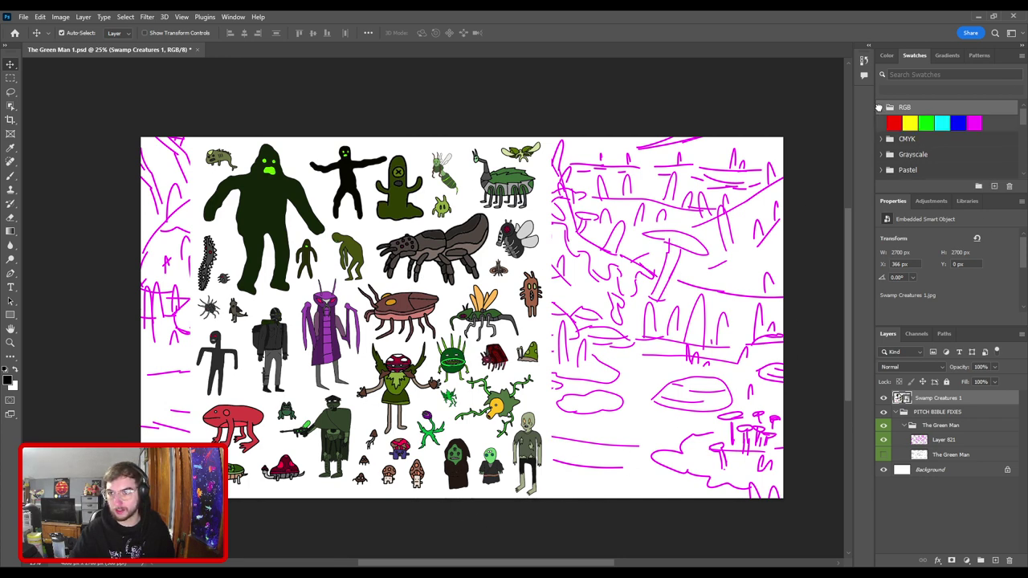
click(885, 139)
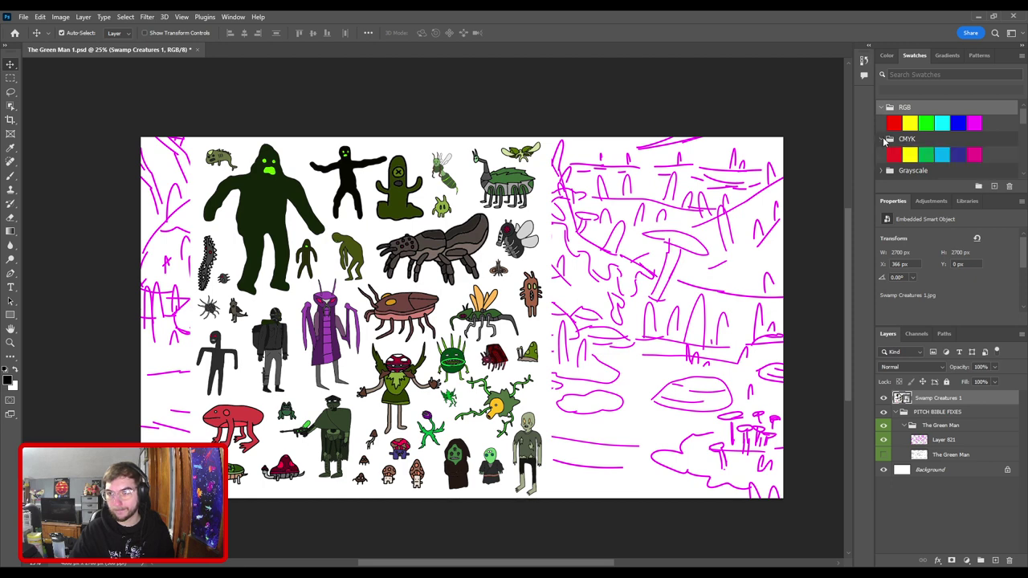
click(881, 107)
click(881, 122)
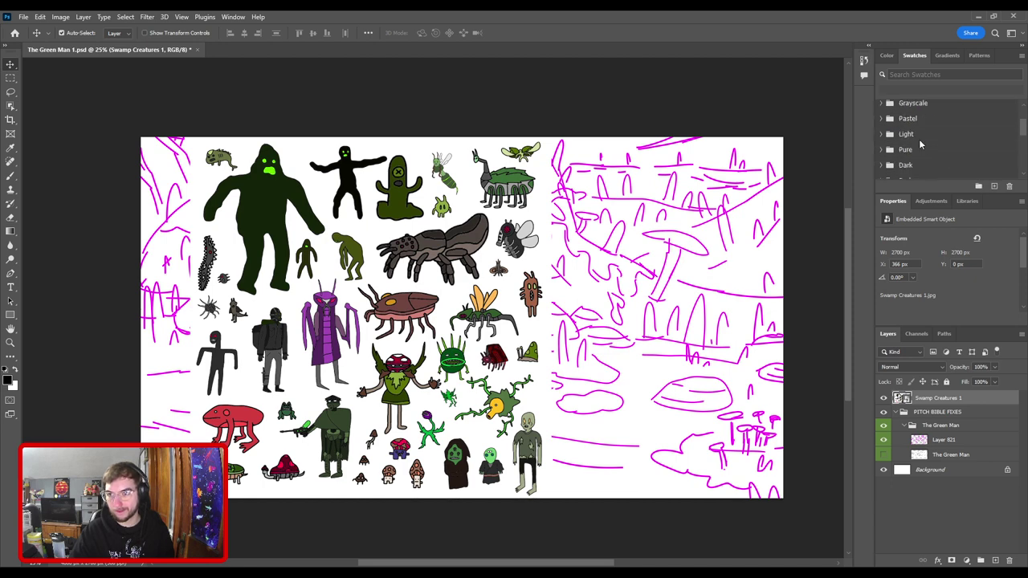
scroll(924, 153, down, 1)
scroll(925, 163, down, 2)
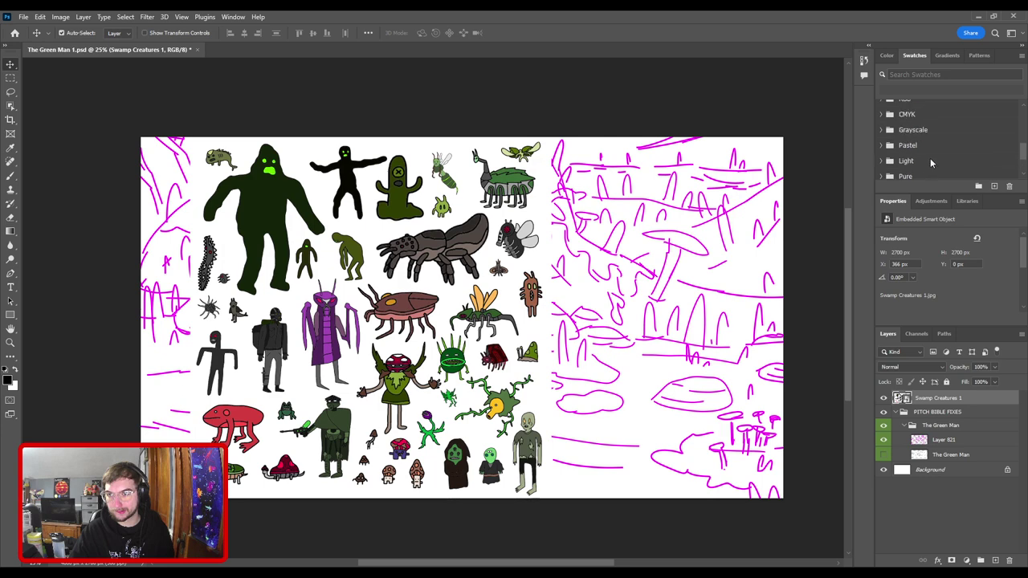
scroll(931, 156, up, 2)
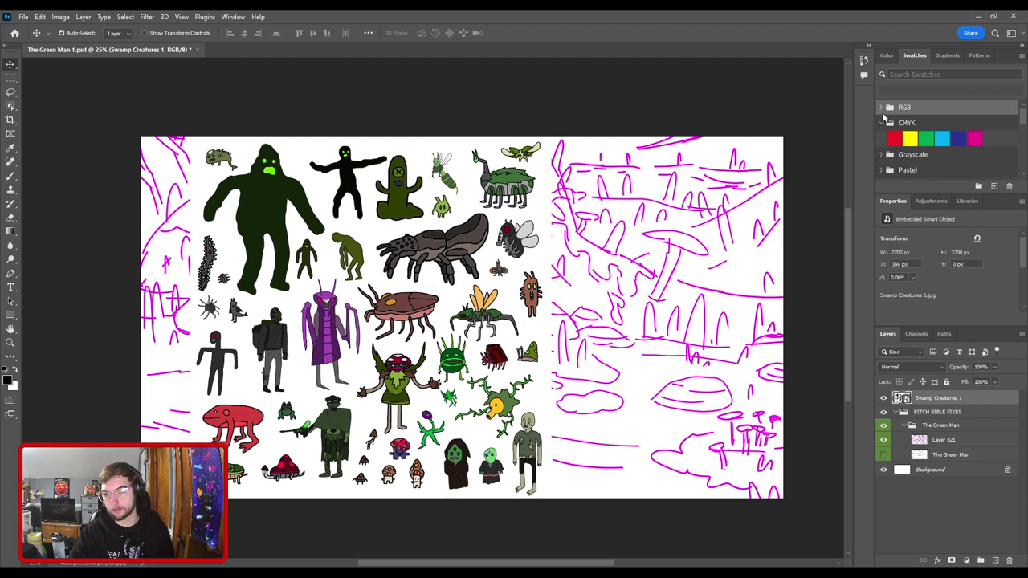
click(916, 123)
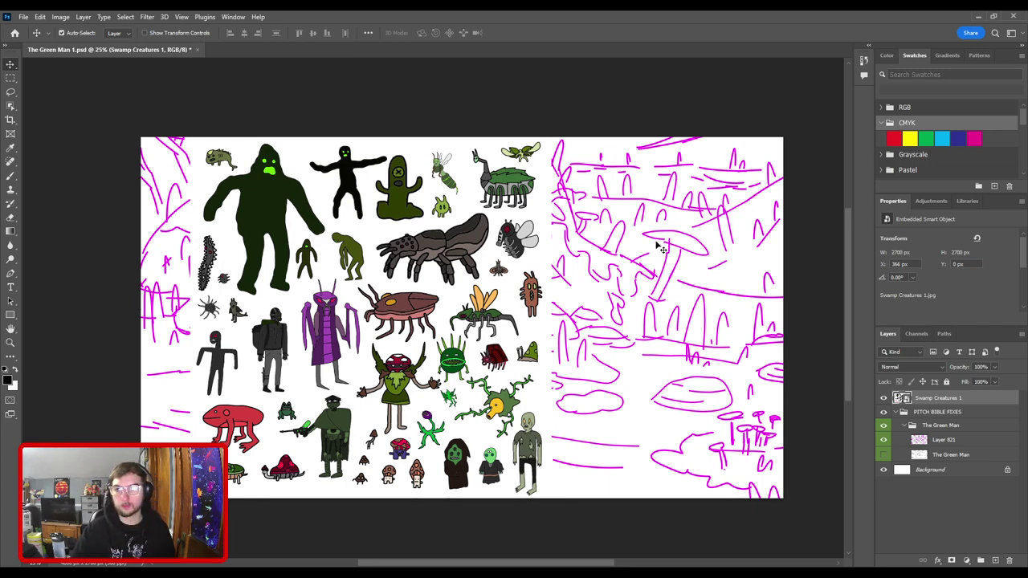
click(884, 123)
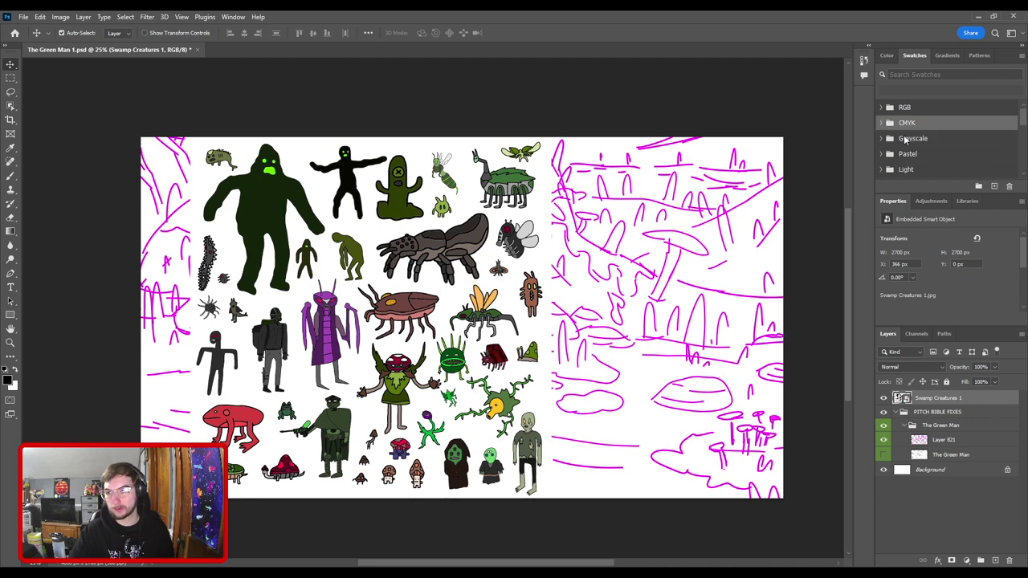
- Go through the Grayscale, Pastel, Light, Pure, Dark, Darker and Pale swatch groups one by one
click(908, 140)
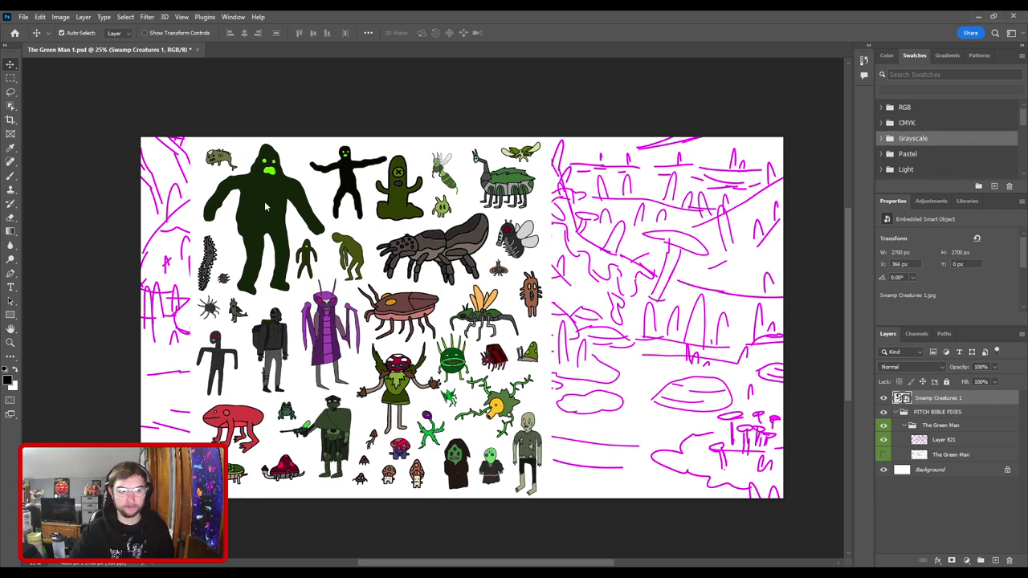
click(914, 155)
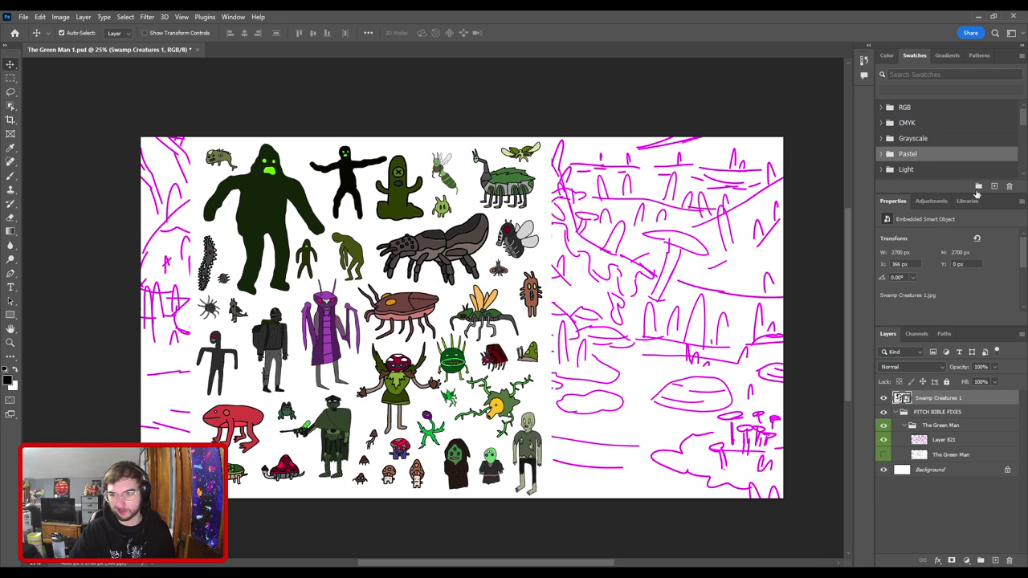
scroll(909, 165, down, 2)
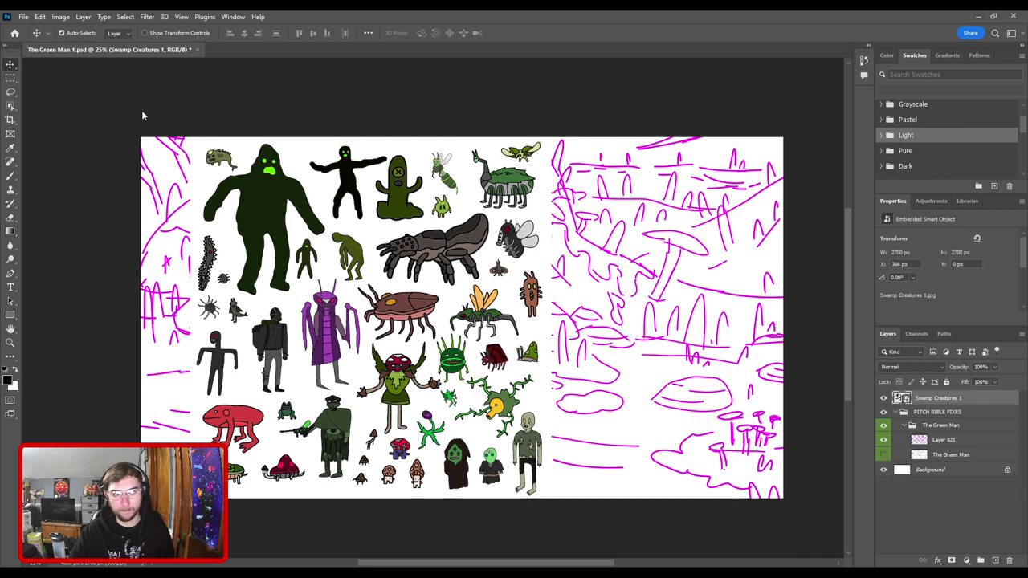
click(911, 152)
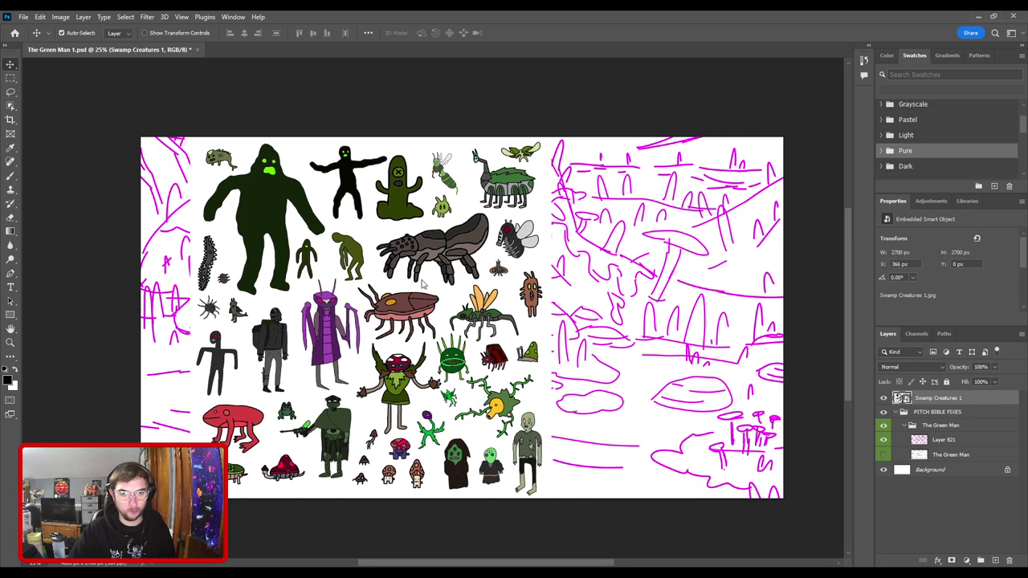
scroll(936, 168, down, 1)
scroll(936, 168, down, 2)
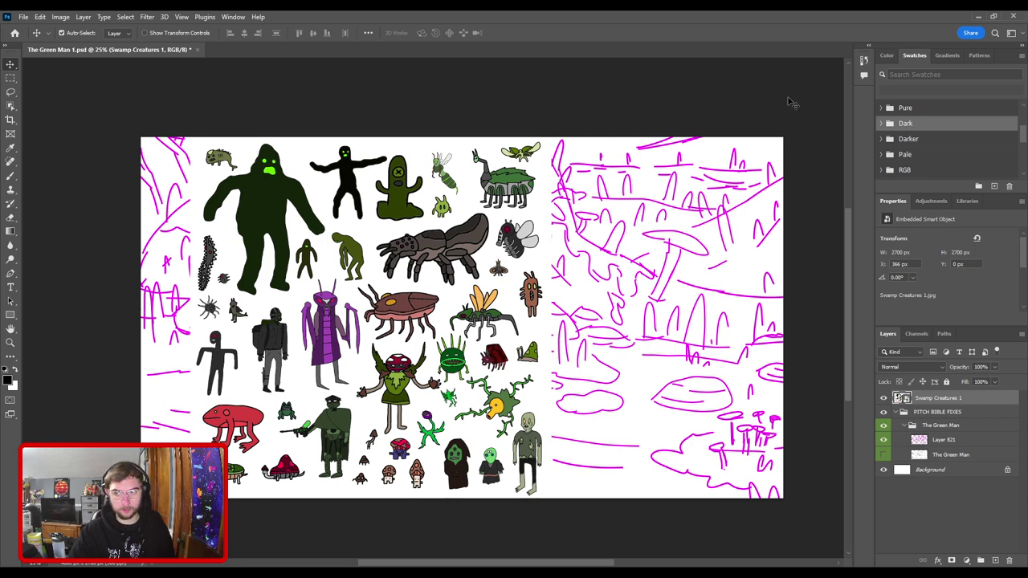
click(923, 139)
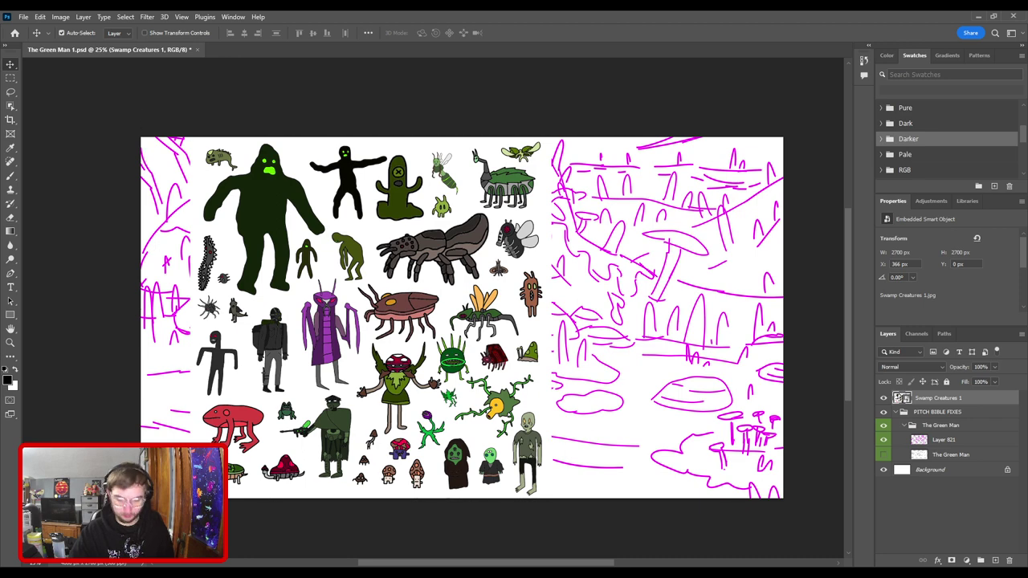
scroll(916, 157, up, 1)
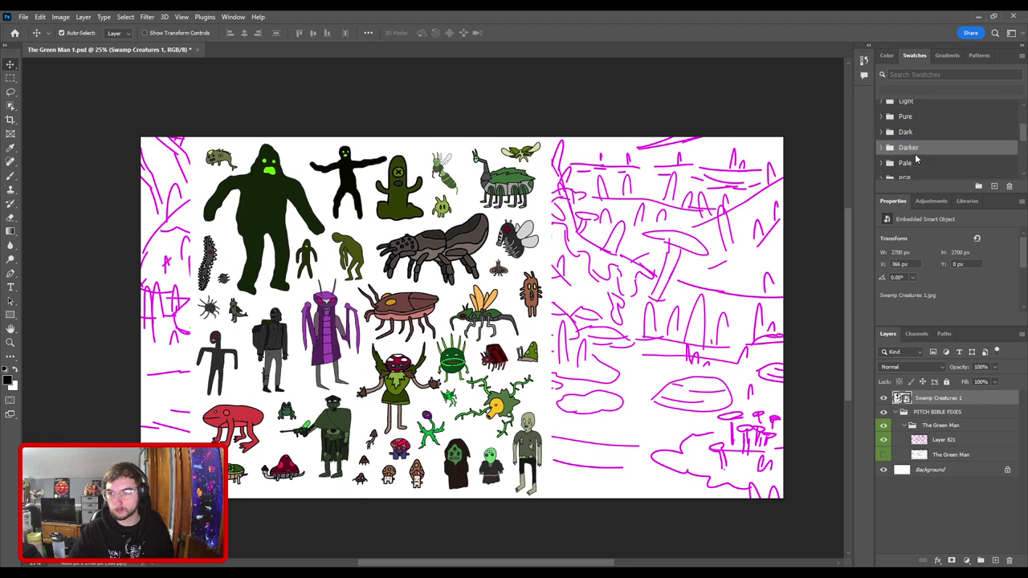
scroll(918, 157, down, 2)
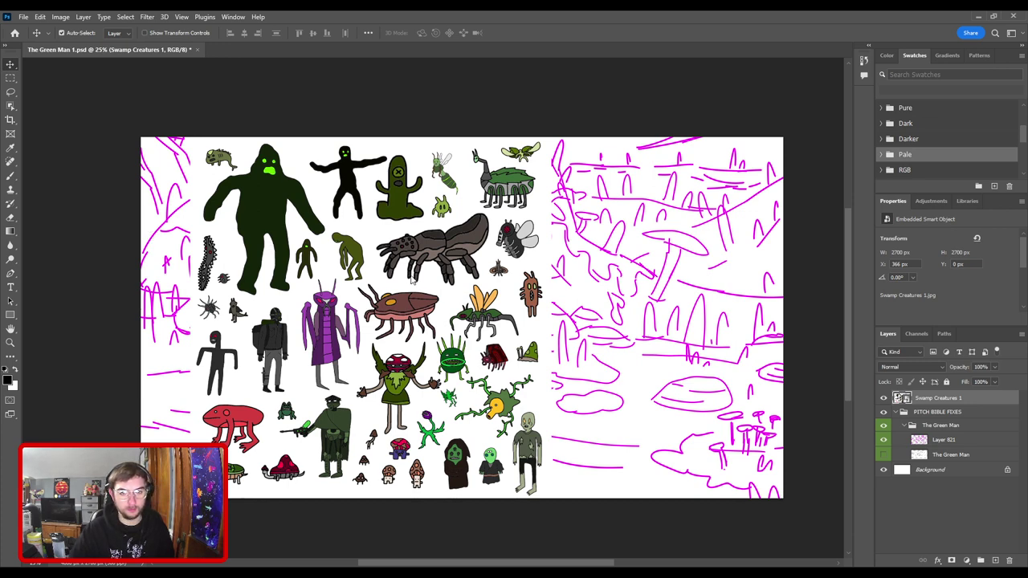
scroll(966, 132, up, 2)
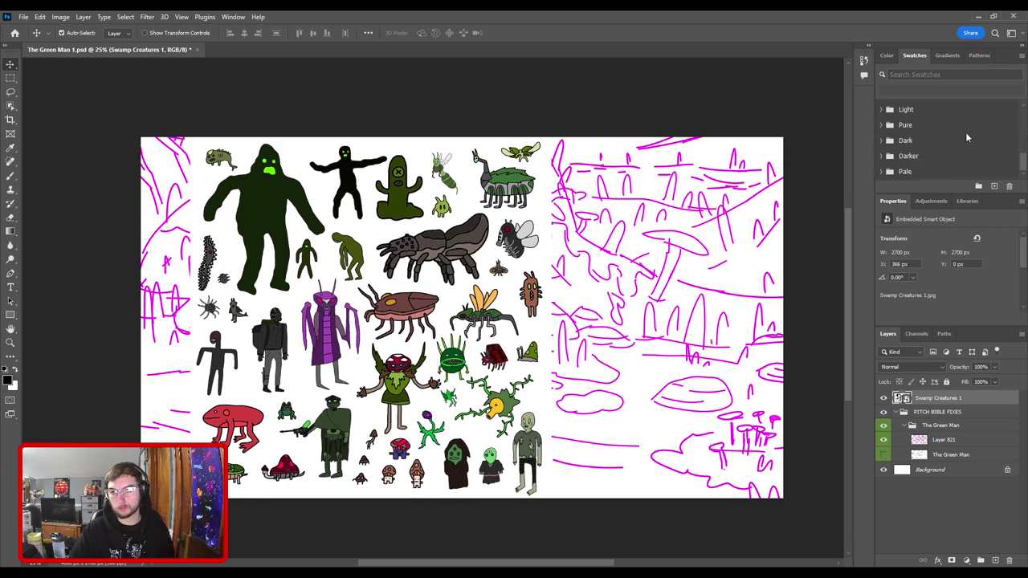
- Select every swatch group from the first RGB to the last Pale, including the repeated sets, and delete them
scroll(960, 164, up, 4)
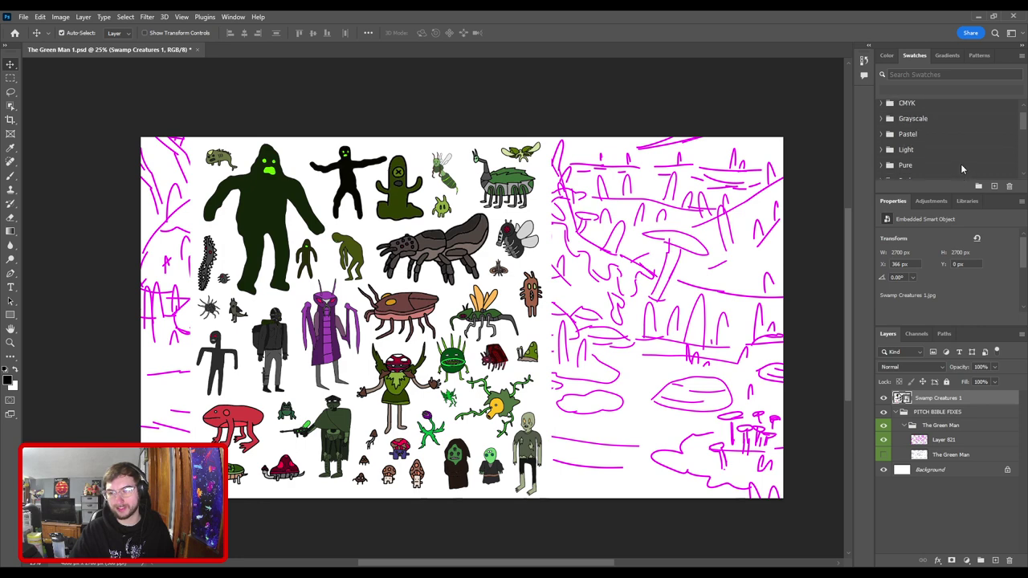
scroll(910, 121, down, 5)
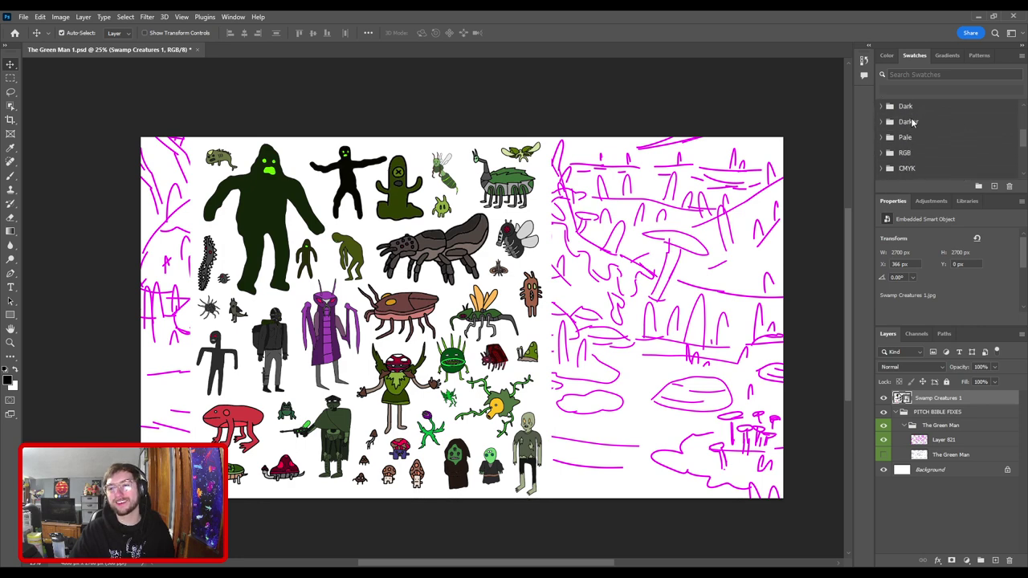
scroll(931, 149, up, 1)
scroll(930, 153, down, 2)
scroll(930, 158, down, 3)
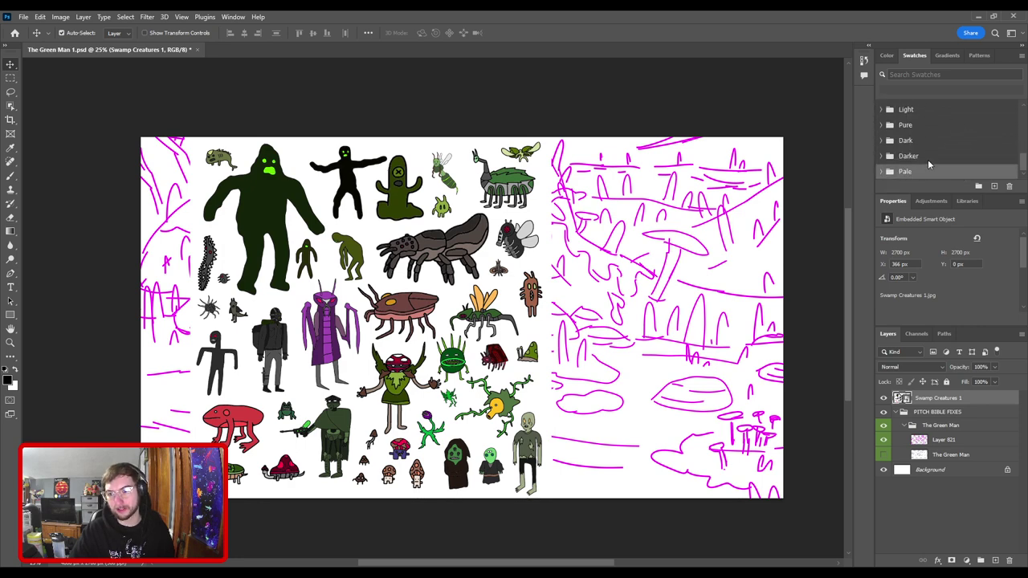
drag(1024, 162, 1024, 109)
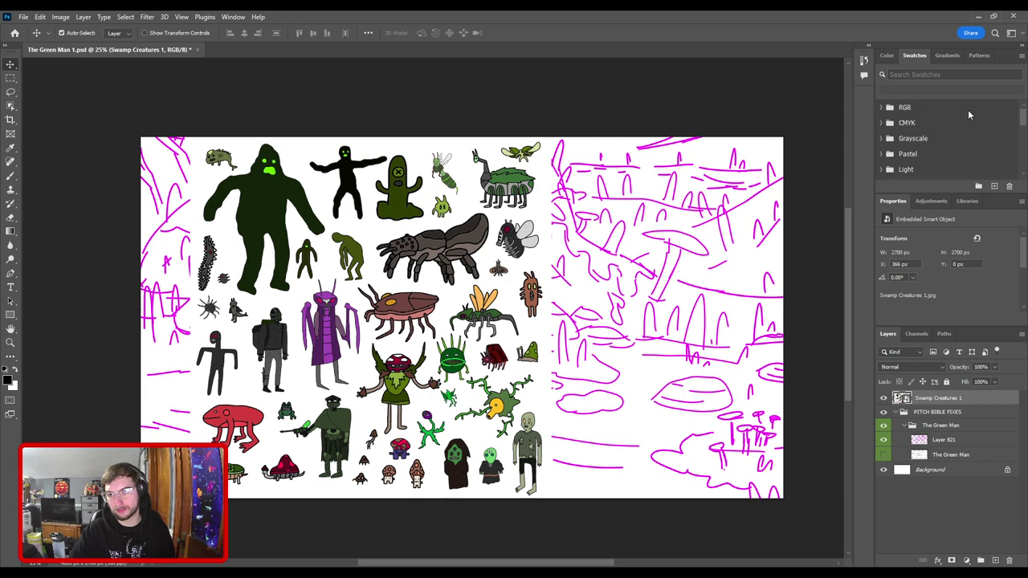
shift+click(960, 108)
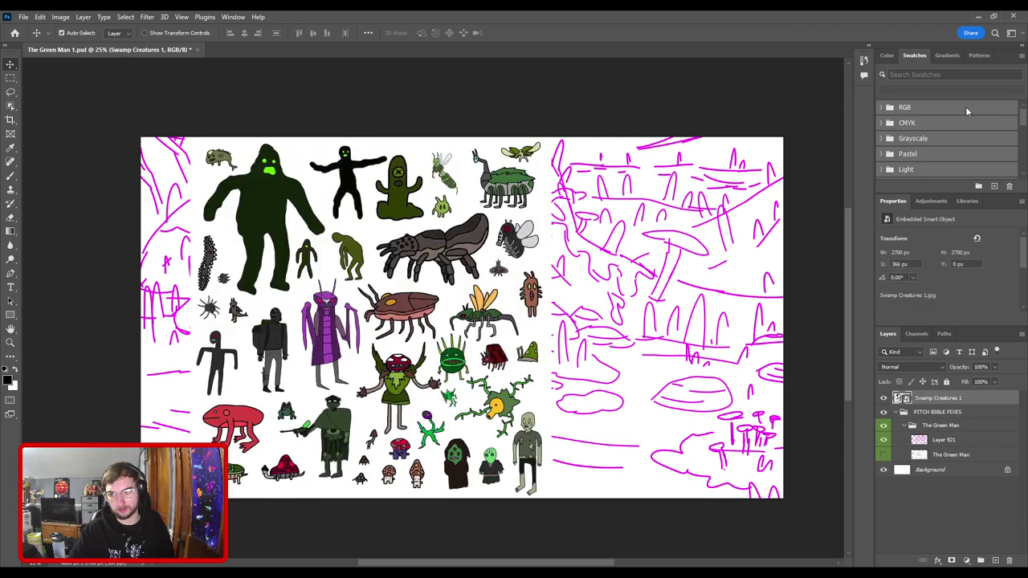
click(1009, 186)
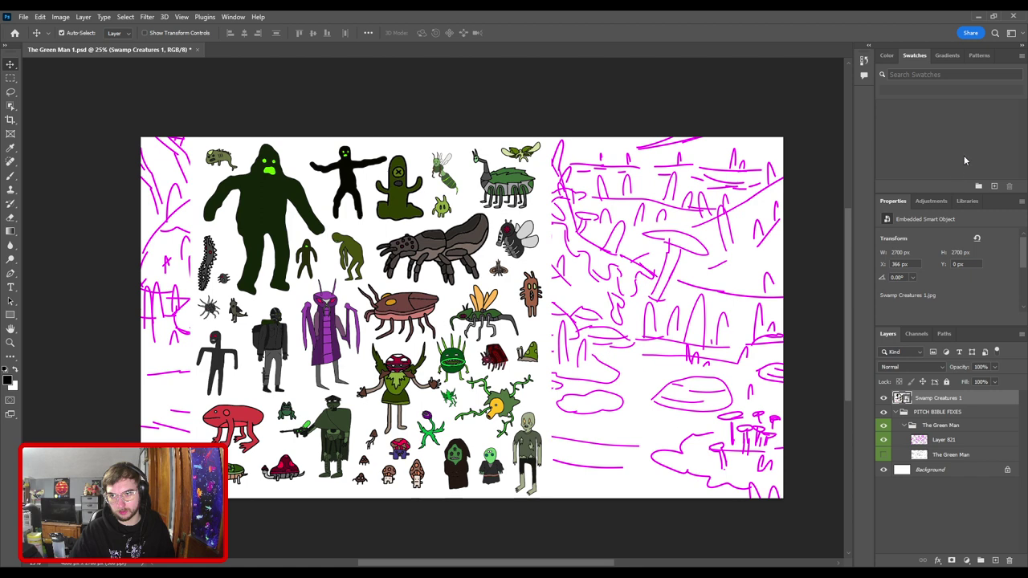
- Restore the default swatch groups, and undo and redo the last move of the Swamp Creatures image
click(994, 186)
click(632, 208)
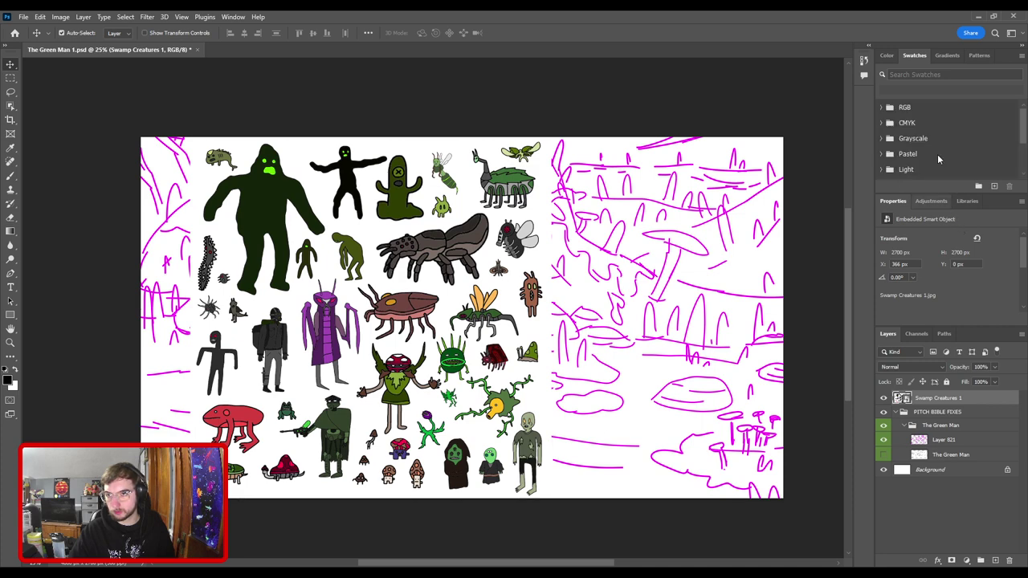
scroll(937, 153, down, 2)
key(ctrl+z)
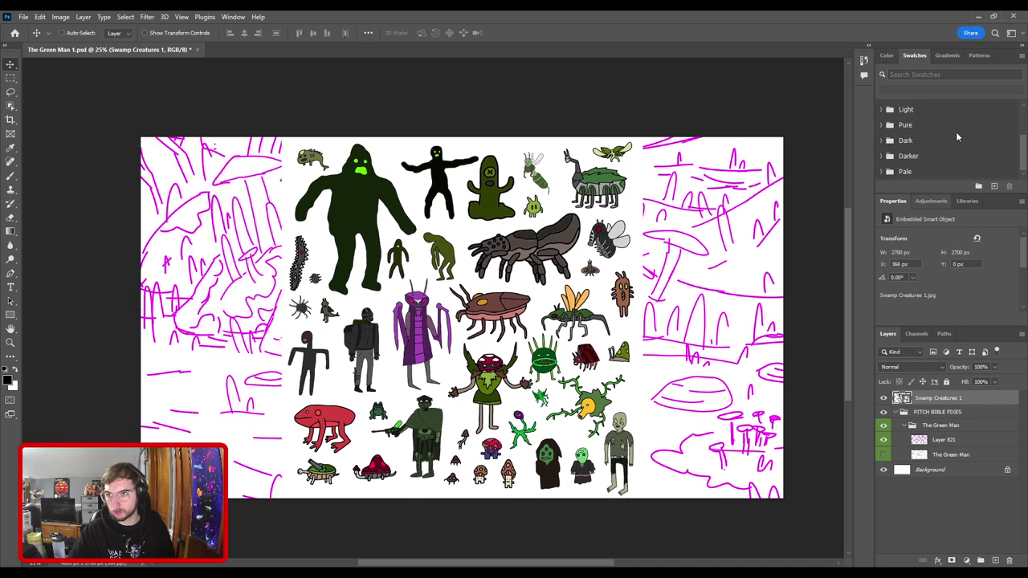
key(ctrl+shift+z)
- Delete all the default swatch groups from RGB through Pale to empty the swatch list
scroll(995, 127, up, 2)
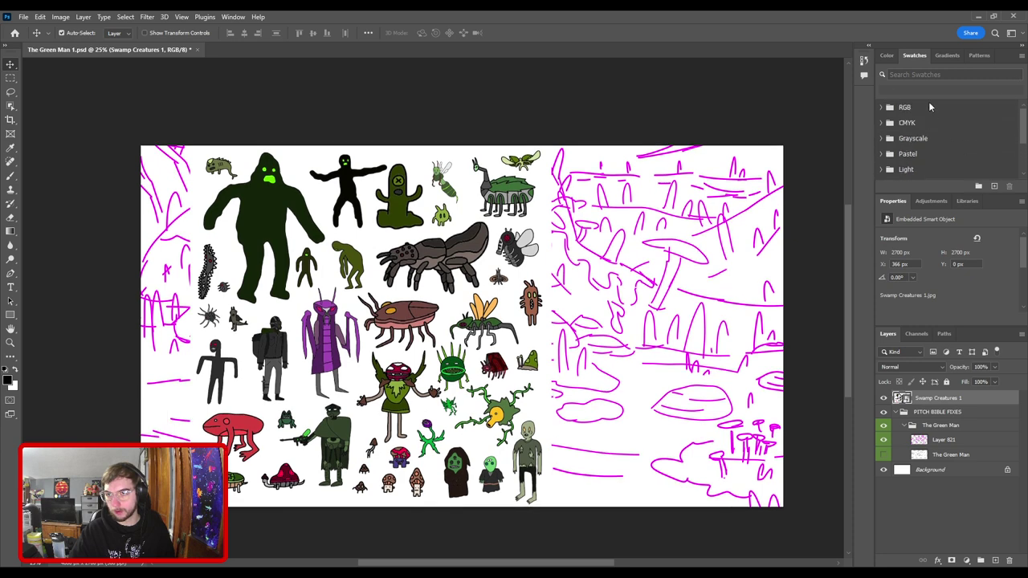
scroll(1022, 135, down, 2)
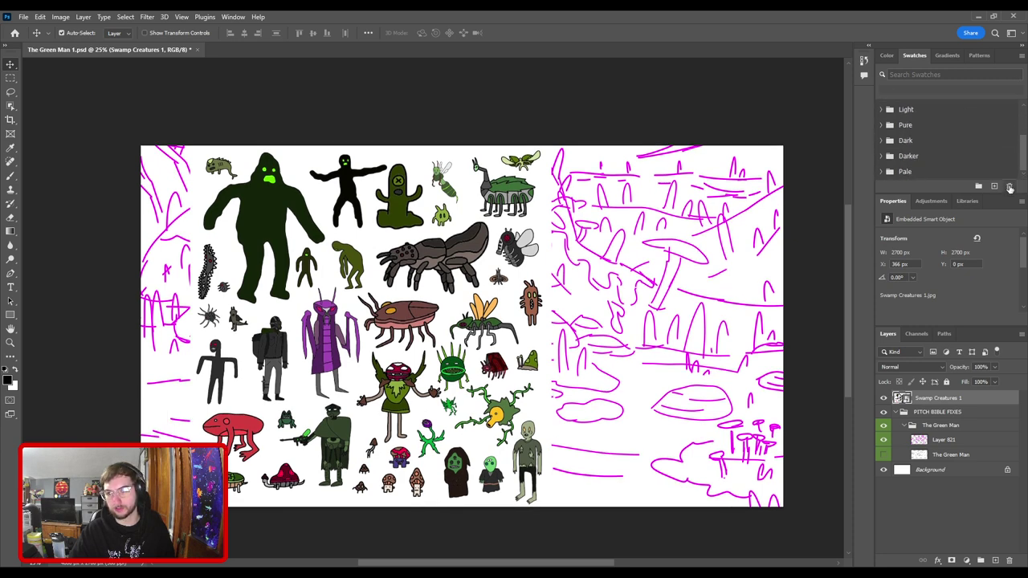
shift+click(987, 173)
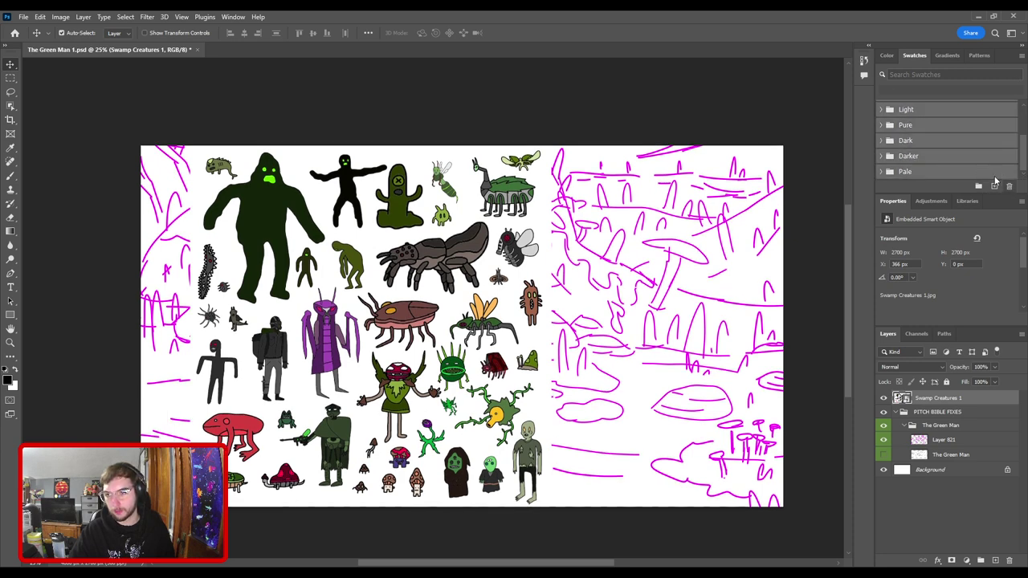
click(1010, 186)
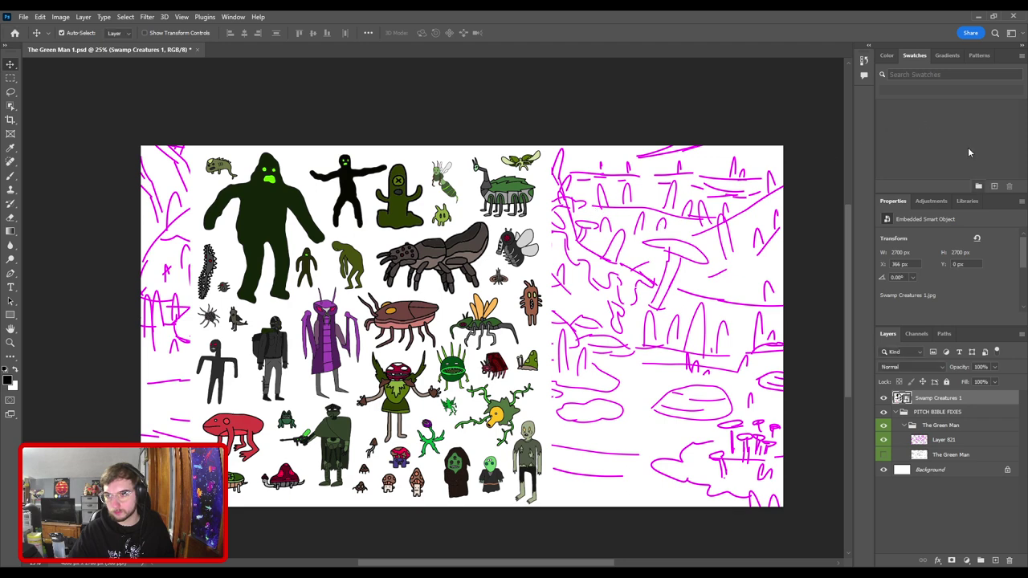
- Load the Legacy Swatches set into the empty swatch list and expand it
click(992, 185)
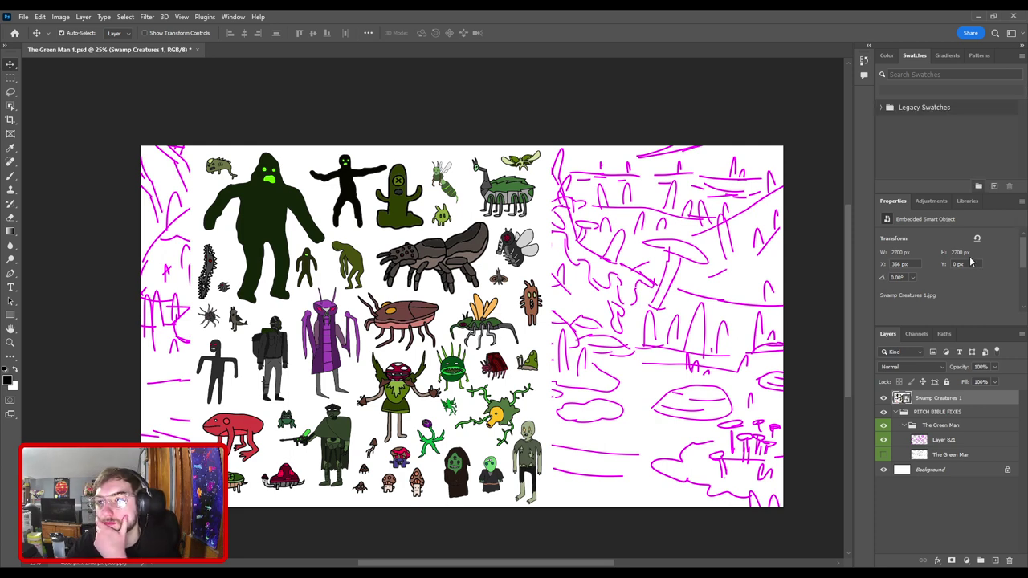
click(880, 107)
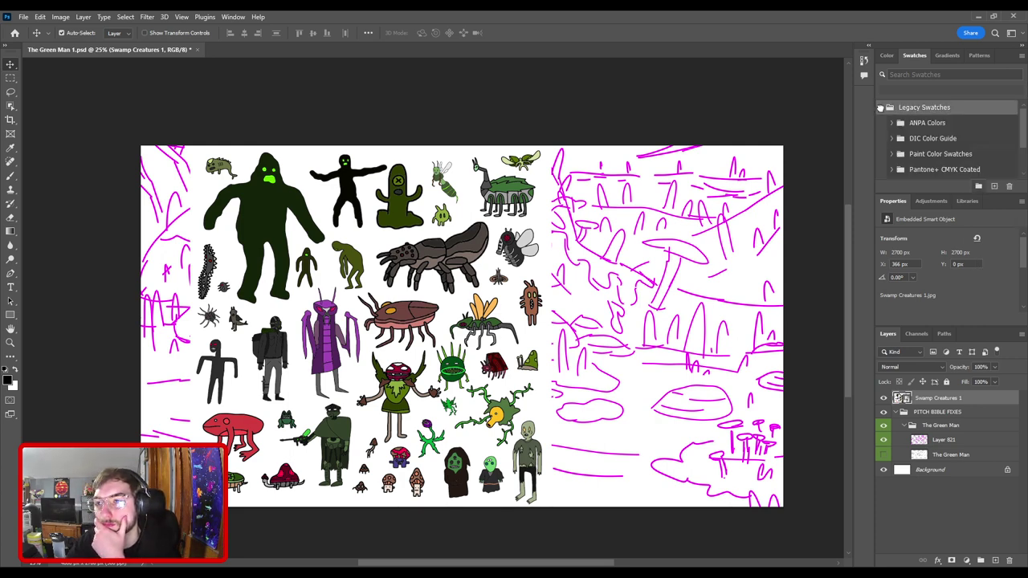
- Collapse the Legacy Swatches group and delete it from the swatch list
scroll(880, 108, down, 2)
scroll(880, 106, up, 2)
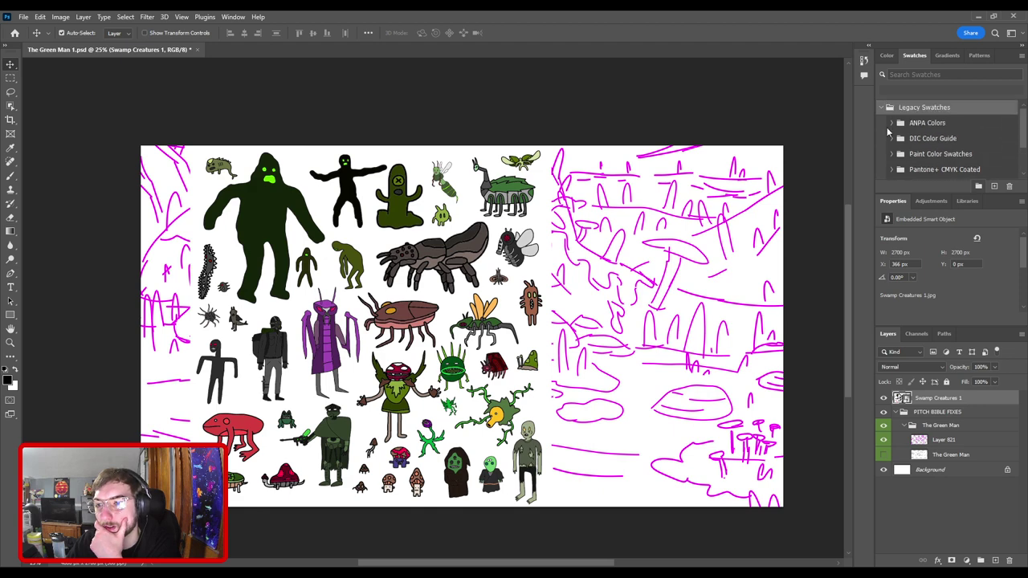
click(880, 108)
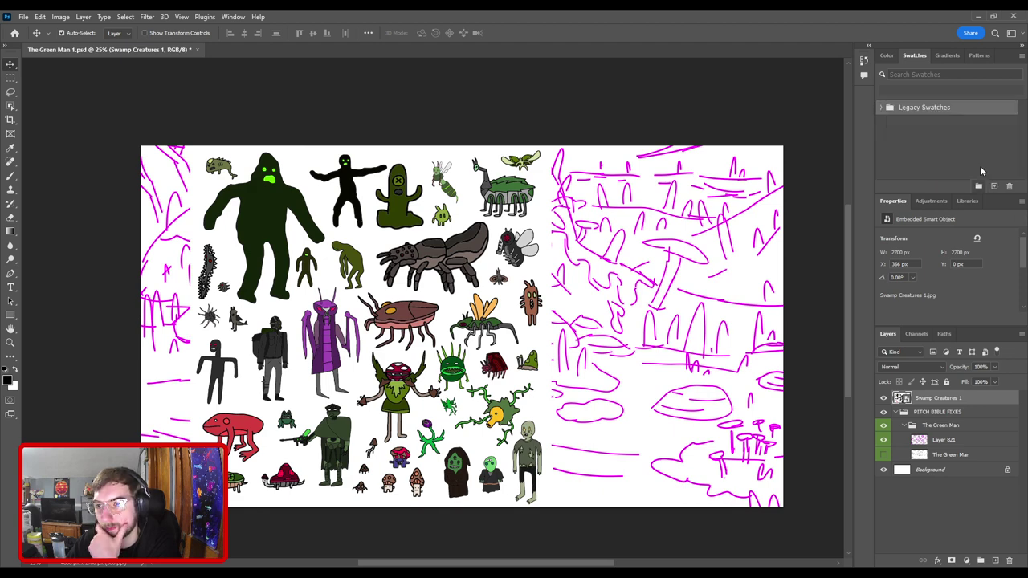
click(1009, 186)
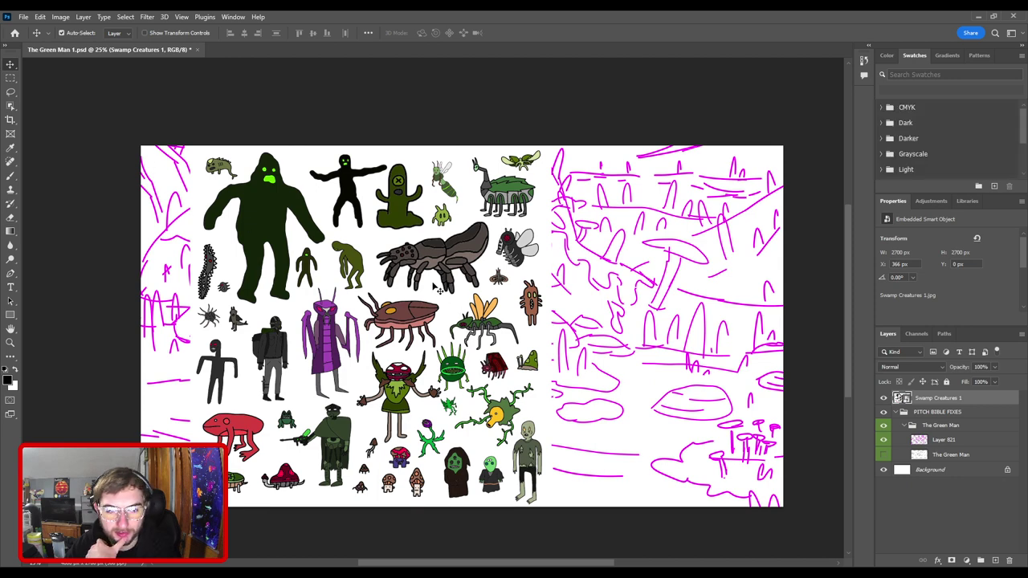
- Delete all swatch groups from CMYK through RGB, and try to create a new swatch in the emptied list
scroll(943, 136, down, 3)
scroll(951, 133, up, 3)
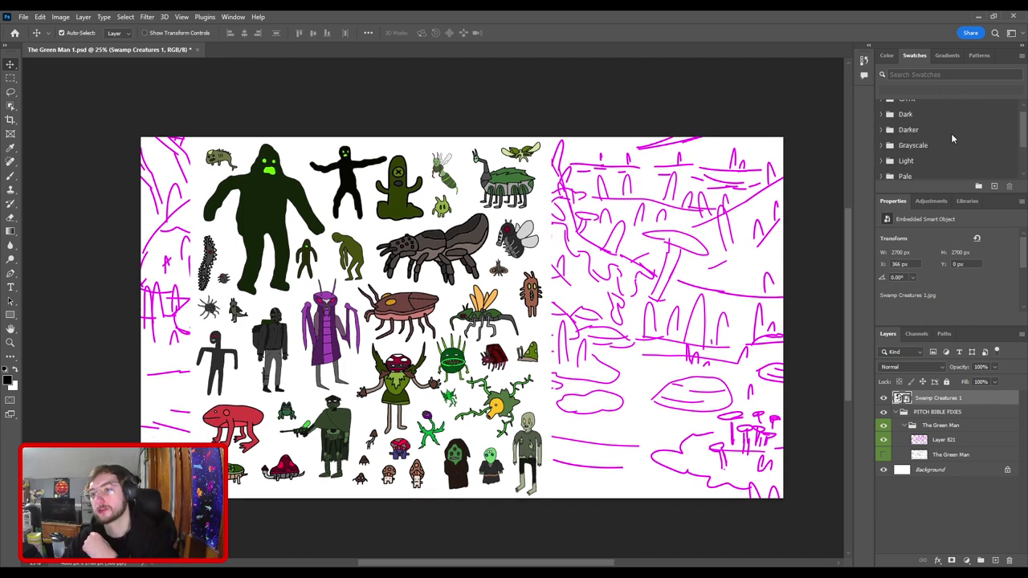
scroll(938, 134, down, 2)
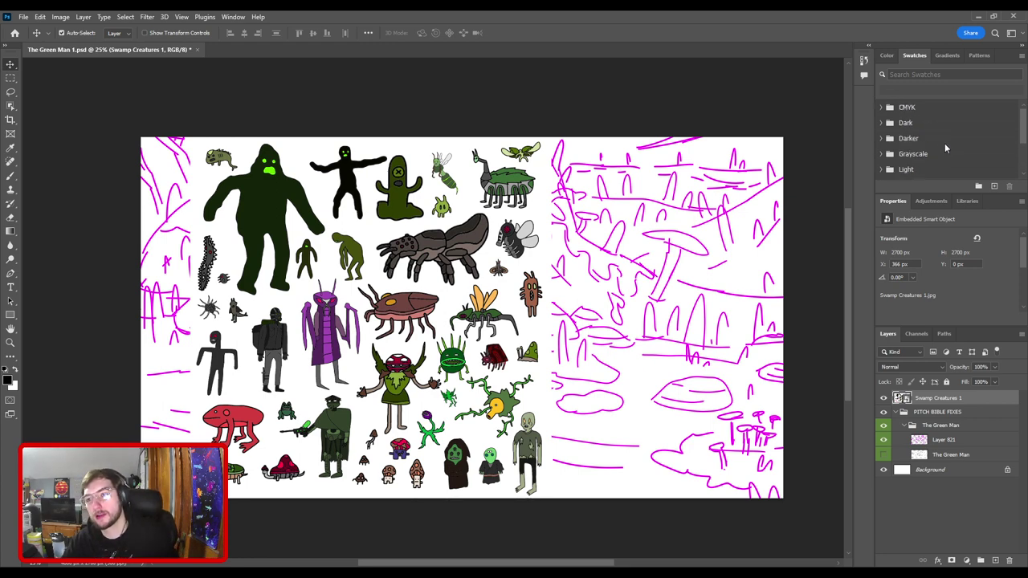
scroll(942, 143, down, 1)
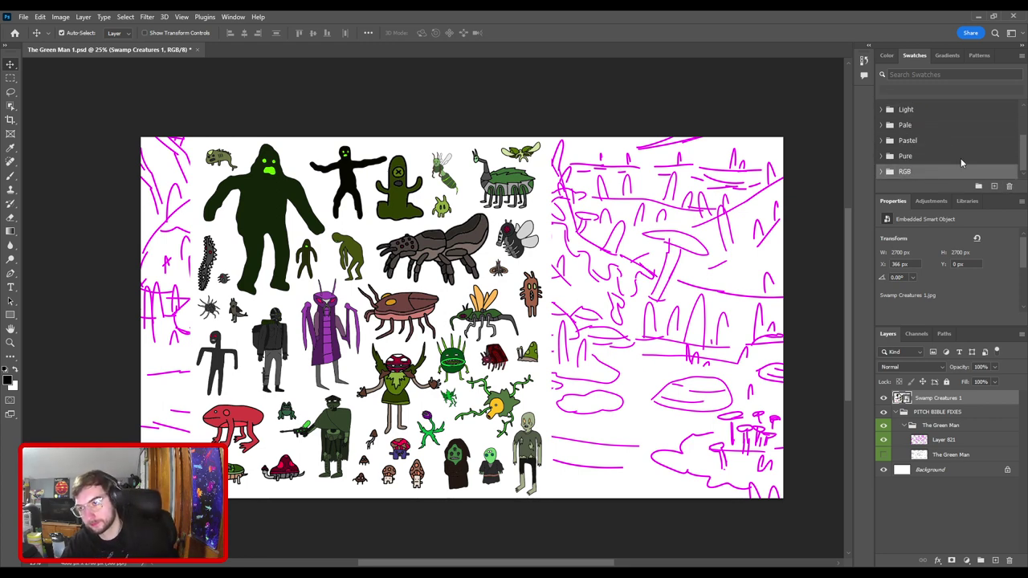
scroll(959, 152, up, 3)
shift+click(935, 107)
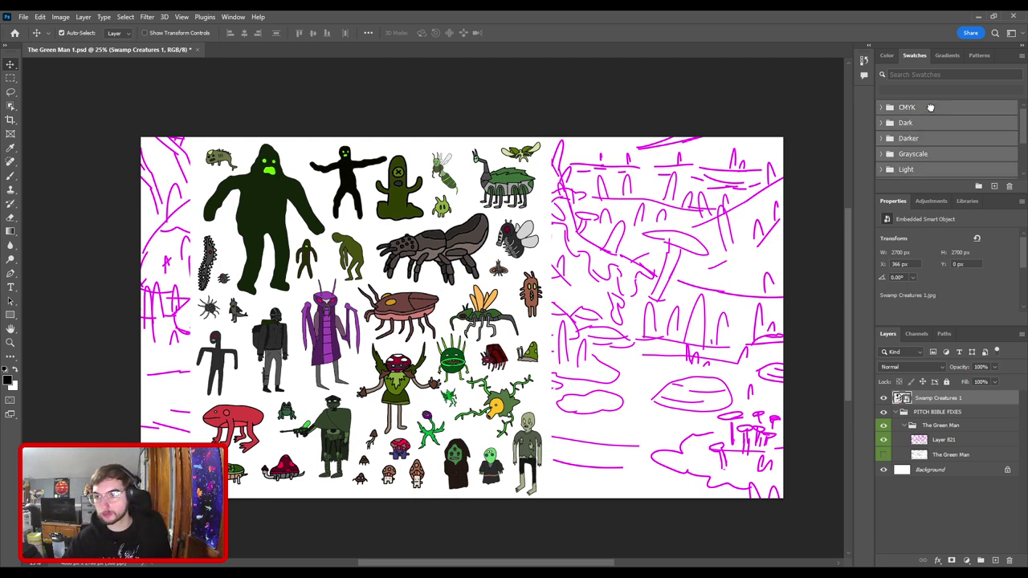
click(1009, 188)
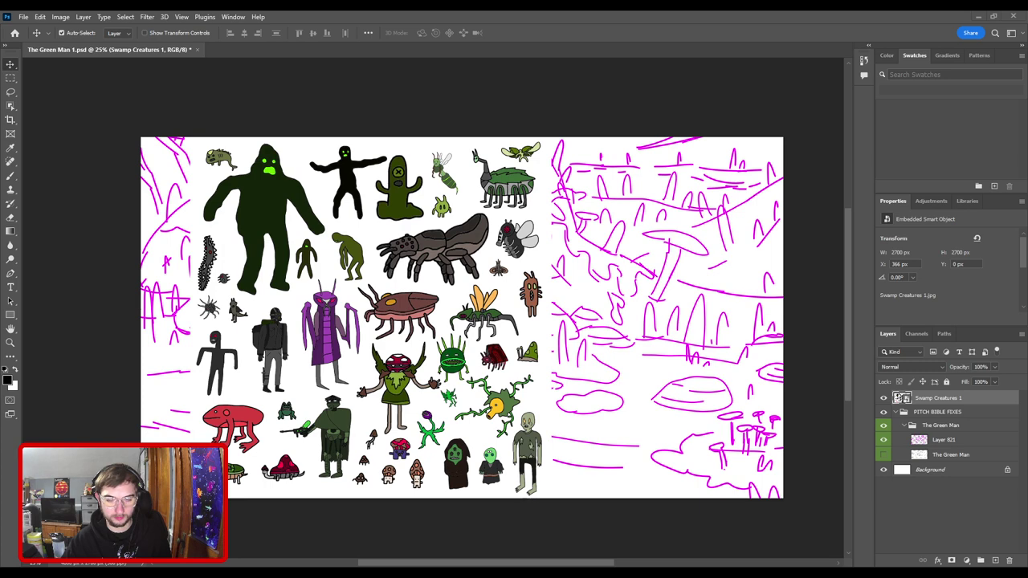
click(994, 187)
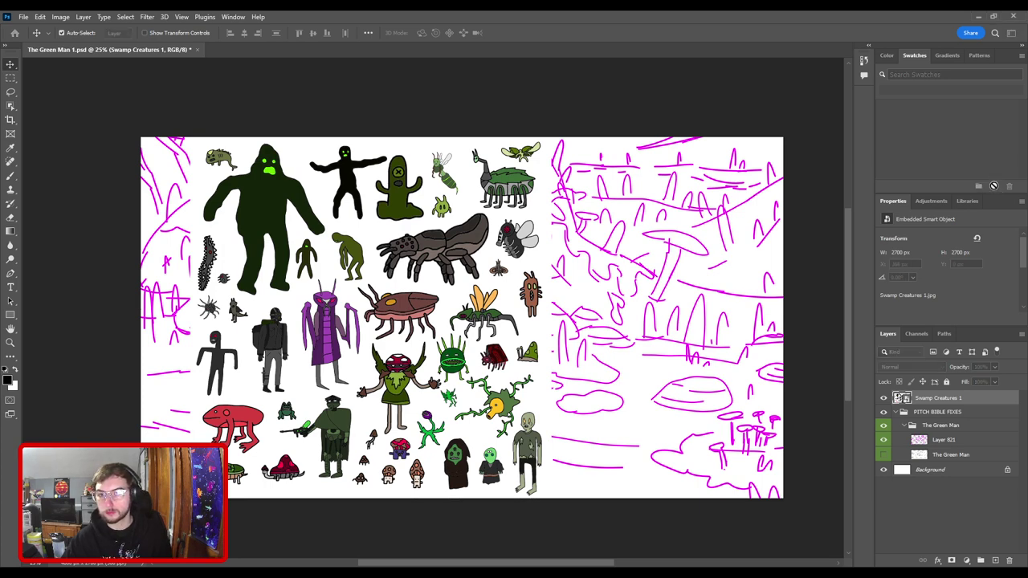
click(637, 208)
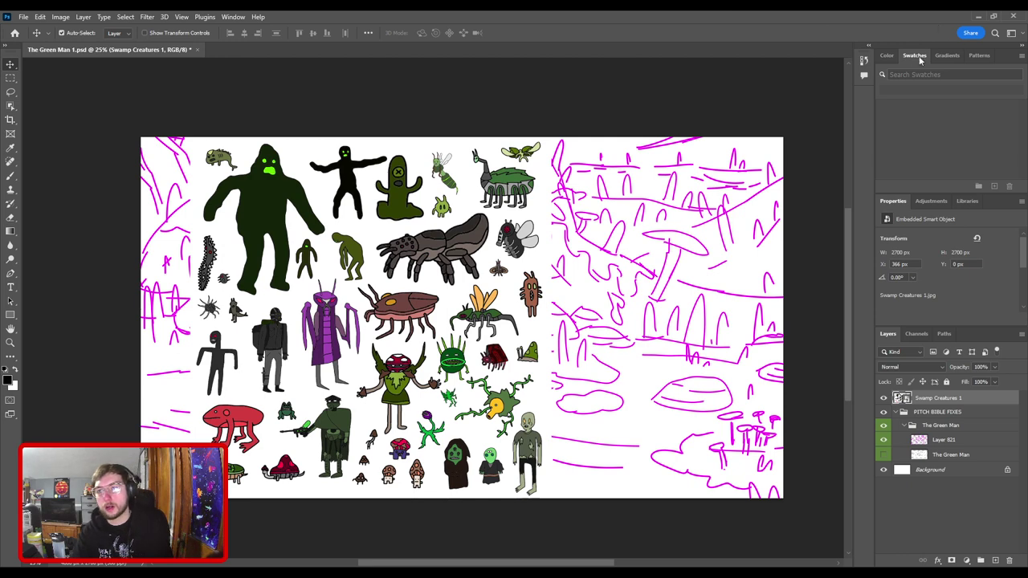
- Try the RGB sliders with grayscale and full-spectrum ramps and the Brightness Cube as color picker, and return to the Hue Cube
click(887, 56)
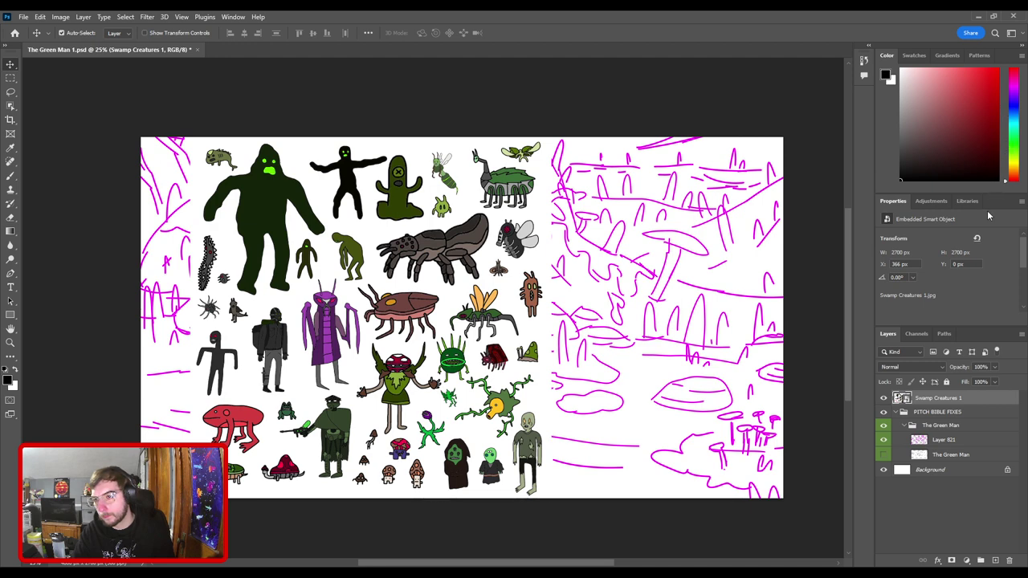
click(988, 216)
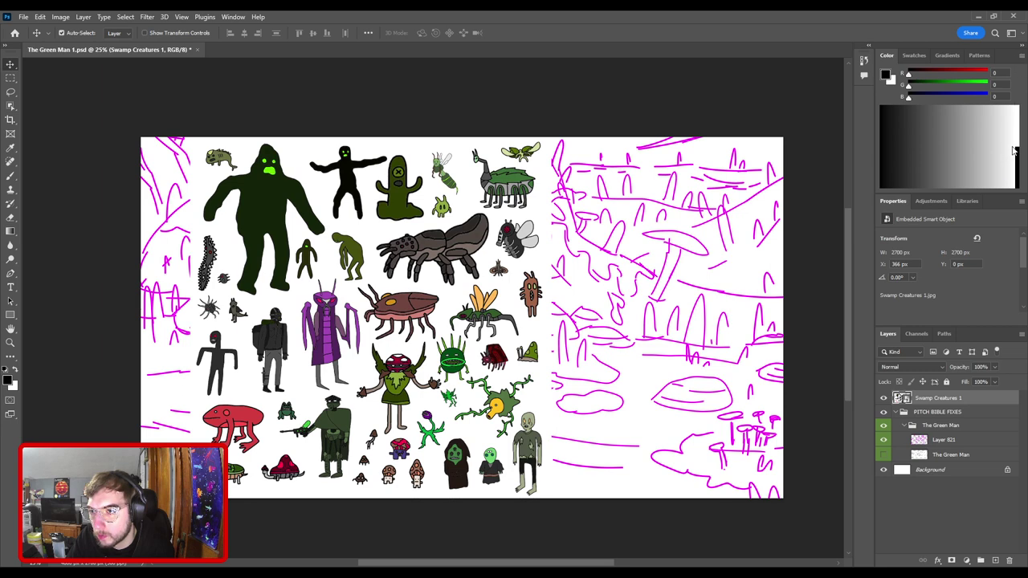
shift+click(976, 187)
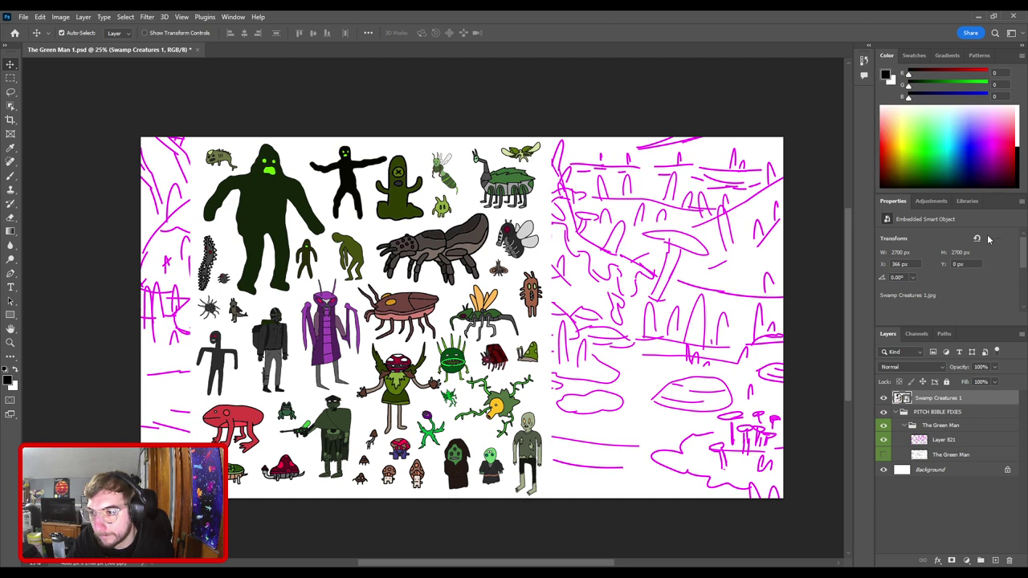
click(973, 76)
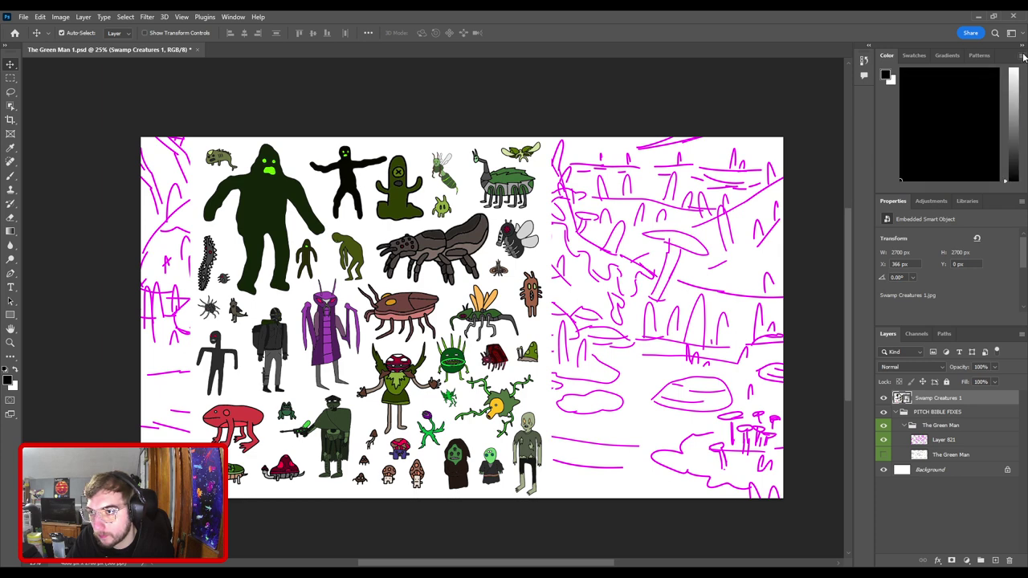
click(1022, 56)
click(1003, 63)
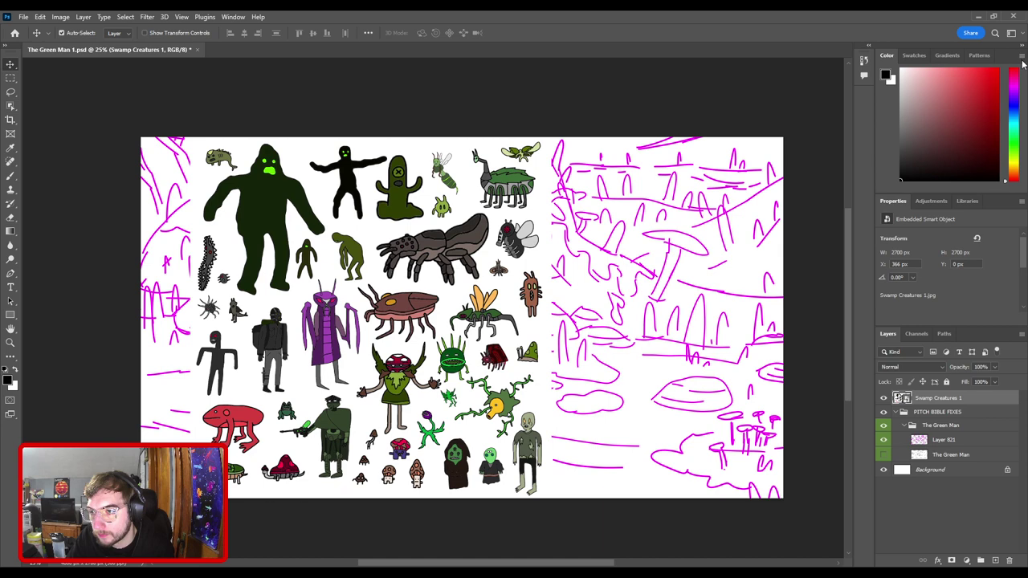
- Try the Web Color, Lab and CMYK sliders in the color picker, and switch back to the Hue Cube
click(977, 151)
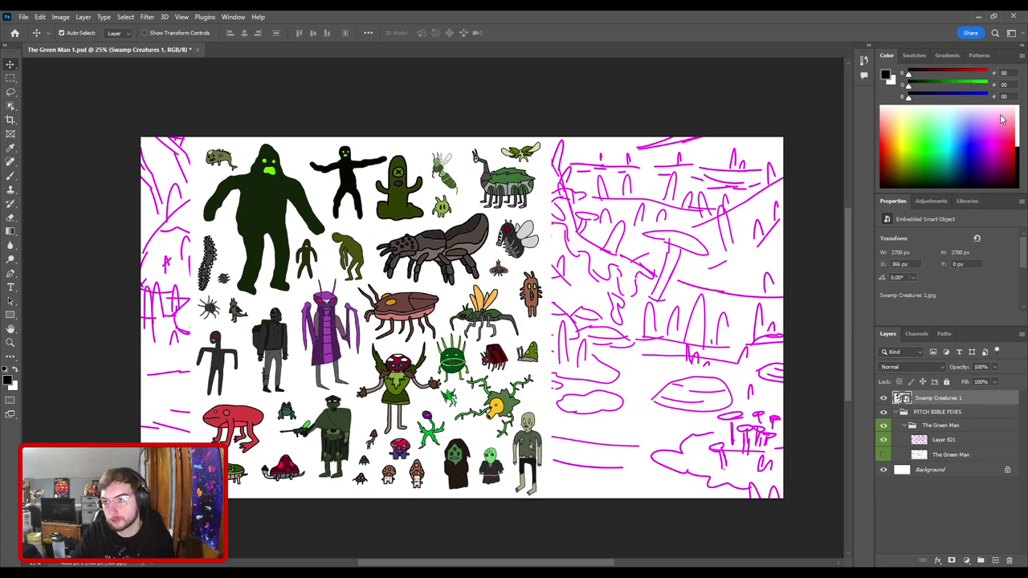
click(998, 135)
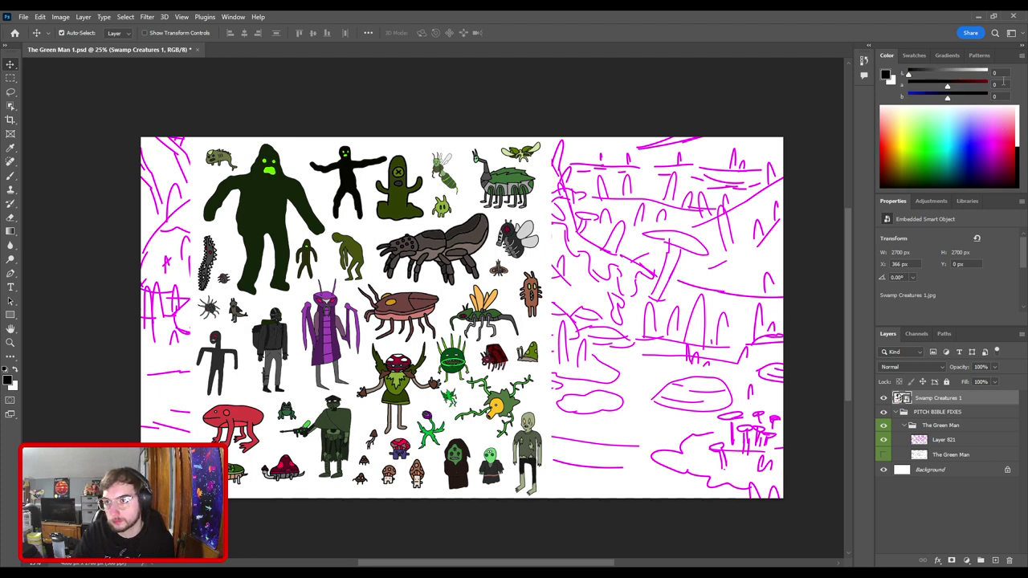
click(979, 122)
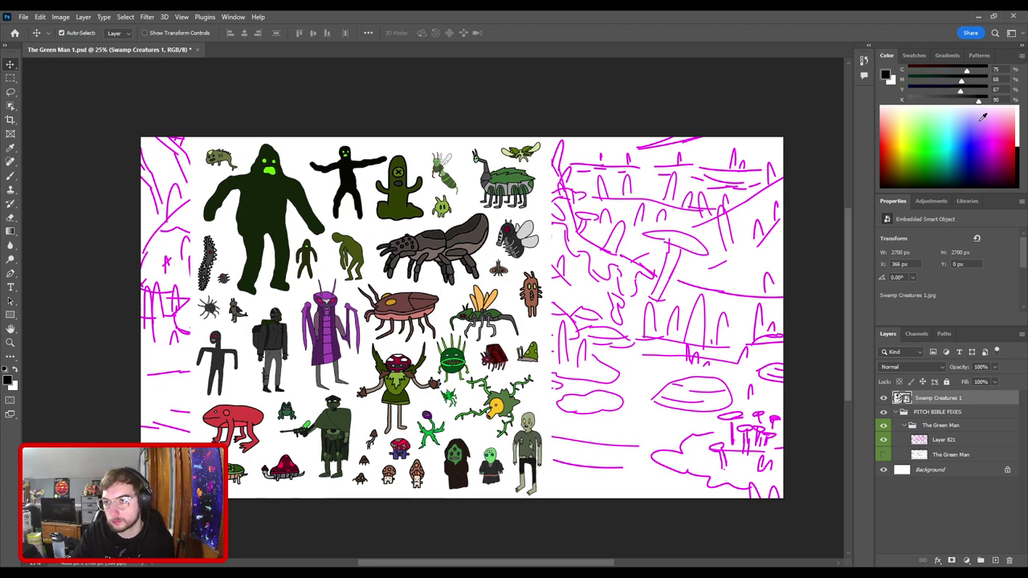
click(1022, 56)
click(975, 66)
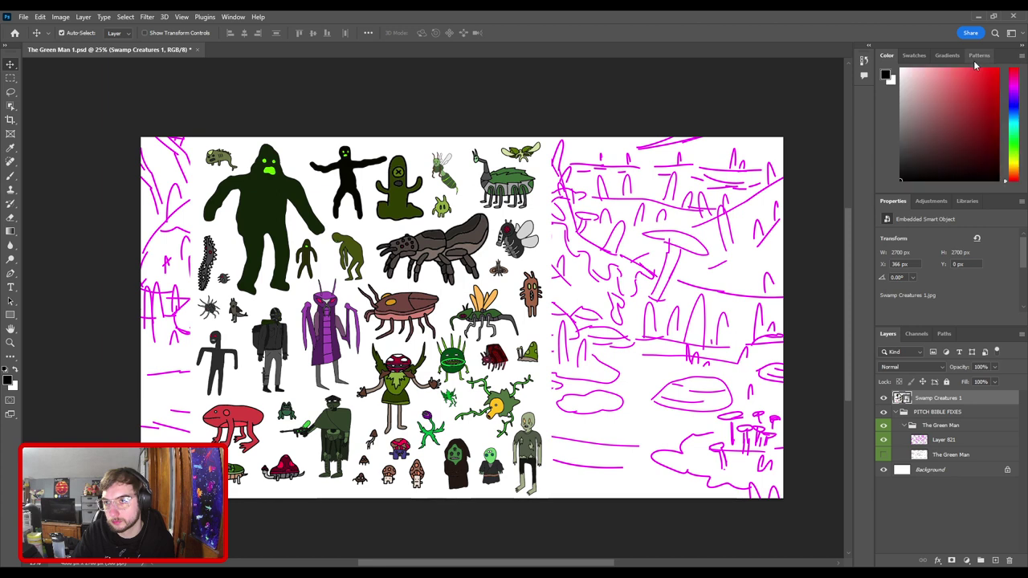
- Collapse and expand the panel dock, check the gradient groups, and return to the swatches
click(1023, 46)
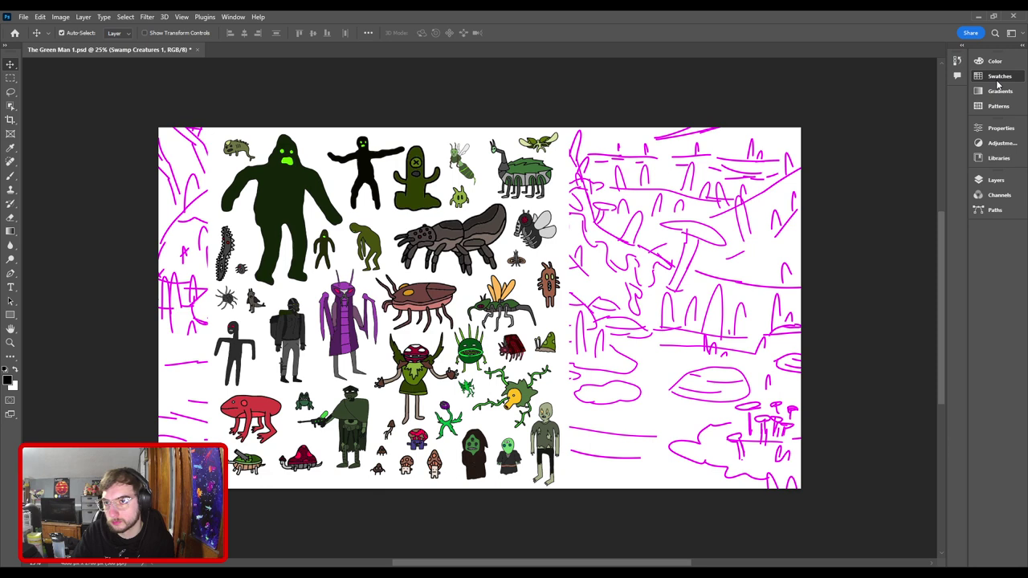
click(1022, 46)
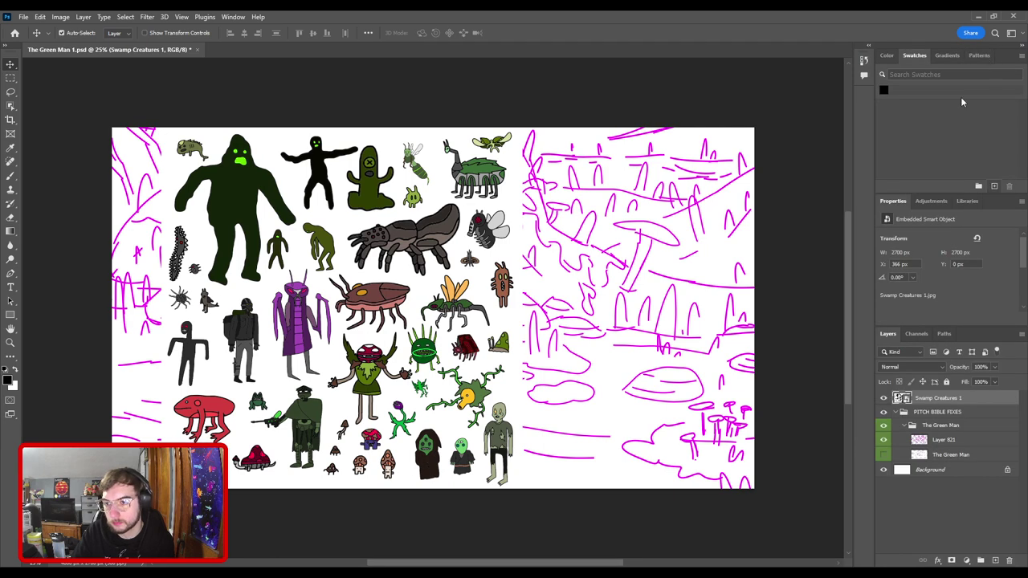
click(948, 56)
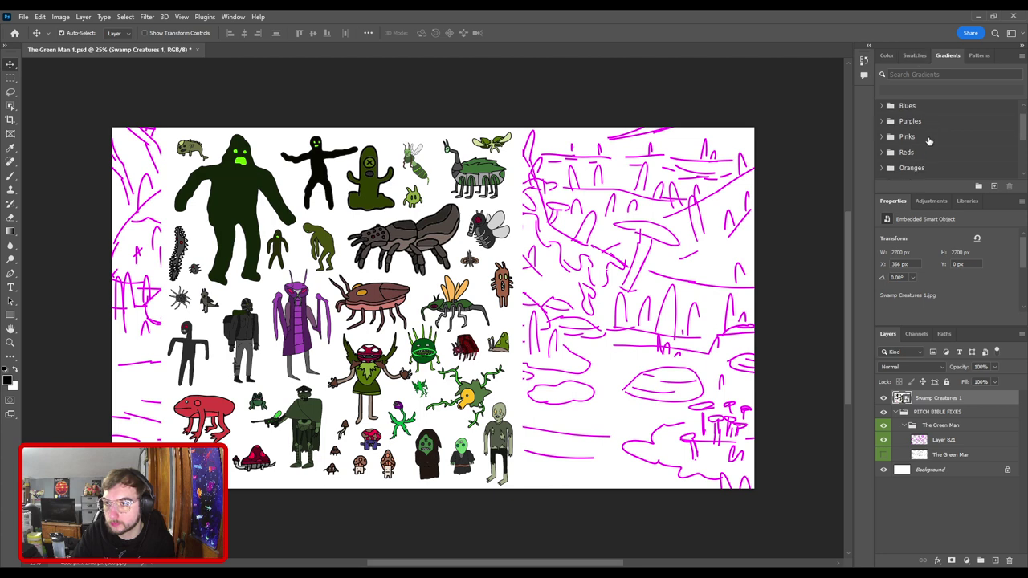
click(916, 55)
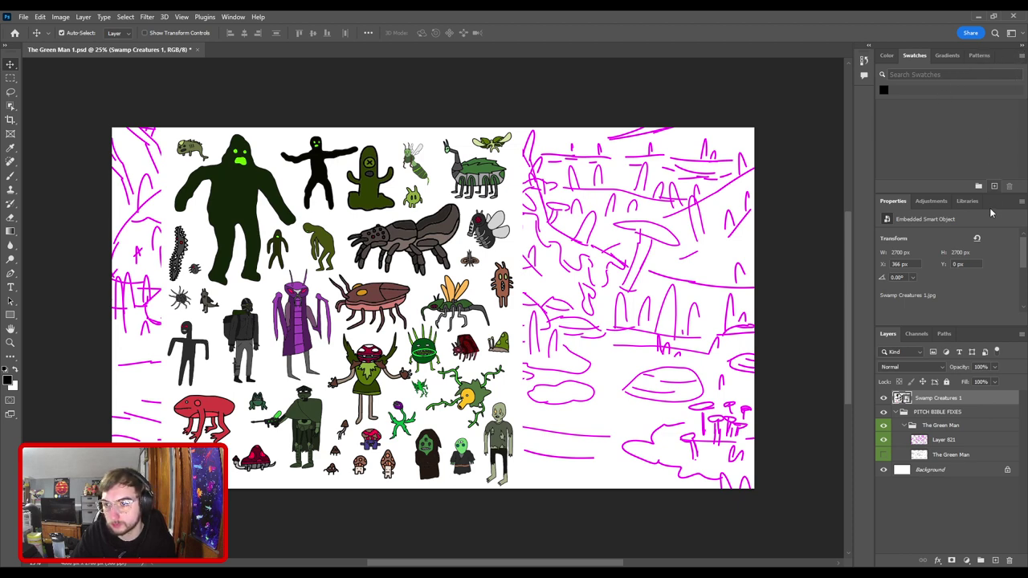
- Restore the default swatch groups, and expand the Pale and Darker groups to review their colors
scroll(908, 147, down, 2)
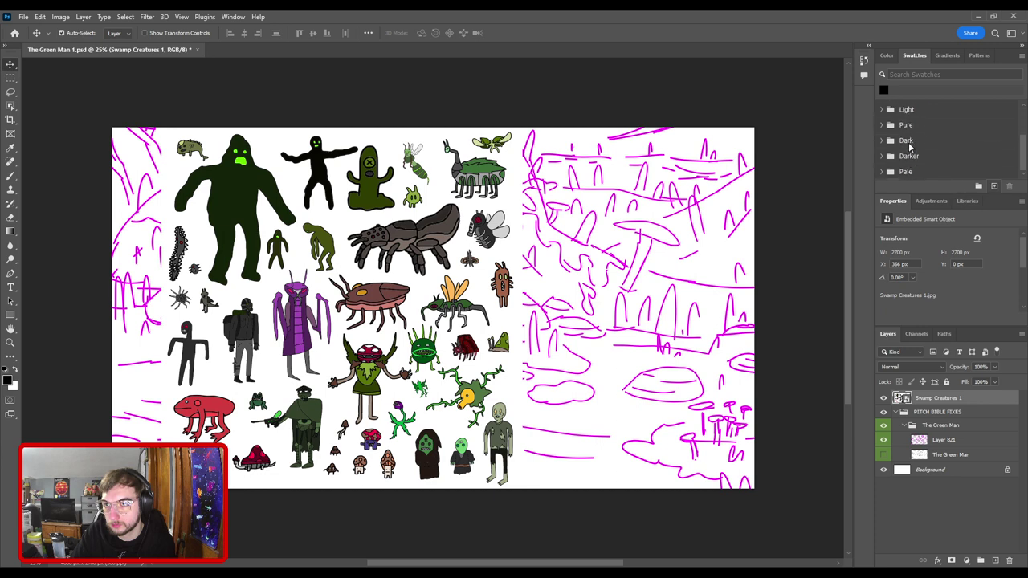
click(919, 171)
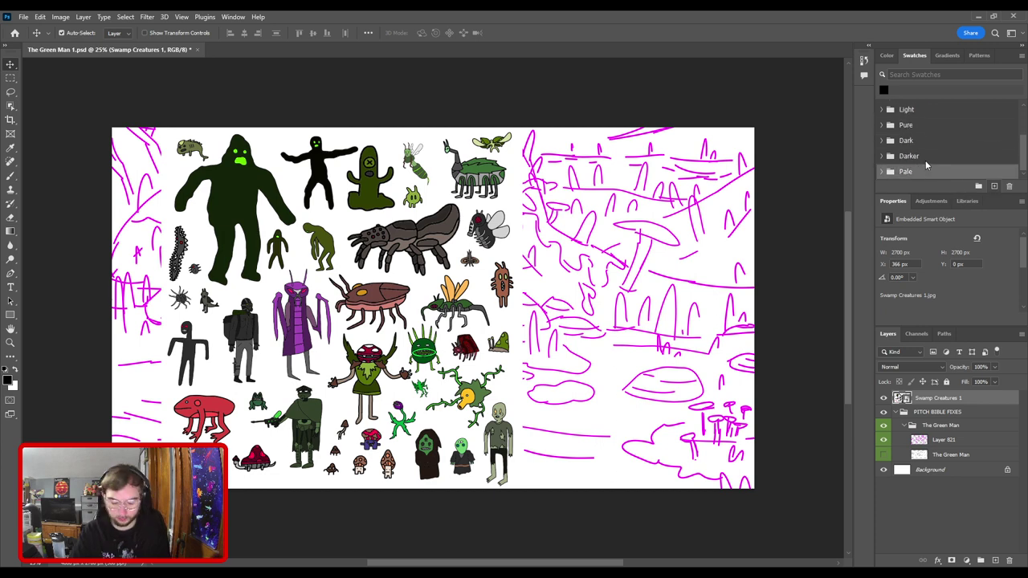
click(883, 171)
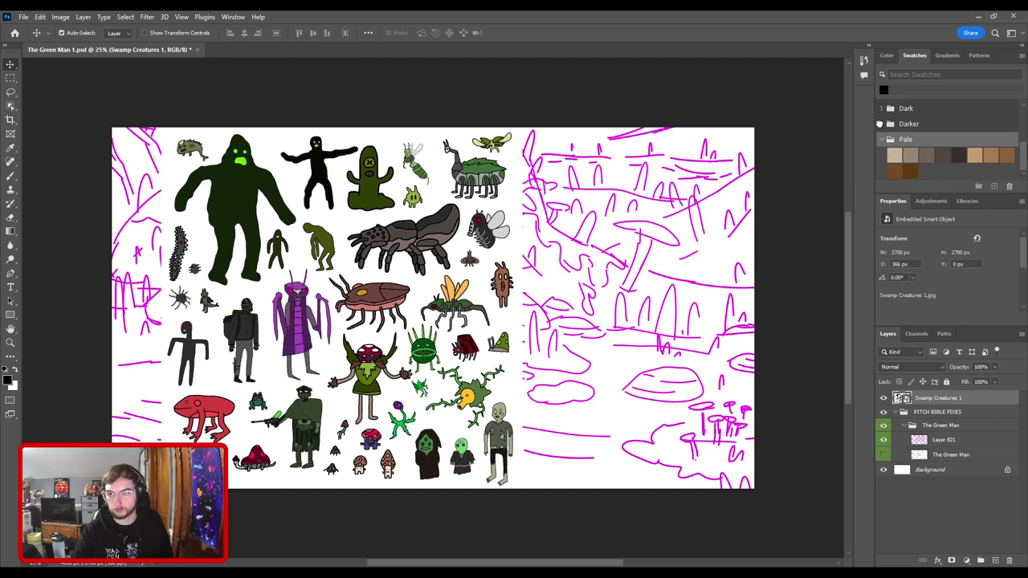
click(880, 124)
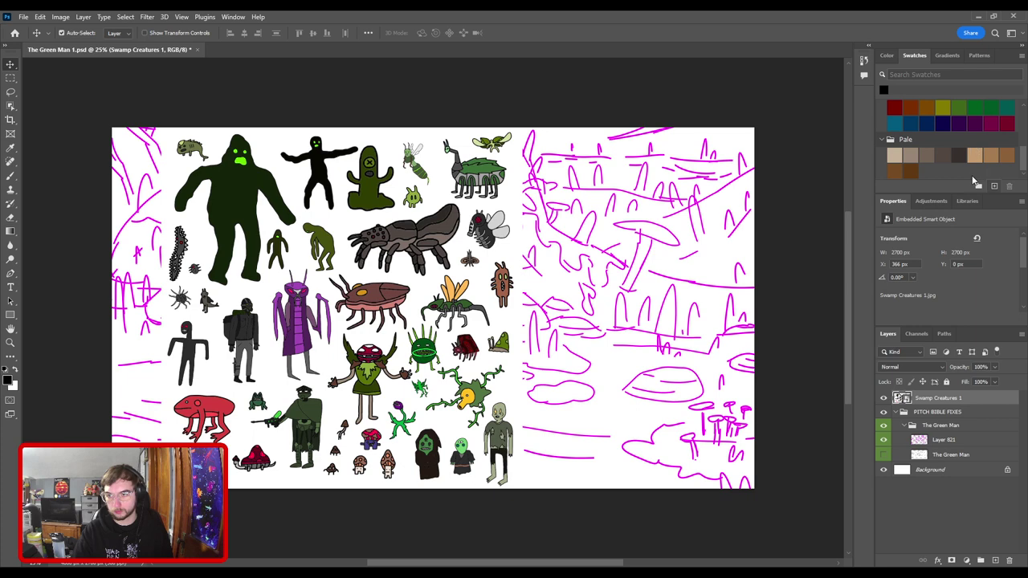
scroll(964, 165, up, 3)
scroll(956, 153, down, 3)
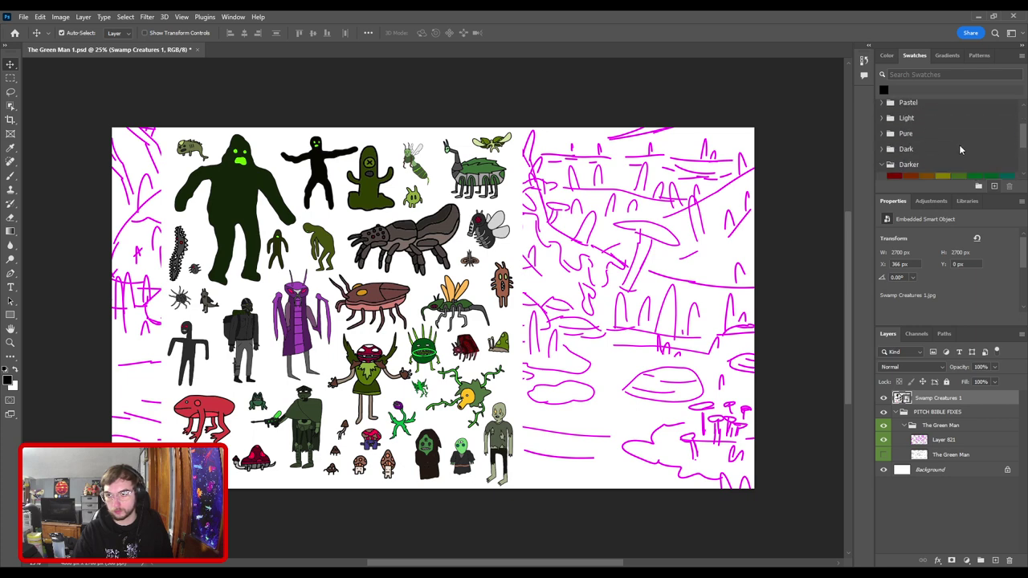
- Select the brown swatches in the Pale group one by one, and pick a dark brown as the foreground color
ctrl+click(911, 169)
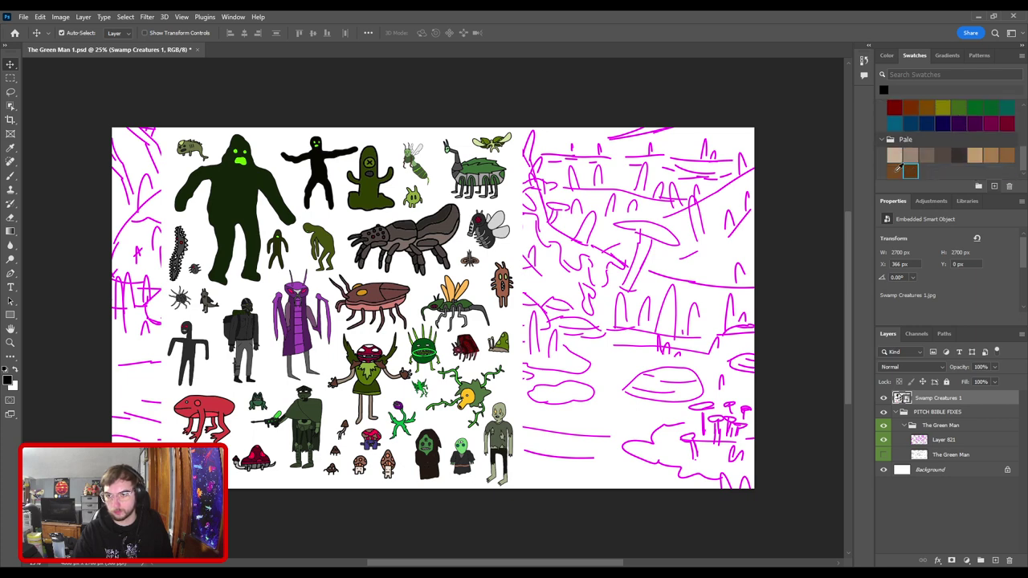
ctrl+click(897, 170)
ctrl+click(1007, 155)
ctrl+click(991, 155)
ctrl+click(975, 156)
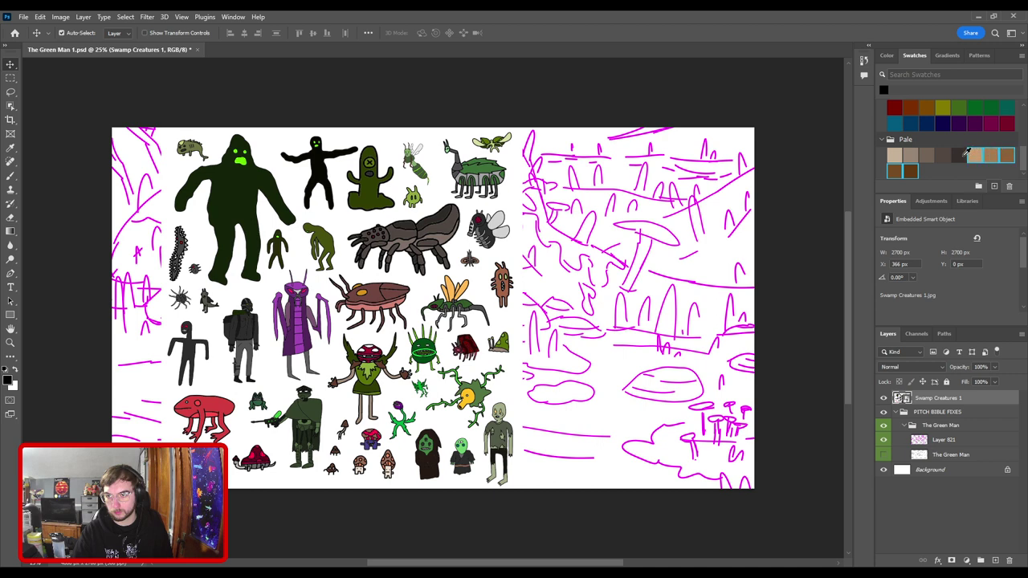
ctrl+click(959, 156)
click(945, 157)
scroll(944, 164, up, 5)
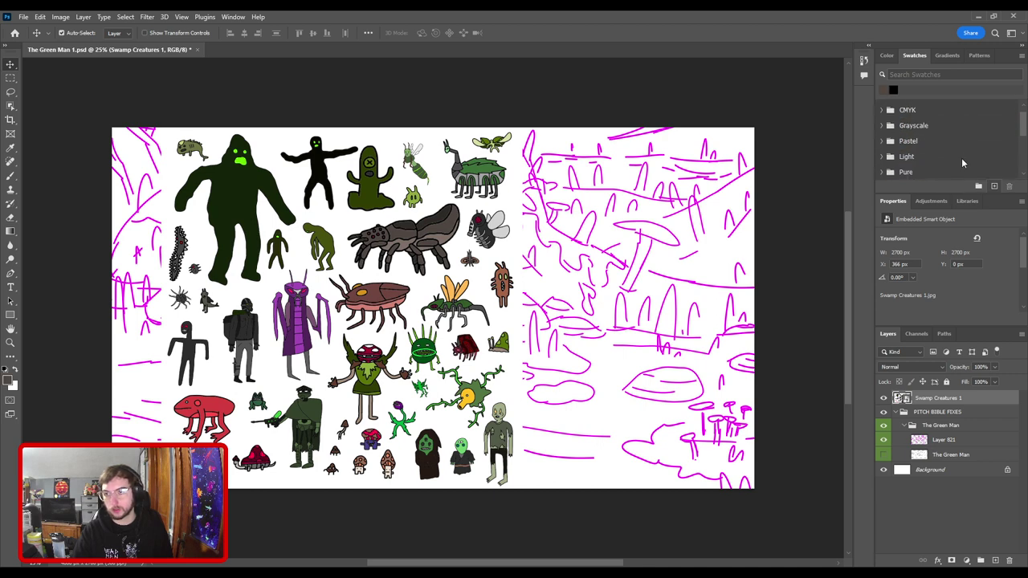
- Expand the RGB, CMYK and Grayscale swatch groups, and select all six RGB swatches
click(881, 107)
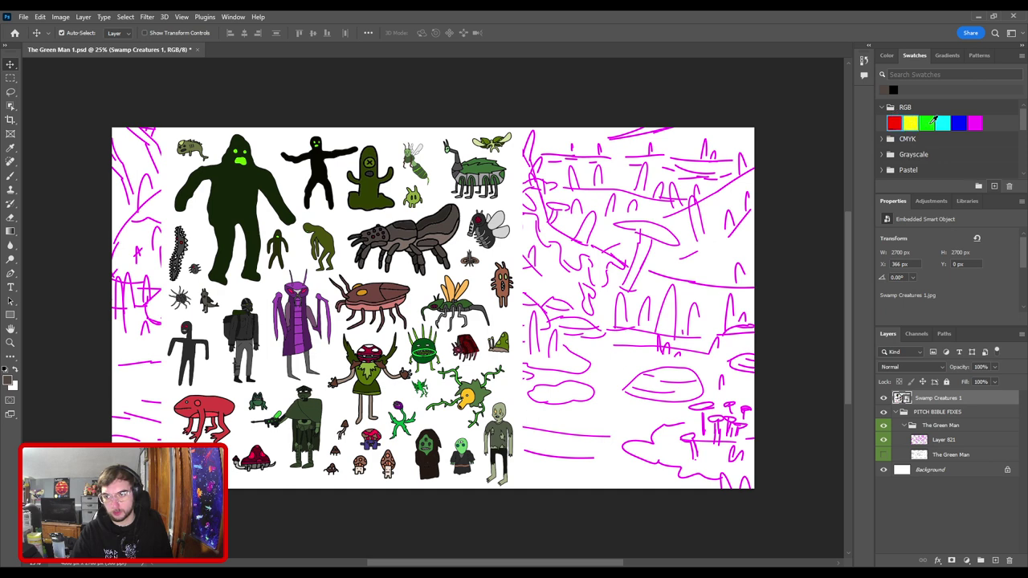
click(974, 122)
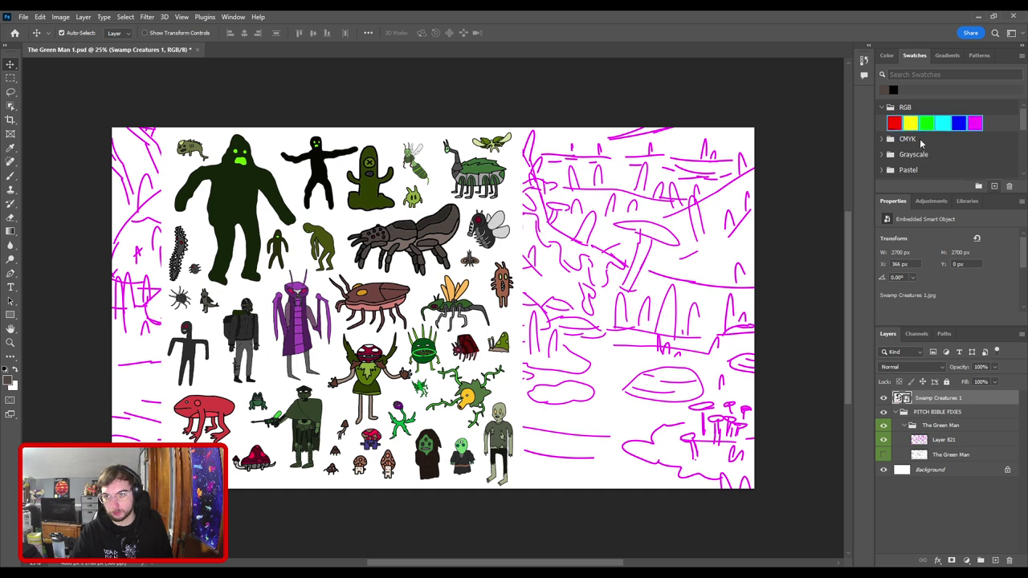
click(884, 139)
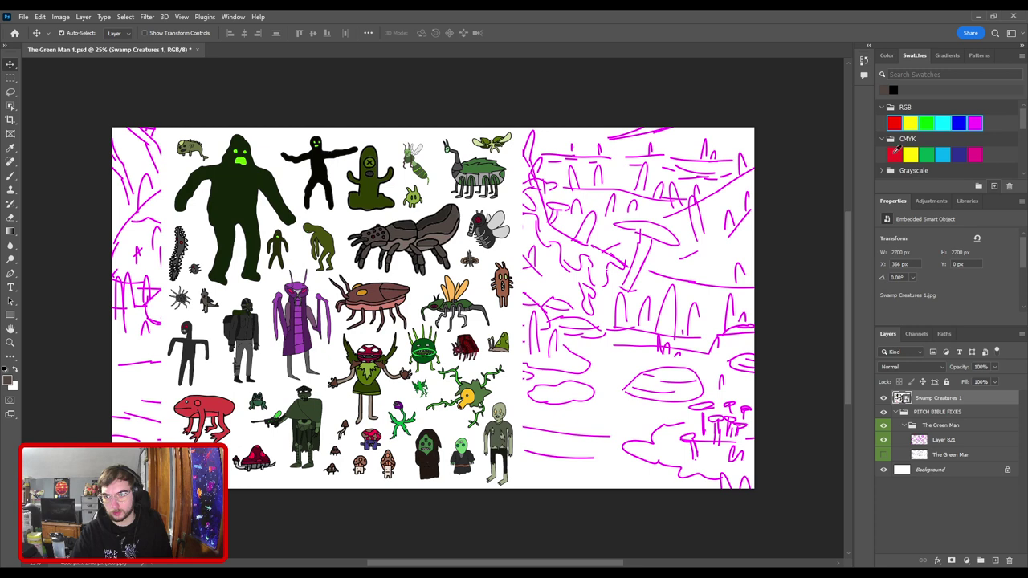
scroll(897, 148, down, 1)
click(882, 137)
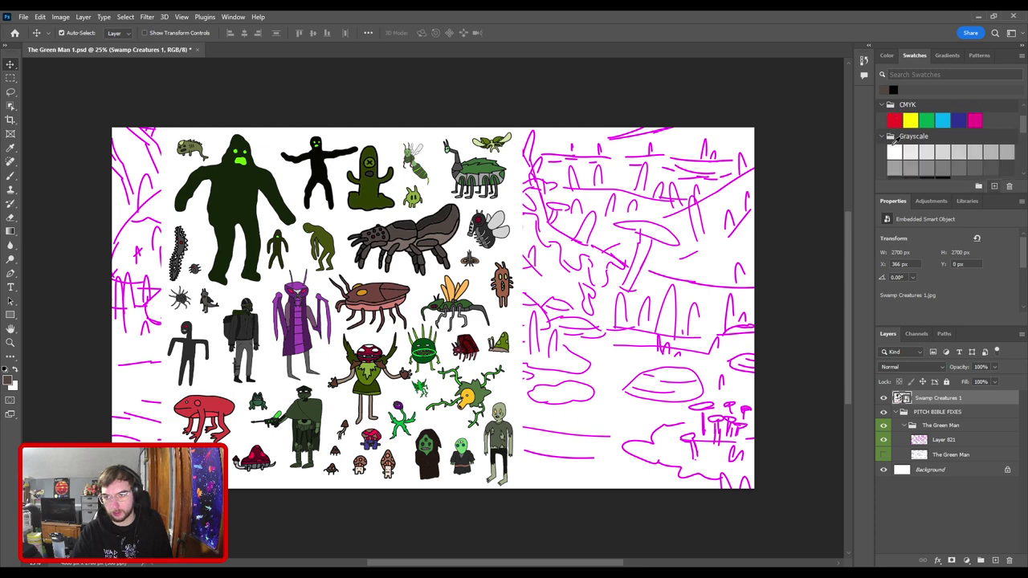
- Add the eight swatches in the first row of the Grayscale group to the swatch selection
click(895, 151)
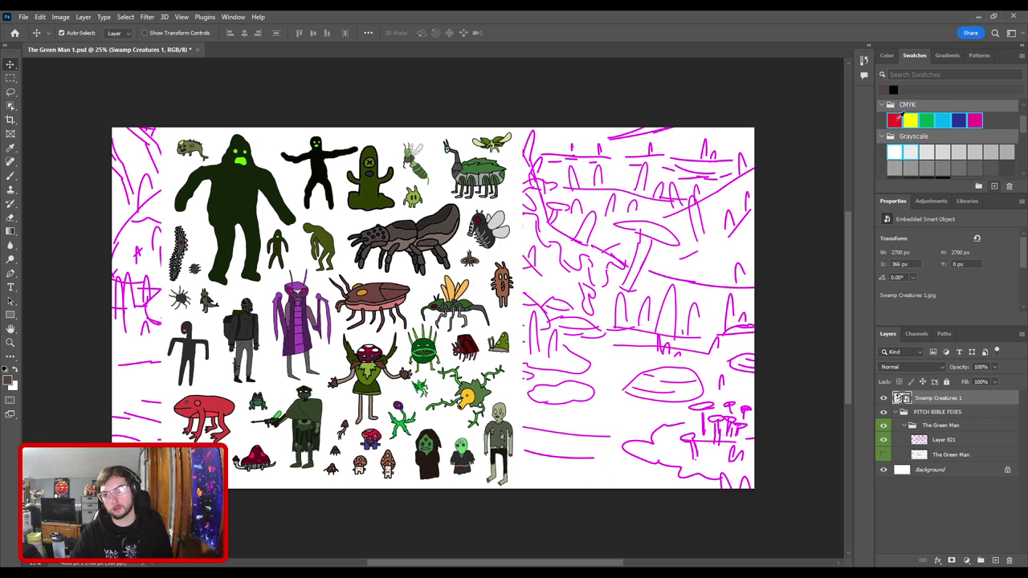
scroll(920, 121, up, 1)
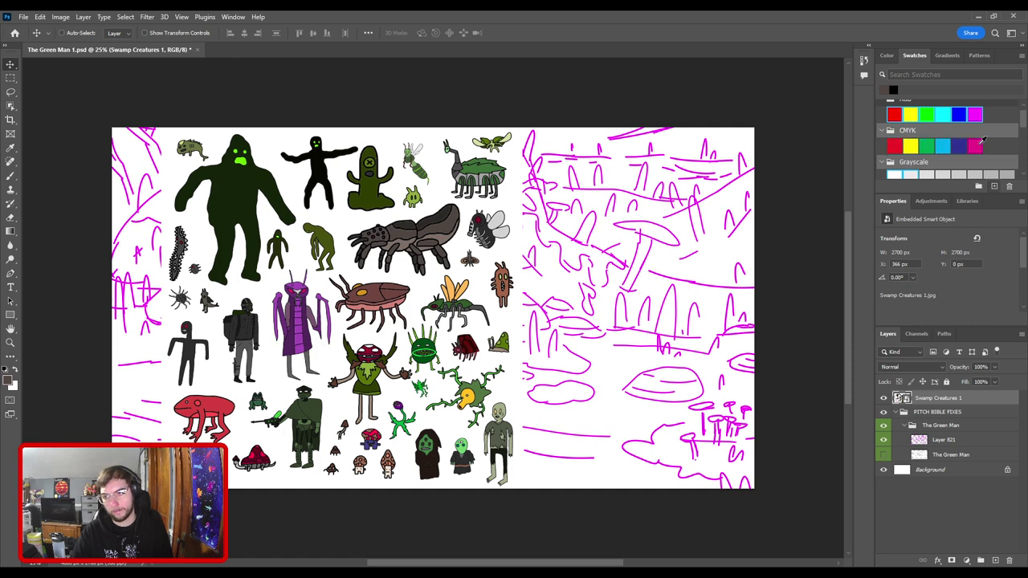
scroll(960, 142, down, 2)
ctrl+click(927, 136)
ctrl+click(943, 135)
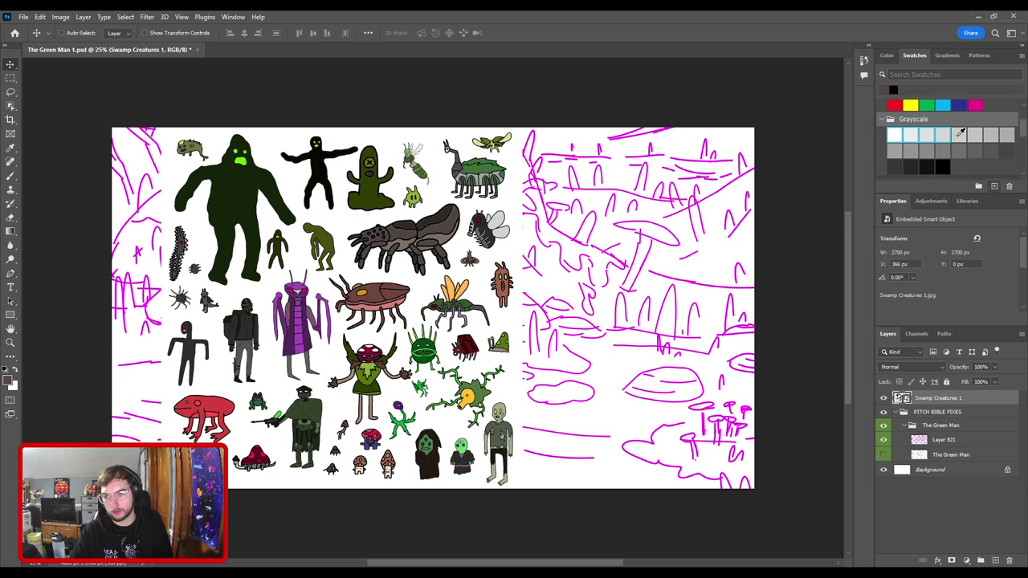
ctrl+click(958, 134)
ctrl+click(975, 135)
ctrl+click(992, 135)
ctrl+click(1007, 135)
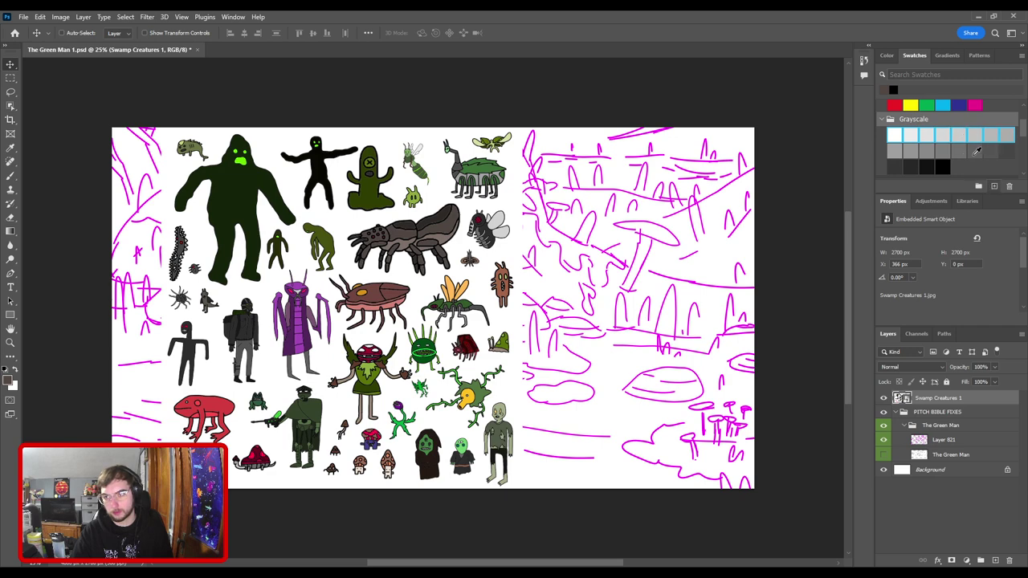
- Look through the swatch groups from RGB to Pale to check which swatches are selected
scroll(955, 157, down, 2)
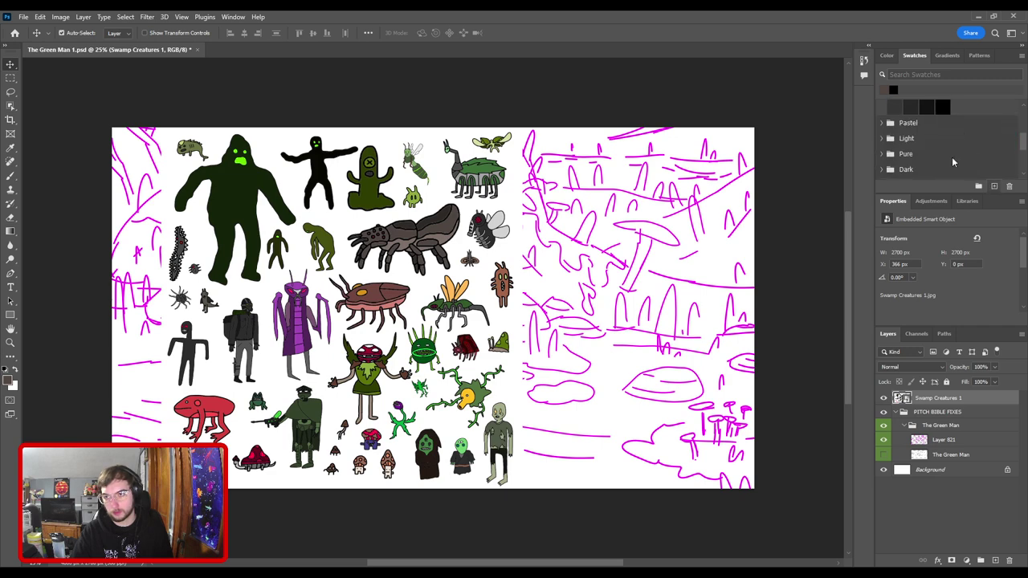
scroll(954, 149, up, 2)
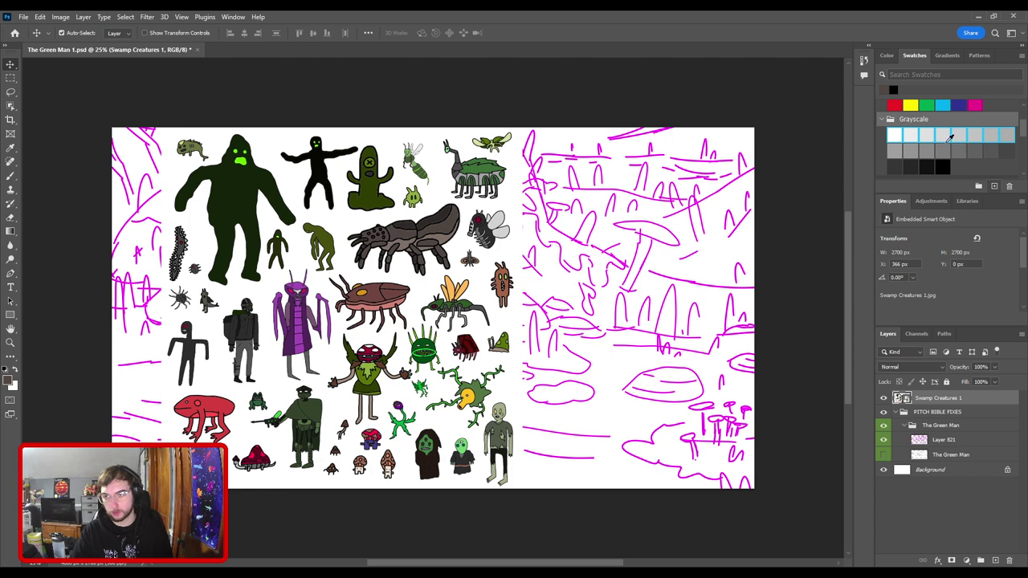
scroll(953, 147, up, 2)
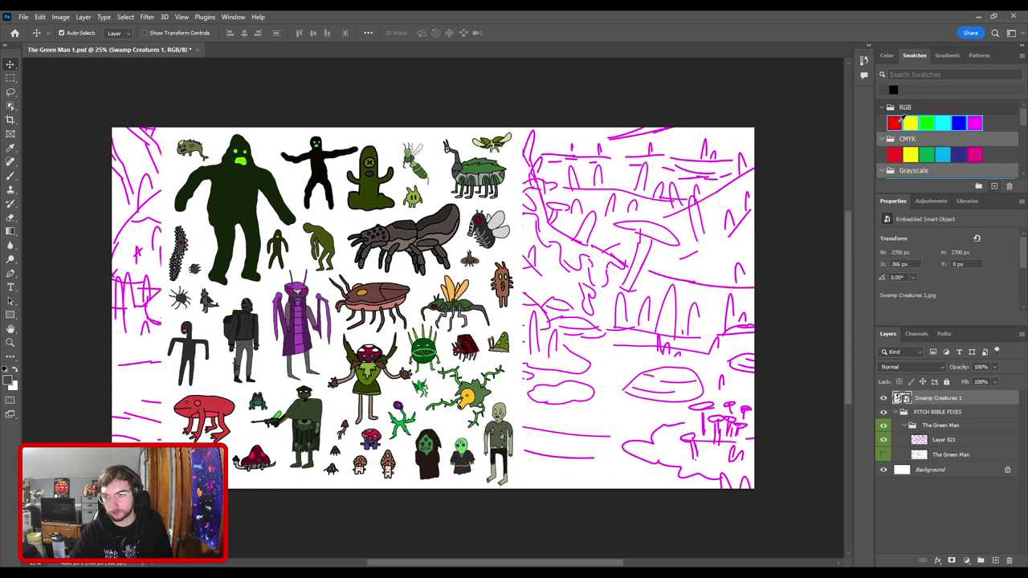
scroll(904, 125, down, 8)
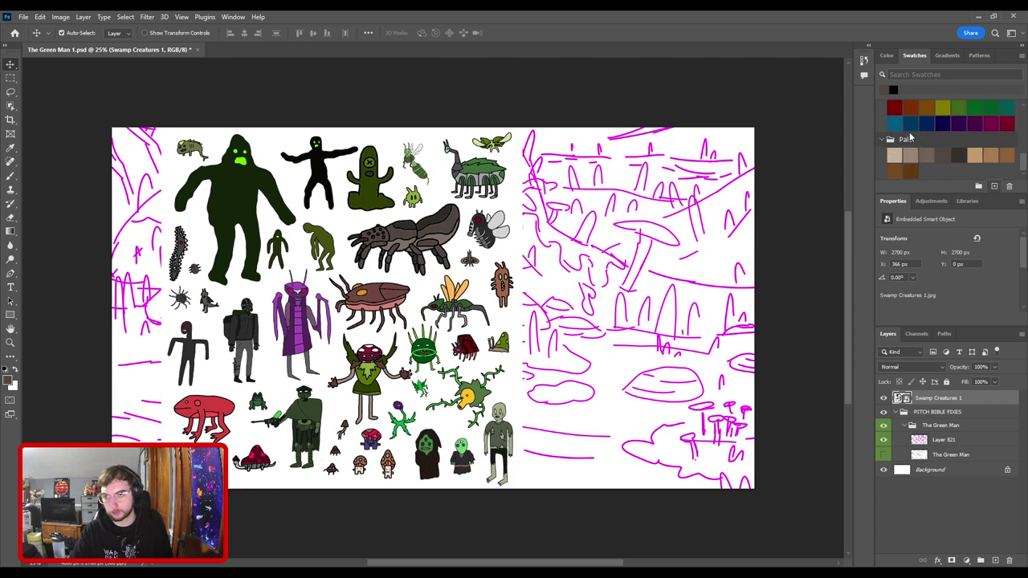
scroll(915, 145, up, 6)
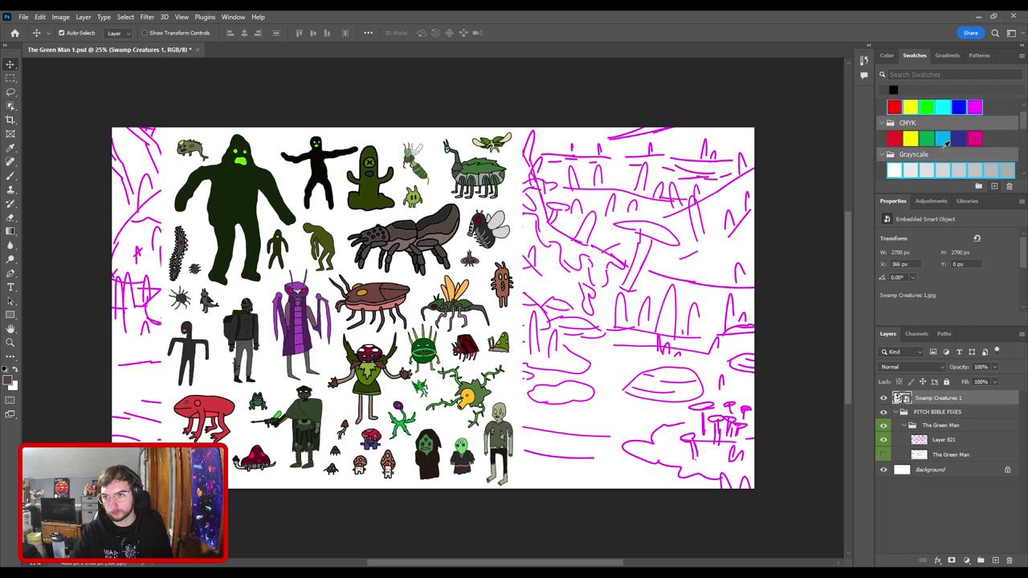
scroll(946, 144, up, 1)
scroll(945, 146, down, 2)
scroll(945, 145, up, 2)
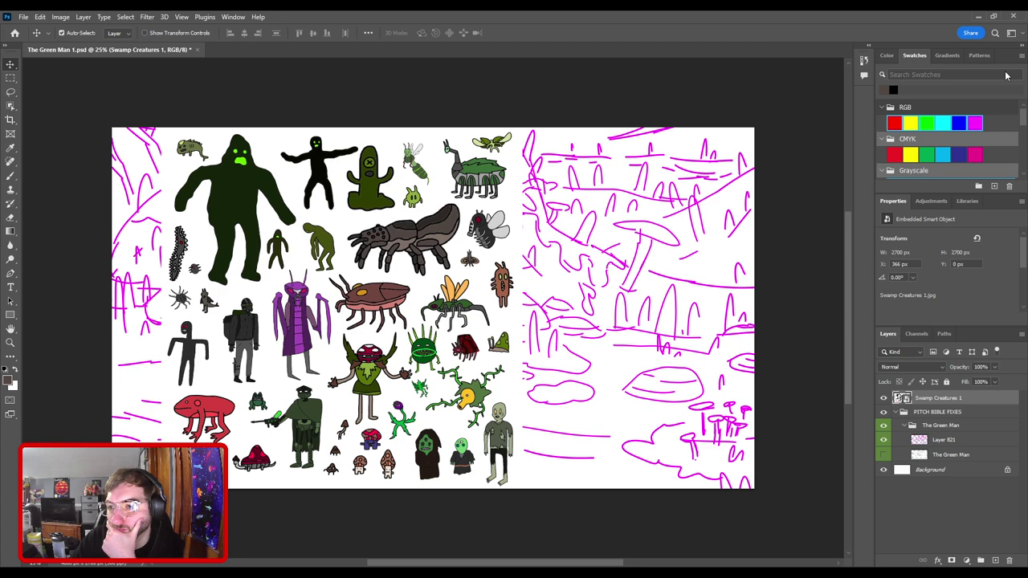
- Gather the selected swatches and groups in a group named Default Swatches, and undo the last move of the Swamp Creatures reference
key(ctrl+s)
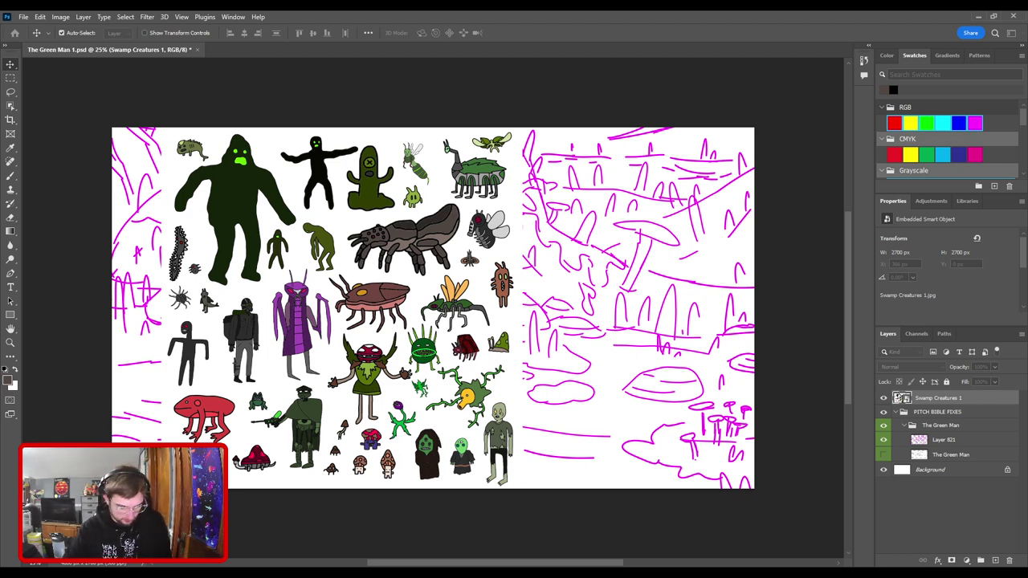
key(Return)
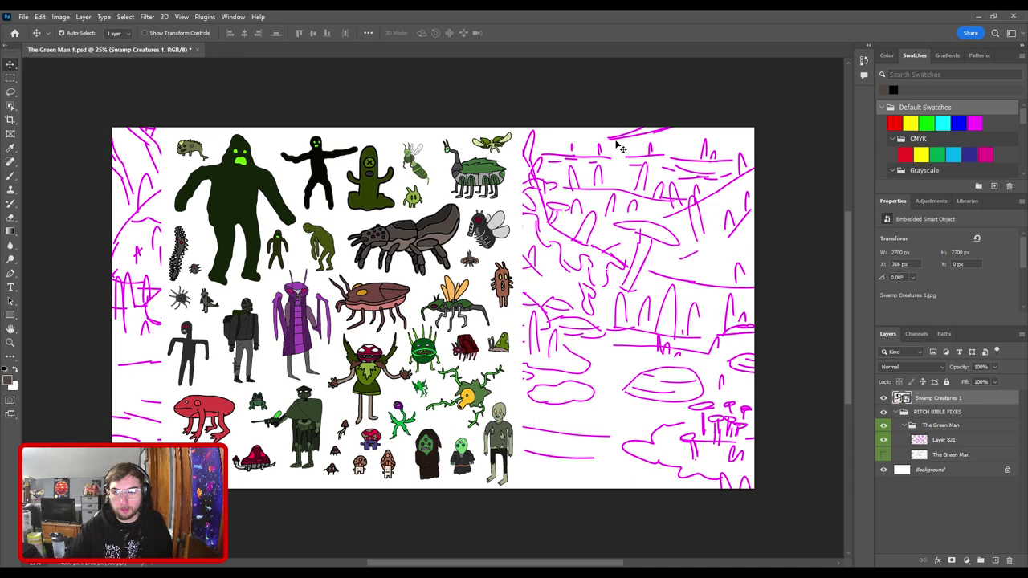
click(881, 107)
click(881, 108)
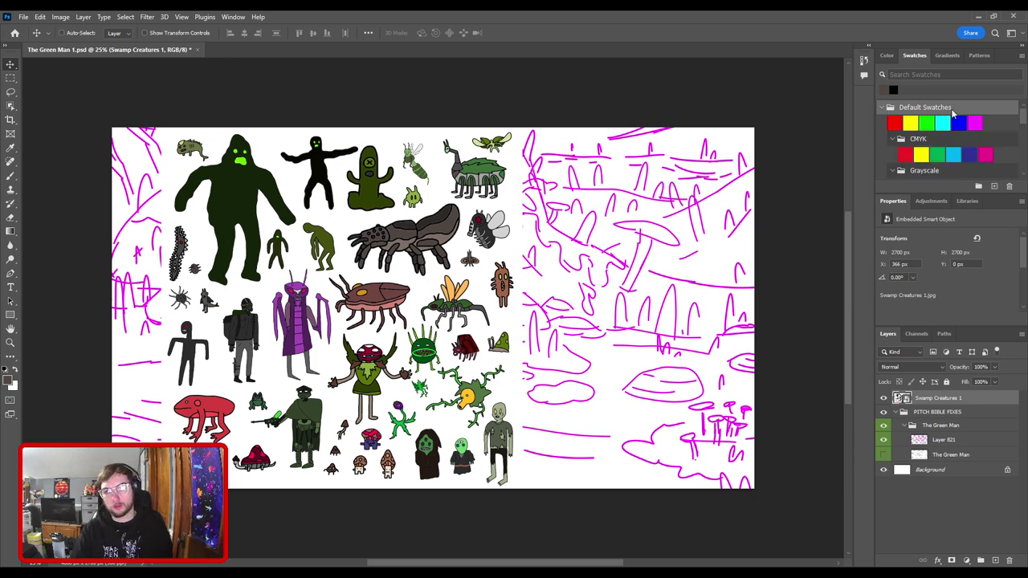
key(ctrl+z)
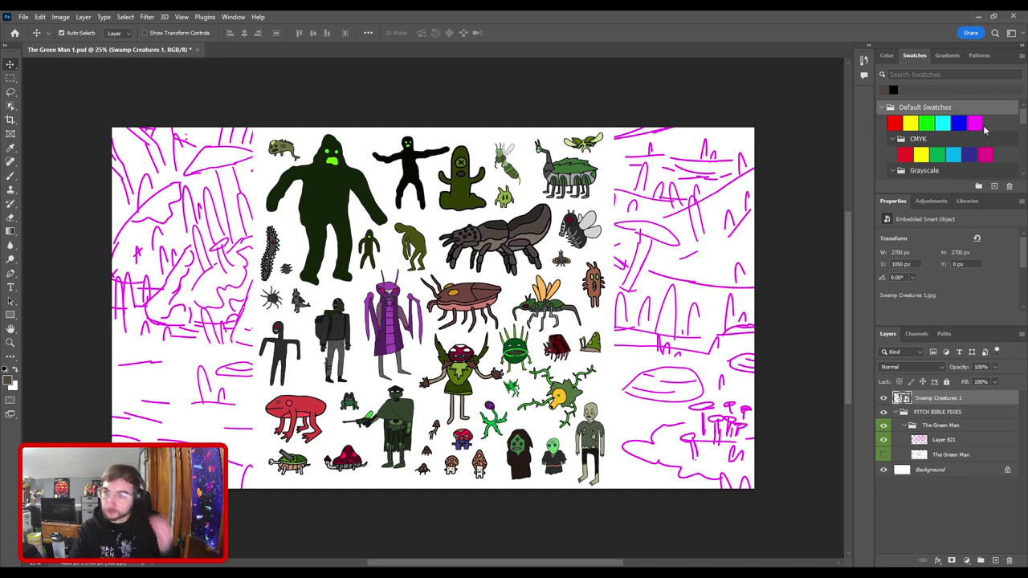
- Select the swatches and subgroups inside Default Swatches, starting from the red swatch and extending through the Pale group
click(893, 122)
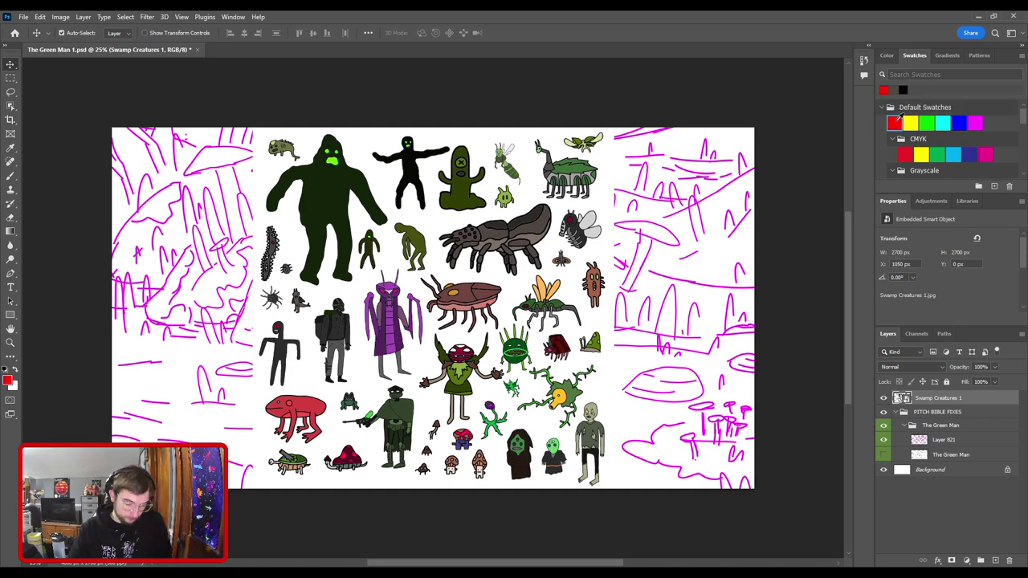
scroll(912, 139, down, 5)
scroll(958, 161, down, 3)
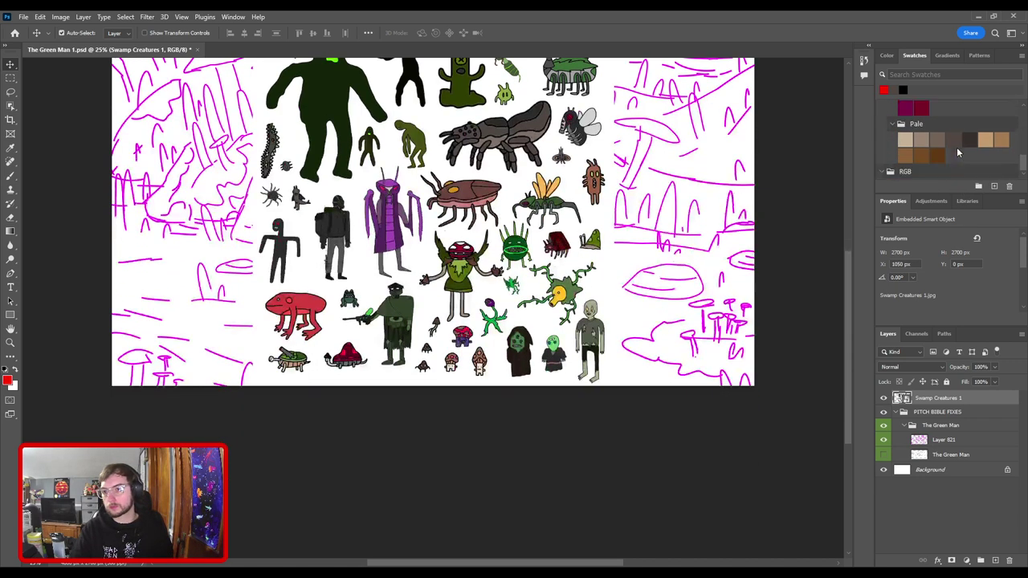
scroll(949, 154, up, 8)
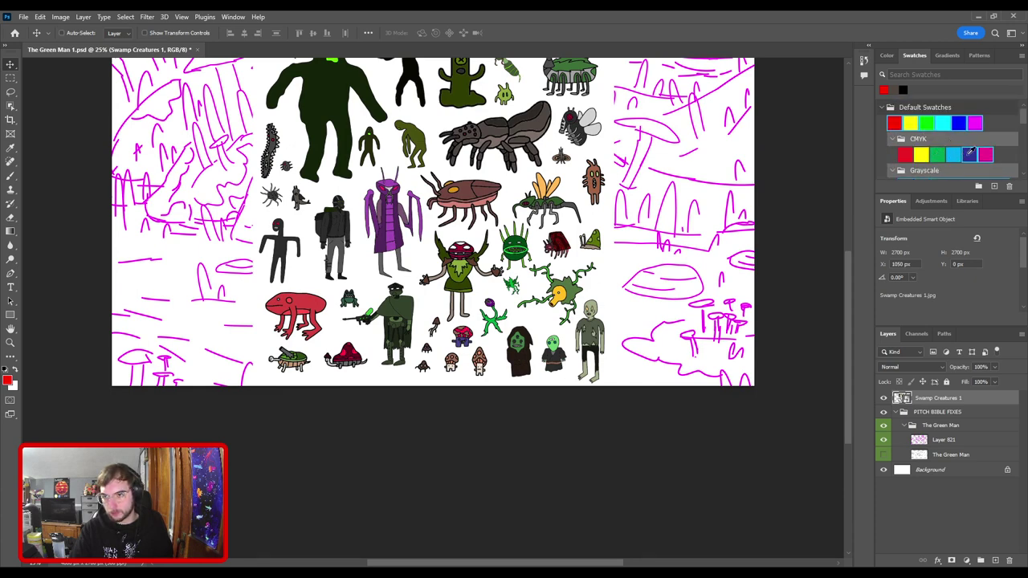
key(ctrl)
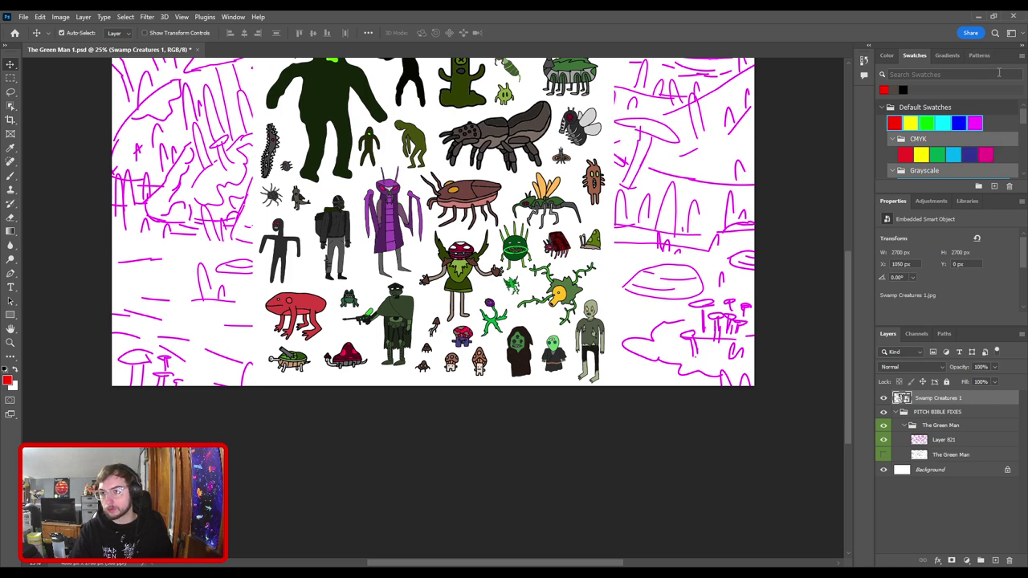
scroll(954, 129, down, 2)
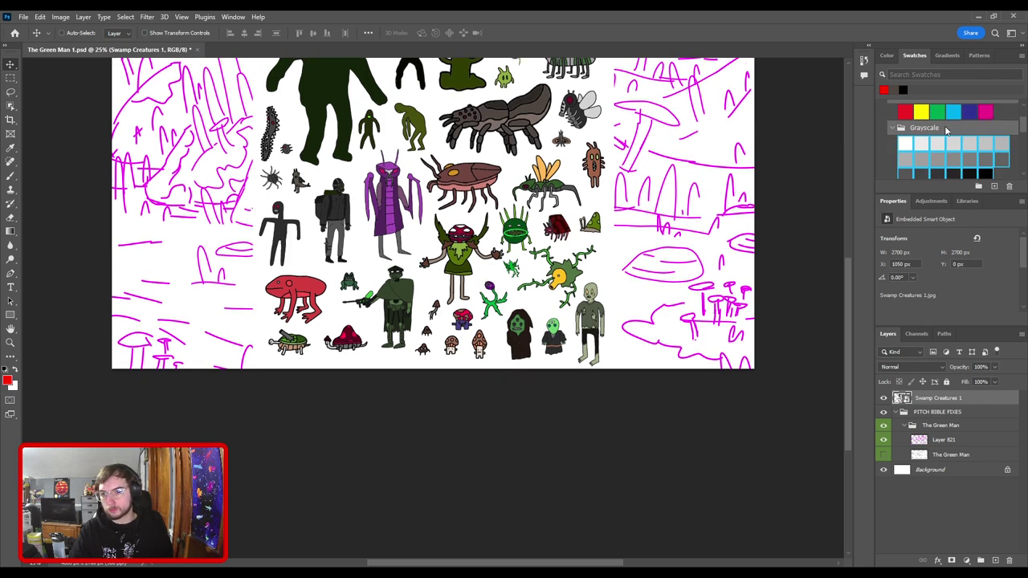
scroll(954, 131, up, 2)
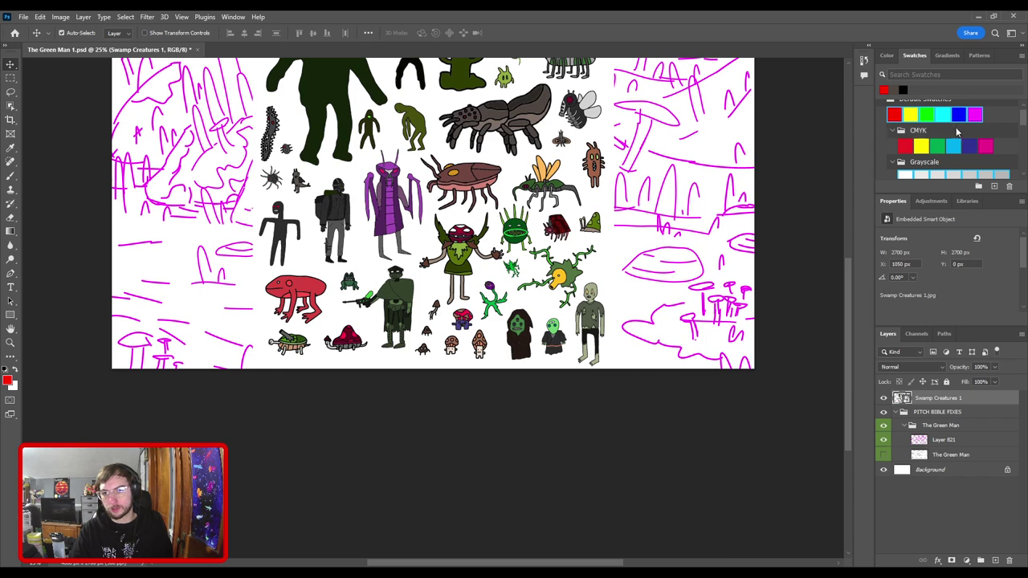
scroll(956, 131, down, 3)
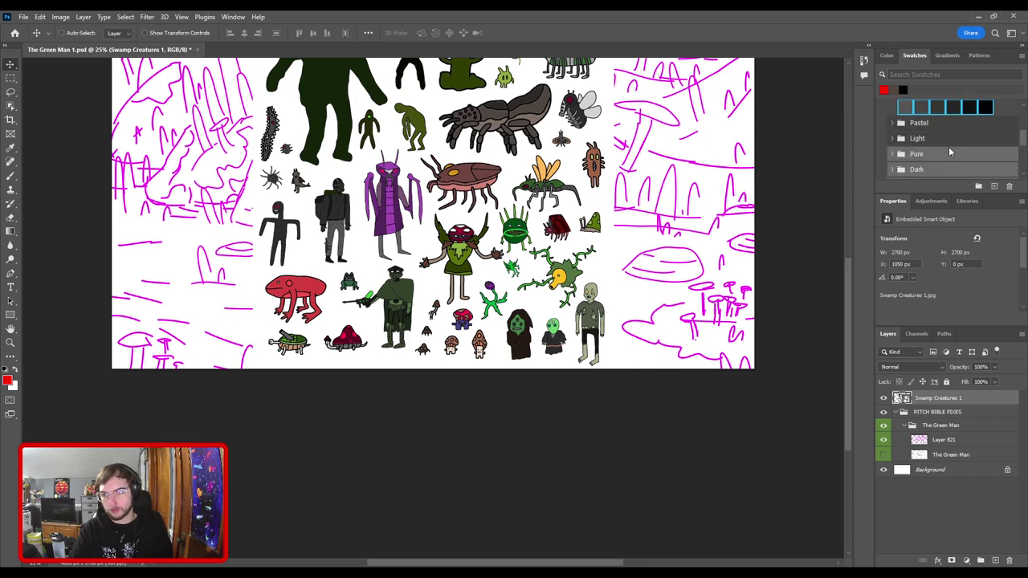
- Expand the Dark, Pure, Light and Pastel subgroups inside Default Swatches
scroll(949, 146, down, 2)
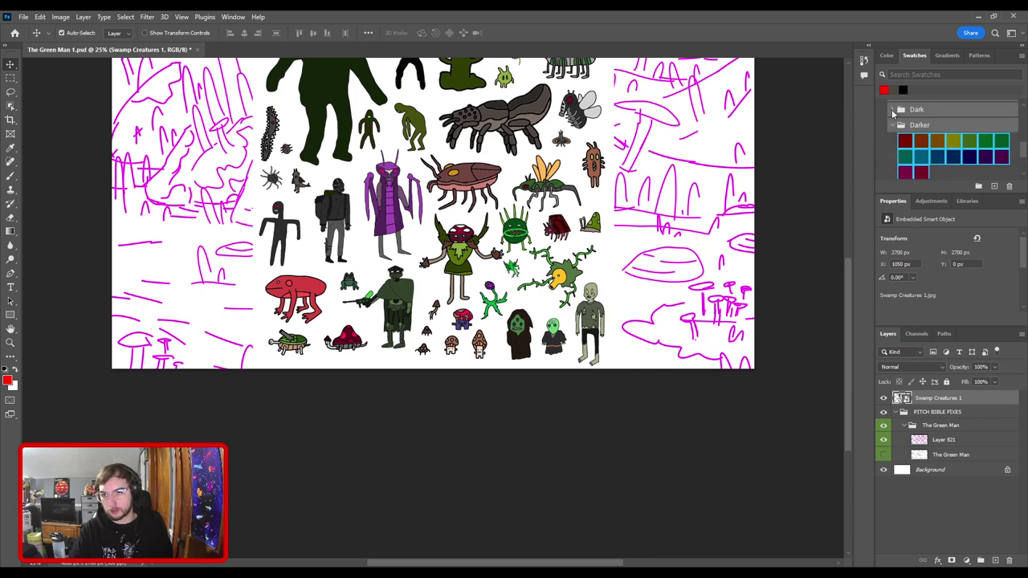
click(891, 109)
scroll(924, 156, up, 3)
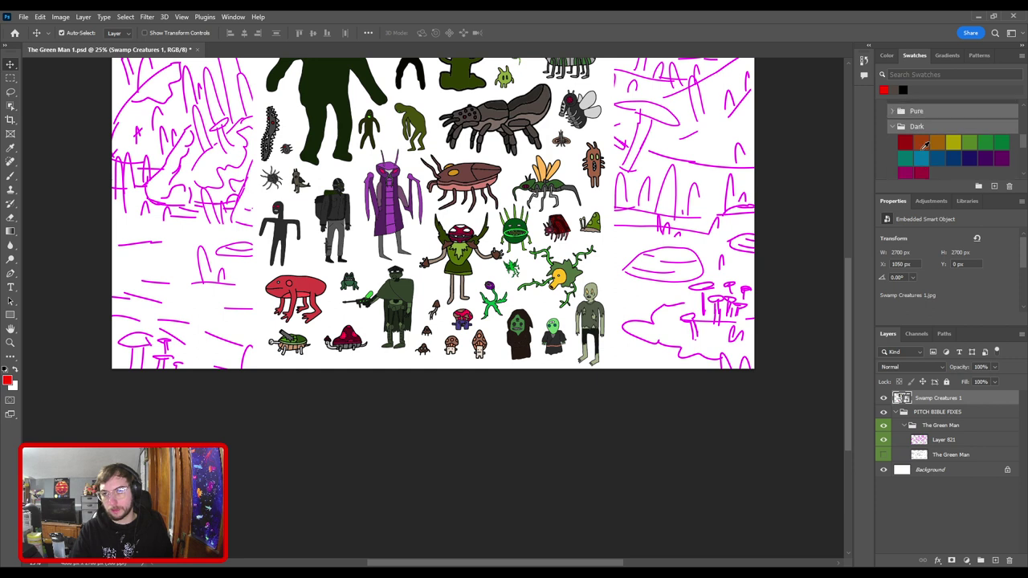
click(892, 172)
scroll(917, 161, down, 2)
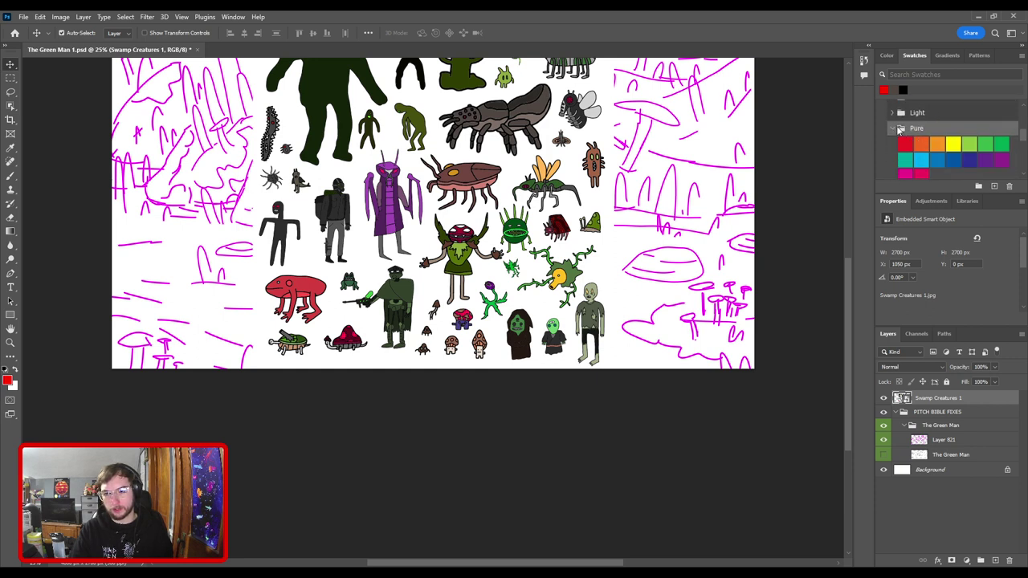
click(892, 113)
scroll(930, 142, up, 2)
click(892, 140)
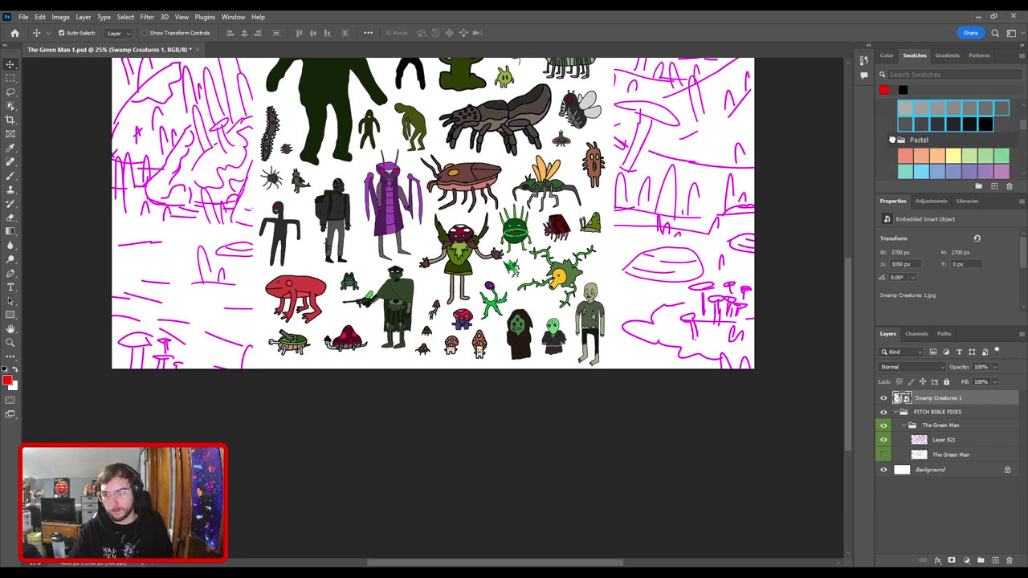
- Examine the swatch selection across the expanded Default Swatches subgroups, from the red swatch down to the Pale colors
scroll(927, 148, down, 5)
scroll(929, 152, down, 1)
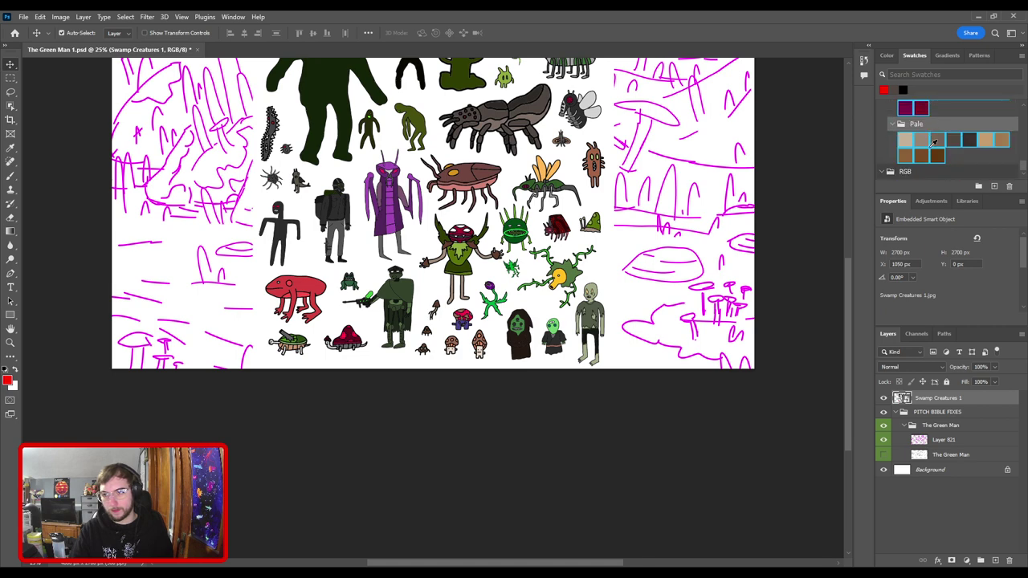
scroll(926, 164, up, 1)
scroll(1024, 166, up, 4)
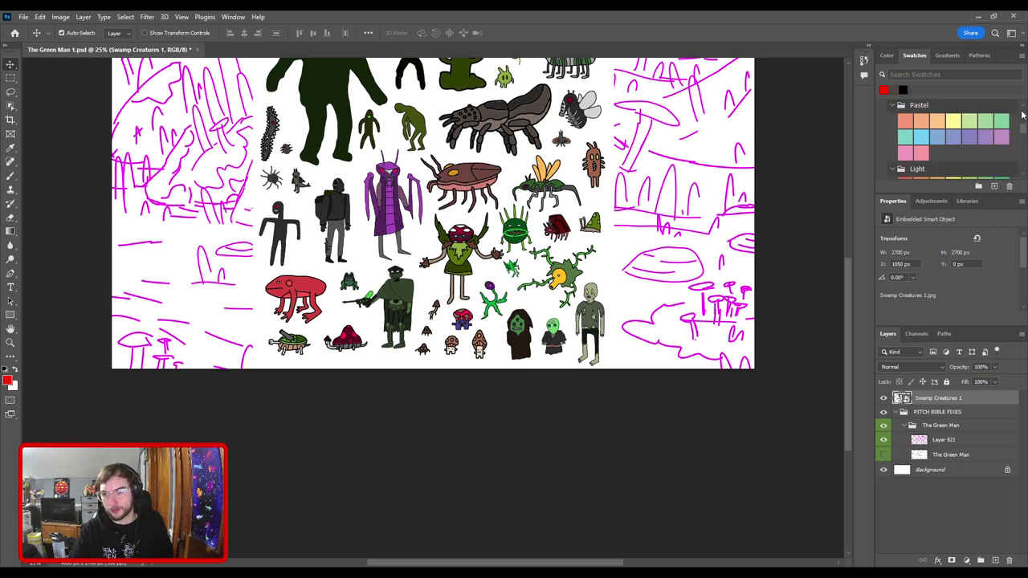
scroll(1021, 106, up, 3)
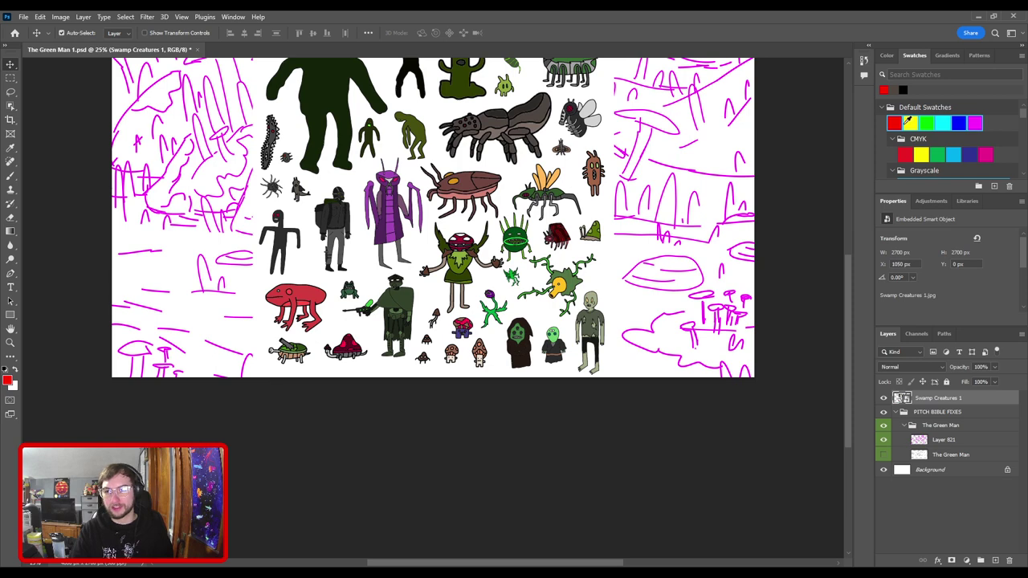
scroll(899, 122, down, 1)
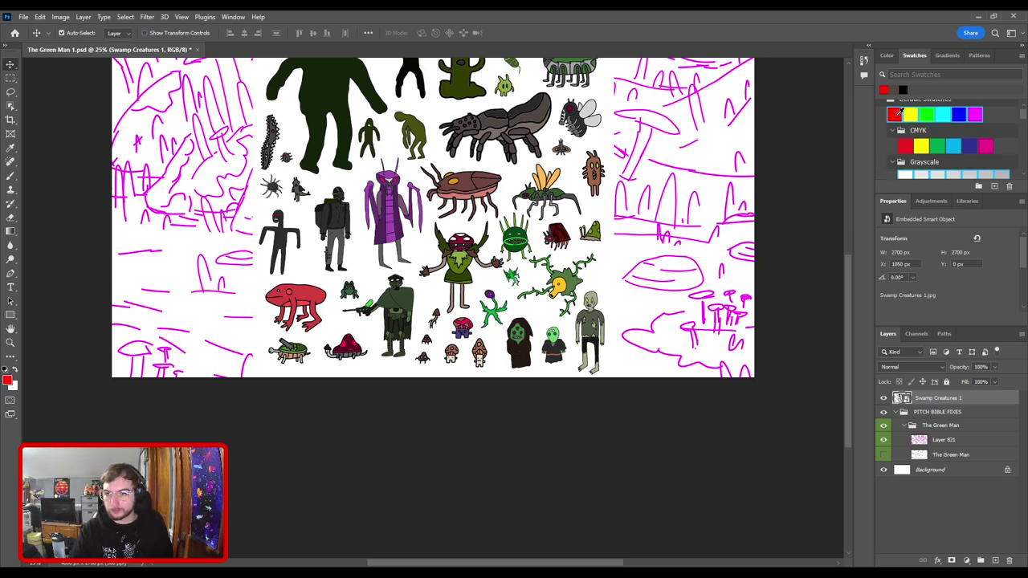
ctrl+click(895, 115)
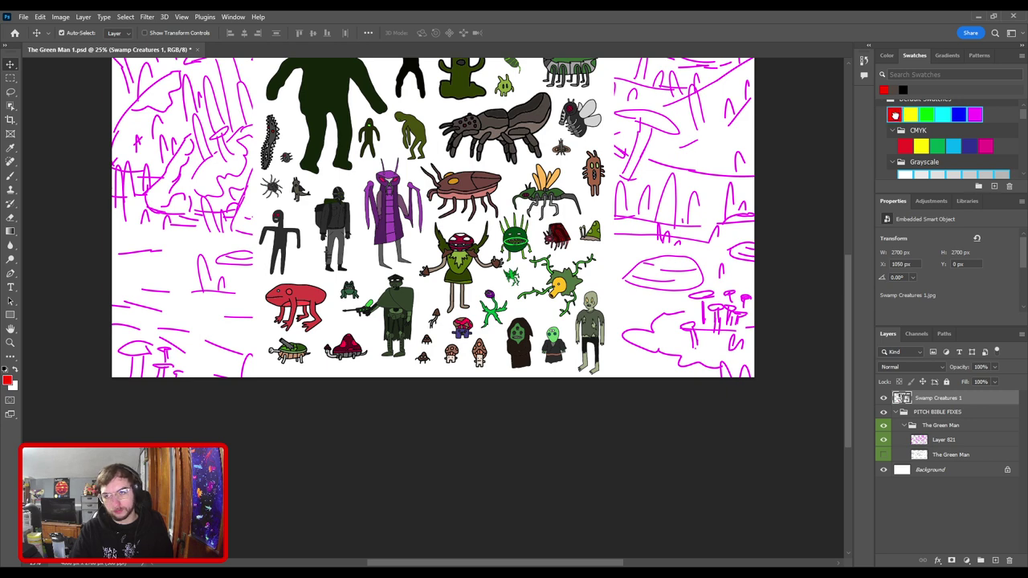
scroll(912, 128, down, 10)
scroll(926, 148, down, 3)
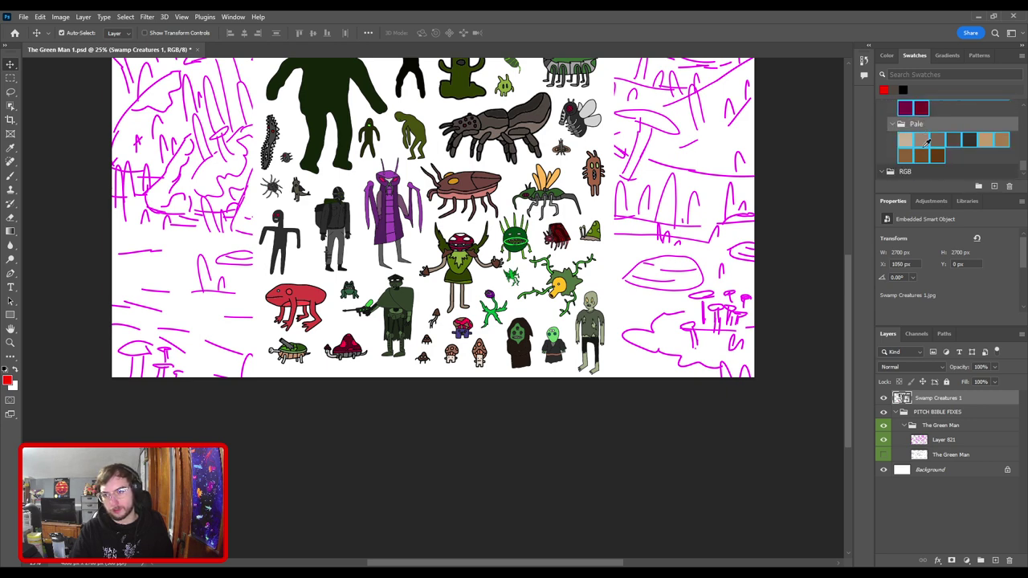
- Reselect the swatches inside Default Swatches from the red one through the Pale group, and check the selection across the subgroups
scroll(952, 154, up, 5)
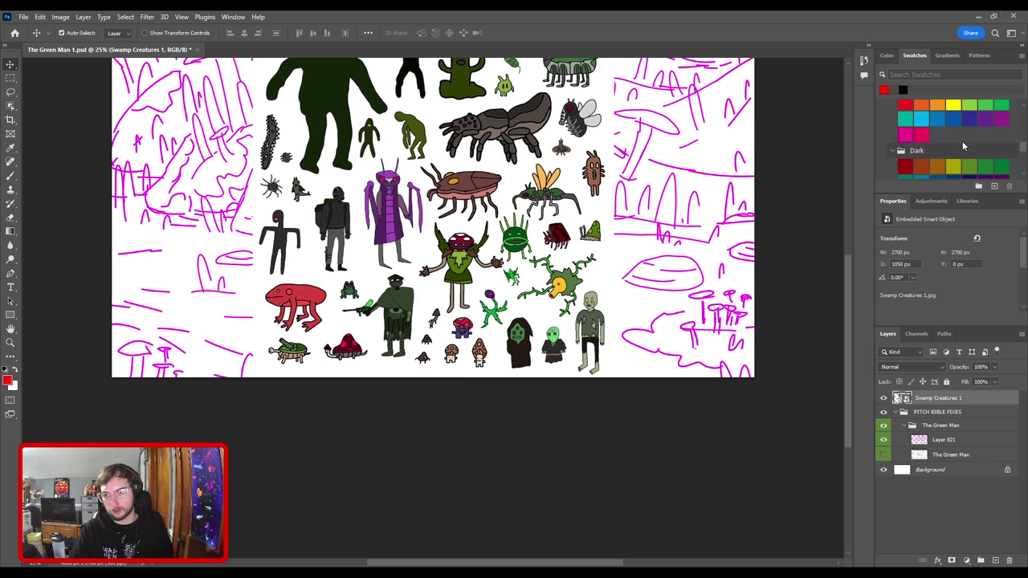
scroll(964, 142, up, 6)
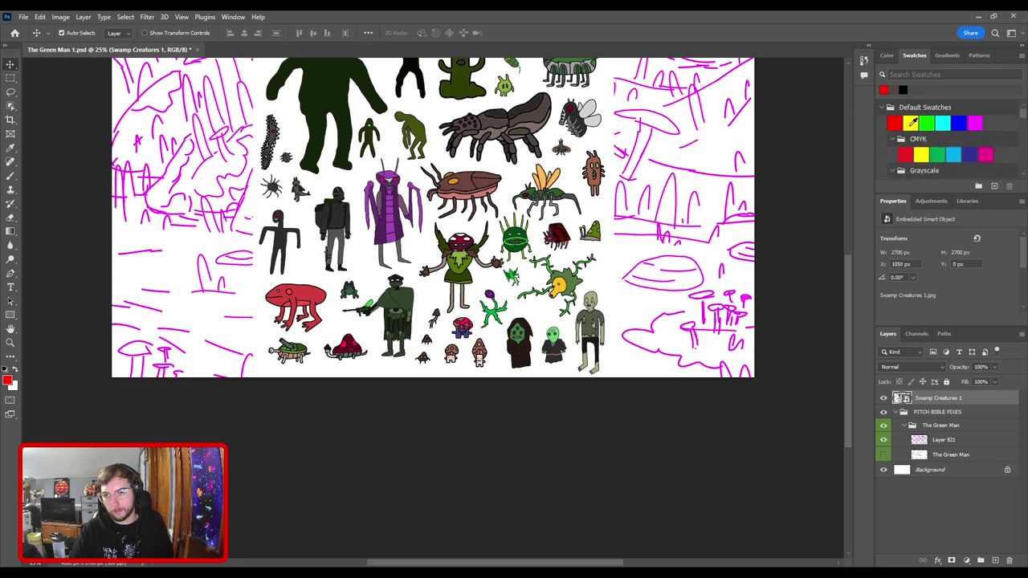
scroll(913, 122, down, 6)
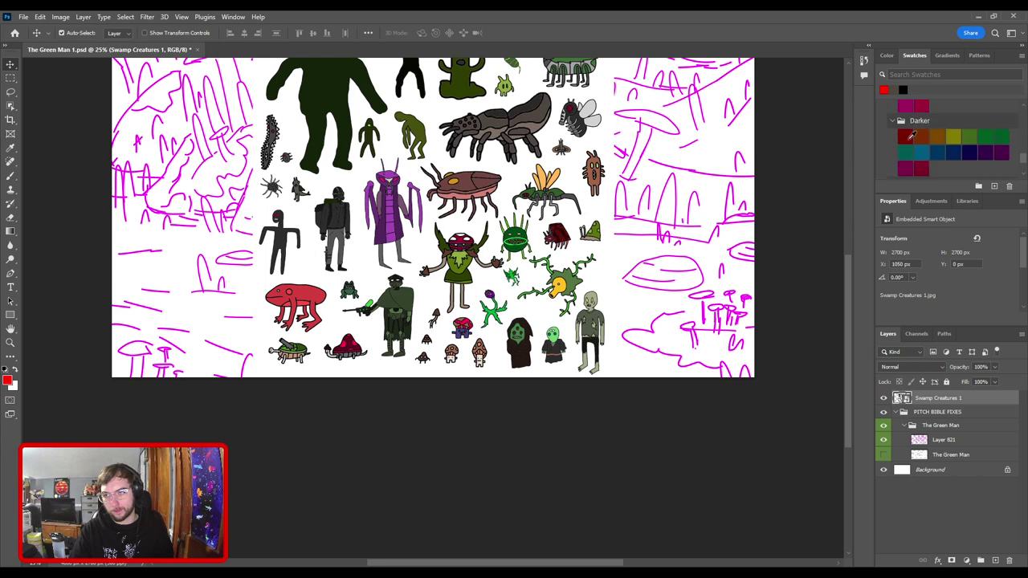
scroll(916, 138, down, 4)
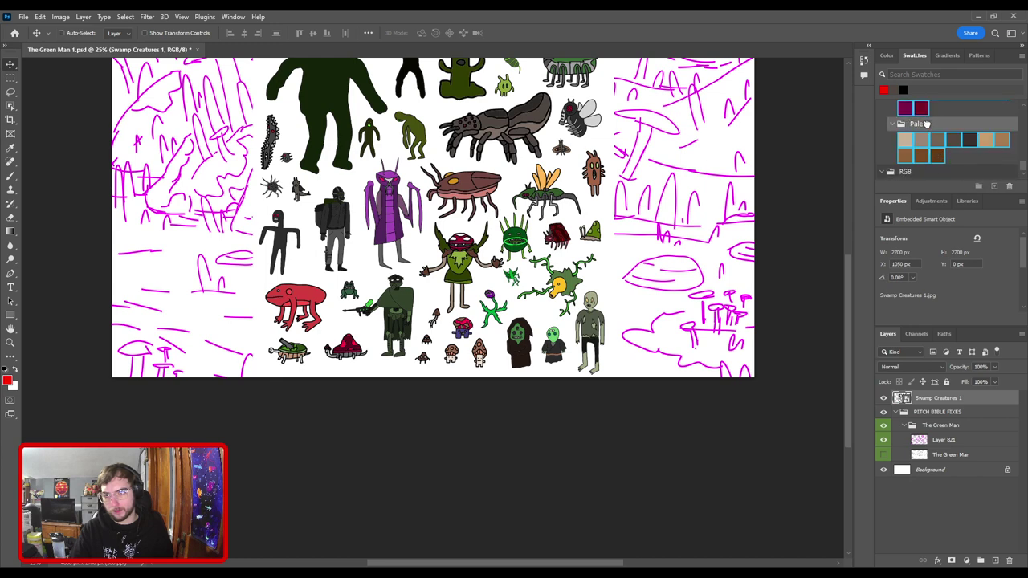
scroll(926, 128, up, 3)
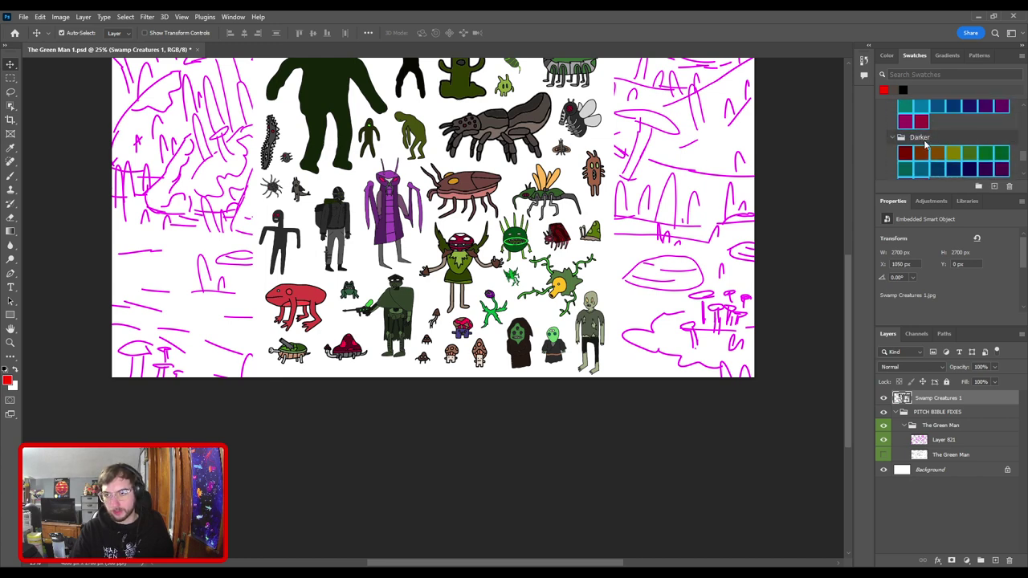
scroll(927, 144, up, 3)
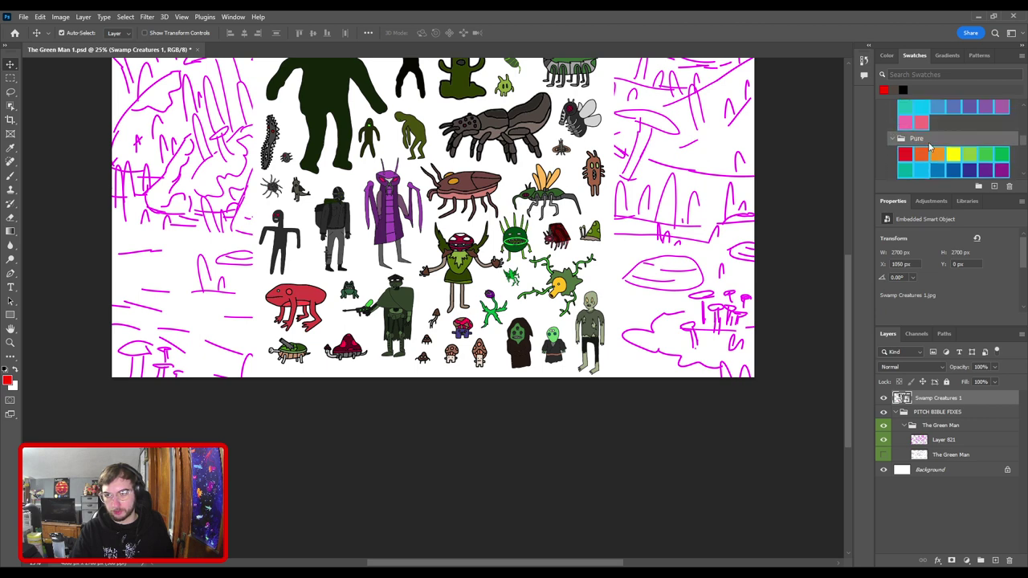
scroll(928, 143, up, 2)
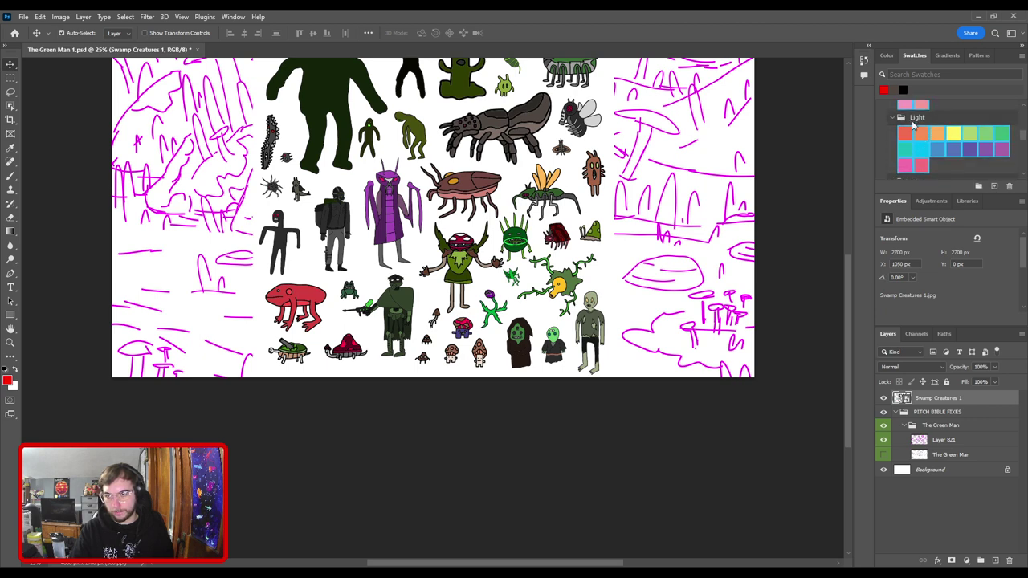
scroll(915, 129, up, 3)
scroll(931, 141, up, 2)
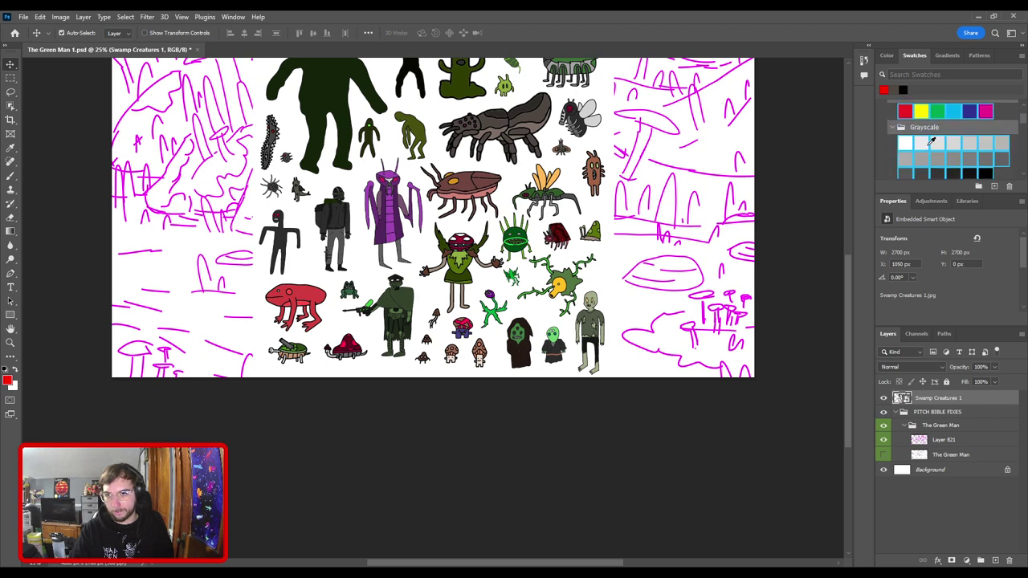
scroll(930, 136, up, 3)
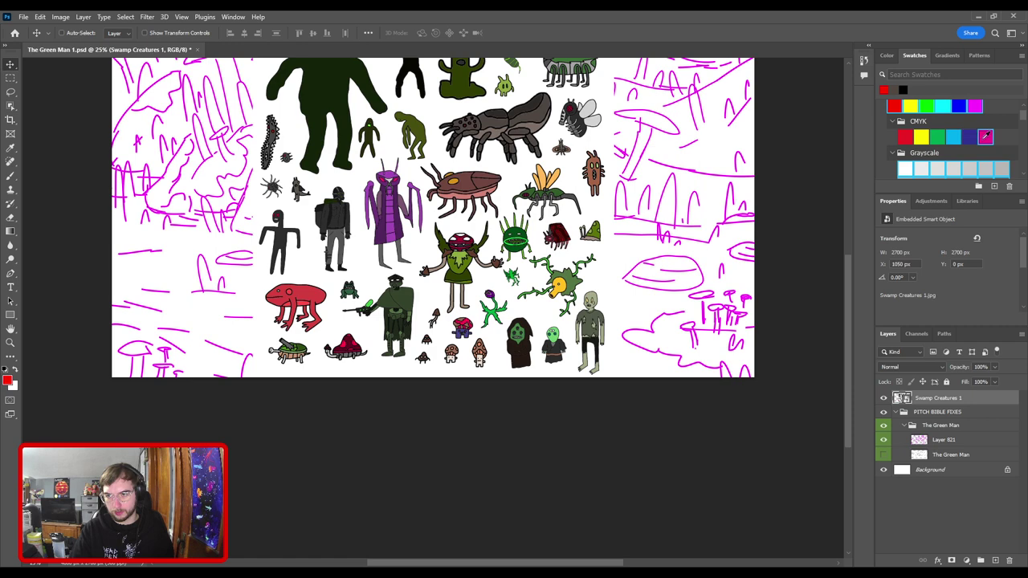
scroll(905, 139, up, 1)
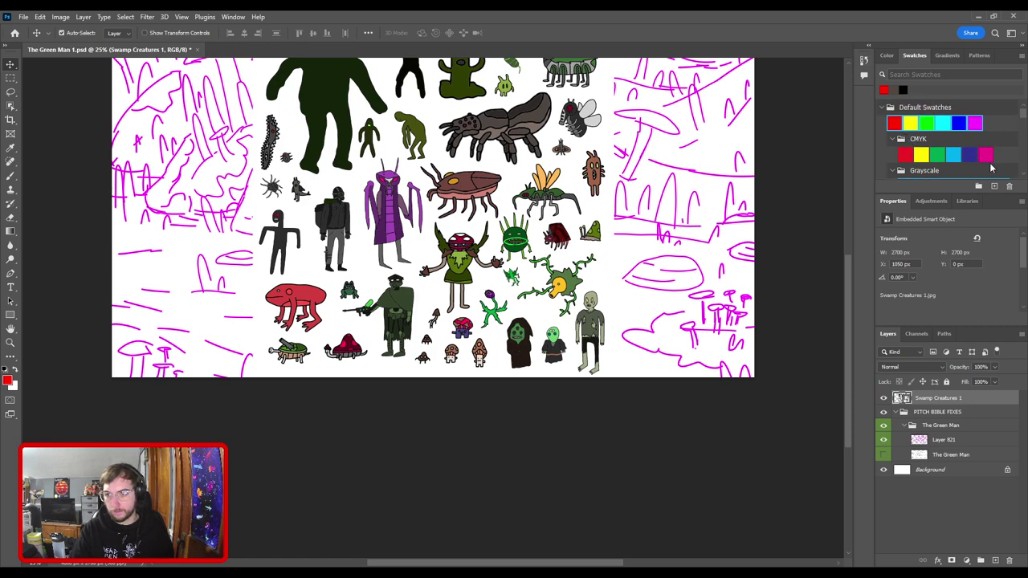
- Gather the selected swatches in a new nested group named Default Swatches and look through its contents
click(979, 185)
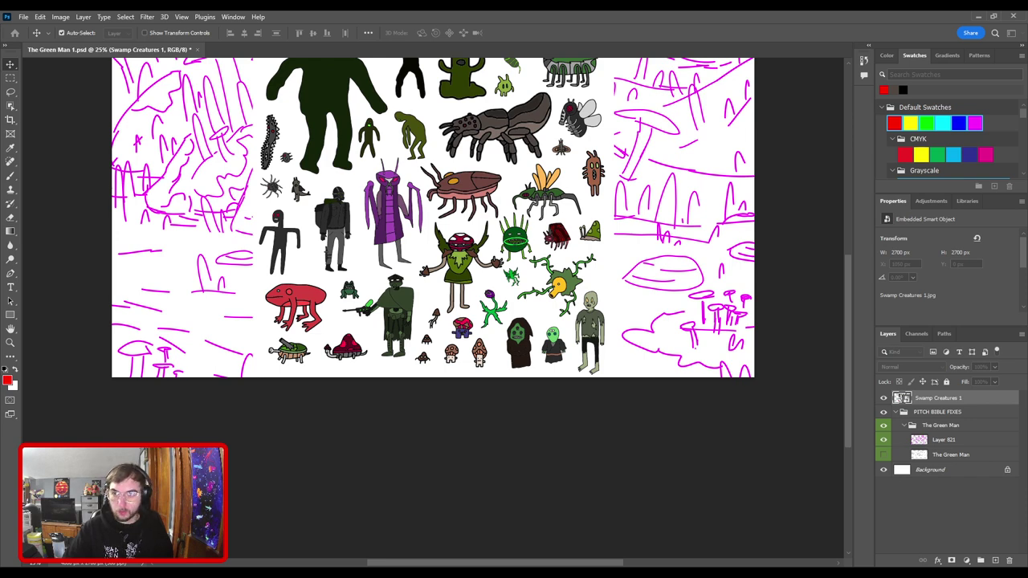
scroll(956, 139, down, 3)
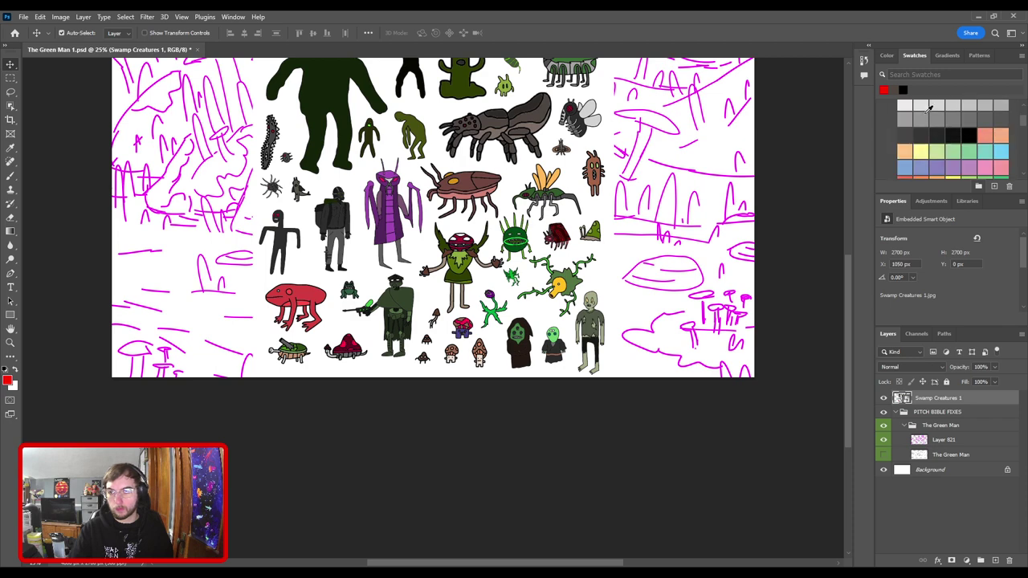
scroll(937, 134, up, 3)
scroll(956, 140, down, 6)
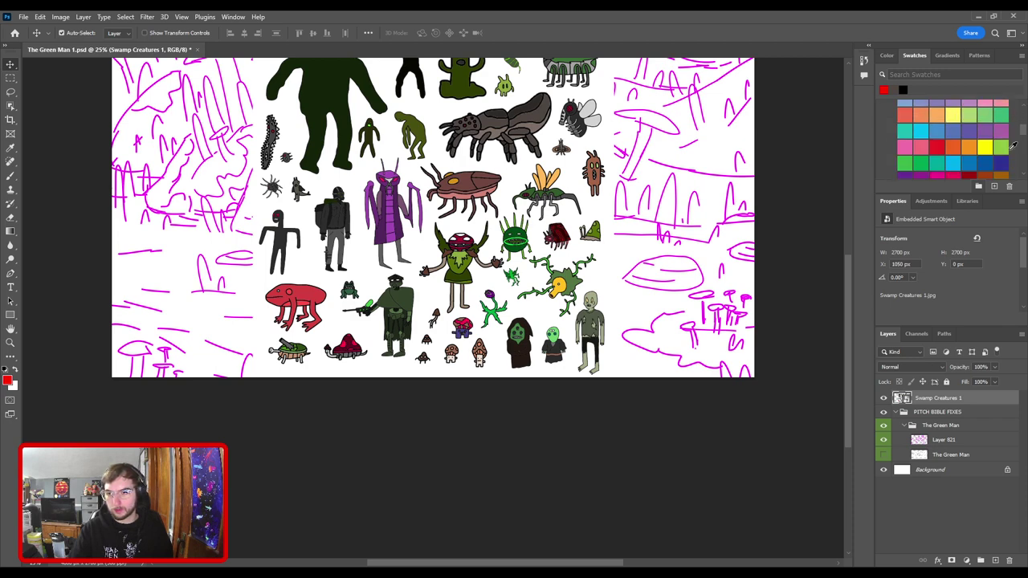
scroll(1008, 154, up, 1)
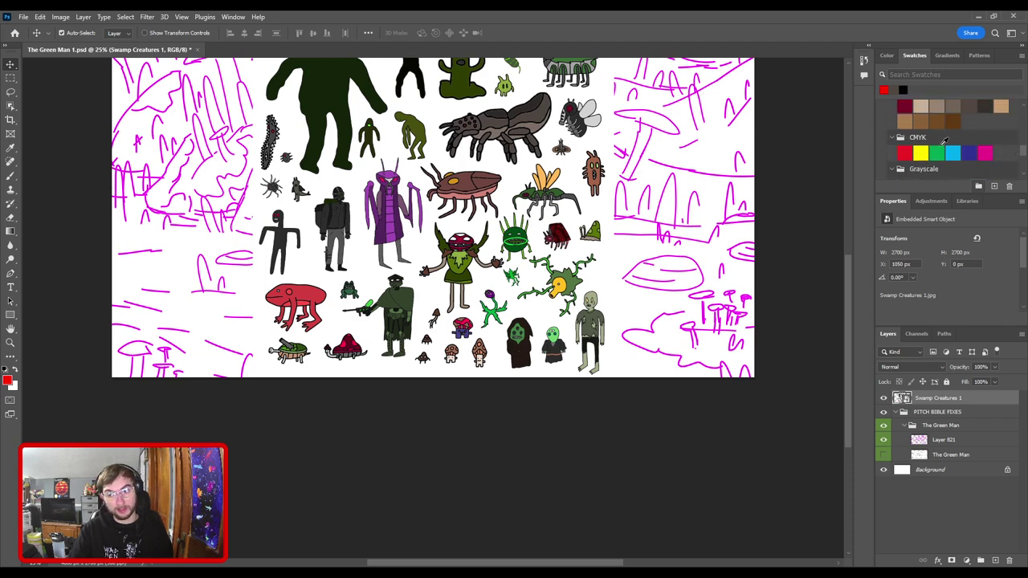
- Delete the CMYK and Grayscale groups from Default Swatches
click(892, 139)
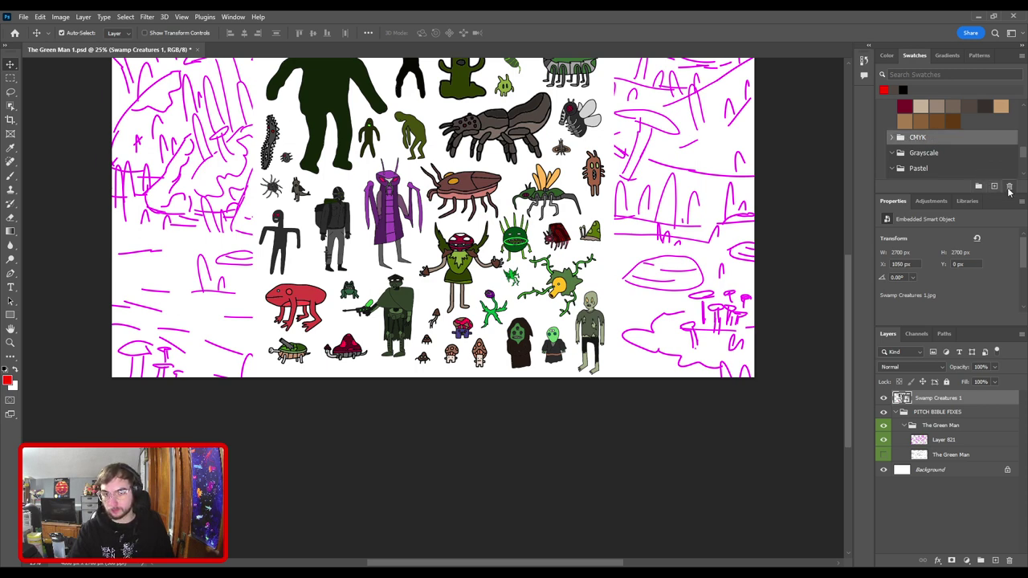
click(1010, 187)
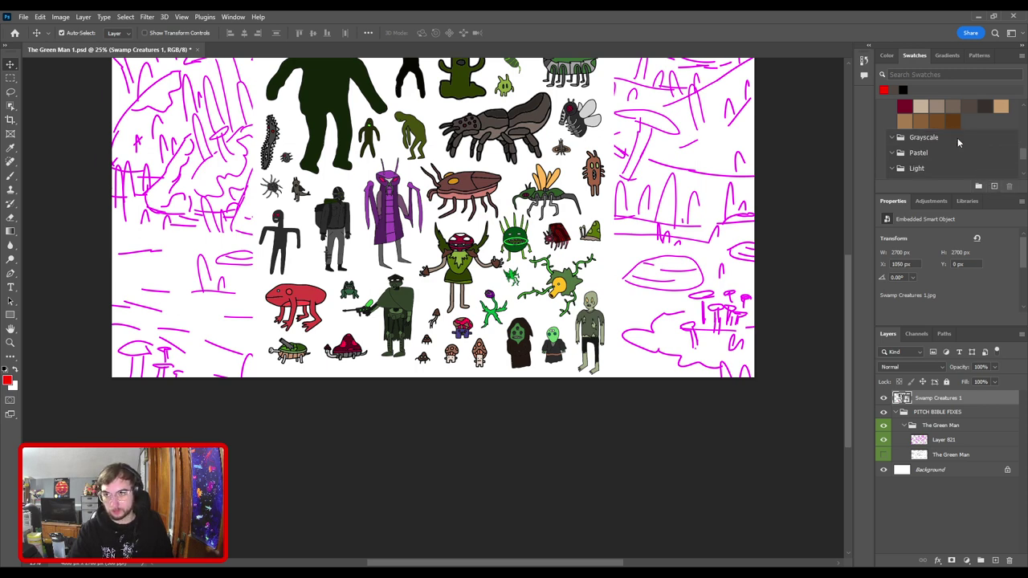
click(958, 142)
click(1010, 186)
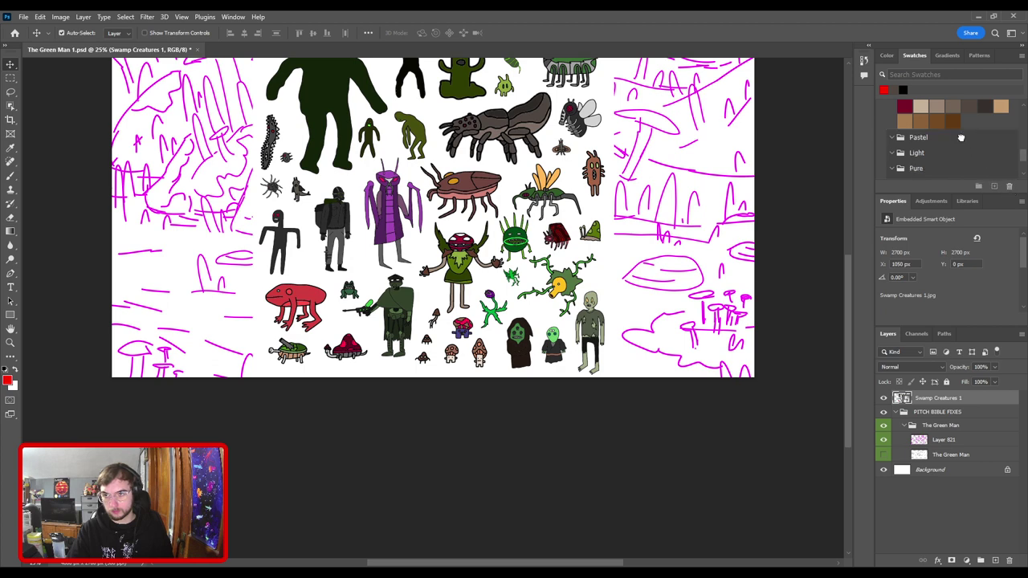
- Delete the emptied Pastel, Light, Pure and Dark groups from Default Swatches
click(960, 138)
click(1010, 187)
click(944, 141)
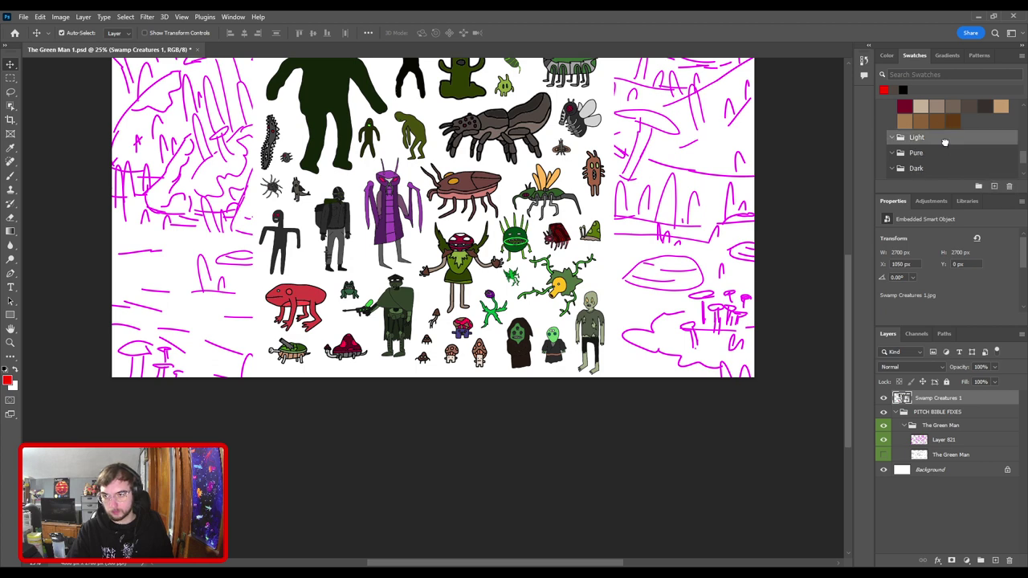
click(1009, 186)
click(964, 138)
click(1009, 186)
click(943, 142)
click(1010, 186)
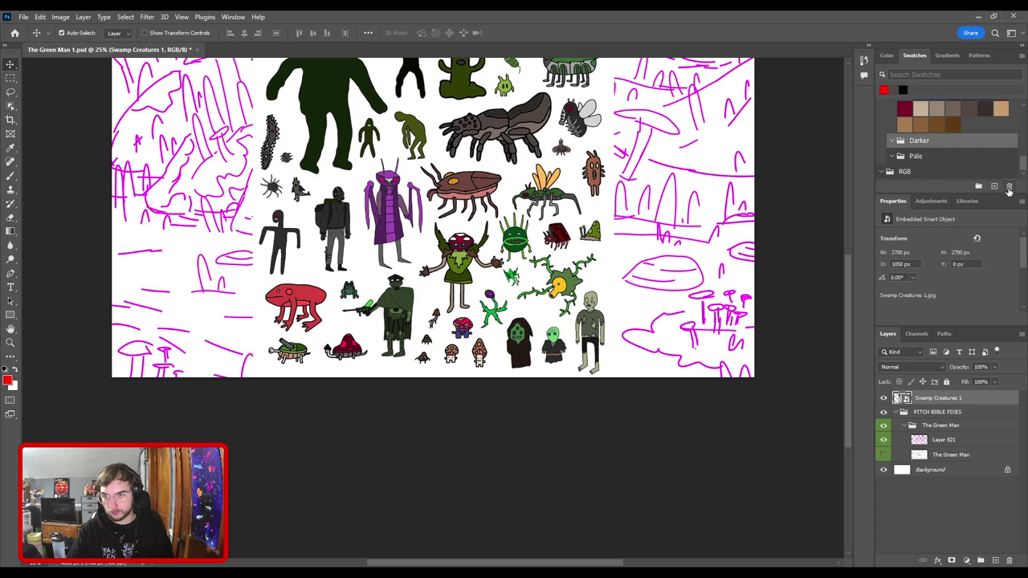
- Delete the Darker, Pale and RGB groups from the swatches
click(1010, 186)
click(953, 160)
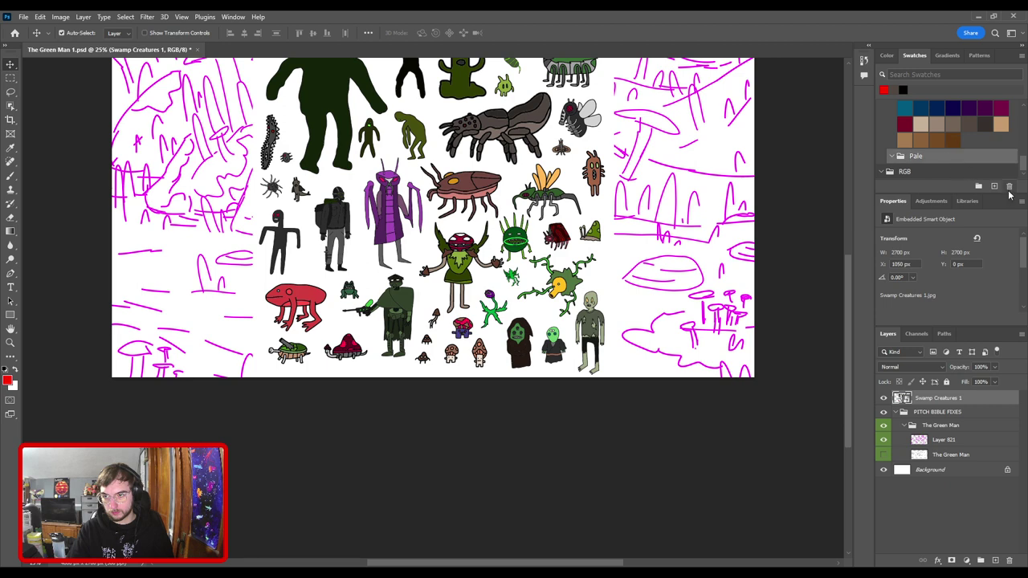
click(1009, 186)
click(954, 172)
click(1010, 186)
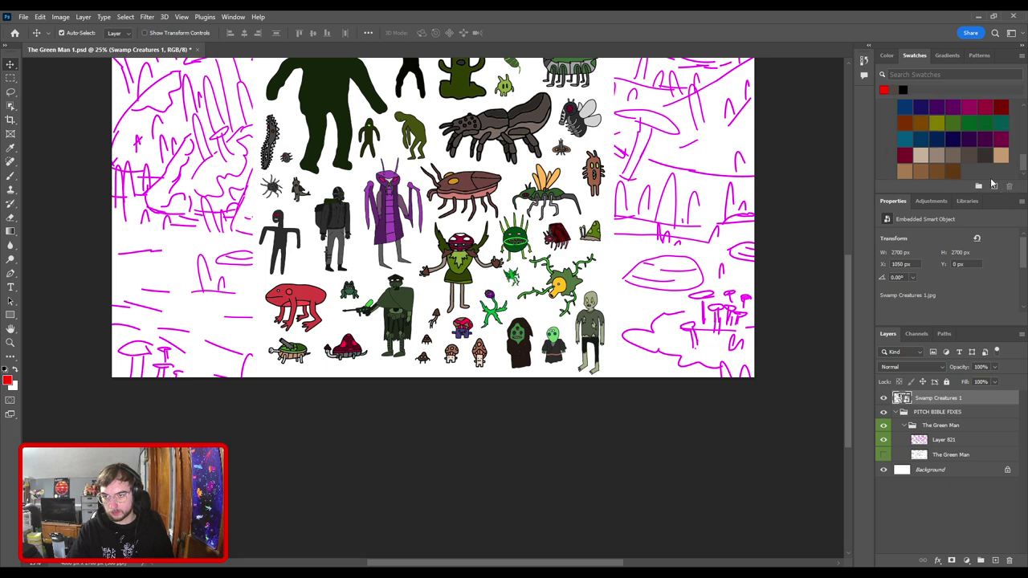
- Select every swatch in the nested Default Swatches group and move them out into the parent Default Swatches group
scroll(977, 178, up, 5)
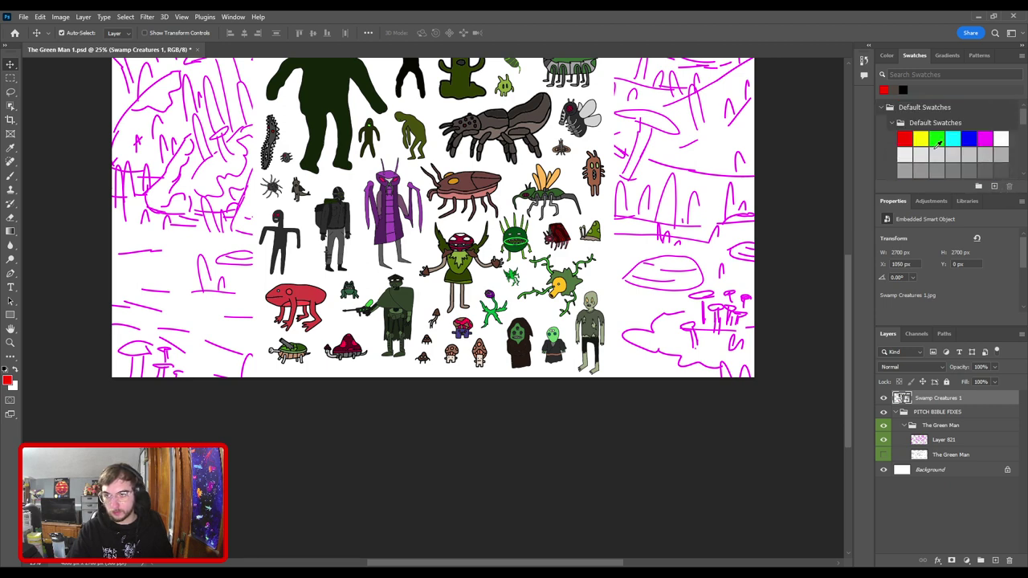
scroll(915, 140, down, 5)
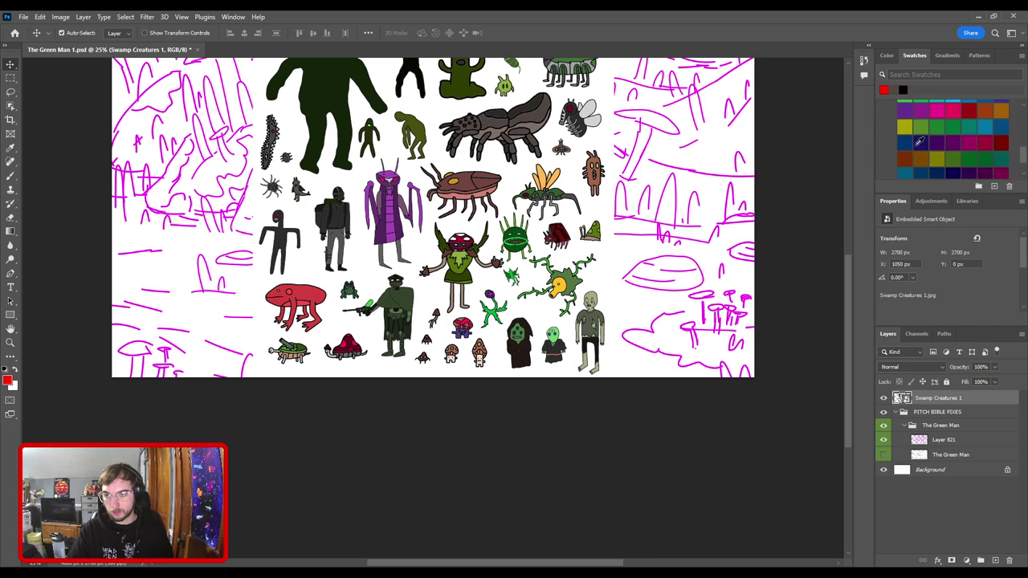
scroll(916, 146, down, 2)
shift+click(950, 171)
scroll(986, 175, up, 2)
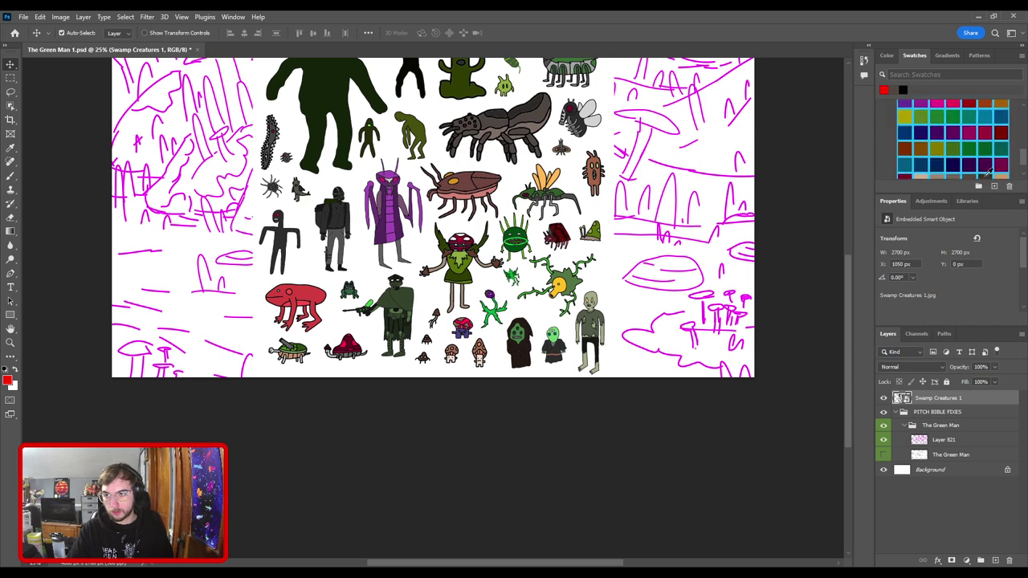
scroll(988, 172, up, 5)
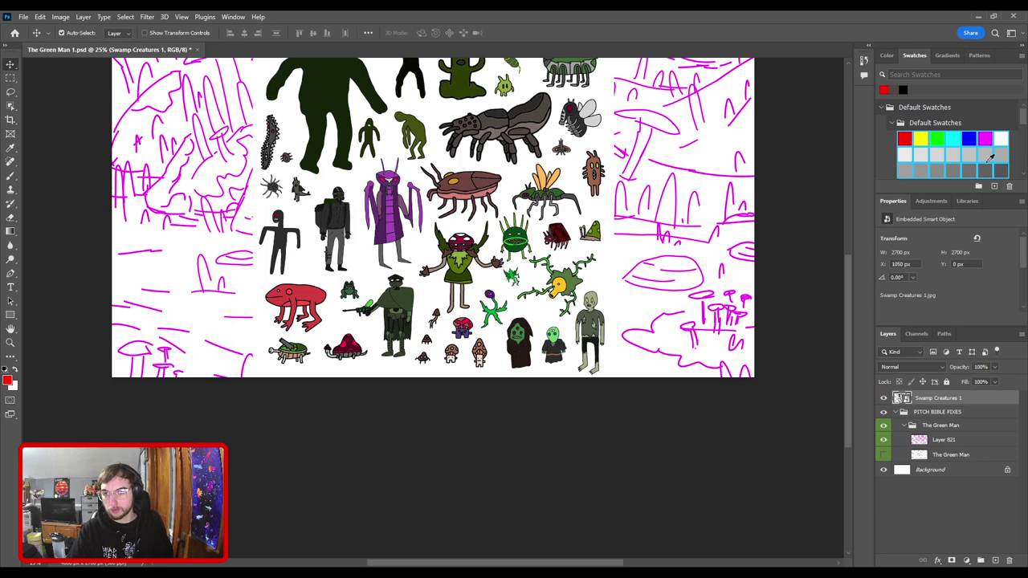
scroll(922, 137, down, 10)
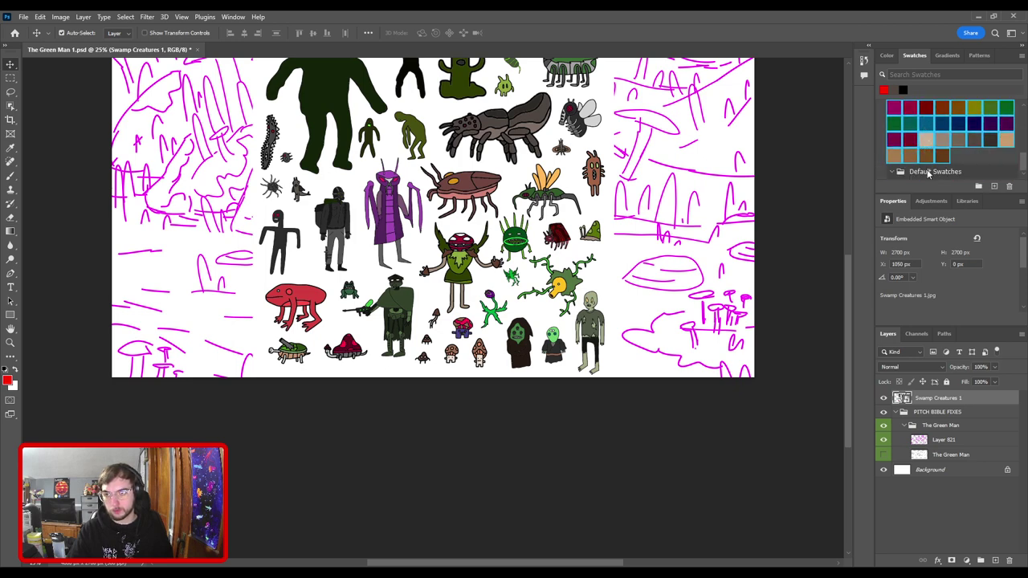
- Delete the emptied nested Default Swatches group
click(928, 172)
click(1009, 187)
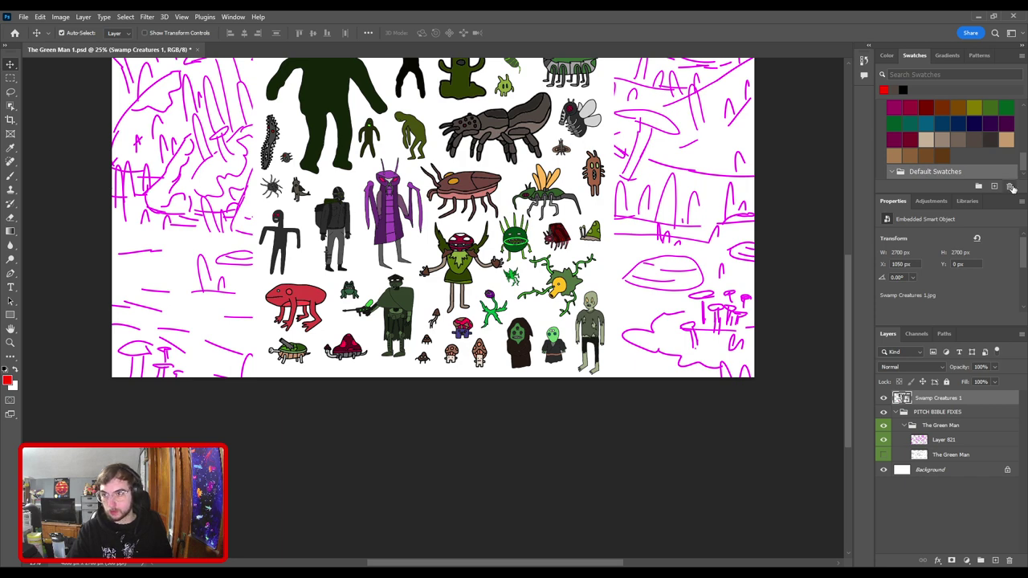
click(490, 221)
- Display the swatches as small thumbnails and delete the pastel swatches from Default Swatches
scroll(996, 128, up, 2)
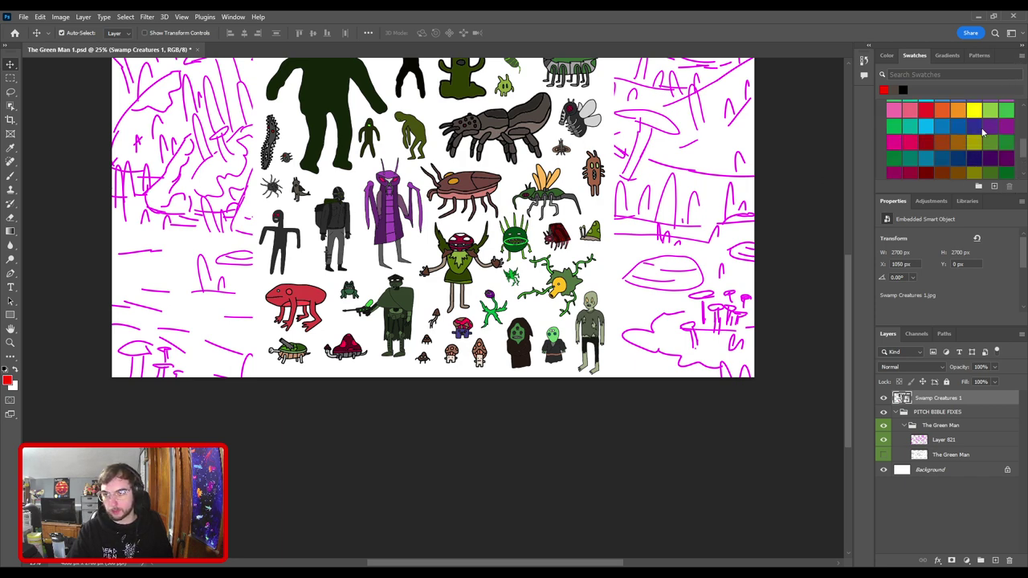
scroll(985, 122, up, 3)
scroll(985, 122, up, 2)
scroll(991, 124, down, 2)
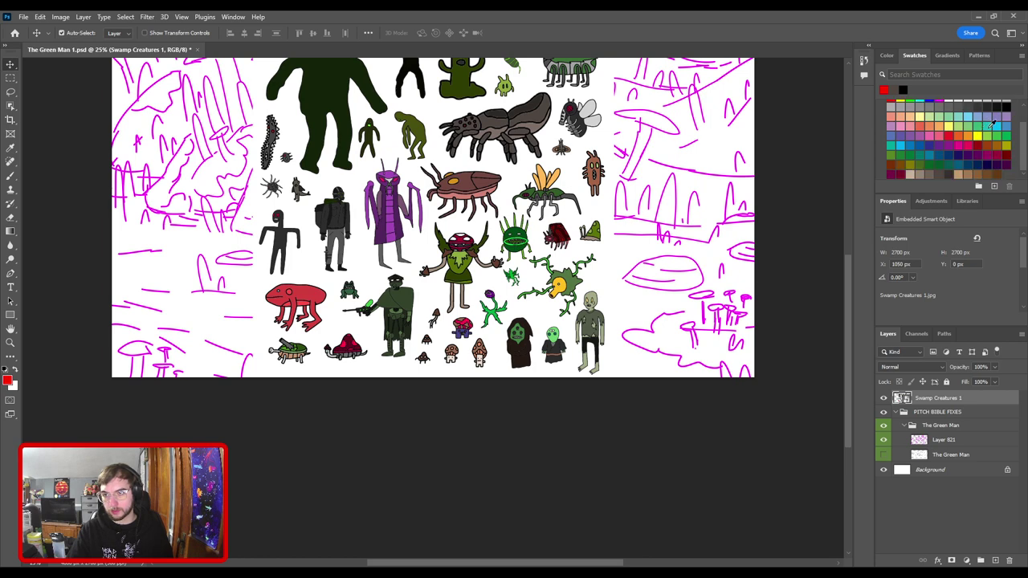
scroll(980, 126, up, 3)
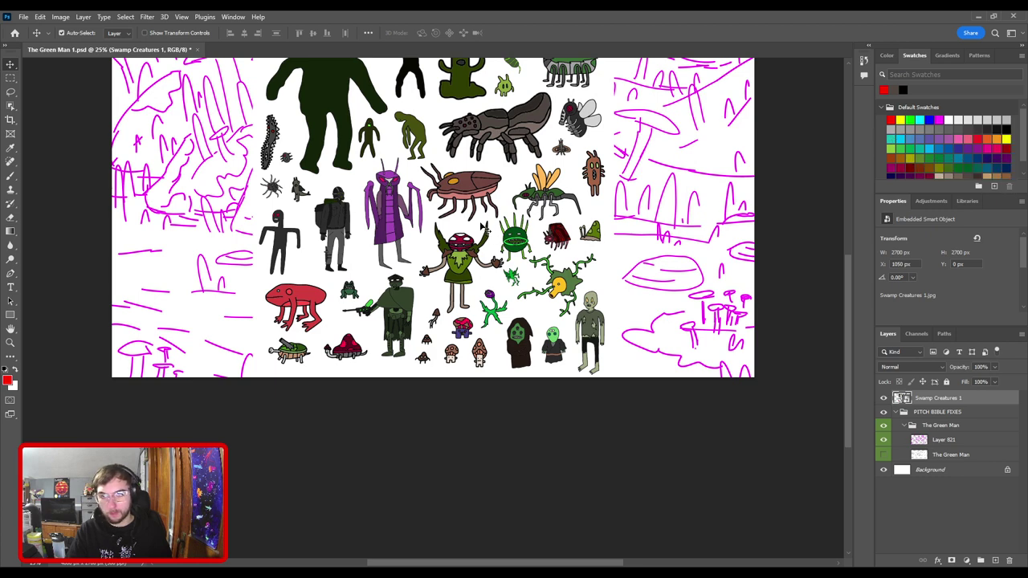
- Delete the remaining light swatches, from turquoise through pink, in the row below the grays
scroll(979, 142, down, 1)
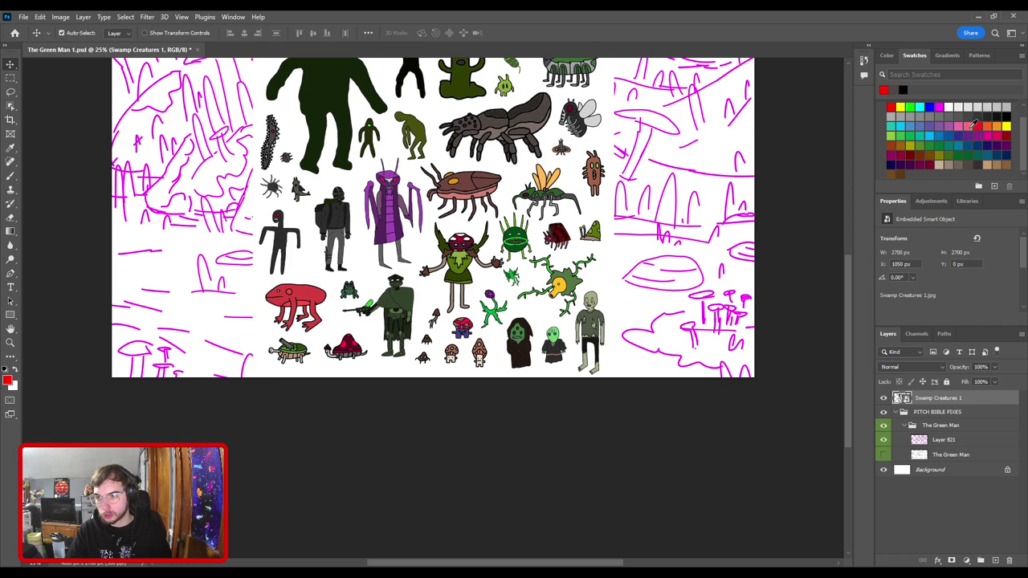
shift+click(969, 127)
shift+click(890, 126)
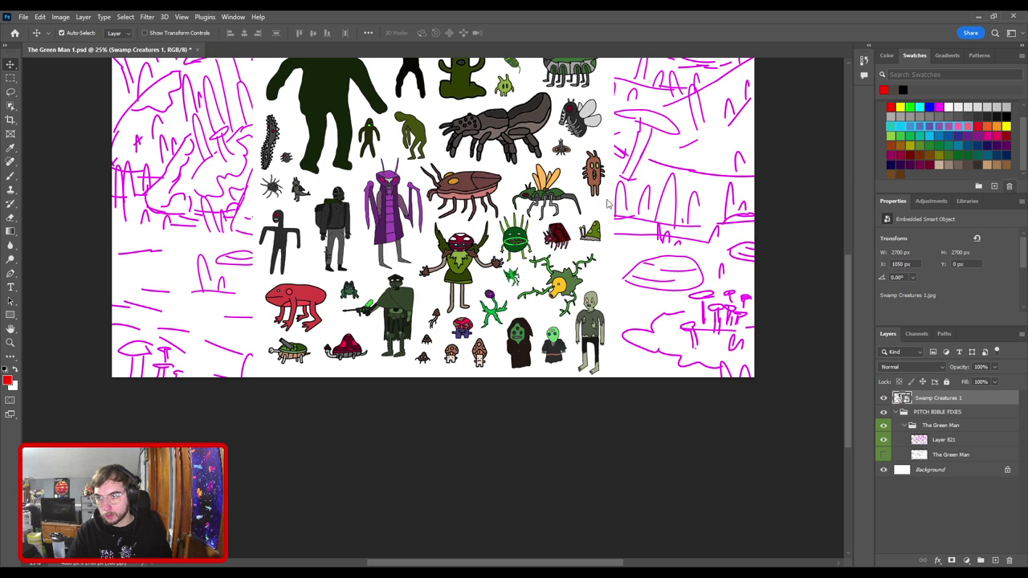
click(1010, 187)
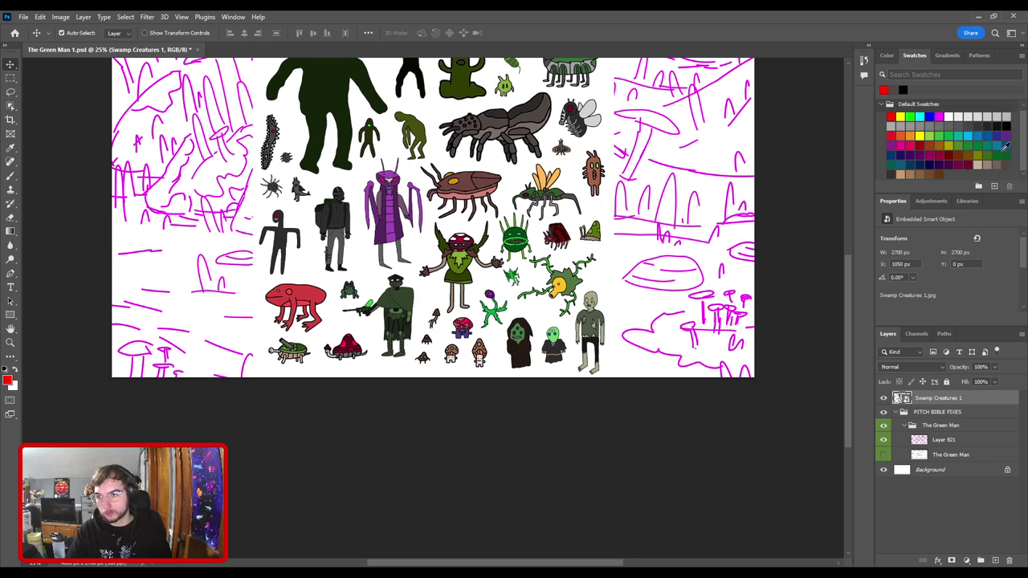
- Delete the full row of bright swatches, from red through violet, directly below the grays in Default Swatches
scroll(1006, 146, up, 1)
scroll(1006, 145, down, 1)
click(892, 134)
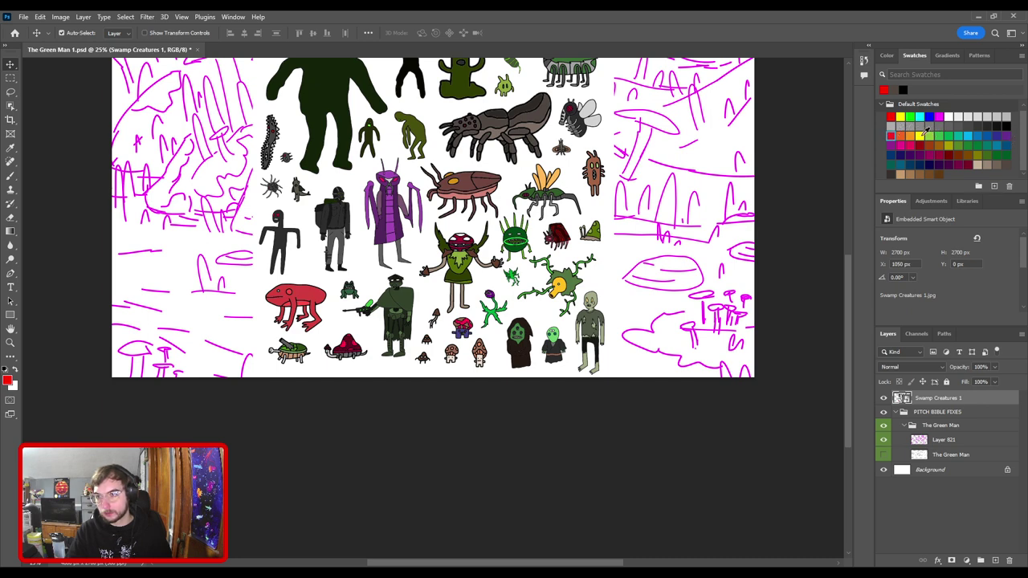
shift+click(1006, 134)
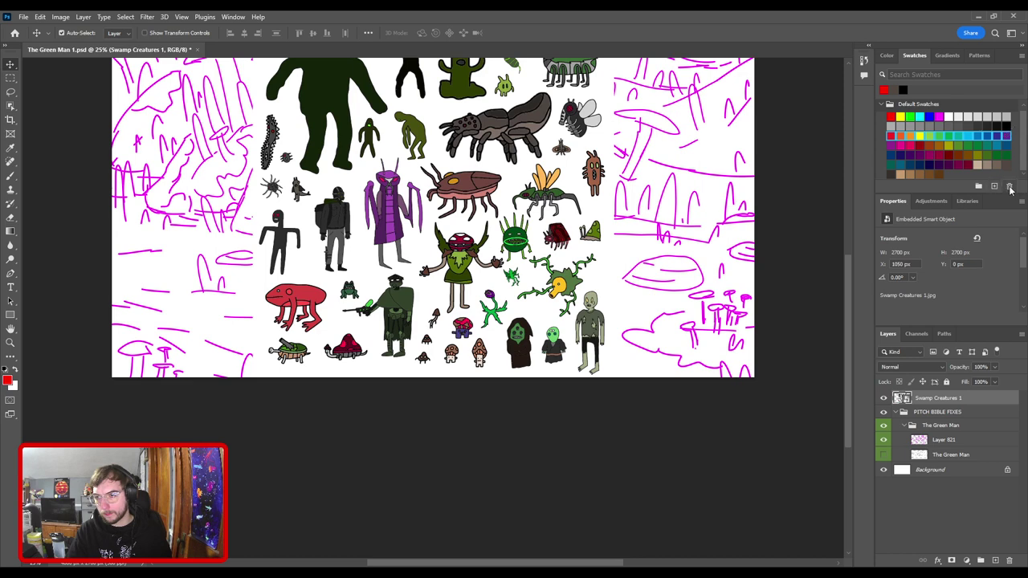
click(1010, 188)
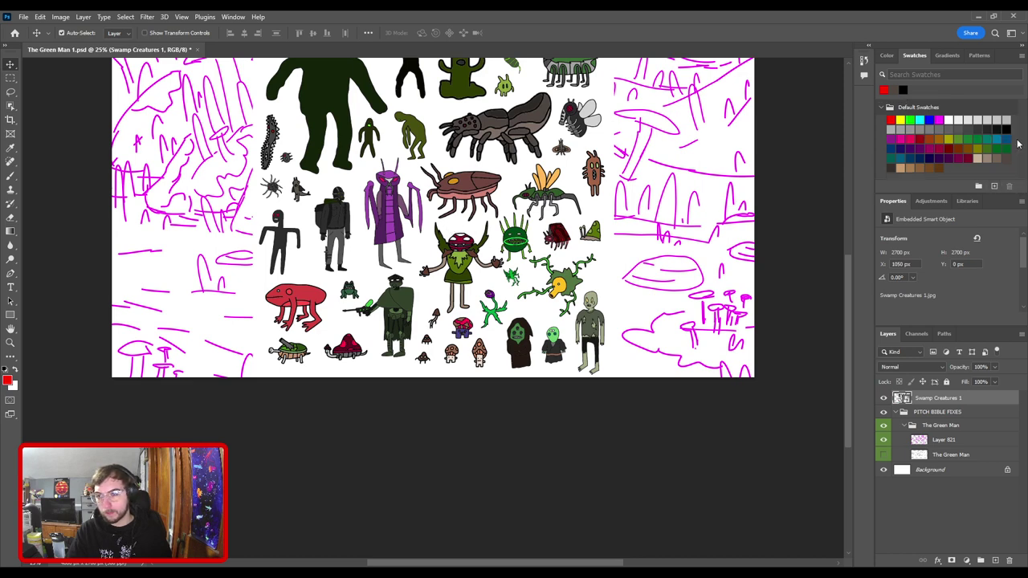
scroll(1018, 144, down, 3)
scroll(615, 153, up, 7)
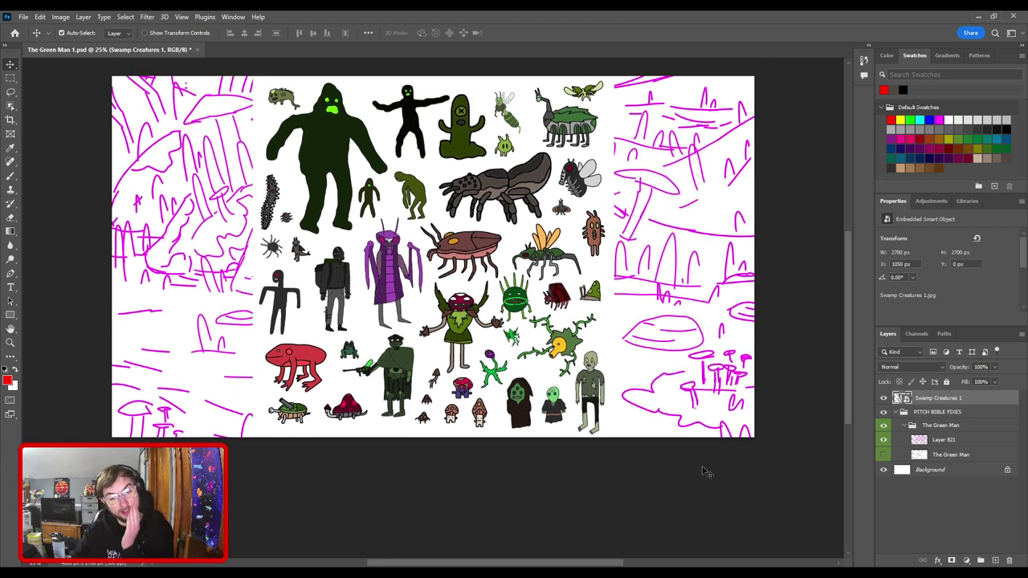
scroll(704, 470, up, 2)
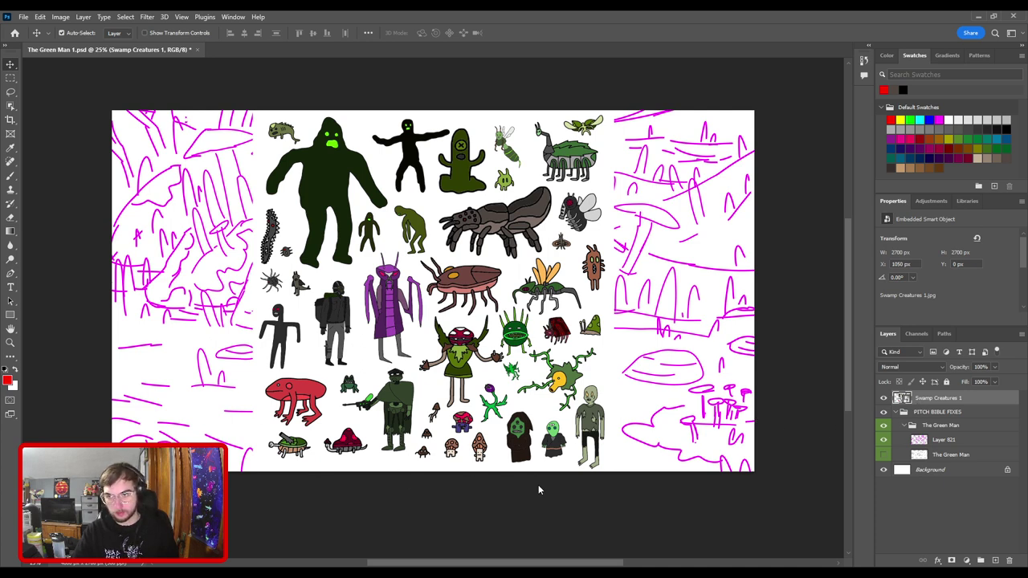
- Move The Green Man group out of the PITCH BIBLE FIXES group and delete the emptied parent group
click(956, 504)
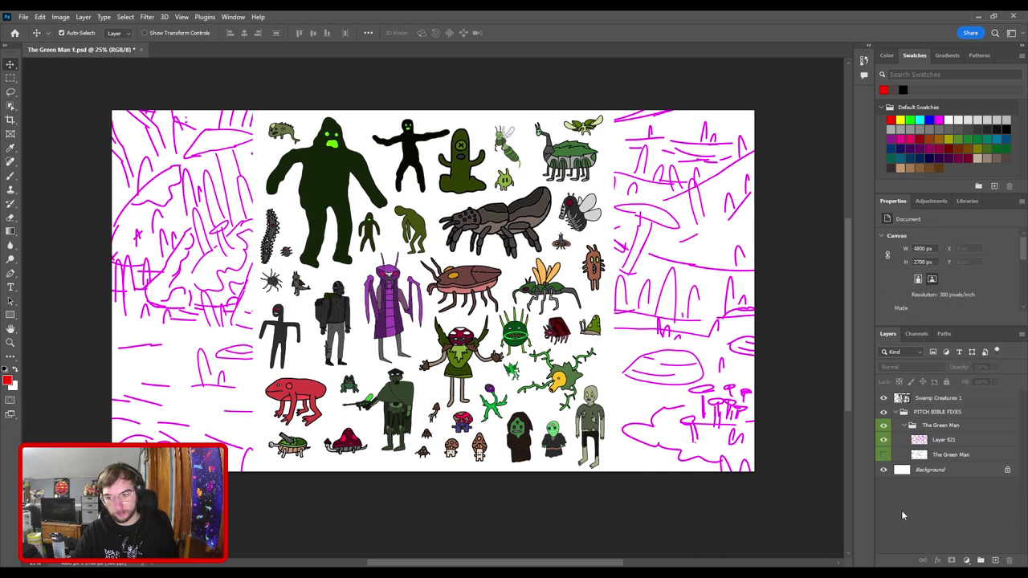
click(516, 311)
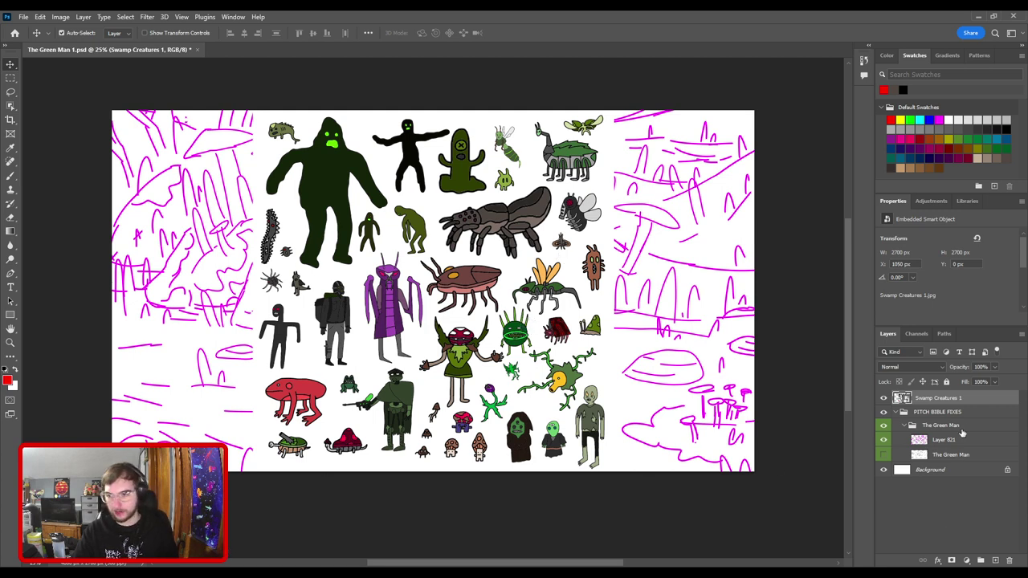
click(941, 521)
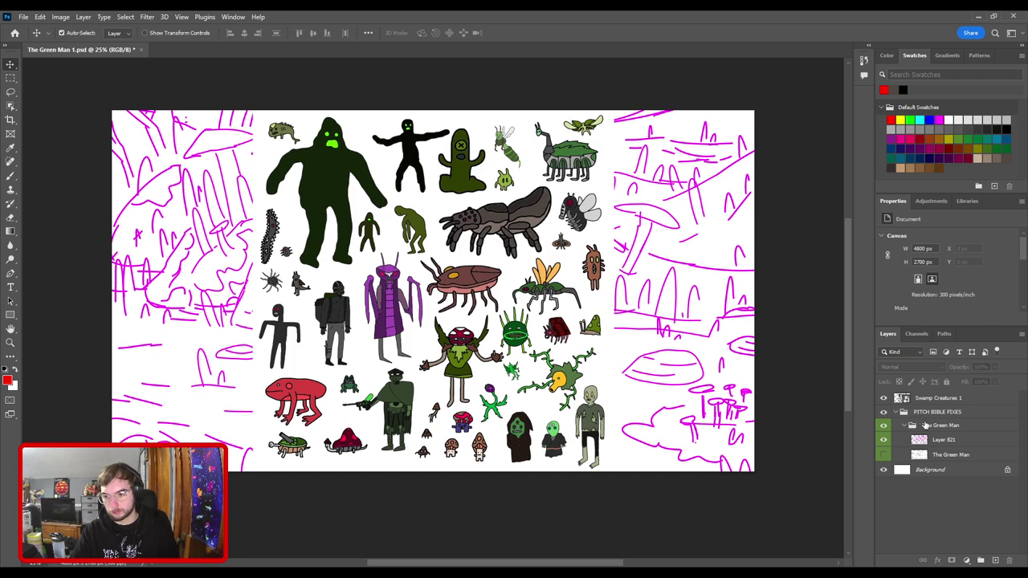
drag(925, 425, 933, 406)
click(946, 456)
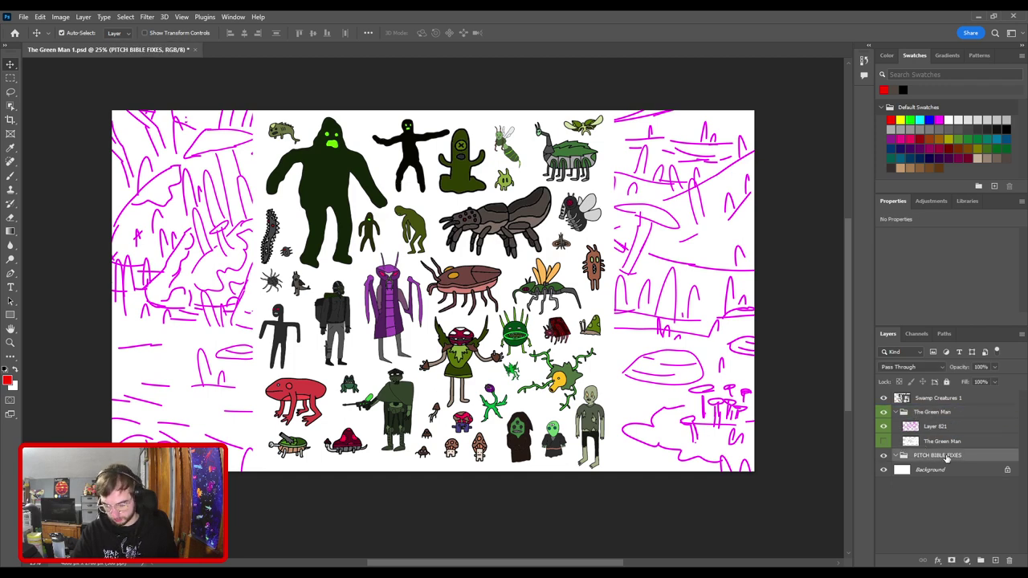
key(Delete)
click(939, 441)
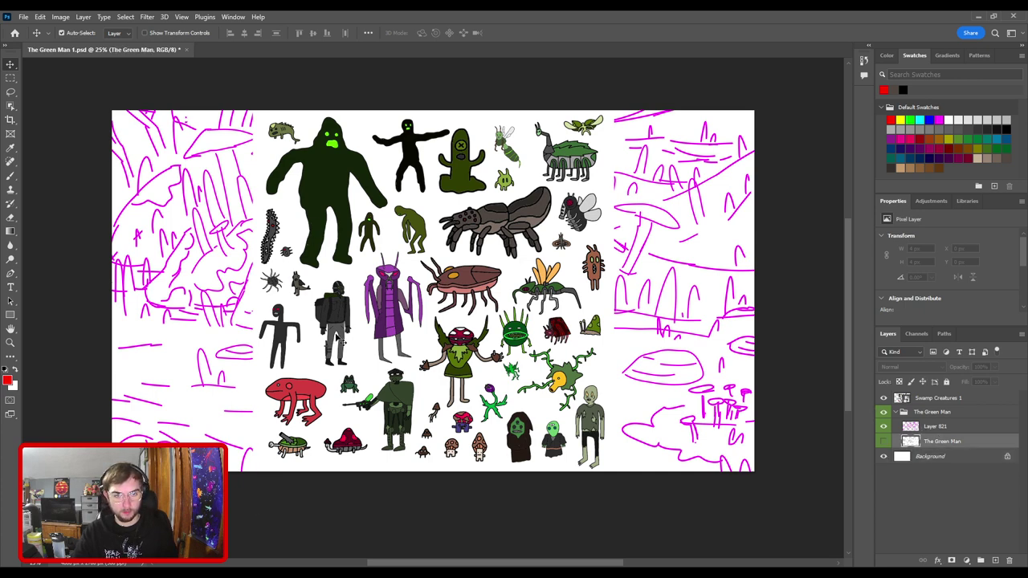
- Scale the Swamp Creatures 1 reference to 38.86% and position its hooded, alien and zombie figures just left of the sketched hooded figures
drag(486, 398, 254, 248)
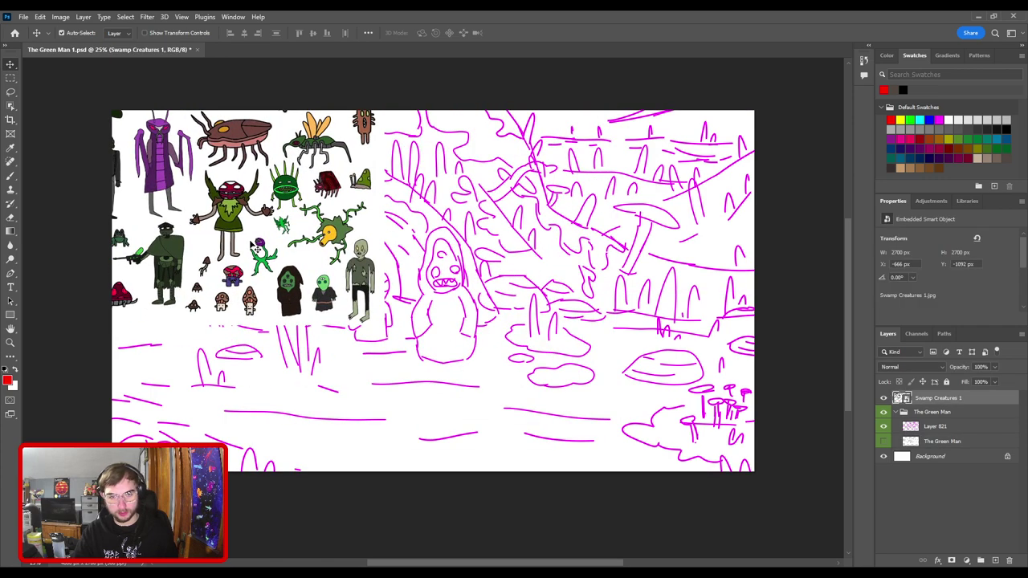
scroll(324, 270, up, 1)
scroll(326, 273, down, 1)
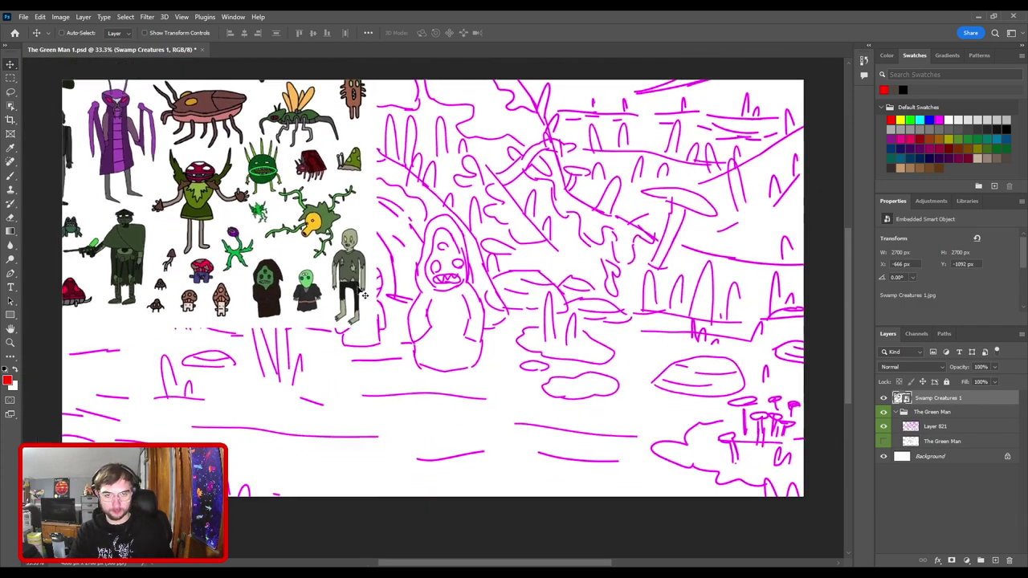
drag(330, 278, 419, 337)
key(ctrl+t)
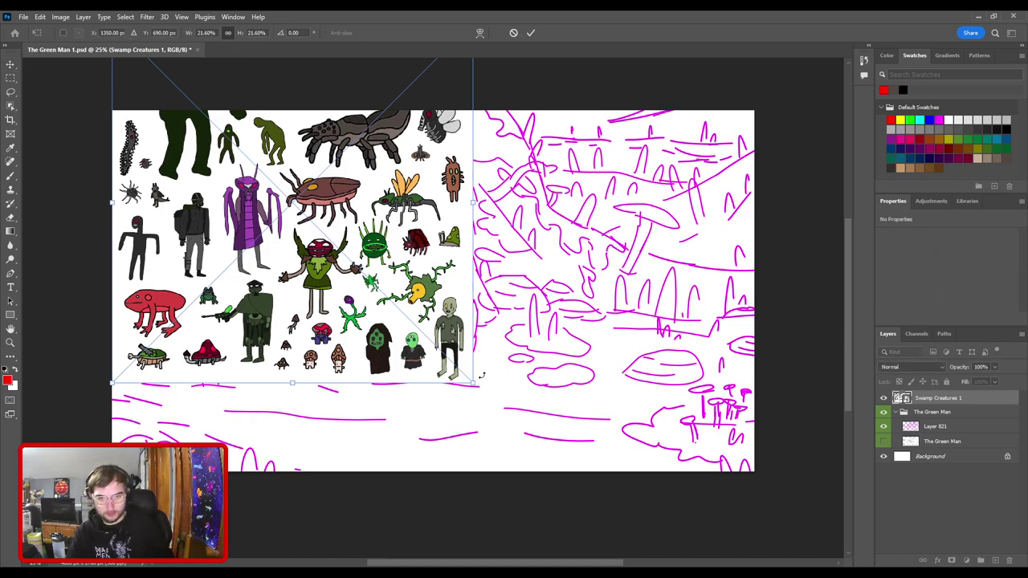
drag(475, 386, 633, 543)
drag(690, 497, 696, 510)
drag(534, 454, 288, 269)
mouse_move(404, 379)
mouse_down()
mouse_move(413, 374)
mouse_move(514, 477)
mouse_up()
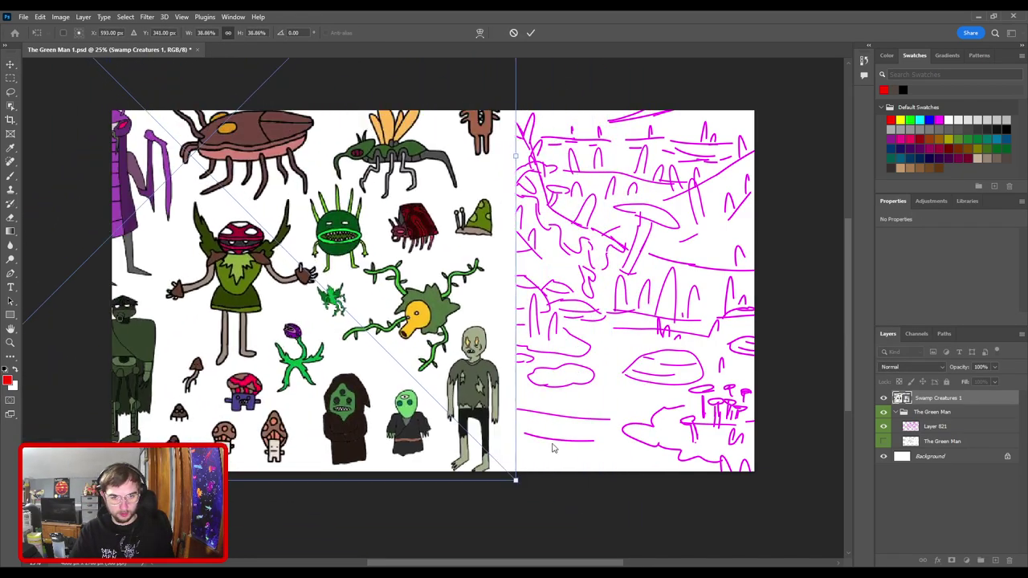
mouse_move(374, 375)
mouse_down()
mouse_move(168, 277)
mouse_move(202, 272)
mouse_up()
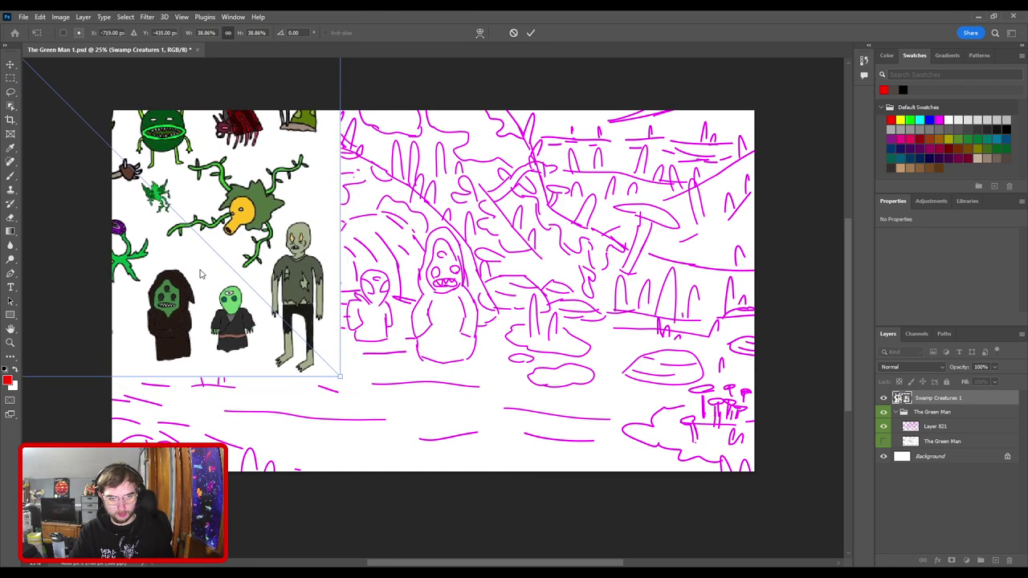
key(Return)
- Rename The Green Man group as The Green Men
key(ctrl+plus)
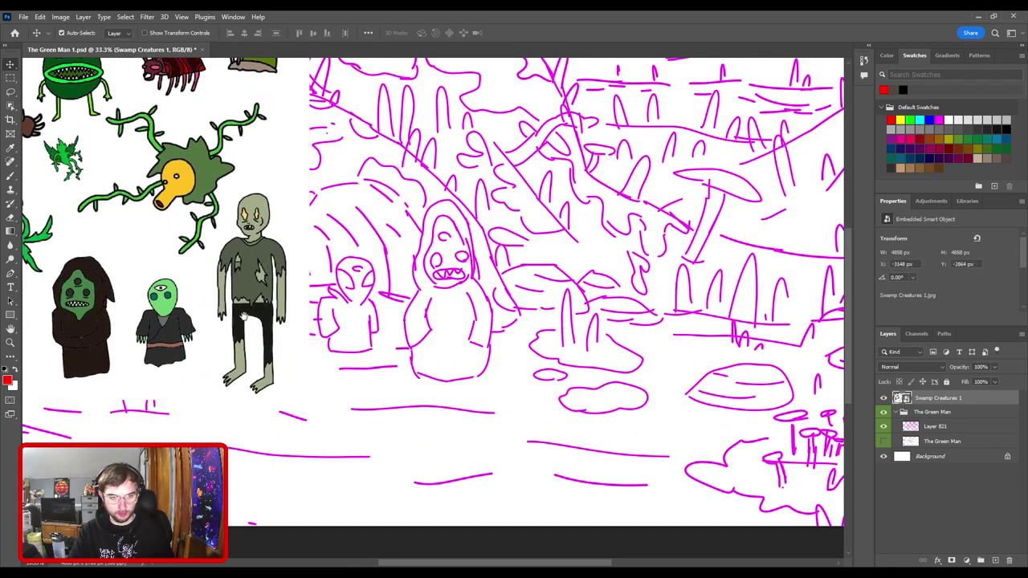
drag(256, 312, 553, 357)
key(ctrl+plus)
key(ctrl+plus)
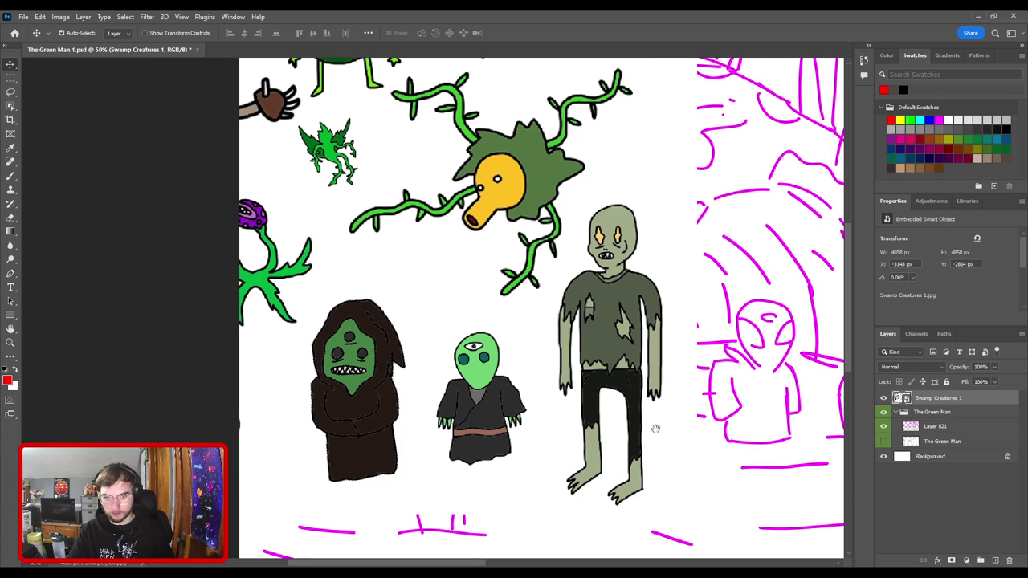
drag(655, 428, 439, 364)
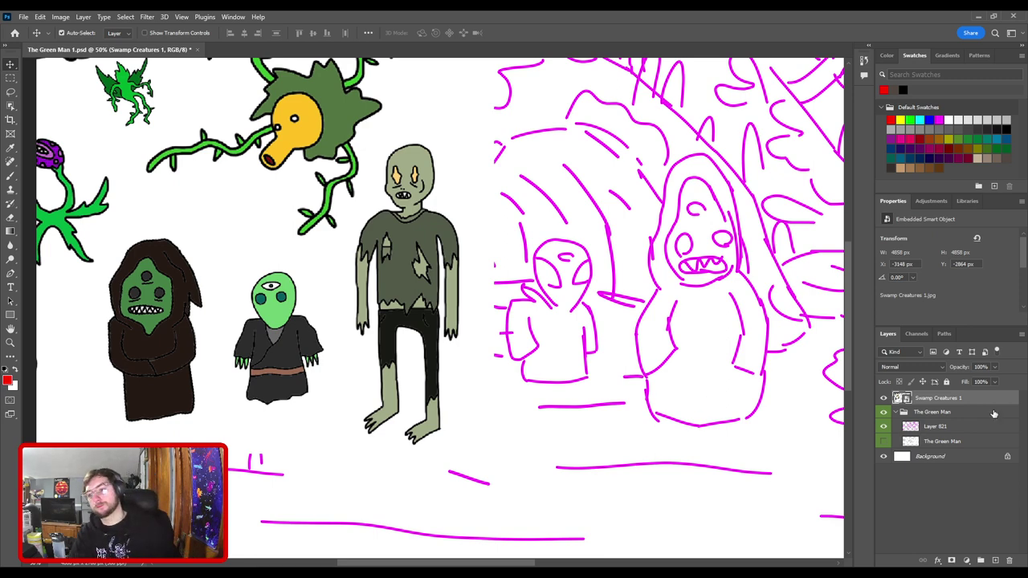
double_click(938, 413)
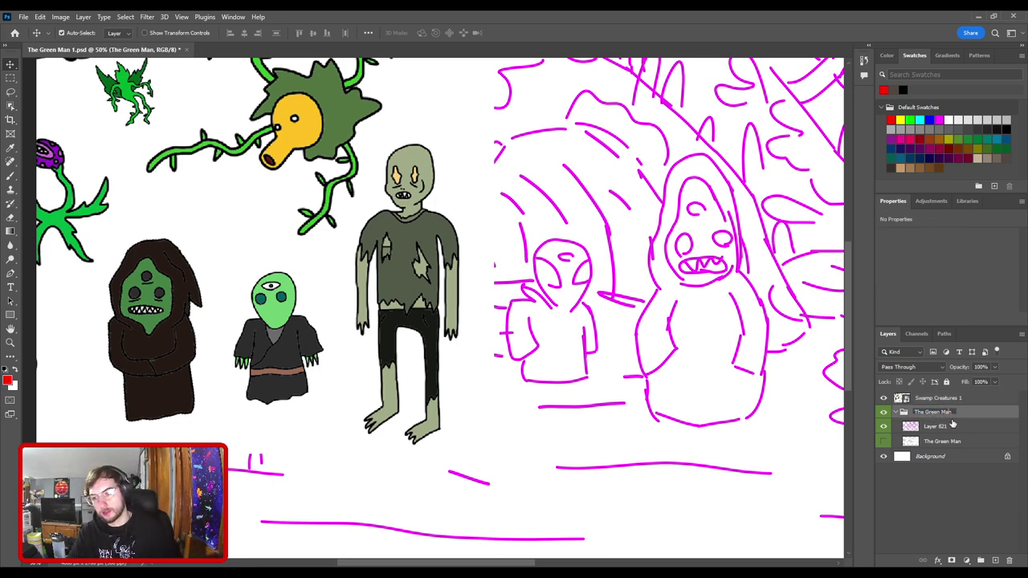
key(Return)
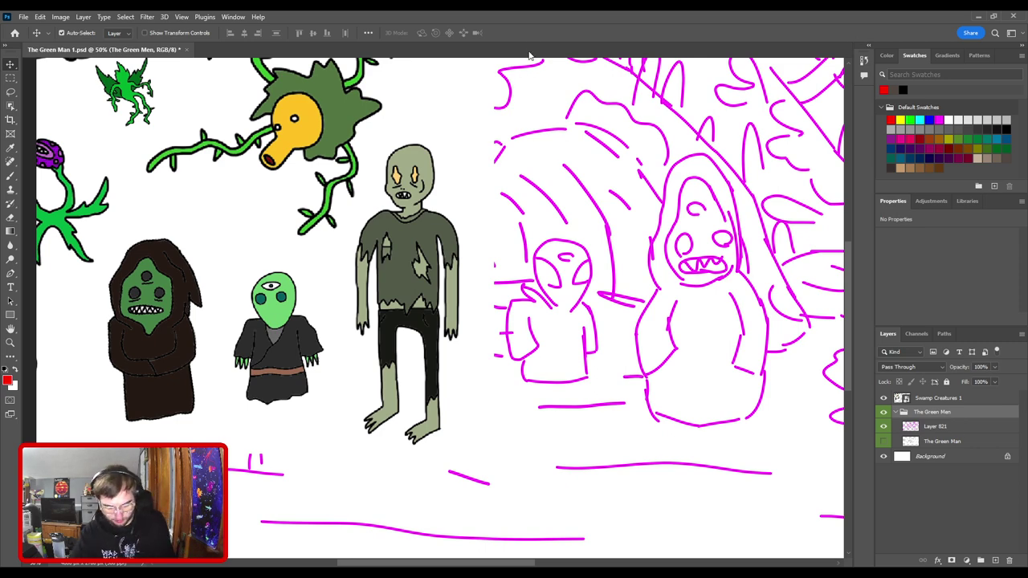
- Add a new layer above Swamp Creatures 1 and ready the Brush tool with the black swatch
scroll(530, 56, down, 3)
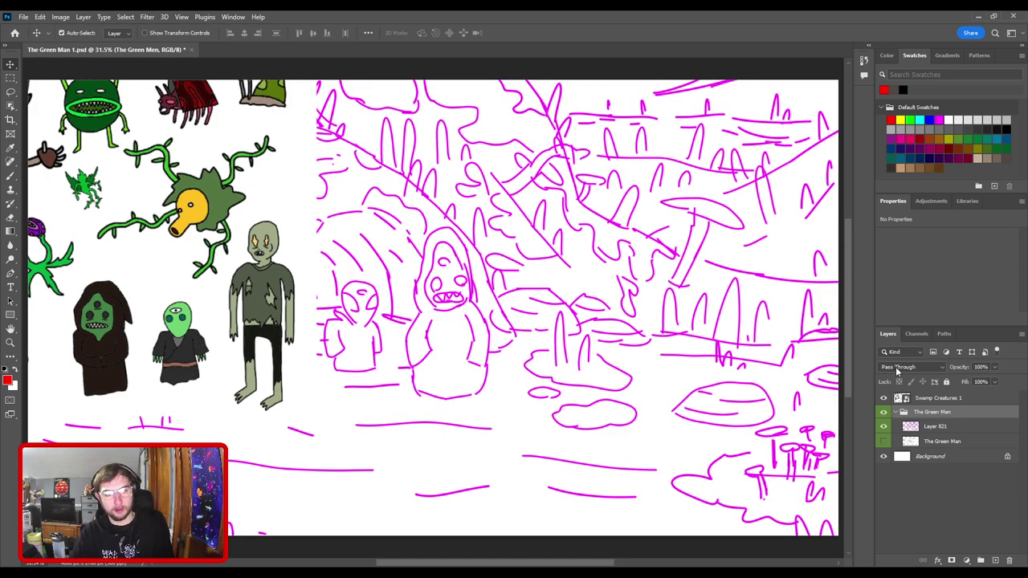
click(967, 397)
click(997, 560)
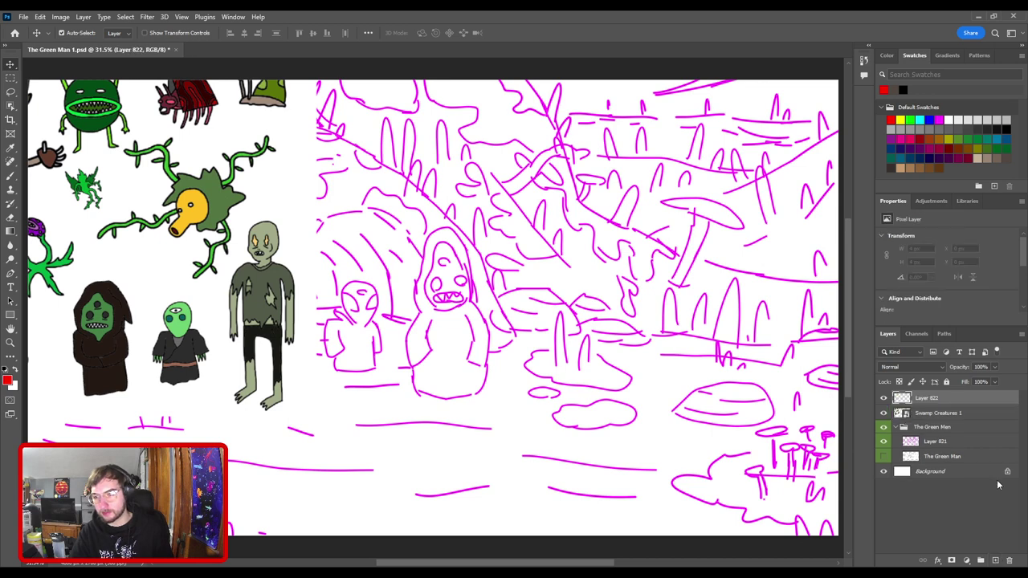
click(1008, 128)
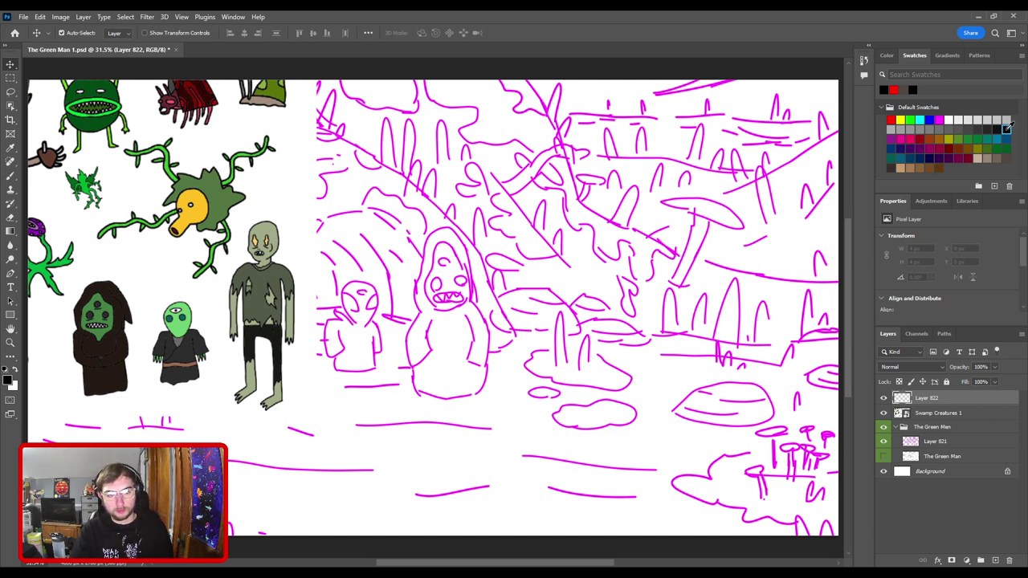
key(b)
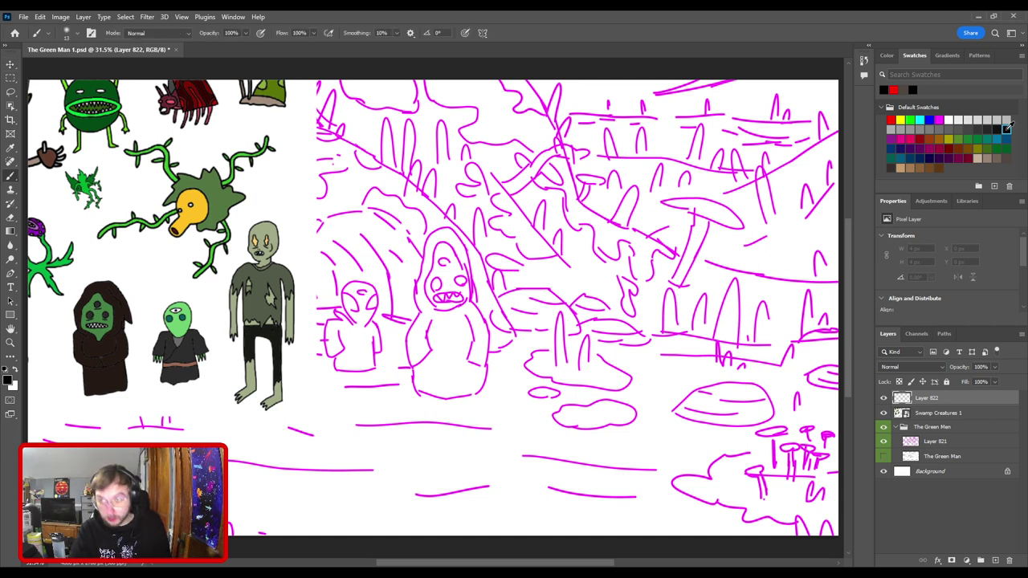
click(1007, 128)
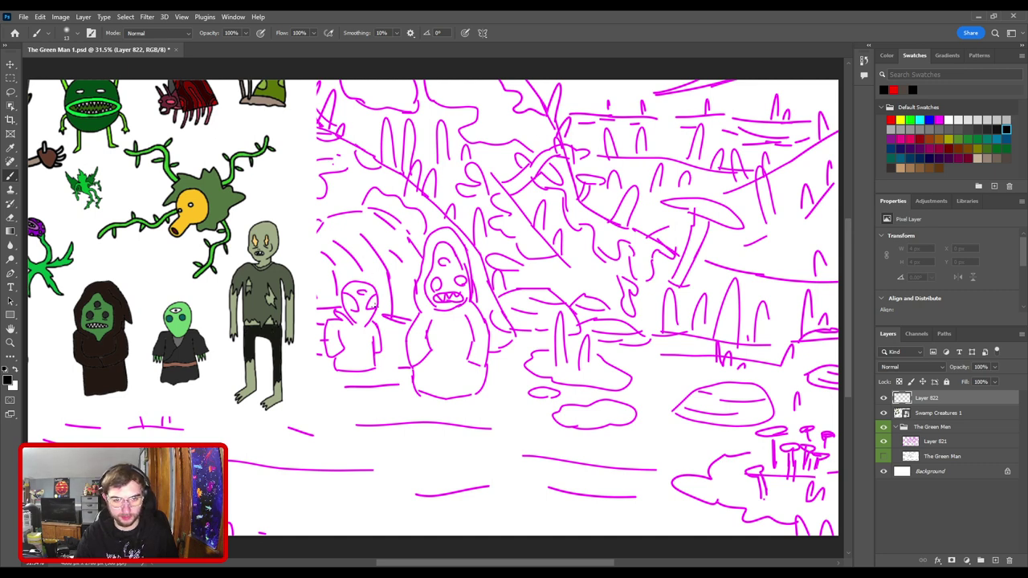
- Try a freehand black brush stroke across the large hooded figure and undo it
mouse_move(383, 281)
mouse_down()
mouse_move(421, 309)
mouse_move(609, 281)
mouse_up()
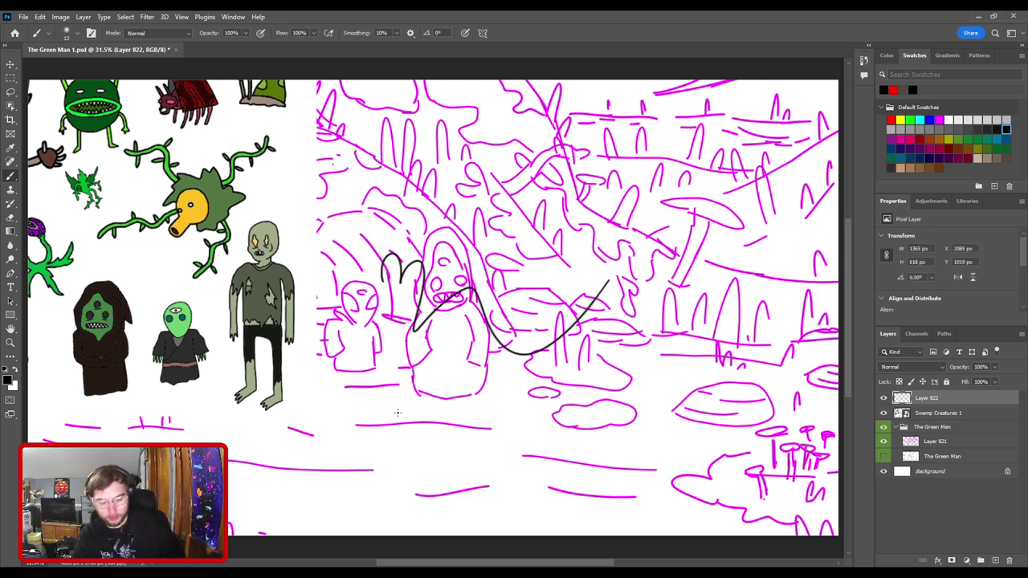
key(ctrl+z)
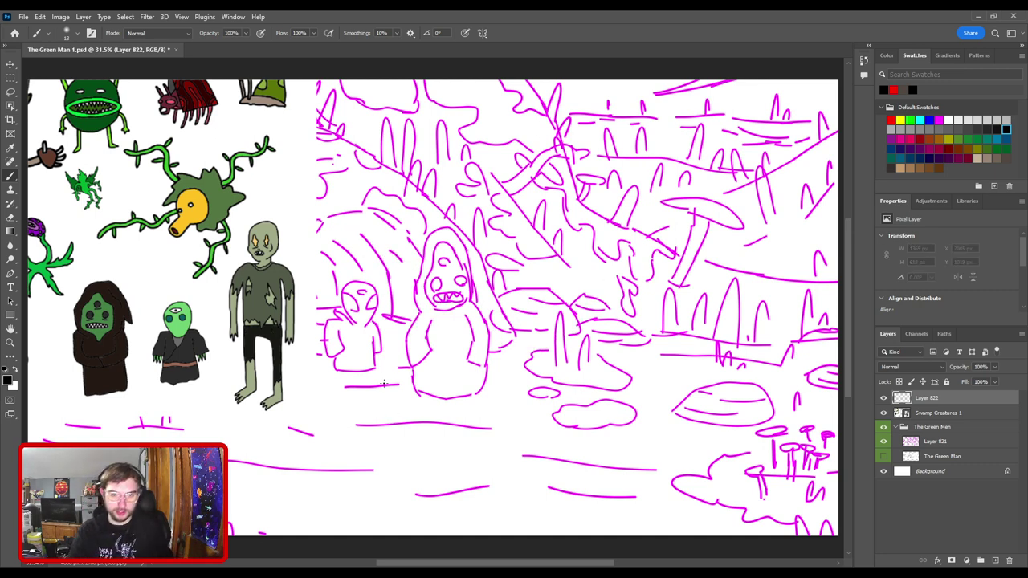
key(ctrl+minus)
key(ctrl+minus)
key(ctrl+plus)
key(ctrl+plus)
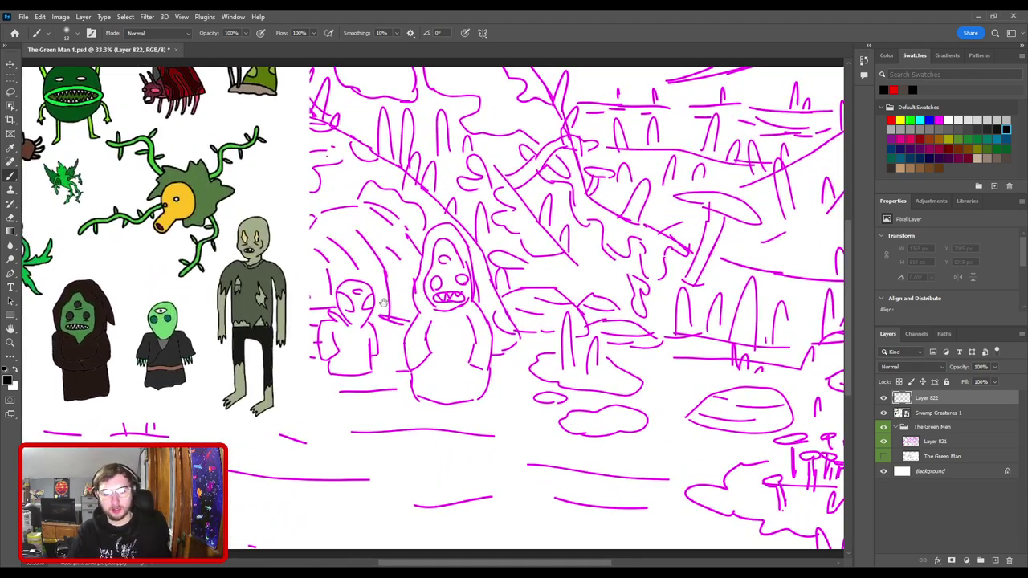
- Examine the sketched hooded figure's face and body up close against the reference creatures
drag(359, 297, 452, 254)
key(ctrl+minus)
scroll(466, 284, up, 1)
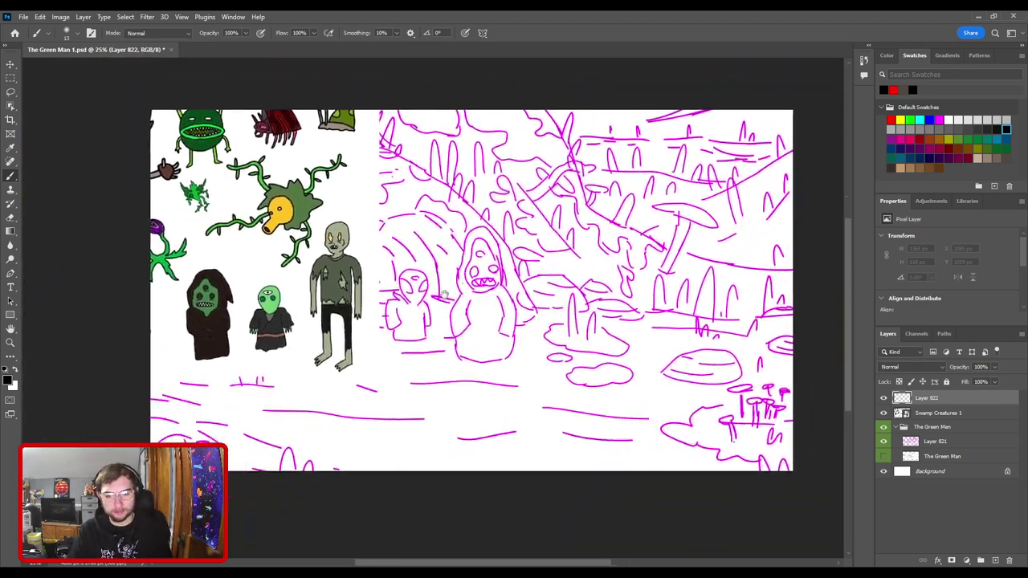
scroll(349, 347, down, 1)
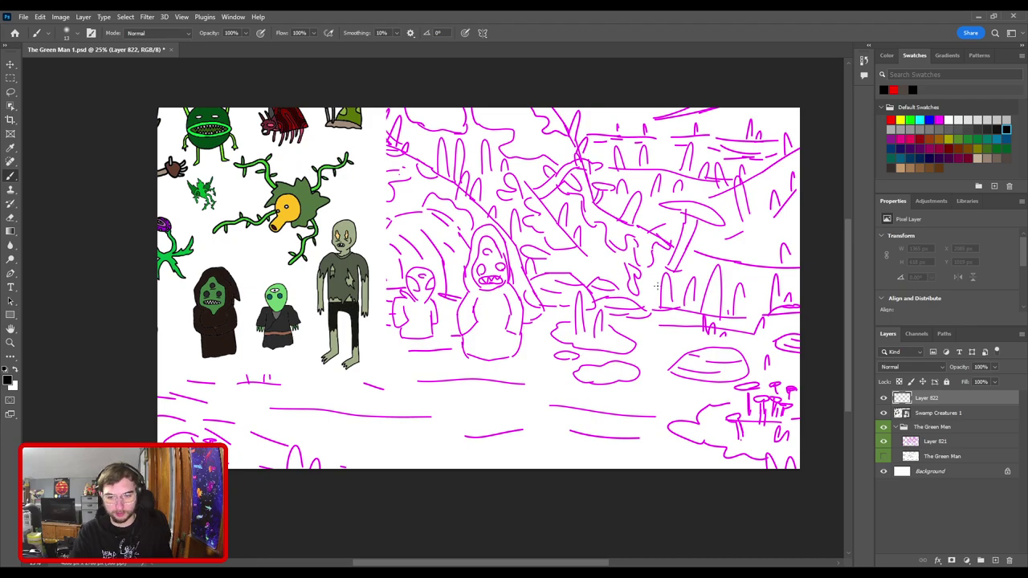
key(ctrl+plus)
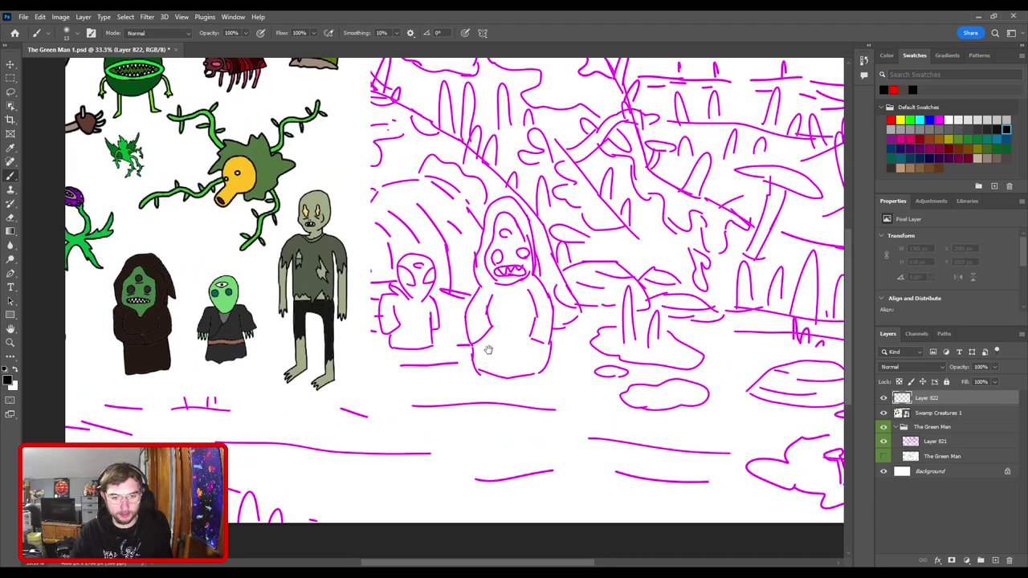
drag(478, 250, 450, 326)
scroll(440, 297, up, 2)
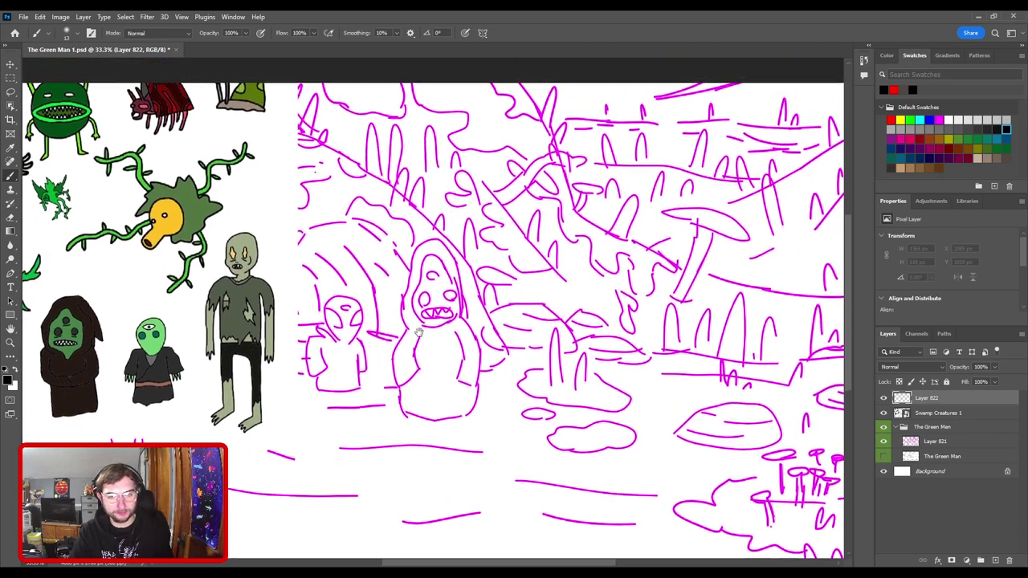
scroll(434, 328, up, 1)
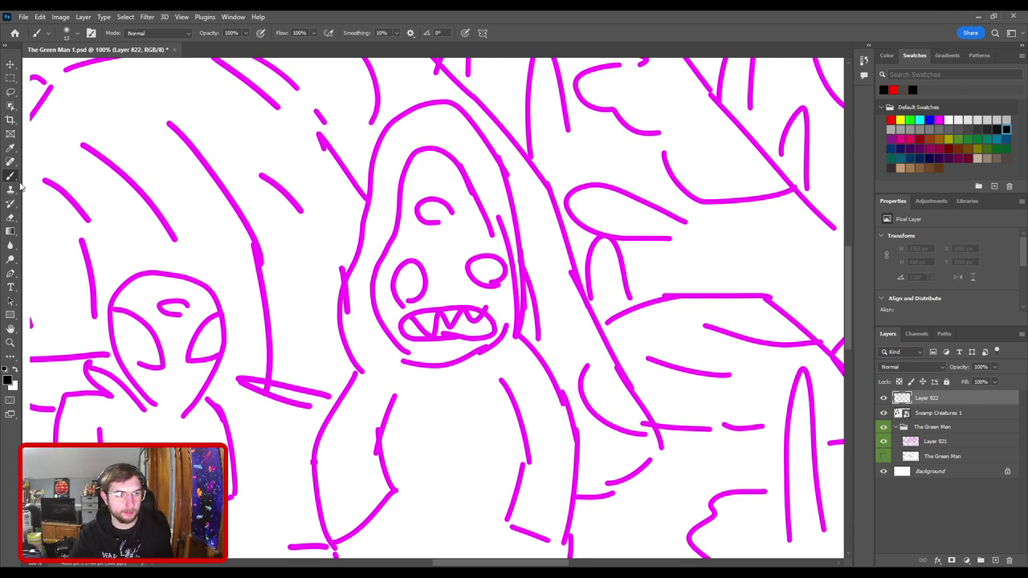
click(887, 55)
click(915, 55)
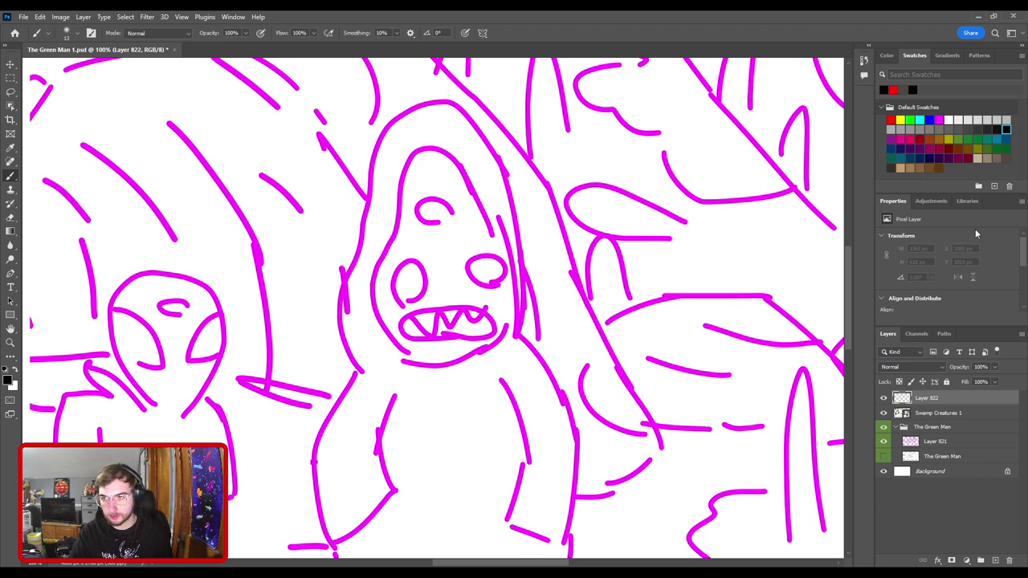
click(933, 203)
click(967, 204)
click(923, 203)
click(894, 202)
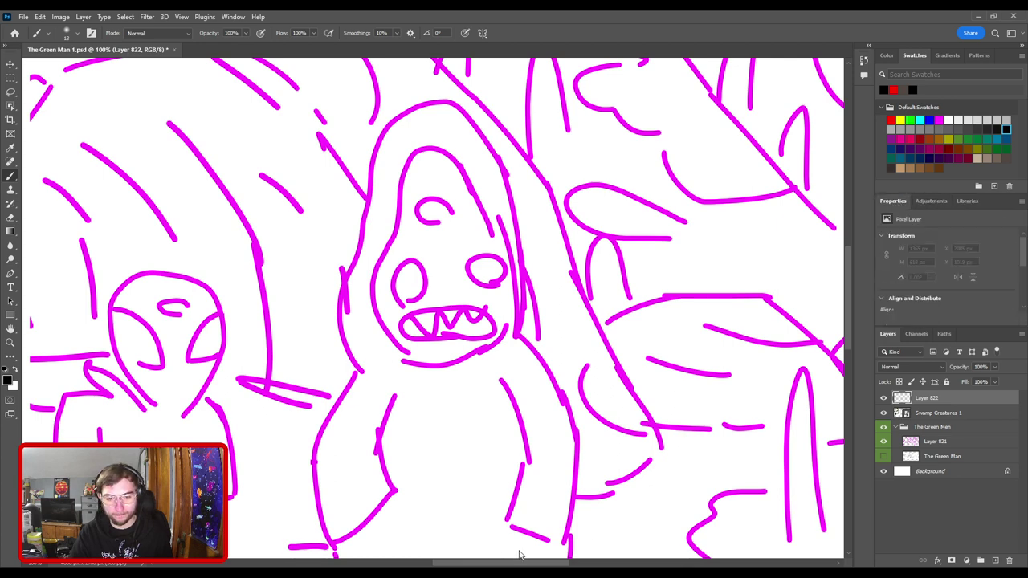
- Try thick black test strokes with the size 50 Brush beside the large hooded figure and undo them
click(12, 180)
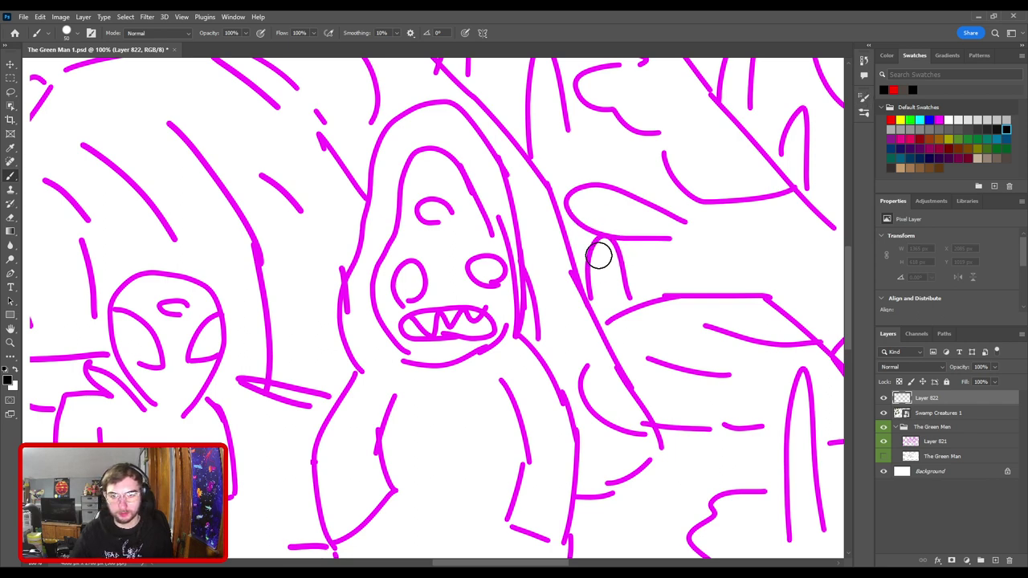
drag(599, 259, 706, 269)
key(ctrl+z)
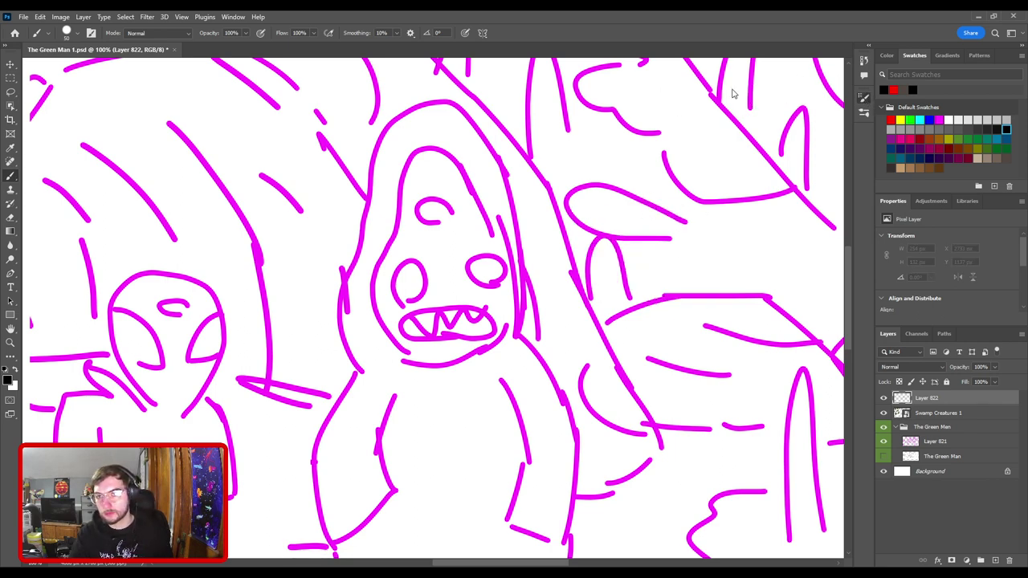
scroll(707, 184, down, 1)
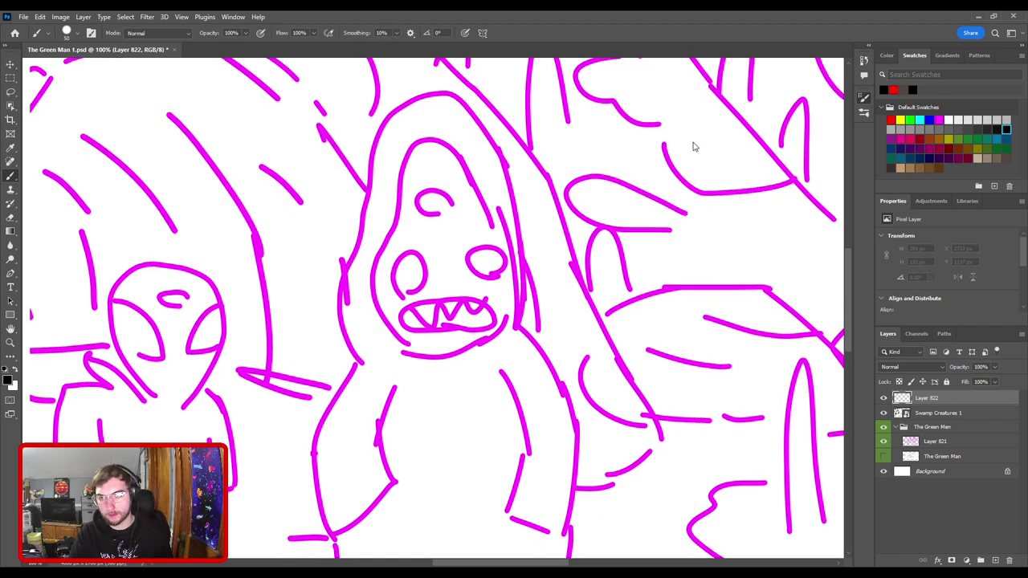
scroll(780, 225, down, 3)
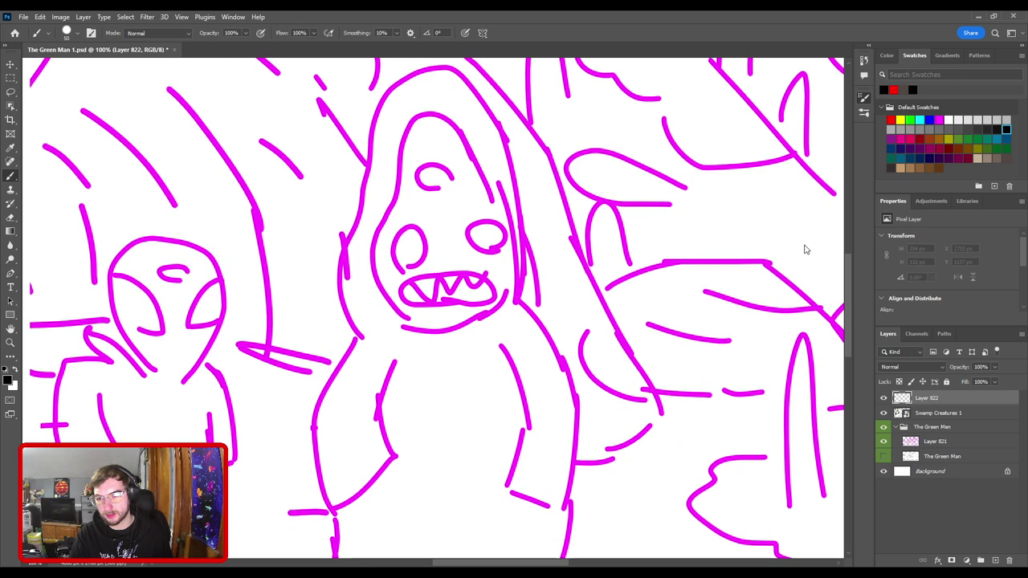
scroll(809, 240, up, 3)
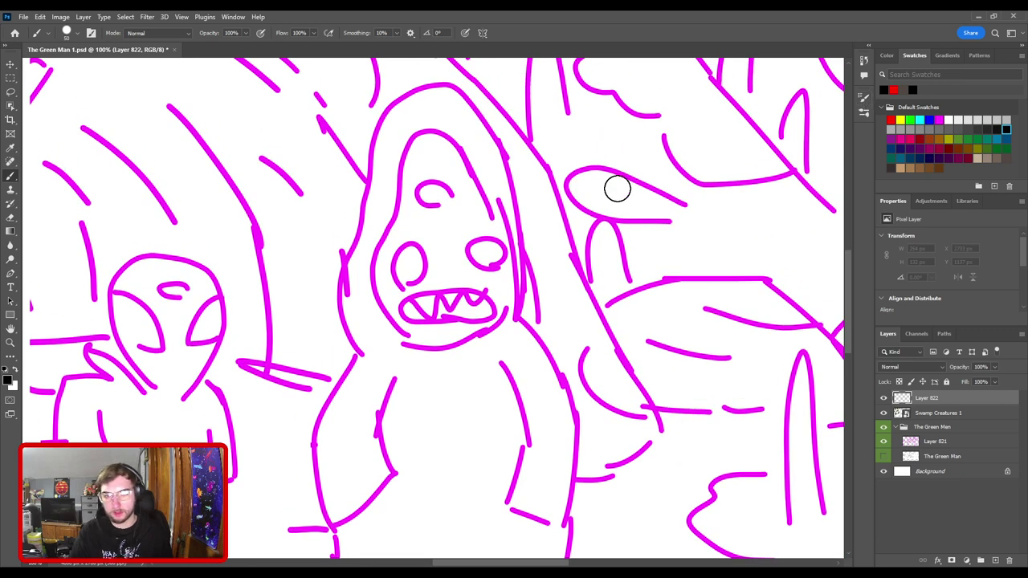
mouse_move(651, 186)
mouse_down()
mouse_move(683, 229)
mouse_move(724, 249)
mouse_move(705, 312)
mouse_move(752, 343)
mouse_move(707, 346)
mouse_move(661, 327)
mouse_move(648, 329)
mouse_move(645, 352)
mouse_move(669, 371)
mouse_move(580, 361)
mouse_up()
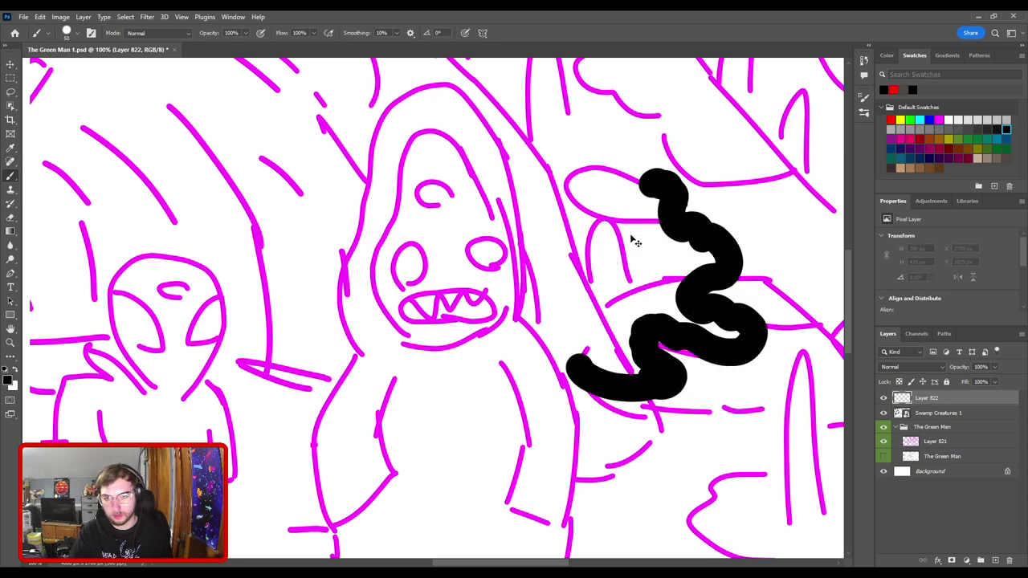
key(ctrl+z)
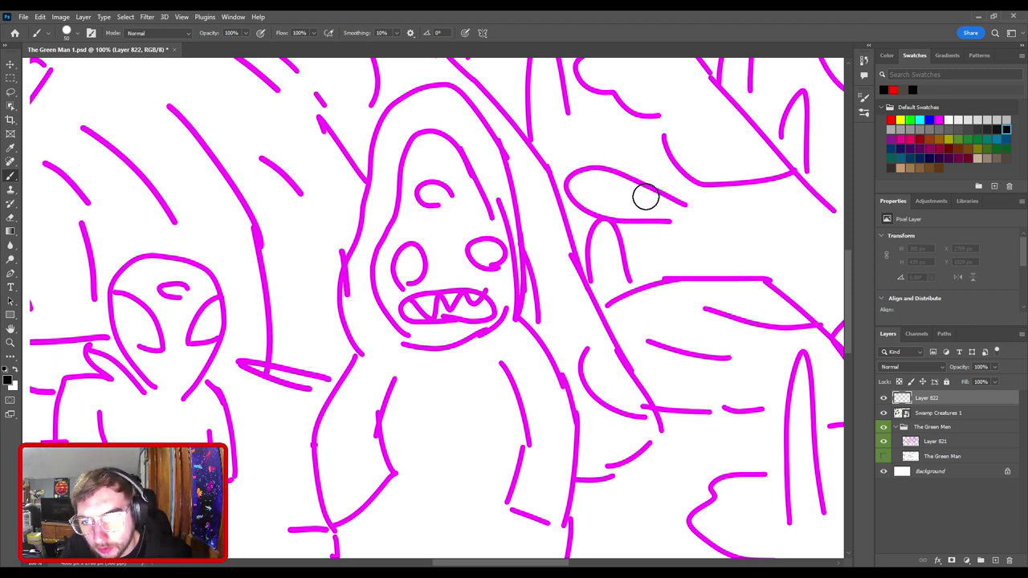
- Enlarge the brush tip until it is wider than the hooded figure
key(bracketright)
key(bracketright)
key(bracketright)
key(bracketright)
key(bracketright)
key(bracketright)
key(bracketright)
key(bracketright)
key(bracketright)
key(bracketright)
key(bracketright)
key(bracketright)
key(bracketright)
key(bracketright)
key(bracketright)
key(bracketright)
key(bracketright)
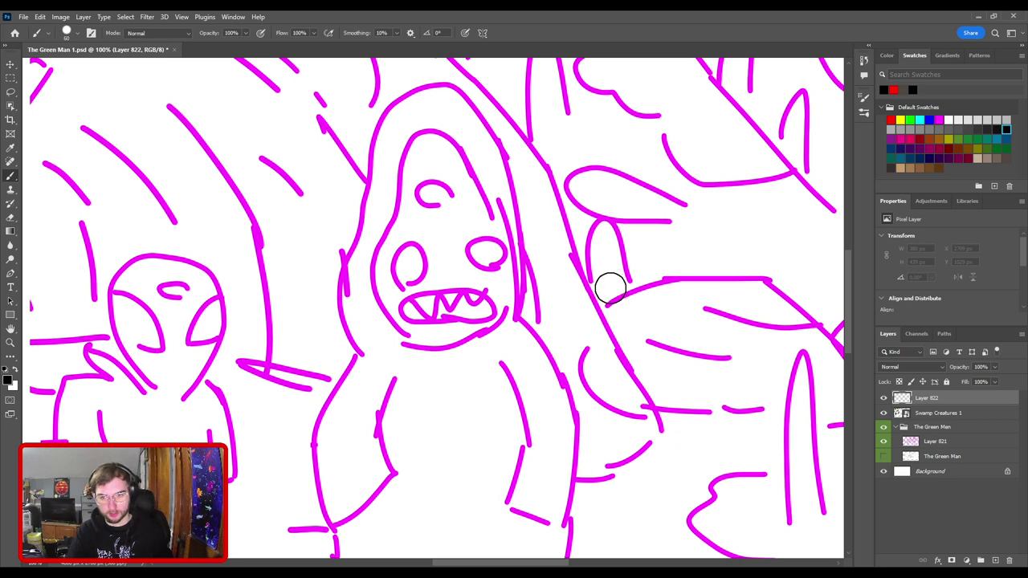
key(bracketright)
key(bracketright)
key(bracketright)
key(bracketright)
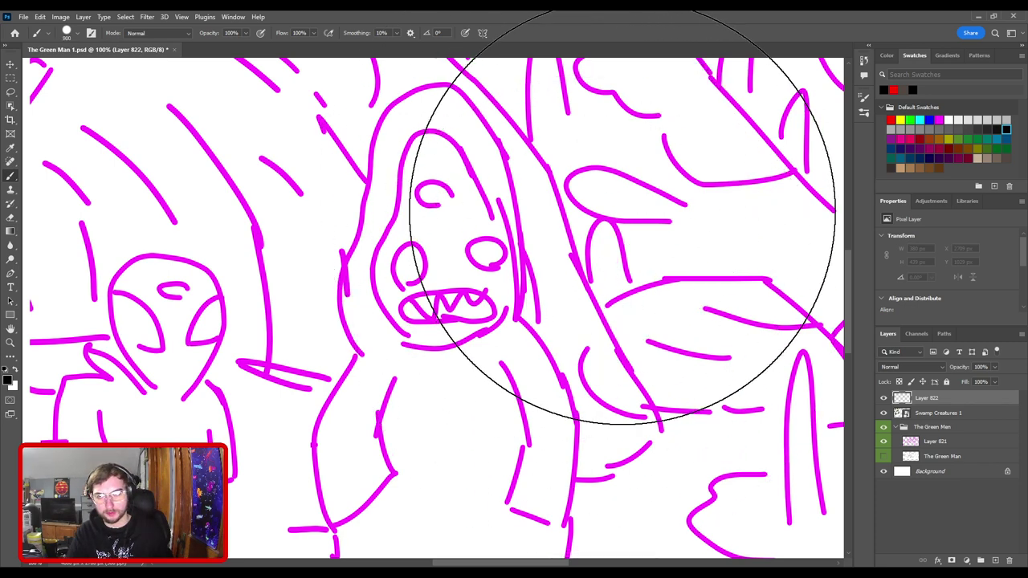
- Reduce the brush size to 10 px for thin outlines
key(bracketleft)
key(bracketleft)
key(bracketleft)
key(bracketleft)
key(bracketleft)
key(bracketleft)
key(bracketleft)
key(bracketleft)
key(bracketleft)
key(bracketleft)
key(bracketleft)
key(bracketleft)
key(bracketleft)
key(bracketleft)
key(bracketleft)
key(bracketleft)
key(bracketleft)
key(bracketleft)
key(bracketleft)
key(bracketleft)
key(bracketleft)
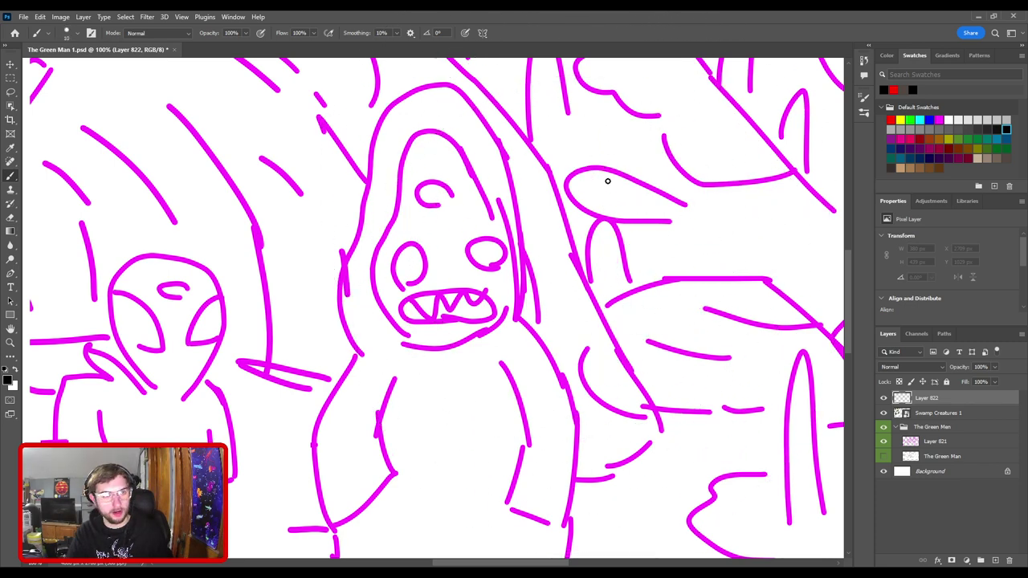
- Try a thin wavy black stroke beside the hooded figure's shoulder and undo it
key(ctrl+minus)
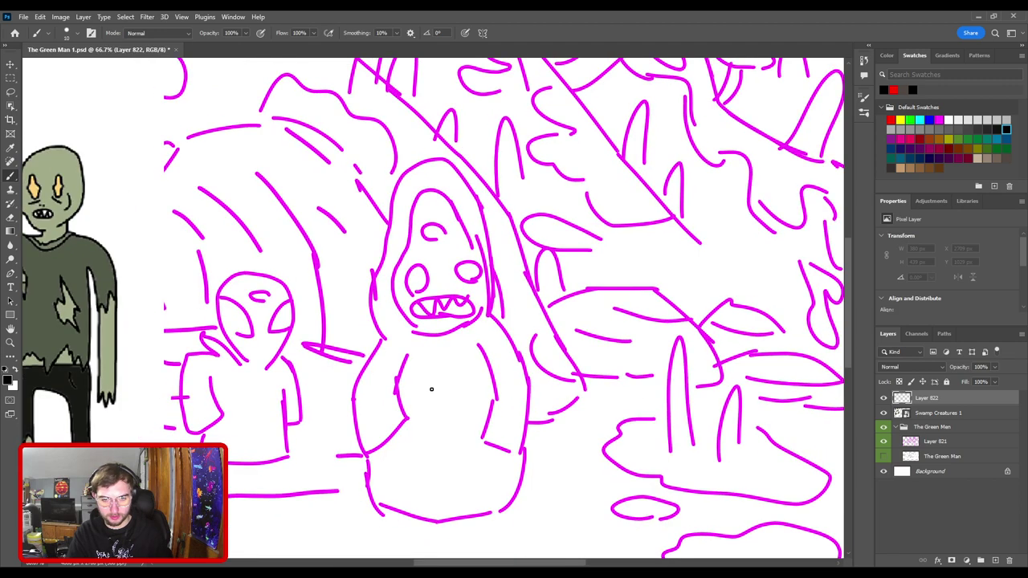
mouse_move(501, 325)
mouse_down()
mouse_move(535, 325)
mouse_move(584, 388)
mouse_up()
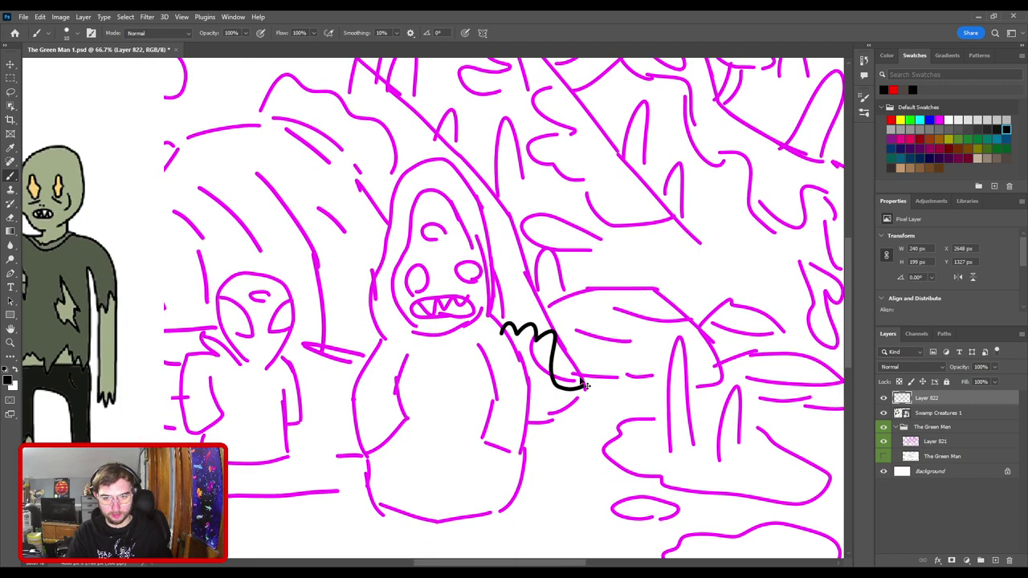
key(ctrl+z)
- Try inking the hooded figure's mouth outline in black over the magenta sketch and undo it
key(ctrl+minus)
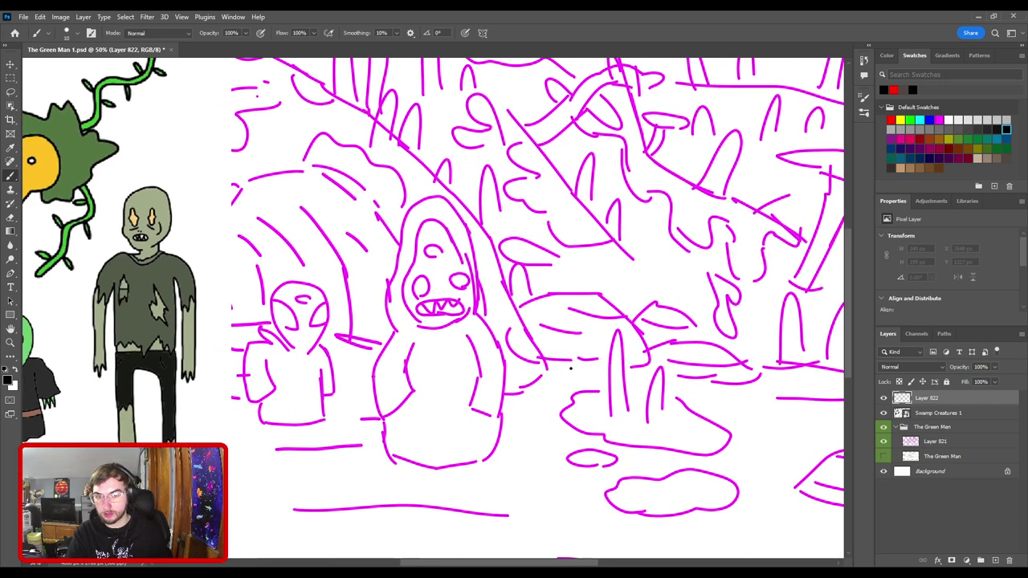
key(ctrl+plus)
drag(452, 325, 540, 377)
key(ctrl+plus)
key(ctrl+plus)
drag(496, 301, 275, 159)
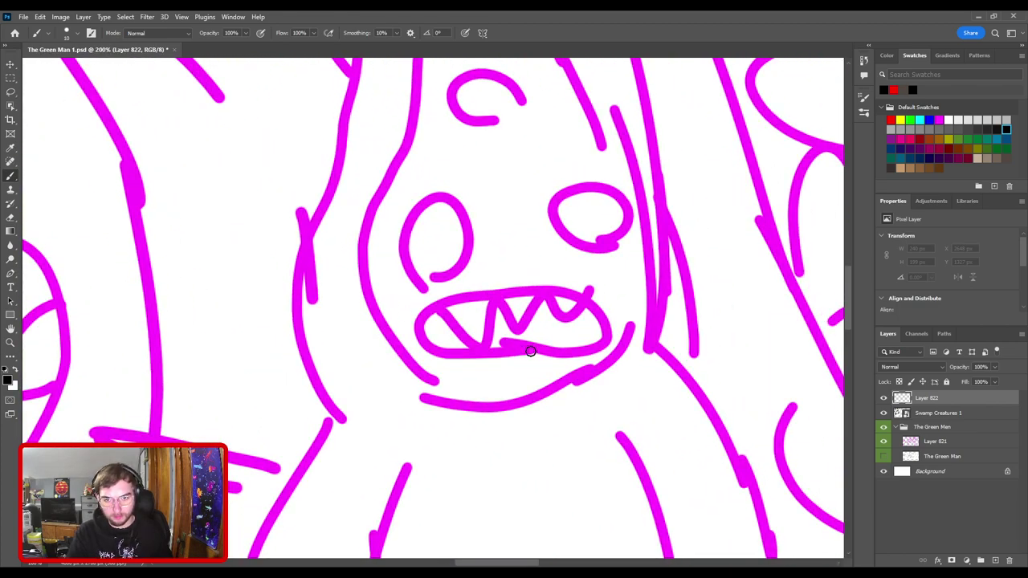
mouse_move(553, 351)
mouse_down()
mouse_move(451, 347)
mouse_move(423, 320)
mouse_move(476, 282)
mouse_move(541, 284)
mouse_move(589, 314)
mouse_move(593, 344)
mouse_move(552, 352)
mouse_up()
key(ctrl+z)
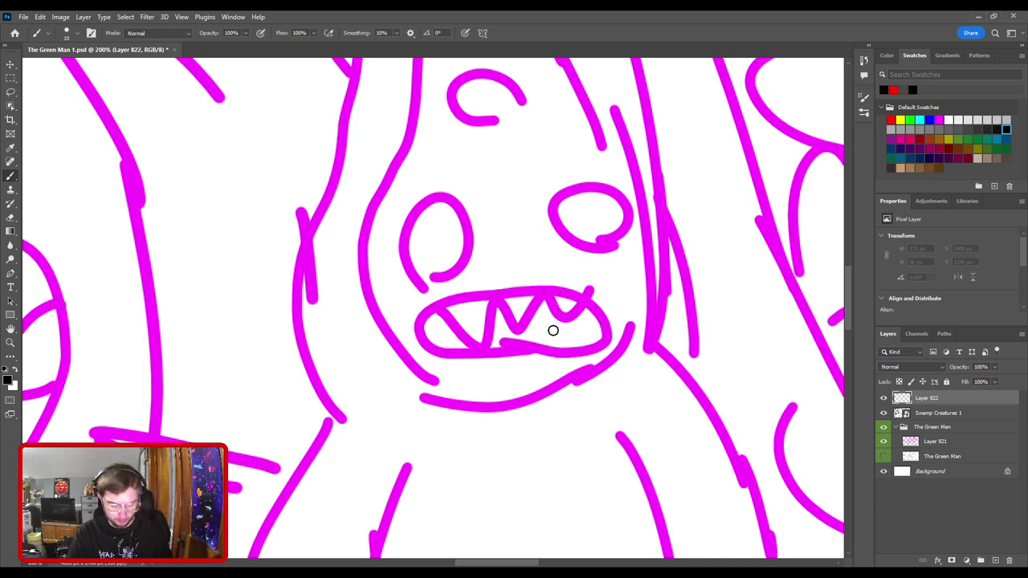
- Rotate the canvas view to -90° and ink the hooded figure's oval mouth outline with the black Brush
key(r)
drag(562, 253, 355, 225)
key(ctrl+minus)
drag(441, 254, 484, 362)
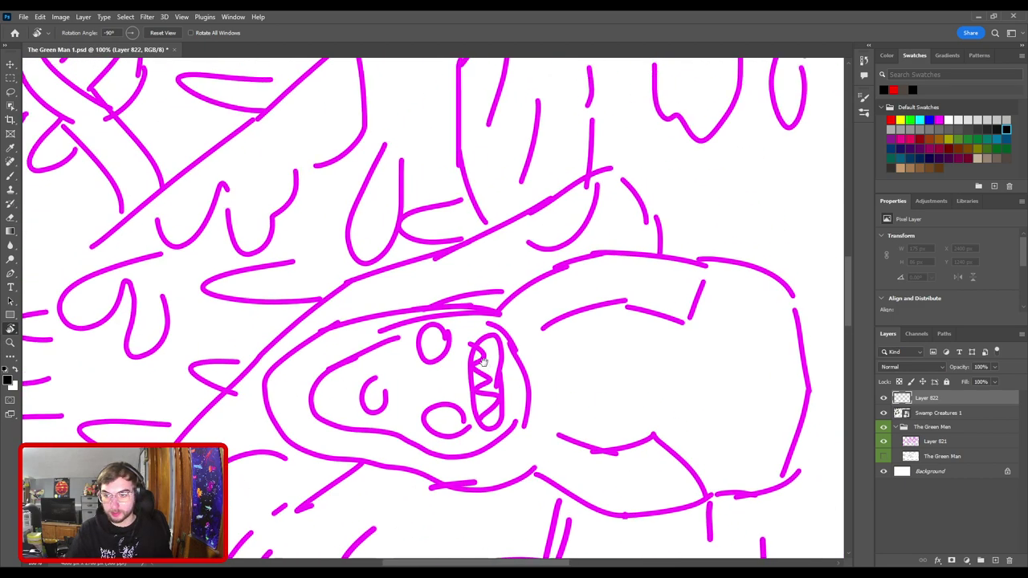
scroll(486, 354, up, 3)
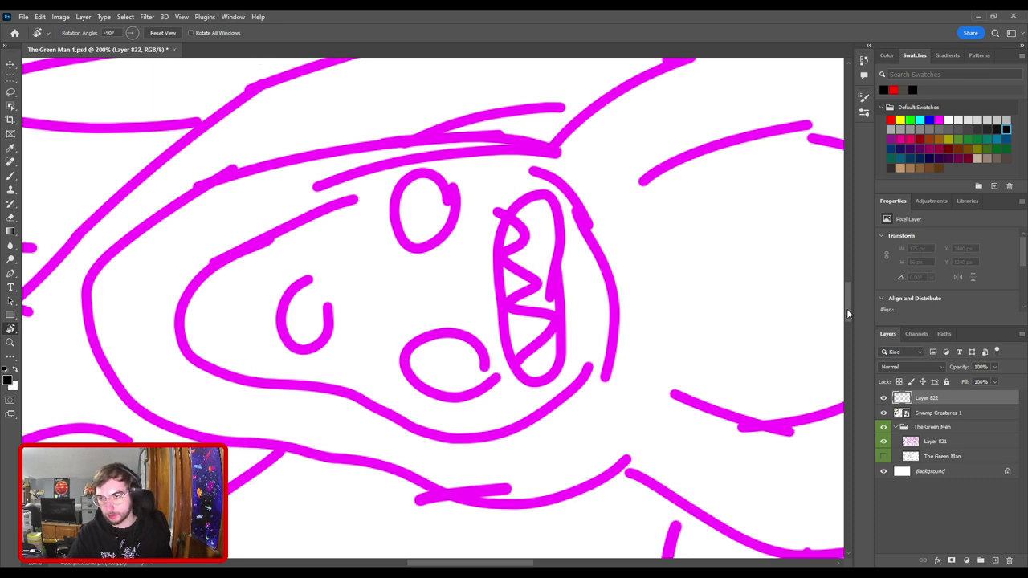
key(b)
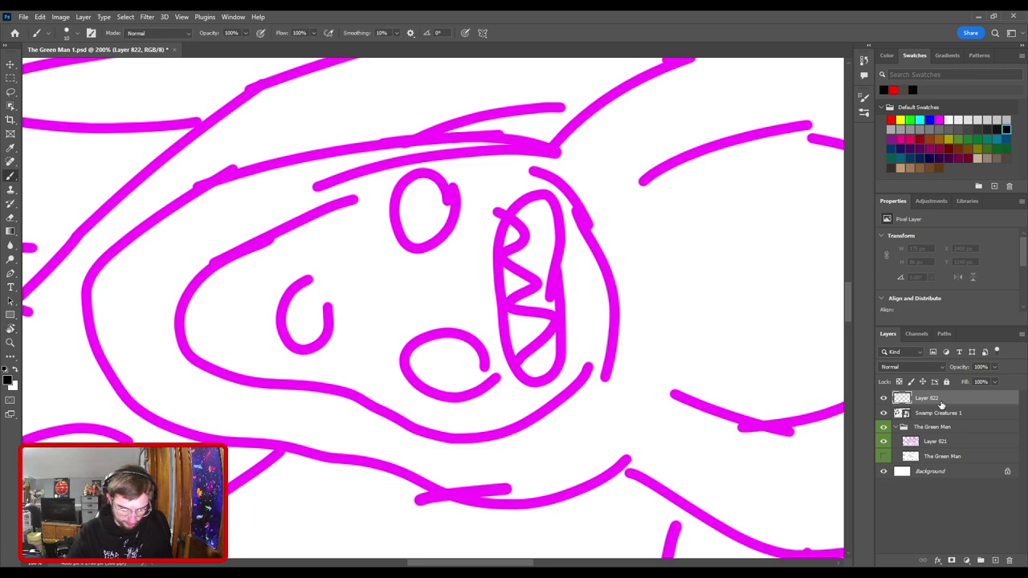
key(ctrl+minus)
key(ctrl+plus)
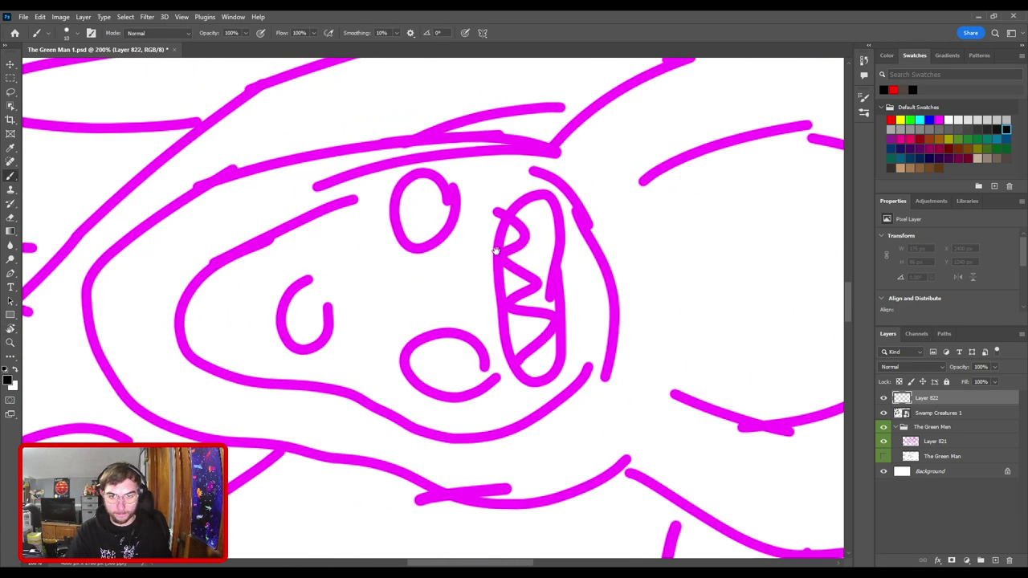
drag(482, 300, 388, 312)
mouse_move(435, 388)
mouse_down()
mouse_move(407, 312)
mouse_move(413, 253)
mouse_move(443, 212)
mouse_move(465, 227)
mouse_move(466, 390)
mouse_move(452, 394)
mouse_move(425, 372)
mouse_move(402, 277)
mouse_move(433, 212)
mouse_move(464, 221)
mouse_move(470, 352)
mouse_move(434, 389)
mouse_up()
key(ctrl+z)
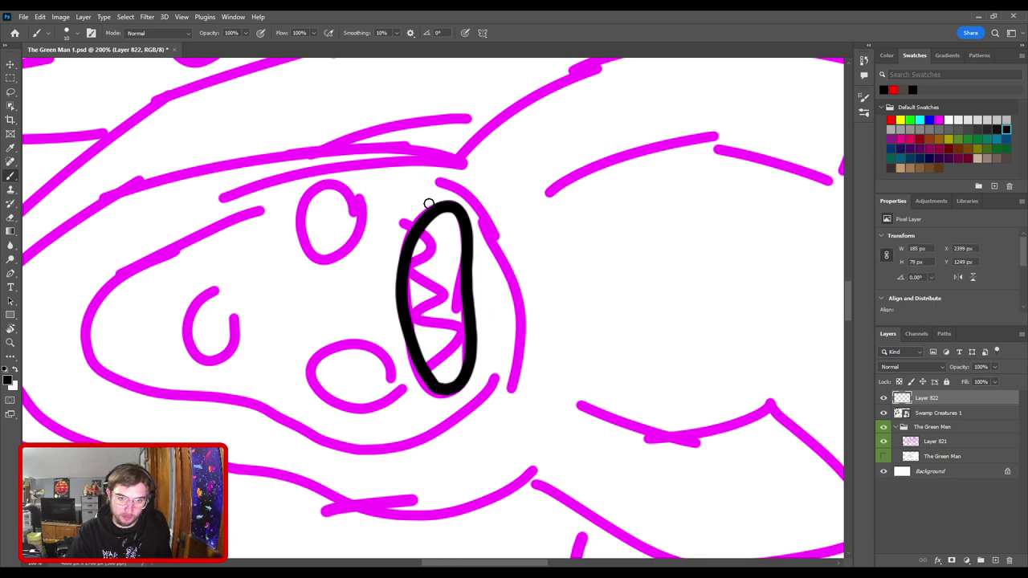
- Ink rows of pointed upper and lower teeth inside the hooded figure's mouth outline
mouse_move(441, 343)
mouse_down()
mouse_move(490, 301)
mouse_move(494, 313)
mouse_move(470, 302)
mouse_move(483, 278)
mouse_move(453, 262)
mouse_move(465, 245)
mouse_move(453, 245)
mouse_move(478, 245)
mouse_move(459, 215)
mouse_move(482, 189)
mouse_move(466, 194)
mouse_move(486, 198)
mouse_move(479, 172)
mouse_up()
mouse_move(519, 306)
mouse_down()
mouse_move(498, 292)
mouse_move(513, 283)
mouse_move(520, 255)
mouse_move(497, 252)
mouse_move(515, 231)
mouse_move(518, 261)
mouse_move(491, 255)
mouse_move(514, 217)
mouse_up()
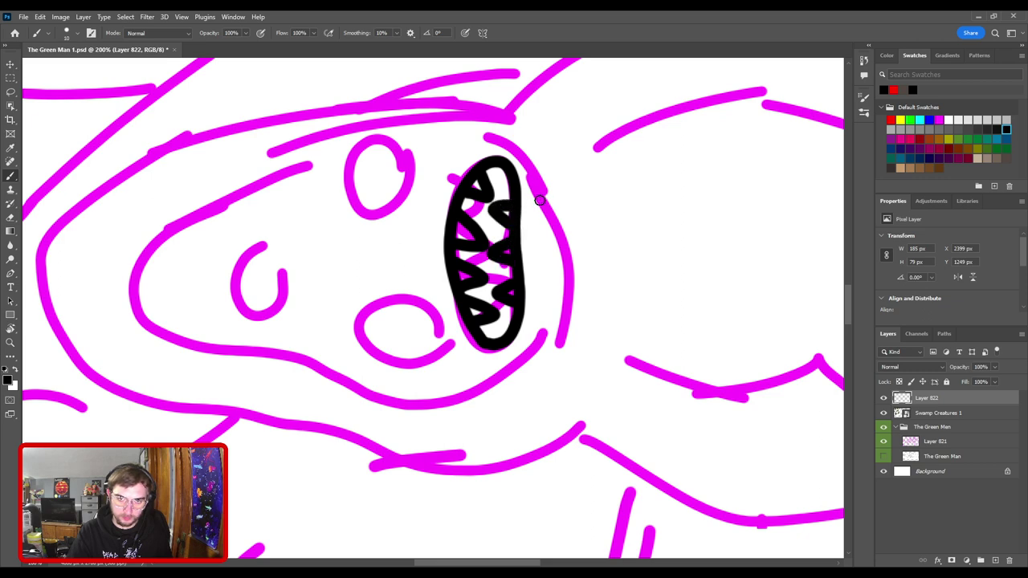
- Return the canvas rotation to 0° and compare the inked mouth with the reference creatures
key(r)
drag(541, 197, 631, 273)
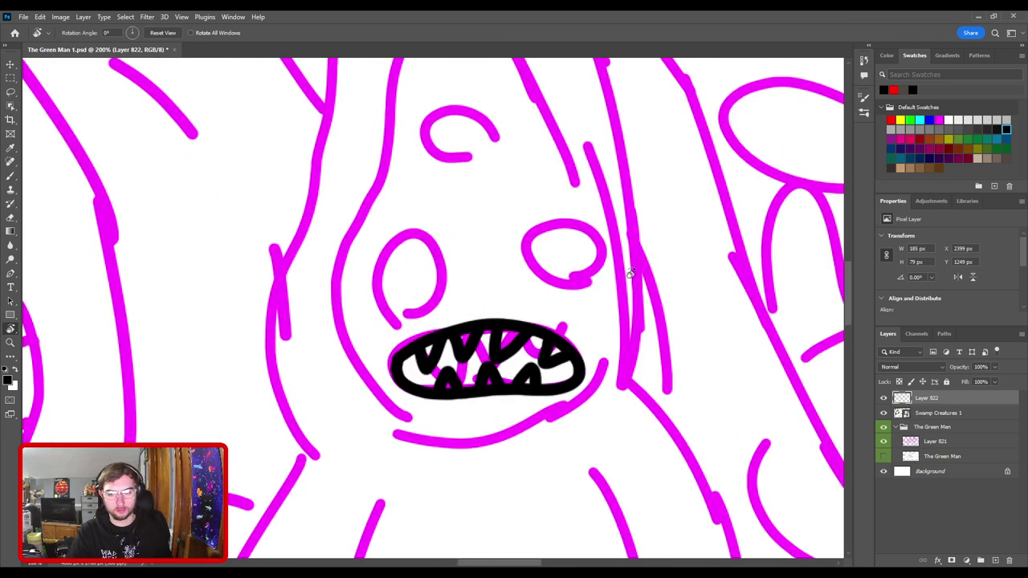
key(ctrl+minus)
key(ctrl+minus)
key(ctrl+minus)
key(ctrl+minus)
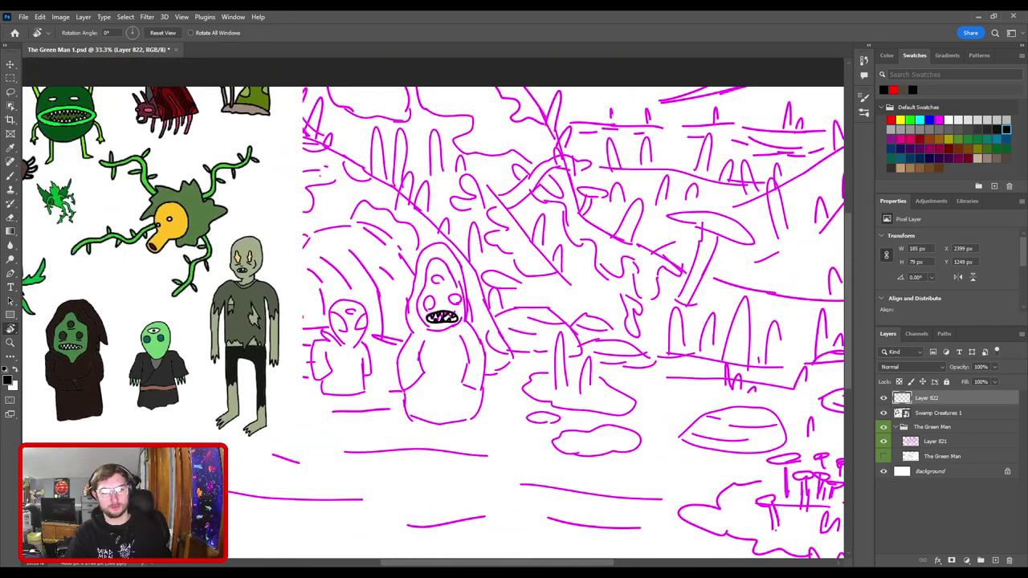
drag(589, 287, 615, 264)
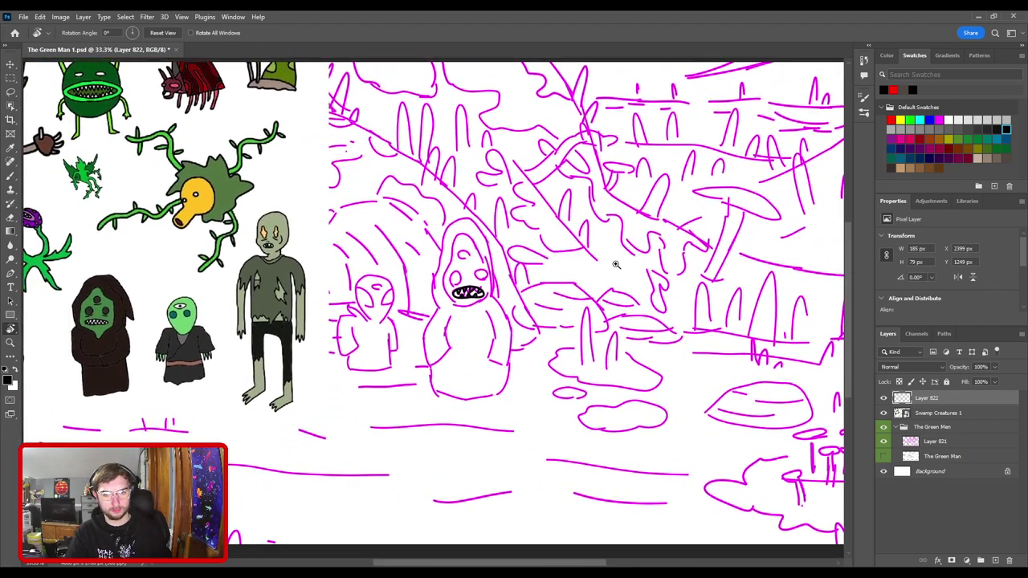
key(ctrl+plus)
key(ctrl+plus)
key(ctrl+plus)
key(ctrl+plus)
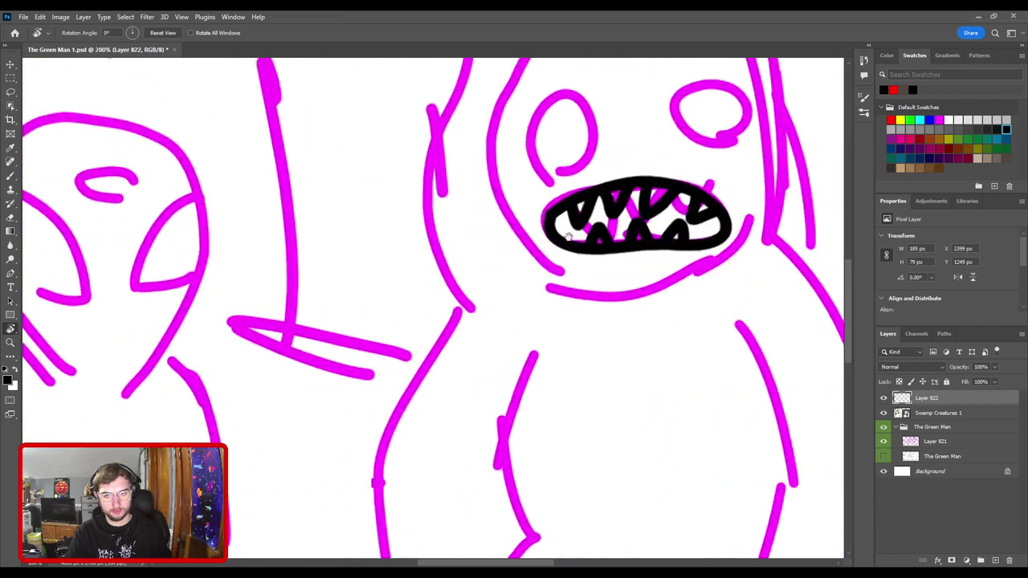
drag(585, 218, 417, 345)
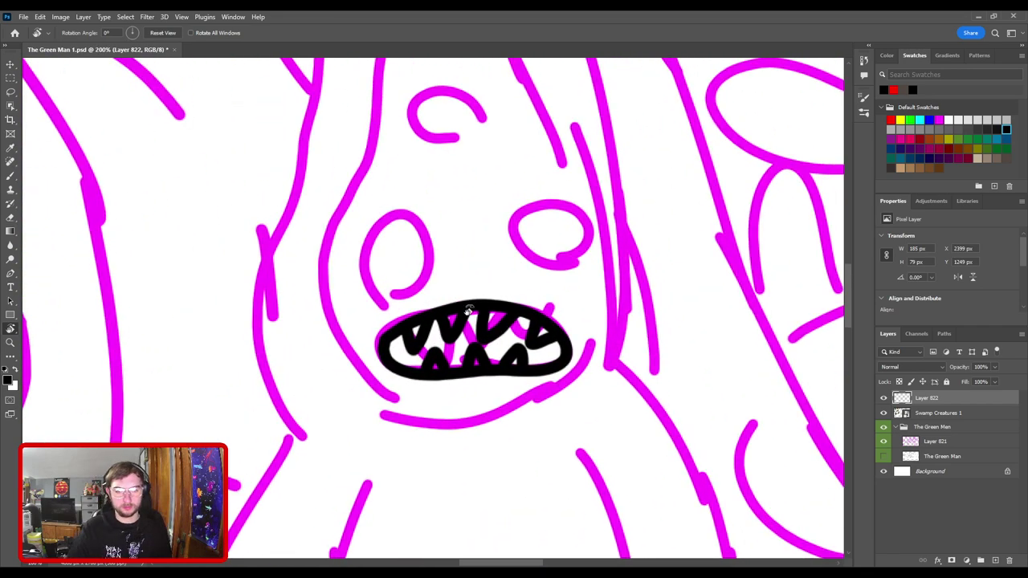
- Undo the teeth strokes back to the plain mouth outline and check its edge up close
key(ctrl+z)
key(ctrl+z)
key(ctrl+z)
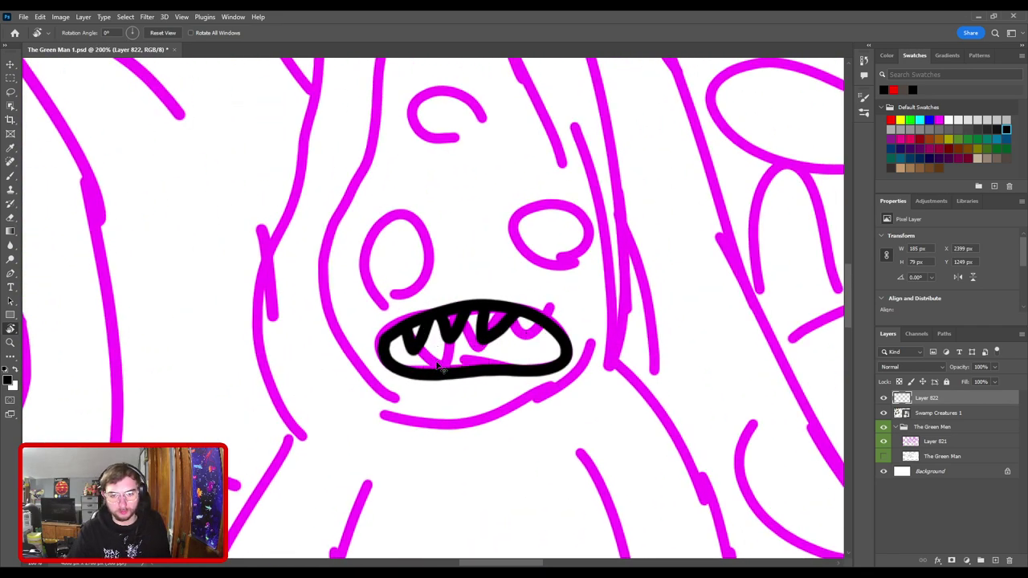
key(e)
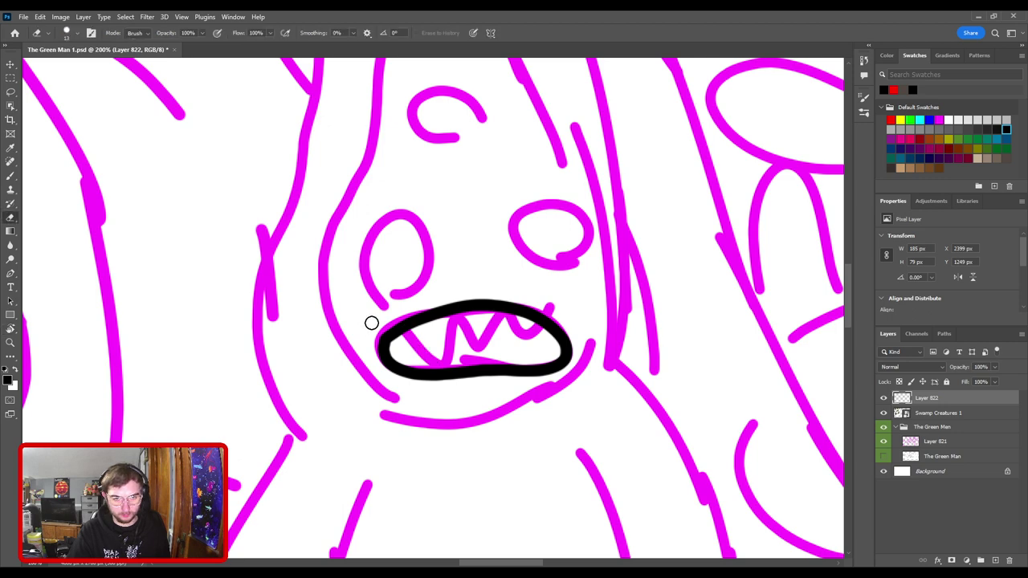
scroll(376, 323, up, 5)
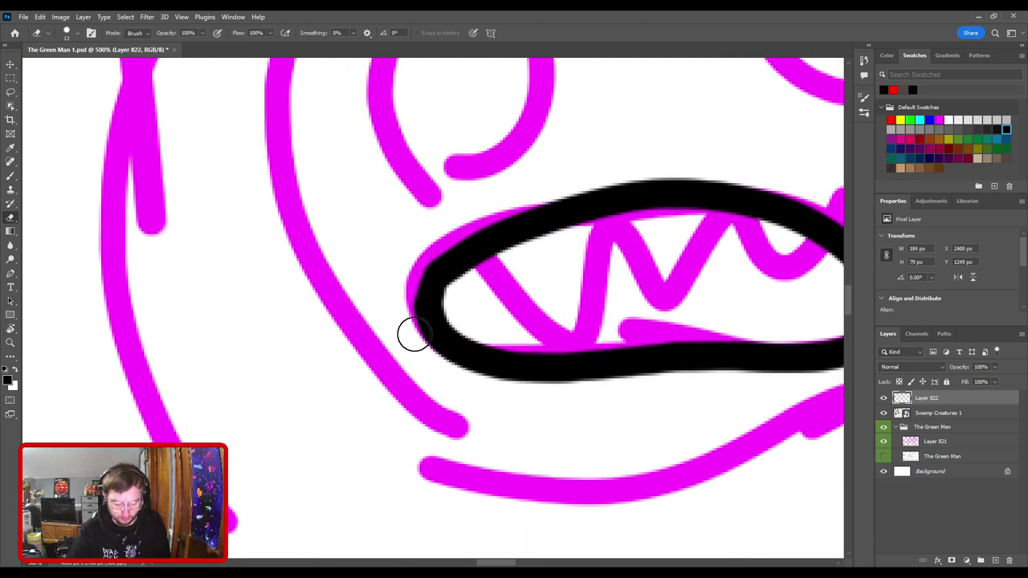
key(b)
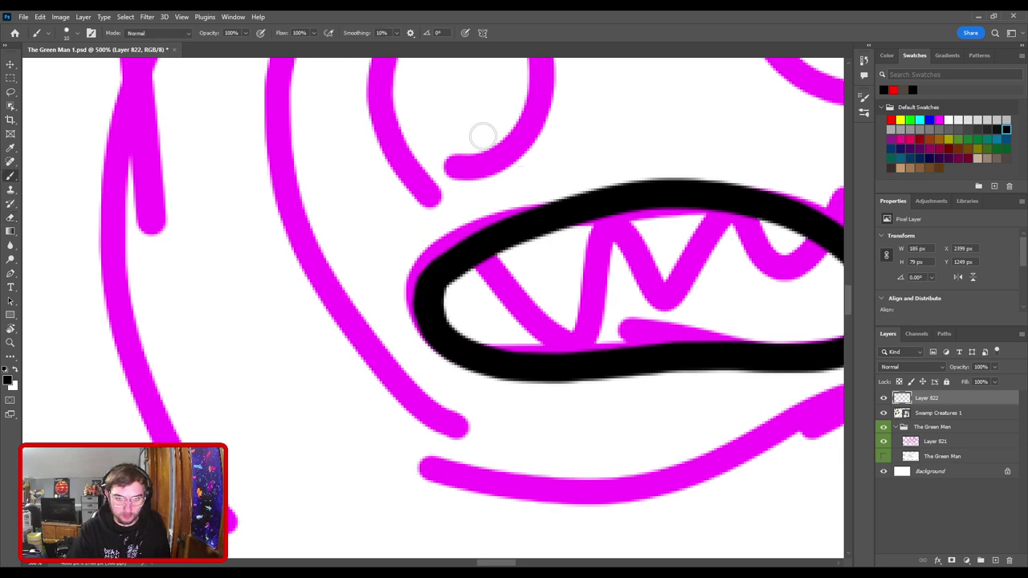
- Ink a row of pointed upper teeth in black across the inside of the hooded figure's mouth
scroll(470, 101, down, 3)
scroll(491, 241, down, 6)
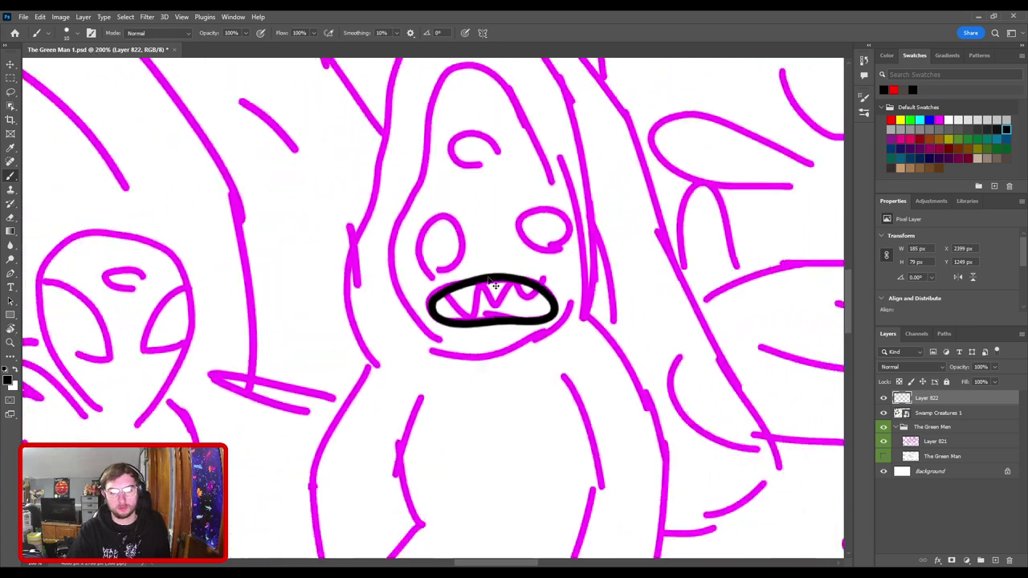
scroll(490, 341, up, 8)
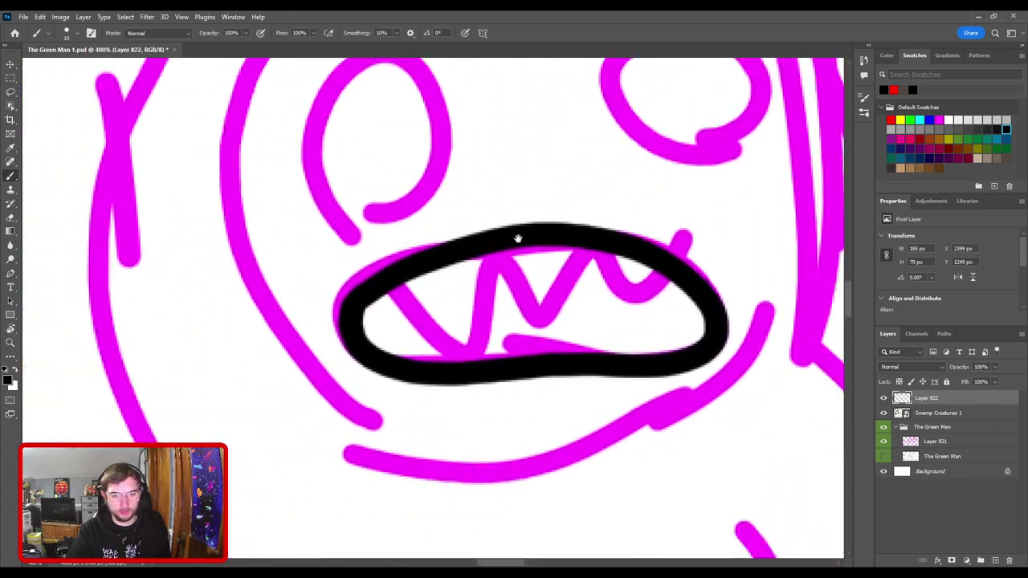
mouse_move(518, 239)
mouse_down()
mouse_move(501, 337)
mouse_move(248, 392)
mouse_move(534, 284)
mouse_move(476, 305)
mouse_move(380, 400)
mouse_up()
key(ctrl+plus)
mouse_move(365, 356)
mouse_down()
mouse_move(331, 383)
mouse_move(355, 419)
mouse_move(371, 343)
mouse_move(417, 396)
mouse_move(435, 320)
mouse_move(512, 295)
mouse_move(454, 346)
mouse_move(442, 324)
mouse_move(474, 389)
mouse_move(499, 307)
mouse_move(546, 301)
mouse_move(523, 326)
mouse_move(502, 309)
mouse_move(527, 375)
mouse_move(554, 310)
mouse_move(576, 315)
mouse_move(582, 332)
mouse_move(539, 376)
mouse_move(571, 306)
mouse_move(611, 307)
mouse_move(621, 357)
mouse_move(635, 325)
mouse_move(681, 354)
mouse_move(666, 403)
mouse_move(695, 357)
mouse_move(711, 425)
mouse_move(737, 373)
mouse_move(703, 359)
mouse_move(711, 420)
mouse_move(741, 369)
mouse_up()
key(ctrl+z)
key(ctrl+z)
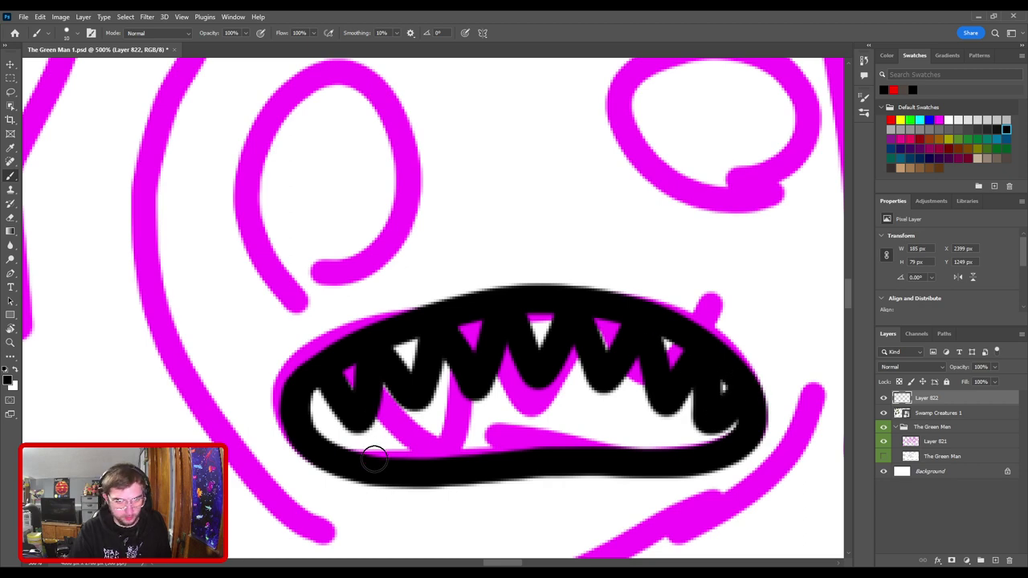
- Ink a row of pointed lower teeth in black along the mouth's bottom edge, filling in both corners
mouse_move(375, 455)
mouse_down()
mouse_move(384, 414)
mouse_move(420, 460)
mouse_move(469, 421)
mouse_move(475, 437)
mouse_move(433, 453)
mouse_move(472, 413)
mouse_move(490, 450)
mouse_move(555, 411)
mouse_move(514, 448)
mouse_move(502, 444)
mouse_move(607, 443)
mouse_move(653, 415)
mouse_move(625, 444)
mouse_move(663, 424)
mouse_move(687, 442)
mouse_up()
mouse_move(294, 447)
mouse_down()
mouse_move(336, 416)
mouse_move(391, 444)
mouse_up()
key(ctrl+minus)
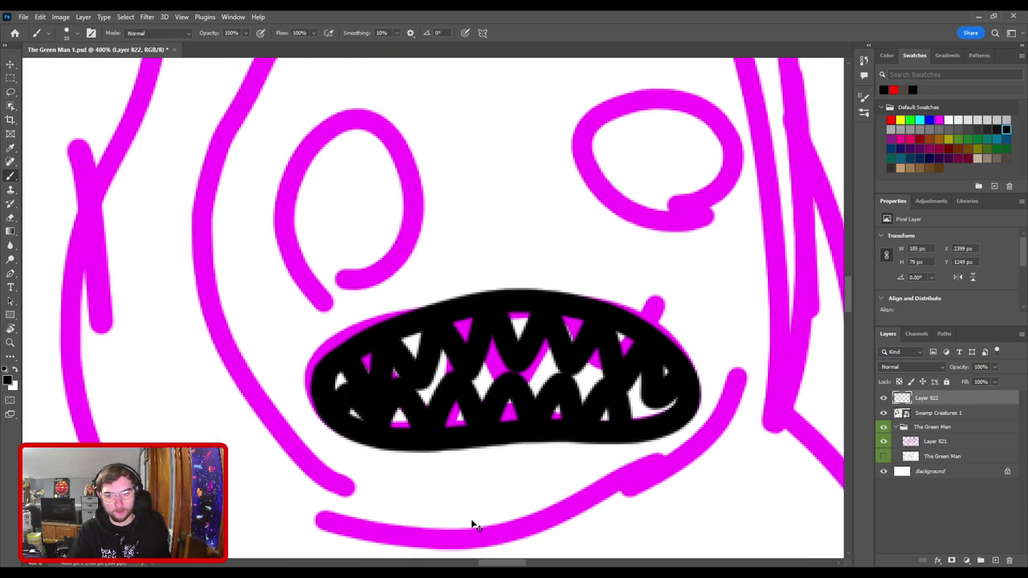
key(ctrl+minus)
key(ctrl+plus)
mouse_move(632, 418)
mouse_down()
mouse_move(646, 389)
mouse_move(672, 412)
mouse_up()
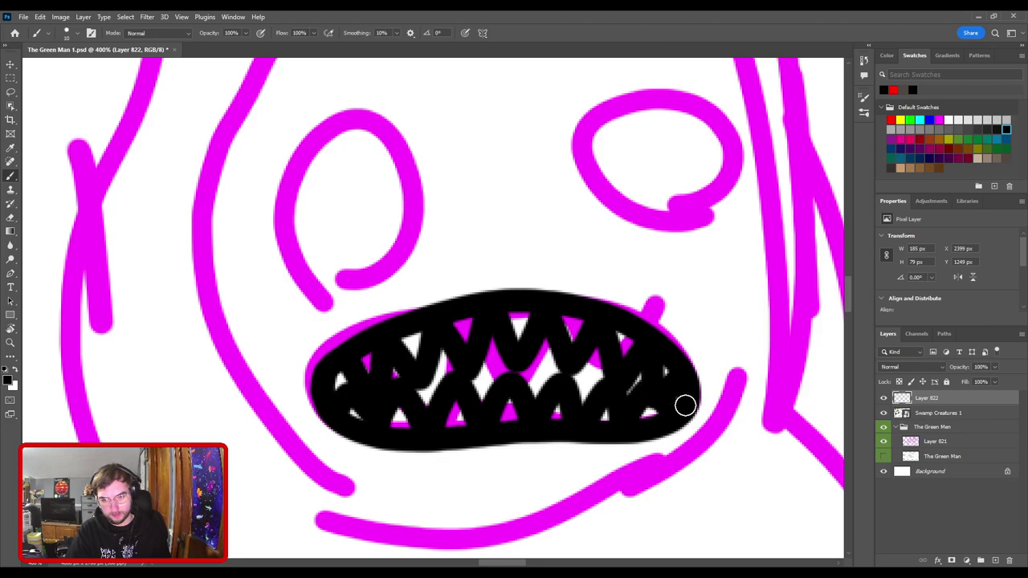
- Examine the inked mouth in proportion to the hooded figure, the surrounding swamp sketch and the reference creatures
key(ctrl+minus)
key(ctrl+minus)
key(ctrl+minus)
key(ctrl+minus)
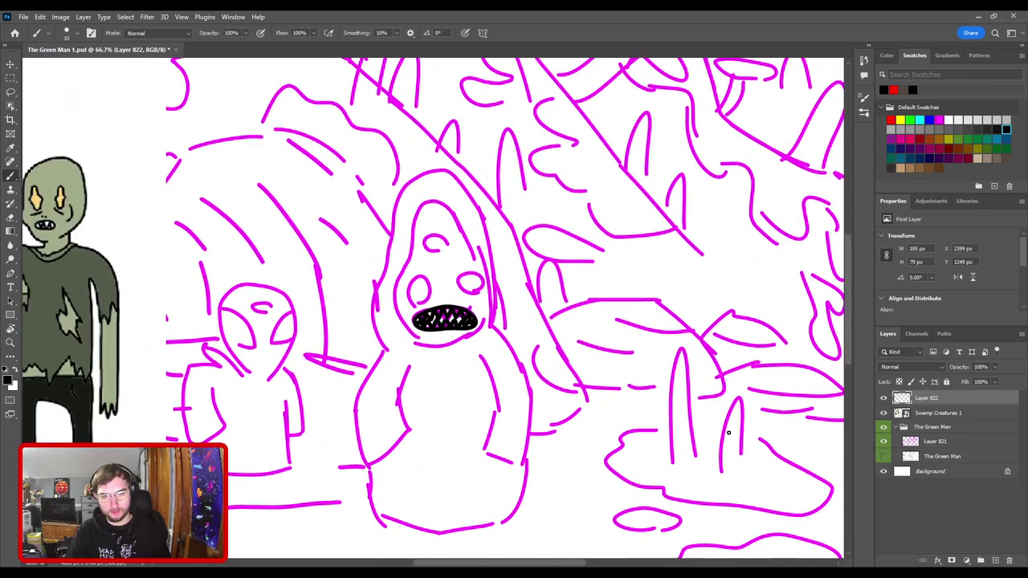
key(ctrl+plus)
key(ctrl+plus)
key(ctrl+minus)
key(ctrl+minus)
key(ctrl+minus)
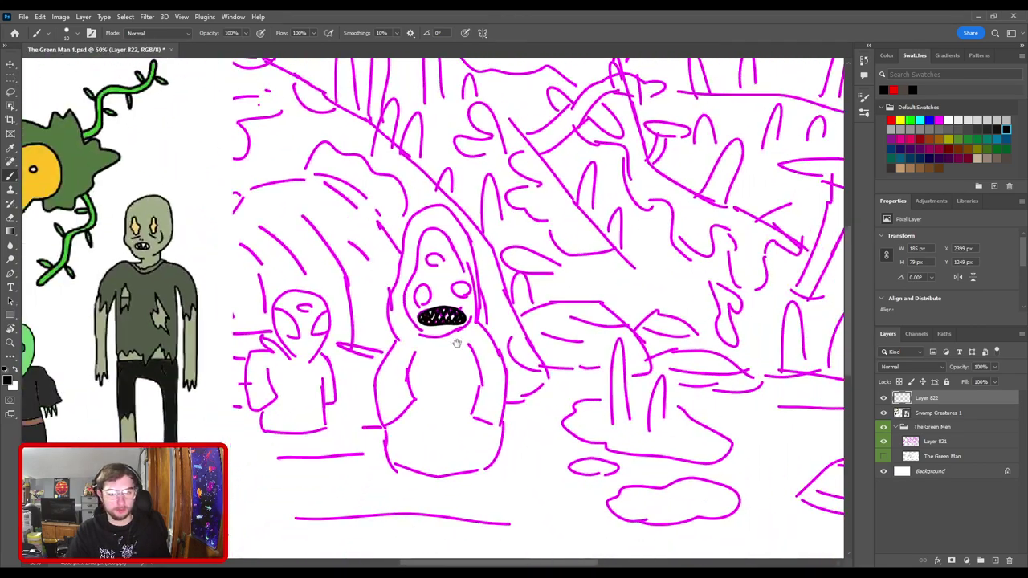
drag(417, 321, 468, 353)
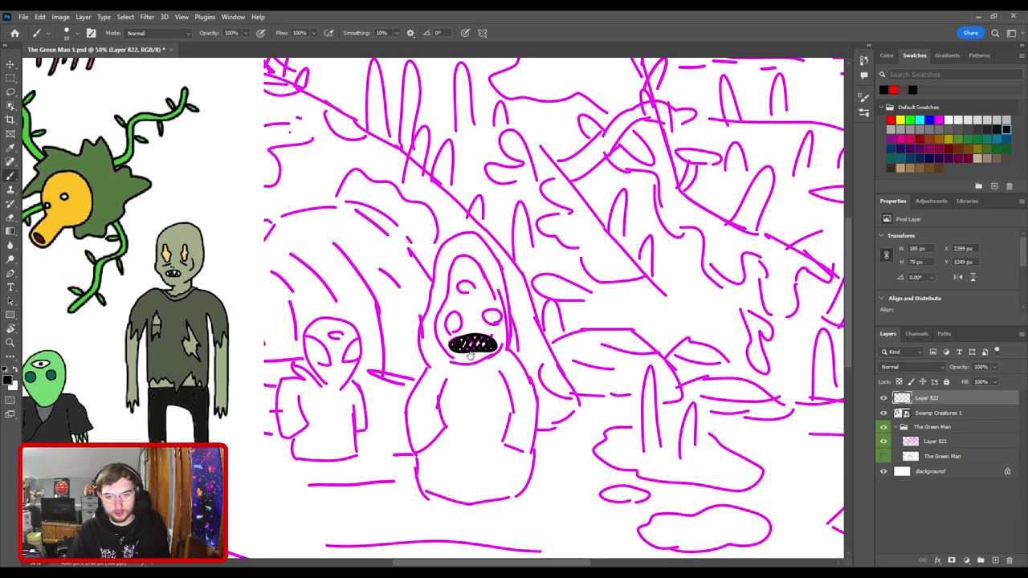
- Ink the hooded figure's teardrop-shaped face outline in black around the mouth, with two sides crossing in a point at the forehead
key(ctrl+plus)
key(ctrl+plus)
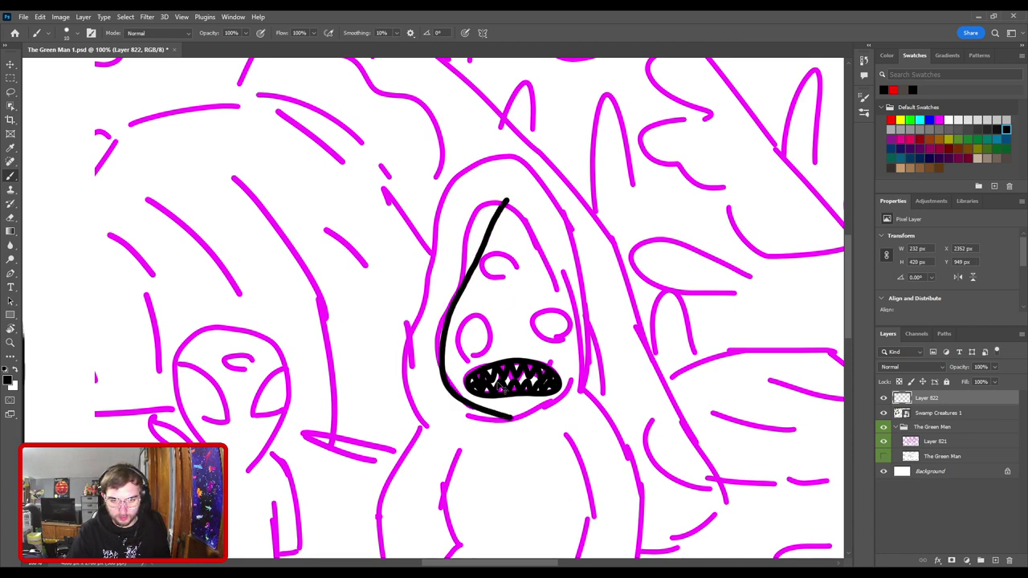
key(ctrl+z)
mouse_move(526, 418)
mouse_down()
mouse_move(487, 414)
mouse_move(441, 380)
mouse_up()
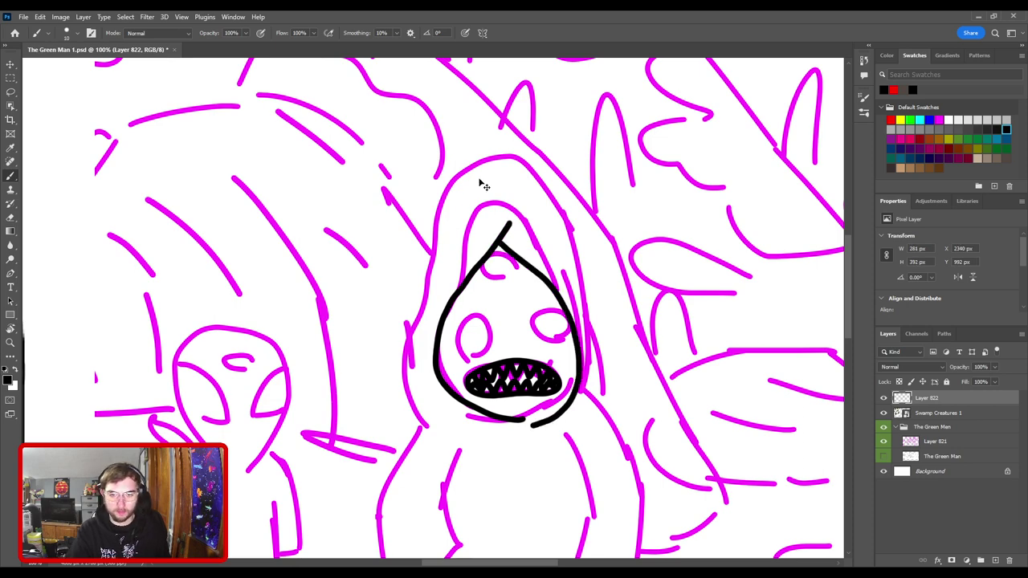
- Try to ink the hooded figure's left eye in black over its magenta sketch, and undo the strokes
key(ctrl+plus)
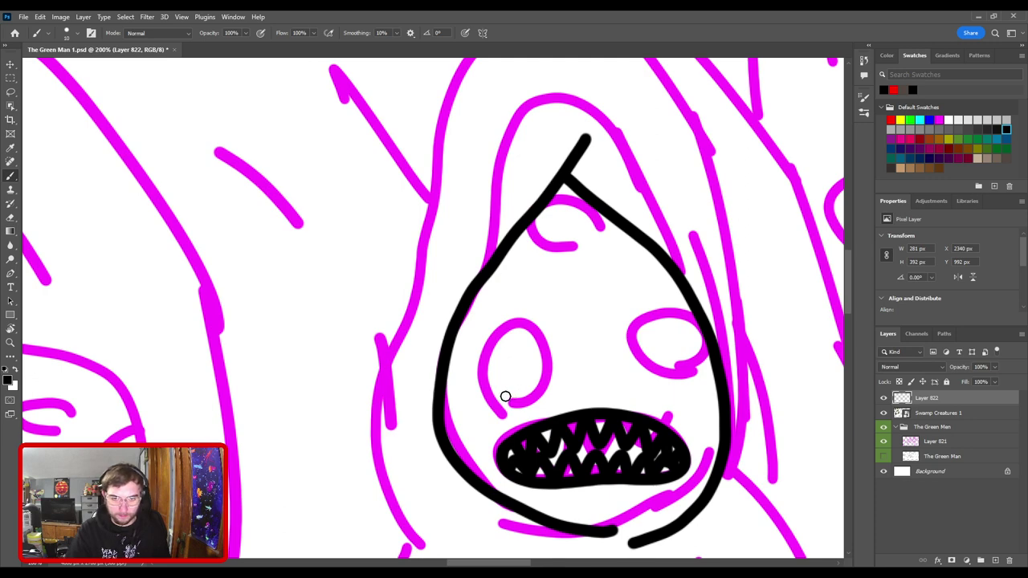
mouse_move(505, 396)
mouse_down()
mouse_move(535, 321)
mouse_move(558, 368)
mouse_move(540, 401)
mouse_move(494, 343)
mouse_move(553, 339)
mouse_move(557, 381)
mouse_move(525, 401)
mouse_move(504, 330)
mouse_move(557, 346)
mouse_move(549, 395)
mouse_move(528, 409)
mouse_move(490, 345)
mouse_move(552, 345)
mouse_move(535, 405)
mouse_up()
key(ctrl+z)
key(ctrl+z)
key(ctrl+z)
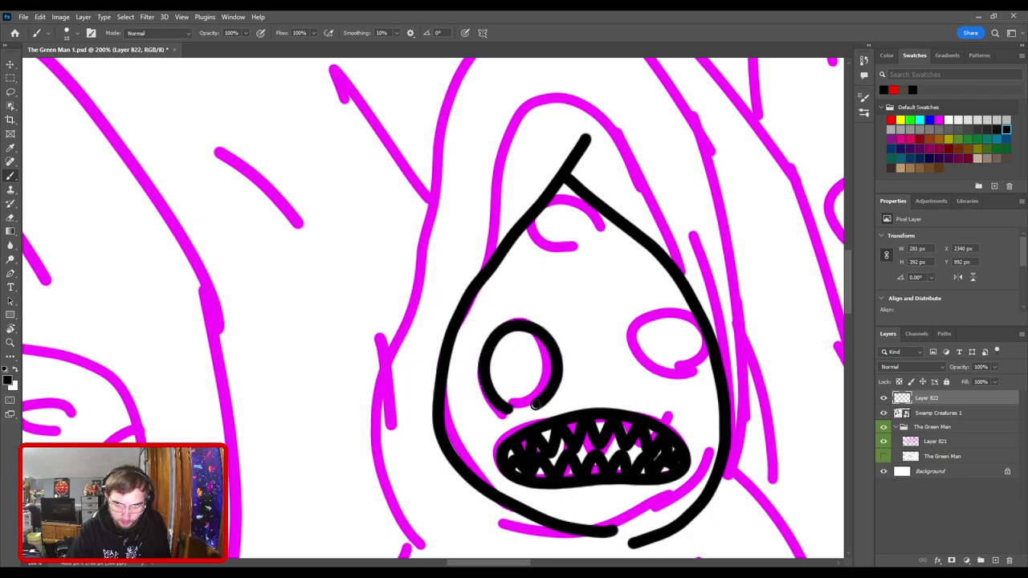
key(ctrl+z)
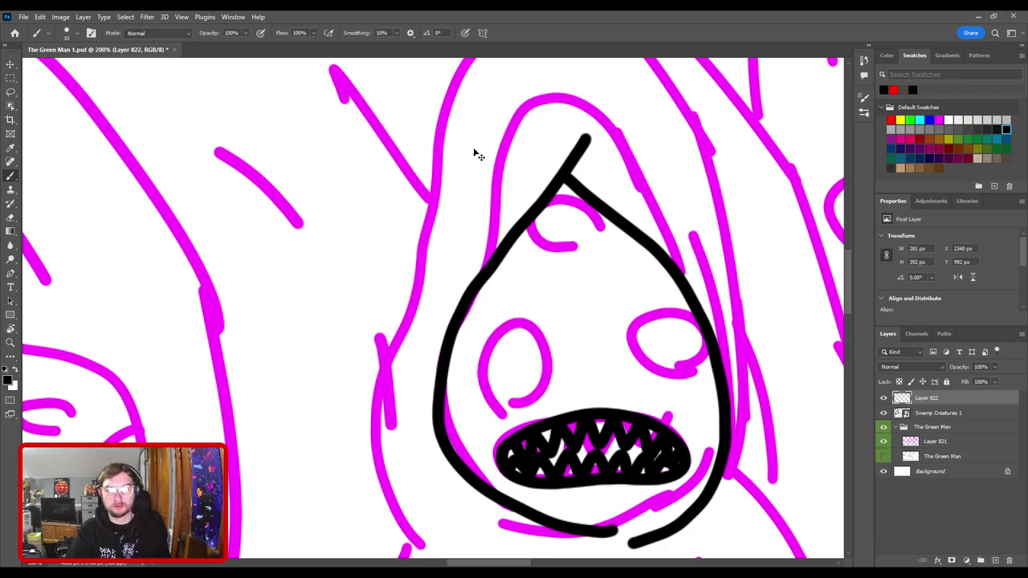
- Ink a round black eye on the hooded figure's forehead and a slightly oval one over the left eye sketch
key(ctrl+minus)
key(ctrl+minus)
key(ctrl+minus)
mouse_move(358, 348)
mouse_down()
mouse_move(389, 334)
mouse_move(688, 302)
mouse_move(381, 302)
mouse_move(241, 339)
mouse_up()
key(ctrl+plus)
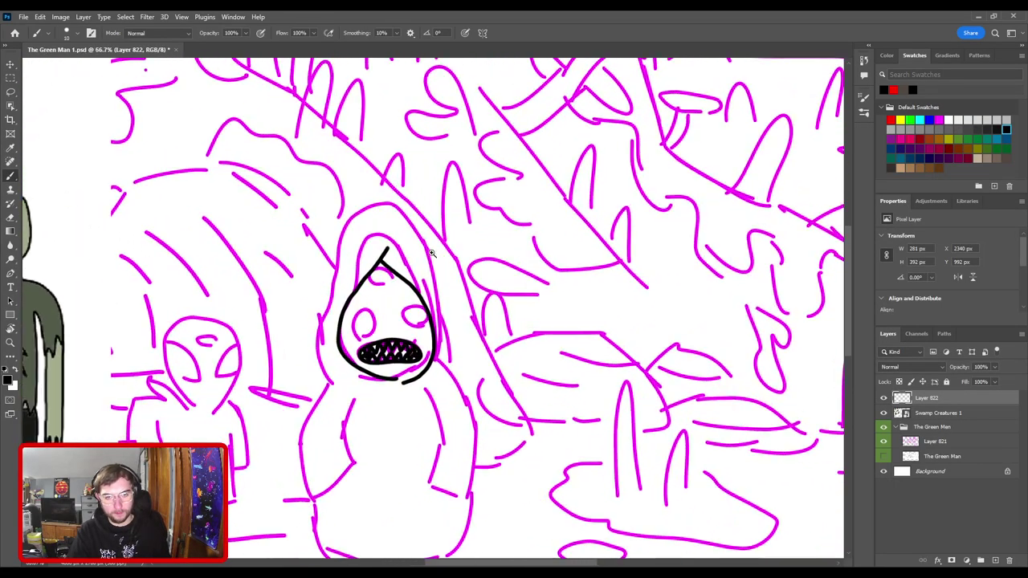
key(ctrl+plus)
key(ctrl+plus)
drag(299, 316, 484, 305)
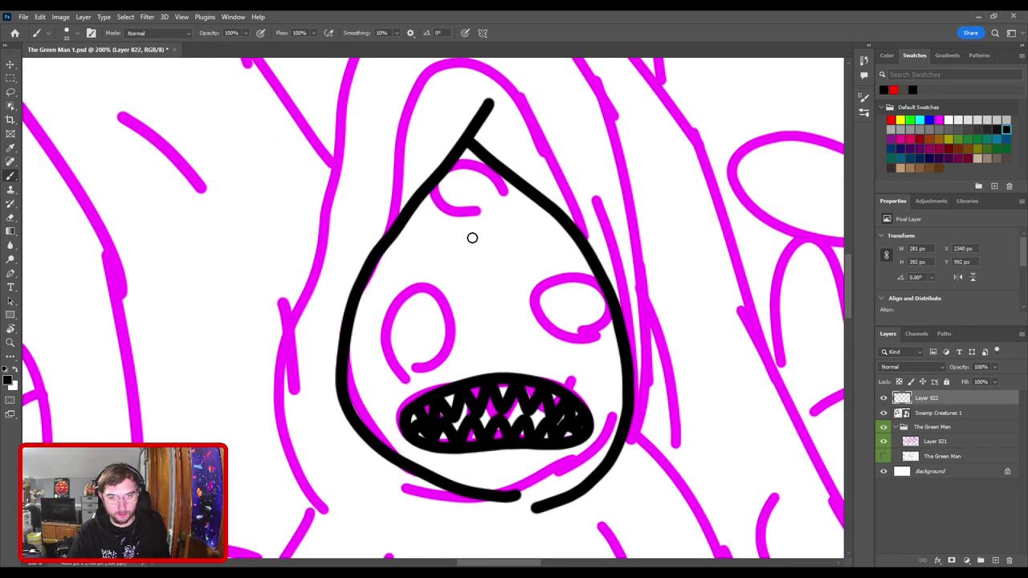
mouse_move(470, 256)
mouse_down()
mouse_move(449, 220)
mouse_move(491, 189)
mouse_move(517, 224)
mouse_move(478, 257)
mouse_up()
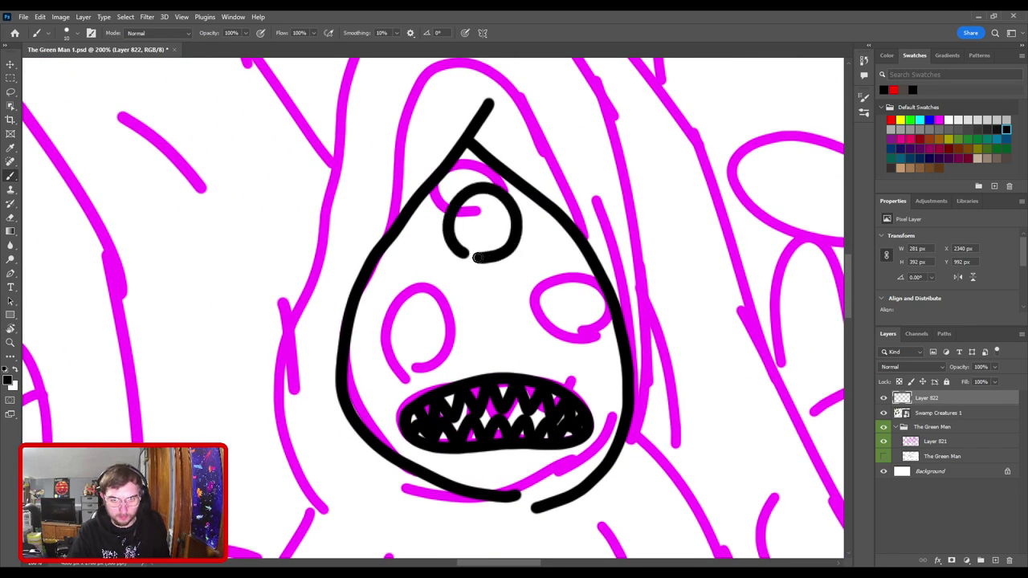
drag(442, 330, 508, 259)
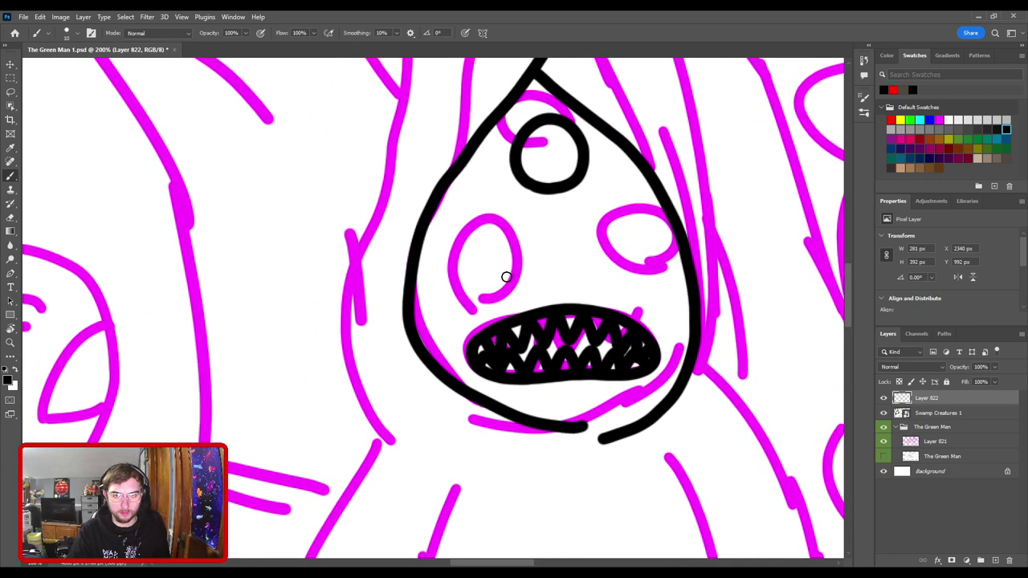
mouse_move(478, 298)
mouse_down()
mouse_move(523, 242)
mouse_move(511, 286)
mouse_move(490, 298)
mouse_up()
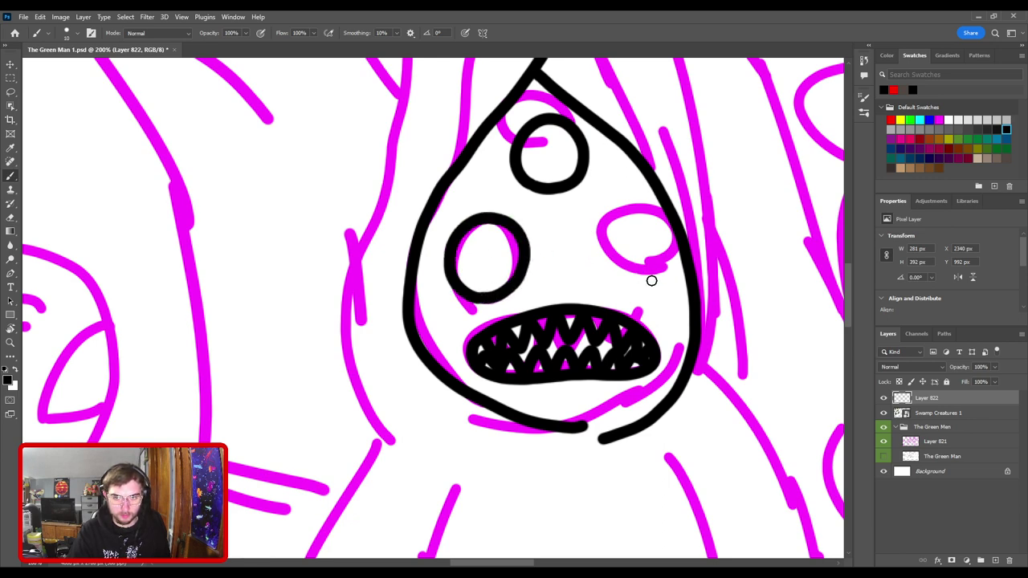
- Try several black circles for the right eye, below its sketch and against the edge of the face
mouse_move(634, 296)
mouse_down()
mouse_move(674, 265)
mouse_move(663, 297)
mouse_move(654, 223)
mouse_move(664, 294)
mouse_move(672, 259)
mouse_move(642, 296)
mouse_move(654, 223)
mouse_move(658, 297)
mouse_up()
key(ctrl+z)
key(ctrl+z)
key(ctrl+z)
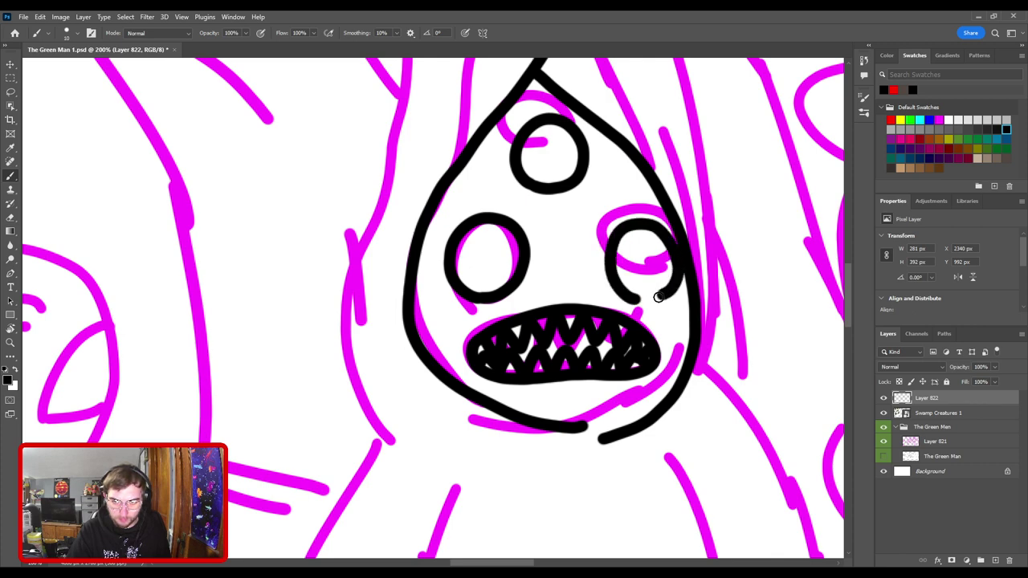
mouse_move(575, 282)
mouse_down()
mouse_move(457, 284)
mouse_move(417, 299)
mouse_up()
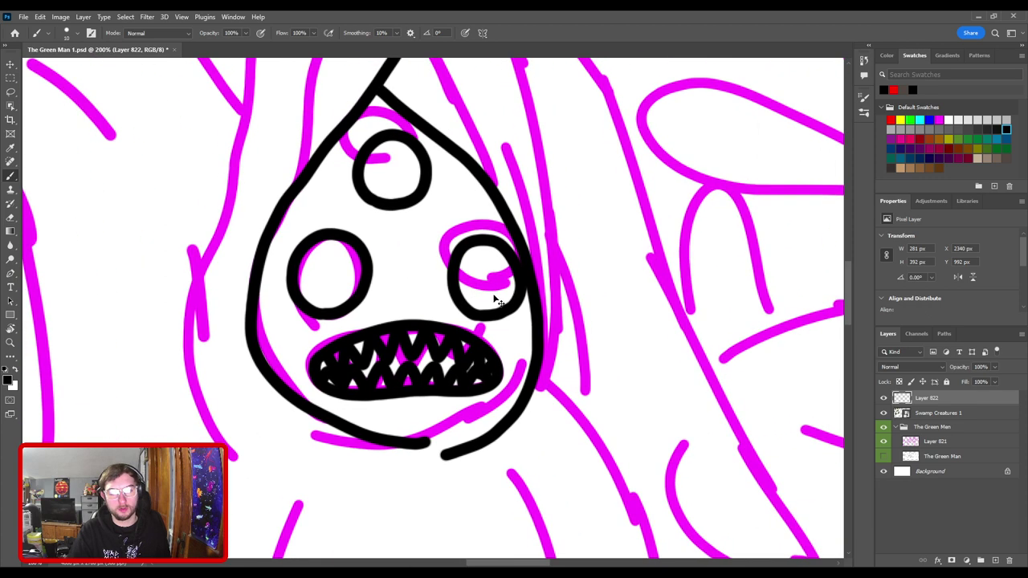
key(ctrl+z)
mouse_move(482, 310)
mouse_down()
mouse_move(479, 245)
mouse_move(515, 263)
mouse_move(513, 302)
mouse_move(475, 310)
mouse_move(470, 242)
mouse_move(524, 268)
mouse_move(515, 307)
mouse_move(495, 314)
mouse_move(471, 259)
mouse_move(522, 277)
mouse_move(493, 319)
mouse_up()
key(ctrl+z)
key(ctrl+z)
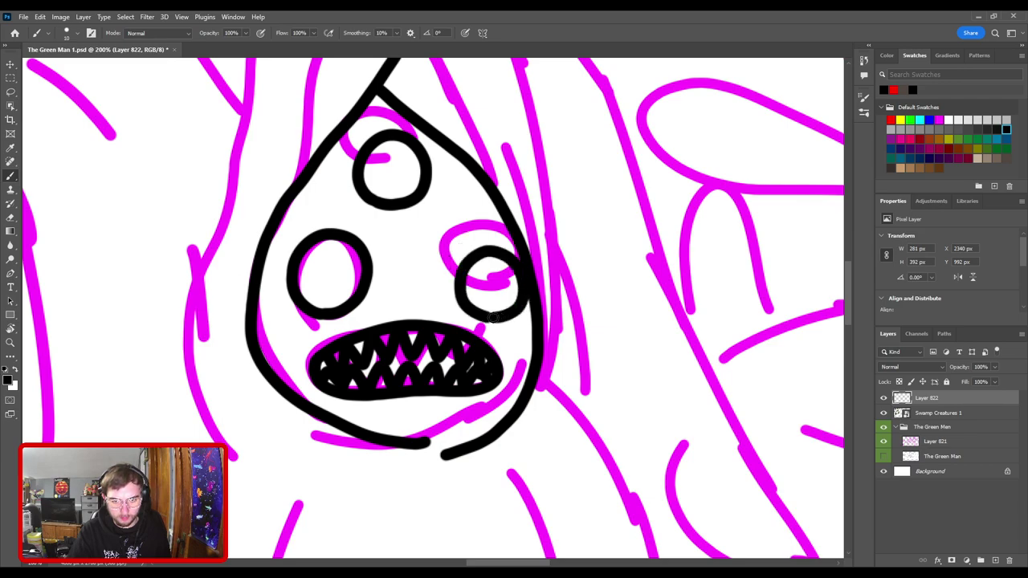
- Replace the right eye with a black circle set higher, over its sketch and just inside the face outline
key(ctrl+minus)
key(ctrl+minus)
key(ctrl+minus)
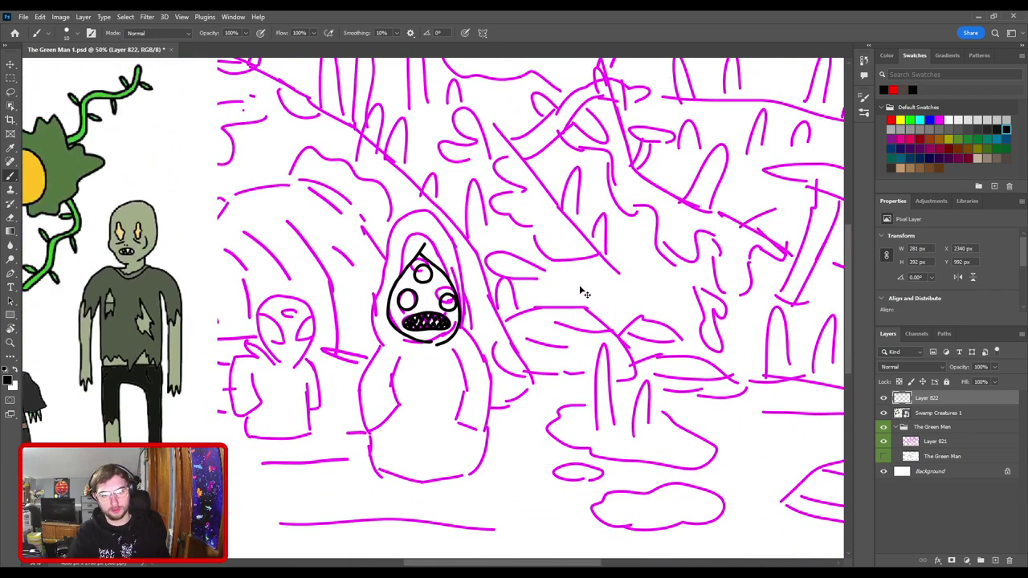
key(ctrl+plus)
key(ctrl+plus)
key(ctrl+plus)
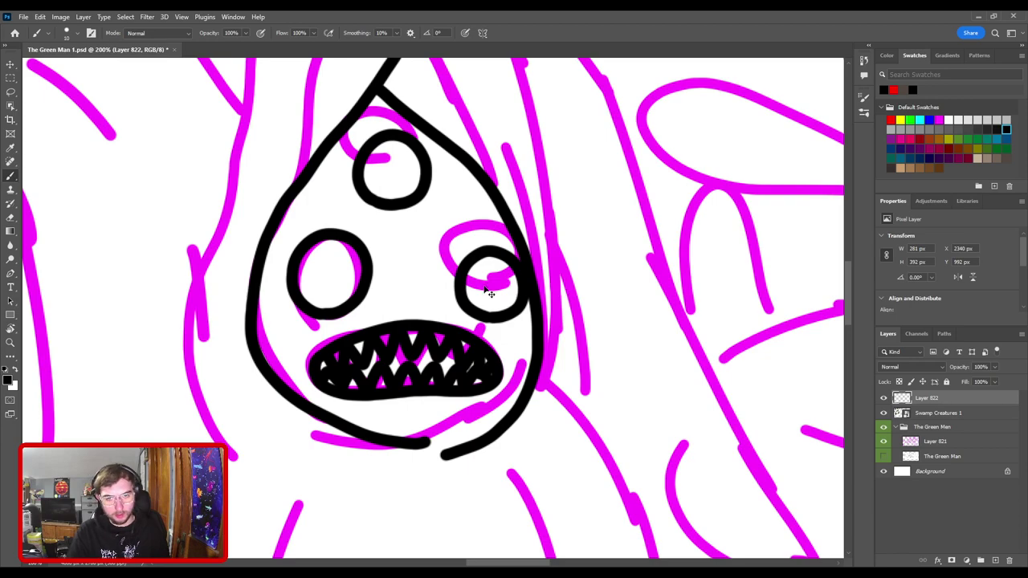
key(ctrl+z)
mouse_move(471, 305)
mouse_down()
mouse_move(496, 237)
mouse_move(488, 305)
mouse_up()
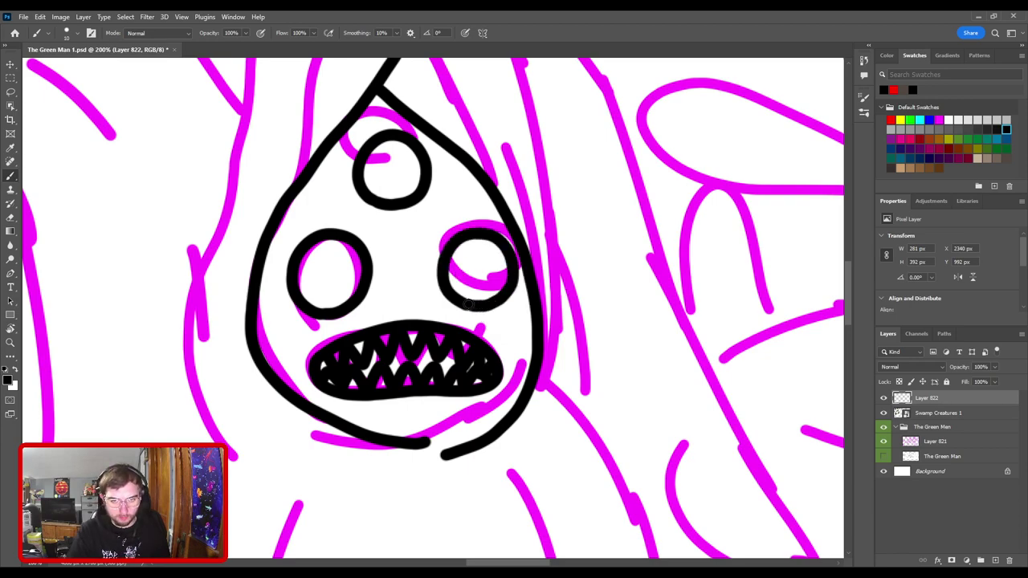
- Lasso the inked right eye, move it slightly left away from the face outline, and clear the selection
scroll(531, 257, down, 4)
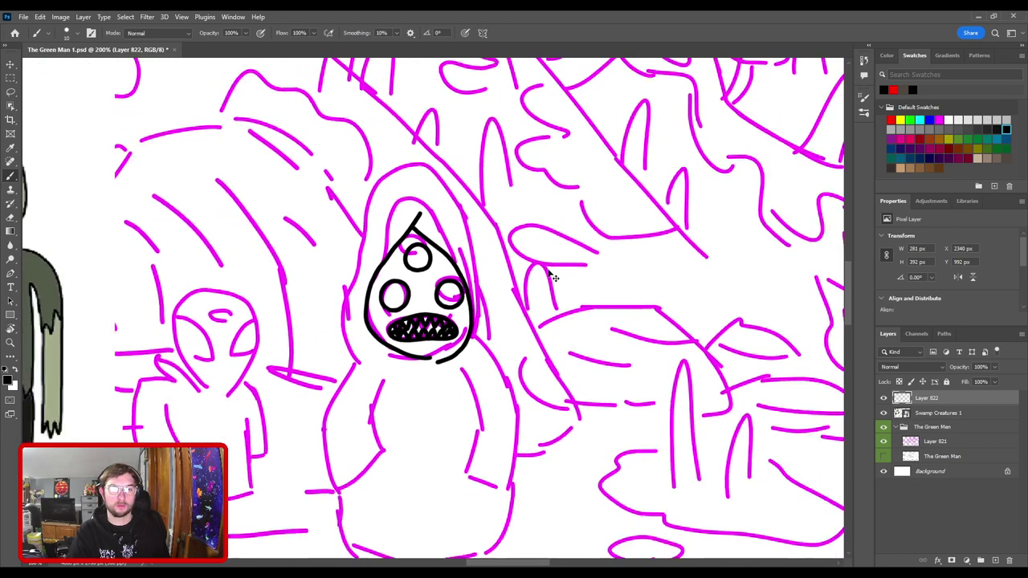
scroll(551, 276, up, 3)
scroll(537, 273, up, 2)
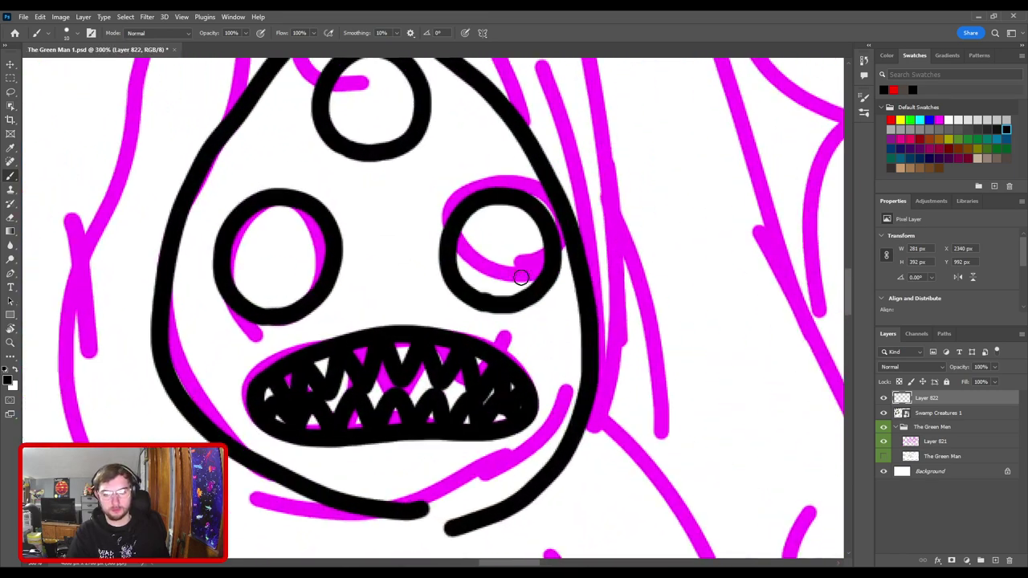
drag(512, 321, 500, 368)
key(l)
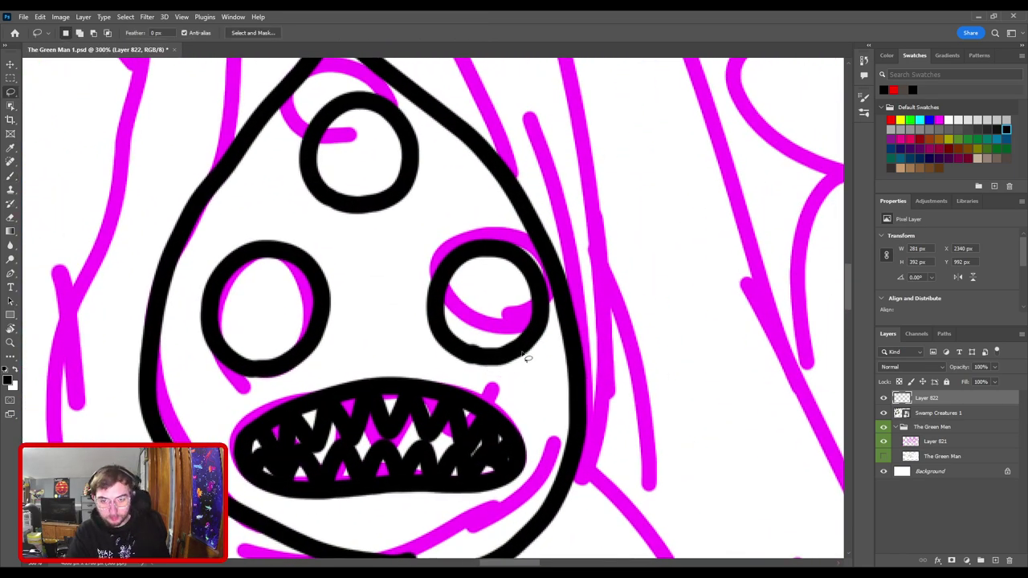
scroll(527, 359, up, 1)
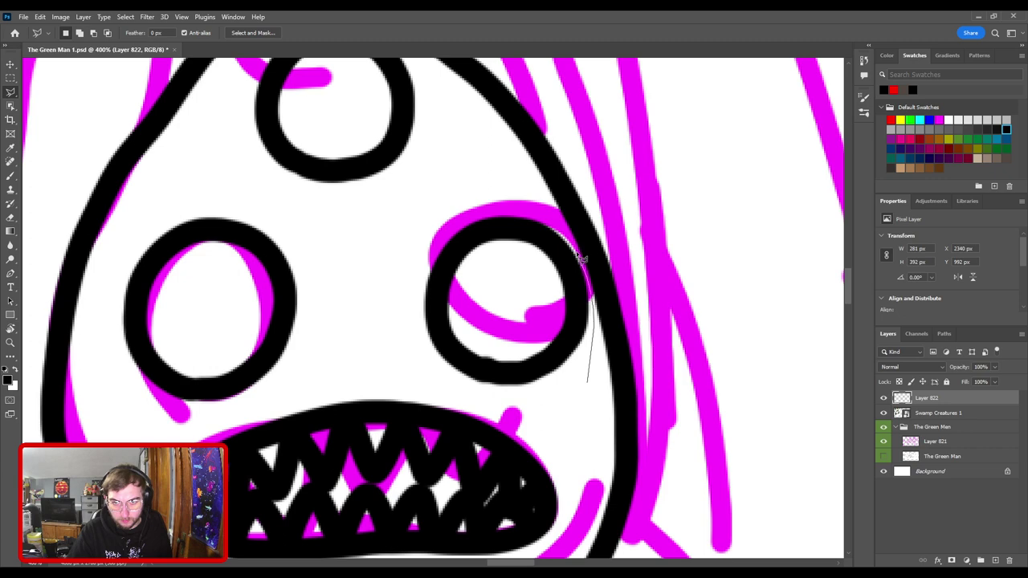
mouse_move(504, 178)
mouse_down()
mouse_move(368, 320)
mouse_move(429, 377)
mouse_move(523, 411)
mouse_move(580, 414)
mouse_move(599, 392)
mouse_up()
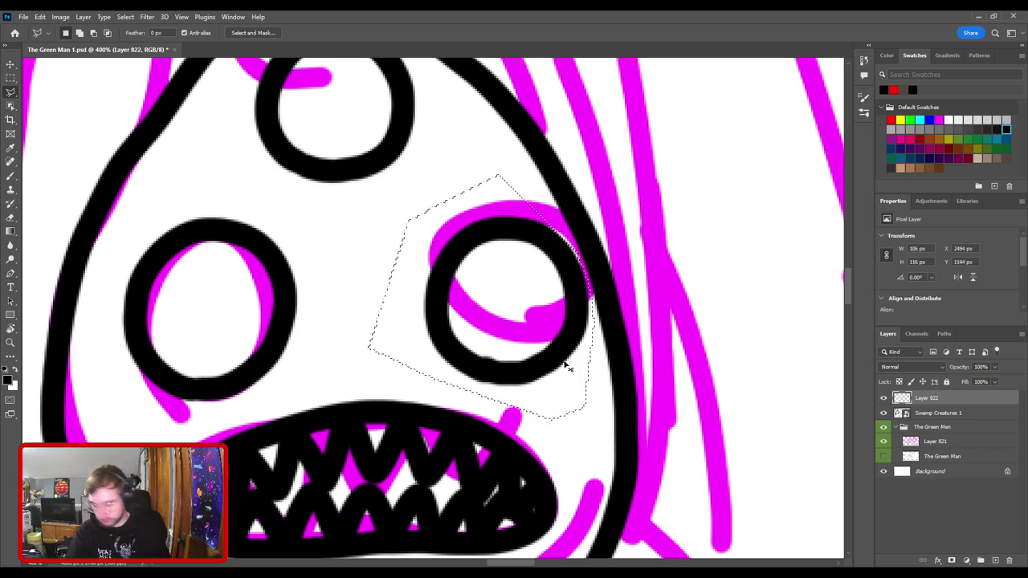
key(ctrl+t)
mouse_move(508, 271)
mouse_down()
mouse_move(477, 278)
mouse_move(486, 274)
mouse_up()
key(Return)
key(ctrl+d)
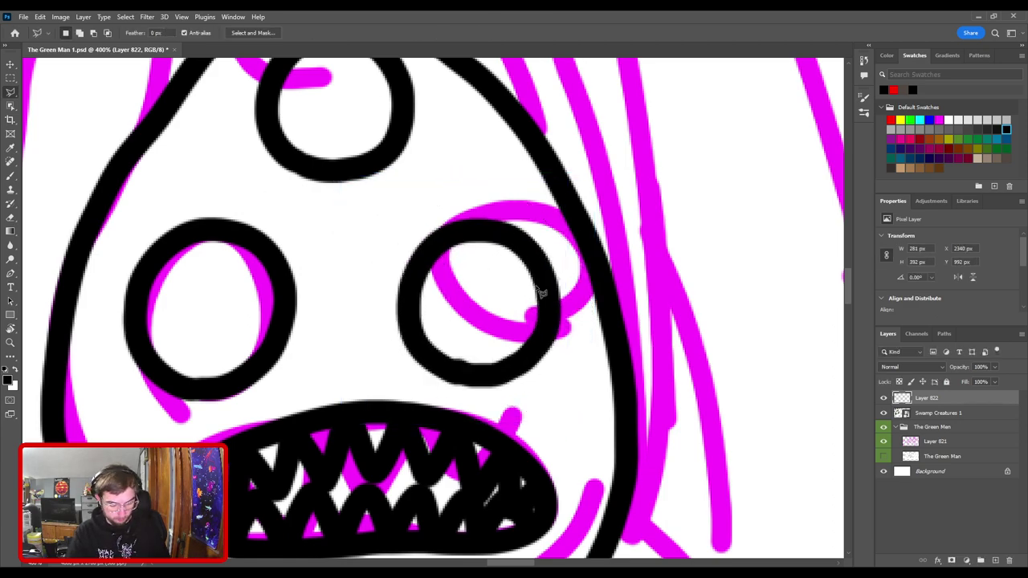
- Check the moved right eye against the whole face and up close, and switch to the Eraser for cleaning its edge
key(b)
key(ctrl+minus)
key(ctrl+minus)
key(ctrl+plus)
key(ctrl+plus)
key(ctrl+plus)
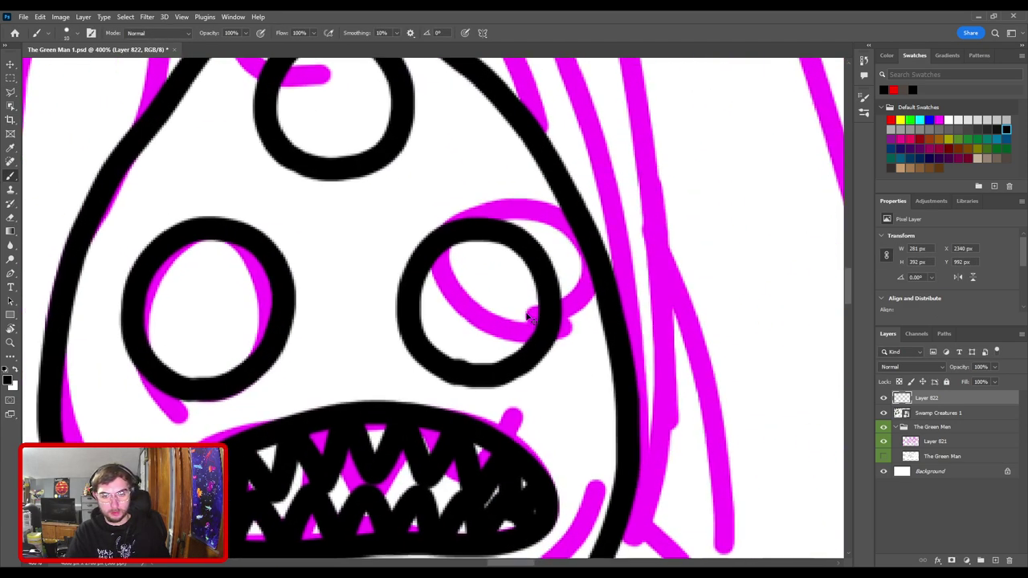
mouse_move(474, 346)
mouse_down()
mouse_move(465, 312)
mouse_move(474, 302)
mouse_up()
key(e)
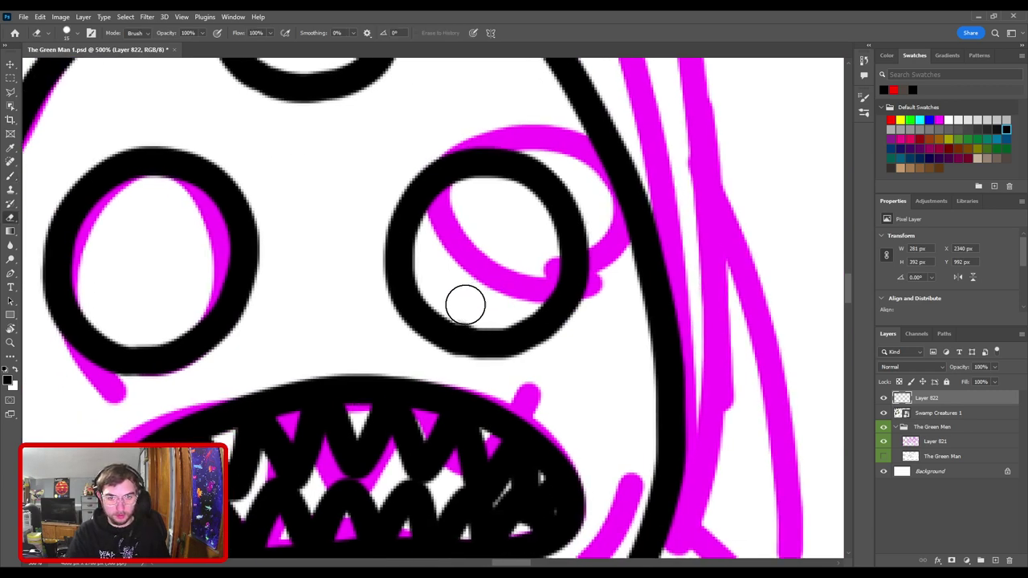
key(b)
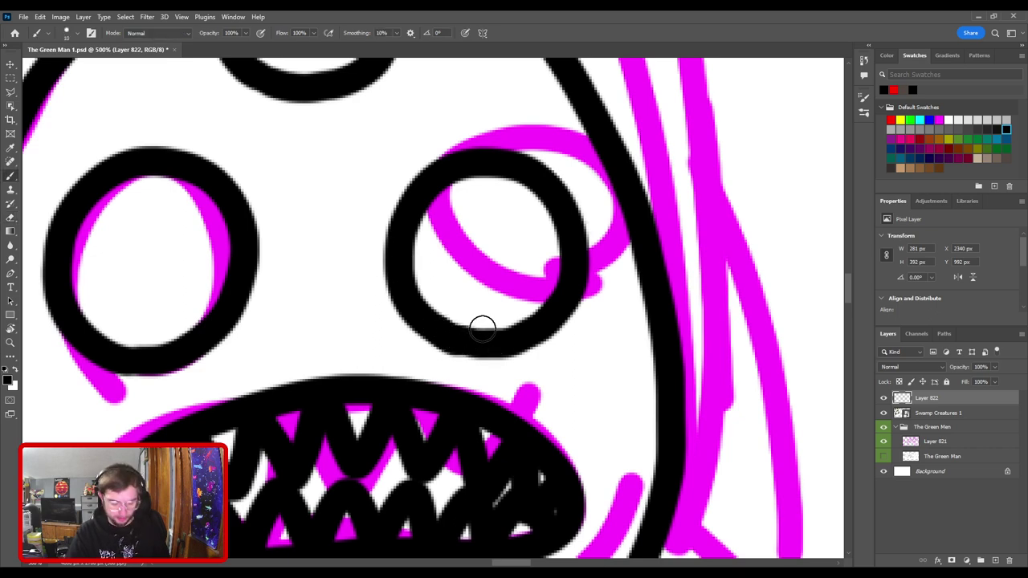
key(e)
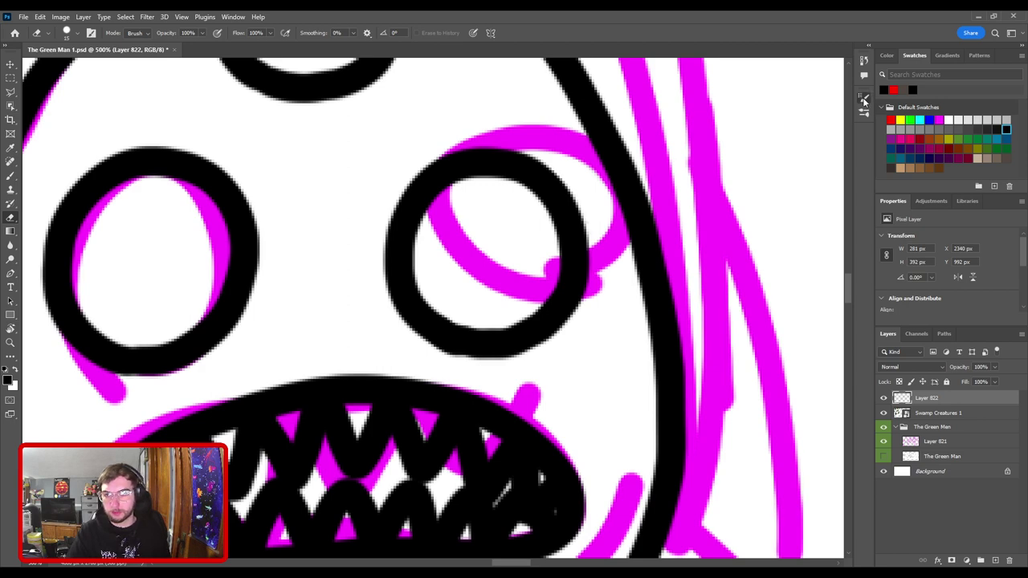
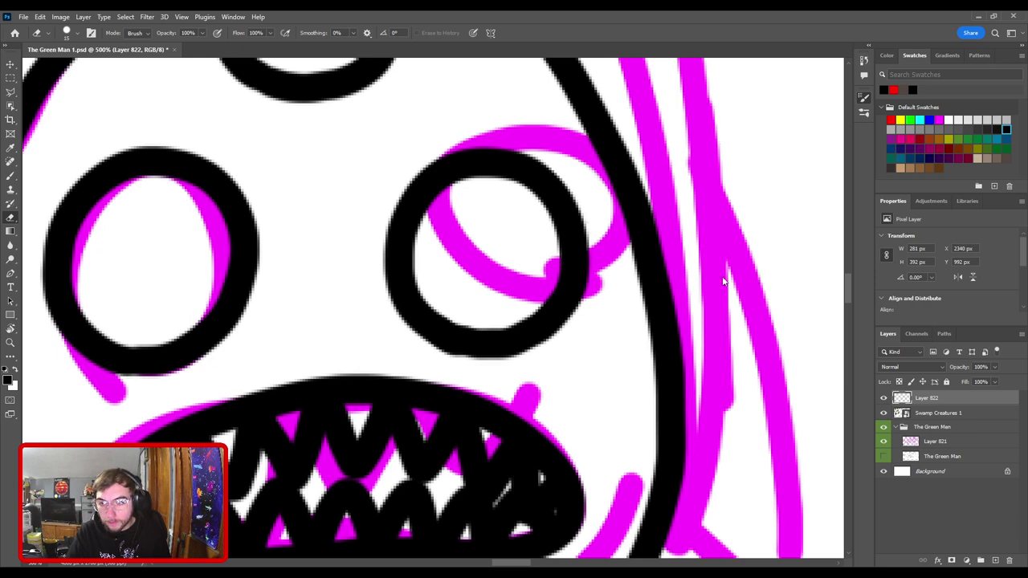
- Try to erase a bit of the right eye's outer edge at its lower right, and undo the erasing
scroll(783, 275, up, 2)
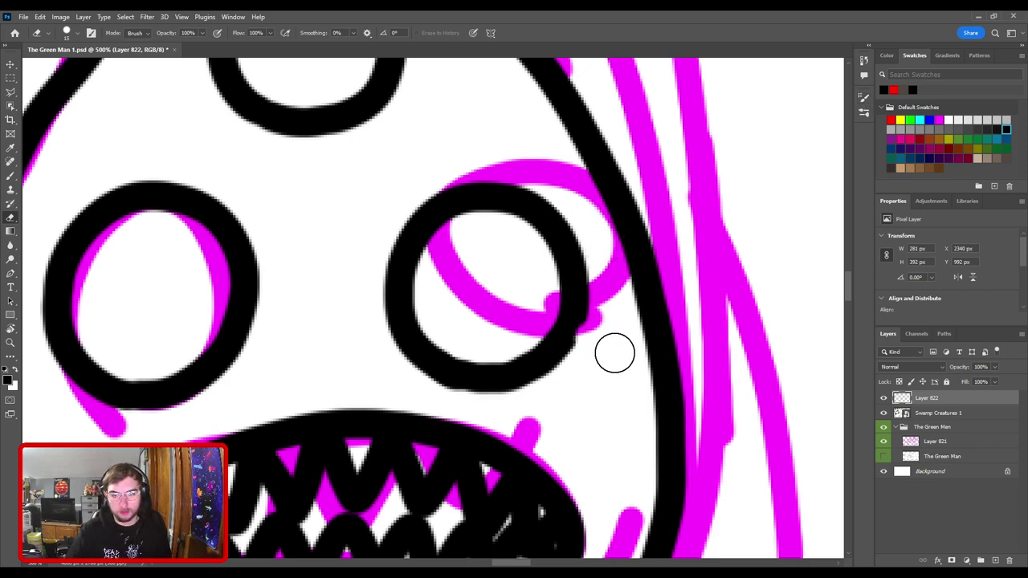
click(588, 314)
key(ctrl+z)
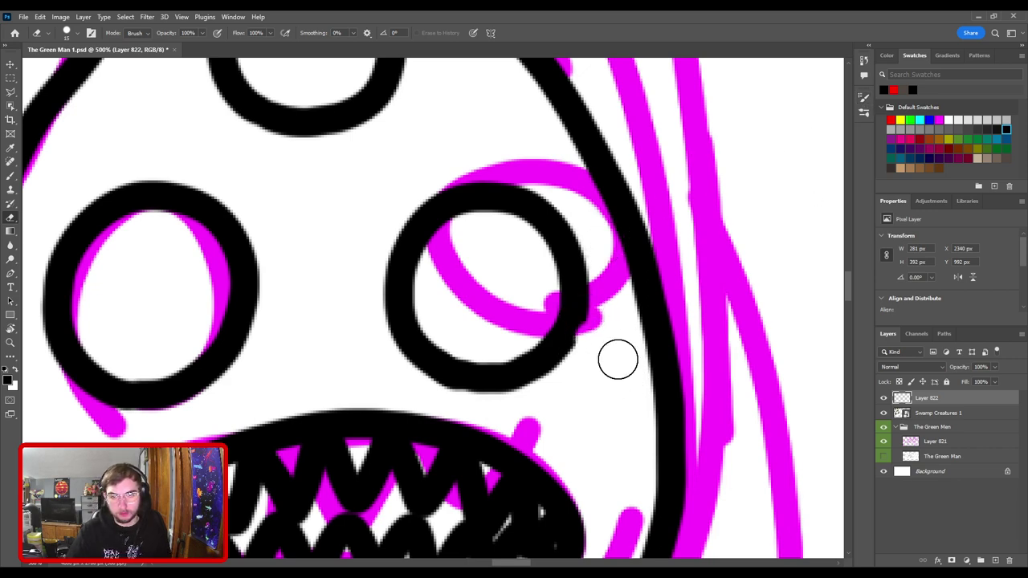
key(ctrl+z)
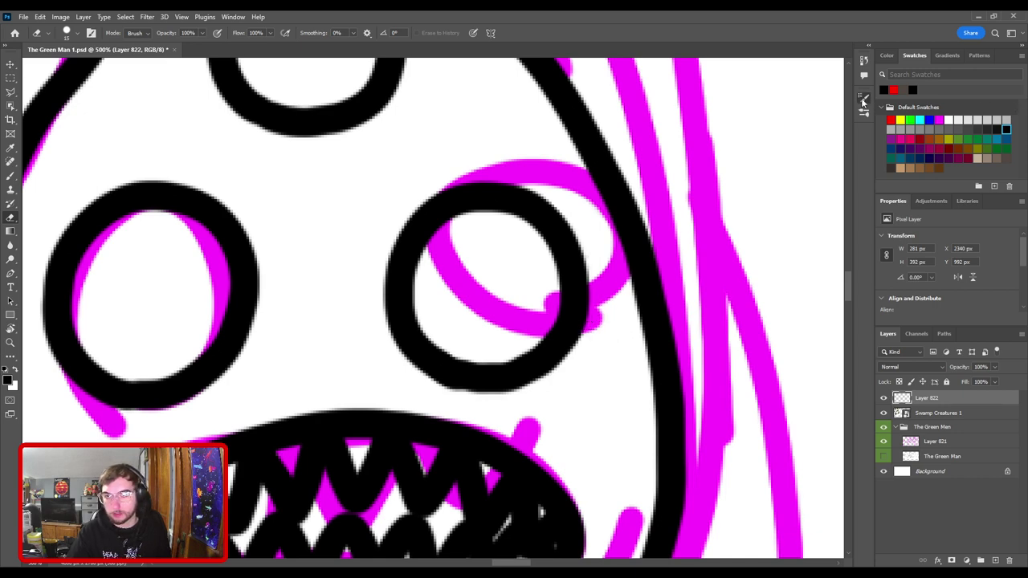
- Reshape the right eye's lower-left edge with a smaller eraser and touch up its black line with the brush
scroll(755, 228, up, 1)
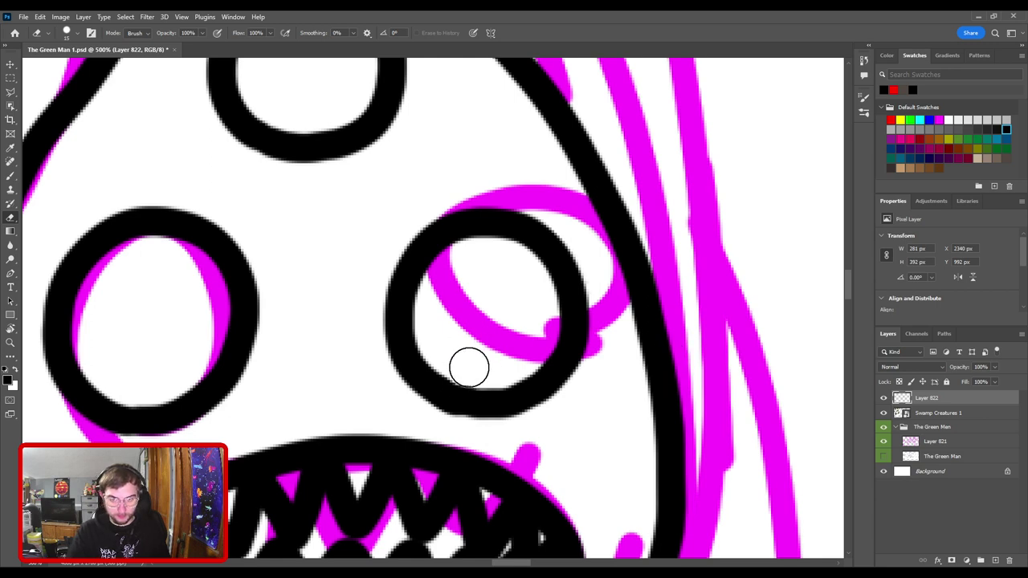
mouse_move(469, 368)
mouse_down()
mouse_move(500, 368)
mouse_move(473, 330)
mouse_up()
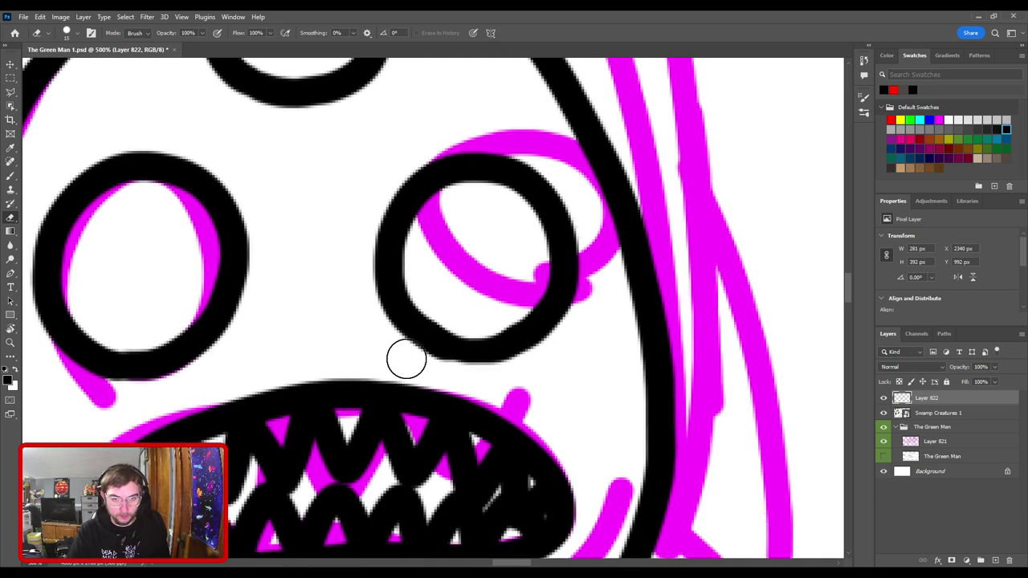
key(bracketleft)
key(bracketleft)
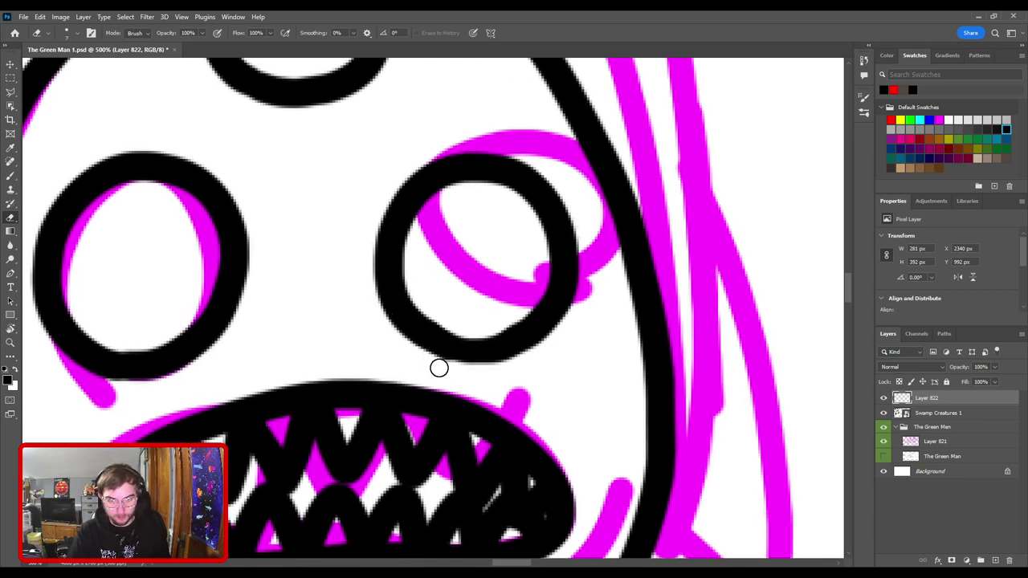
key(b)
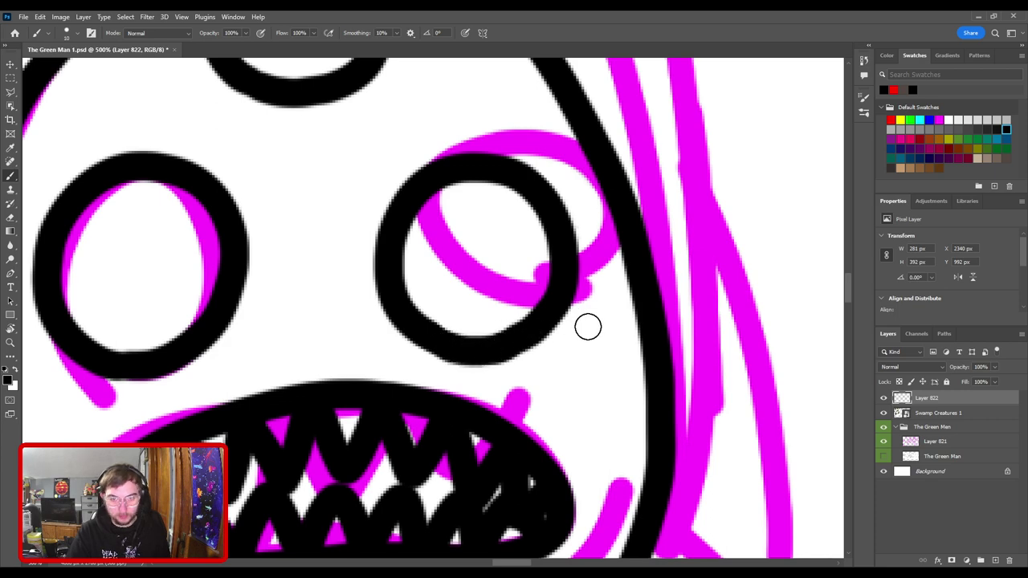
- Compare the inked face with the whole figure and the coloured reference creatures beside the sketch
key(ctrl+minus)
key(ctrl+minus)
key(ctrl+minus)
key(ctrl+minus)
key(ctrl+minus)
key(ctrl+minus)
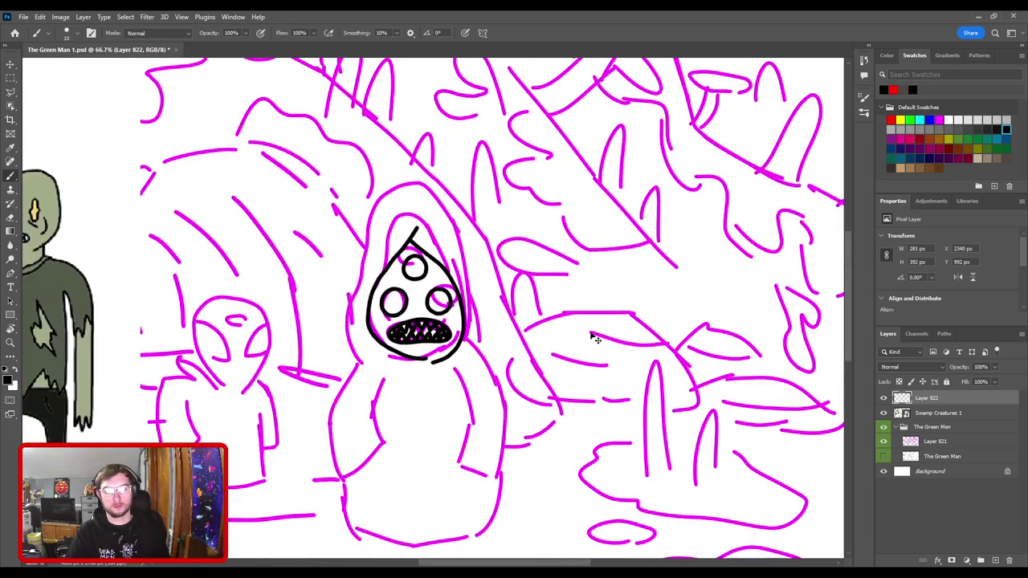
drag(322, 289, 756, 256)
drag(580, 307, 170, 328)
- Paint a short black curved line just beneath the top eye
key(ctrl+plus)
key(ctrl+plus)
key(ctrl+plus)
drag(448, 183, 433, 343)
mouse_move(404, 285)
mouse_down()
mouse_move(461, 292)
mouse_move(407, 285)
mouse_move(450, 299)
mouse_move(514, 288)
mouse_up()
key(ctrl+z)
drag(383, 355, 482, 225)
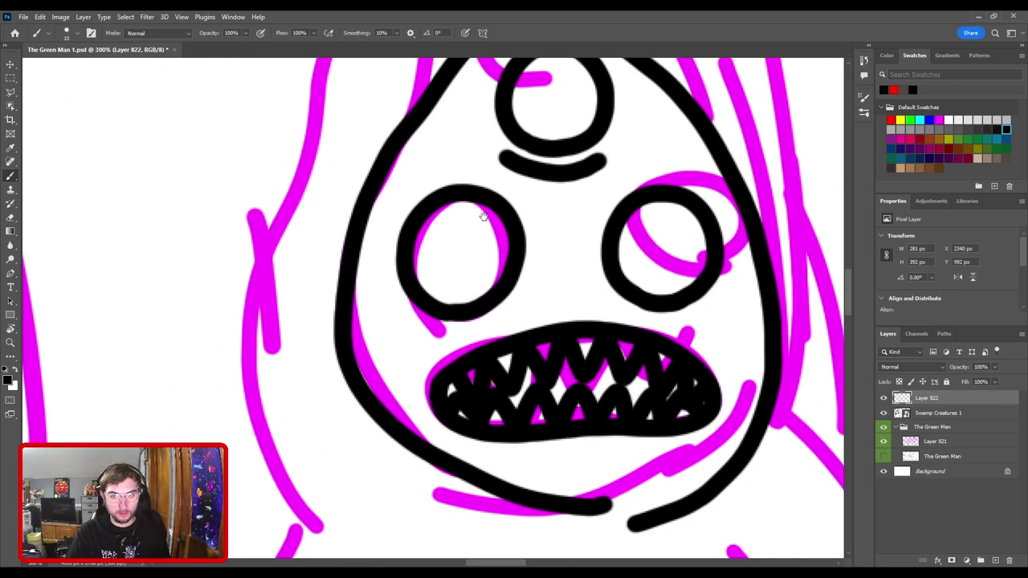
- Paint a short black curved line beneath the left eye, just above the mouth, redoing it until its curve fits
mouse_move(400, 319)
mouse_down()
mouse_move(464, 337)
mouse_move(492, 330)
mouse_up()
key(ctrl+z)
key(ctrl+z)
drag(392, 319, 465, 332)
key(ctrl+z)
drag(402, 320, 457, 335)
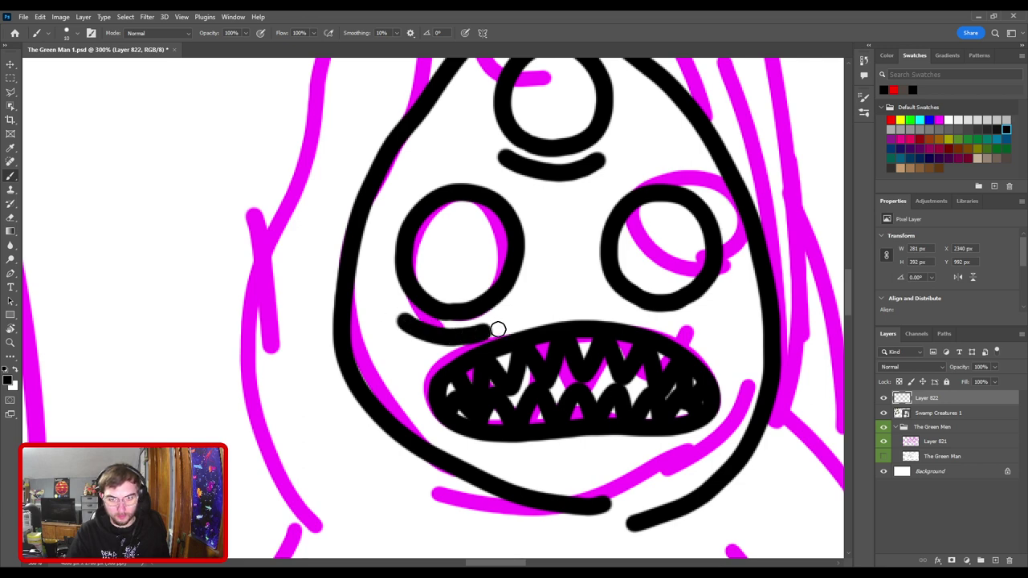
- Try several curved lines beneath the right eye, check the face from farther out, and undo the last one
mouse_move(595, 304)
mouse_down()
mouse_move(364, 321)
mouse_move(417, 342)
mouse_move(477, 344)
mouse_up()
key(ctrl+z)
mouse_move(413, 344)
mouse_down()
mouse_move(471, 343)
mouse_move(484, 338)
mouse_move(427, 346)
mouse_move(485, 330)
mouse_up()
key(ctrl+z)
key(ctrl+z)
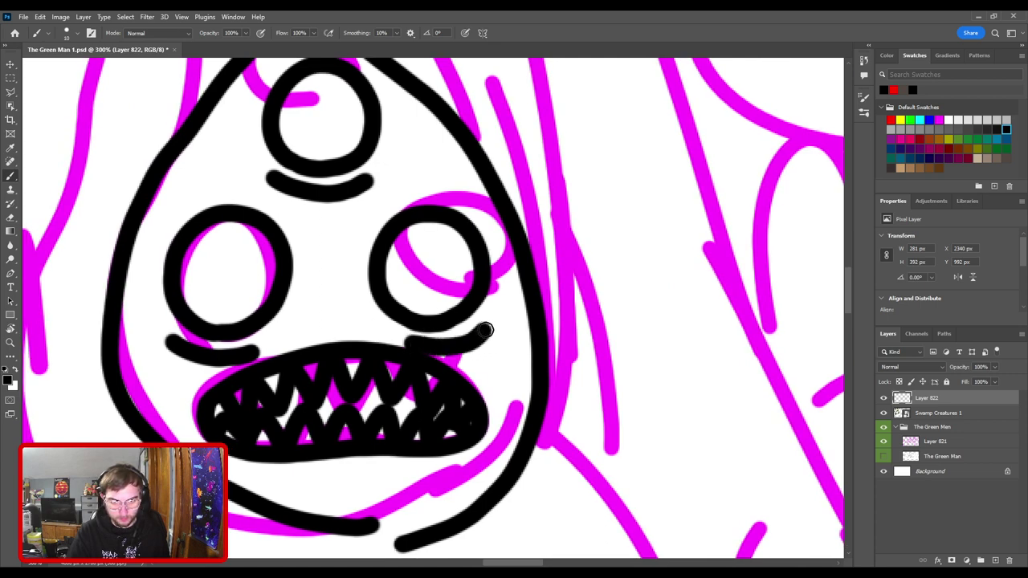
key(ctrl+z)
mouse_move(398, 342)
mouse_down()
mouse_move(456, 346)
mouse_move(496, 329)
mouse_up()
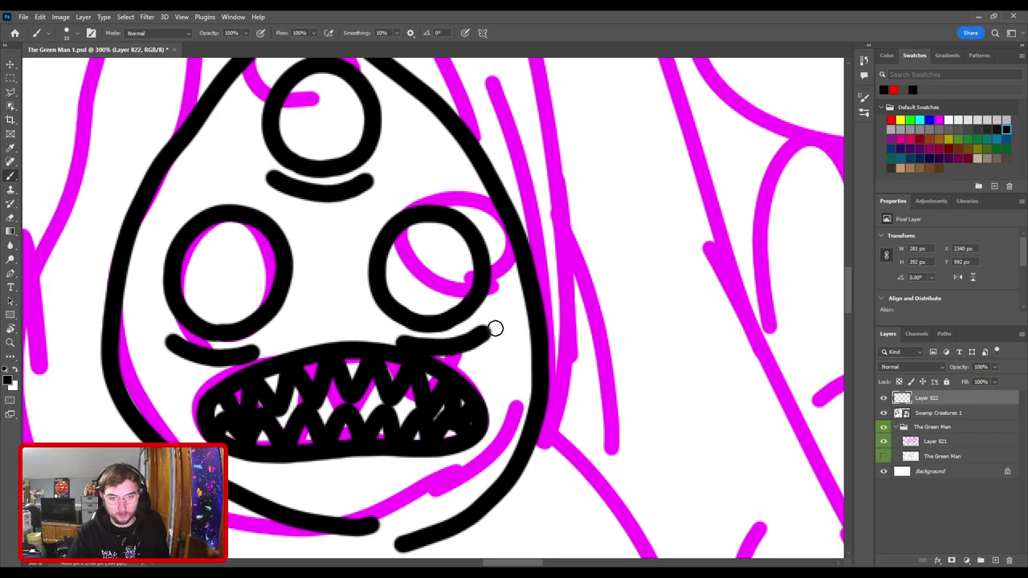
scroll(522, 330, down, 4)
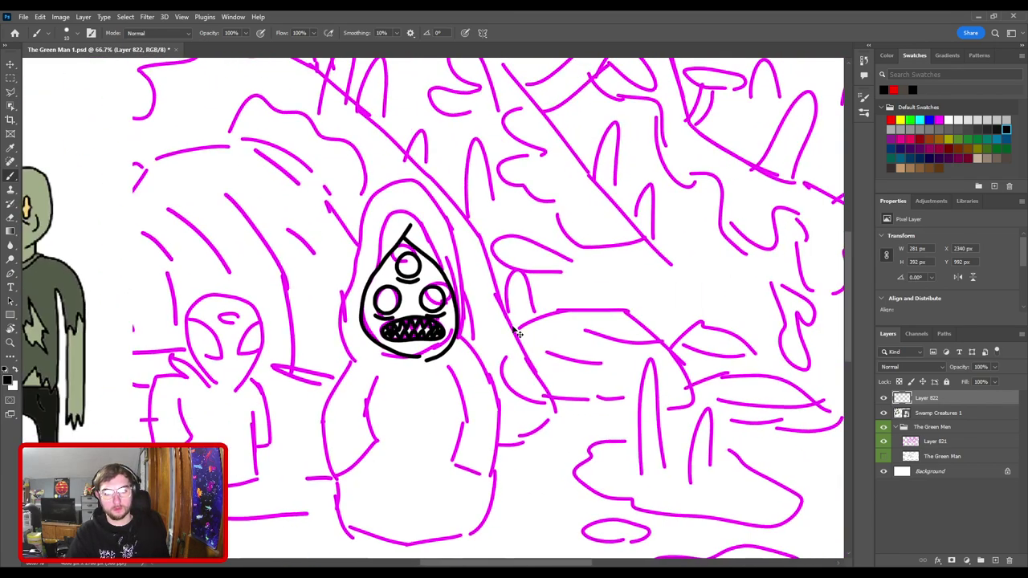
scroll(446, 301, up, 3)
scroll(446, 301, up, 2)
key(ctrl+z)
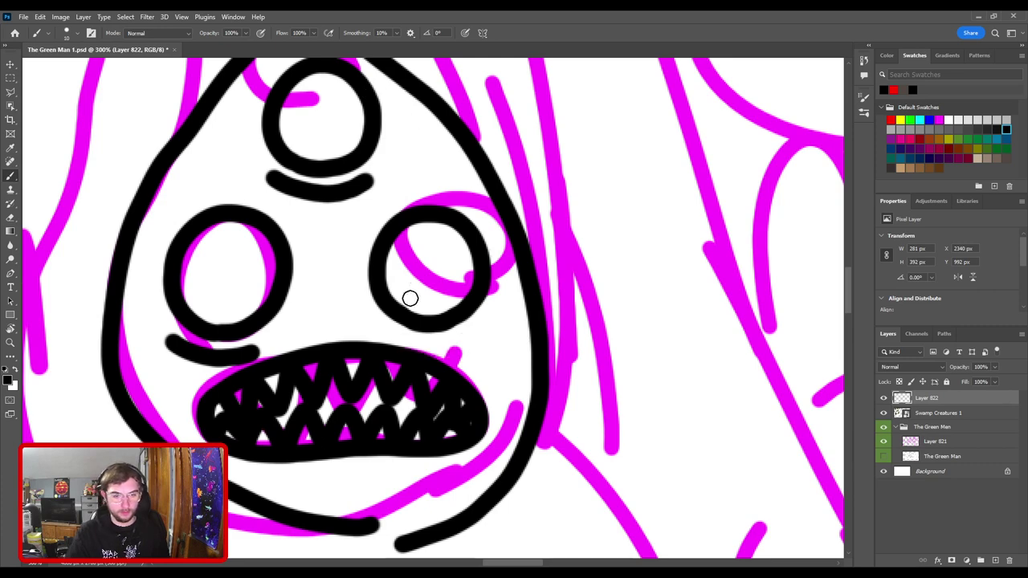
- Paint a black curved line beneath the right eye, starting at the mouth's upper edge, and check it on the whole face
mouse_move(366, 343)
mouse_down()
mouse_move(534, 305)
mouse_move(596, 313)
mouse_move(660, 293)
mouse_up()
key(ctrl+z)
mouse_move(560, 309)
mouse_down()
mouse_move(618, 317)
mouse_move(656, 306)
mouse_up()
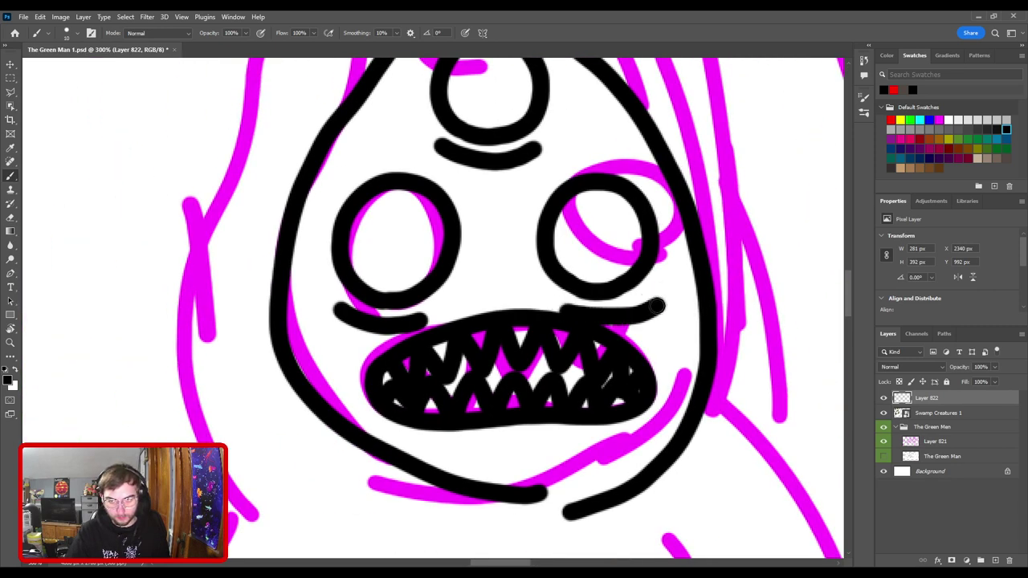
key(ctrl+z)
drag(556, 307, 673, 313)
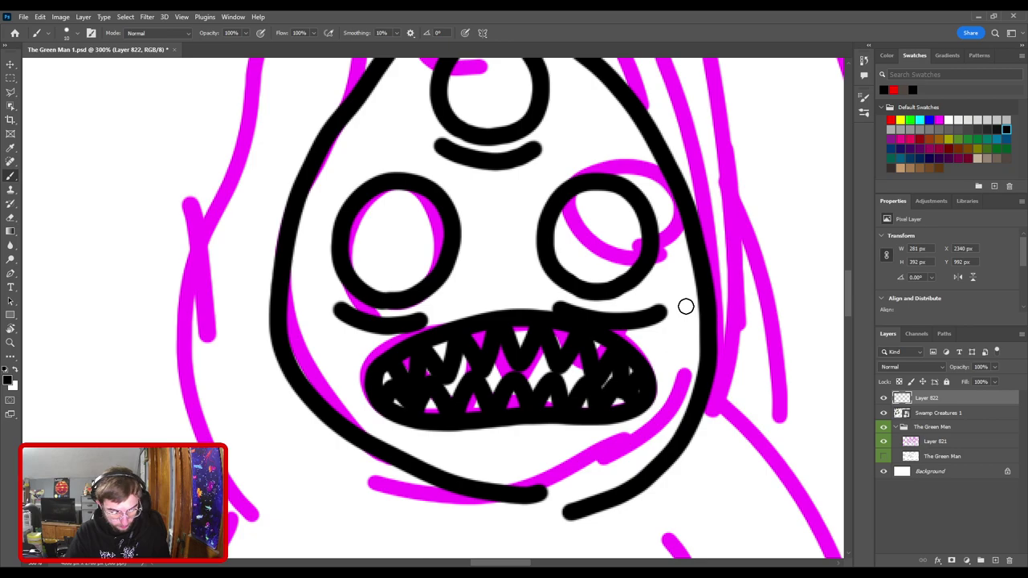
key(ctrl+minus)
key(ctrl+minus)
key(ctrl+minus)
key(ctrl+minus)
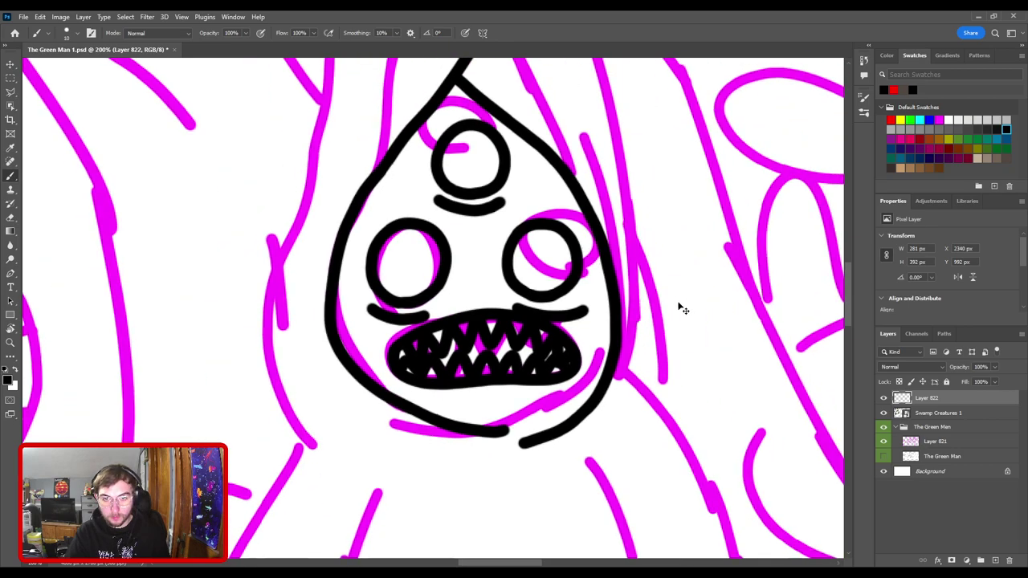
- Erase the two loose ends of the face outline around the chin with a larger eraser
key(ctrl+plus)
key(ctrl+plus)
key(ctrl+plus)
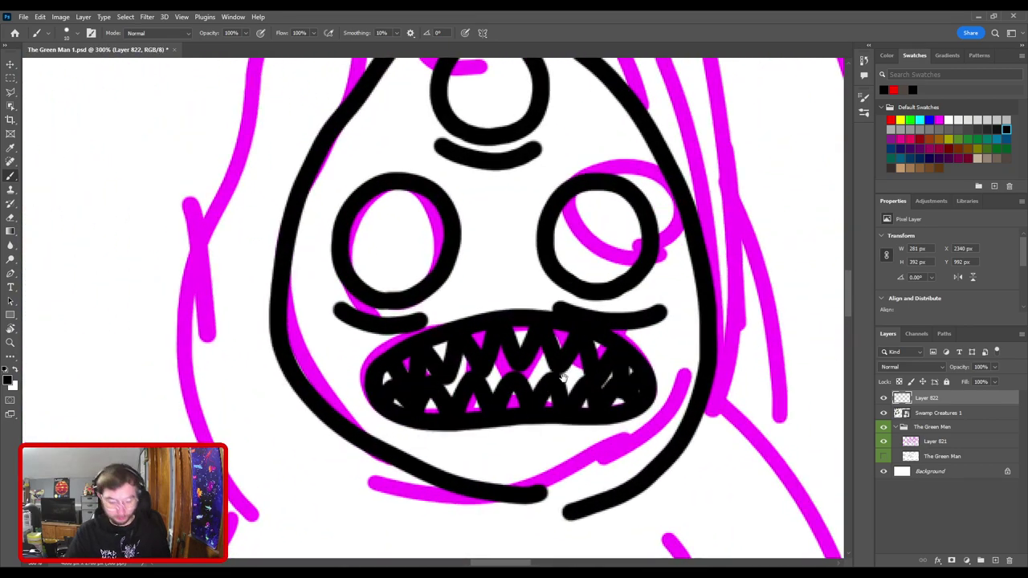
scroll(560, 267, down, 2)
key(e)
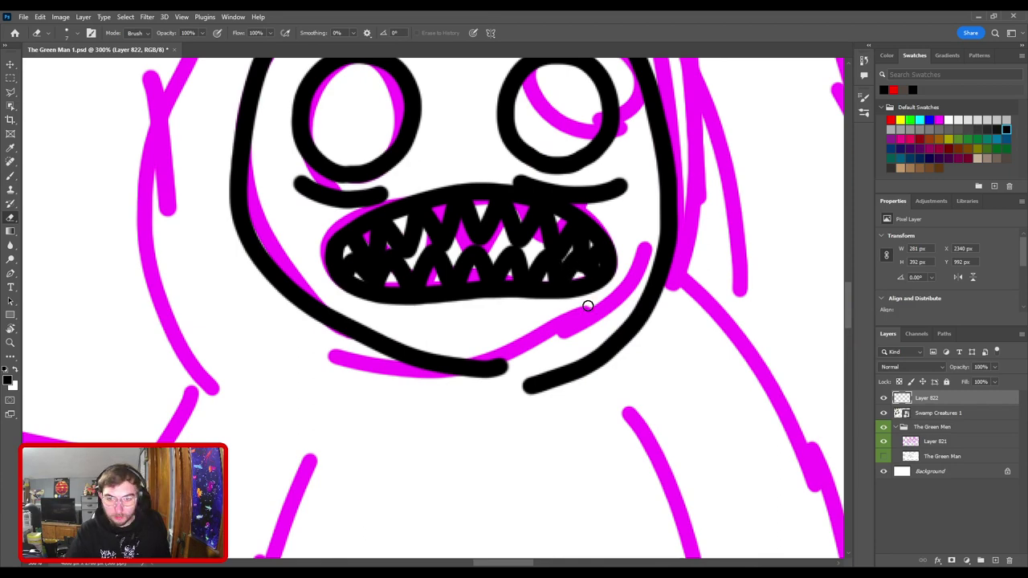
mouse_move(551, 392)
mouse_down()
mouse_move(615, 367)
mouse_move(646, 299)
mouse_up()
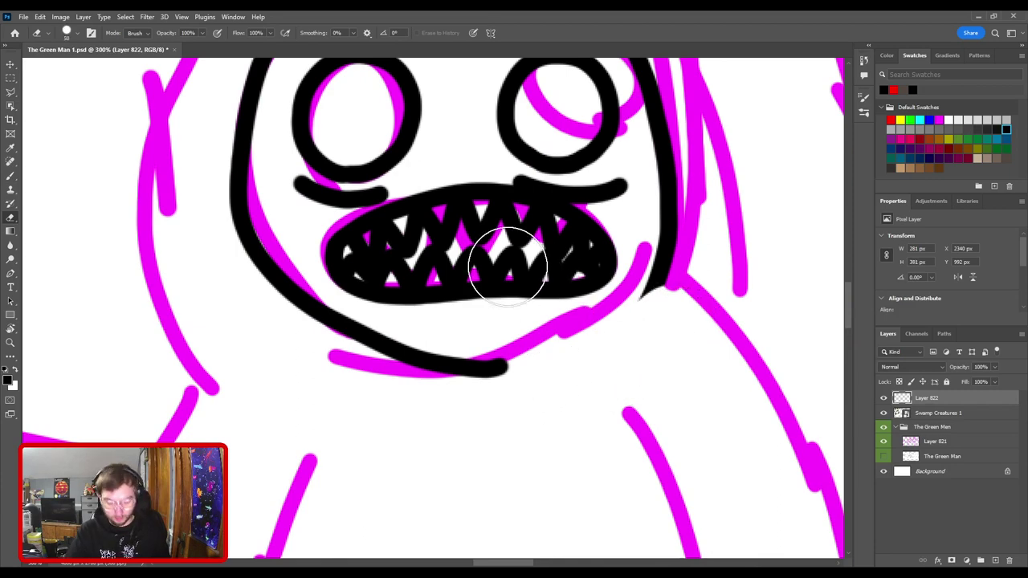
mouse_move(520, 348)
mouse_down()
mouse_move(407, 374)
mouse_move(390, 410)
mouse_move(369, 393)
mouse_up()
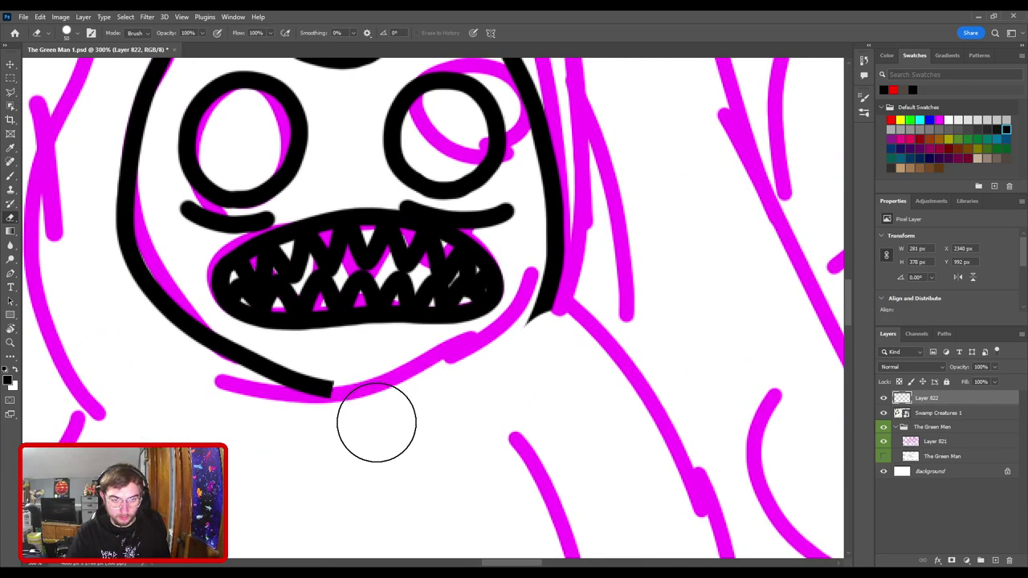
- Rotate the canvas to -75° and paint a rounded black chin joining the two cut ends of the face outline
key(b)
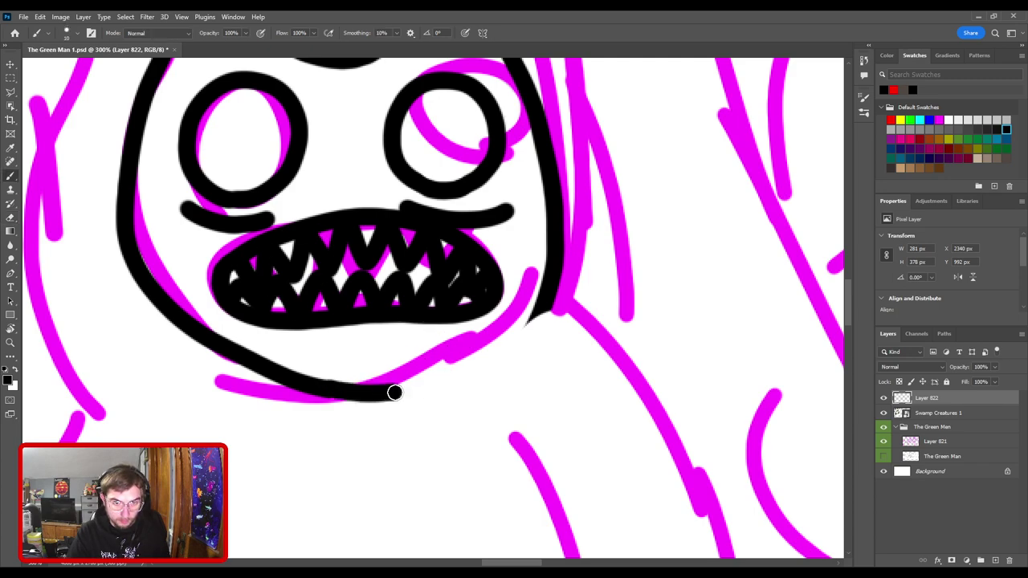
key(r)
drag(551, 252, 399, 176)
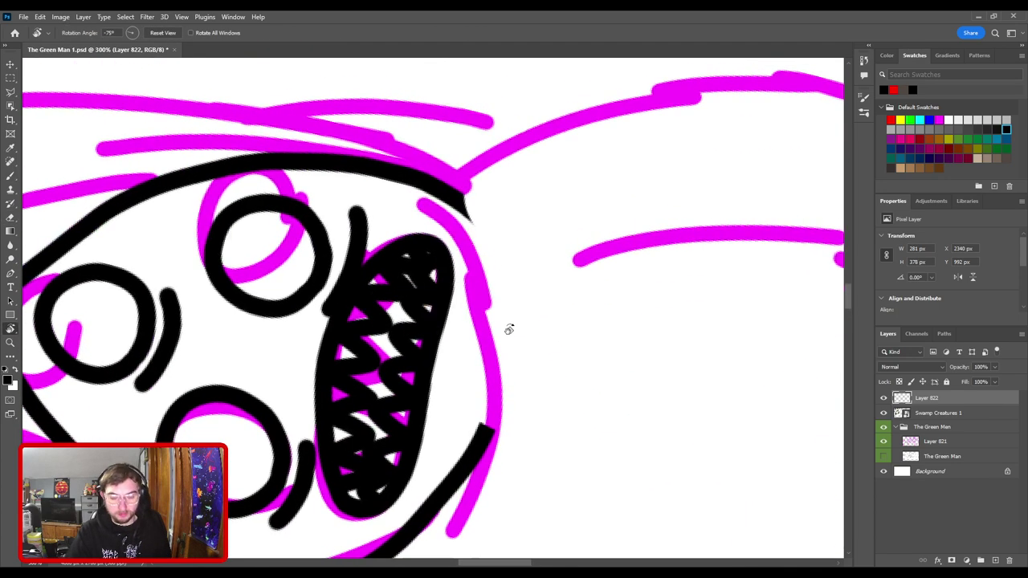
key(b)
drag(485, 432, 495, 295)
mouse_move(458, 199)
mouse_down()
mouse_move(484, 230)
mouse_move(497, 314)
mouse_up()
- Trim the new chin curve with a much smaller eraser and paint over it again in black
key(e)
key(bracketleft)
key(bracketleft)
key(bracketleft)
key(bracketleft)
key(bracketleft)
key(bracketleft)
key(bracketleft)
key(bracketleft)
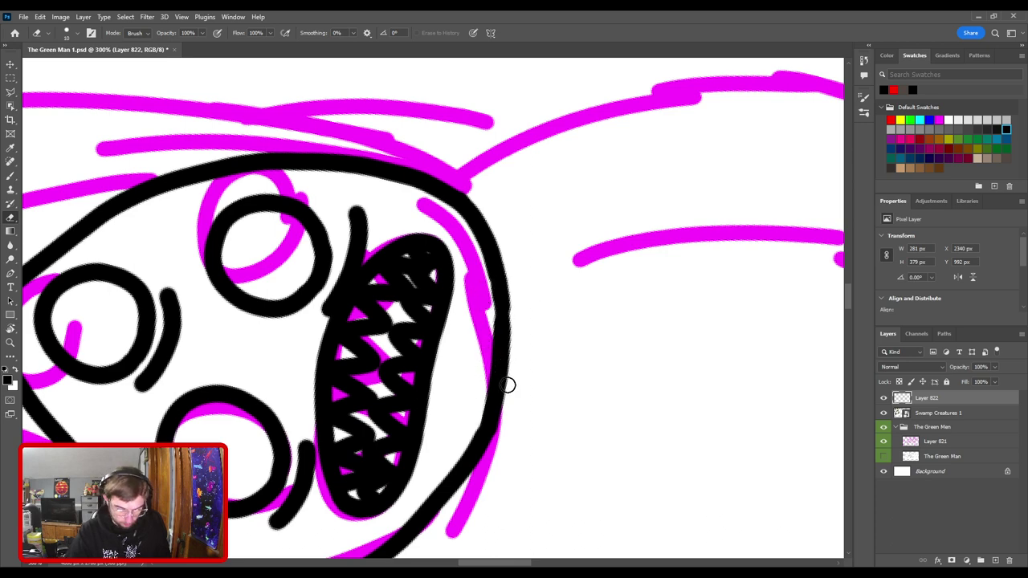
key(b)
drag(481, 440, 504, 315)
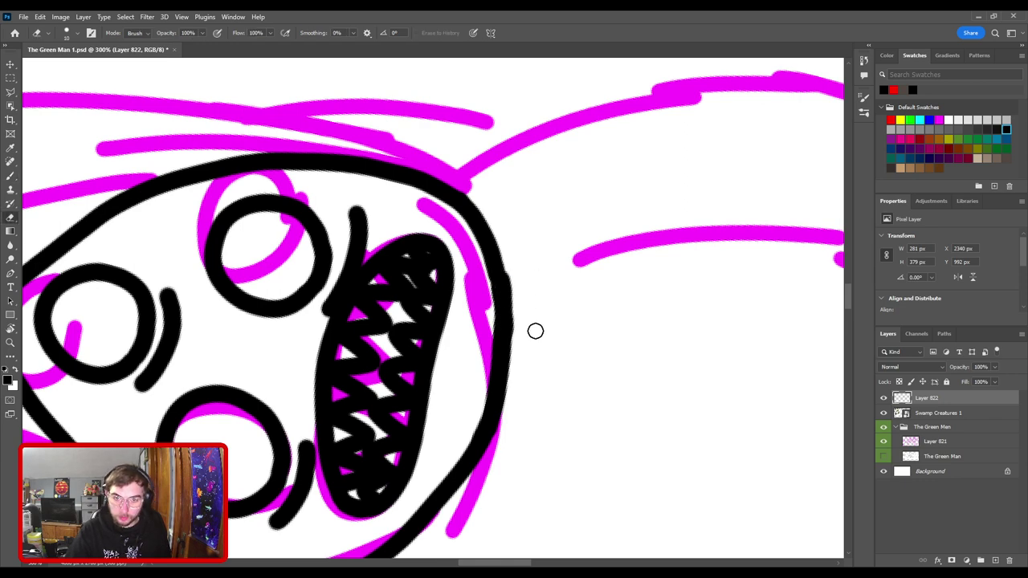
- Erase the bump on the chin's outer edge and even out the black line with the brush
key(e)
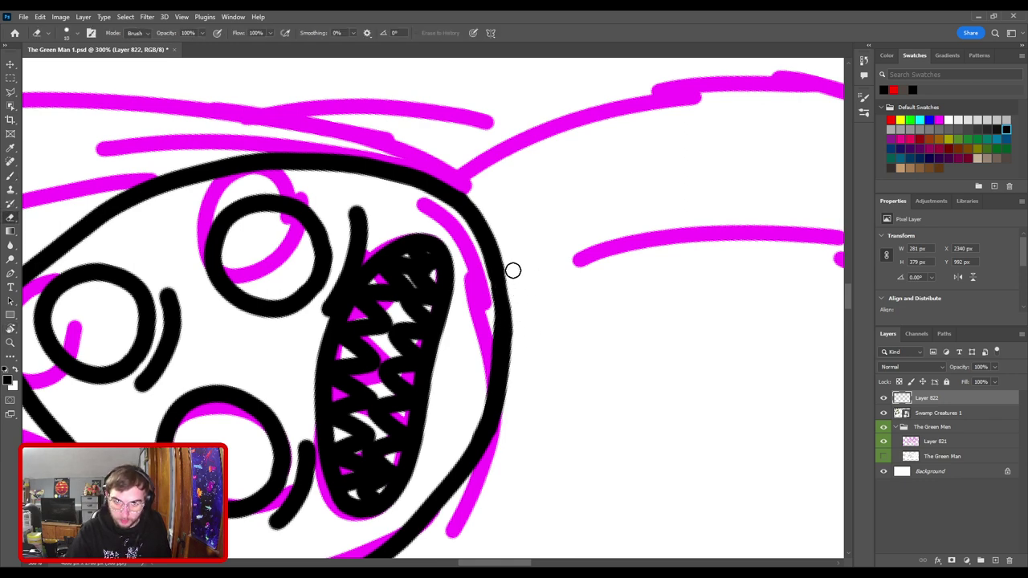
key(b)
drag(502, 335, 496, 272)
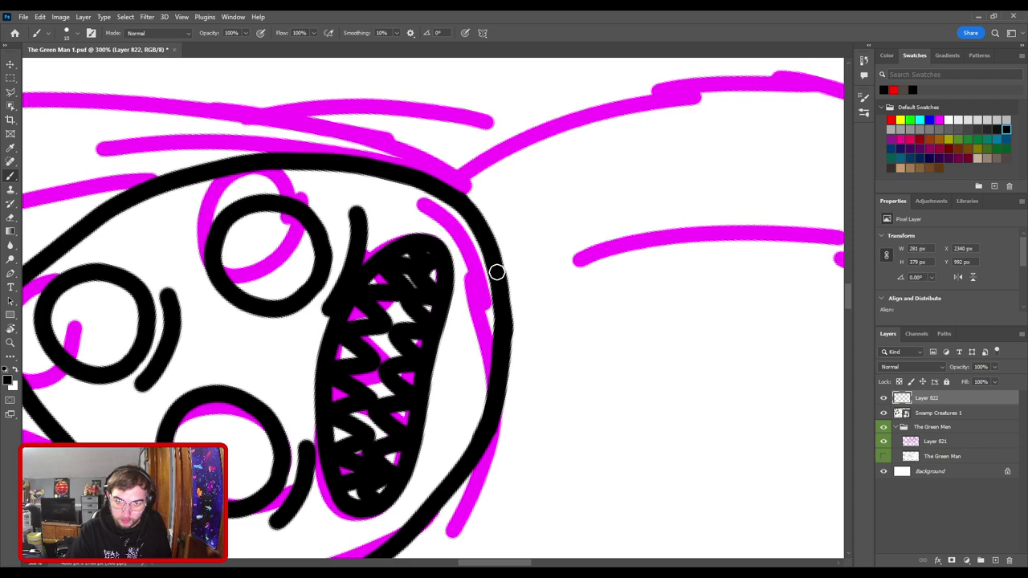
key(e)
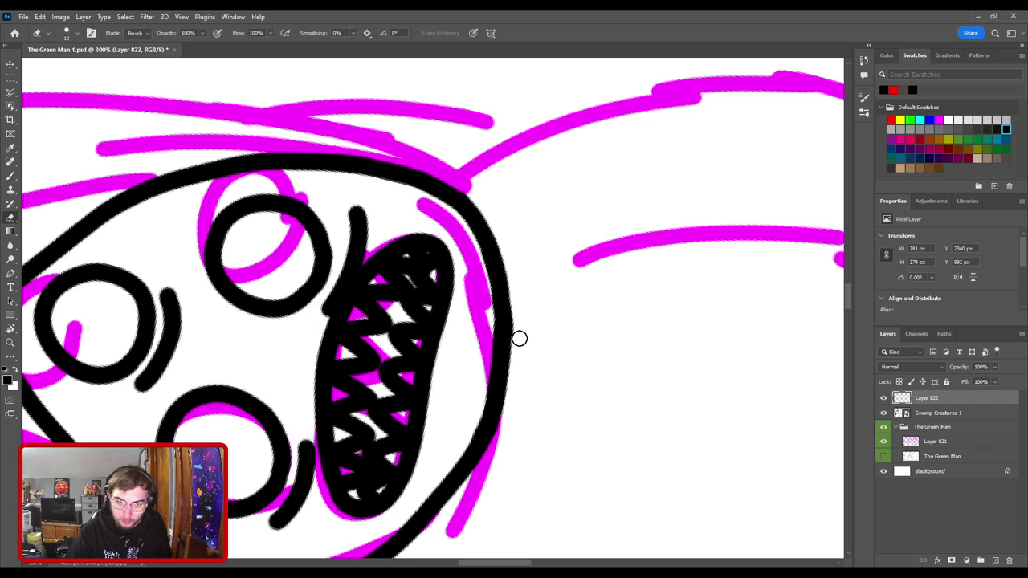
key(b)
key(ctrl+plus)
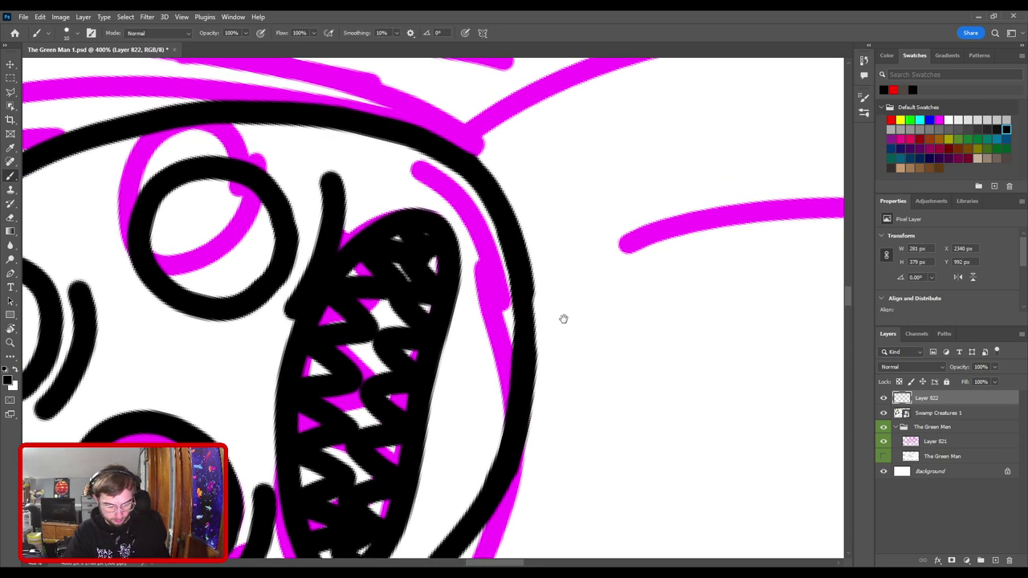
drag(565, 319, 413, 305)
drag(392, 367, 384, 269)
key(ctrl+minus)
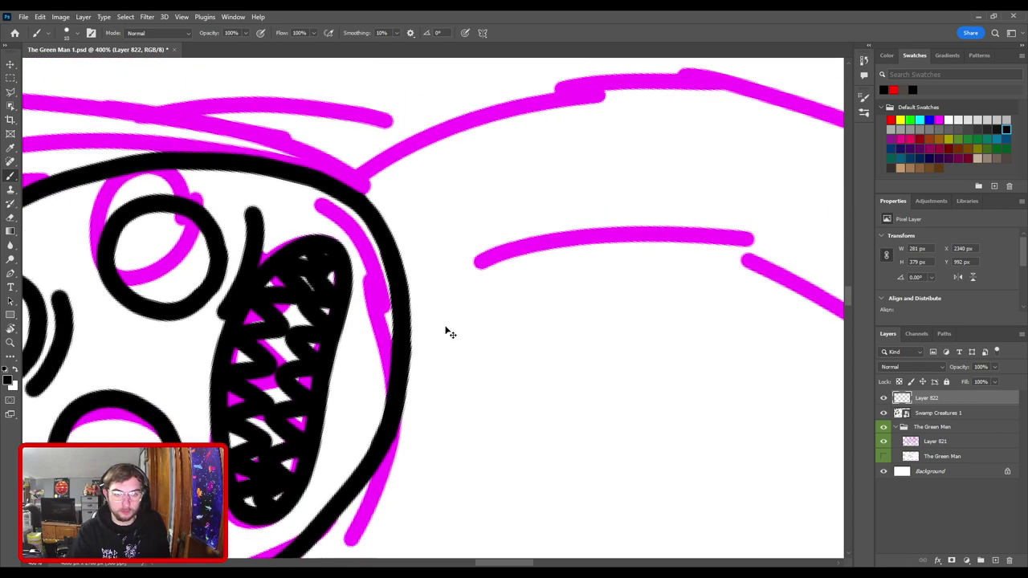
- Straighten the canvas to 0° and check the inked face against the full illustration and the coloured reference creatures
key(ctrl+0)
key(r)
mouse_move(458, 226)
mouse_down()
mouse_move(516, 331)
mouse_move(512, 304)
mouse_up()
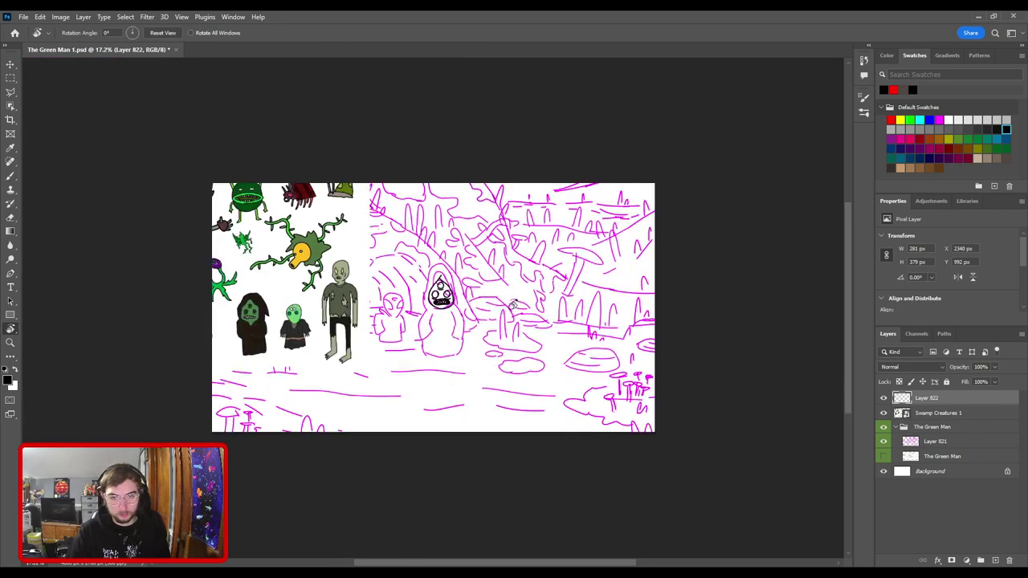
key(b)
scroll(518, 273, up, 4)
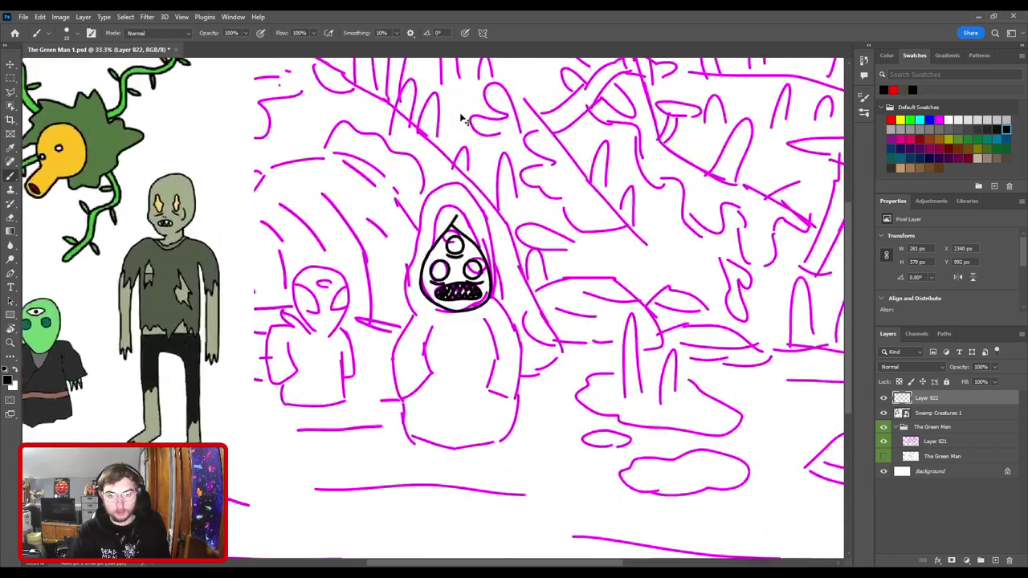
drag(504, 269, 400, 399)
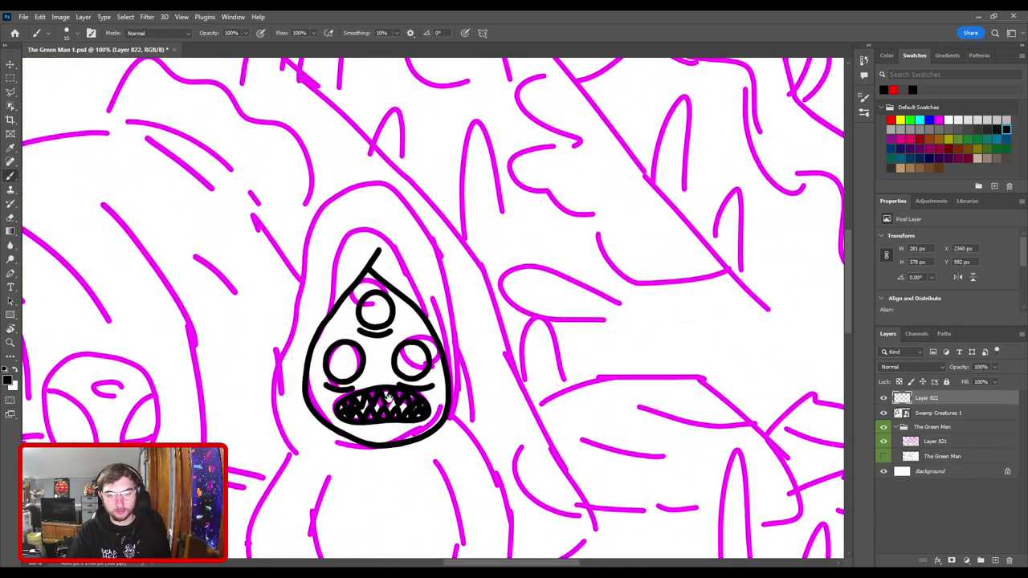
key(ctrl+minus)
scroll(399, 400, down, 2)
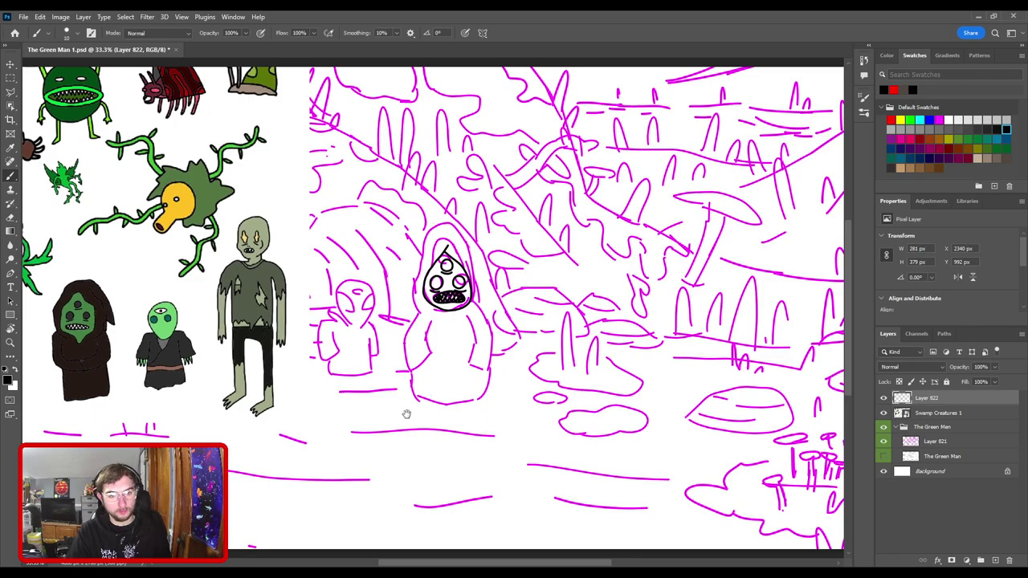
scroll(384, 398, up, 4)
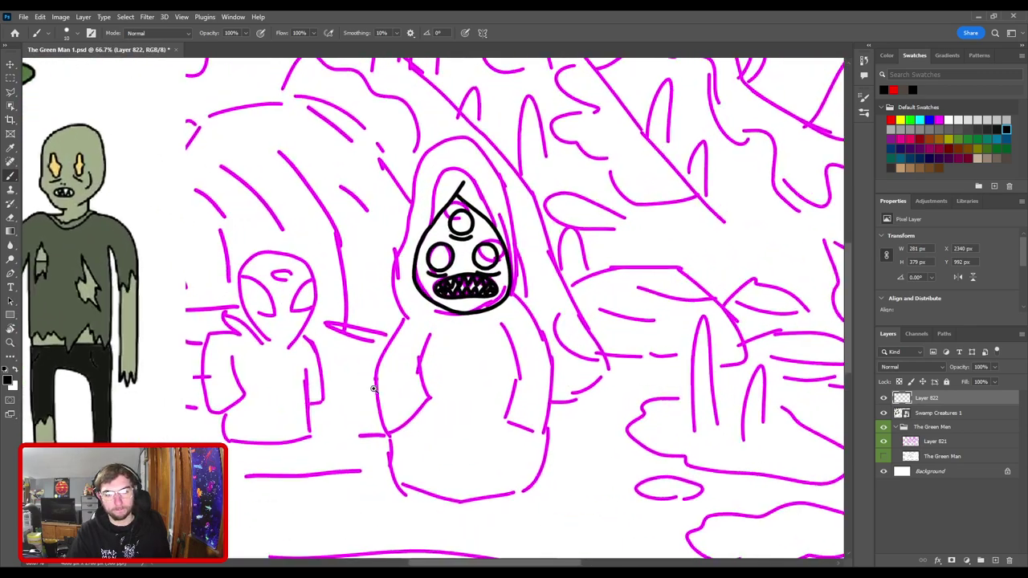
scroll(406, 340, down, 4)
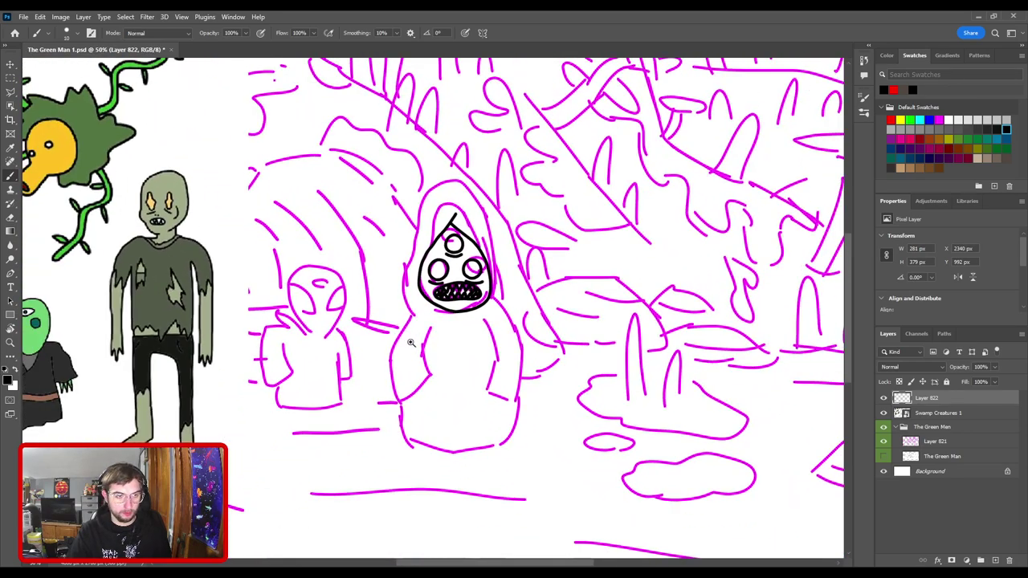
scroll(406, 344, up, 5)
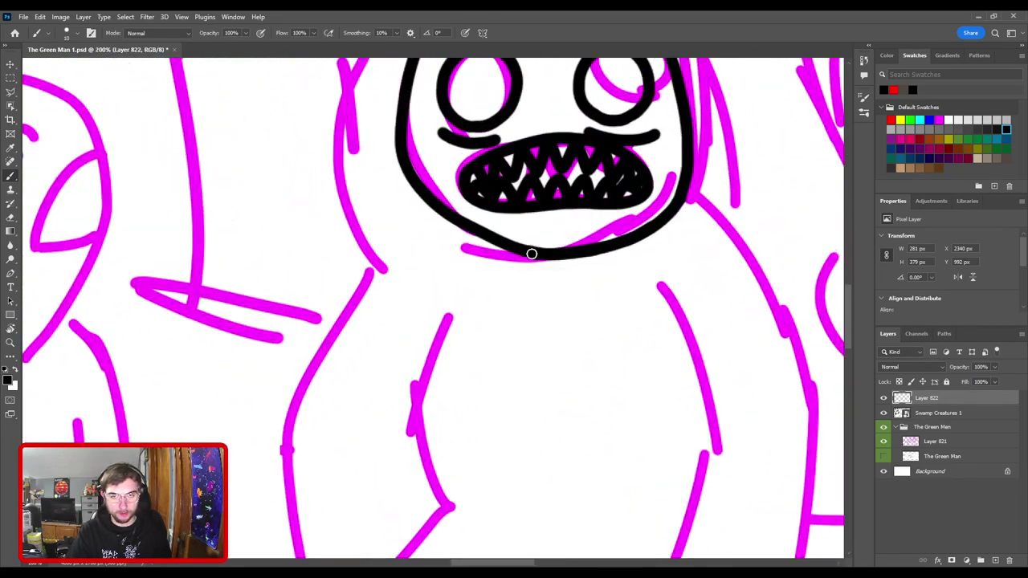
- Extend the left side of the face outline past the chin with a short black stroke slanting down to the right
drag(532, 253, 581, 273)
key(ctrl+z)
drag(544, 161, 498, 342)
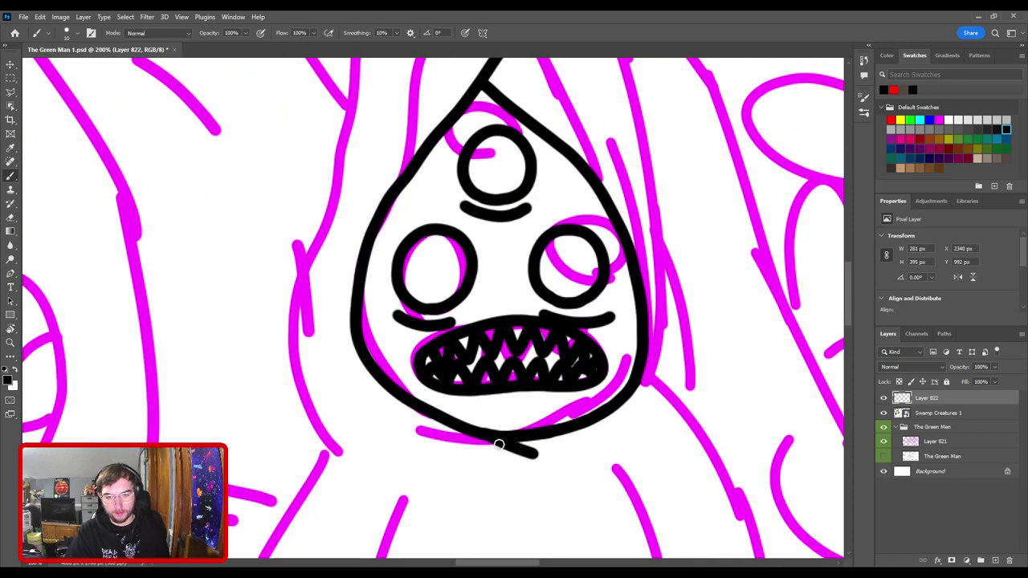
- Redraw the short black stroke that carries the face outline past the chin, slanting down to the right
key(ctrl+z)
drag(487, 436, 530, 456)
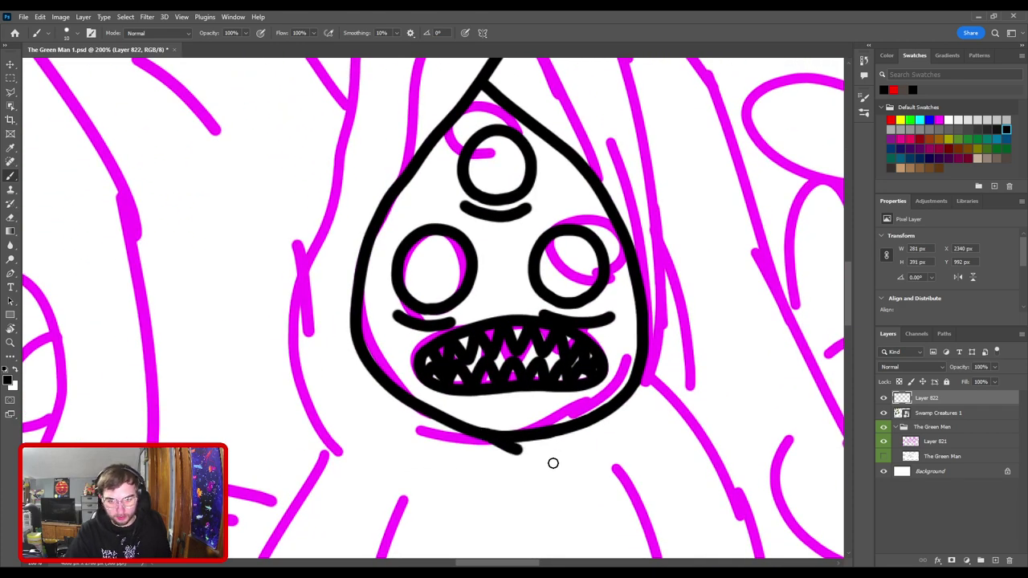
key(ctrl+minus)
key(ctrl+plus)
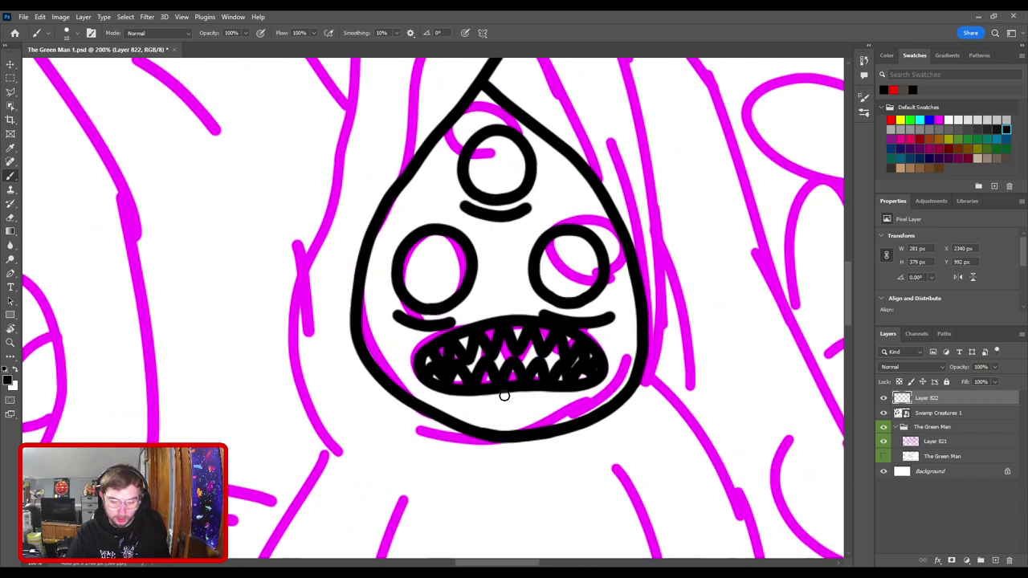
drag(488, 436, 531, 452)
key(ctrl+z)
key(ctrl+minus)
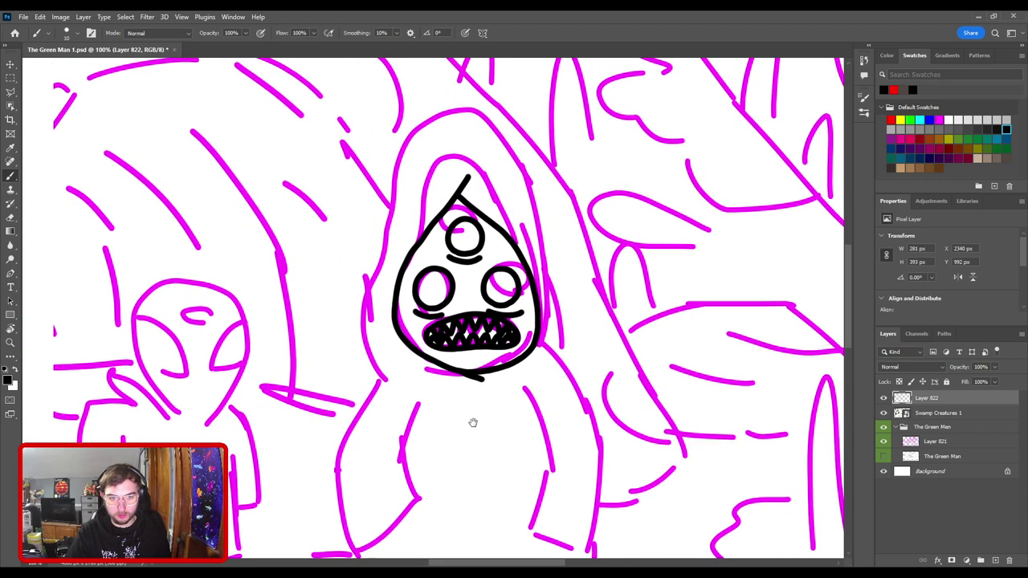
- Ink the lower left curve of the large figure's hood in black around the face
drag(473, 422, 524, 379)
key(ctrl+plus)
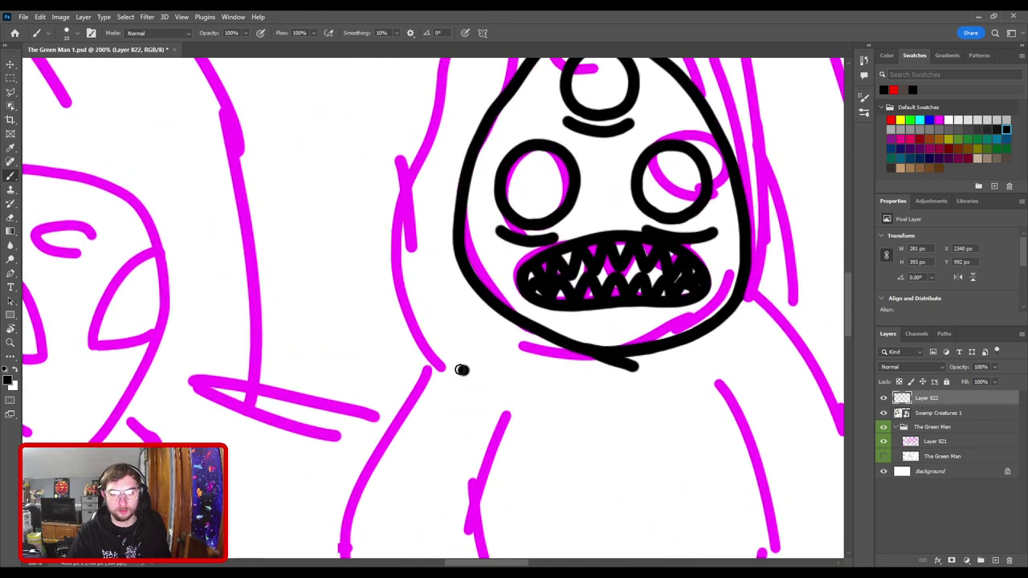
mouse_move(462, 370)
mouse_down()
mouse_move(409, 330)
mouse_move(382, 258)
mouse_move(383, 209)
mouse_move(480, 334)
mouse_move(515, 277)
mouse_up()
key(ctrl+z)
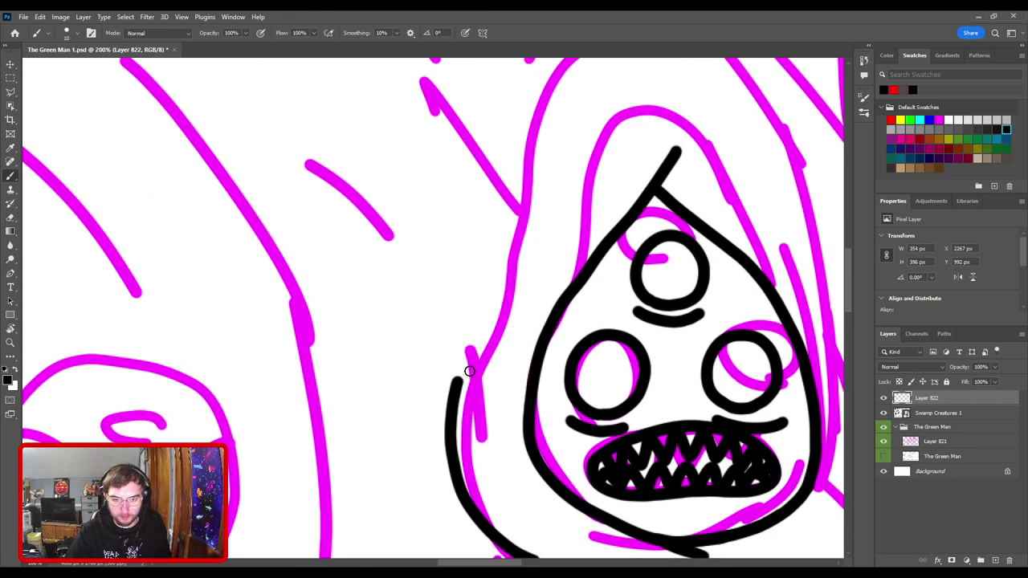
mouse_move(458, 377)
mouse_down()
mouse_move(542, 203)
mouse_move(463, 325)
mouse_up()
- Tilt the canvas counter-clockwise and ink the hood outline up its left side, over the peak and down the right side
key(r)
drag(539, 233, 447, 156)
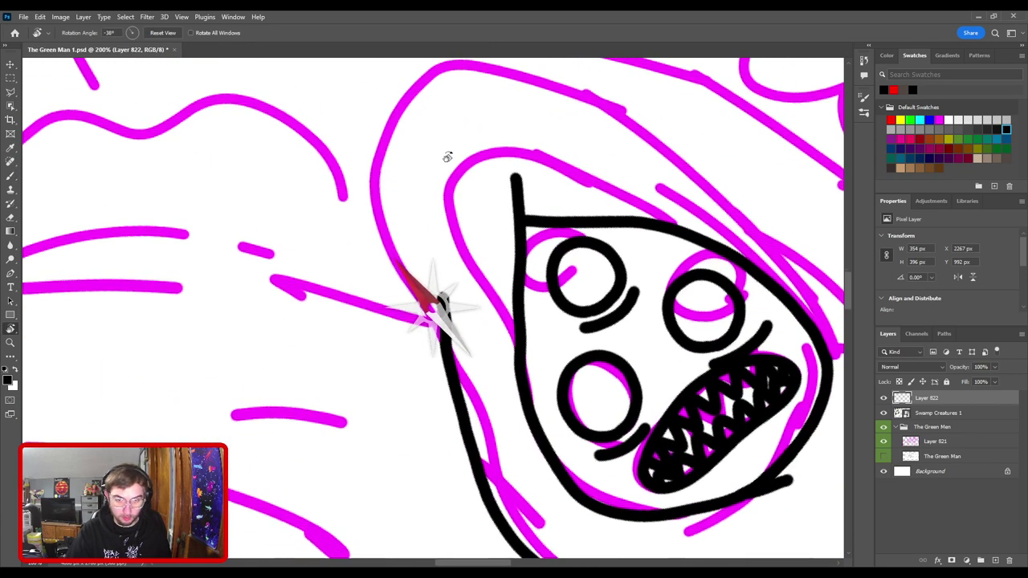
key(e)
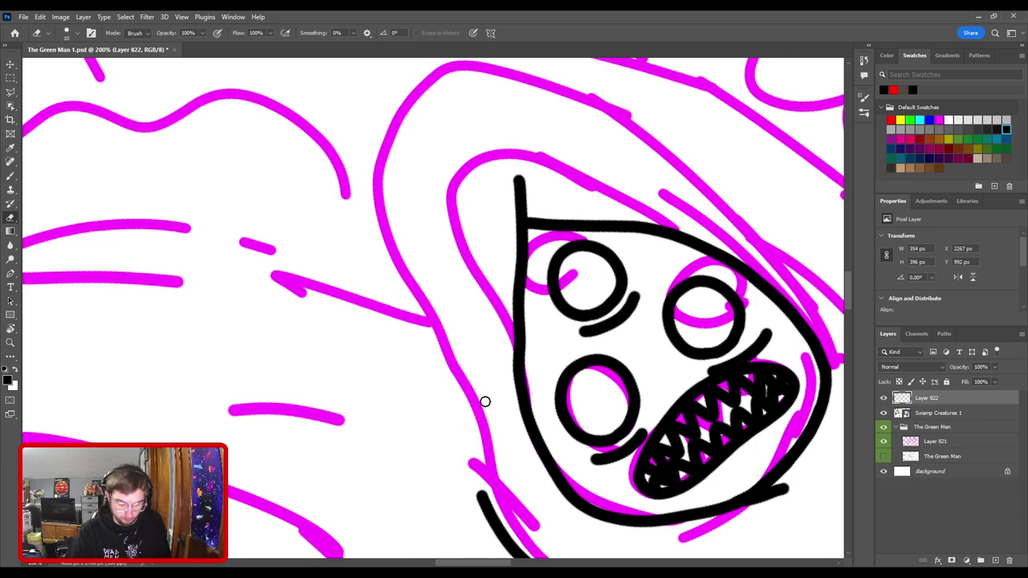
key(b)
key(ctrl+minus)
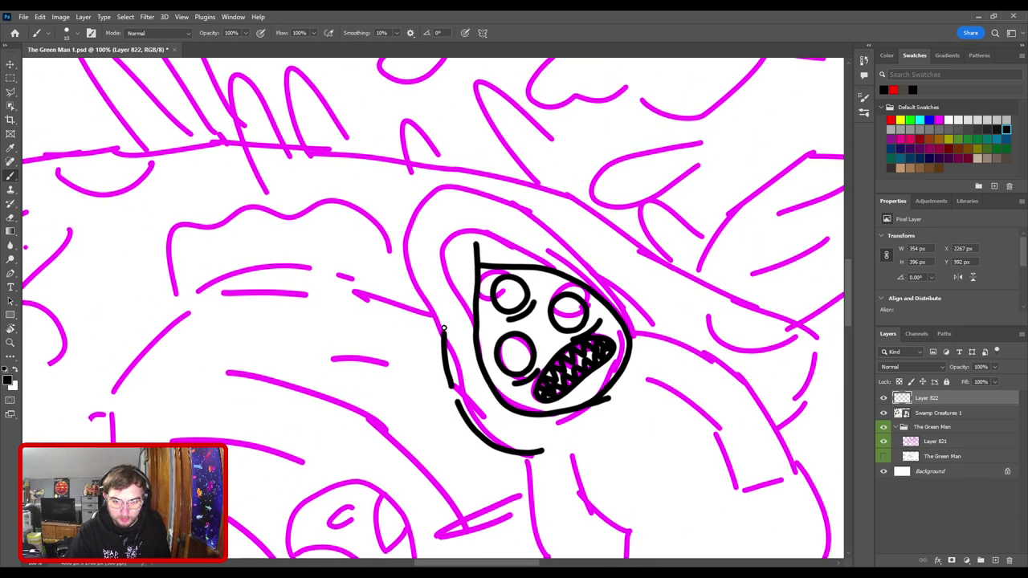
mouse_move(440, 271)
mouse_down()
mouse_move(464, 223)
mouse_move(493, 220)
mouse_move(586, 249)
mouse_move(638, 294)
mouse_up()
key(ctrl+plus)
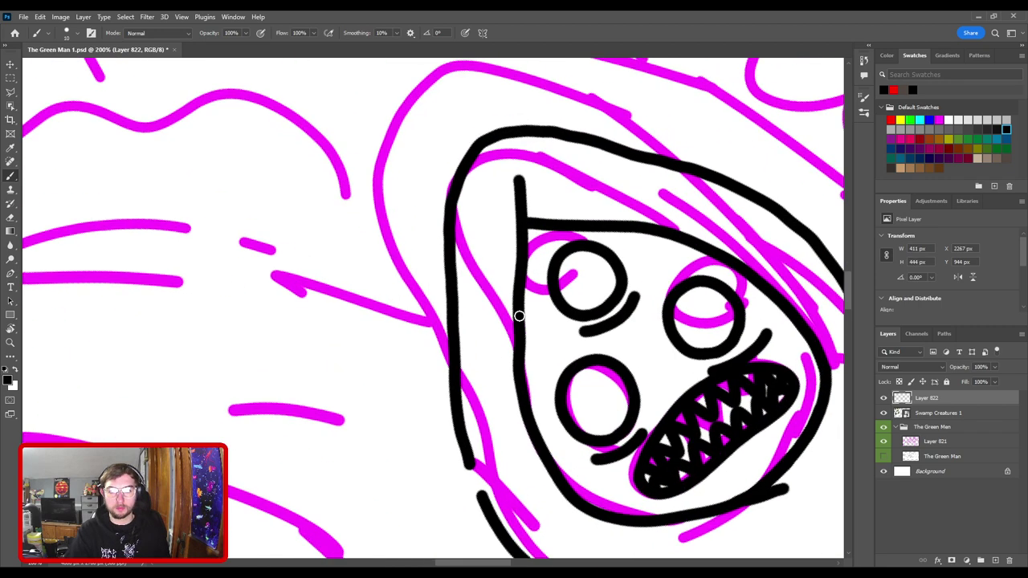
- Close the gap in the hood outline's left side with black so the upper and lower curves join smoothly
drag(544, 438, 491, 218)
key(ctrl+plus)
key(ctrl+plus)
mouse_move(421, 223)
mouse_down()
mouse_move(476, 325)
mouse_move(456, 290)
mouse_up()
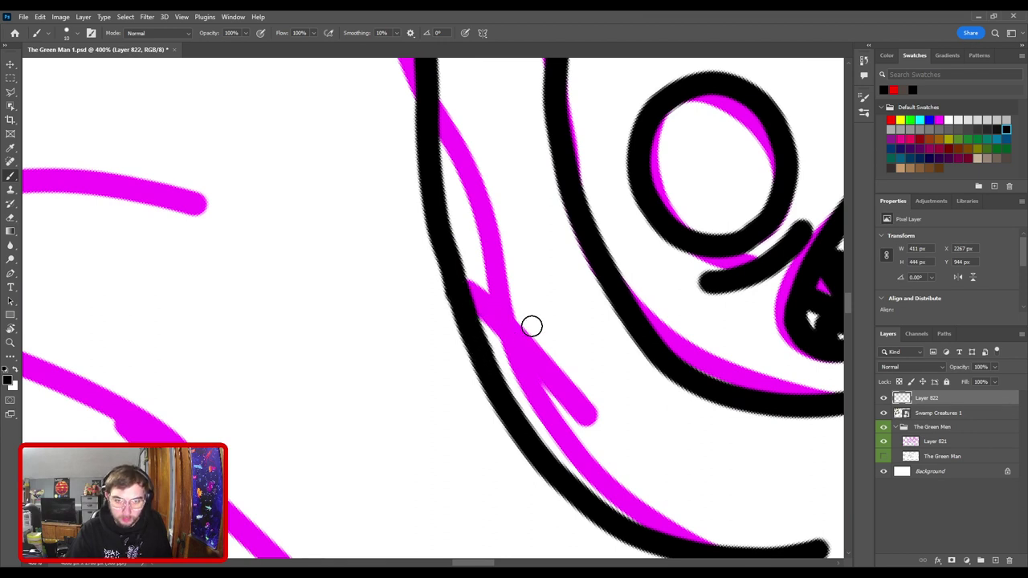
key(e)
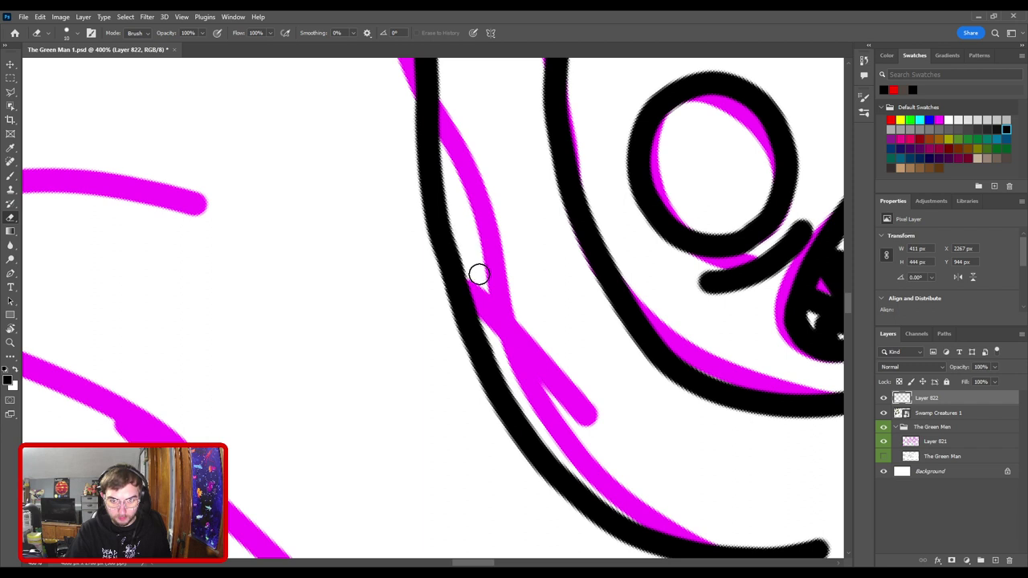
key(b)
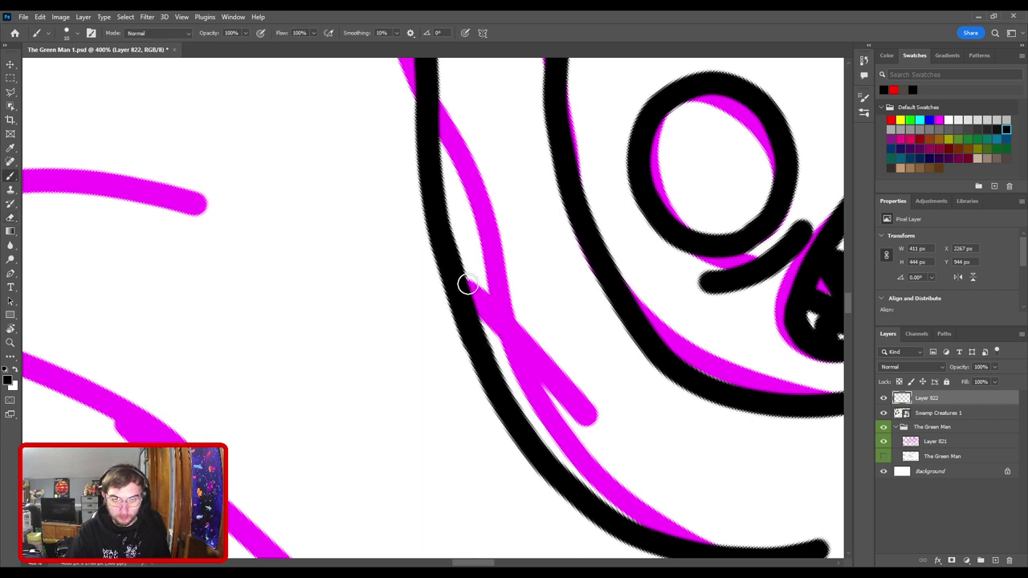
- Examine the magenta sketch of the large hooded figure's body and arms beneath the inked head, along with the coloured reference creatures
key(ctrl+minus)
key(ctrl+minus)
key(ctrl+minus)
drag(540, 236, 328, 236)
key(ctrl+plus)
drag(367, 362, 554, 130)
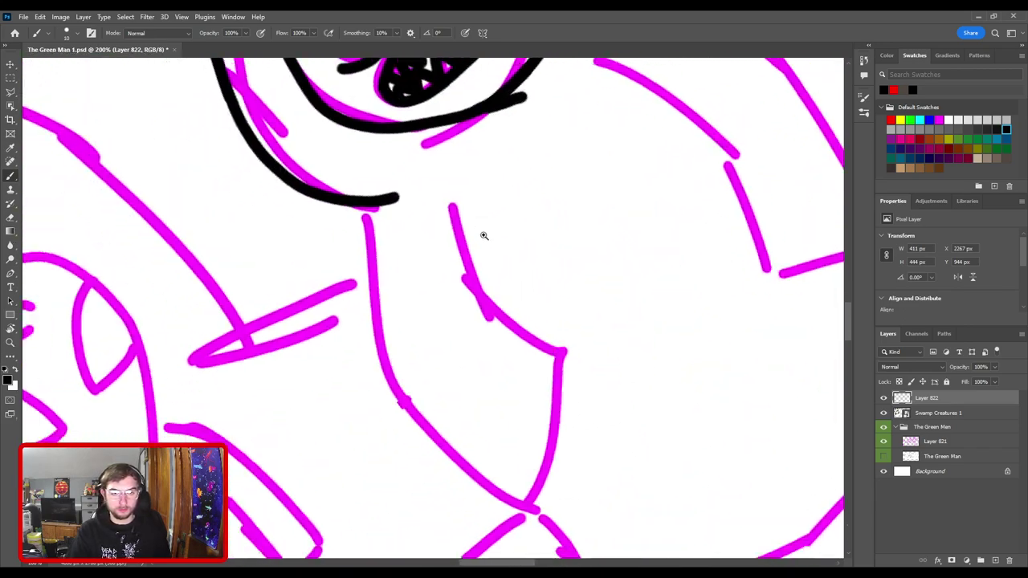
drag(483, 236, 353, 292)
drag(458, 320, 437, 326)
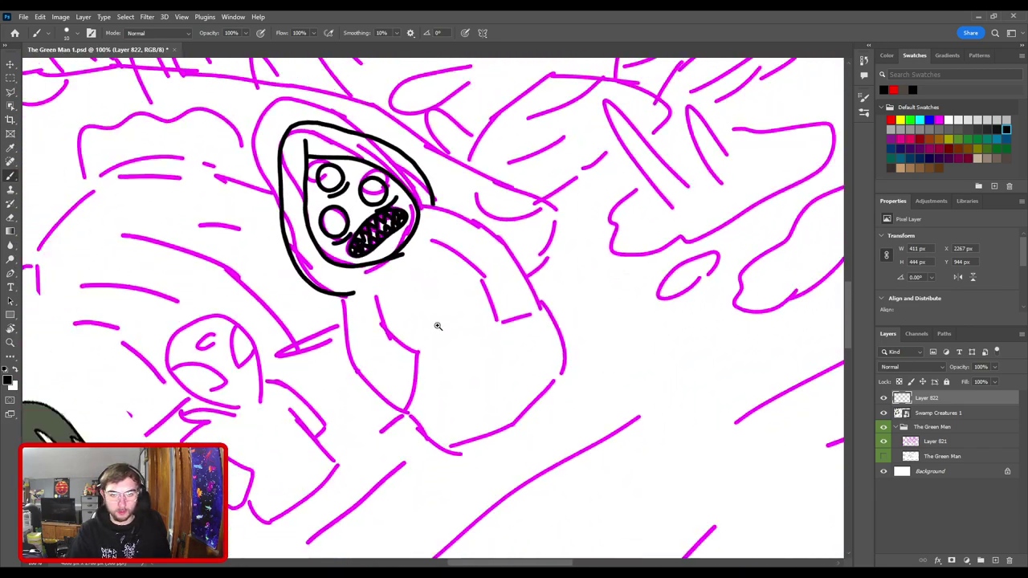
drag(439, 259, 533, 196)
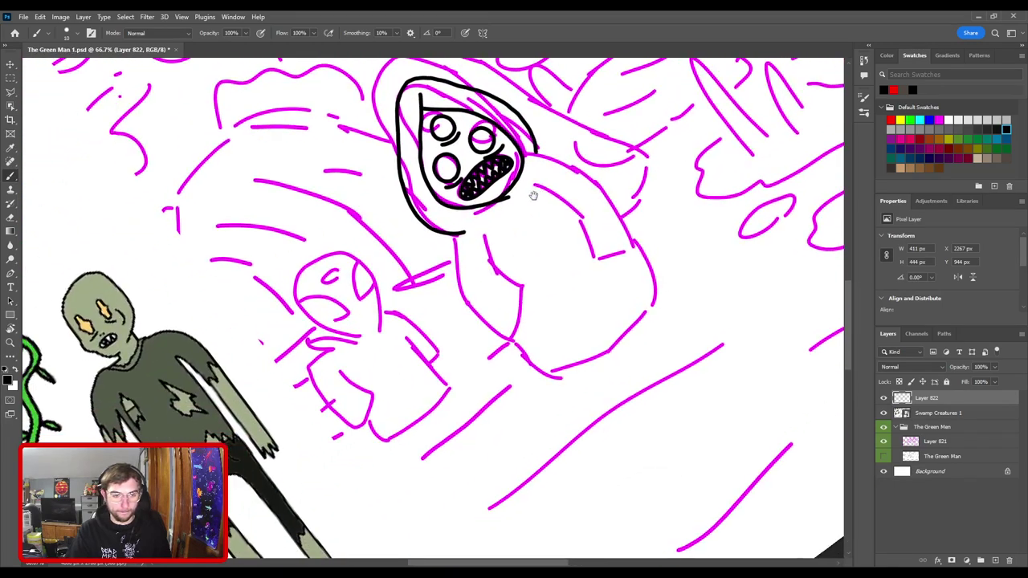
key(ctrl+minus)
drag(321, 446, 209, 426)
key(ctrl+plus)
key(ctrl+plus)
drag(392, 289, 431, 361)
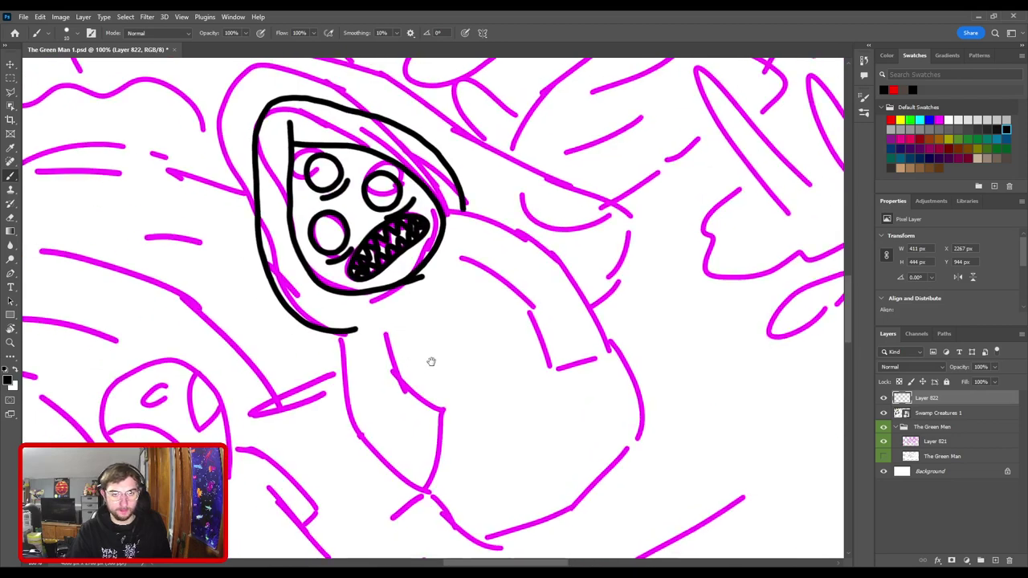
scroll(390, 285, down, 2)
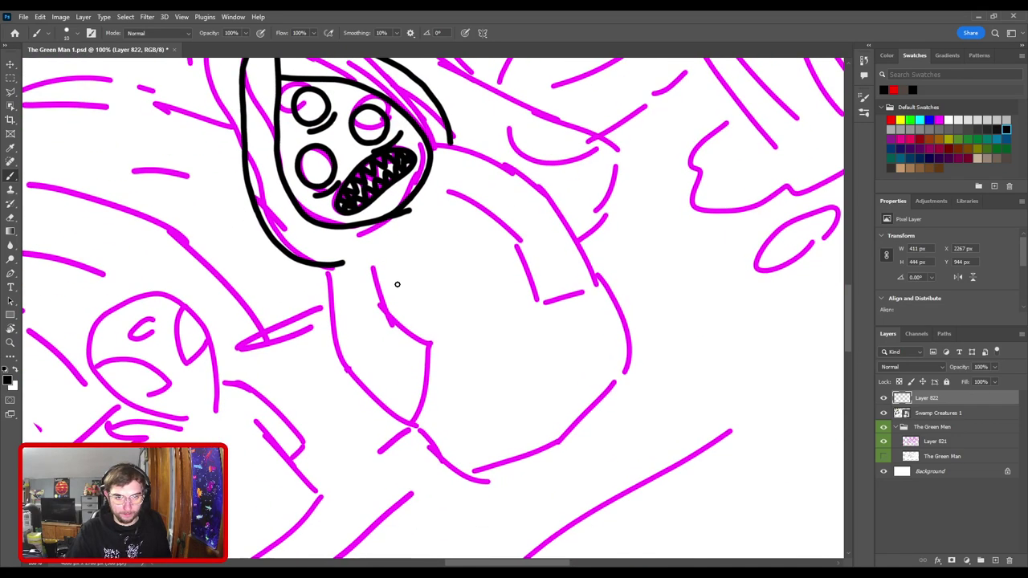
mouse_move(388, 269)
mouse_down()
mouse_move(401, 326)
mouse_move(429, 327)
mouse_move(477, 292)
mouse_up()
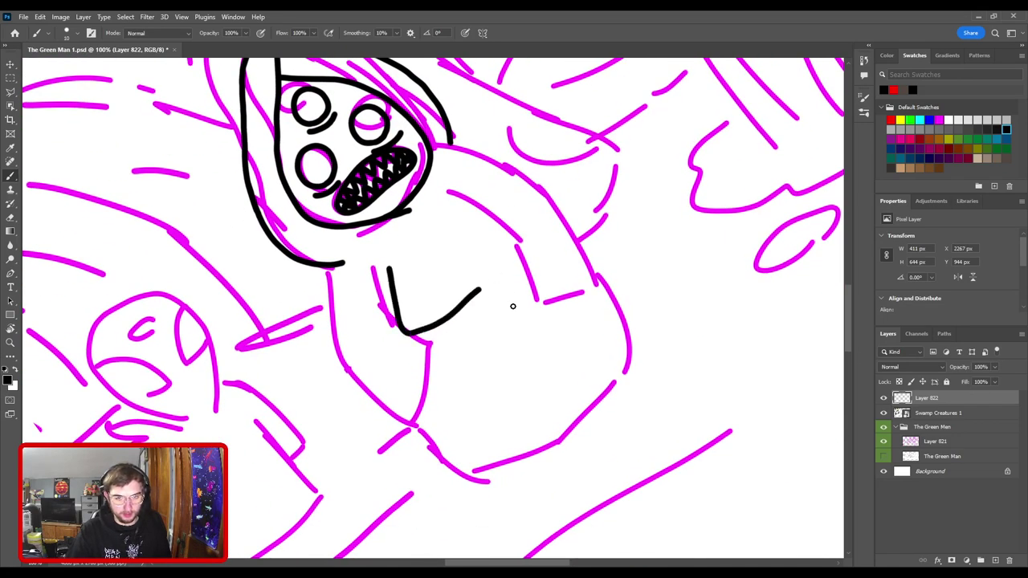
key(ctrl+z)
mouse_move(390, 277)
mouse_down()
mouse_move(400, 315)
mouse_move(477, 299)
mouse_move(506, 319)
mouse_move(523, 356)
mouse_up()
key(ctrl+z)
key(ctrl+z)
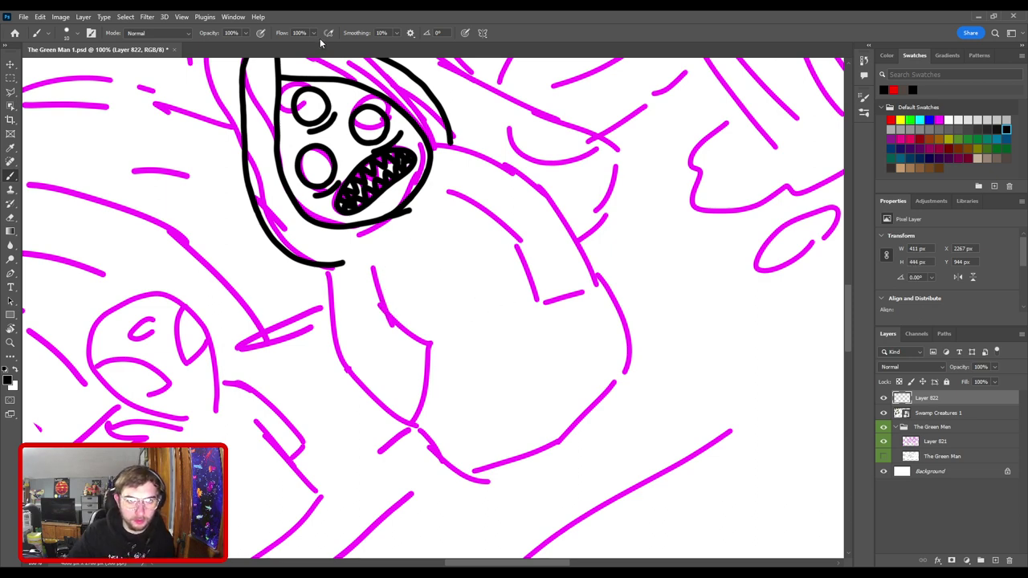
- Ink the inner edges of the large figure's left and right sleeves as angled black lines below the hood
mouse_move(385, 274)
mouse_down()
mouse_move(413, 330)
mouse_move(512, 324)
mouse_up()
mouse_move(474, 206)
mouse_down()
mouse_move(292, 324)
mouse_move(340, 259)
mouse_move(372, 375)
mouse_move(349, 367)
mouse_up()
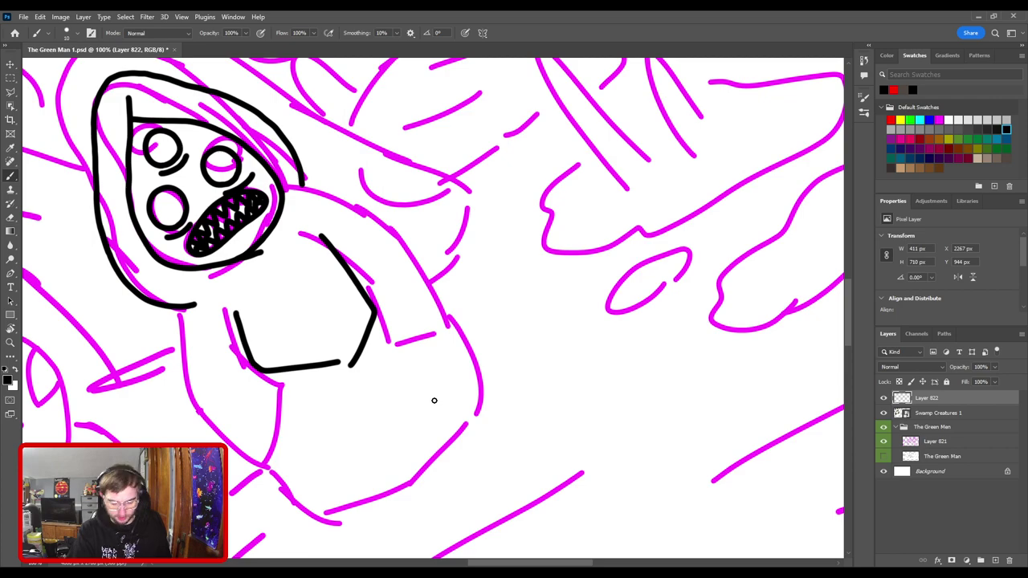
key(ctrl+plus)
drag(328, 429, 411, 300)
- Straighten the canvas and ink the right arm's outer edge and the hooked line running down between the two sleeves
key(r)
mouse_move(378, 223)
mouse_down()
mouse_move(461, 265)
mouse_move(452, 233)
mouse_move(471, 222)
mouse_move(527, 333)
mouse_move(509, 206)
mouse_move(517, 337)
mouse_up()
key(b)
key(ctrl+z)
mouse_move(508, 209)
mouse_down()
mouse_move(503, 360)
mouse_move(537, 359)
mouse_move(420, 447)
mouse_move(473, 350)
mouse_move(463, 261)
mouse_up()
key(ctrl+minus)
key(ctrl+z)
mouse_move(414, 420)
mouse_down()
mouse_move(486, 341)
mouse_move(458, 239)
mouse_up()
drag(343, 347, 492, 221)
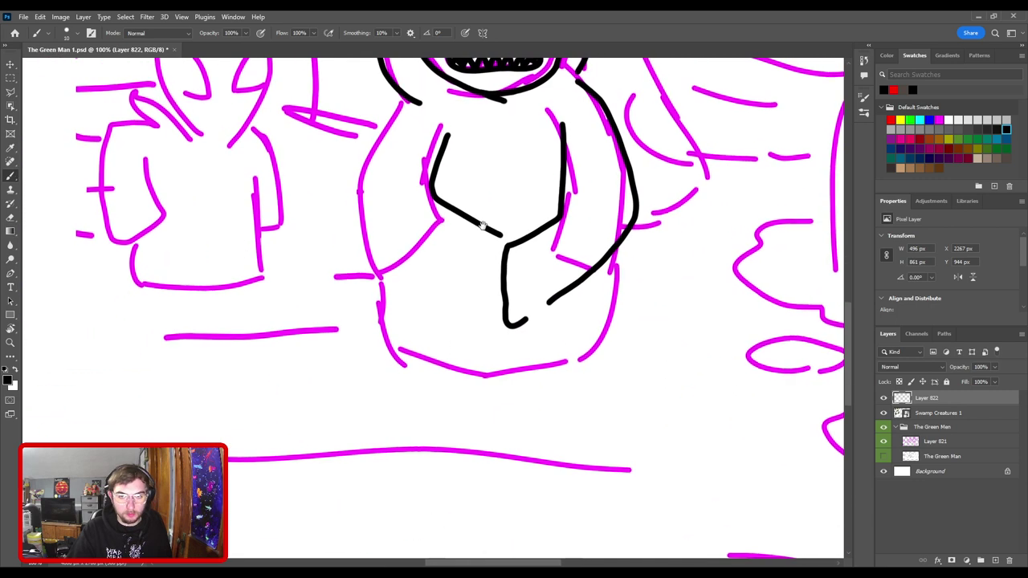
- Ink the left arm's outer edge from the hood down to the hooked line between the sleeves, redrawing it until the shape fits
drag(454, 186, 437, 275)
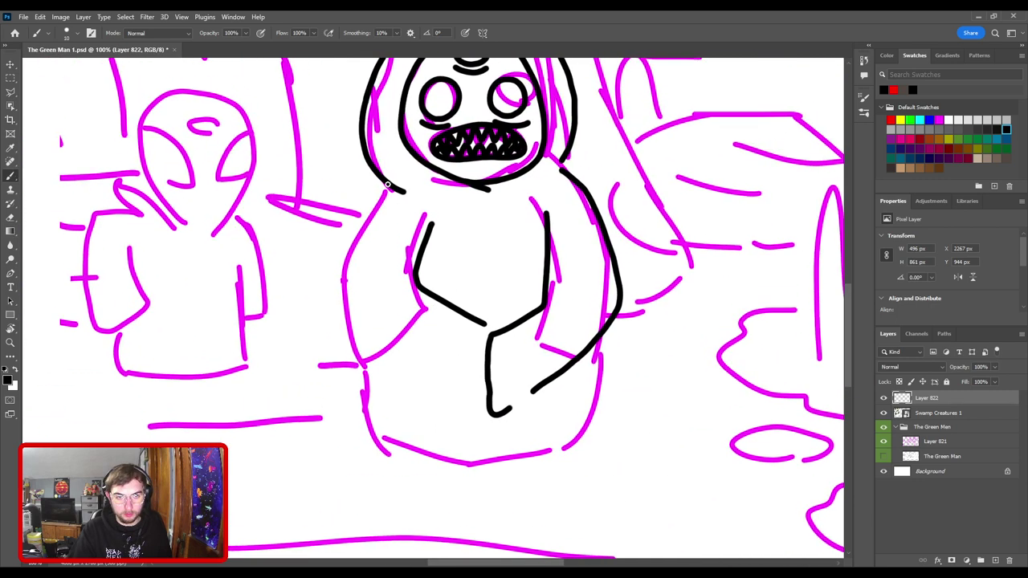
mouse_move(387, 185)
mouse_down()
mouse_move(340, 249)
mouse_move(348, 313)
mouse_move(410, 390)
mouse_up()
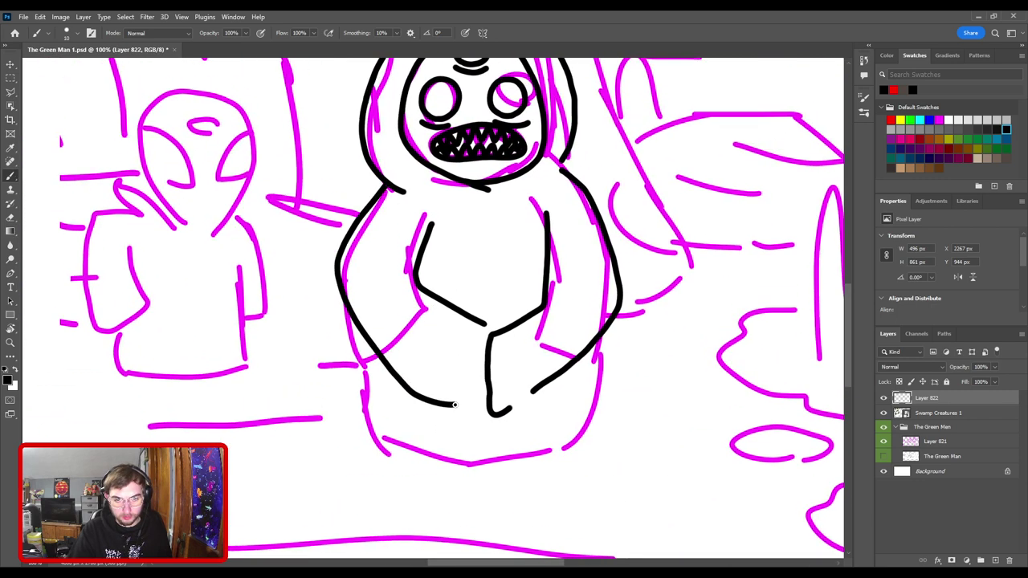
key(ctrl+z)
mouse_move(386, 192)
mouse_down()
mouse_move(340, 275)
mouse_move(355, 357)
mouse_up()
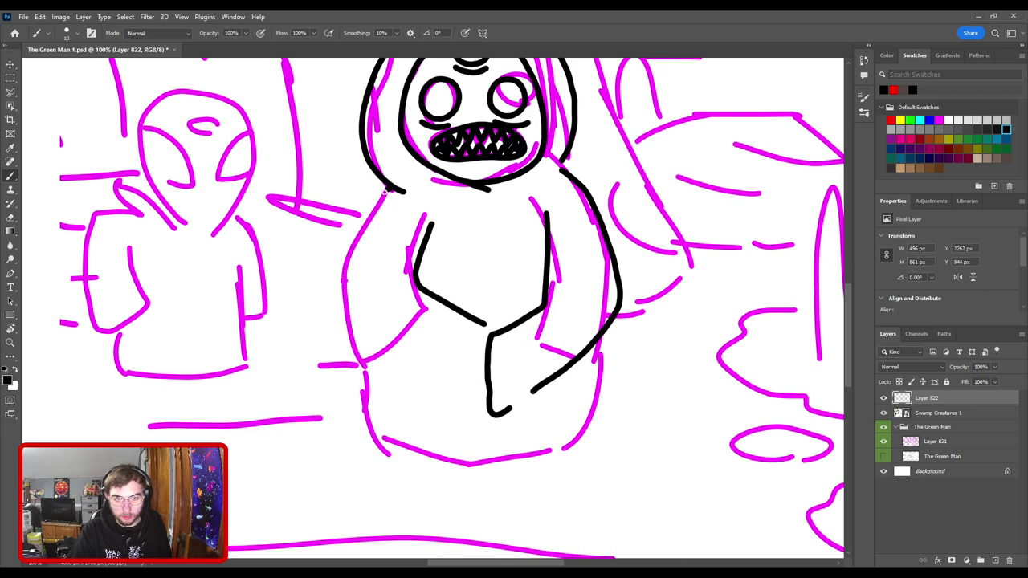
mouse_move(385, 191)
mouse_down()
mouse_move(346, 230)
mouse_move(334, 282)
mouse_move(345, 352)
mouse_move(437, 407)
mouse_up()
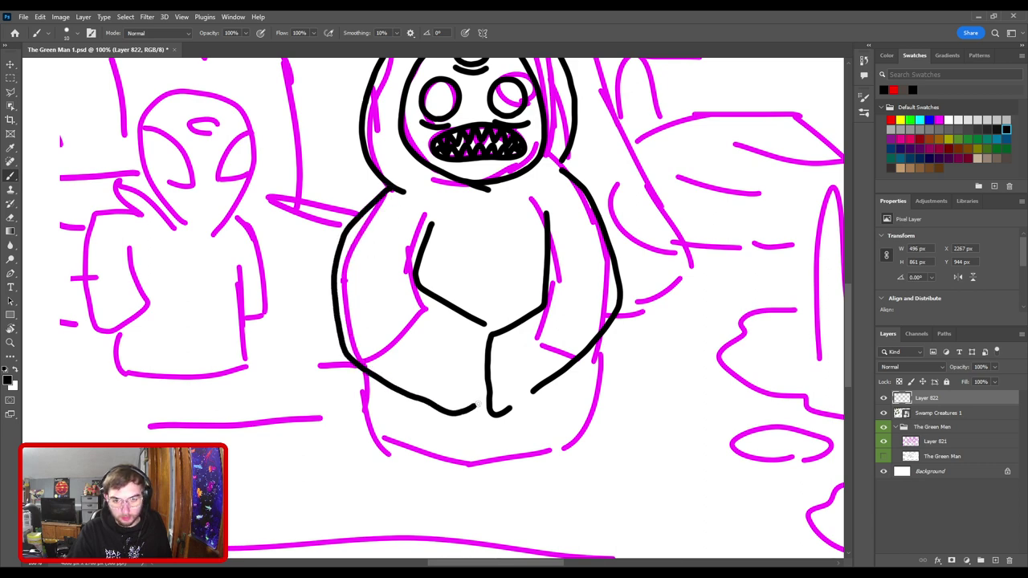
scroll(542, 292, down, 3)
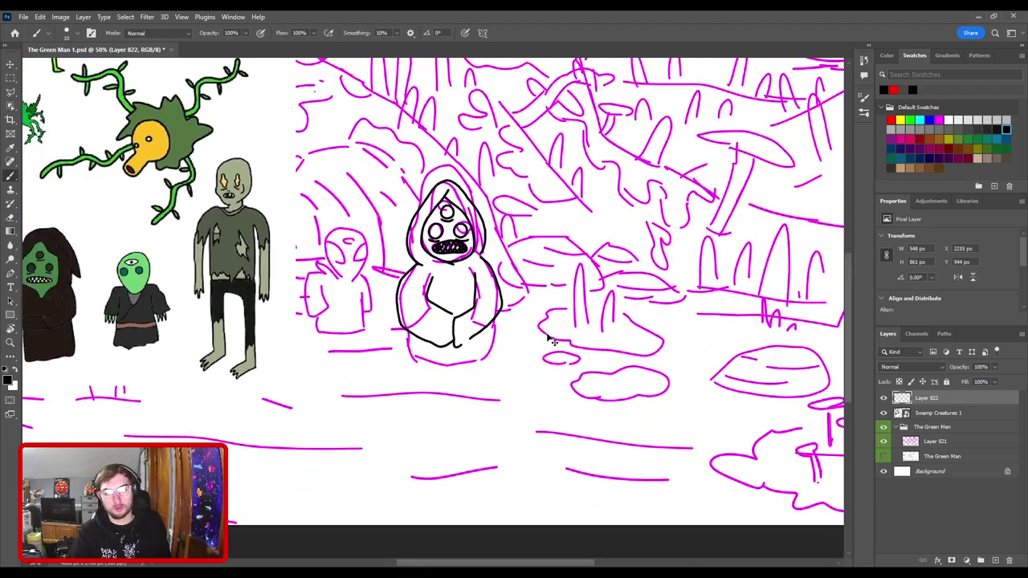
scroll(548, 336, up, 2)
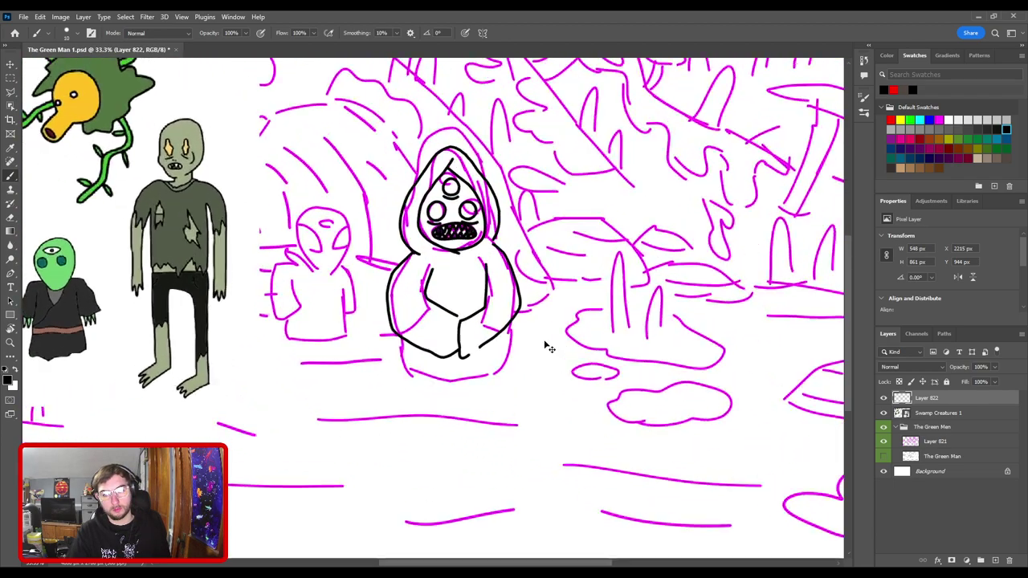
drag(345, 294, 230, 274)
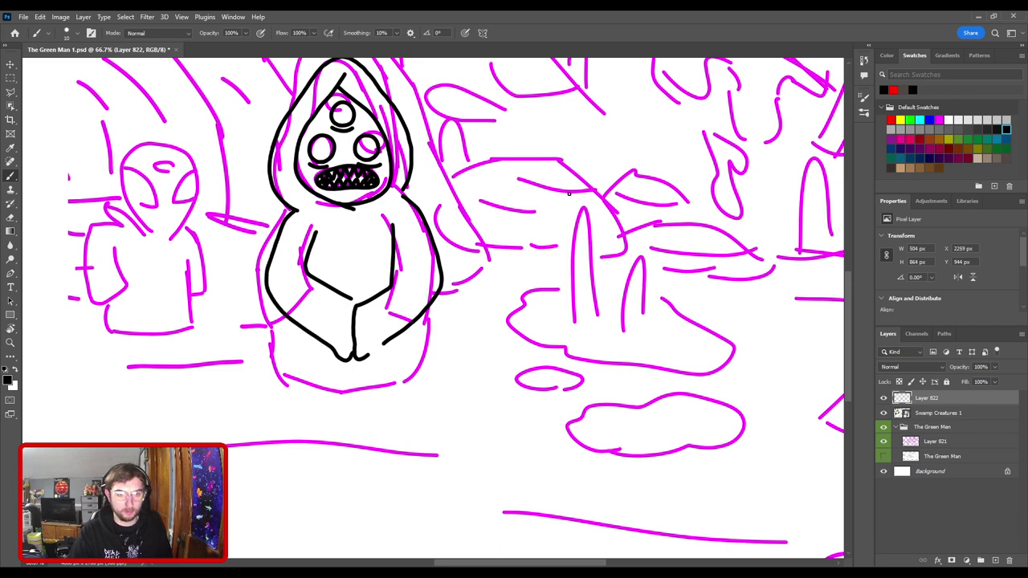
- Lasso the left sleeve's inner line and move it down and slightly left, close to the central junction of the sleeves
key(ctrl+plus)
key(ctrl+plus)
drag(268, 237, 515, 319)
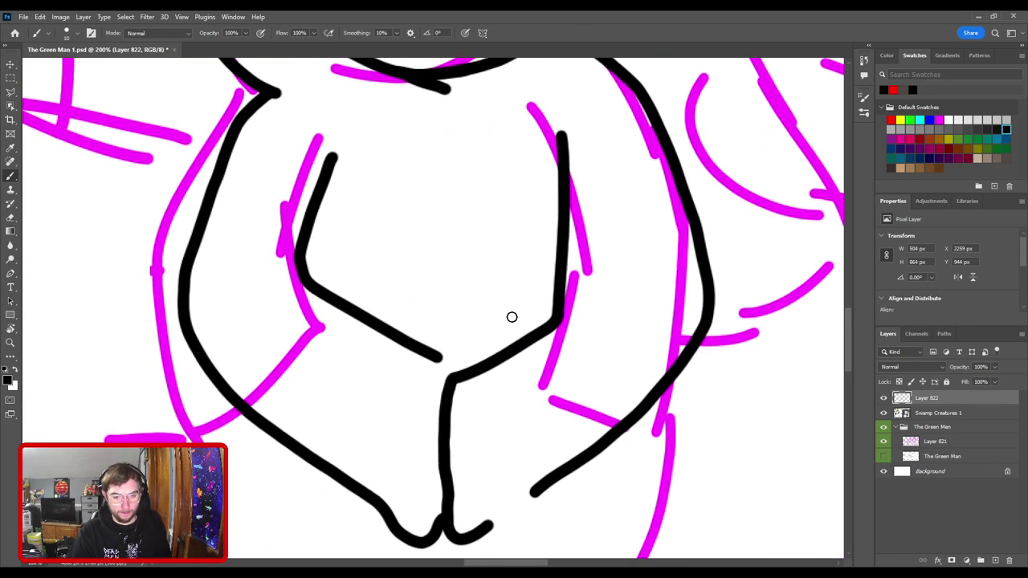
key(l)
click(419, 380)
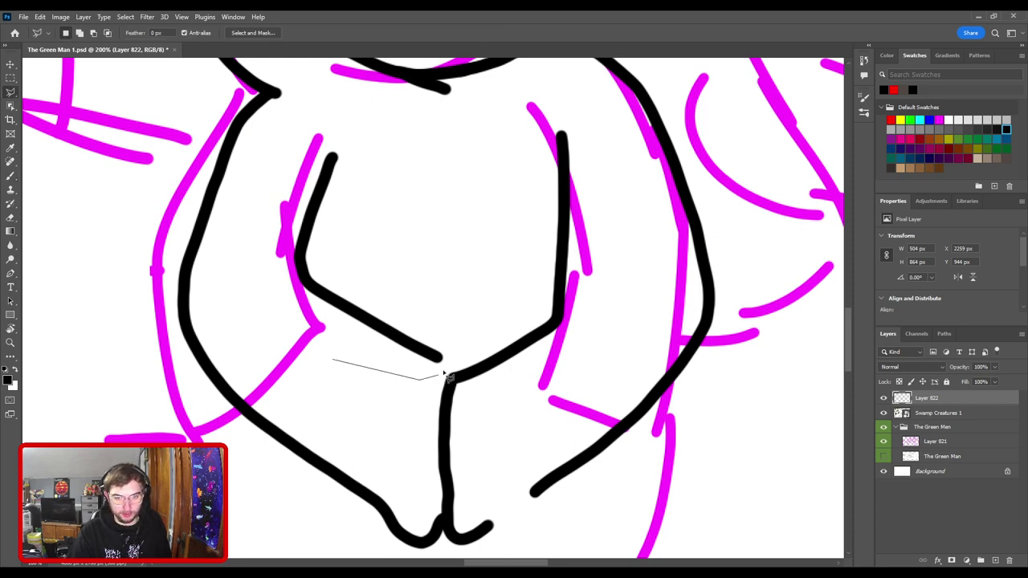
click(456, 353)
click(430, 254)
click(320, 116)
click(274, 186)
click(283, 325)
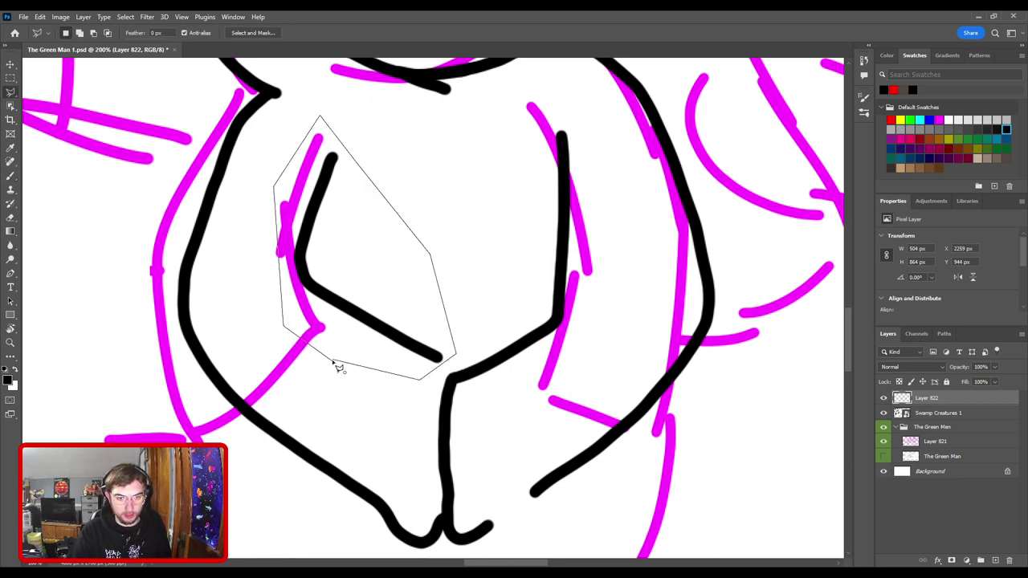
click(333, 361)
key(ctrl+t)
drag(388, 292, 381, 305)
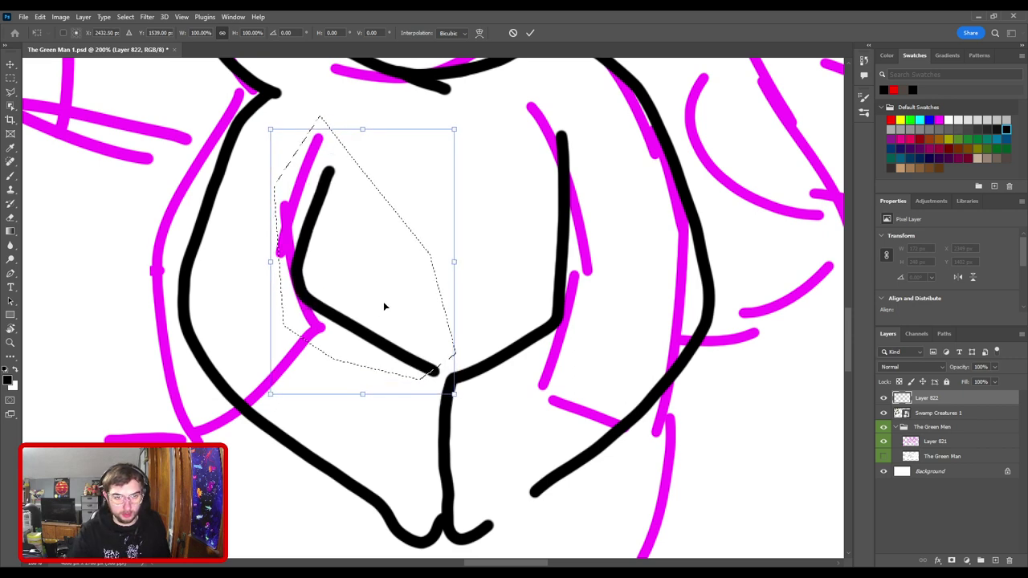
key(Return)
key(ctrl+d)
key(b)
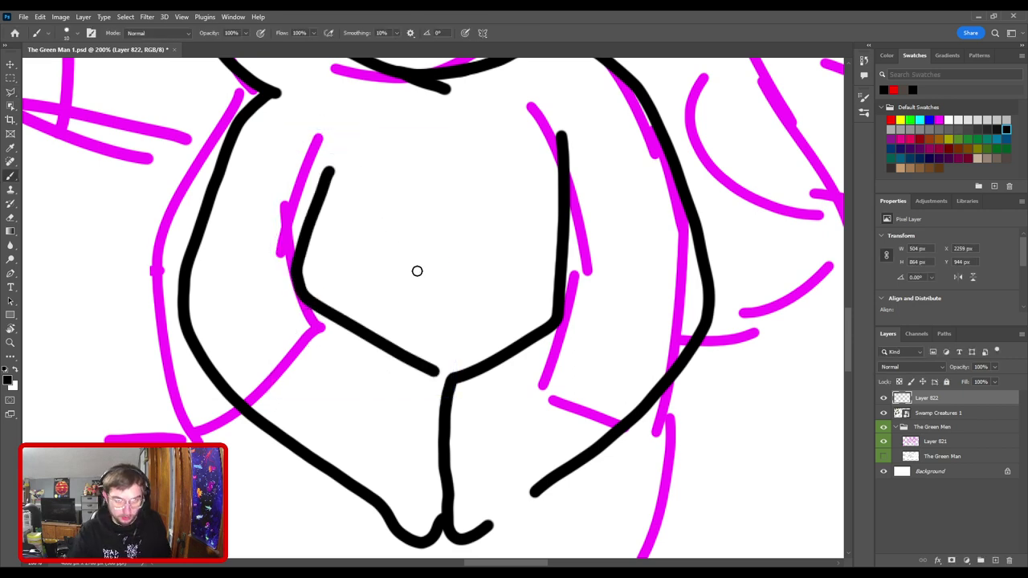
- Connect the left sleeve's inner line to the central junction of the sleeves with a short black stroke
key(ctrl+plus)
drag(438, 407, 458, 428)
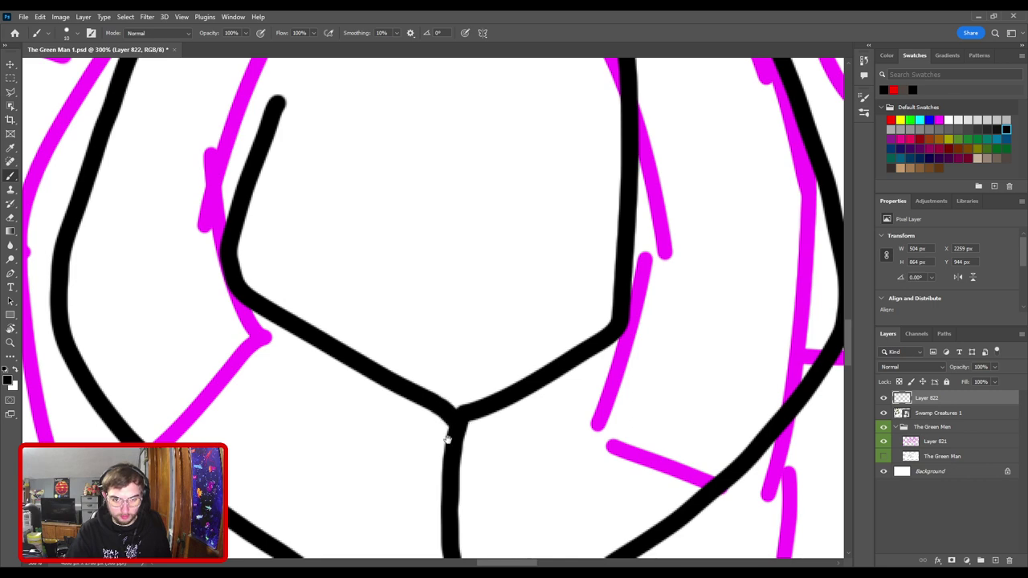
scroll(482, 410, down, 3)
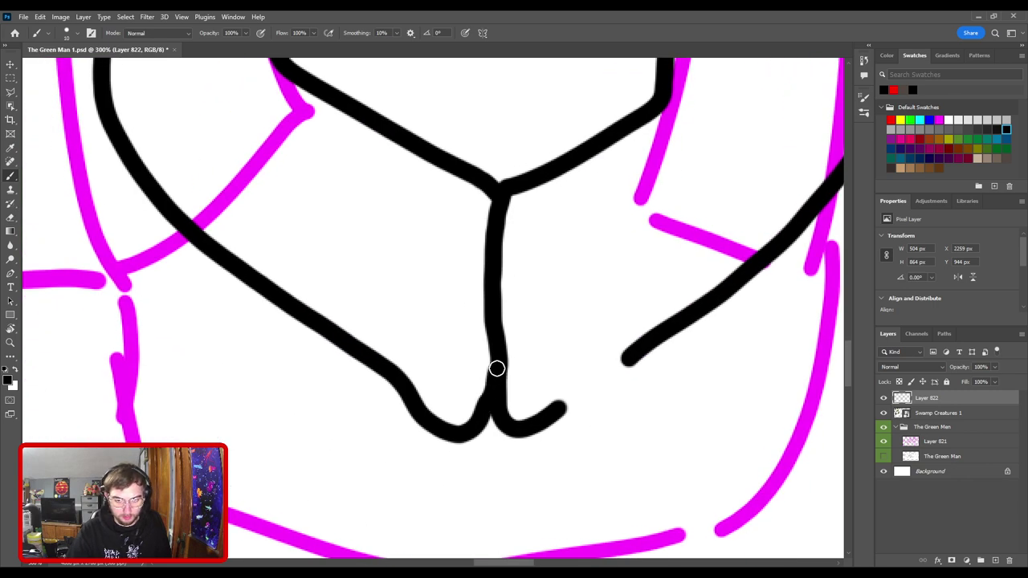
- Trim the lower end of the right arm's outer edge and join it to the short hook between the sleeves with a black stroke
mouse_move(558, 354)
mouse_down()
mouse_move(409, 328)
mouse_move(435, 320)
mouse_move(428, 334)
mouse_move(444, 308)
mouse_up()
key(e)
key(r)
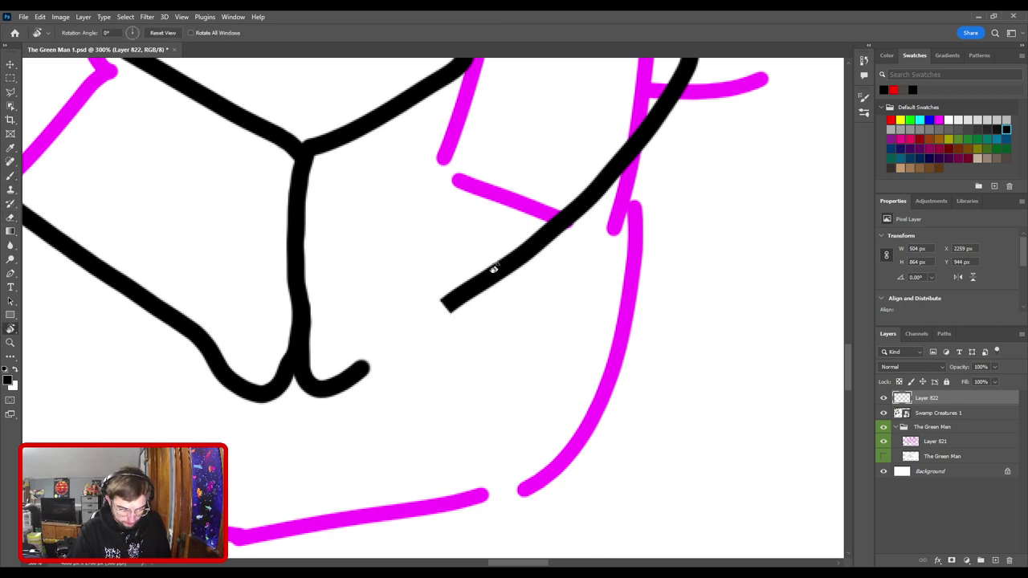
drag(479, 184, 342, 144)
key(b)
key(ctrl+plus)
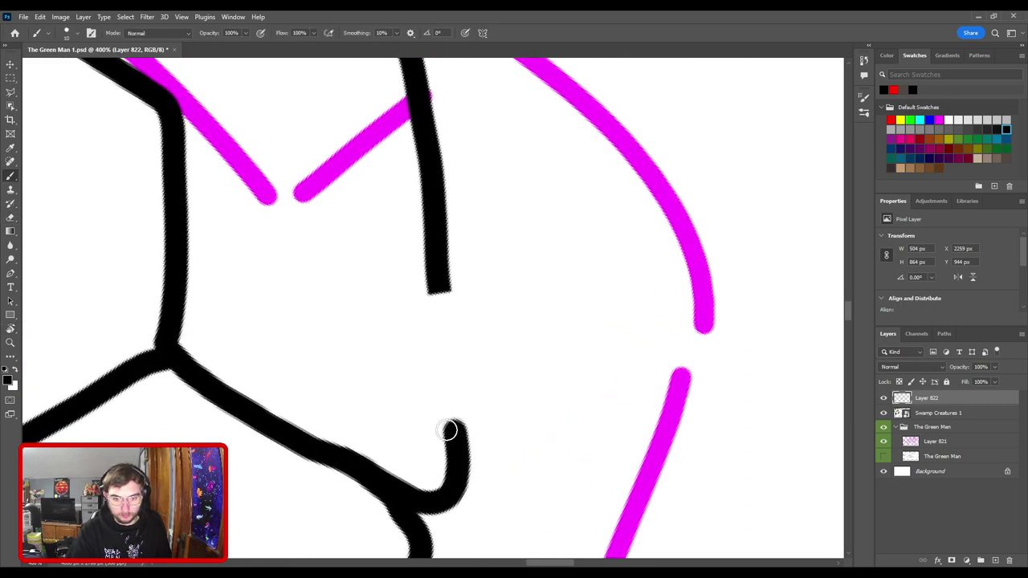
mouse_move(454, 427)
mouse_down()
mouse_move(439, 292)
mouse_move(523, 349)
mouse_move(480, 307)
mouse_move(505, 301)
mouse_up()
- Extend the hood's lower right end with a short black stroke so it meets the start of the right shoulder line
key(ctrl+minus)
key(ctrl+minus)
key(ctrl+minus)
key(ctrl+minus)
key(ctrl+plus)
mouse_move(421, 220)
mouse_down()
mouse_move(493, 264)
mouse_move(500, 230)
mouse_up()
drag(445, 166, 445, 281)
key(ctrl+plus)
key(ctrl+plus)
key(ctrl+plus)
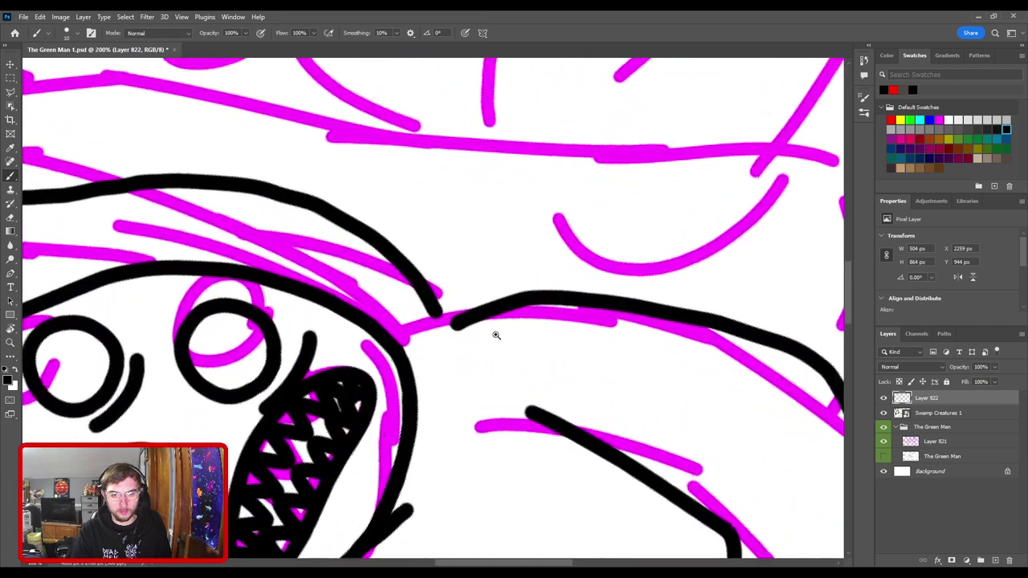
drag(463, 346, 467, 352)
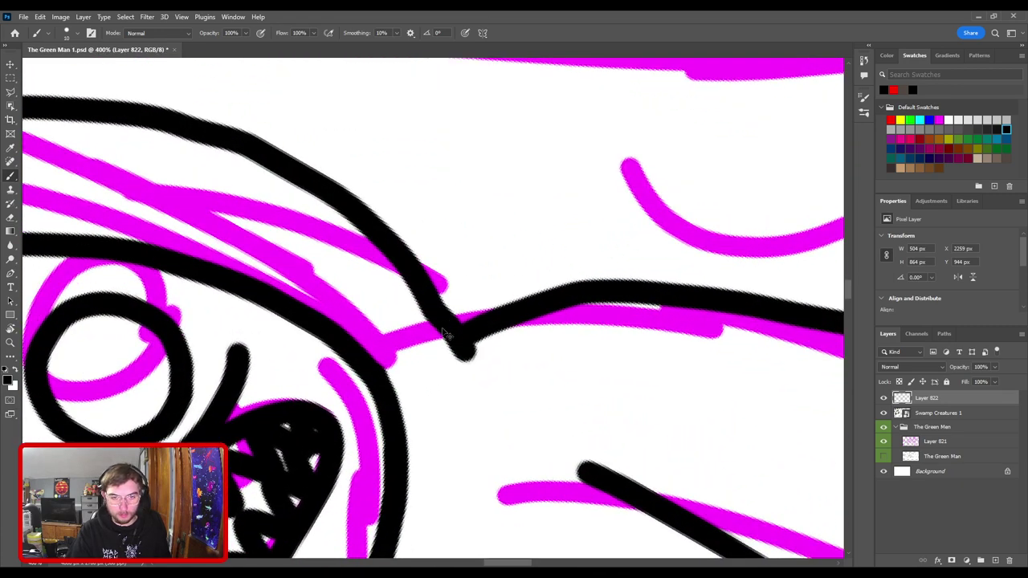
key(ctrl+z)
drag(433, 312, 456, 354)
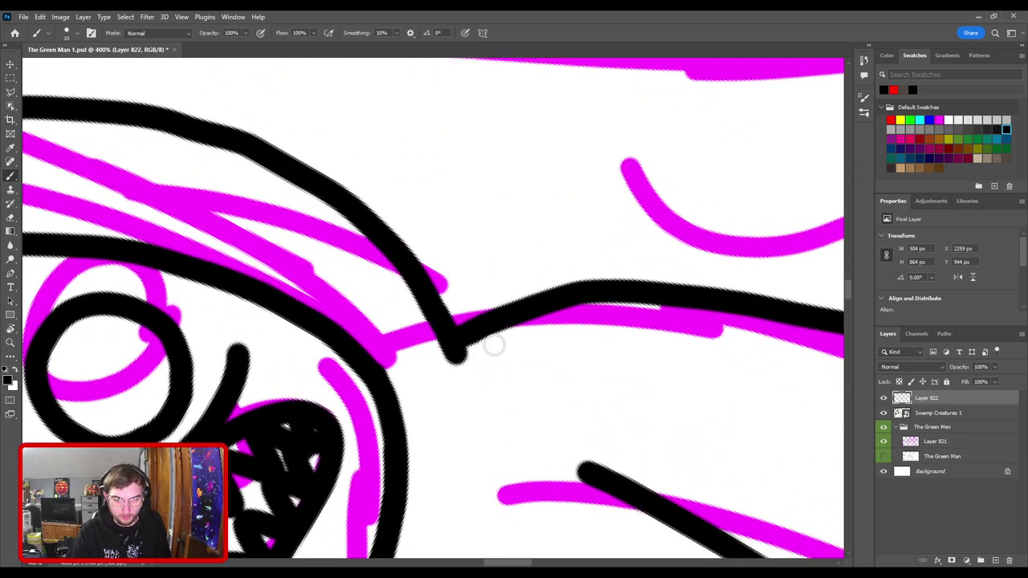
- Straighten the canvas and ink the lower robe outline: two sides down from the arms, joined by a curved hem
key(ctrl+0)
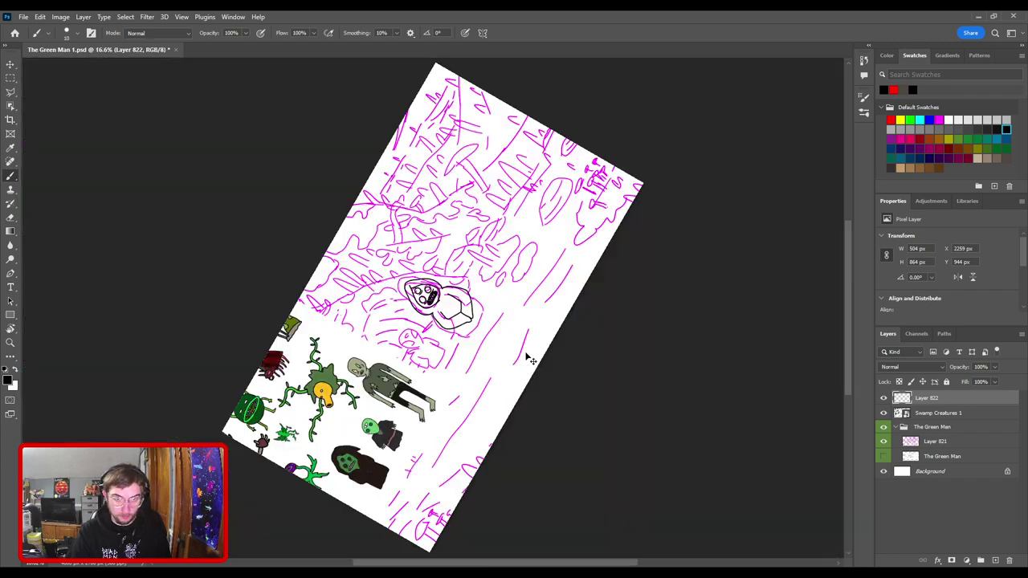
key(r)
drag(467, 248, 566, 306)
key(b)
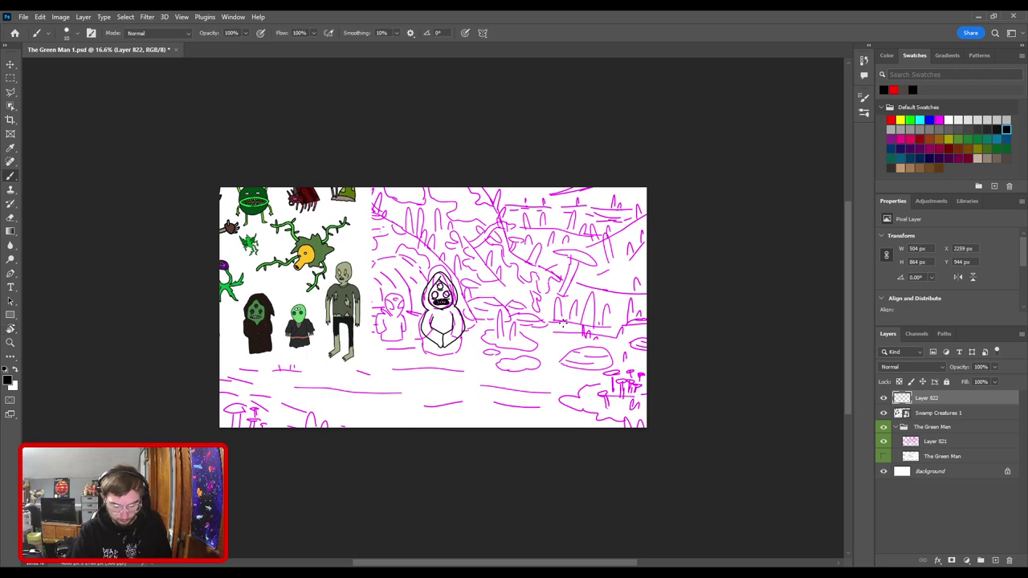
key(ctrl+plus)
key(ctrl+plus)
key(ctrl+plus)
key(ctrl+plus)
key(ctrl+plus)
drag(487, 429, 468, 220)
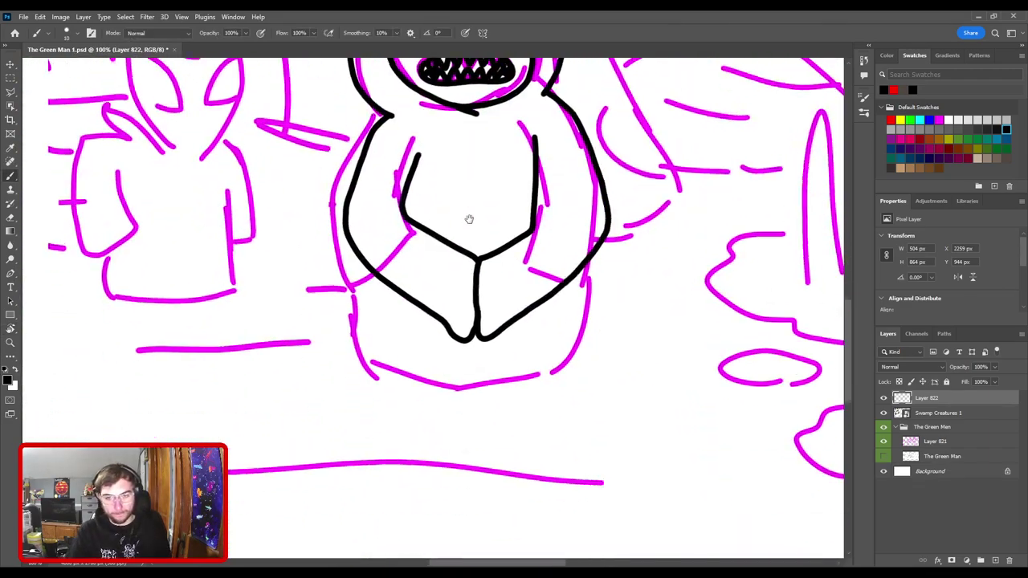
key(ctrl+minus)
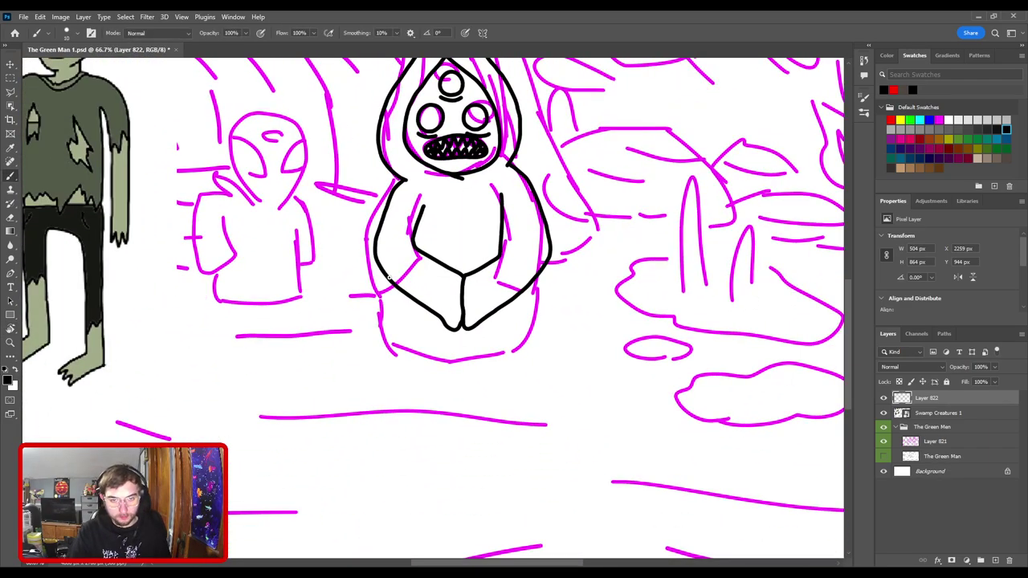
drag(380, 321, 380, 327)
key(ctrl+z)
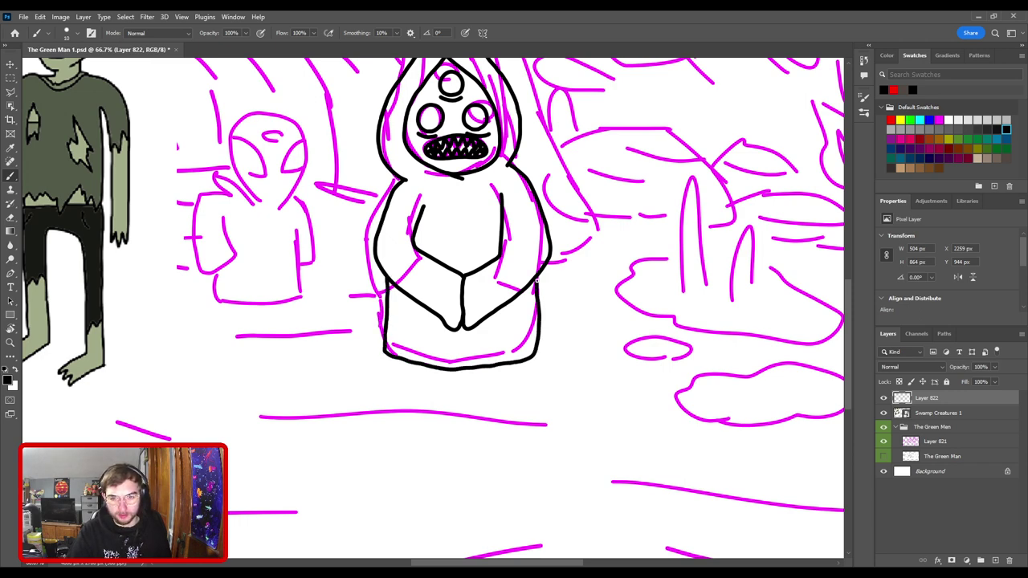
- Erase the pointed peak of the hood's inner opening above the top eye with a larger eraser
scroll(639, 227, down, 4)
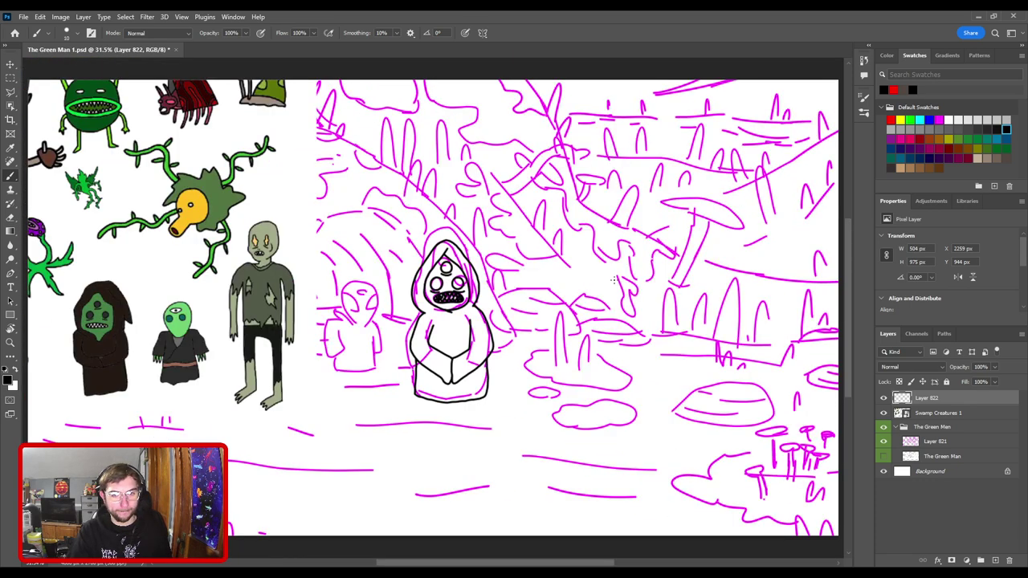
scroll(610, 275, up, 4)
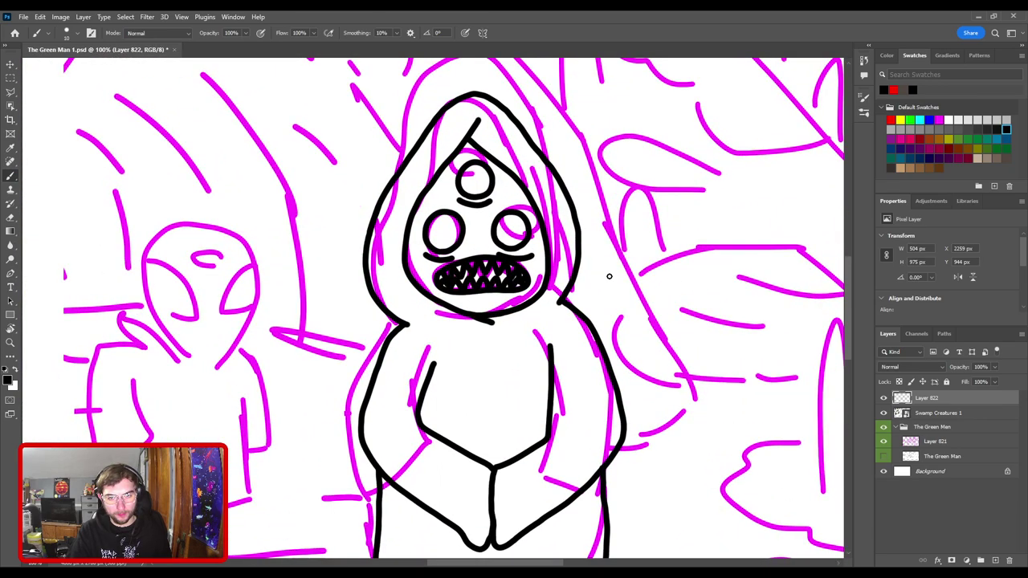
scroll(608, 276, down, 3)
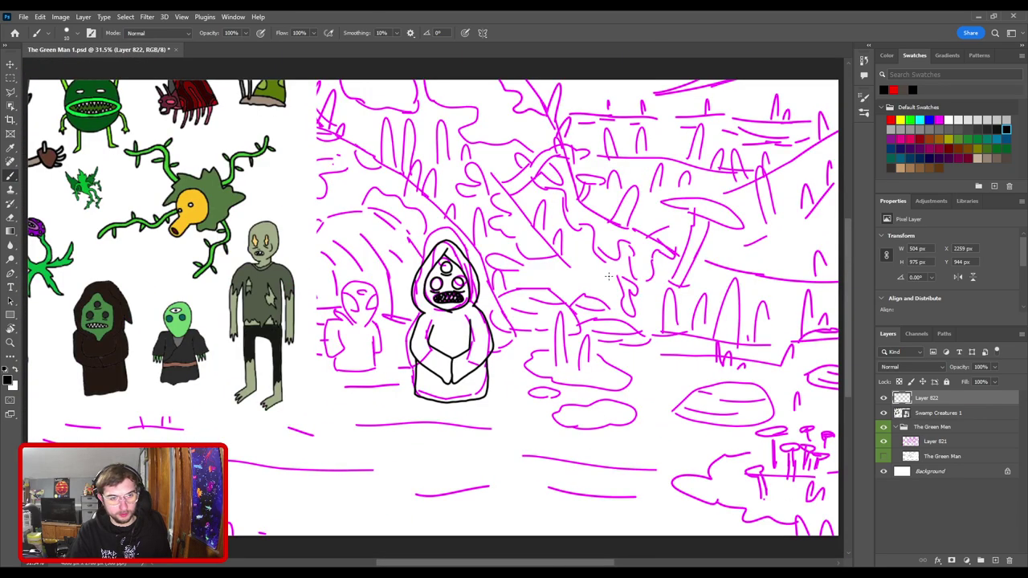
scroll(601, 271, up, 4)
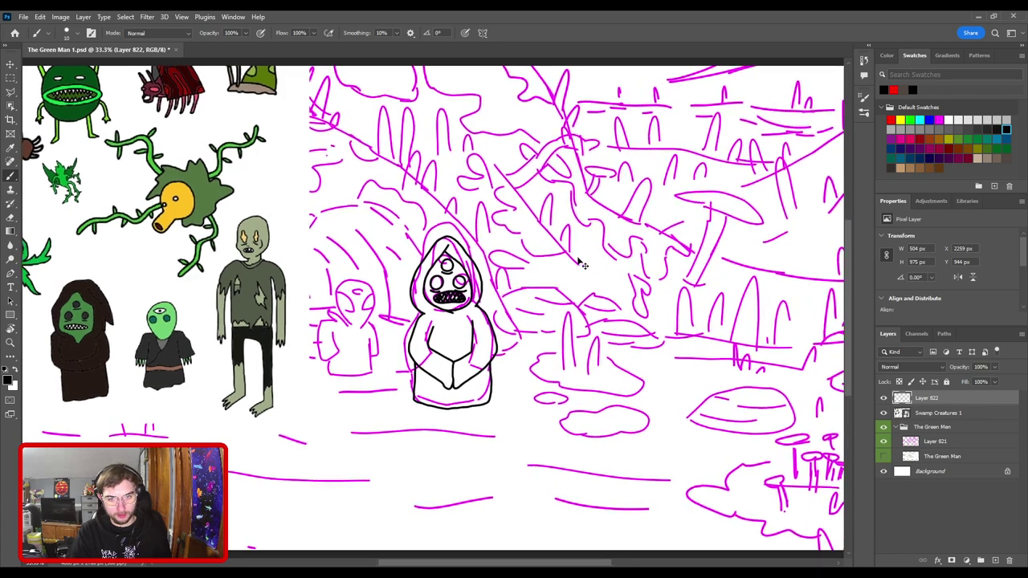
scroll(497, 295, up, 3)
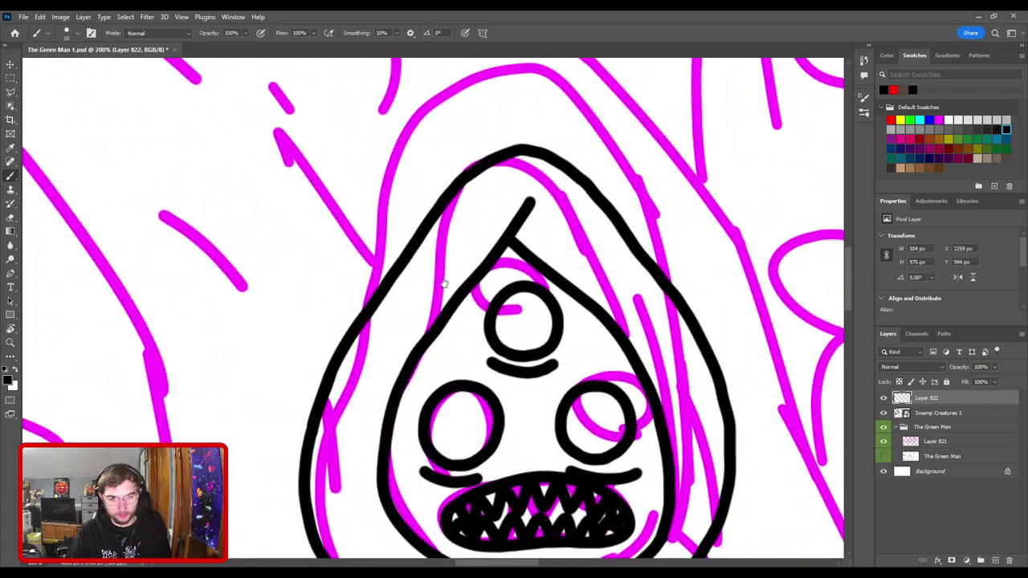
key(e)
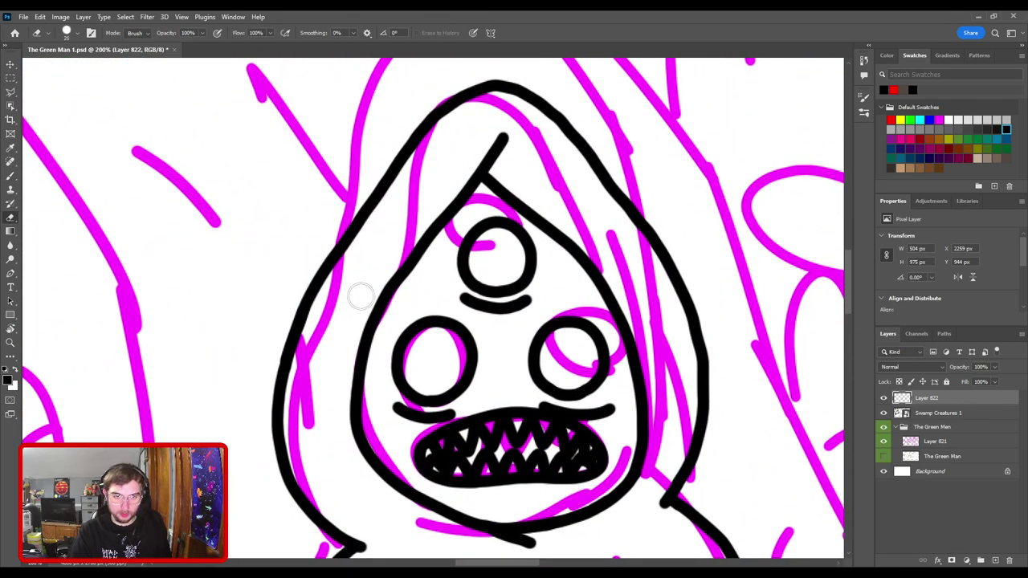
key(bracketright)
key(bracketright)
drag(361, 291, 506, 137)
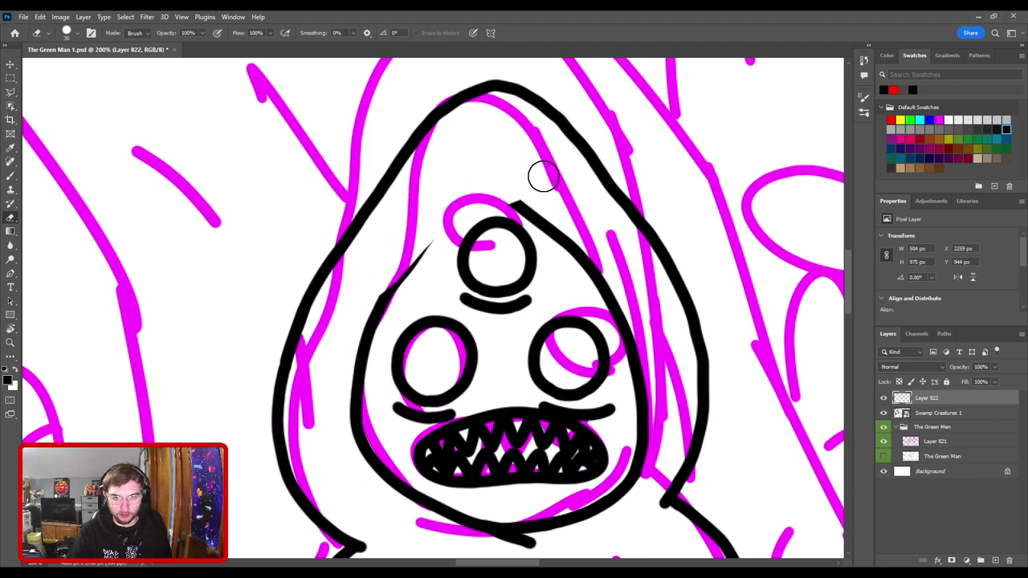
- Rotate the canvas and re-ink the peak of the hood's inner opening, its left side curving up past the right side above the top eye
key(r)
mouse_move(573, 168)
mouse_down()
mouse_move(427, 133)
mouse_move(364, 190)
mouse_up()
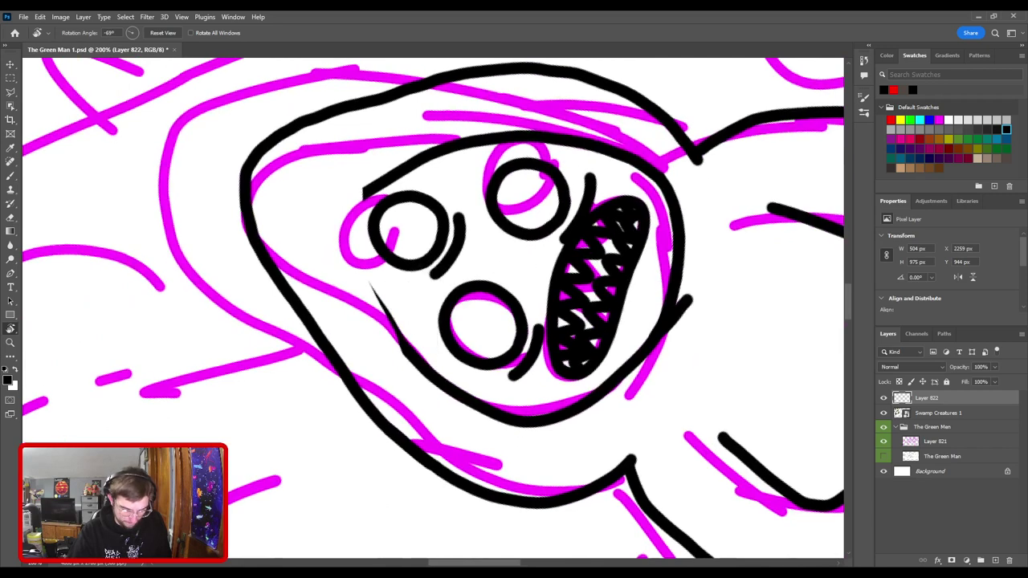
key(b)
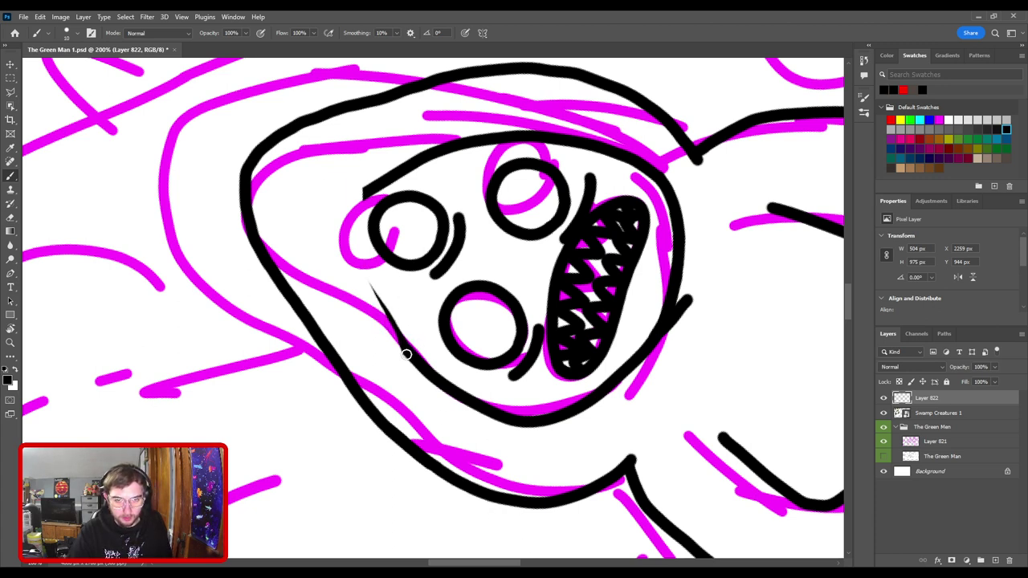
drag(404, 347, 357, 272)
key(ctrl+z)
mouse_move(408, 349)
mouse_down()
mouse_move(360, 262)
mouse_move(344, 178)
mouse_up()
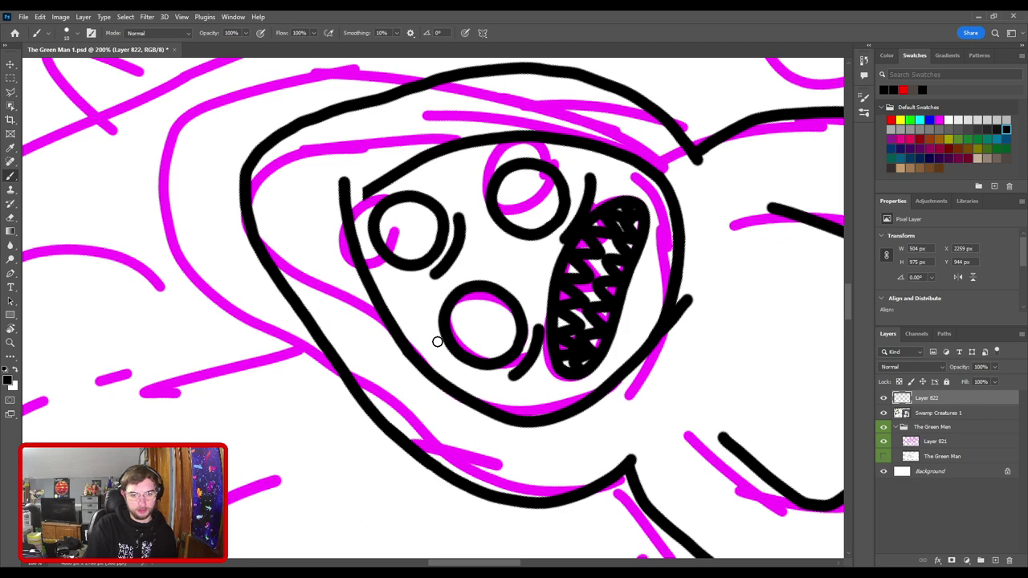
scroll(313, 186, up, 5)
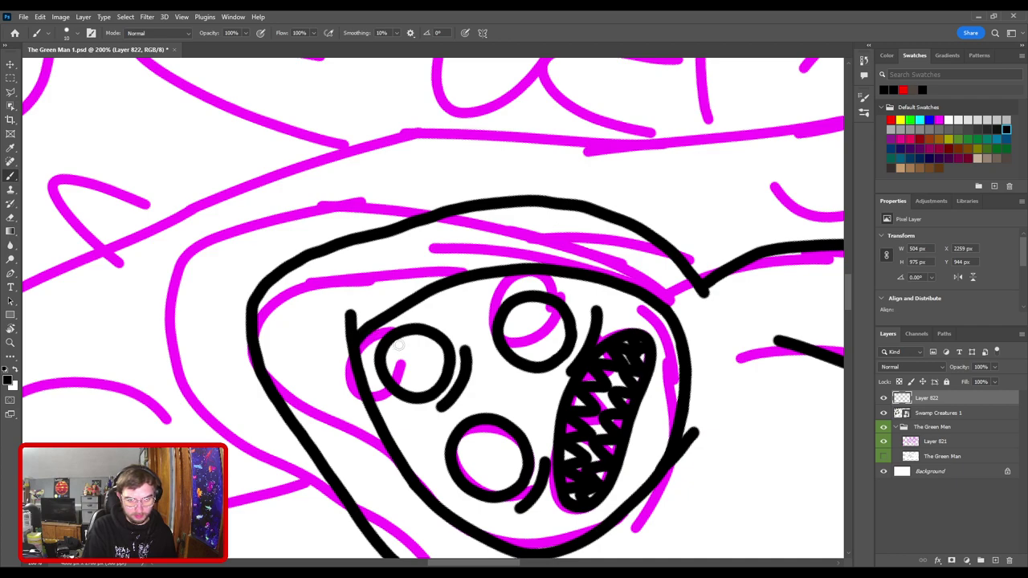
- Straighten the canvas and examine the inked hooded figure against the whole illustration and the reference creatures
key(ctrl+minus)
key(ctrl+minus)
key(ctrl+minus)
key(ctrl+minus)
key(ctrl+minus)
key(ctrl+minus)
key(ctrl+plus)
key(ctrl+plus)
key(ctrl+plus)
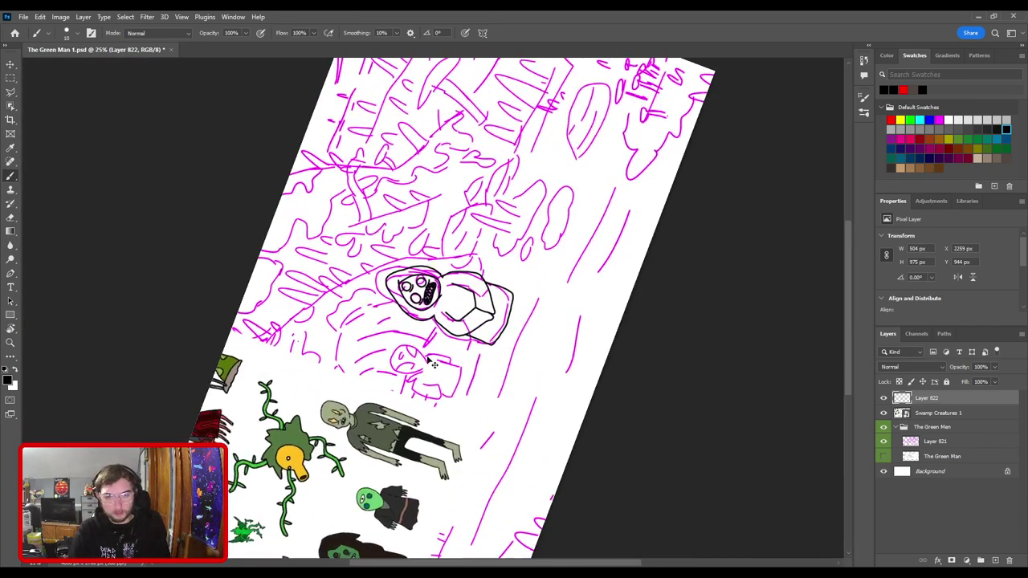
key(r)
drag(430, 216, 520, 274)
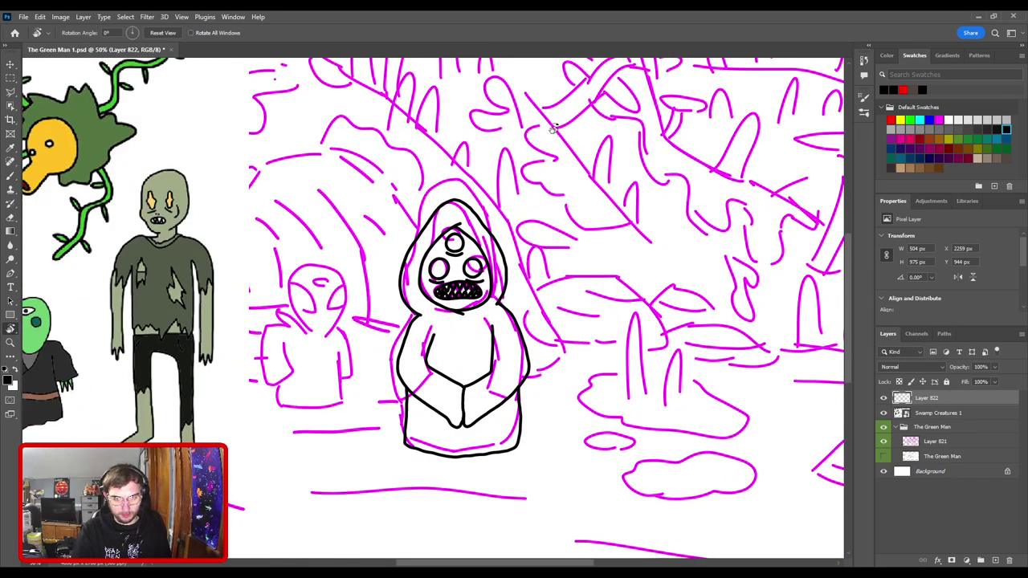
key(b)
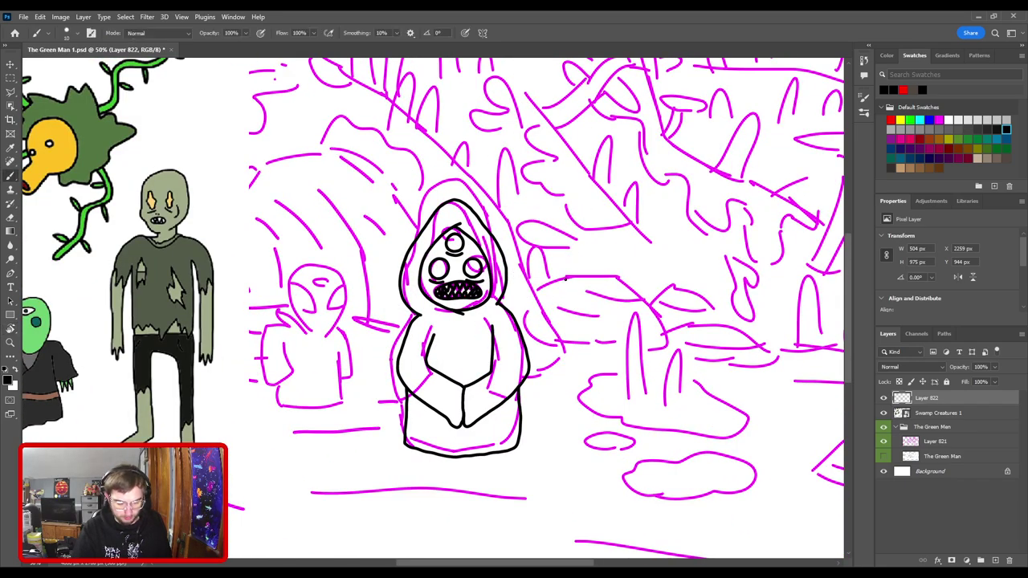
key(ctrl+plus)
key(ctrl+plus)
key(ctrl+minus)
key(ctrl+minus)
key(ctrl+minus)
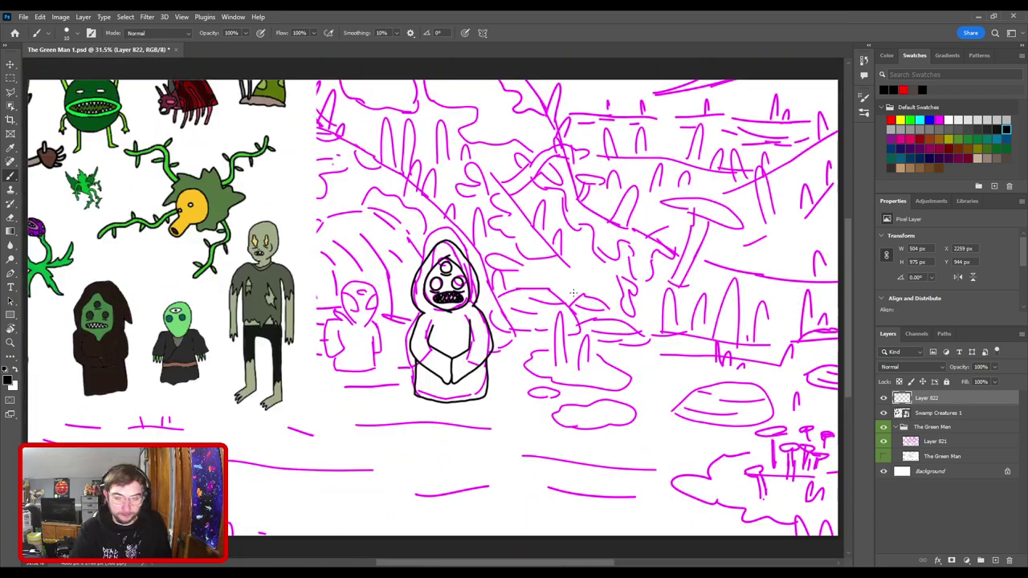
key(ctrl+plus)
key(ctrl+plus)
key(ctrl+minus)
key(ctrl+minus)
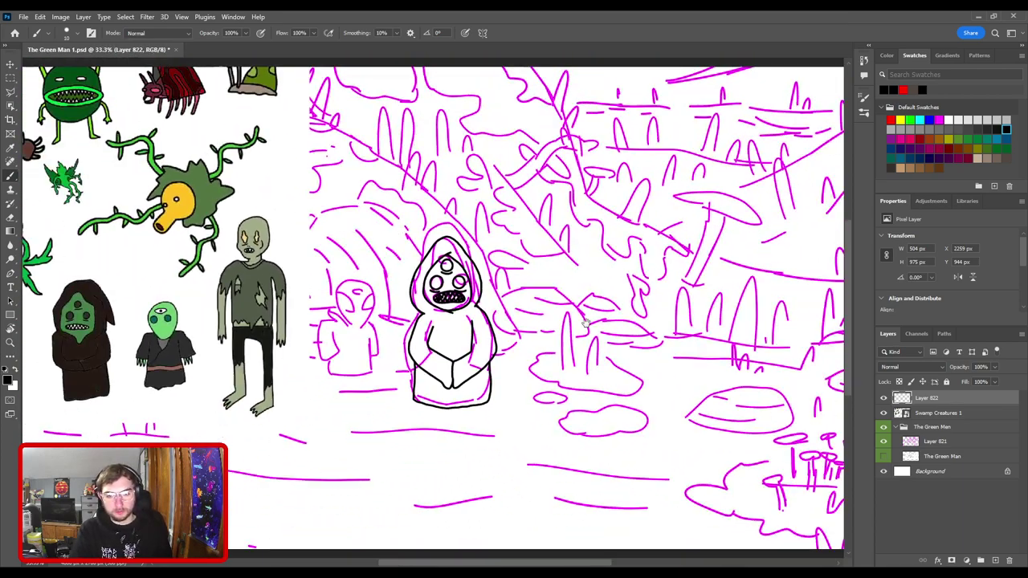
key(ctrl+0)
key(ctrl+plus)
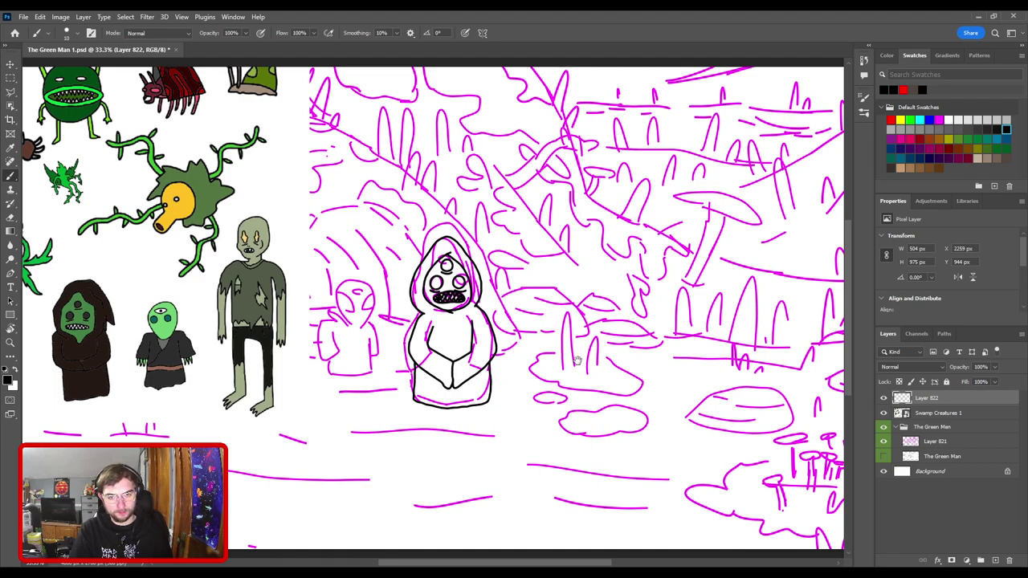
- Extend the hood's lower left edge with a short black line running inward over the chest, redrawing it once
scroll(432, 313, up, 4)
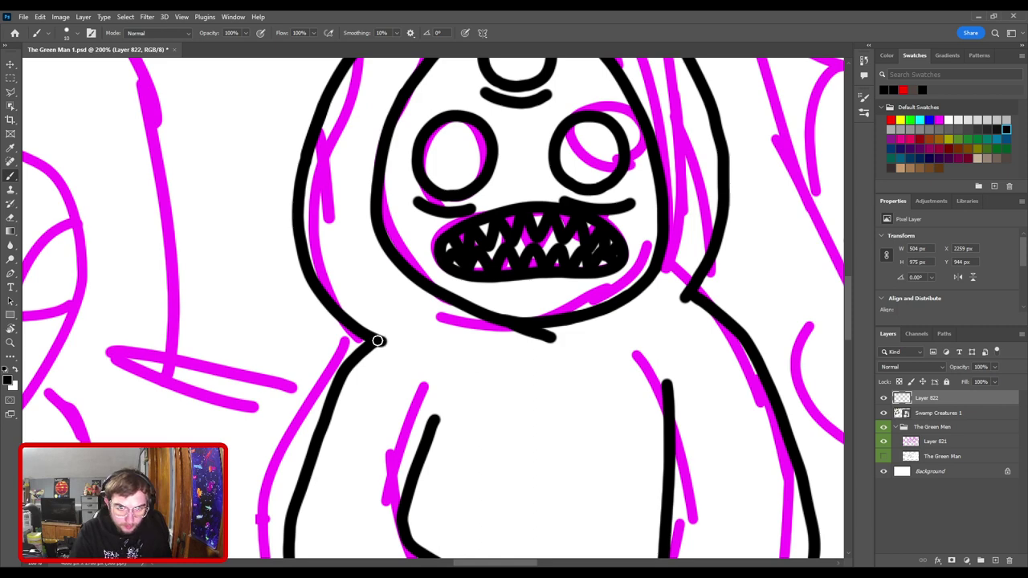
mouse_move(377, 341)
mouse_down()
mouse_move(438, 368)
mouse_move(417, 358)
mouse_move(451, 363)
mouse_up()
key(ctrl+z)
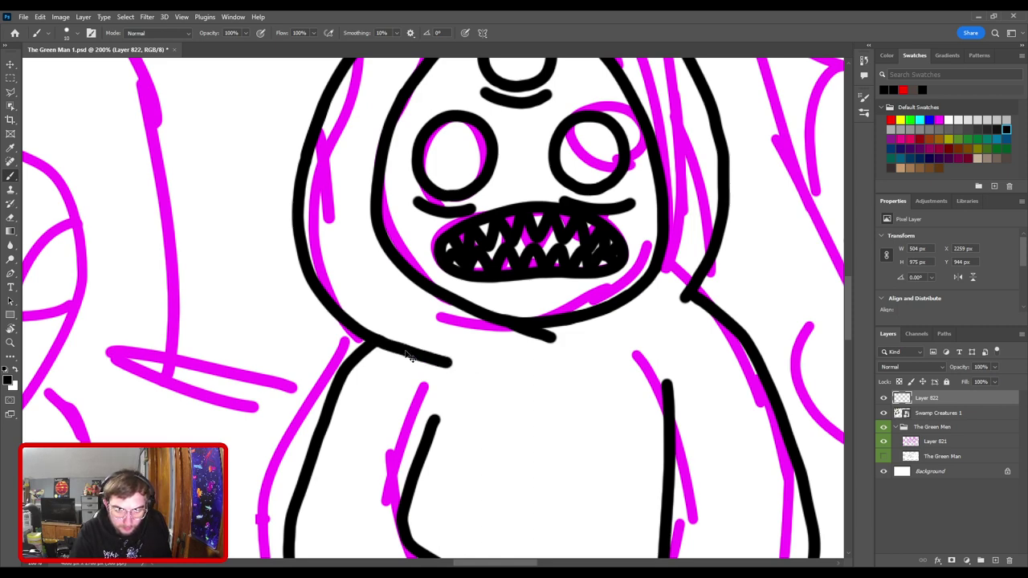
key(ctrl+z)
drag(378, 339, 452, 363)
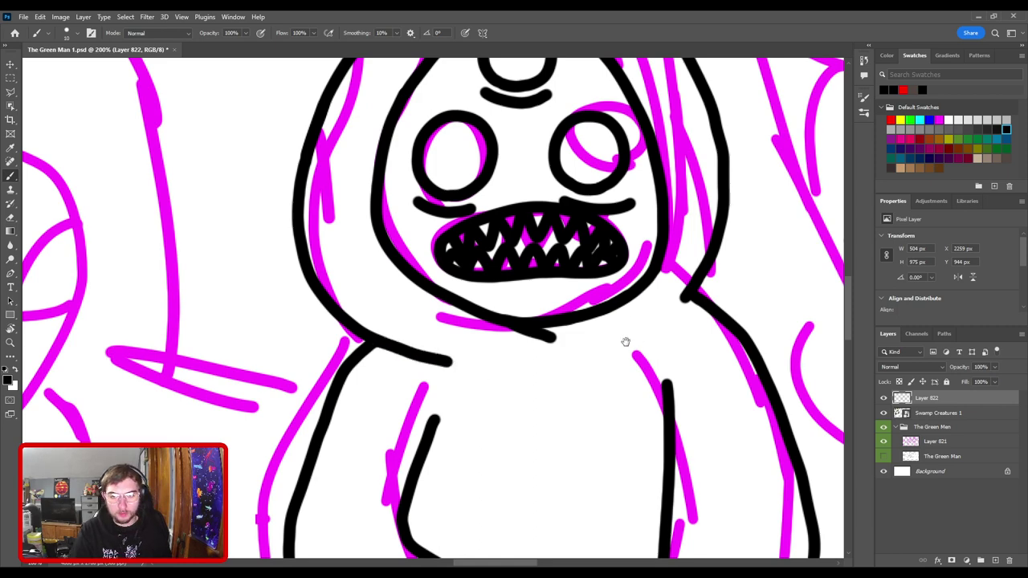
- Extend the hood's lower right edge with a short diagonal black line running down and inward over the chest
drag(626, 341, 482, 274)
drag(539, 231, 515, 268)
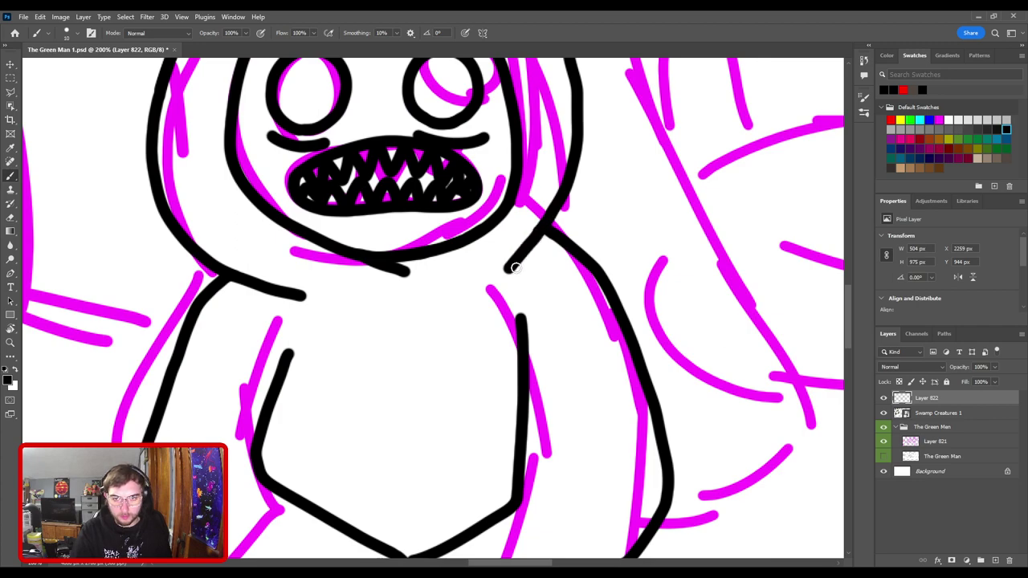
key(ctrl+z)
drag(544, 230, 497, 274)
key(ctrl+0)
- Lasso the hooded figure's toothed mouth and shift it slightly down, clear of the lines under the lower eyes, then deselect it
scroll(452, 276, up, 10)
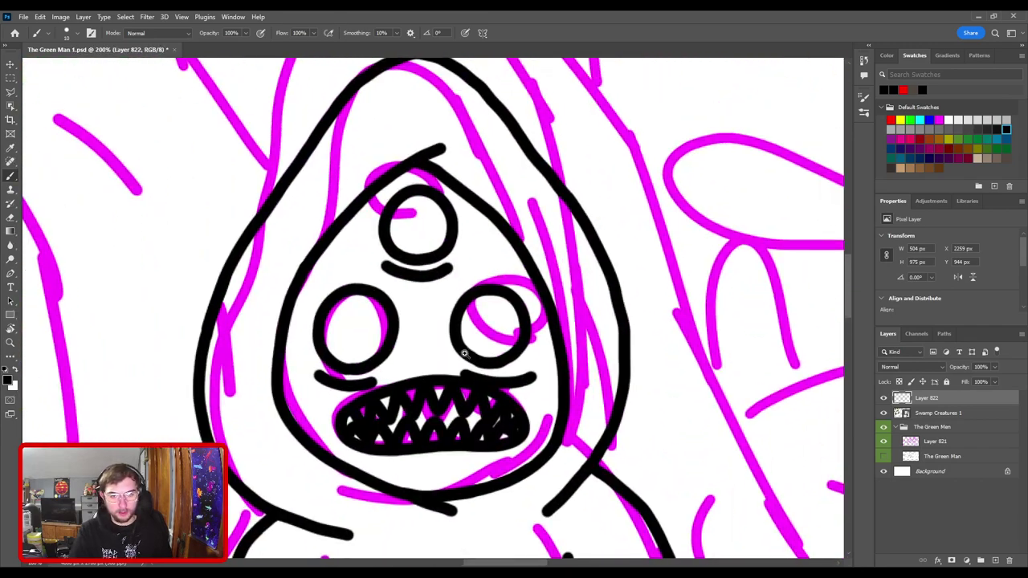
scroll(447, 348, up, 4)
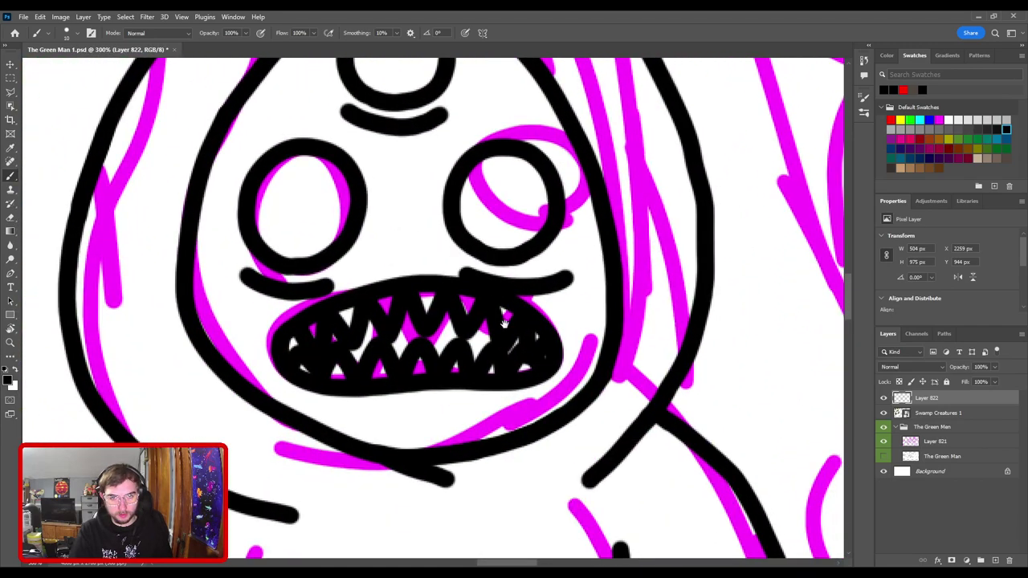
scroll(506, 325, up, 2)
key(l)
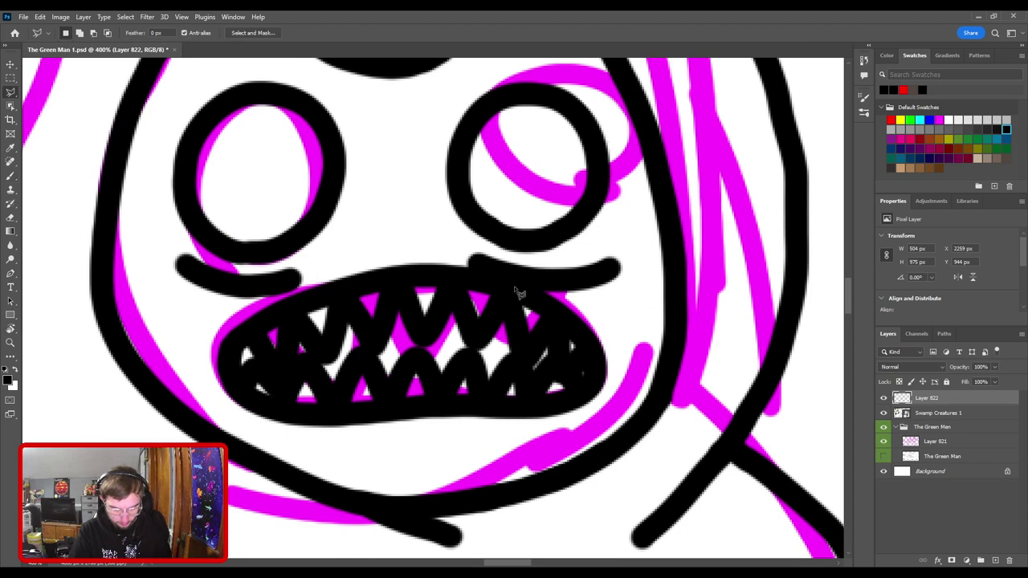
mouse_move(476, 276)
mouse_down()
mouse_move(561, 298)
mouse_move(624, 333)
mouse_move(622, 401)
mouse_move(603, 421)
mouse_move(453, 460)
mouse_move(355, 428)
mouse_move(262, 435)
mouse_move(344, 445)
mouse_move(225, 420)
mouse_move(212, 312)
mouse_up()
mouse_move(276, 310)
mouse_down()
mouse_move(419, 236)
mouse_move(445, 241)
mouse_move(480, 273)
mouse_up()
key(ctrl+minus)
key(ctrl+minus)
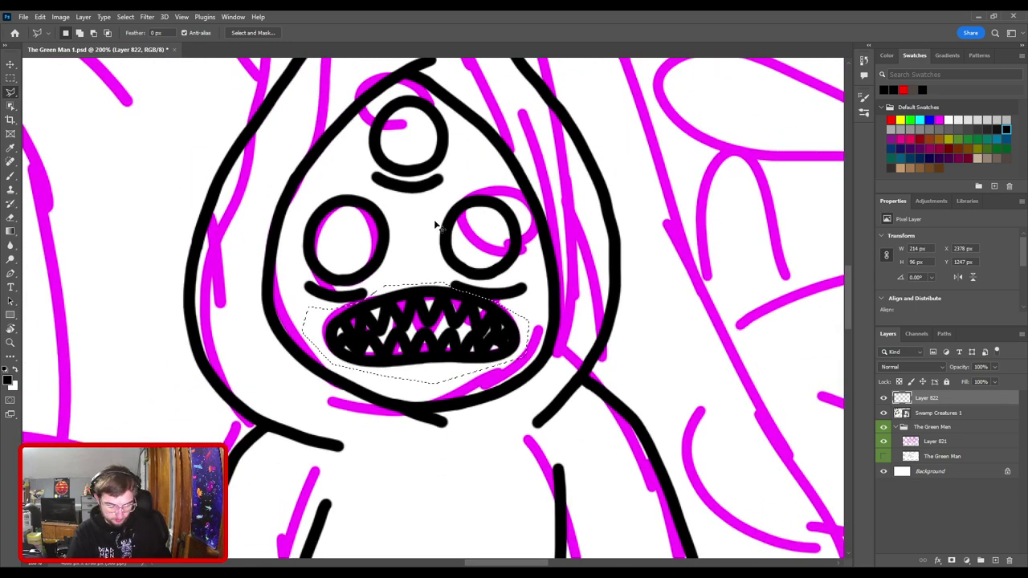
key(ctrl+t)
drag(449, 315, 437, 314)
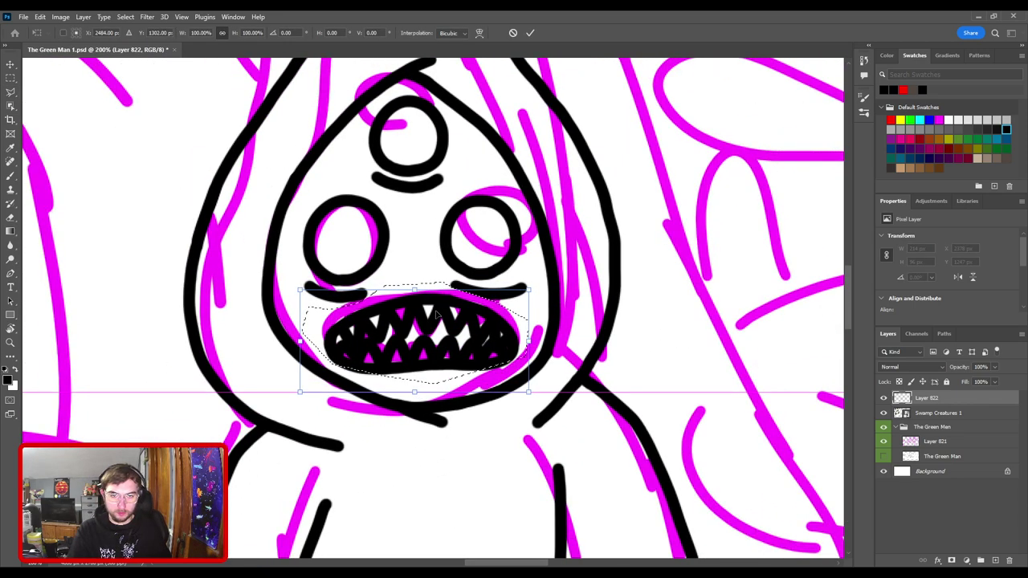
key(Return)
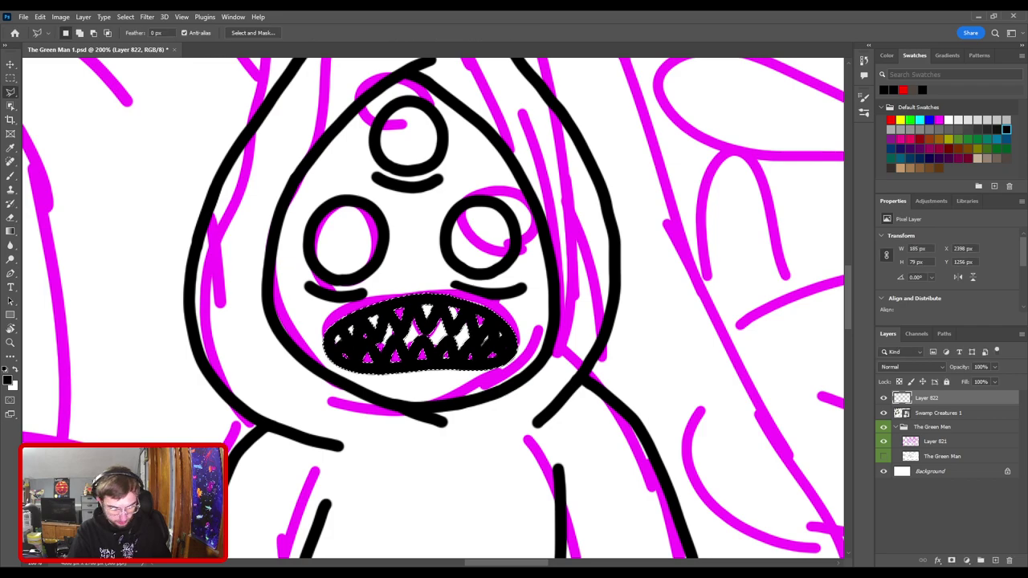
key(ctrl+d)
- Reduce the Eraser to a very small tip for detail work around the face's mouth and under-eye lines
key(b)
key(ctrl+plus)
key(ctrl+plus)
key(ctrl+plus)
key(ctrl+plus)
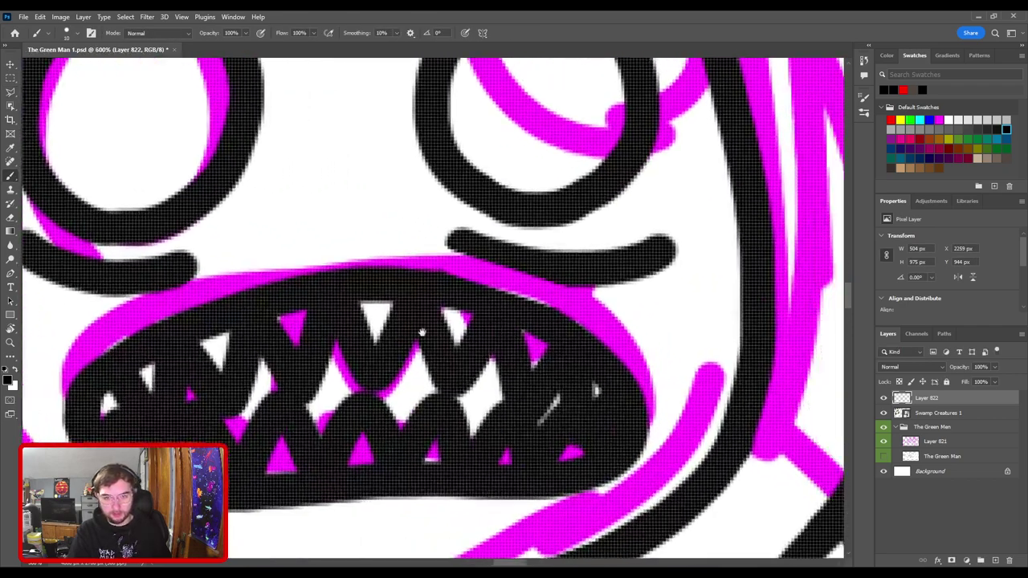
key(e)
key([)
key([)
key([)
key([)
key([)
key([)
key([)
key([)
key([)
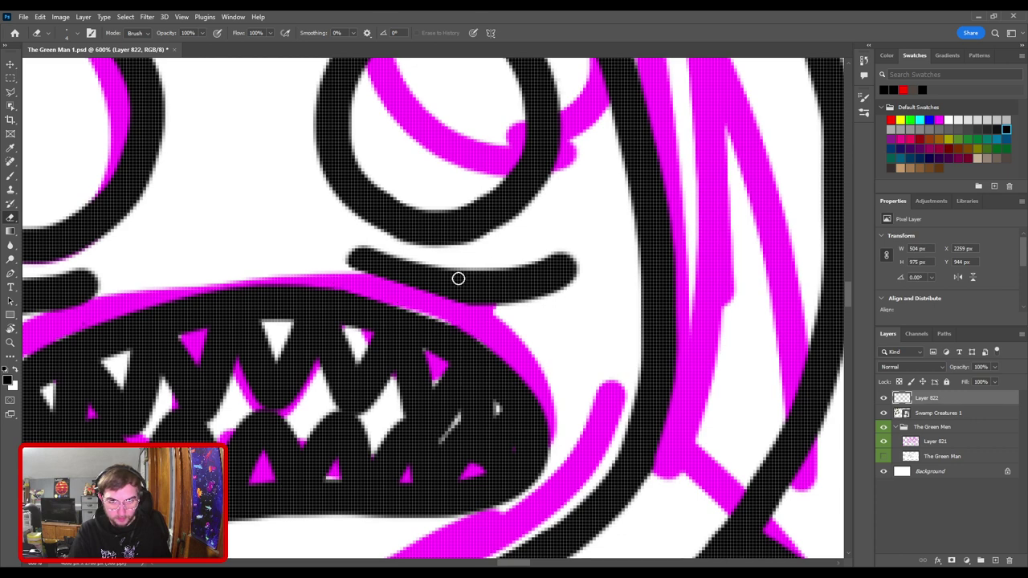
- Thicken the line under the lower right eye with a black brush stroke from its inner end to its middle
key(b)
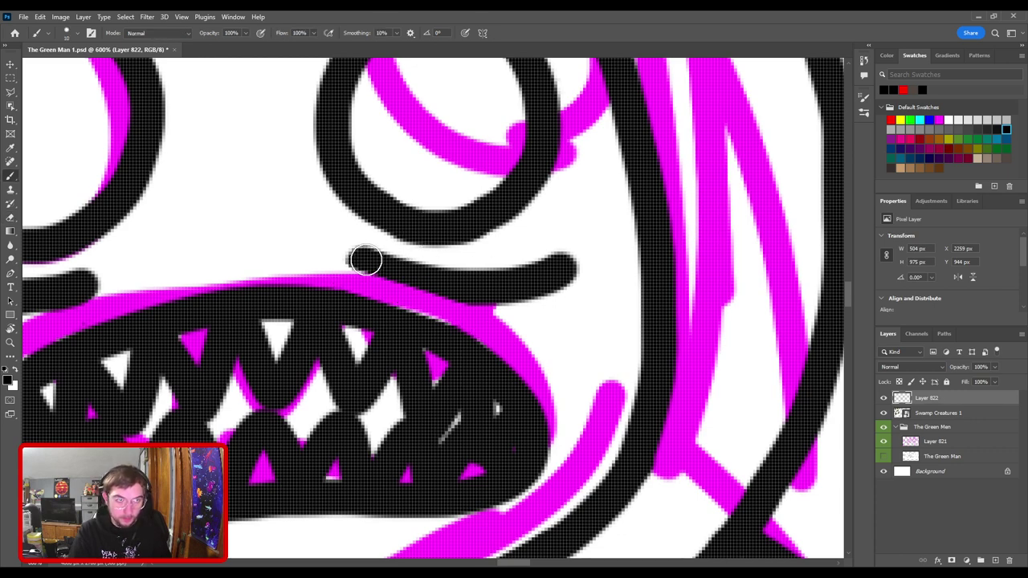
drag(368, 261, 468, 290)
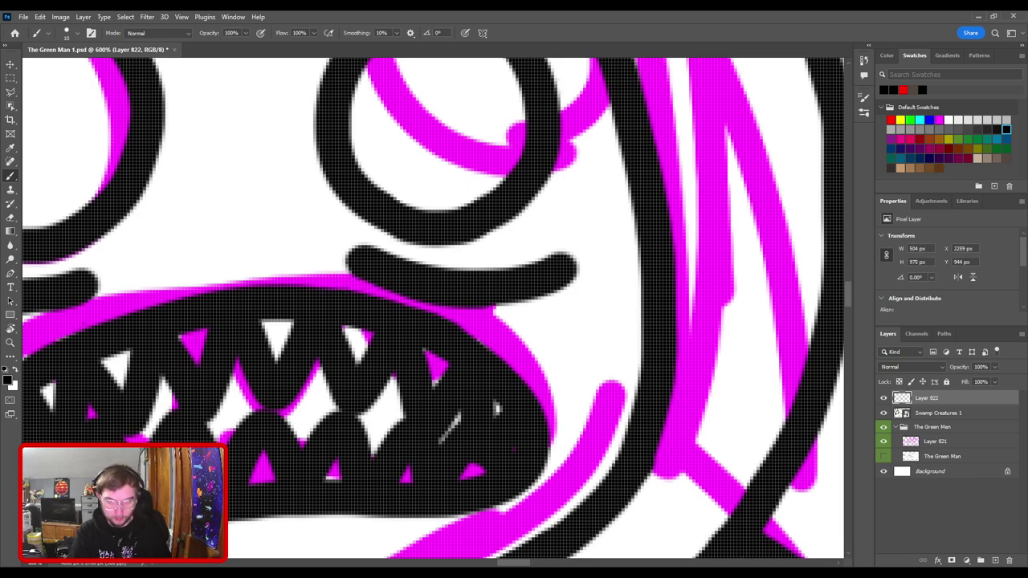
key(ctrl+minus)
key(ctrl+plus)
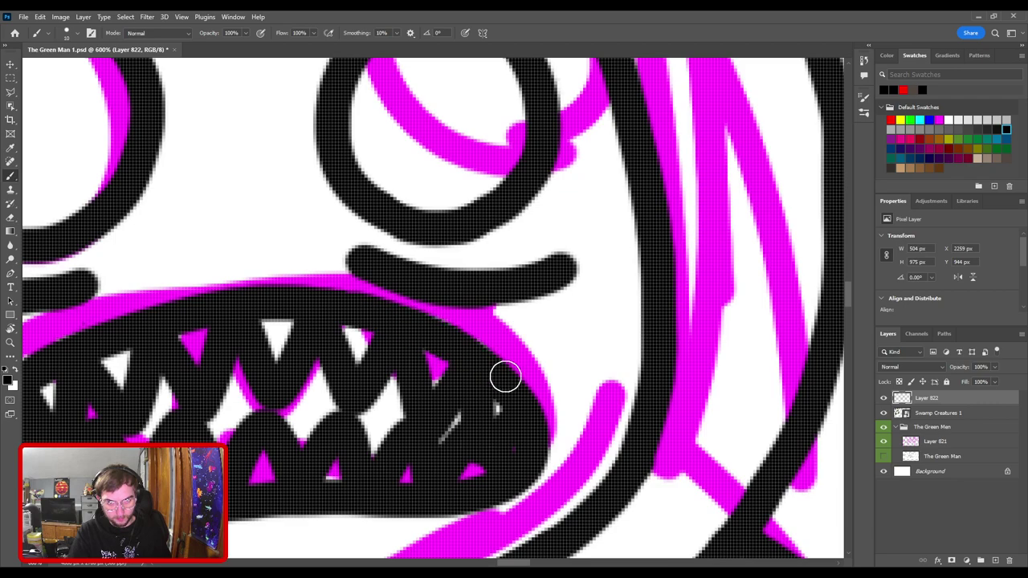
- Examine the repositioned mouth and under-eye line against the whole hooded figure, and return to the face's lower right side with the Eraser
scroll(554, 401, down, 10)
scroll(553, 394, up, 5)
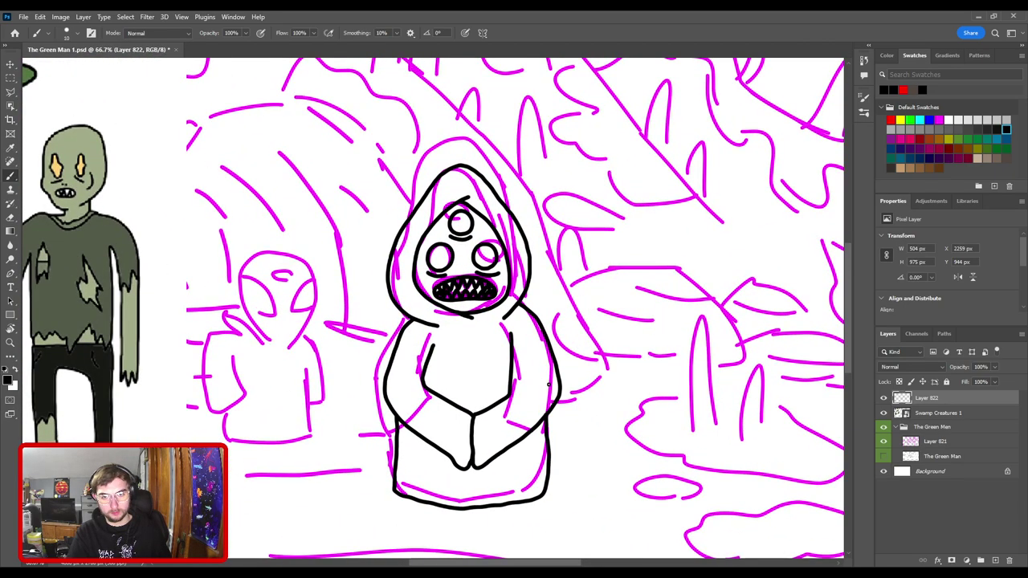
scroll(548, 386, up, 3)
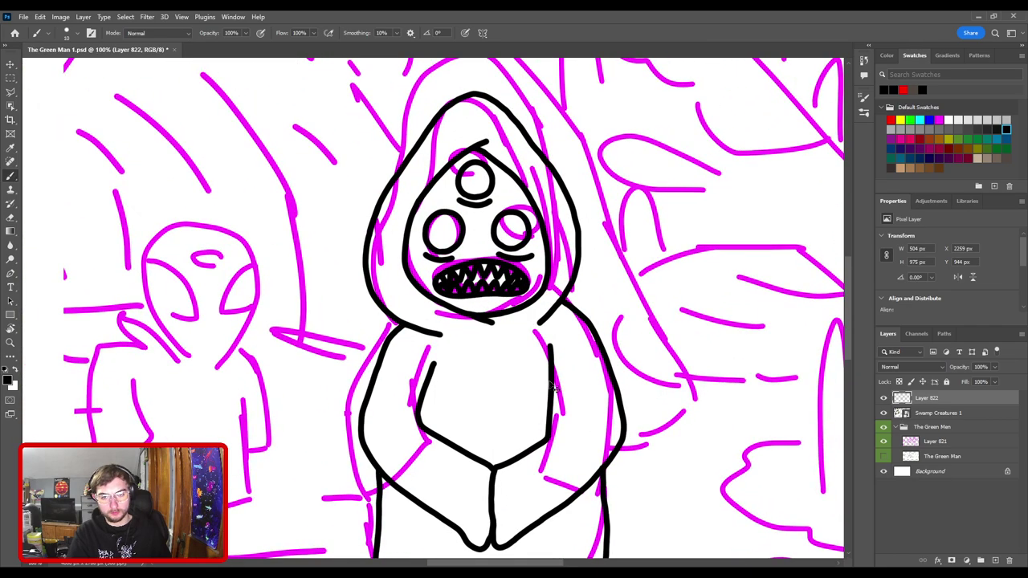
scroll(553, 387, down, 5)
scroll(546, 382, up, 8)
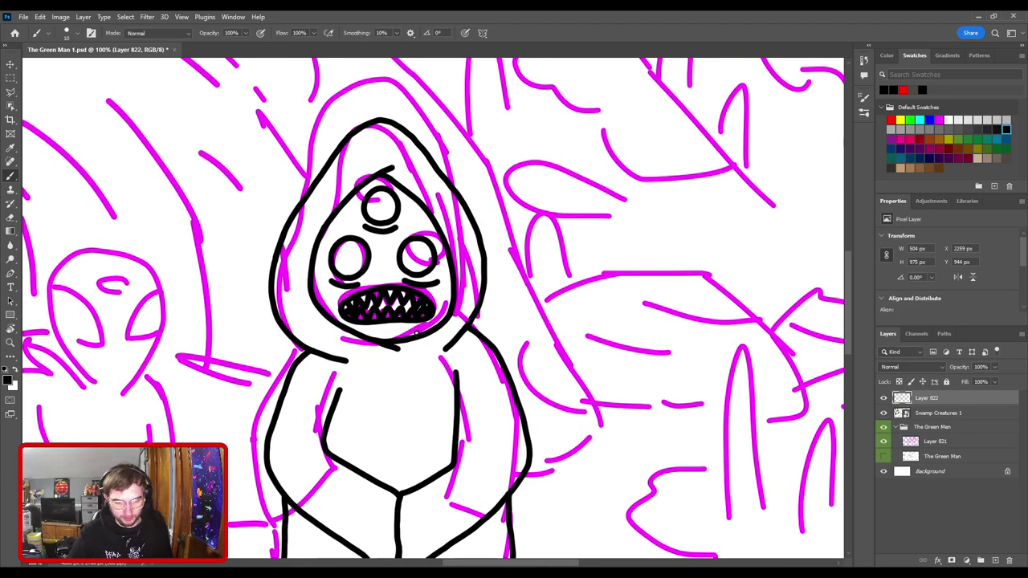
key(e)
scroll(473, 321, up, 4)
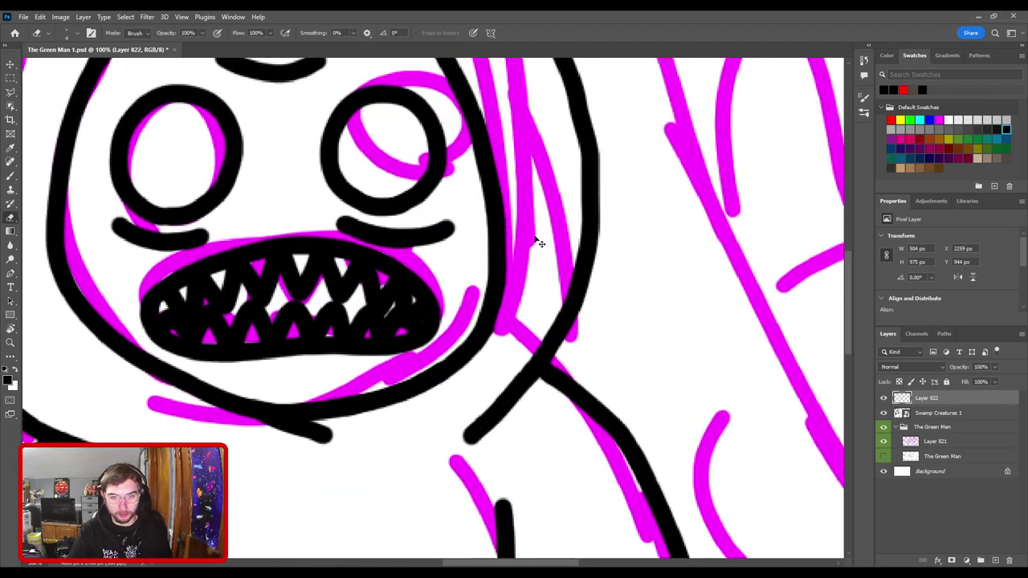
- Erase the upper end of the shoulder line beside the hood's opening edge, on the black character's side nearest the pointer, using an enlarged eraser
key(bracketright)
key(bracketright)
key(bracketright)
key(bracketright)
key(bracketright)
key(bracketright)
key(bracketright)
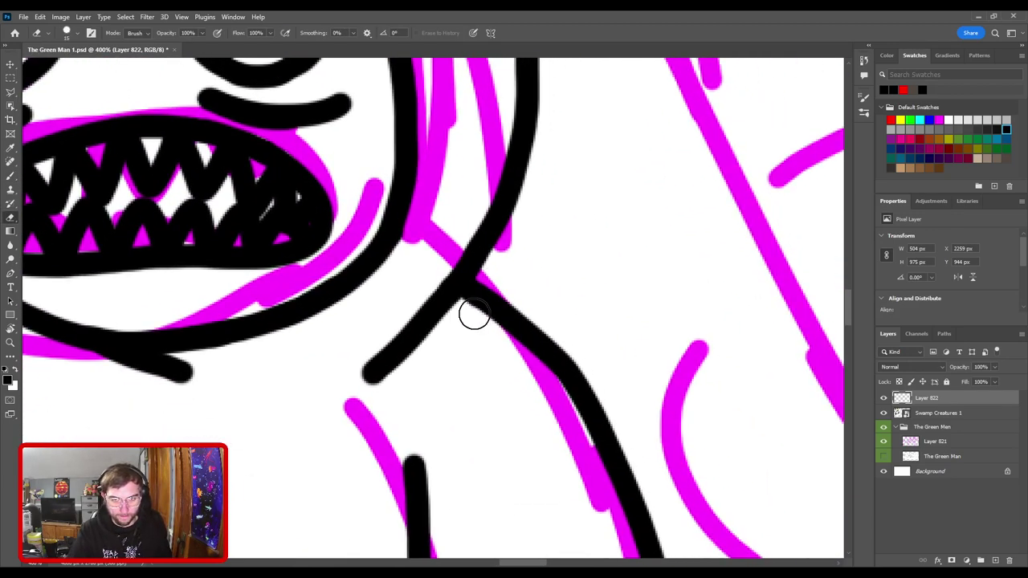
key(bracketleft)
mouse_move(475, 312)
mouse_down()
mouse_move(493, 284)
mouse_move(486, 347)
mouse_move(532, 300)
mouse_up()
key(ctrl+0)
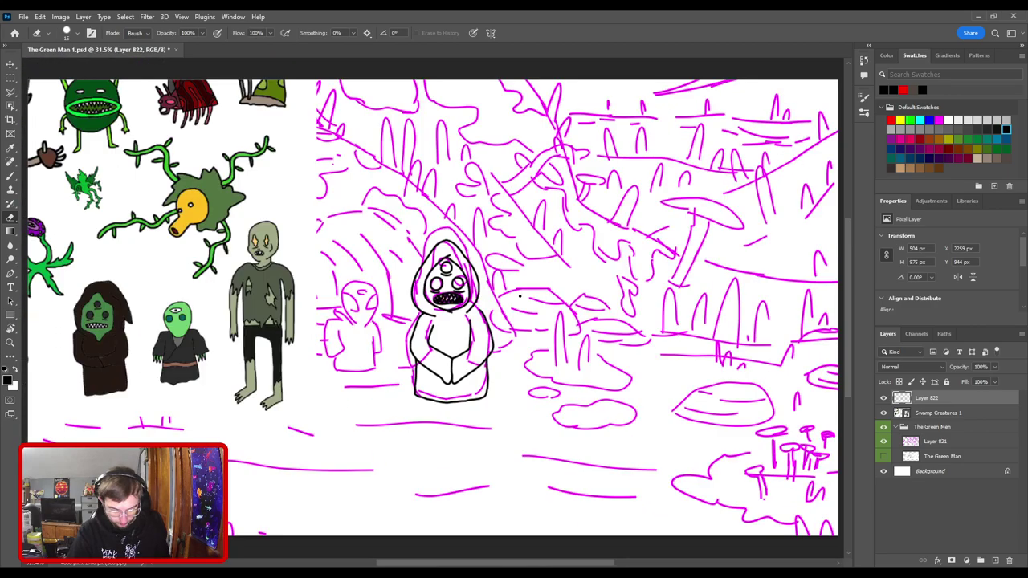
- Select the black hooded head with the Polygonal Lasso, shift it to X 2469.5 px, Y 1139 px with Free Transform, and deselect
key(l)
scroll(433, 308, up, 6)
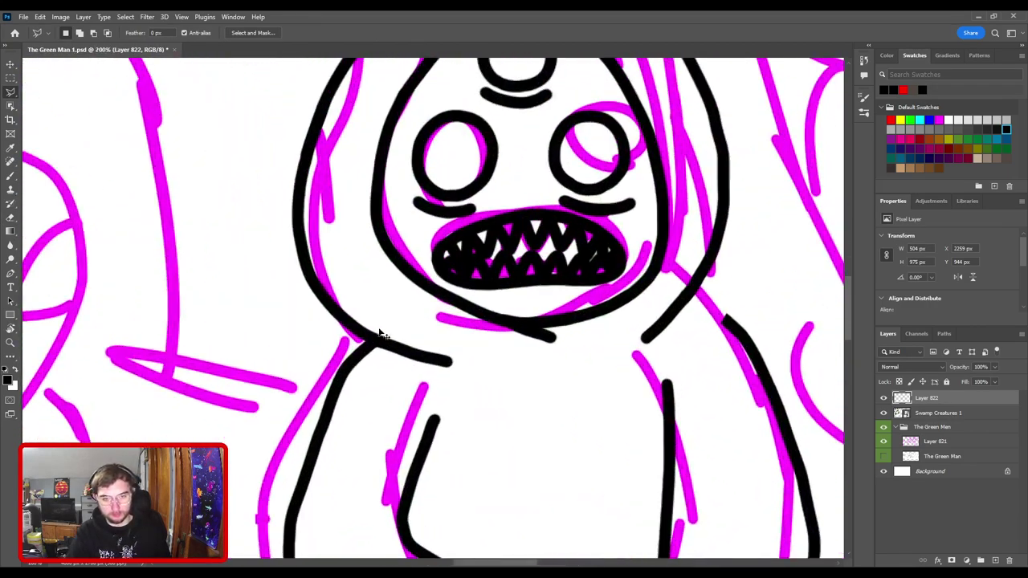
scroll(381, 333, up, 2)
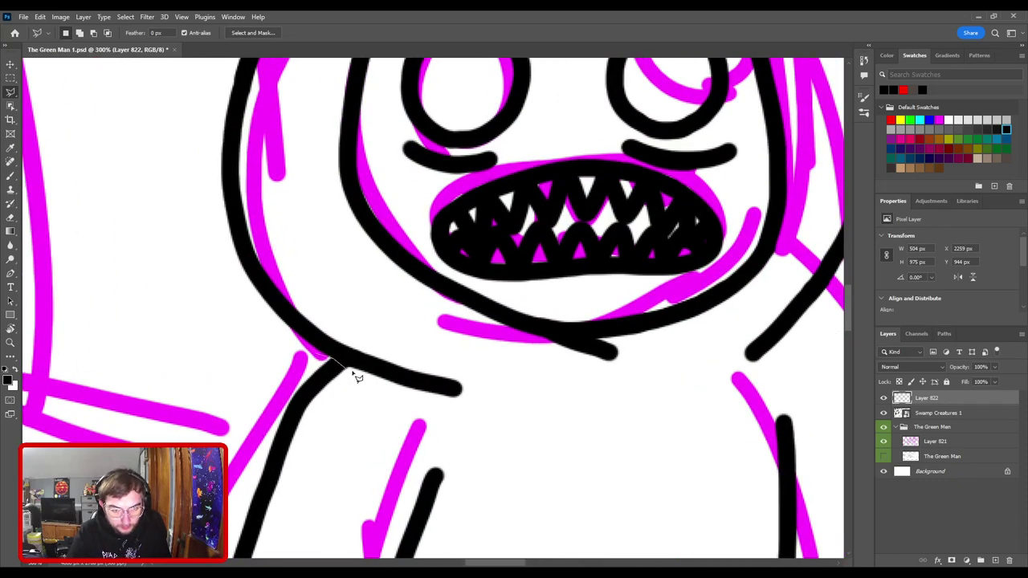
scroll(485, 426, down, 5)
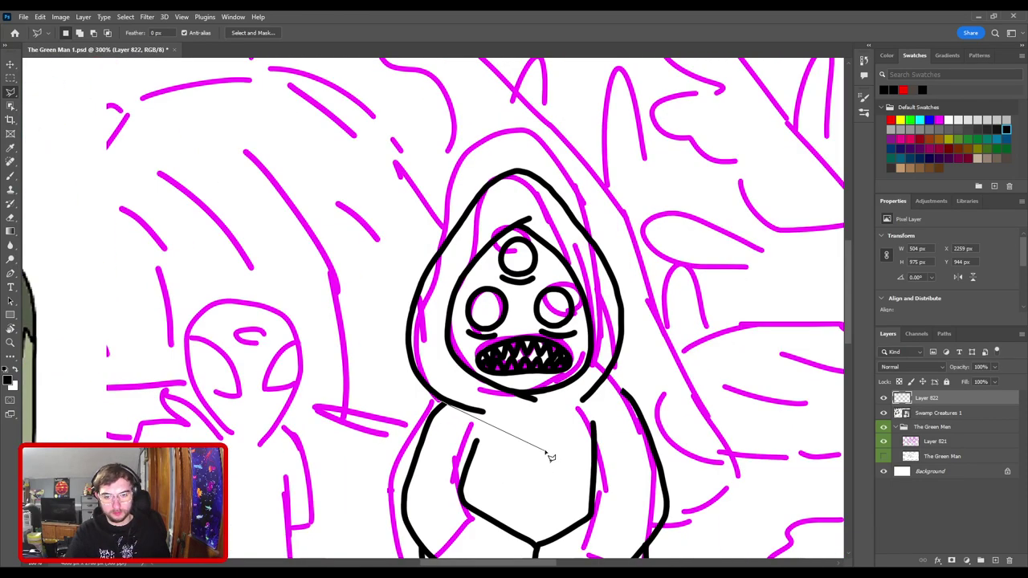
click(543, 447)
click(679, 277)
click(646, 149)
click(498, 90)
click(342, 171)
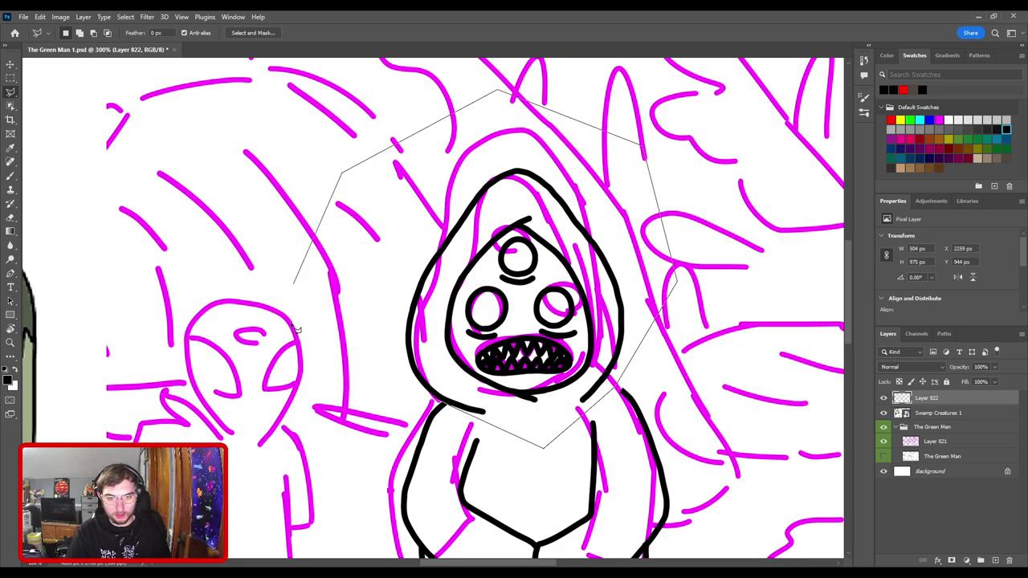
click(315, 342)
click(376, 384)
double_click(471, 415)
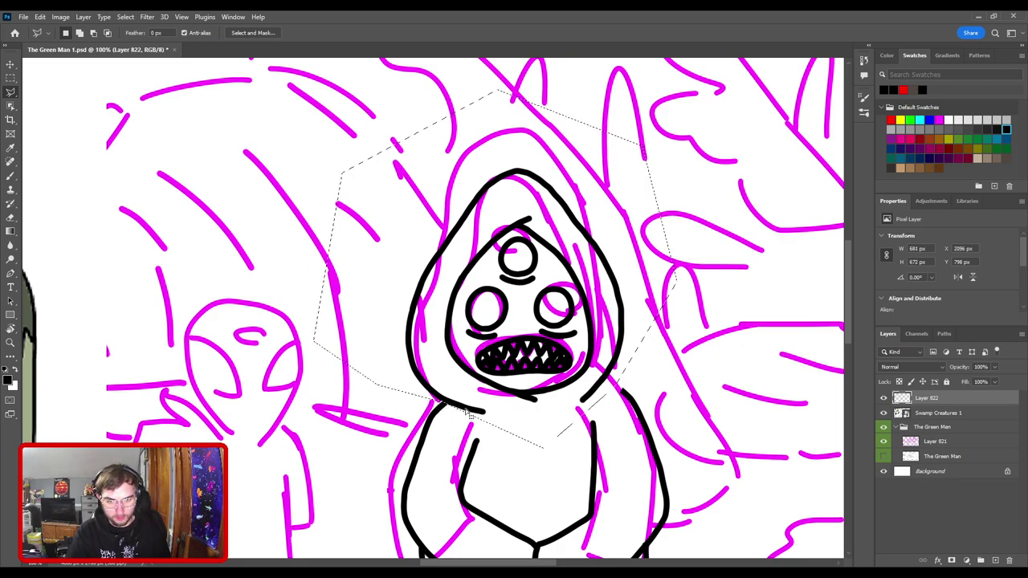
scroll(471, 414, down, 5)
key(ctrl+t)
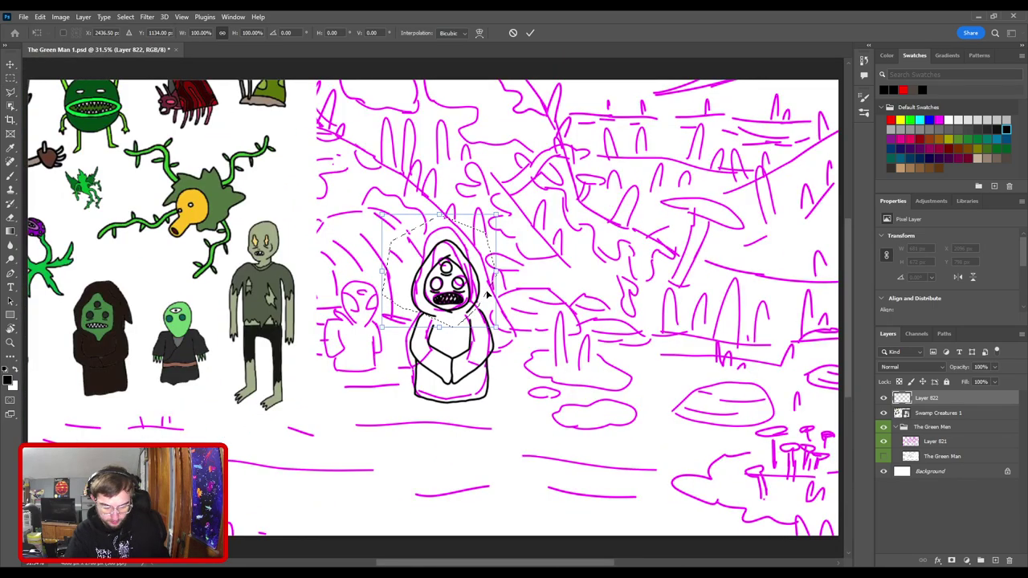
scroll(487, 295, up, 5)
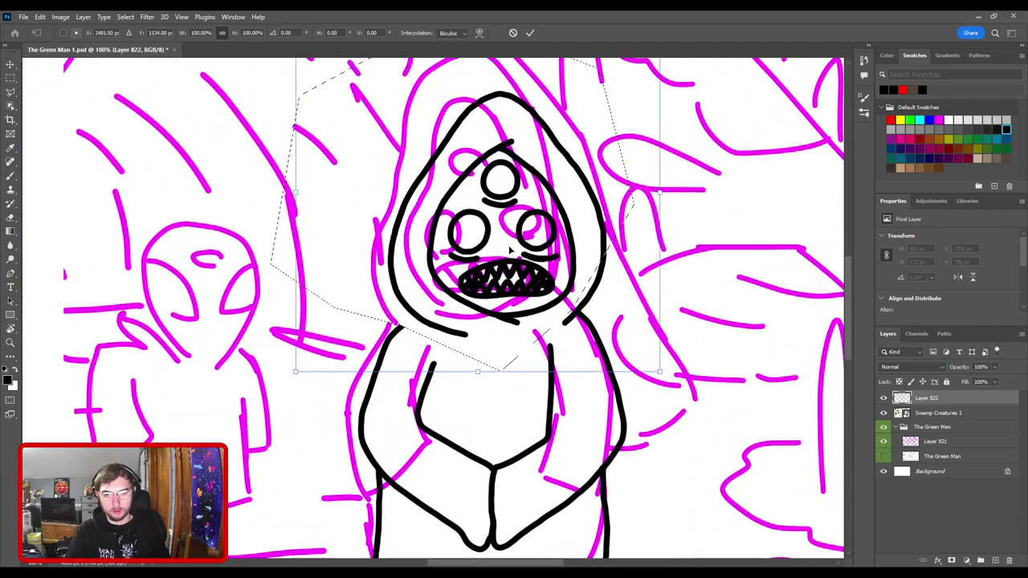
drag(509, 251, 504, 253)
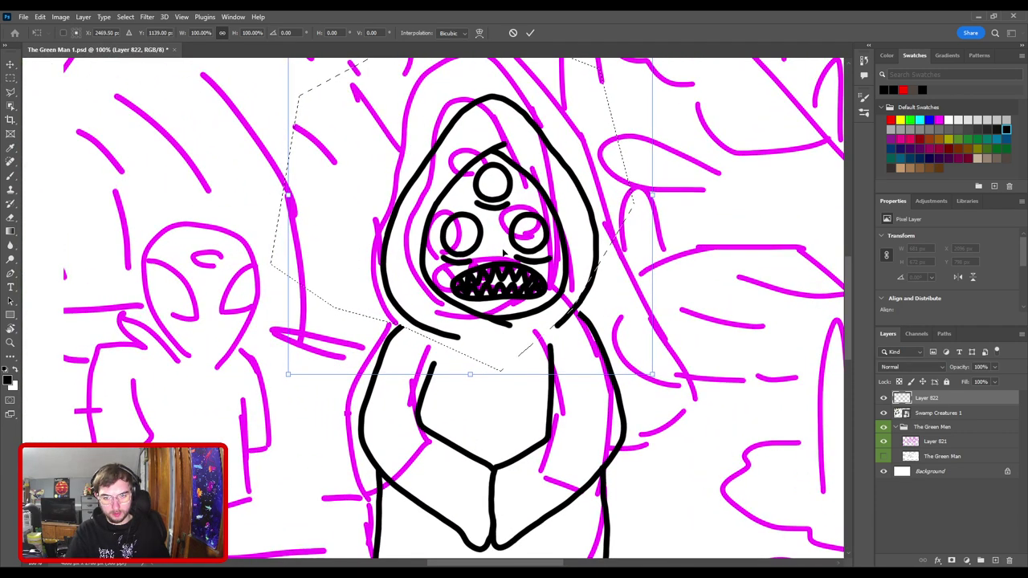
key(Return)
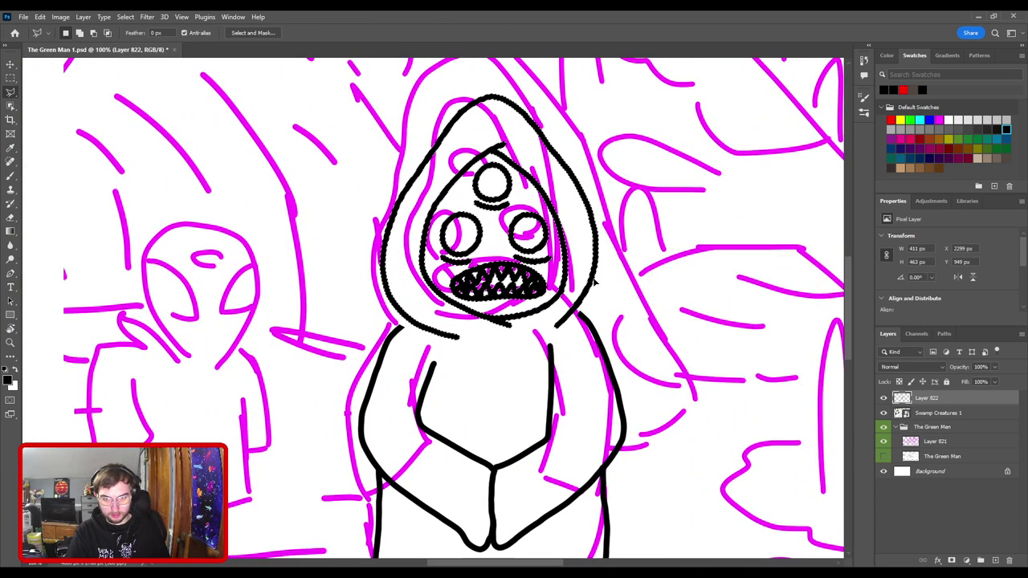
scroll(596, 286, down, 5)
key(Return)
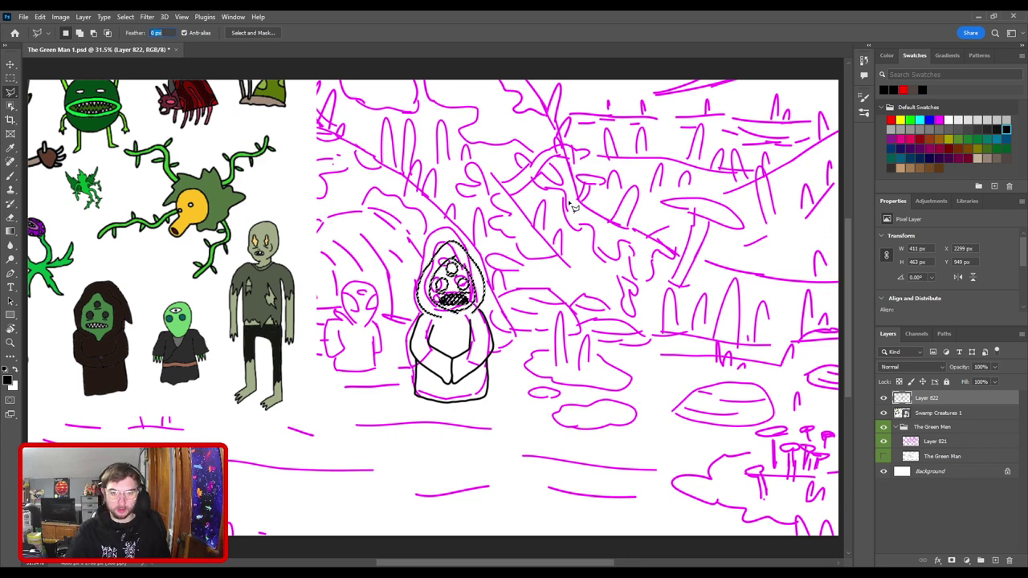
key(ctrl+d)
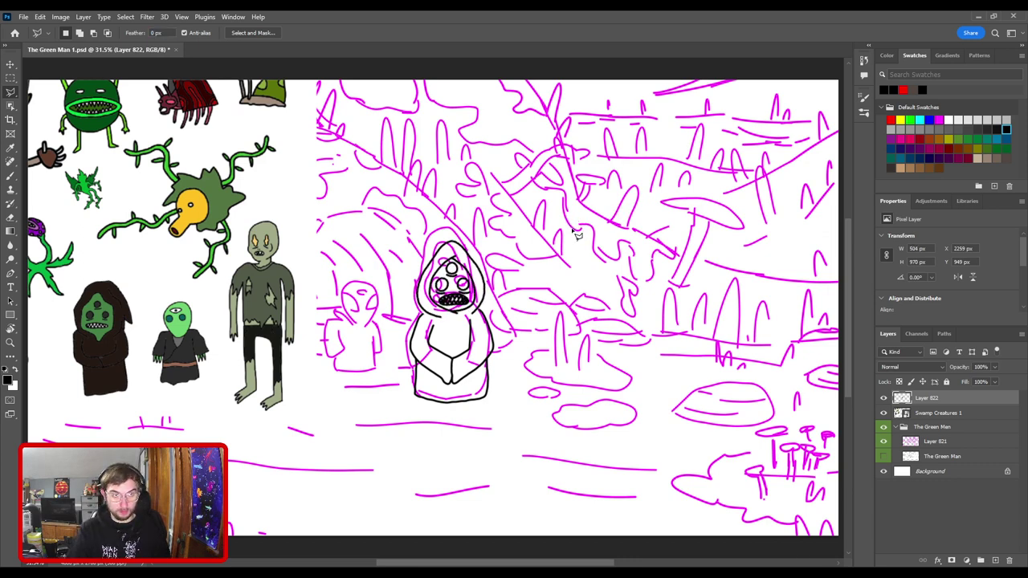
- Join the black shoulder outlines to the repositioned hood with short brush strokes
key(ctrl+plus)
key(ctrl+plus)
key(ctrl+plus)
key(ctrl+plus)
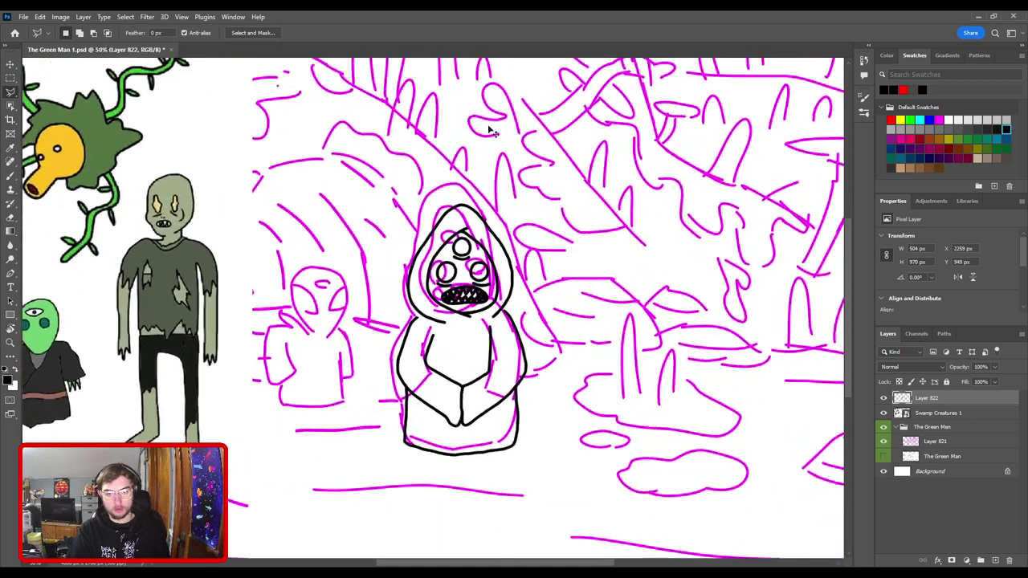
key(ctrl+plus)
key(ctrl+plus)
mouse_move(369, 285)
mouse_down()
mouse_move(399, 250)
mouse_move(473, 356)
mouse_move(497, 344)
mouse_up()
key(b)
drag(696, 345, 266, 265)
drag(592, 225, 603, 230)
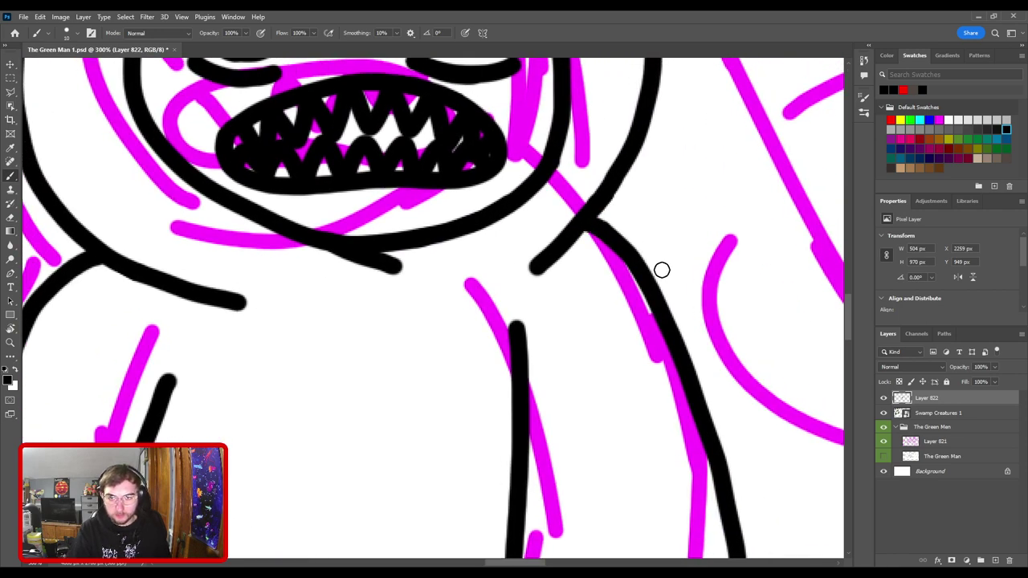
- Examine the line joins between the hood and both shoulders up close for anything that needs erasing
mouse_move(327, 361)
mouse_down()
mouse_move(398, 357)
mouse_move(640, 391)
mouse_up()
key(ctrl+plus)
key(ctrl+plus)
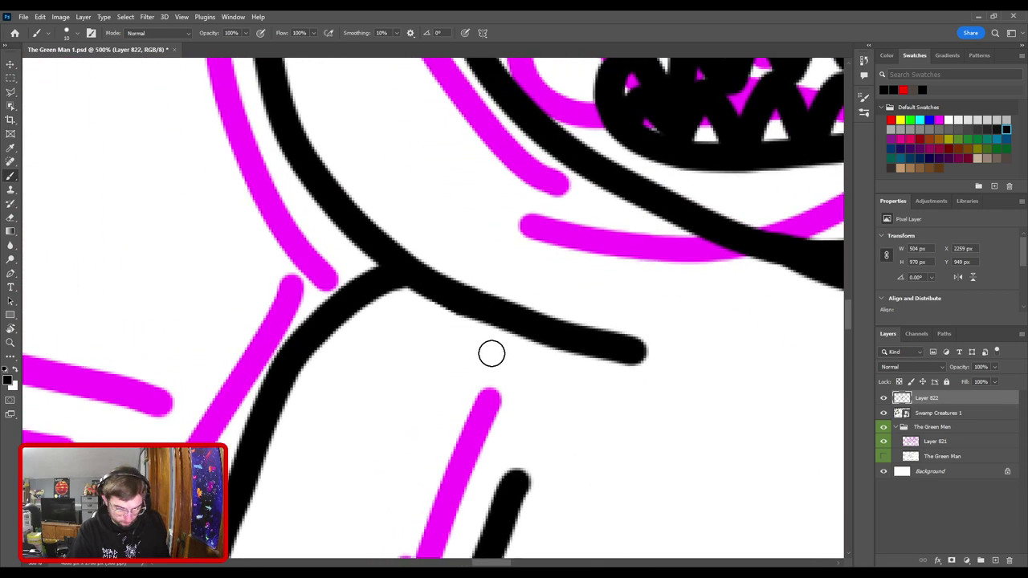
key(e)
key([)
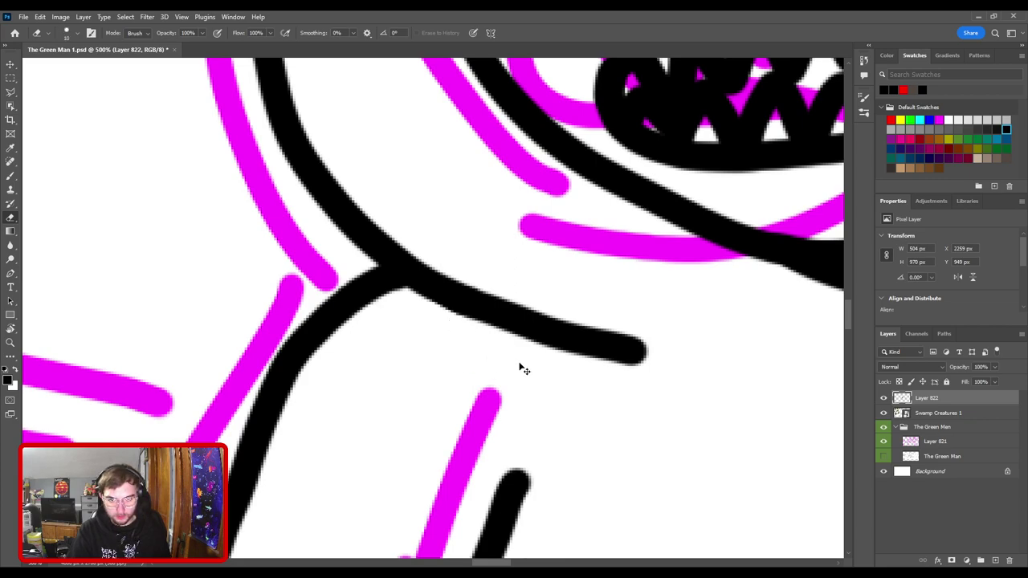
key(ctrl+minus)
mouse_move(403, 347)
mouse_down()
mouse_move(327, 376)
mouse_move(48, 434)
mouse_up()
drag(574, 310, 345, 370)
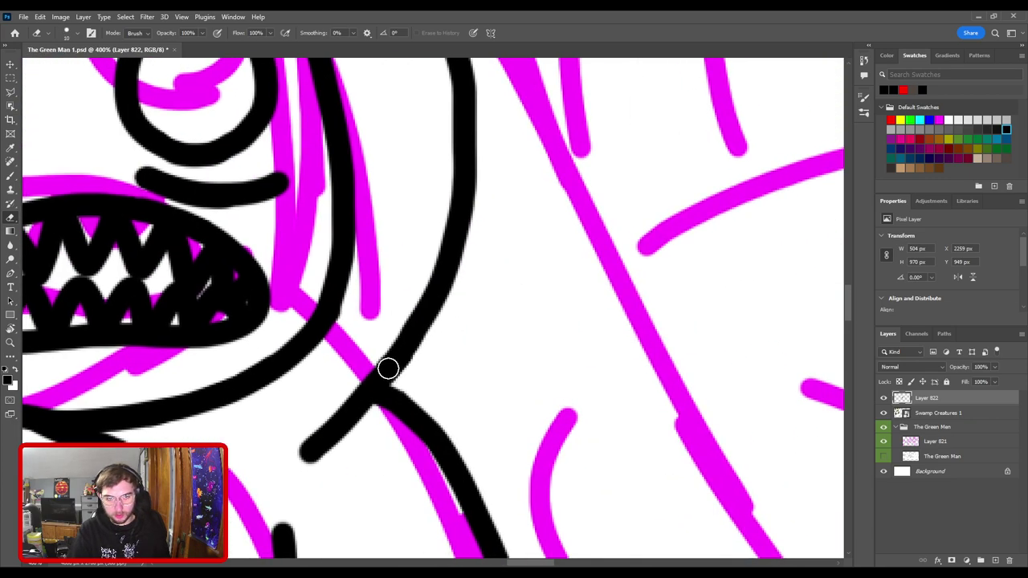
scroll(354, 335, up, 1)
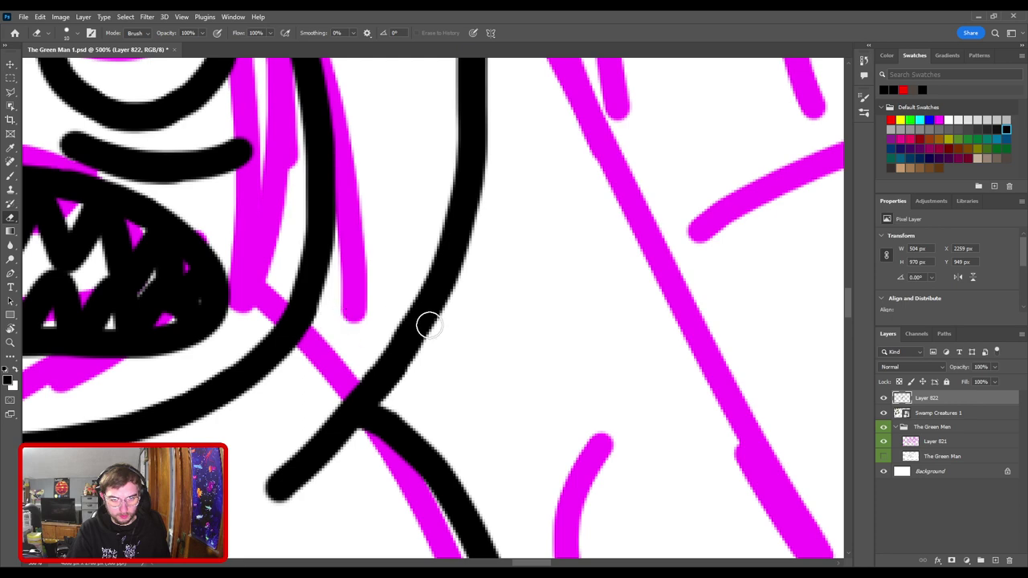
key(ctrl+0)
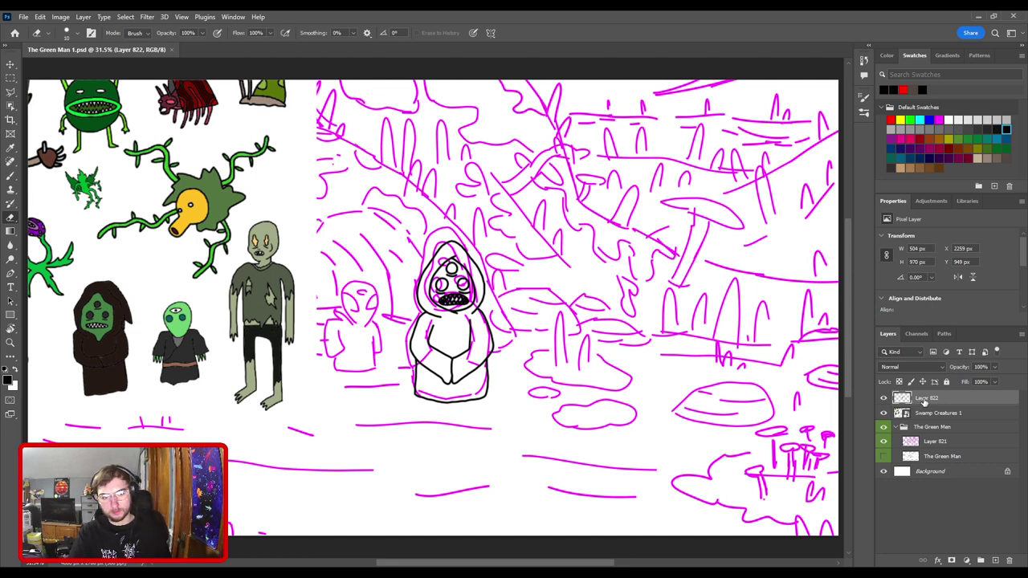
- Rename the layer holding the hooded character's black line art to "Alien Dude 1"
drag(241, 335, 316, 343)
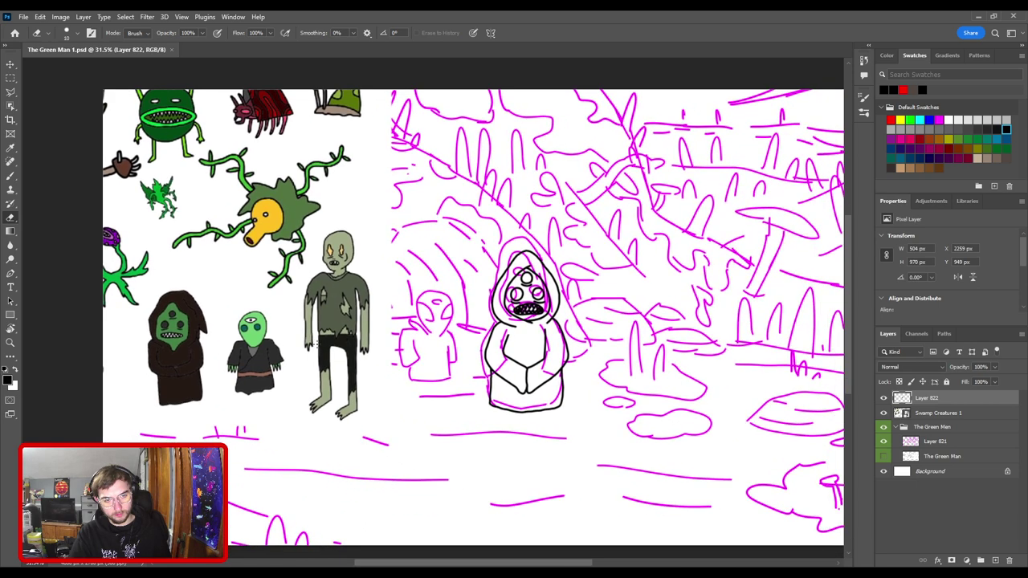
drag(448, 358, 386, 339)
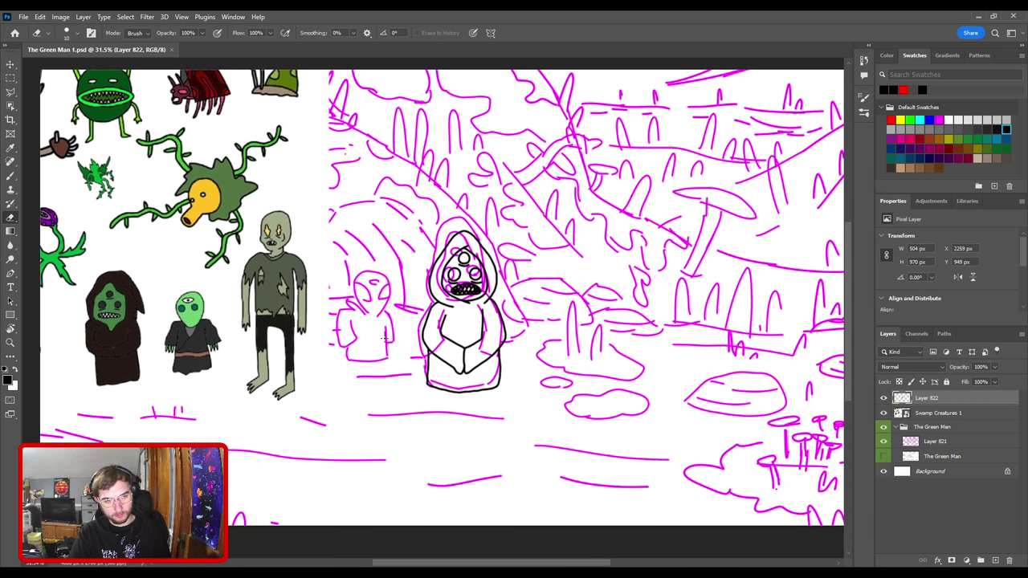
double_click(929, 398)
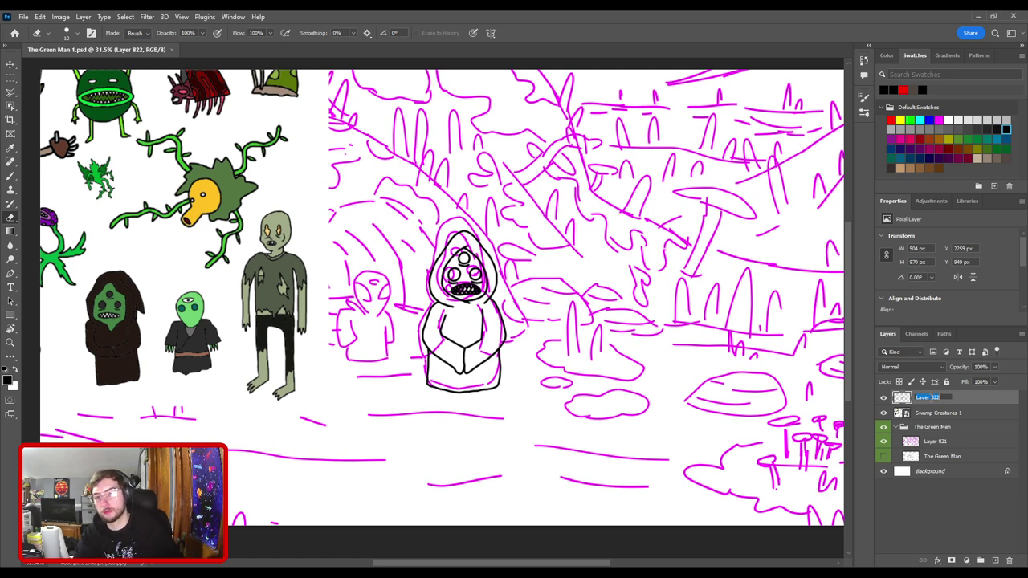
text(Alien Dude 1)
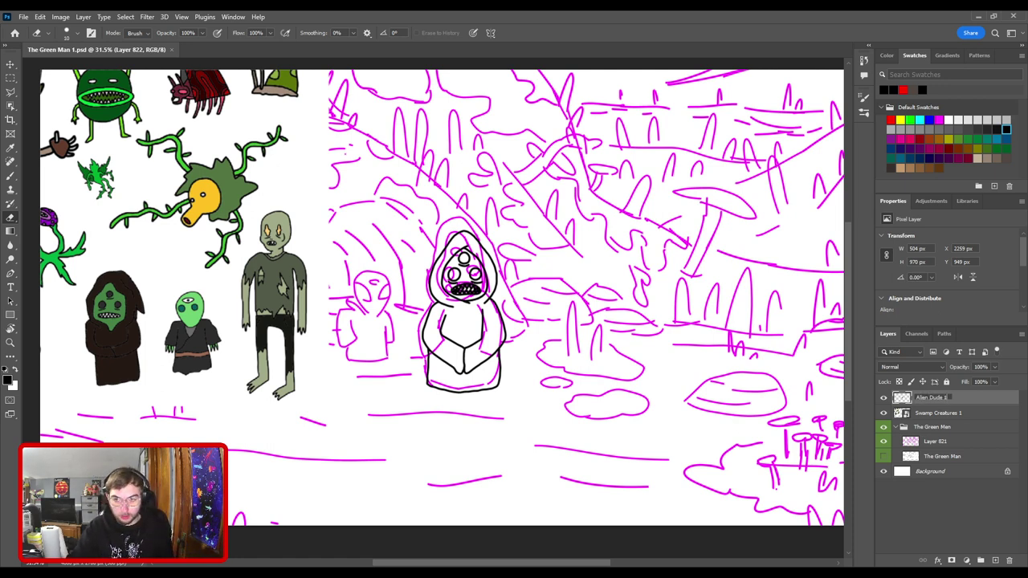
key(Return)
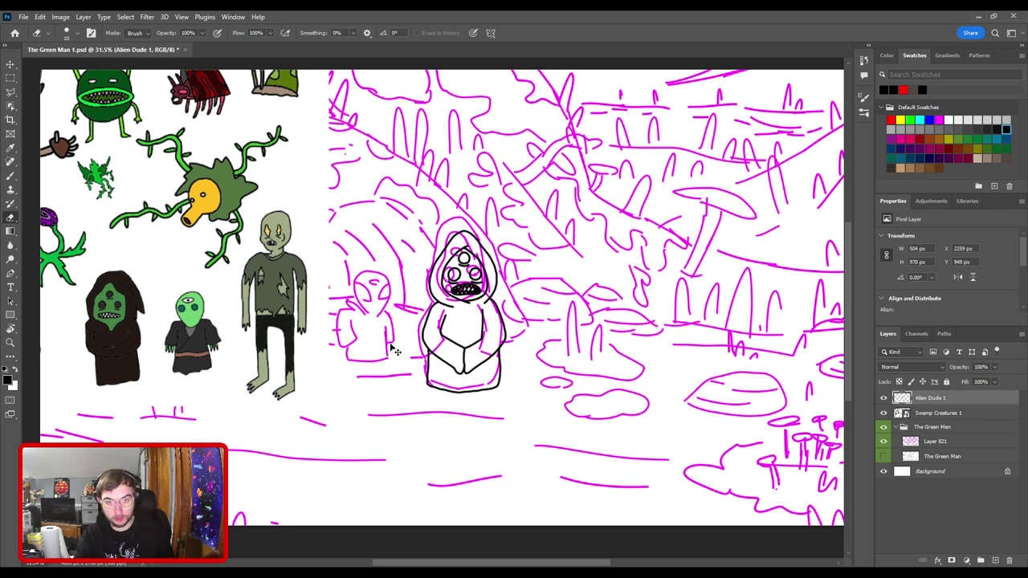
- Check which artwork the Alien Dude 1 layer holds, and add a new layer directly above Swamp Creatures 1 for brushwork
key(ctrl+minus)
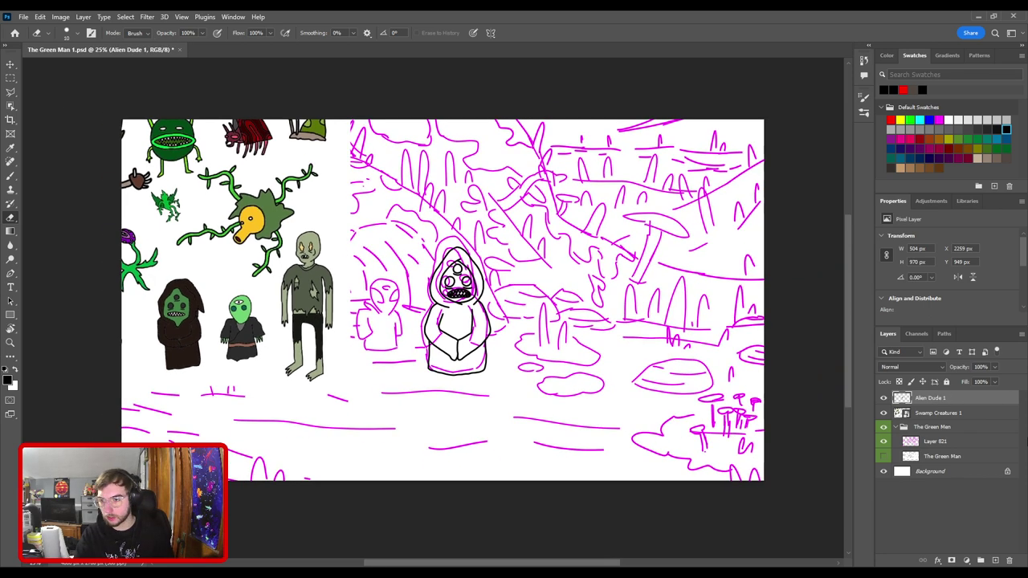
click(884, 398)
click(884, 399)
click(929, 413)
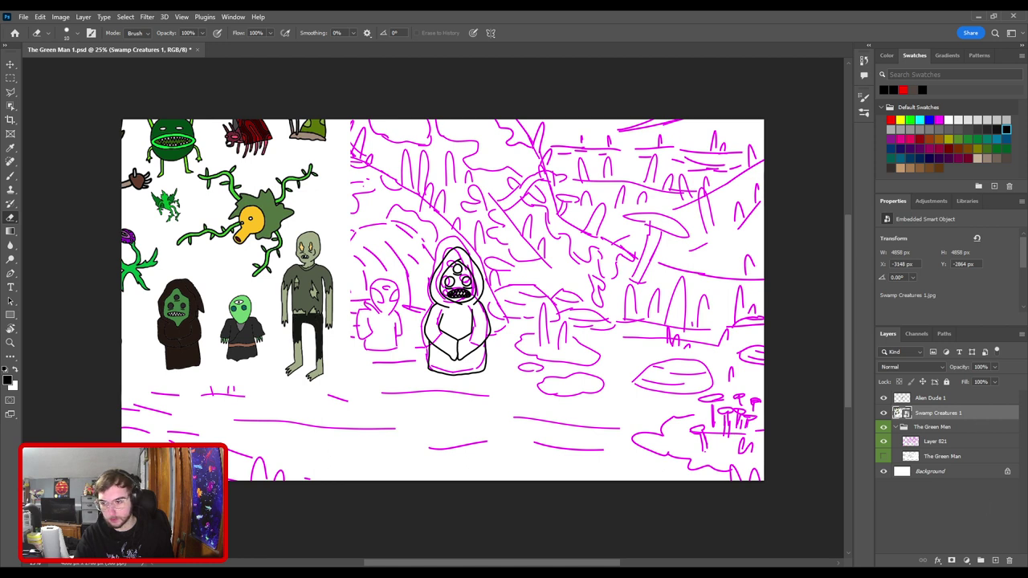
click(996, 561)
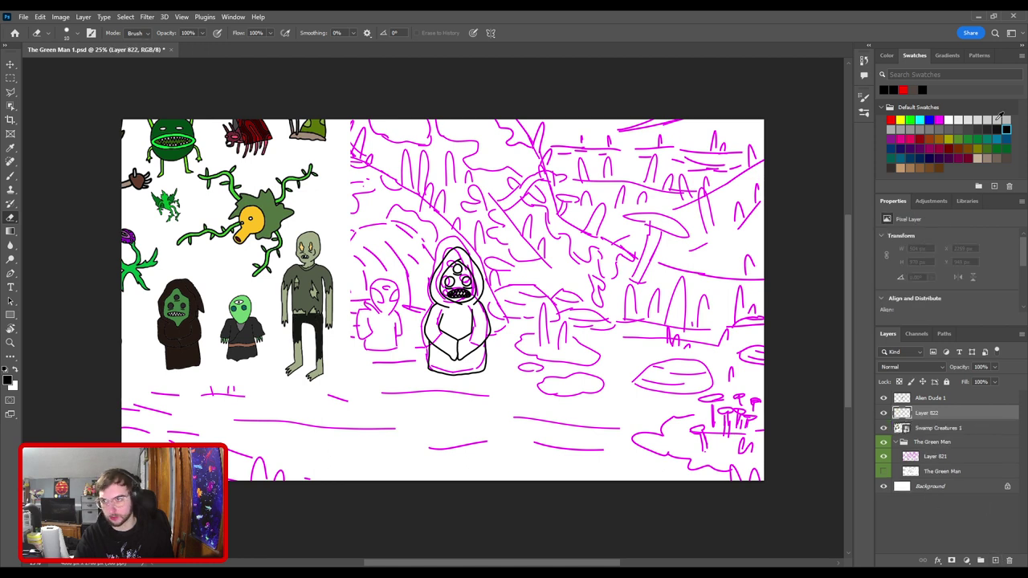
key(b)
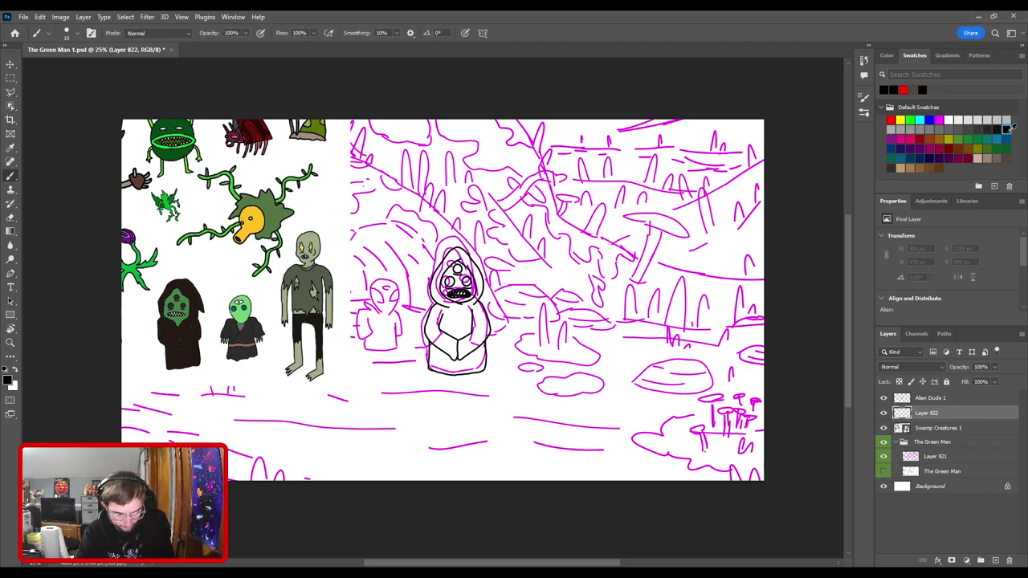
- Select the small alien's magenta sketch on Layer 821 with a lasso and scale it up to about 115%
key(ctrl+plus)
key(ctrl+plus)
drag(405, 313, 520, 336)
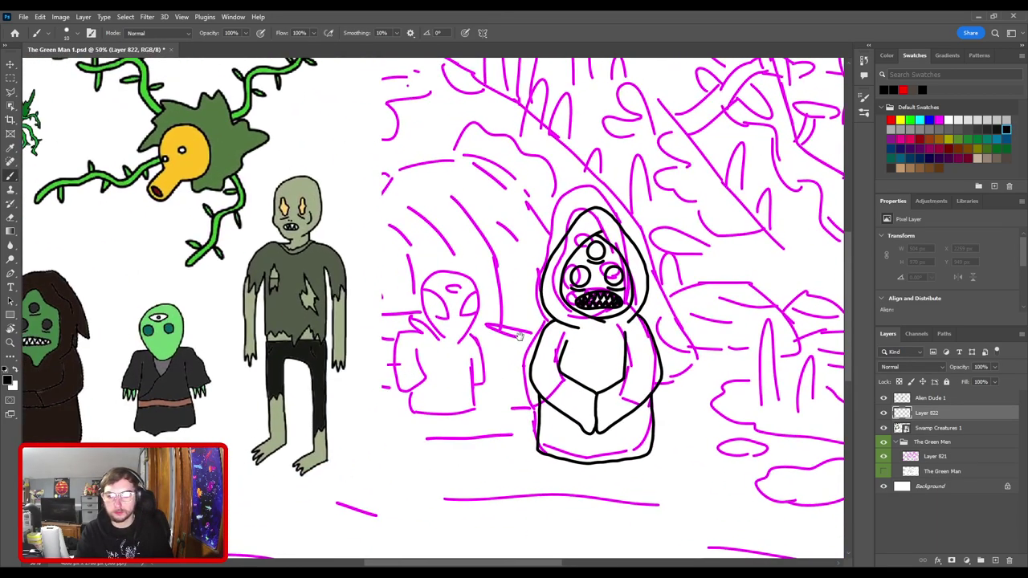
scroll(518, 336, up, 2)
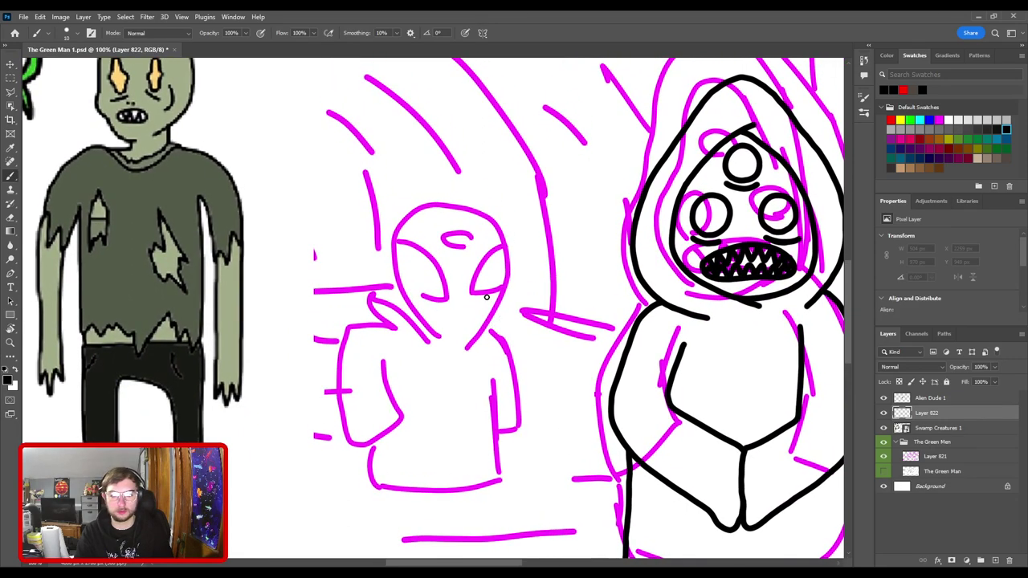
scroll(486, 297, down, 2)
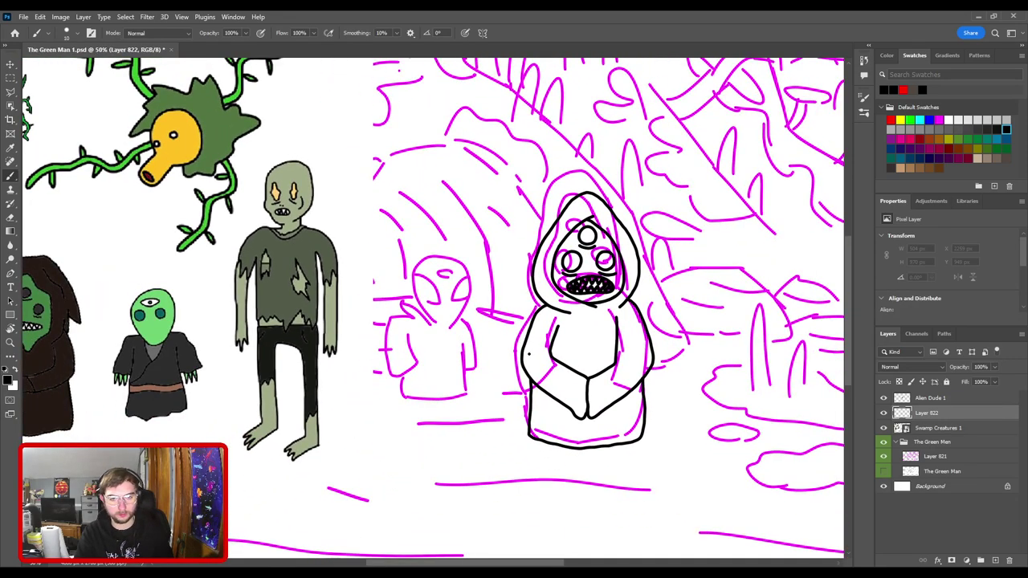
scroll(530, 355, down, 2)
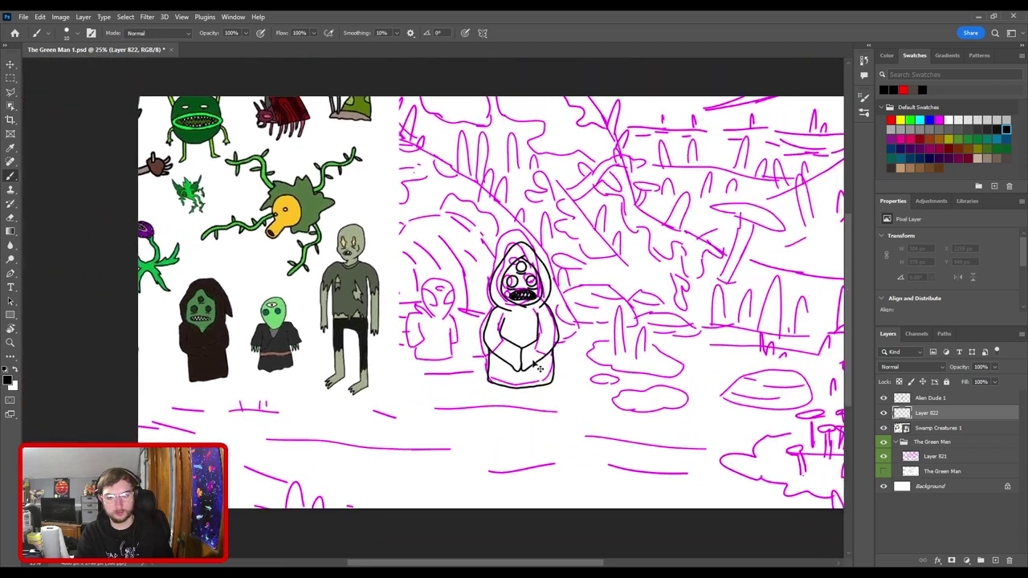
scroll(530, 359, up, 1)
scroll(529, 360, up, 1)
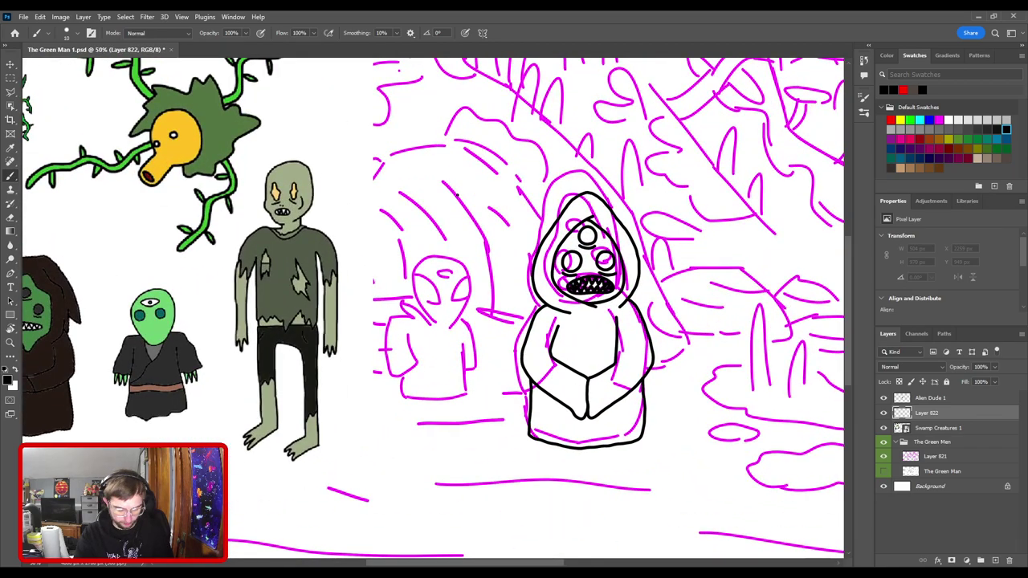
key(v)
click(462, 323)
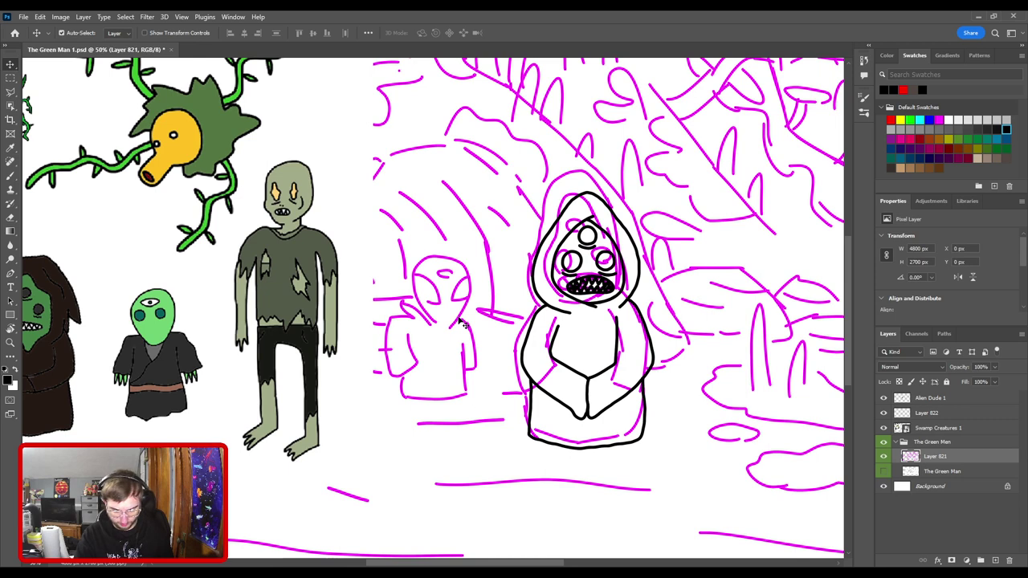
key(l)
mouse_move(386, 397)
mouse_down()
mouse_move(436, 412)
mouse_move(471, 406)
mouse_move(486, 386)
mouse_move(496, 361)
mouse_move(478, 304)
mouse_move(484, 267)
mouse_move(458, 245)
mouse_move(417, 260)
mouse_move(412, 304)
mouse_move(389, 317)
mouse_move(388, 402)
mouse_up()
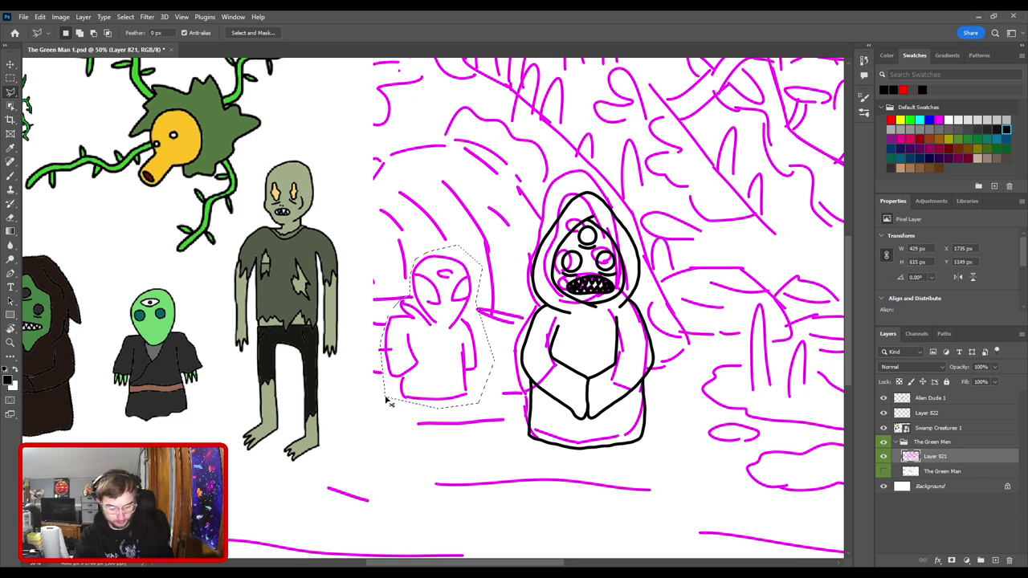
key(ctrl+t)
drag(493, 244, 516, 222)
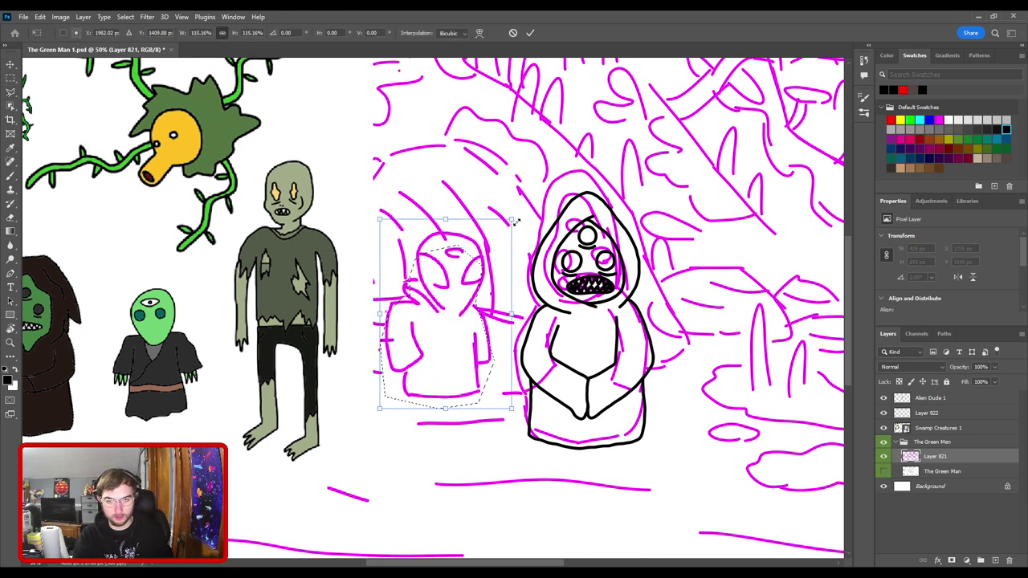
key(Return)
key(ctrl+d)
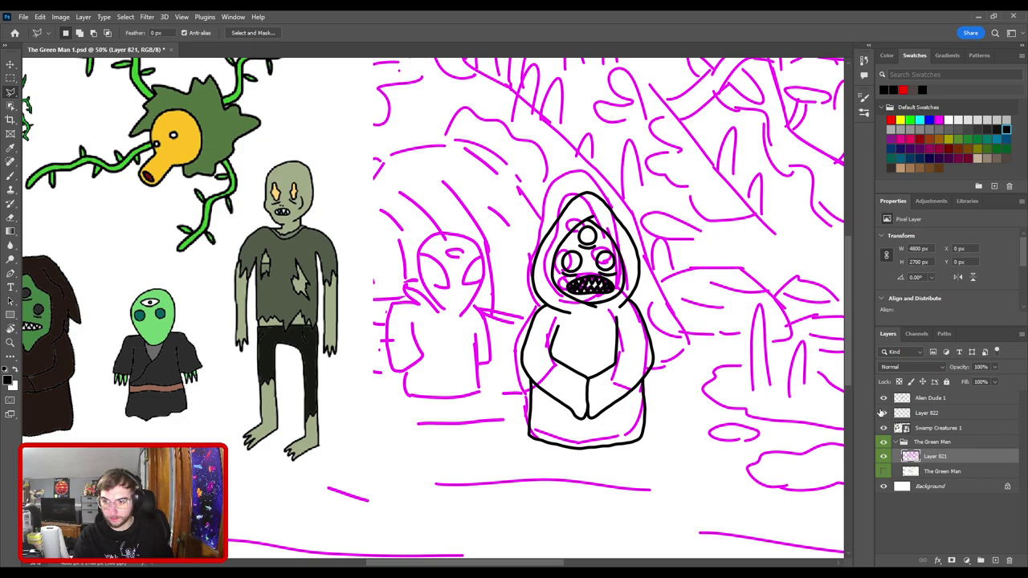
- Make Layer 822 active for black brushwork and narrow the panel column to widen the canvas area
click(919, 413)
key(b)
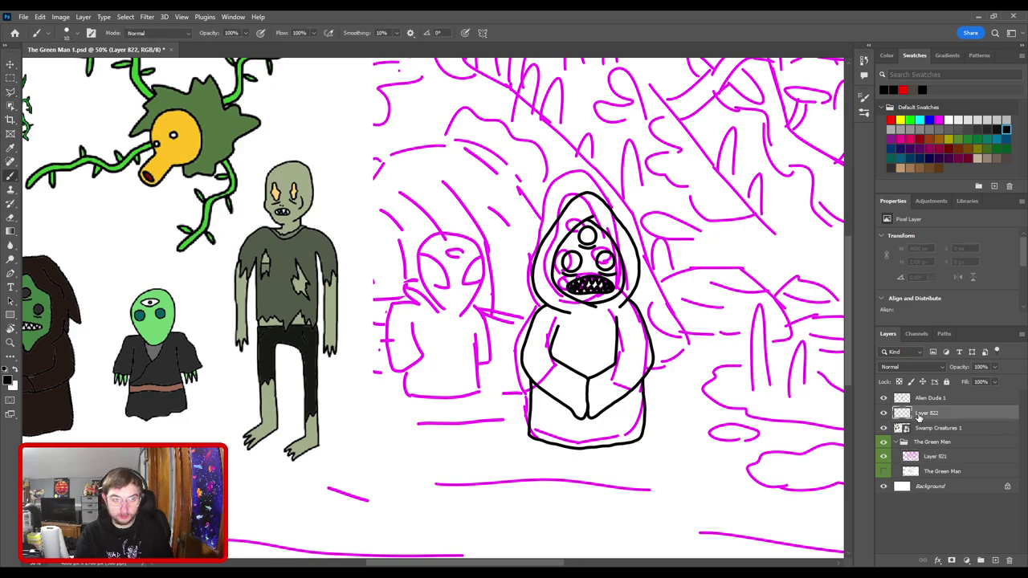
key(ctrl+minus)
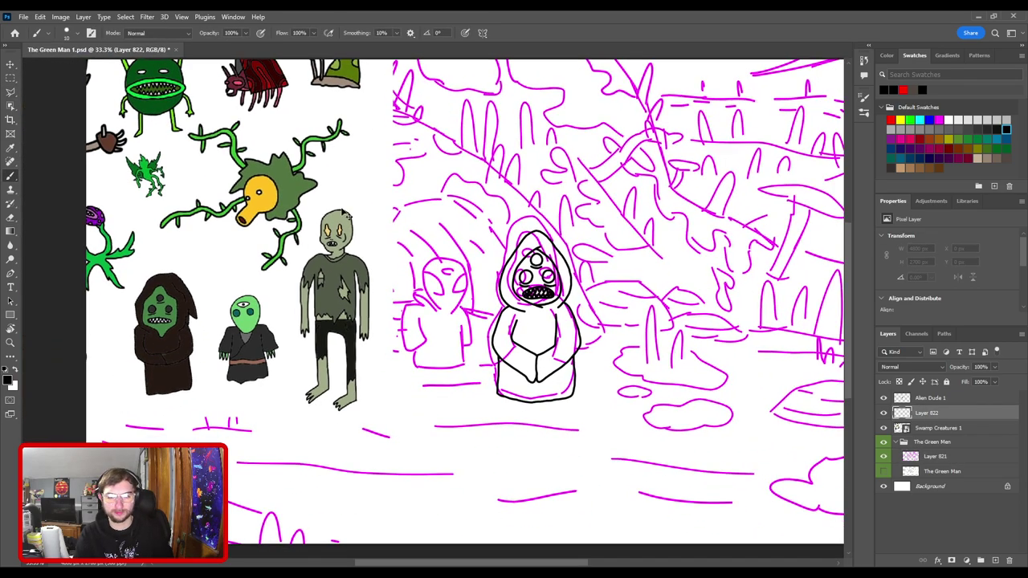
key(ctrl+plus)
key(ctrl+minus)
key(ctrl+minus)
scroll(414, 332, up, 3)
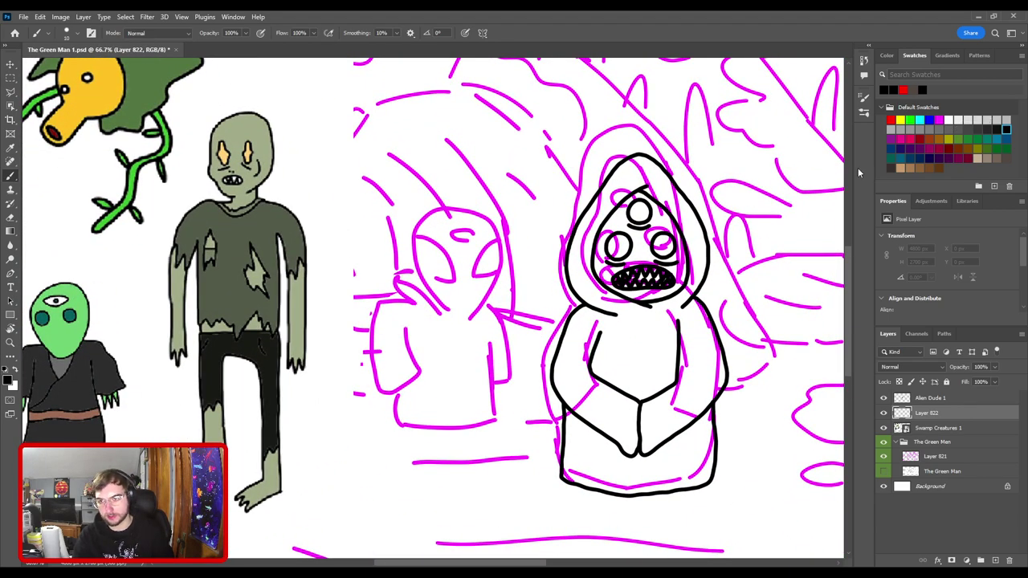
drag(875, 171, 901, 173)
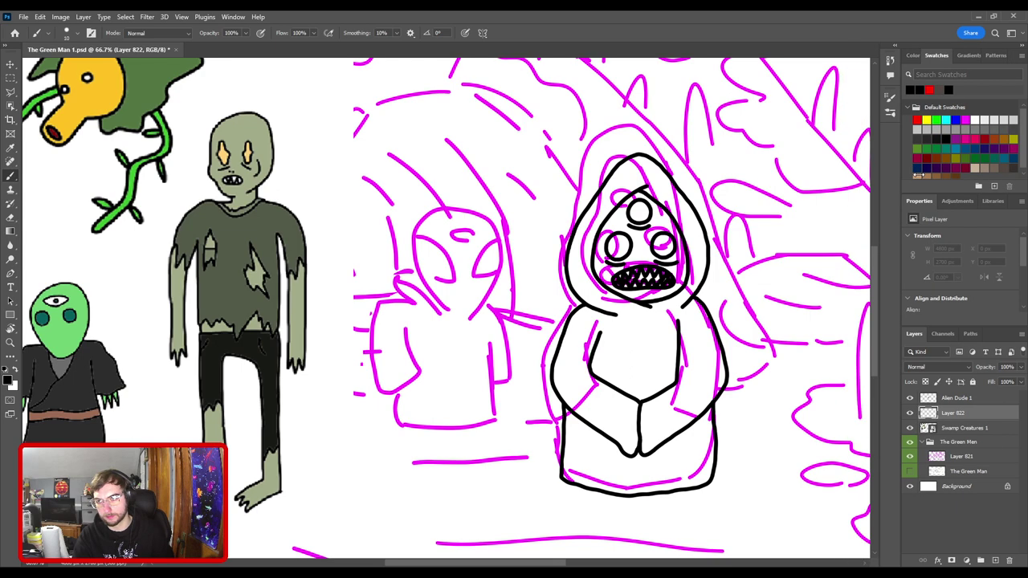
key(ctrl+minus)
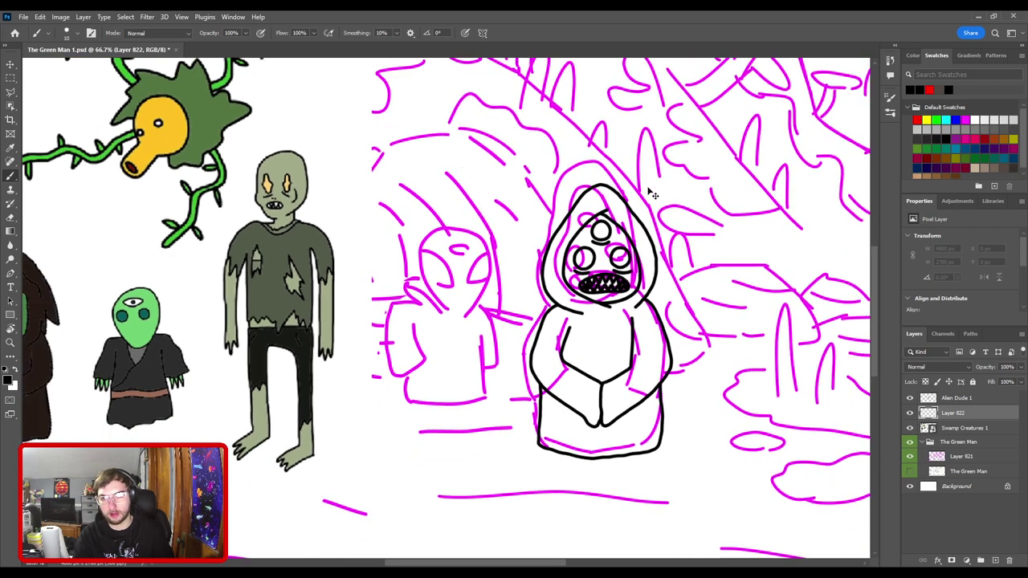
mouse_move(381, 379)
mouse_down()
mouse_move(570, 383)
mouse_move(451, 379)
mouse_up()
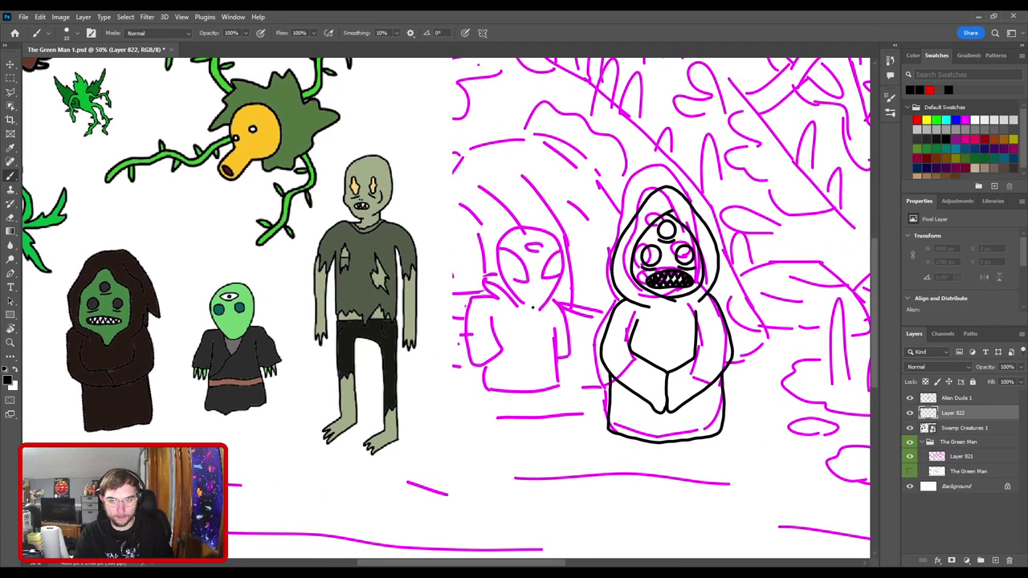
- Ink the small alien's tapered head outline in black over the enlarged sketch, undoing and redrawing unsatisfactory strokes
drag(531, 306, 508, 237)
key(ctrl+z)
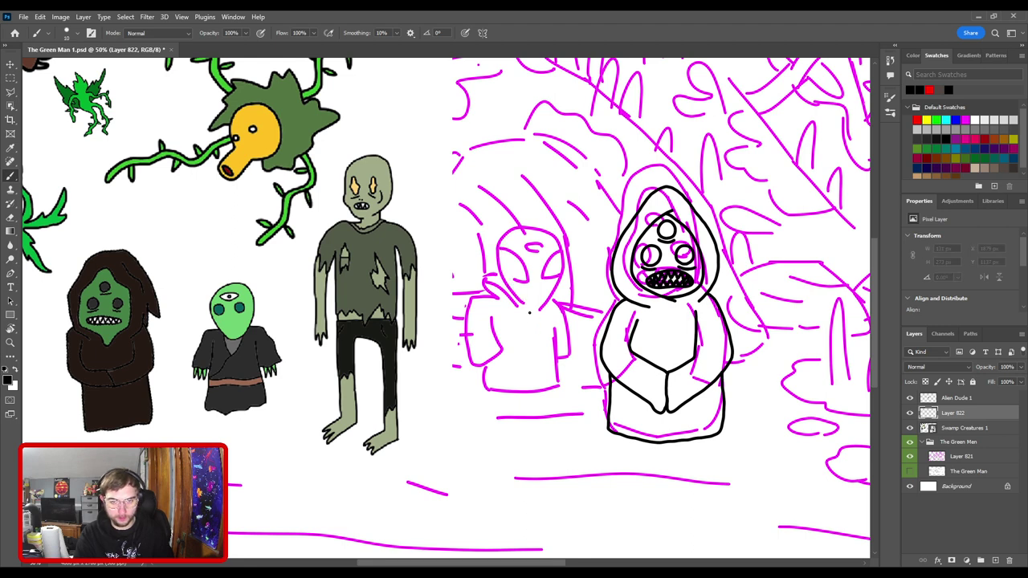
mouse_move(528, 308)
mouse_down()
mouse_move(504, 258)
mouse_move(507, 241)
mouse_move(529, 228)
mouse_move(551, 237)
mouse_move(561, 292)
mouse_move(538, 313)
mouse_move(515, 294)
mouse_move(509, 232)
mouse_move(552, 244)
mouse_move(543, 314)
mouse_move(553, 321)
mouse_move(502, 273)
mouse_move(548, 231)
mouse_move(564, 244)
mouse_move(563, 314)
mouse_move(506, 282)
mouse_move(540, 233)
mouse_move(556, 252)
mouse_move(506, 253)
mouse_move(551, 244)
mouse_move(540, 311)
mouse_move(525, 243)
mouse_move(538, 311)
mouse_move(556, 284)
mouse_move(544, 309)
mouse_move(514, 241)
mouse_move(539, 230)
mouse_move(559, 256)
mouse_move(555, 297)
mouse_move(532, 310)
mouse_up()
key(ctrl+z)
key(ctrl+z)
key(ctrl+z)
key(ctrl+z)
key(ctrl+z)
key(ctrl+z)
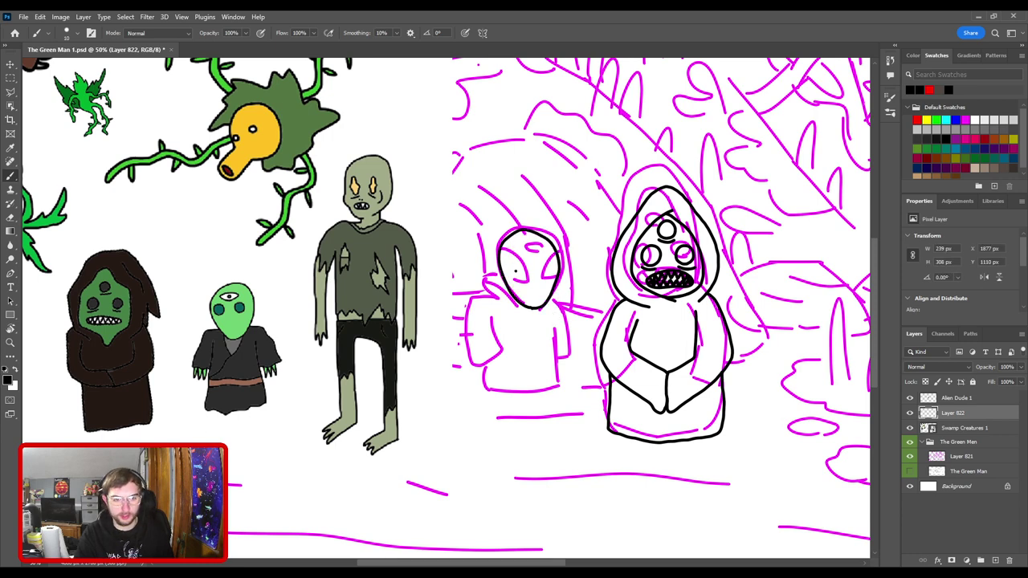
- Draw an almond-shaped third eye with a small round pupil on the small alien's forehead
mouse_move(515, 271)
mouse_down()
mouse_move(552, 251)
mouse_move(537, 251)
mouse_up()
key(ctrl+z)
key(ctrl+z)
key(ctrl+z)
key(ctrl+z)
key(ctrl+z)
key(ctrl+z)
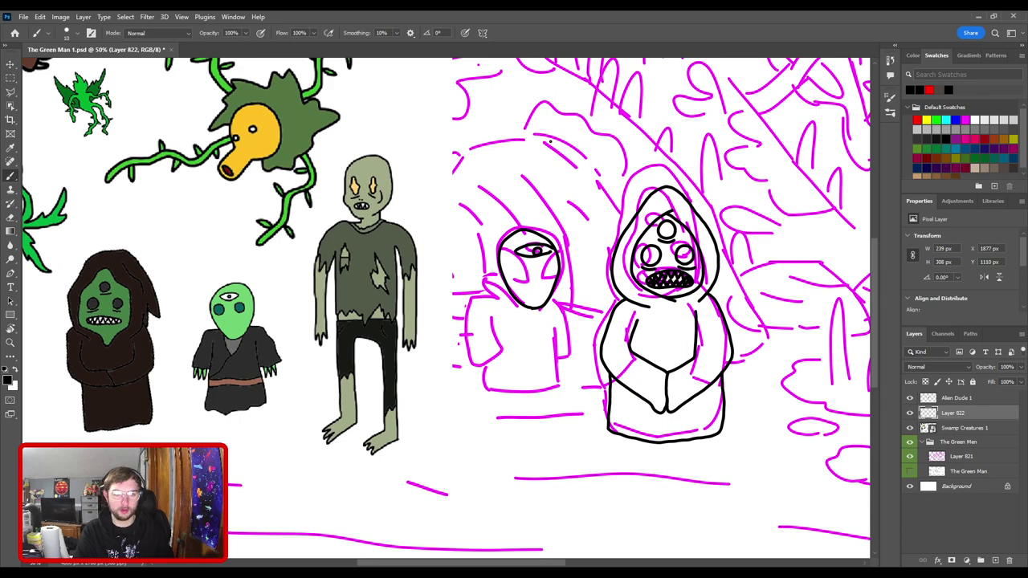
- Draw two round eyes below the forehead eye, placing the far one against the edge of the small alien's face
key(ctrl+plus)
key(ctrl+plus)
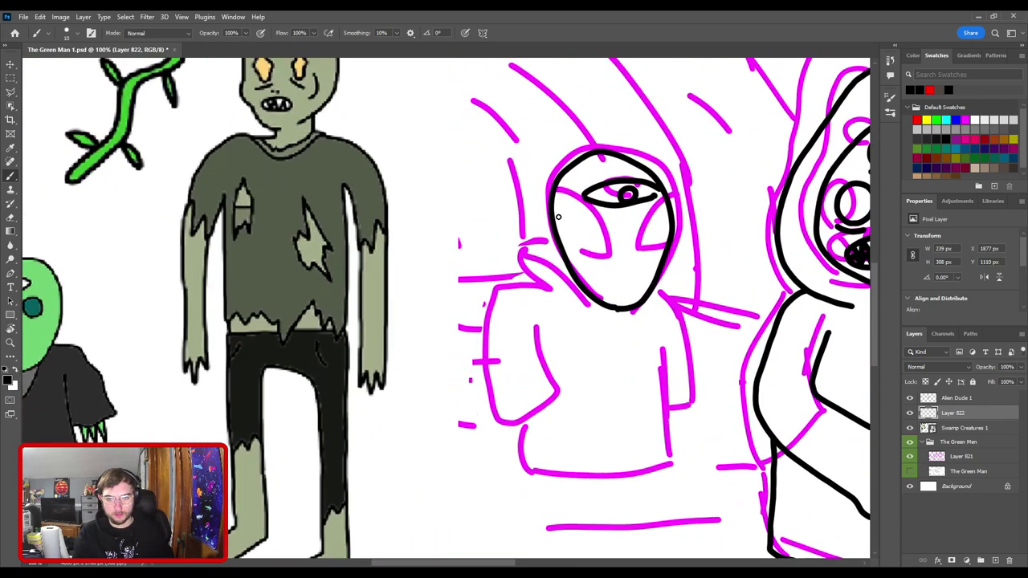
key(ctrl+minus)
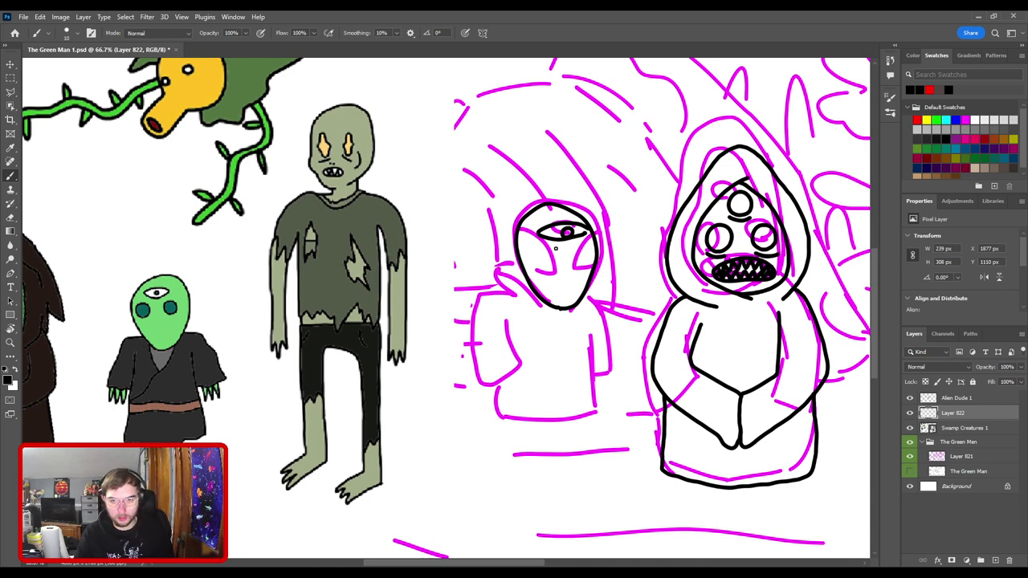
mouse_move(538, 264)
mouse_down()
mouse_move(551, 269)
mouse_move(543, 252)
mouse_move(548, 274)
mouse_move(536, 262)
mouse_move(560, 271)
mouse_move(587, 258)
mouse_move(585, 274)
mouse_move(595, 272)
mouse_up()
key(ctrl+z)
key(ctrl+z)
key(ctrl+z)
key(ctrl+z)
key(ctrl+z)
key(ctrl+z)
key(ctrl+z)
key(ctrl+z)
key(ctrl+z)
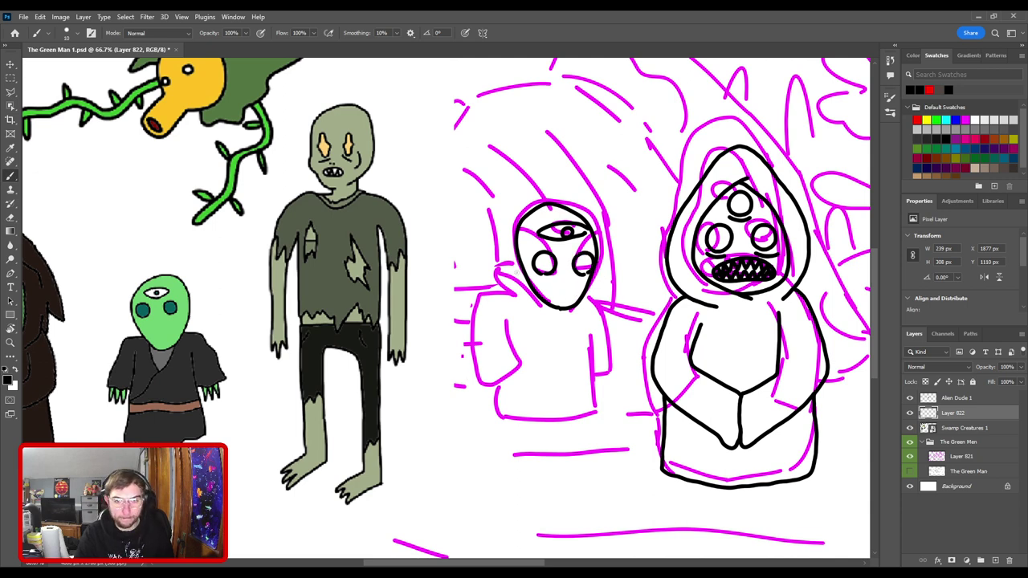
mouse_move(518, 291)
mouse_down()
mouse_move(619, 247)
mouse_move(568, 224)
mouse_up()
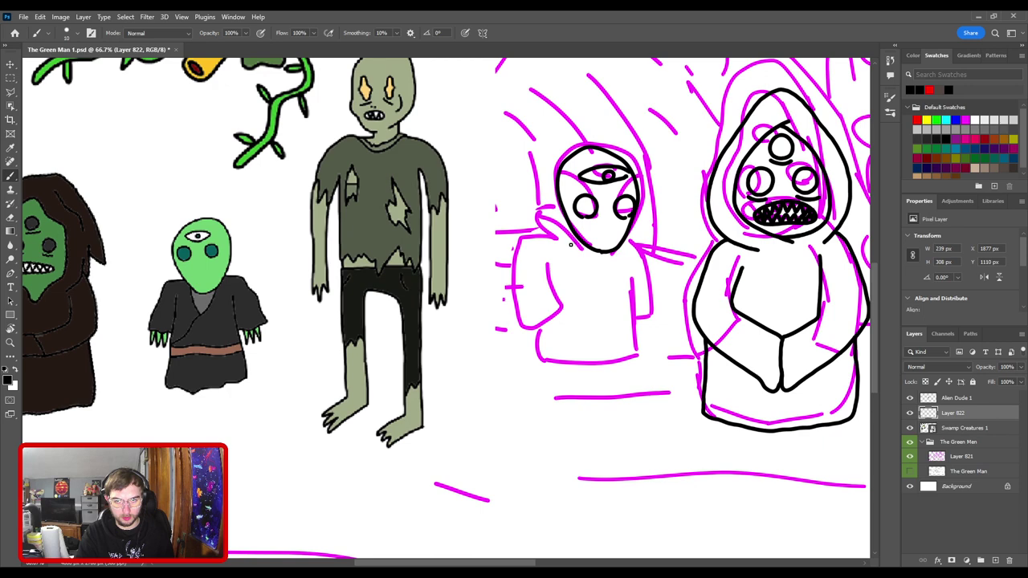
drag(572, 245, 567, 160)
mouse_move(565, 213)
mouse_down()
mouse_move(581, 158)
mouse_move(577, 166)
mouse_move(598, 148)
mouse_move(582, 135)
mouse_move(558, 165)
mouse_up()
drag(560, 150, 544, 197)
key(ctrl+z)
key(ctrl+z)
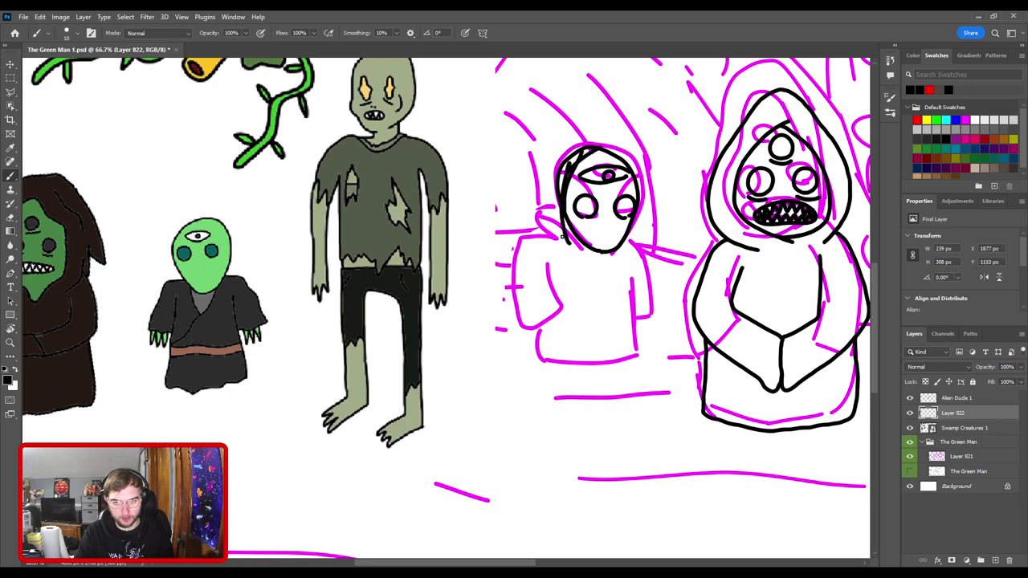
key(ctrl+z)
key(ctrl+z)
key(ctrl+z)
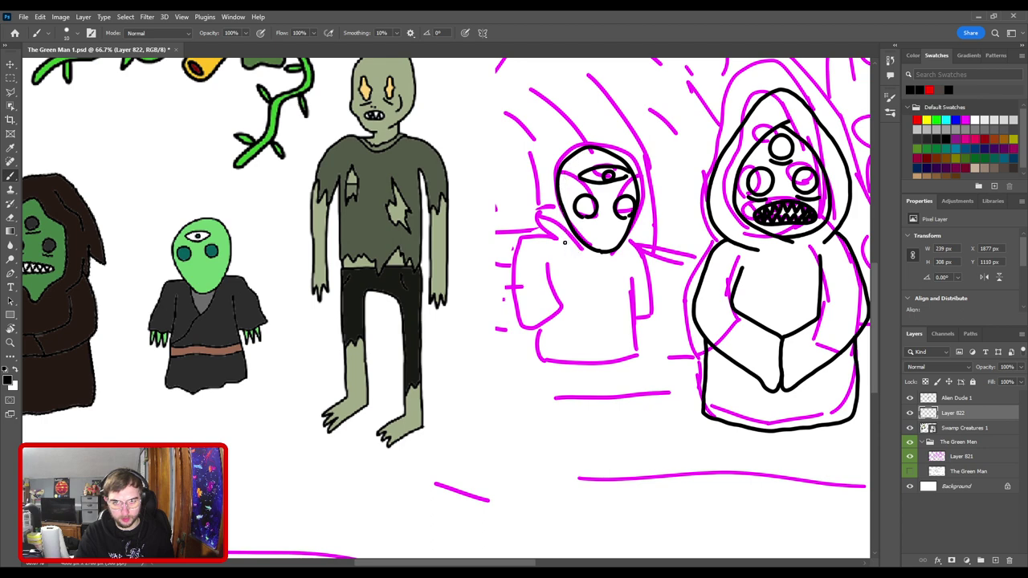
- Ink a peaked hood edge over the small alien's forehead and thick strokes down the right side of its face
mouse_move(580, 176)
mouse_down()
mouse_move(610, 157)
mouse_move(629, 166)
mouse_up()
mouse_move(633, 171)
mouse_down()
mouse_move(648, 211)
mouse_move(636, 227)
mouse_up()
drag(639, 207, 636, 220)
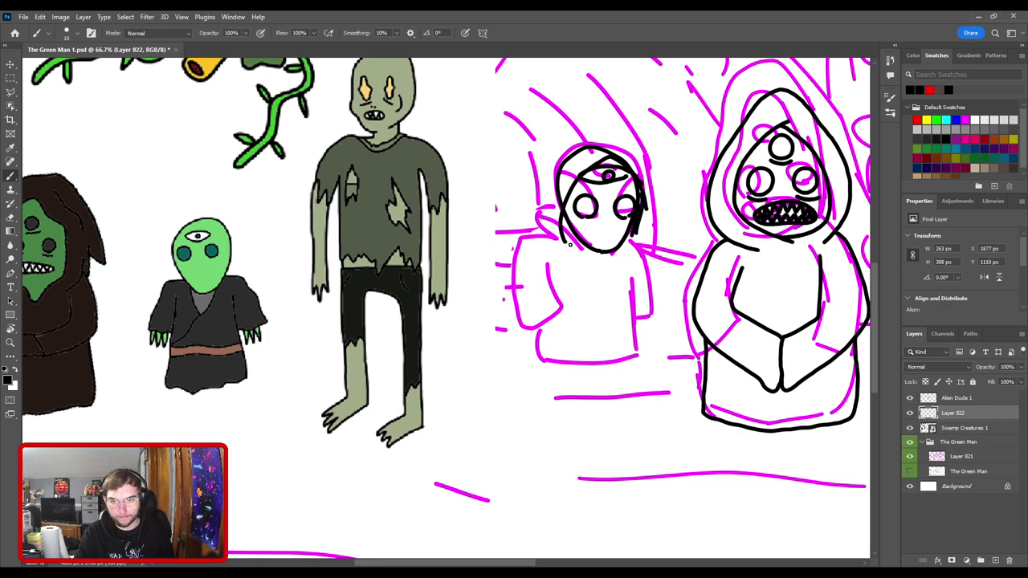
- Ink the robe's diagonal lapel below the small alien's chin and a waist line, then erase the waist line's left part
mouse_move(569, 245)
mouse_down()
mouse_move(591, 254)
mouse_move(632, 317)
mouse_move(567, 320)
mouse_up()
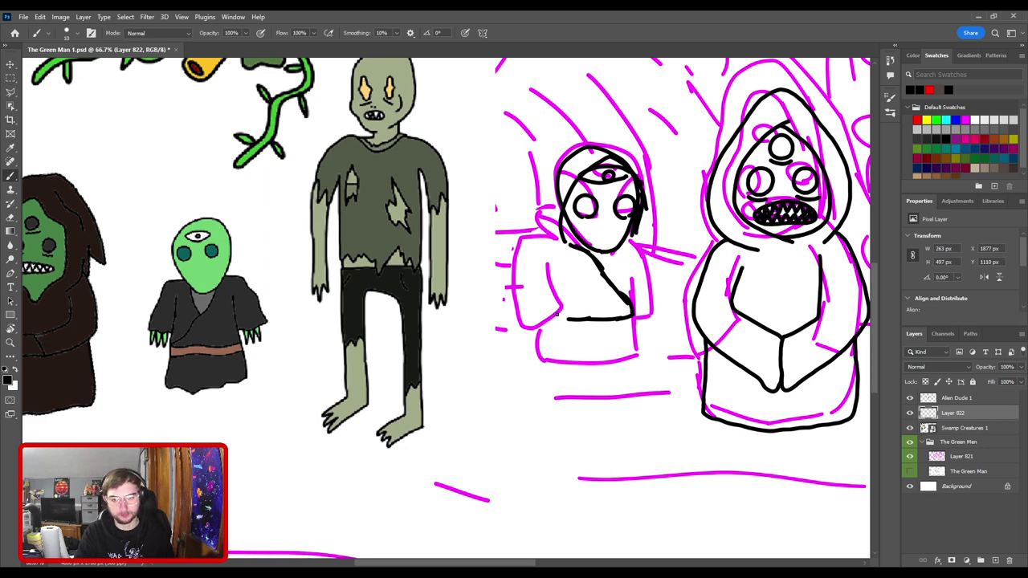
drag(570, 305, 543, 336)
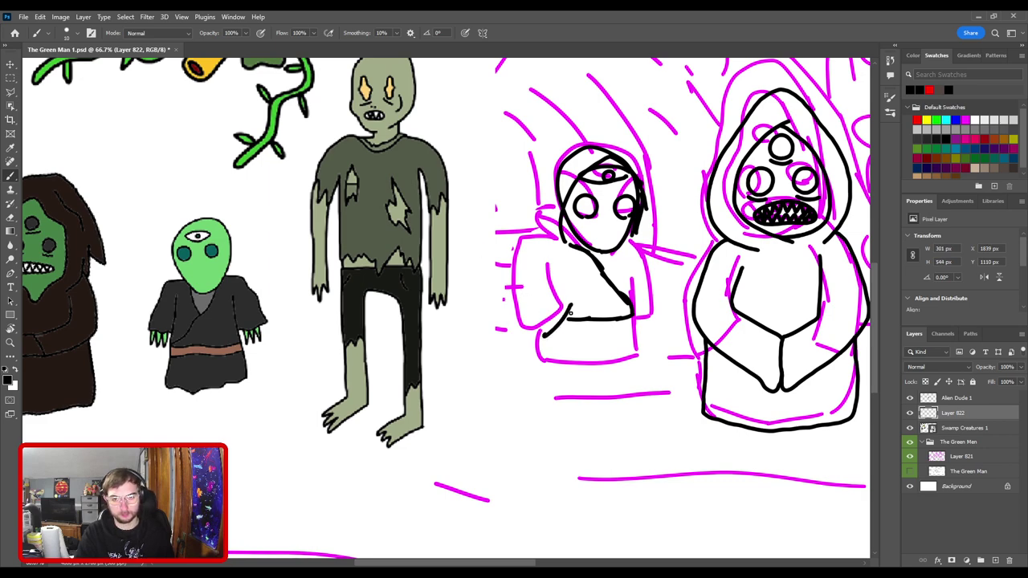
key(ctrl+z)
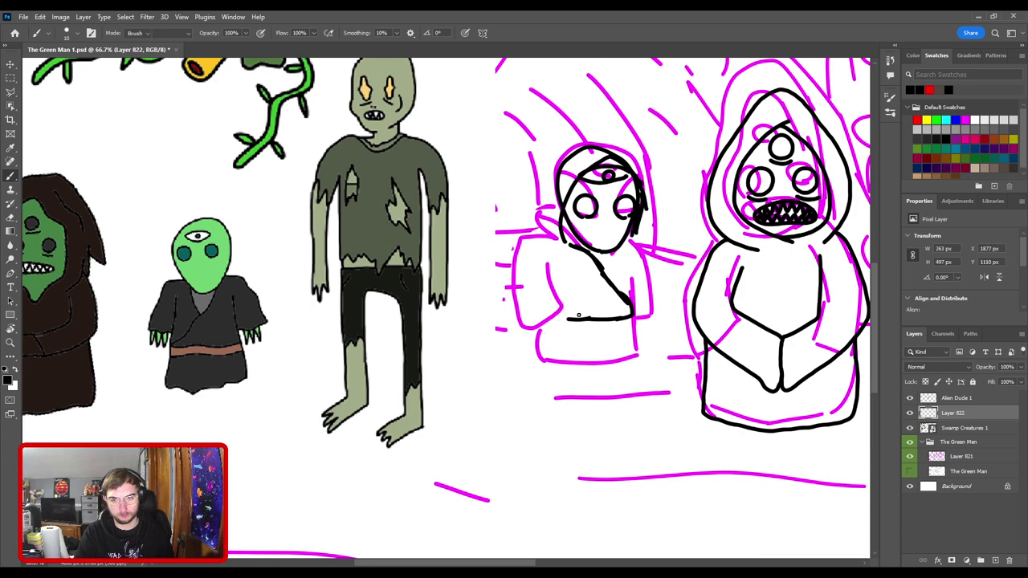
key(e)
key(bracketright)
key(bracketright)
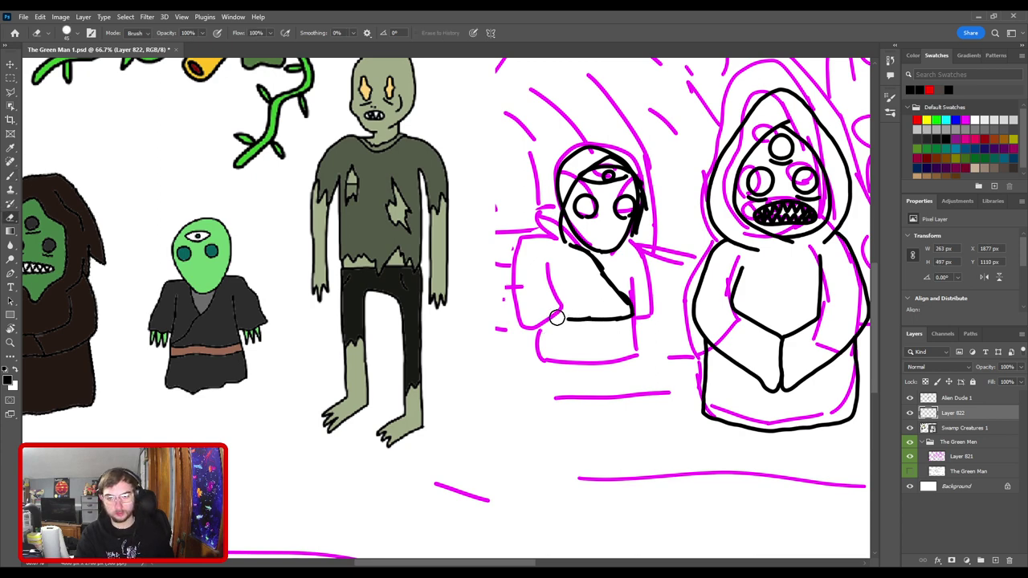
drag(555, 318, 600, 332)
key(b)
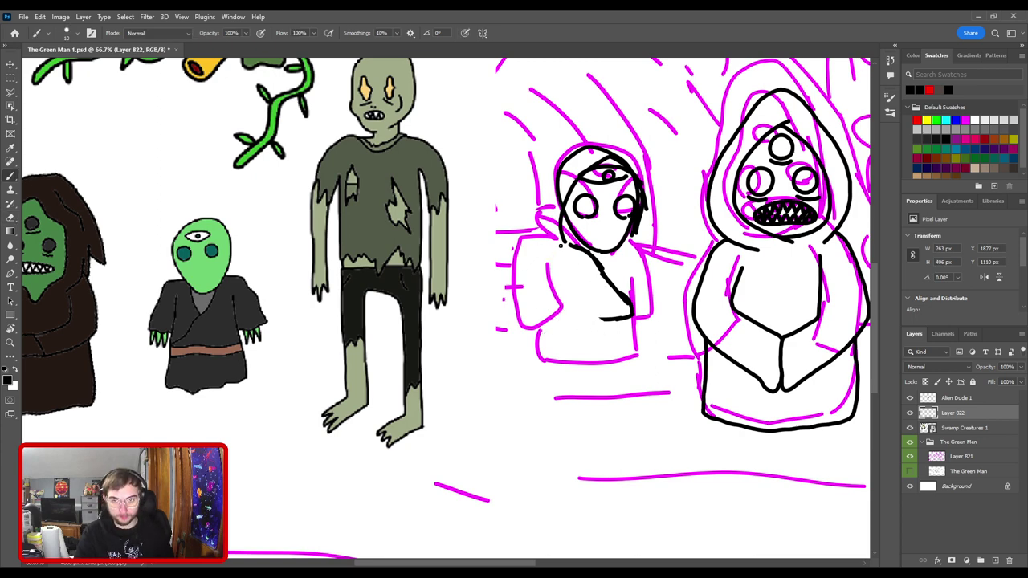
- Ink the small alien's left shoulder and bent sleeve, including the inner line of the arm
mouse_move(566, 236)
mouse_down()
mouse_move(540, 257)
mouse_move(531, 295)
mouse_move(546, 318)
mouse_move(575, 325)
mouse_up()
key(ctrl+z)
mouse_move(562, 238)
mouse_down()
mouse_move(543, 255)
mouse_move(536, 302)
mouse_move(579, 322)
mouse_up()
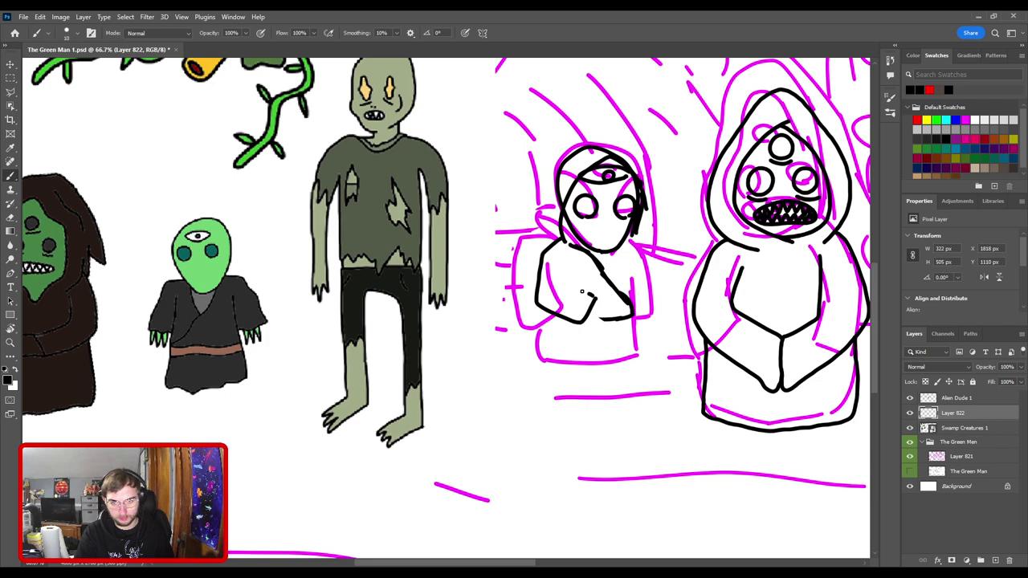
drag(582, 292, 571, 265)
- Erase the cuff end of the small alien's left sleeve and redraw it longer across the robe's front
key(space)
drag(638, 281, 544, 264)
key(e)
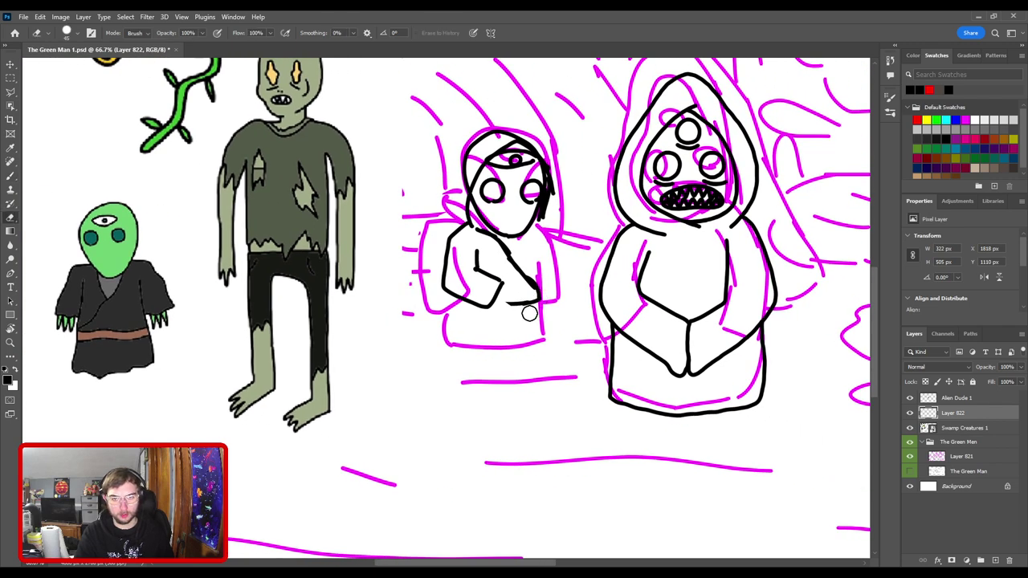
mouse_move(498, 314)
mouse_down()
mouse_move(476, 254)
mouse_move(477, 276)
mouse_move(531, 282)
mouse_move(505, 307)
mouse_move(466, 307)
mouse_up()
key(b)
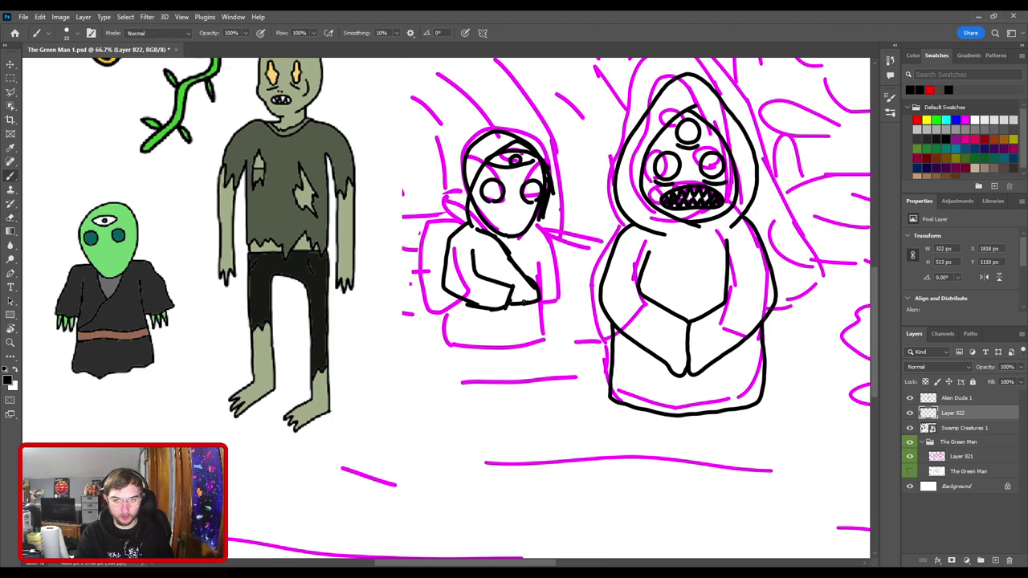
- Erase the overlapping ends of the lapel and waist line, and ink the small alien's right shoulder and sleeve meeting the left cuff
key(e)
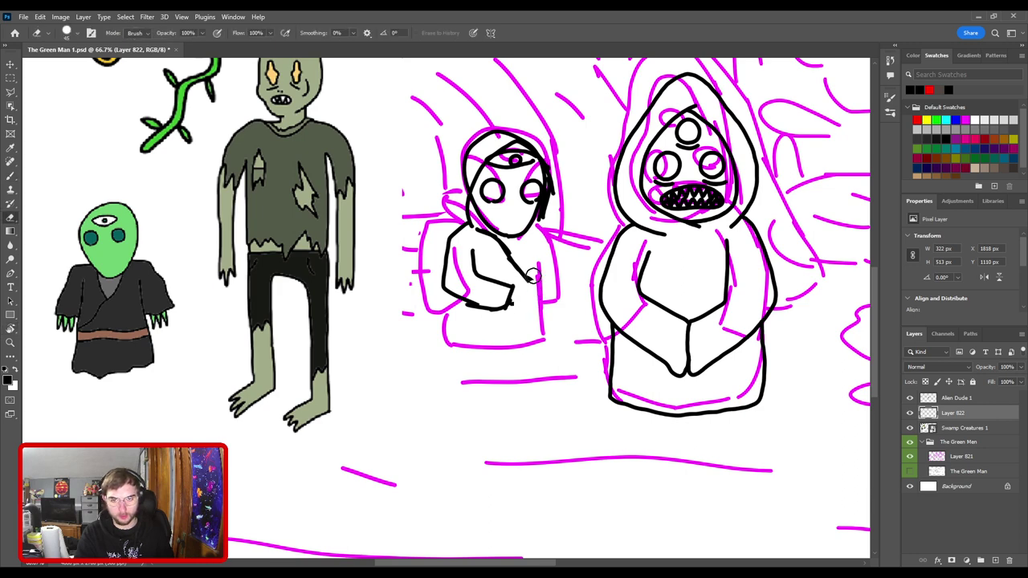
key(b)
mouse_move(523, 307)
mouse_down()
mouse_move(518, 284)
mouse_move(508, 307)
mouse_move(531, 303)
mouse_move(561, 275)
mouse_move(538, 222)
mouse_up()
key(ctrl+z)
mouse_move(511, 285)
mouse_down()
mouse_move(537, 269)
mouse_move(532, 244)
mouse_up()
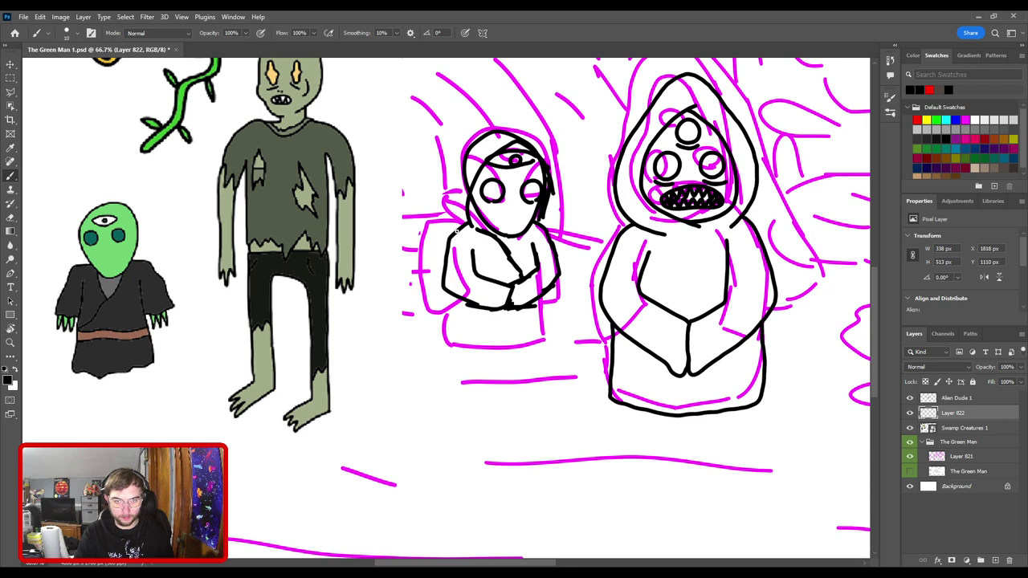
- Ink the left side and top of the small alien's hood, plus the inner hood edges beside the face down to the shoulders
mouse_move(461, 231)
mouse_down()
mouse_move(455, 169)
mouse_move(474, 133)
mouse_move(495, 123)
mouse_move(518, 129)
mouse_move(543, 157)
mouse_move(551, 219)
mouse_up()
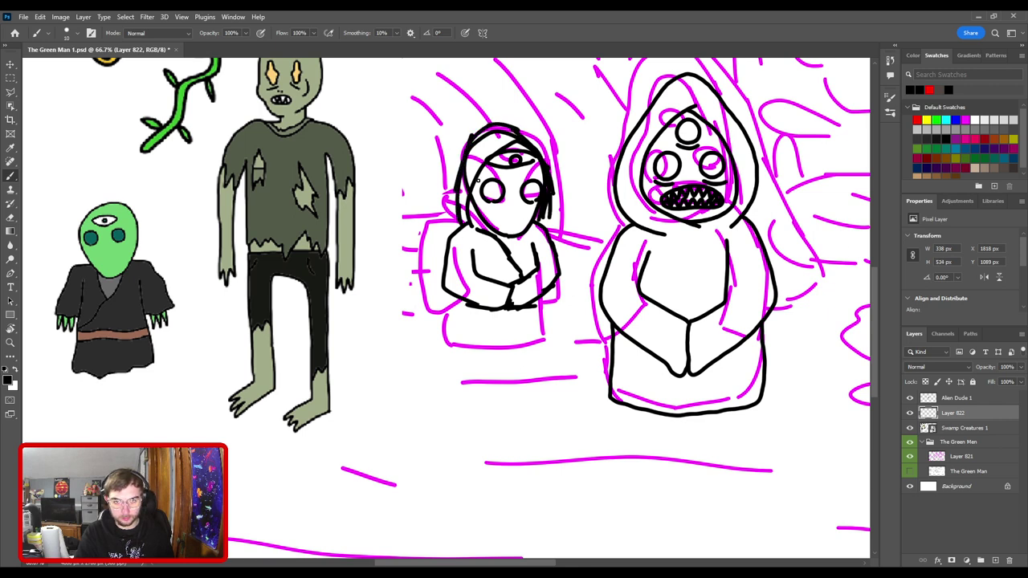
drag(478, 180, 493, 228)
drag(546, 203, 551, 238)
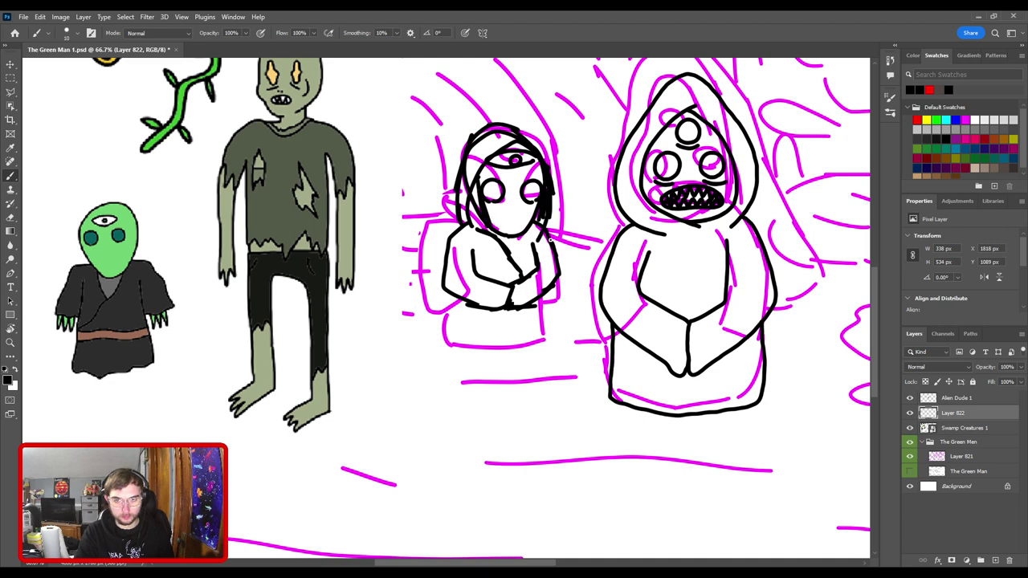
mouse_move(485, 216)
mouse_down()
mouse_move(522, 240)
mouse_move(465, 205)
mouse_up()
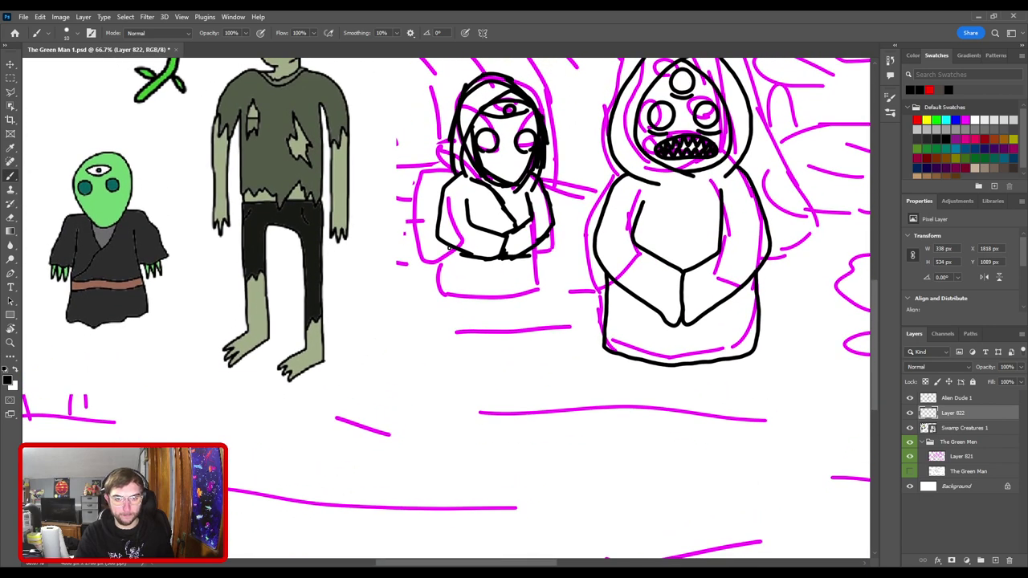
- Ink the sides and hem of the small alien's lower robe, undoing and redrawing the hem strokes closer to the magenta sketch
mouse_move(448, 254)
mouse_down()
mouse_move(443, 307)
mouse_move(498, 314)
mouse_up()
drag(478, 310, 536, 306)
drag(527, 305, 556, 292)
key(ctrl+z)
key(ctrl+z)
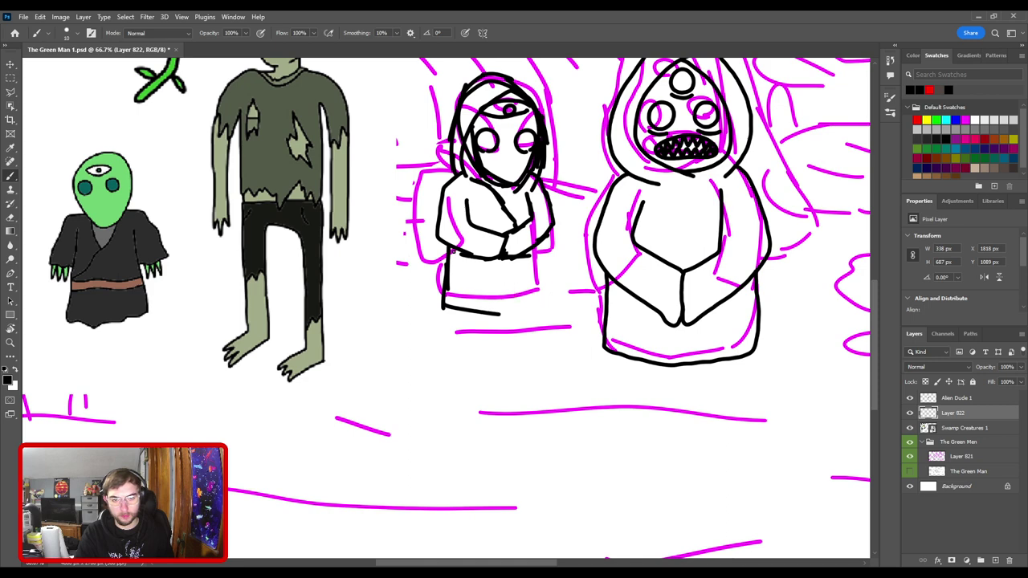
key(ctrl+z)
mouse_move(450, 247)
mouse_down()
mouse_move(448, 291)
mouse_move(473, 302)
mouse_move(453, 295)
mouse_move(505, 303)
mouse_move(547, 271)
mouse_move(538, 245)
mouse_move(538, 301)
mouse_move(547, 290)
mouse_move(455, 302)
mouse_up()
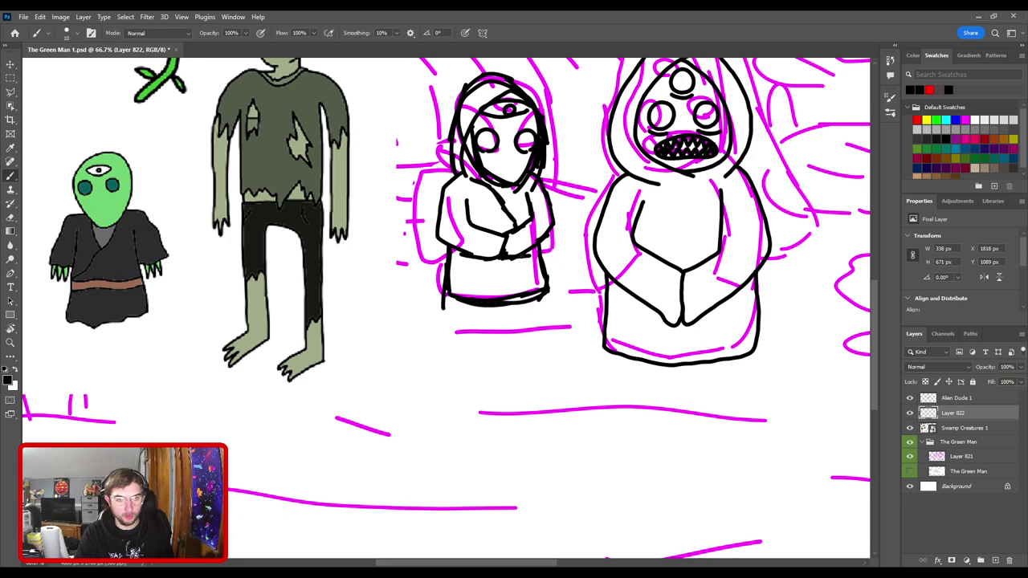
- Ink a belt line across the small alien's robe below the sleeves and the crossing collar edges below the chin
mouse_move(538, 259)
mouse_down()
mouse_move(510, 270)
mouse_move(538, 254)
mouse_move(486, 269)
mouse_move(450, 265)
mouse_up()
key(ctrl+z)
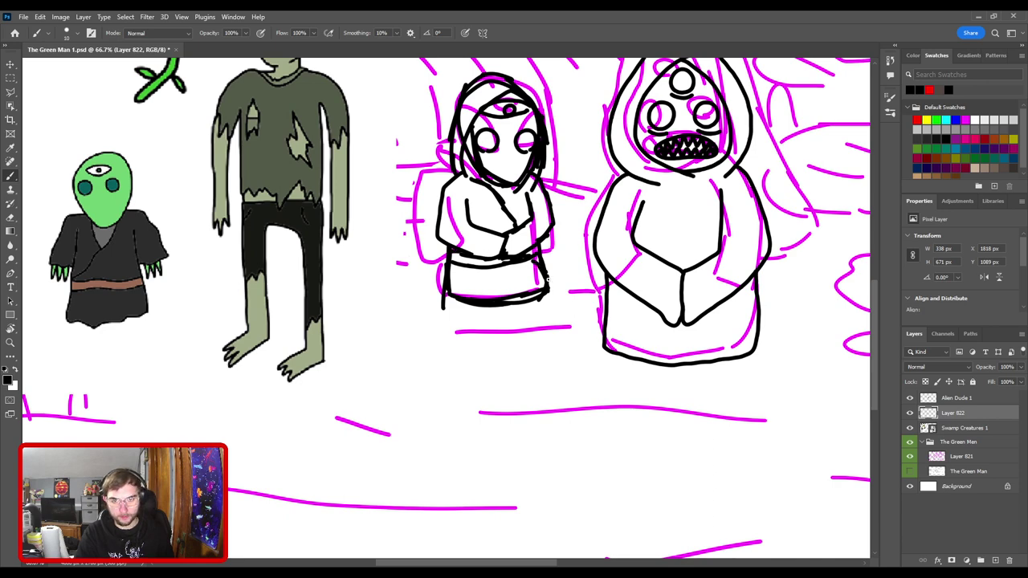
mouse_move(456, 177)
mouse_down()
mouse_move(492, 197)
mouse_move(514, 230)
mouse_up()
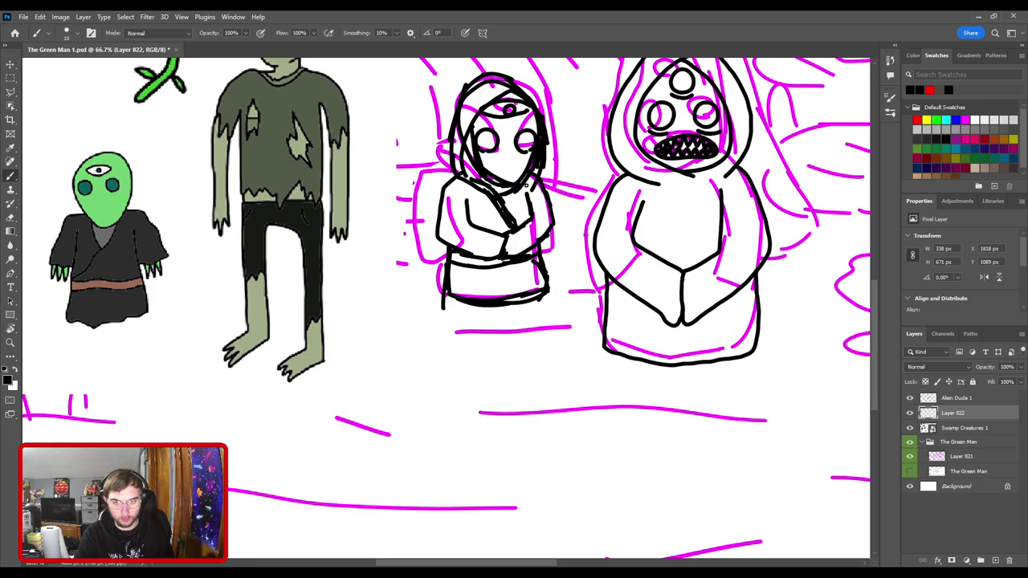
drag(526, 185, 506, 212)
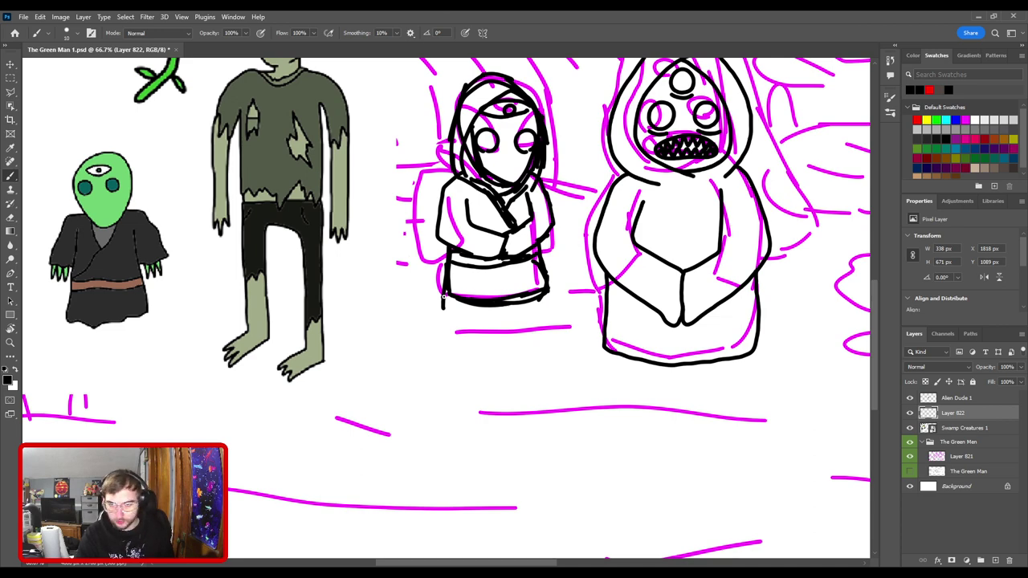
- Erase the small alien's robe hem and redraw it as a single wavy line
mouse_move(443, 297)
mouse_down()
mouse_move(521, 310)
mouse_move(539, 310)
mouse_move(551, 293)
mouse_up()
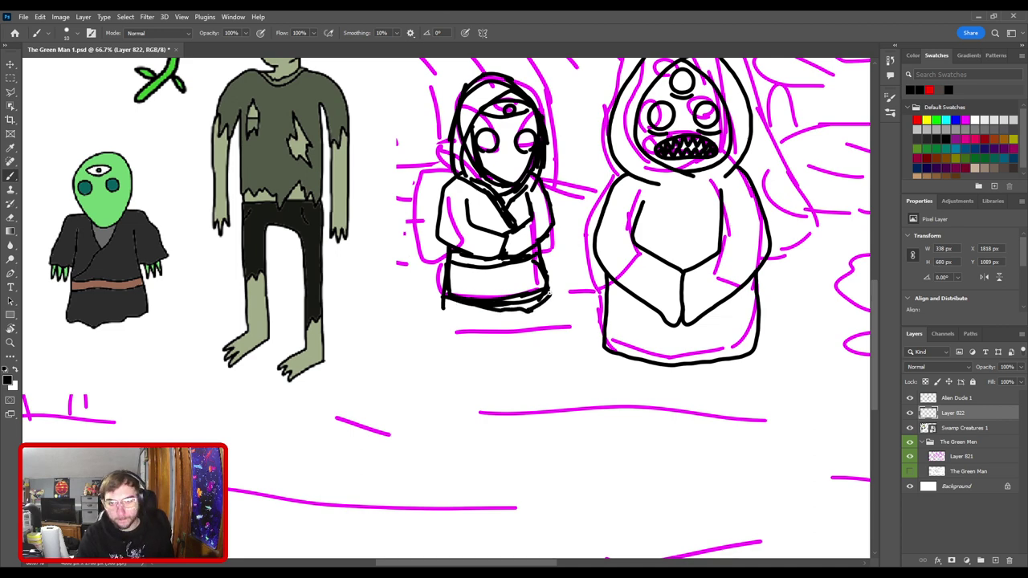
key(e)
mouse_move(482, 302)
mouse_down()
mouse_move(470, 288)
mouse_move(510, 309)
mouse_move(549, 296)
mouse_move(544, 283)
mouse_up()
key(b)
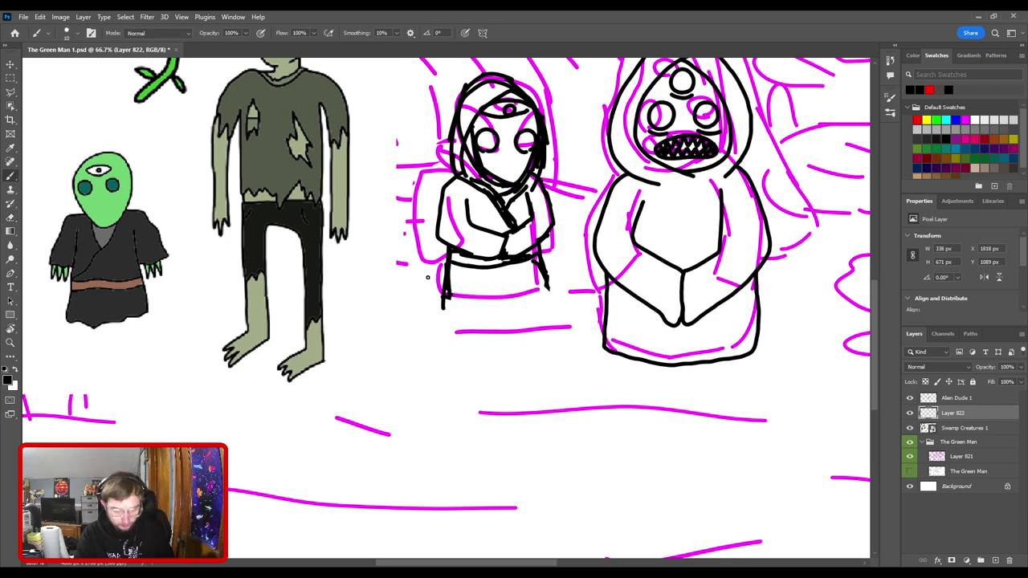
mouse_move(443, 297)
mouse_down()
mouse_move(487, 308)
mouse_move(529, 303)
mouse_move(548, 285)
mouse_up()
key(ctrl+minus)
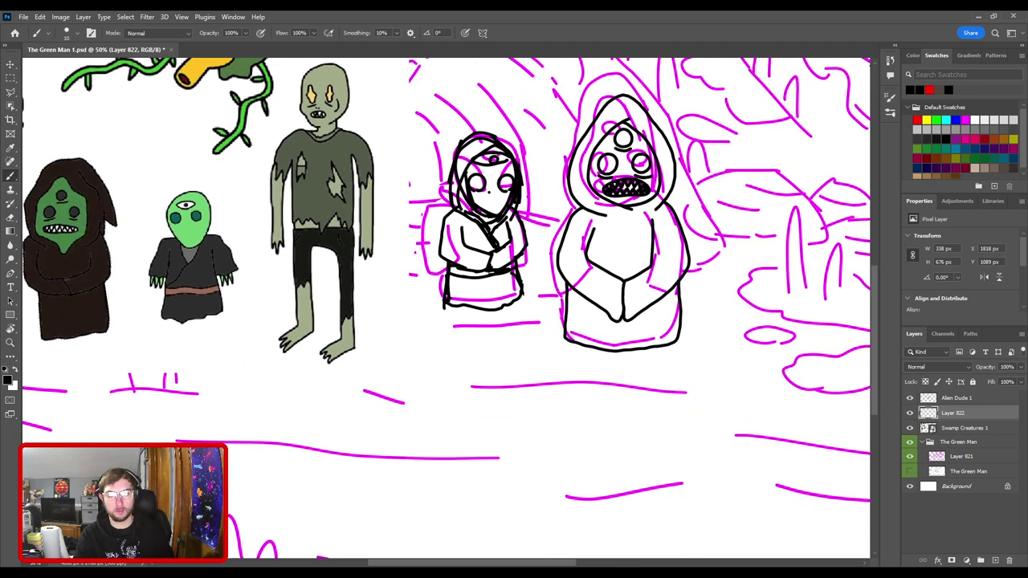
- Erase the doubled lines inside the left of the small alien's hood and redraw the left edge of the face opening
drag(474, 189, 475, 255)
scroll(494, 221, up, 1)
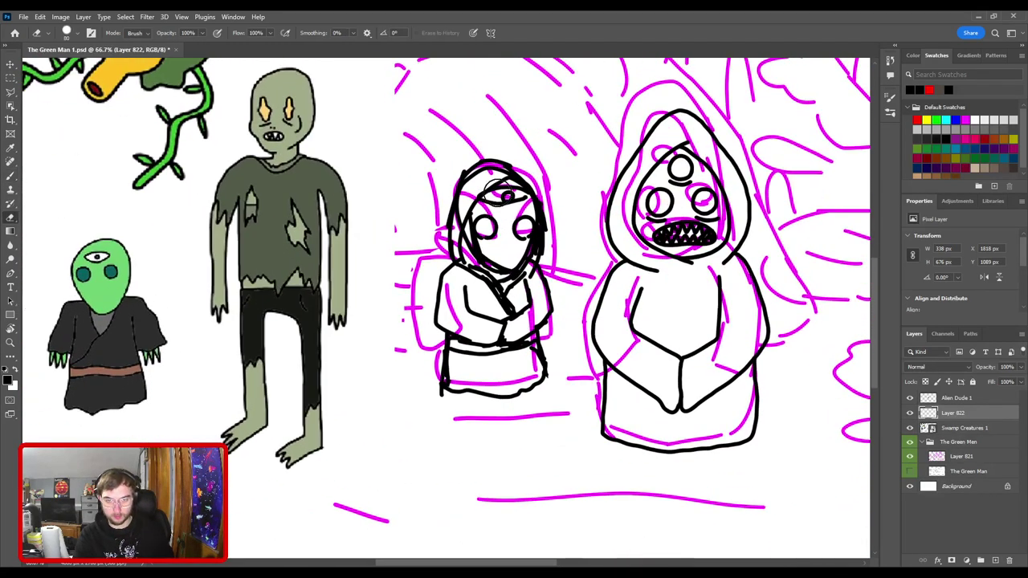
key(e)
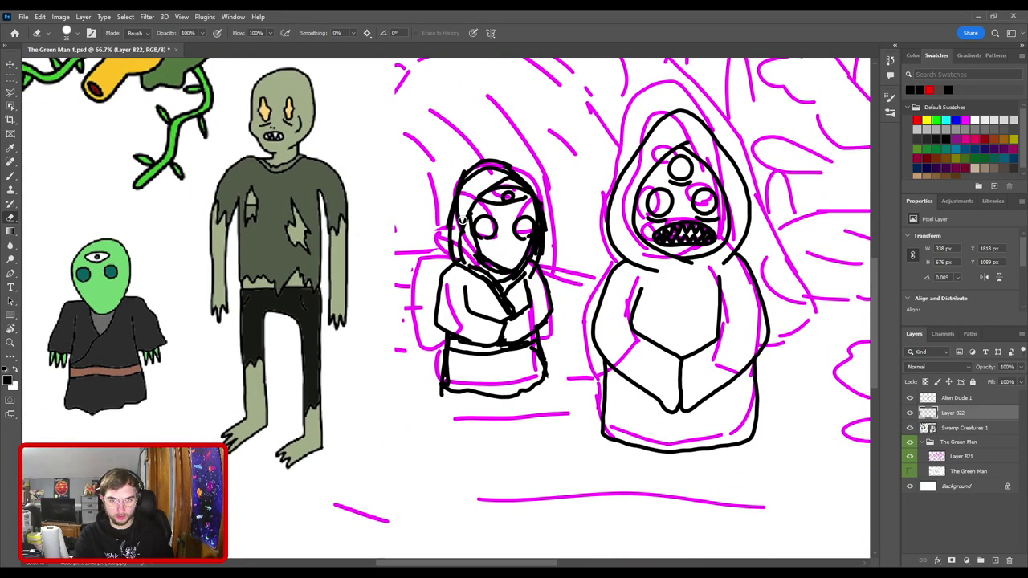
mouse_move(462, 258)
mouse_down()
mouse_move(466, 213)
mouse_move(482, 190)
mouse_move(470, 199)
mouse_move(505, 172)
mouse_move(474, 185)
mouse_up()
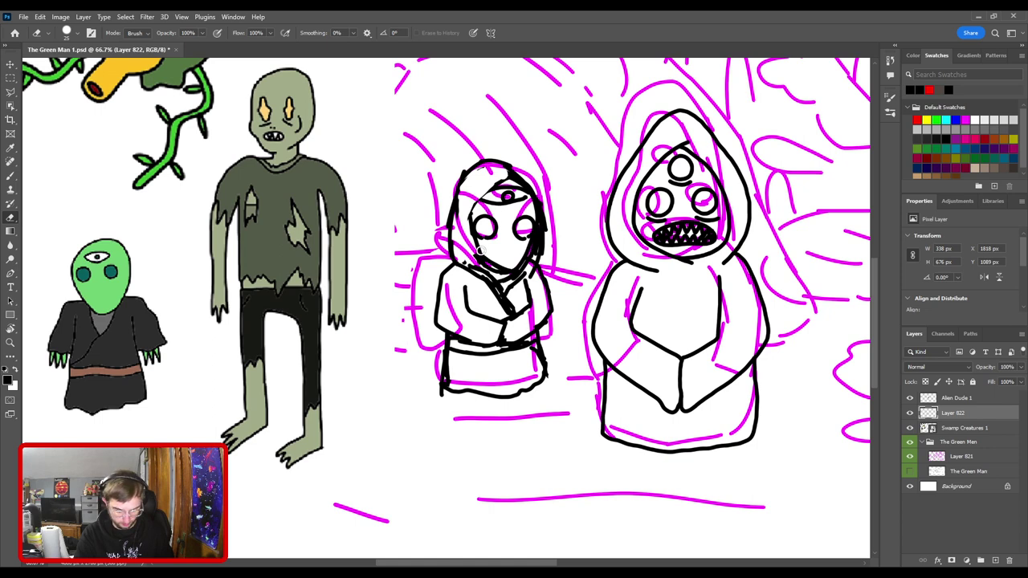
key(b)
mouse_move(469, 247)
mouse_down()
mouse_move(474, 199)
mouse_move(501, 173)
mouse_move(521, 183)
mouse_move(483, 188)
mouse_up()
key(r)
key(e)
key(v)
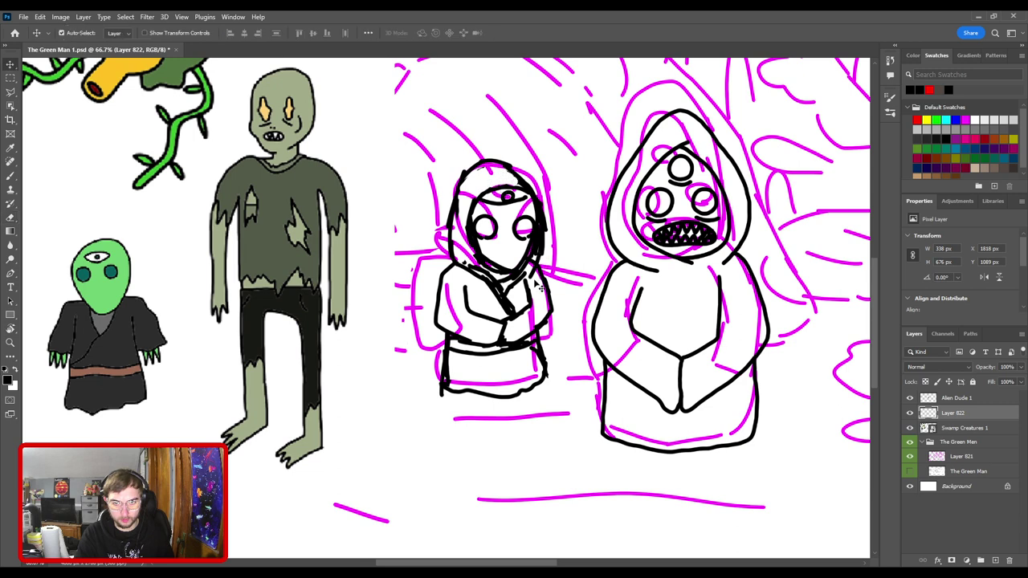
key(e)
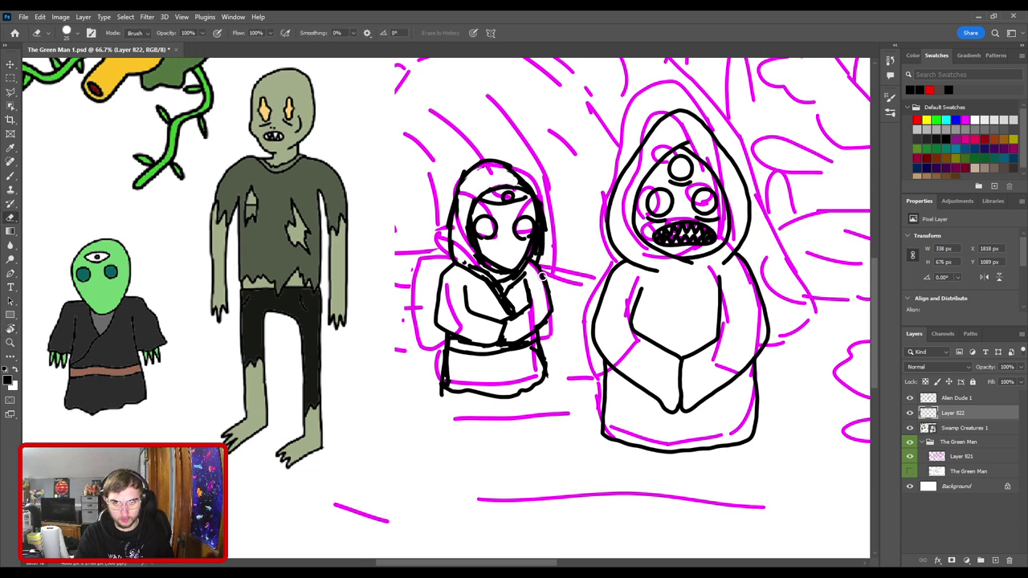
key(b)
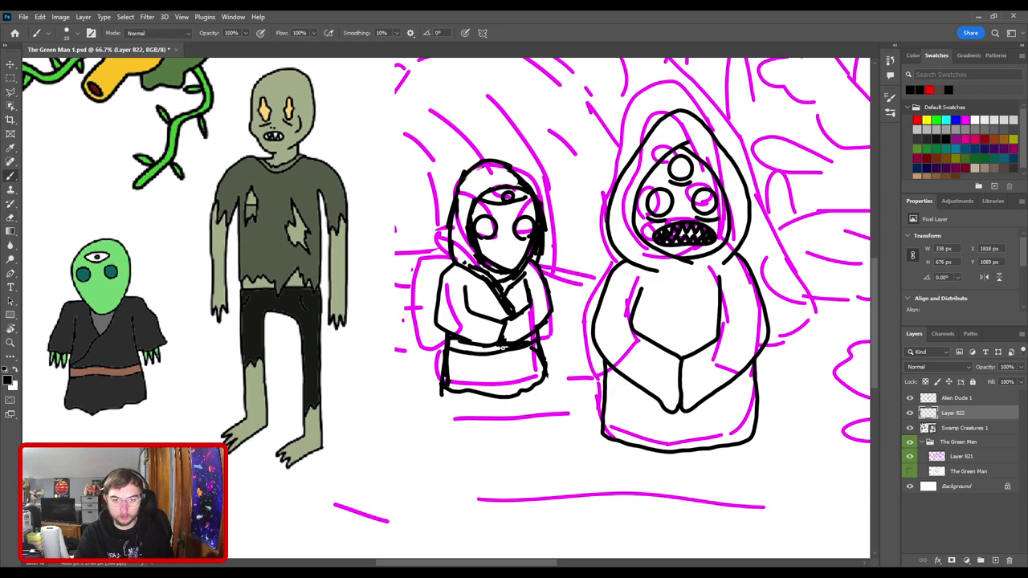
key(ctrl+minus)
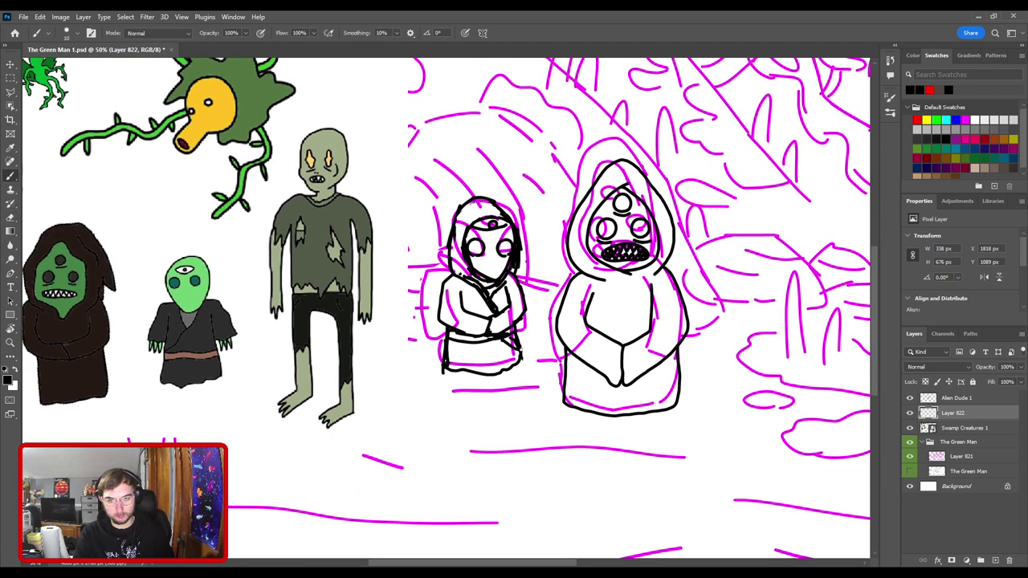
key(ctrl+minus)
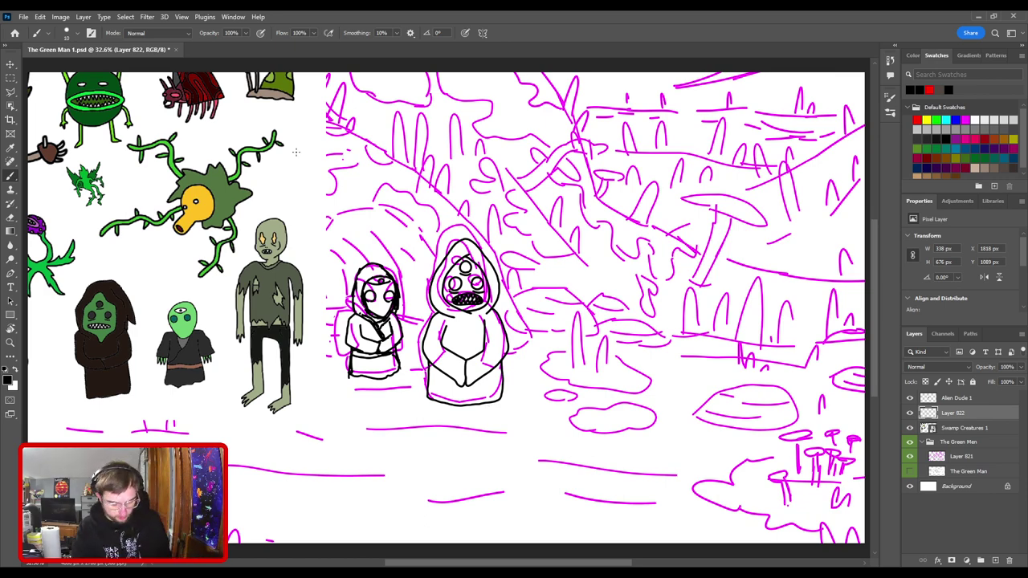
- Erase the upper-left outline of the tall alien's hood on the Alien Dude 1 layer
key(v)
key(ctrl+plus)
key(ctrl+plus)
key(ctrl+plus)
key(ctrl+plus)
key(ctrl+plus)
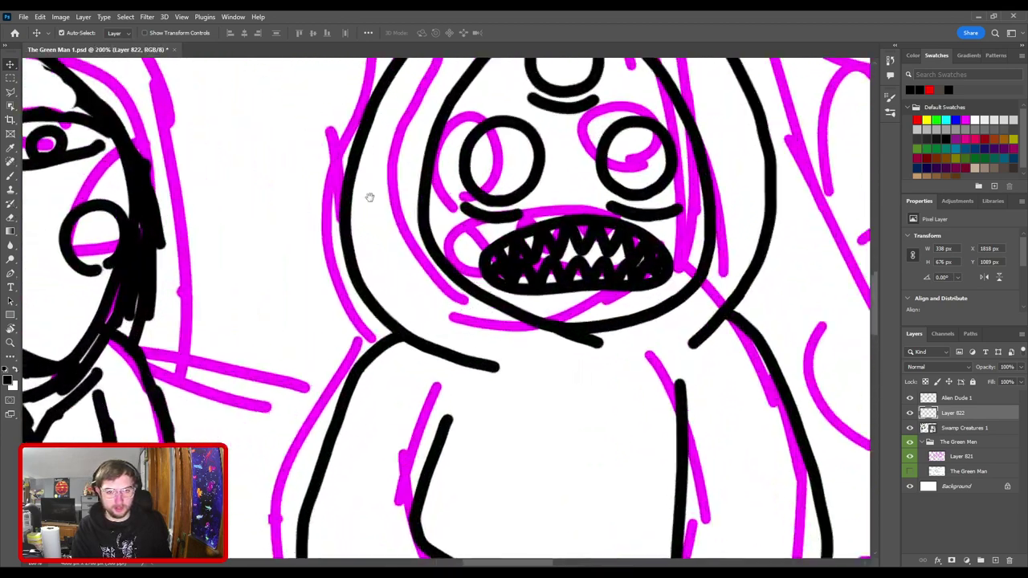
drag(369, 197, 400, 401)
click(400, 394)
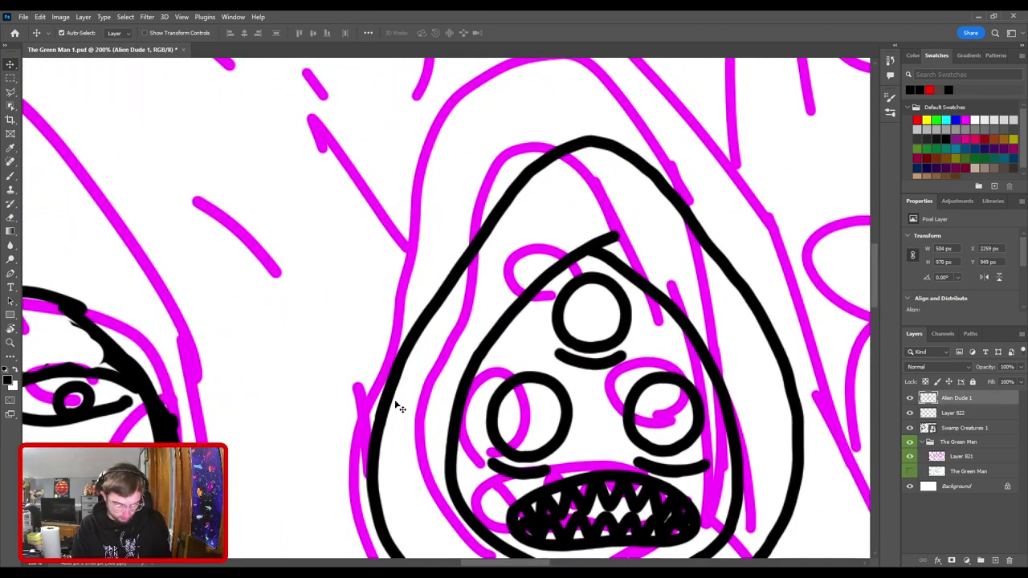
key(e)
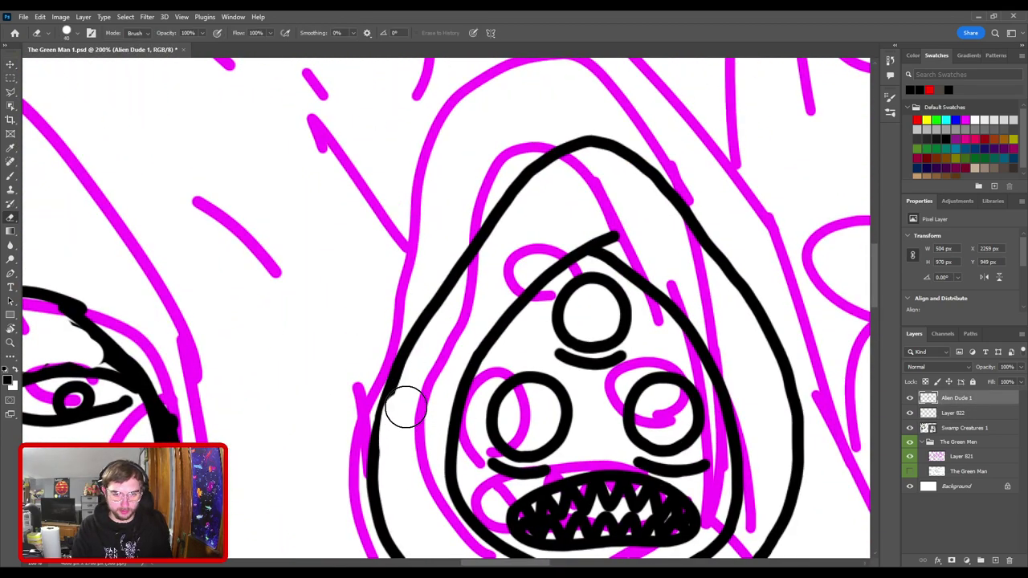
mouse_move(404, 409)
mouse_down()
mouse_move(458, 263)
mouse_move(537, 172)
mouse_up()
drag(430, 338, 473, 345)
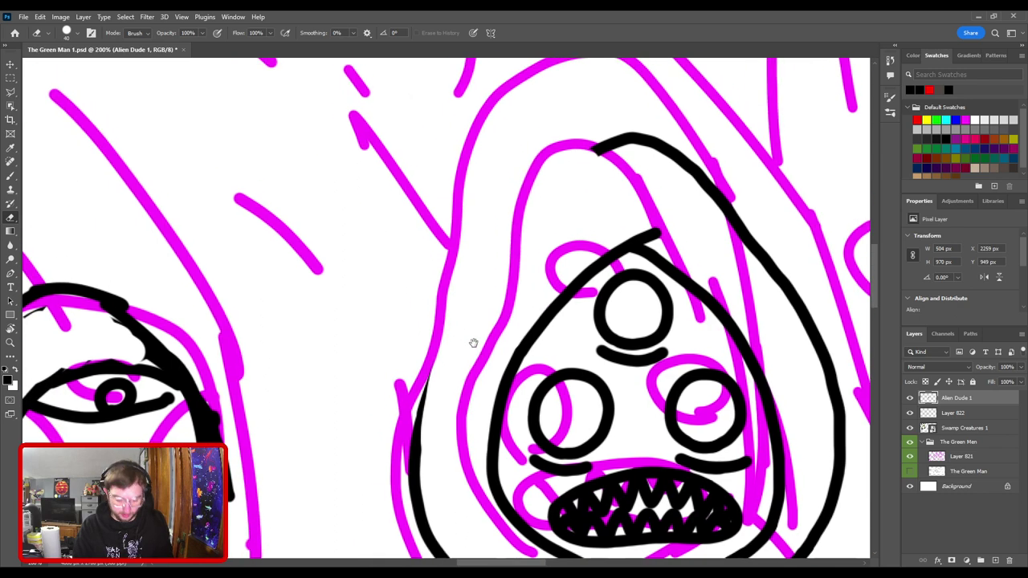
- Redraw the tall alien's upper-left hood outline with a wider bulge and join it to the remaining lower line
key(b)
key(ctrl+minus)
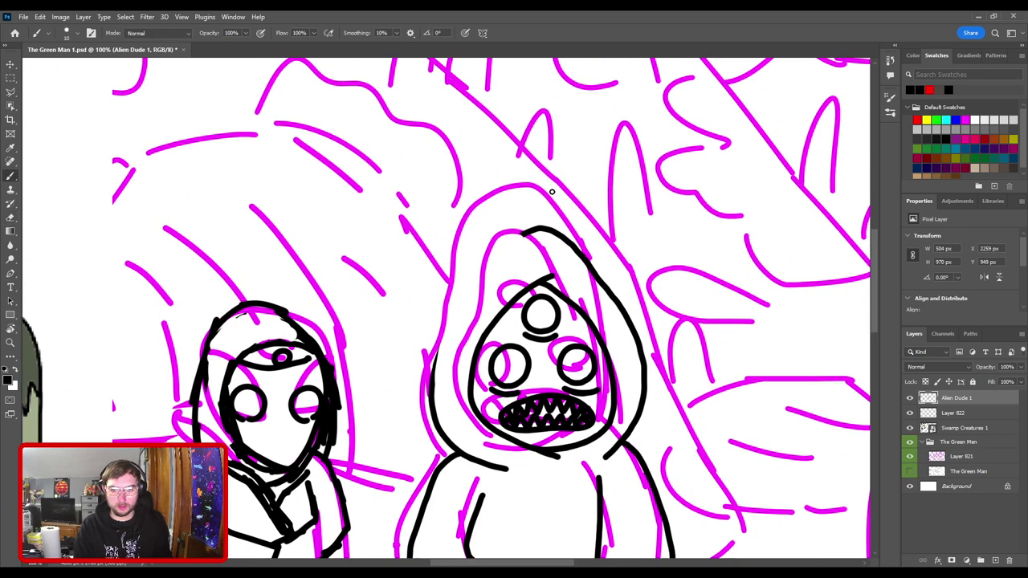
key(ctrl+plus)
mouse_move(597, 161)
mouse_down()
mouse_move(502, 221)
mouse_move(432, 286)
mouse_move(415, 353)
mouse_move(425, 400)
mouse_up()
mouse_move(432, 424)
mouse_down()
mouse_move(520, 263)
mouse_move(517, 238)
mouse_up()
key(ctrl+z)
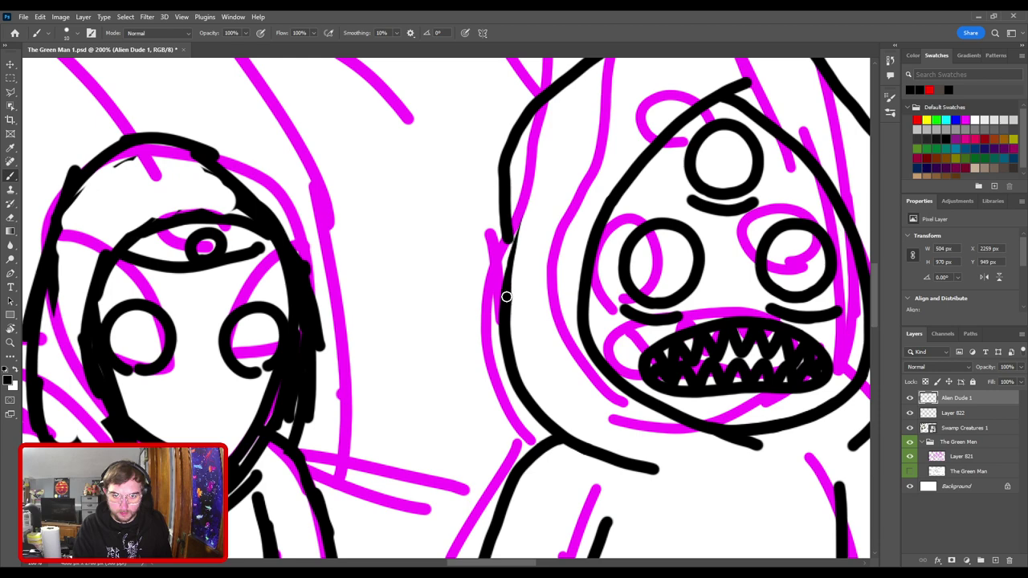
drag(506, 298, 526, 202)
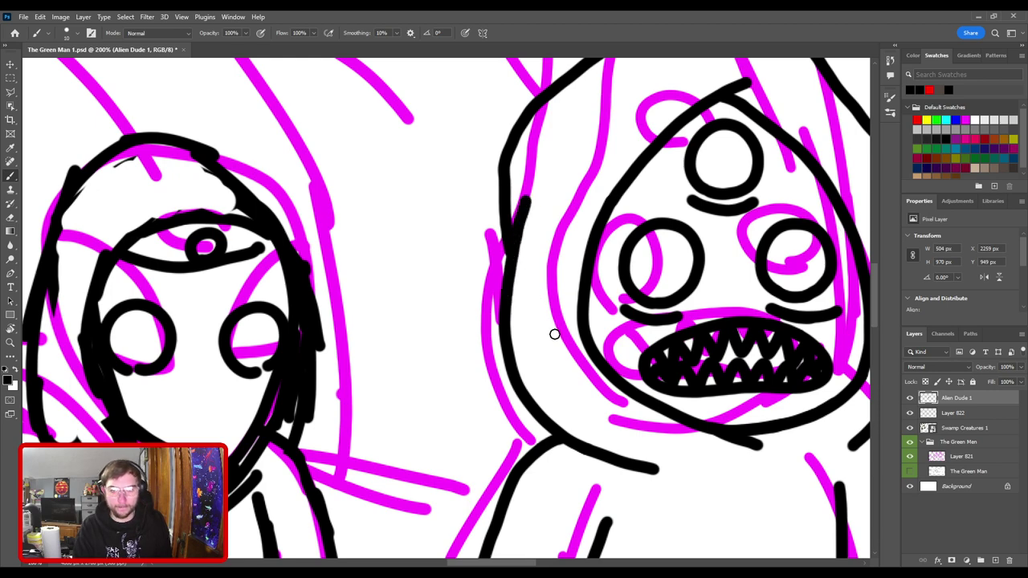
- Erase the vertical seam between the tall alien's joined sleeves
key(ctrl+minus)
key(ctrl+minus)
key(ctrl+minus)
drag(550, 378, 434, 328)
key(ctrl+plus)
key(ctrl+plus)
key(ctrl+plus)
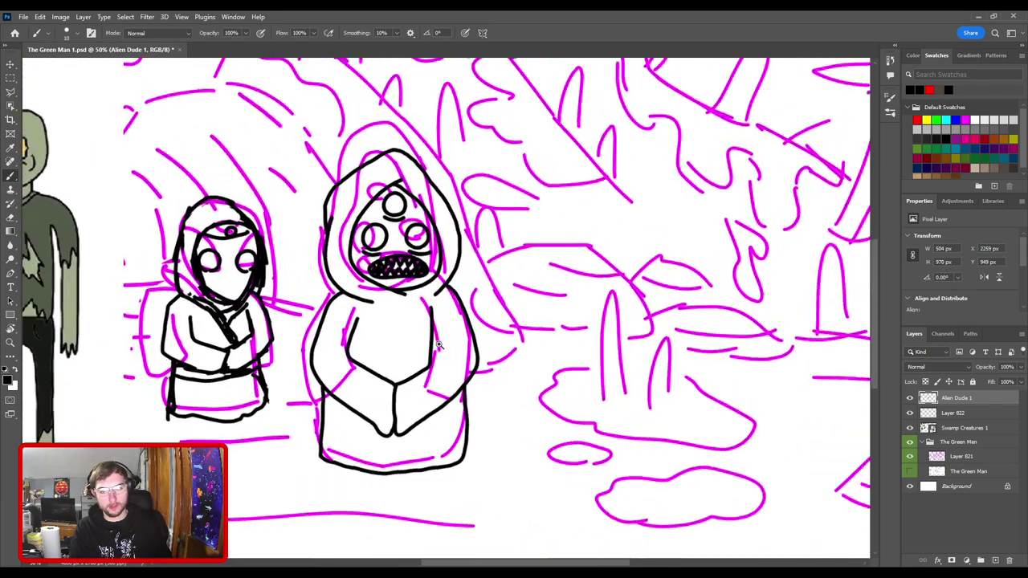
mouse_move(432, 406)
mouse_down()
mouse_move(460, 270)
mouse_move(532, 271)
mouse_up()
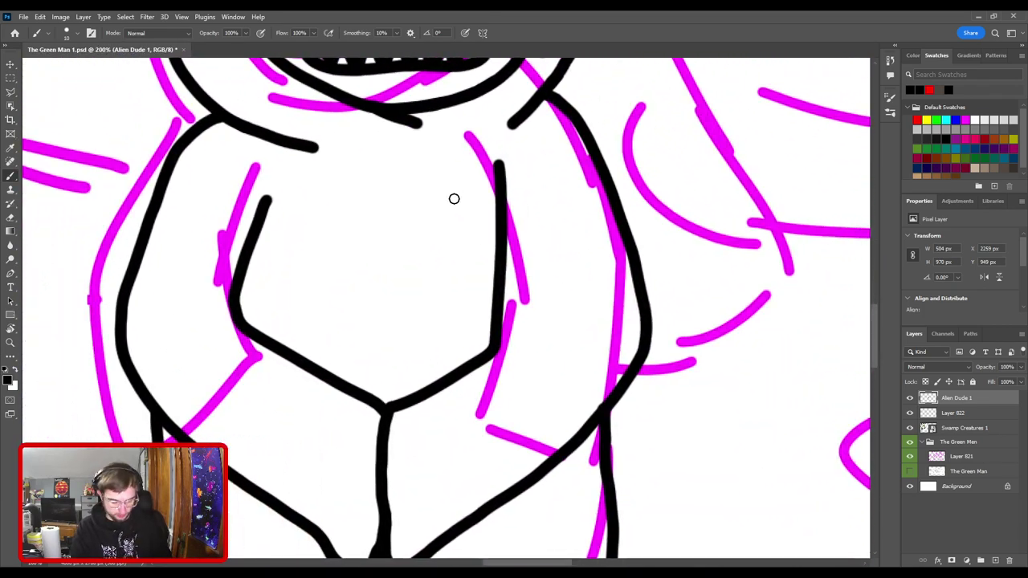
scroll(491, 260, down, 5)
key(e)
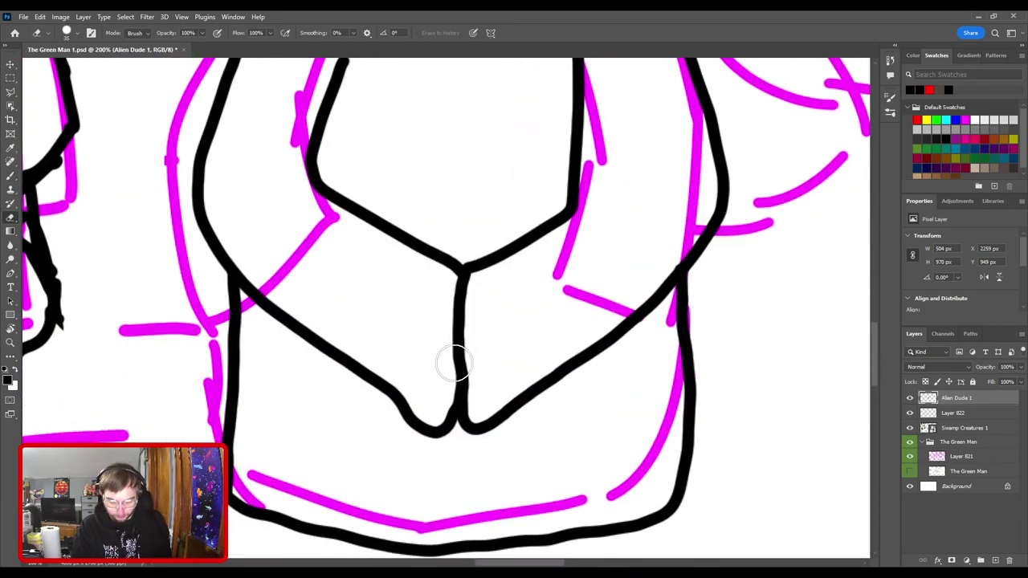
drag(449, 377, 447, 284)
- Redraw the seam between the tall alien's sleeves as a line curving outward to the right, with a smaller eraser ready for cleanup
key(b)
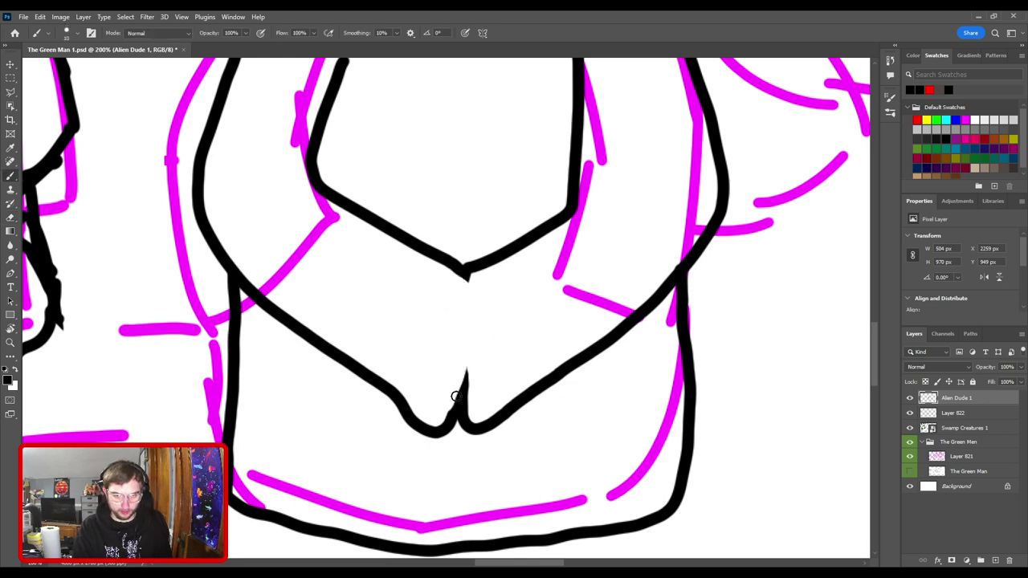
mouse_move(458, 407)
mouse_down()
mouse_move(470, 340)
mouse_move(472, 282)
mouse_move(460, 267)
mouse_up()
key(e)
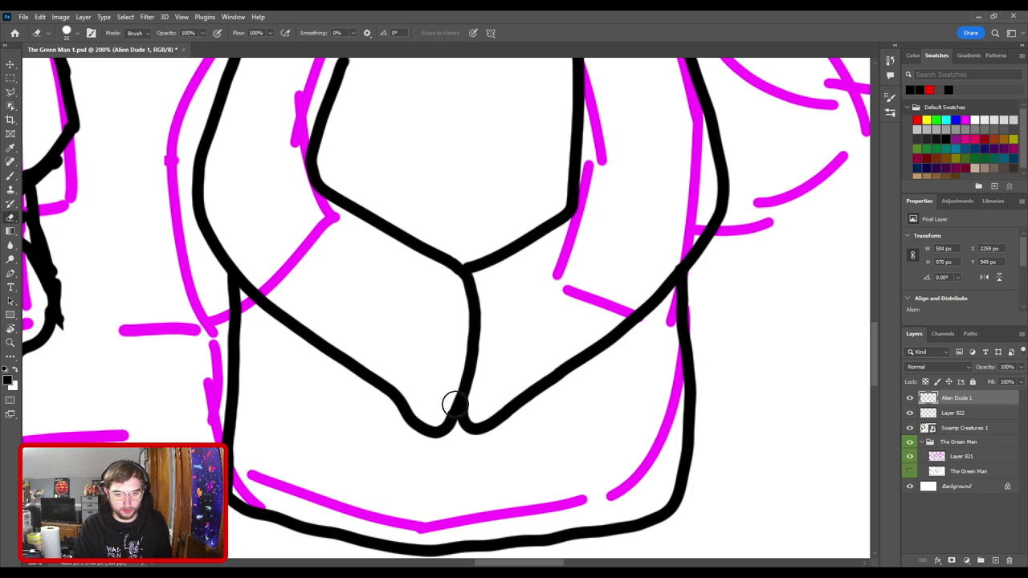
key([)
key([)
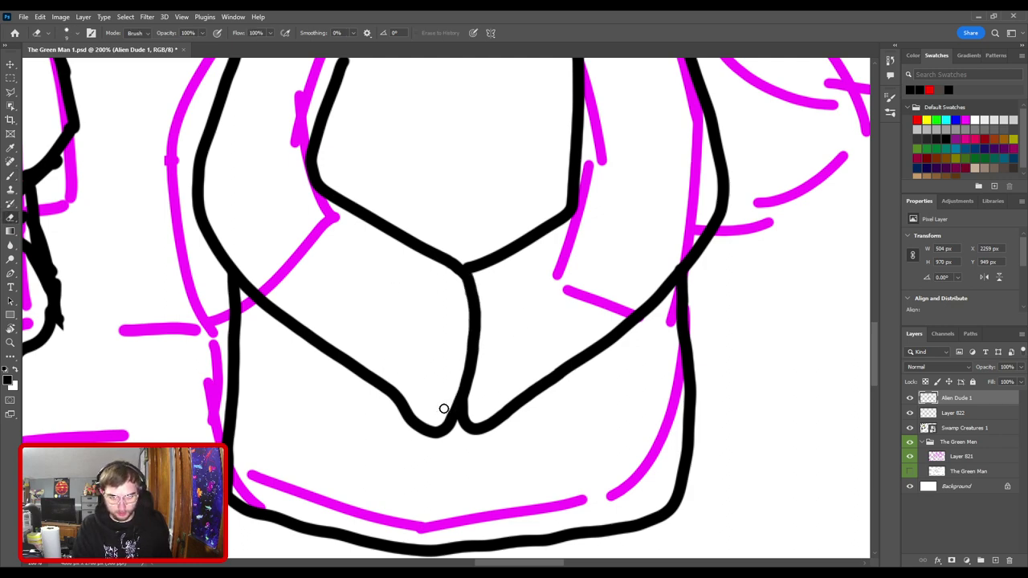
- Erase the vertical inner line of the tall alien's arm on the right side of the chest with an enlarged eraser
key(ctrl+minus)
key(ctrl+minus)
key(ctrl+minus)
drag(516, 297, 467, 387)
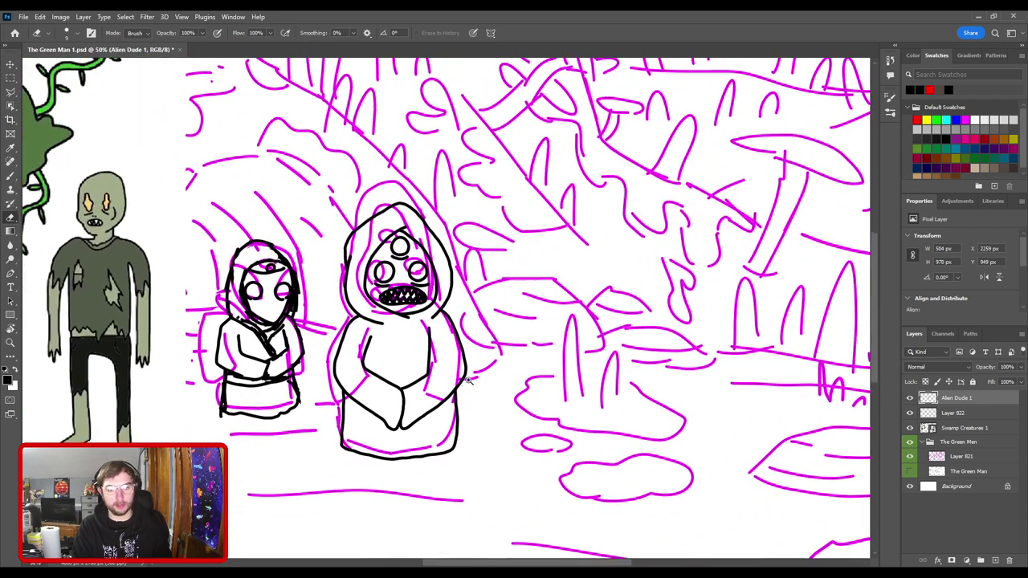
key(ctrl+plus)
key(ctrl+plus)
drag(434, 430, 486, 336)
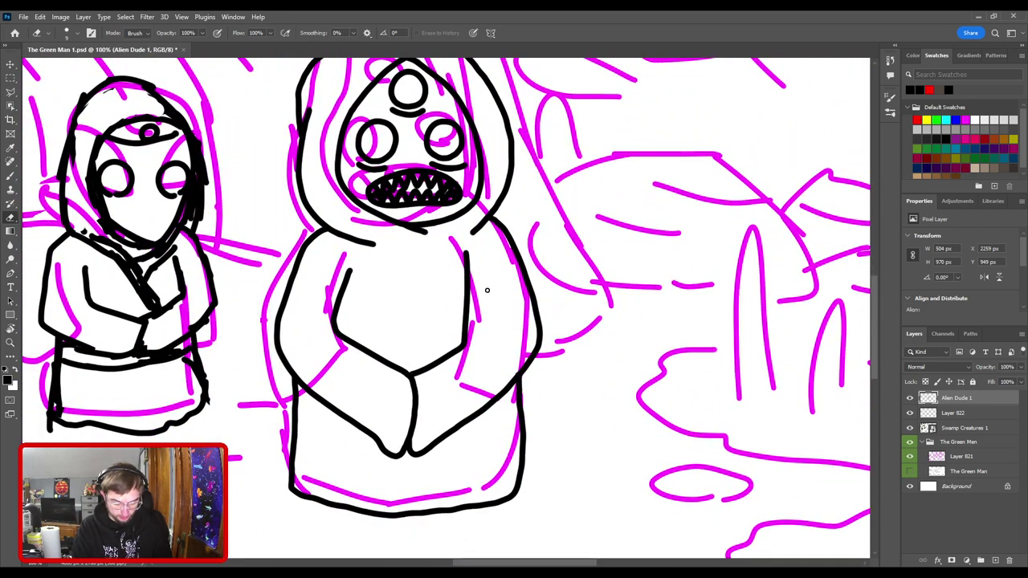
key(bracketright)
key(bracketright)
key(bracketright)
drag(454, 338, 466, 246)
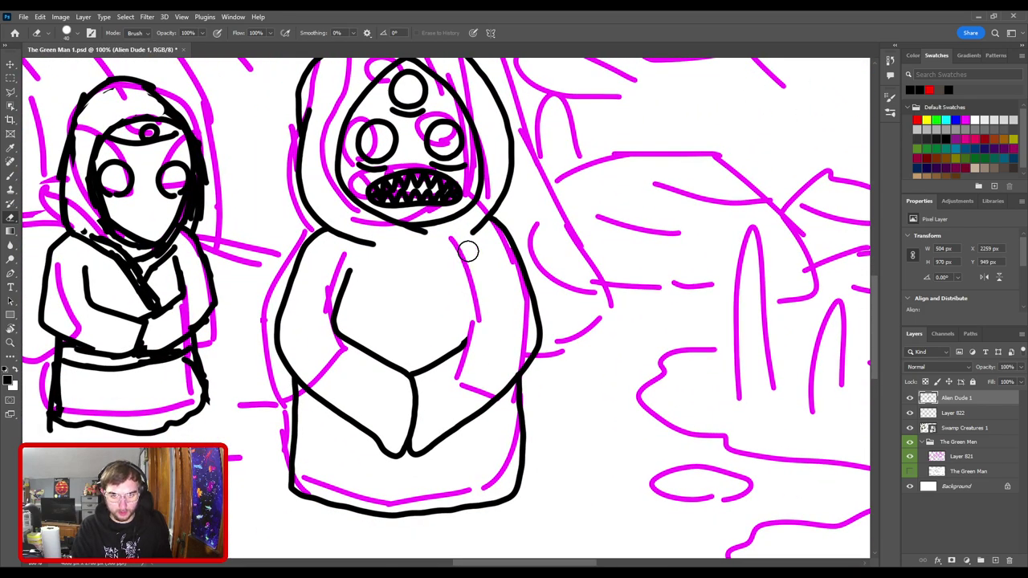
- Redraw the tall alien's inner arm line on the right side of the chest and join it to the sleeve's upper edge
key(b)
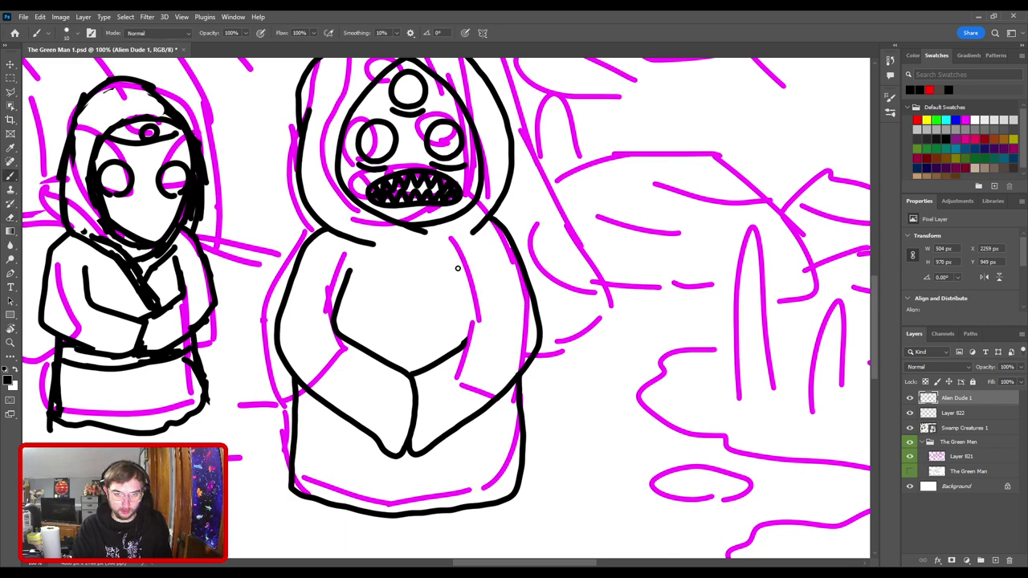
drag(473, 268, 477, 311)
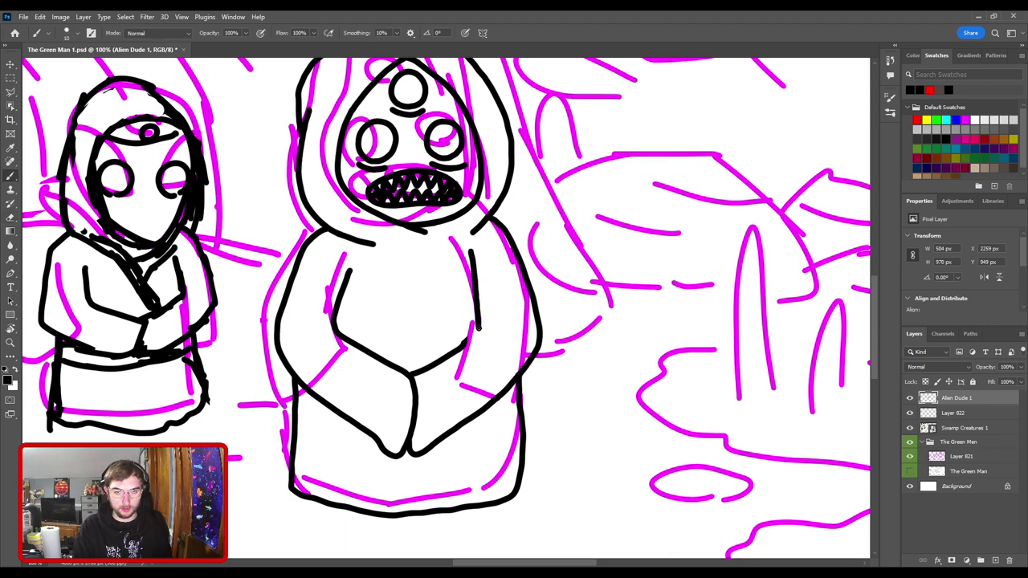
key(ctrl+plus)
key(ctrl+z)
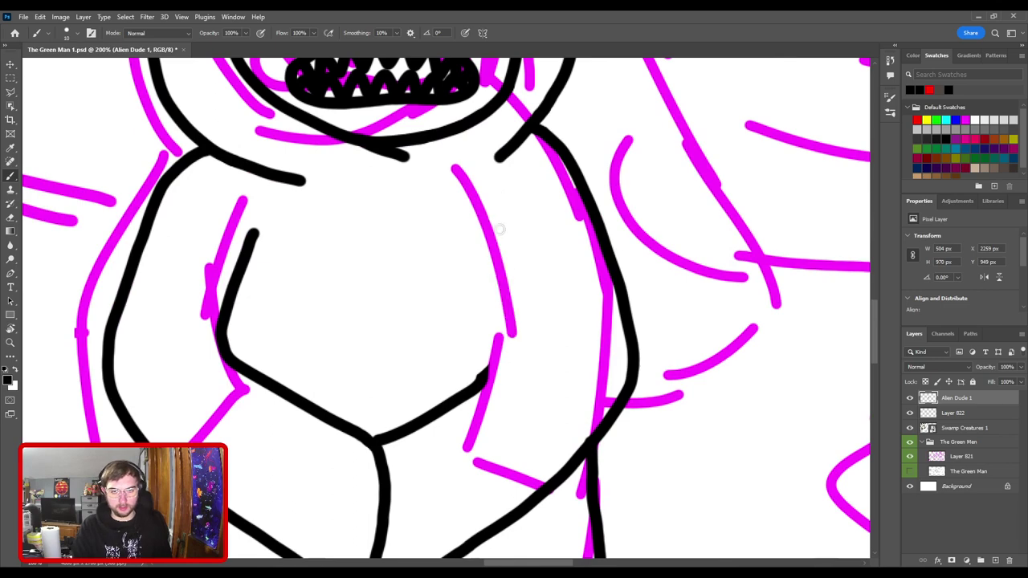
drag(497, 213, 512, 362)
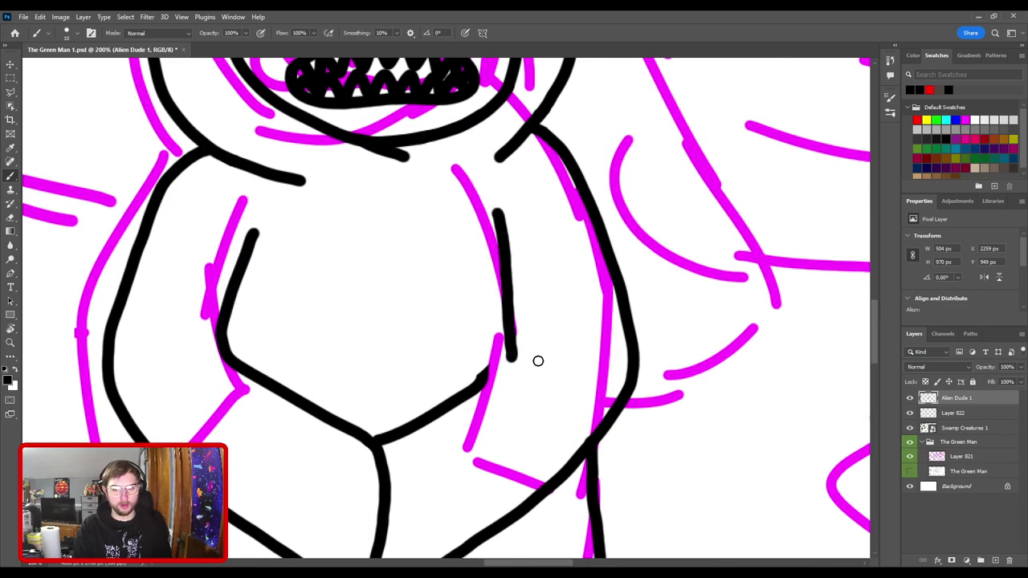
drag(506, 407, 541, 332)
key(e)
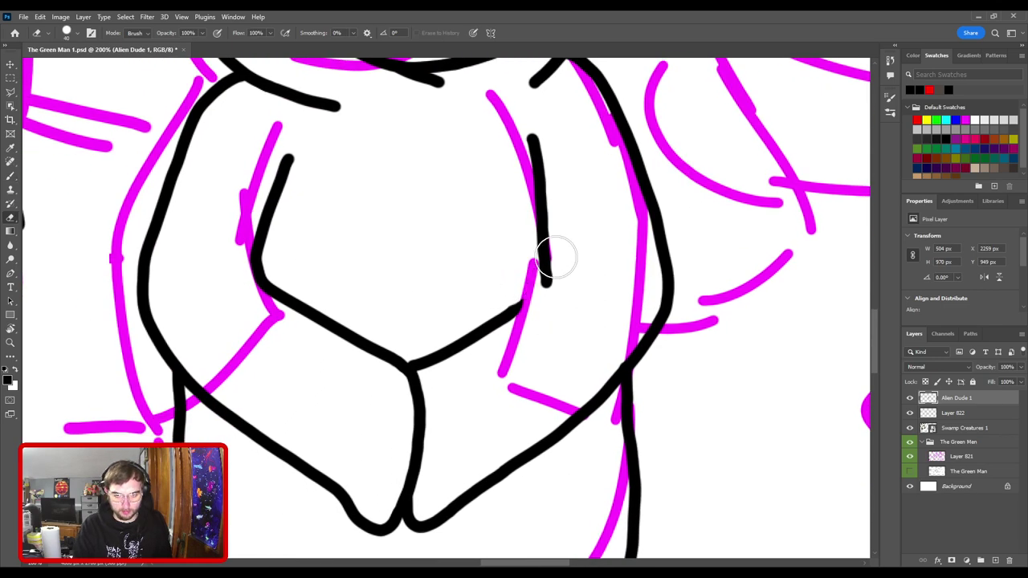
key(b)
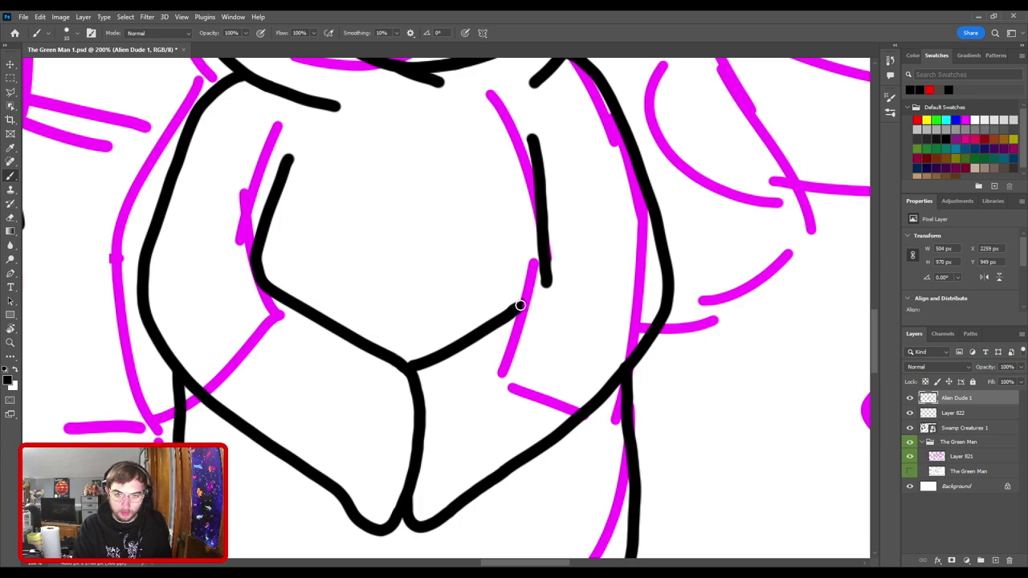
drag(520, 305, 544, 286)
key(ctrl+z)
key(ctrl+minus)
key(ctrl+minus)
key(ctrl+minus)
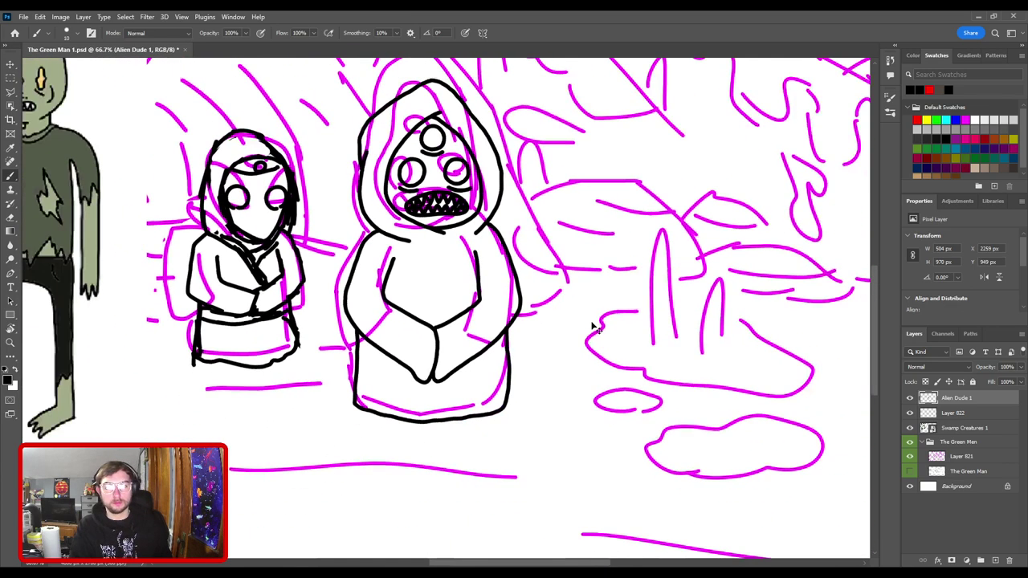
- Draw a second curved line just right of the seam between the tall alien's sleeves to form the narrow cuff opening
key(ctrl+plus)
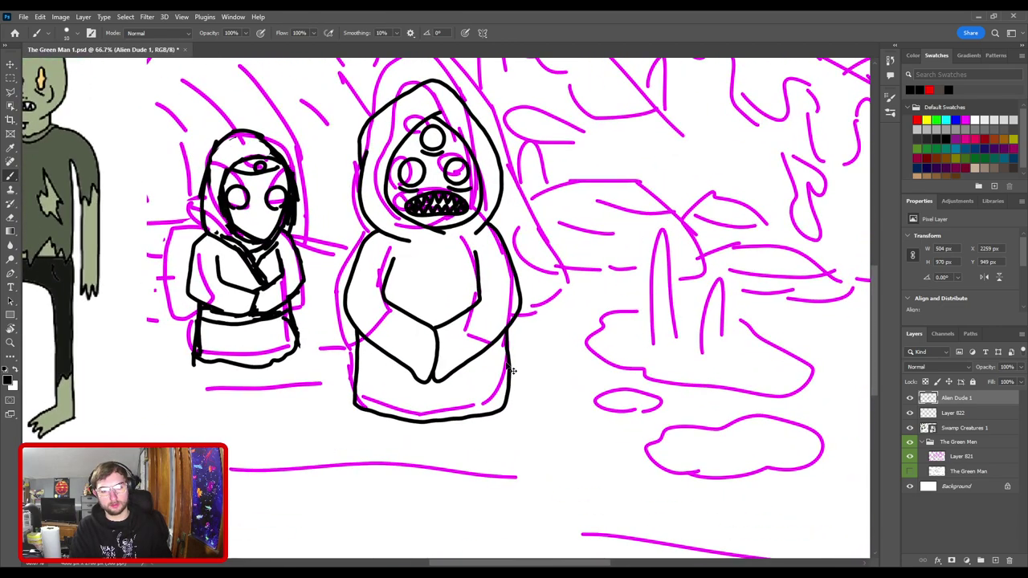
key(ctrl+plus)
key(ctrl+plus)
drag(447, 432, 509, 288)
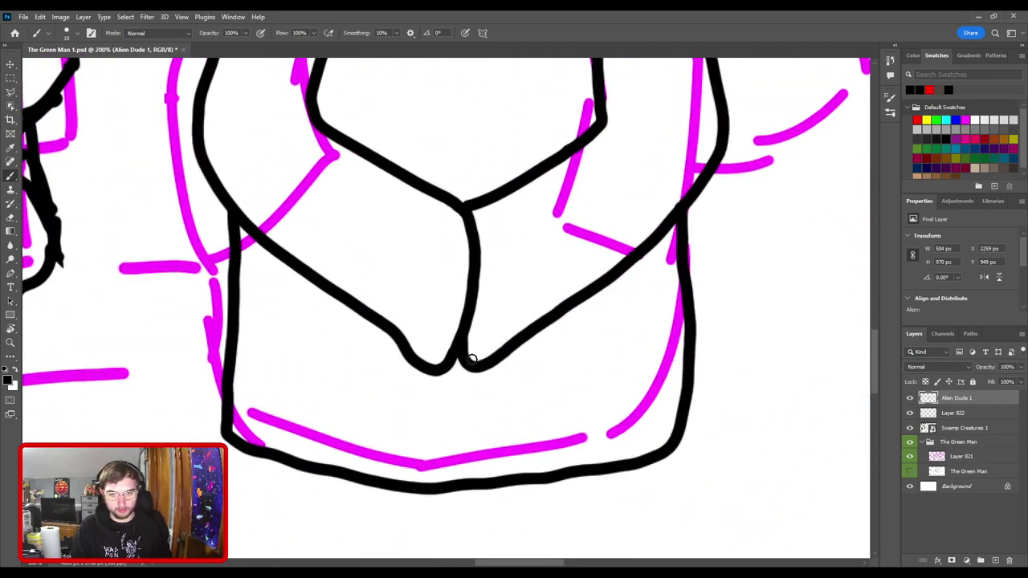
mouse_move(473, 361)
mouse_down()
mouse_move(486, 260)
mouse_move(471, 214)
mouse_up()
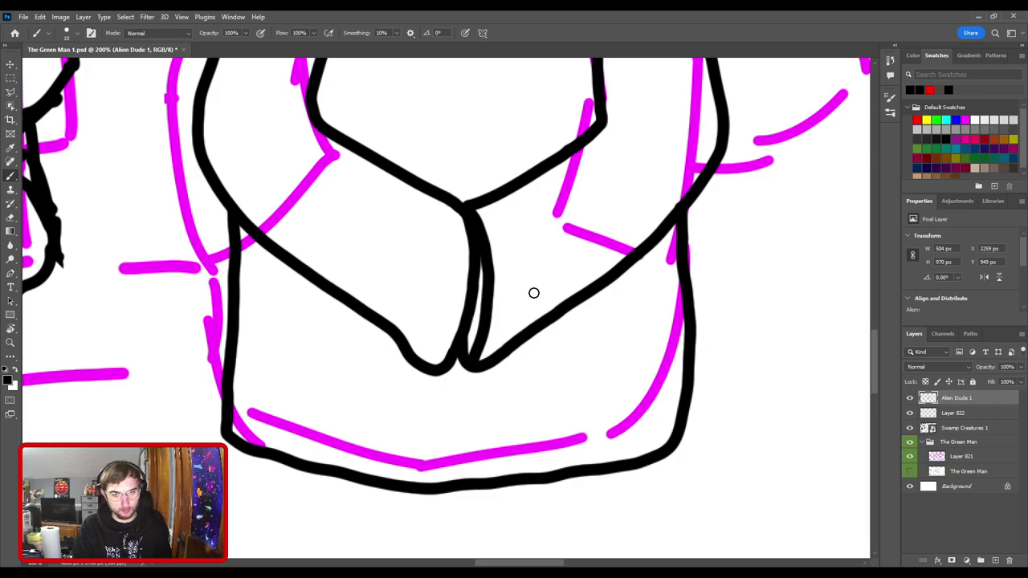
key(ctrl+minus)
key(ctrl+minus)
key(ctrl+minus)
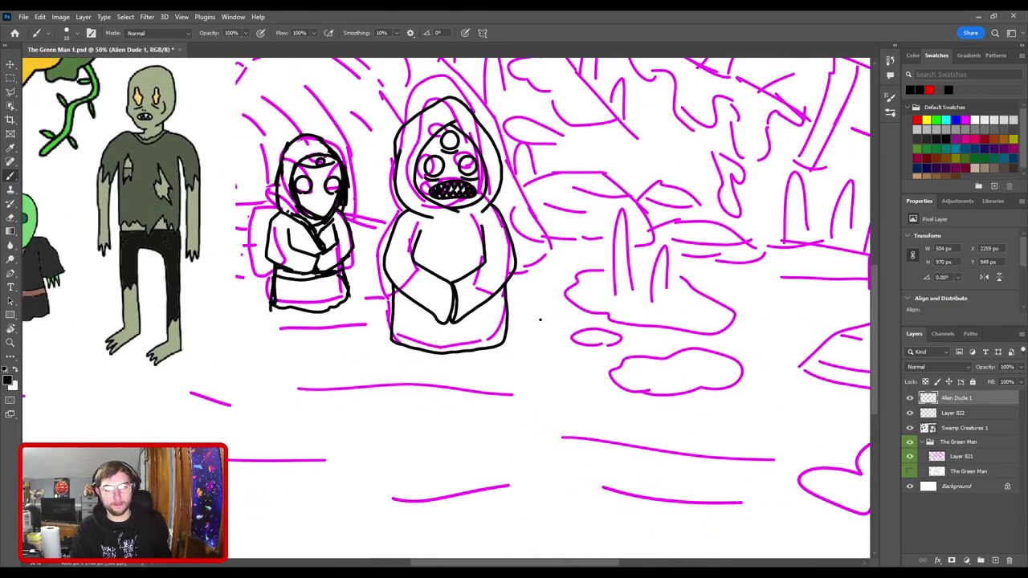
- Lower the opacity of Layer 822 to 67% and hide the magenta scene sketch on Layer 821
scroll(546, 337, down, 3)
scroll(546, 337, up, 1)
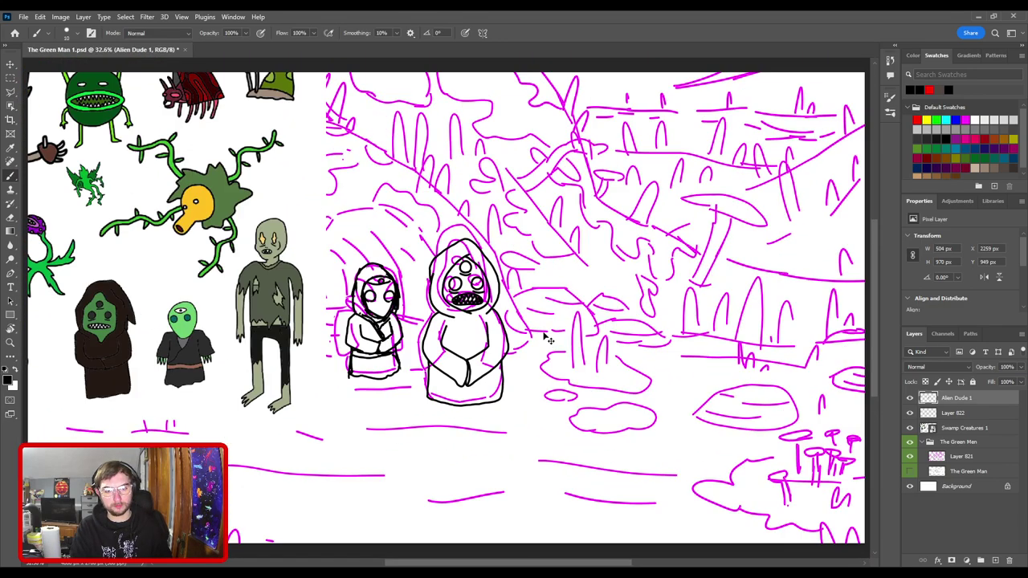
click(971, 414)
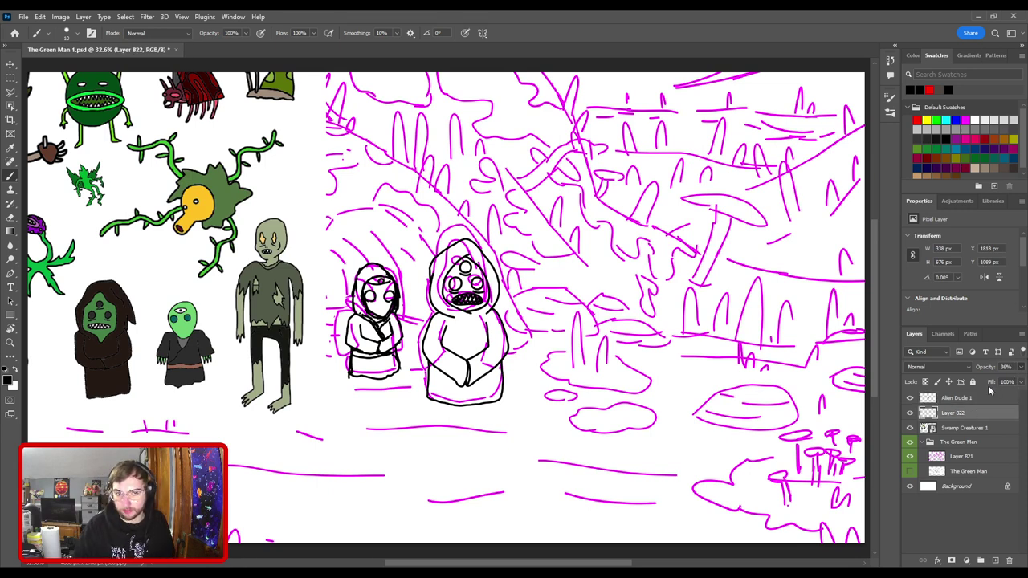
key(Return)
key(Return)
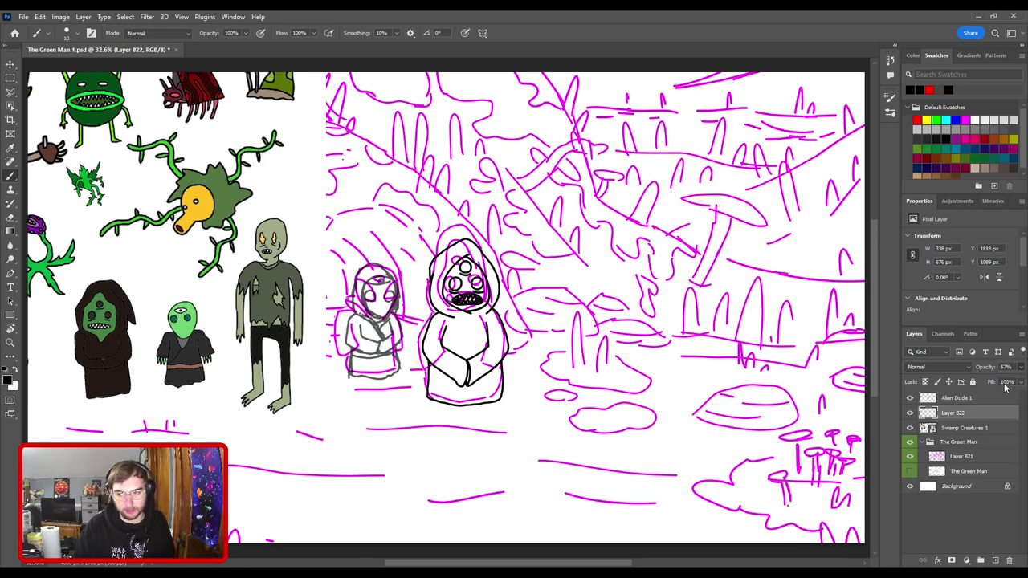
click(911, 456)
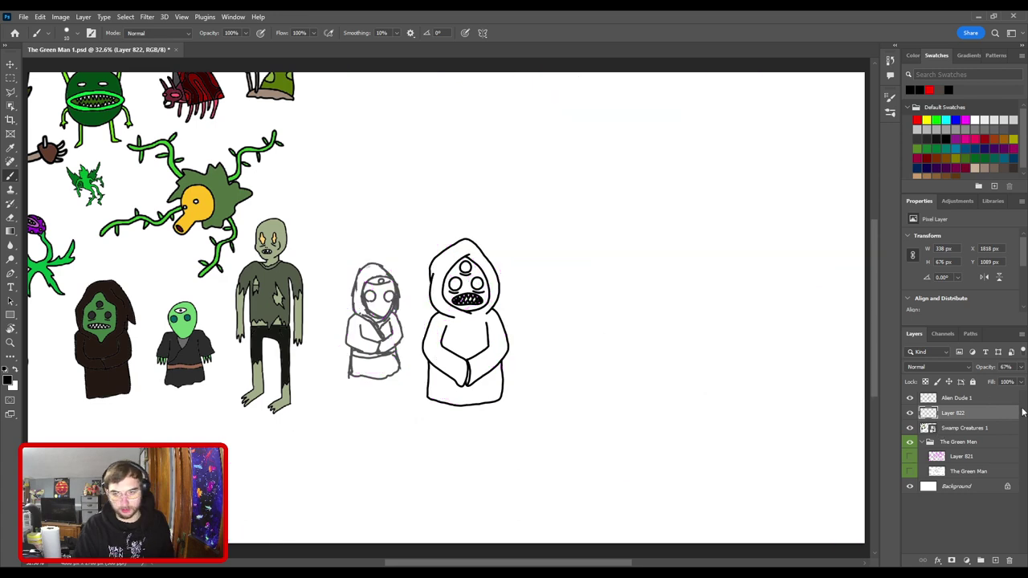
- Move the coloured swamp creatures reference up and to the right, closer to the small hooded alien sketch, and reselect Layer 822
scroll(427, 345, up, 3)
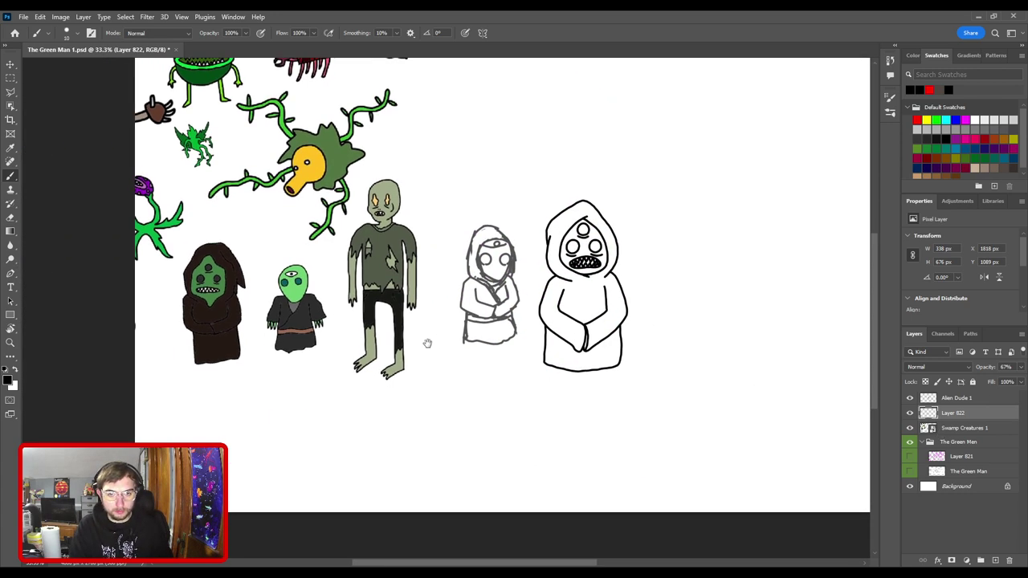
drag(457, 316, 432, 349)
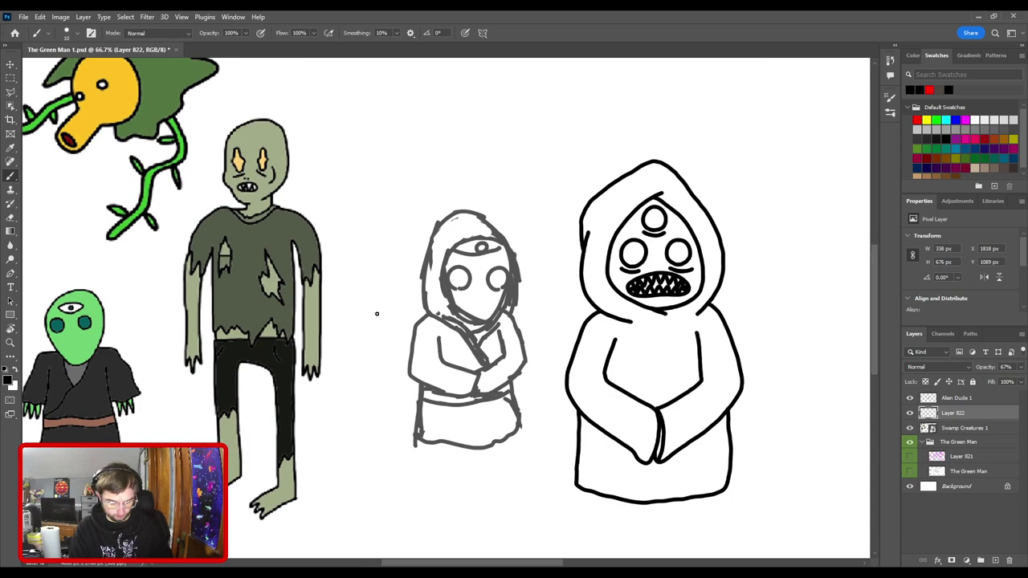
key(v)
mouse_move(249, 310)
mouse_down()
mouse_move(393, 95)
mouse_move(341, 232)
mouse_move(330, 220)
mouse_up()
click(947, 413)
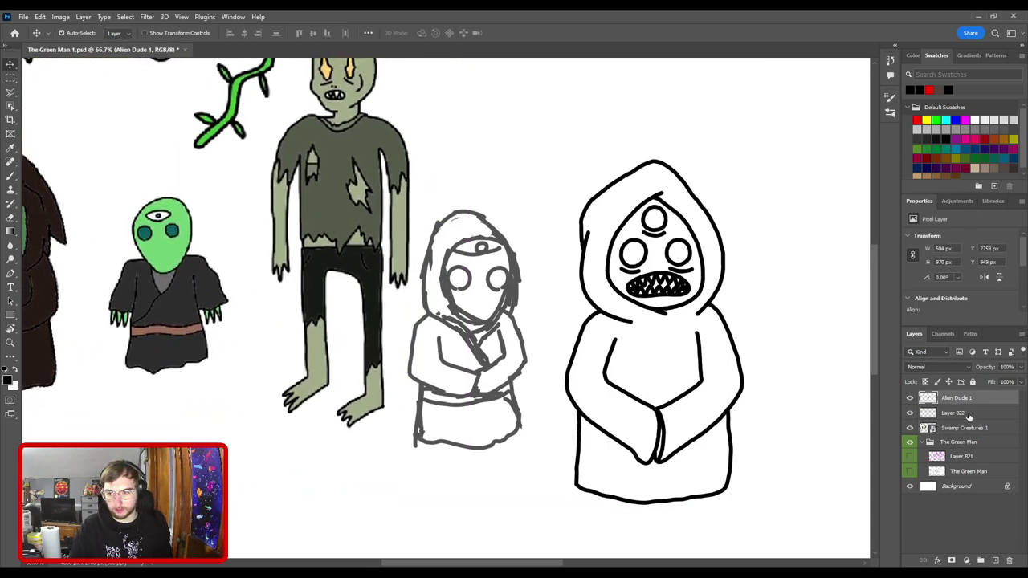
- Add a new layer above Layer 822 and ink the small alien's face outline in black, tapering to a pointed chin
key(b)
key(ctrl+plus)
key(ctrl+plus)
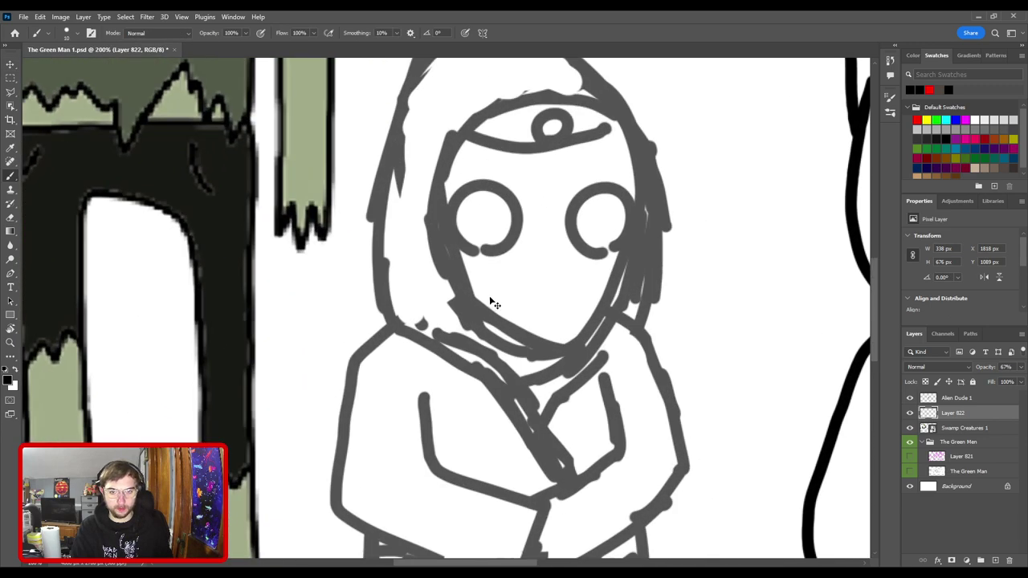
key(ctrl+minus)
key(ctrl+minus)
key(ctrl+minus)
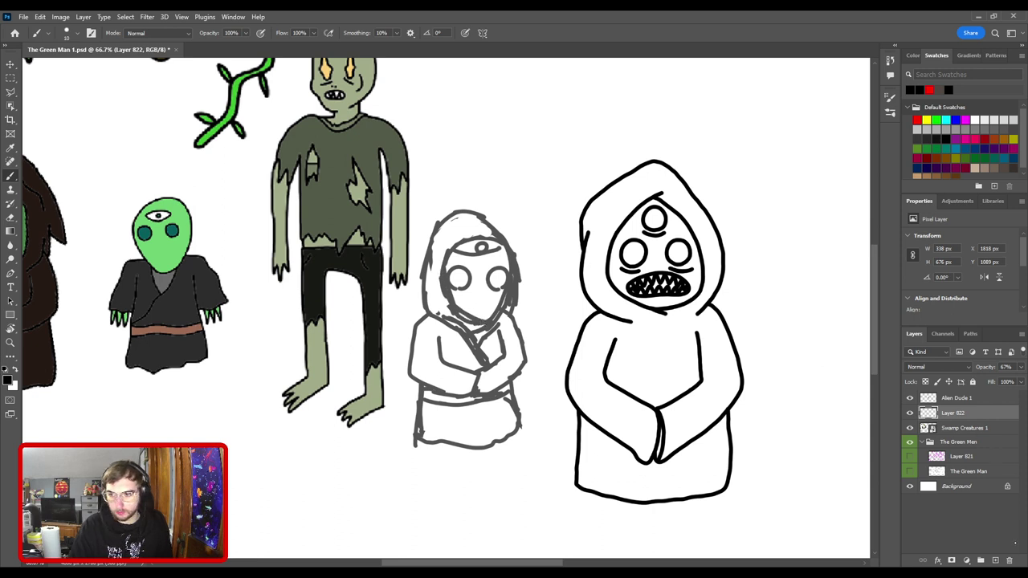
click(995, 561)
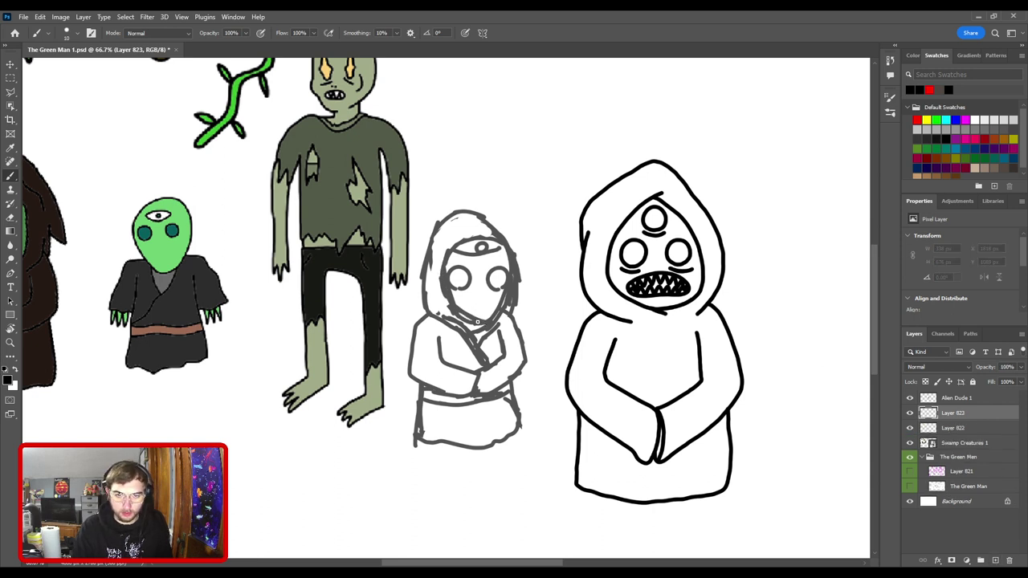
drag(449, 295, 440, 242)
key(ctrl+z)
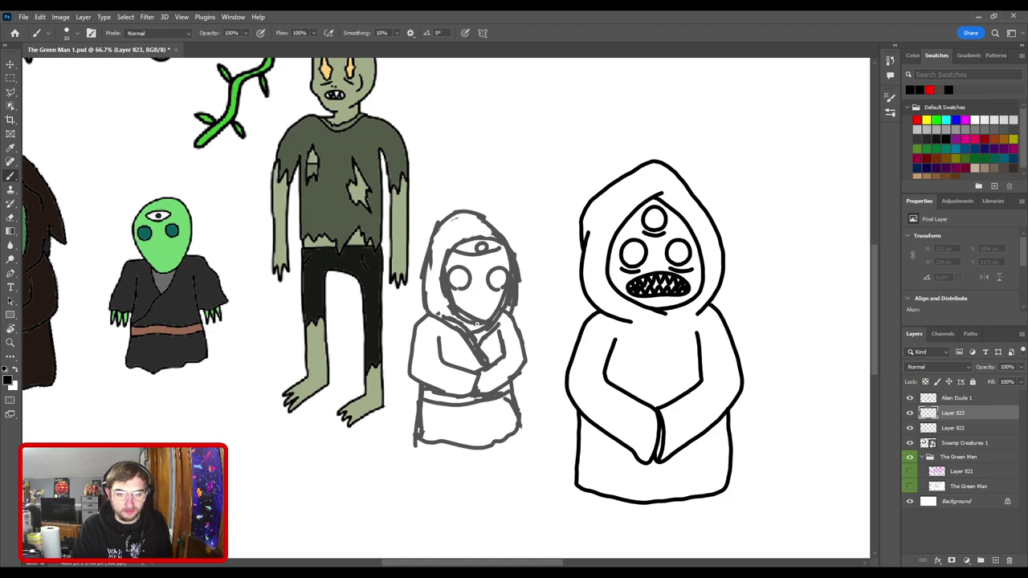
mouse_move(474, 321)
mouse_down()
mouse_move(450, 302)
mouse_move(442, 270)
mouse_up()
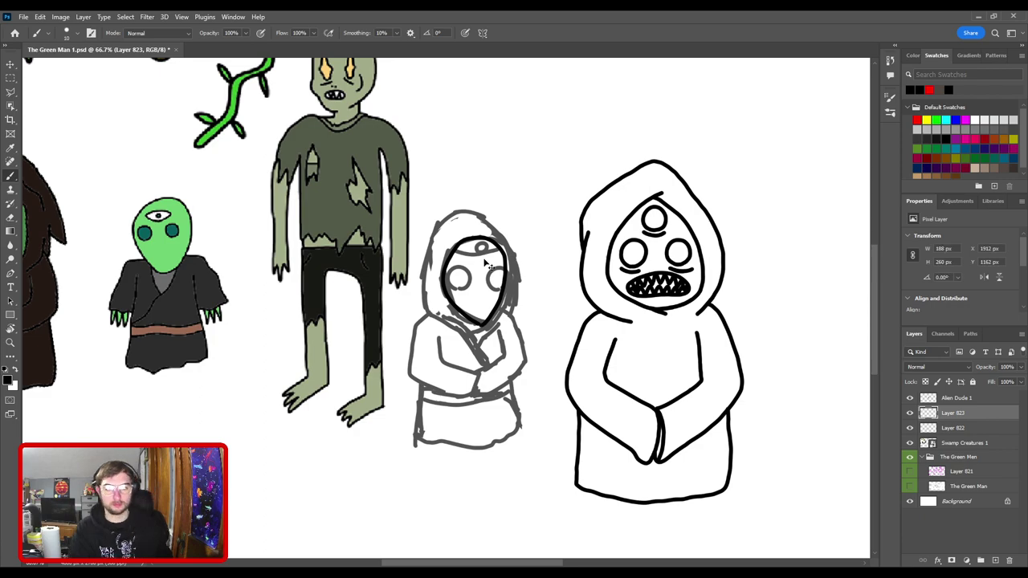
- Close the gap at the chin of the small alien's face outline and reduce the eraser size
scroll(485, 263, up, 5)
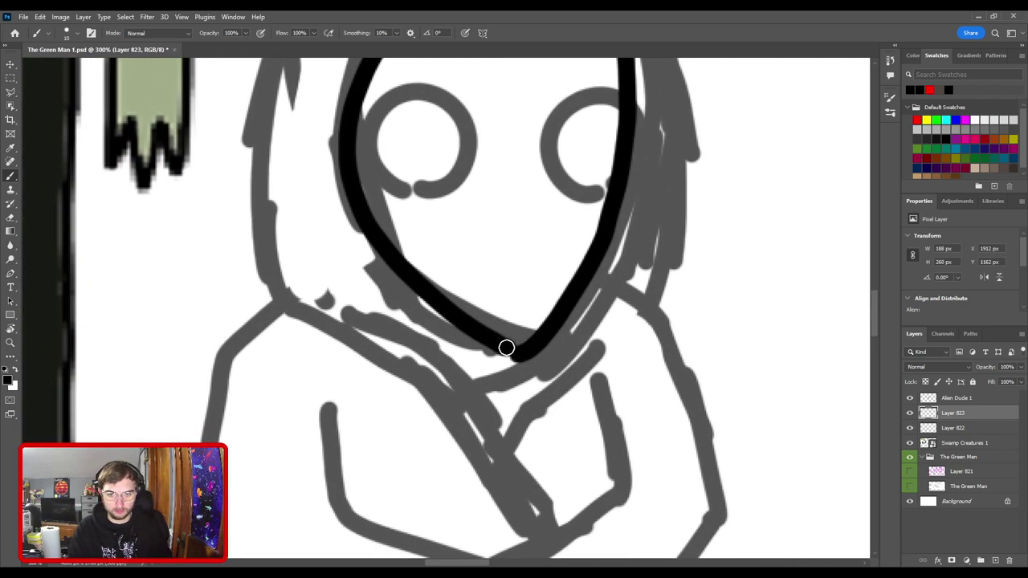
drag(506, 347, 526, 358)
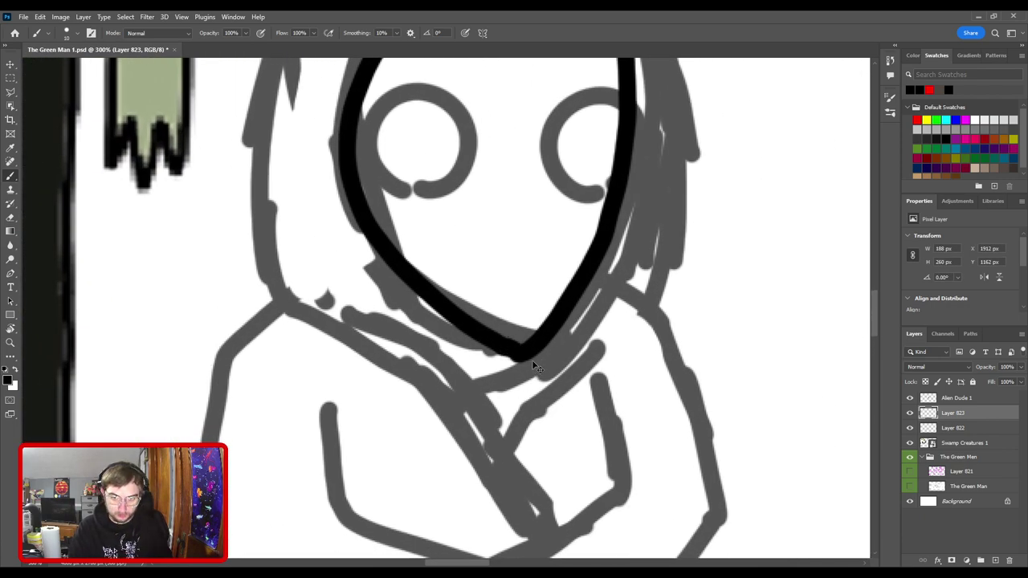
key(e)
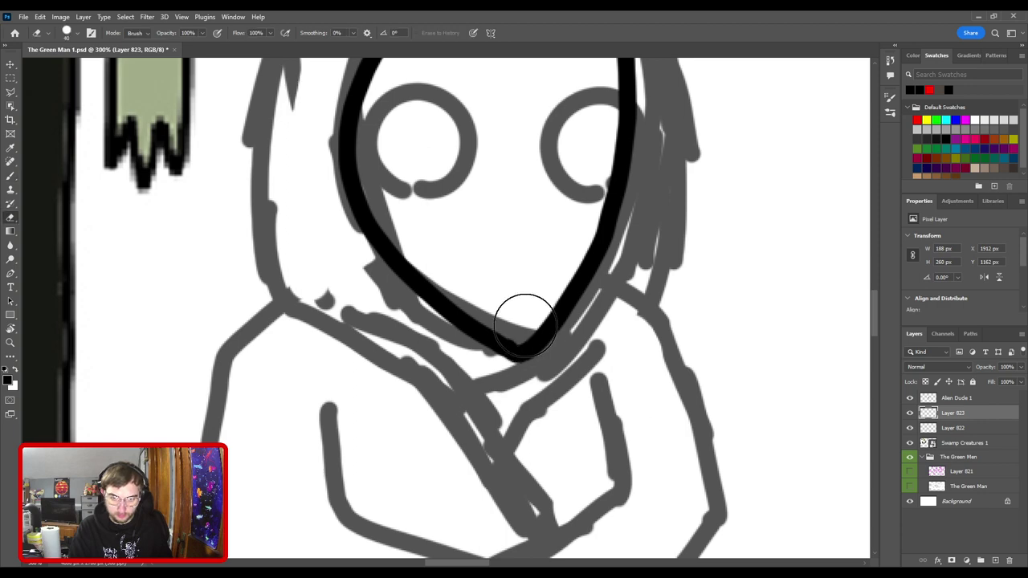
scroll(523, 230, up, 1)
key(bracketleft)
key(bracketleft)
key(bracketleft)
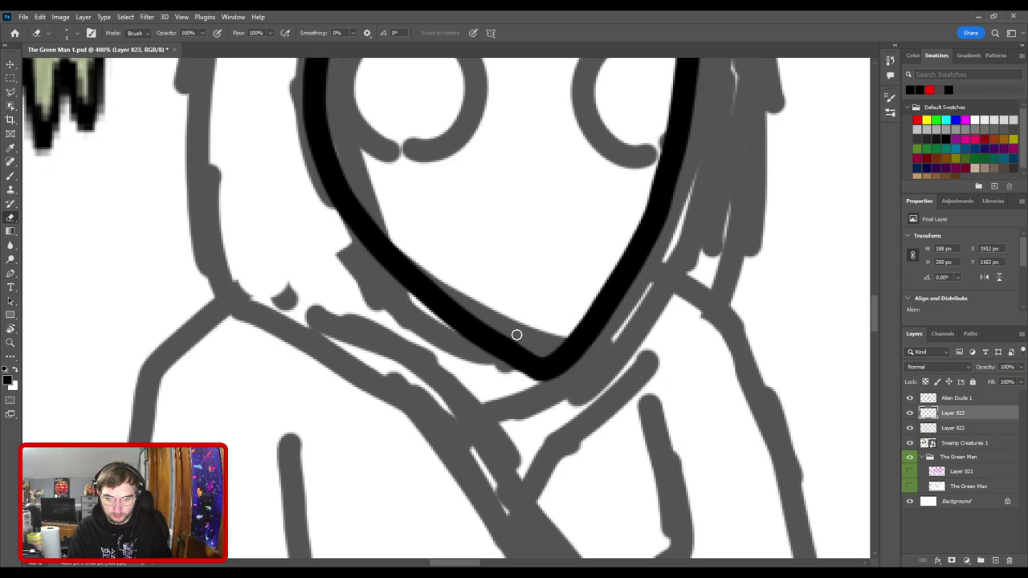
scroll(541, 351, down, 5)
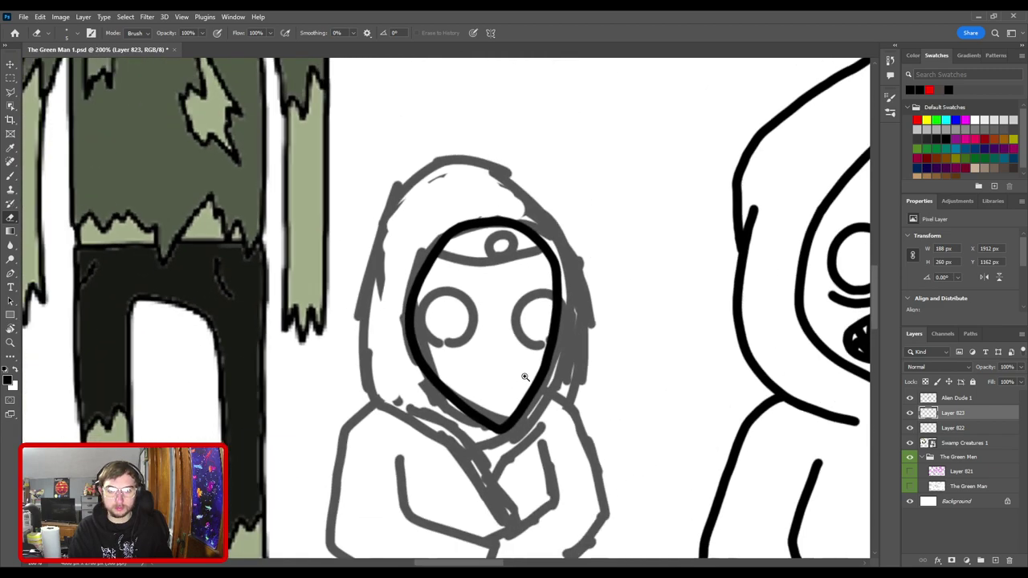
scroll(536, 360, up, 2)
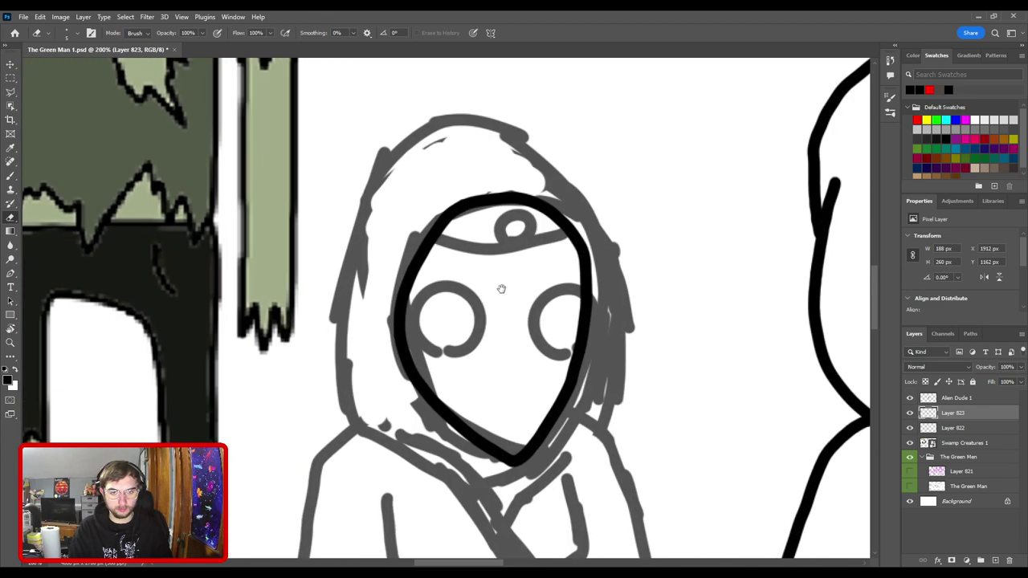
- Ink the small alien's arm on the left side in black, including the inner line, cuff, lower sleeve edge and outer contour to the shoulder
key(b)
drag(501, 305, 421, 300)
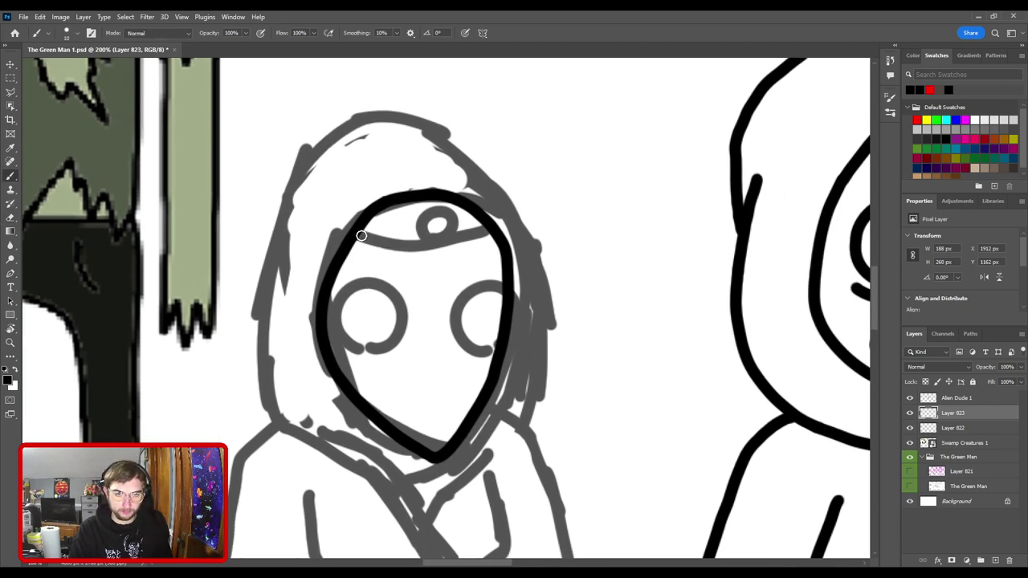
drag(379, 363, 442, 126)
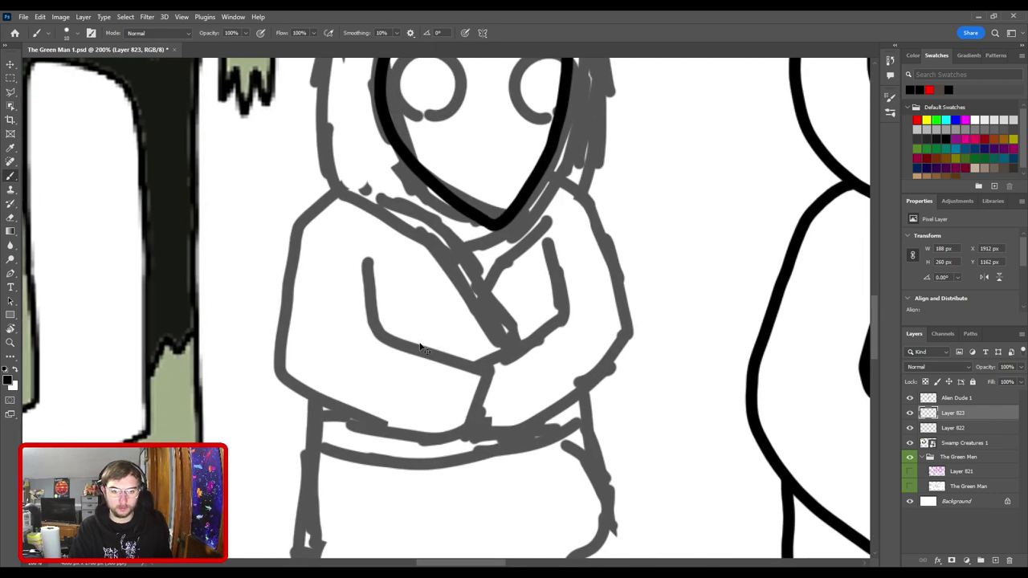
key(ctrl+minus)
drag(405, 318, 501, 349)
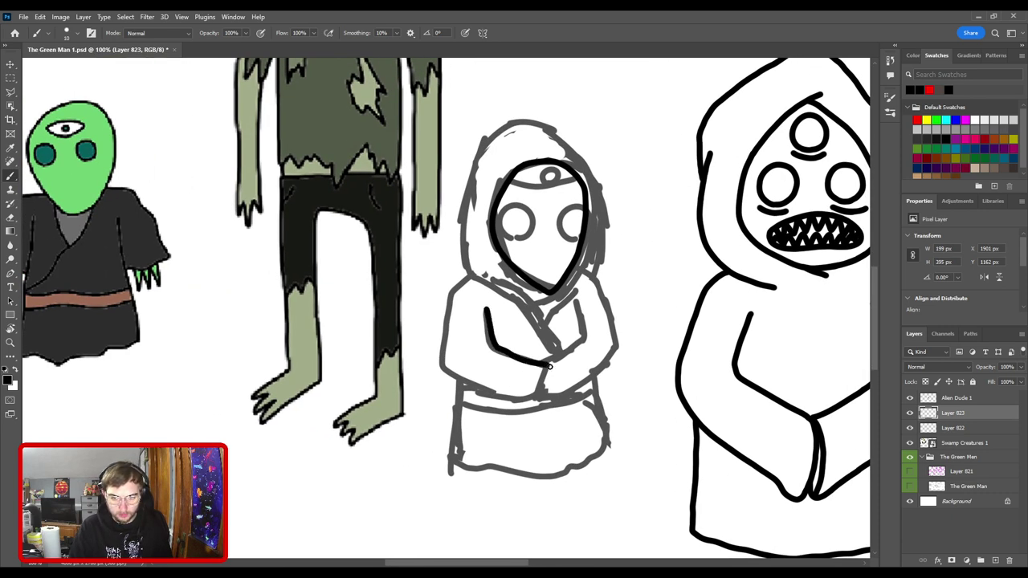
key(ctrl+z)
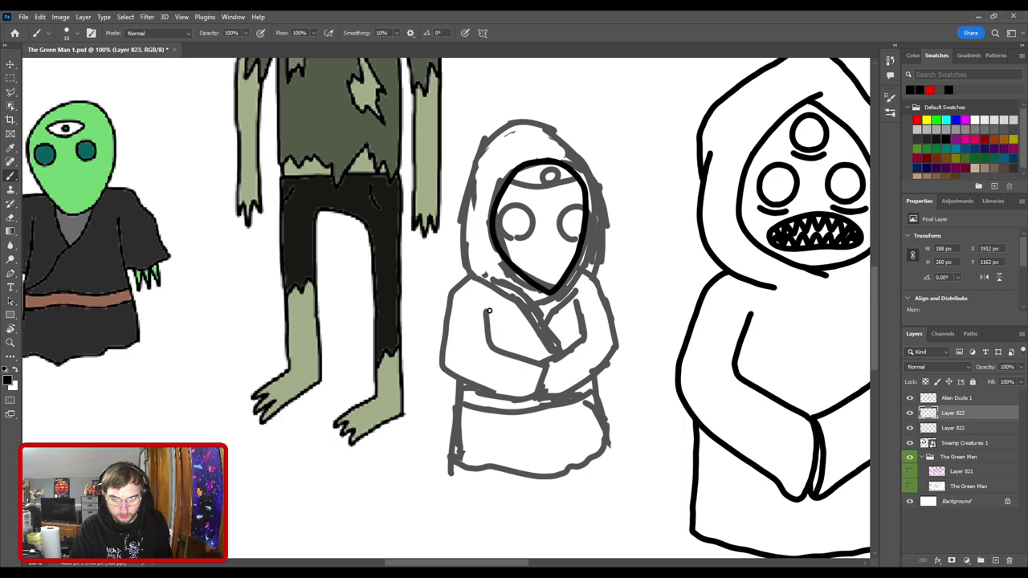
mouse_move(487, 310)
mouse_down()
mouse_move(496, 341)
mouse_move(548, 365)
mouse_up()
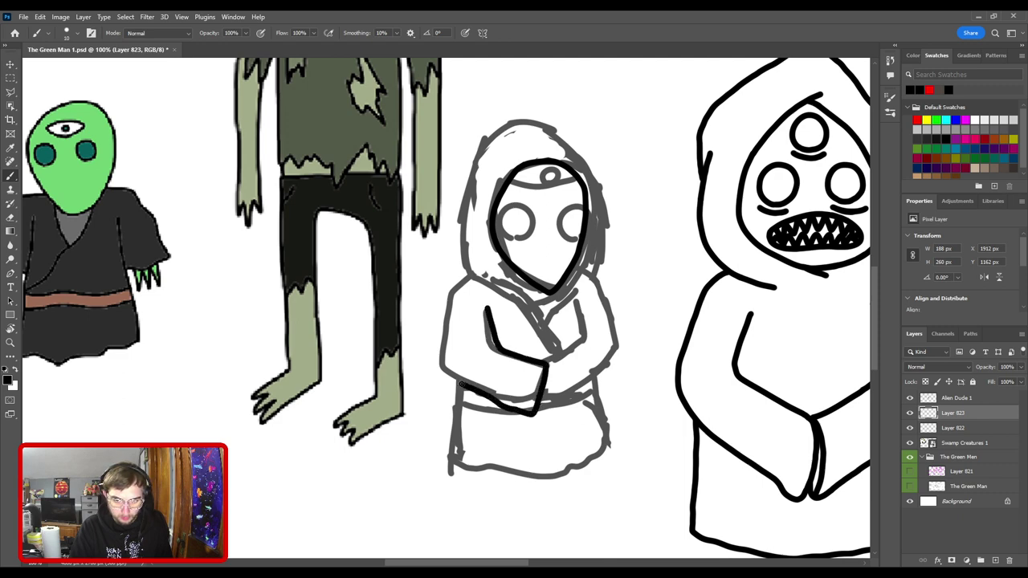
drag(440, 374, 437, 347)
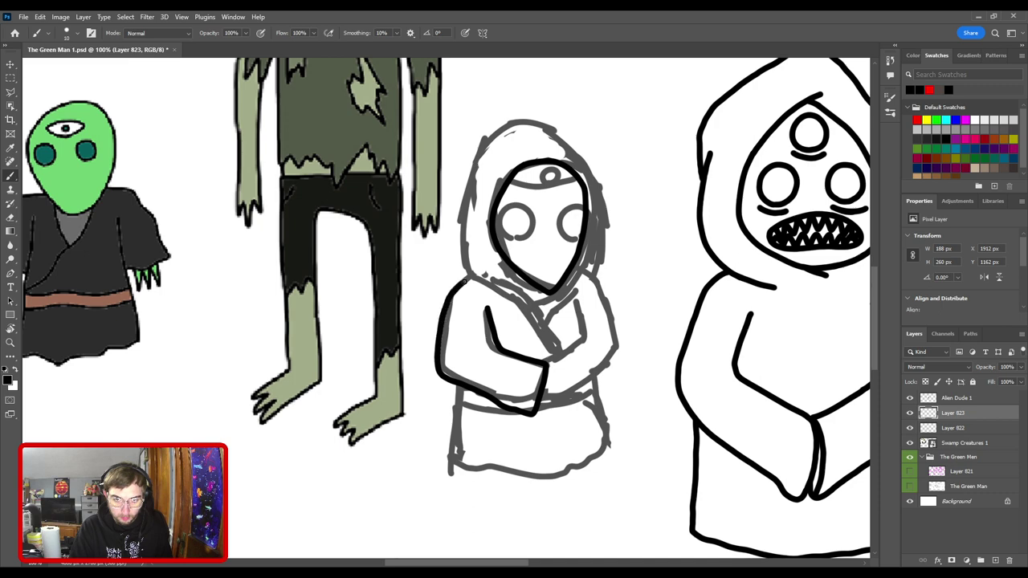
- Ink the small alien's hood in black, with its outer contour and the curved fold line beside the face
mouse_move(489, 257)
mouse_down()
mouse_move(438, 370)
mouse_move(413, 334)
mouse_move(419, 257)
mouse_move(492, 218)
mouse_move(540, 261)
mouse_move(554, 356)
mouse_up()
drag(532, 427, 394, 312)
key(ctrl+minus)
key(ctrl+minus)
key(ctrl+plus)
key(ctrl+plus)
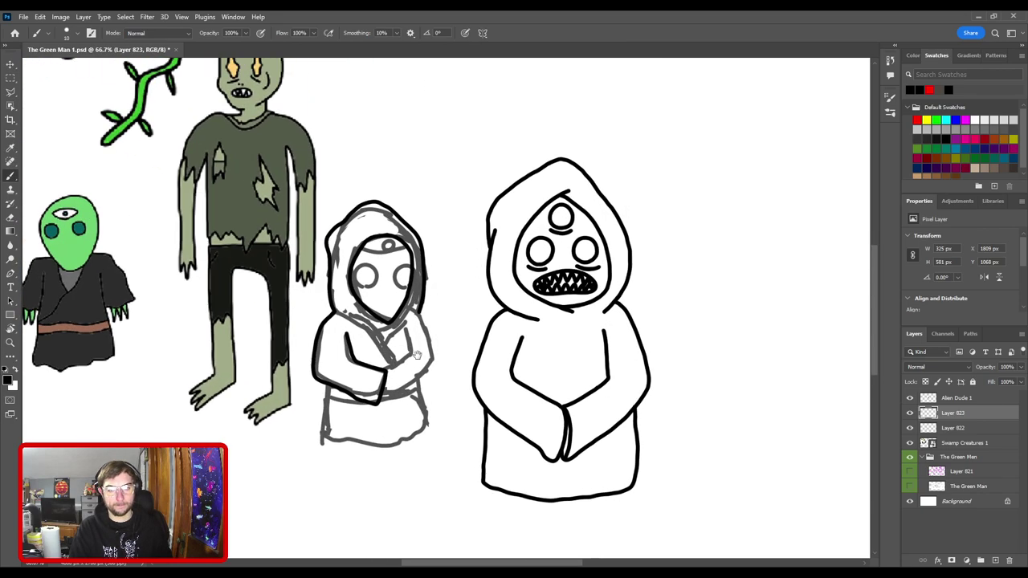
scroll(400, 346, up, 5)
mouse_move(359, 426)
mouse_down()
mouse_move(339, 354)
mouse_move(343, 298)
mouse_move(394, 202)
mouse_up()
scroll(443, 241, down, 5)
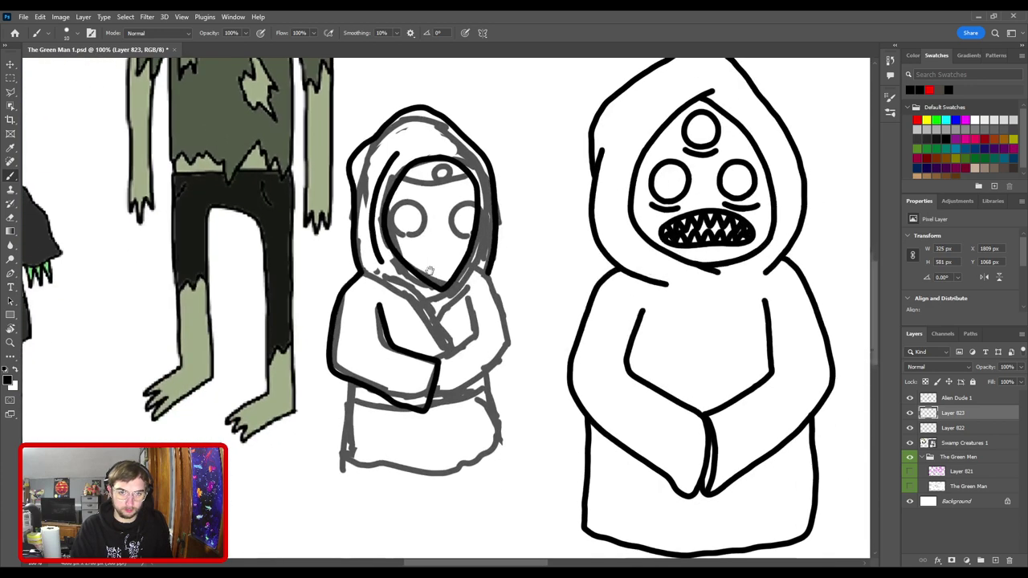
scroll(472, 244, up, 5)
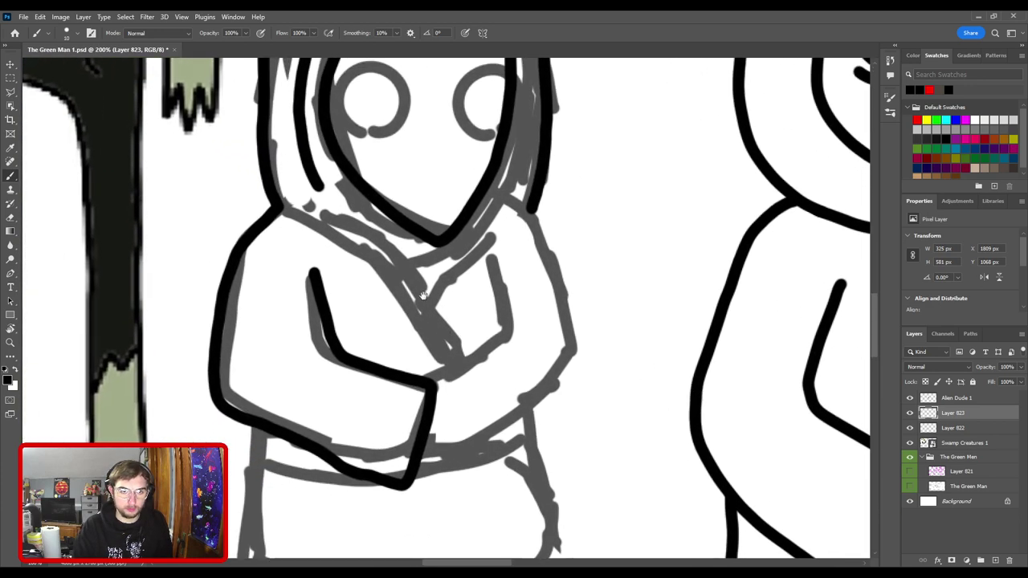
scroll(363, 222, down, 5)
scroll(432, 279, up, 5)
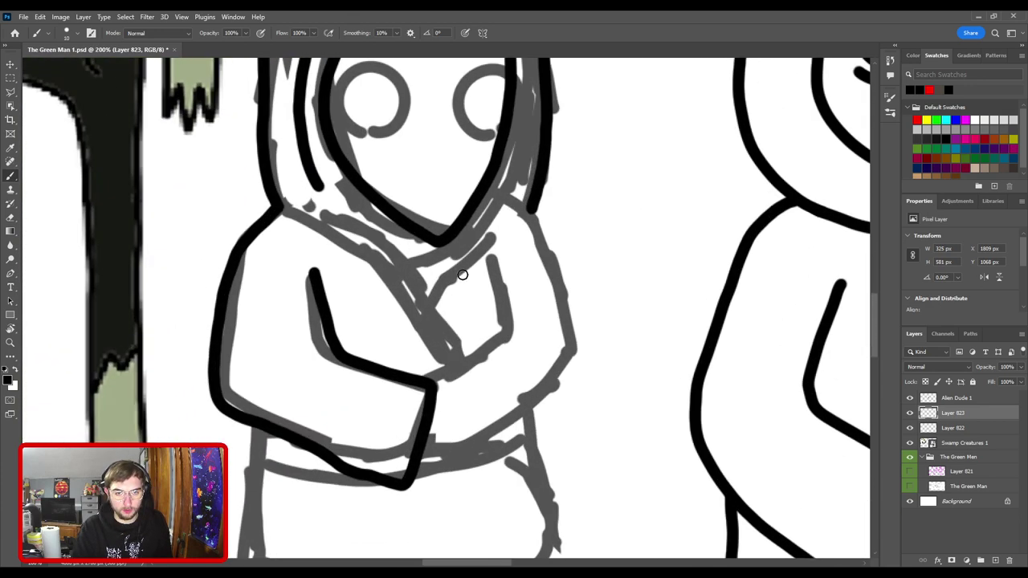
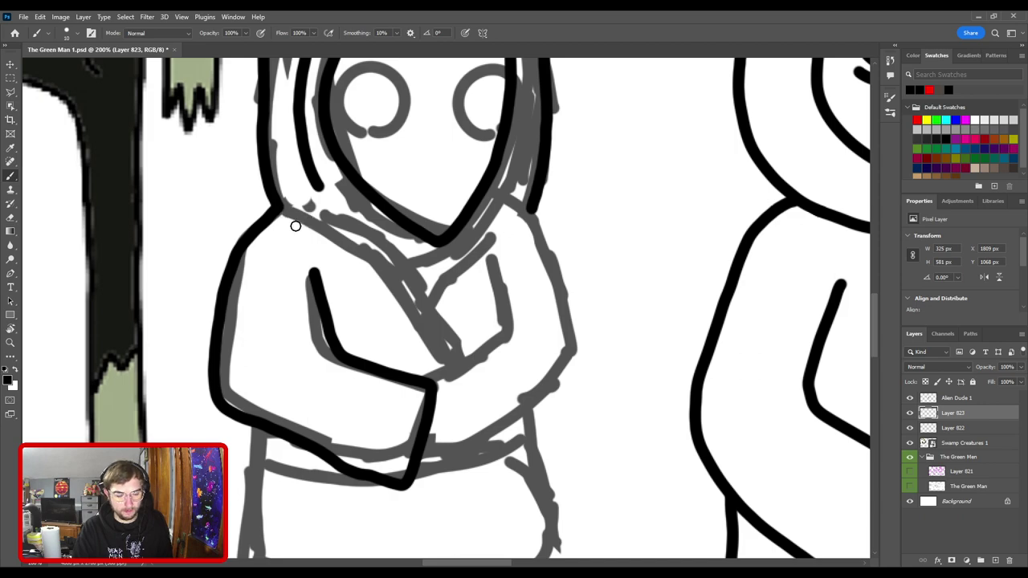
- Enlarge the eraser to 40 px and remove the pointed chin section of the small alien's black face outline
key(ctrl+minus)
key(ctrl+minus)
drag(302, 249, 248, 261)
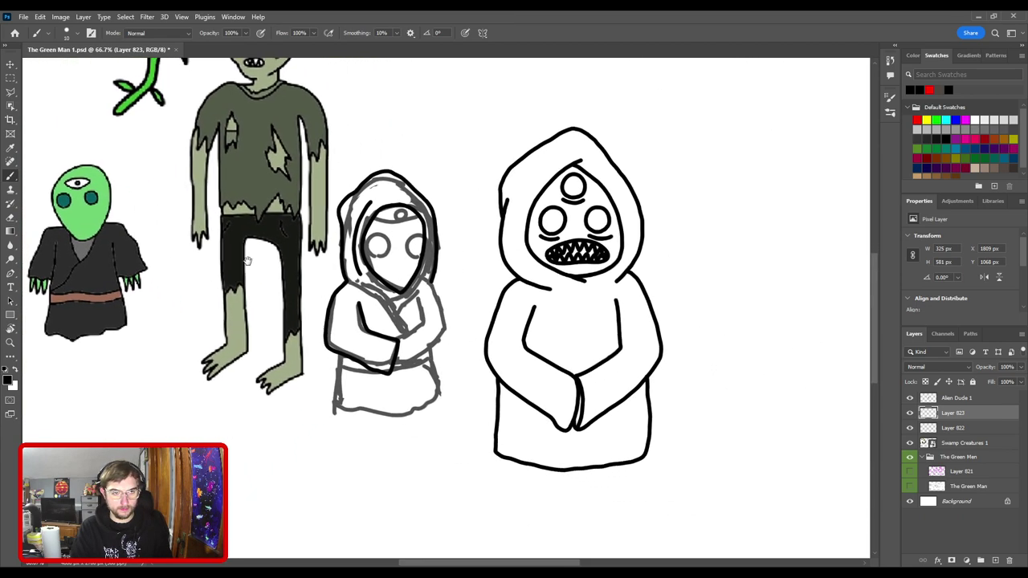
key(ctrl+plus)
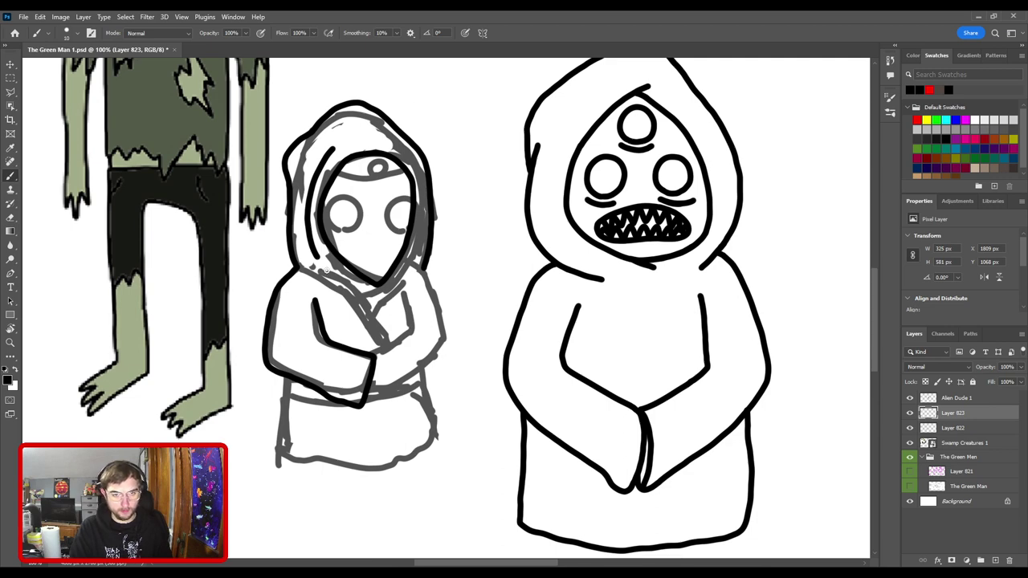
key(e)
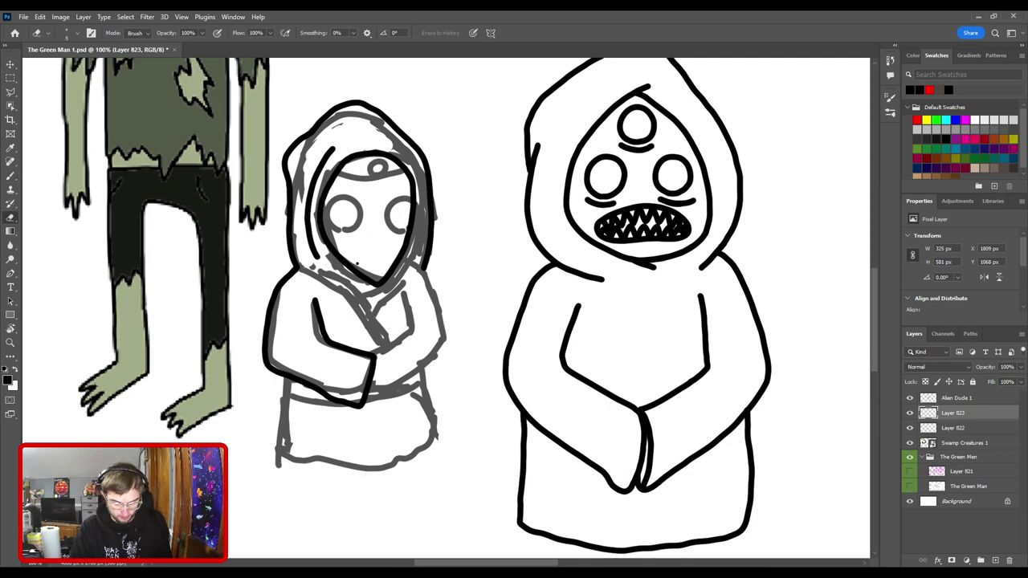
key(bracketright)
key(bracketright)
key(bracketright)
key(bracketright)
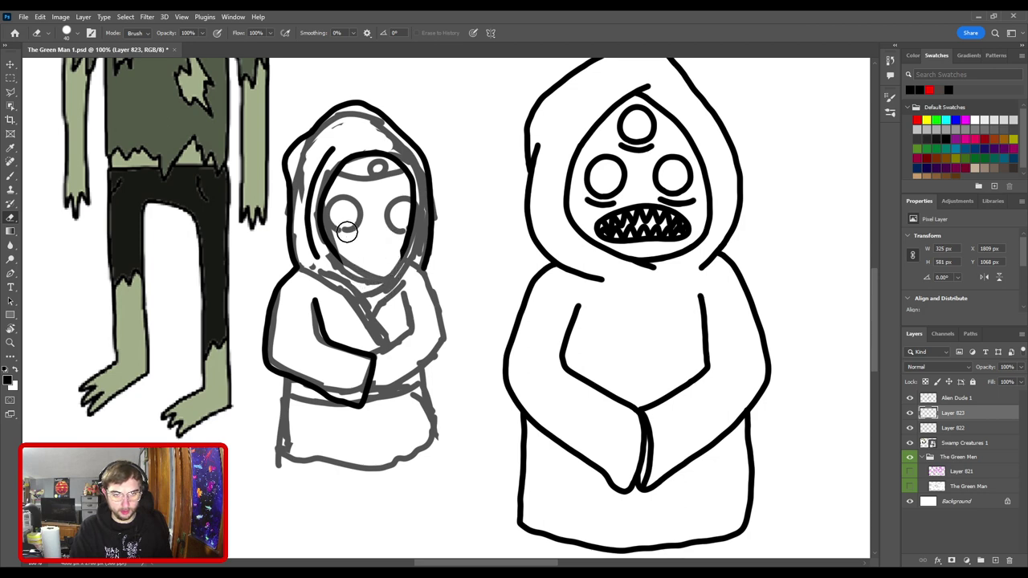
- Extend both sides of the face opening downward in black so they cross as a V-shaped robe collar at the chest
key(ctrl+equal)
key(ctrl+equal)
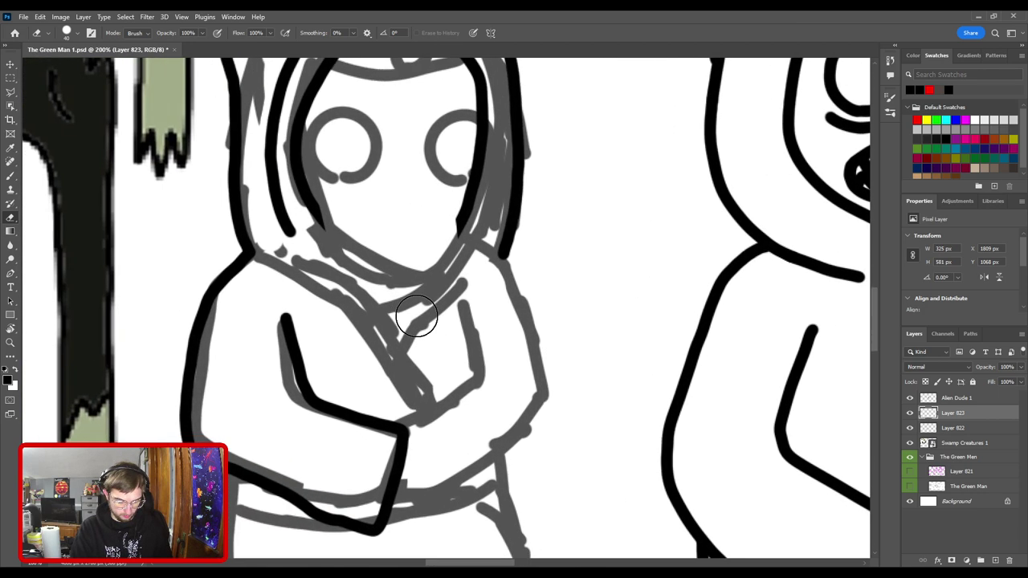
key(b)
mouse_move(314, 209)
mouse_down()
mouse_move(341, 261)
mouse_move(374, 289)
mouse_move(457, 245)
mouse_up()
key(ctrl+z)
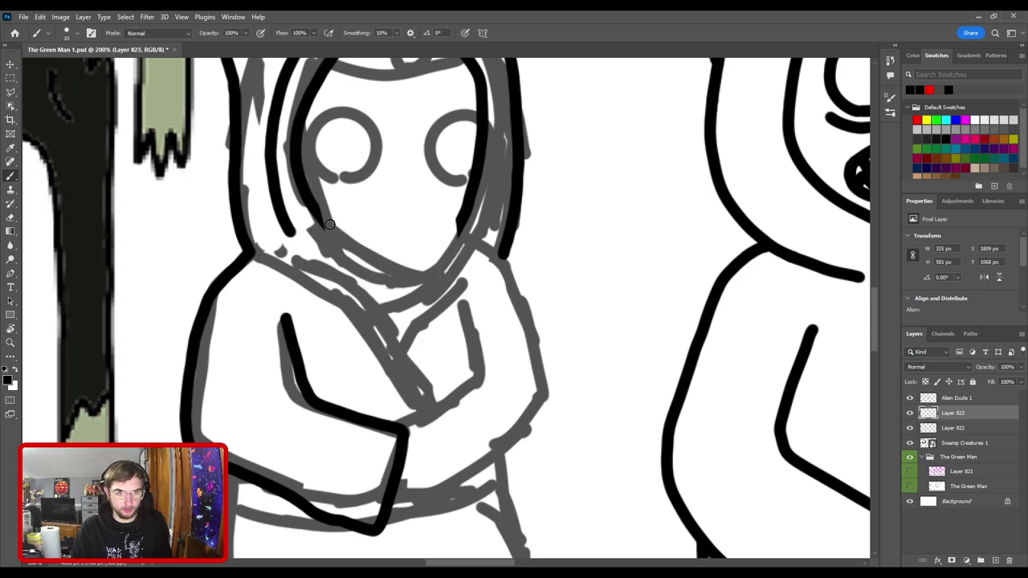
mouse_move(314, 209)
mouse_down()
mouse_move(346, 282)
mouse_move(435, 404)
mouse_up()
mouse_move(419, 296)
mouse_down()
mouse_move(413, 356)
mouse_move(367, 428)
mouse_up()
key(ctrl+z)
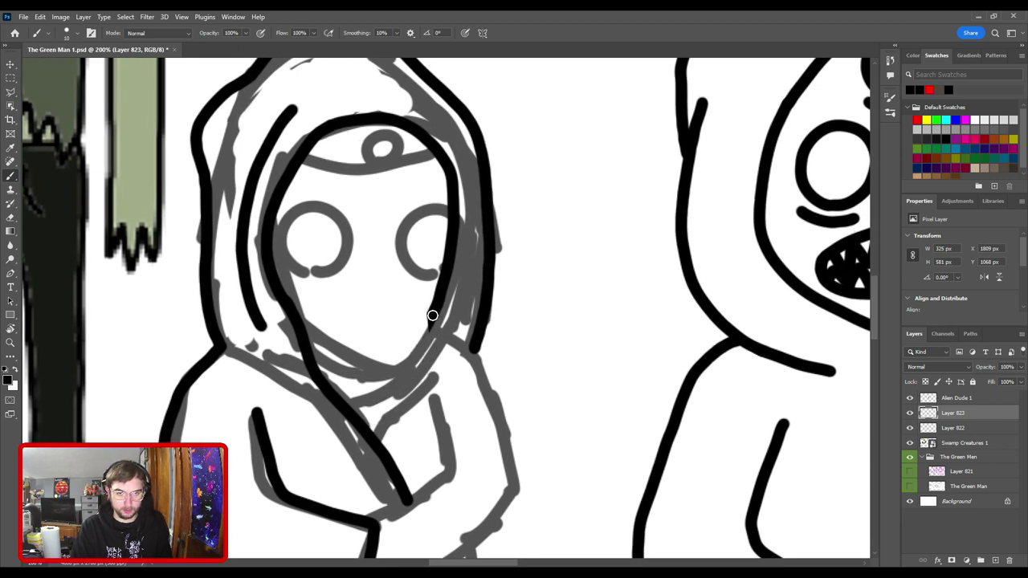
drag(431, 318, 387, 436)
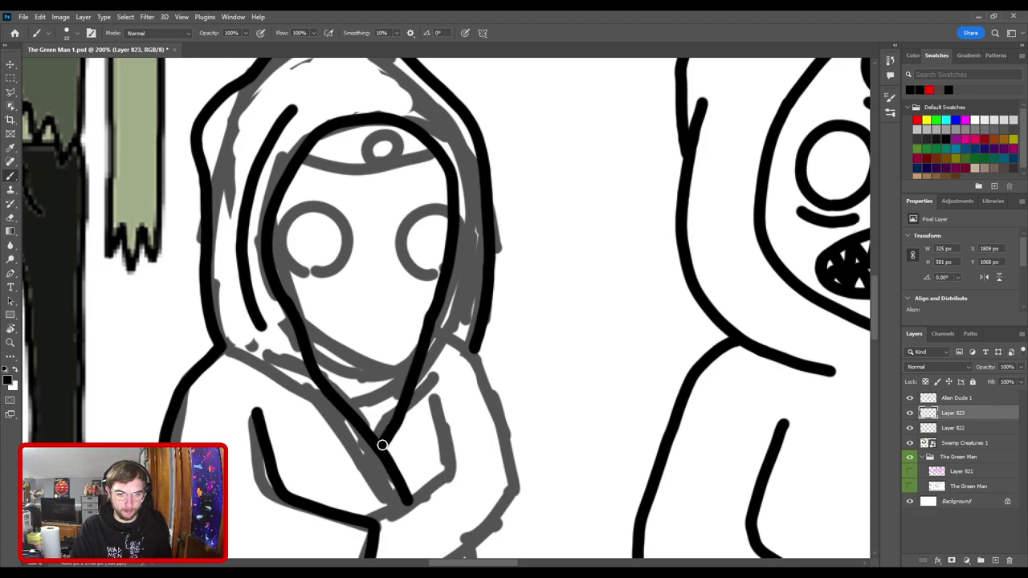
- Ink the inner line of the small alien's arm on the right side, bending it in to meet the other sleeve
key(ctrl+minus)
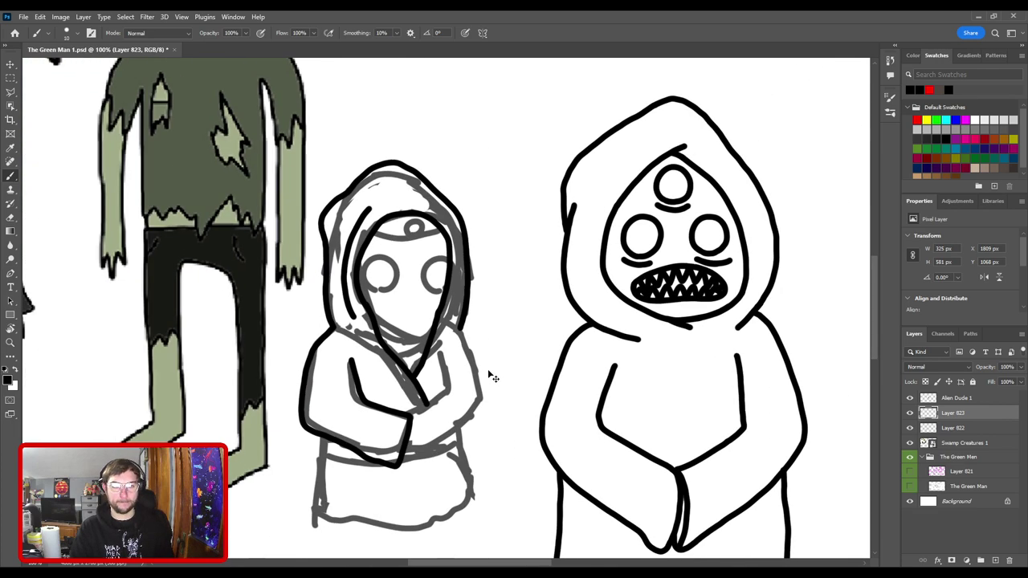
key(ctrl+plus)
drag(412, 429, 502, 284)
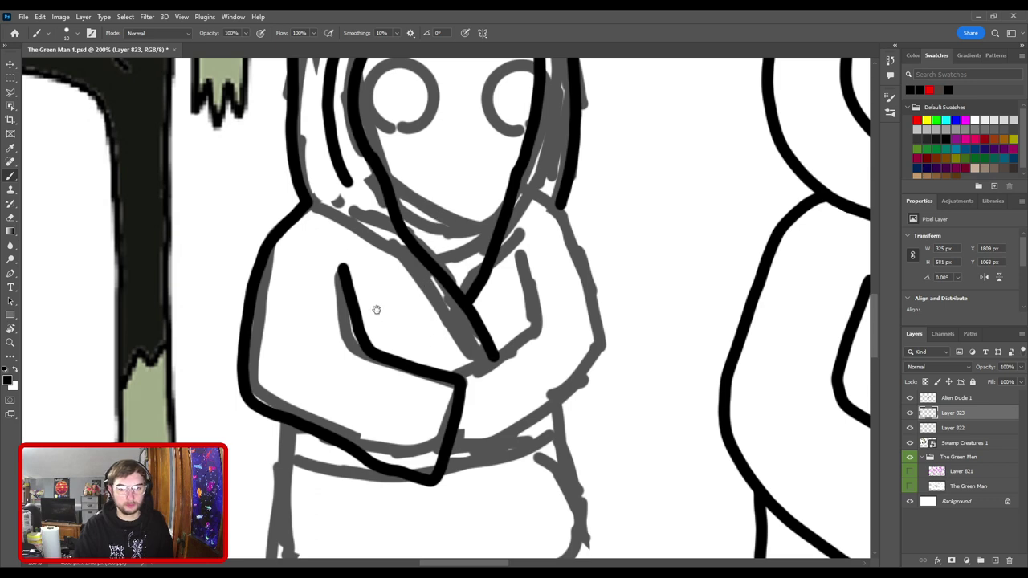
mouse_move(371, 279)
mouse_down()
mouse_move(340, 259)
mouse_move(295, 264)
mouse_up()
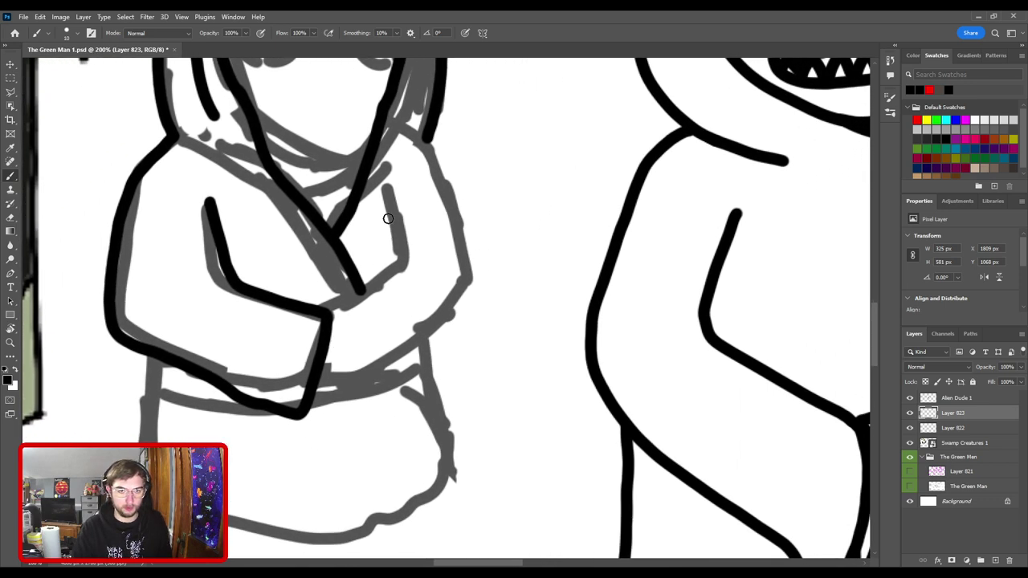
mouse_move(388, 188)
mouse_down()
mouse_move(403, 286)
mouse_move(328, 318)
mouse_move(452, 442)
mouse_move(449, 343)
mouse_up()
- Erase the angular cuff and lower edge of the sleeve on the left side and redraw them with a rounded end
key(e)
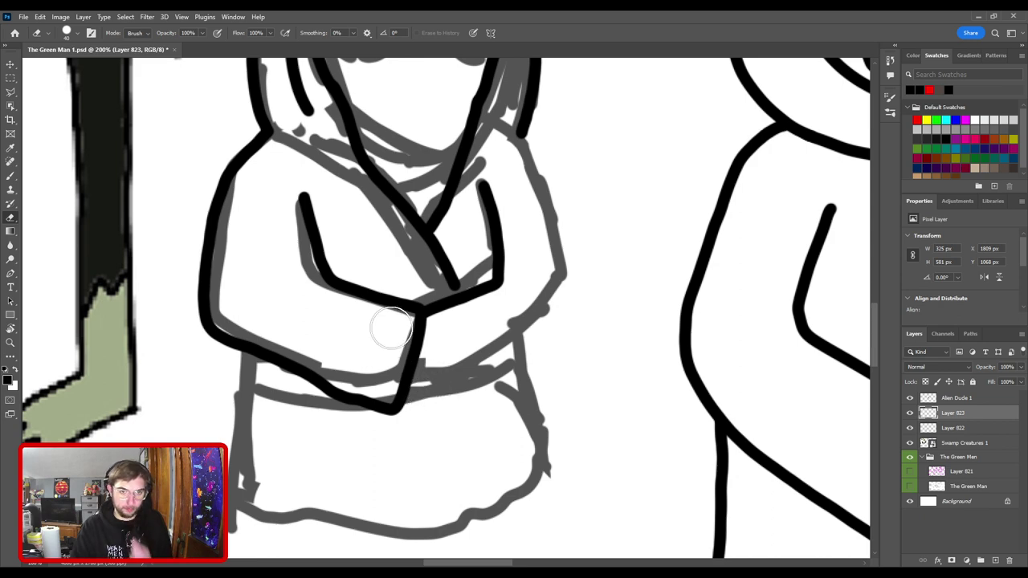
mouse_move(239, 312)
mouse_down()
mouse_move(340, 376)
mouse_move(418, 400)
mouse_move(440, 363)
mouse_move(413, 346)
mouse_up()
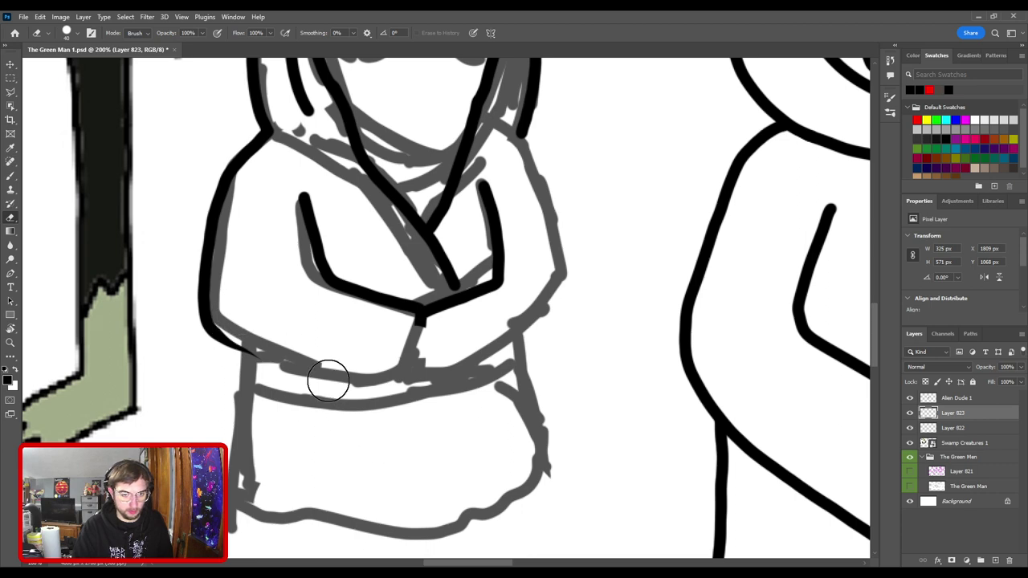
mouse_move(264, 339)
mouse_down()
mouse_move(248, 318)
mouse_move(225, 348)
mouse_up()
key(b)
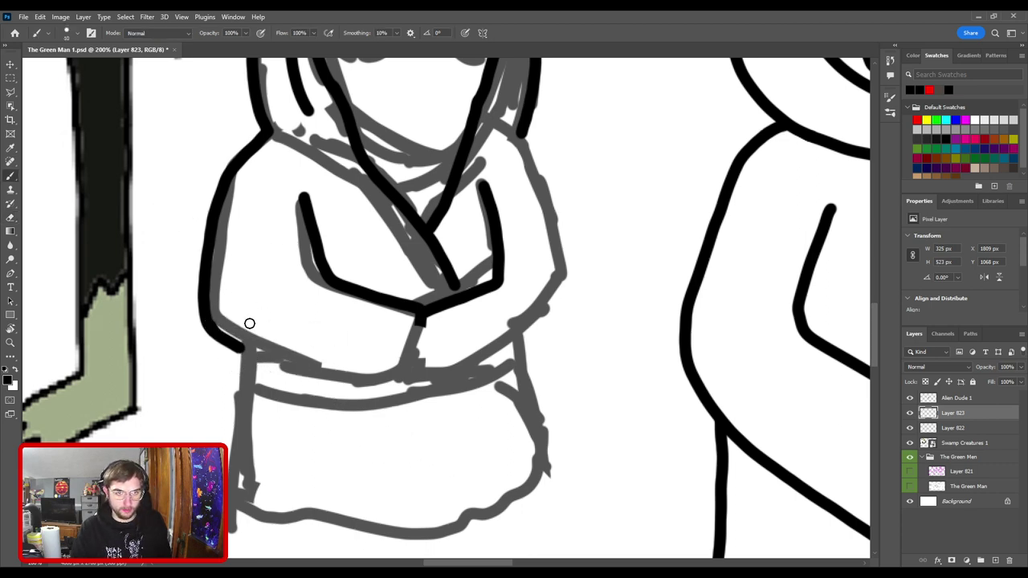
drag(208, 326, 329, 370)
key(ctrl+z)
mouse_move(208, 327)
mouse_down()
mouse_move(369, 400)
mouse_move(395, 384)
mouse_move(419, 322)
mouse_up()
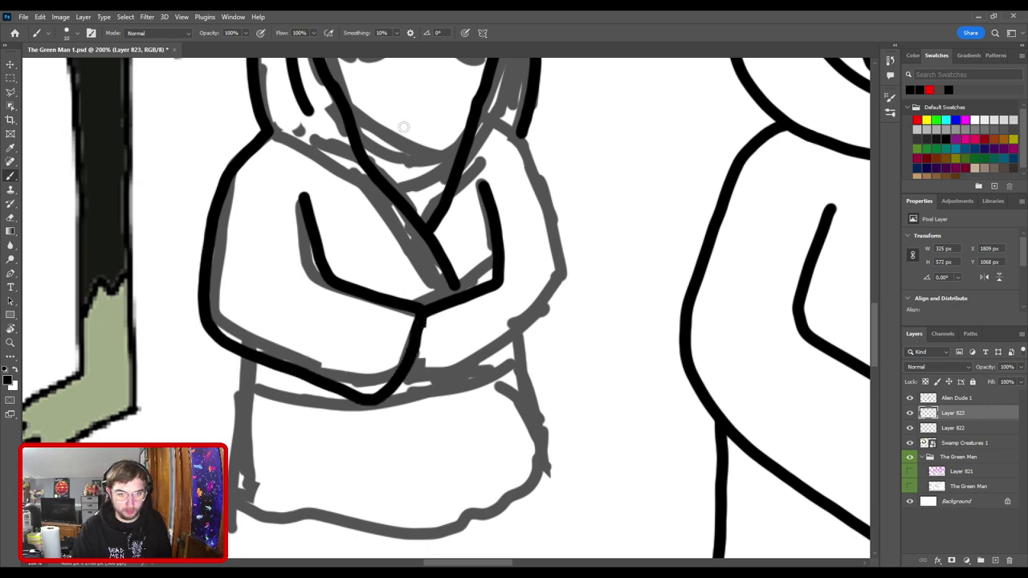
- Smooth the black cuff line where the two sleeves of the small alien meet
key(e)
key(b)
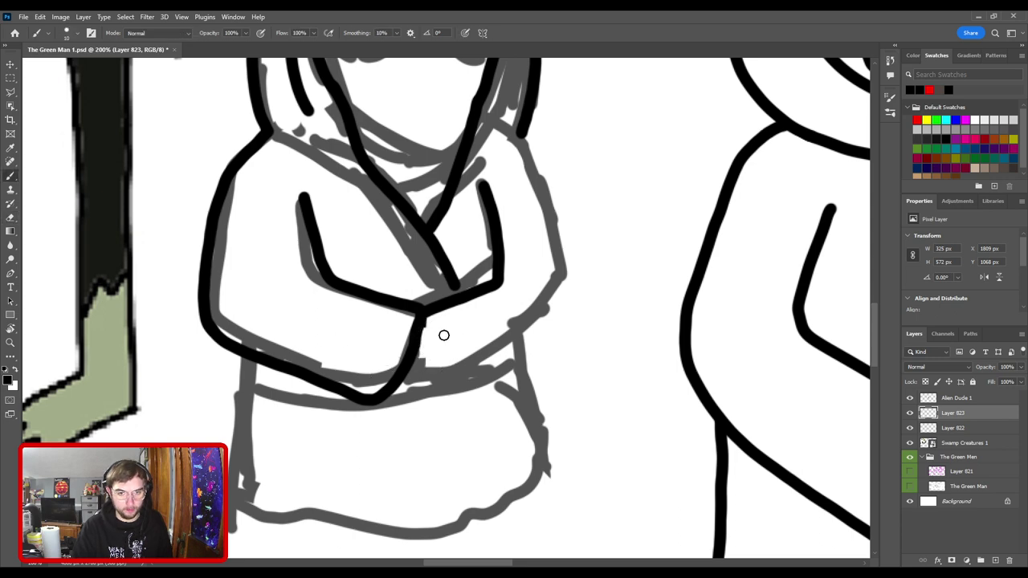
key(e)
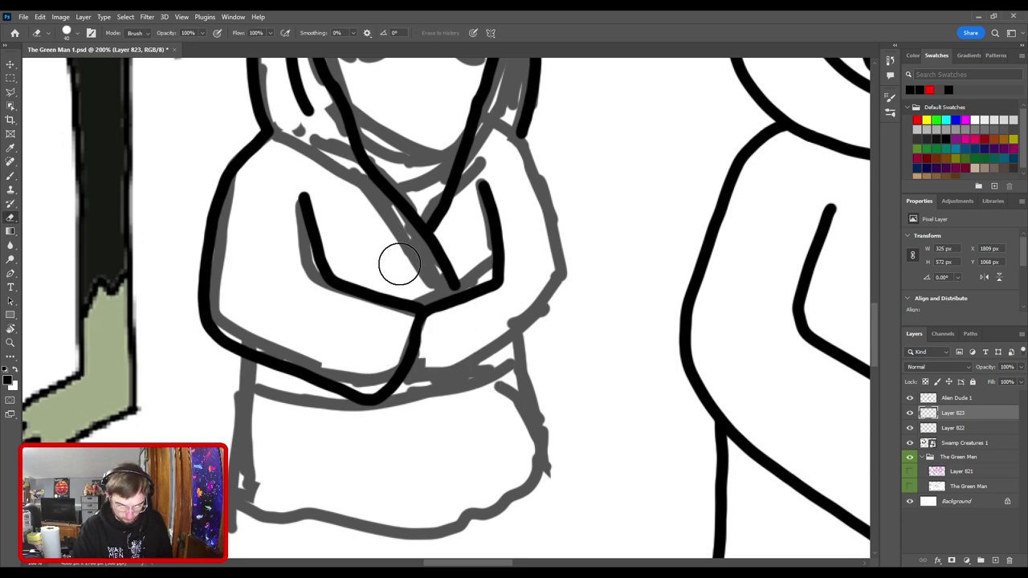
key(b)
key(ctrl+plus)
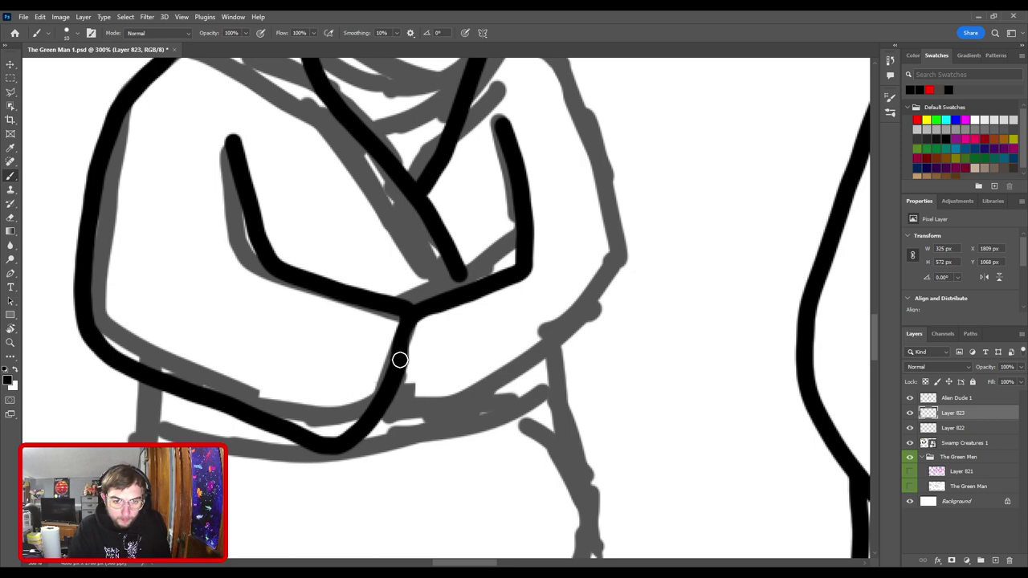
mouse_move(399, 359)
mouse_down()
mouse_move(415, 310)
mouse_move(450, 300)
mouse_up()
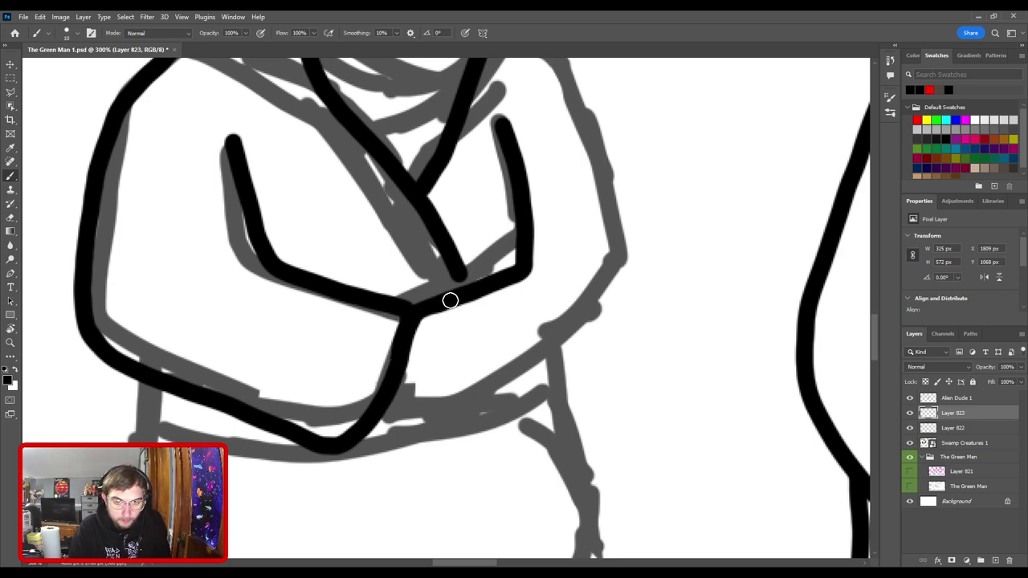
key(ctrl+minus)
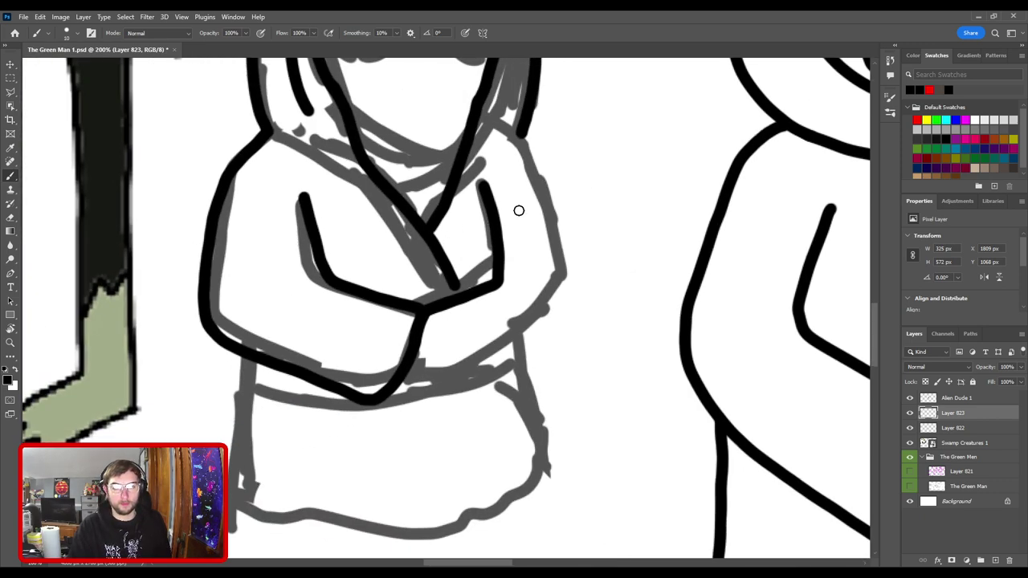
- Ink the outer contour of the arm on the right side from the shoulder around the elbow to a rounded cuff
mouse_move(514, 133)
mouse_down()
mouse_move(534, 152)
mouse_move(553, 203)
mouse_move(568, 298)
mouse_move(508, 354)
mouse_move(451, 380)
mouse_move(419, 354)
mouse_up()
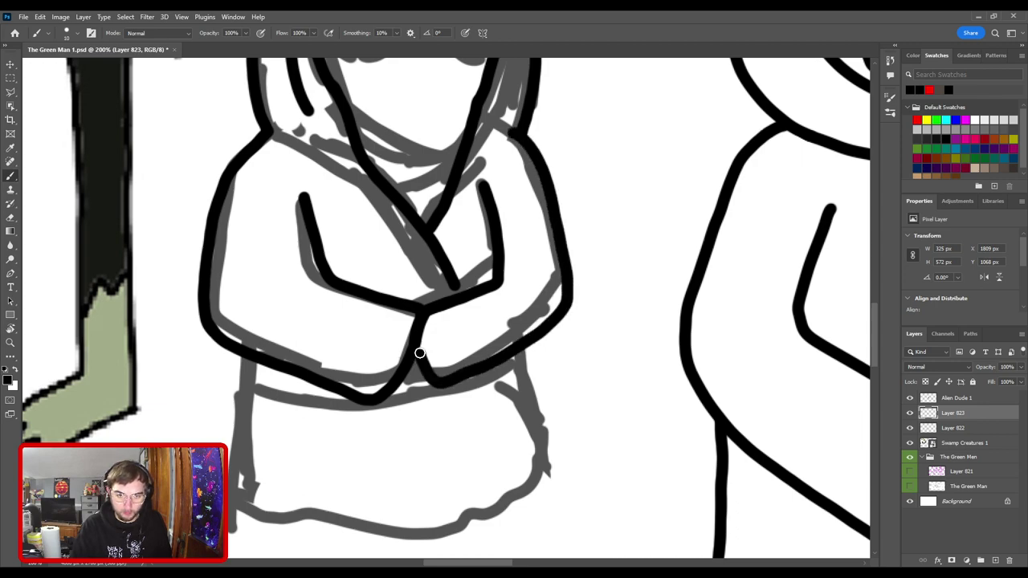
key(ctrl+minus)
key(ctrl+minus)
key(ctrl+minus)
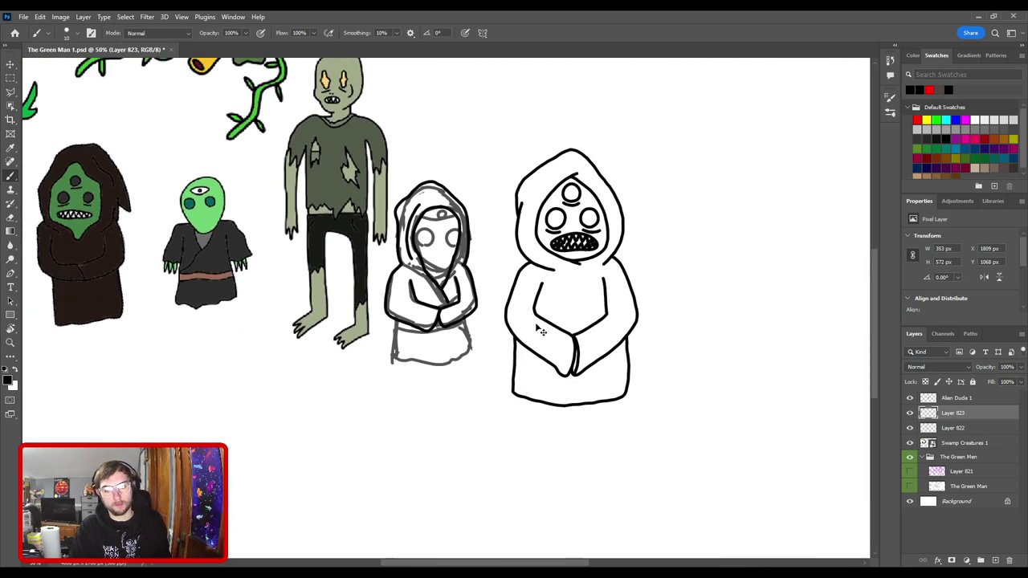
key(ctrl+plus)
key(ctrl+plus)
key(ctrl+plus)
scroll(426, 295, up, 1)
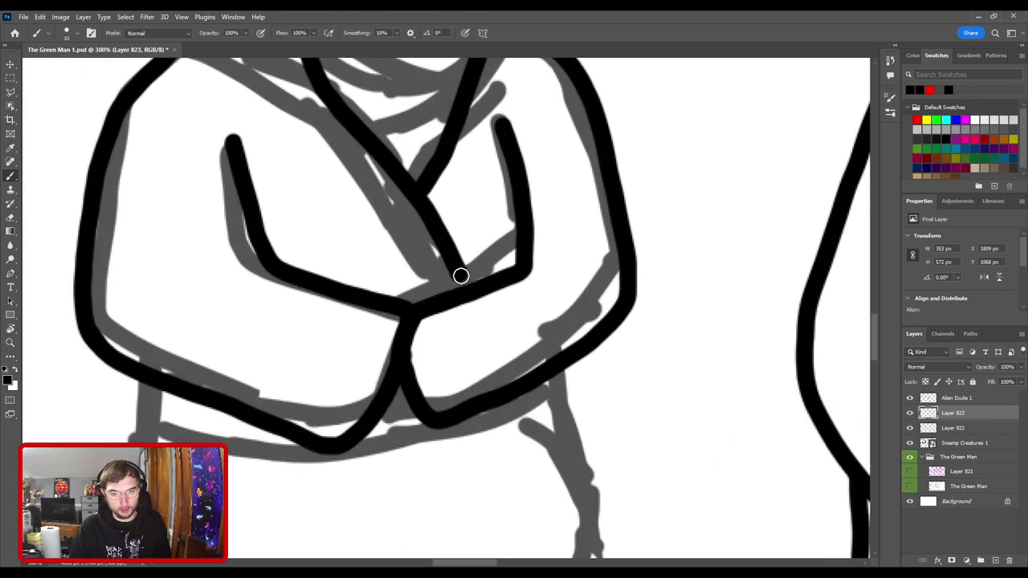
- Set the eraser to 35 px, erase the meeting cuff ends of both sleeves, and return to the Brush tool
drag(457, 374, 456, 343)
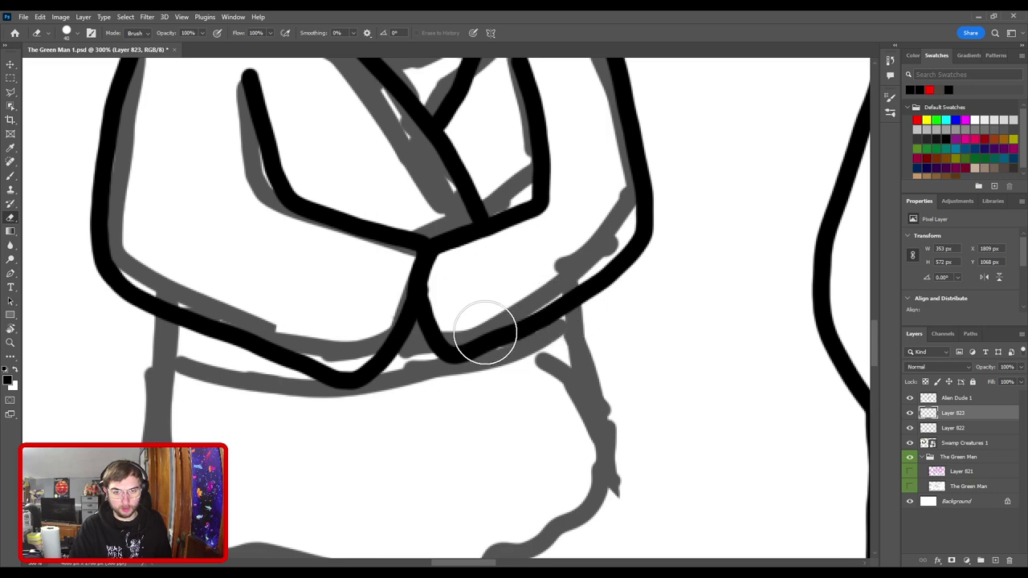
key(ctrl+minus)
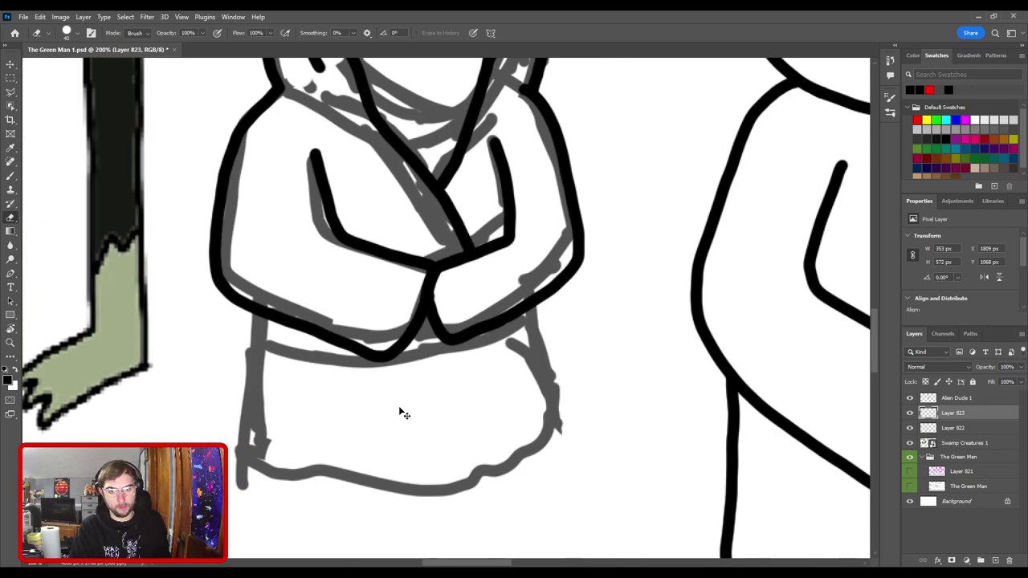
key(ctrl+plus)
key(ctrl+plus)
key(bracketleft)
key(bracketleft)
key(bracketleft)
key(bracketleft)
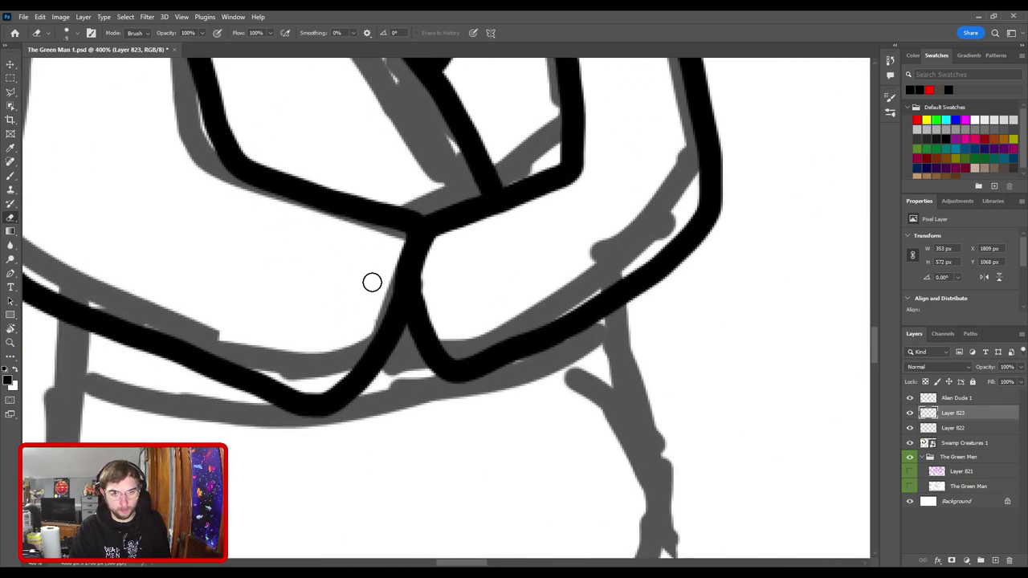
scroll(382, 282, down, 5)
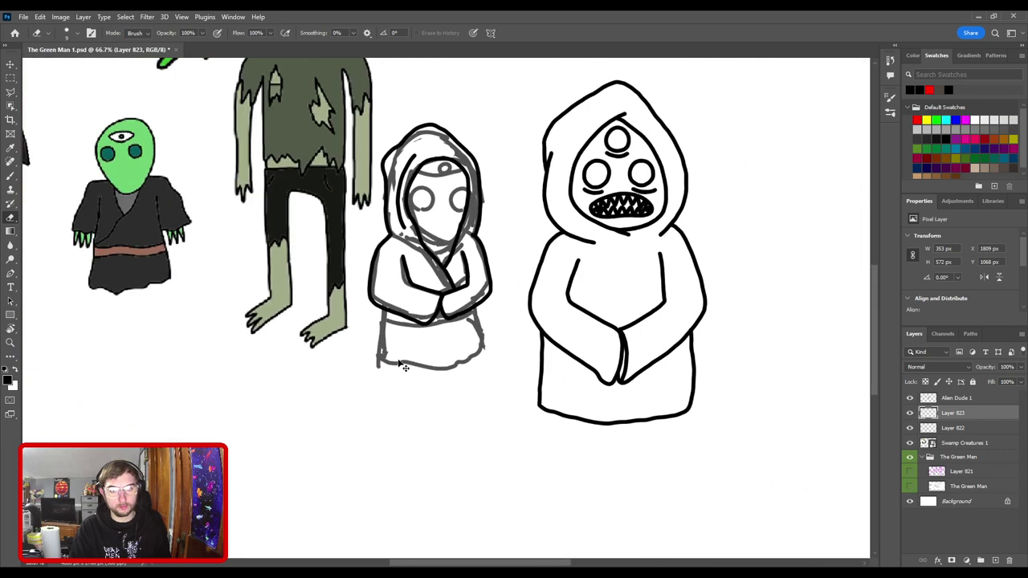
scroll(406, 367, up, 5)
key(bracketright)
key(bracketright)
key(bracketright)
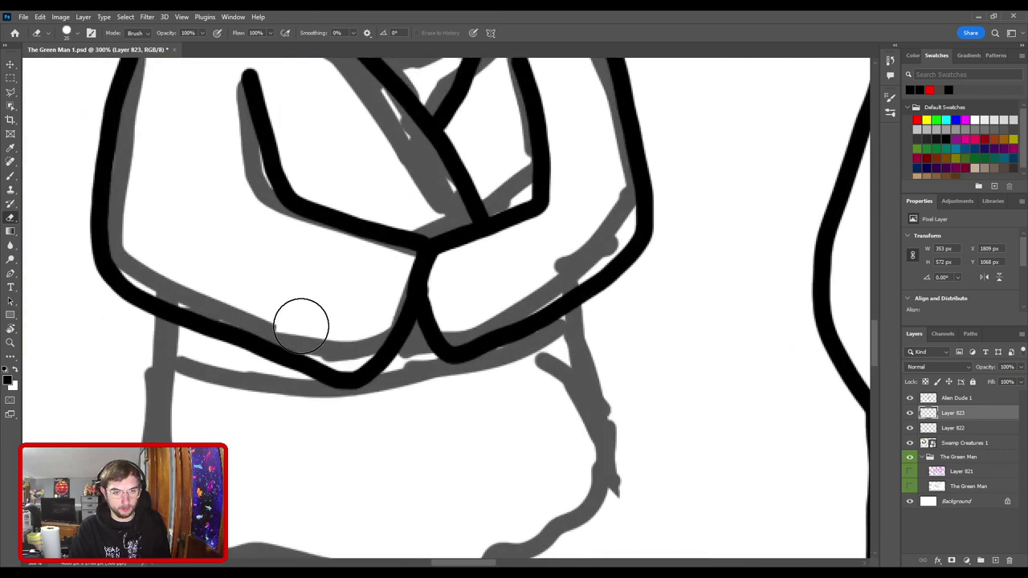
mouse_move(325, 330)
mouse_down()
mouse_move(385, 352)
mouse_move(349, 326)
mouse_move(363, 333)
mouse_move(340, 339)
mouse_move(371, 307)
mouse_move(419, 286)
mouse_move(405, 281)
mouse_move(420, 282)
mouse_move(435, 346)
mouse_move(441, 305)
mouse_up()
drag(220, 402, 365, 387)
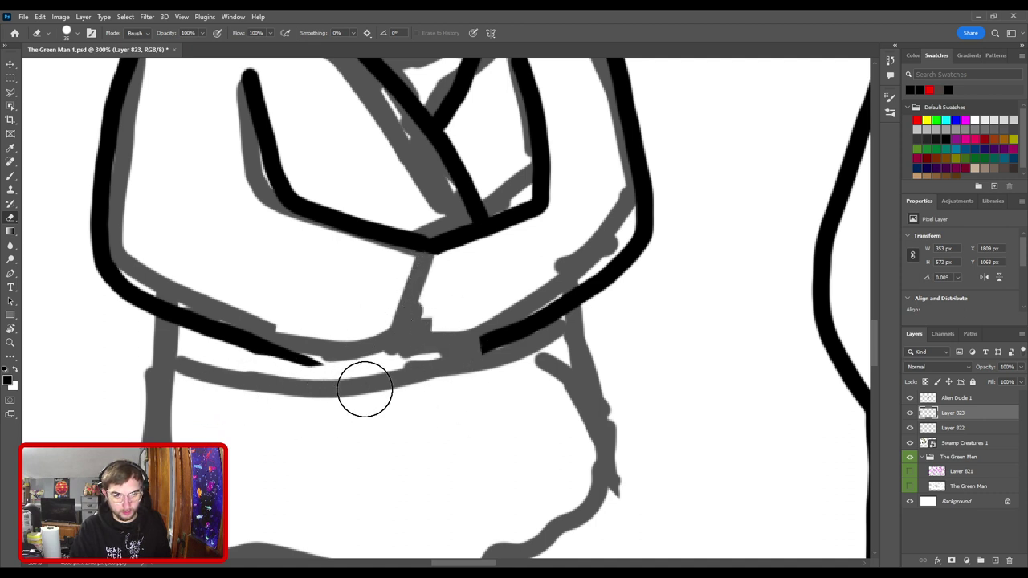
key(b)
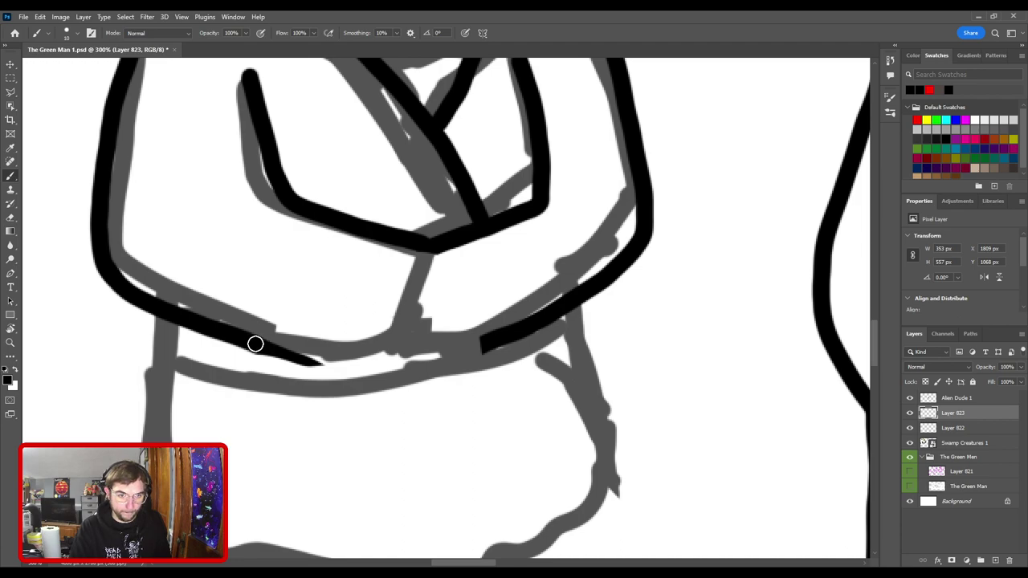
- Try inking the lower edge and cuff of the small alien's sleeve on the left side with an angular lower corner
mouse_move(255, 344)
mouse_down()
mouse_move(418, 387)
mouse_move(426, 250)
mouse_up()
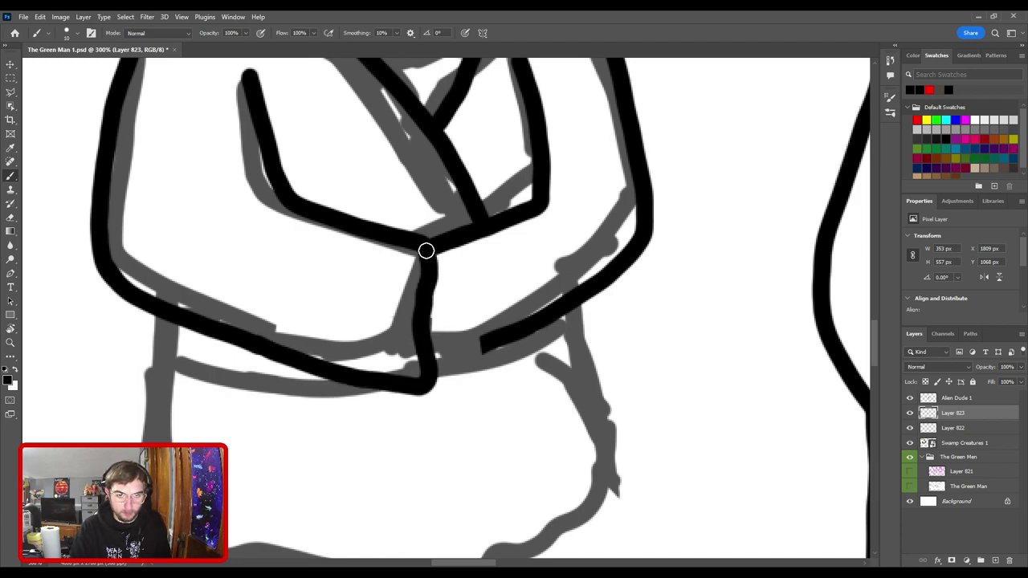
key(ctrl+minus)
key(ctrl+minus)
key(ctrl+minus)
key(ctrl+plus)
key(ctrl+plus)
key(ctrl+plus)
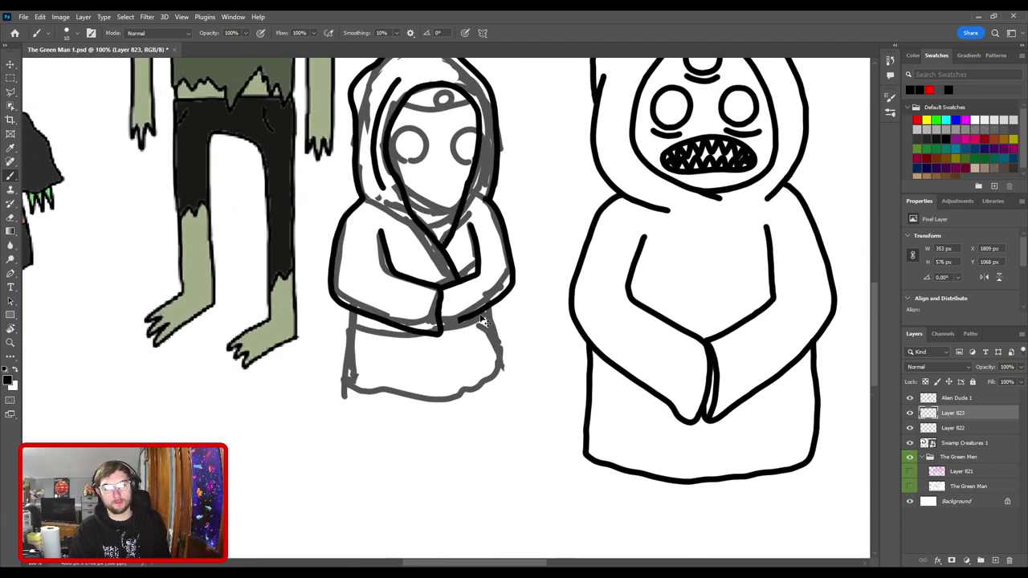
key(ctrl+z)
- Ink a rounded cuff on the sleeve on the left side and extend the other sleeve's lower edge to meet it
mouse_move(425, 246)
mouse_down()
mouse_move(426, 352)
mouse_move(410, 390)
mouse_move(312, 364)
mouse_up()
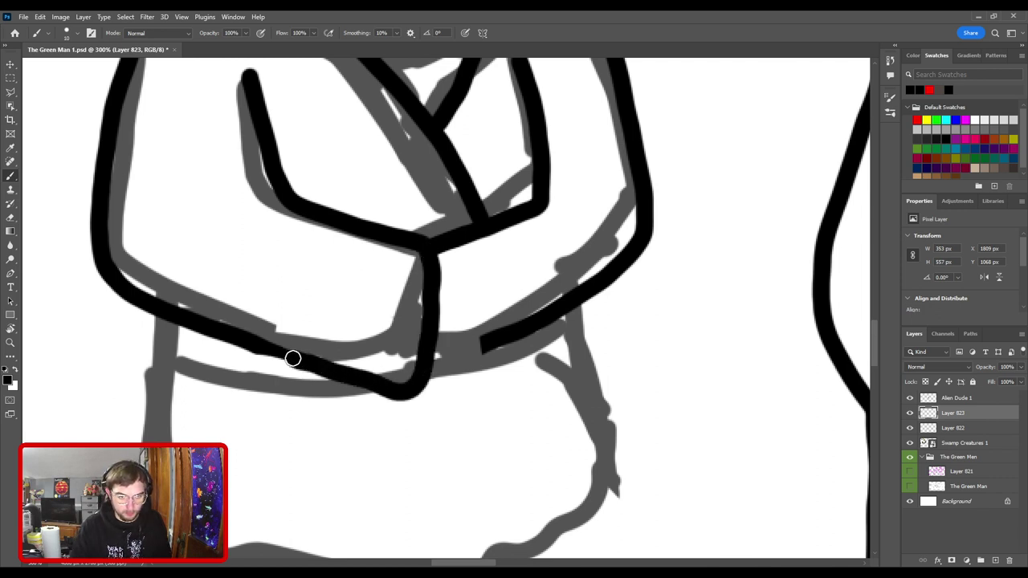
drag(257, 346, 325, 368)
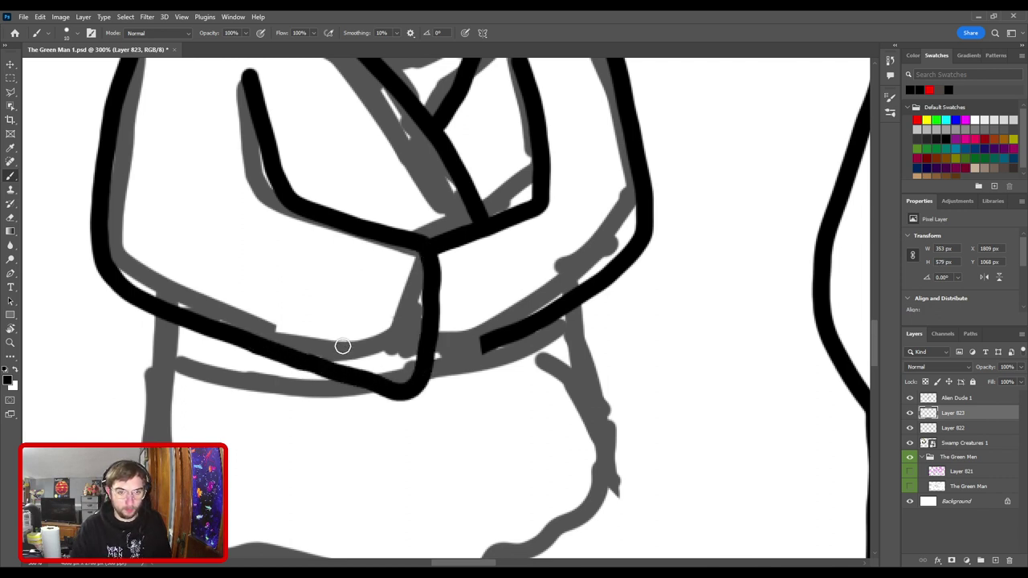
drag(463, 282, 360, 290)
drag(319, 391, 381, 355)
key(ctrl+minus)
key(ctrl+minus)
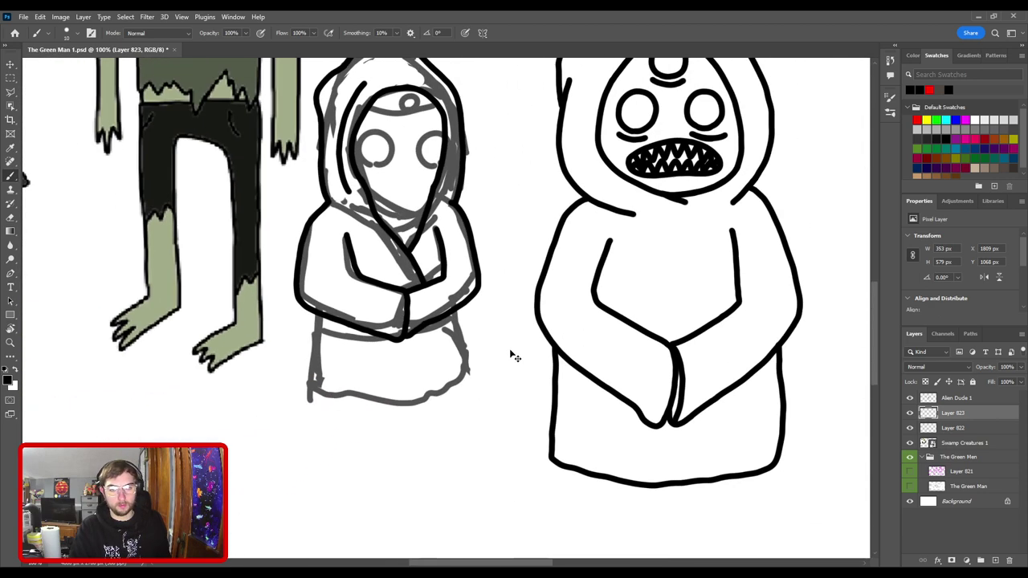
key(ctrl+plus)
key(ctrl+plus)
key(ctrl+z)
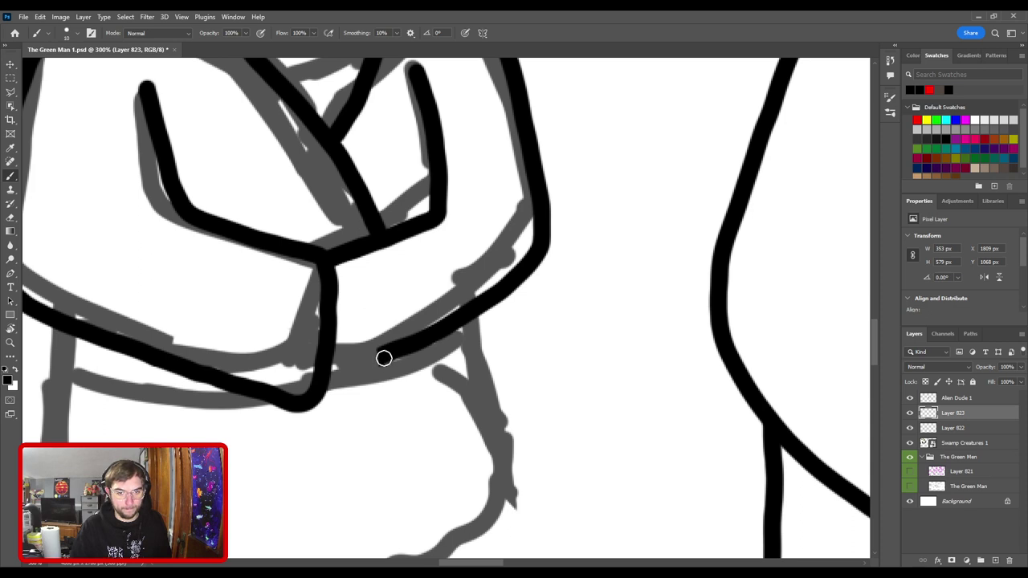
key(ctrl+z)
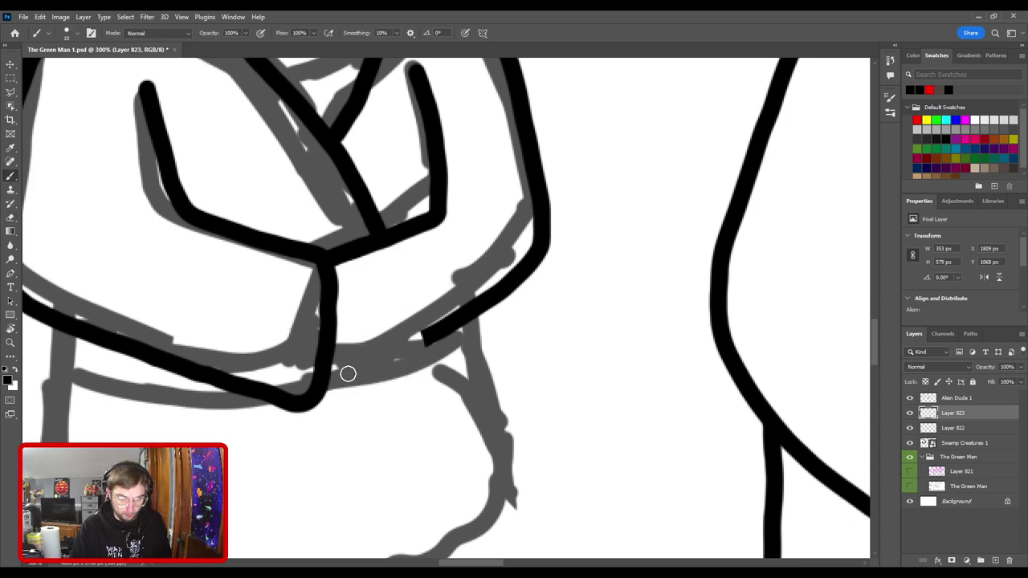
mouse_move(323, 365)
mouse_down()
mouse_move(360, 375)
mouse_move(402, 348)
mouse_up()
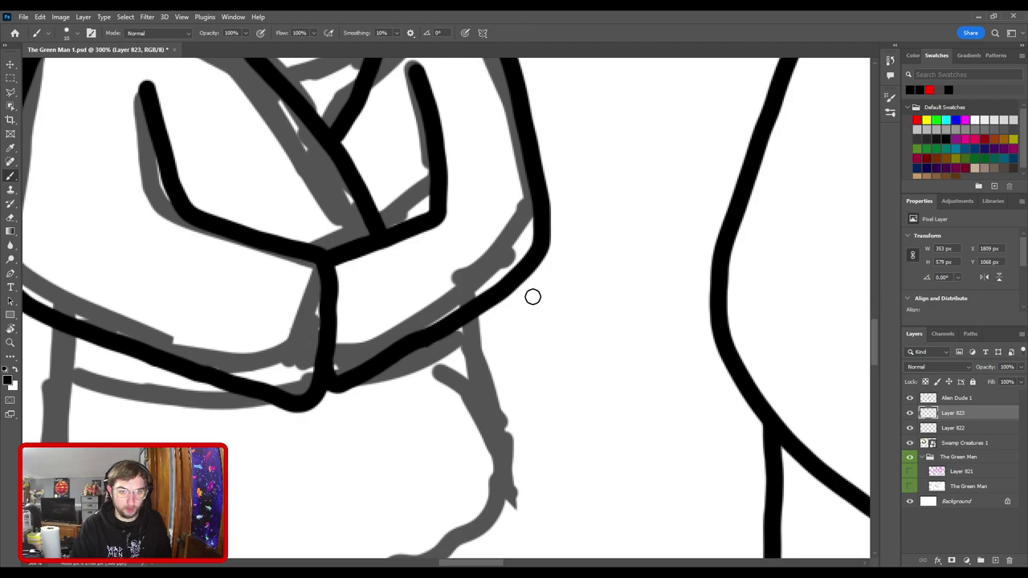
scroll(532, 297, down, 6)
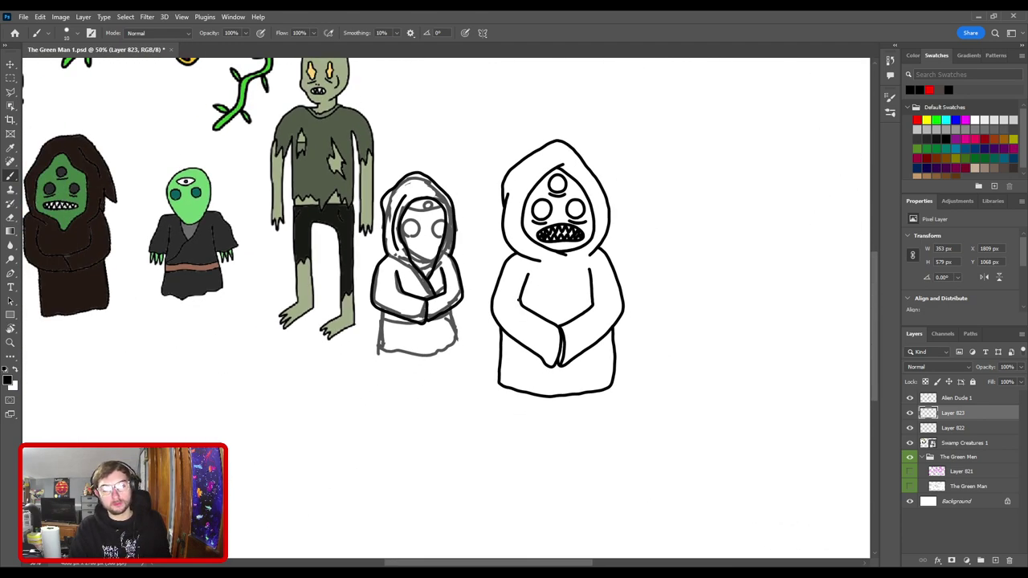
scroll(442, 305, up, 6)
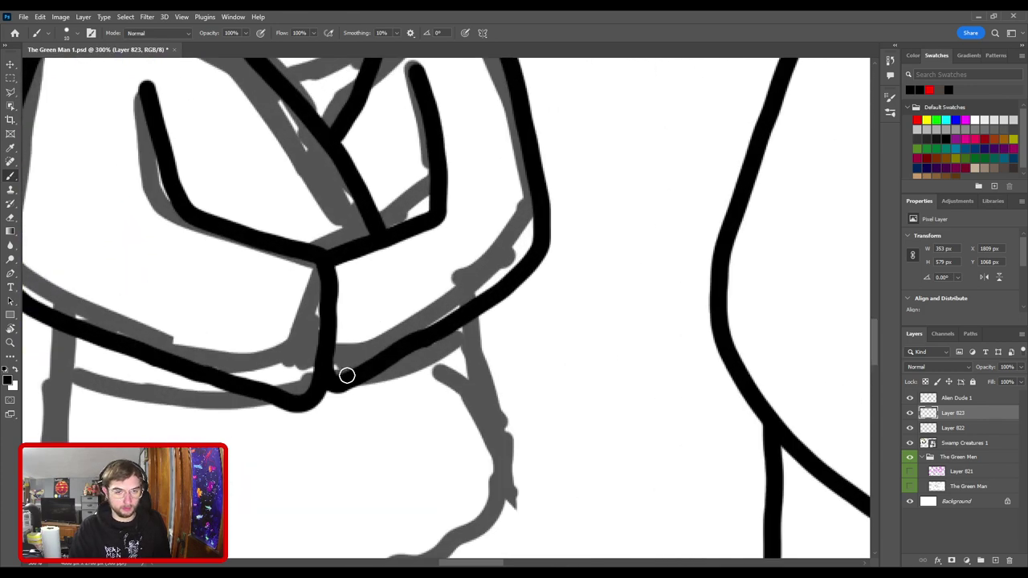
- Ink a curved cuff line on the sleeve on the right side, from where the sleeves meet down to its lower edge
mouse_move(347, 375)
mouse_down()
mouse_move(350, 326)
mouse_move(333, 275)
mouse_up()
scroll(333, 277, down, 5)
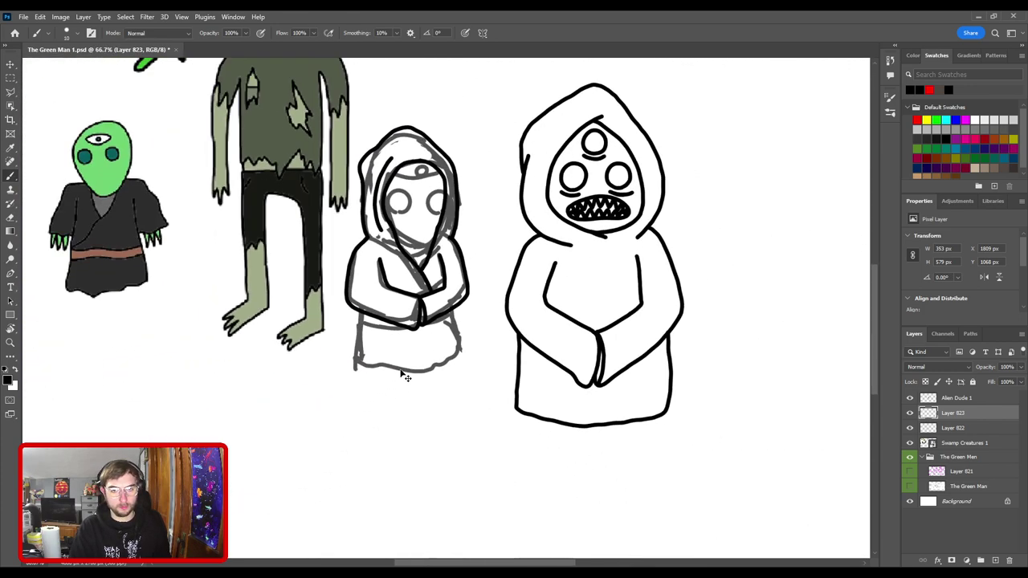
scroll(405, 377, up, 4)
drag(368, 278, 394, 320)
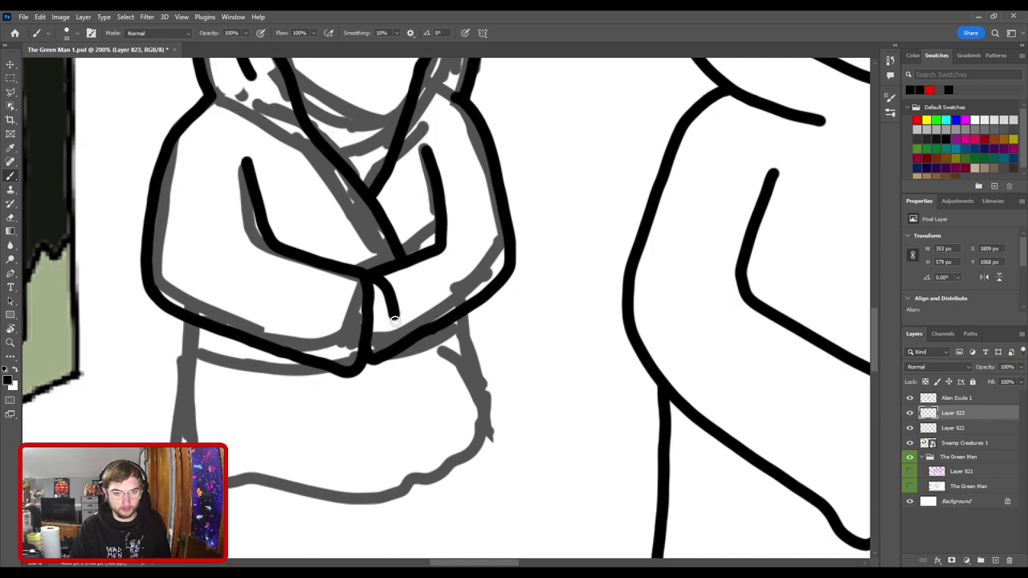
scroll(421, 372, down, 4)
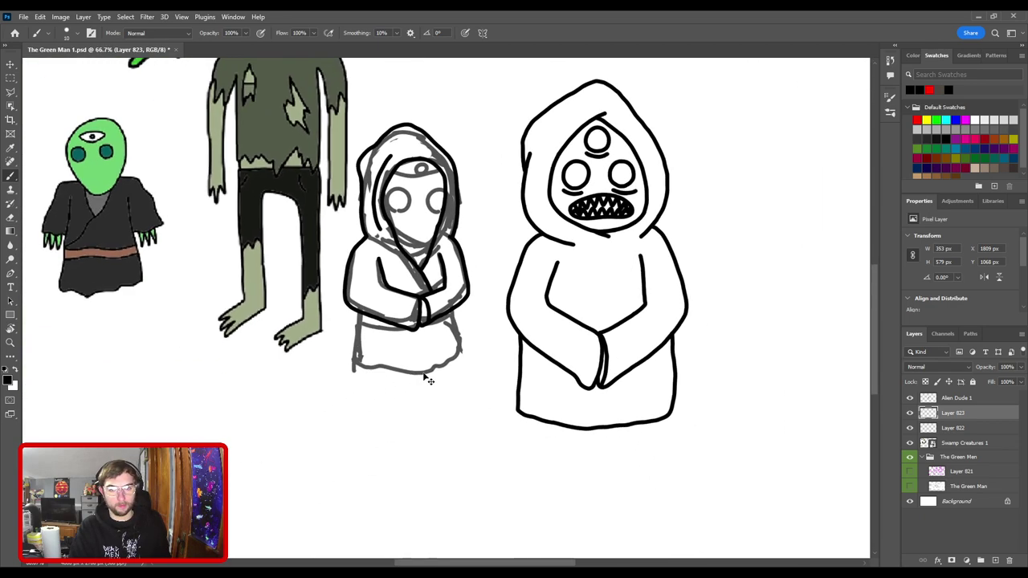
scroll(418, 376, up, 5)
mouse_move(357, 371)
mouse_down()
mouse_move(441, 294)
mouse_move(407, 327)
mouse_move(394, 326)
mouse_move(395, 306)
mouse_up()
- Shrink the eraser, trim the pointed cuff corner between the sleeves, and ink a rounded bottom joining both cuffs
key(e)
key([)
key([)
key(bracketleft)
key(bracketleft)
key(bracketleft)
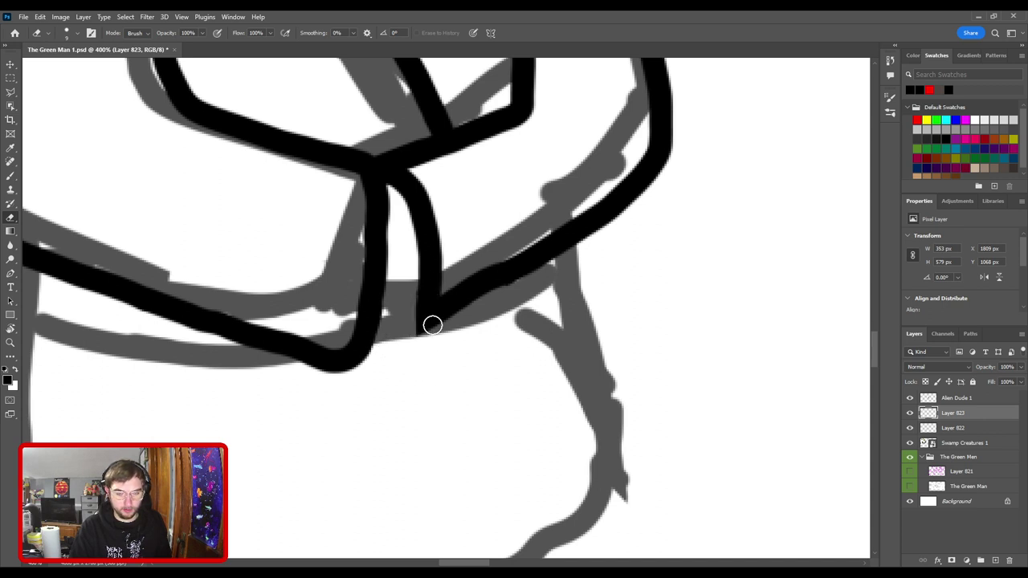
key(b)
mouse_move(427, 318)
mouse_down()
mouse_move(404, 362)
mouse_move(388, 363)
mouse_up()
- Erase the lower edge of the sleeve on the right side and redraw it sloping from the cuff bottom up to the elbow
key(e)
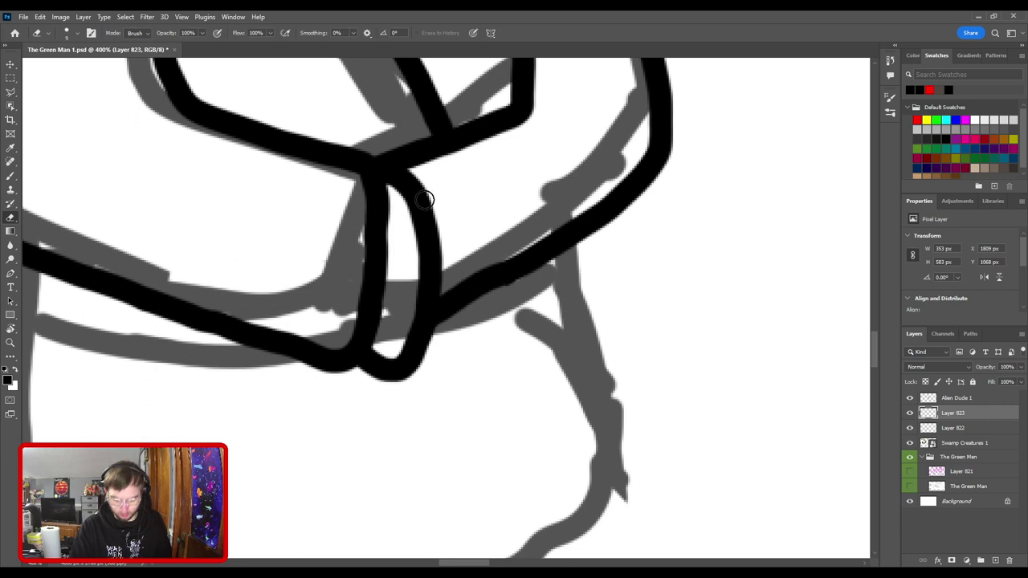
mouse_move(460, 276)
mouse_down()
mouse_move(490, 251)
mouse_move(506, 345)
mouse_move(524, 328)
mouse_move(528, 363)
mouse_up()
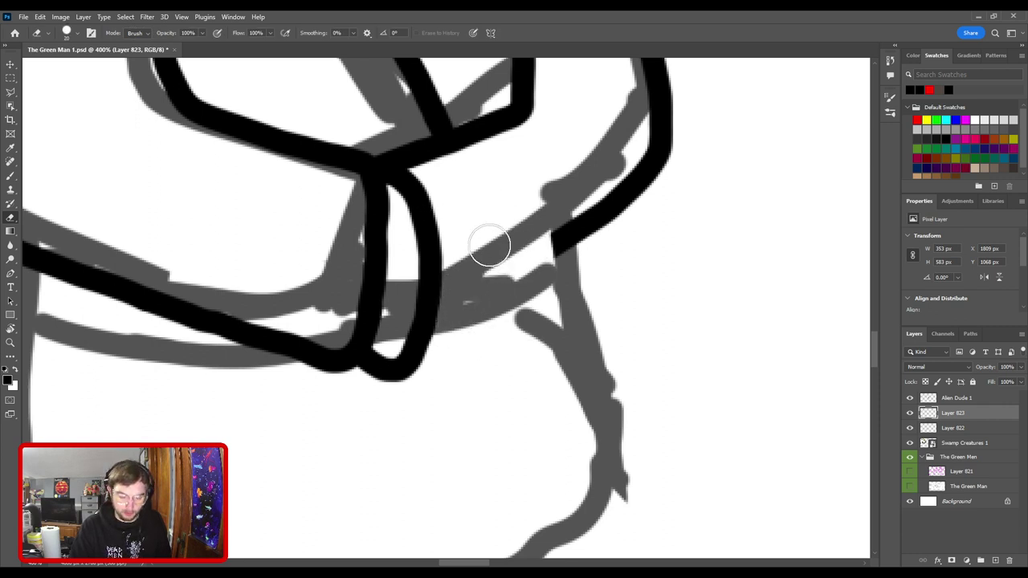
key(b)
mouse_move(400, 370)
mouse_down()
mouse_move(409, 376)
mouse_move(468, 321)
mouse_up()
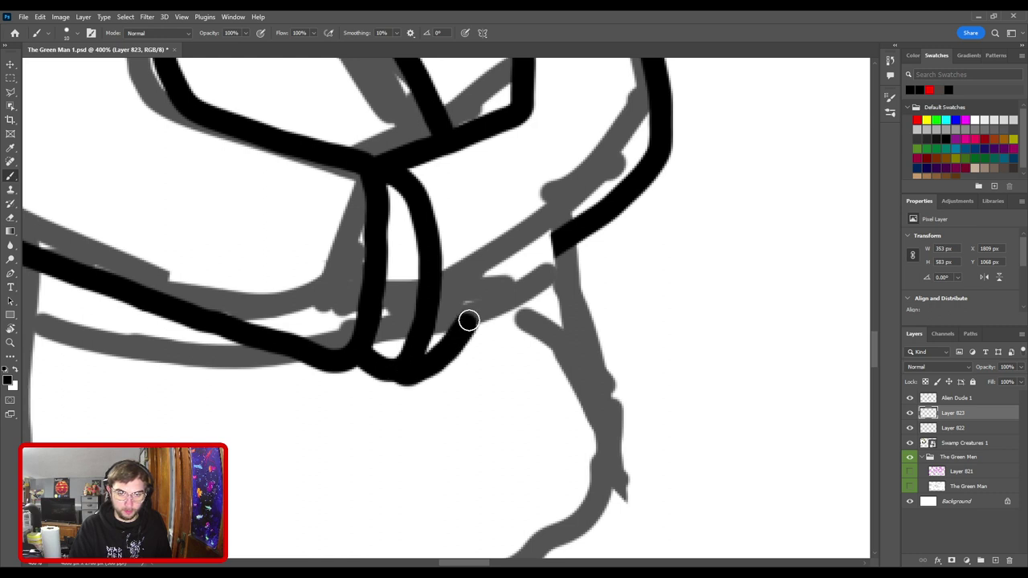
key(ctrl+z)
mouse_move(399, 371)
mouse_down()
mouse_move(455, 347)
mouse_move(538, 254)
mouse_up()
key(ctrl+z)
mouse_move(404, 370)
mouse_down()
mouse_move(448, 351)
mouse_move(571, 234)
mouse_up()
- Clean up and smooth the join between the redrawn lower sleeve edge and the elbow contour on the right side
key(e)
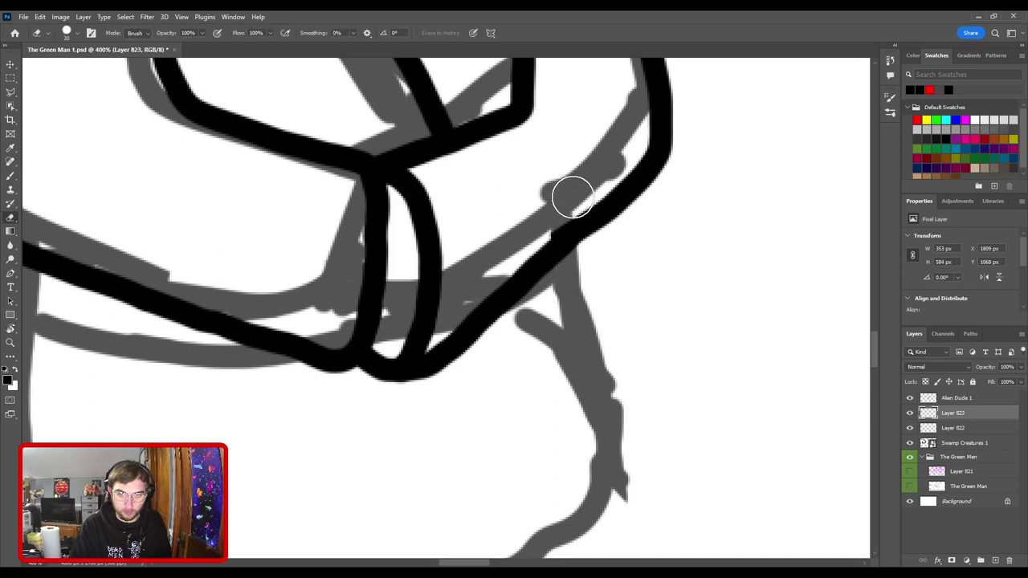
key(b)
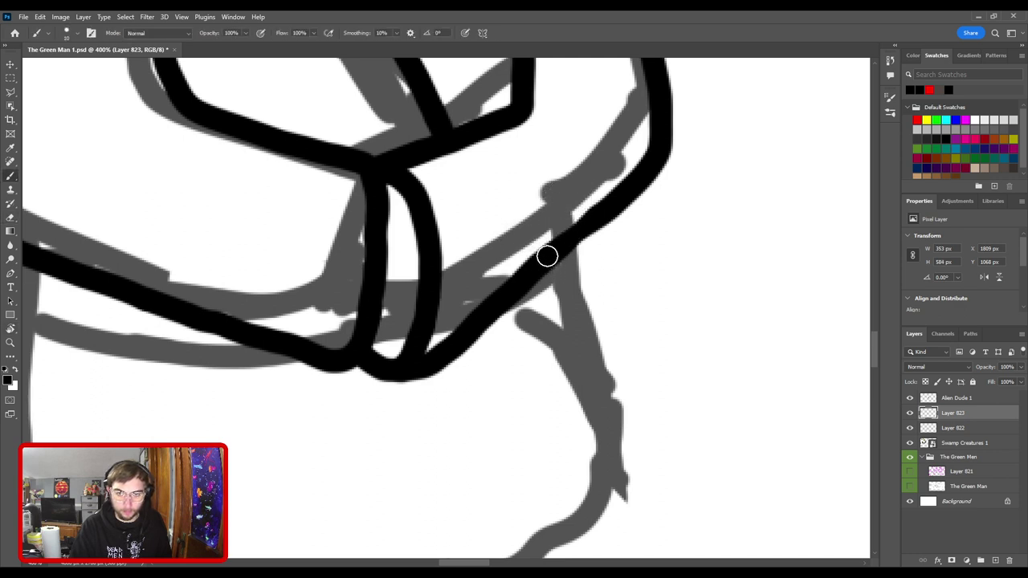
drag(546, 260, 613, 206)
key(ctrl+z)
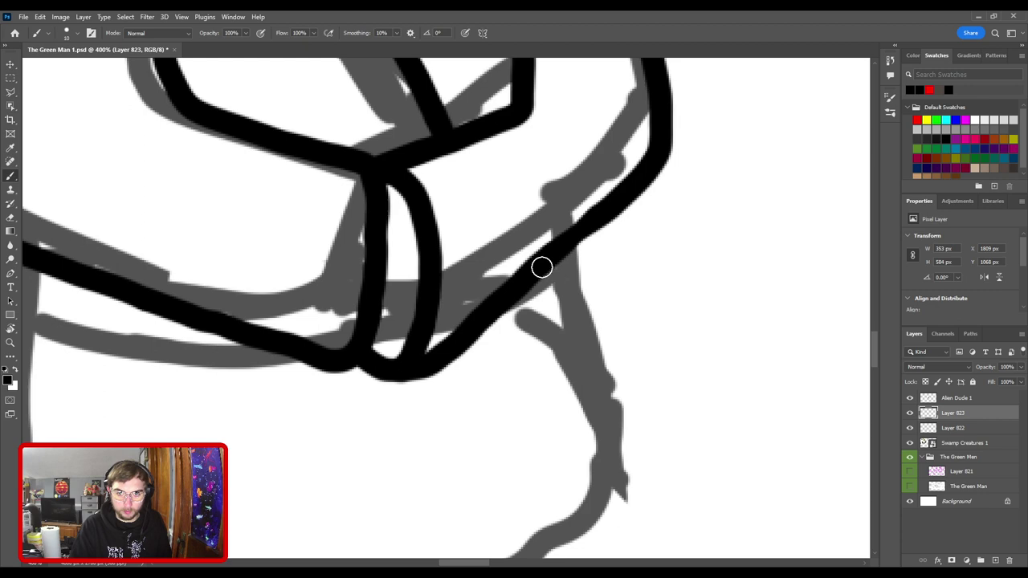
mouse_move(607, 209)
mouse_down()
mouse_move(412, 360)
mouse_move(463, 376)
mouse_up()
key(ctrl+minus)
key(ctrl+minus)
scroll(461, 376, down, 3)
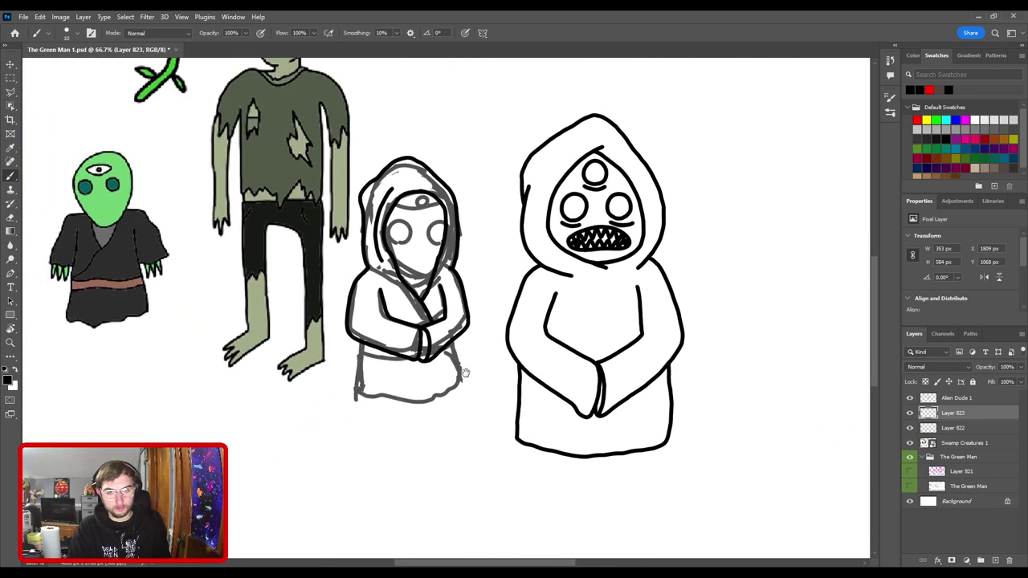
scroll(462, 376, up, 4)
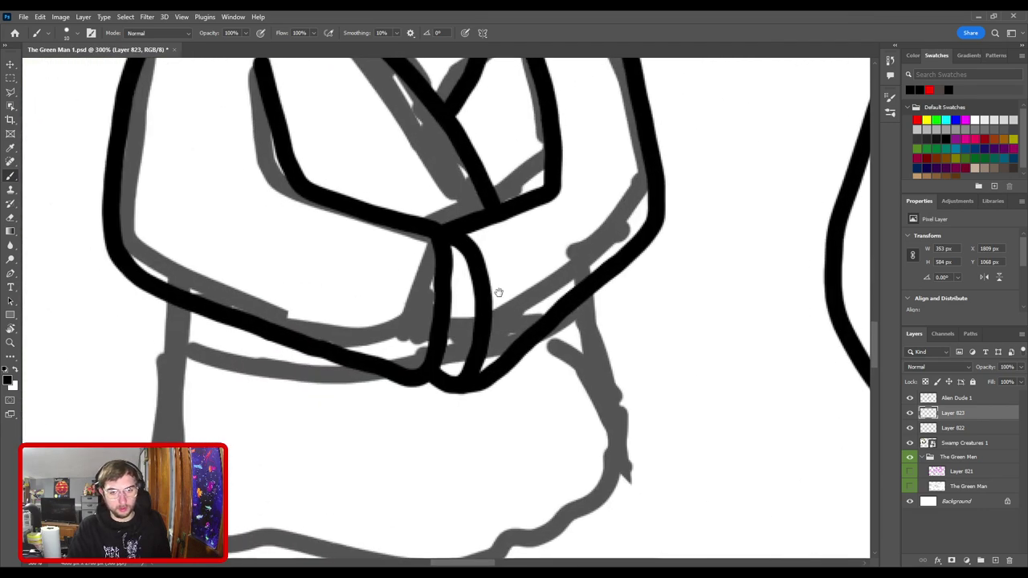
- Set the eraser to 30 px and erase the cuff line of the sleeve on the left side
key(e)
key(bracketright)
key(bracketright)
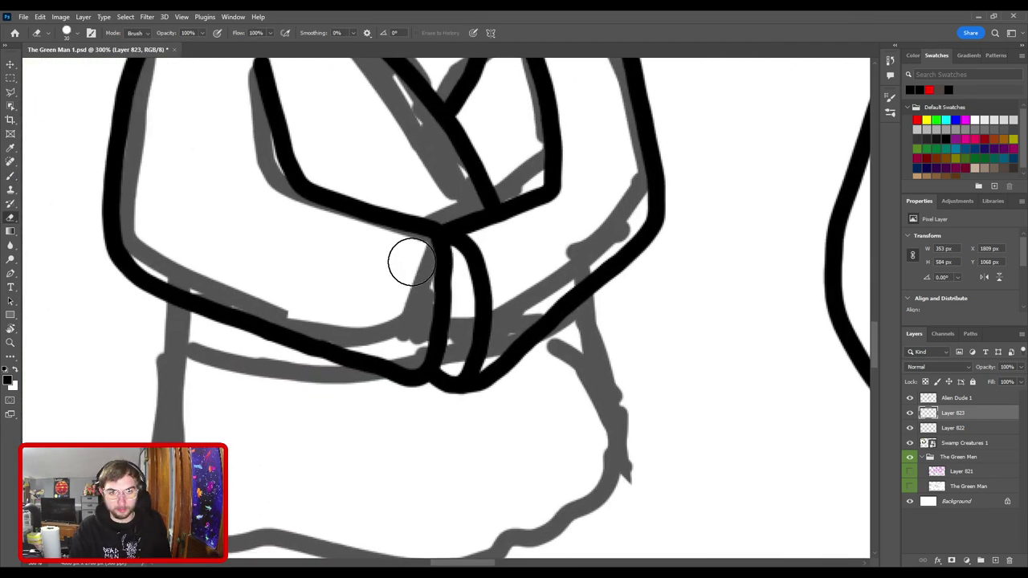
mouse_move(426, 262)
mouse_down()
mouse_move(441, 316)
mouse_move(425, 353)
mouse_move(437, 371)
mouse_up()
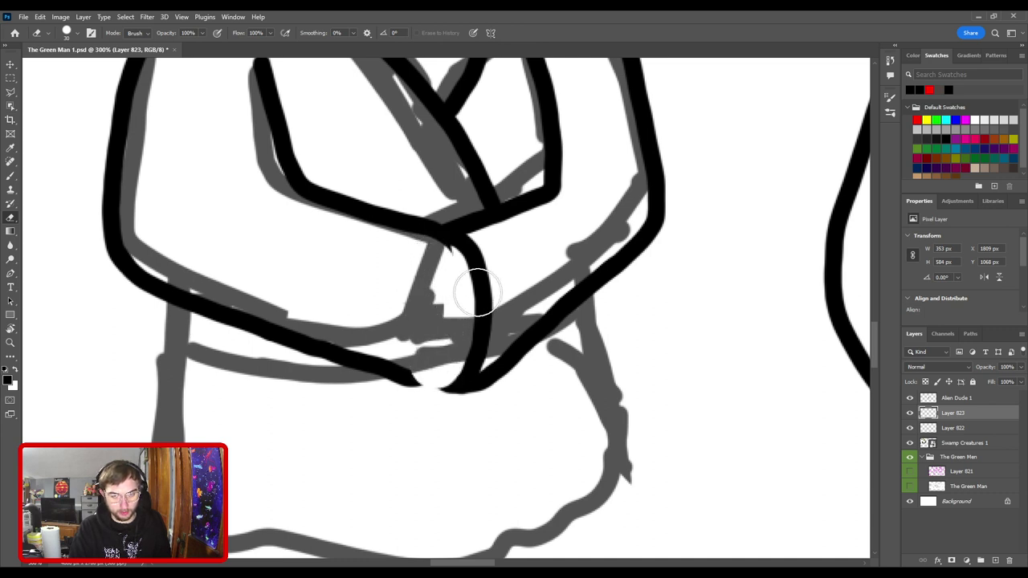
drag(438, 331, 426, 341)
- Try inking a curved cuff on the left sleeve close beside the other sleeve's cuff line
key(b)
mouse_move(401, 375)
mouse_down()
mouse_move(424, 387)
mouse_move(452, 374)
mouse_move(460, 295)
mouse_move(444, 241)
mouse_up()
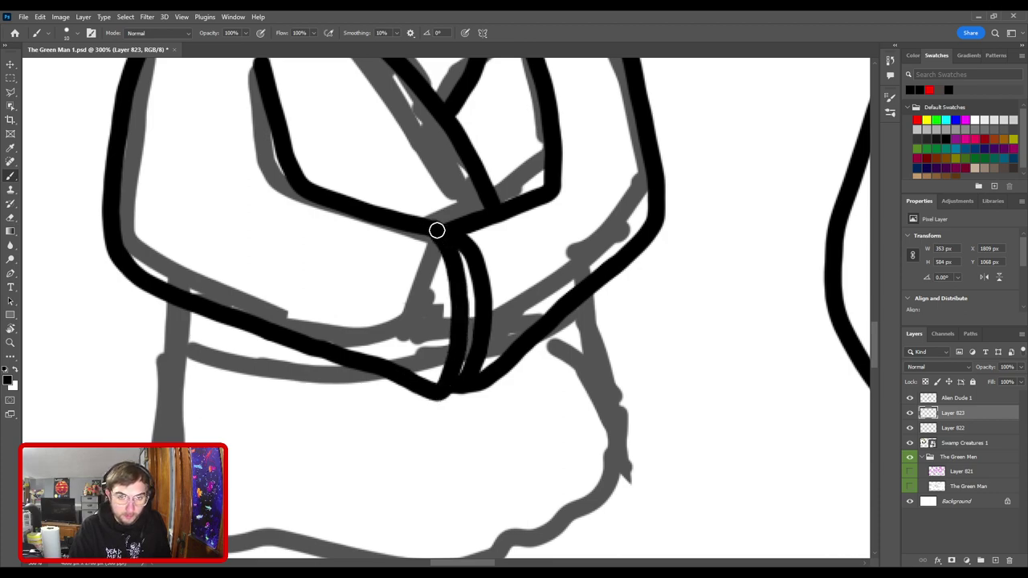
key(ctrl+minus)
key(ctrl+minus)
key(ctrl+minus)
key(ctrl+plus)
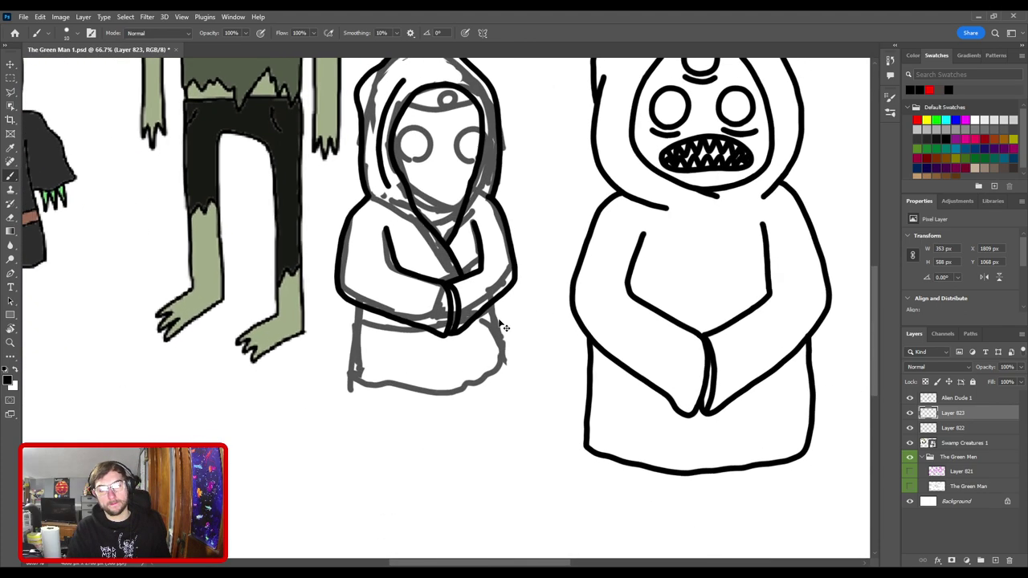
scroll(501, 324, up, 2)
key(ctrl+z)
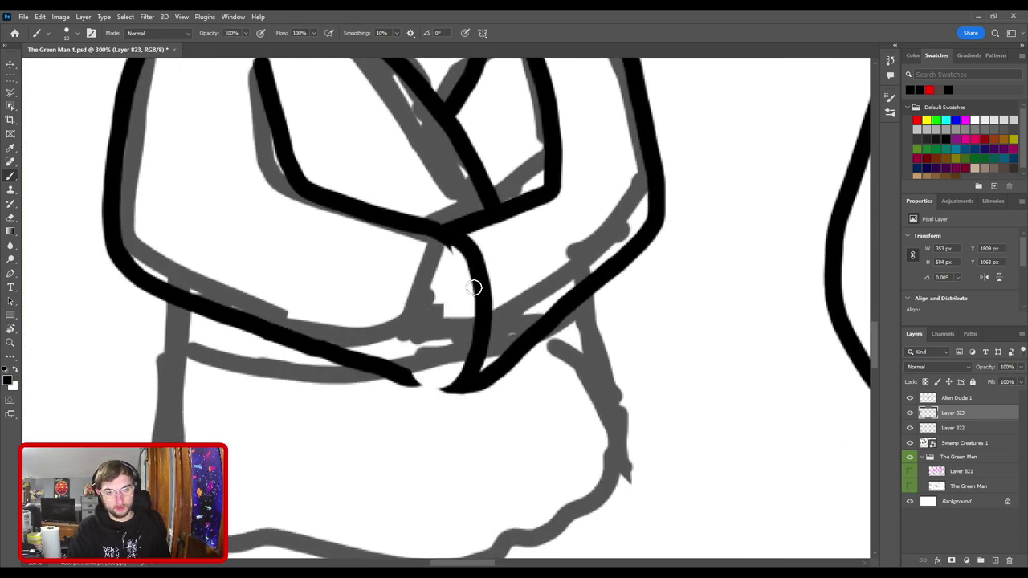
- Set the eraser to 35 px, erase the cuff line where the sleeves meet, and ink one rounded cuff ending the left sleeve
key(e)
key(bracketright)
key(bracketright)
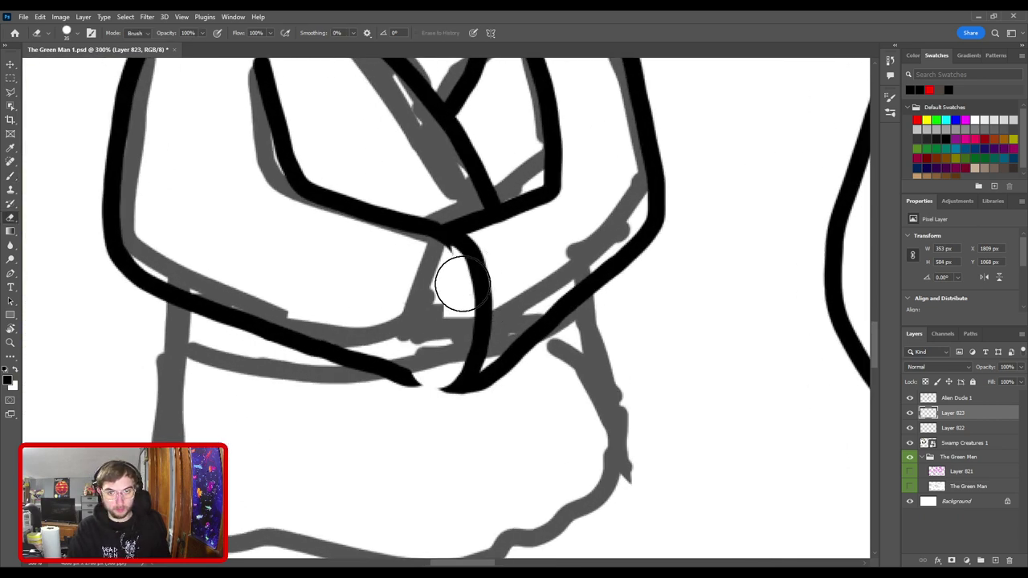
mouse_move(442, 274)
mouse_down()
mouse_move(452, 242)
mouse_move(467, 256)
mouse_move(475, 301)
mouse_move(467, 363)
mouse_move(447, 400)
mouse_move(490, 303)
mouse_move(440, 163)
mouse_move(441, 391)
mouse_move(457, 393)
mouse_move(473, 368)
mouse_move(466, 244)
mouse_up()
key(b)
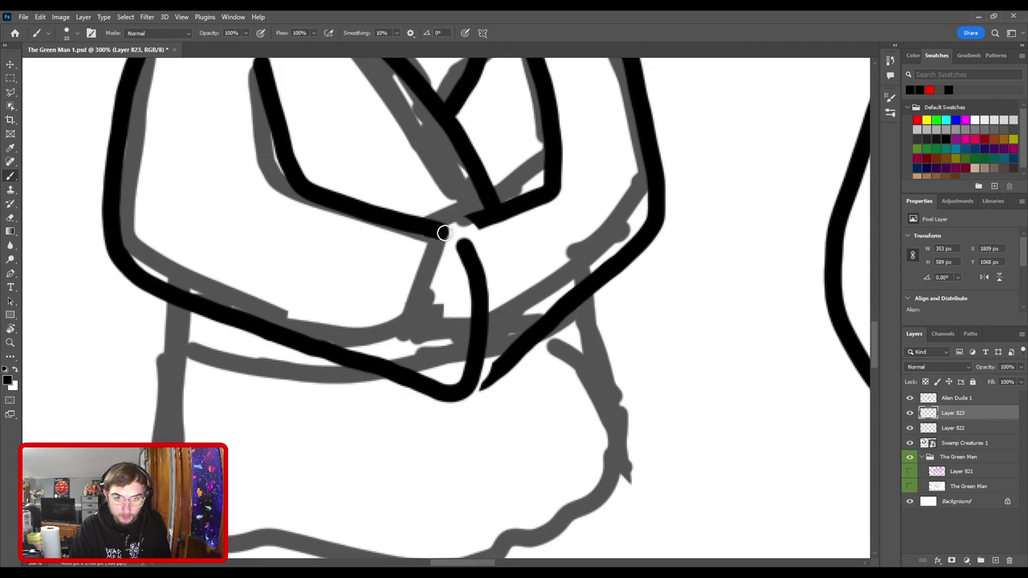
scroll(536, 257, down, 5)
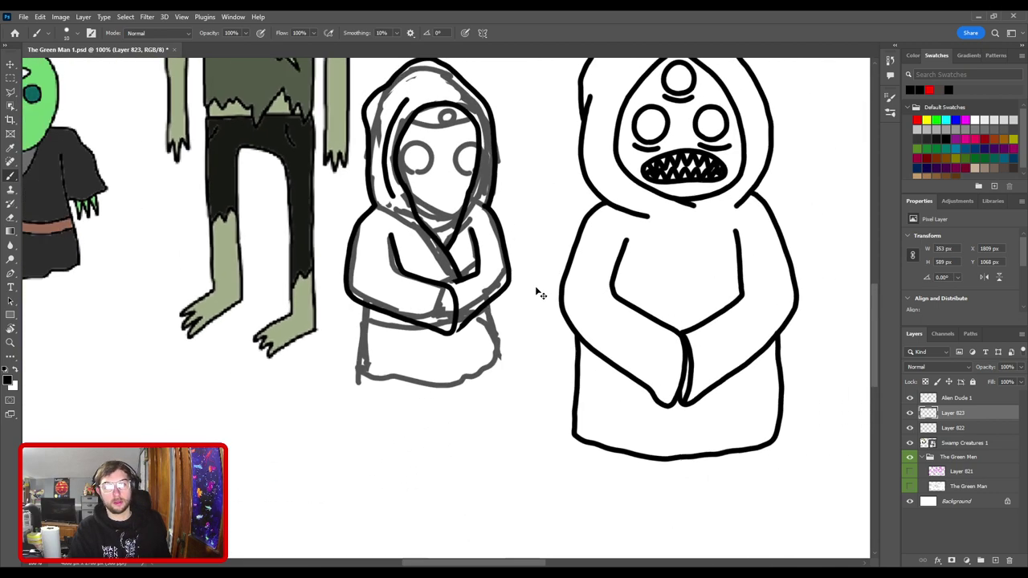
scroll(532, 289, up, 4)
scroll(482, 321, up, 5)
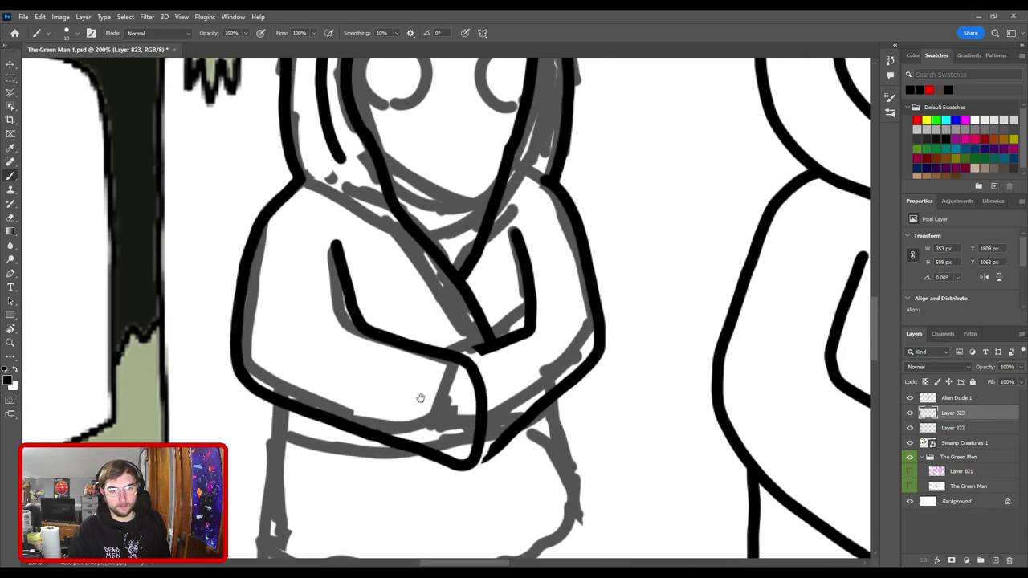
- Erase the inner fold line of the arm on the left side and redraw it more upright with a rounded bend
key(e)
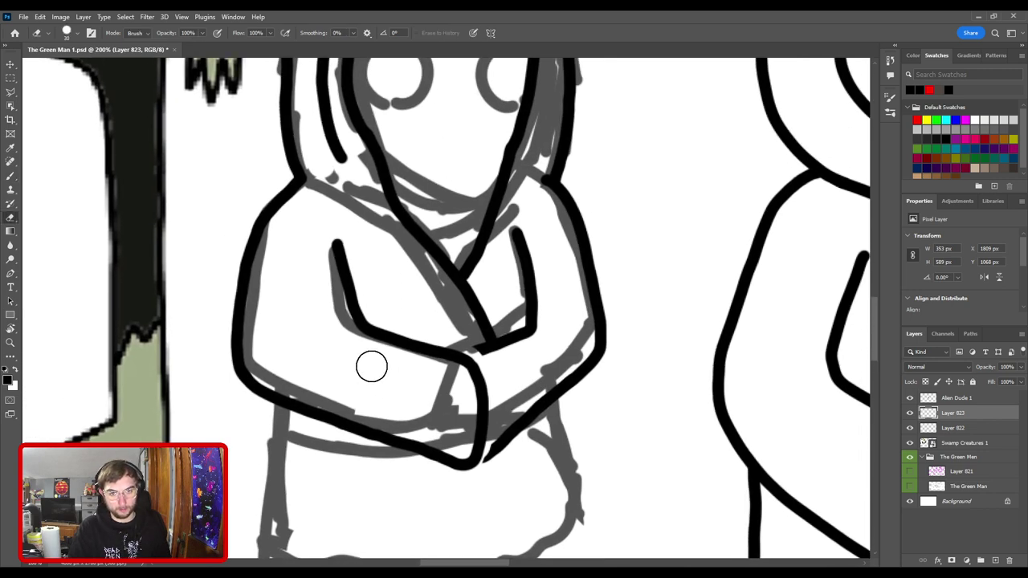
mouse_move(363, 354)
mouse_down()
mouse_move(338, 236)
mouse_move(338, 319)
mouse_move(385, 334)
mouse_move(340, 317)
mouse_move(343, 235)
mouse_up()
key(b)
key(ctrl+z)
scroll(436, 349, down, 5)
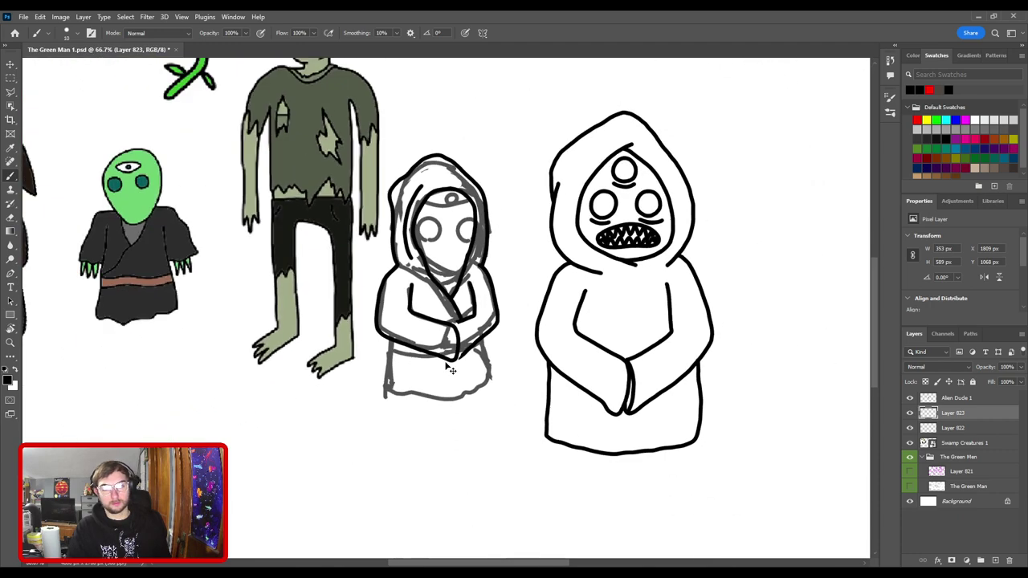
- Extend the lower edge of the sleeve on the right side to close the gap at the rounded cuff
scroll(481, 401, up, 6)
scroll(510, 433, up, 3)
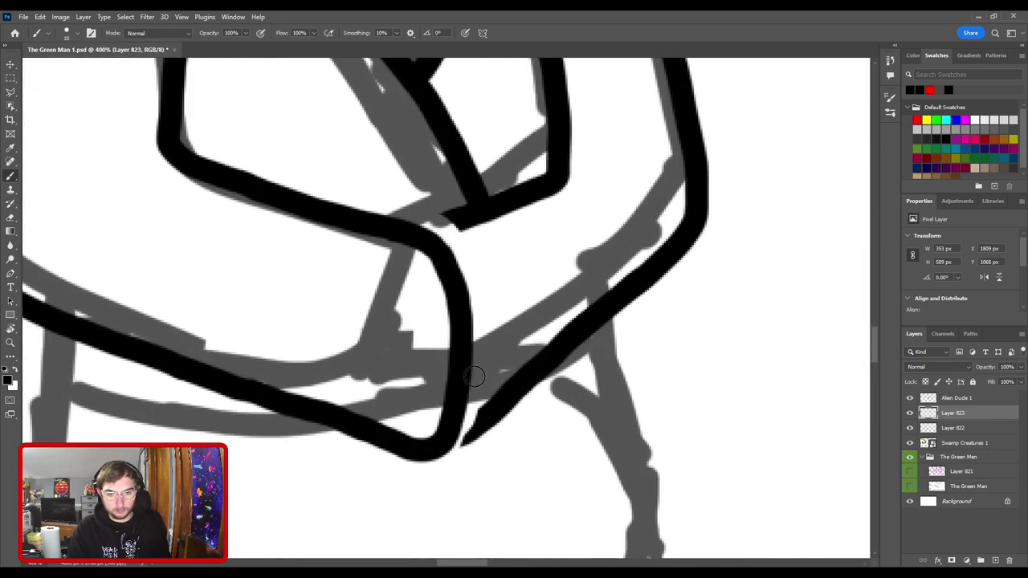
drag(454, 436, 478, 424)
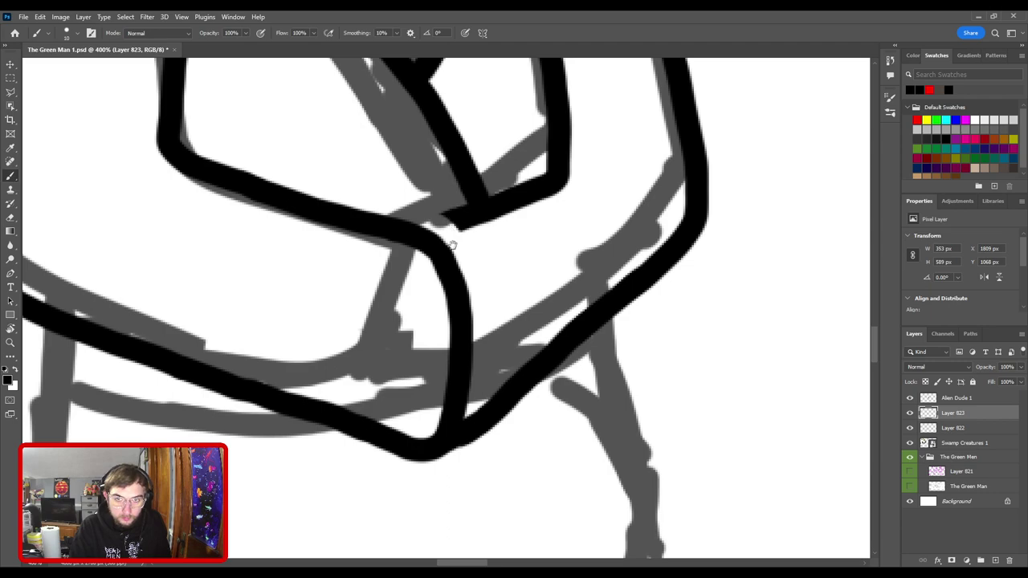
- Close the gap between the two sleeves' upper edges where they meet at the rounded cuff
drag(452, 245, 466, 319)
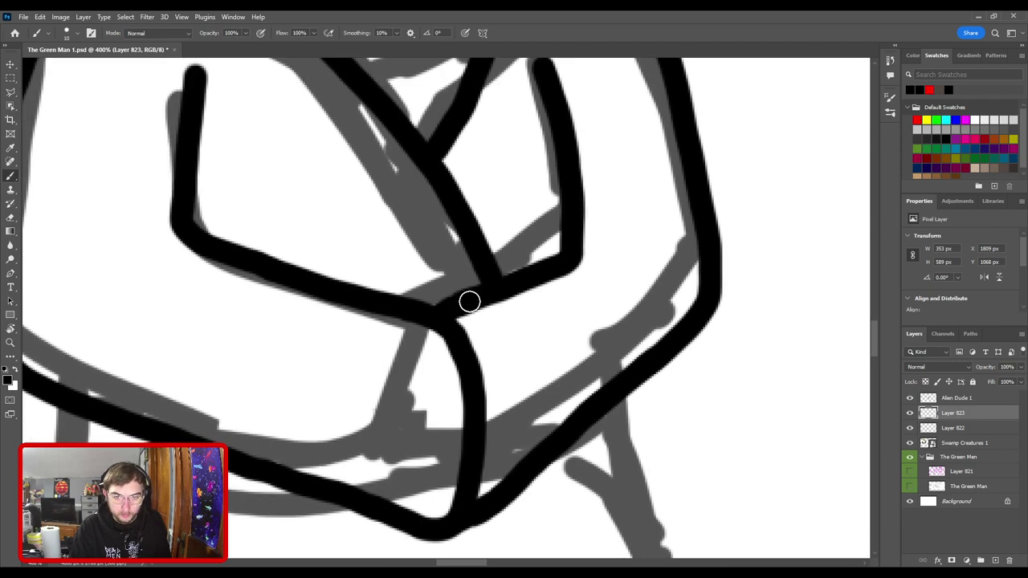
scroll(547, 277, down, 6)
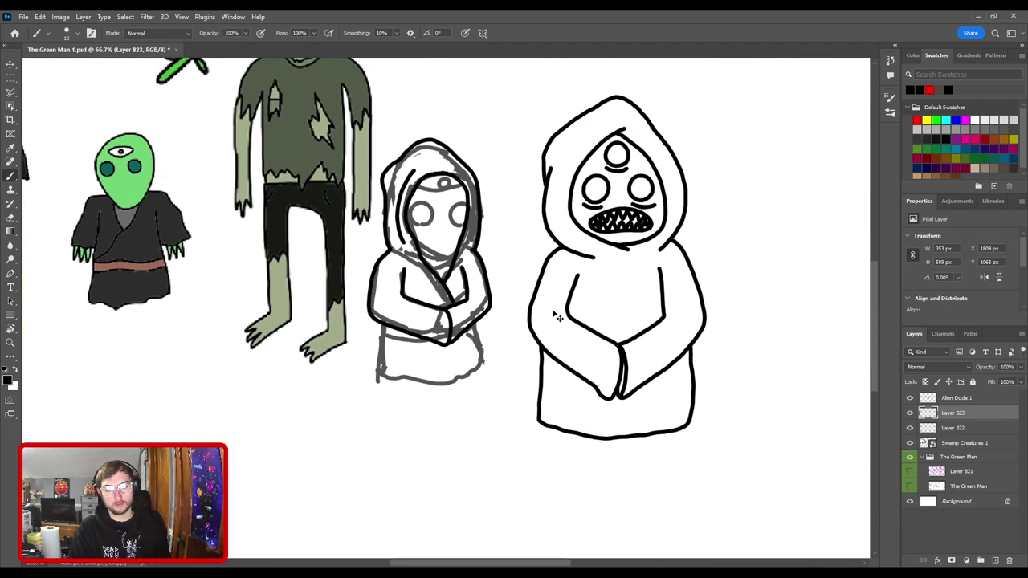
scroll(417, 329, up, 4)
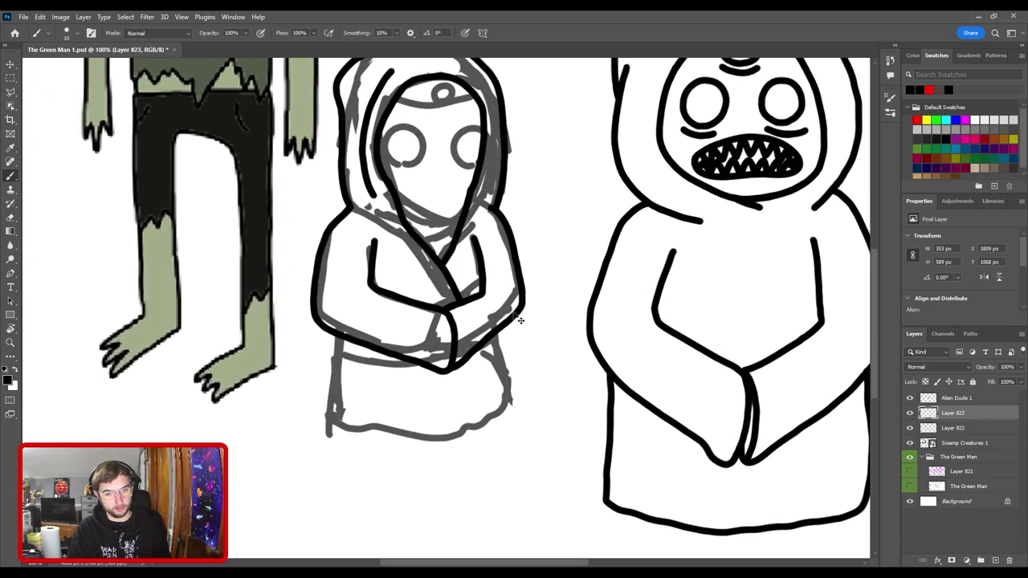
- Ink the robe's skirt below the sleeves with two near-vertical sides and a gently curved hem following the rough sketch
scroll(380, 207, down, 2)
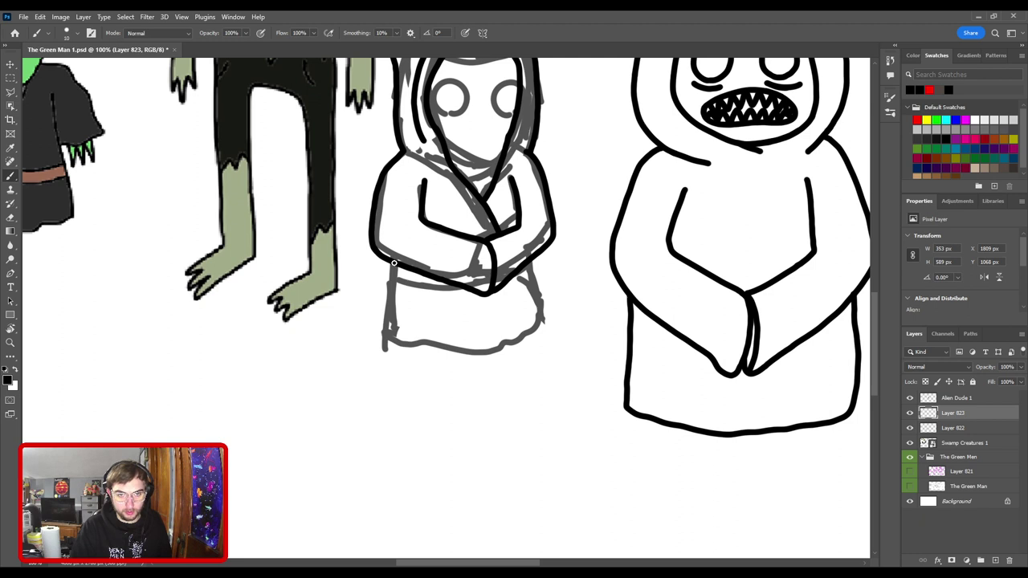
key(ctrl+z)
drag(402, 351, 454, 356)
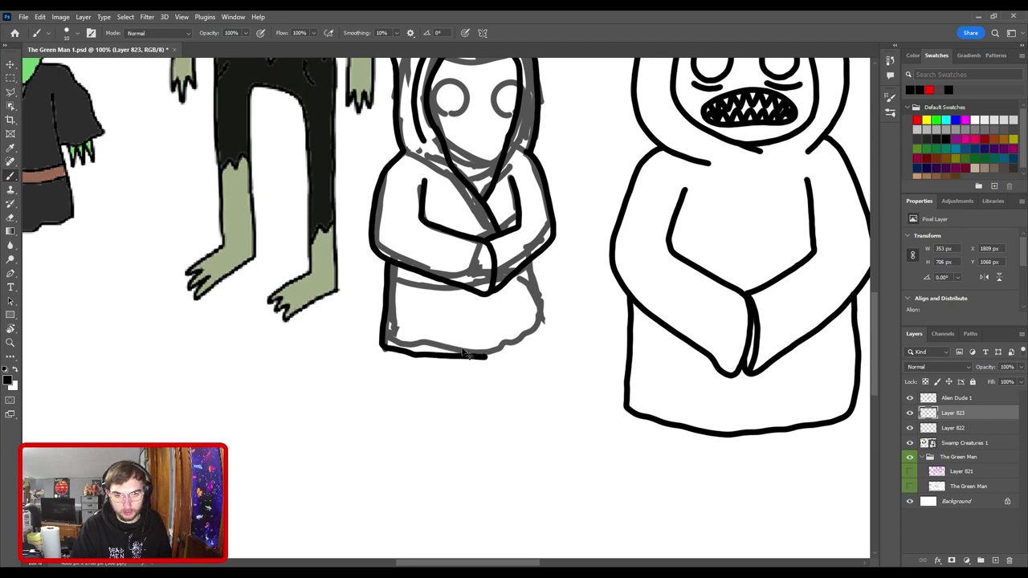
key(ctrl+z)
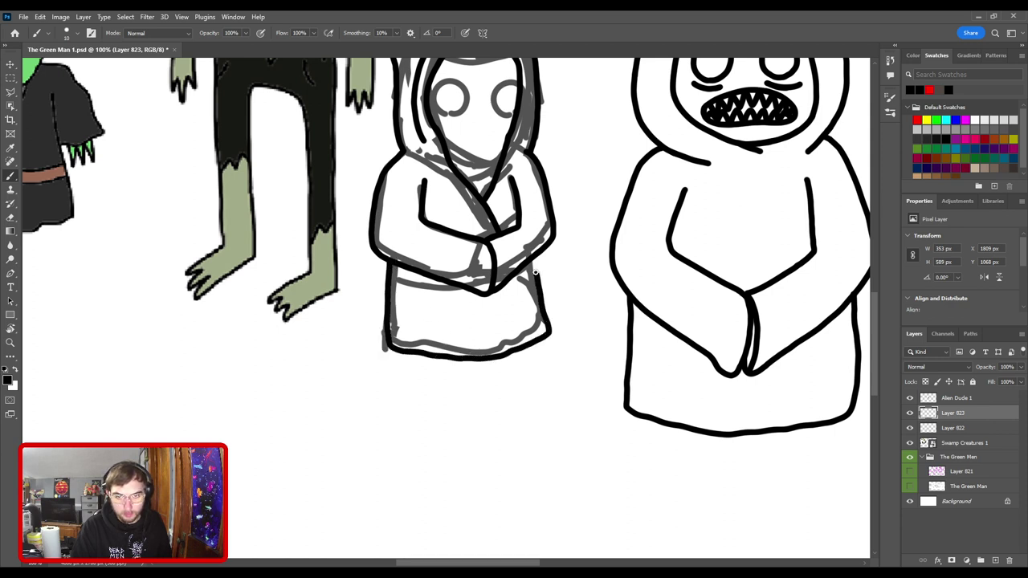
key(ctrl+minus)
key(ctrl+minus)
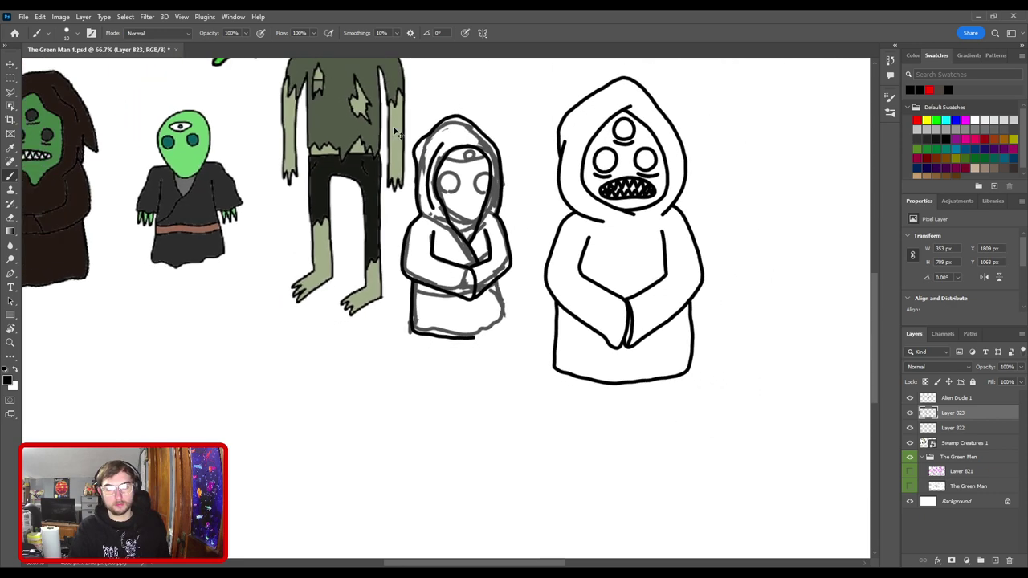
key(ctrl+plus)
key(ctrl+plus)
key(ctrl+plus)
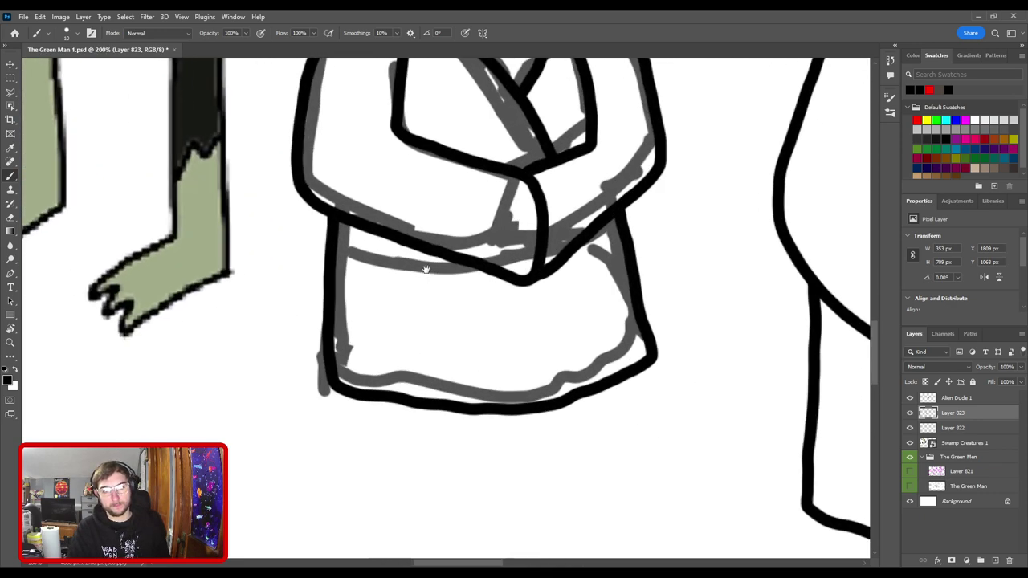
drag(372, 185, 293, 430)
drag(369, 246, 323, 293)
key(ctrl+minus)
key(ctrl+minus)
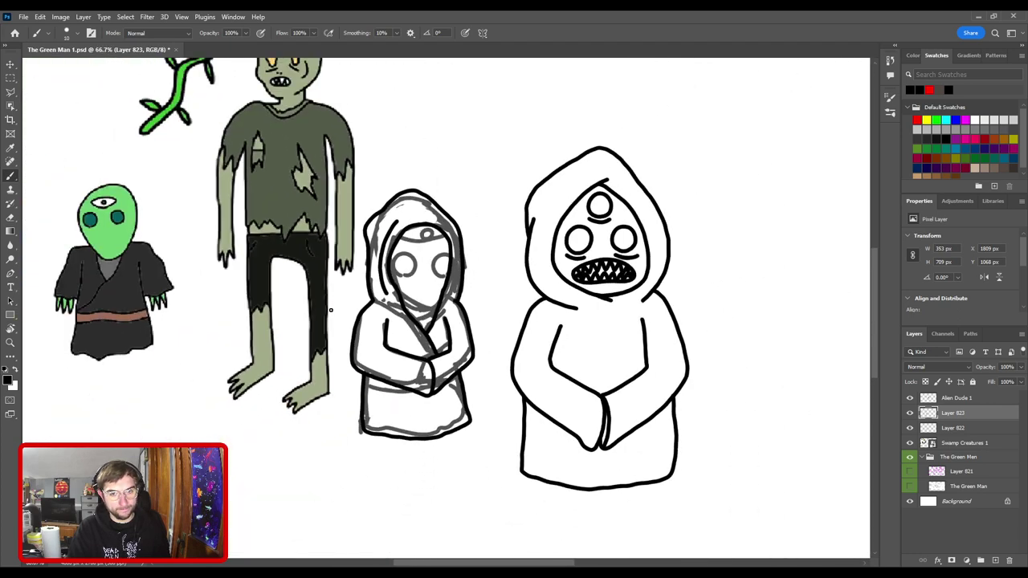
- Try inking a curved chin line across the lower part of the hood's face opening
key(ctrl+plus)
key(ctrl+plus)
drag(323, 310, 390, 319)
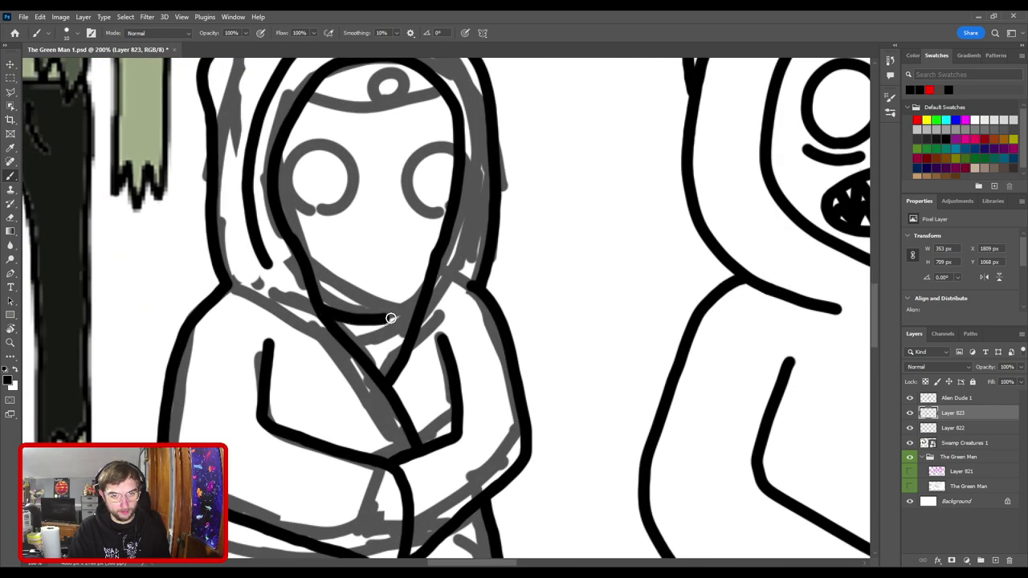
key(ctrl+minus)
key(ctrl+minus)
key(ctrl+minus)
key(ctrl+plus)
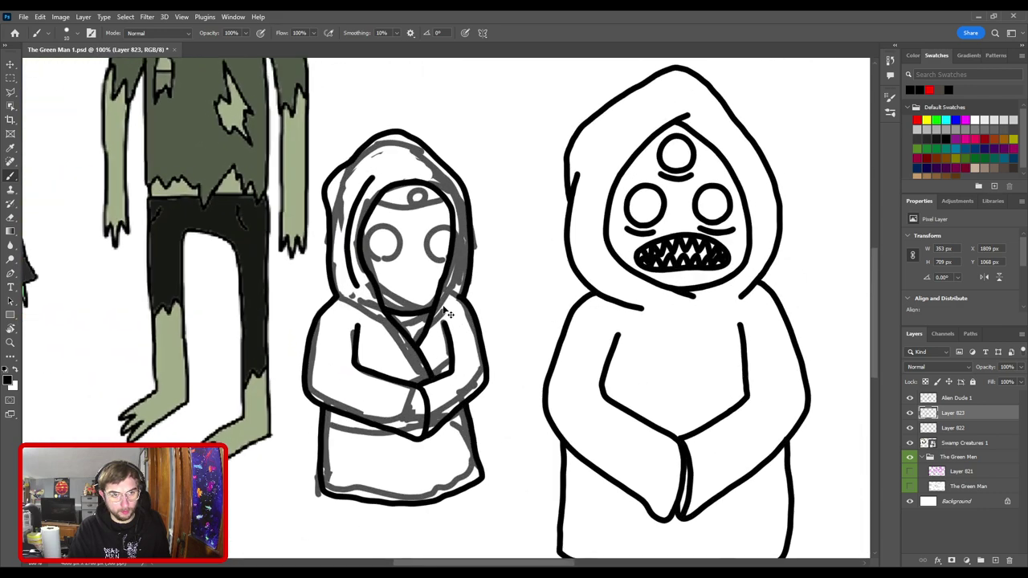
key(ctrl+plus)
key(ctrl+plus)
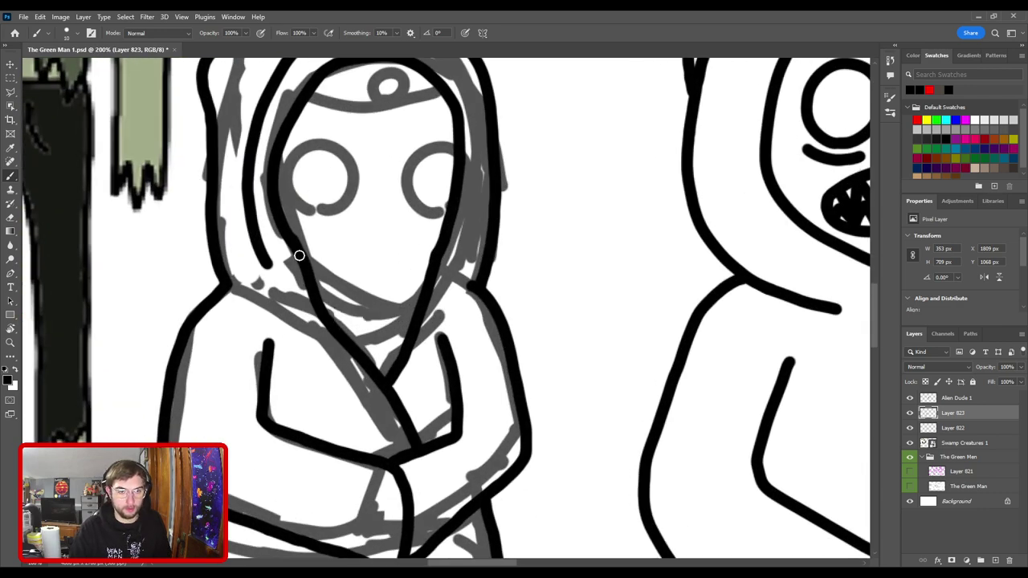
mouse_move(304, 261)
mouse_down()
mouse_move(340, 295)
mouse_move(389, 305)
mouse_up()
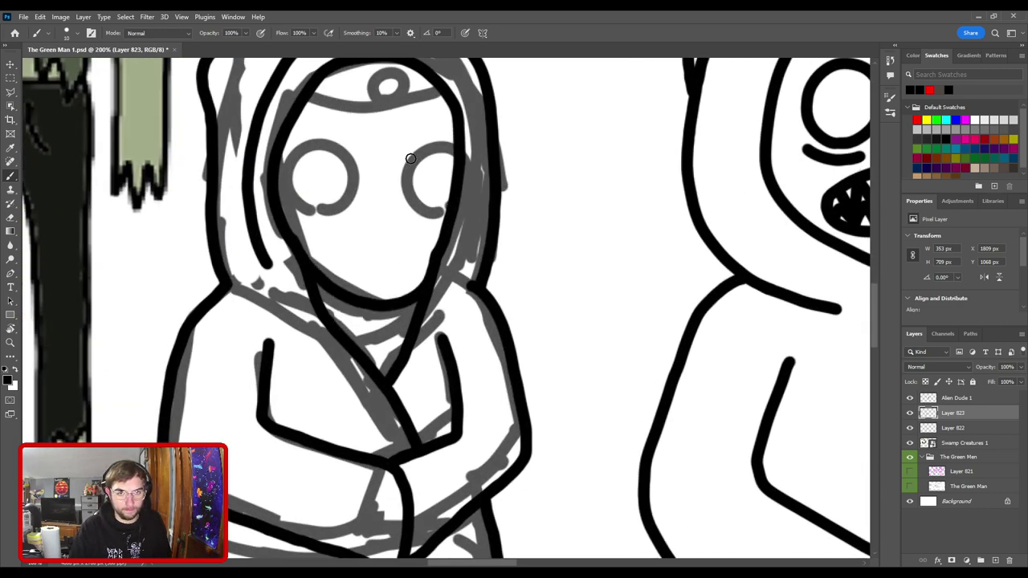
key(ctrl+z)
- Trim the inner edge of the face opening on the right side and redraw it as a fuller, smoother curve
key(e)
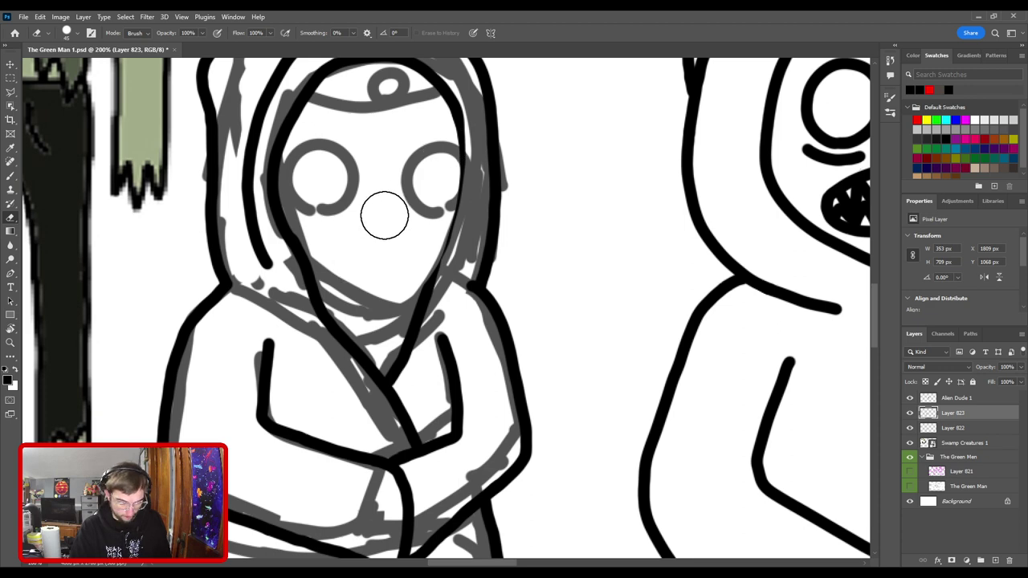
key(b)
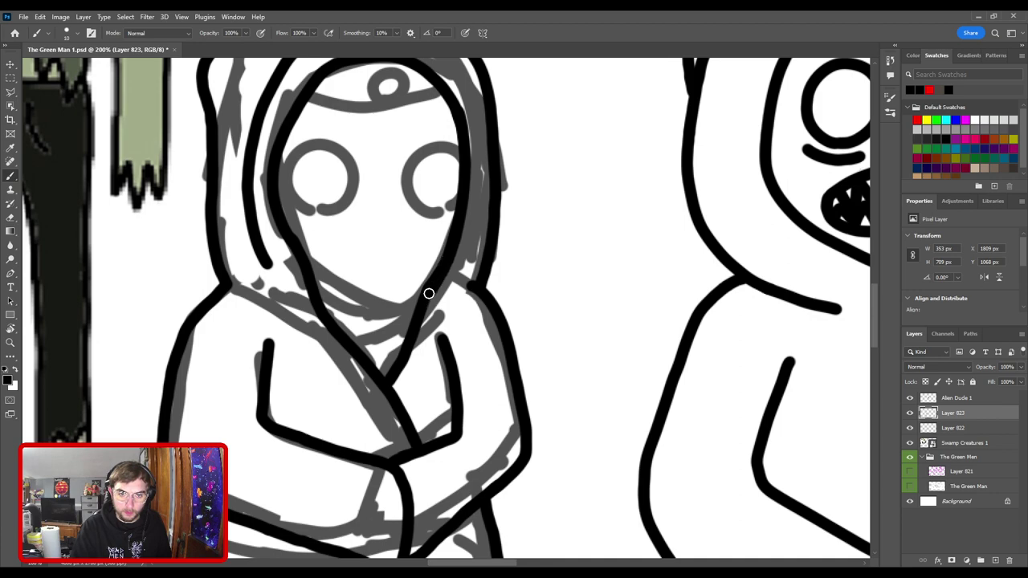
drag(466, 235, 432, 297)
key(r)
drag(458, 241, 437, 185)
key(ctrl+plus)
mouse_move(406, 327)
mouse_down()
mouse_move(477, 322)
mouse_move(473, 293)
mouse_up()
key(b)
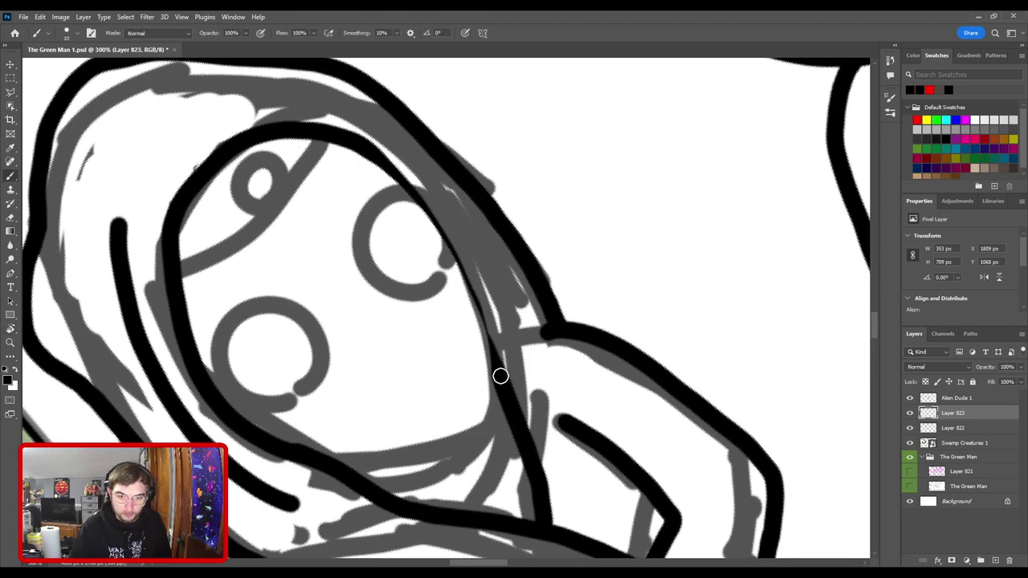
mouse_move(498, 356)
mouse_down()
mouse_move(487, 291)
mouse_move(502, 350)
mouse_move(484, 277)
mouse_move(383, 157)
mouse_up()
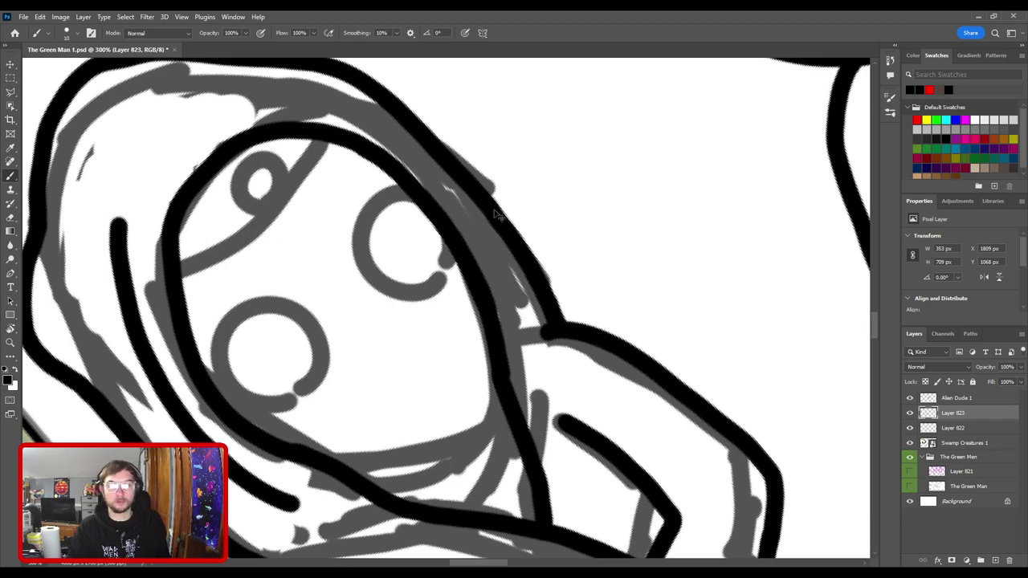
key(ctrl+minus)
drag(468, 343, 382, 247)
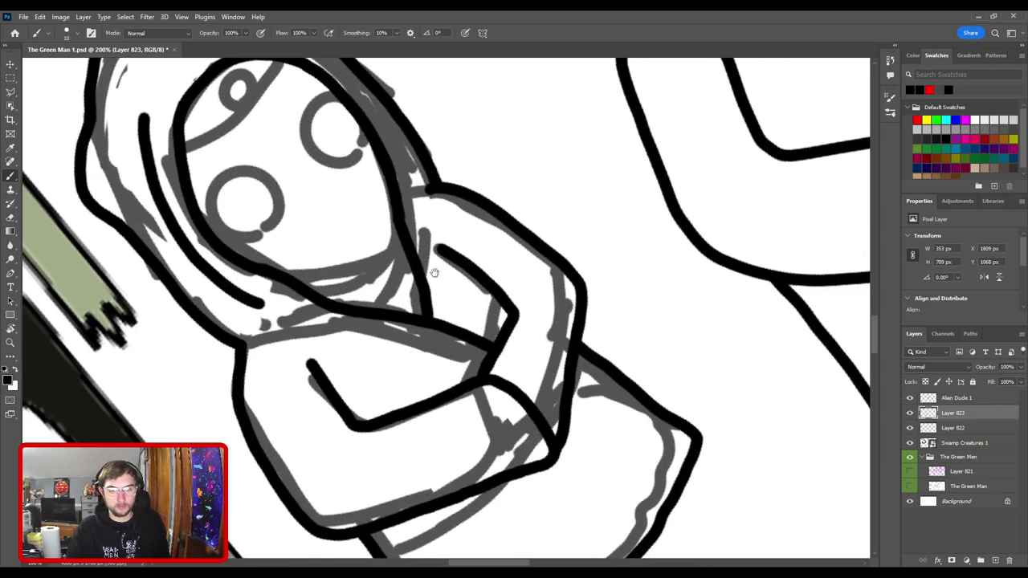
drag(434, 273, 459, 298)
key(r)
drag(439, 238, 557, 235)
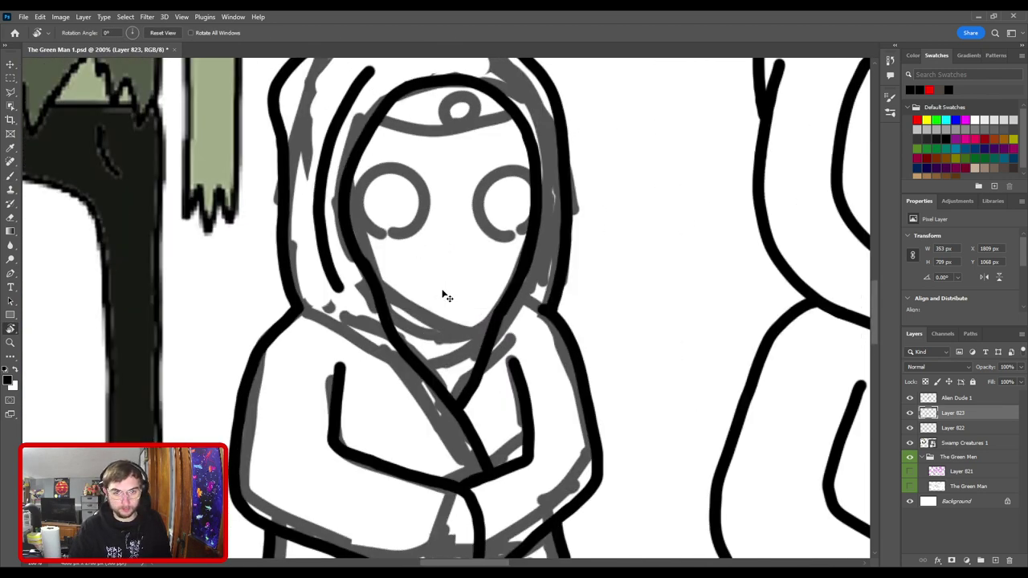
key(ctrl+minus)
key(ctrl+plus)
drag(410, 285, 457, 314)
- Trim the bump on the left side of the face opening's edge and smooth the line down toward the collar
key(e)
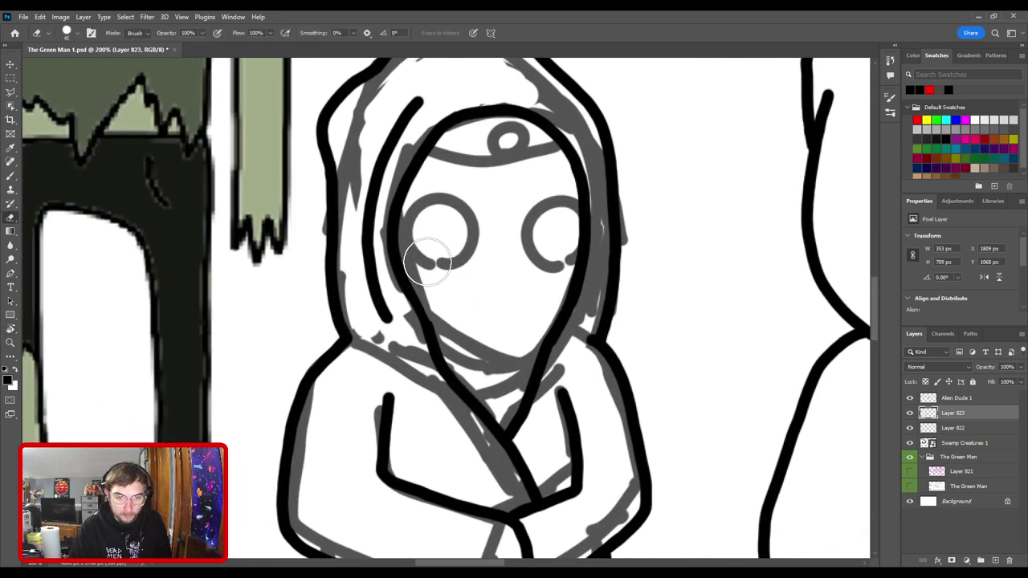
scroll(484, 344, up, 2)
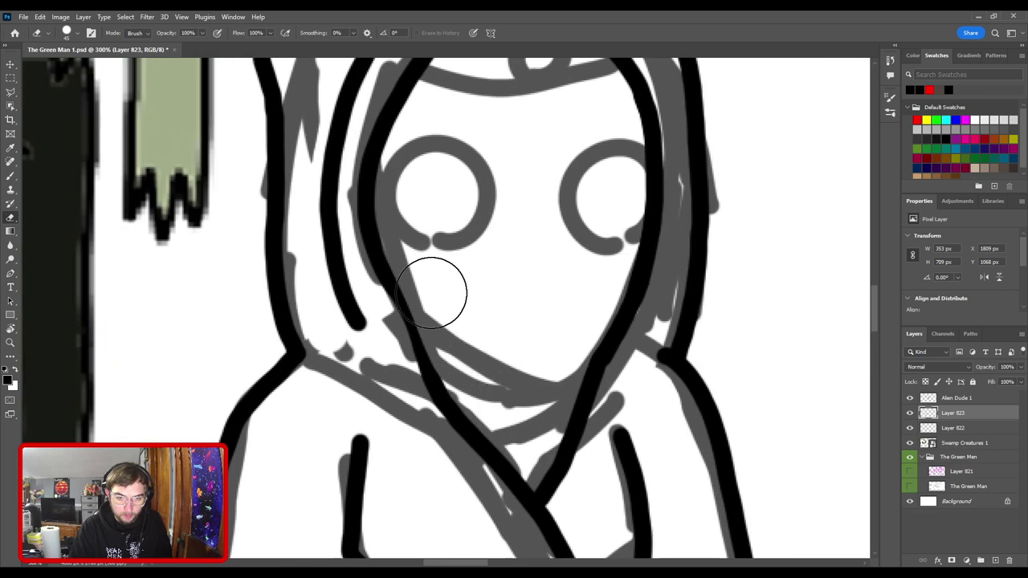
key(b)
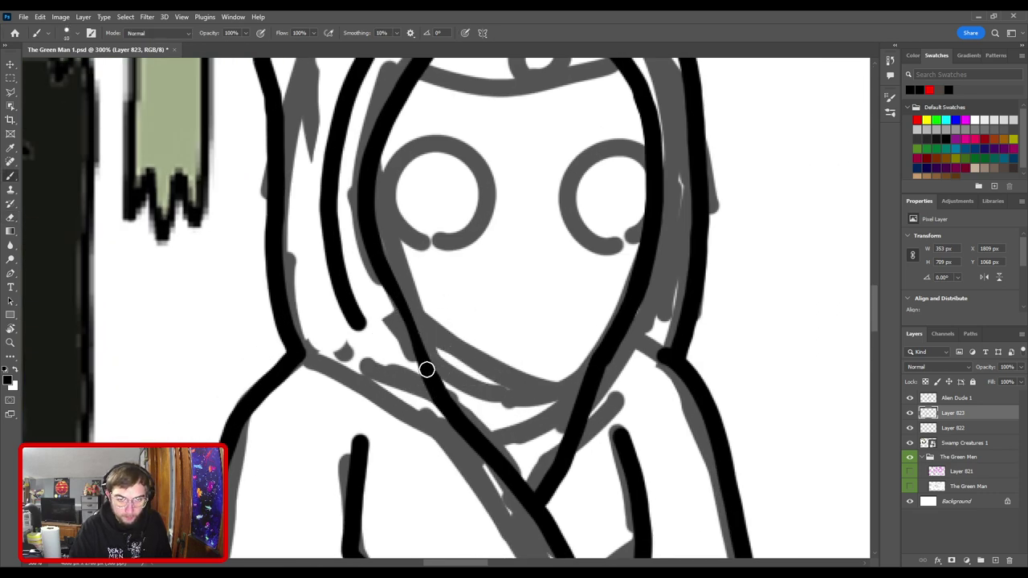
drag(411, 333, 384, 279)
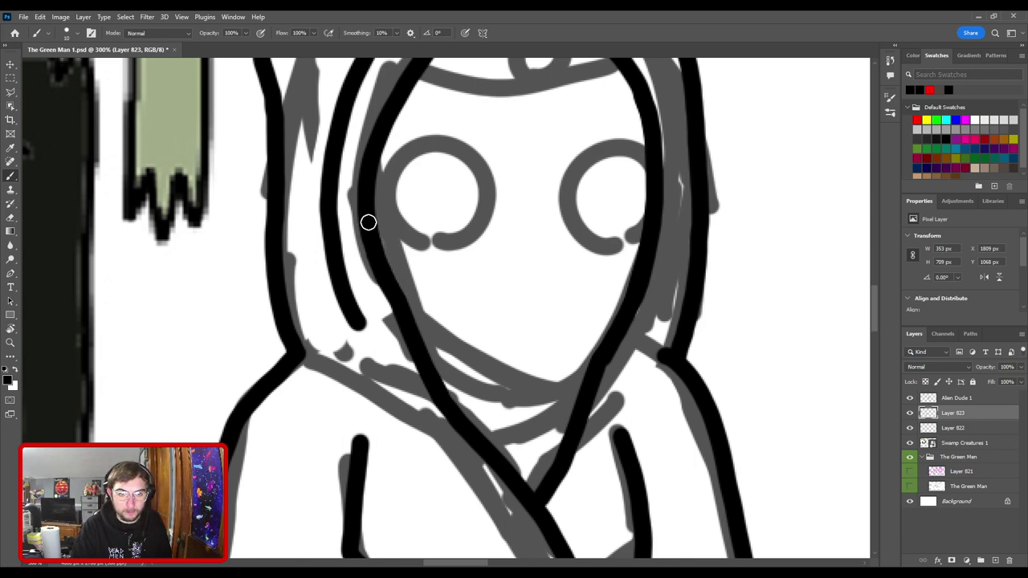
- Examine the small alien's line art as a whole, hiding and reshowing the rough sketch on Layer 822
scroll(429, 321, down, 6)
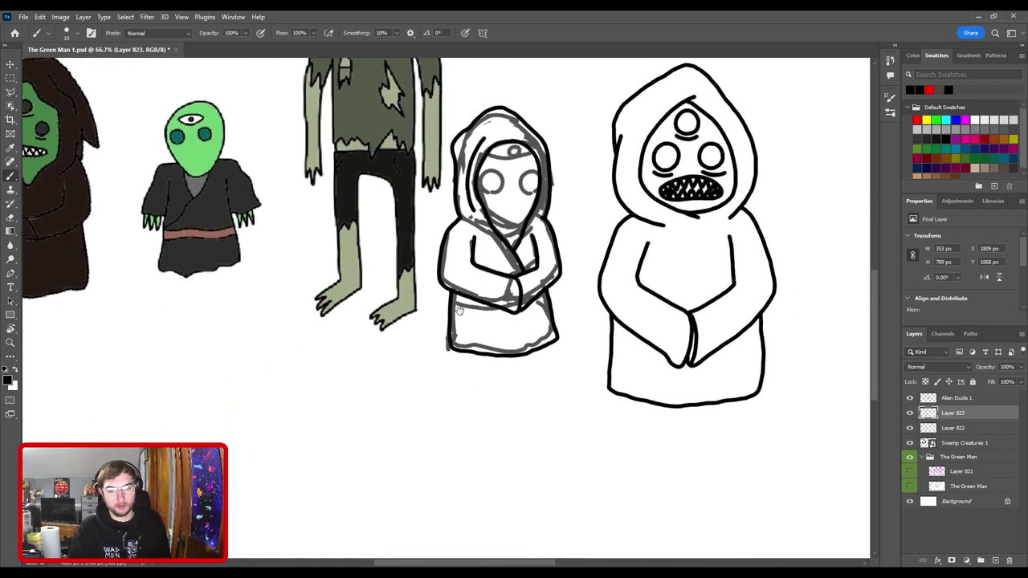
drag(458, 311, 382, 319)
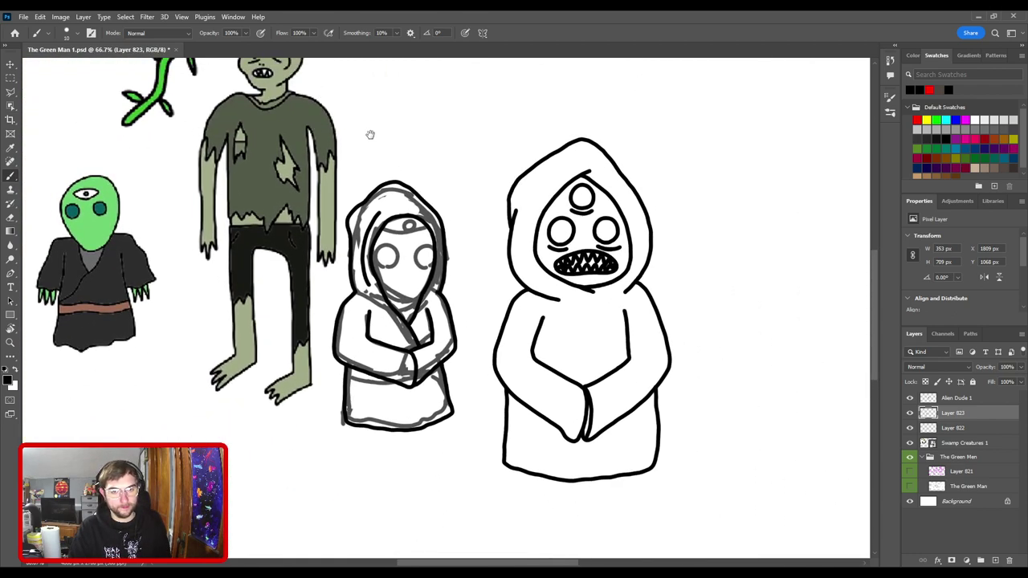
scroll(390, 248, up, 3)
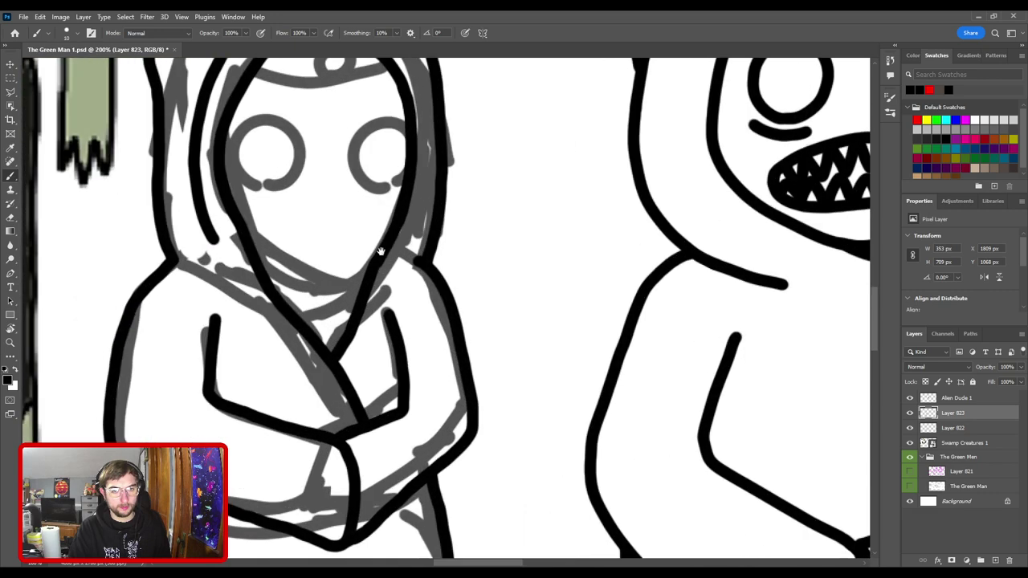
scroll(373, 254, down, 1)
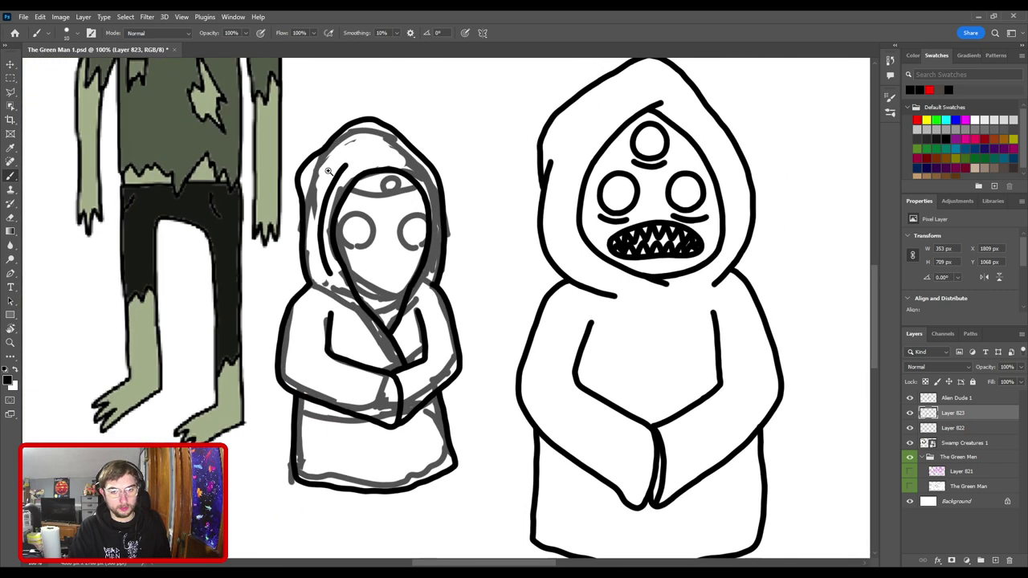
scroll(327, 171, down, 3)
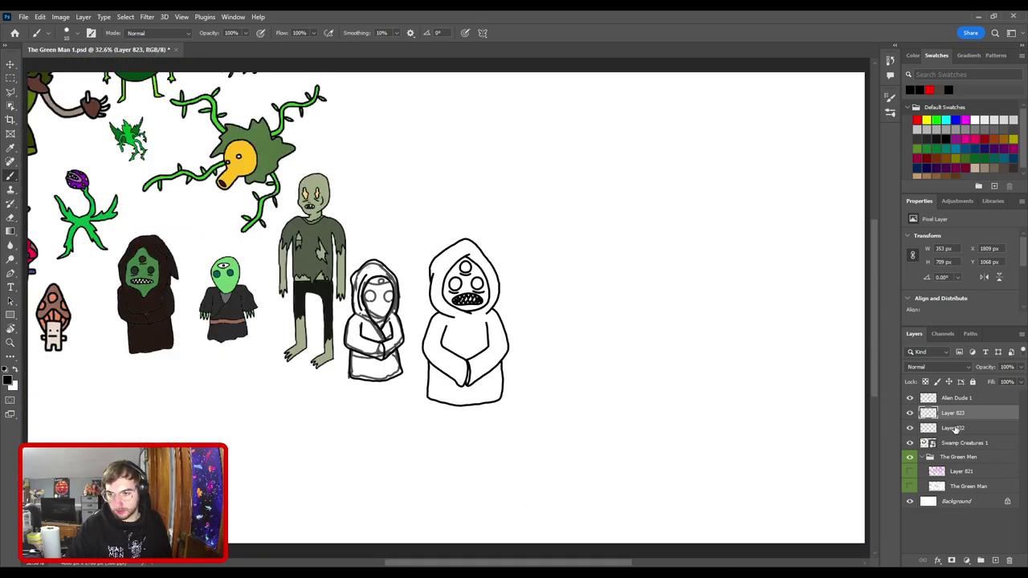
click(954, 429)
click(909, 429)
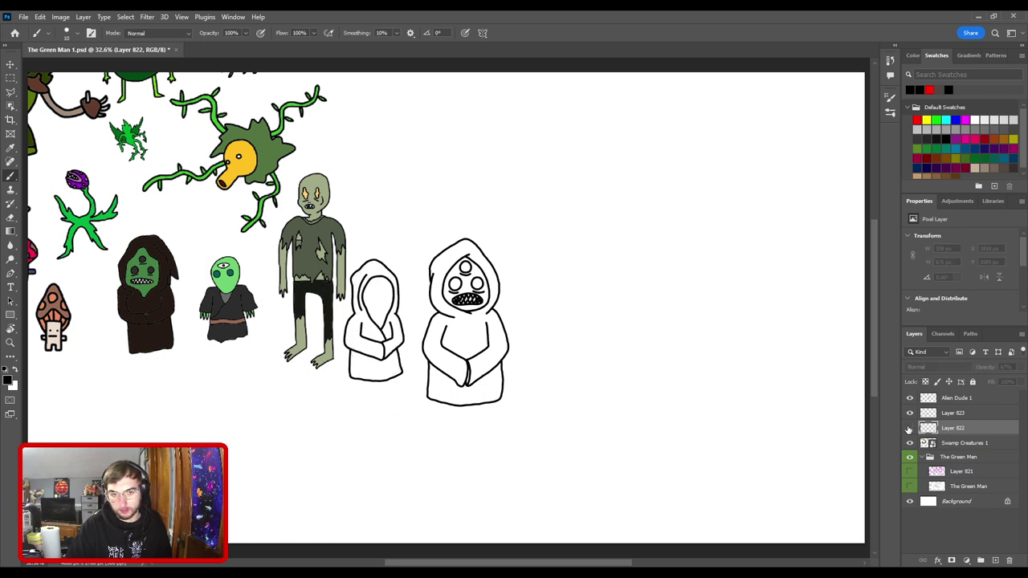
click(909, 429)
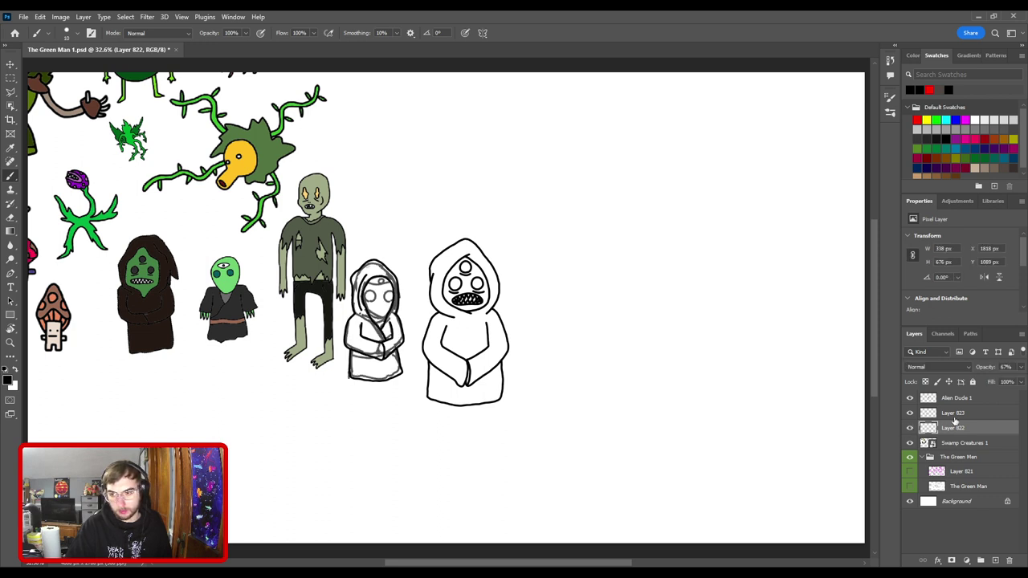
- Add a new layer directly above Layer 823 and name it Eyes
click(954, 413)
click(999, 559)
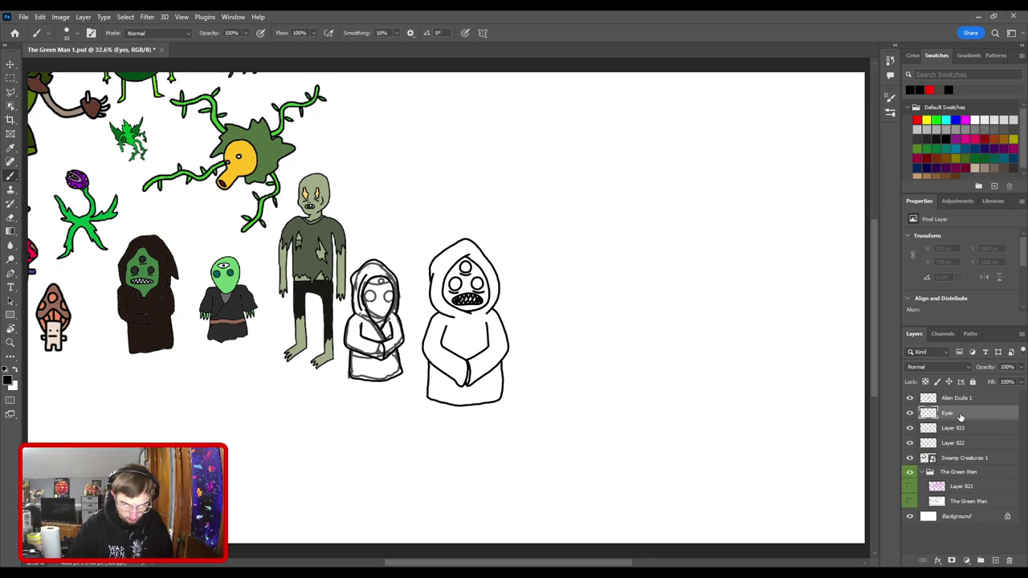
- Ink the two large round eyes over the rough sketch, ending the right-side eye against the face opening's edge
key(ctrl+plus)
key(ctrl+plus)
key(ctrl+plus)
key(ctrl+plus)
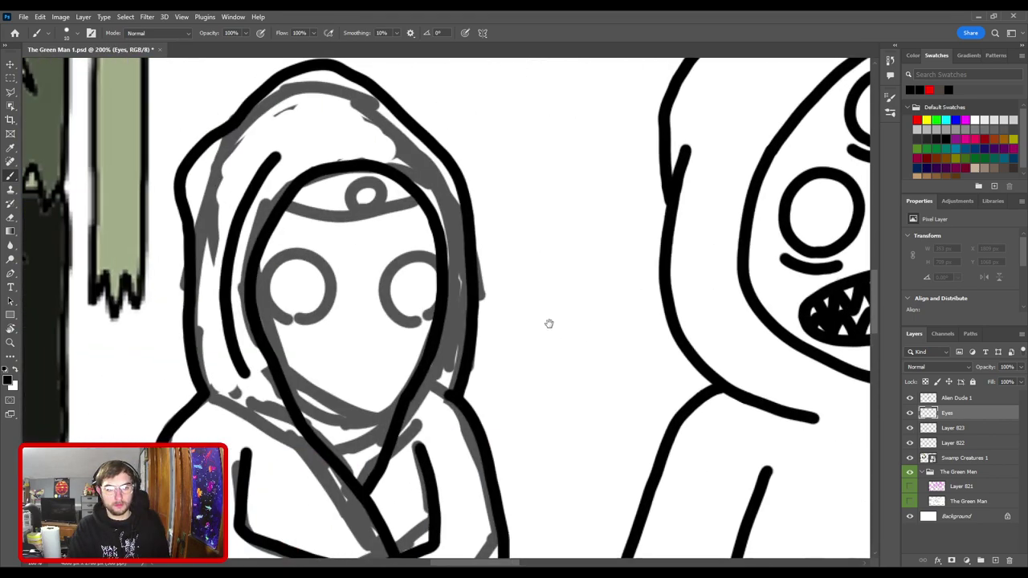
mouse_move(448, 323)
mouse_down()
mouse_move(449, 263)
mouse_move(468, 280)
mouse_up()
key(ctrl+z)
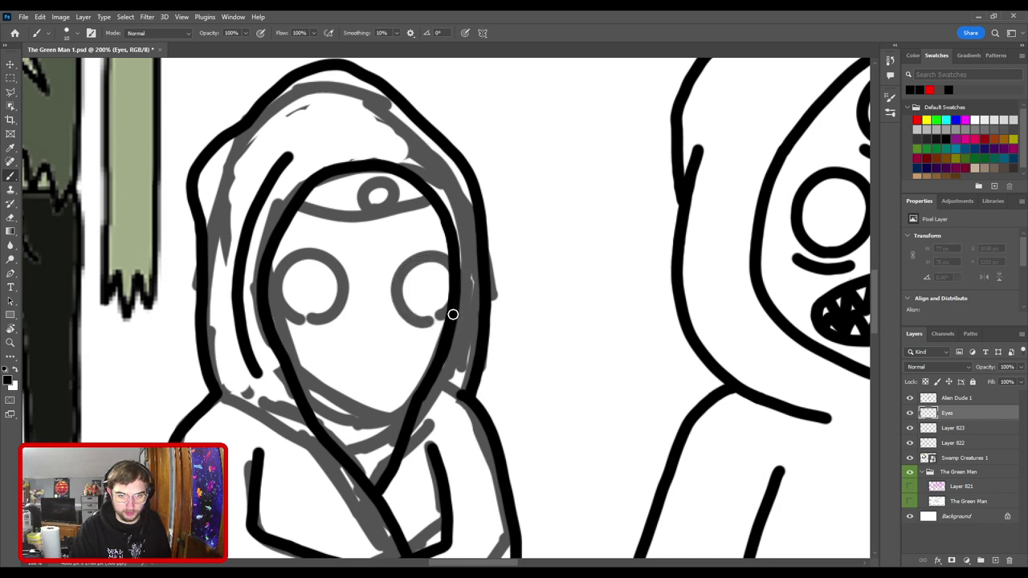
mouse_move(452, 315)
mouse_down()
mouse_move(425, 325)
mouse_move(405, 267)
mouse_move(456, 271)
mouse_up()
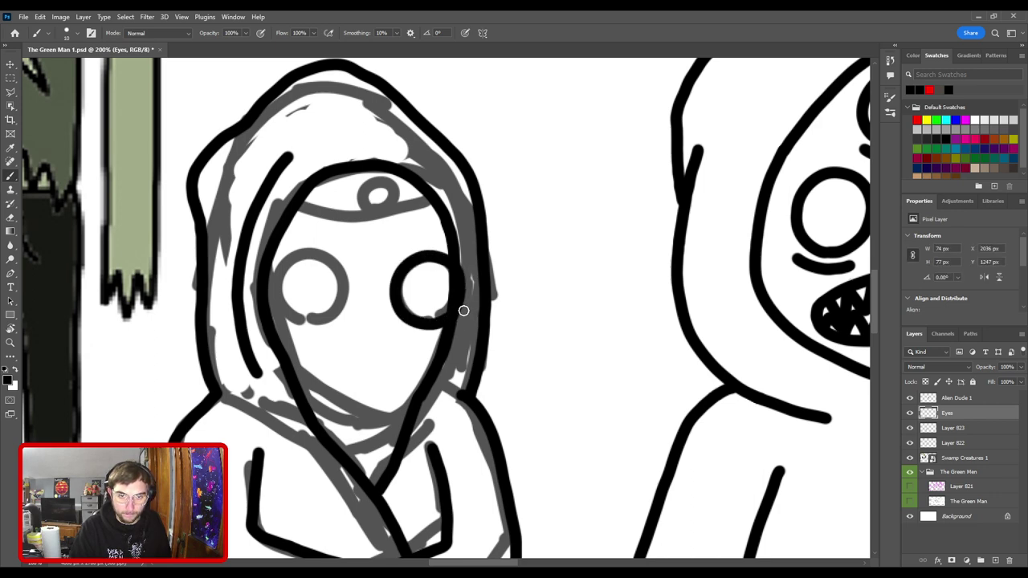
key(ctrl+z)
mouse_move(449, 318)
mouse_down()
mouse_move(397, 314)
mouse_move(438, 260)
mouse_move(461, 308)
mouse_move(403, 315)
mouse_move(430, 254)
mouse_move(467, 278)
mouse_move(452, 312)
mouse_move(413, 326)
mouse_move(409, 271)
mouse_move(469, 274)
mouse_up()
key(ctrl+z)
key(ctrl+z)
mouse_move(343, 279)
mouse_down()
mouse_move(501, 275)
mouse_move(441, 287)
mouse_move(449, 229)
mouse_move(495, 250)
mouse_move(435, 273)
mouse_move(481, 231)
mouse_move(488, 295)
mouse_up()
key(ctrl+z)
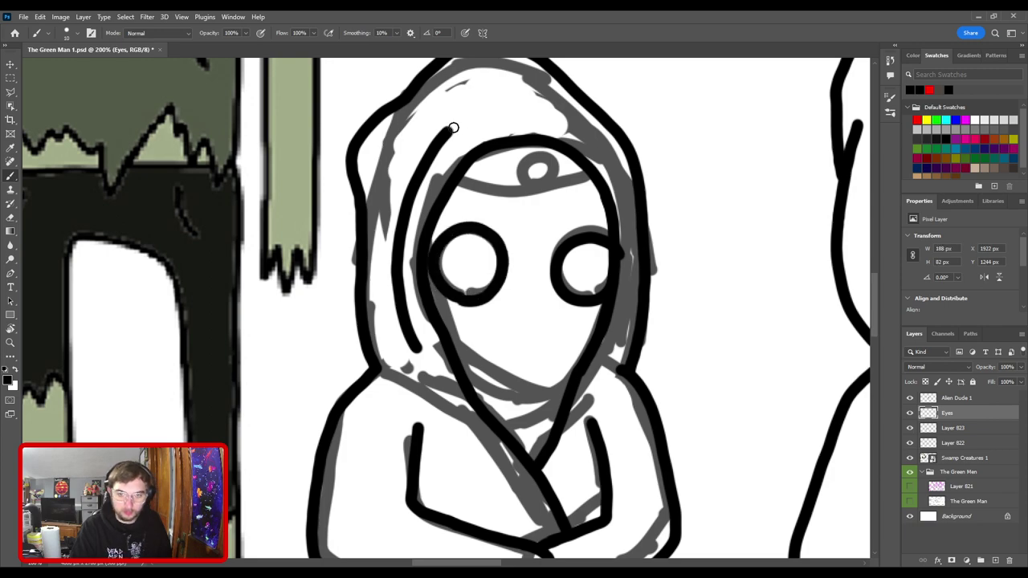
- Clean up the bottom of the left-side eye's outline with the eraser and a fresh black stroke so the curve is rounder
scroll(498, 245, up, 3)
key(e)
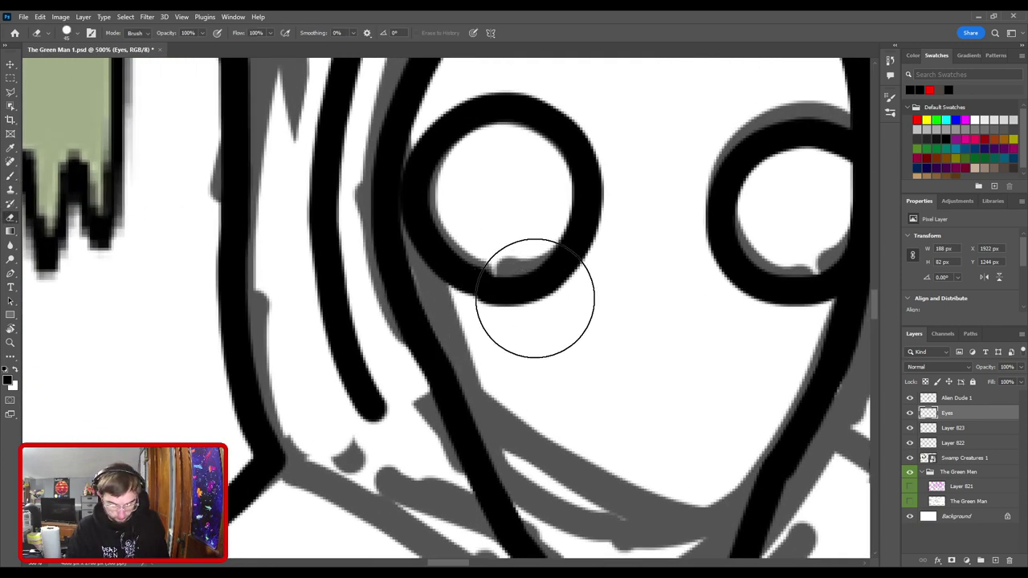
key(bracketleft)
key(bracketleft)
key(bracketleft)
key(bracketleft)
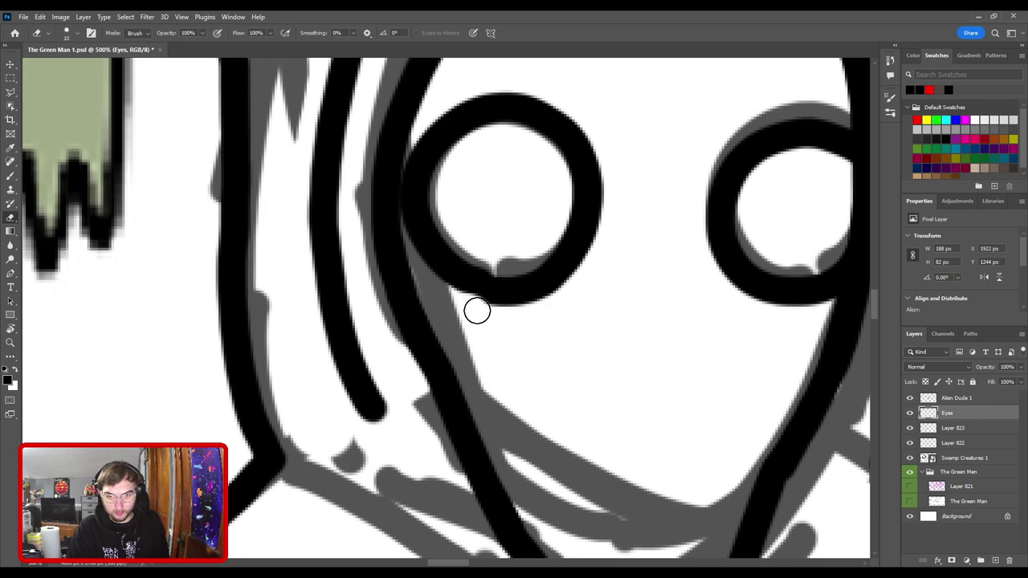
mouse_move(477, 311)
mouse_down()
mouse_move(552, 314)
mouse_move(514, 316)
mouse_move(573, 289)
mouse_up()
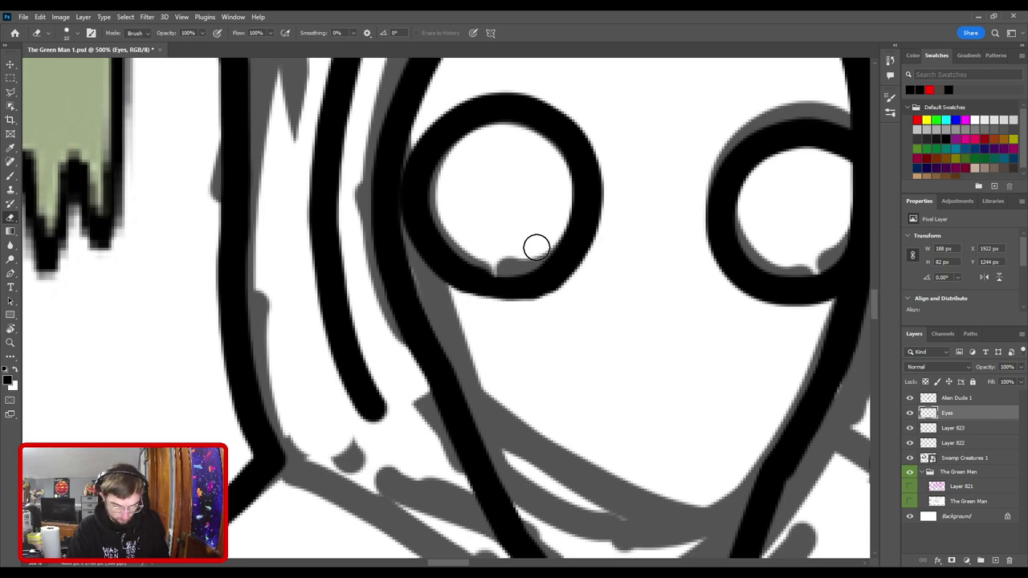
key(b)
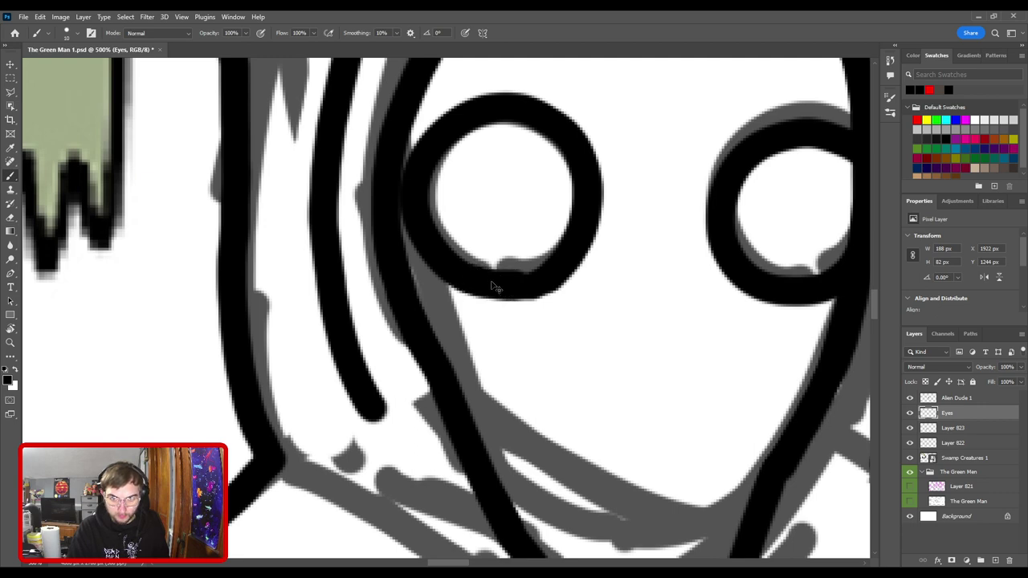
key(ctrl+z)
mouse_move(471, 279)
mouse_down()
mouse_move(505, 289)
mouse_move(546, 277)
mouse_up()
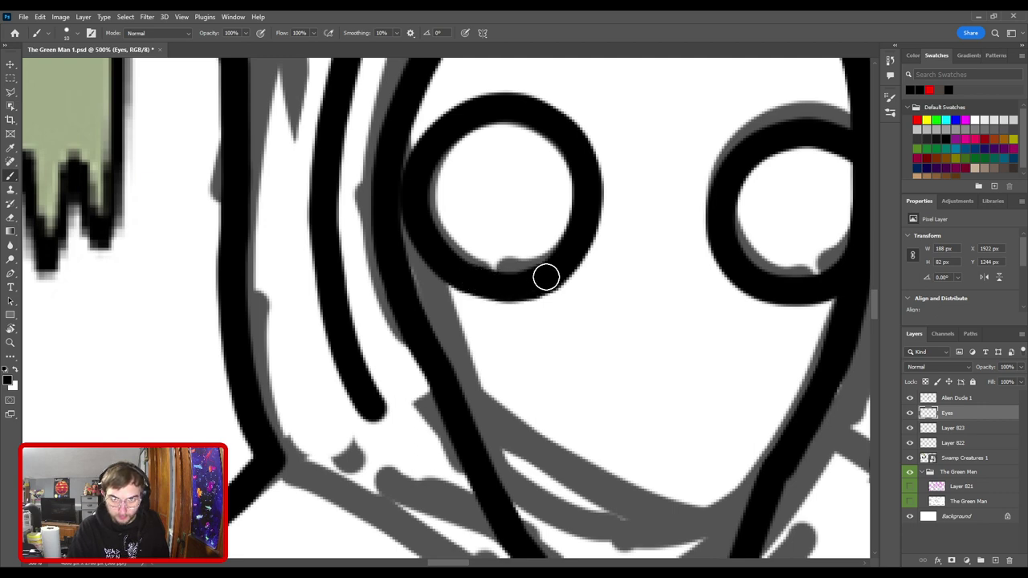
- Extend the right-side eye's outline past the face opening's edge with a black curve that closes the circle
key(ctrl+minus)
key(ctrl+minus)
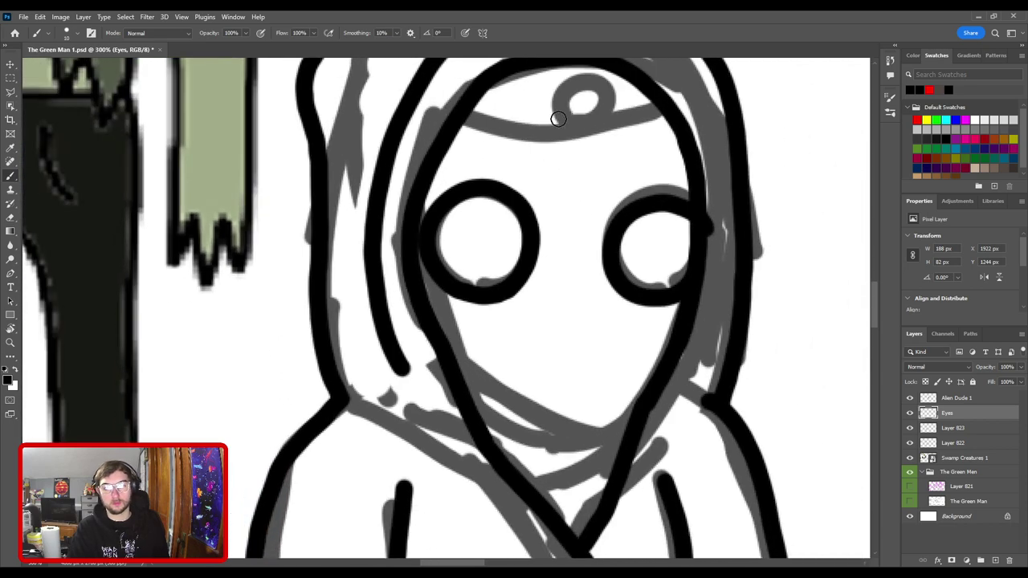
drag(589, 209, 431, 212)
key(ctrl+plus)
drag(528, 301, 473, 318)
key(r)
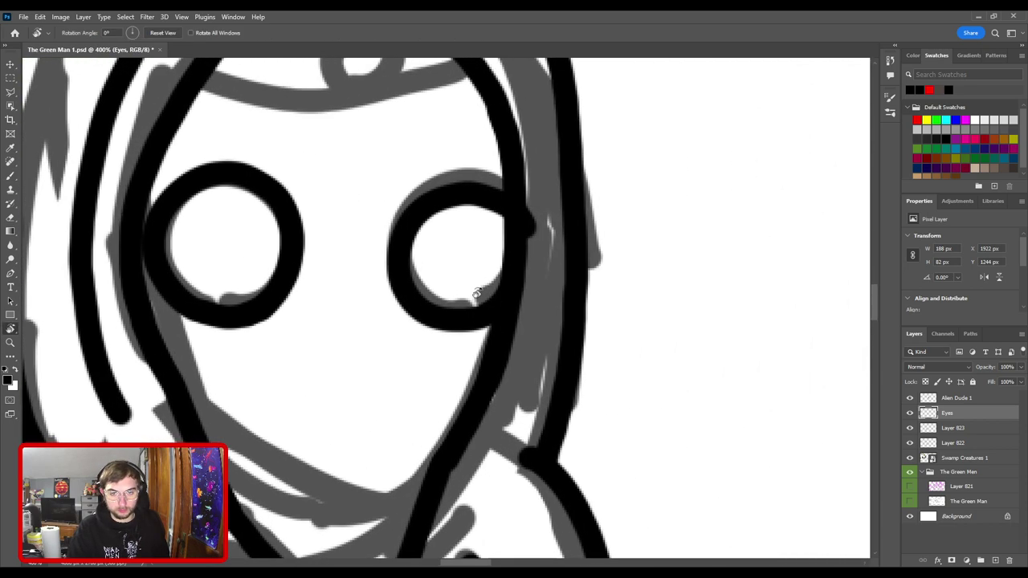
key(e)
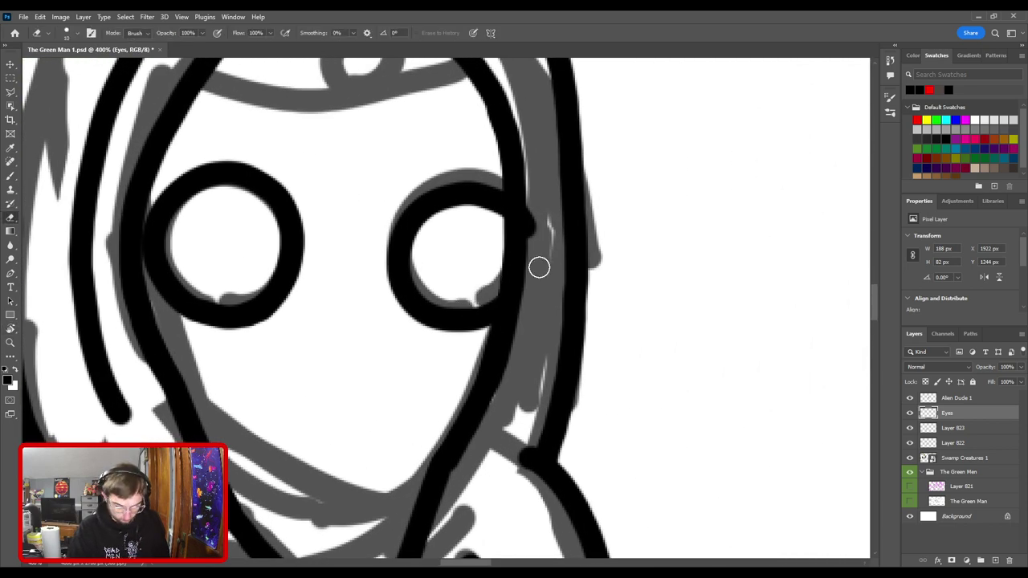
key(b)
mouse_move(474, 320)
mouse_down()
mouse_move(521, 281)
mouse_move(530, 223)
mouse_up()
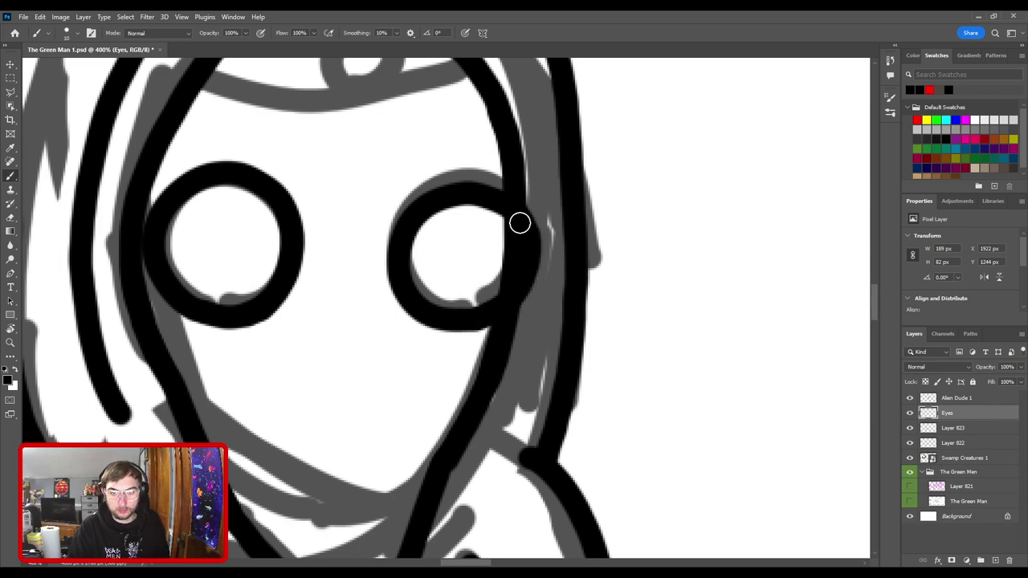
key(ctrl+minus)
- Rotate the canvas to -90° and ink the forehead eye's curved lower lid from one side of the face opening to the other
drag(392, 238, 495, 363)
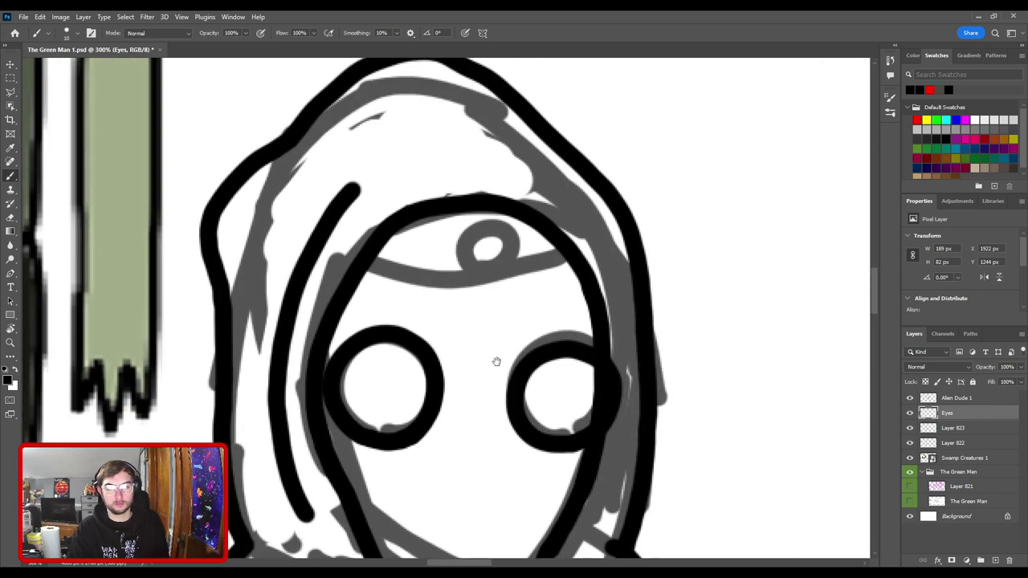
key(r)
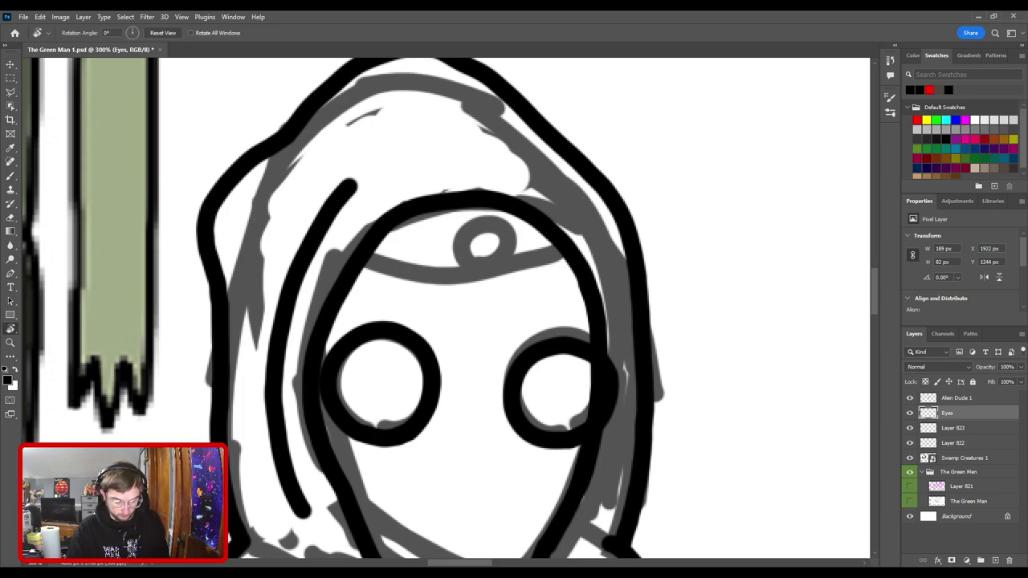
drag(502, 190, 329, 251)
scroll(395, 175, down, 1)
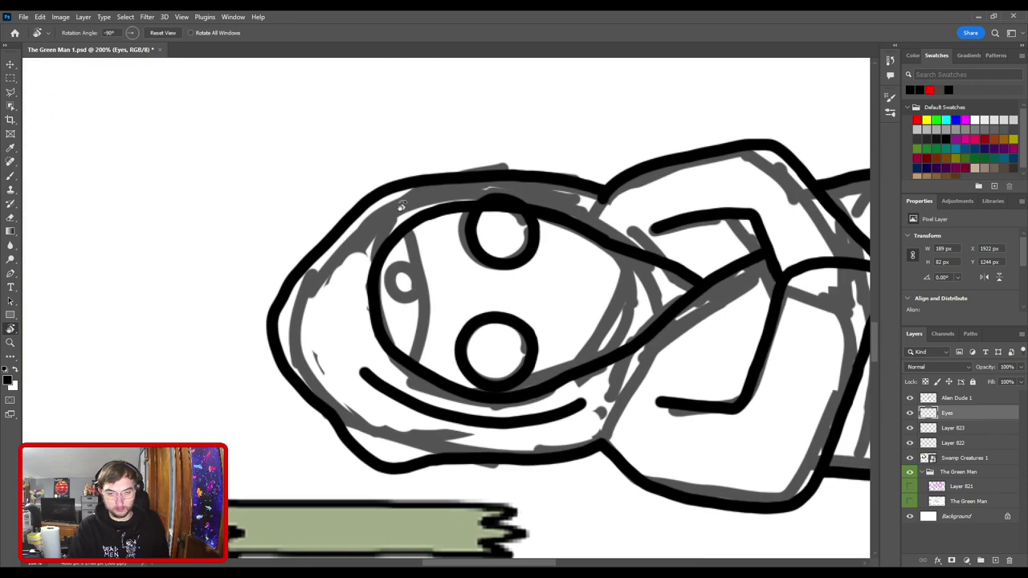
key(b)
mouse_move(418, 372)
mouse_down()
mouse_move(429, 336)
mouse_move(411, 235)
mouse_up()
key(ctrl+z)
mouse_move(416, 374)
mouse_down()
mouse_move(439, 326)
mouse_move(441, 241)
mouse_move(434, 211)
mouse_move(429, 333)
mouse_move(417, 223)
mouse_move(432, 273)
mouse_move(417, 219)
mouse_up()
key(ctrl+z)
key(ctrl+z)
key(ctrl+z)
mouse_move(415, 374)
mouse_down()
mouse_move(431, 291)
mouse_move(412, 222)
mouse_up()
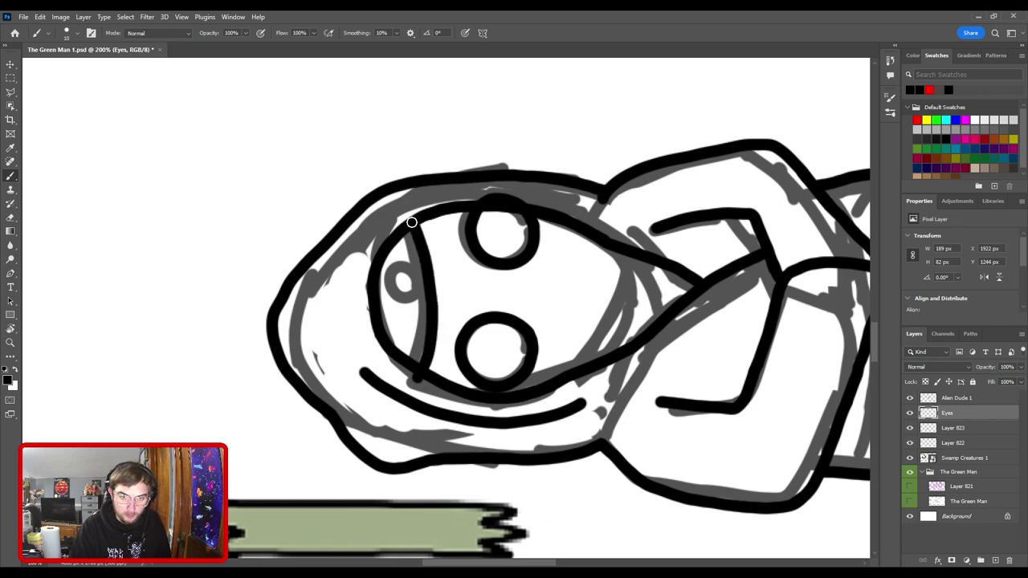
key(ctrl+z)
drag(431, 371, 434, 210)
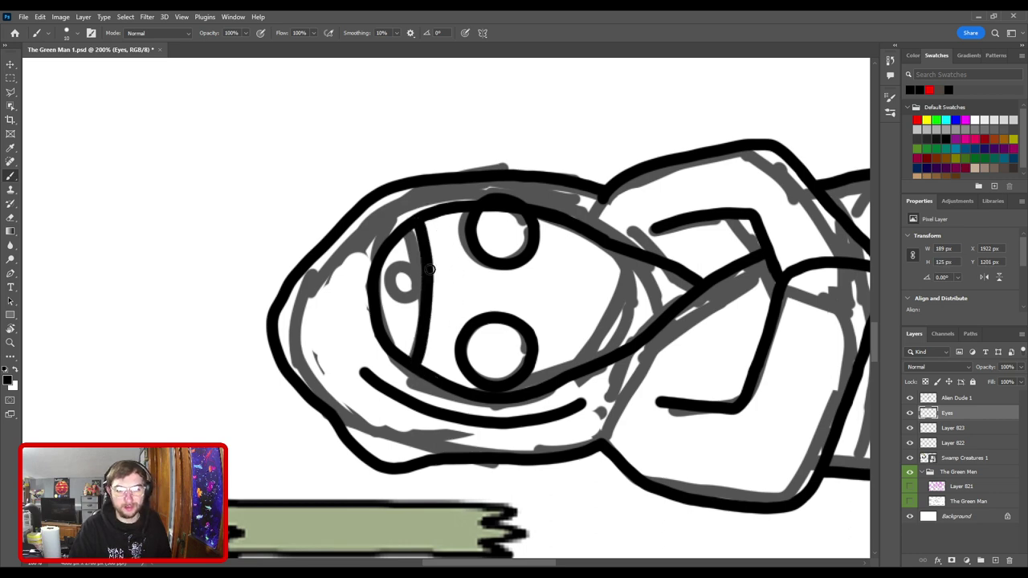
- Turn the canvas back upright and examine the coloured green alien's third eye as reference for the forehead eye
scroll(438, 269, up, 1)
key(r)
drag(438, 249, 713, 281)
scroll(462, 320, down, 3)
scroll(451, 364, up, 2)
mouse_move(435, 313)
mouse_down()
mouse_move(367, 377)
mouse_move(83, 461)
mouse_up()
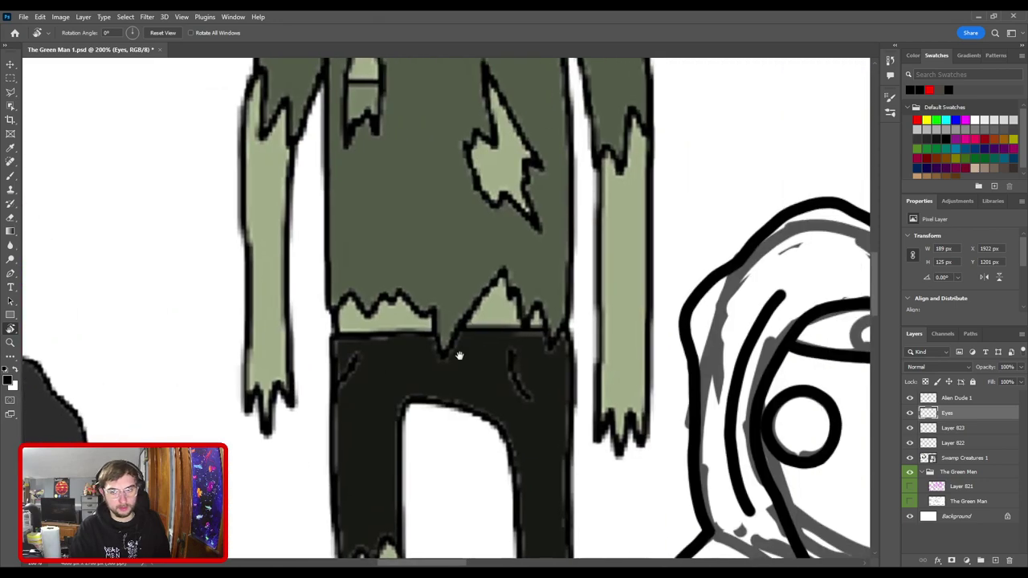
drag(586, 323, 120, 321)
ctrl+click(425, 325)
key(ctrl+minus)
key(ctrl+minus)
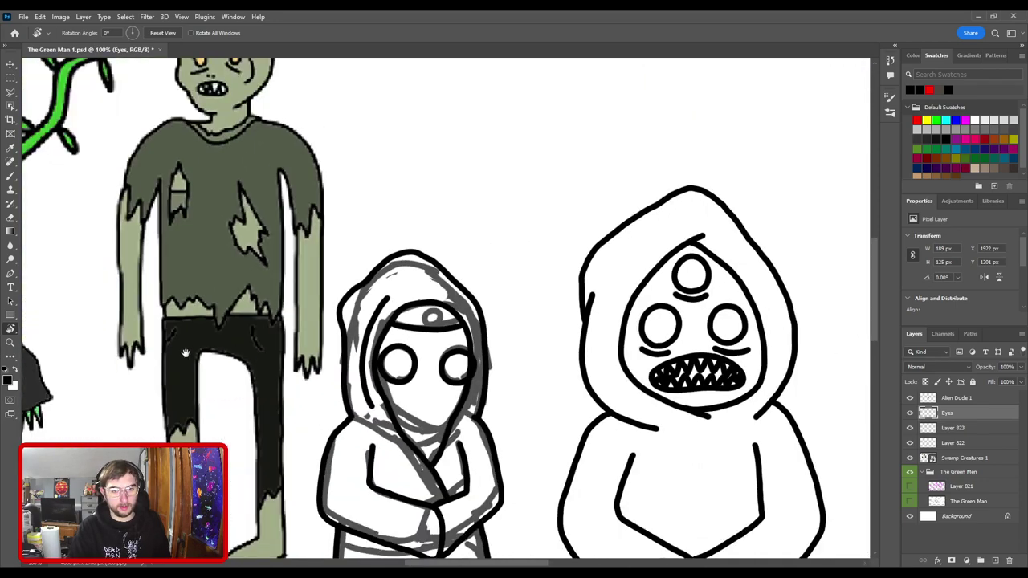
drag(237, 320, 707, 303)
key(ctrl+plus)
key(ctrl+plus)
drag(425, 167, 506, 375)
key(ctrl+plus)
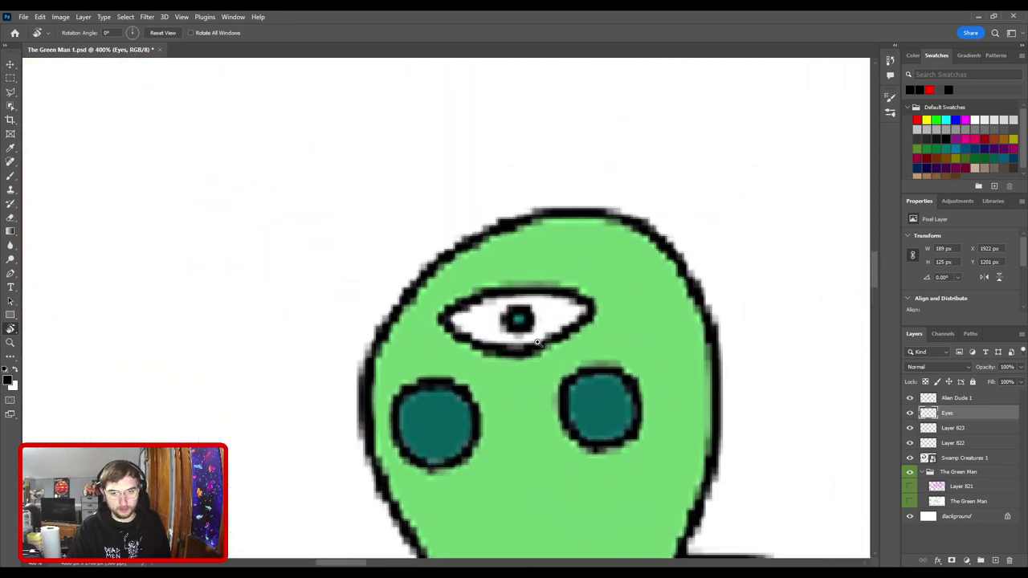
key(ctrl+0)
key(ctrl+plus)
key(ctrl+plus)
drag(367, 262, 455, 324)
key(ctrl+plus)
key(ctrl+plus)
drag(223, 446, 347, 439)
key(ctrl+plus)
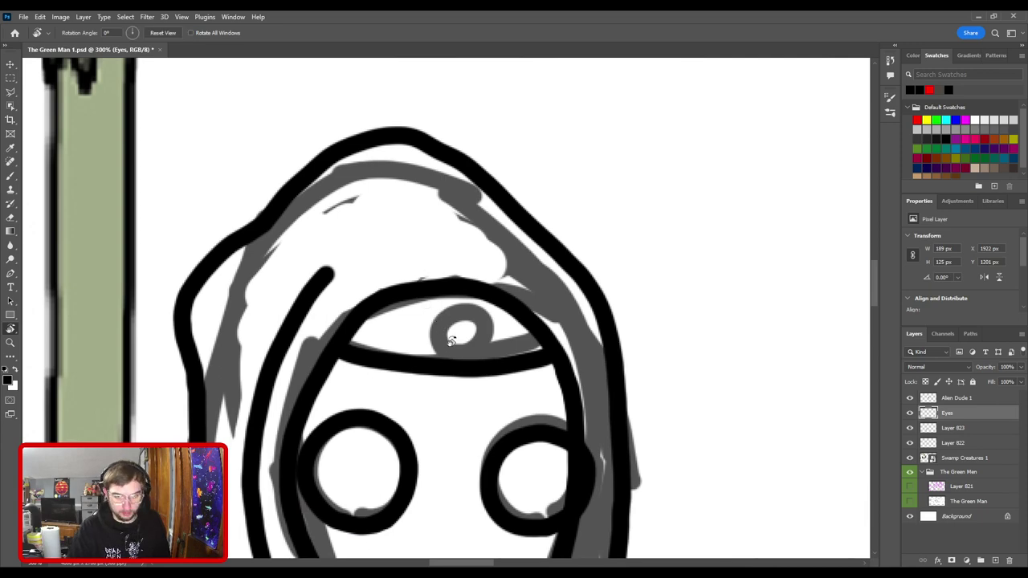
- Try inking a round iris left of the sketched one in the forehead eye and check it against the whole figure
key(b)
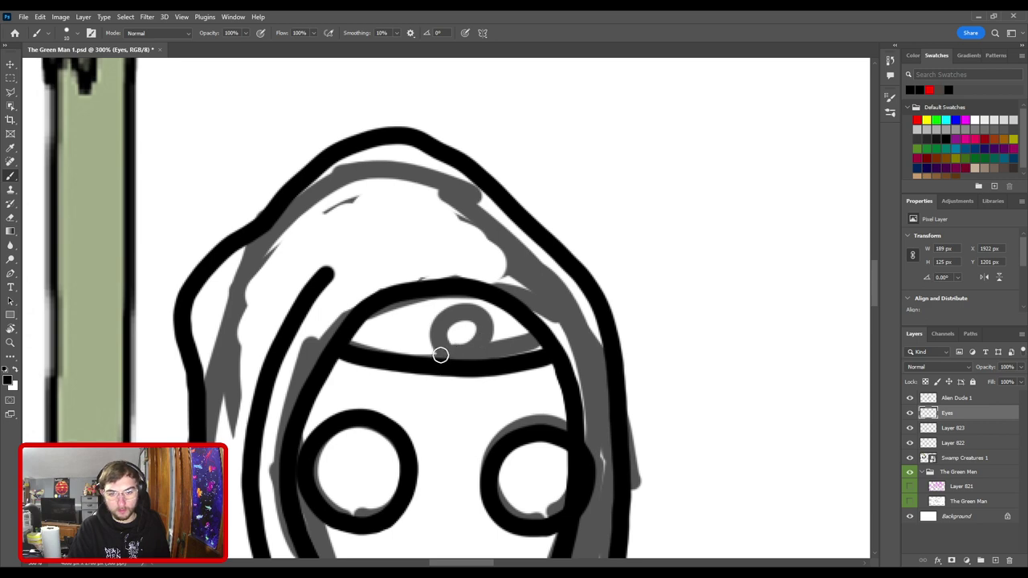
mouse_move(427, 352)
mouse_down()
mouse_move(485, 303)
mouse_move(484, 342)
mouse_move(442, 356)
mouse_move(450, 354)
mouse_move(409, 344)
mouse_move(439, 292)
mouse_move(478, 318)
mouse_move(405, 307)
mouse_move(465, 289)
mouse_move(480, 336)
mouse_move(462, 363)
mouse_move(436, 276)
mouse_move(487, 296)
mouse_move(484, 346)
mouse_move(416, 301)
mouse_move(471, 301)
mouse_move(477, 349)
mouse_move(456, 366)
mouse_up()
key(ctrl+z)
key(ctrl+z)
key(ctrl+z)
key(ctrl+z)
key(ctrl+z)
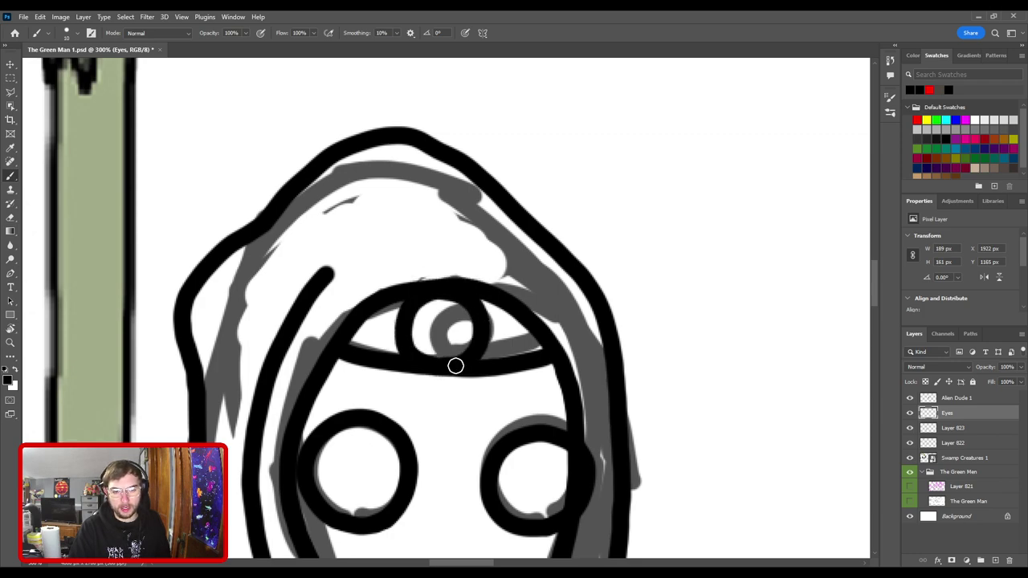
key(ctrl+minus)
key(ctrl+minus)
key(ctrl+minus)
key(ctrl+minus)
key(ctrl+plus)
key(ctrl+plus)
key(ctrl+plus)
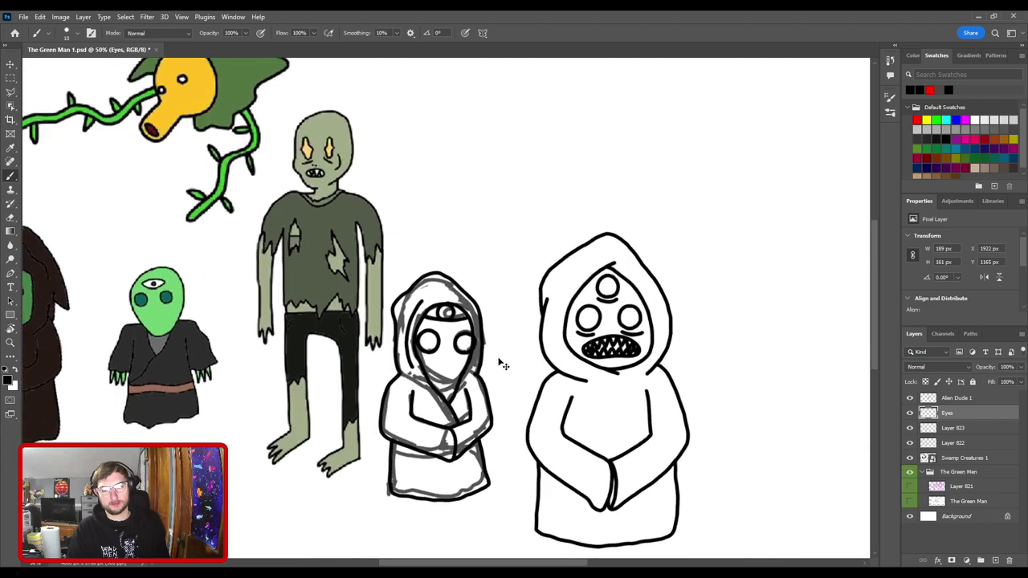
scroll(478, 342, up, 3)
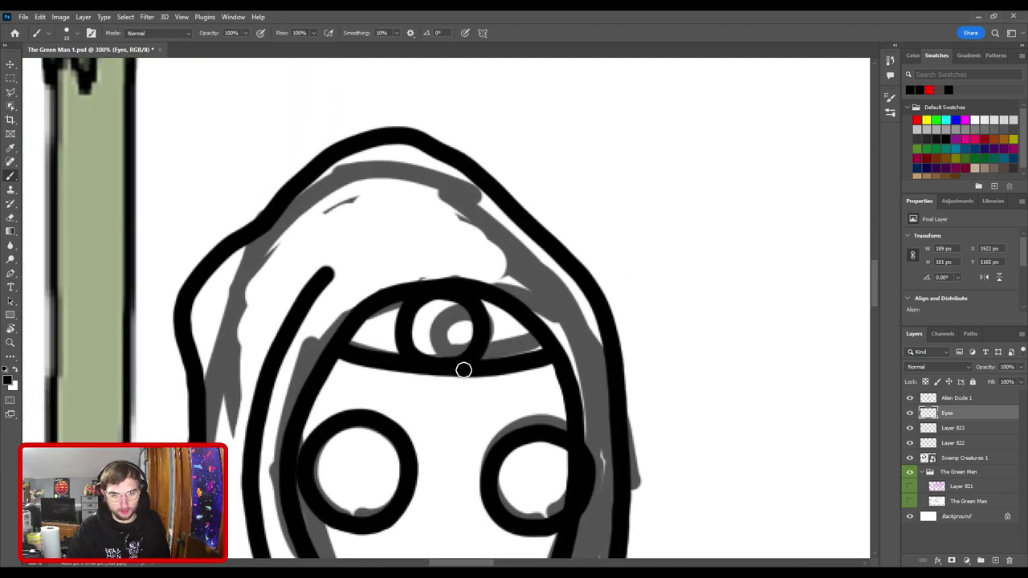
- Undo the off-centre iris and ink a new circle around the sketched one between the forehead eye's lids
key(ctrl+z)
mouse_move(455, 366)
mouse_down()
mouse_move(435, 308)
mouse_move(482, 307)
mouse_move(498, 347)
mouse_move(474, 366)
mouse_move(471, 294)
mouse_move(505, 332)
mouse_move(490, 355)
mouse_move(433, 324)
mouse_move(488, 296)
mouse_move(502, 349)
mouse_move(455, 365)
mouse_up()
key(ctrl+z)
key(ctrl+z)
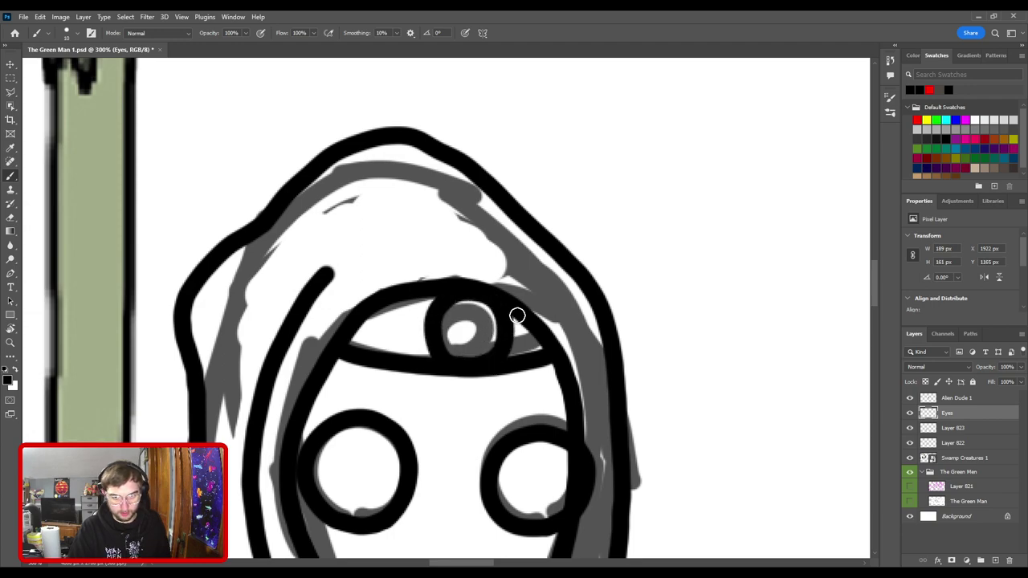
scroll(517, 316, down, 5)
scroll(401, 151, up, 4)
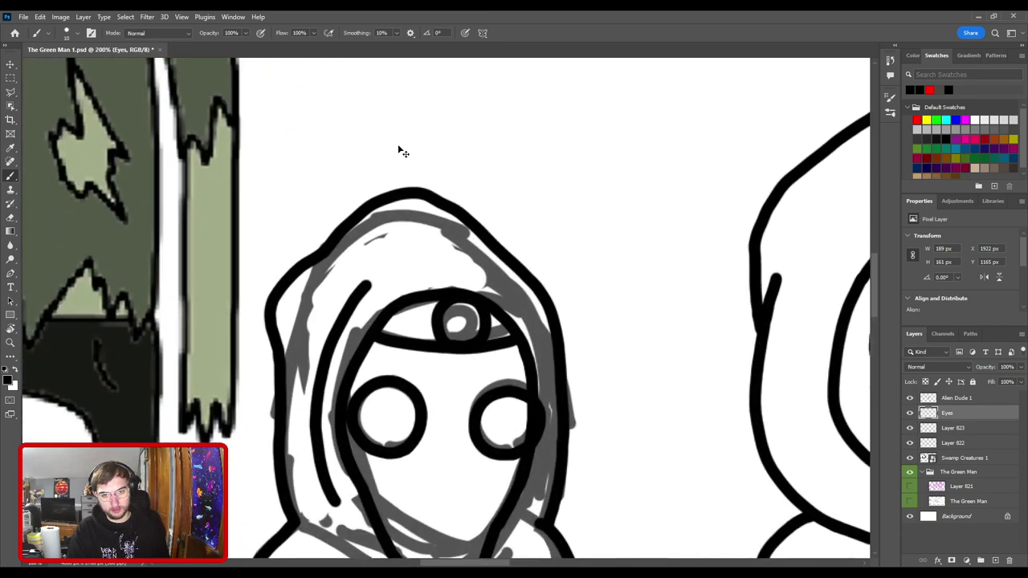
scroll(402, 151, up, 2)
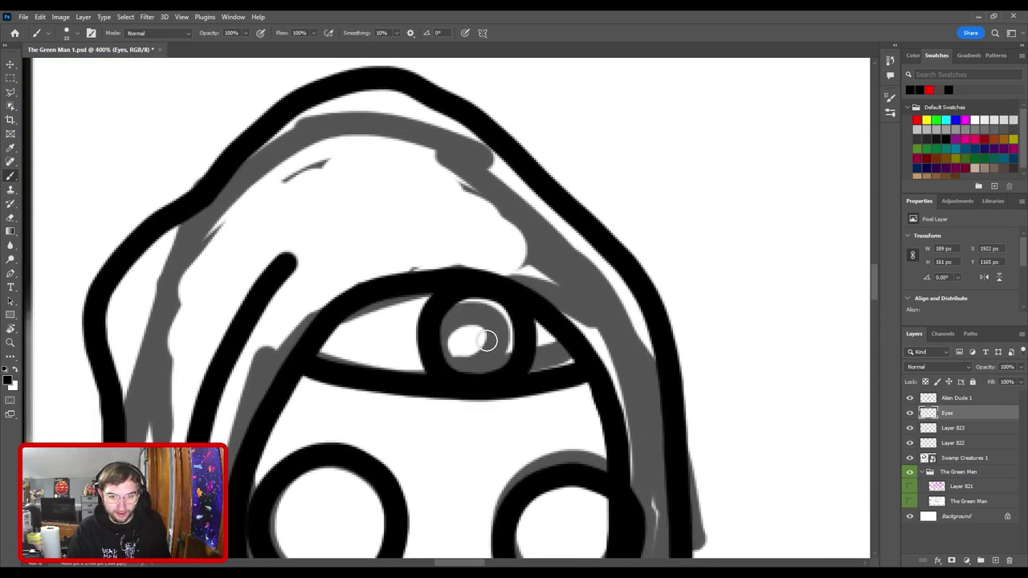
- Paint a solid black pupil in the middle of the iris and check the eye from a distance
mouse_move(478, 357)
mouse_down()
mouse_move(468, 319)
mouse_move(492, 318)
mouse_move(496, 330)
mouse_move(481, 360)
mouse_move(469, 354)
mouse_move(475, 320)
mouse_move(496, 333)
mouse_move(491, 355)
mouse_move(475, 357)
mouse_move(499, 360)
mouse_move(475, 351)
mouse_move(486, 336)
mouse_move(477, 327)
mouse_move(468, 337)
mouse_move(506, 335)
mouse_up()
key(ctrl+z)
key(ctrl+z)
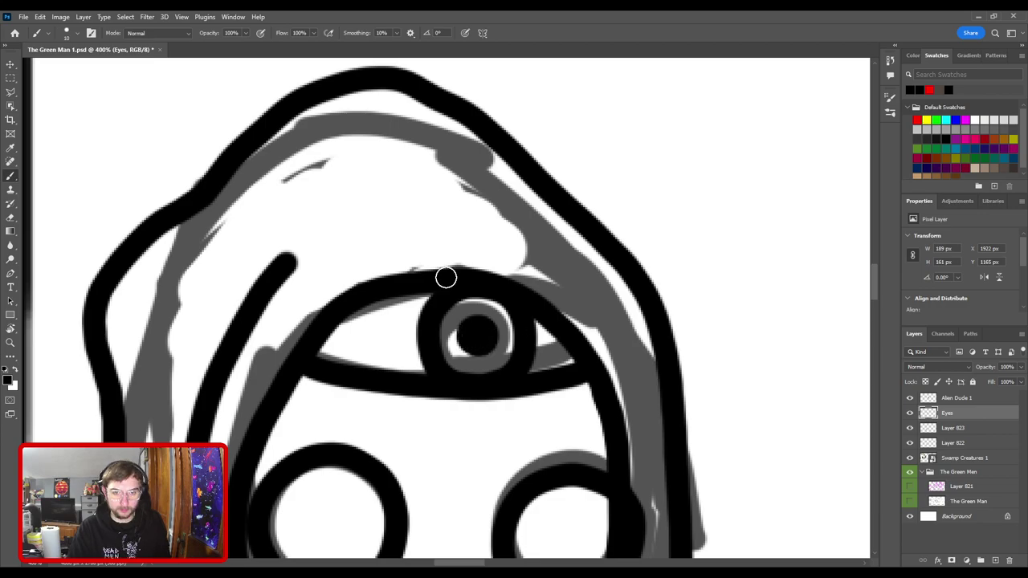
scroll(445, 276, down, 5)
scroll(498, 385, down, 2)
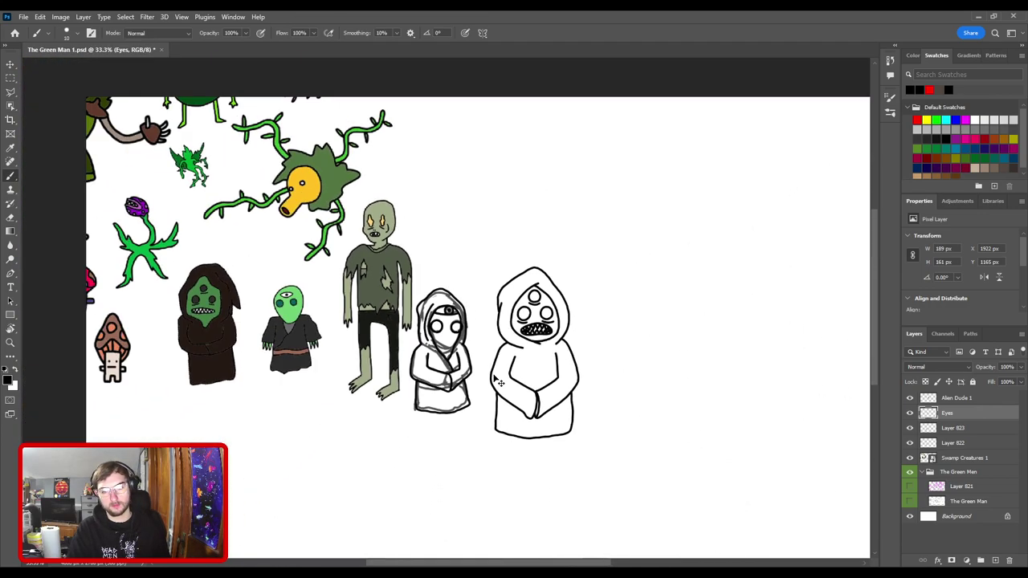
scroll(498, 385, up, 1)
scroll(498, 382, up, 2)
scroll(498, 381, up, 2)
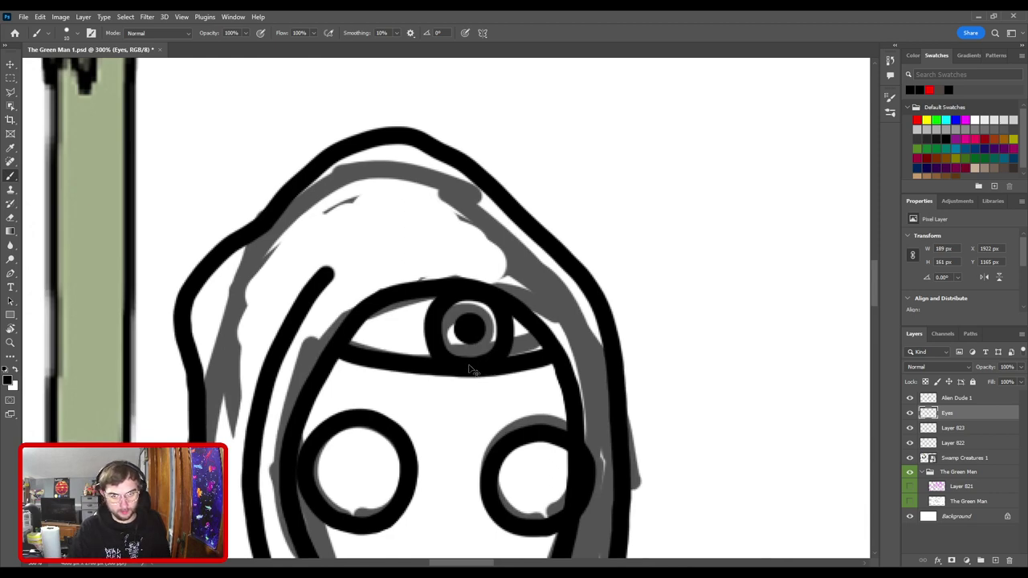
- Undo the forehead eye's iris and pupil, then re-ink a slightly lower round iris with a solid black pupil inside
key(ctrl+z)
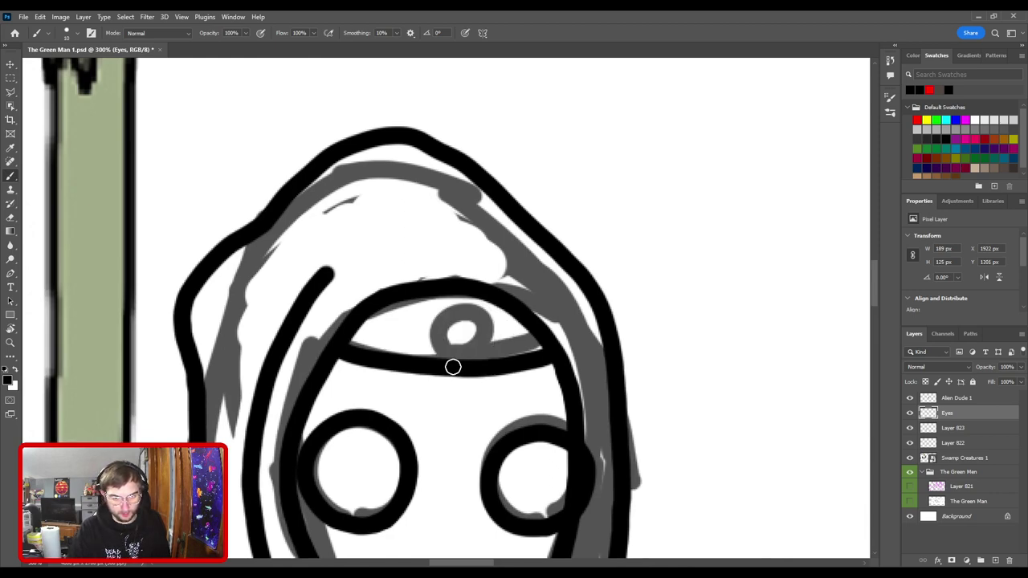
mouse_move(478, 325)
mouse_down()
mouse_move(496, 355)
mouse_move(446, 316)
mouse_move(495, 324)
mouse_move(493, 359)
mouse_move(439, 362)
mouse_move(453, 307)
mouse_move(496, 315)
mouse_move(499, 348)
mouse_move(479, 367)
mouse_up()
key(ctrl+z)
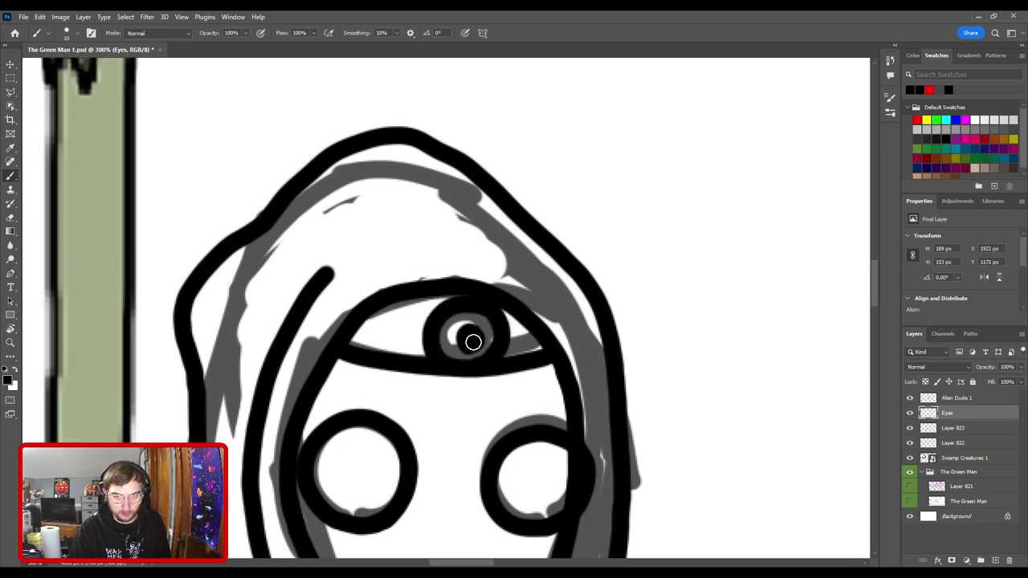
key(ctrl+minus)
key(ctrl+minus)
key(ctrl+minus)
key(ctrl+minus)
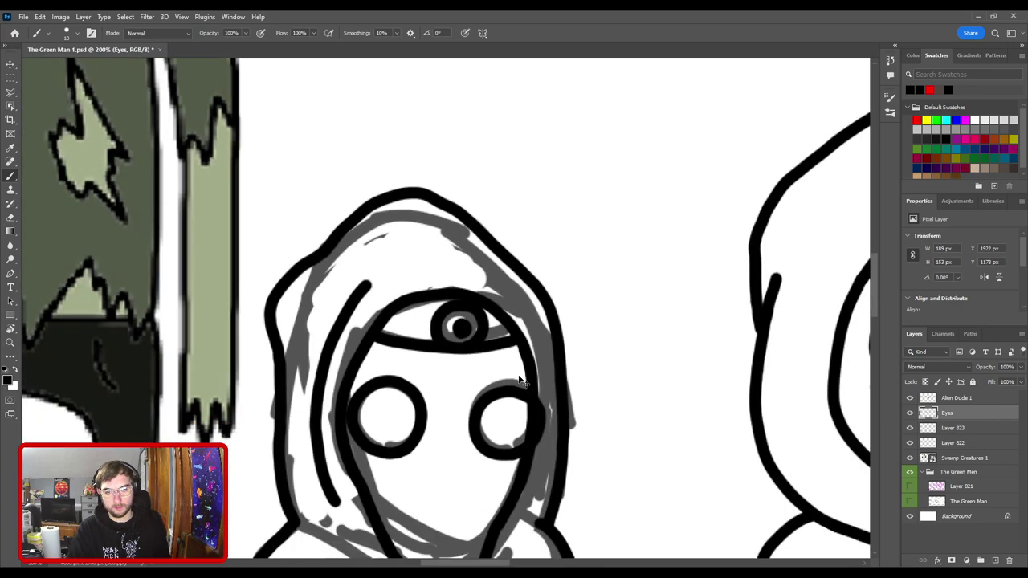
- Try adding short black spokes radiating from the pupil to the iris outline and check the look from a distance
key(ctrl+plus)
key(ctrl+plus)
scroll(462, 342, up, 3)
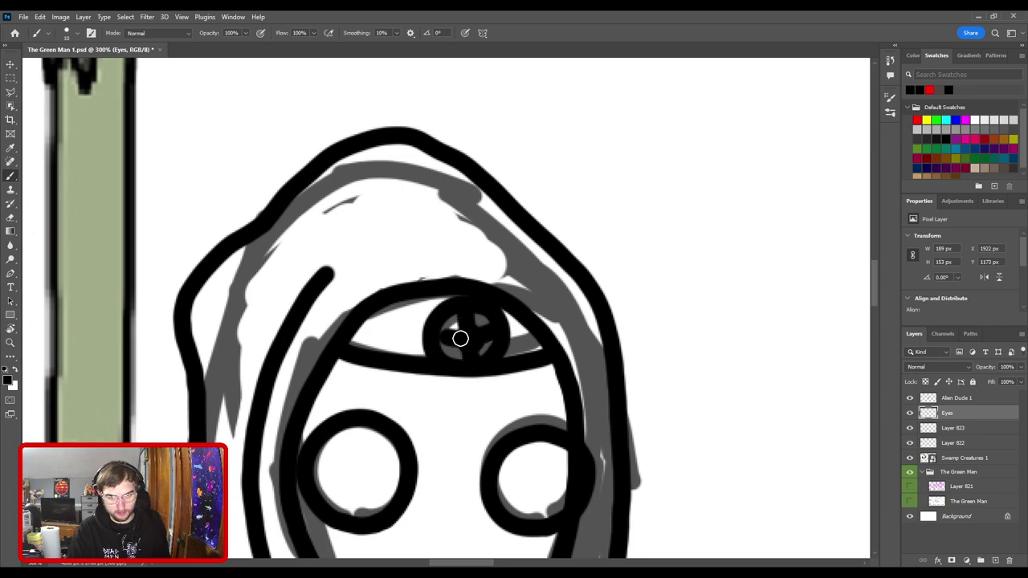
scroll(460, 330, down, 5)
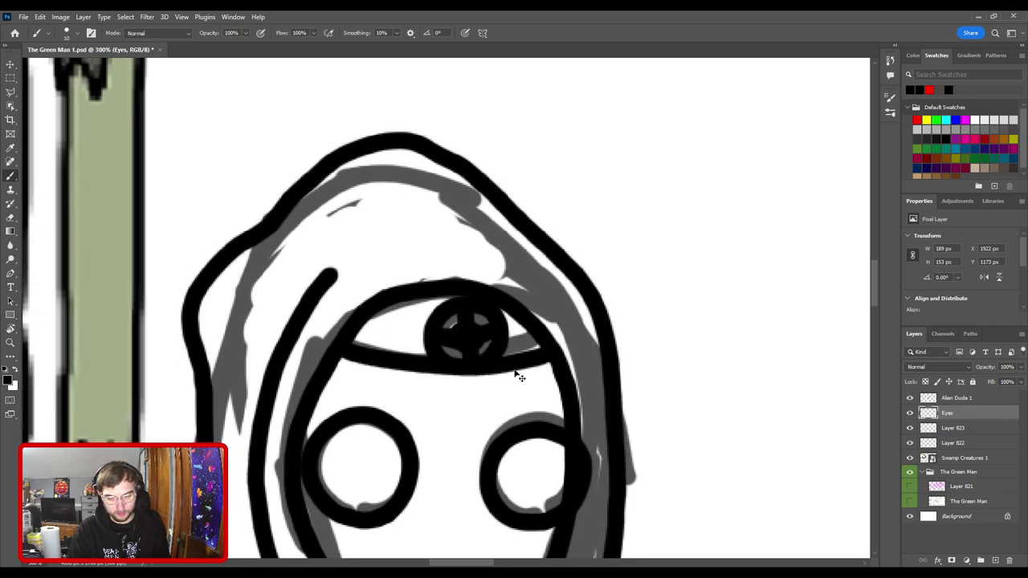
scroll(508, 358, up, 1)
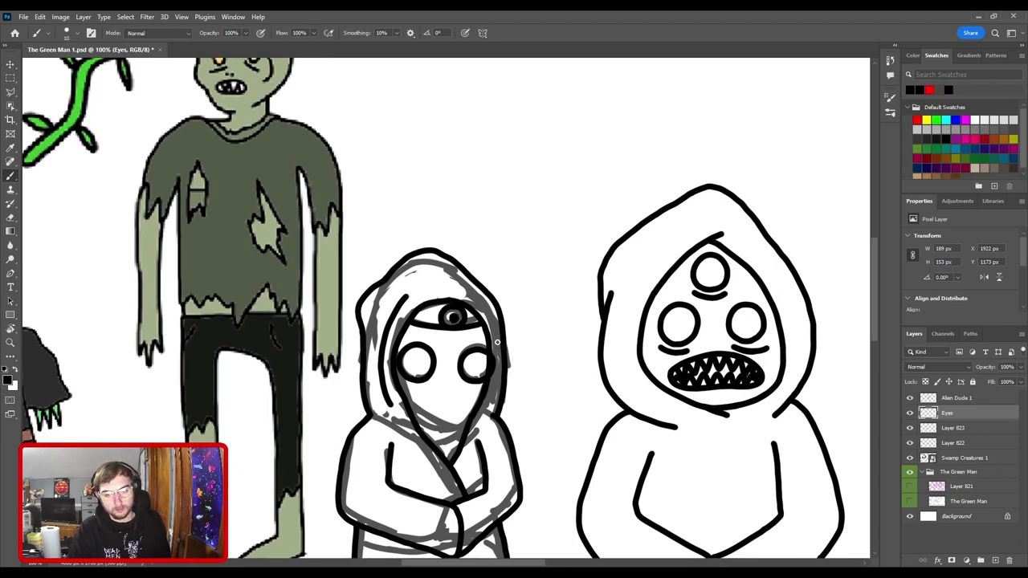
scroll(450, 321, up, 3)
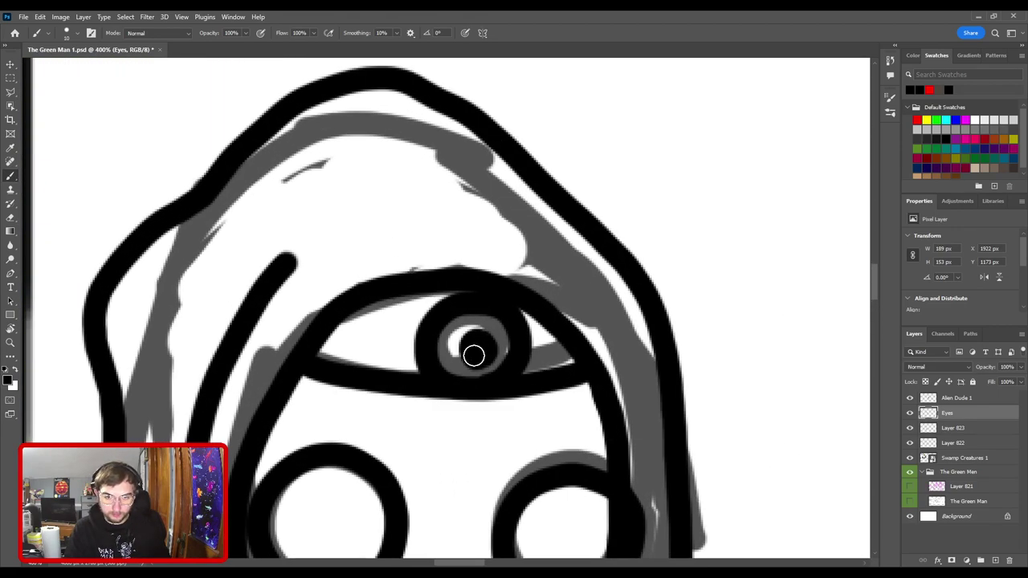
- Try enlarging the forehead eye's pupil and linking it to the iris outline with short black spokes, checking the look from a distance
drag(474, 356, 468, 339)
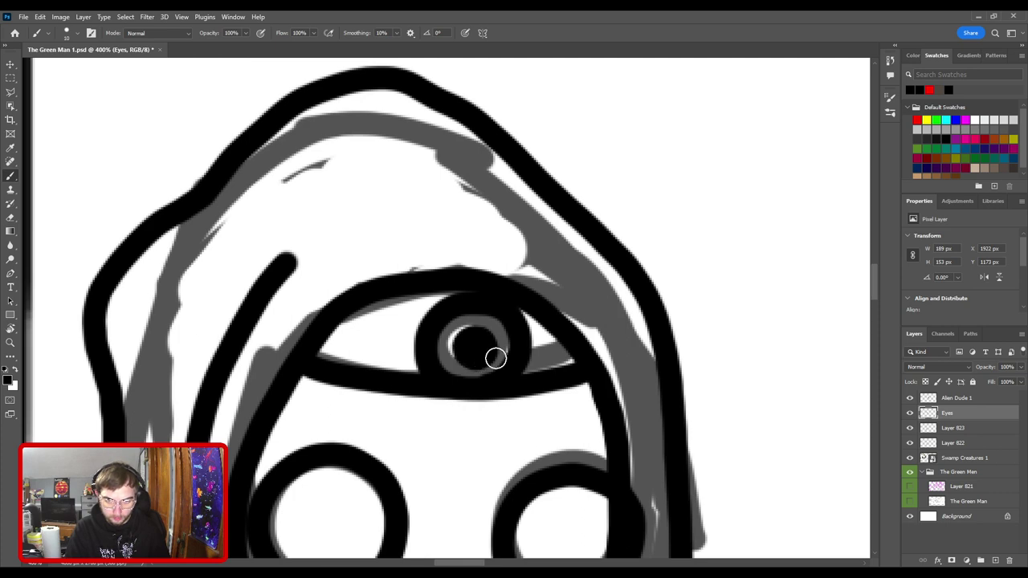
key(e)
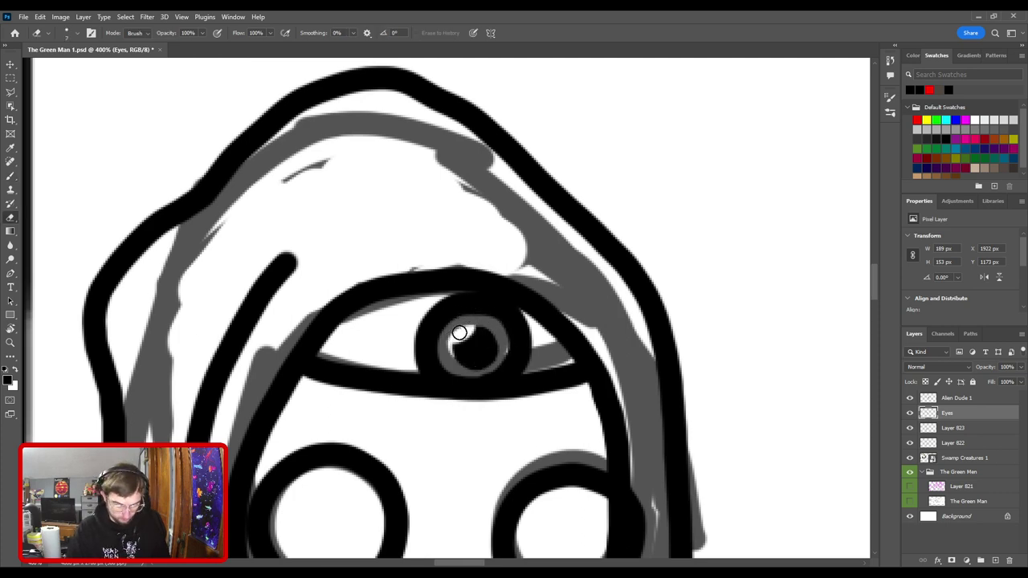
key(b)
drag(451, 344, 482, 314)
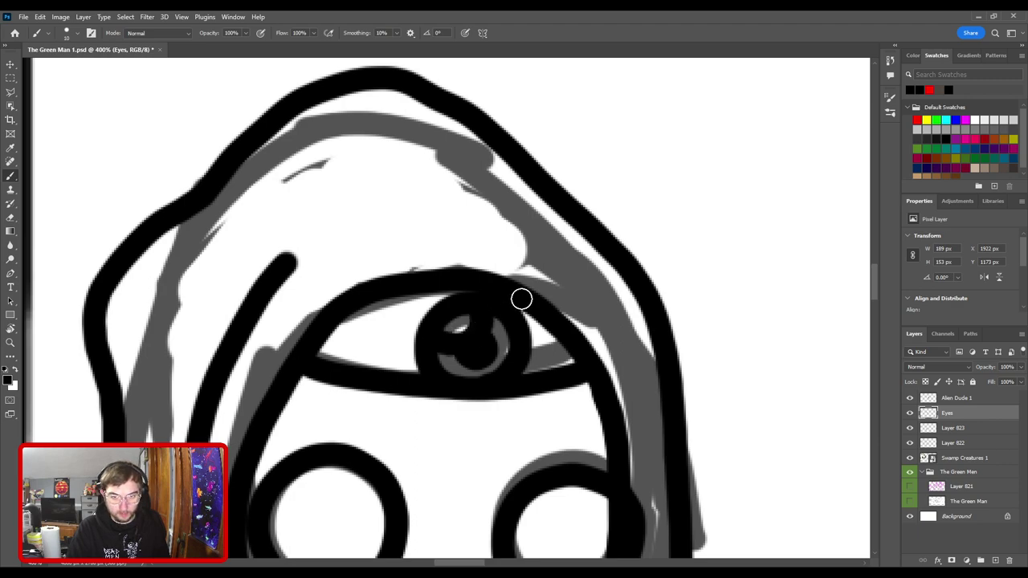
key(ctrl+minus)
scroll(530, 342, down, 6)
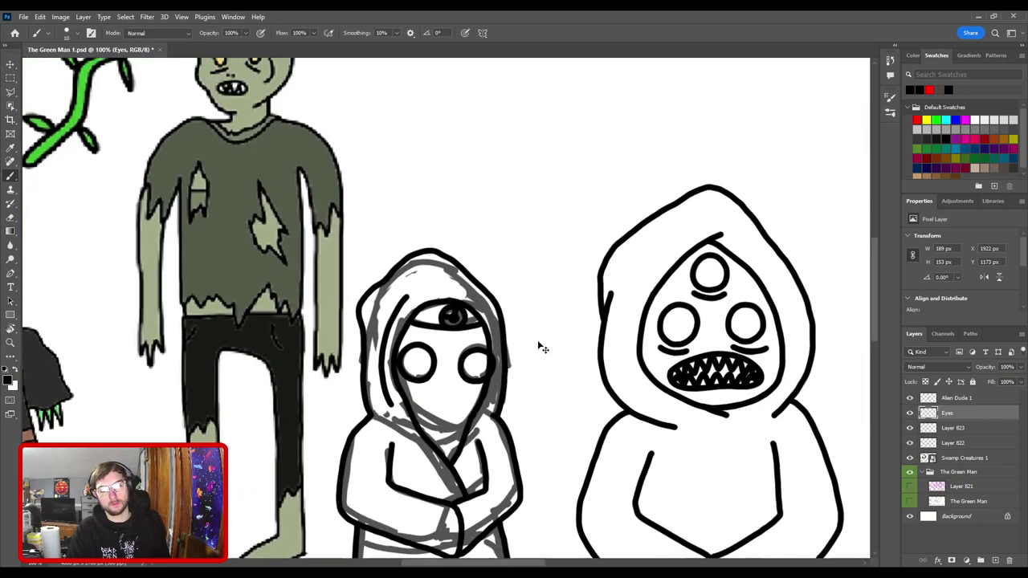
- Try adding small black branching veins in the white of the forehead eye and compare the look with the other creatures
key(ctrl+plus)
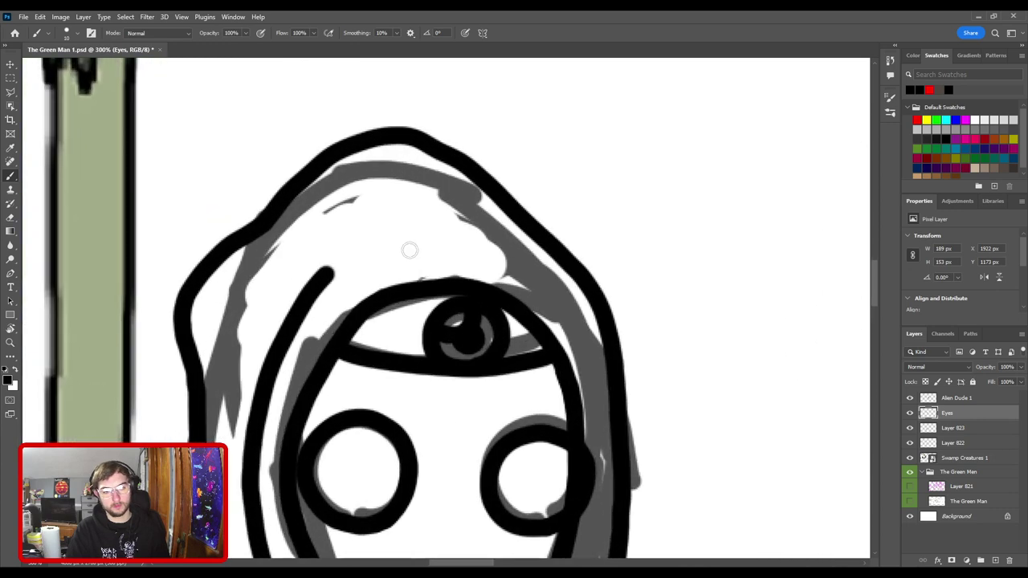
mouse_move(358, 325)
mouse_down()
mouse_move(391, 335)
mouse_move(385, 327)
mouse_move(408, 319)
mouse_up()
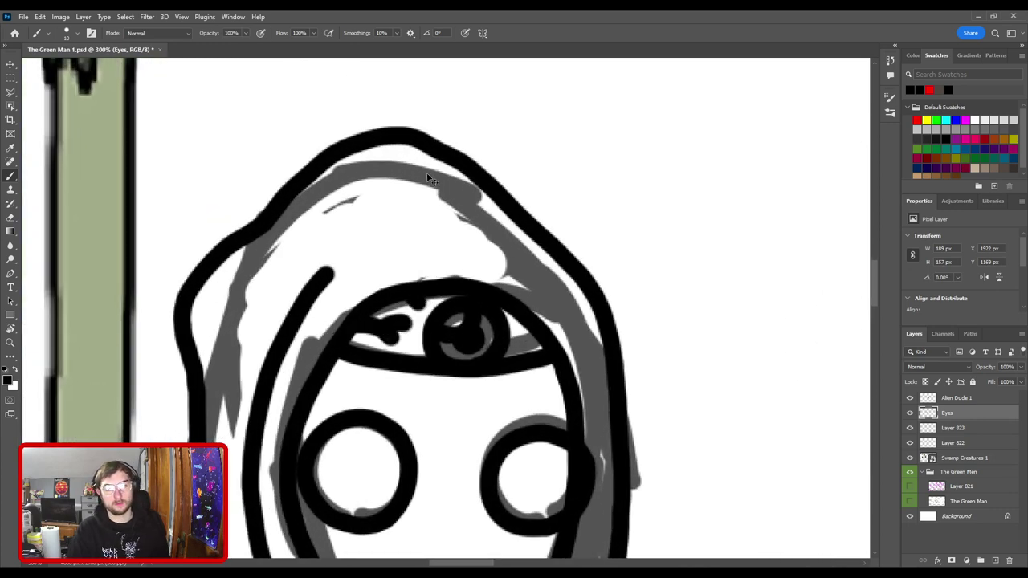
key(ctrl+0)
key(ctrl+plus)
key(ctrl+plus)
key(ctrl+plus)
key(ctrl+plus)
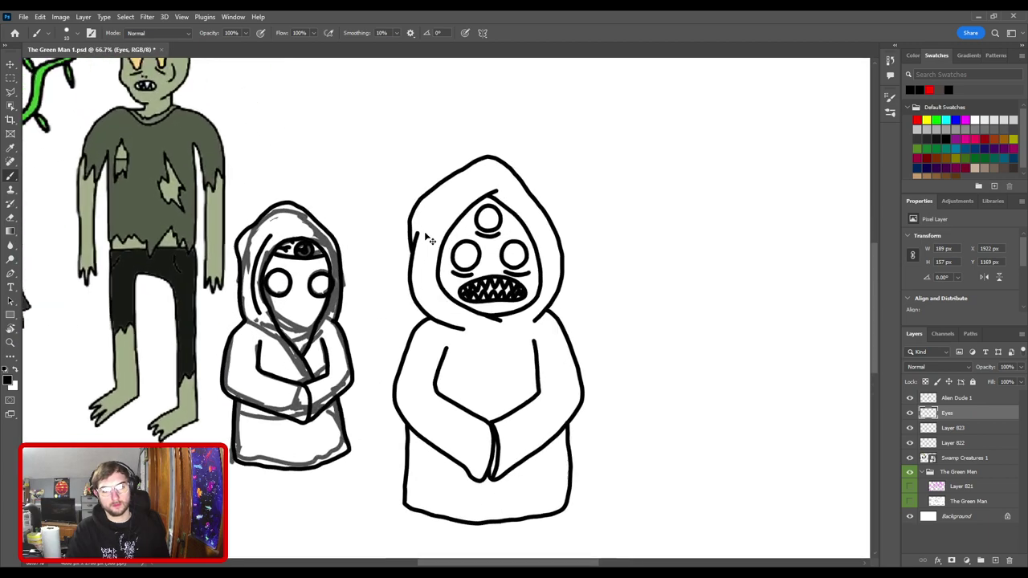
drag(332, 283, 566, 337)
key(ctrl+minus)
key(ctrl+minus)
key(ctrl+minus)
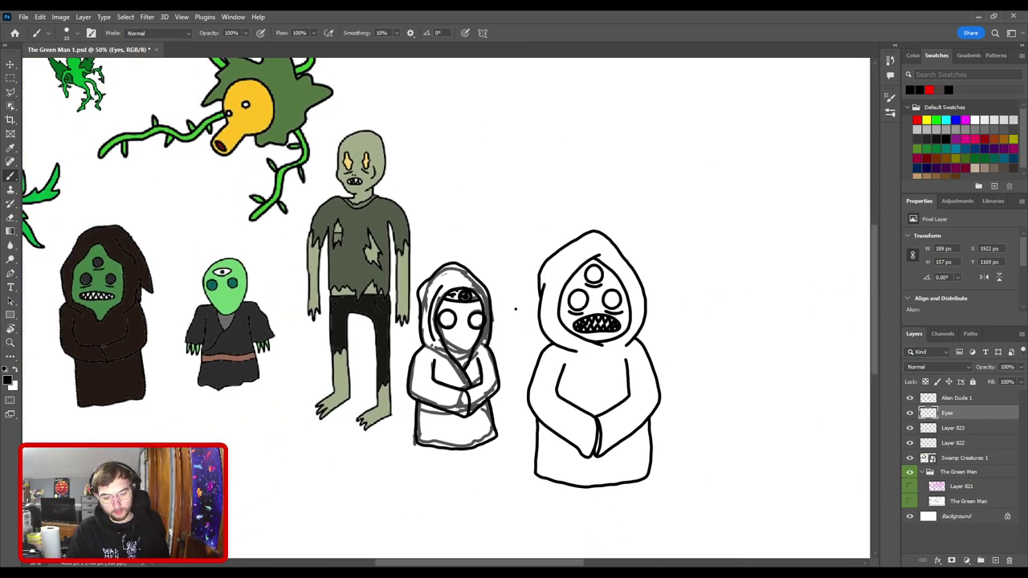
- Erase the entire inked forehead eye with a larger eraser, leaving the grey sketch as a guide
key(ctrl+plus)
key(ctrl+plus)
key(ctrl+plus)
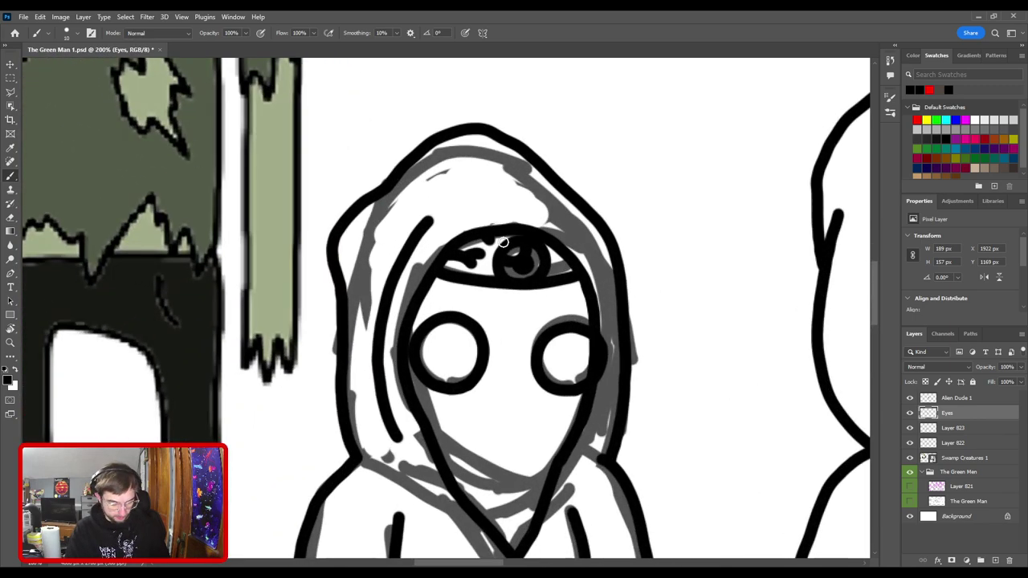
key(e)
key(])
key(])
key(])
key(])
key(])
key(])
mouse_move(451, 256)
mouse_down()
mouse_move(496, 272)
mouse_move(570, 263)
mouse_move(490, 204)
mouse_move(443, 253)
mouse_move(469, 307)
mouse_up()
- Rotate the canvas, ink a closed almond-shaped outline for the forehead eye with an iris circle, and restore the upright view
key(b)
key(r)
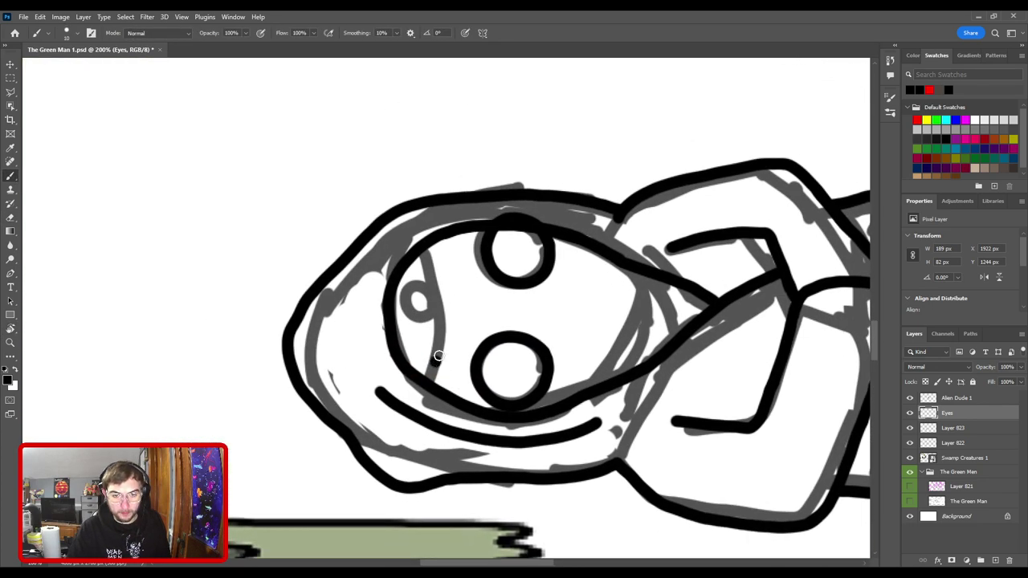
mouse_move(438, 356)
mouse_down()
mouse_move(446, 301)
mouse_move(435, 259)
mouse_up()
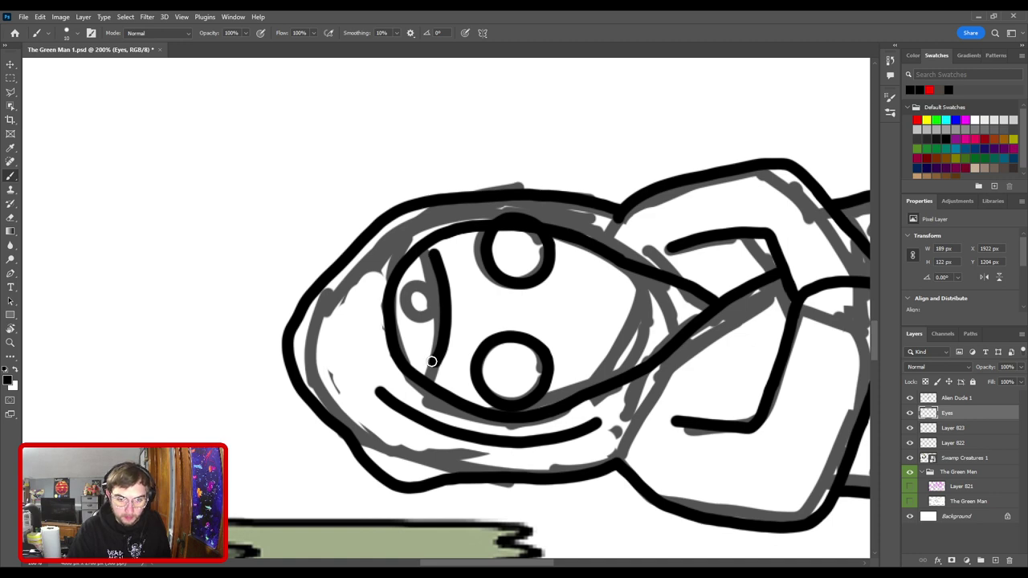
mouse_move(432, 362)
mouse_down()
mouse_move(401, 279)
mouse_move(412, 258)
mouse_move(431, 250)
mouse_move(504, 285)
mouse_move(491, 310)
mouse_move(458, 298)
mouse_move(478, 273)
mouse_move(492, 280)
mouse_move(487, 313)
mouse_move(458, 300)
mouse_move(486, 274)
mouse_move(496, 290)
mouse_move(559, 247)
mouse_move(570, 313)
mouse_move(551, 361)
mouse_up()
key(ctrl+z)
key(r)
drag(552, 409, 520, 351)
key(ctrl+plus)
key(ctrl+plus)
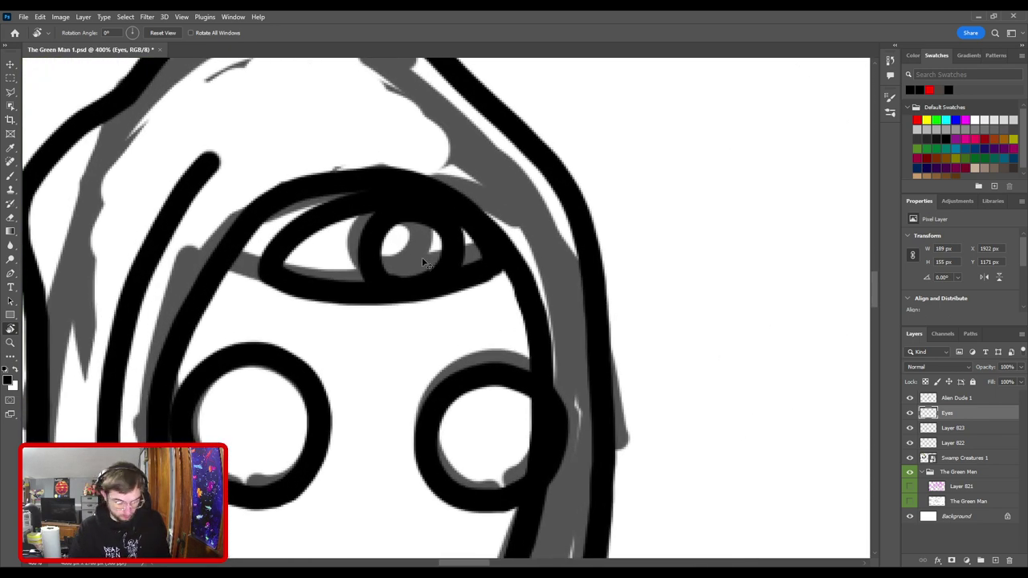
- Undo the iris circle, try another one with a solid black pupil inside the almond outline, and check it from a distance
key(ctrl+z)
key(b)
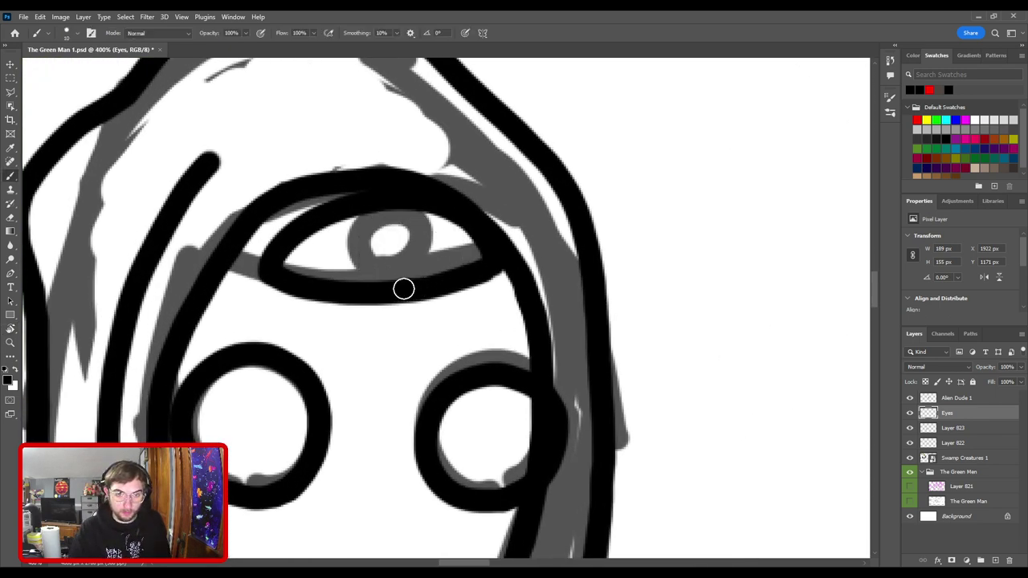
mouse_move(404, 288)
mouse_down()
mouse_move(379, 256)
mouse_move(408, 218)
mouse_move(438, 232)
mouse_move(447, 262)
mouse_move(400, 292)
mouse_move(415, 261)
mouse_up()
key(ctrl+z)
key(ctrl+minus)
key(ctrl+minus)
key(ctrl+minus)
key(ctrl+minus)
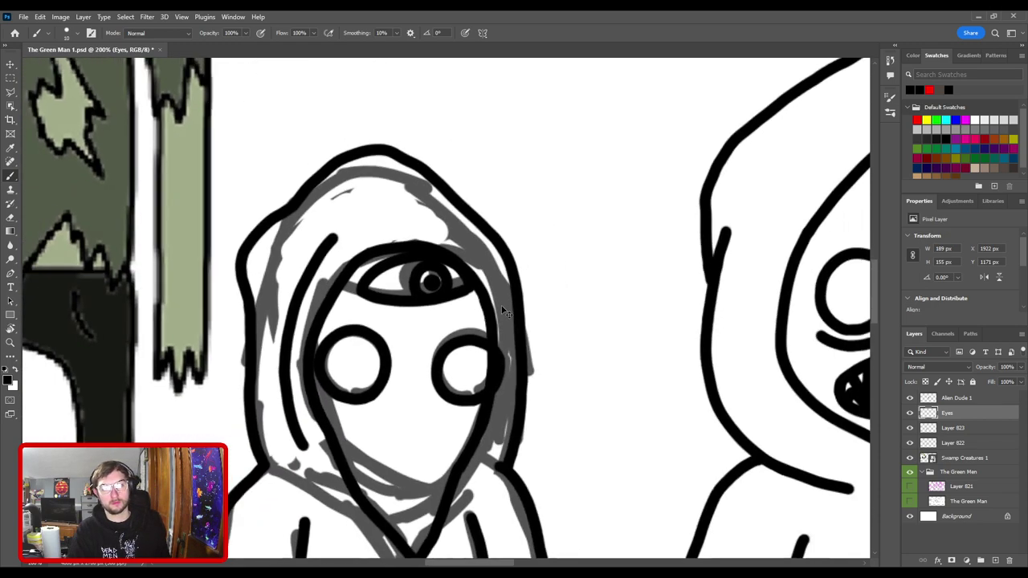
key(ctrl+plus)
key(ctrl+plus)
key(ctrl+plus)
key(ctrl+plus)
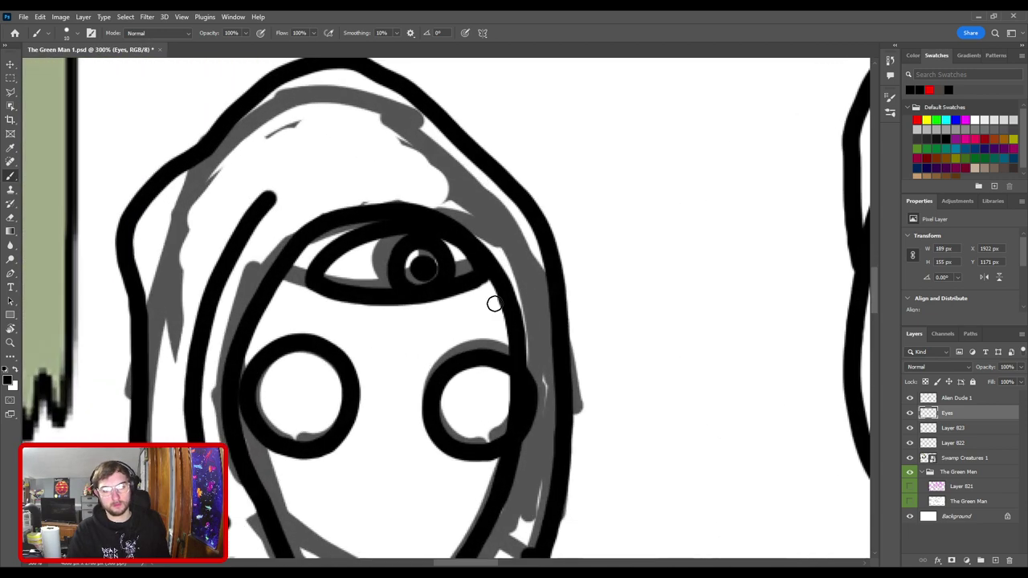
- Undo the off-centre iris and pupil, then re-ink them in the middle of the almond outline and check from a distance
key(ctrl+z)
mouse_move(400, 294)
mouse_down()
mouse_move(407, 248)
mouse_move(429, 261)
mouse_move(412, 294)
mouse_move(398, 292)
mouse_move(413, 289)
mouse_move(397, 242)
mouse_move(429, 251)
mouse_move(432, 280)
mouse_move(397, 293)
mouse_up()
key(ctrl+z)
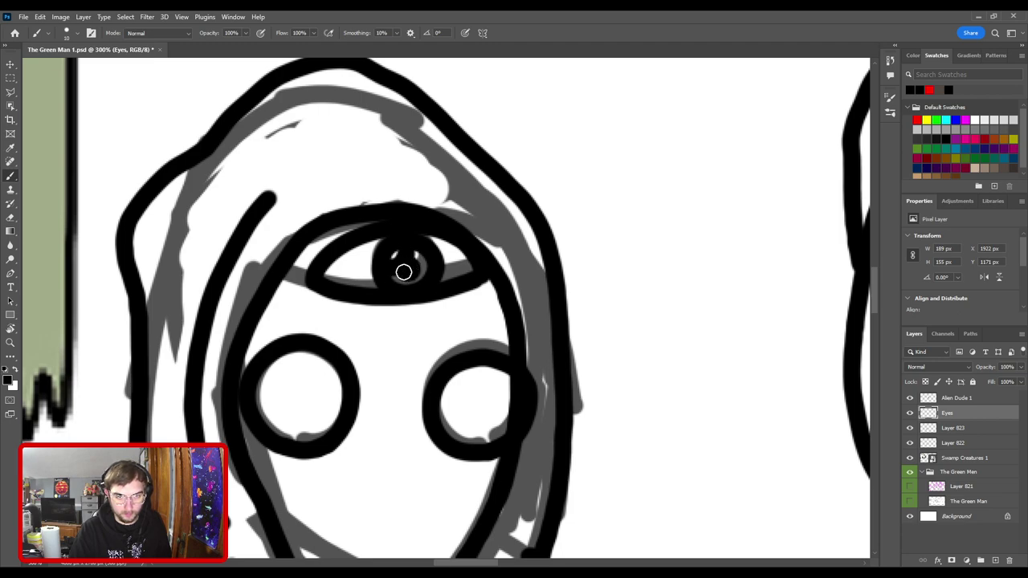
scroll(479, 313, down, 6)
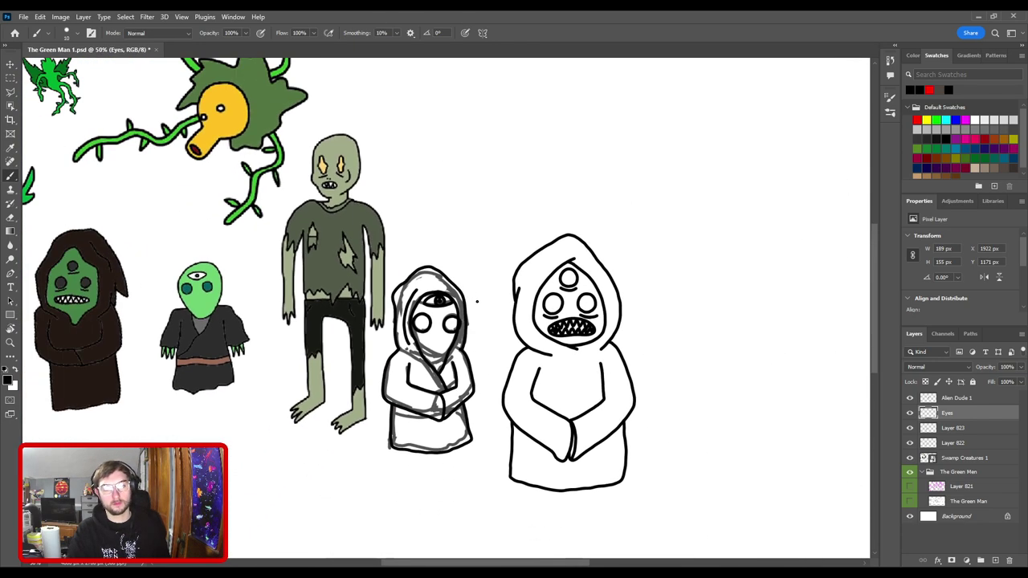
scroll(478, 309, up, 5)
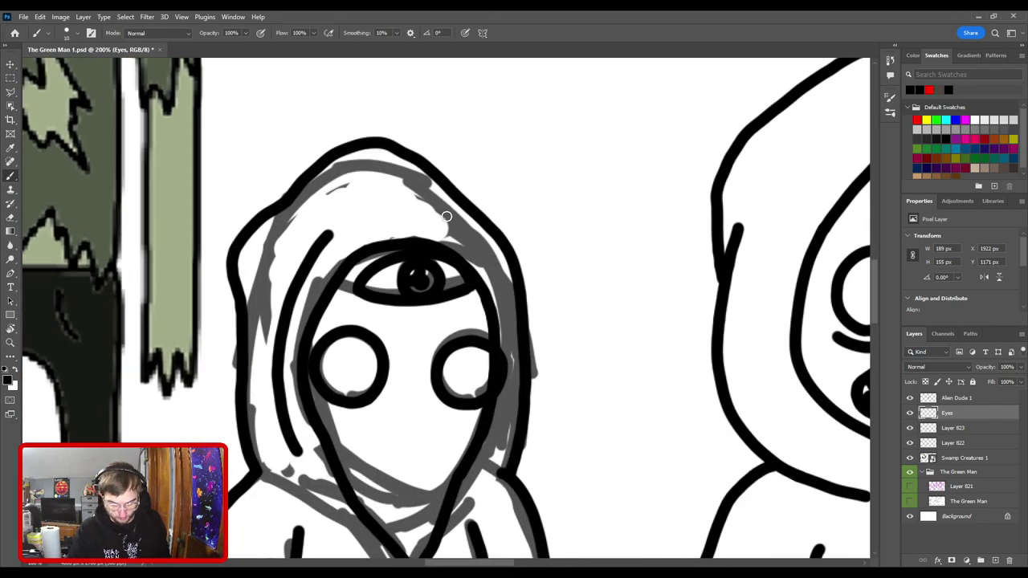
- Lasso the forehead eye, shift it slightly down, rotate it about 6.45° clockwise, deselect it and check it from a distance
key(l)
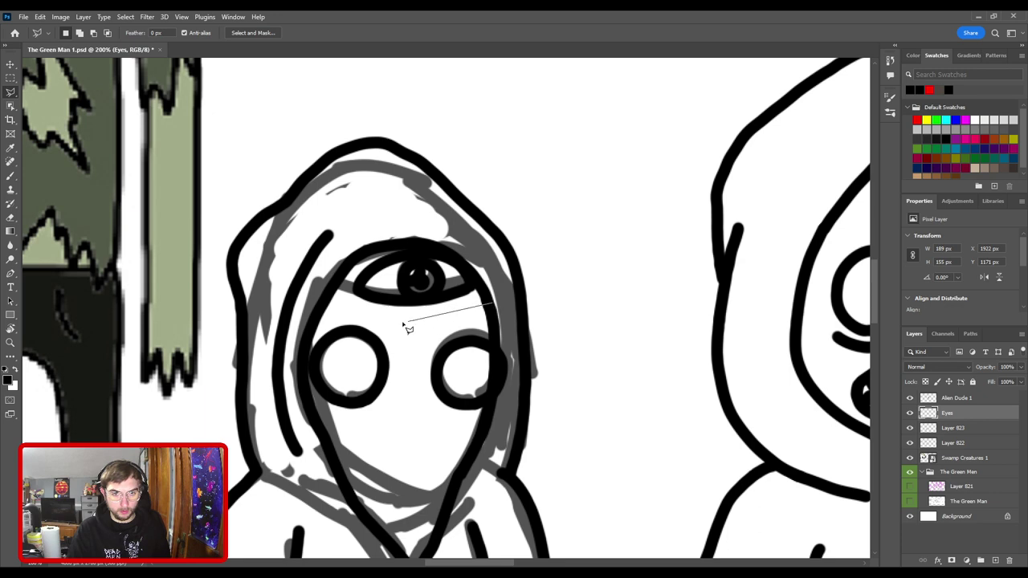
click(317, 268)
click(374, 207)
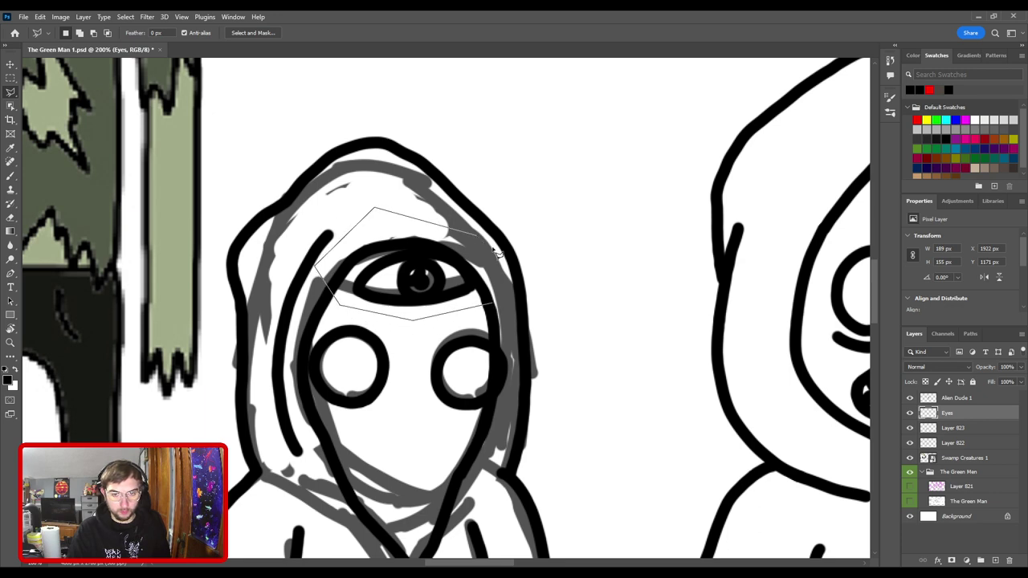
click(497, 310)
key(ctrl+t)
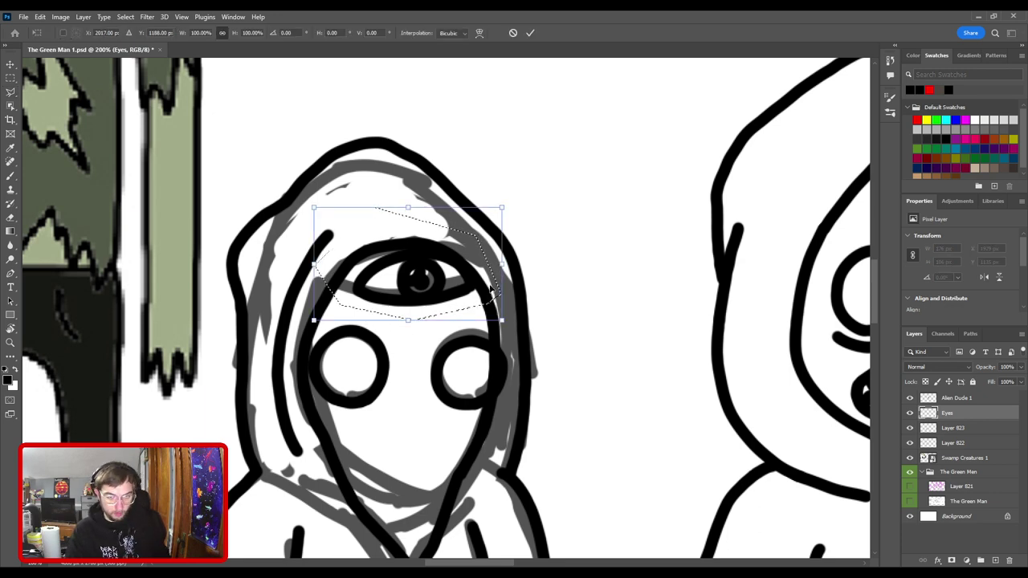
drag(465, 230, 462, 236)
drag(504, 188, 516, 192)
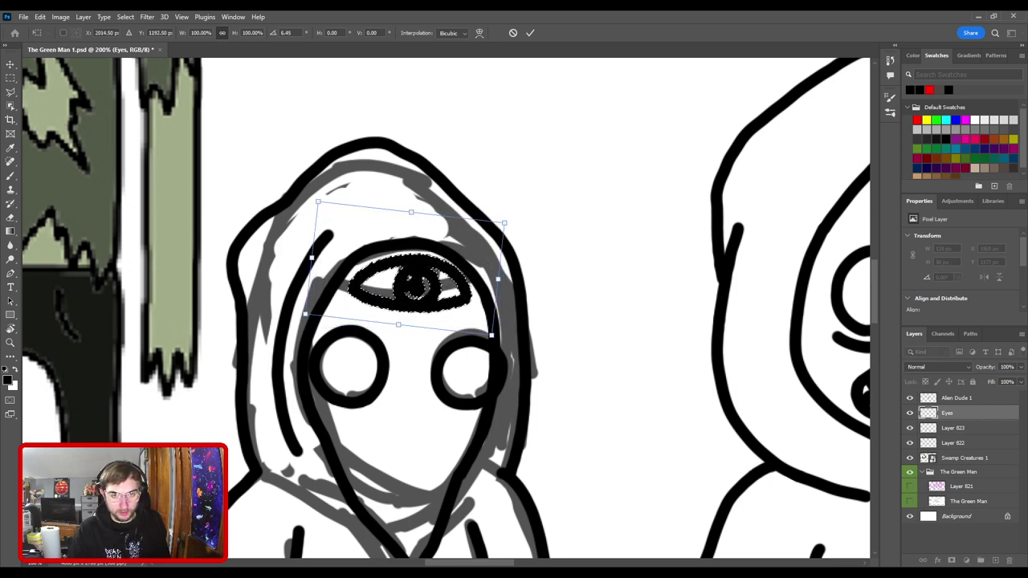
key(ctrl+minus)
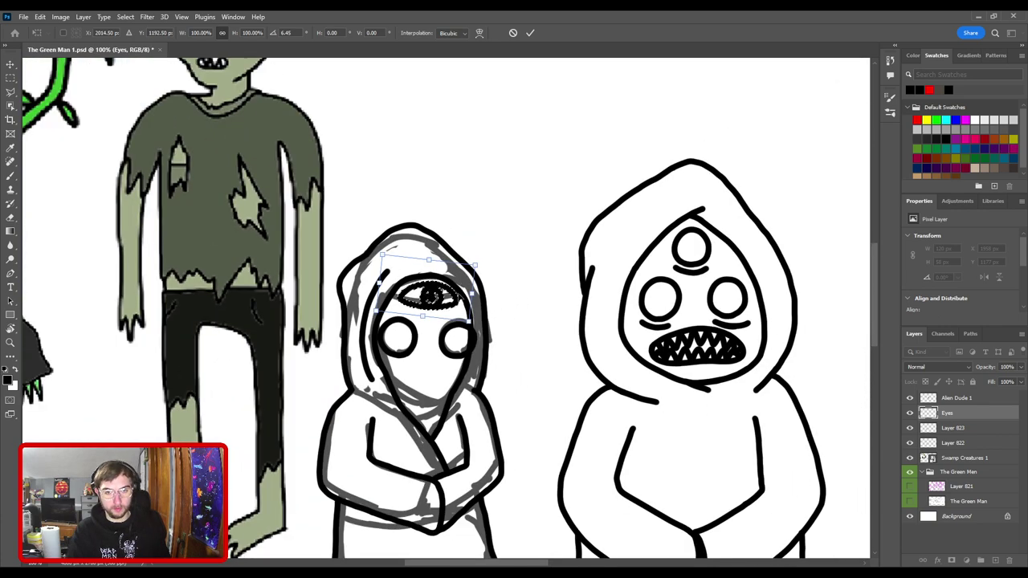
key(ctrl+plus)
key(Return)
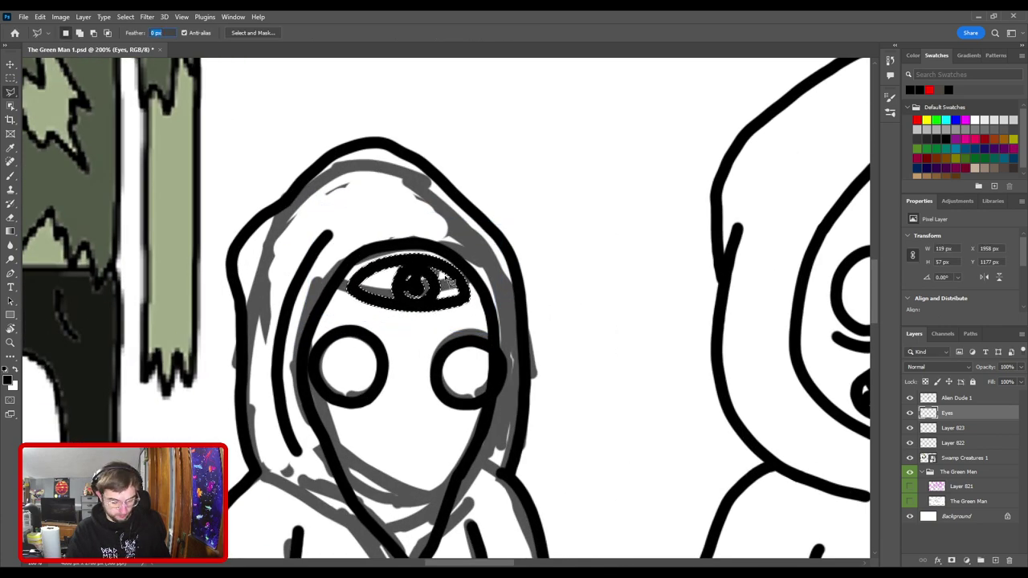
key(ctrl+d)
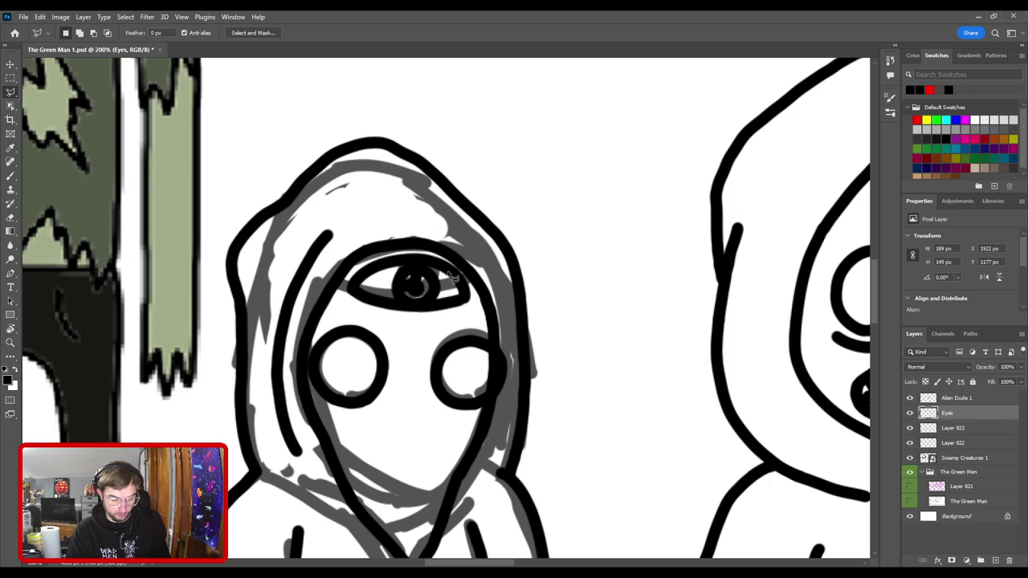
scroll(452, 276, down, 6)
scroll(367, 244, up, 6)
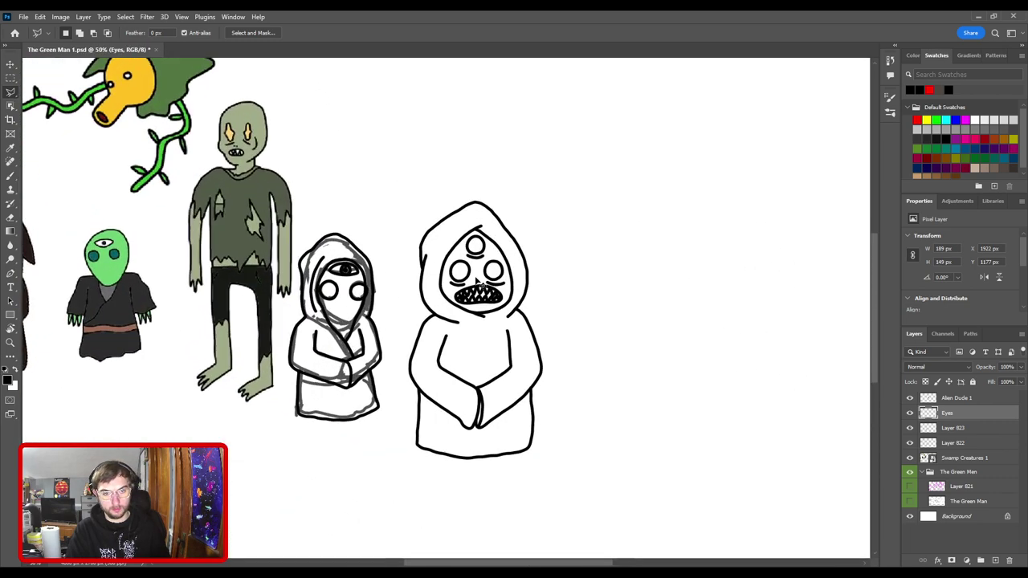
- Ink a curved black chin line across the face opening below the two eyes and compare the face with and without it
scroll(391, 196, up, 1)
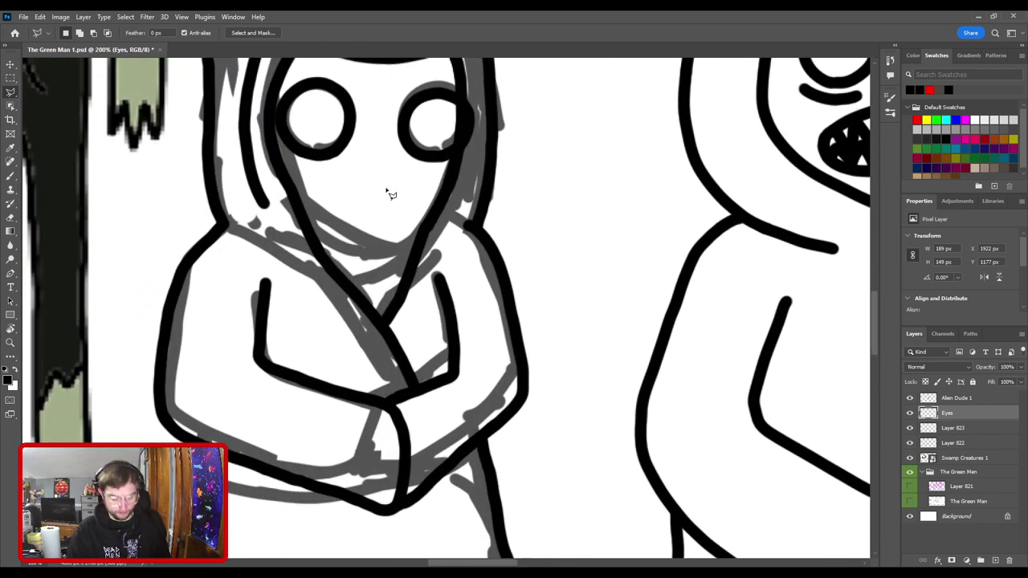
key(b)
scroll(383, 230, down, 3)
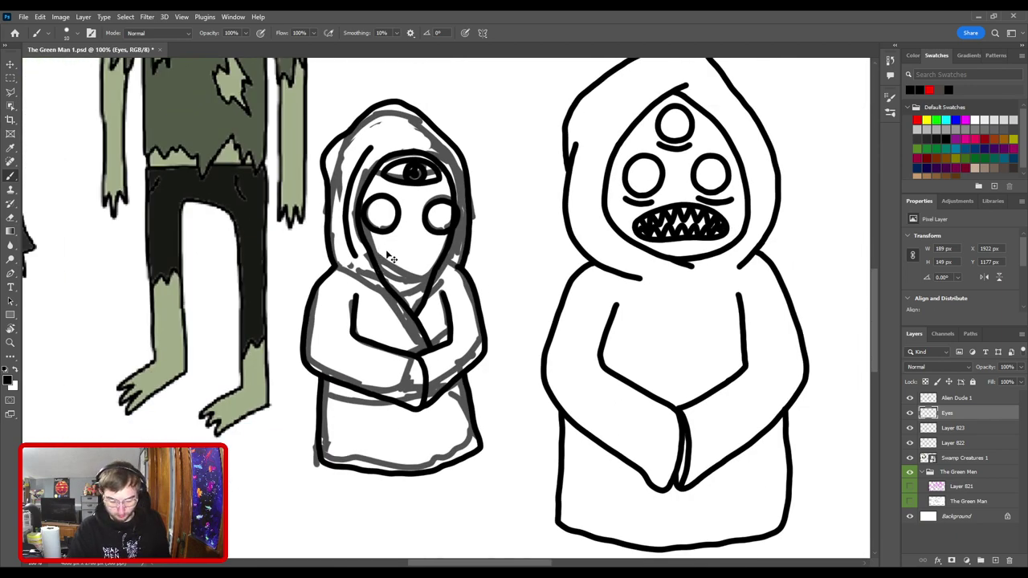
scroll(388, 257, up, 3)
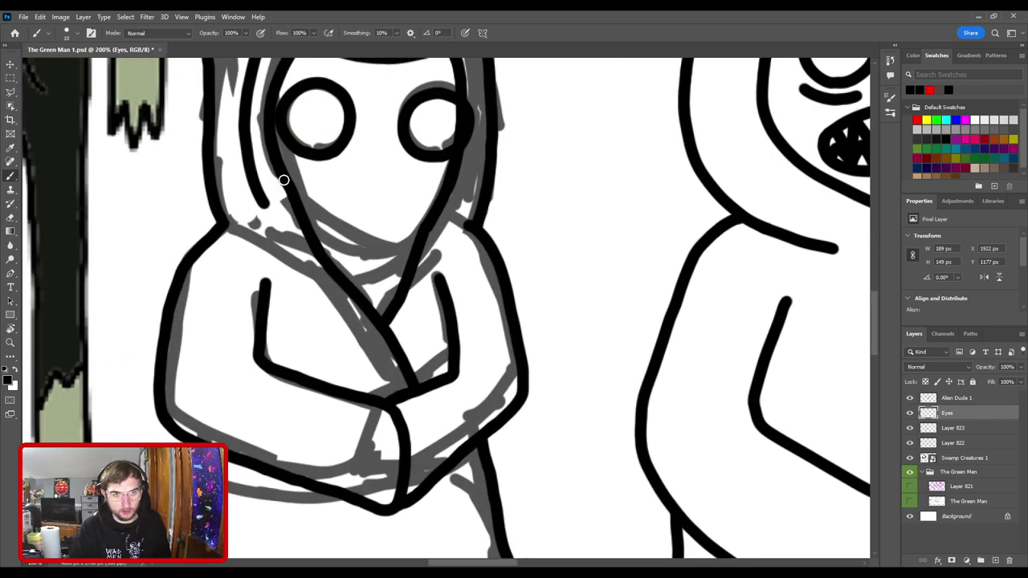
mouse_move(287, 179)
mouse_down()
mouse_move(309, 207)
mouse_move(382, 247)
mouse_up()
key(ctrl+z)
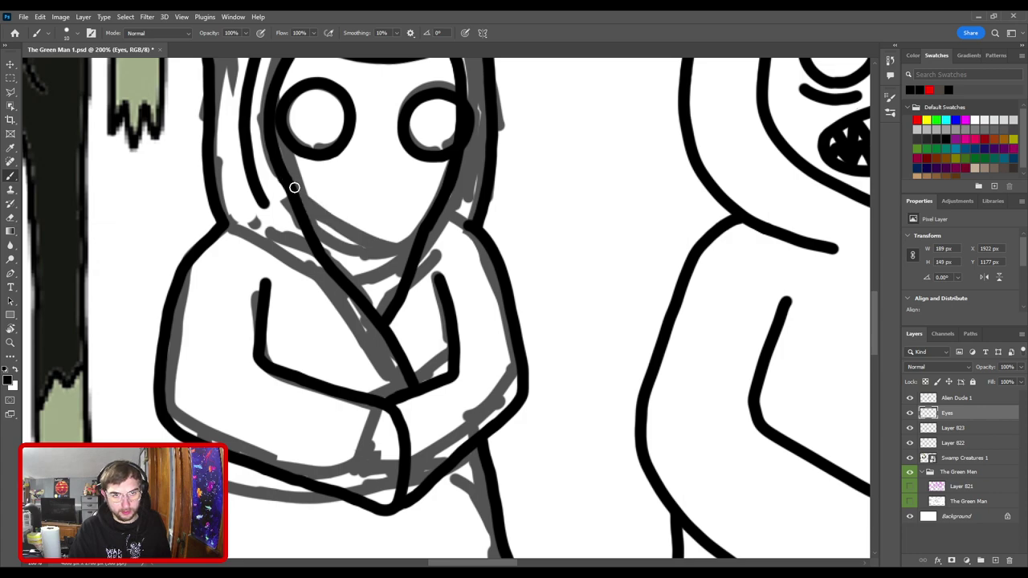
mouse_move(294, 188)
mouse_down()
mouse_move(340, 226)
mouse_move(384, 238)
mouse_move(432, 206)
mouse_up()
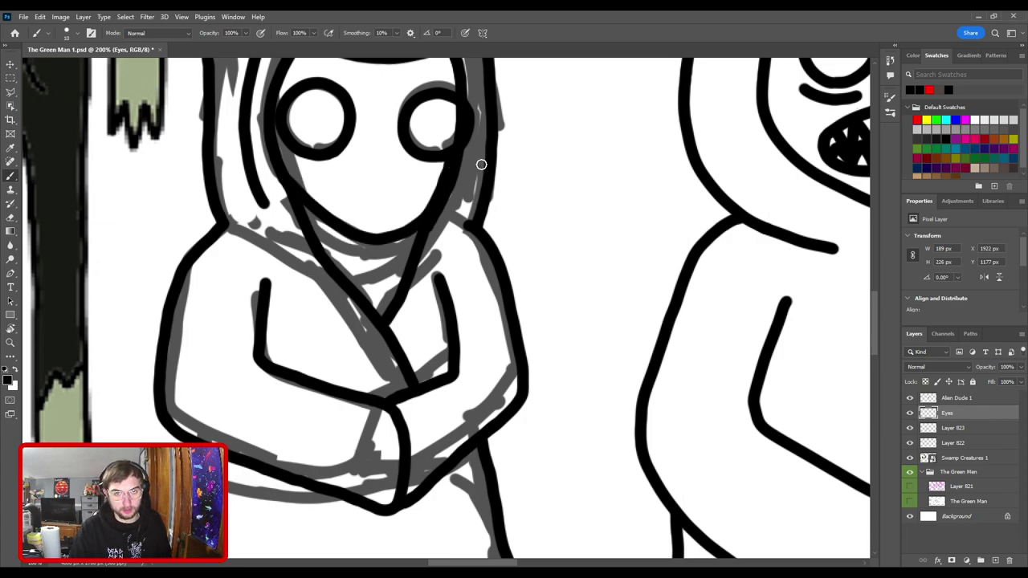
scroll(481, 164, down, 5)
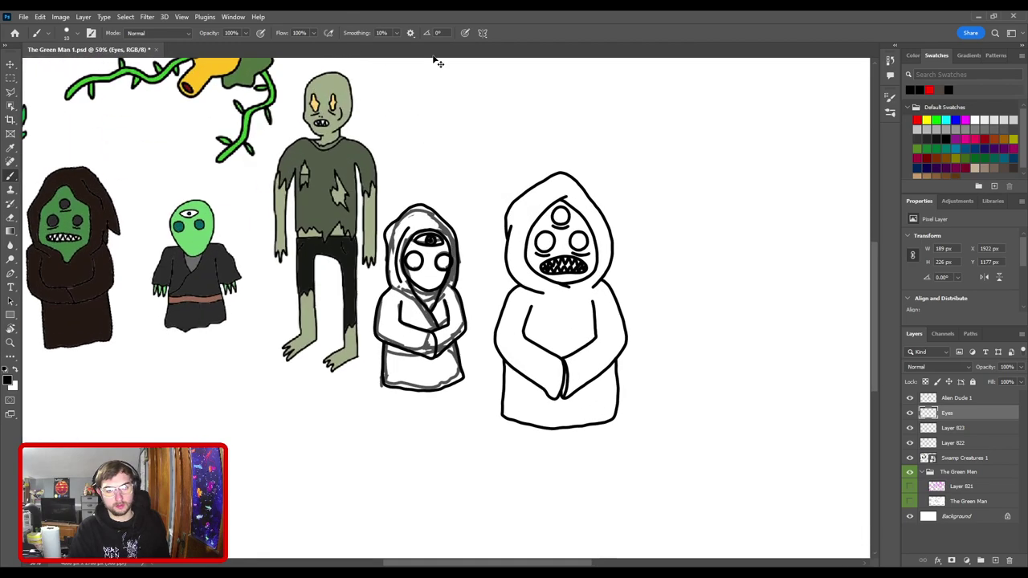
scroll(453, 309, up, 1)
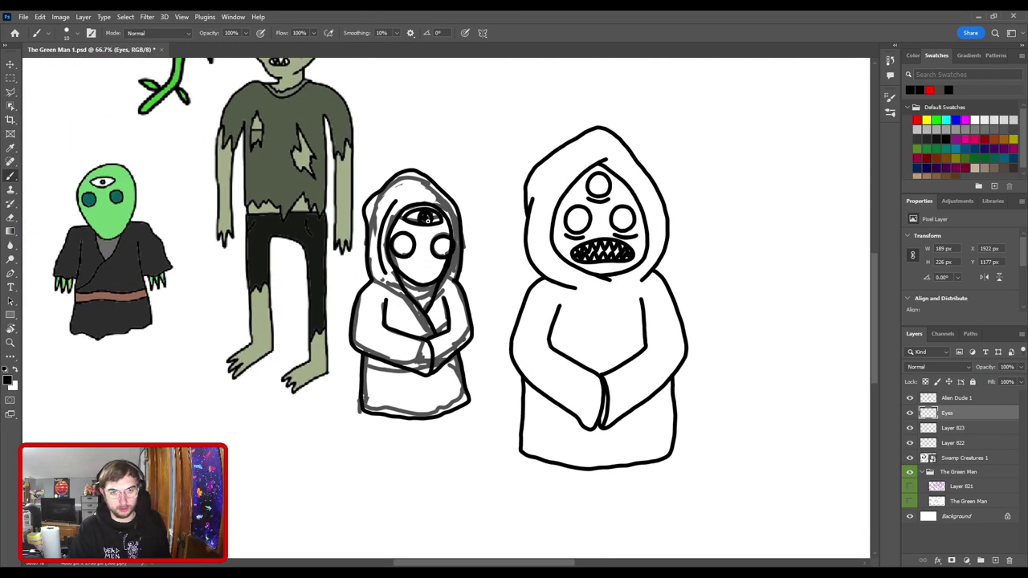
scroll(439, 230, up, 3)
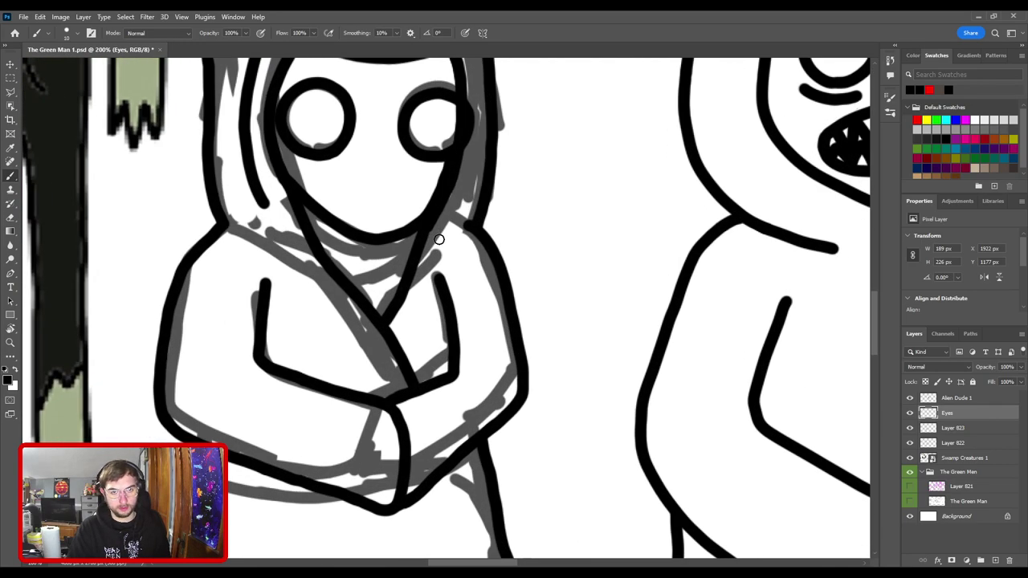
key(ctrl+z)
key(ctrl+shift+z)
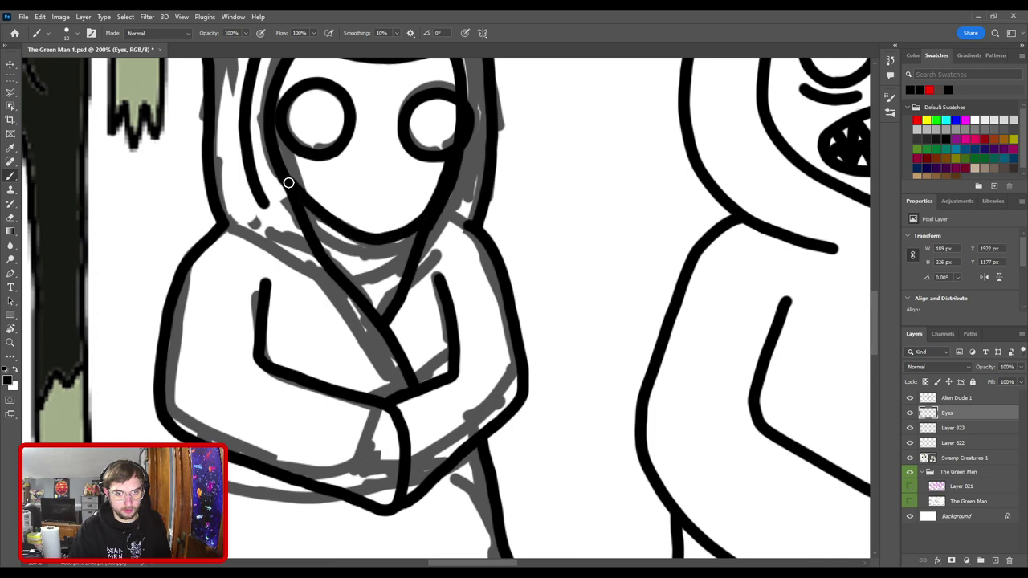
- Try erasing the small alien's chin line on the Eyes layer and compare the face from a distance
key(e)
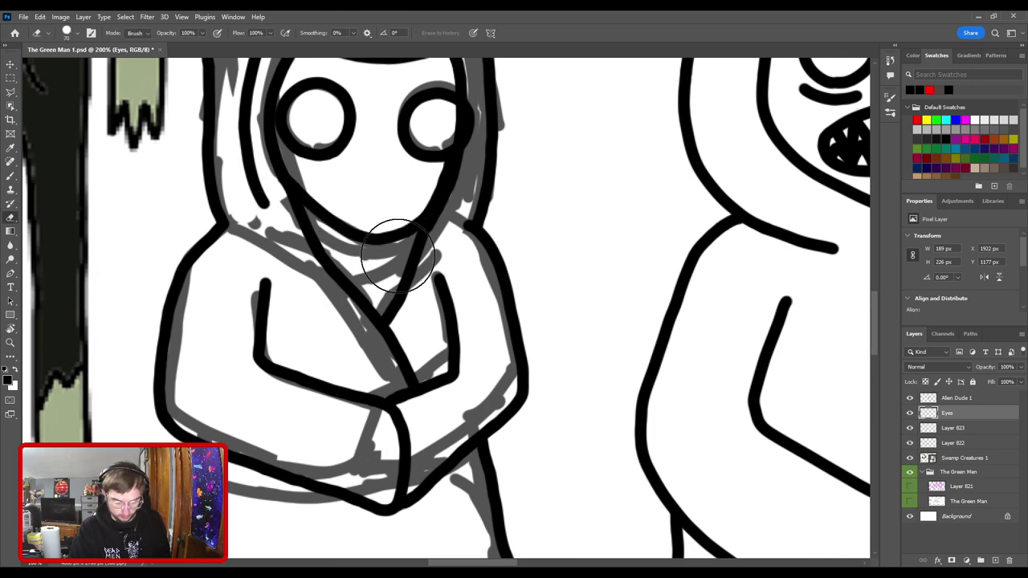
mouse_move(451, 230)
mouse_down()
mouse_move(406, 231)
mouse_move(293, 216)
mouse_up()
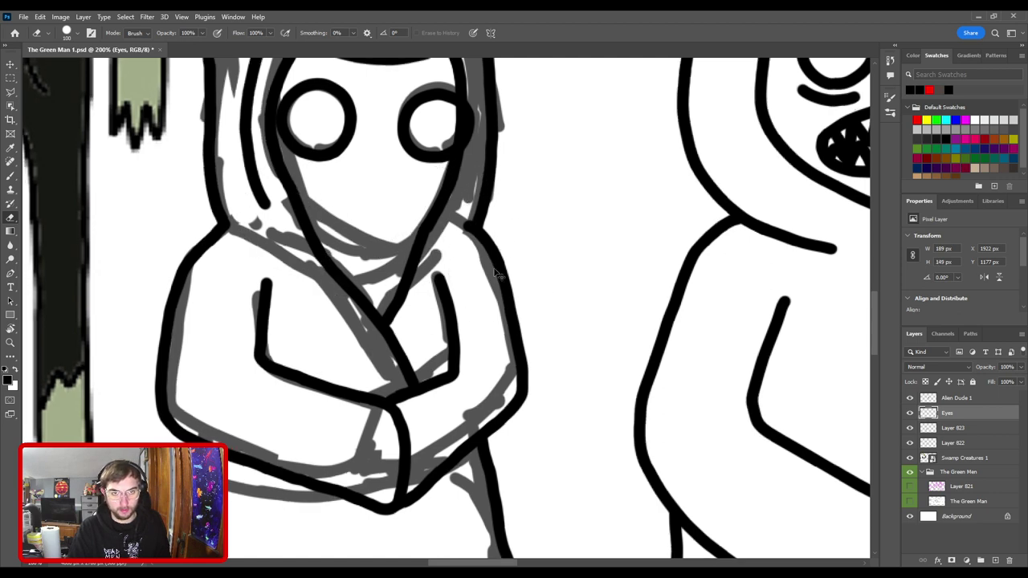
key(ctrl+minus)
key(b)
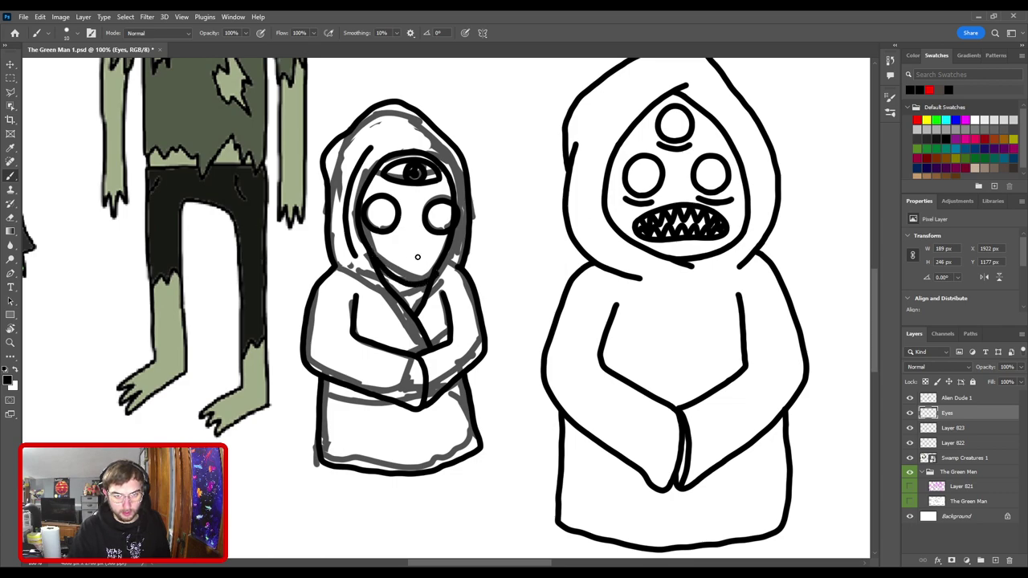
key(ctrl+minus)
key(ctrl+minus)
key(ctrl+plus)
key(ctrl+plus)
key(ctrl+plus)
key(ctrl+plus)
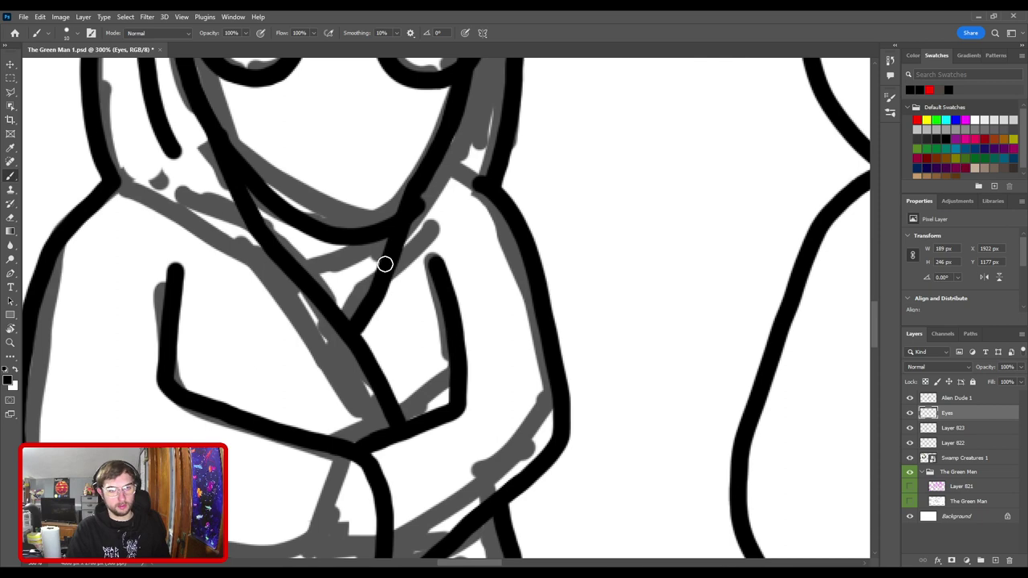
- Reduce the eraser to 25 px and trim the chin line's end where it sticks out past the right side of the jaw
mouse_move(385, 264)
mouse_down()
mouse_move(441, 335)
mouse_move(534, 410)
mouse_up()
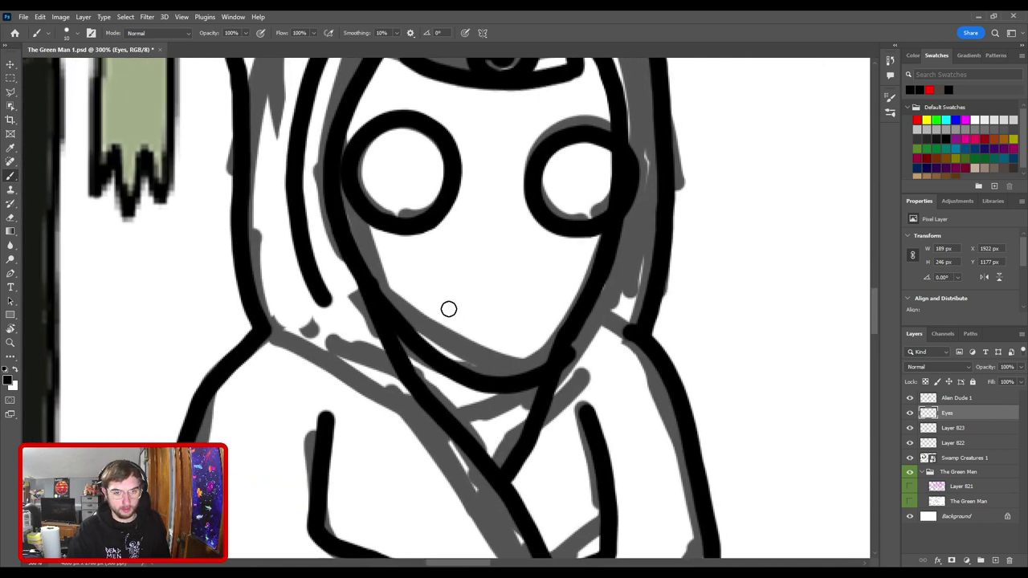
key(e)
key(bracketleft)
key(bracketleft)
key(bracketleft)
key(bracketleft)
key(bracketleft)
key(bracketleft)
key(bracketleft)
key(bracketleft)
key(bracketleft)
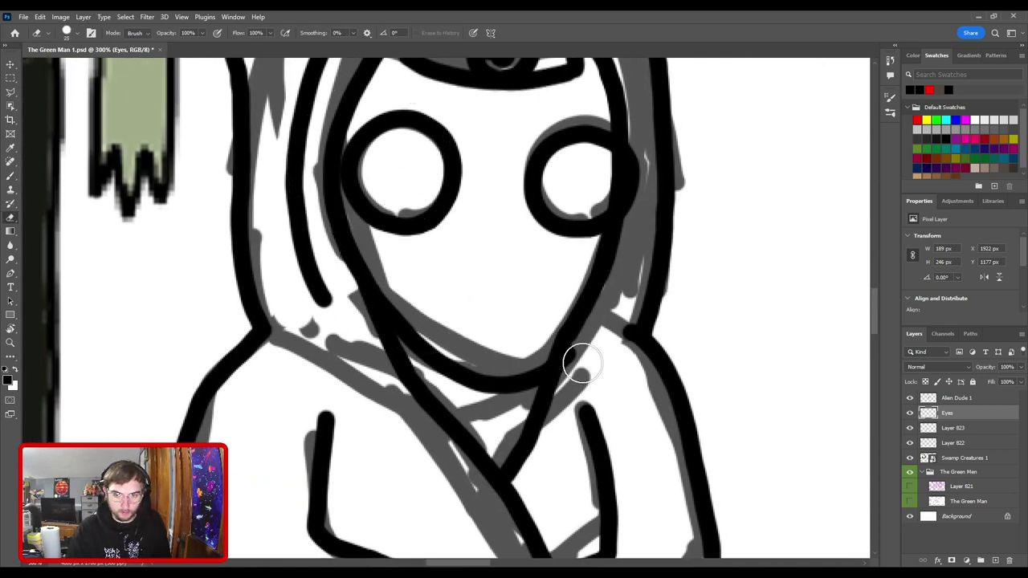
key(ctrl+minus)
key(ctrl+plus)
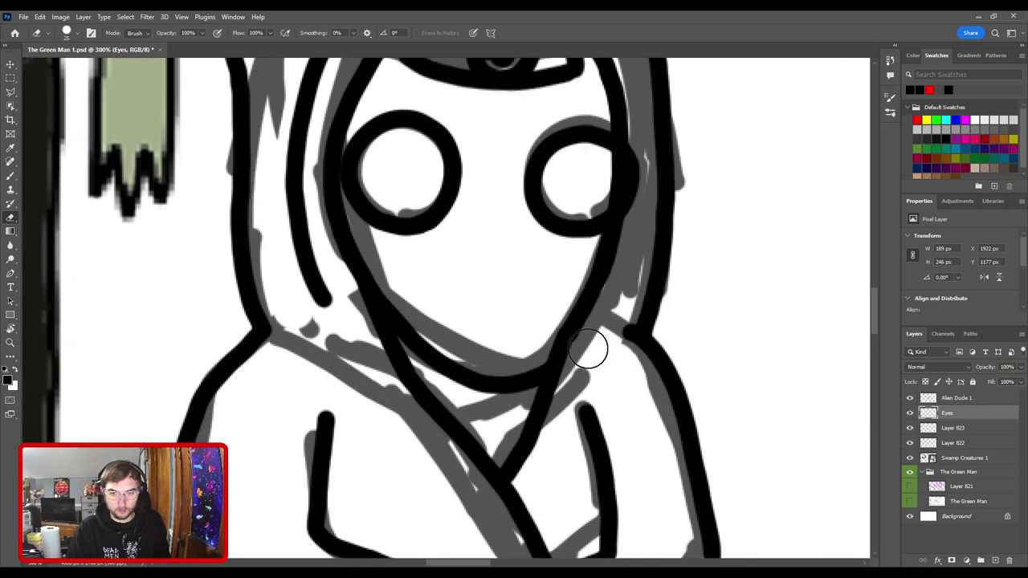
drag(566, 339, 493, 337)
- Erase the inner part of the face-opening outline beside the right side of the chin on Layer 823
key(v)
click(495, 340)
key(e)
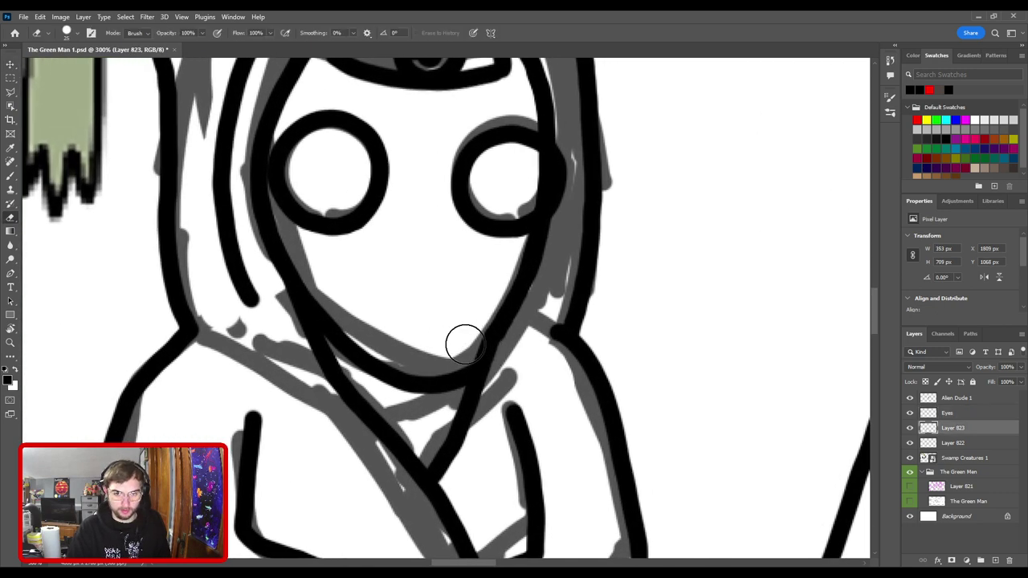
key(v)
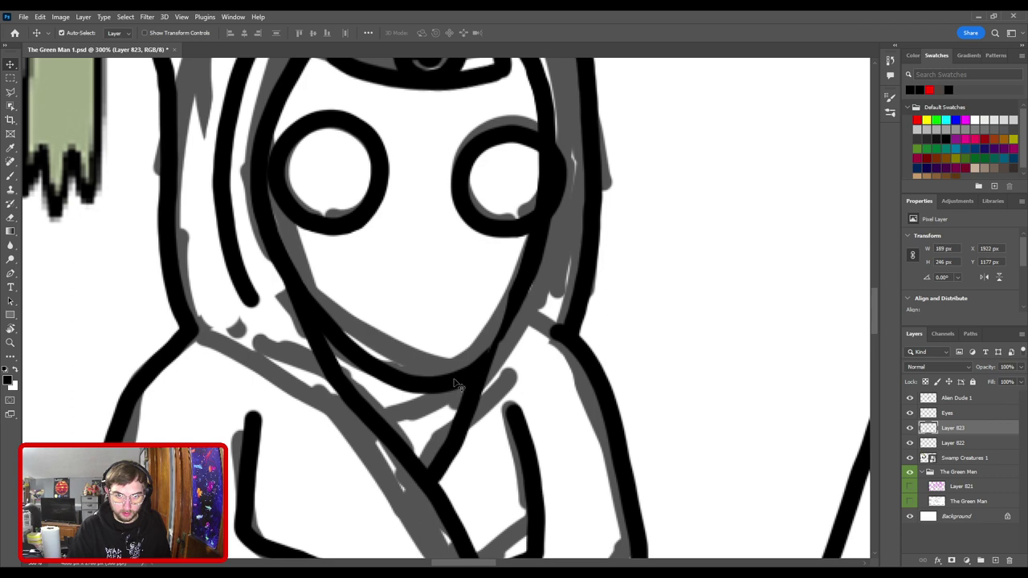
- Ink the right jaw line in black on the Eyes layer from the chin towards the right eye, redoing it until it runs smoothly
click(454, 384)
key(b)
drag(486, 351, 516, 305)
key(ctrl+z)
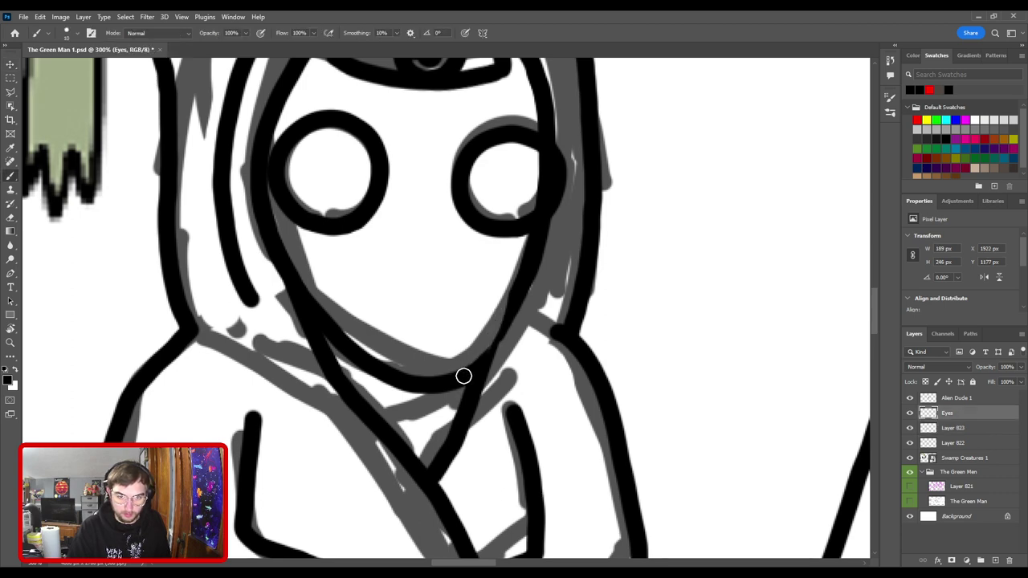
drag(482, 364, 519, 287)
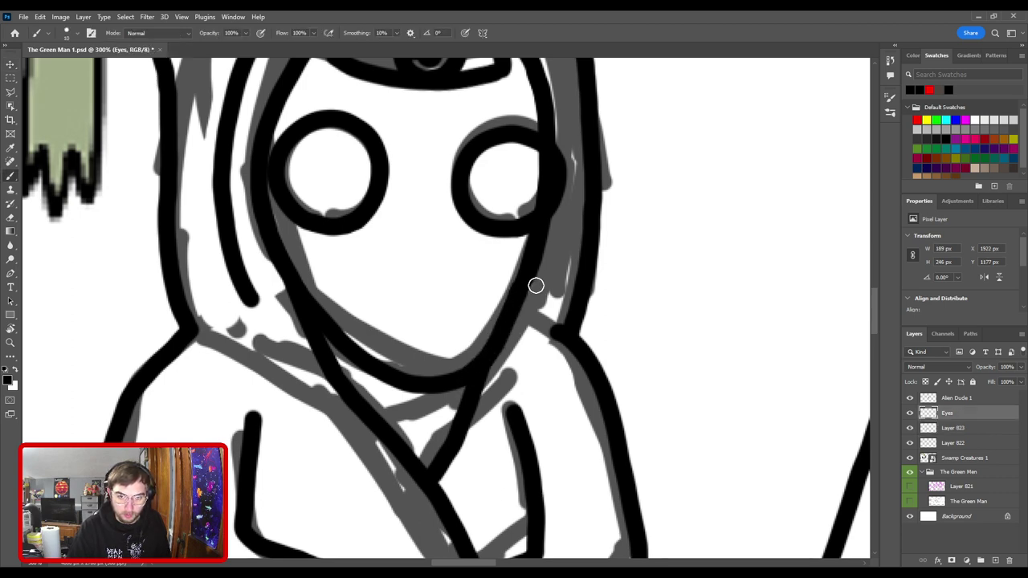
key(ctrl+z)
drag(482, 362, 524, 286)
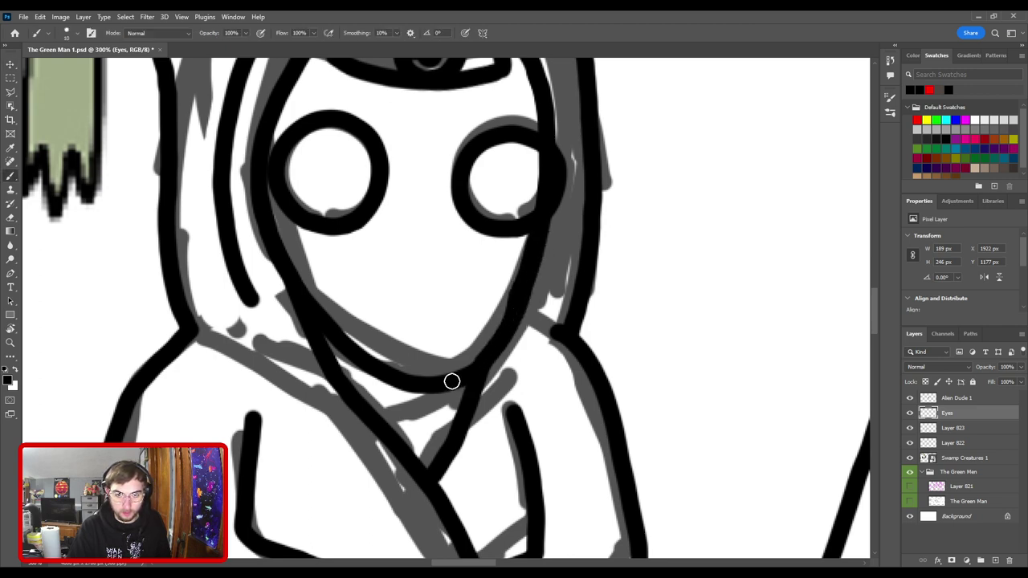
- Erase the face-opening outline just below the right eye on Layer 823, and extend the Eyes layer's jaw line up to that eye
key(alt+bracketleft)
key(e)
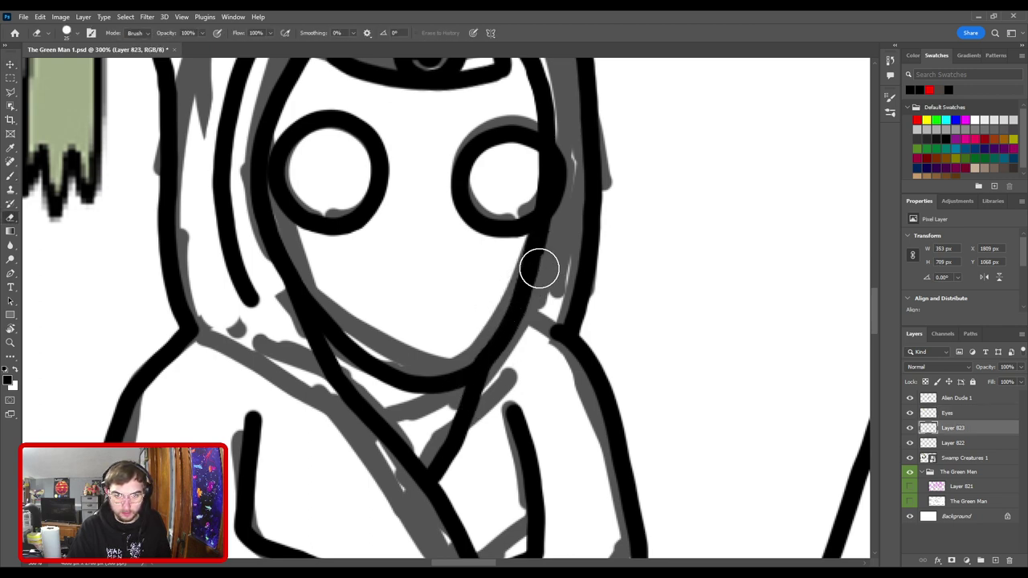
key(b)
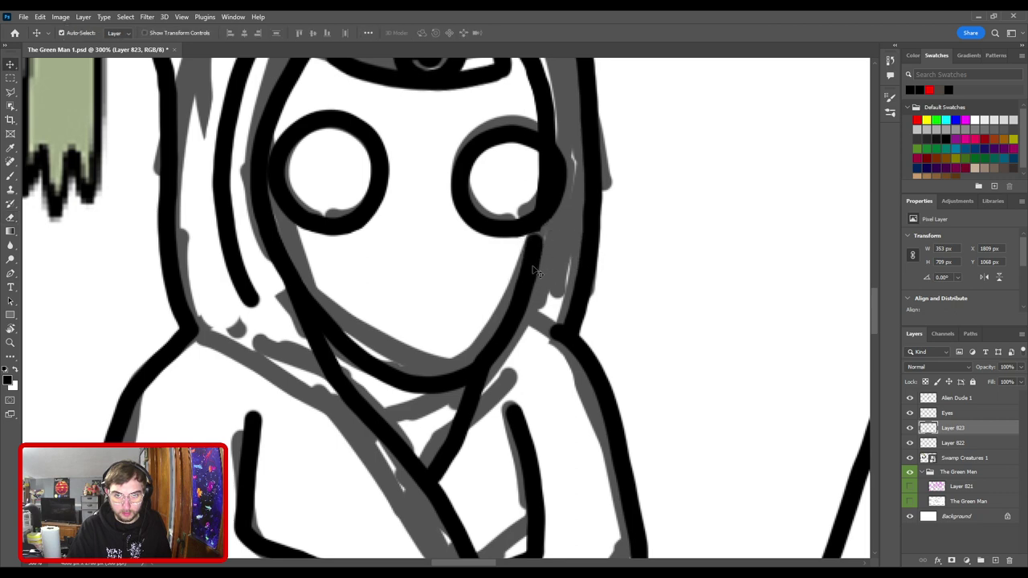
key(alt+bracketright)
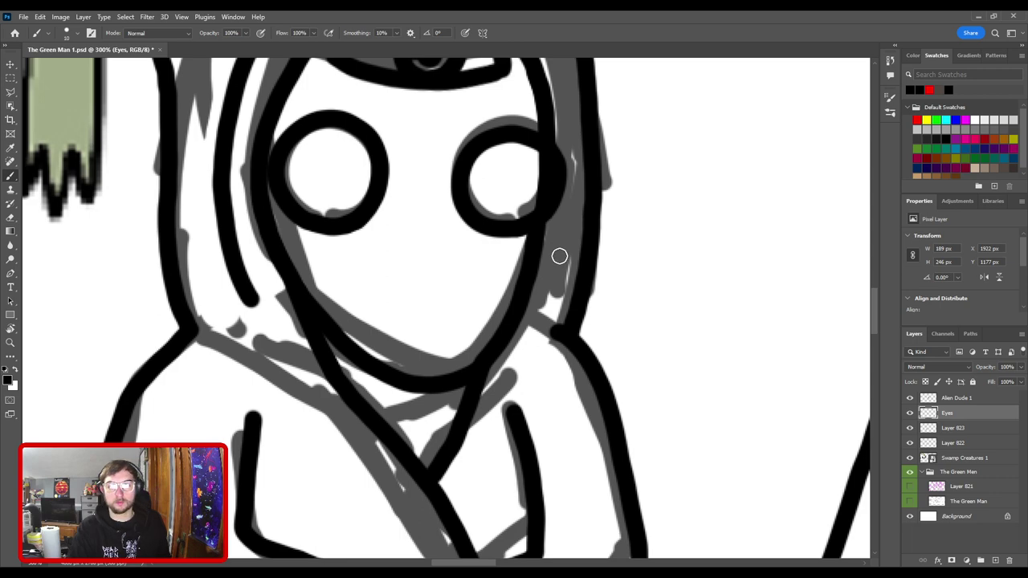
- Erase the piece of face-opening outline crossing the inside of the right eye on Layer 823, and reselect the Eyes layer
key(ctrl+minus)
key(ctrl+plus)
drag(507, 228, 495, 305)
key(v)
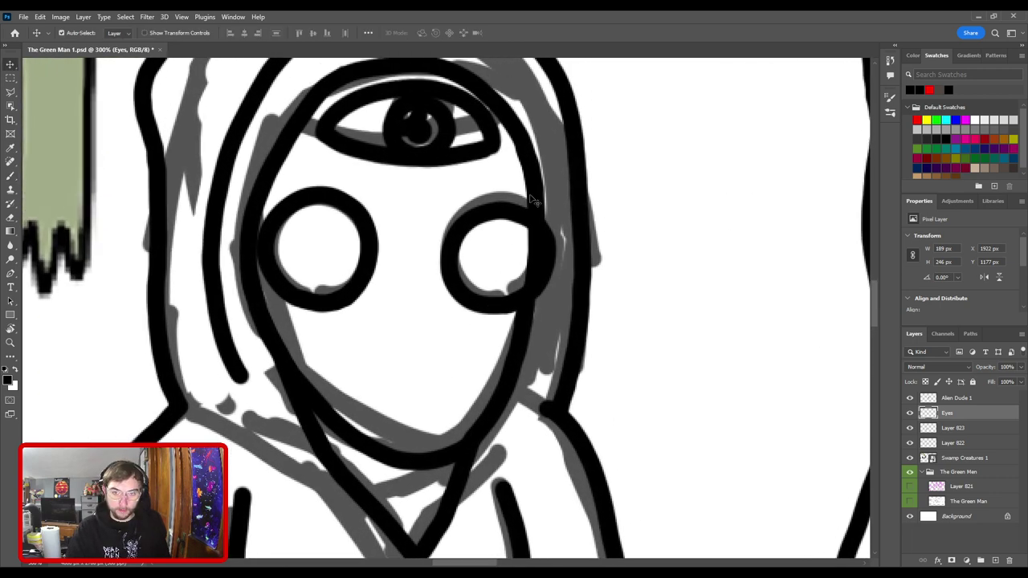
key(alt+bracketleft)
key(e)
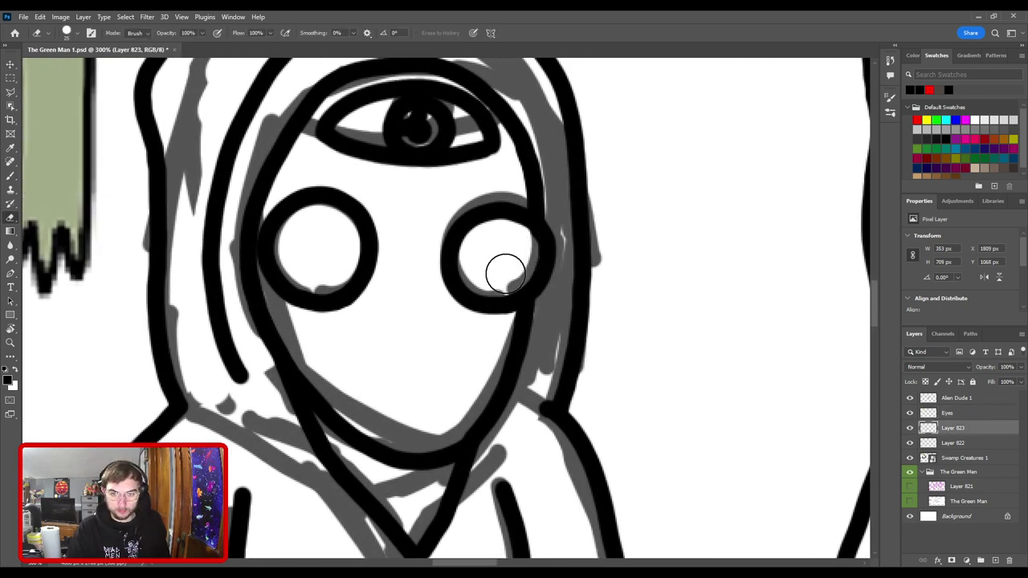
key(v)
key(alt+bracketright)
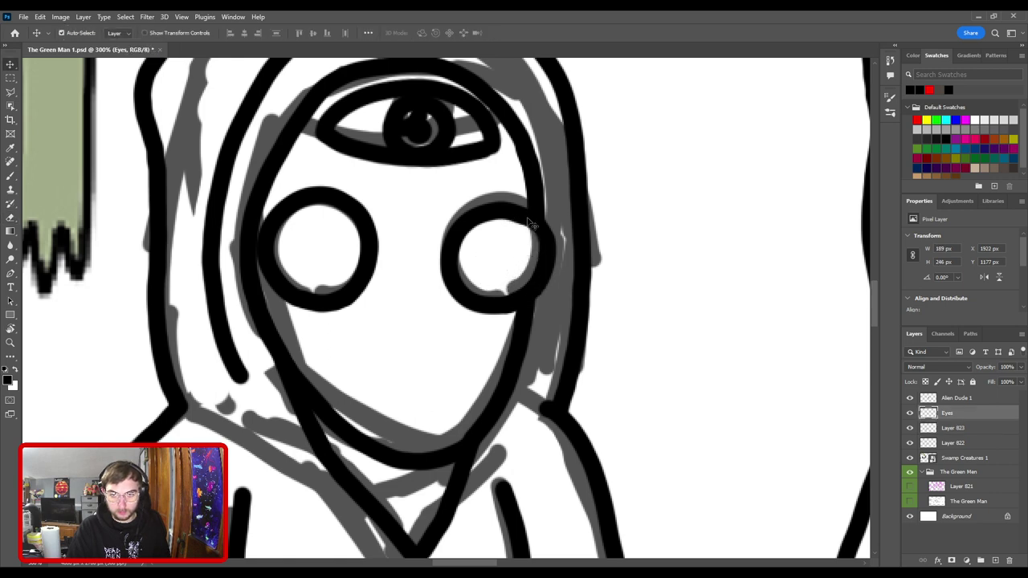
- Re-ink the right-hand edge of the right eye's circle in black on the Eyes layer and check the face from a distance
key(b)
scroll(530, 224, up, 4)
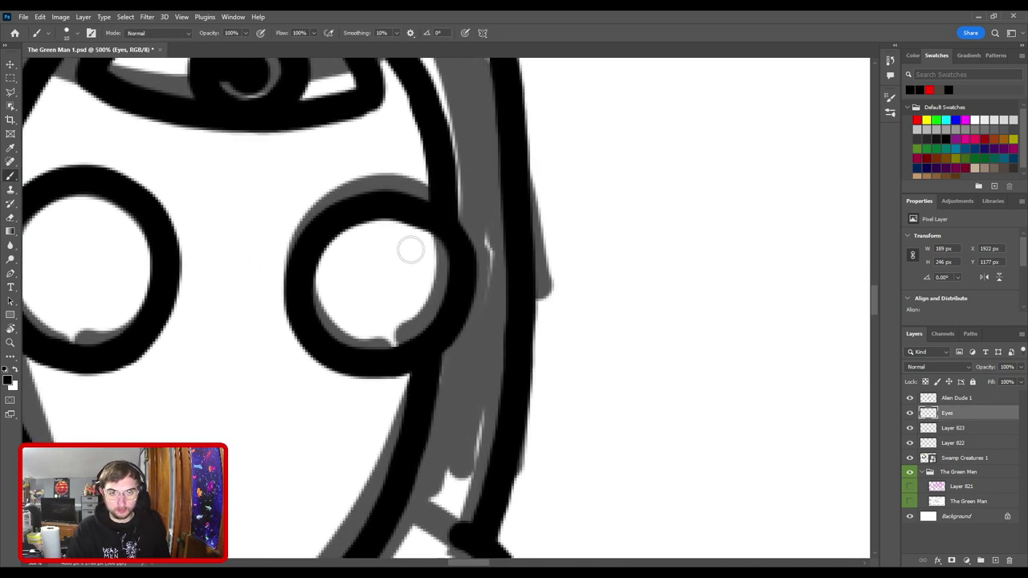
key(e)
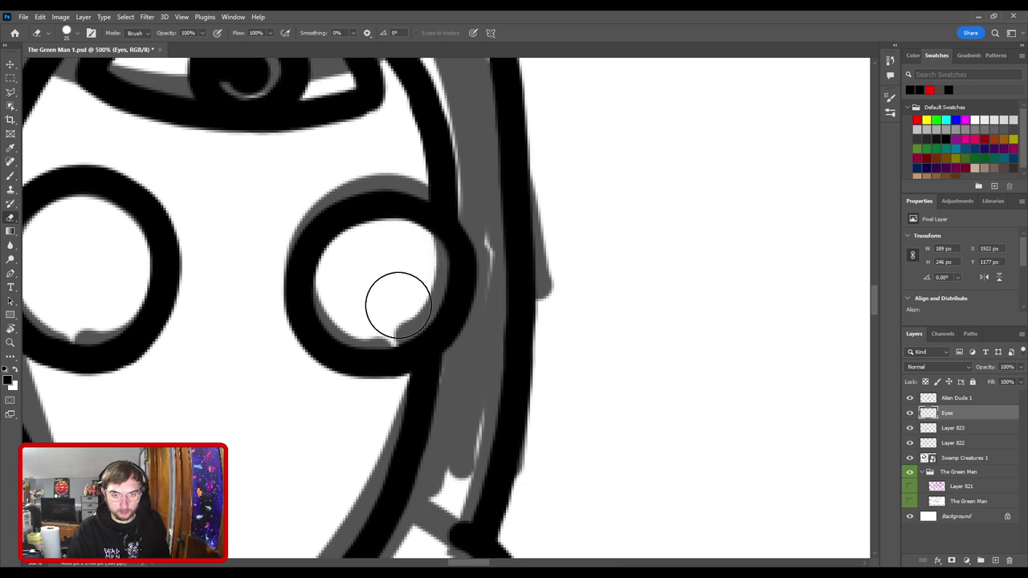
key(b)
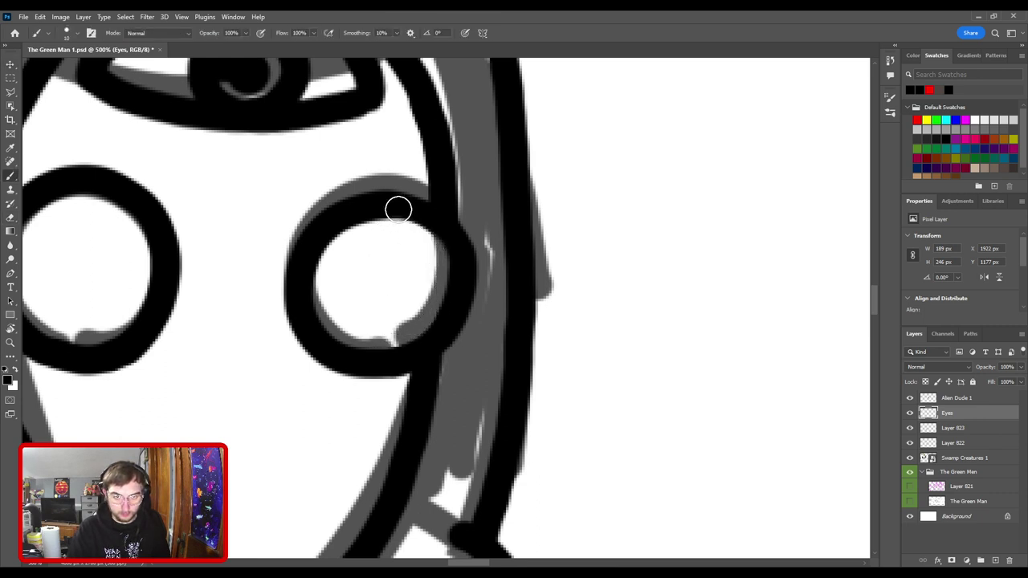
mouse_move(408, 208)
mouse_down()
mouse_move(449, 229)
mouse_move(464, 270)
mouse_move(438, 340)
mouse_move(388, 361)
mouse_move(416, 354)
mouse_up()
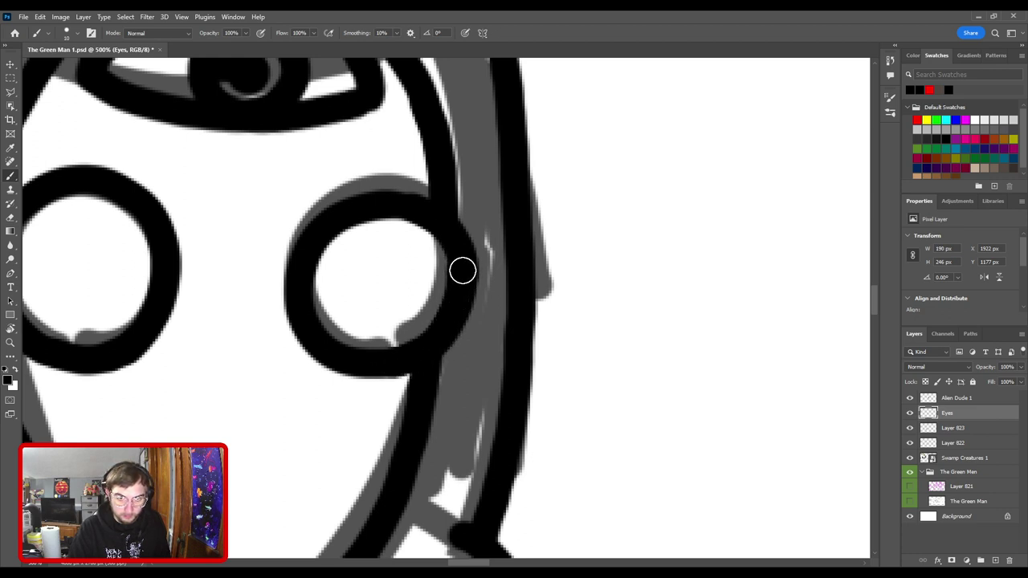
key(ctrl+minus)
key(ctrl+minus)
key(ctrl+minus)
key(ctrl+minus)
key(ctrl+minus)
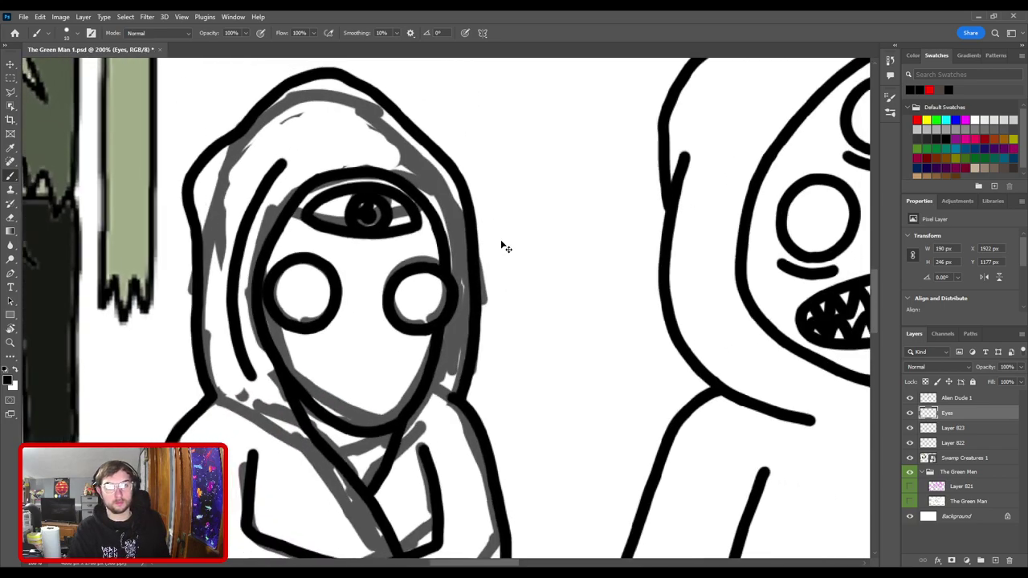
key(ctrl+plus)
key(ctrl+plus)
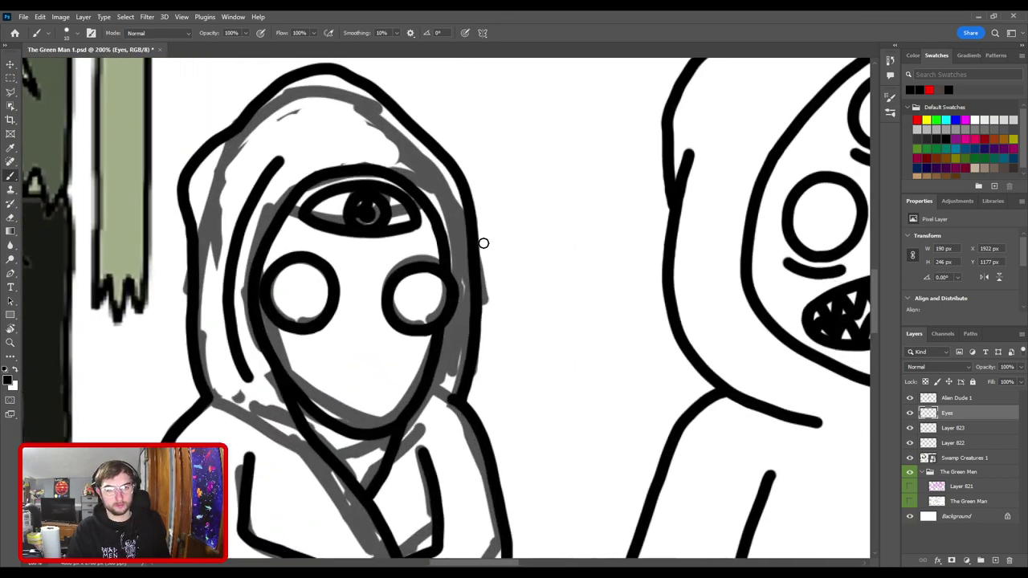
- Check the small alien's inked layer on and off, and hide the grey sketch on Layer 822
key(ctrl+minus)
key(ctrl+minus)
key(ctrl+minus)
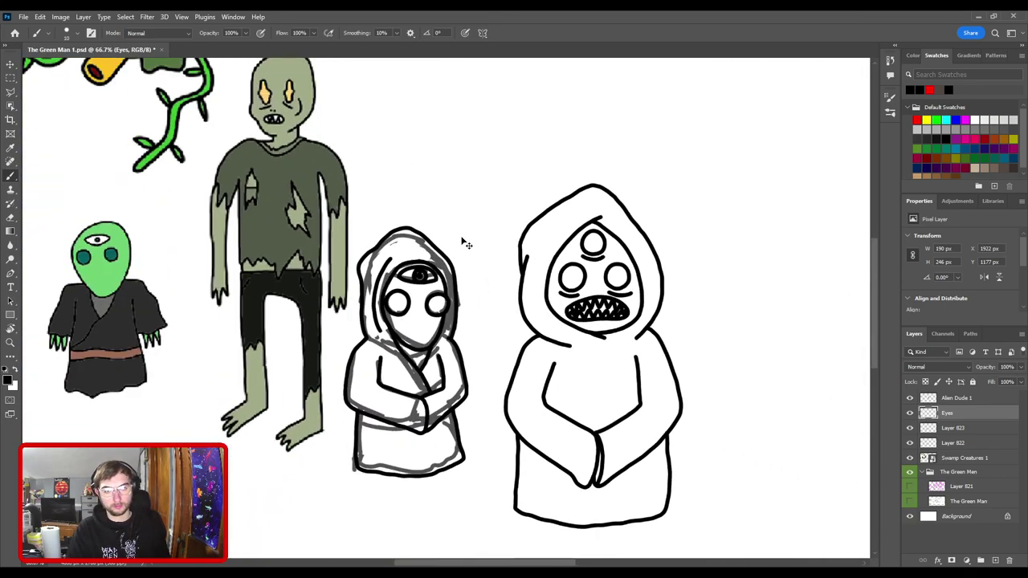
click(911, 429)
click(911, 429)
click(910, 443)
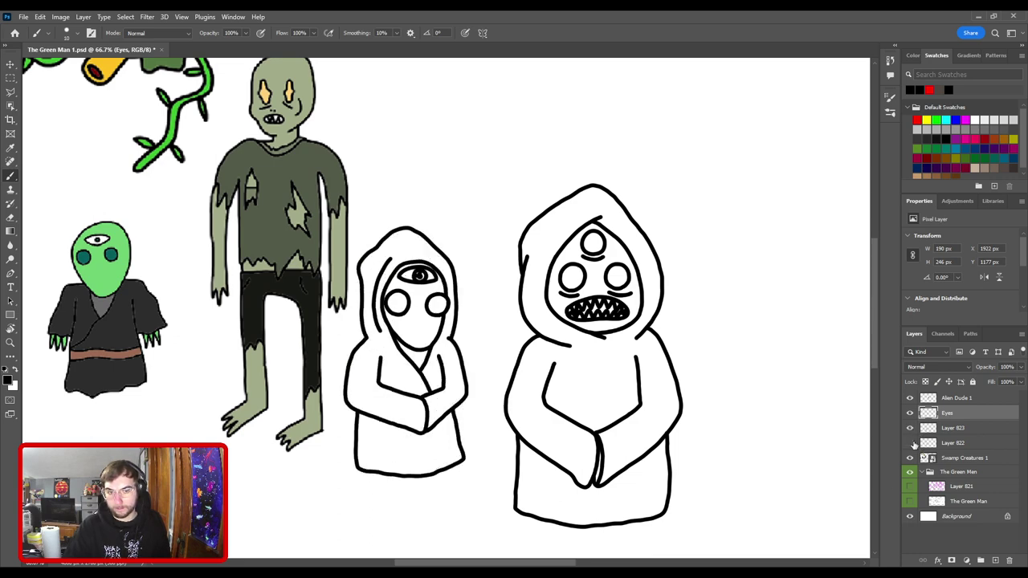
- Examine the clean line art of both hooded aliens beside the coloured creatures, from an overview down to the small alien's face
key(ctrl+minus)
key(ctrl+minus)
key(ctrl+minus)
key(ctrl+plus)
key(ctrl+plus)
drag(461, 332, 598, 343)
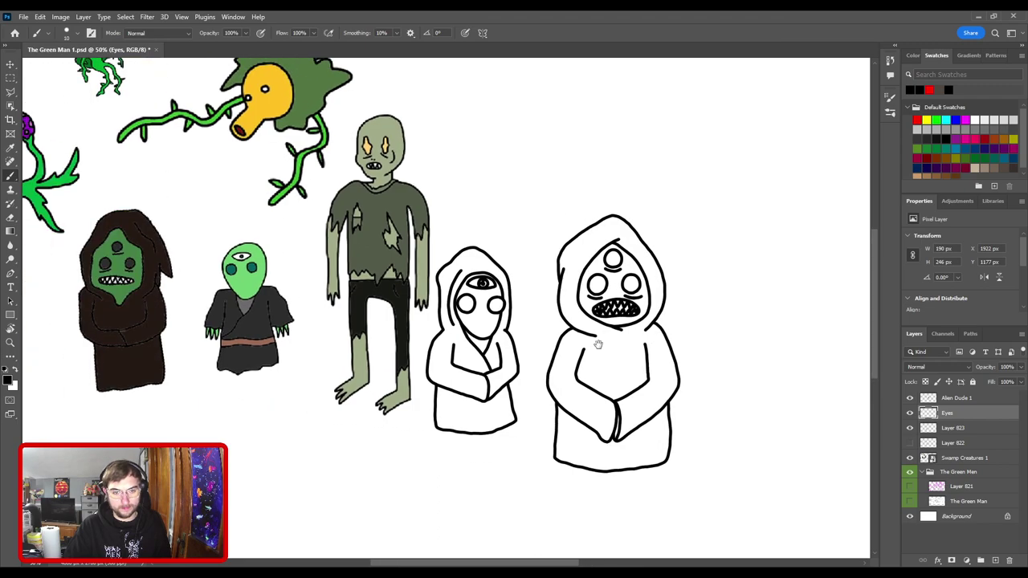
key(ctrl+minus)
key(ctrl+minus)
key(ctrl+plus)
key(ctrl+plus)
key(ctrl+plus)
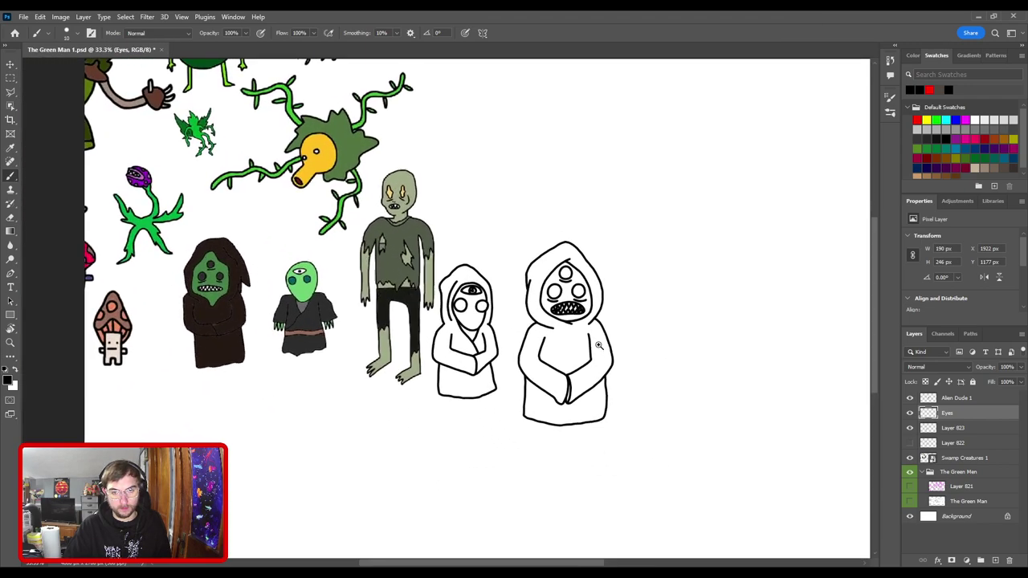
drag(598, 344, 524, 330)
key(ctrl+plus)
key(ctrl+plus)
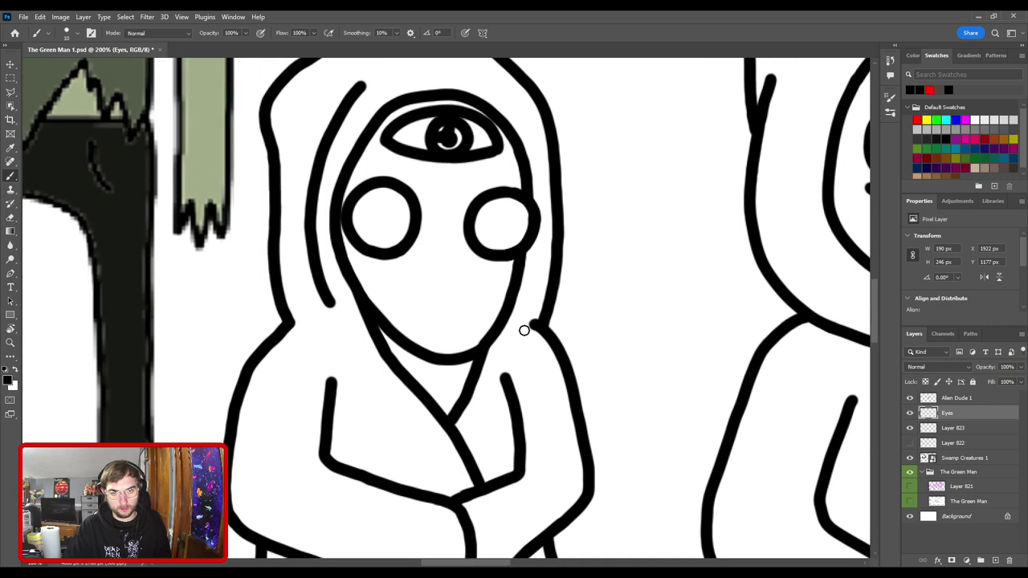
- Erase the right jaw line between the right eye and the chin on the Eyes layer
key(v)
click(478, 388)
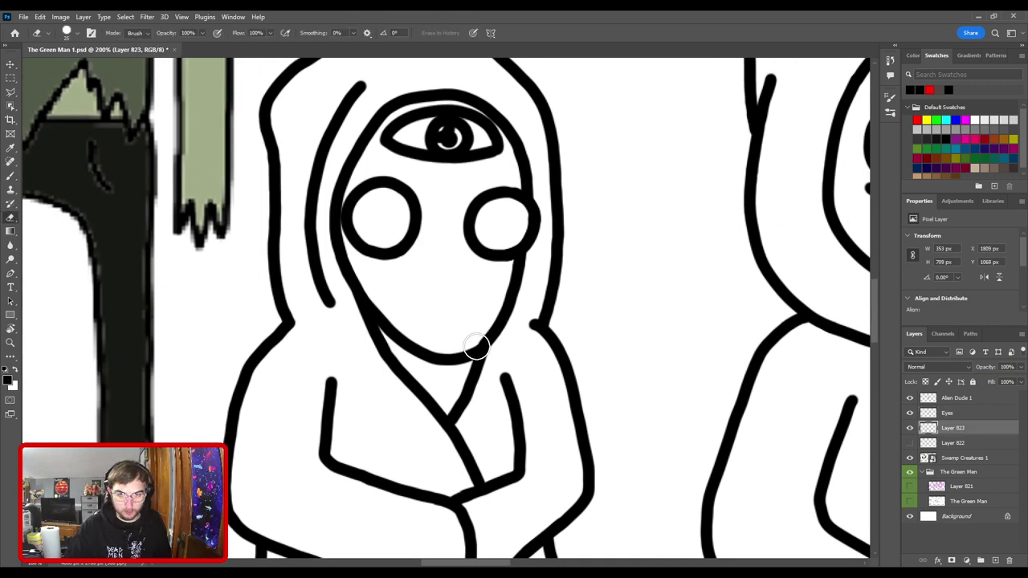
click(466, 363)
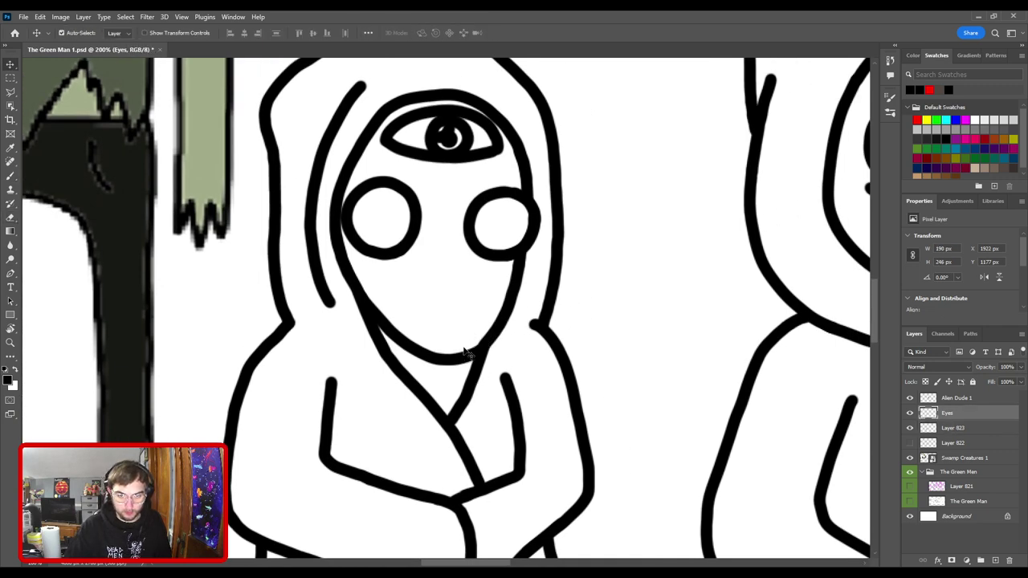
key(e)
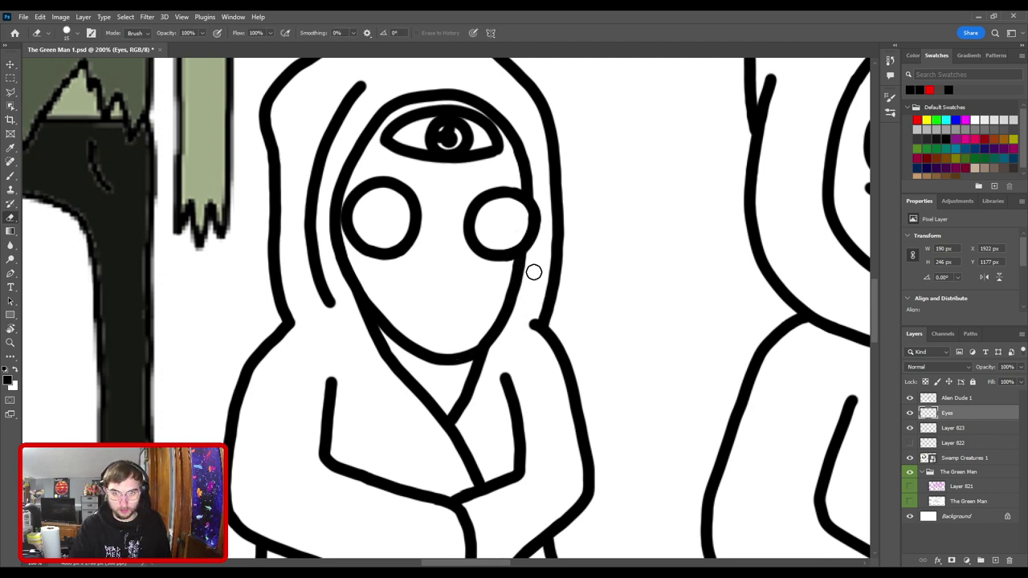
drag(532, 259, 496, 327)
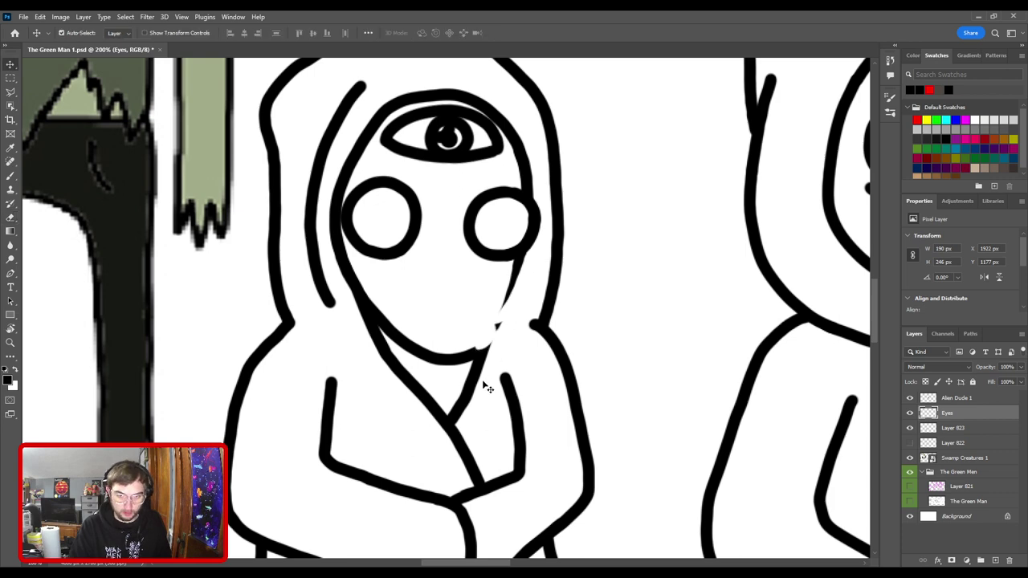
- Erase the leftover bits of the old jaw line and the overlapping end at the chin on Layer 823 and the Eyes layer
ctrl+click(498, 325)
key(v)
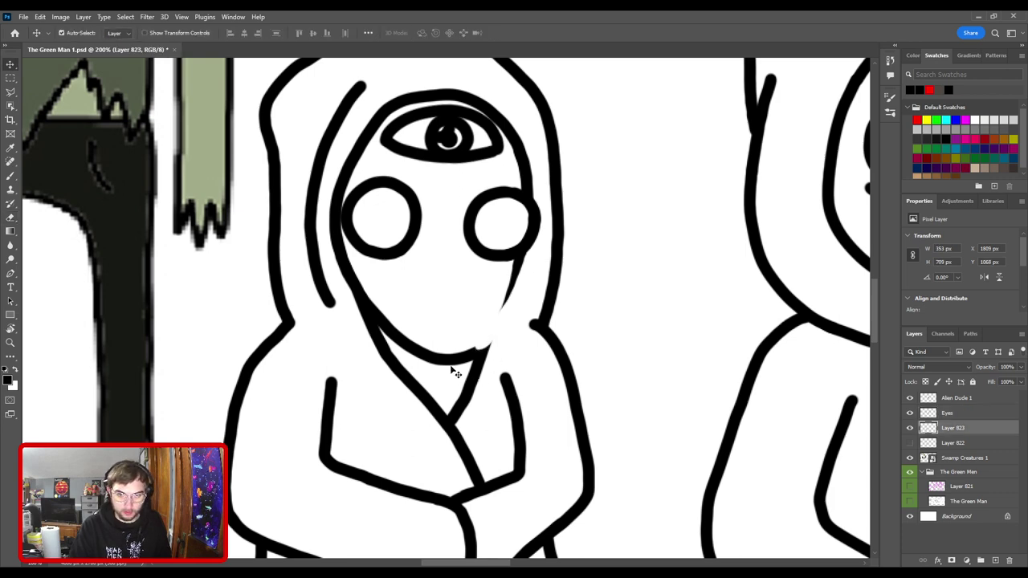
key(e)
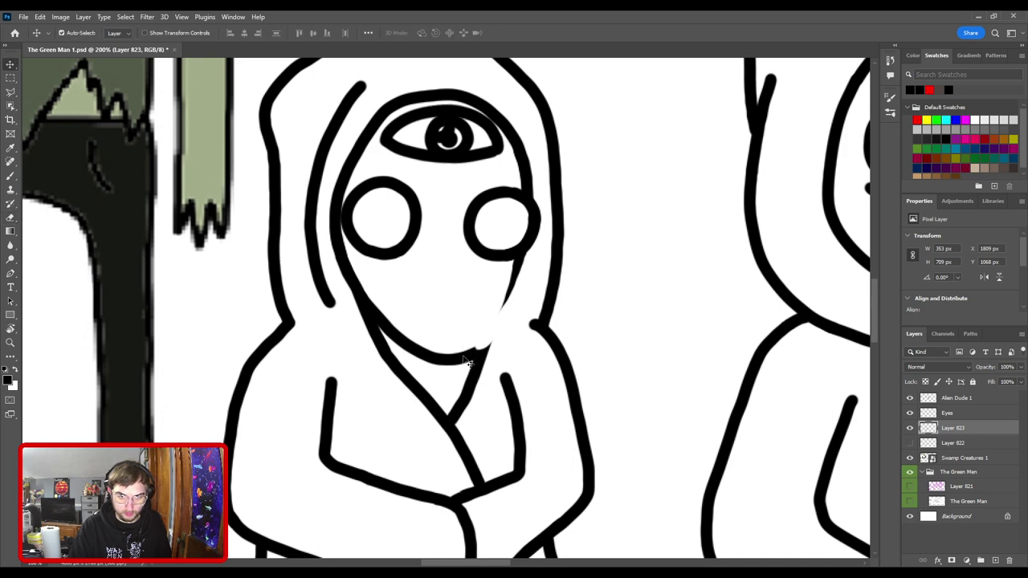
ctrl+click(474, 350)
key(b)
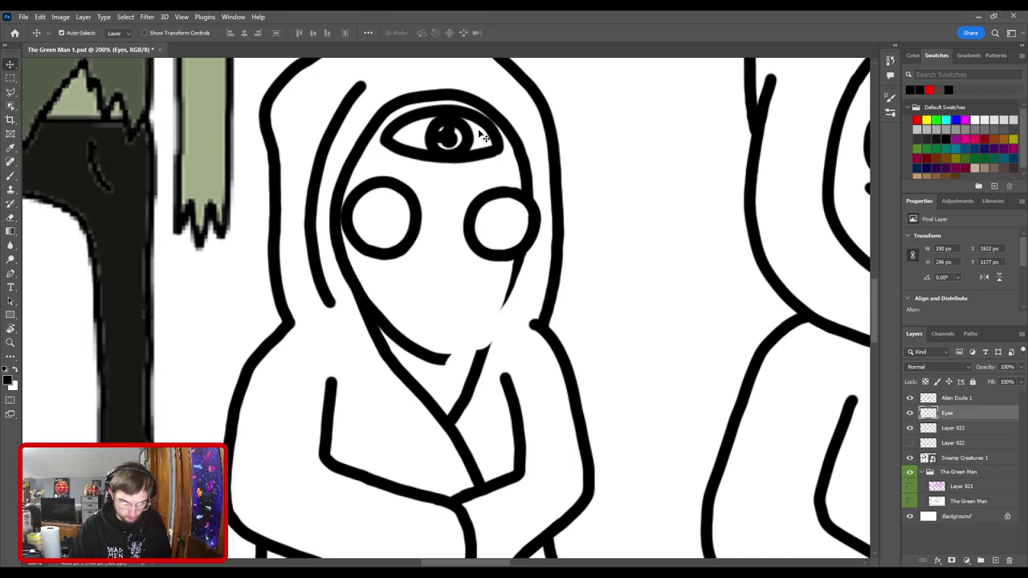
- Redraw the right jaw line in black from the chin up to the right eye on the Eyes layer
key(ctrl+plus)
key(r)
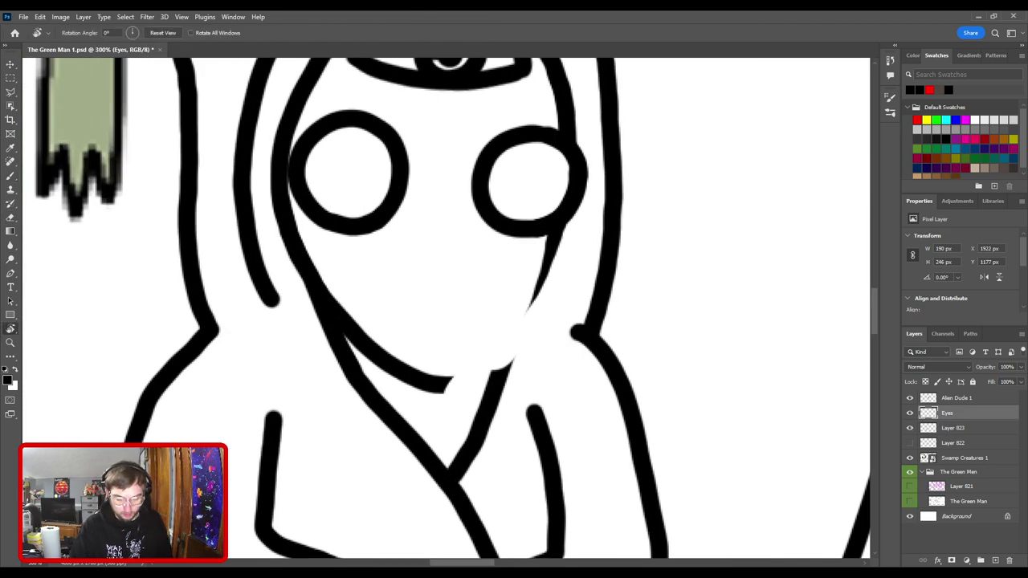
drag(563, 290, 489, 195)
key(b)
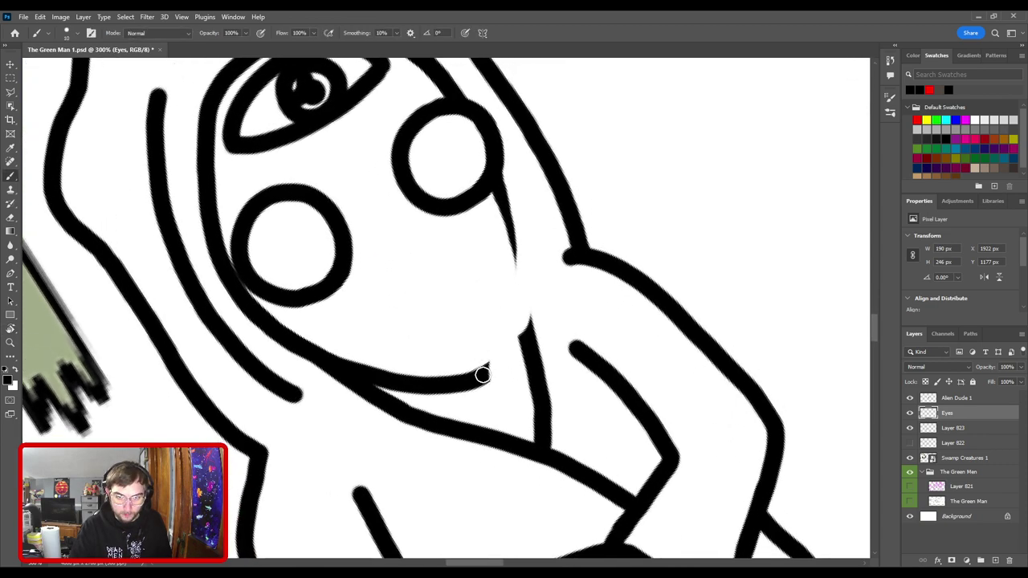
mouse_move(482, 372)
mouse_down()
mouse_move(514, 276)
mouse_move(494, 183)
mouse_up()
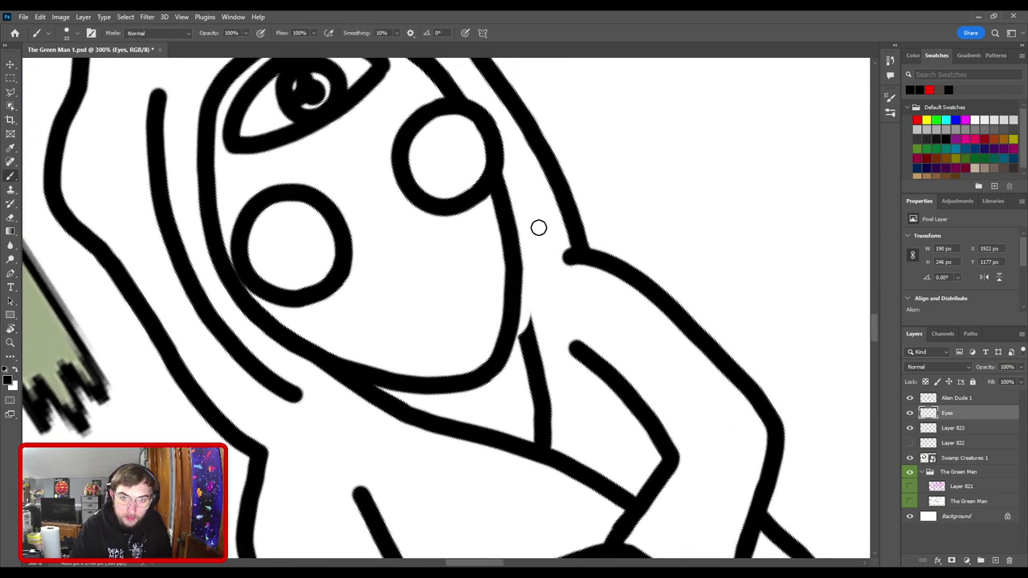
key(ctrl+minus)
key(ctrl+minus)
key(ctrl+minus)
key(ctrl+plus)
key(ctrl+plus)
key(ctrl+plus)
key(ctrl+plus)
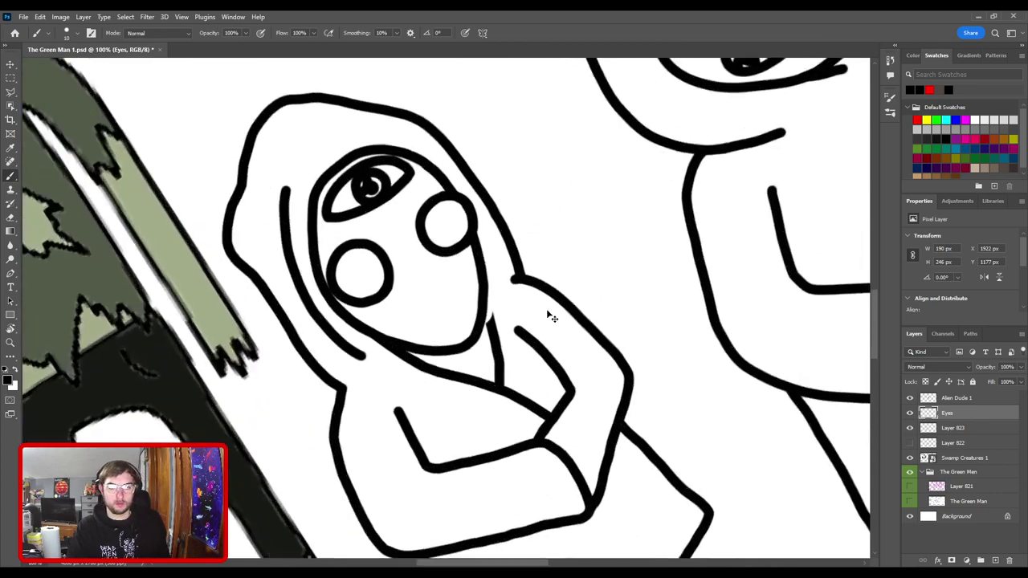
- Extend the right collar line in black up to the new jaw line on Layer 823, and return the canvas to upright
key(v)
click(532, 360)
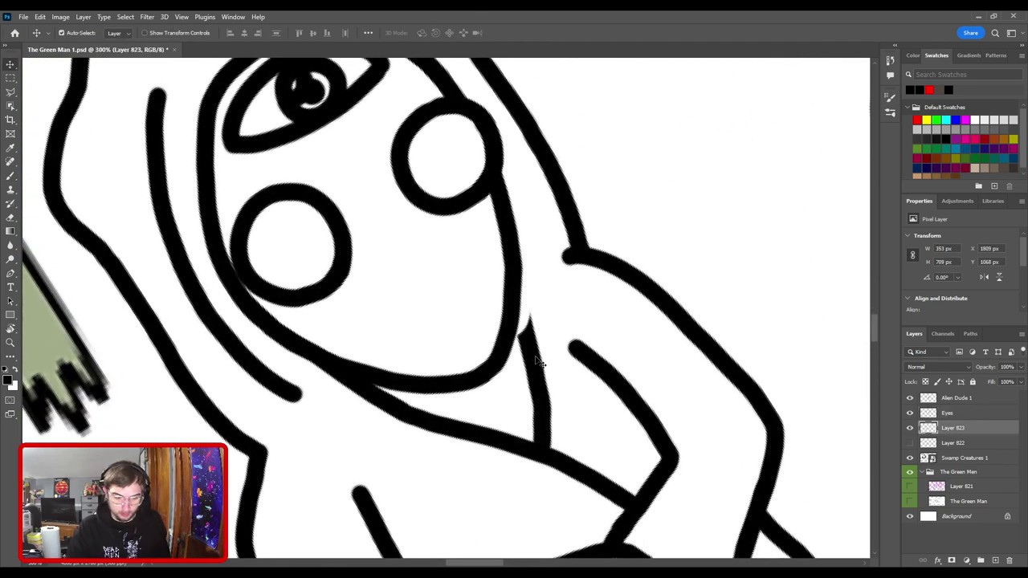
key(b)
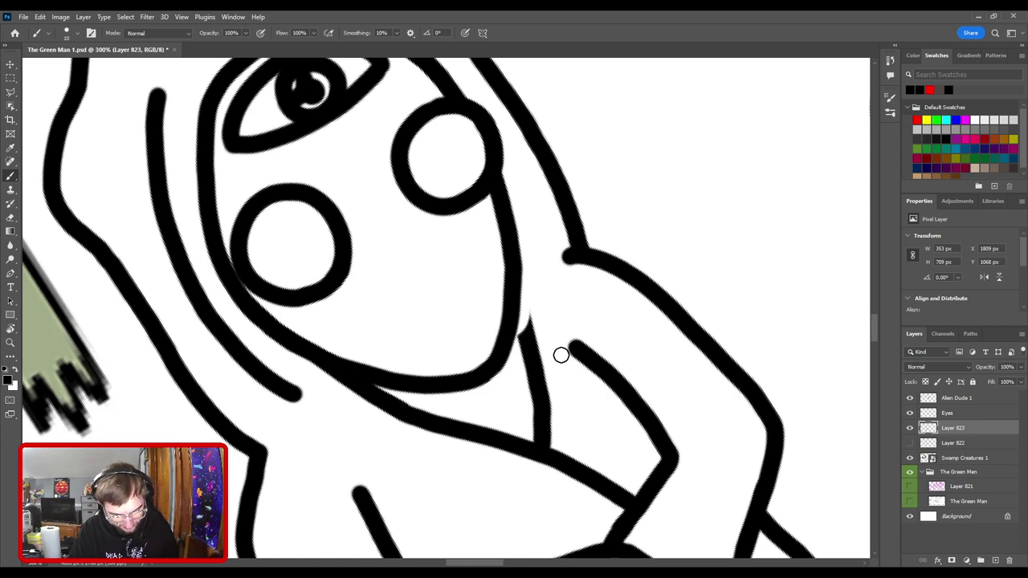
drag(527, 335, 516, 296)
key(ctrl+z)
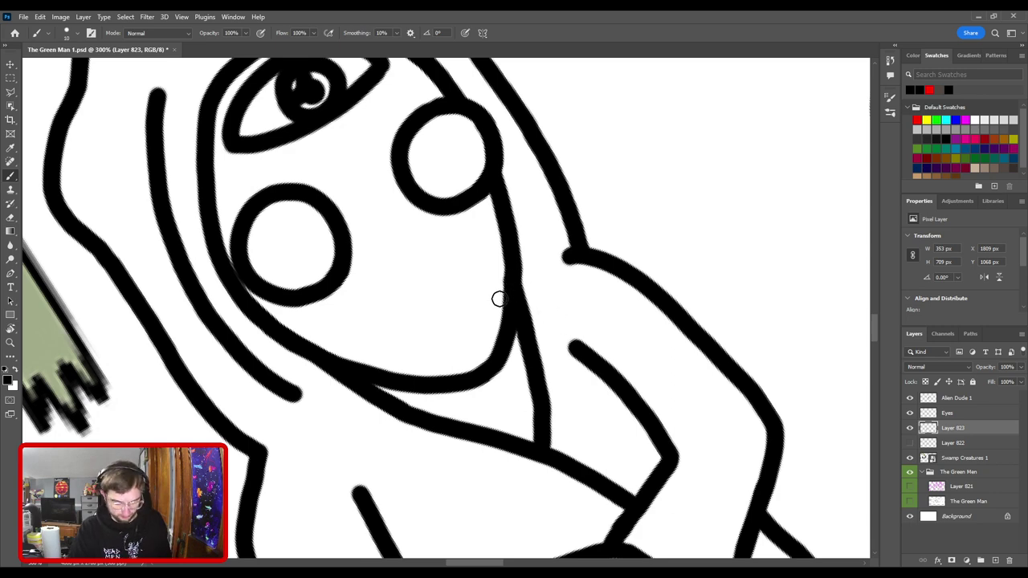
key(e)
key(ctrl+1)
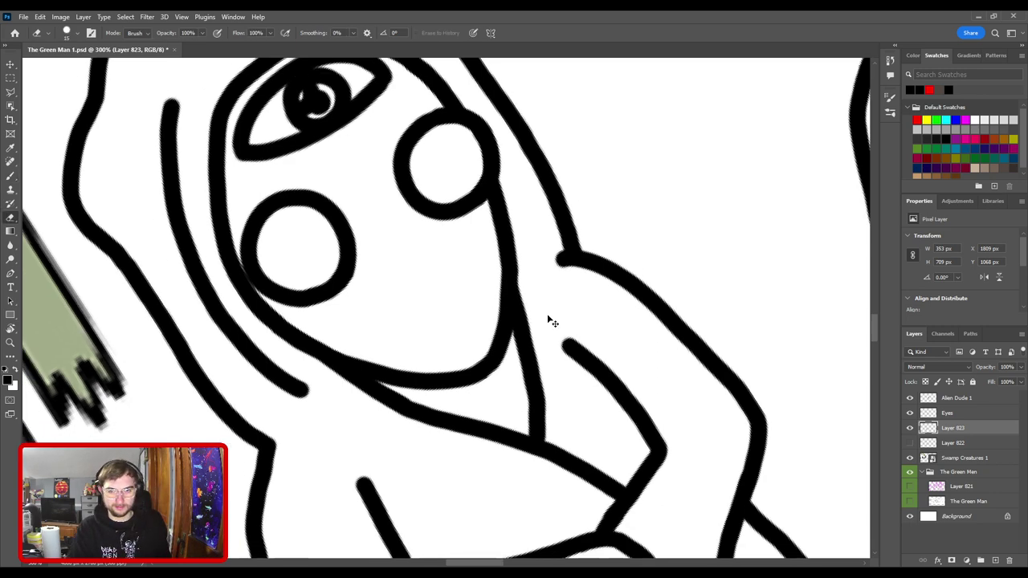
key(r)
key(Escape)
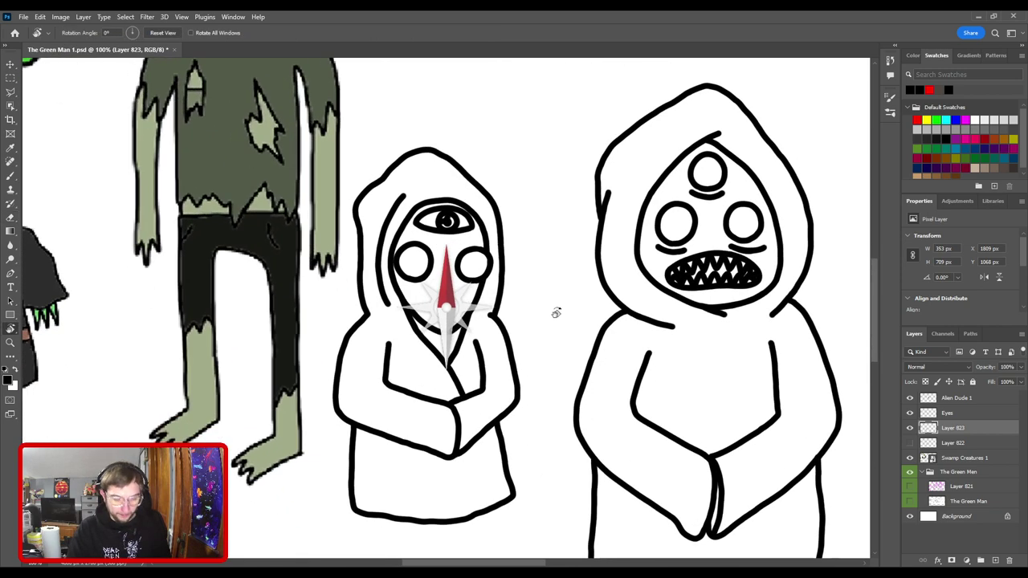
- Hide Layer 823 so only the small alien's eyes and jaw from the Eyes layer show
key(ctrl+minus)
key(ctrl+minus)
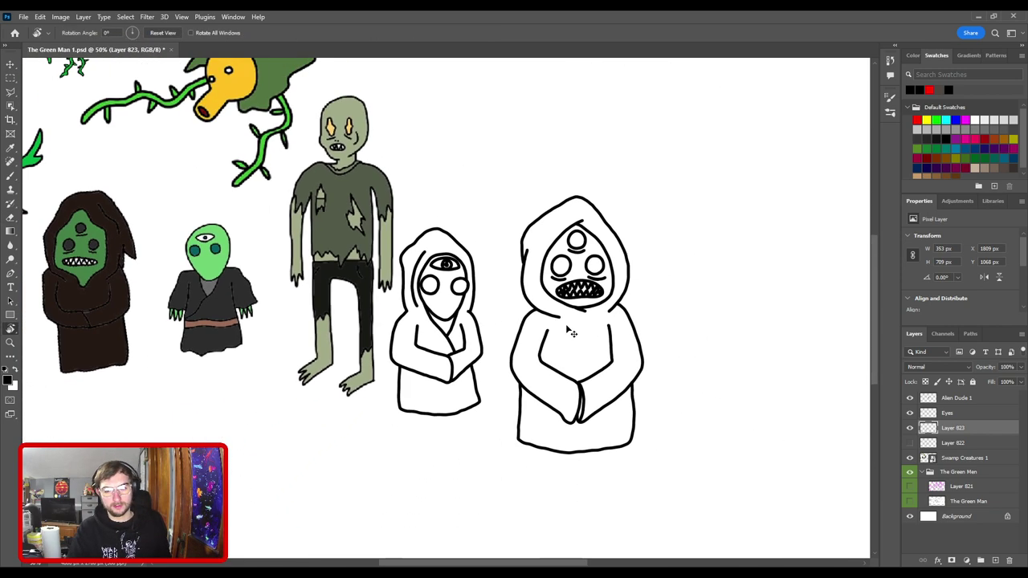
click(910, 430)
click(910, 428)
click(911, 428)
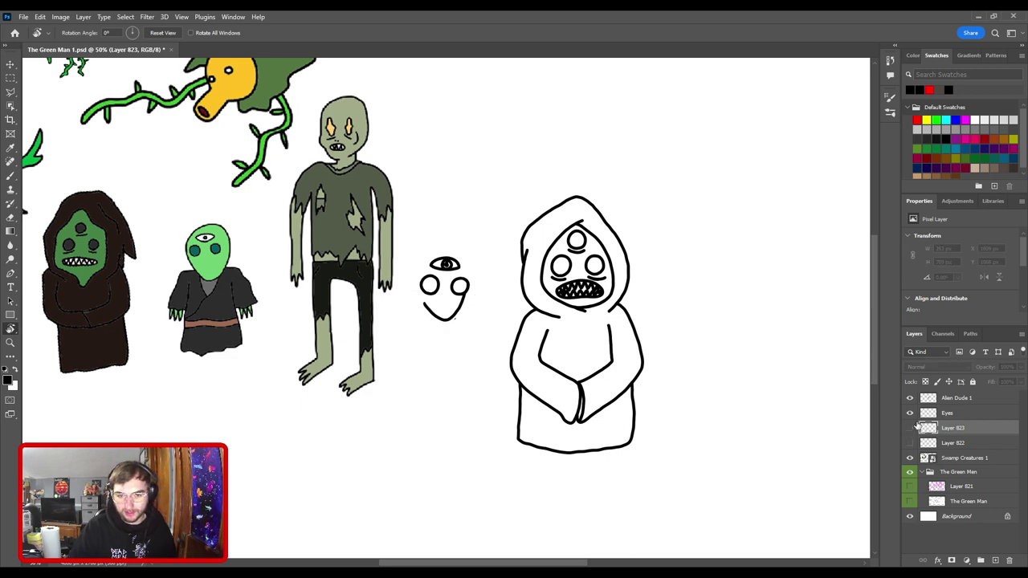
- Erase the stray fleck outside the right jaw line on the Eyes layer and show Layer 823 again
key(ctrl+plus)
key(ctrl+plus)
key(ctrl+plus)
key(ctrl+plus)
click(951, 414)
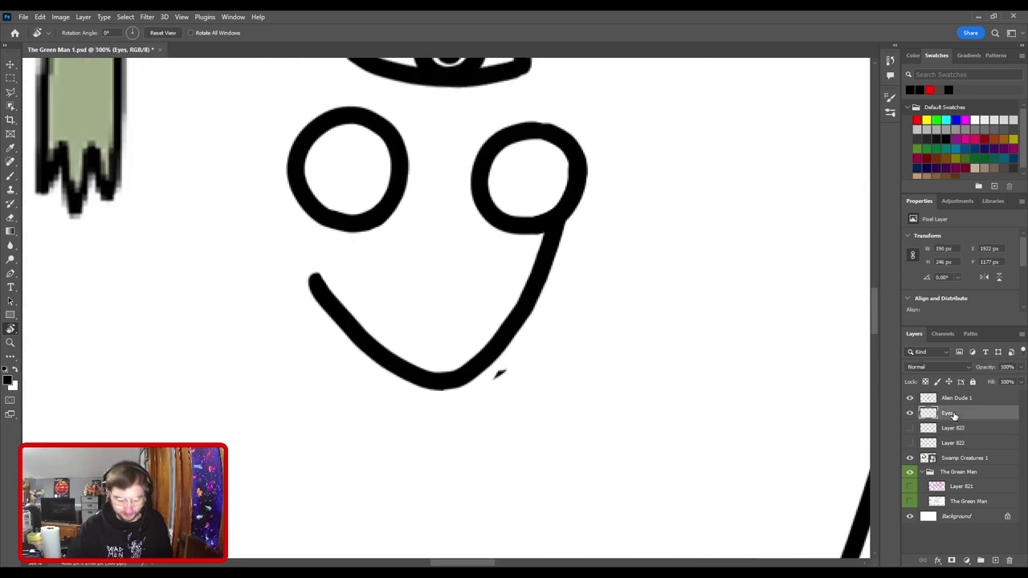
key(v)
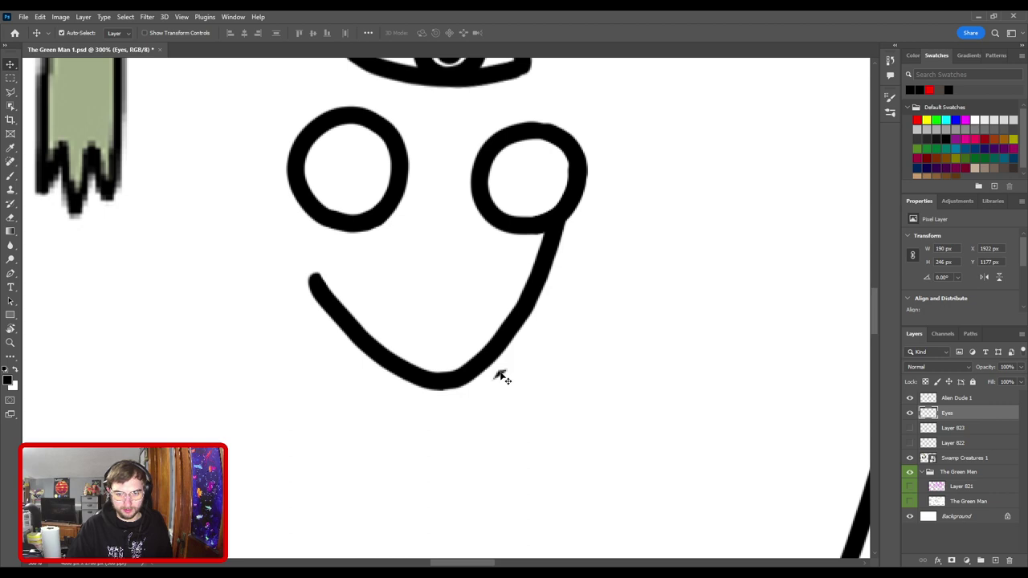
key(e)
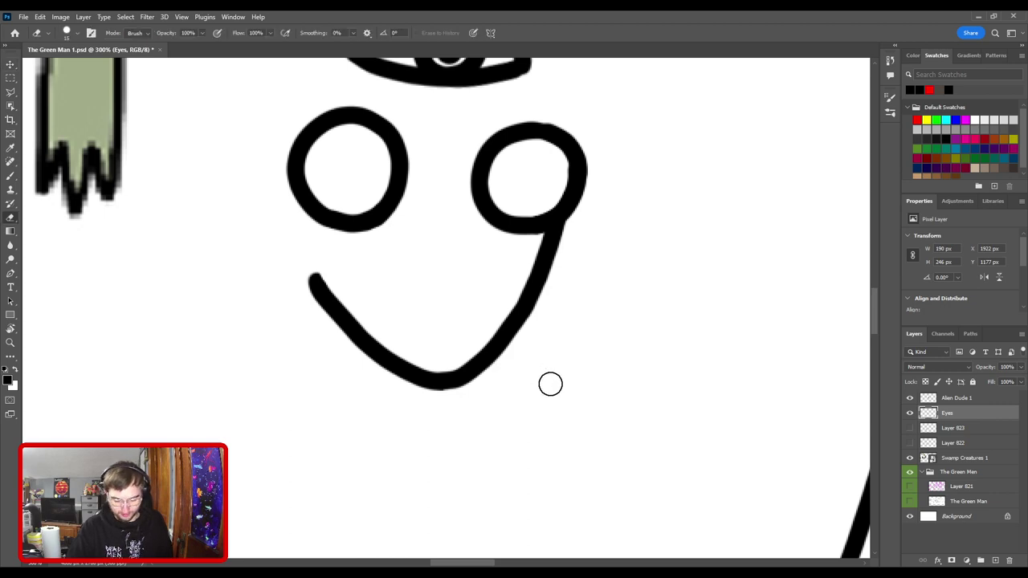
key(ctrl+minus)
key(ctrl+minus)
key(ctrl+minus)
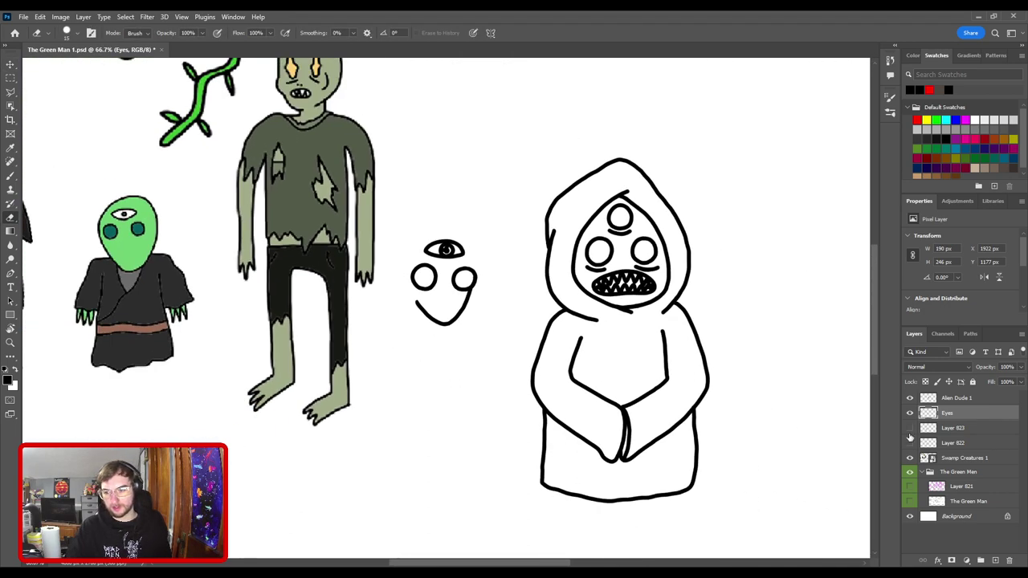
click(910, 428)
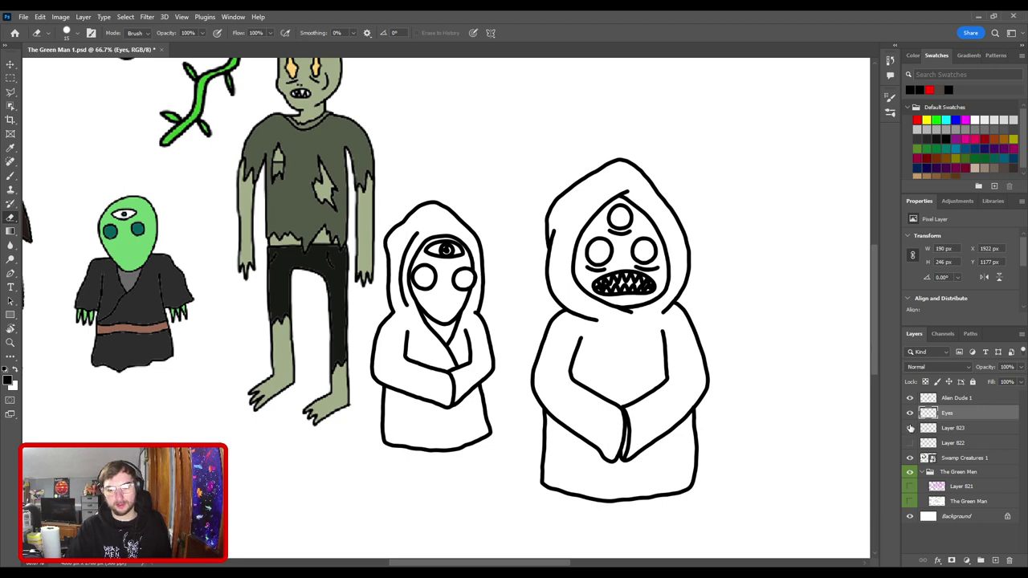
- Rename Layer 823, the small hooded alien's line art, as "The Green Man"
key(ctrl+0)
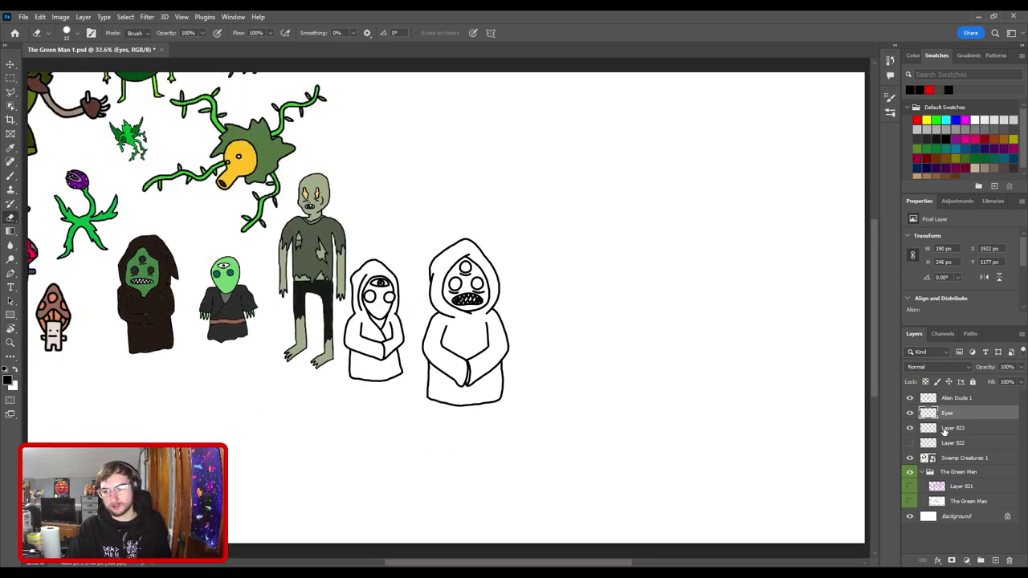
click(945, 429)
double_click(954, 428)
text(The Green Man)
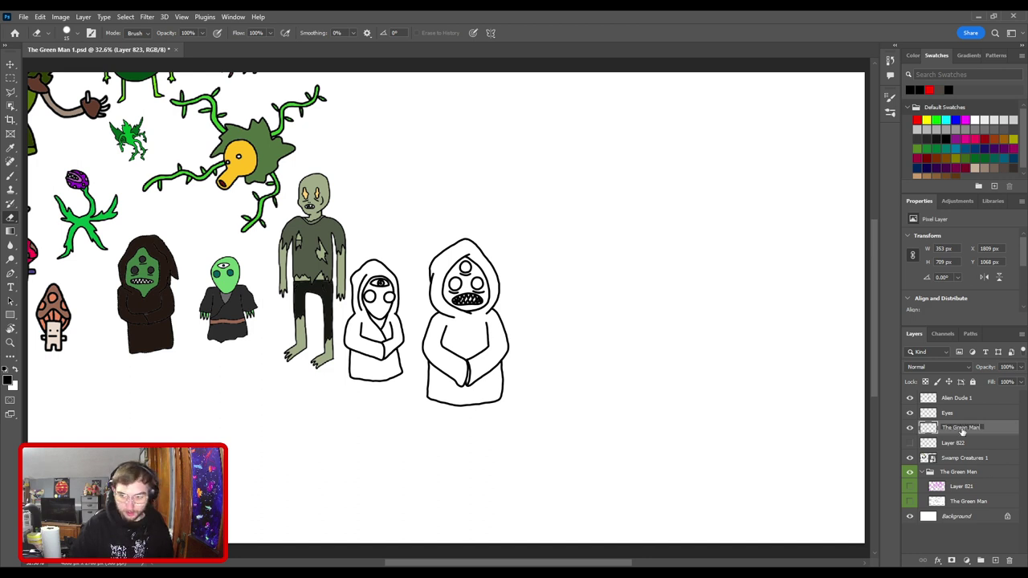
key(Return)
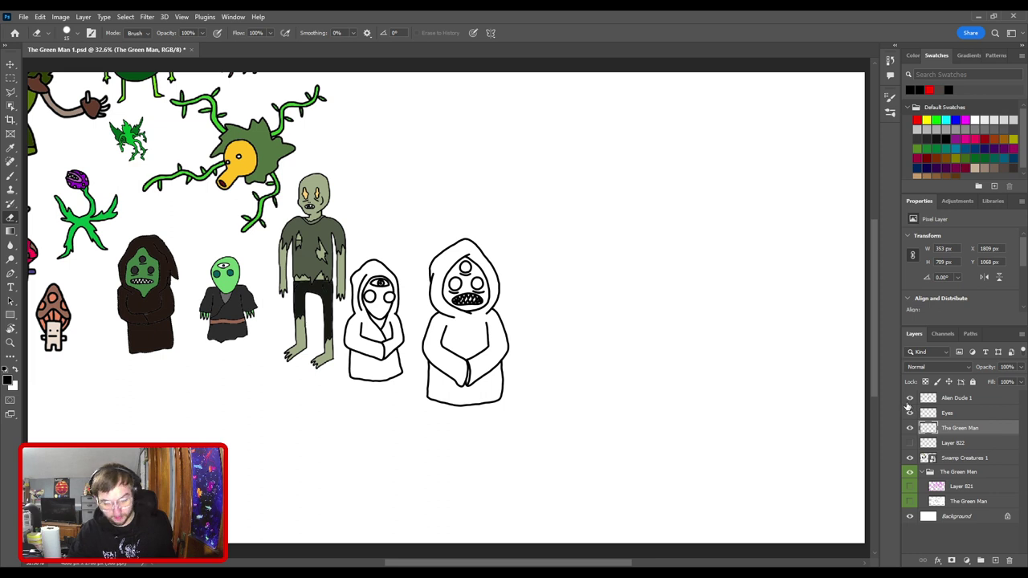
- Check the sketch on Layer 822 on and off, and move that hidden layer into The Green Men group
key(ctrl+minus)
key(ctrl+minus)
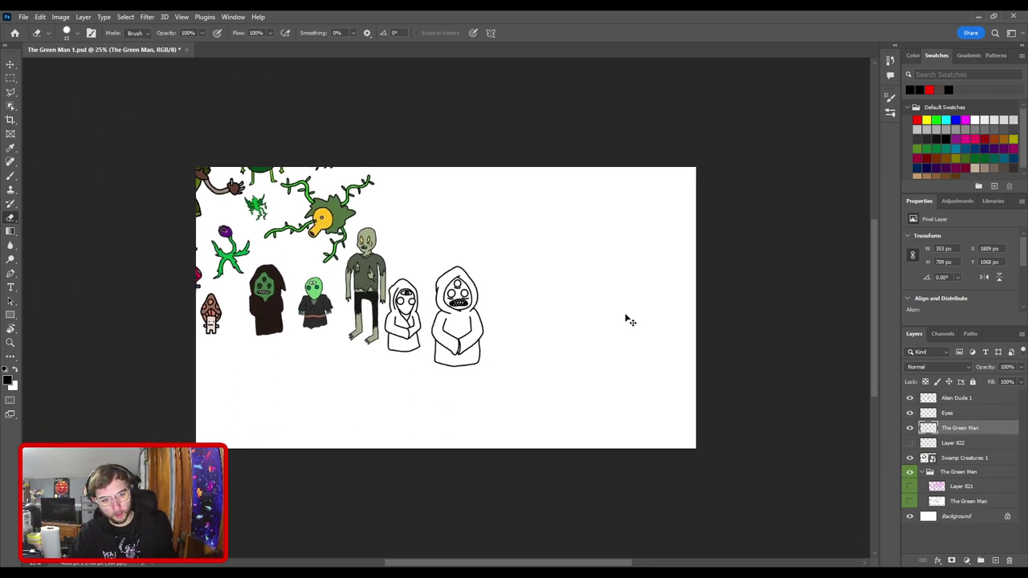
click(11, 65)
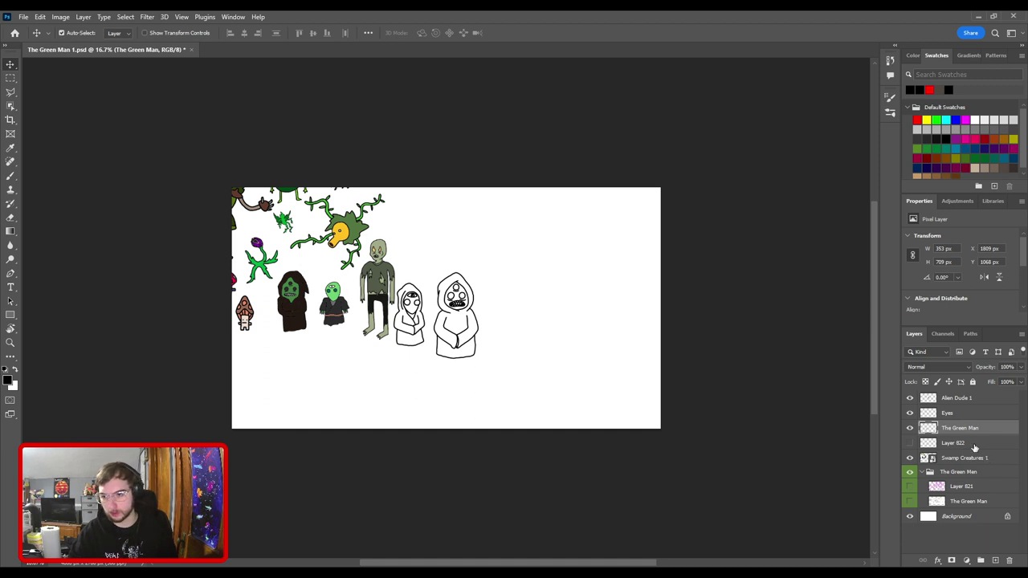
click(909, 443)
click(909, 443)
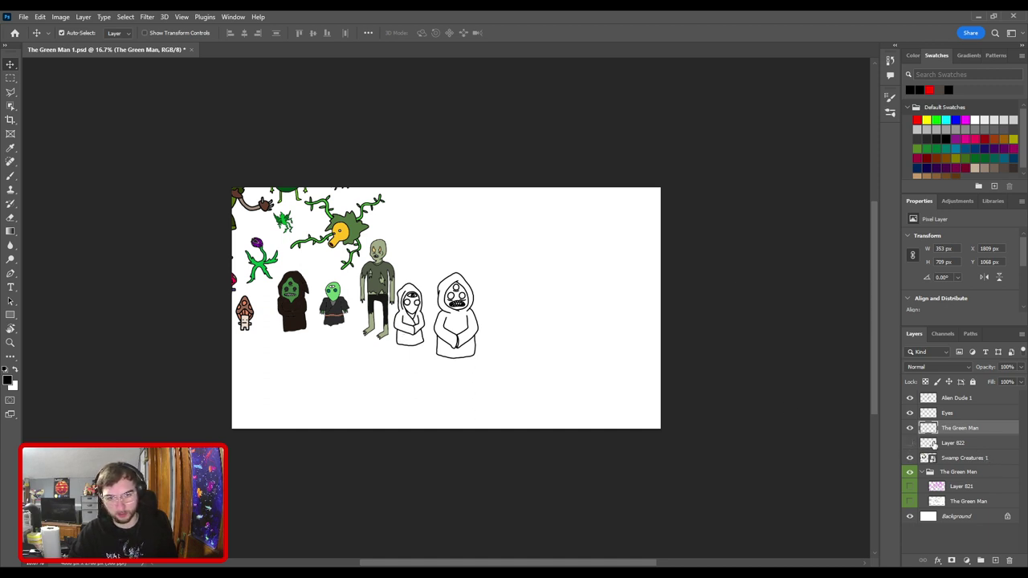
click(957, 446)
drag(958, 445, 962, 485)
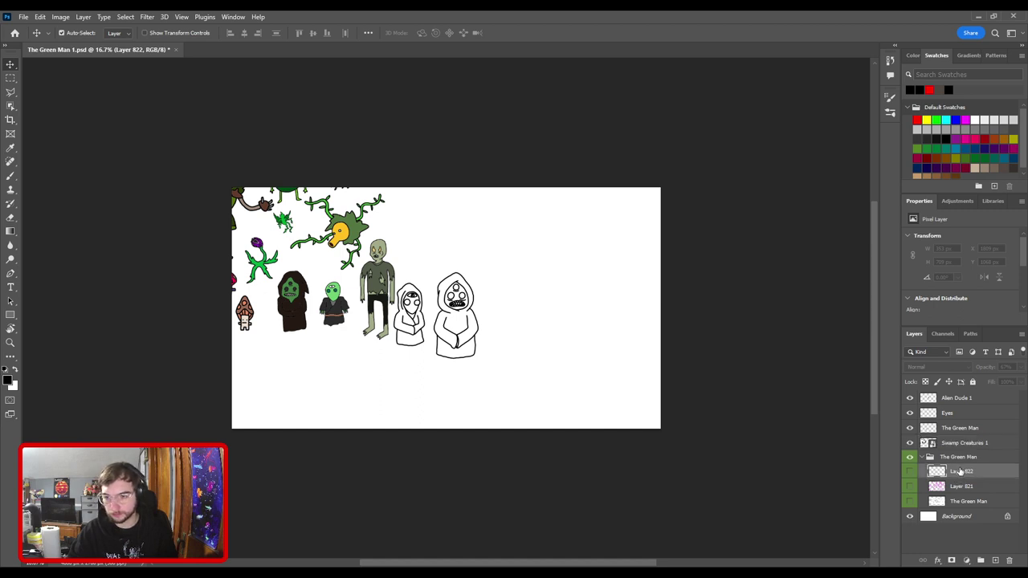
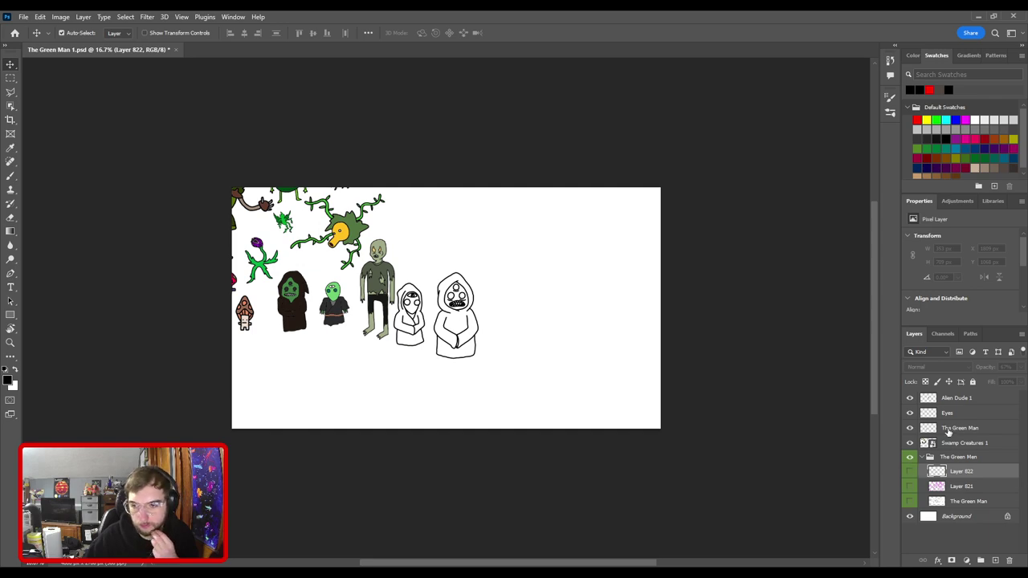
- Add a new layer directly above the small alien's The Green Man line art layer, ready for the Brush tool
click(948, 429)
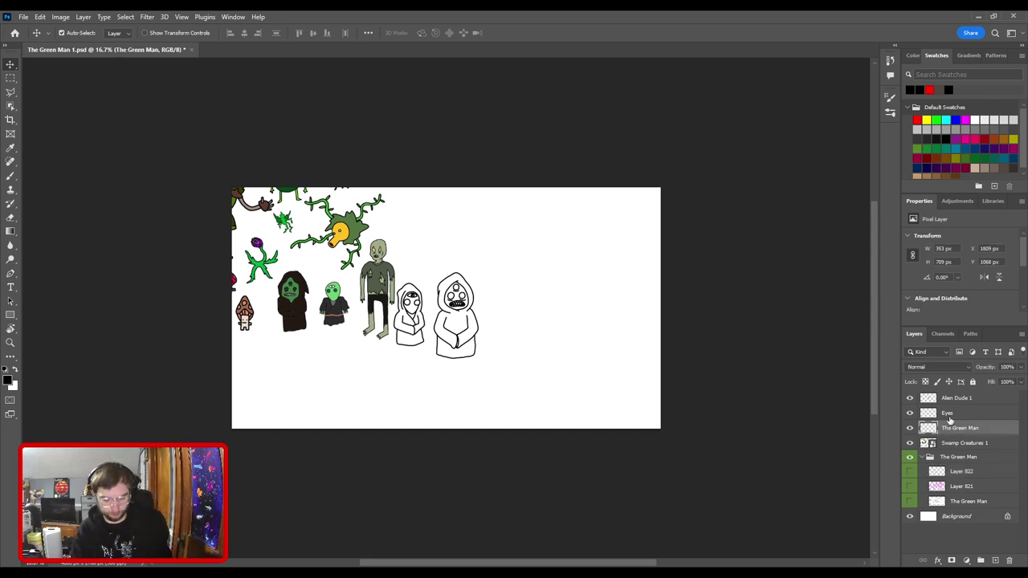
key(b)
key(ctrl+plus)
key(ctrl+plus)
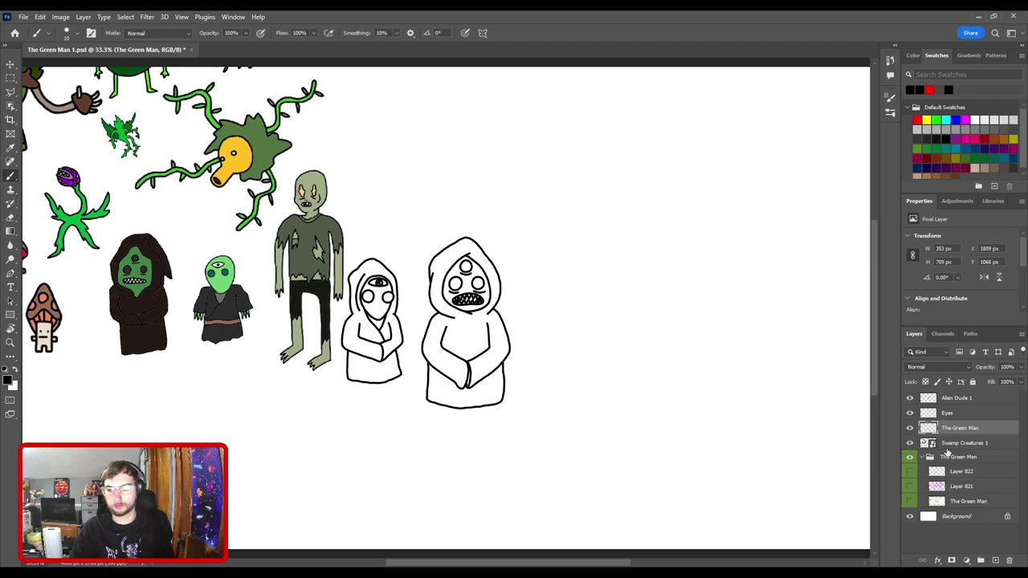
click(996, 560)
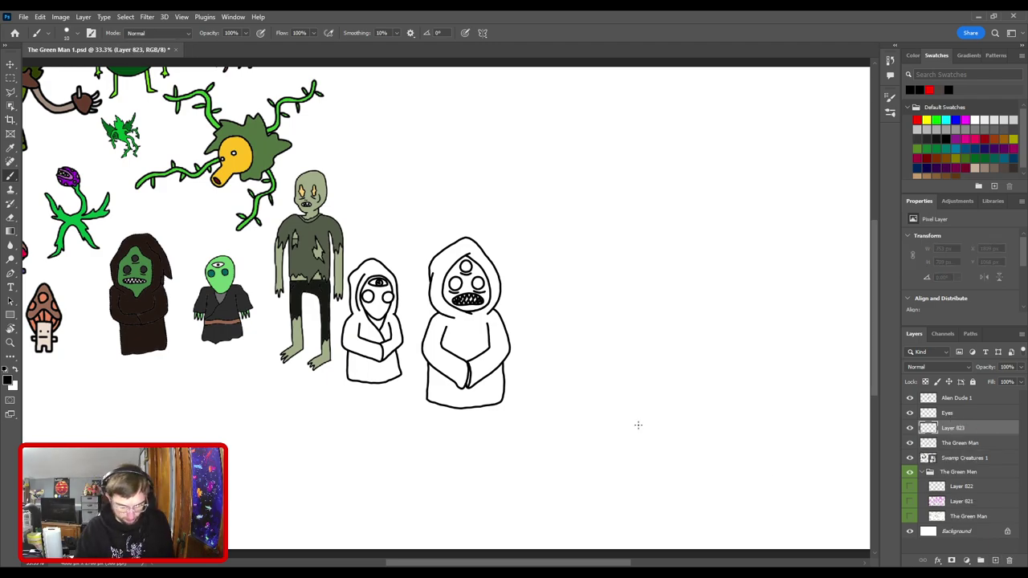
- Draw a black belt outline around the small alien's waist below the sleeves, with rounded ends beyond both robe edges
key(ctrl+plus)
key(ctrl+plus)
drag(357, 310, 426, 251)
key(ctrl+plus)
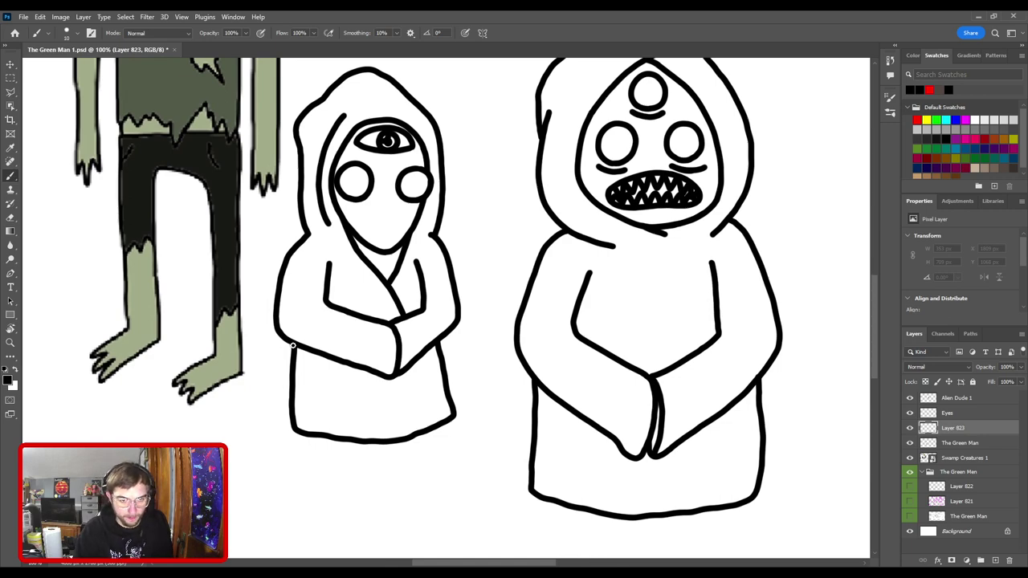
mouse_move(296, 365)
mouse_down()
mouse_move(384, 376)
mouse_move(438, 370)
mouse_move(425, 366)
mouse_move(447, 351)
mouse_up()
key(ctrl+z)
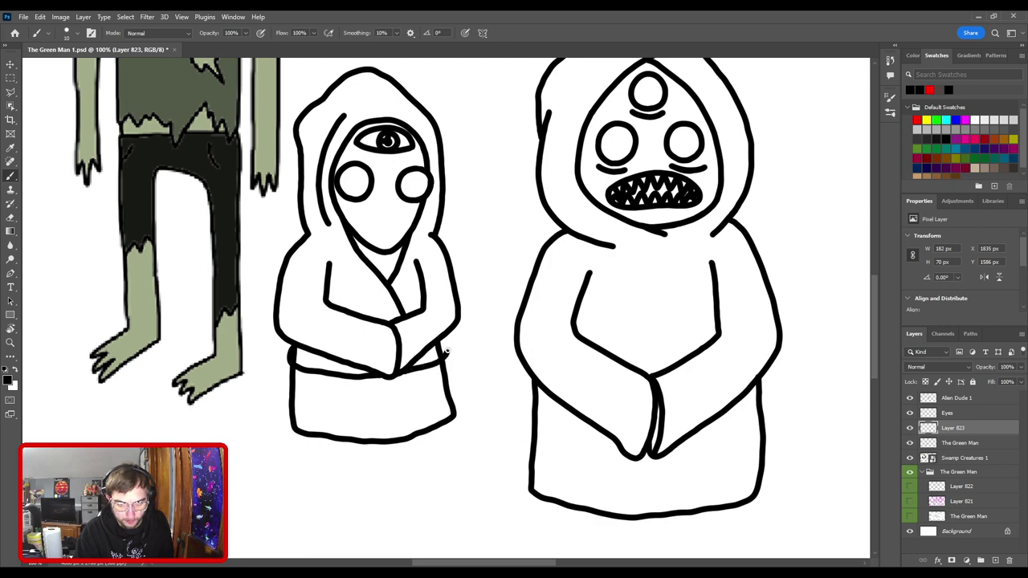
scroll(378, 363, up, 1)
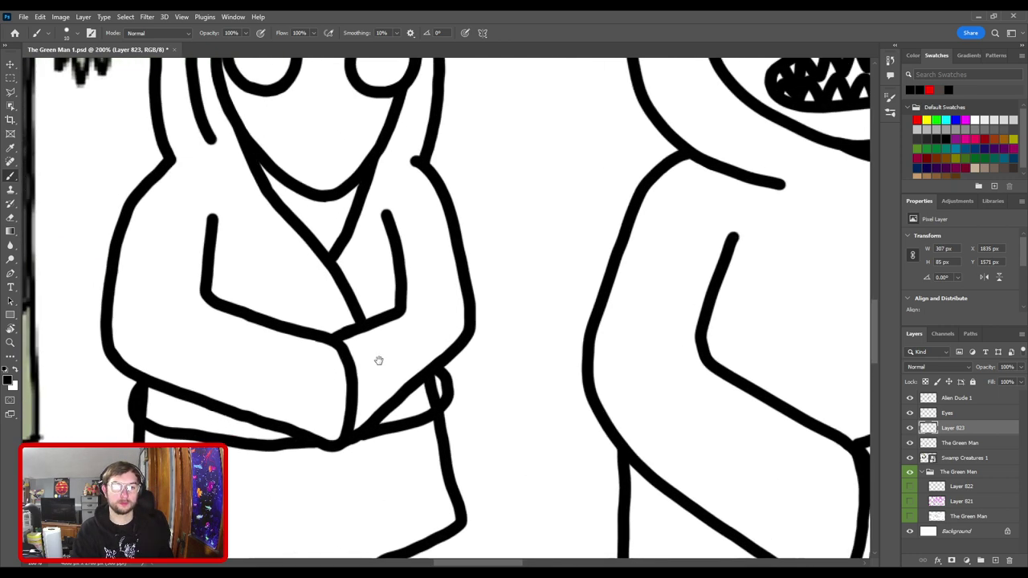
- Draw short curved black fold lines across the small hooded alien's belt, on both sides of the joined sleeves, redoing unsatisfactory strokes
mouse_move(386, 355)
mouse_down()
mouse_move(349, 309)
mouse_move(362, 348)
mouse_up()
key(ctrl+z)
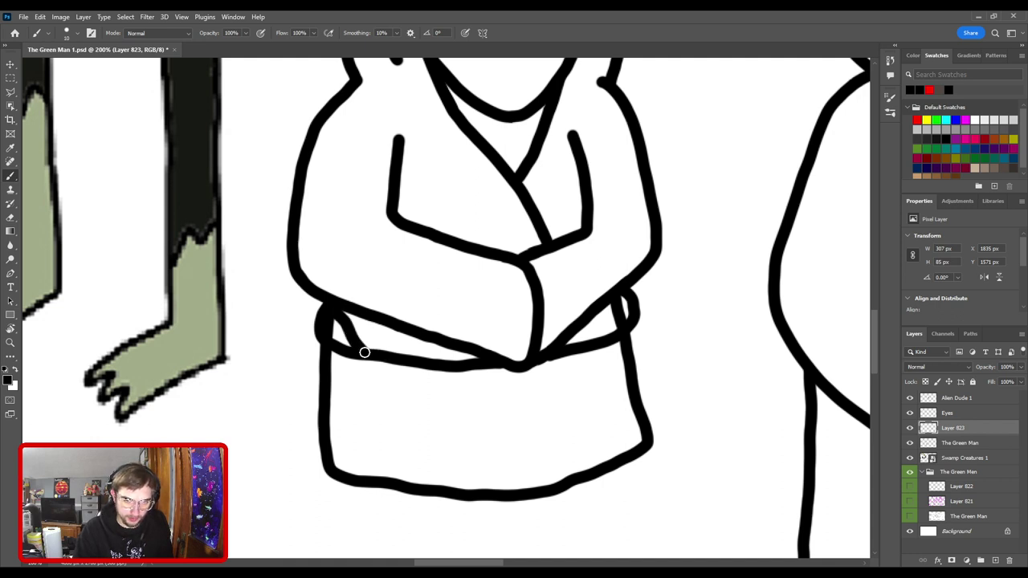
key(ctrl+z)
mouse_move(327, 305)
mouse_down()
mouse_move(388, 355)
mouse_move(402, 354)
mouse_move(410, 336)
mouse_move(400, 327)
mouse_move(452, 362)
mouse_move(425, 333)
mouse_move(414, 330)
mouse_move(453, 361)
mouse_up()
key(ctrl+z)
key(ctrl+z)
key(ctrl+z)
drag(338, 309, 381, 357)
key(ctrl+z)
drag(335, 305, 389, 353)
key(ctrl+z)
mouse_move(328, 300)
mouse_down()
mouse_move(385, 354)
mouse_move(429, 345)
mouse_move(438, 361)
mouse_move(463, 320)
mouse_move(470, 349)
mouse_move(502, 351)
mouse_move(476, 292)
mouse_move(452, 345)
mouse_move(431, 339)
mouse_move(449, 361)
mouse_move(519, 330)
mouse_move(468, 348)
mouse_move(433, 339)
mouse_move(454, 363)
mouse_up()
key(ctrl+z)
key(ctrl+z)
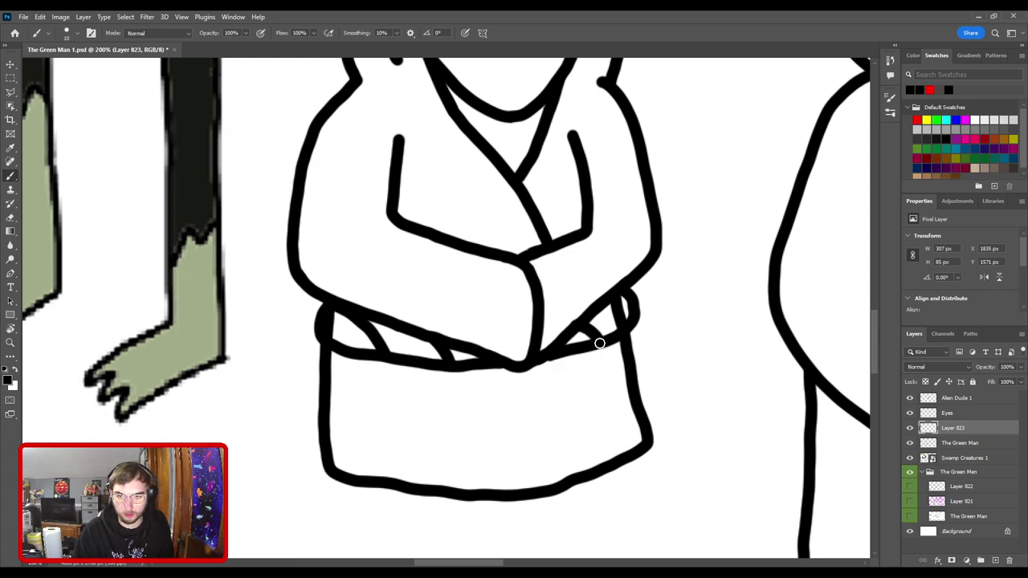
mouse_move(584, 322)
mouse_down()
mouse_move(604, 339)
mouse_move(628, 316)
mouse_up()
key(ctrl+z)
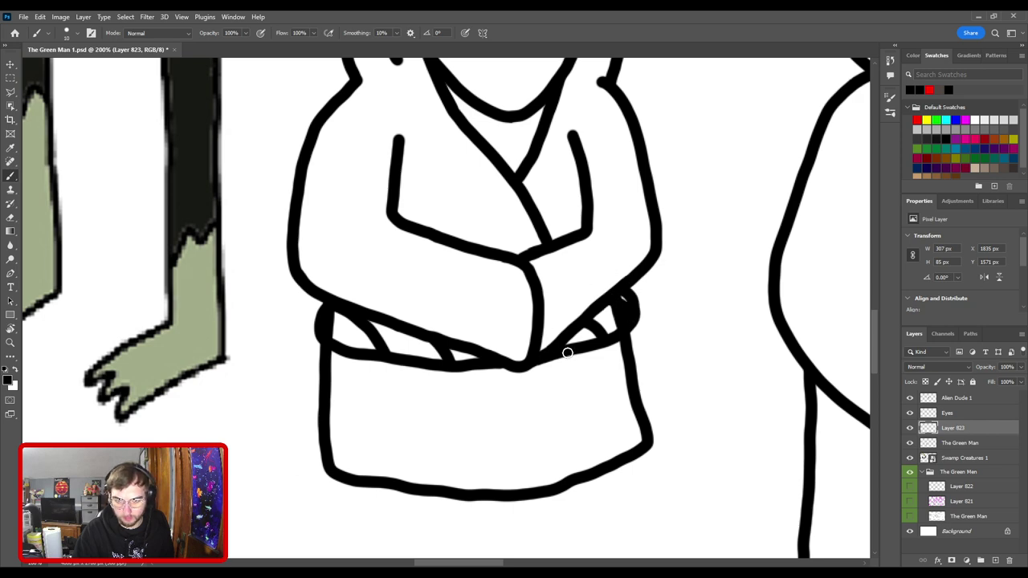
- Move the belt layer straight up about 14 px so it sits tighter beneath the small alien's sleeves
key(ctrl+minus)
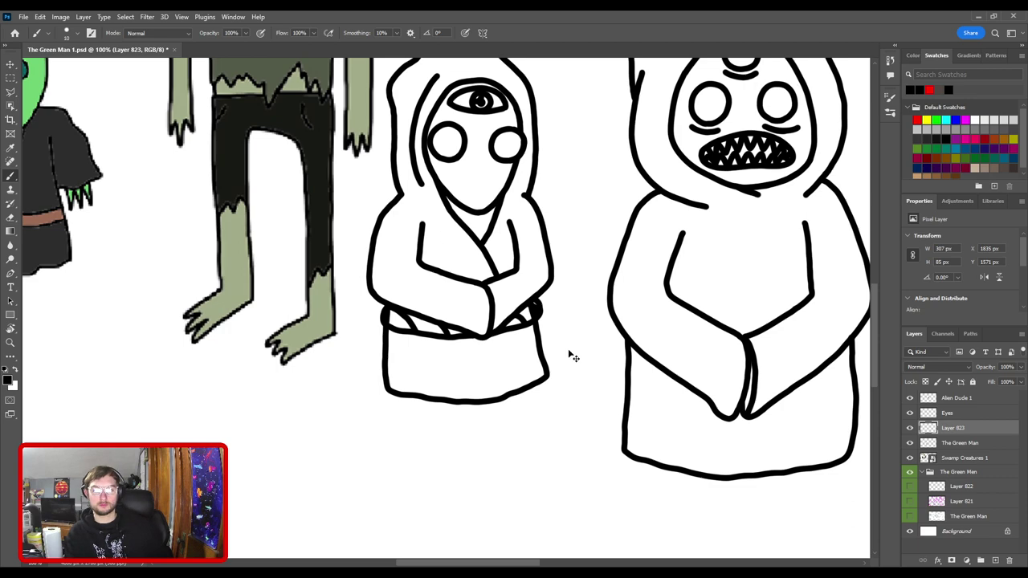
key(ctrl+0)
key(ctrl+plus)
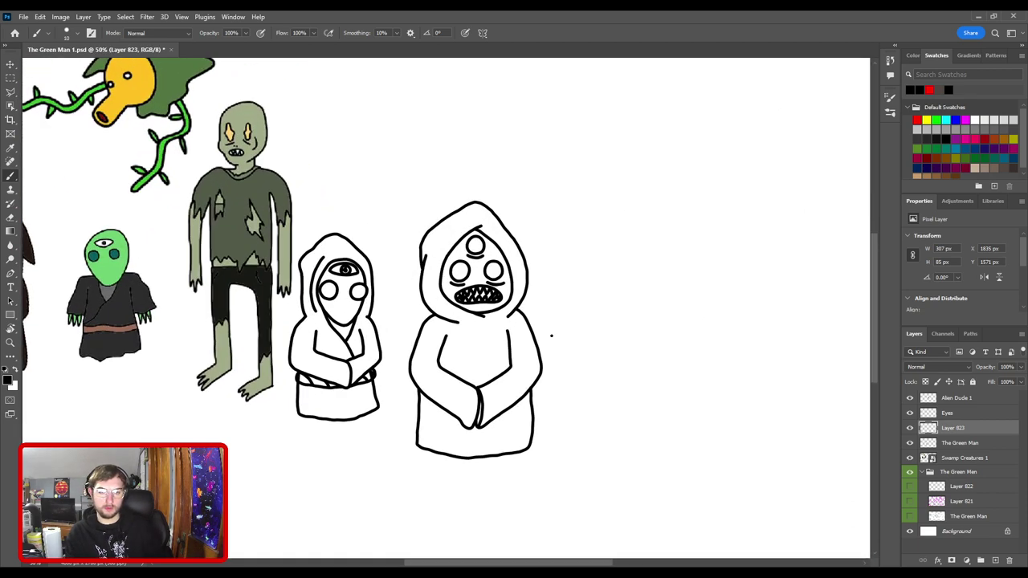
key(ctrl+t)
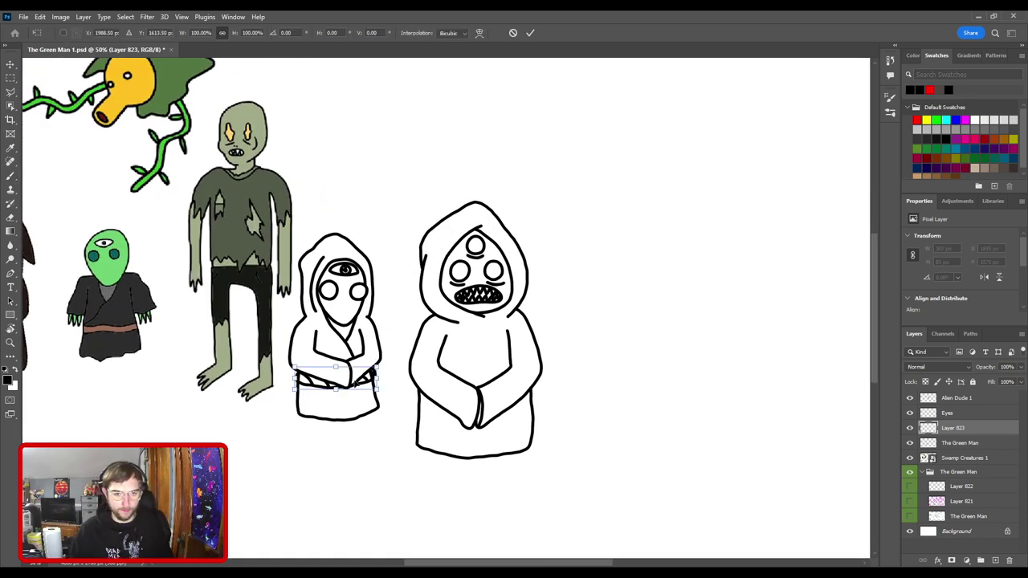
drag(353, 387, 353, 382)
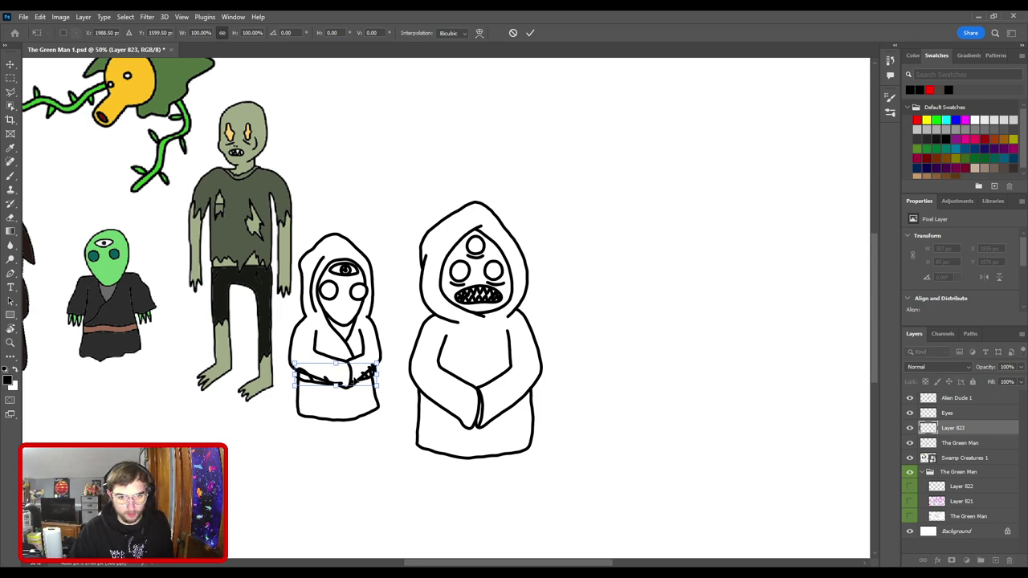
key(Return)
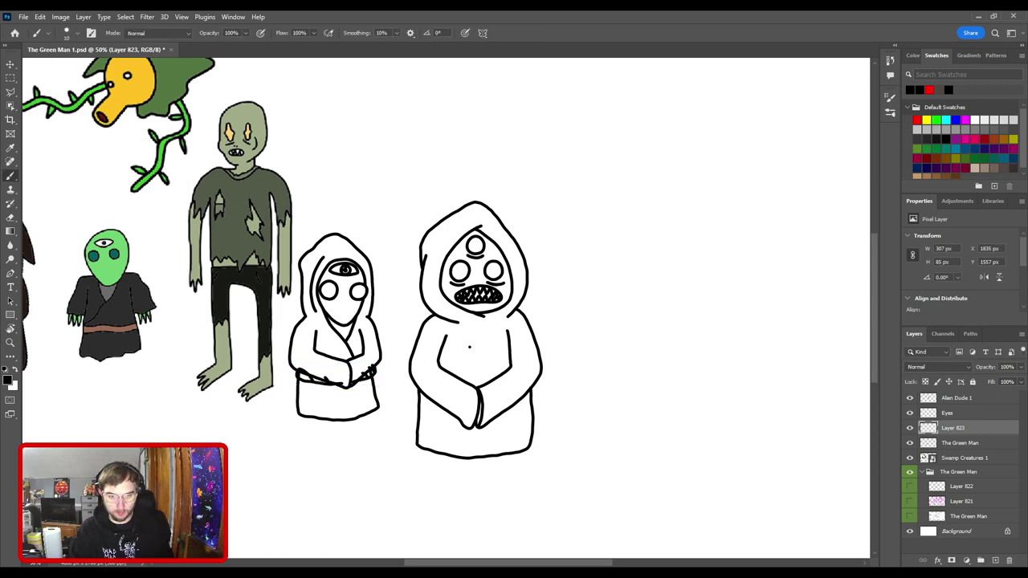
- Erase the belt and fold lines overlapping the small alien's sleeves with an enlarged Eraser, keeping only the belt below the arms
key(ctrl+plus)
key(ctrl+plus)
drag(375, 373, 505, 295)
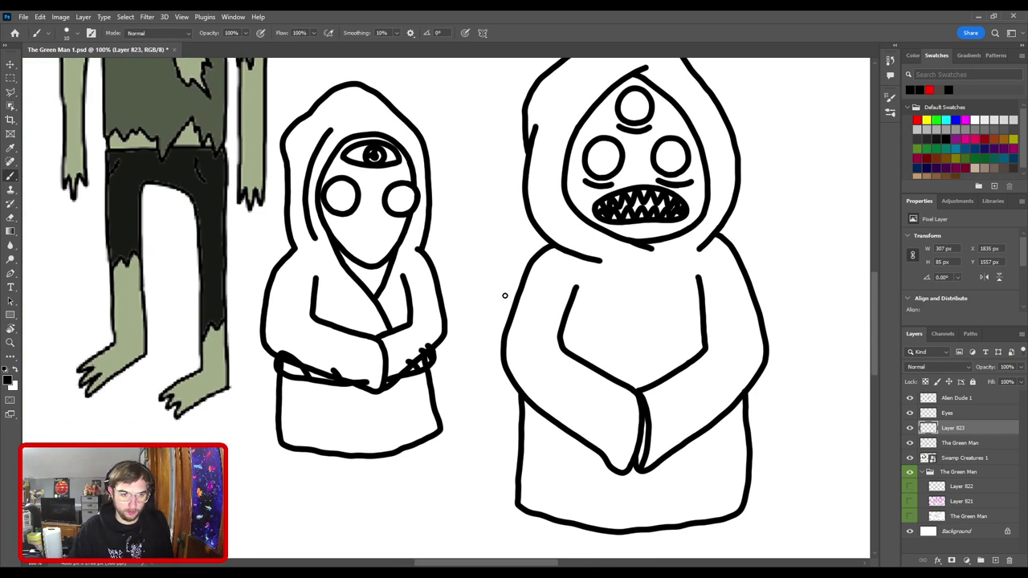
key(e)
scroll(390, 399, up, 2)
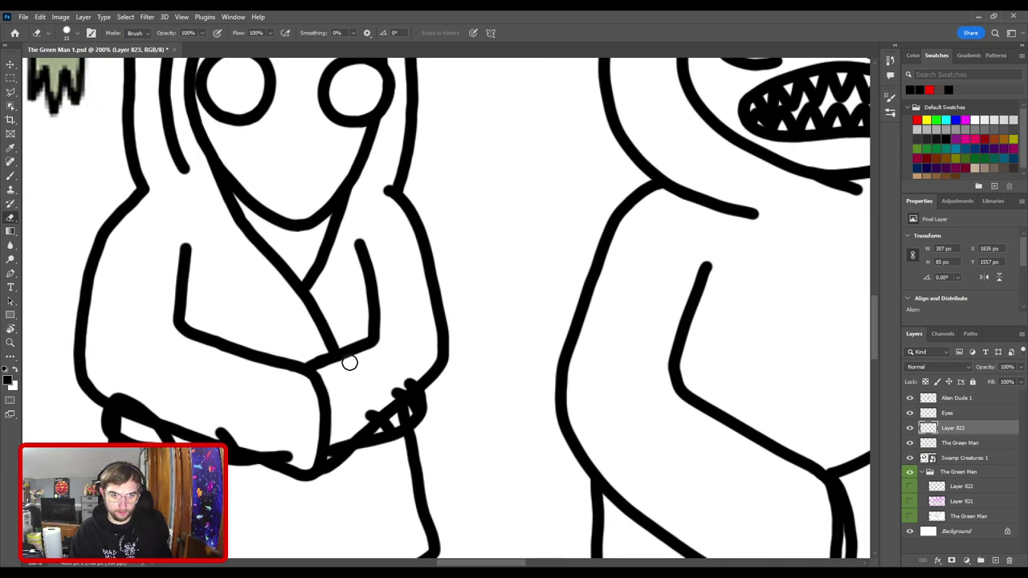
drag(349, 361, 464, 393)
key(bracketright)
key(bracketright)
key(bracketright)
key(bracketright)
drag(307, 367, 348, 384)
mouse_move(443, 417)
mouse_down()
mouse_move(489, 431)
mouse_move(517, 421)
mouse_move(516, 429)
mouse_move(553, 395)
mouse_up()
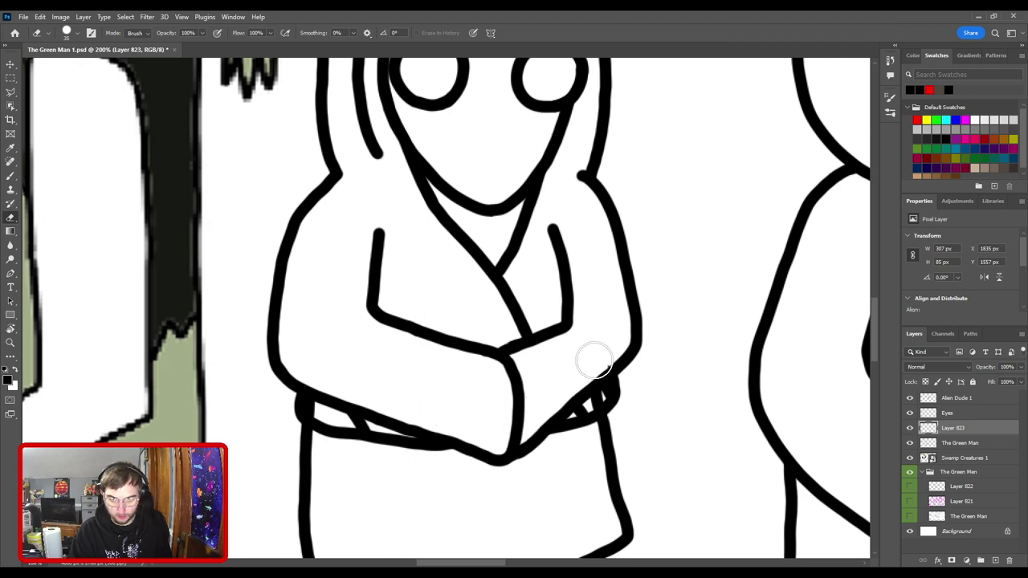
key(ctrl+0)
key(ctrl+plus)
key(ctrl+plus)
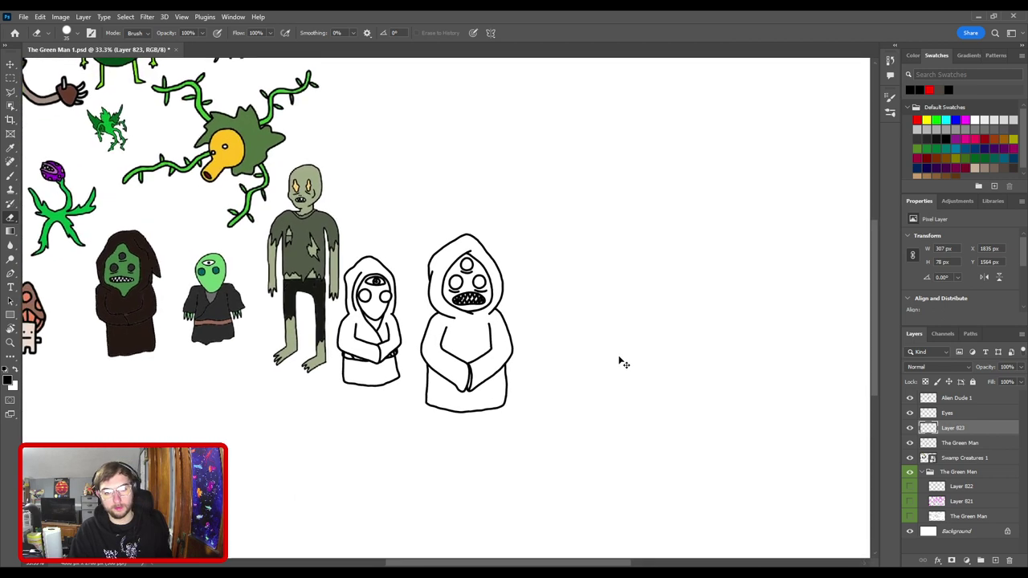
- Draw a small knot loop and two hanging rope ends beside the smaller figure's belt with the Brush tool
drag(414, 368, 554, 335)
key(ctrl+plus)
scroll(576, 348, up, 1)
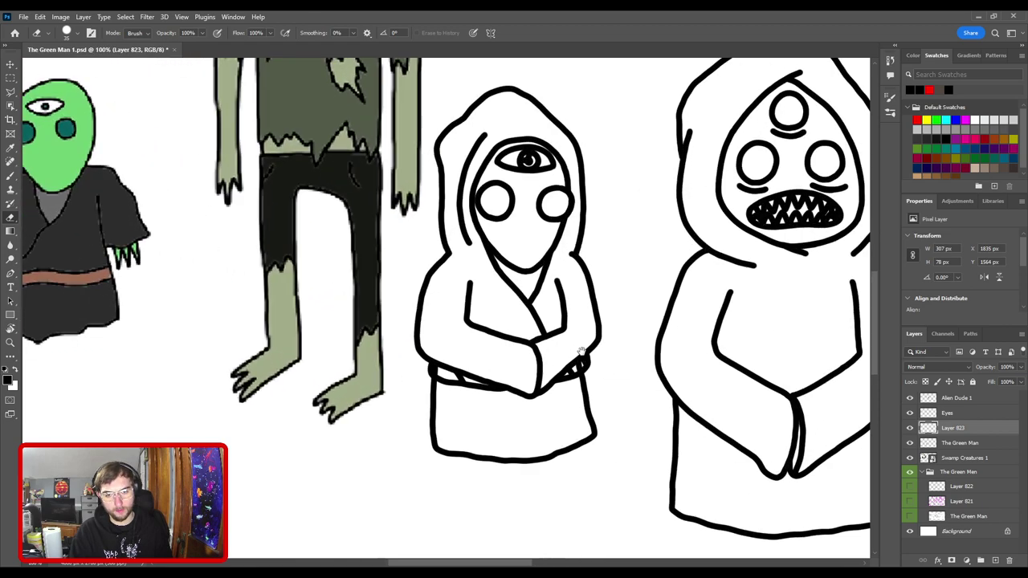
key(b)
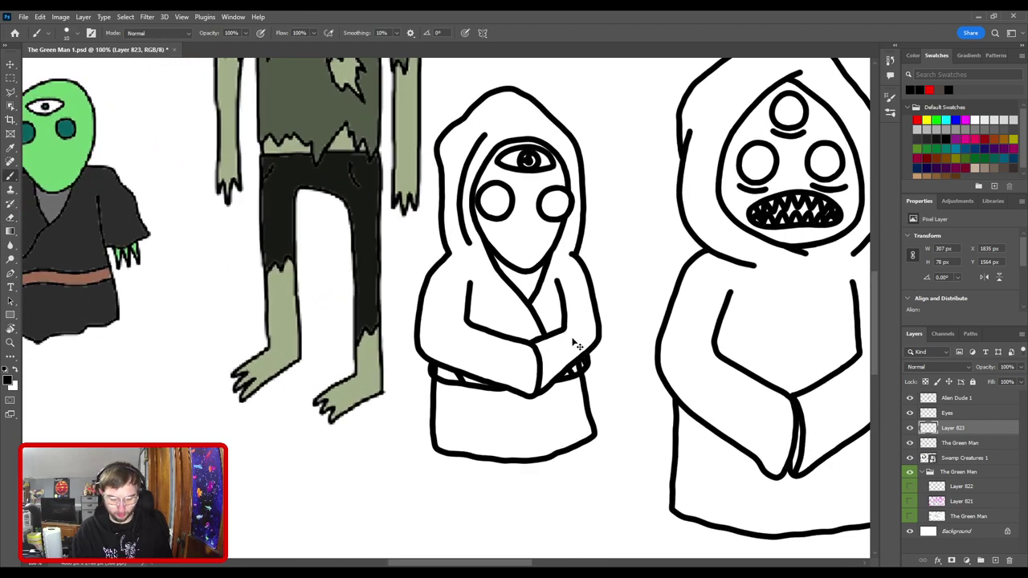
scroll(577, 345, up, 2)
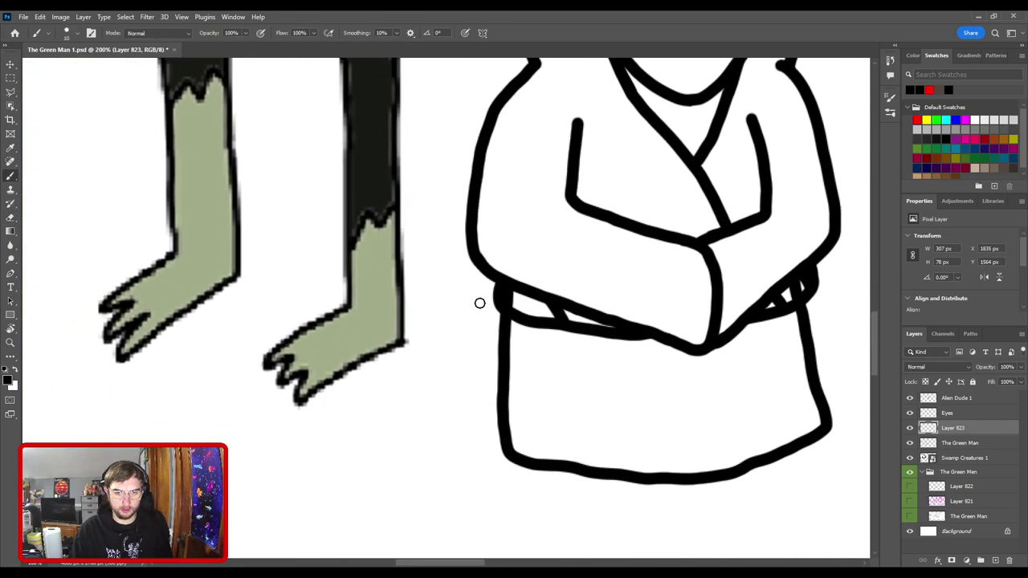
mouse_move(501, 309)
mouse_down()
mouse_move(477, 300)
mouse_move(490, 277)
mouse_move(508, 275)
mouse_move(496, 298)
mouse_move(485, 288)
mouse_move(483, 316)
mouse_move(476, 307)
mouse_move(455, 351)
mouse_move(466, 359)
mouse_move(491, 310)
mouse_up()
drag(481, 346, 487, 385)
key(ctrl+z)
mouse_move(480, 345)
mouse_down()
mouse_move(485, 378)
mouse_move(495, 370)
mouse_move(499, 326)
mouse_move(483, 360)
mouse_move(484, 382)
mouse_move(496, 379)
mouse_move(500, 314)
mouse_move(470, 329)
mouse_move(493, 352)
mouse_move(486, 359)
mouse_move(503, 336)
mouse_up()
key(ctrl+z)
key(ctrl+z)
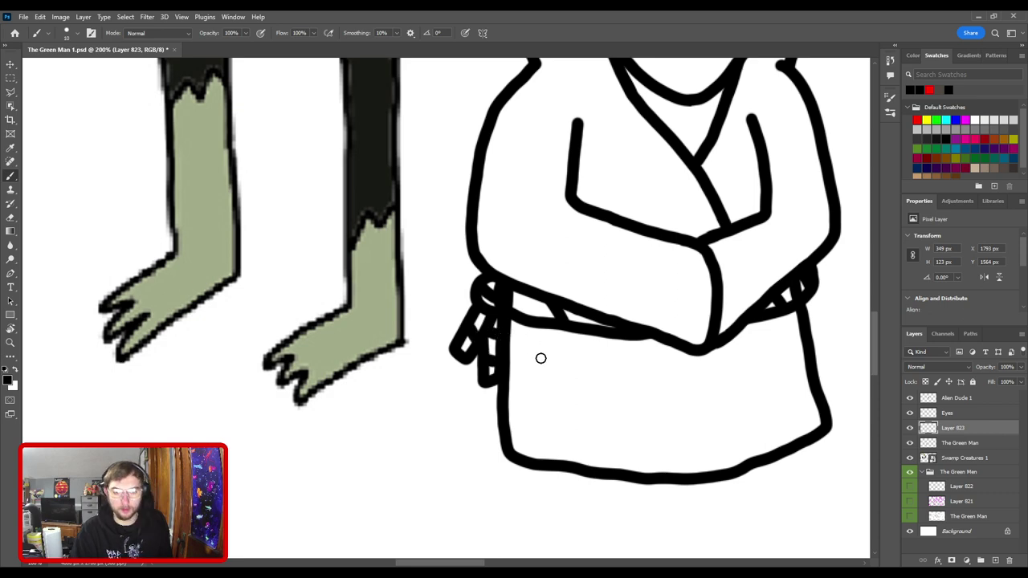
- Examine the smaller figure's rope belt and tassels both close up and in the full drawing
key(ctrl+0)
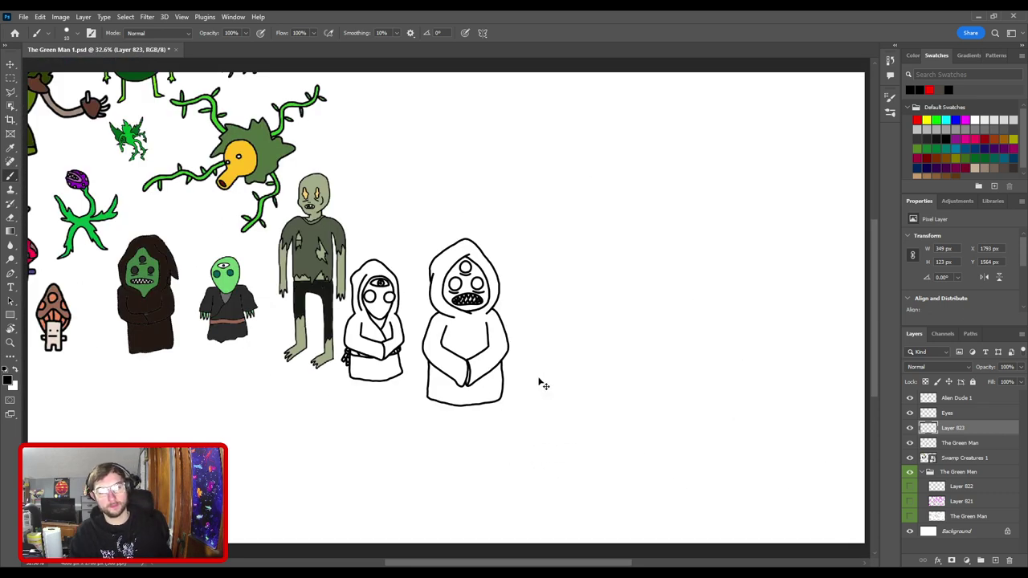
key(ctrl+plus)
key(ctrl+plus)
drag(429, 374, 581, 338)
key(ctrl+plus)
key(ctrl+plus)
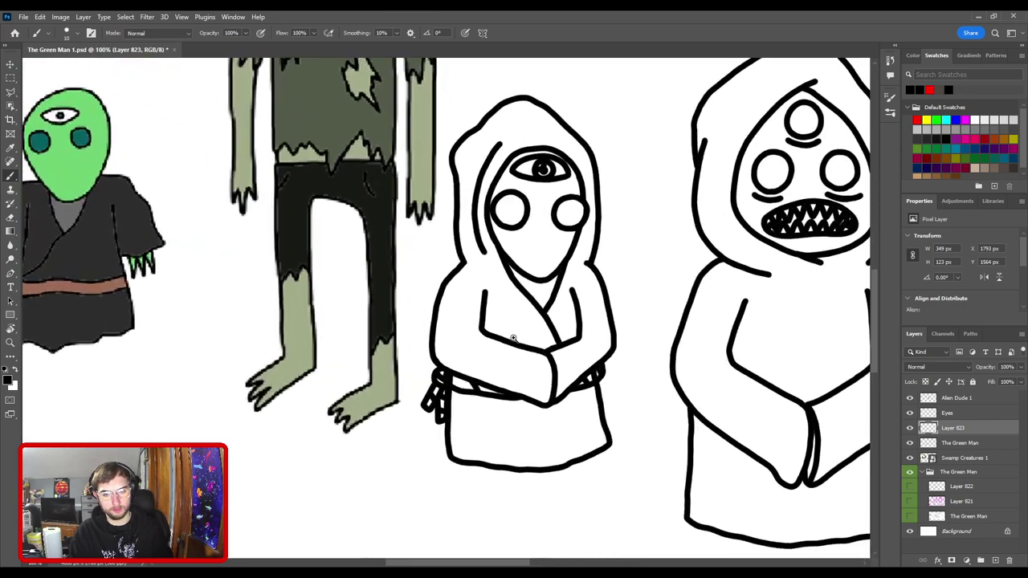
key(ctrl+plus)
key(ctrl+plus)
drag(487, 449, 485, 280)
key(ctrl+minus)
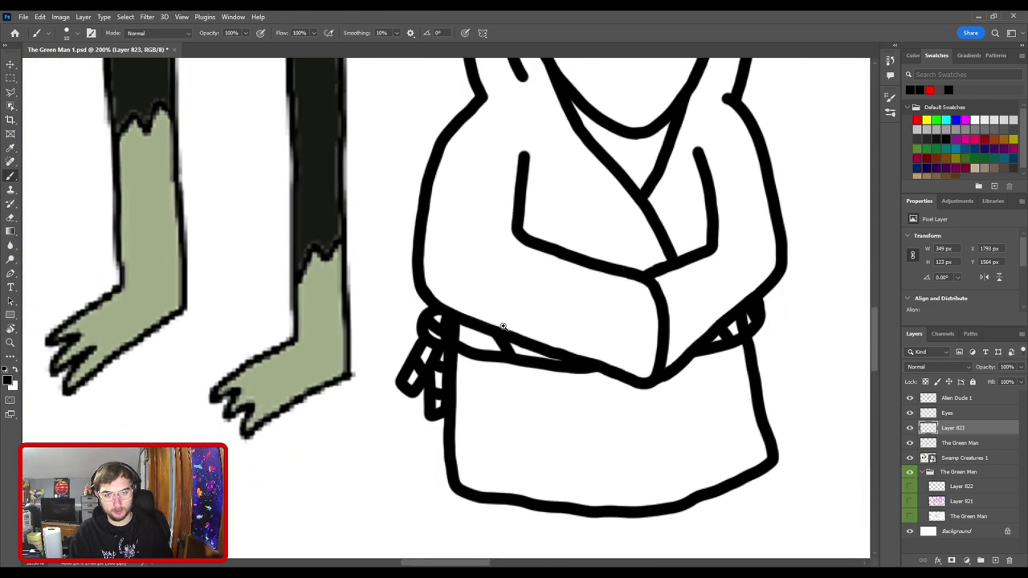
key(ctrl+0)
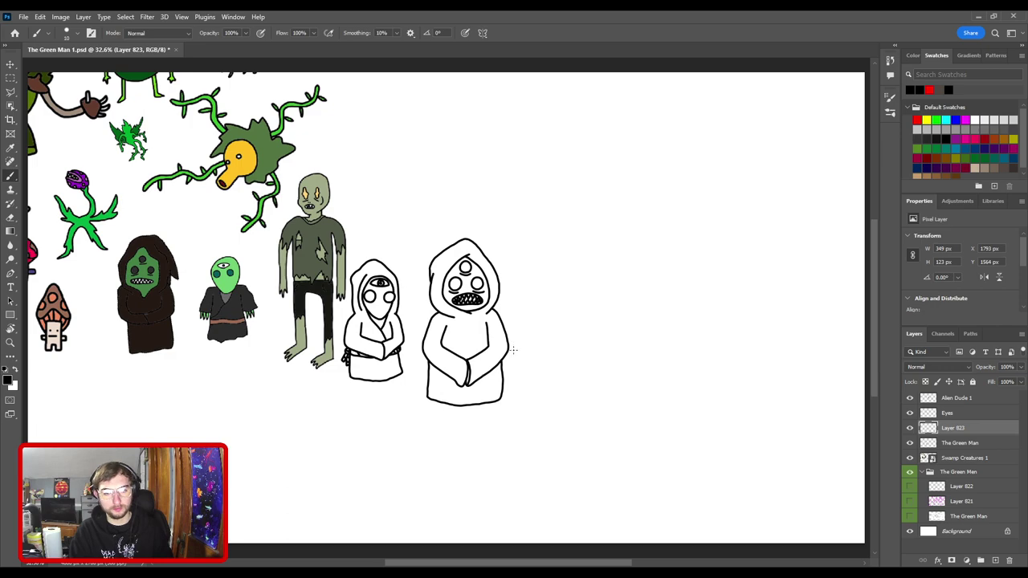
- Draw a diagonal fold line from the belt to the skirt's outer edge on the smaller figure's The Green Man layer
key(ctrl+plus)
key(ctrl+plus)
key(ctrl+plus)
key(ctrl+plus)
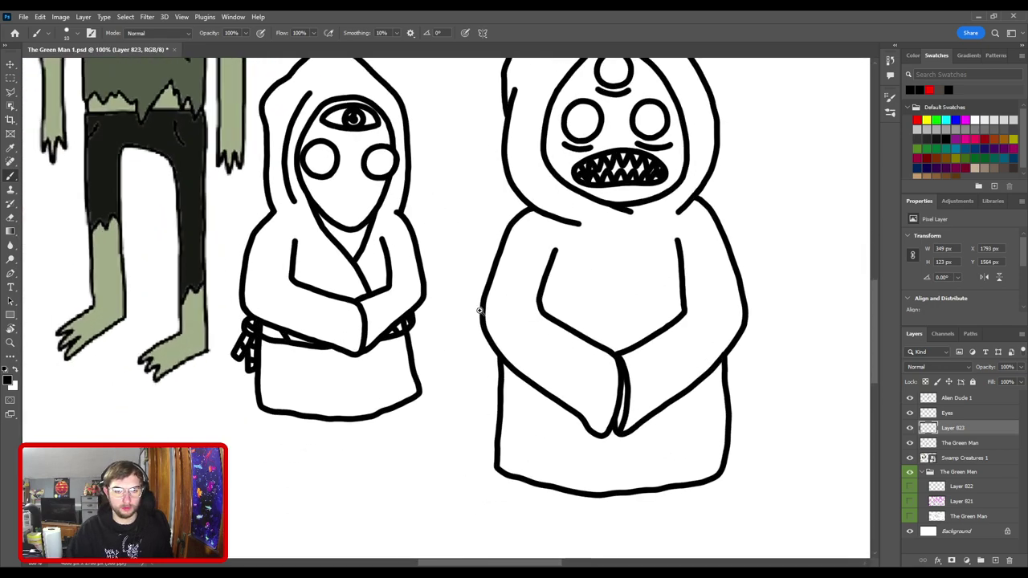
key(ctrl+plus)
key(v)
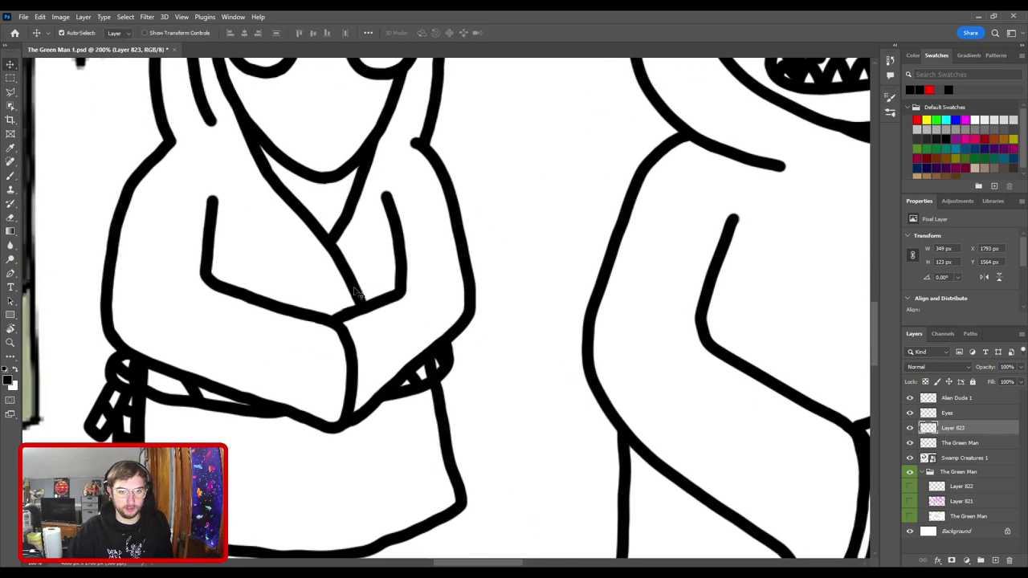
click(354, 289)
key(b)
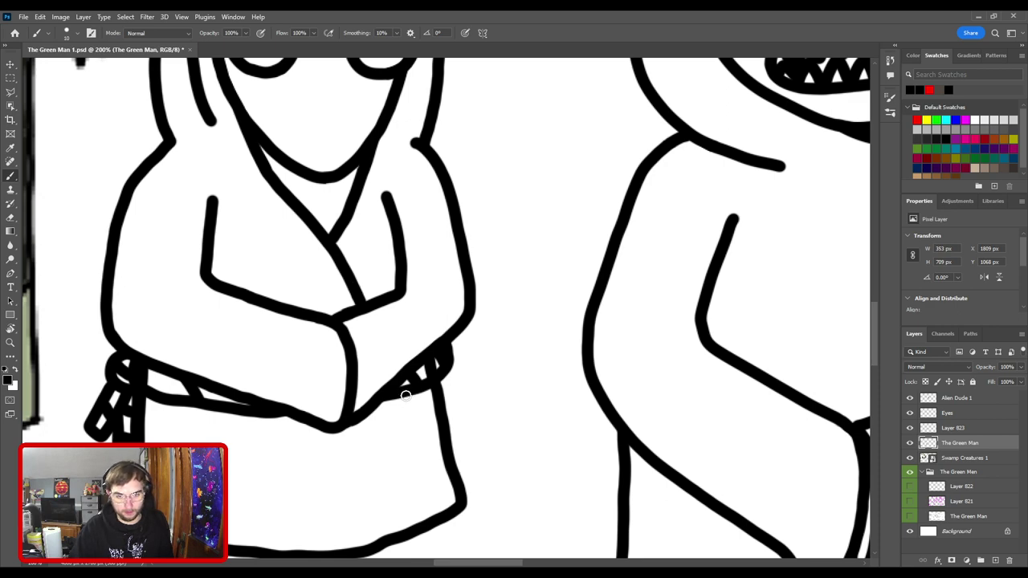
drag(405, 395, 442, 444)
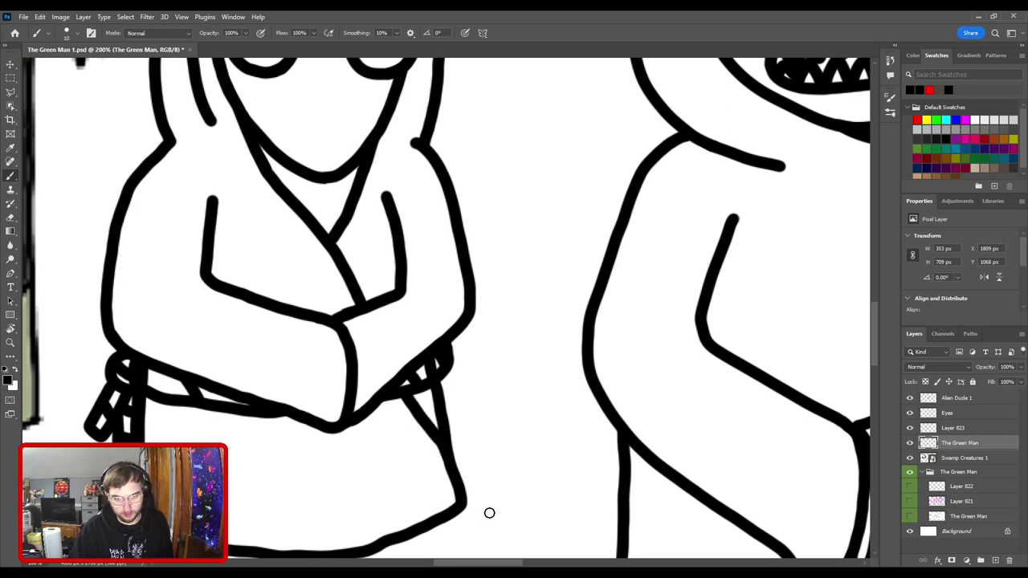
scroll(489, 512, down, 5)
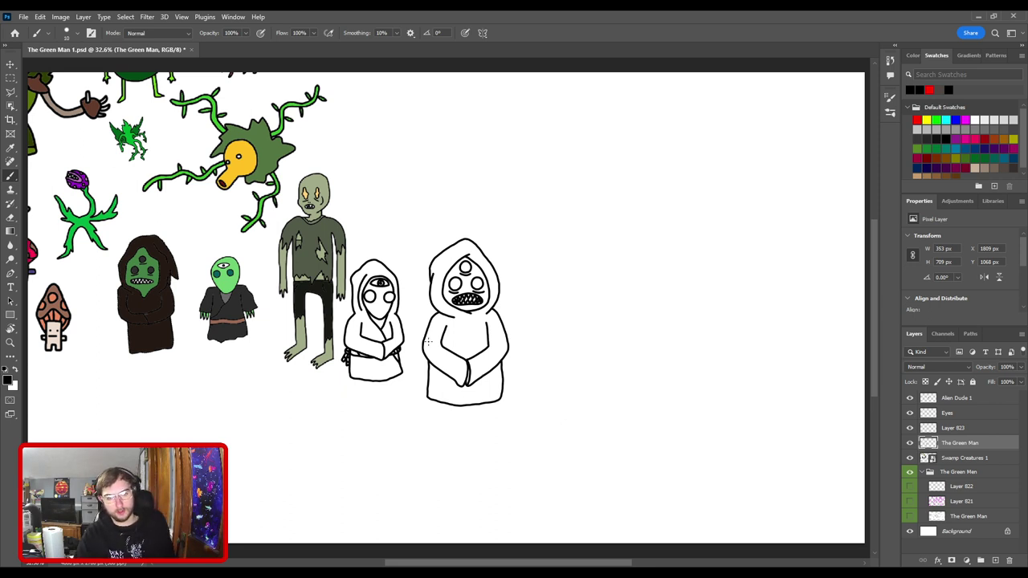
- Check what Layer 823 contains by toggling its visibility and rename it Rope Belt
scroll(957, 446, up, 1)
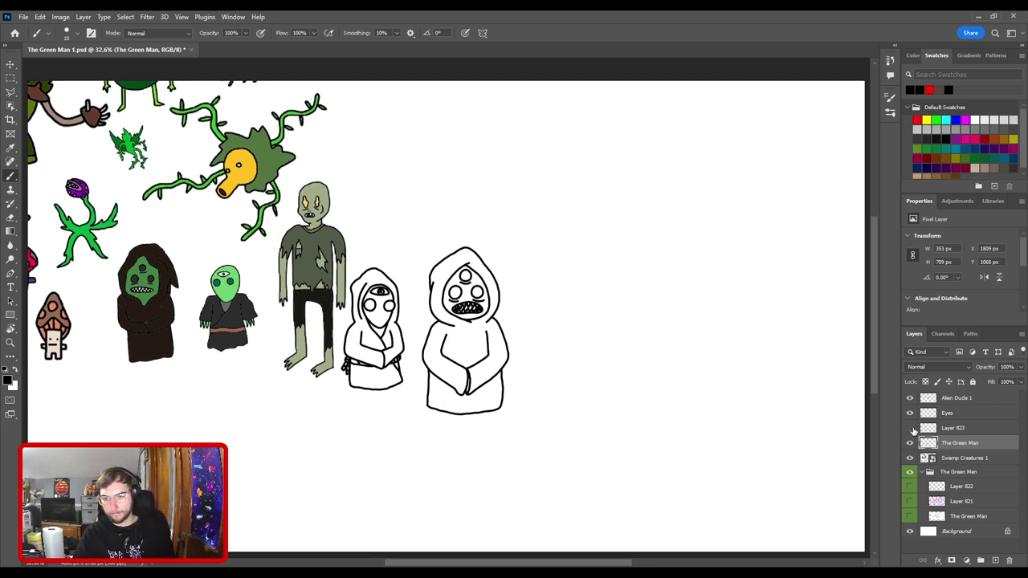
click(911, 428)
click(910, 428)
double_click(963, 429)
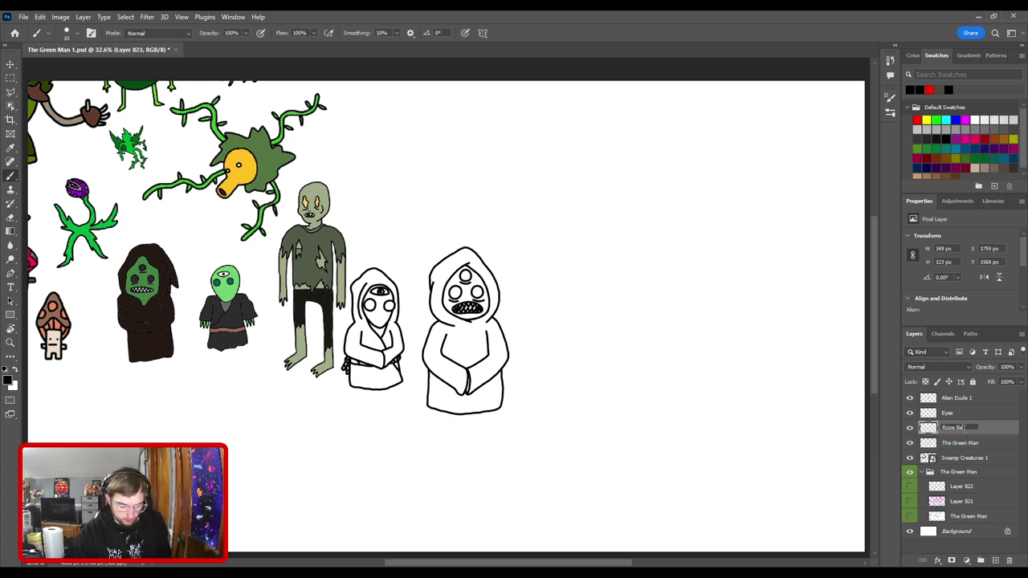
text(Rope Belt)
key(Return)
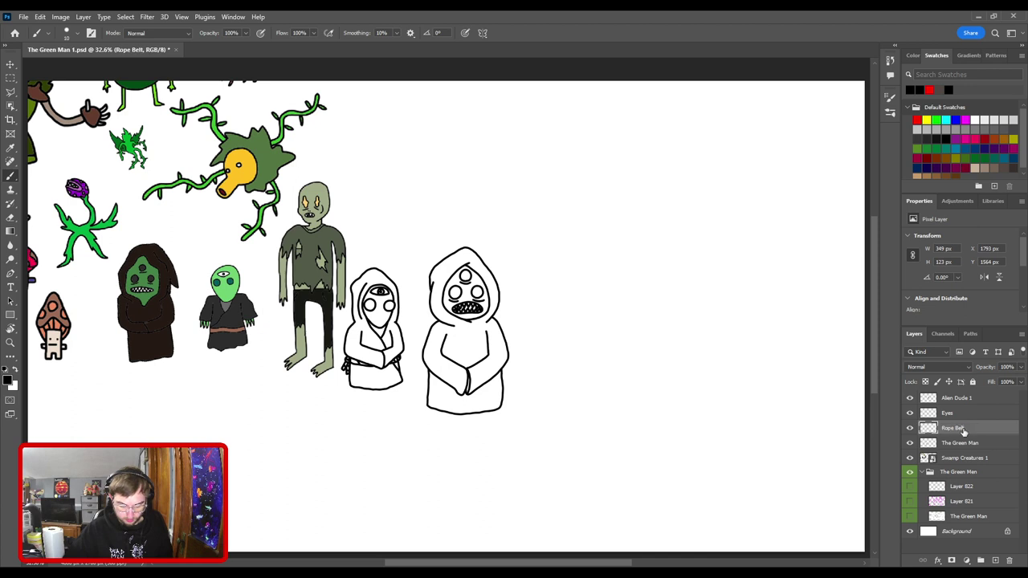
- Group the Eyes, Rope Belt and The Green Man layers and name the group The Green Man
shift+click(955, 414)
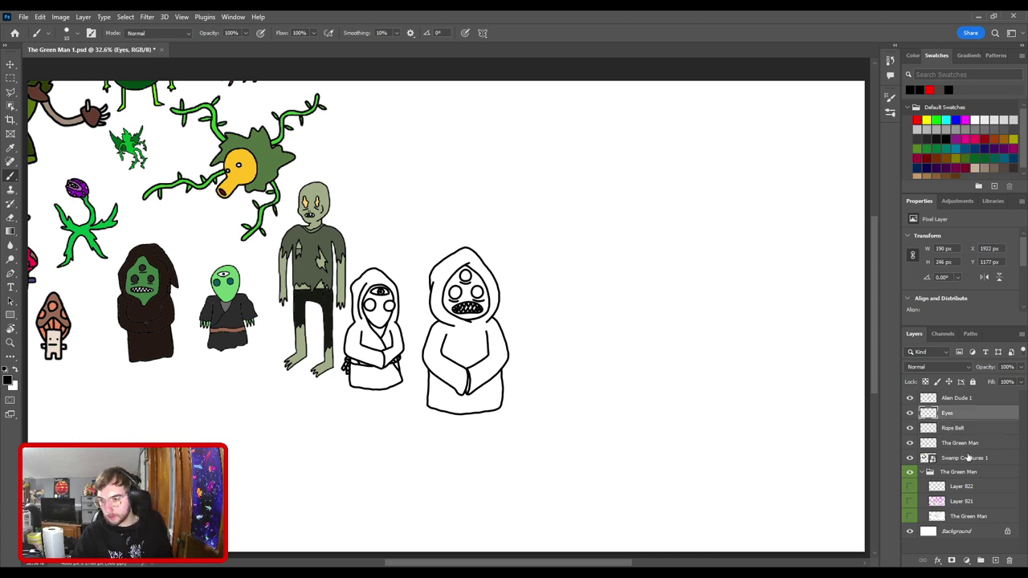
shift+click(967, 444)
click(980, 560)
double_click(950, 412)
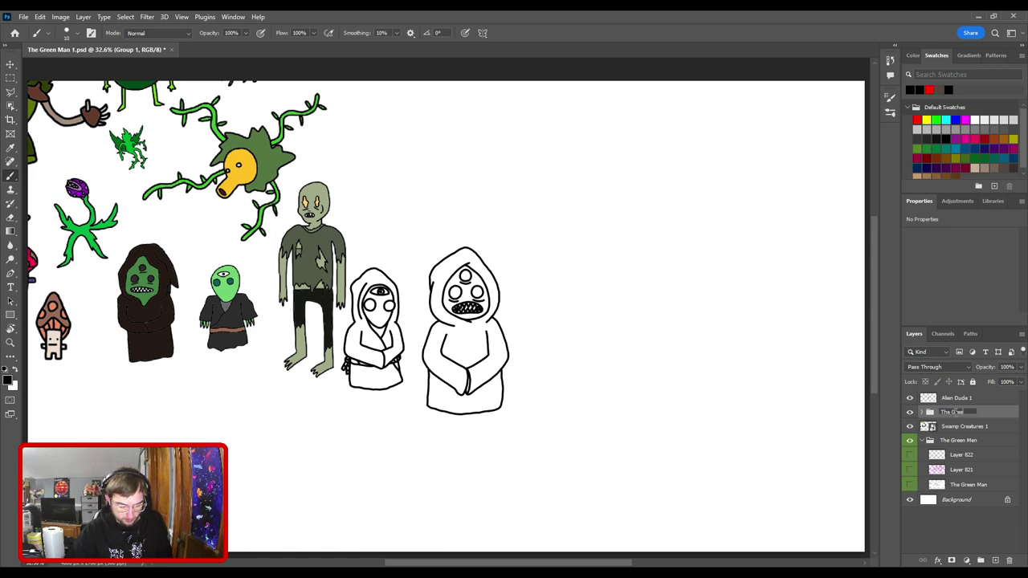
key(Return)
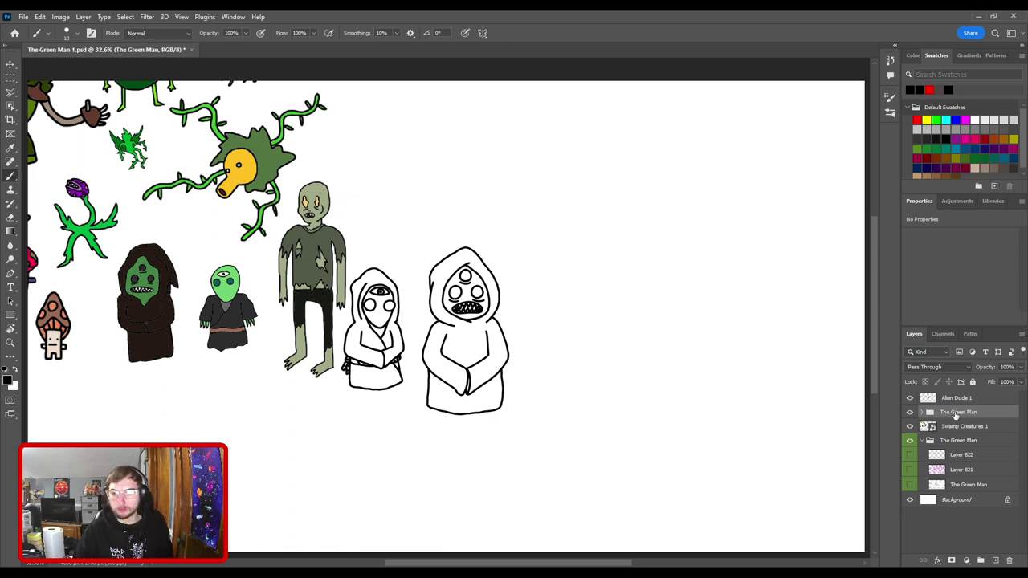
scroll(435, 405, down, 1)
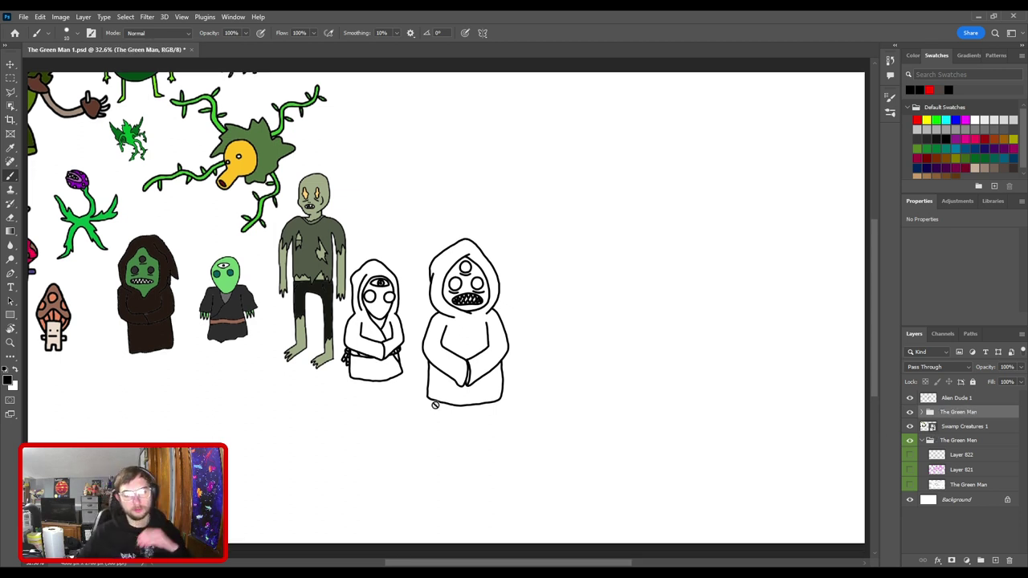
- Hide the Swamp Creatures 1 reference layer
click(10, 65)
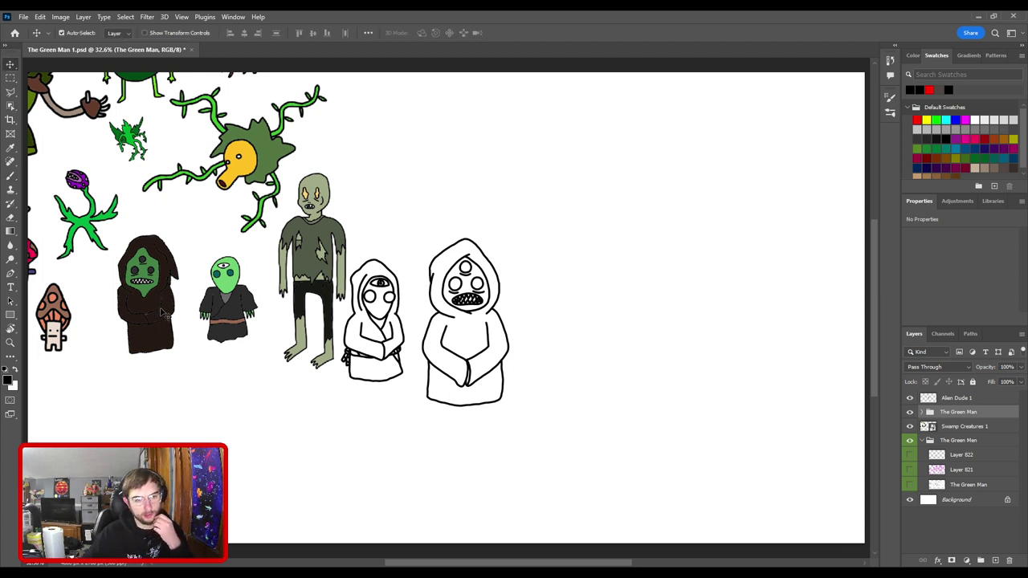
click(159, 306)
click(911, 426)
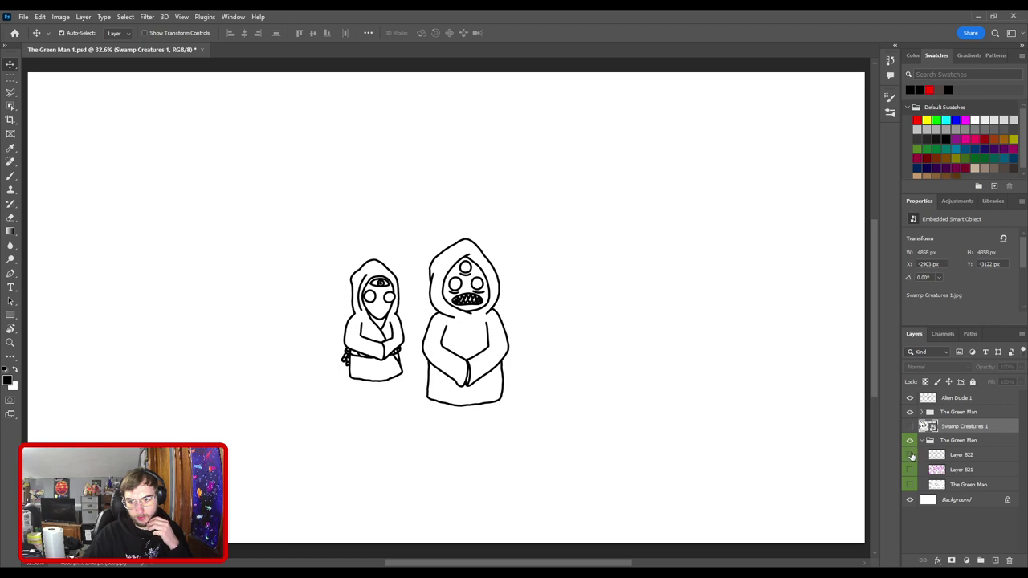
- Briefly show Layer 822 and the magenta sketch on Layer 821 to compare them with the inked figures
click(912, 455)
click(911, 455)
click(911, 469)
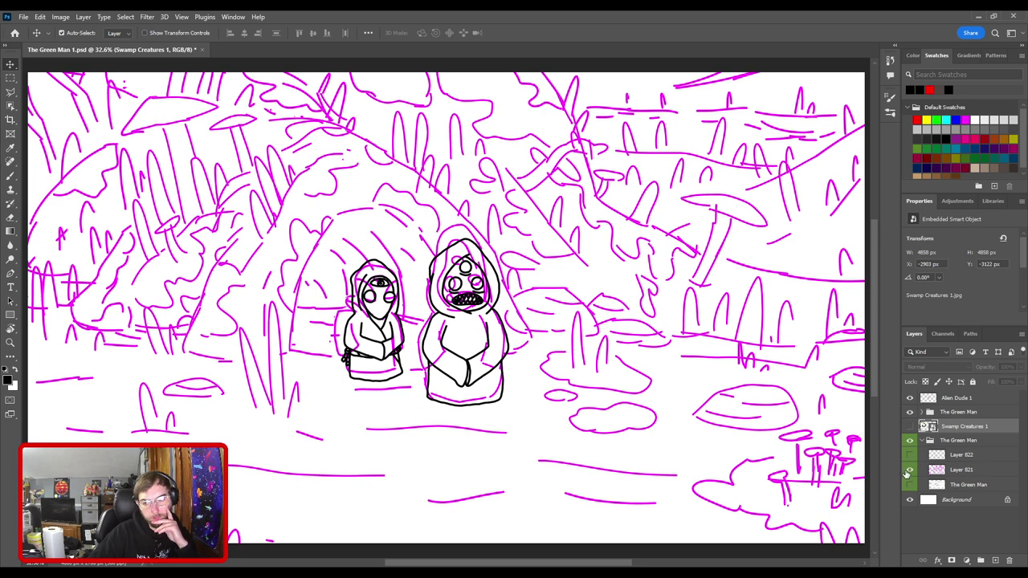
click(909, 472)
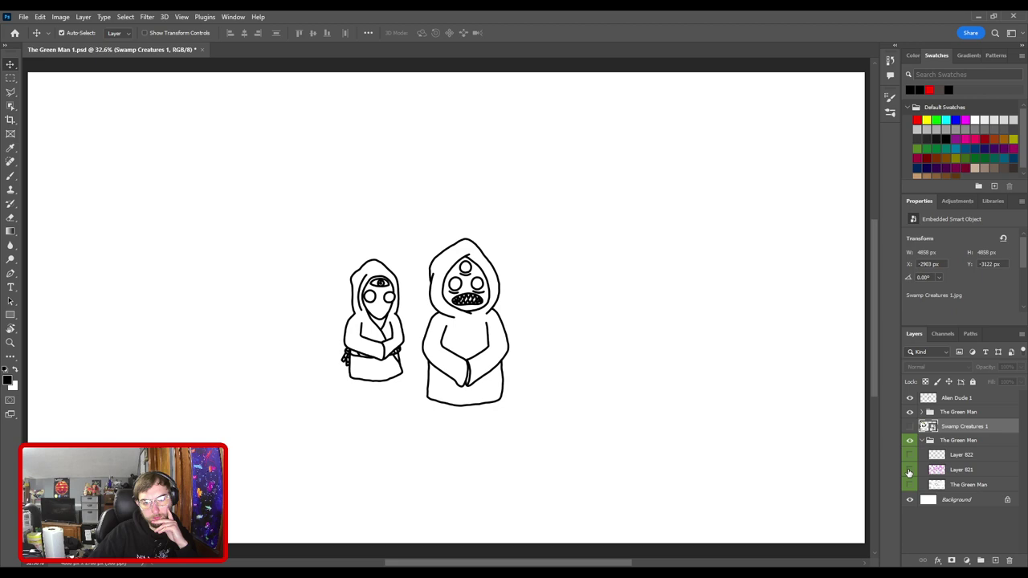
- Select the larger figure's hooded head on the Alien Dude 1 layer with the Polygonal Lasso
key(ctrl+1)
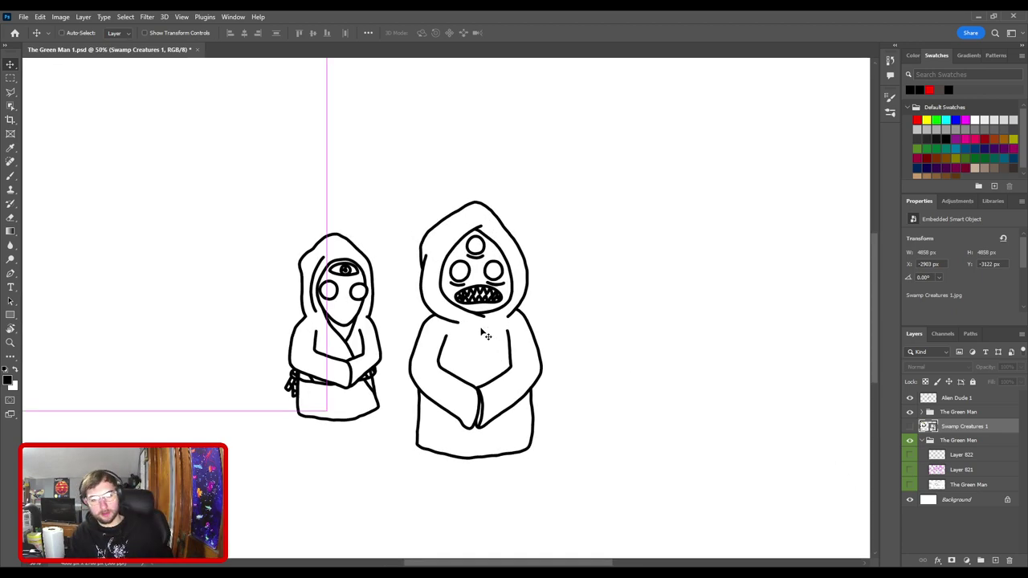
click(599, 303)
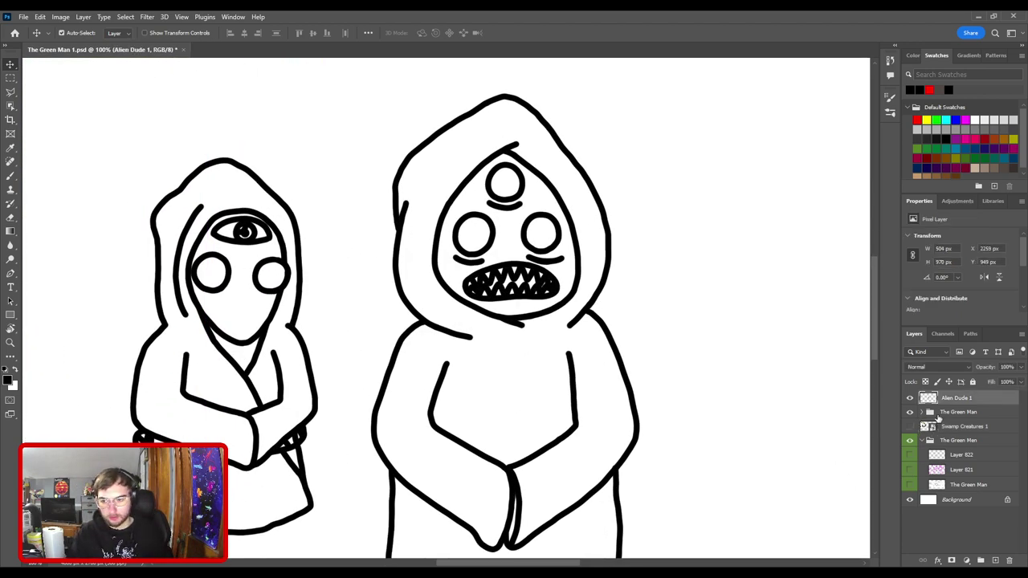
key(l)
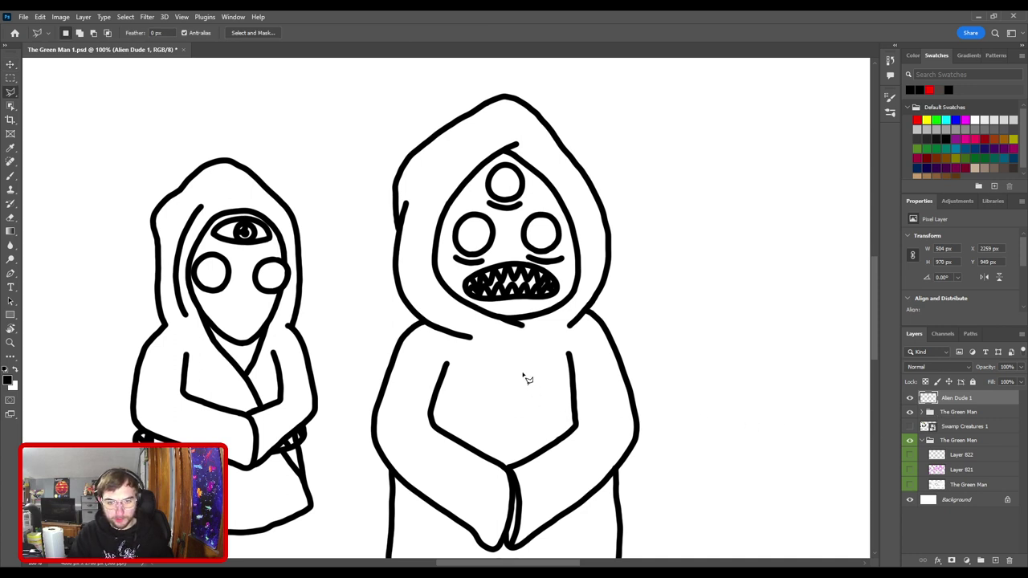
mouse_move(525, 366)
mouse_down()
mouse_move(572, 341)
mouse_move(749, 191)
mouse_move(560, 85)
mouse_move(300, 159)
mouse_move(379, 298)
mouse_move(474, 355)
mouse_move(526, 368)
mouse_up()
- Try moving the selected head about 44 px down and 19 px right, compare both positions, and undo the move
key(ctrl+t)
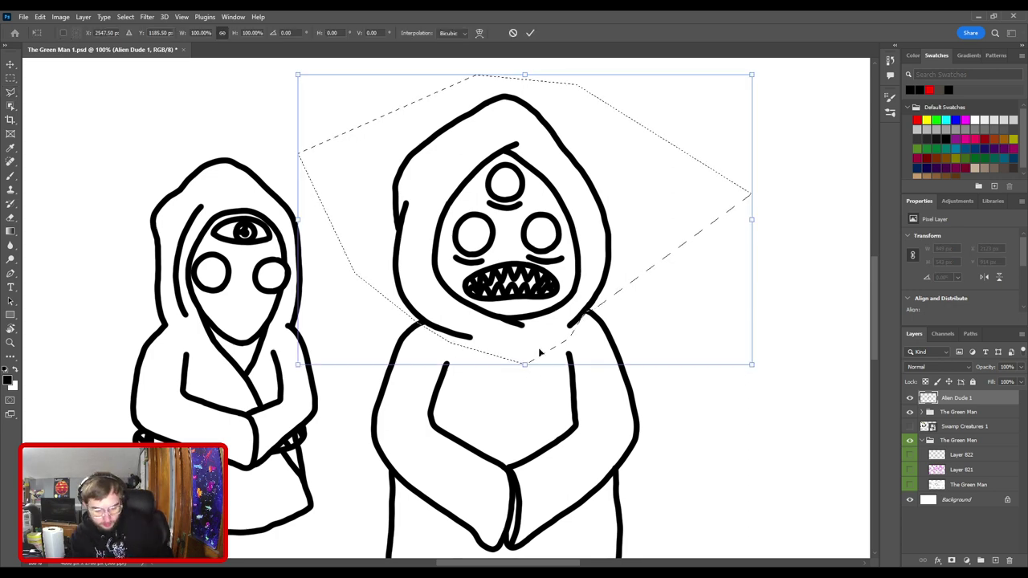
key(ctrl+minus)
key(ctrl+minus)
drag(508, 282, 518, 294)
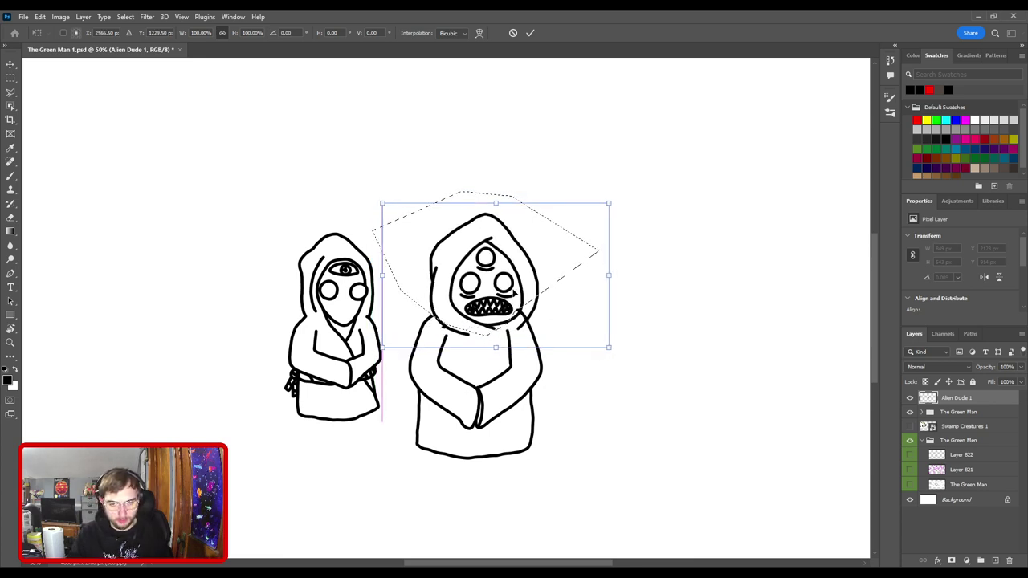
key(Return)
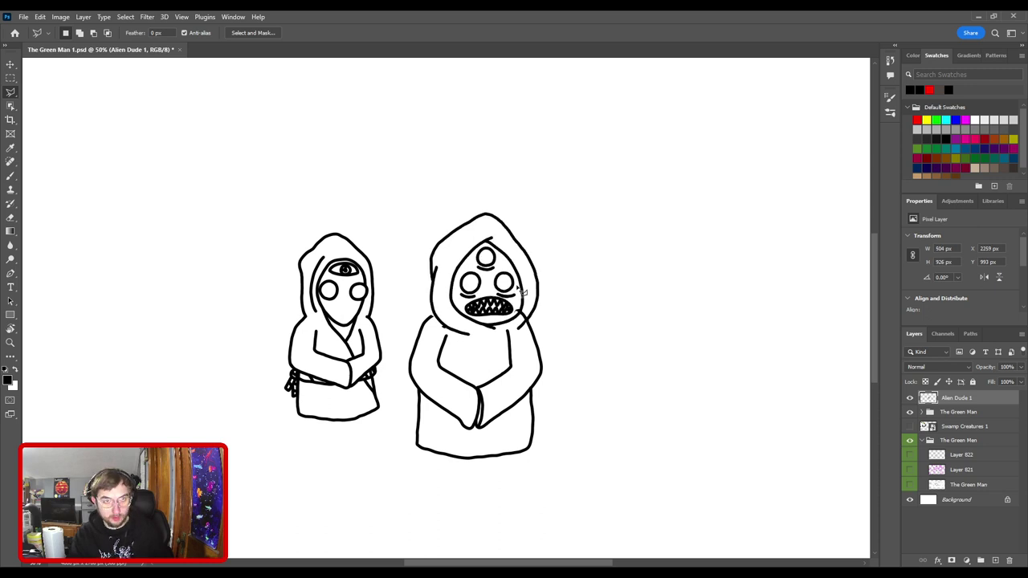
key(ctrl+d)
scroll(522, 292, down, 1)
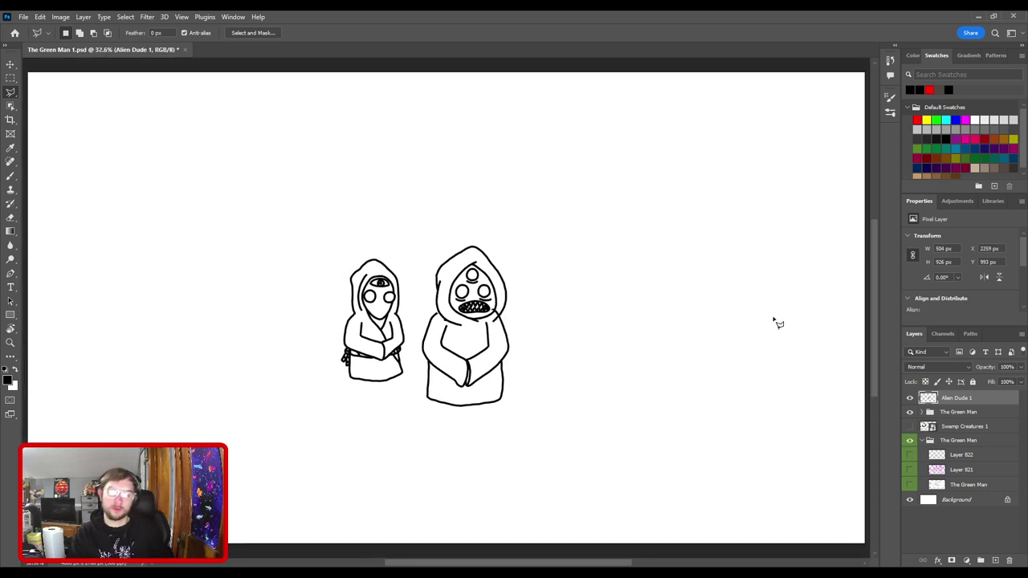
key(ctrl+z)
key(ctrl+z)
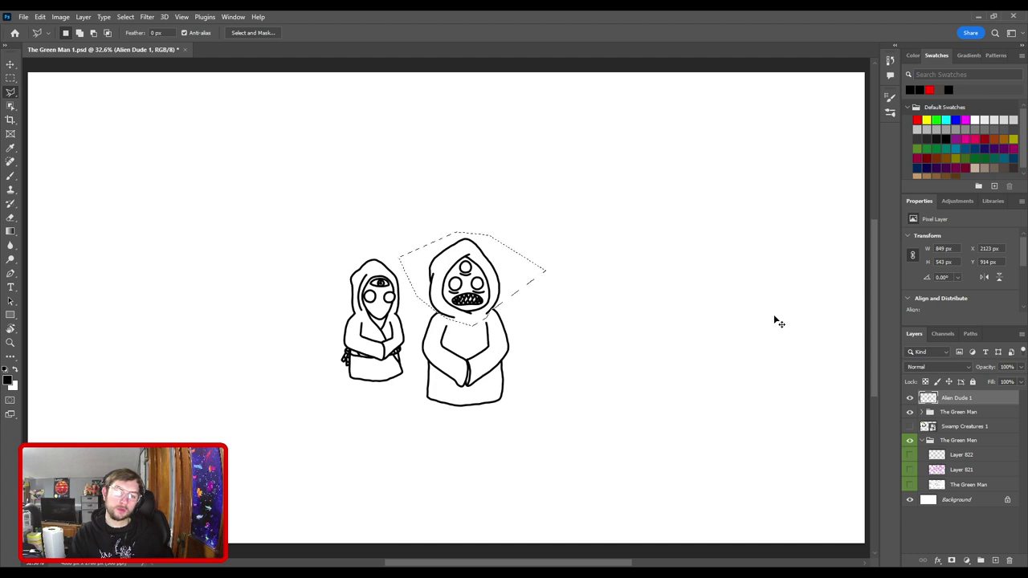
key(ctrl+shift+z)
key(ctrl+shift+z)
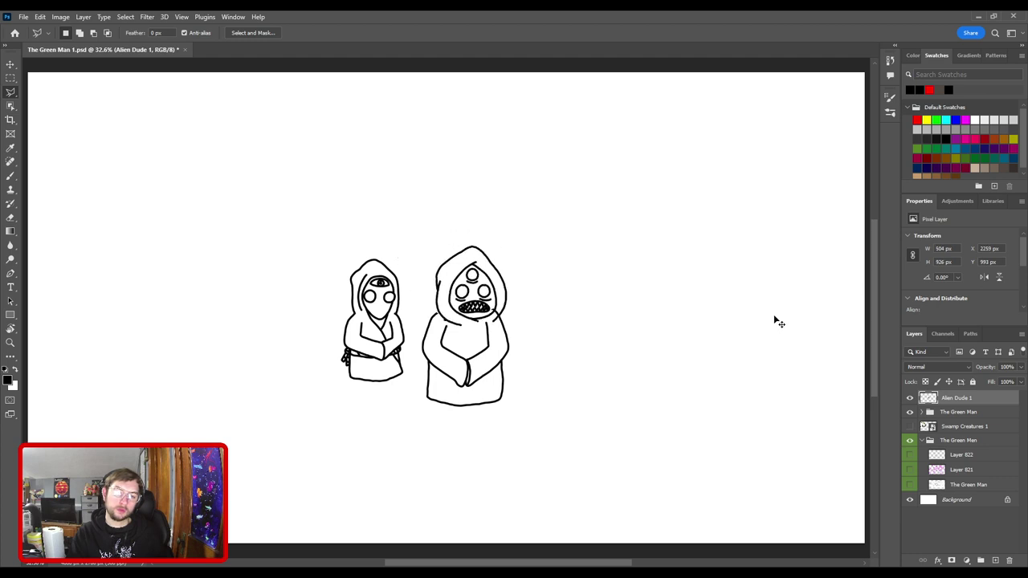
key(ctrl+z)
key(ctrl+z)
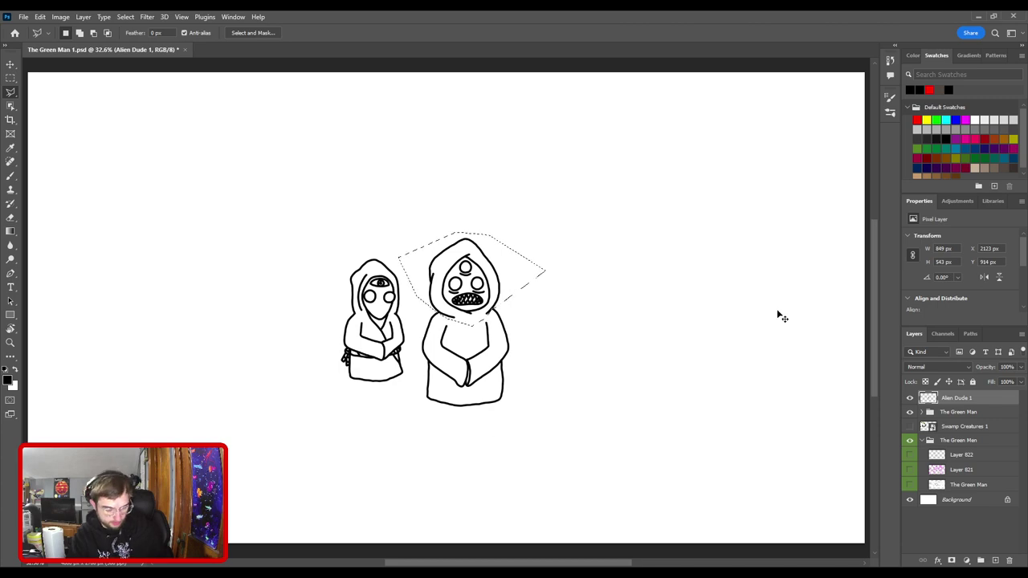
- Cut the selected head from Alien Dude 1 onto its own new layer
key(ctrl+shift+j)
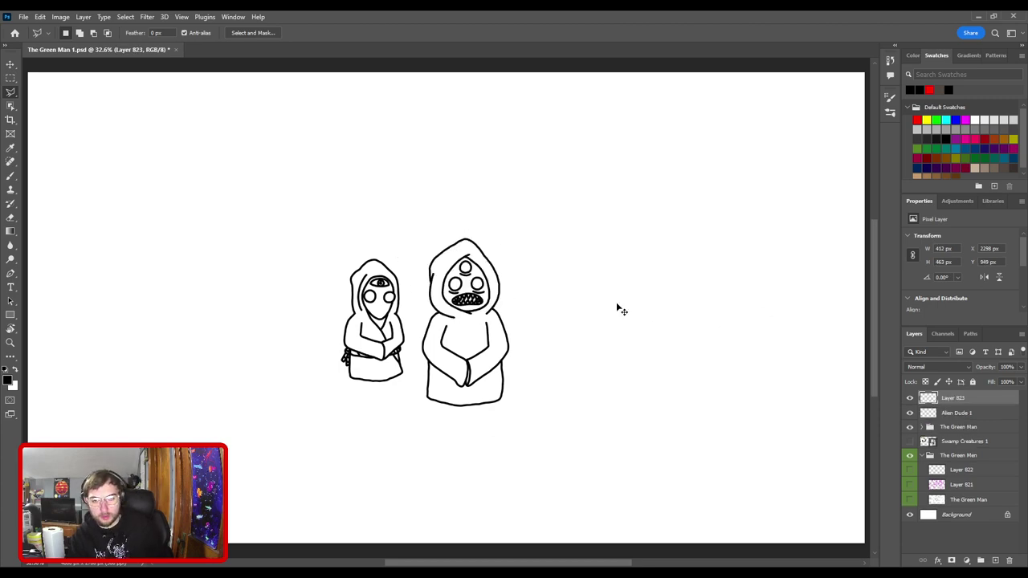
- Move the larger figure's head on Layer 823 about 53 px right and 53 px down with Free Transform
key(ctrl+1)
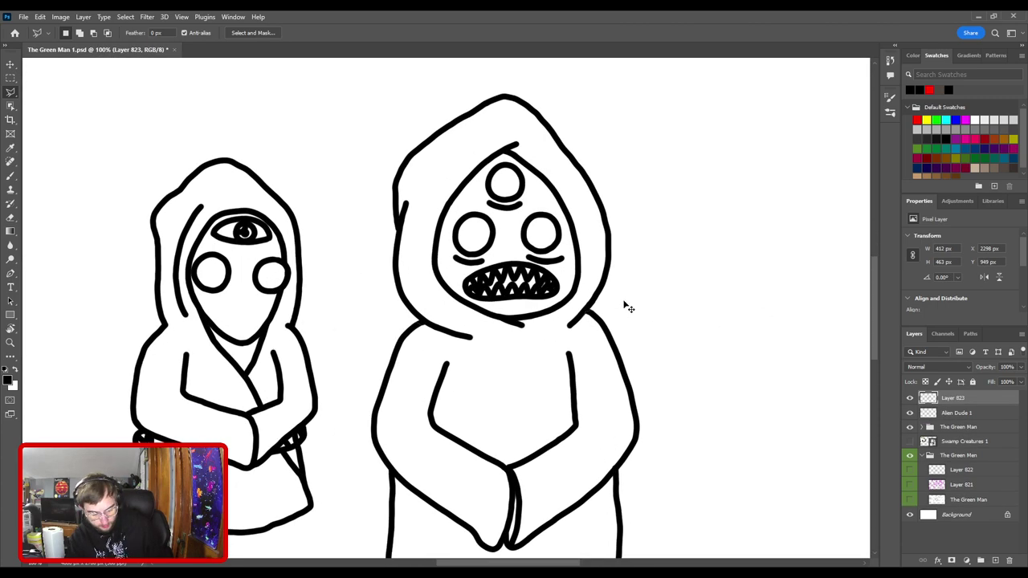
key(ctrl+t)
drag(537, 254, 558, 278)
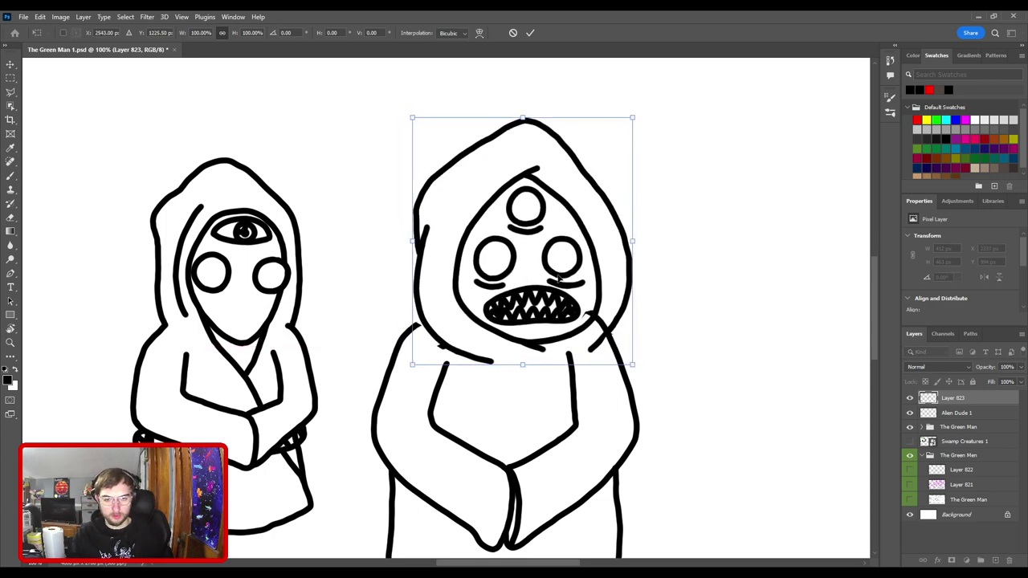
key(ctrl+minus)
key(ctrl+minus)
key(ctrl+minus)
key(ctrl+minus)
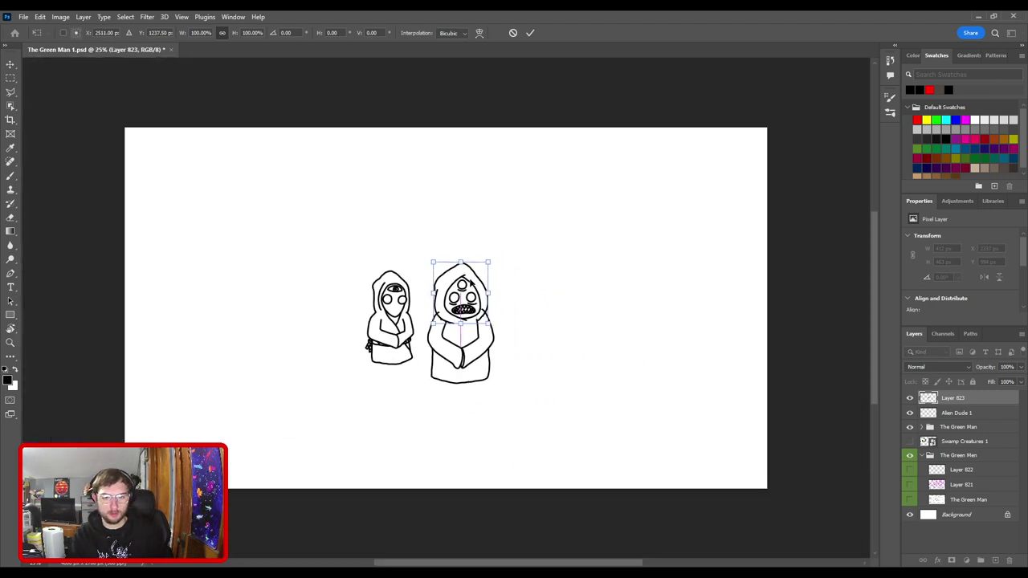
drag(473, 285, 479, 282)
key(Return)
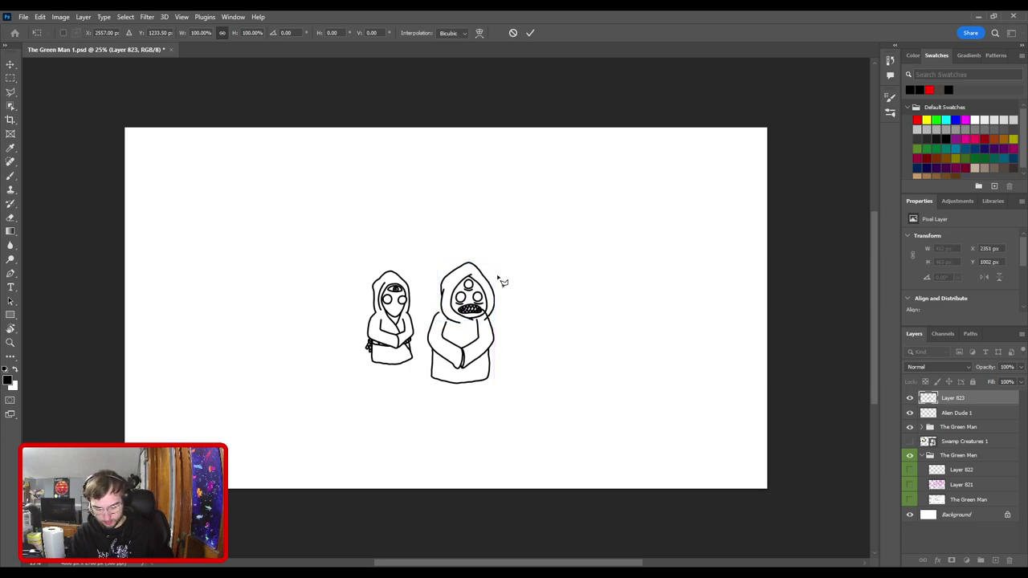
- Hide the Alien Dude 1 layer so the larger figure's head on Layer 823 stands alone
key(l)
key(ctrl+plus)
key(ctrl+plus)
key(ctrl+plus)
key(ctrl+plus)
key(ctrl+plus)
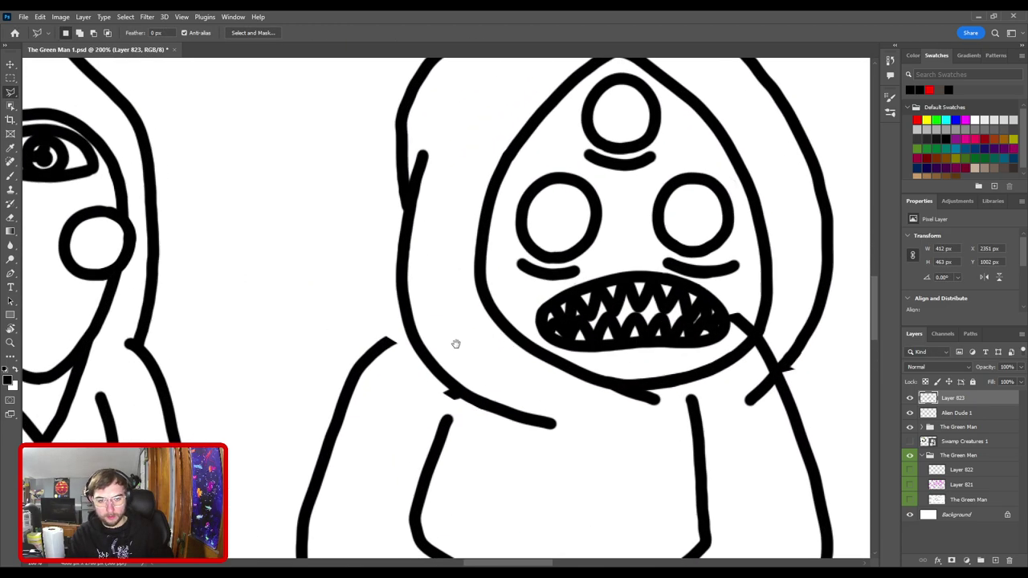
scroll(454, 344, down, 3)
key(v)
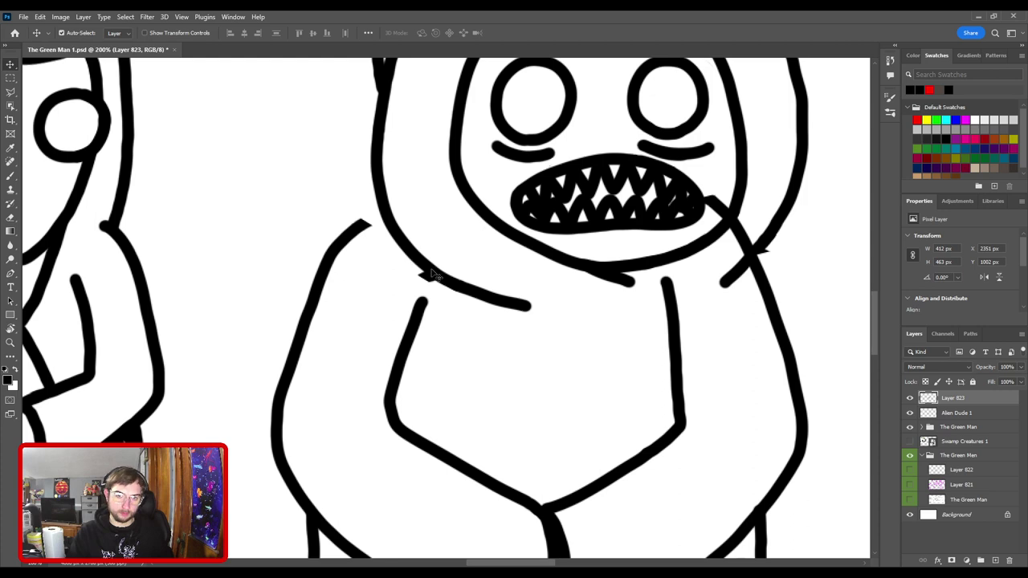
click(910, 413)
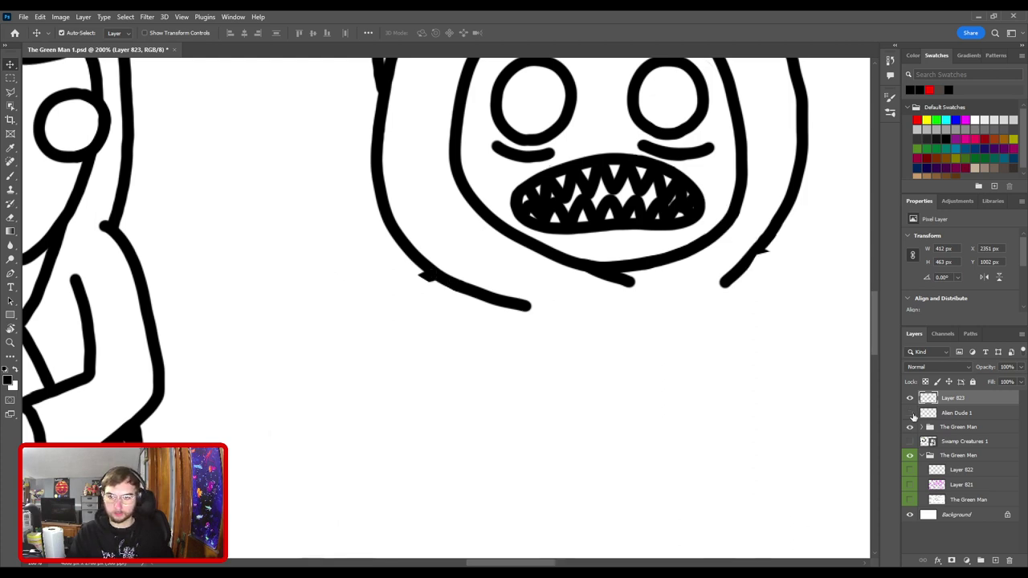
- Erase the stray spur on the lower-left hood outline on Layer 823 with a 25 px eraser
key(e)
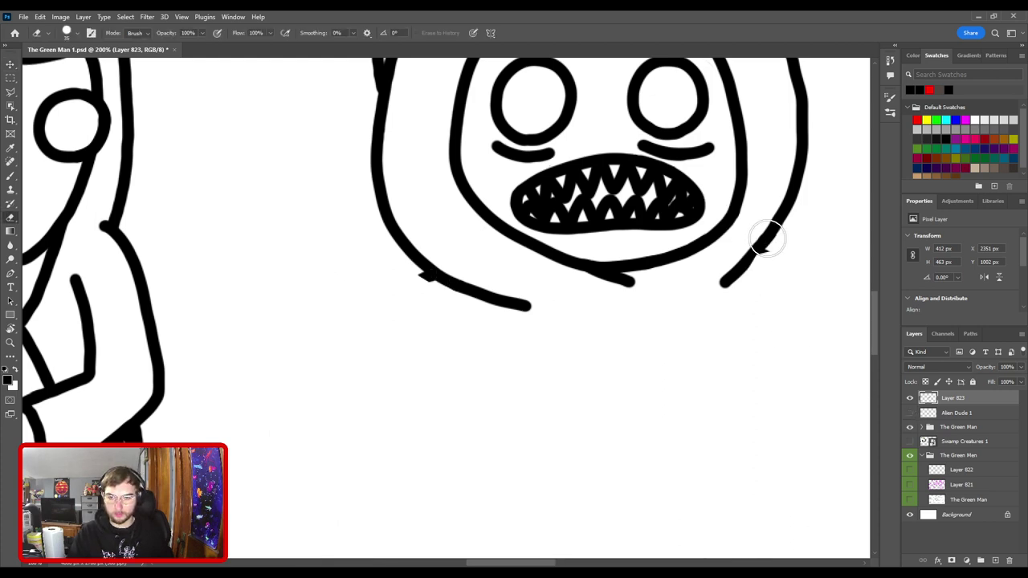
key(ctrl+plus)
key(ctrl+plus)
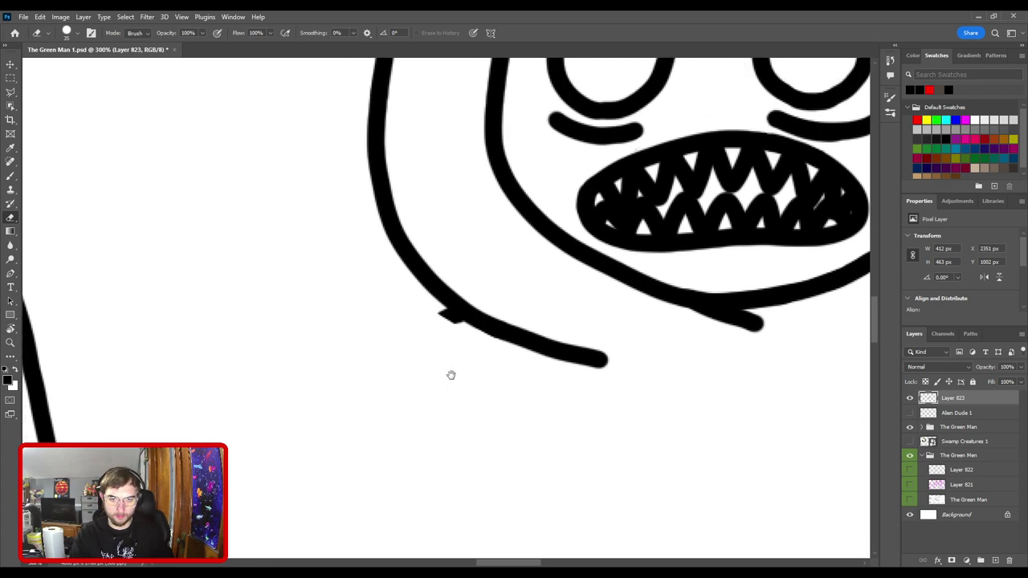
key([)
mouse_move(424, 330)
mouse_down()
mouse_move(445, 345)
mouse_move(106, 420)
mouse_up()
key(ctrl+minus)
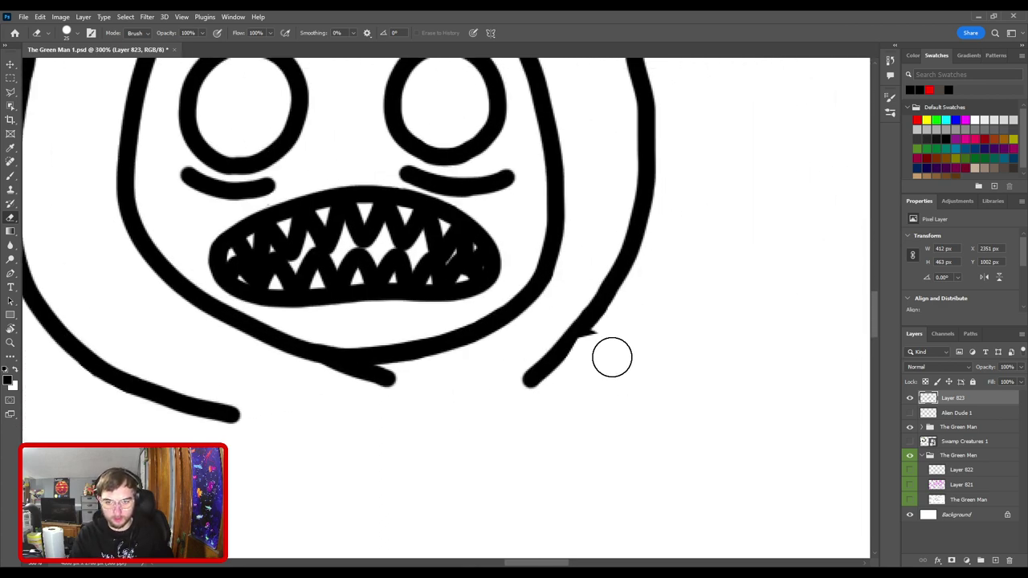
- Erase the stray spur on the lower-right hood outline and smooth that stretch with a black brush stroke
drag(613, 359, 607, 345)
key(ctrl+plus)
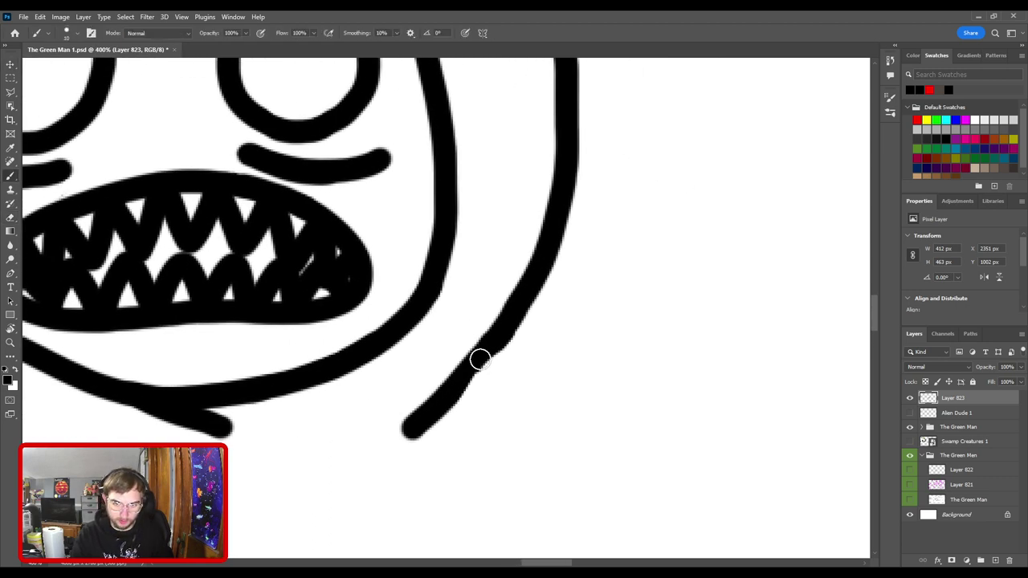
drag(446, 394, 507, 326)
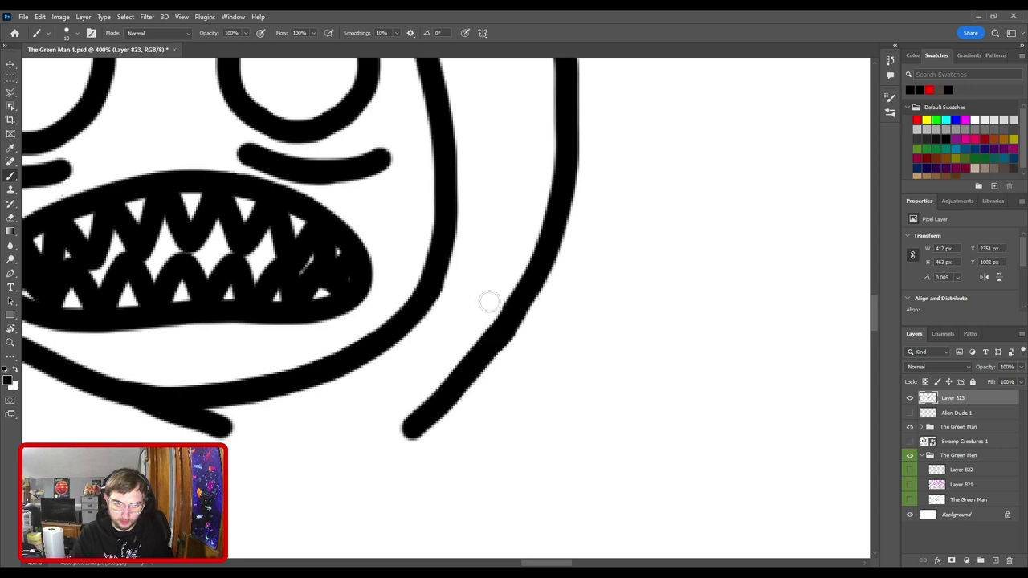
- Trim the short fold line below the chin with the eraser and redraw its tip with the black brush
drag(289, 372, 557, 360)
key(e)
drag(374, 426, 514, 442)
key(b)
drag(404, 383, 488, 410)
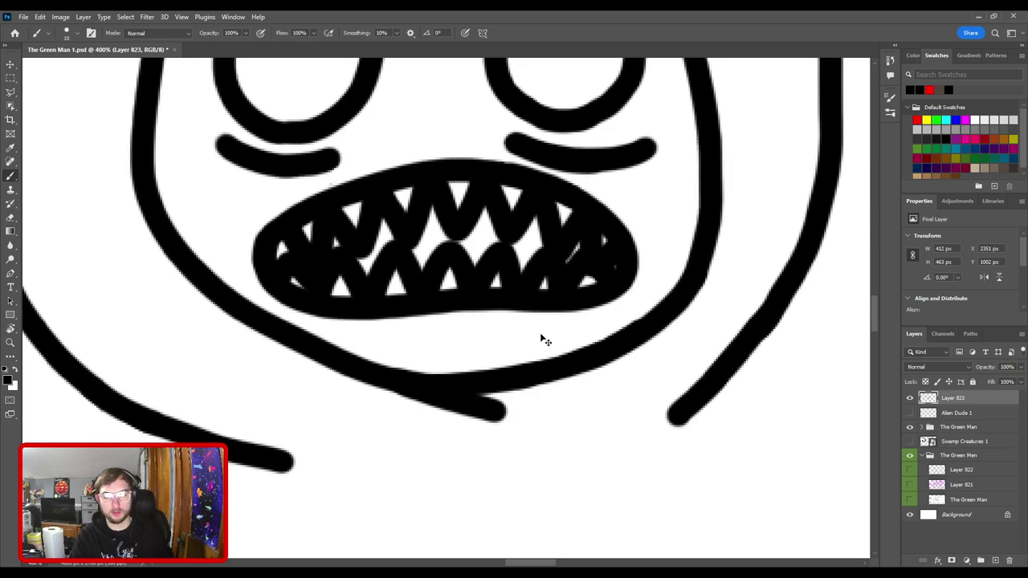
key(ctrl+minus)
key(ctrl+minus)
scroll(549, 355, down, 1)
scroll(543, 383, up, 3)
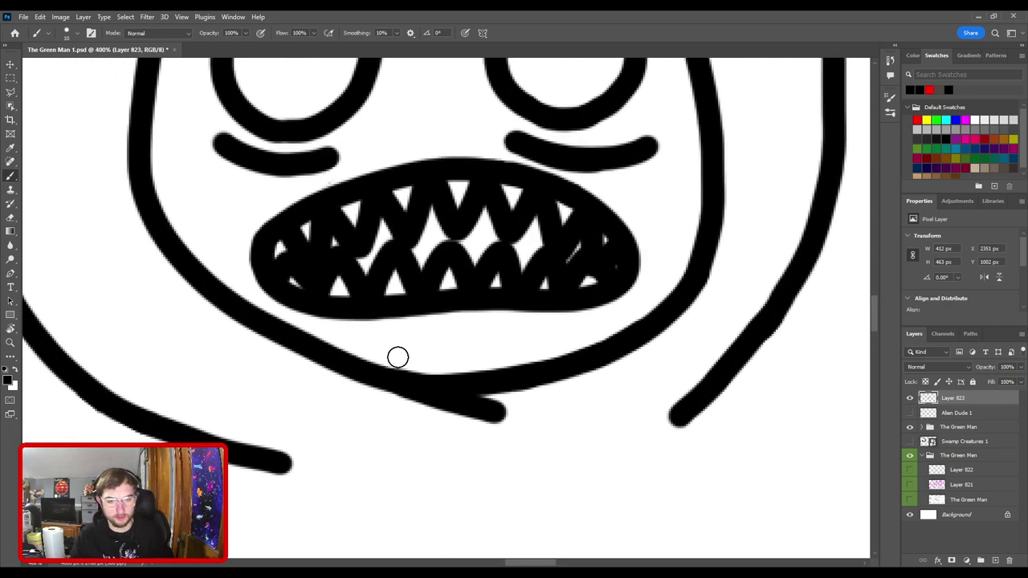
key(e)
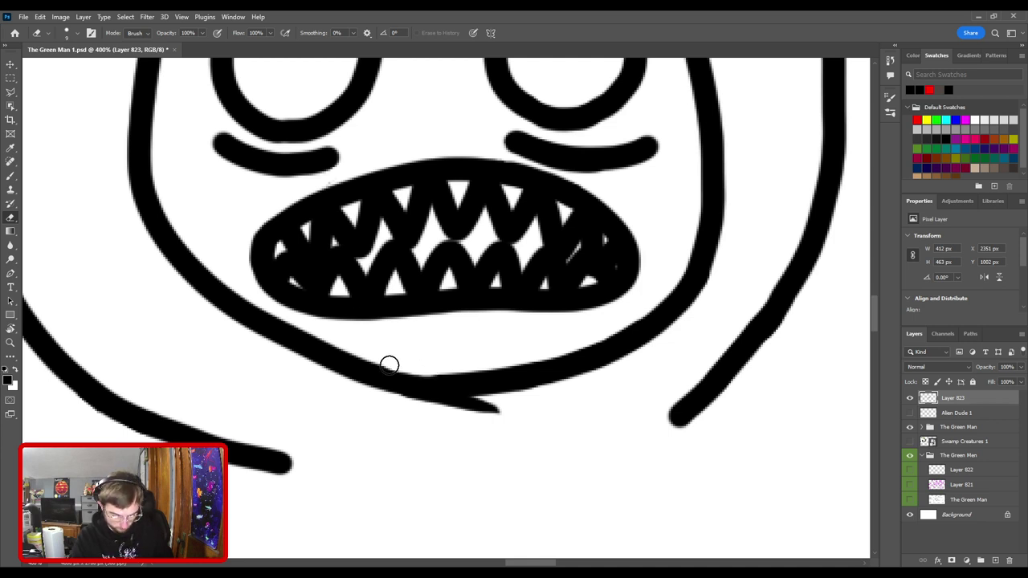
key(b)
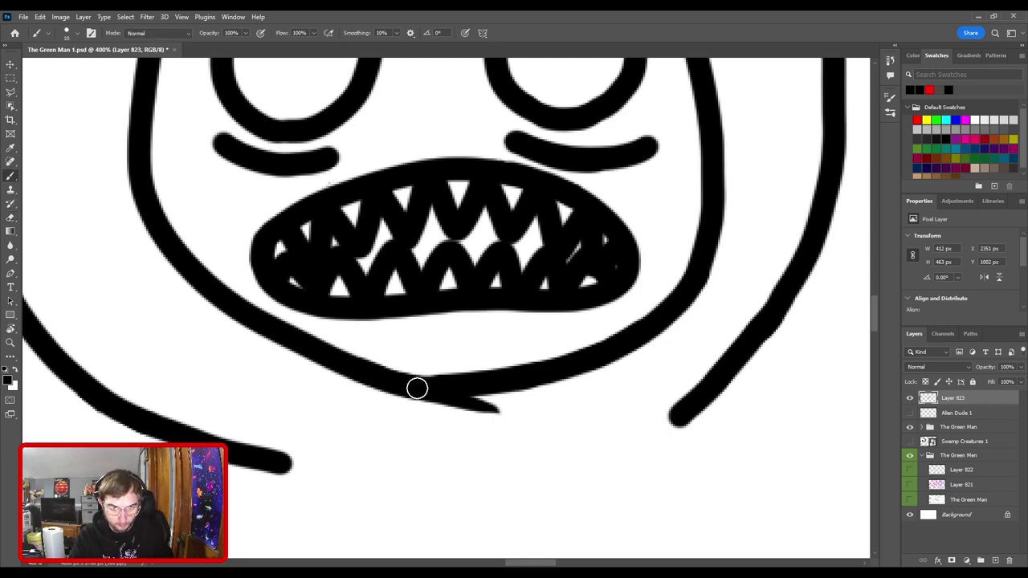
drag(390, 381, 539, 434)
- Show the Alien Dude 1 layer again and toggle Layer 823 off and on to check the head against the body
key(ctrl+0)
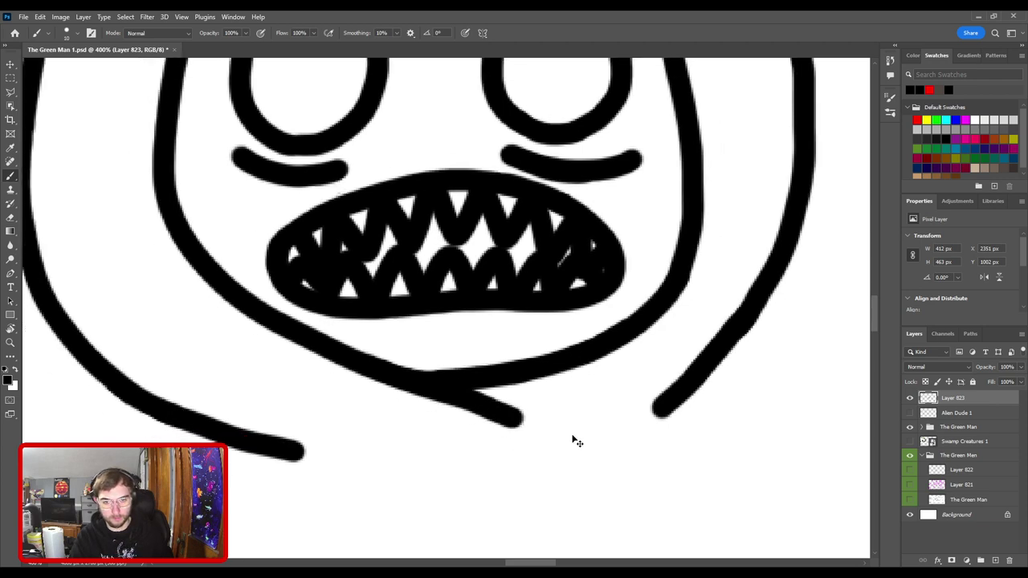
key(ctrl+1)
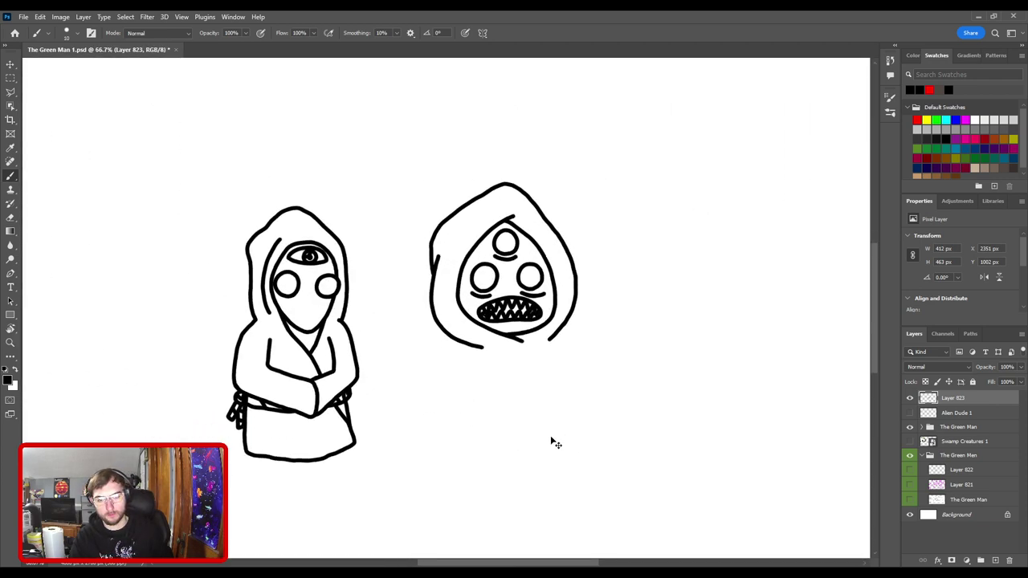
drag(536, 397, 467, 429)
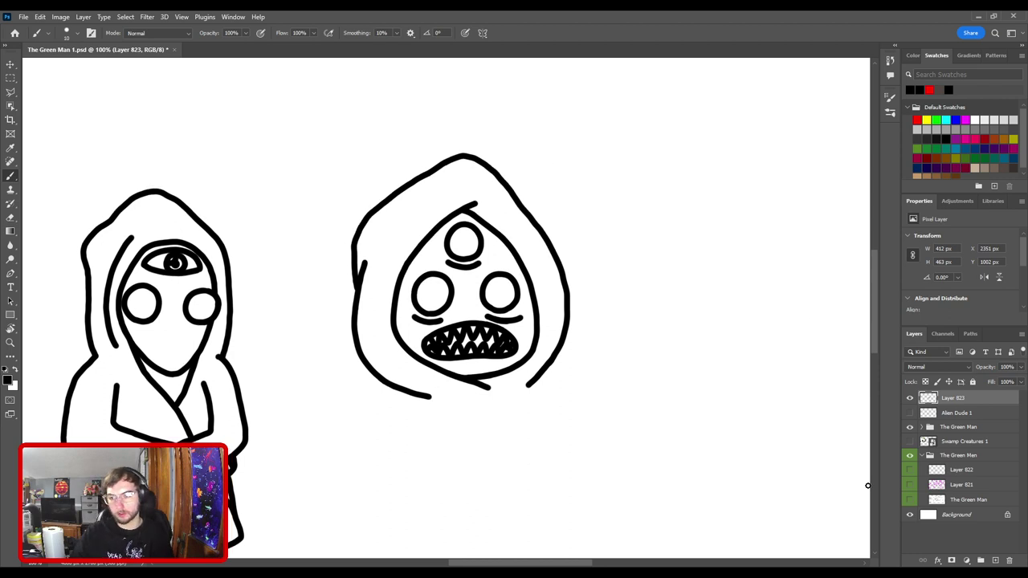
click(911, 412)
click(910, 399)
click(910, 399)
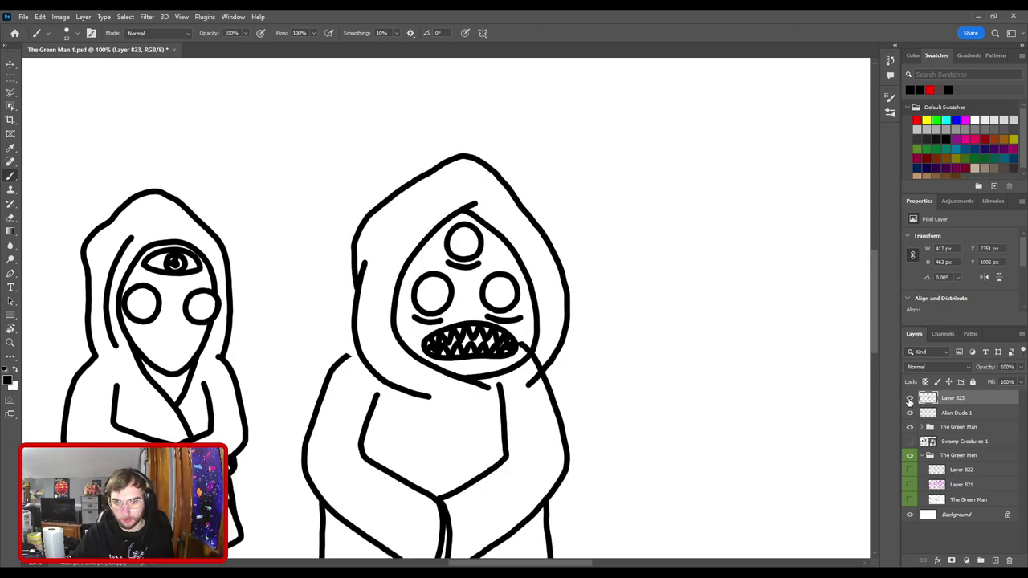
- On the Alien Dude 1 layer, erase the right shoulder line where it overlaps the face and hood
key(v)
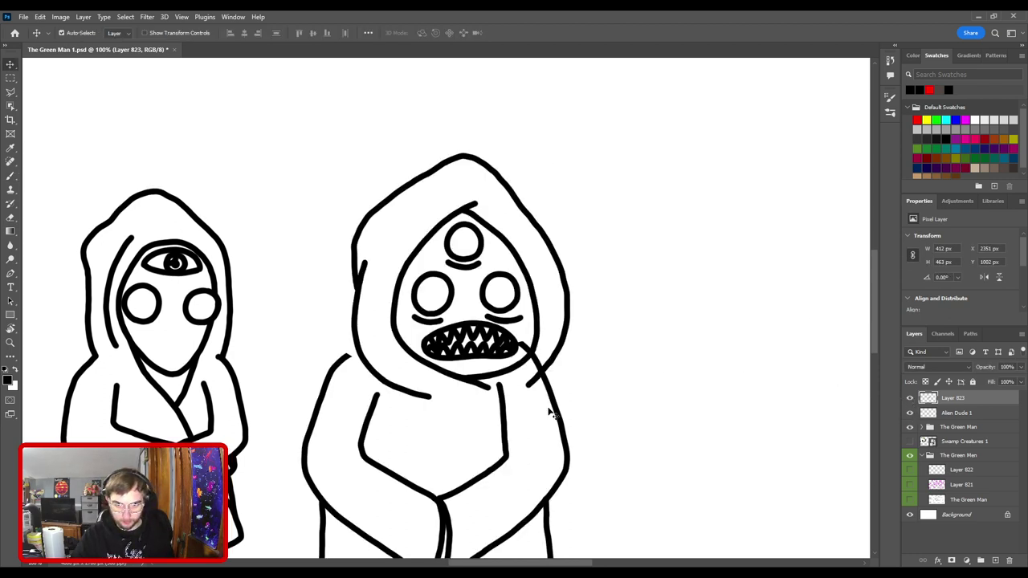
click(556, 409)
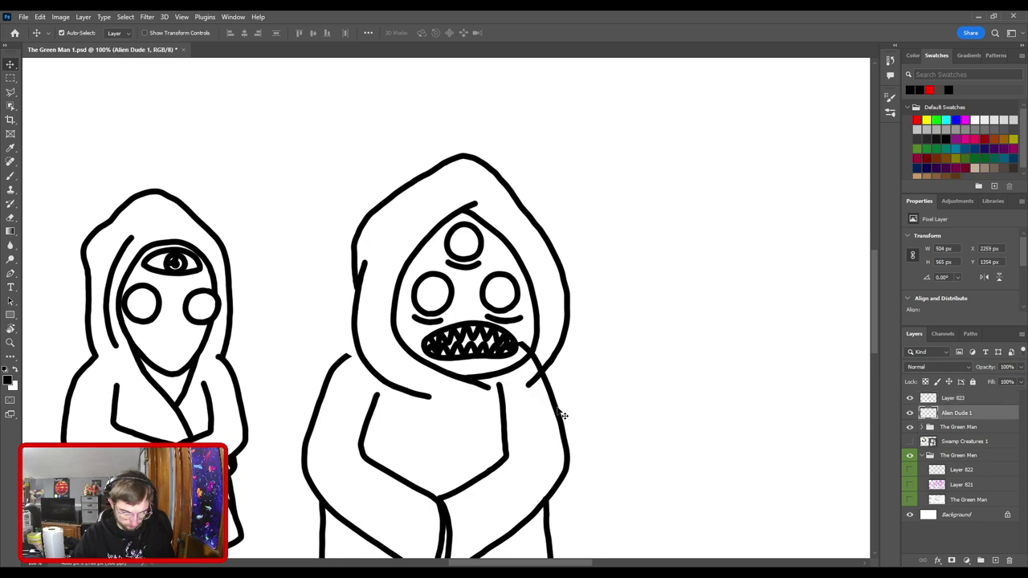
key(e)
scroll(557, 412, down, 3)
scroll(562, 344, up, 2)
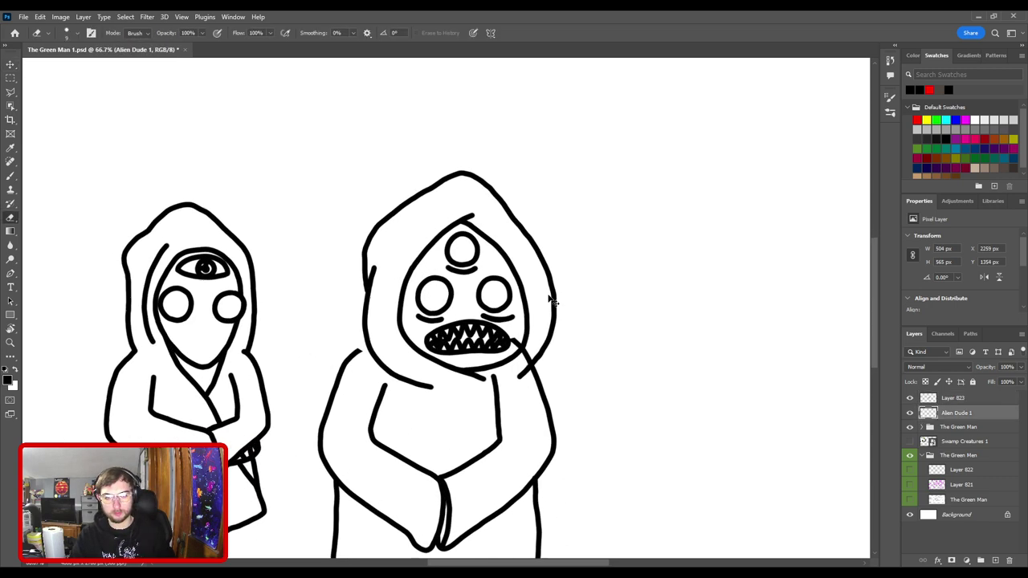
scroll(551, 300, down, 1)
scroll(506, 441, up, 3)
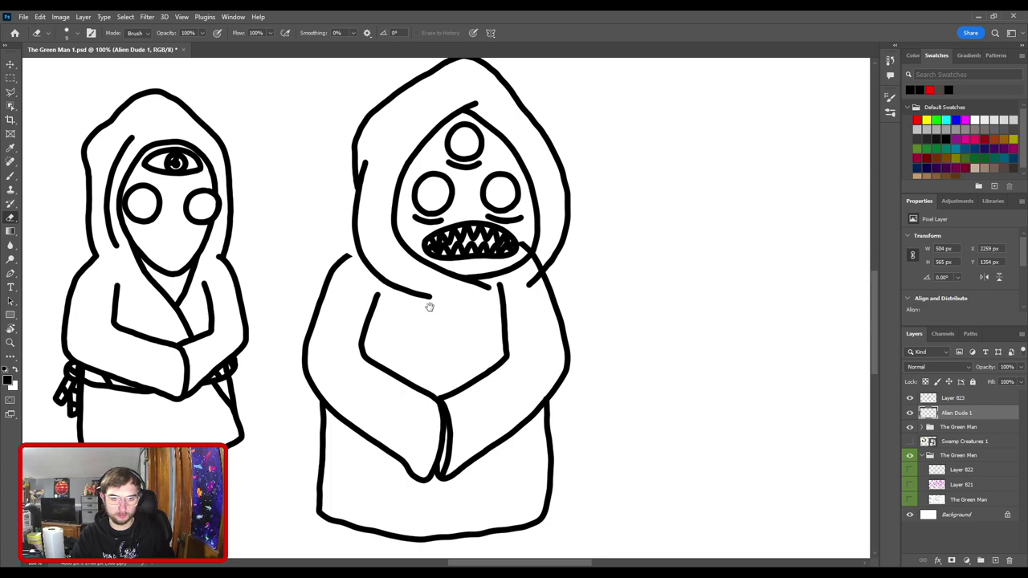
scroll(461, 281, down, 1)
scroll(489, 281, up, 3)
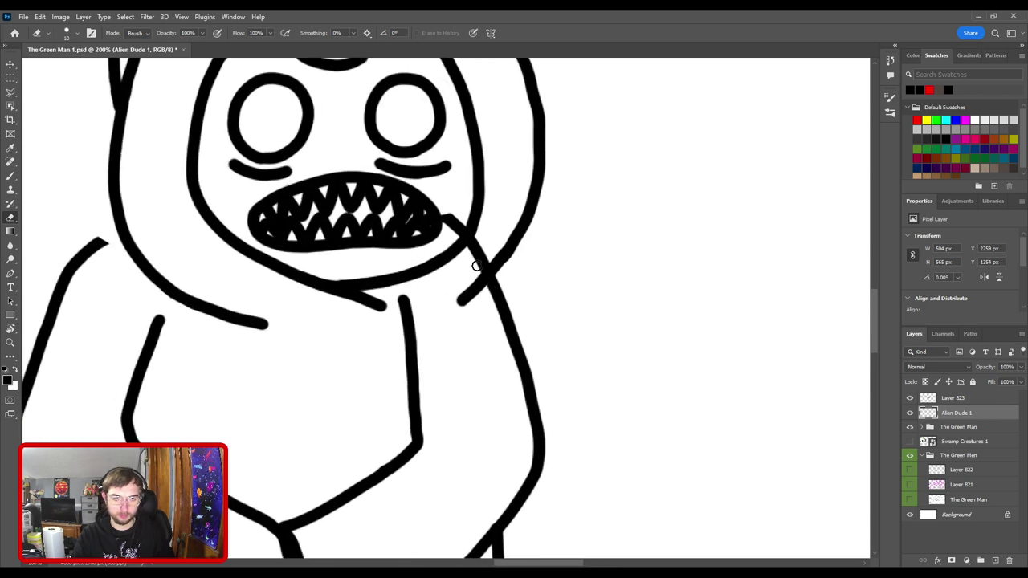
key(bracketright)
key(bracketright)
mouse_move(481, 245)
mouse_down()
mouse_move(443, 216)
mouse_move(457, 216)
mouse_move(480, 259)
mouse_up()
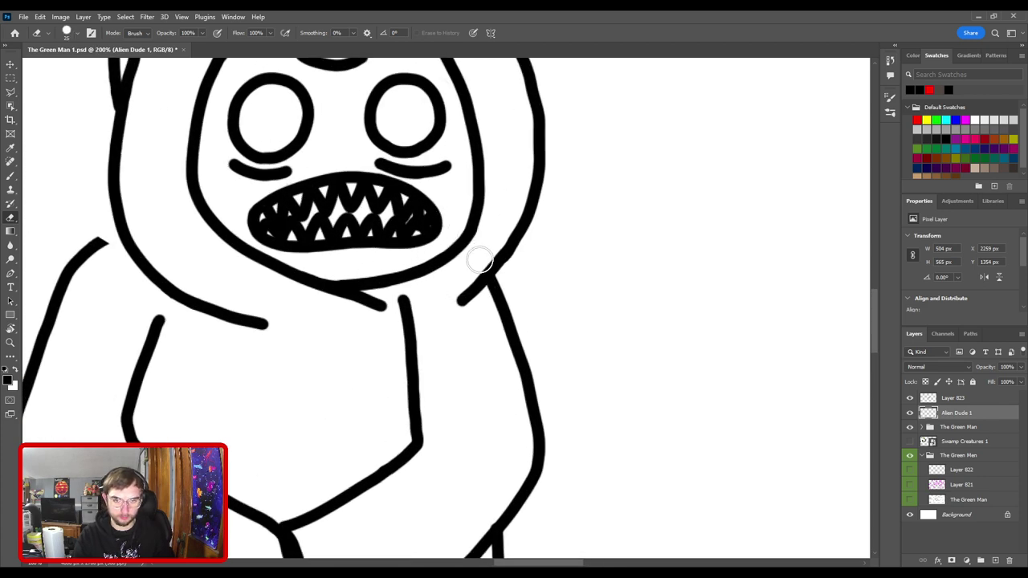
- Erase the upright inner sleeve line on the right side of the larger figure's chest
key(ctrl+minus)
key(ctrl+minus)
drag(452, 323, 464, 301)
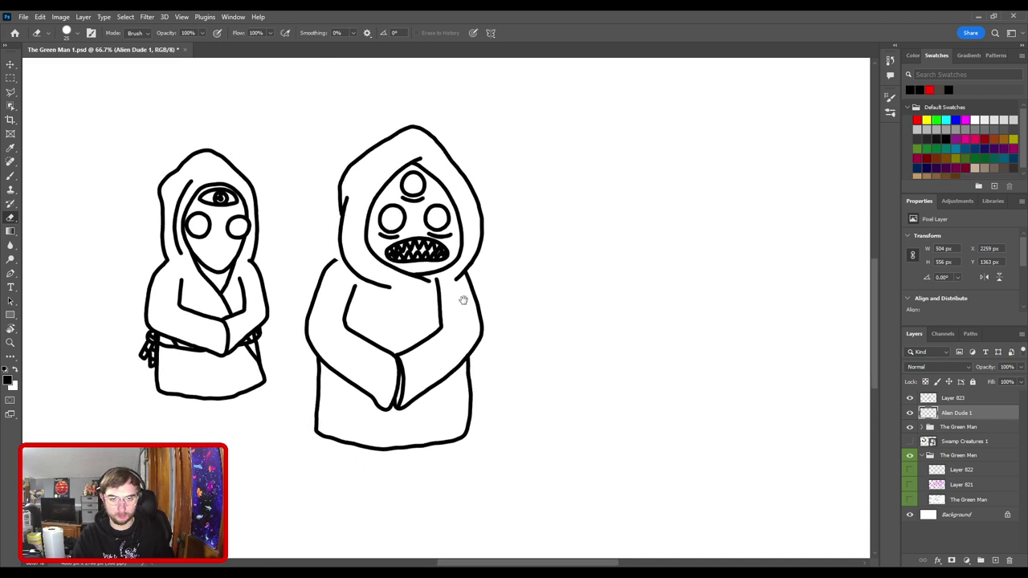
scroll(482, 301, up, 1)
click(498, 316)
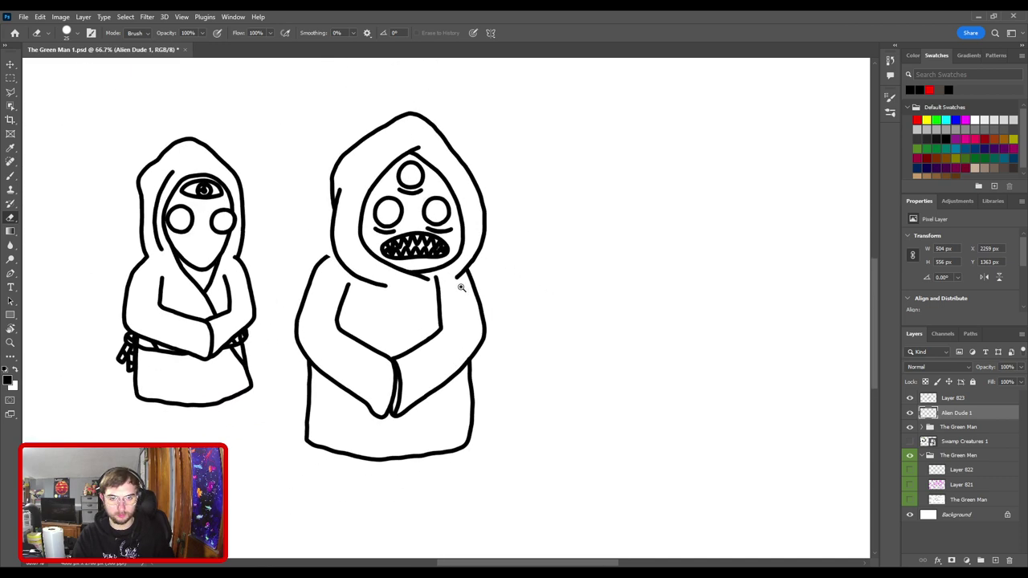
key(ctrl+minus)
key(ctrl+minus)
key(ctrl+minus)
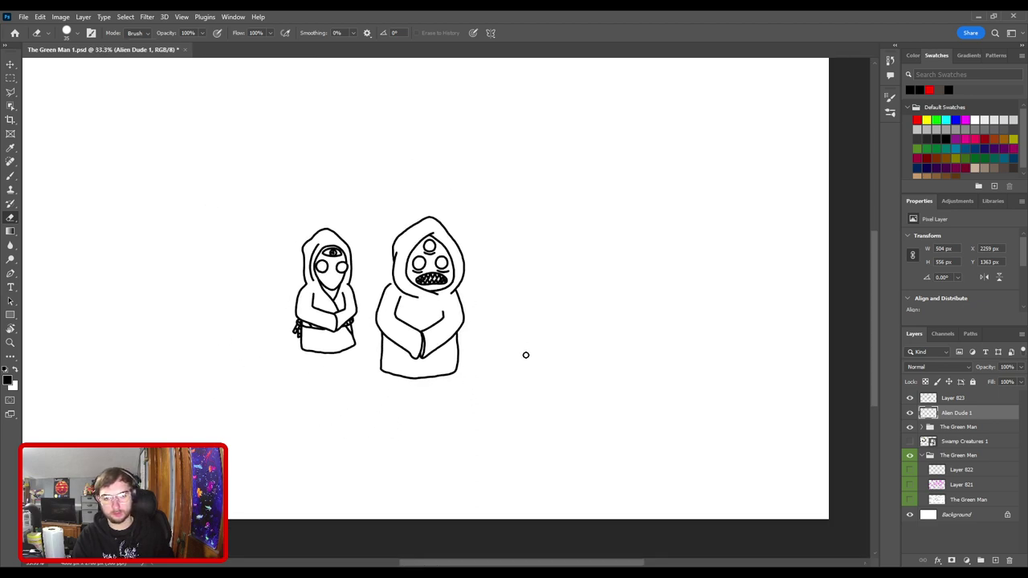
key(ctrl+minus)
key(ctrl+plus)
key(ctrl+plus)
key(ctrl+plus)
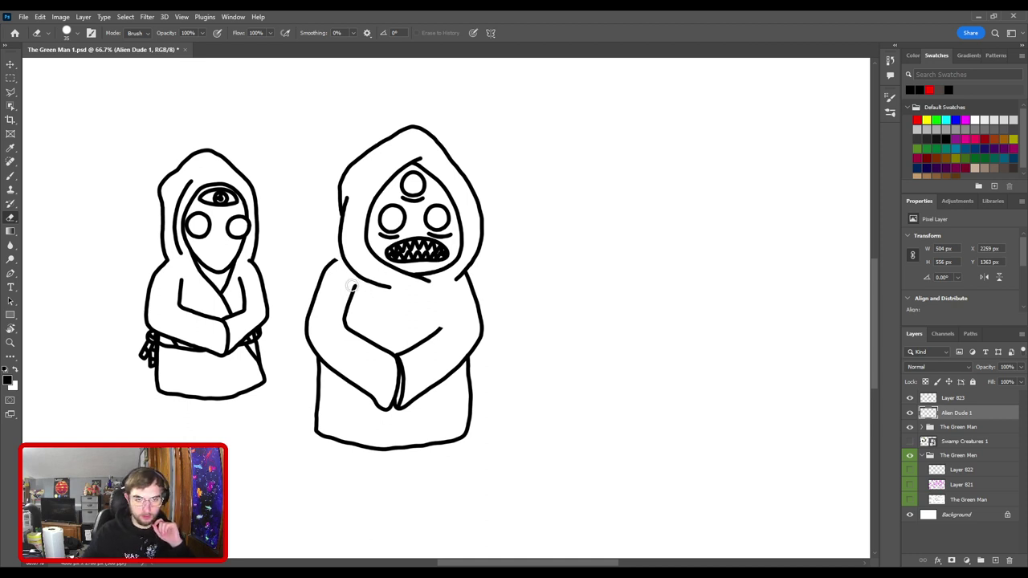
- Trim the upper ends of the larger figure's left shoulder line and left inner sleeve line
key(ctrl+plus)
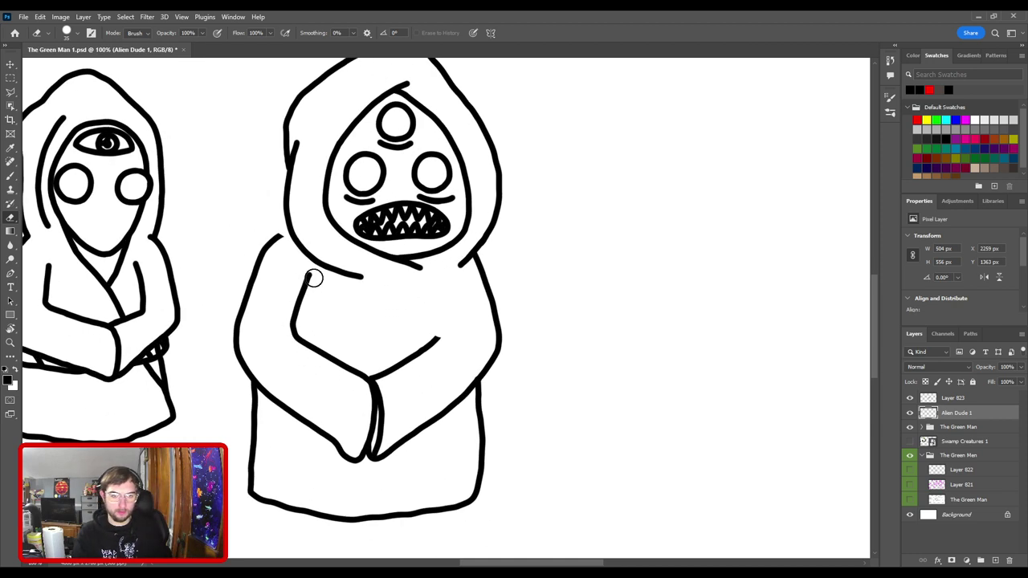
mouse_move(279, 247)
mouse_down()
mouse_move(262, 232)
mouse_move(298, 238)
mouse_up()
drag(287, 294, 447, 287)
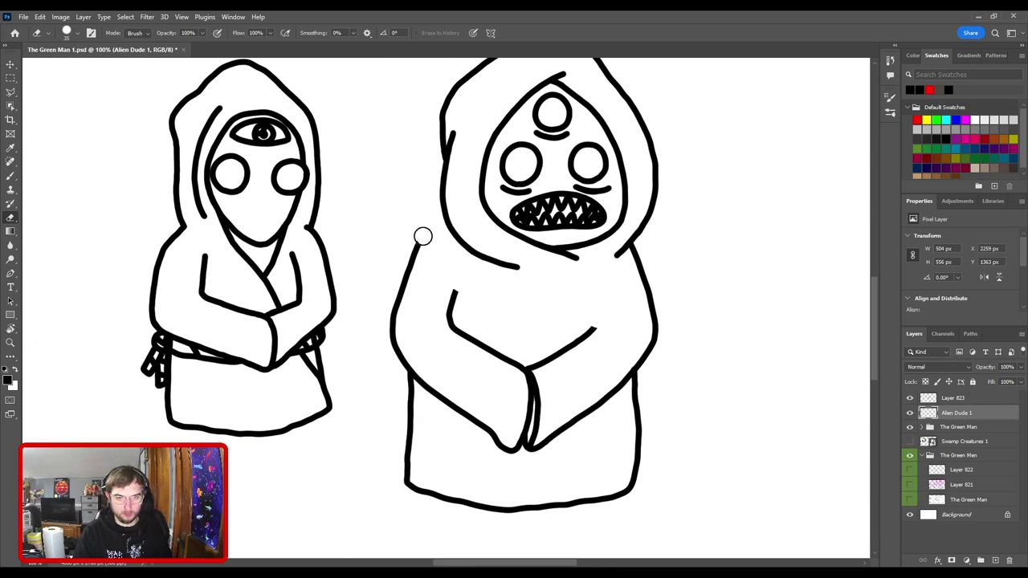
- Try shortening the left shoulder line with the eraser and redrawing it with the brush, undoing each attempt
drag(423, 233, 420, 241)
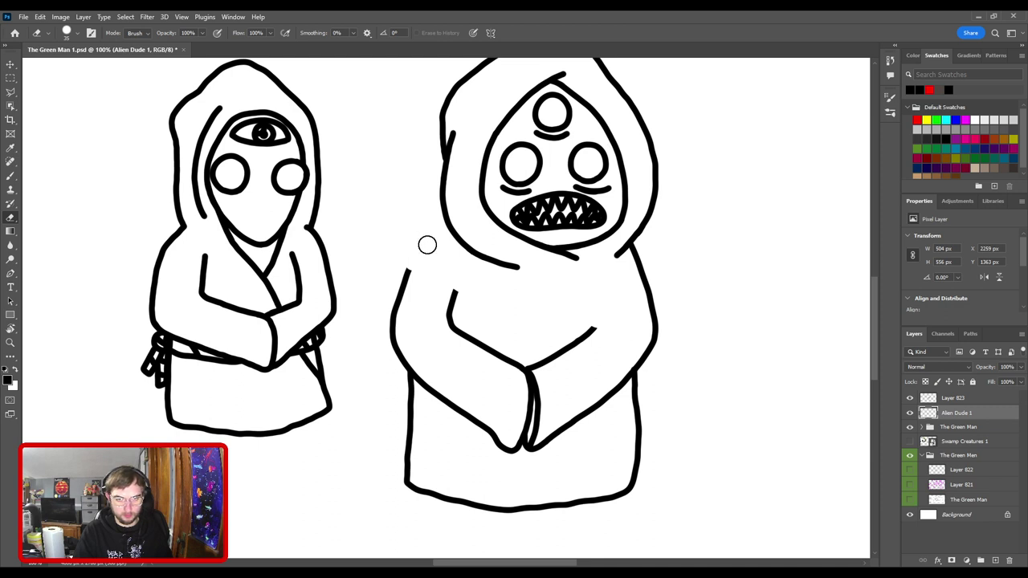
key(ctrl+z)
key(b)
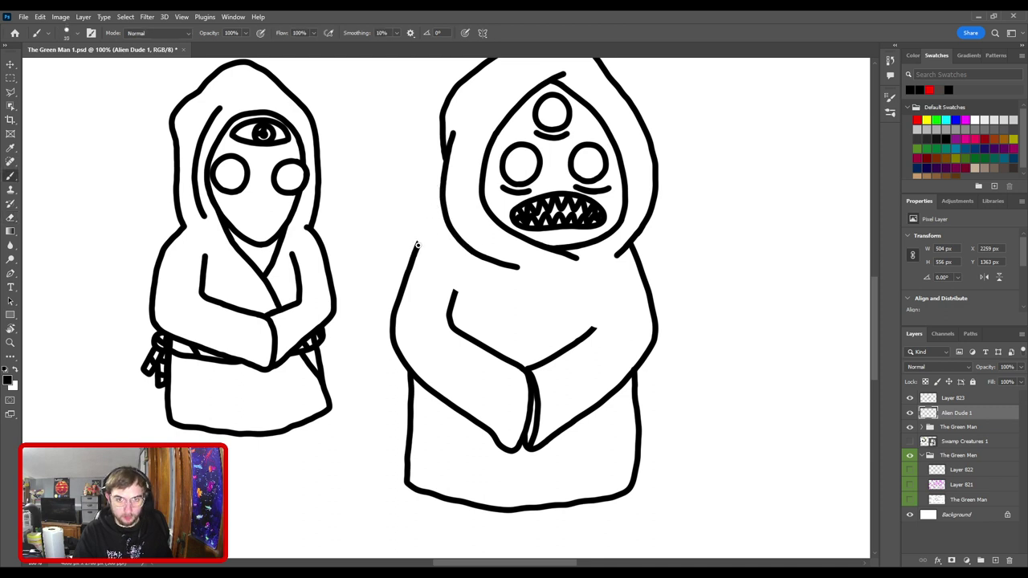
mouse_move(417, 245)
mouse_down()
mouse_move(449, 230)
mouse_move(401, 280)
mouse_up()
key(ctrl+z)
key(ctrl+z)
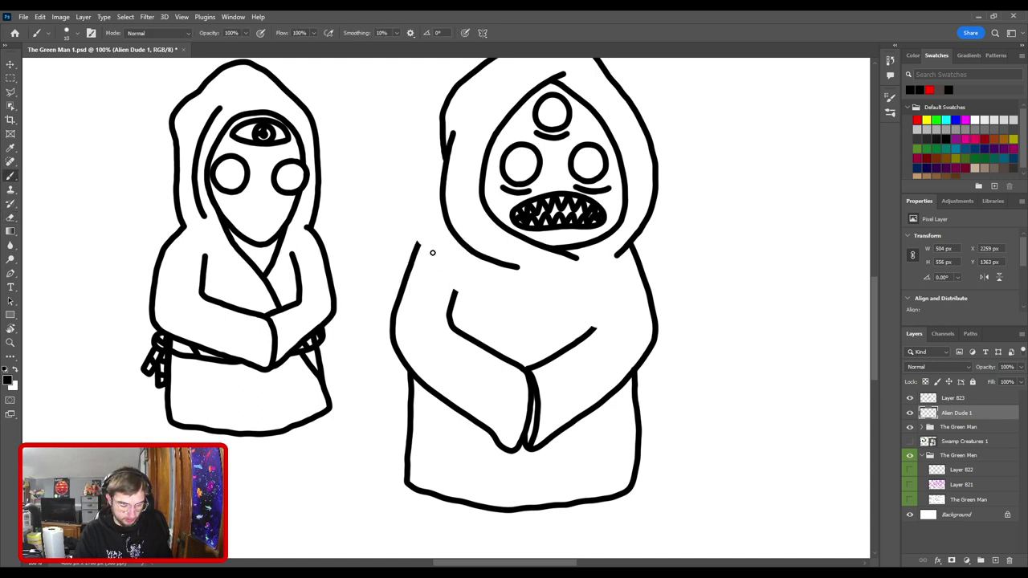
- Try cutting back the larger figure's left shoulder and left inner sleeve lines and redrawing them slanting inward toward the hood
key(e)
drag(416, 239, 403, 286)
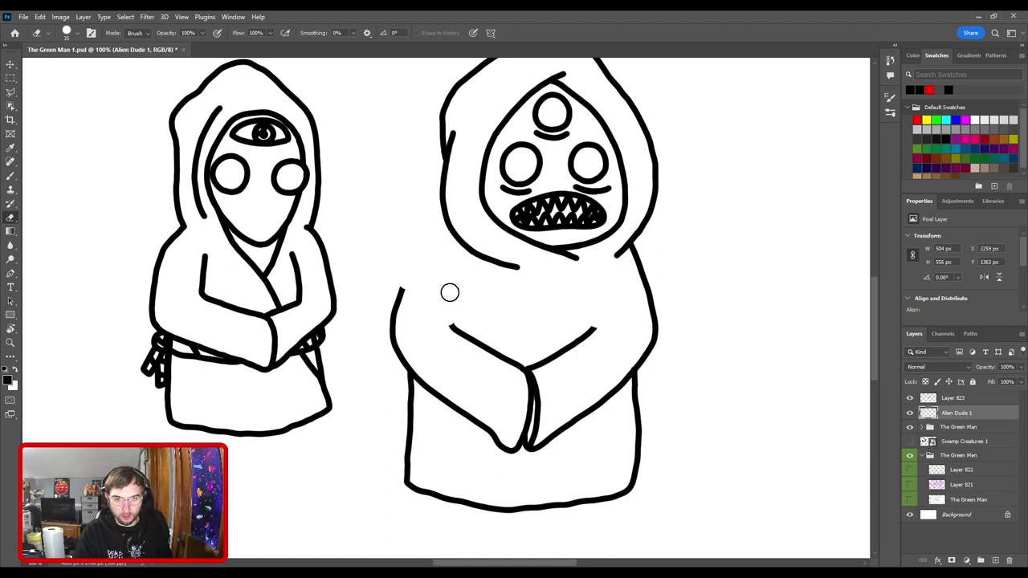
key(b)
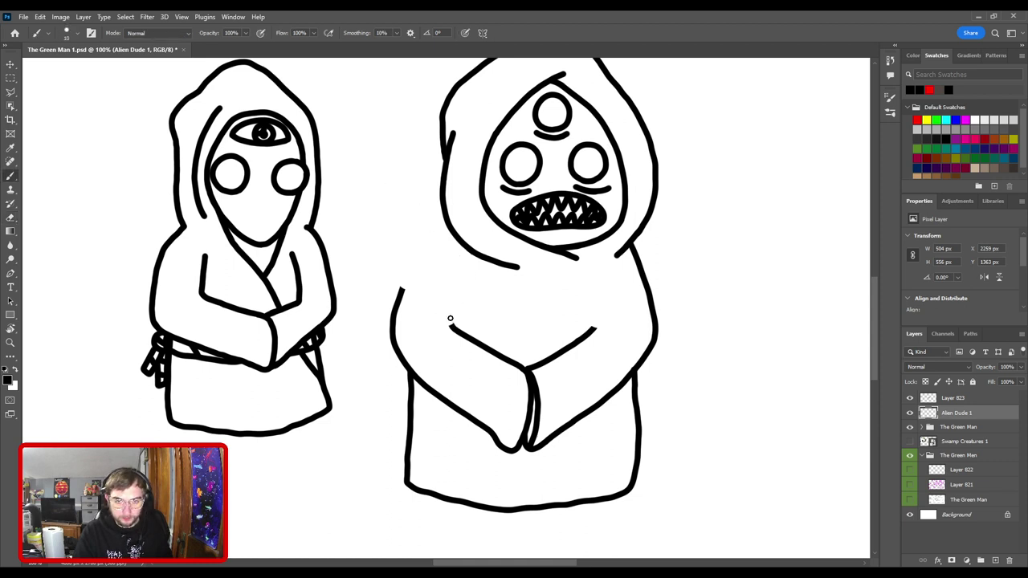
drag(450, 319, 477, 285)
drag(401, 290, 451, 248)
- Try redrawing the right inner sleeve line up toward the hood and adding a short stroke joining the right shoulder to the hood
mouse_move(559, 233)
mouse_down()
mouse_move(408, 221)
mouse_move(422, 221)
mouse_up()
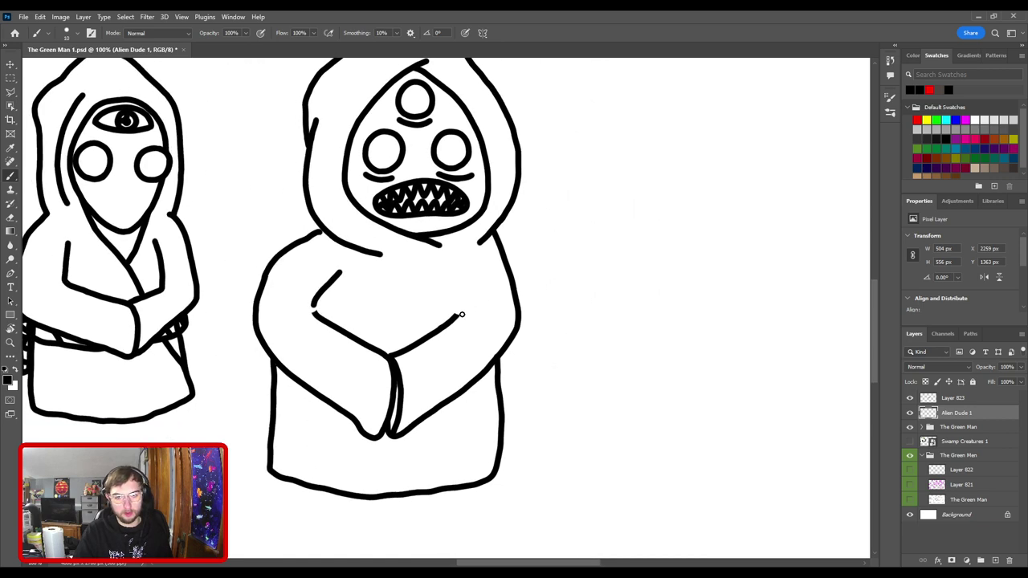
drag(459, 314, 485, 244)
key(ctrl+minus)
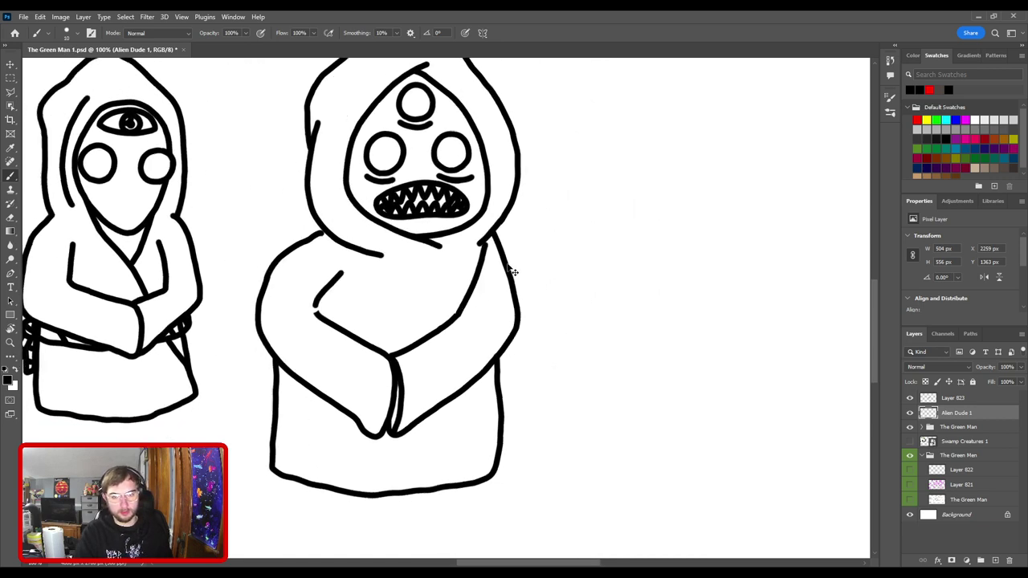
key(ctrl+plus)
key(ctrl+z)
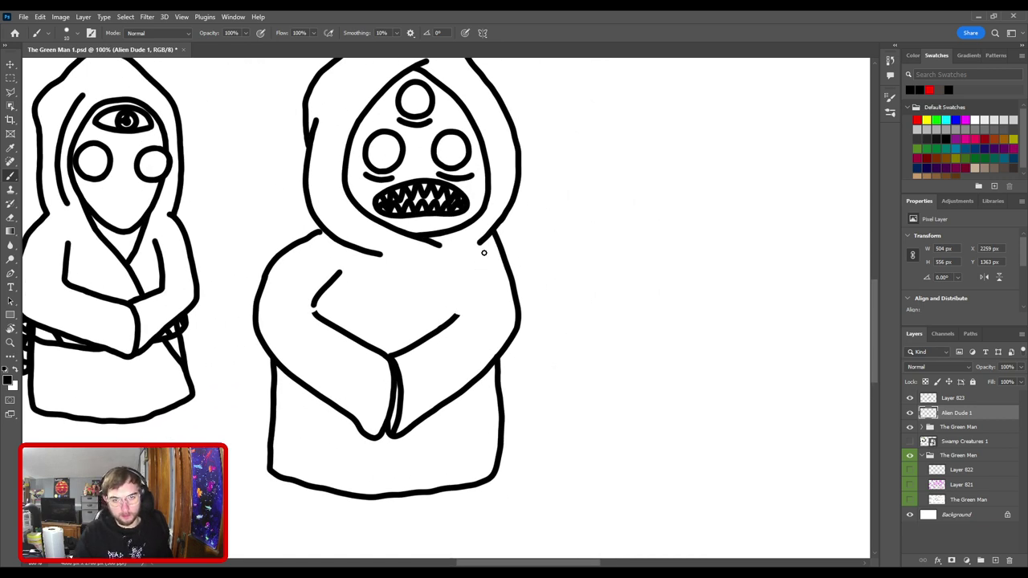
drag(480, 249, 506, 264)
drag(458, 312, 470, 256)
key(ctrl+z)
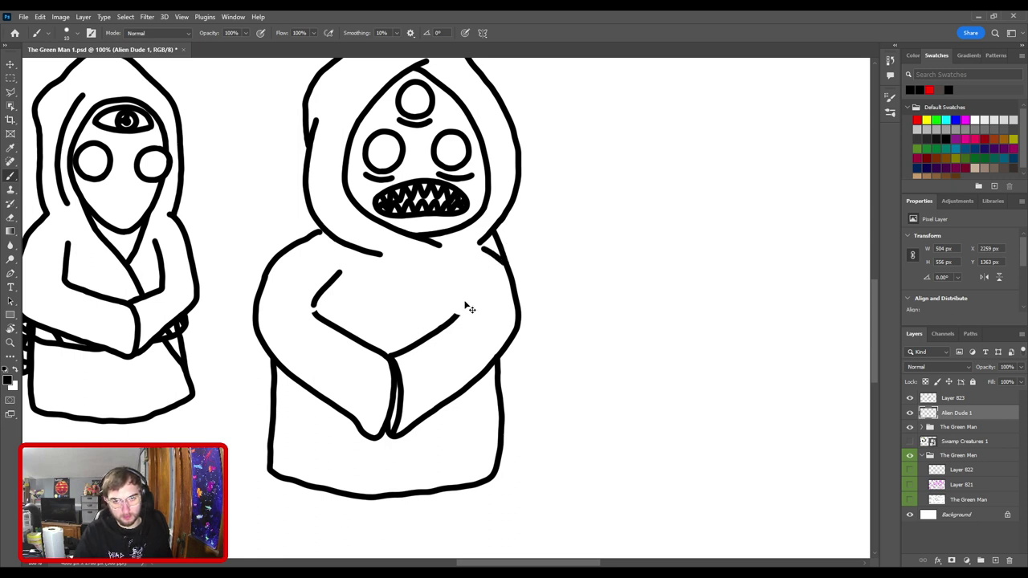
drag(458, 316, 466, 270)
- Undo the recent shoulder and sleeve edits back to the larger figure's original shoulder and inner sleeve lines
key(ctrl+0)
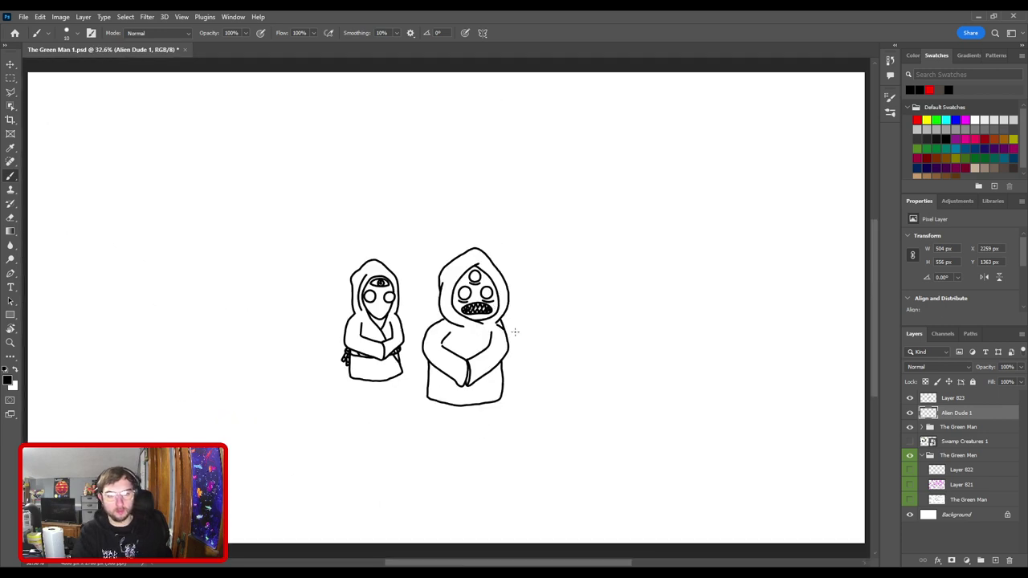
key(ctrl+plus)
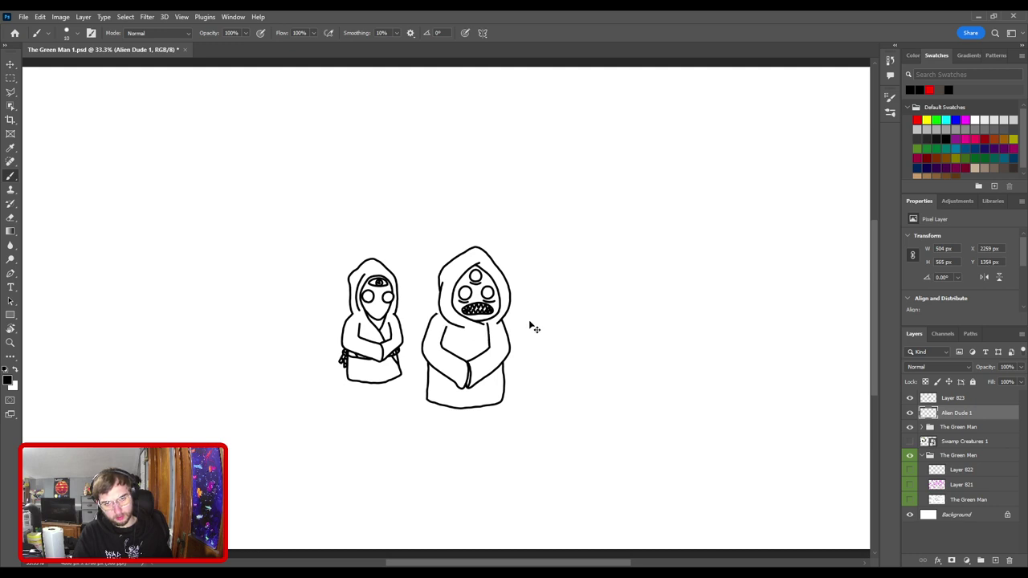
key(ctrl+shift+z)
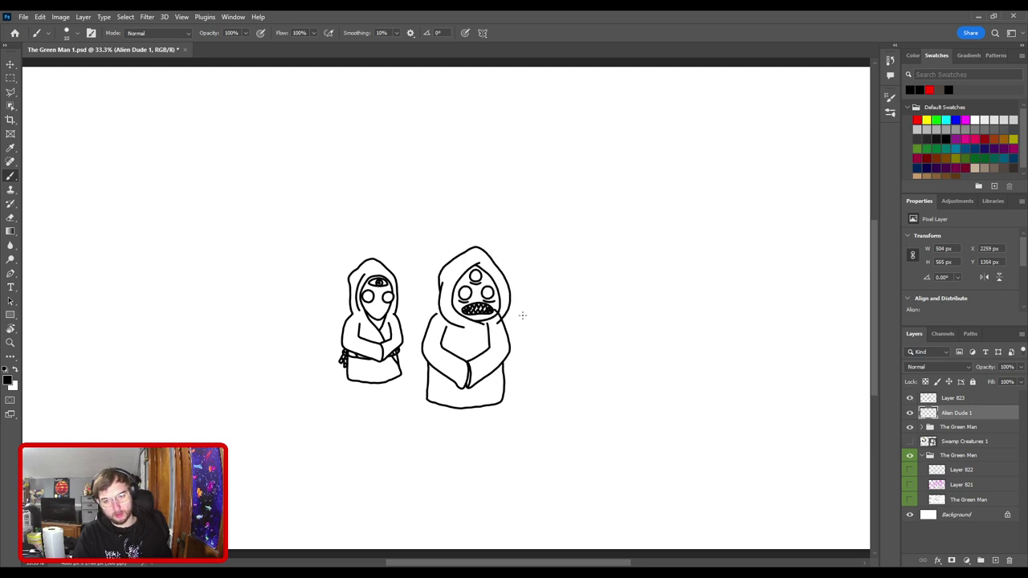
- Shift the larger figure's head on Layer 823 slightly left, to about X 2531.5 px and Y 1232 px
key(ctrl+plus)
key(ctrl+plus)
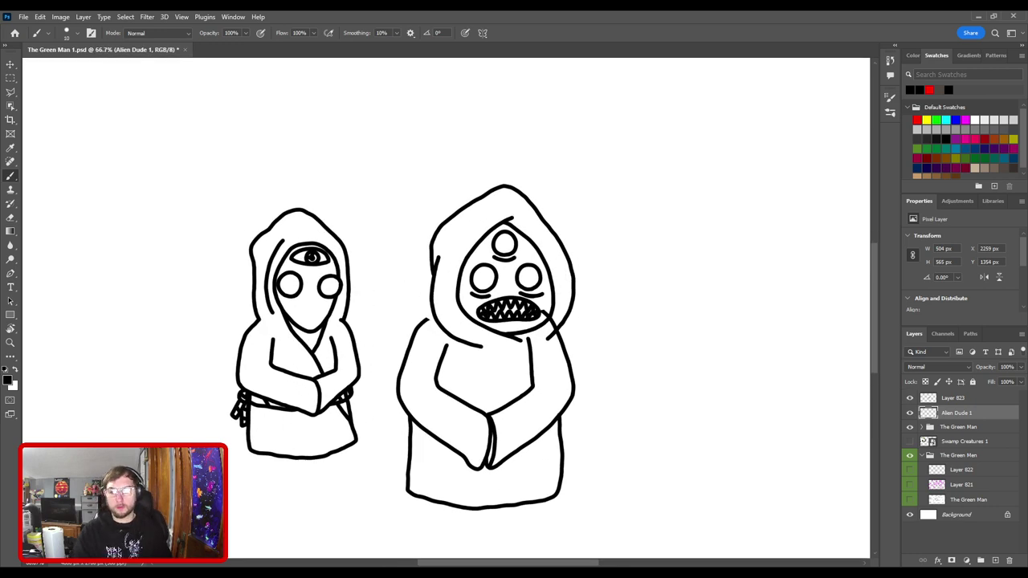
click(954, 399)
key(ctrl+t)
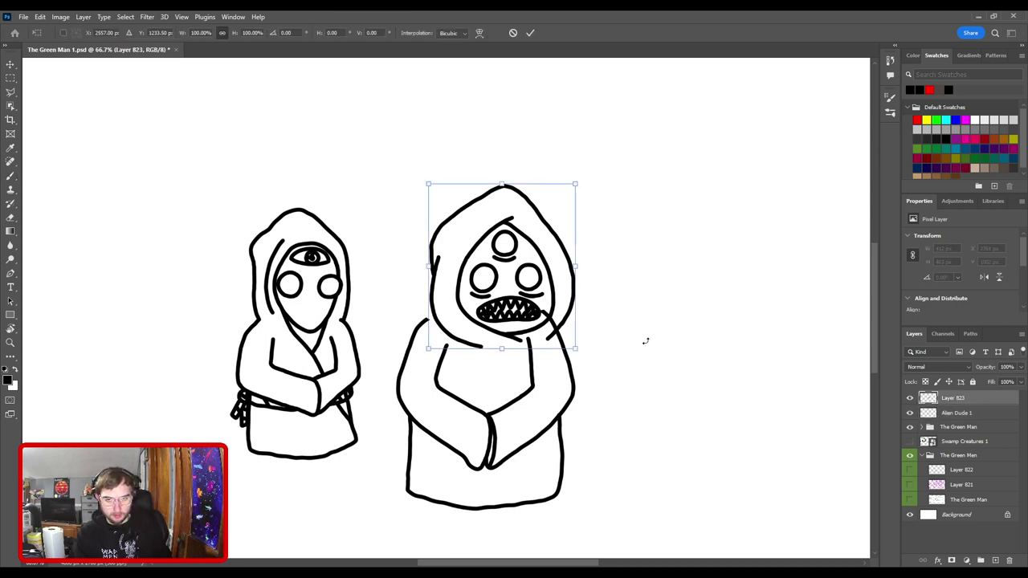
mouse_move(512, 277)
mouse_down()
mouse_move(502, 277)
mouse_move(512, 278)
mouse_up()
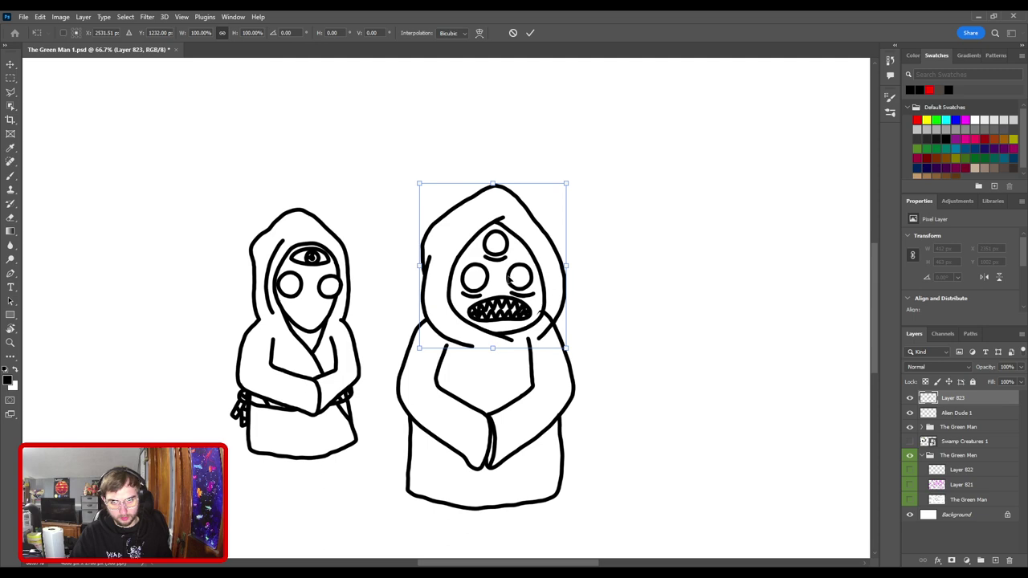
key(Return)
key(b)
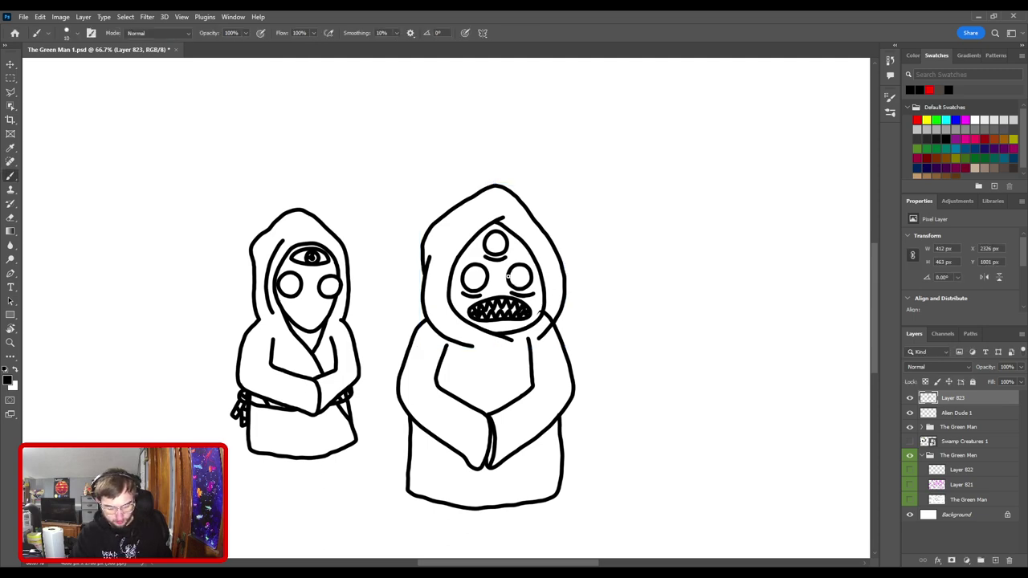
- On the Alien Dude 1 layer, erase the right shoulder line's upper end where it crosses the hood and face
key(ctrl+minus)
key(ctrl+minus)
key(ctrl+minus)
key(ctrl+plus)
key(ctrl+plus)
key(ctrl+plus)
key(ctrl+plus)
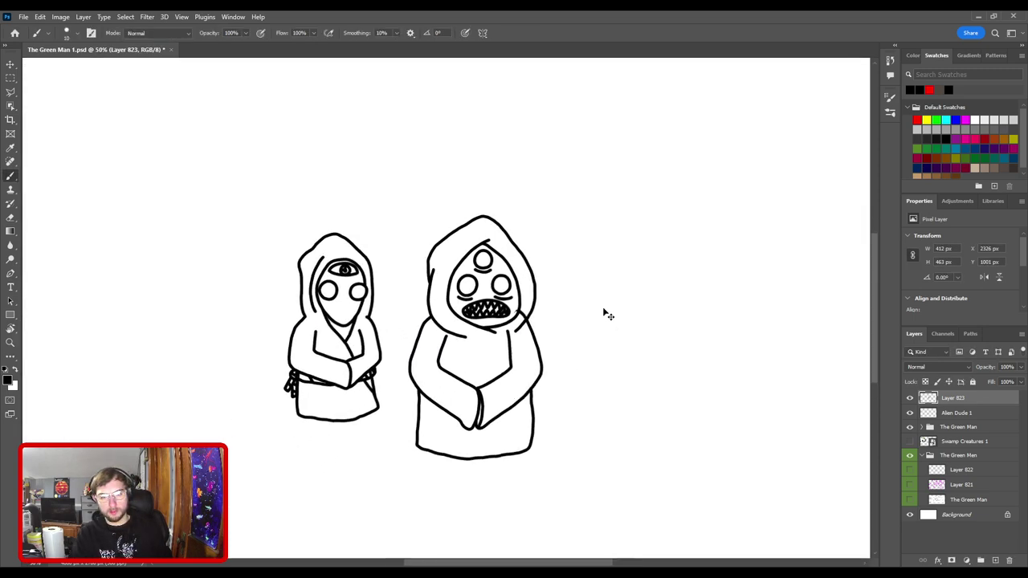
key(ctrl+plus)
drag(611, 320, 272, 238)
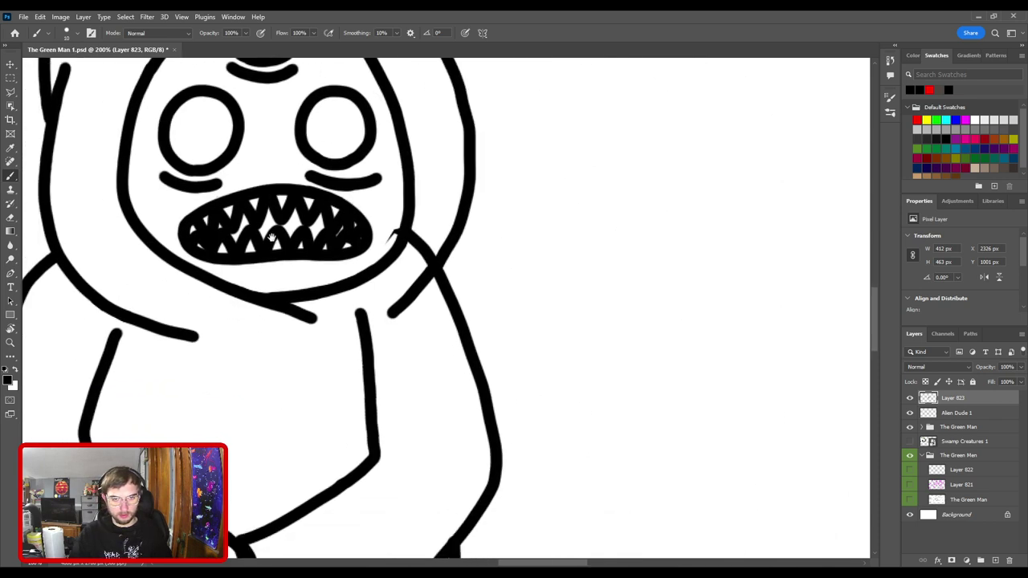
key(v)
click(476, 334)
key(e)
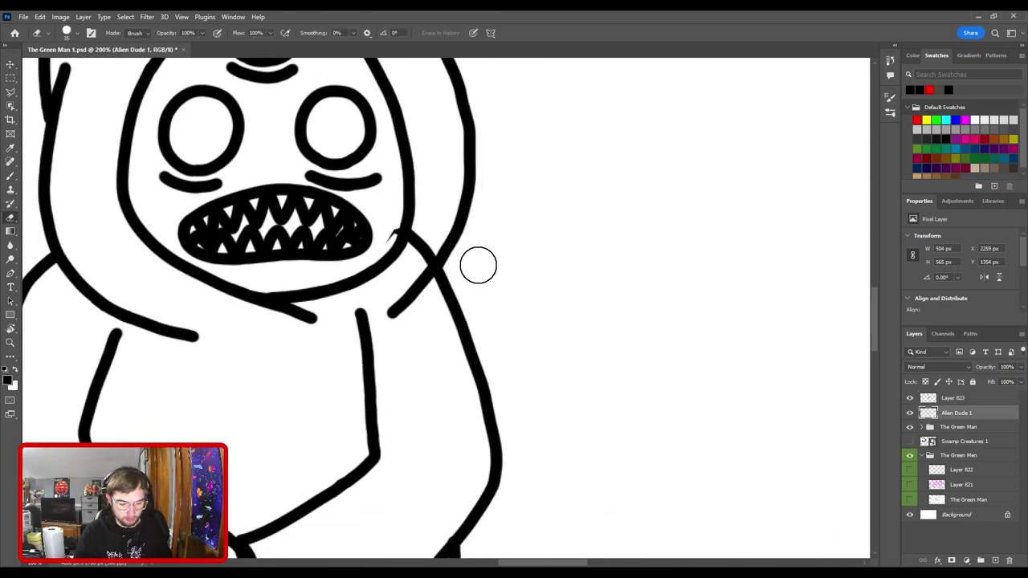
mouse_move(442, 229)
mouse_down()
mouse_move(389, 244)
mouse_move(420, 228)
mouse_move(413, 261)
mouse_move(438, 228)
mouse_up()
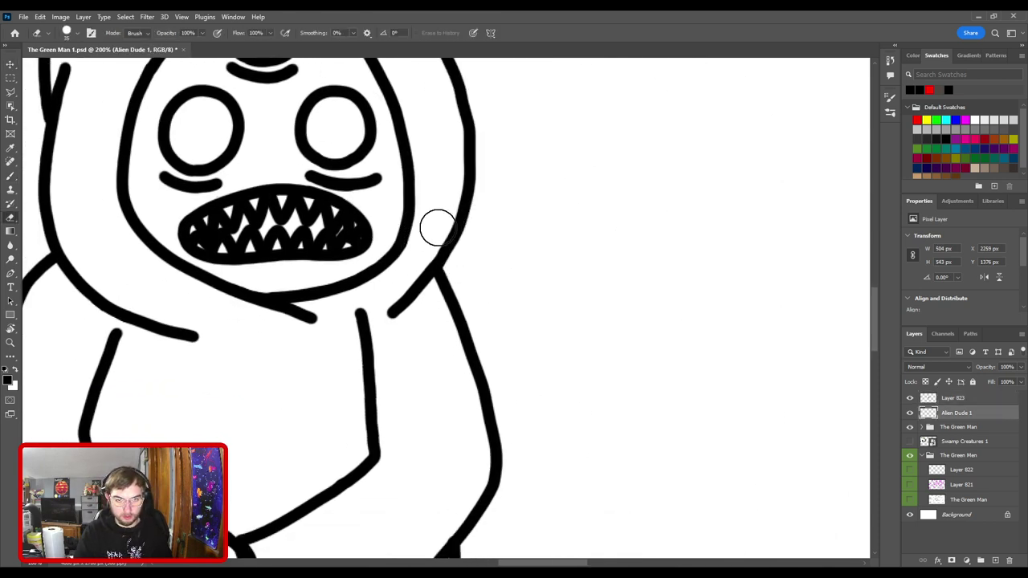
- Erase the upper half of the right inner sleeve line and redraw its tip with a short rounded brush stroke
drag(397, 271, 497, 262)
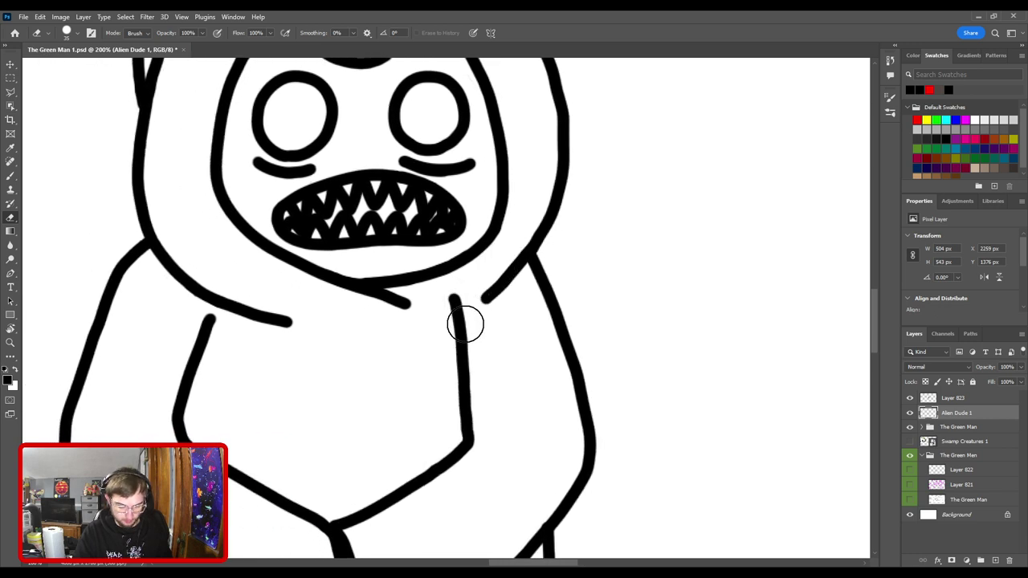
drag(458, 312, 461, 350)
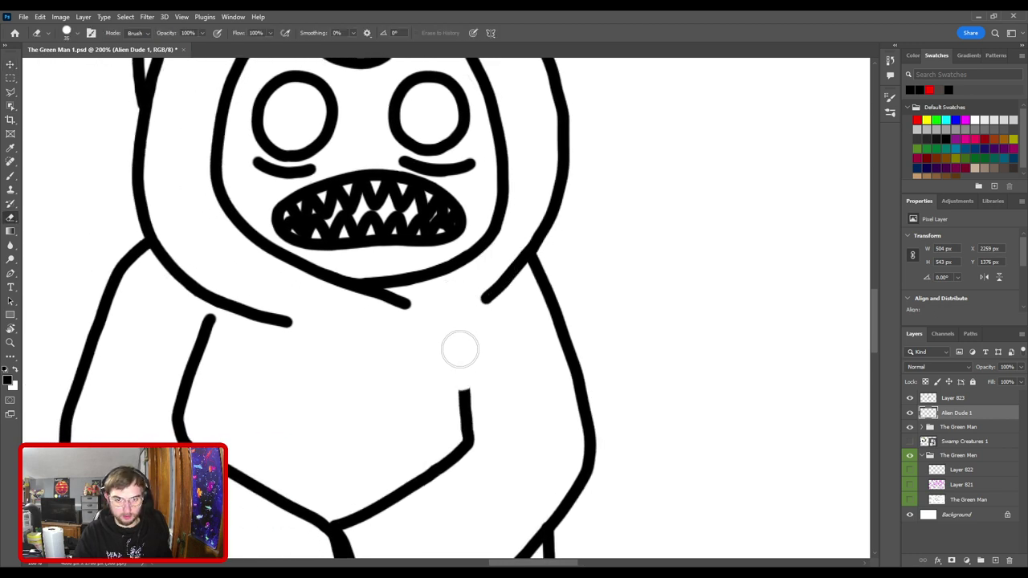
key(b)
drag(464, 394, 462, 367)
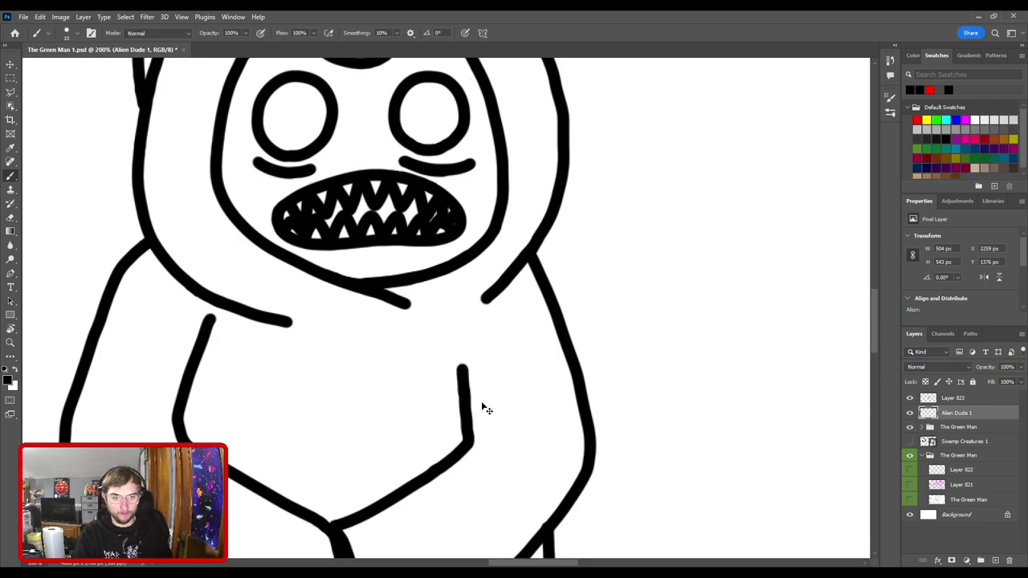
- On Layer 823, erase the loose end of the hood's lower left edge above the chest
drag(344, 356, 553, 372)
key(ctrl+minus)
key(ctrl+minus)
key(ctrl+minus)
key(ctrl+plus)
key(ctrl+plus)
key(ctrl+plus)
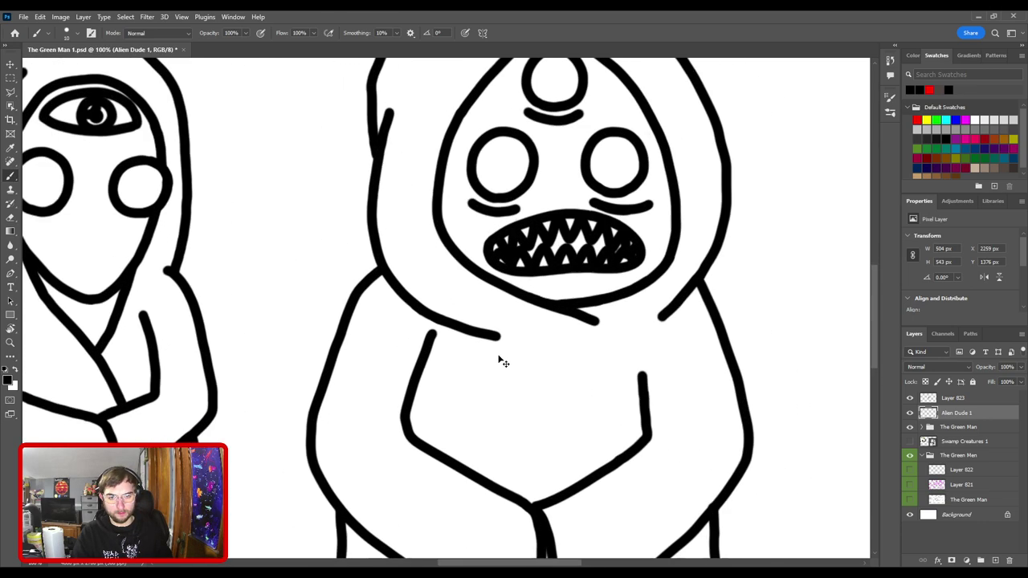
key(ctrl+plus)
key(v)
click(483, 340)
key(e)
drag(511, 344, 441, 320)
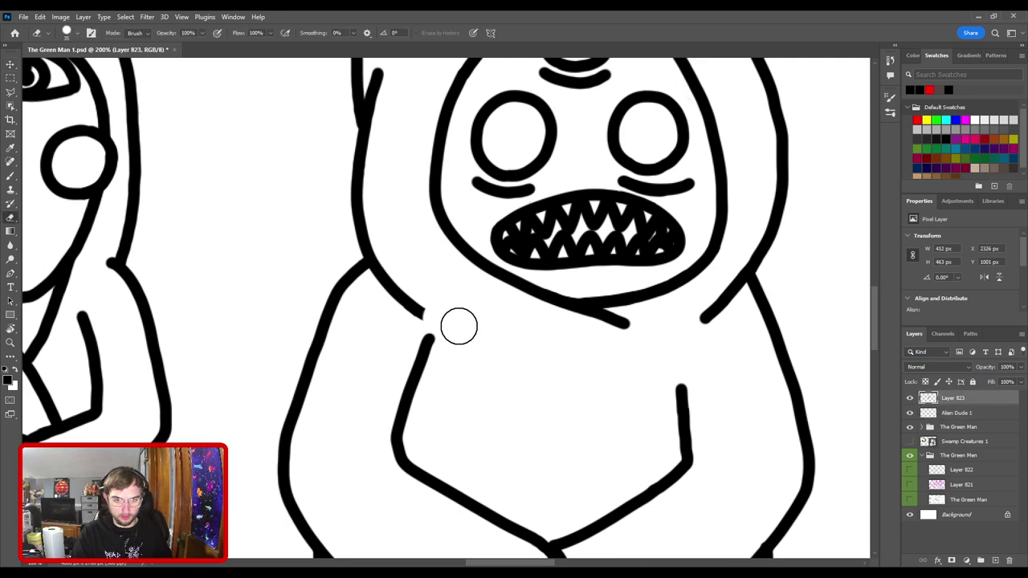
- Redraw the end of the hood's lower left edge with the brush, curving it inward below the face
key(b)
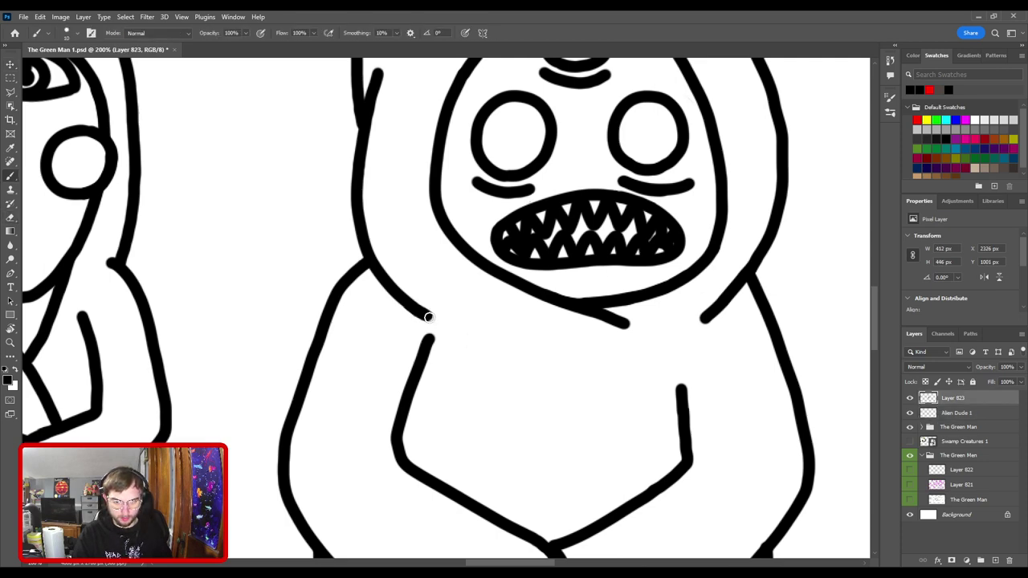
key(ctrl+minus)
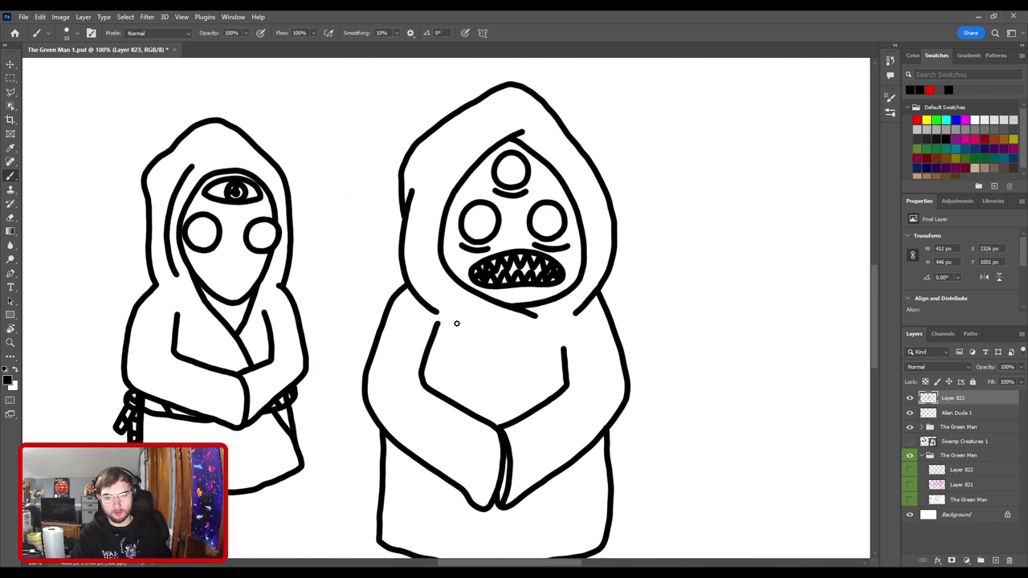
drag(453, 322, 506, 342)
key(ctrl+z)
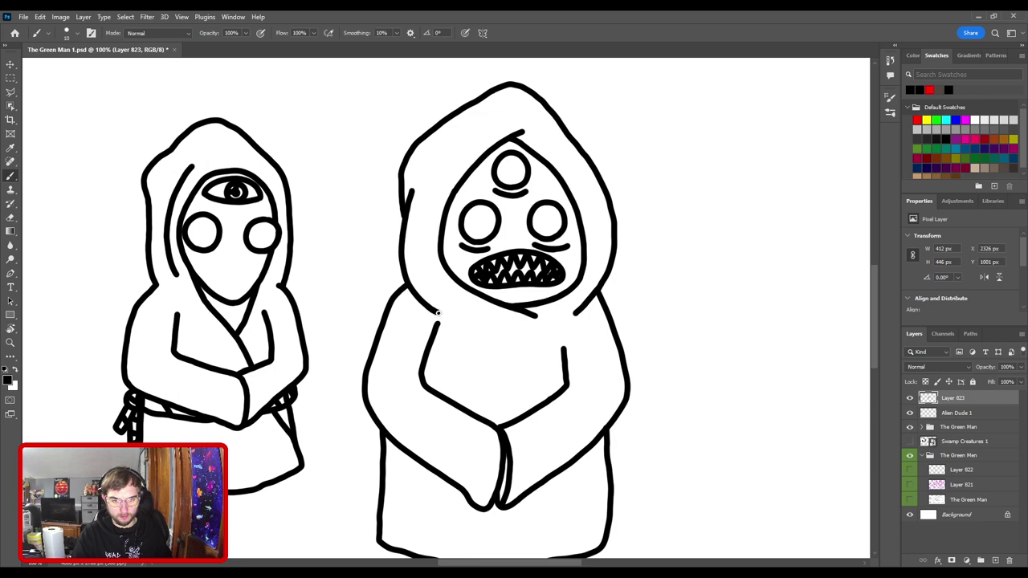
drag(430, 315, 479, 326)
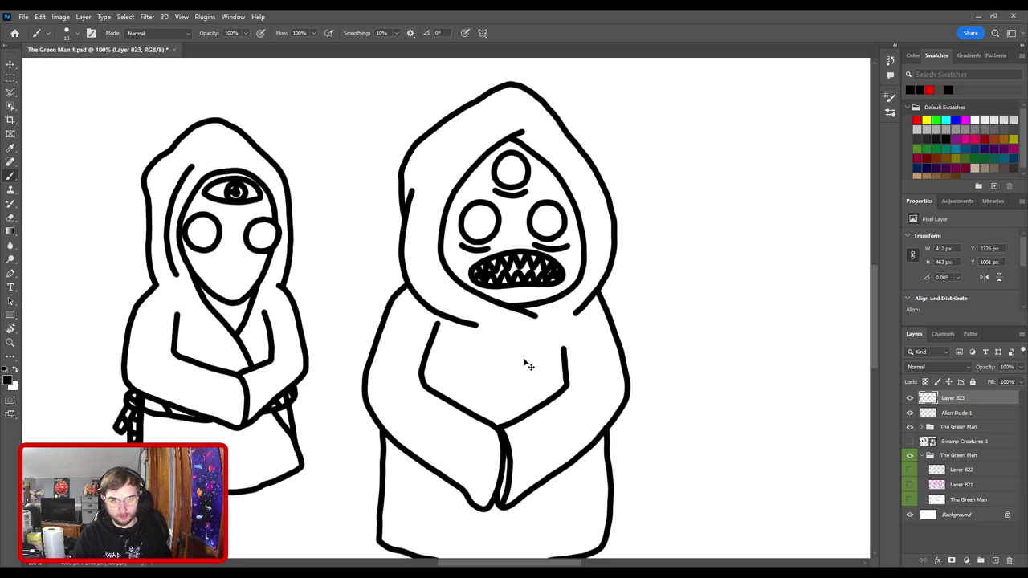
- On the Alien Dude 1 layer, shorten the left inner sleeve line's upper end and round off its tip with the brush
key(ctrl+0)
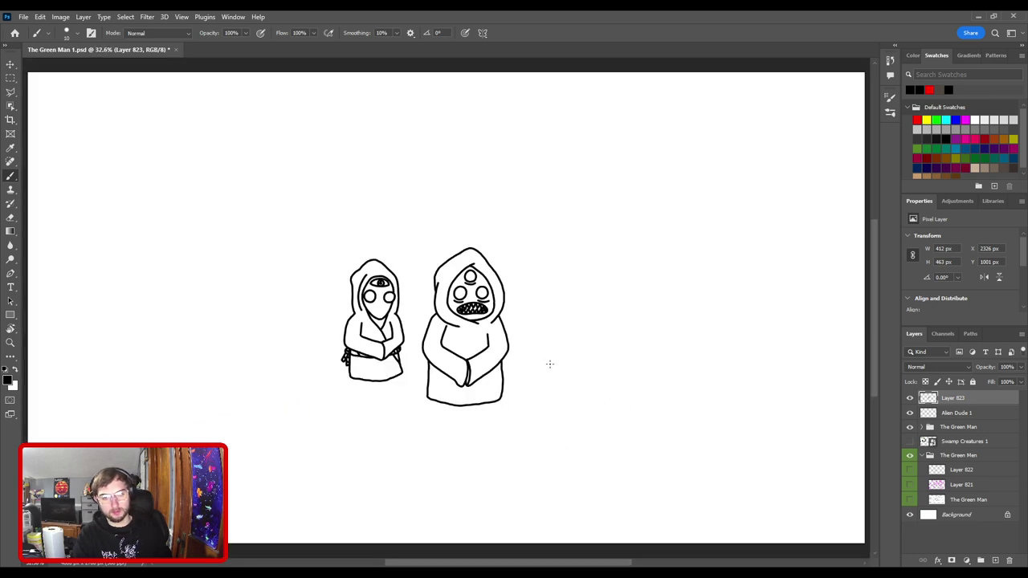
key(ctrl+plus)
key(ctrl+plus)
key(ctrl+plus)
key(ctrl+plus)
key(ctrl+plus)
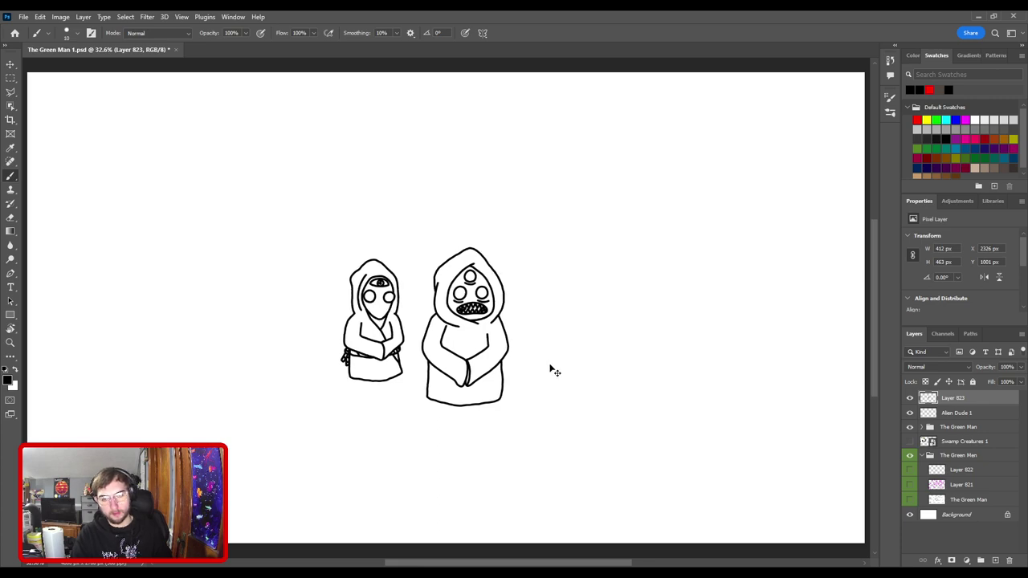
mouse_move(453, 346)
mouse_down()
mouse_move(449, 301)
mouse_move(472, 179)
mouse_up()
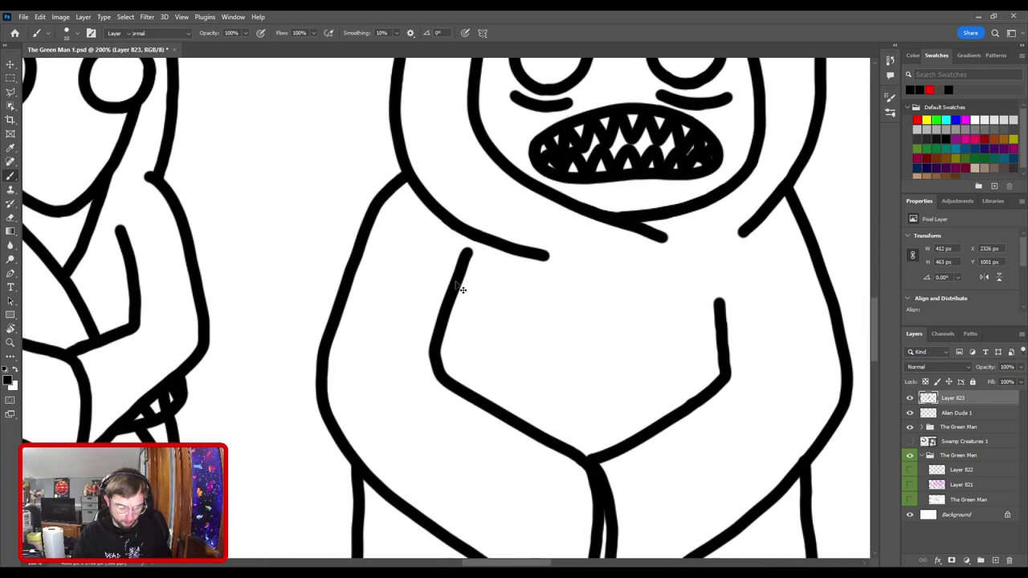
ctrl+click(449, 308)
key(e)
click(464, 264)
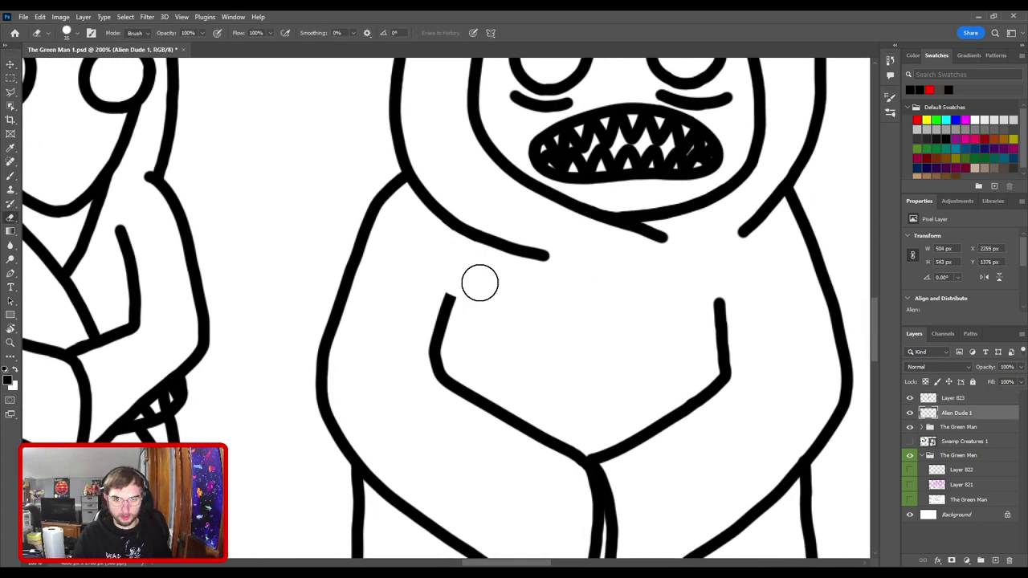
key(b)
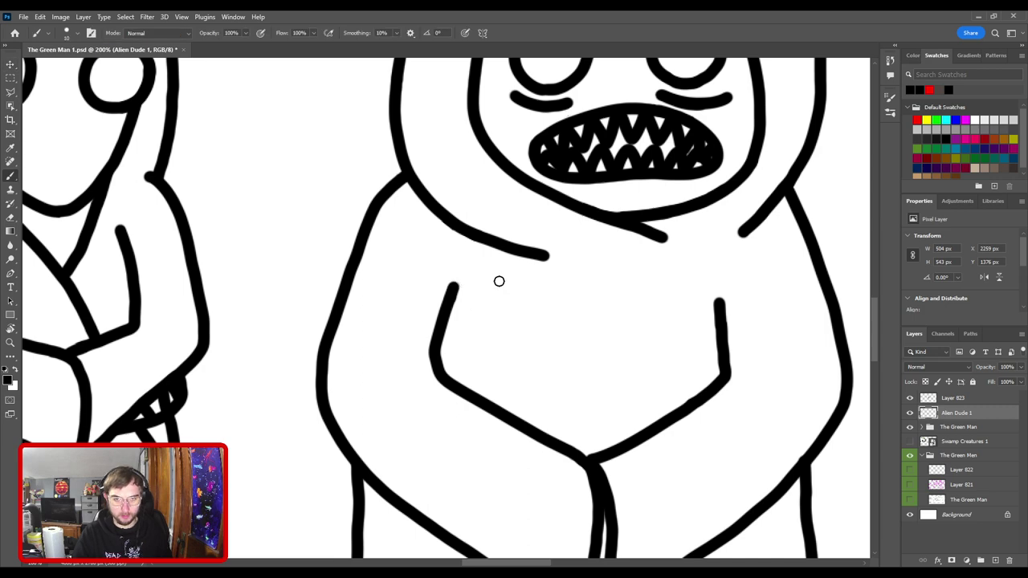
- Try extending the hood's lower right edge with the brush down to the right inner sleeve line, then undo it
key(ctrl+0)
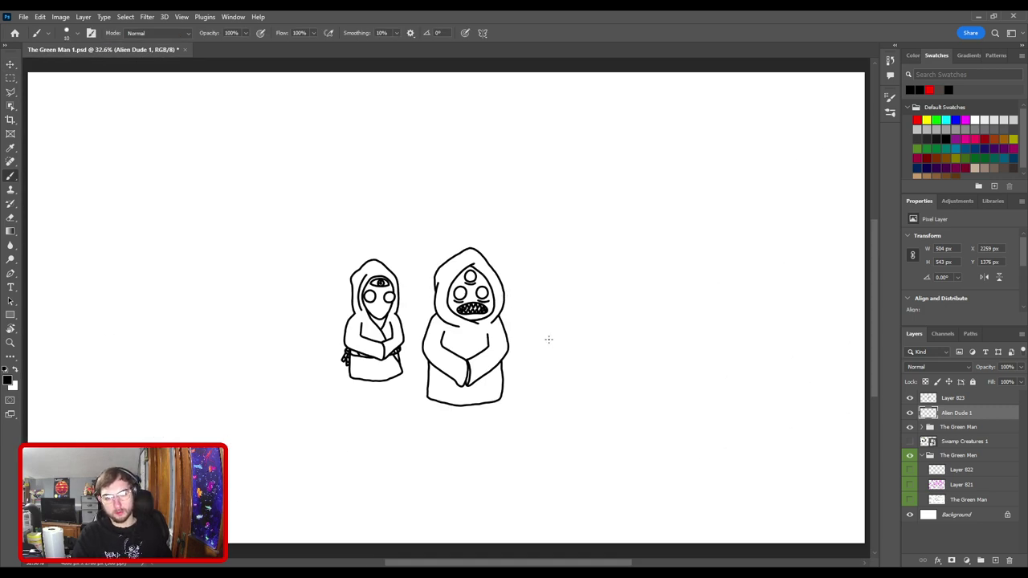
key(ctrl+plus)
key(ctrl+plus)
key(ctrl+plus)
key(ctrl+plus)
key(ctrl+plus)
drag(449, 336, 188, 218)
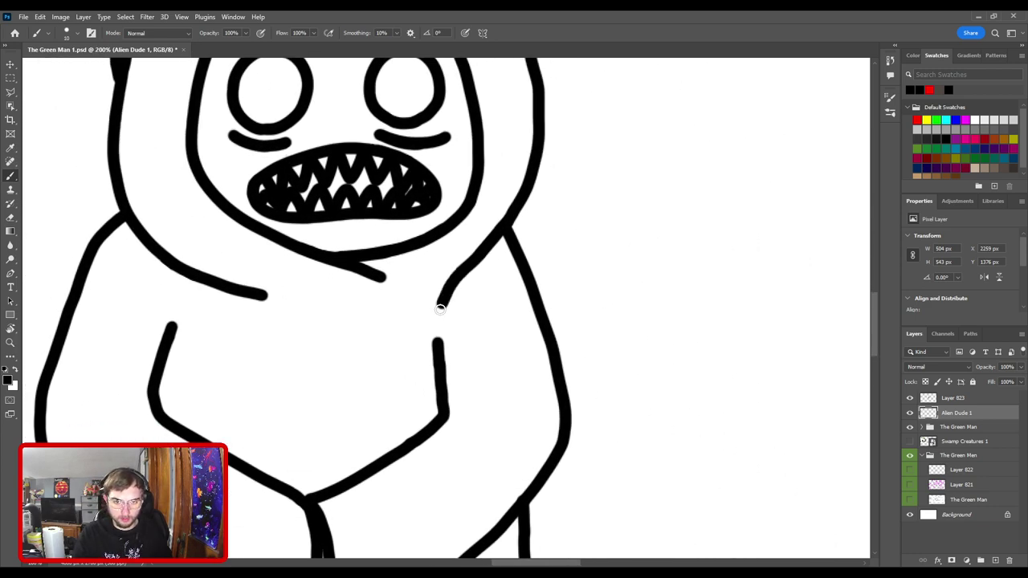
scroll(498, 383, down, 3)
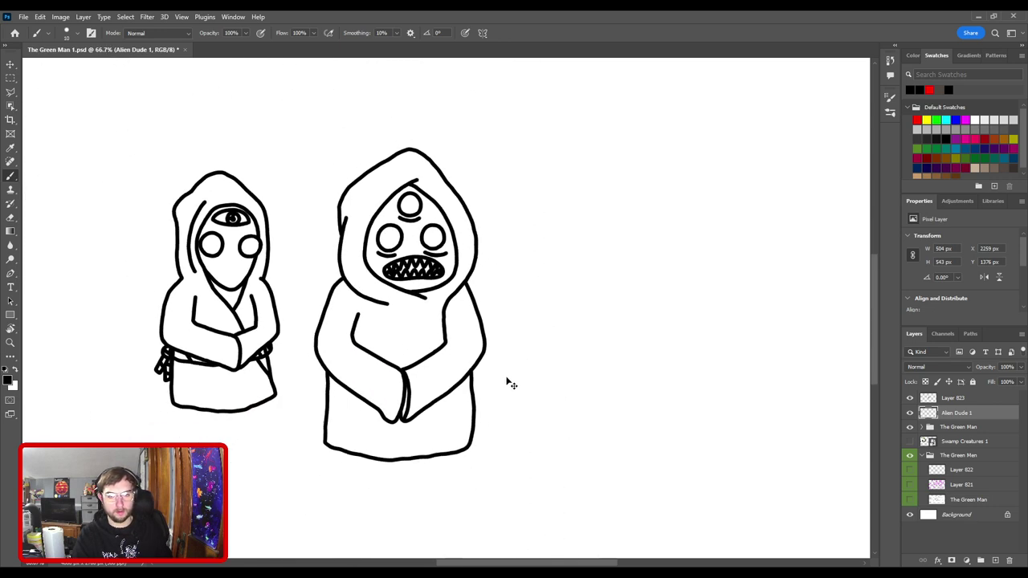
scroll(502, 377, up, 3)
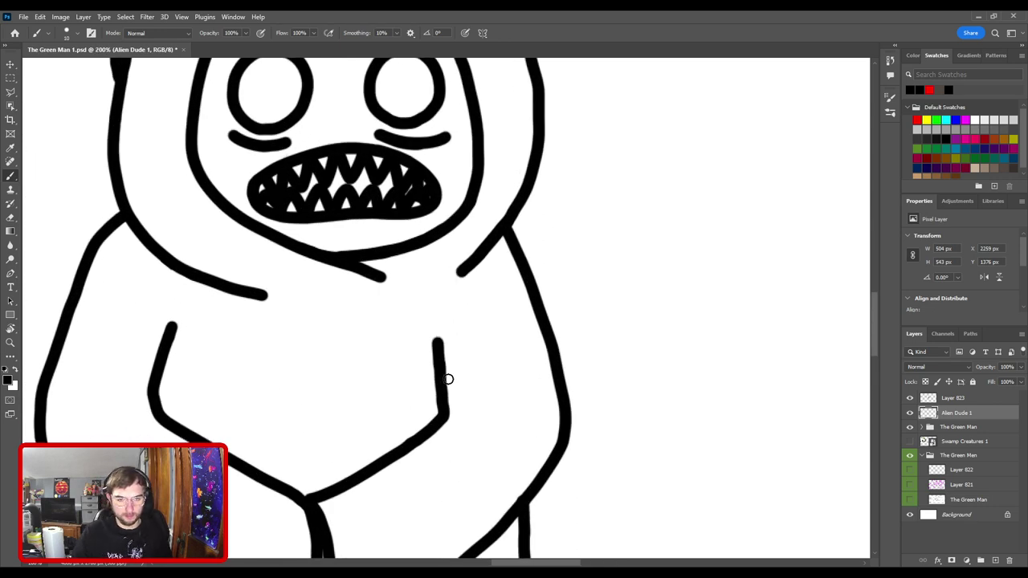
- Extend the larger figure's lower right hood edge slightly further toward the chest with the brush, undoing strokes that do not fit
key(r)
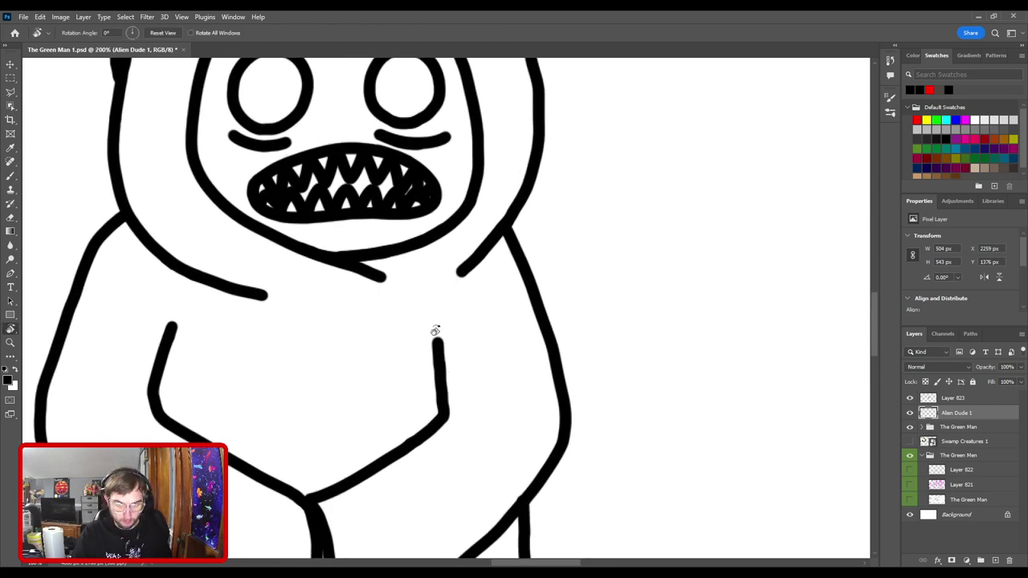
key(b)
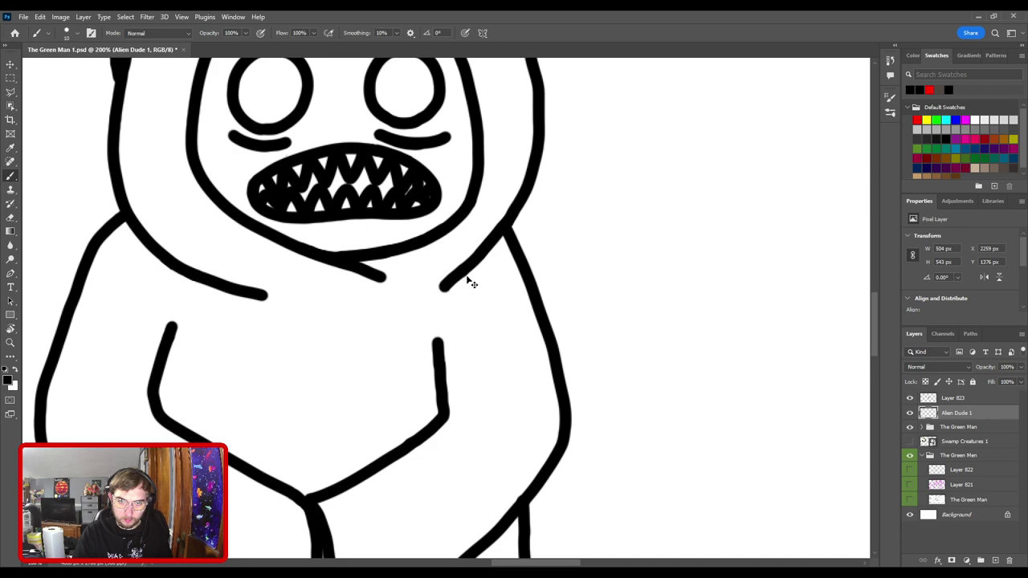
key(ctrl+z)
key(ctrl+z)
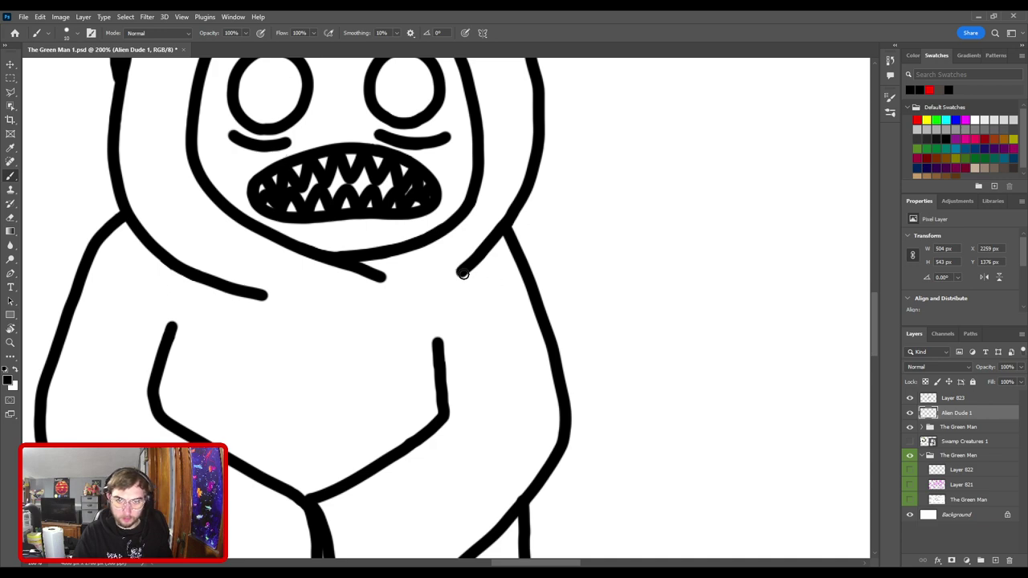
key(ctrl+0)
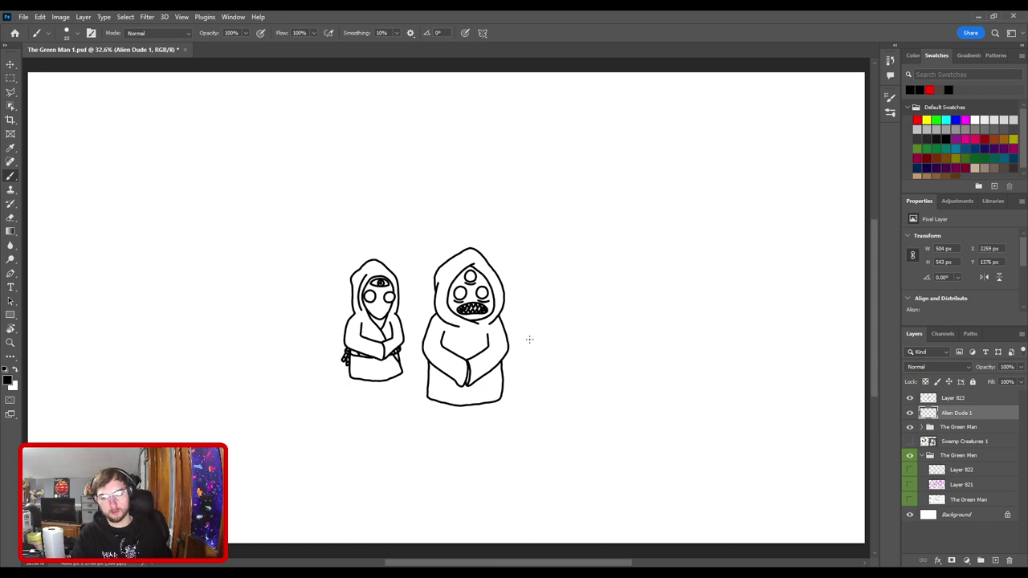
key(ctrl+minus)
key(ctrl+minus)
key(ctrl+plus)
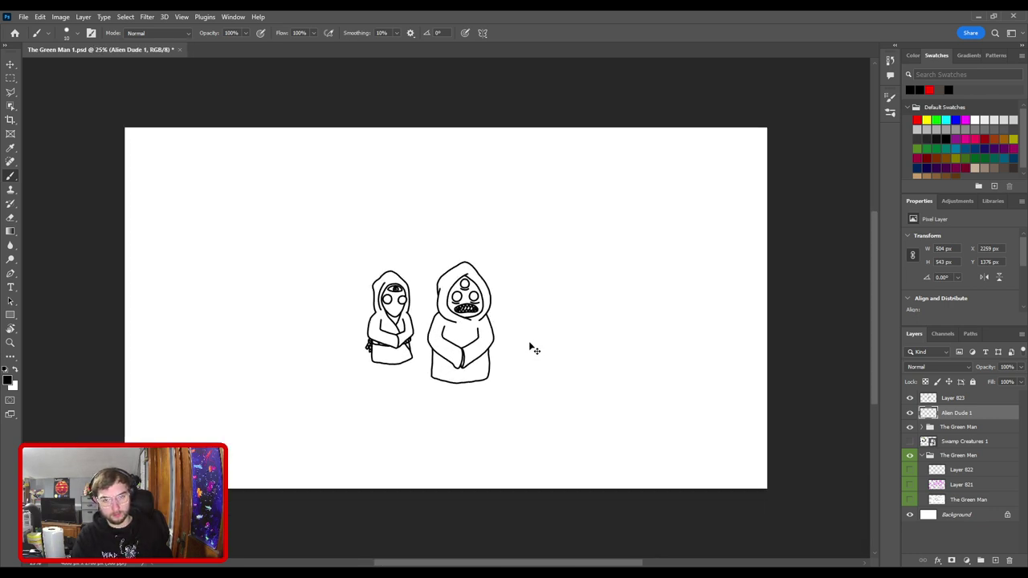
key(ctrl+plus)
key(ctrl+plus)
key(ctrl+plus)
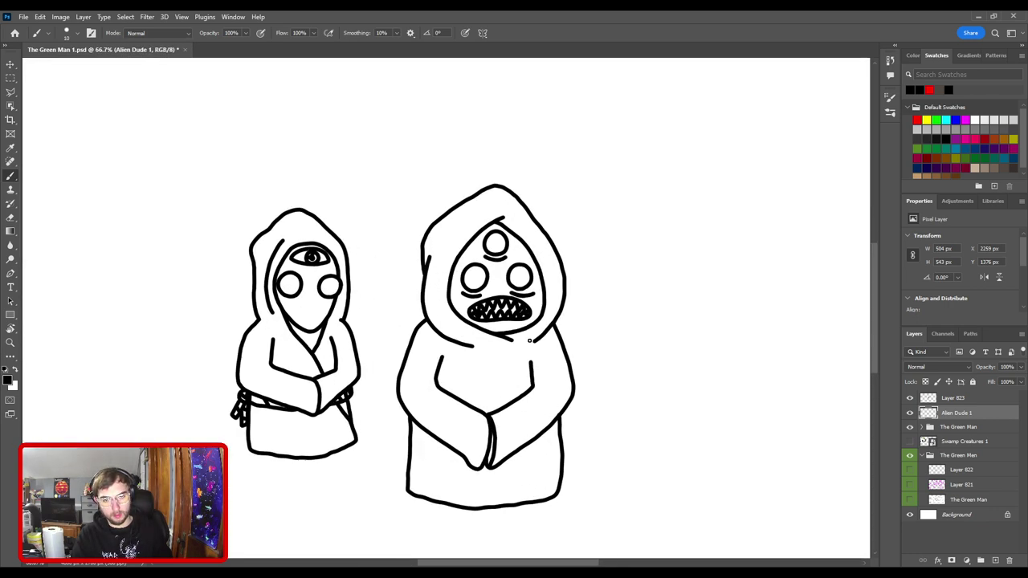
- Erase the upper end of the right shoulder line and redraw it as a rounded curve meeting the hood's lower edge
drag(528, 340, 508, 309)
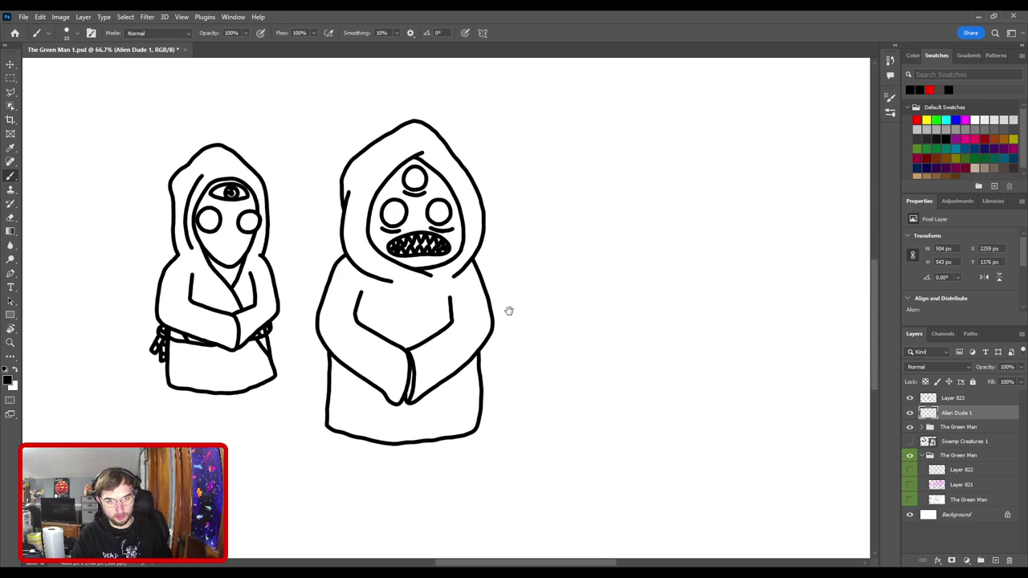
key(ctrl+plus)
key(ctrl+plus)
drag(488, 231, 418, 299)
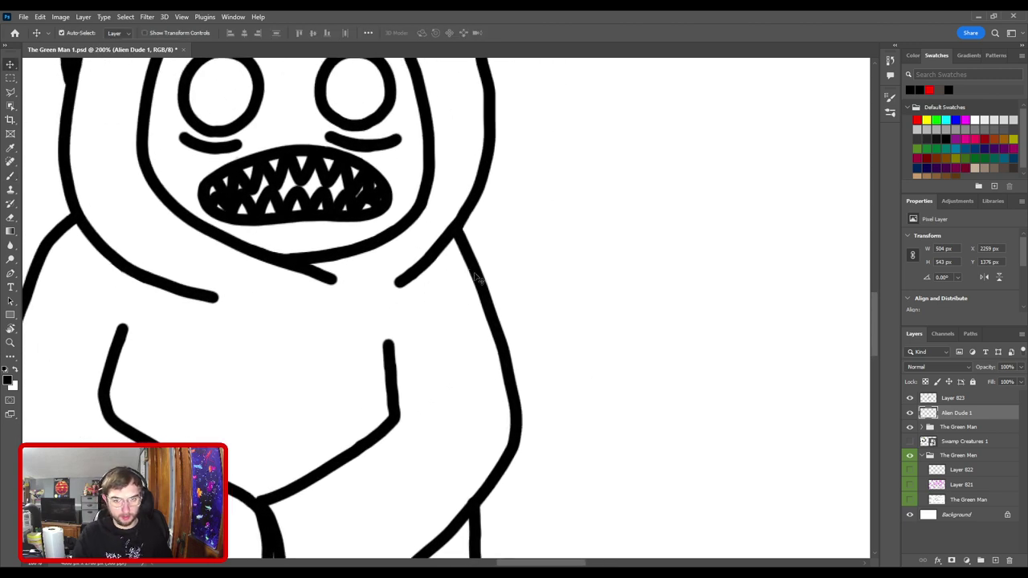
key(e)
drag(473, 257, 470, 246)
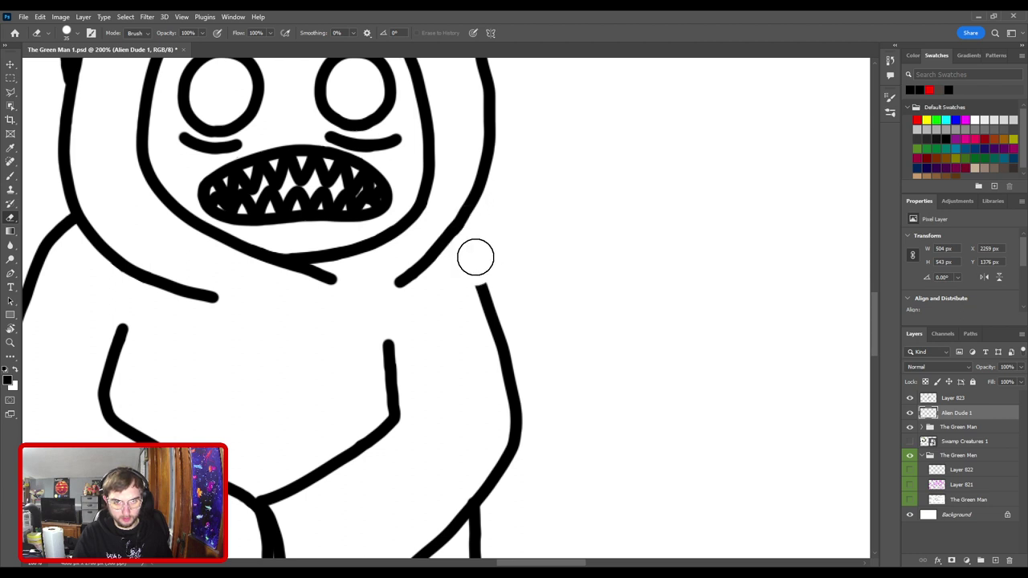
key(b)
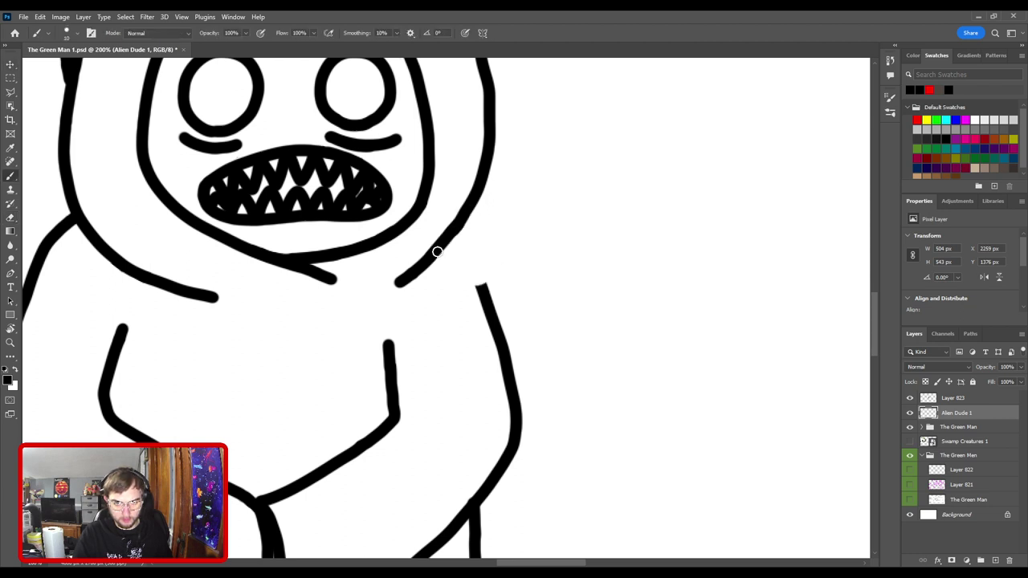
drag(437, 251, 479, 283)
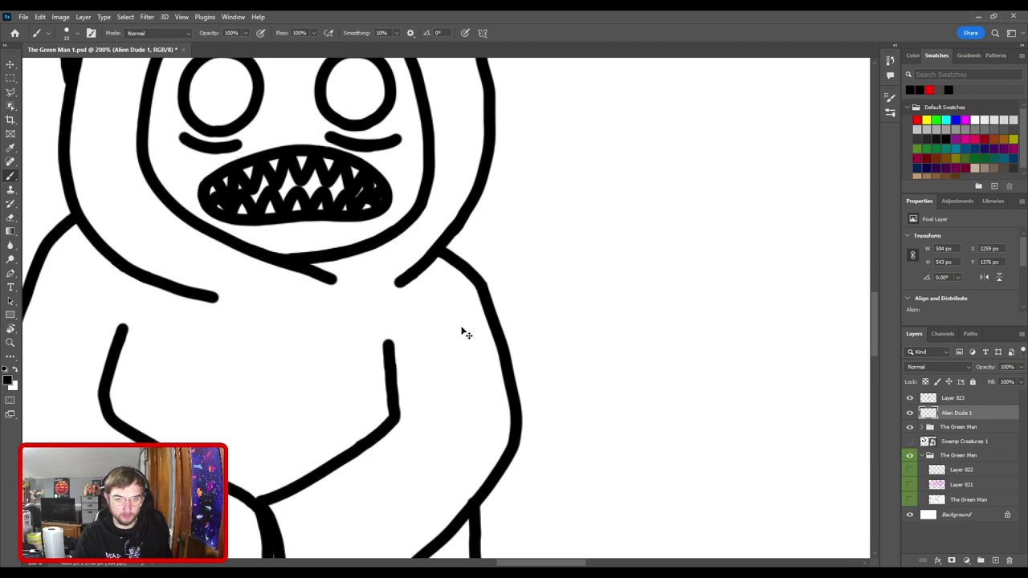
key(ctrl+0)
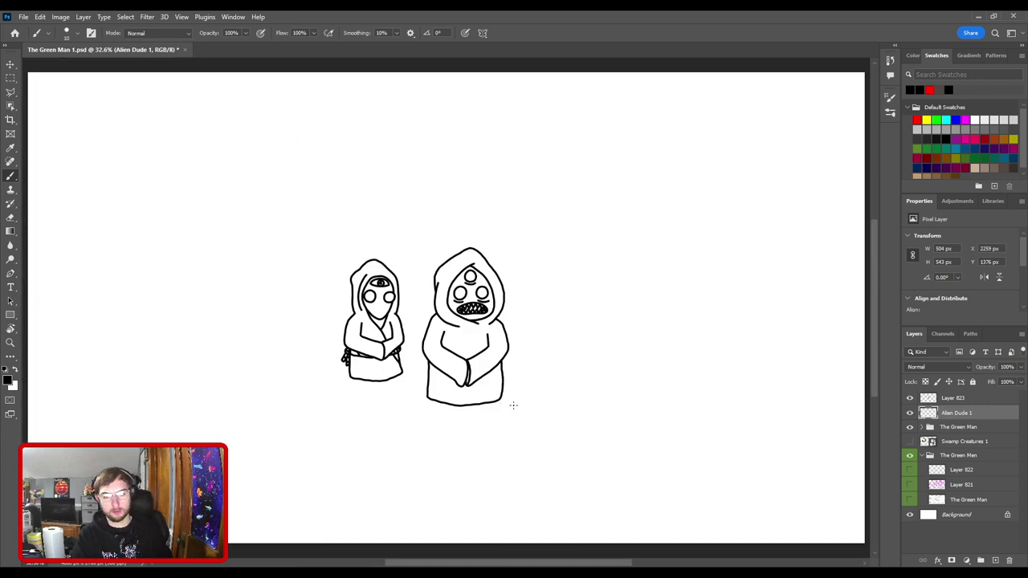
drag(434, 312, 458, 312)
drag(521, 341, 391, 330)
drag(442, 308, 418, 319)
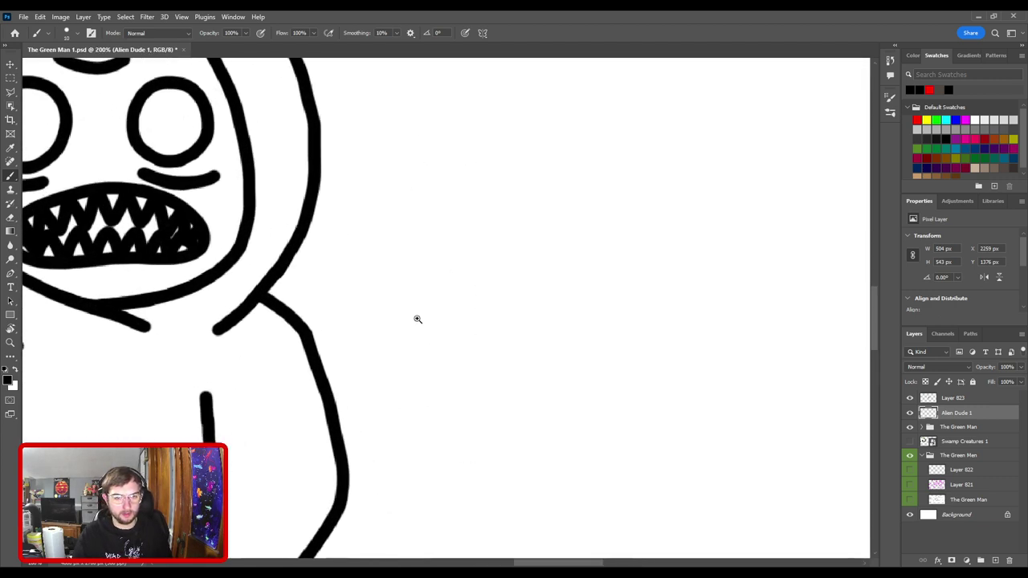
scroll(417, 319, up, 4)
key(e)
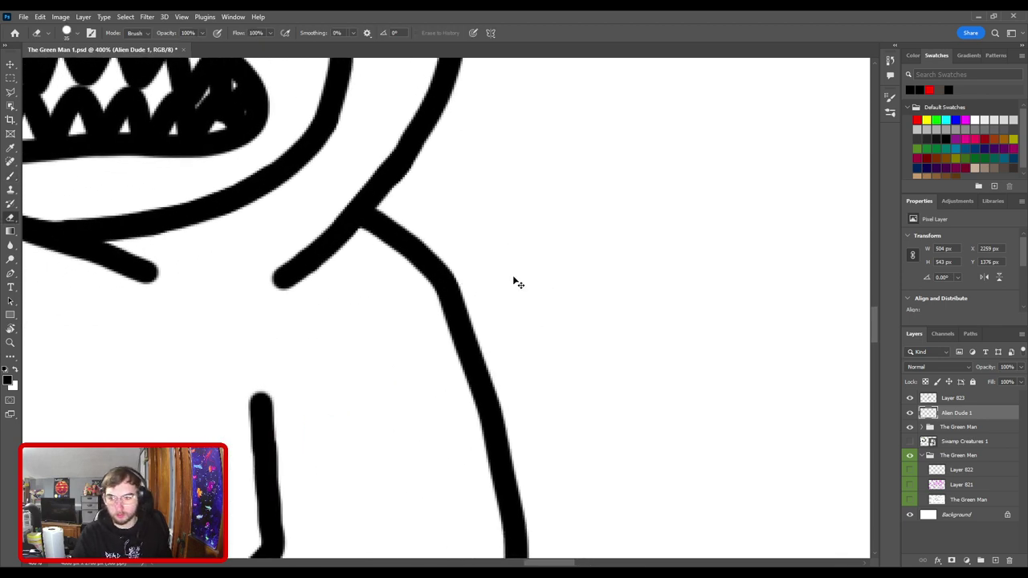
- Merge Layer 823 with the Alien Dude 1 layer and rename the merged layer Alien Dude
key(ctrl+0)
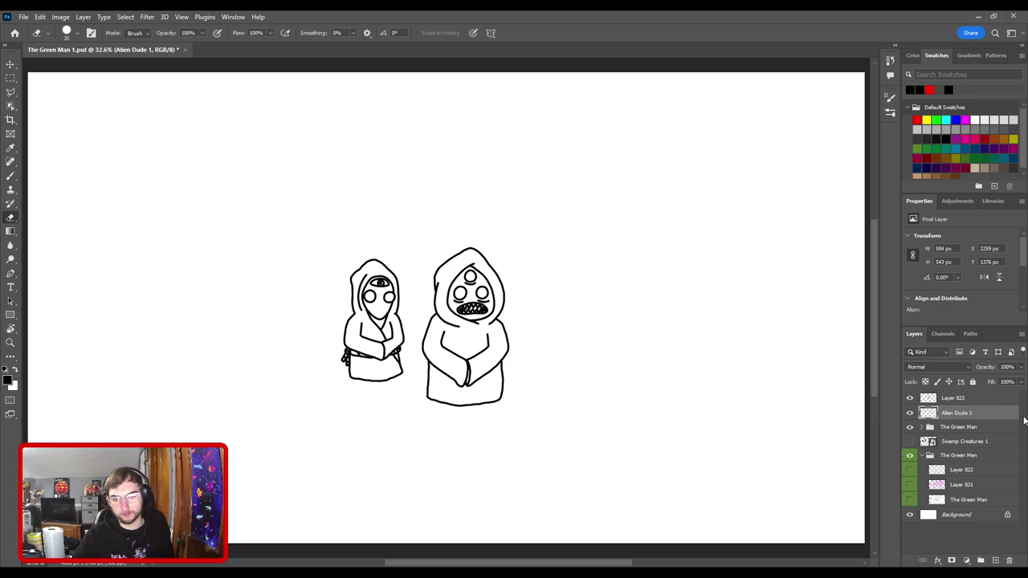
shift+click(970, 400)
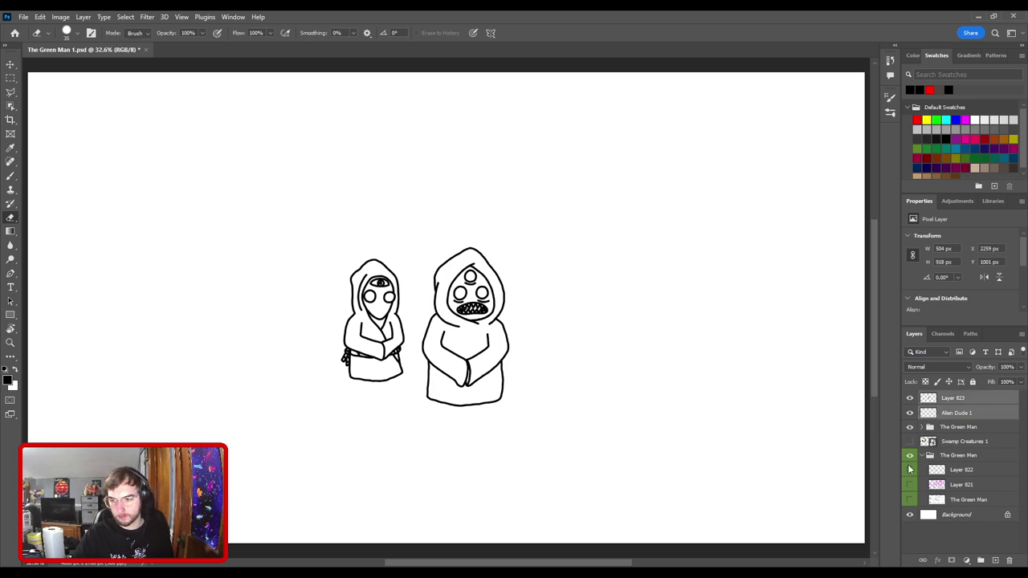
key(ctrl+e)
double_click(954, 398)
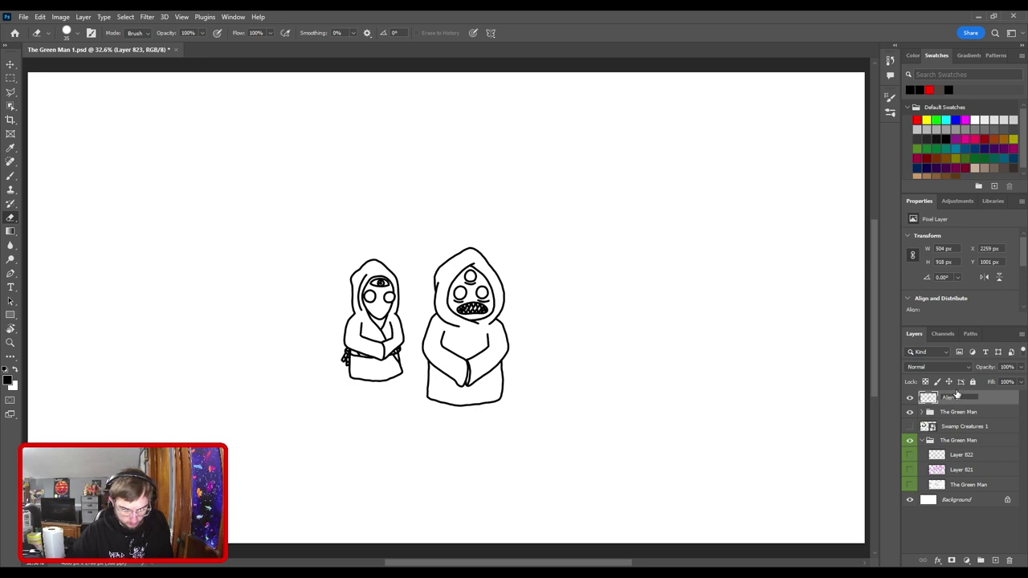
text(Alien Dude)
key(Return)
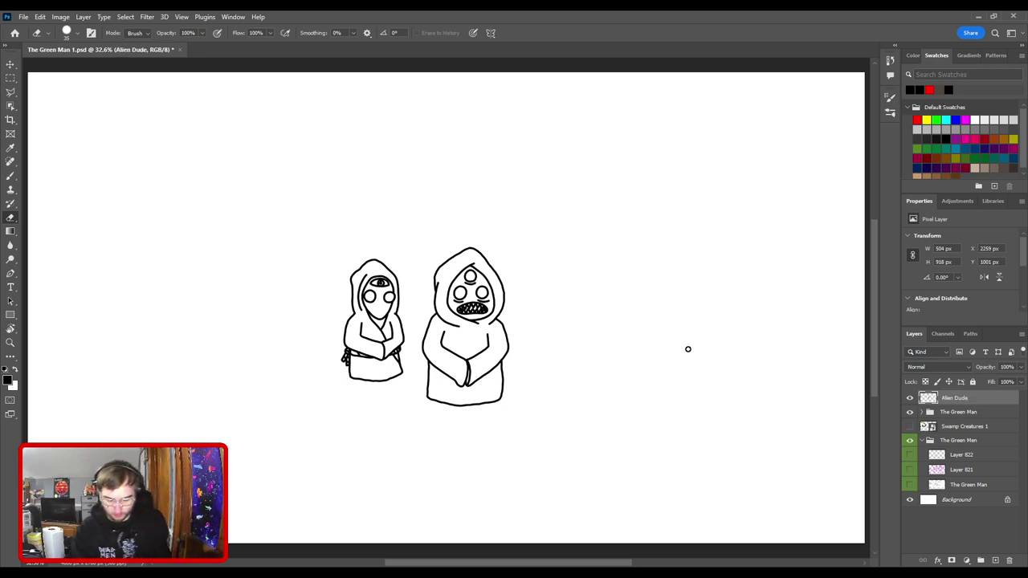
- Smooth the junction of the two lines on the larger hood's left edge with the brush and save the document
key(ctrl+plus)
key(ctrl+plus)
key(ctrl+plus)
key(ctrl+plus)
key(ctrl+plus)
drag(410, 269, 482, 407)
key(ctrl+plus)
key(ctrl+plus)
key(b)
key(v)
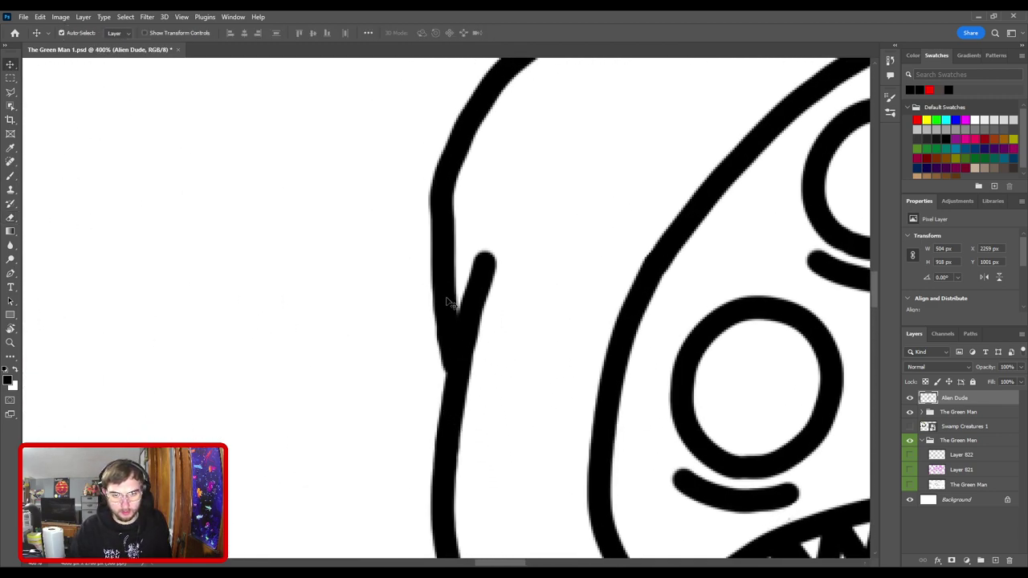
key(b)
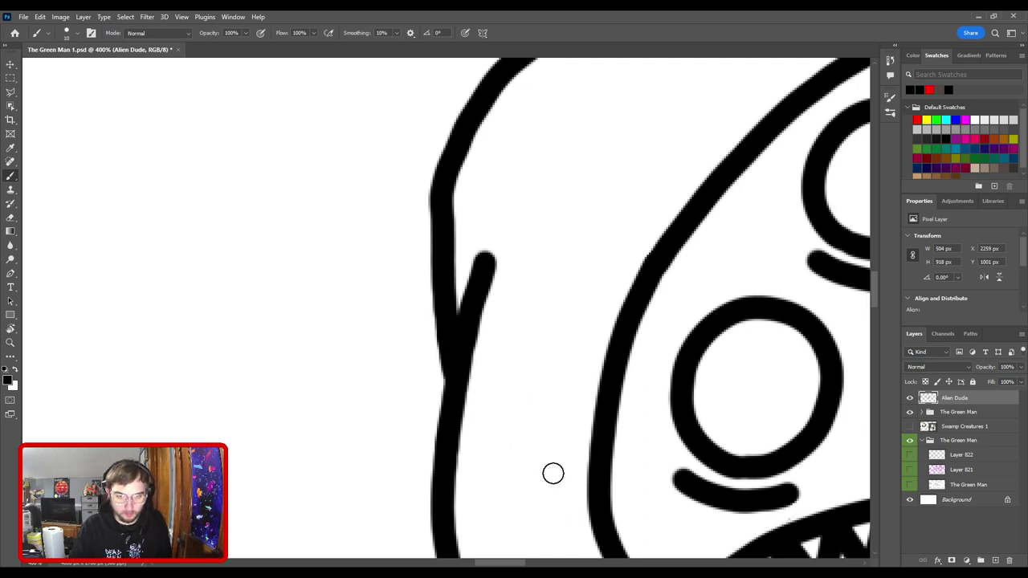
key(ctrl+minus)
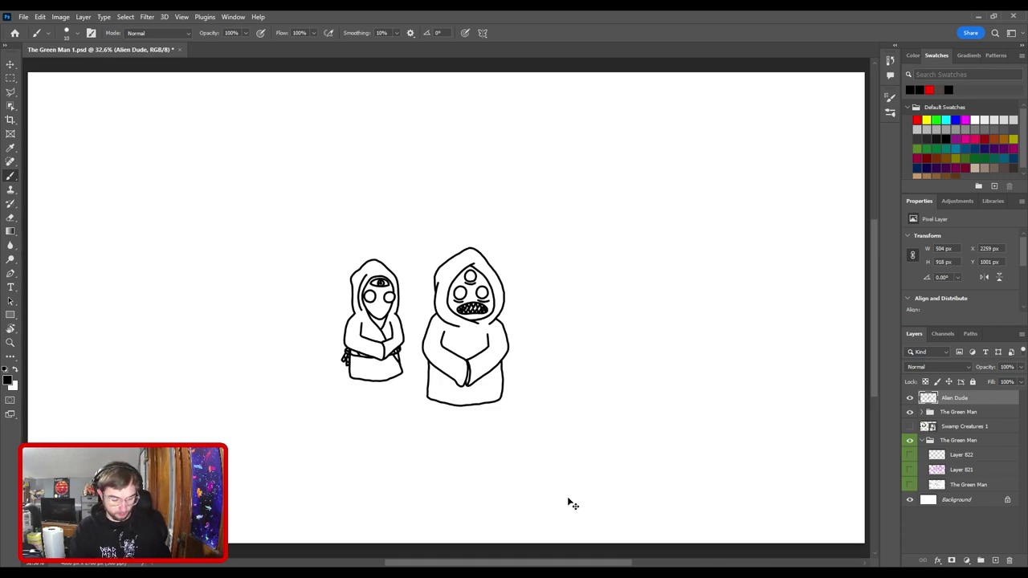
key(ctrl+s)
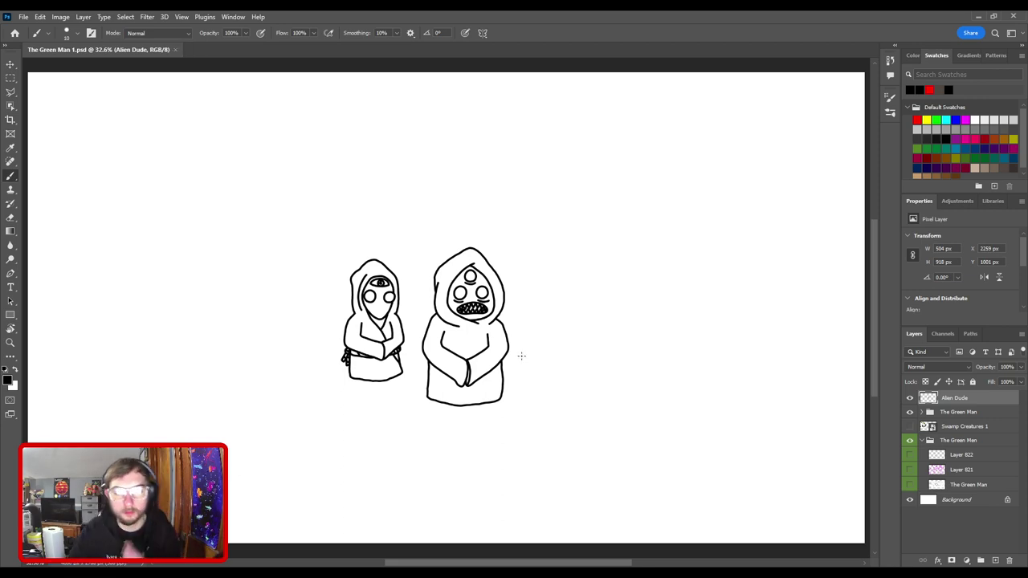
- Make the smaller figure's The Green Man line layer active for brushwork on its hood
key(ctrl+plus)
key(ctrl+plus)
drag(407, 343, 506, 392)
key(ctrl+plus)
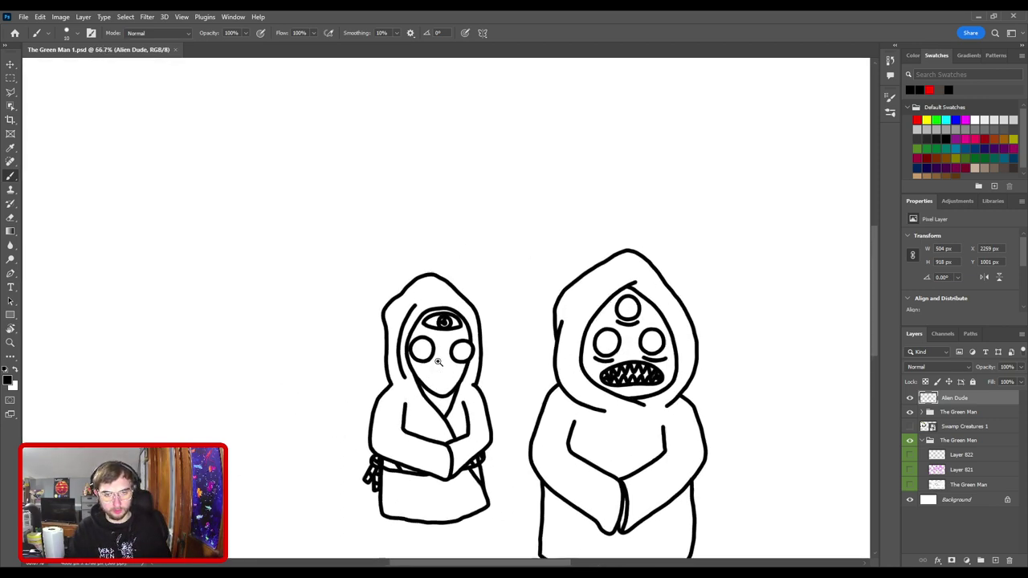
key(ctrl+plus)
key(ctrl+plus)
drag(403, 362, 539, 370)
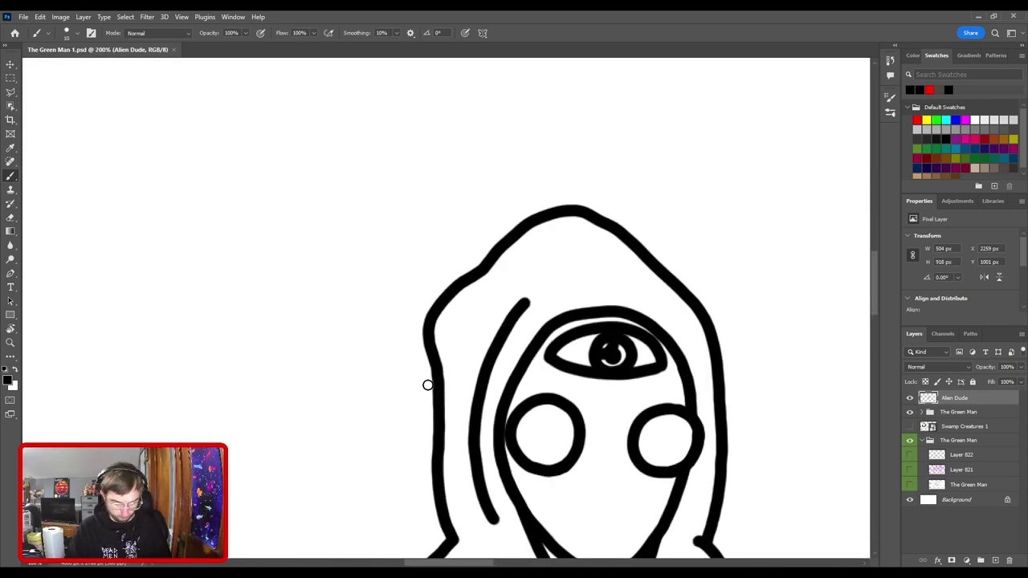
key(v)
click(444, 391)
key(b)
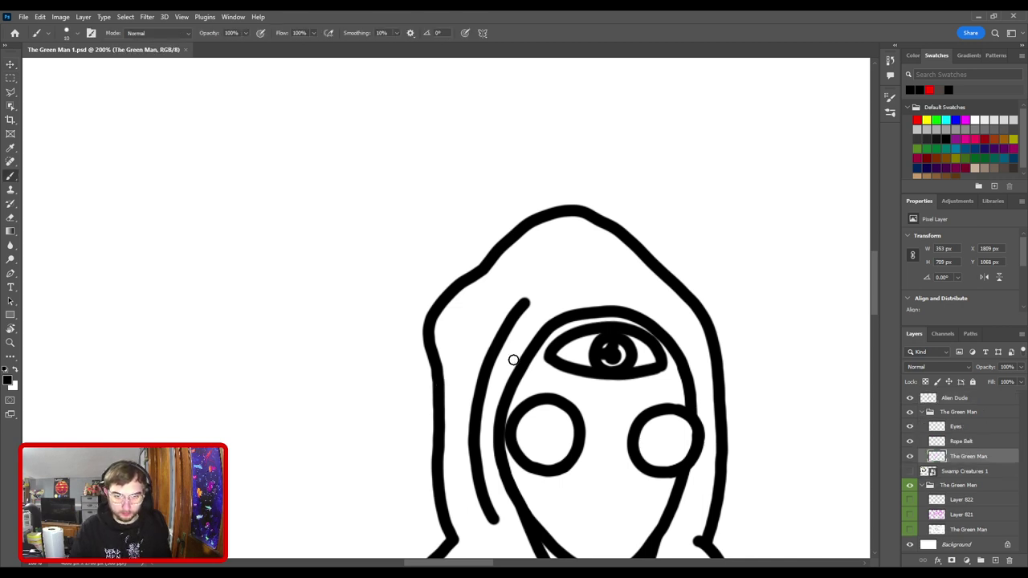
- Try short fold strokes inside the left edge of the smaller figure's hood, undoing each one
drag(437, 373, 444, 350)
key(ctrl+z)
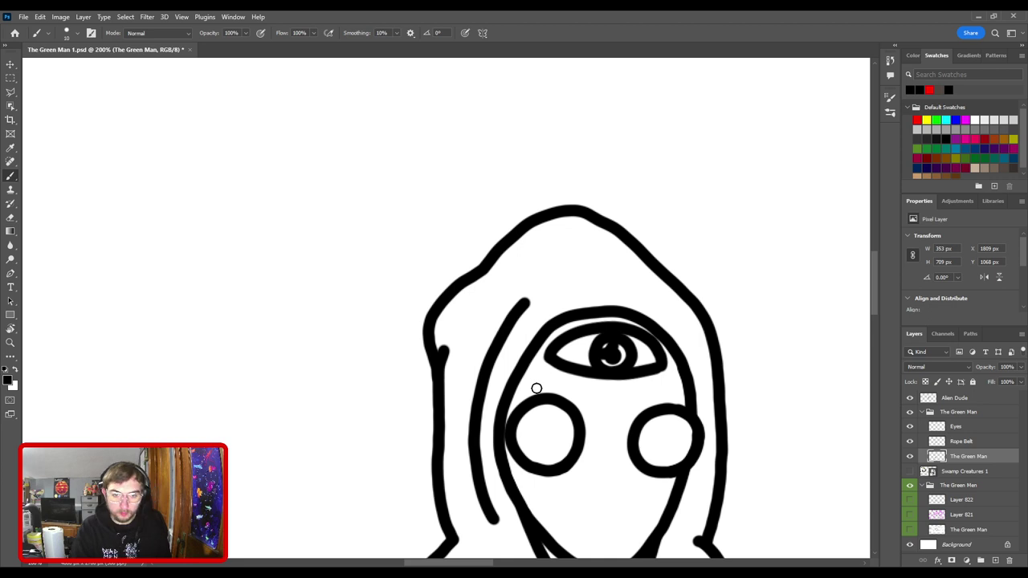
key(ctrl+z)
drag(439, 372, 448, 341)
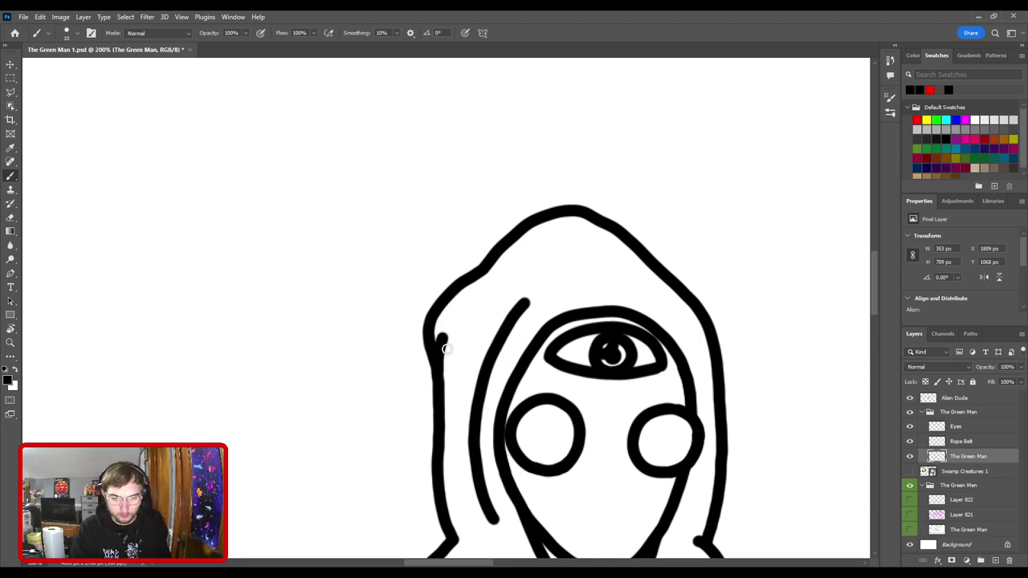
key(ctrl+z)
- Draw a short fold line branching upward inside the smaller hood's left edge and save the document
drag(437, 378, 448, 341)
key(ctrl+0)
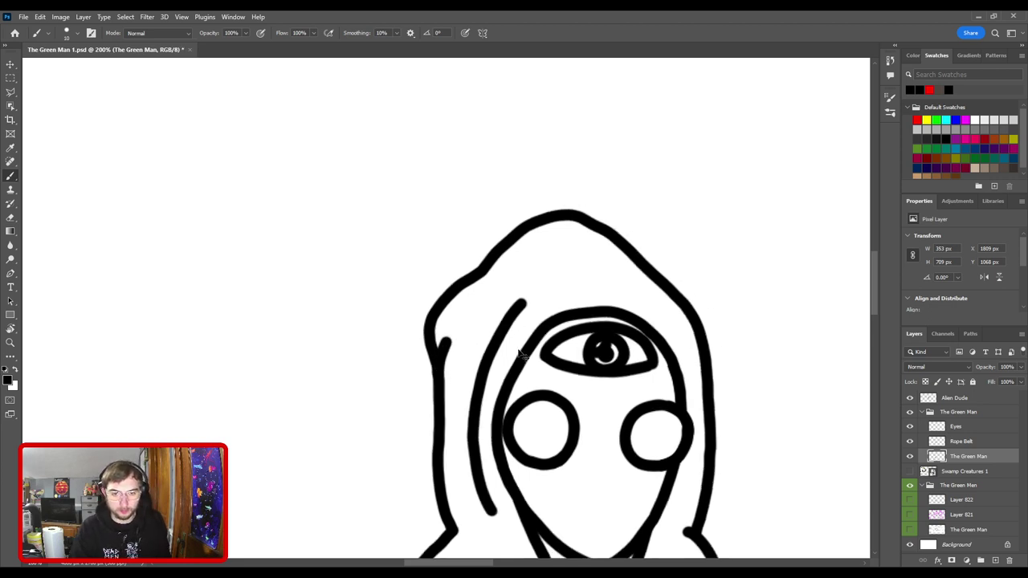
key(ctrl+s)
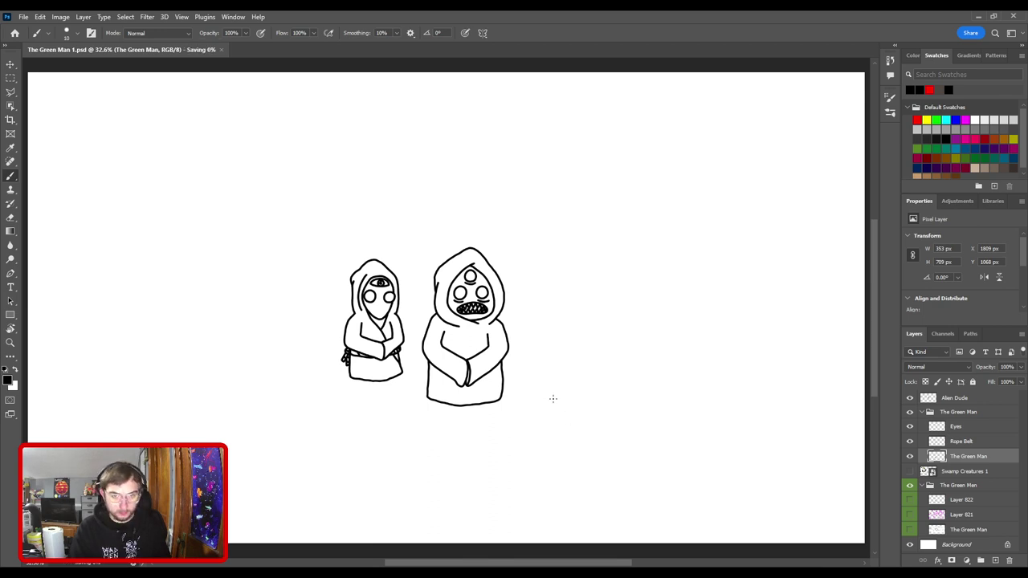
- Collapse The Green Man group, show the magenta background sketch on Layer 821, and collapse The Green Men group
click(922, 412)
click(954, 412)
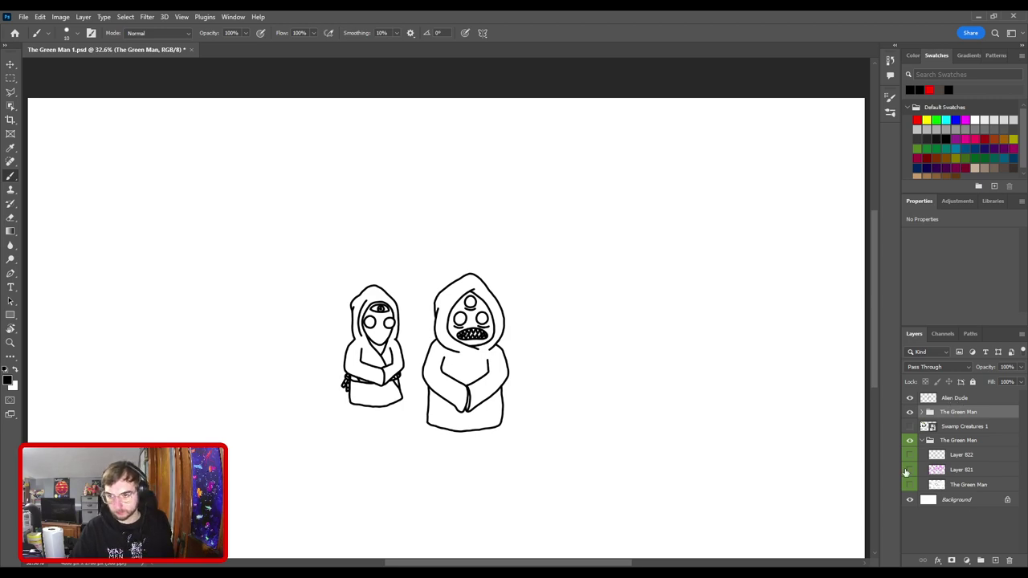
click(907, 471)
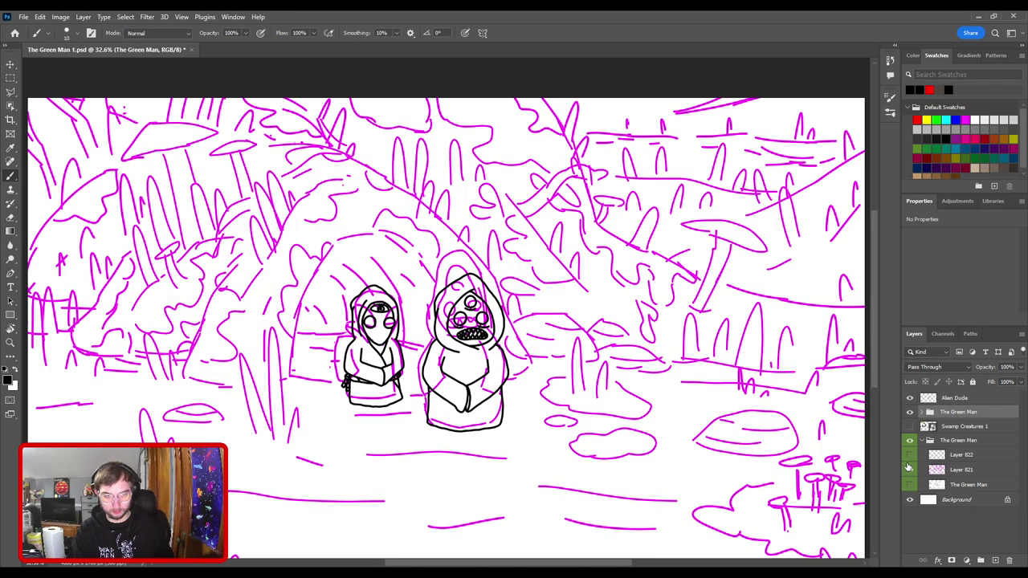
key(ctrl+minus)
key(ctrl+0)
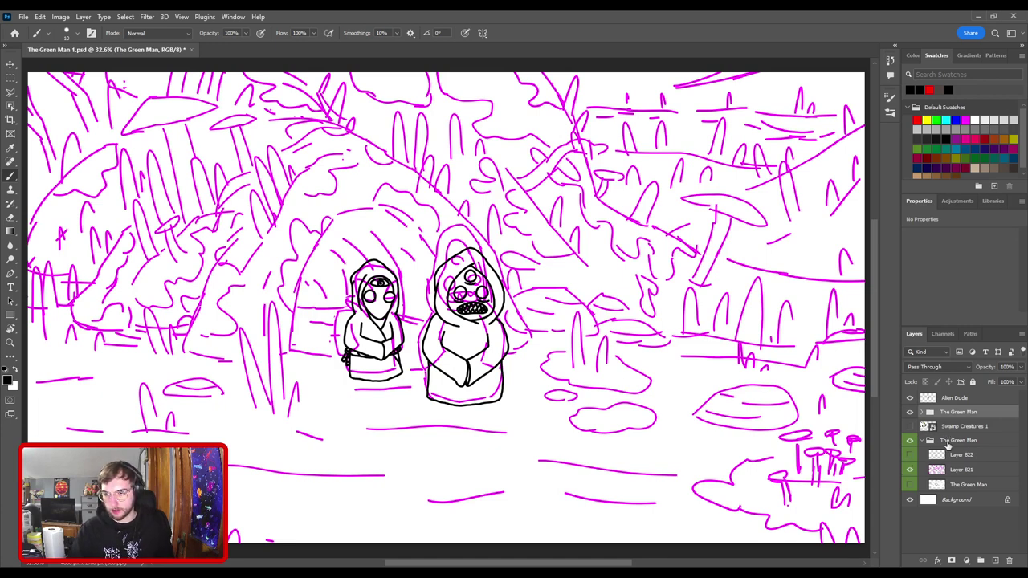
click(922, 442)
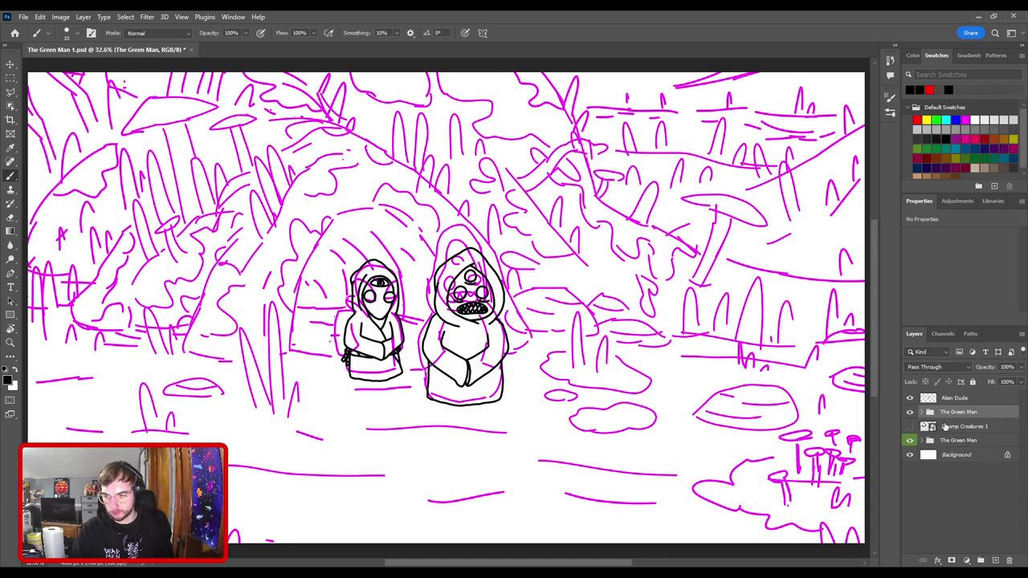
- Add a new empty layer directly above The Green Men sketch group
click(952, 443)
click(994, 560)
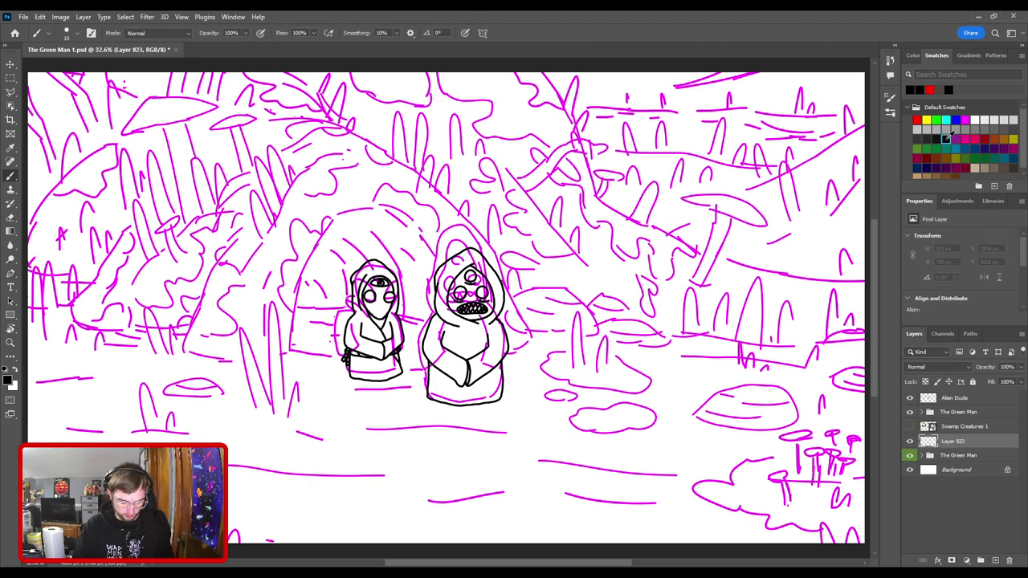
key(ctrl+minus)
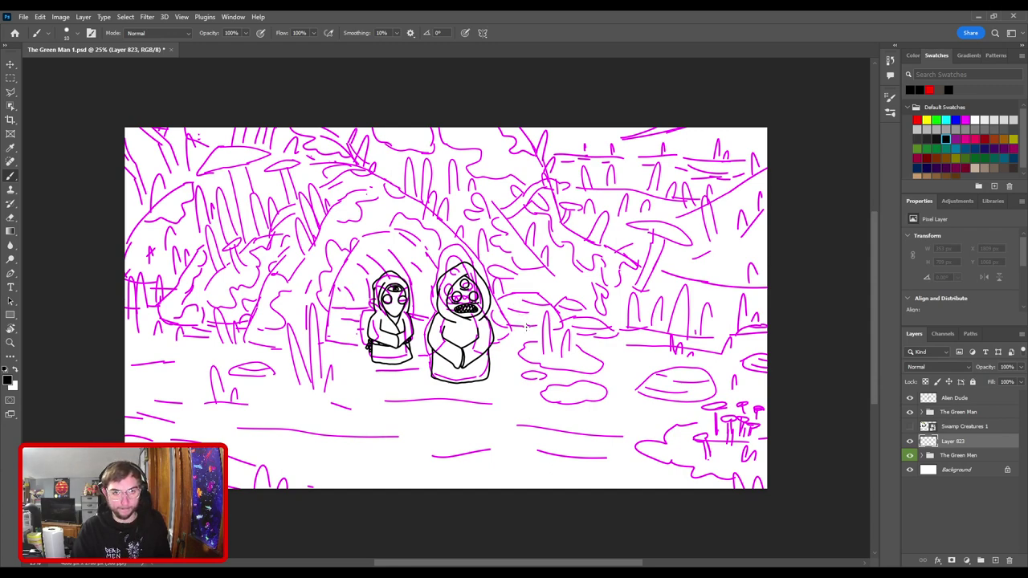
- Examine the magenta swamp sketch as a whole and around the mound behind the two hooded figures
key(ctrl+minus)
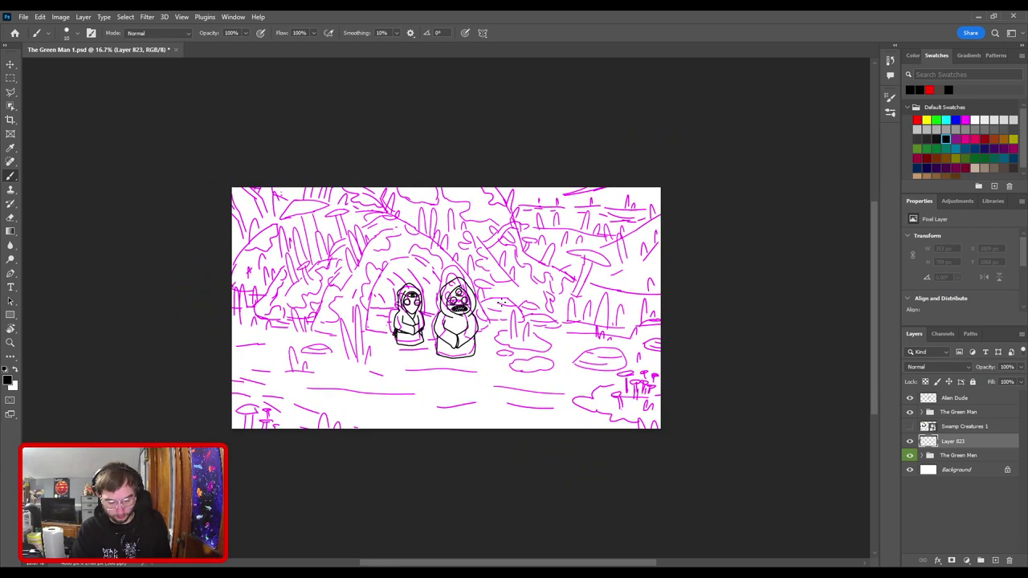
key(ctrl+plus)
drag(453, 267, 566, 290)
key(ctrl+plus)
key(ctrl+plus)
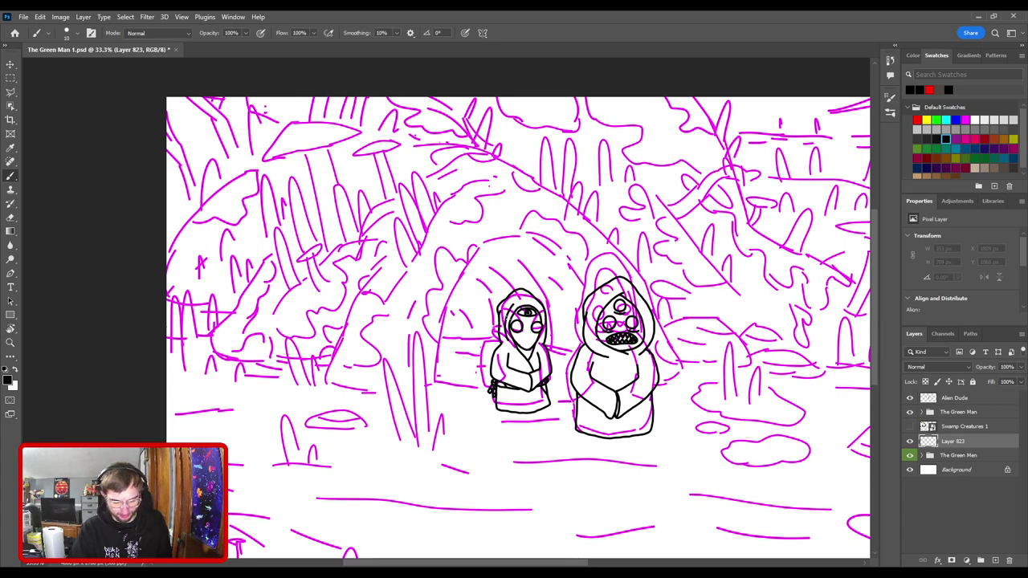
key(ctrl+minus)
key(ctrl+0)
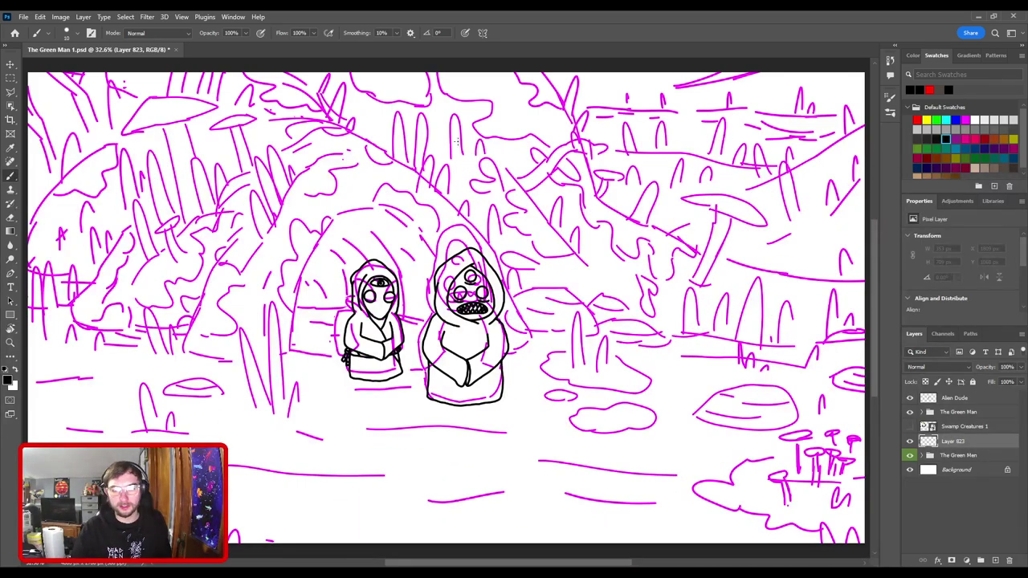
key(ctrl+plus)
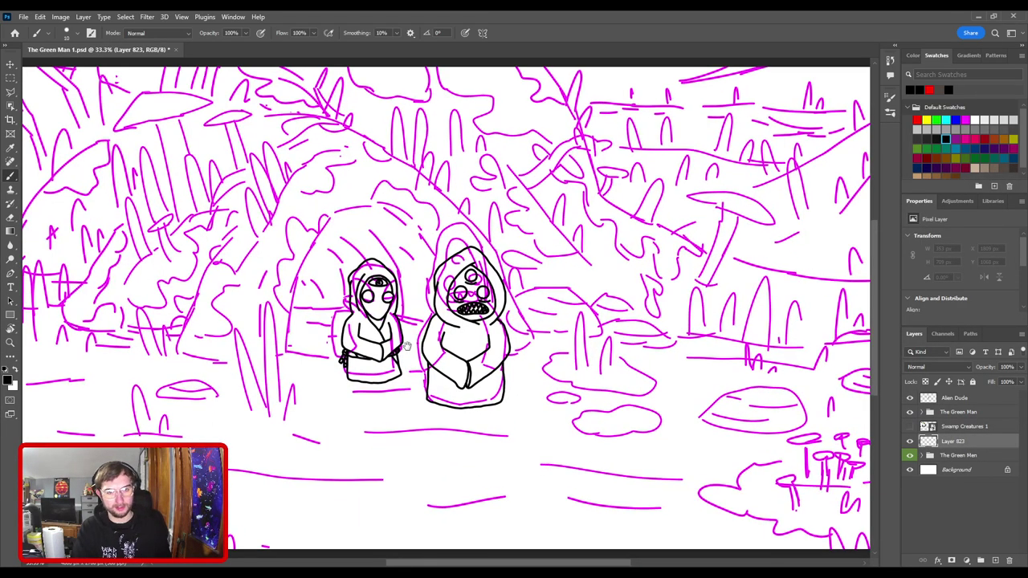
drag(287, 372, 351, 398)
key(ctrl+plus)
key(ctrl+plus)
key(ctrl+minus)
key(ctrl+minus)
scroll(428, 366, down, 1)
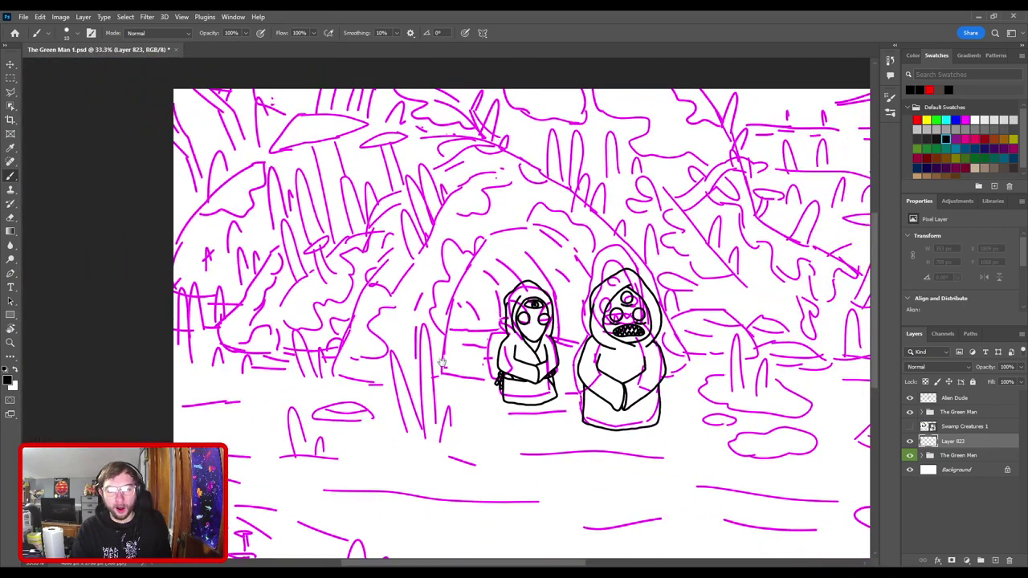
- Ink the arched opening behind the two figures in black, from its lower left foot over the top to the larger figure's hood
key(ctrl+plus)
key(ctrl+minus)
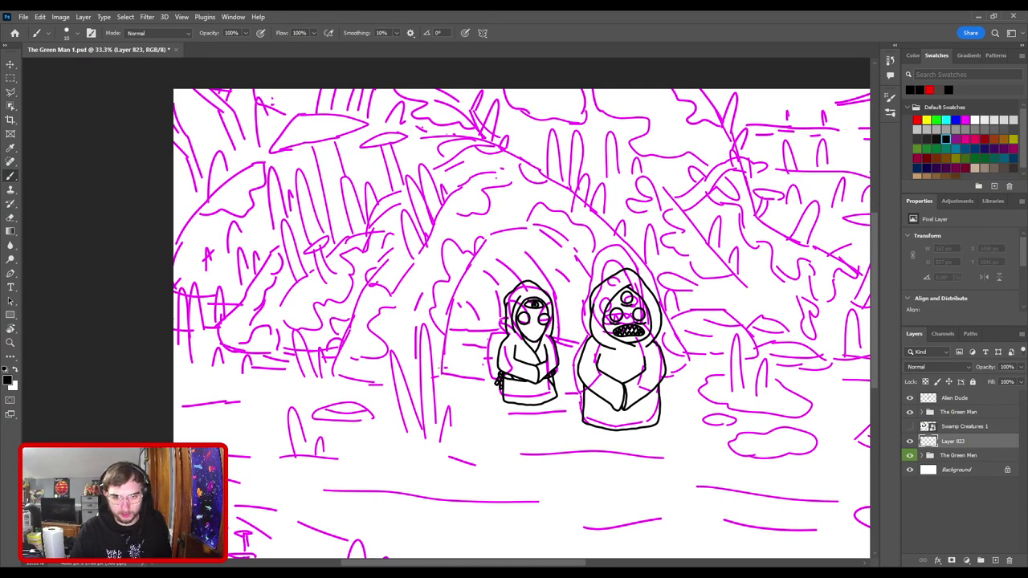
drag(440, 361, 456, 293)
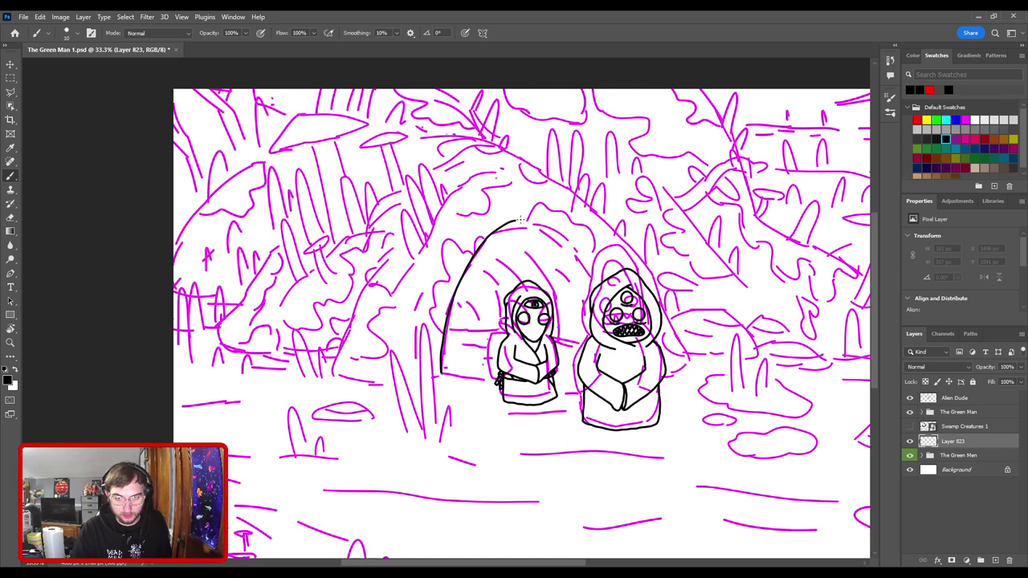
drag(588, 283, 617, 348)
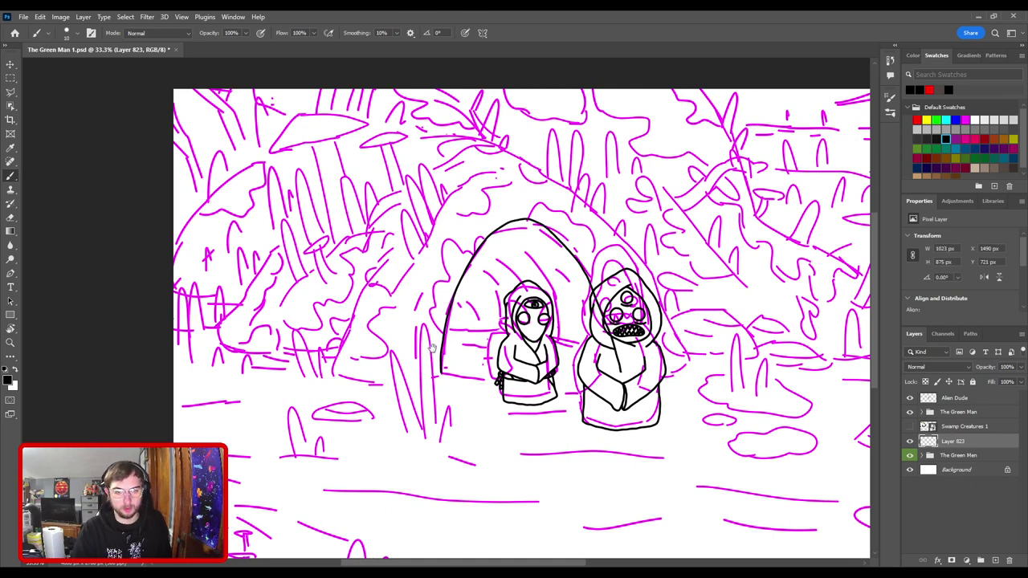
- Rotate the canvas view to -90° and ink the mound's base line between the arch's left foot and the mound's outer edge
drag(445, 310, 586, 311)
key(ctrl+plus)
key(ctrl+plus)
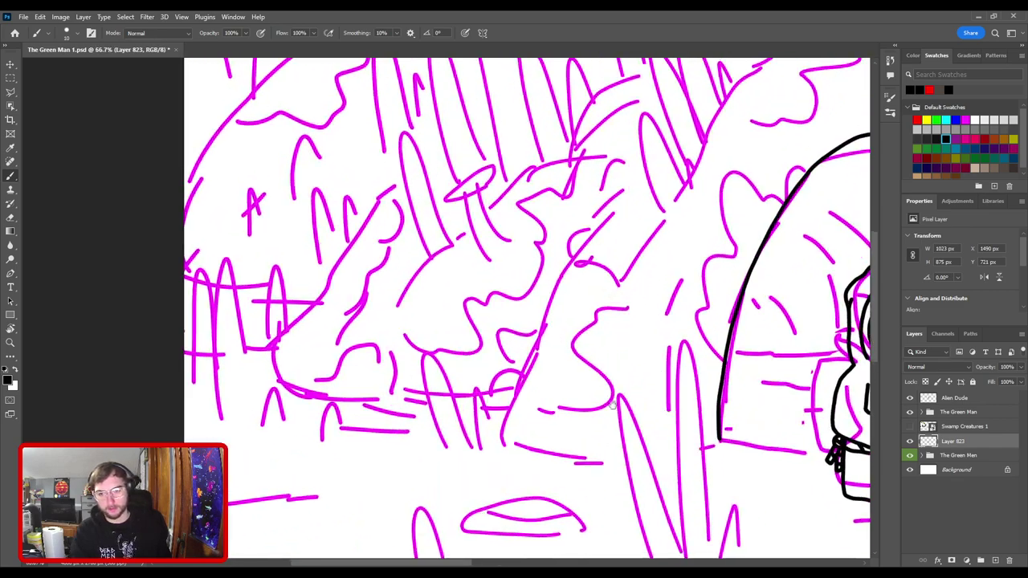
mouse_move(507, 462)
mouse_down()
mouse_move(314, 382)
mouse_move(298, 292)
mouse_up()
key(ctrl+plus)
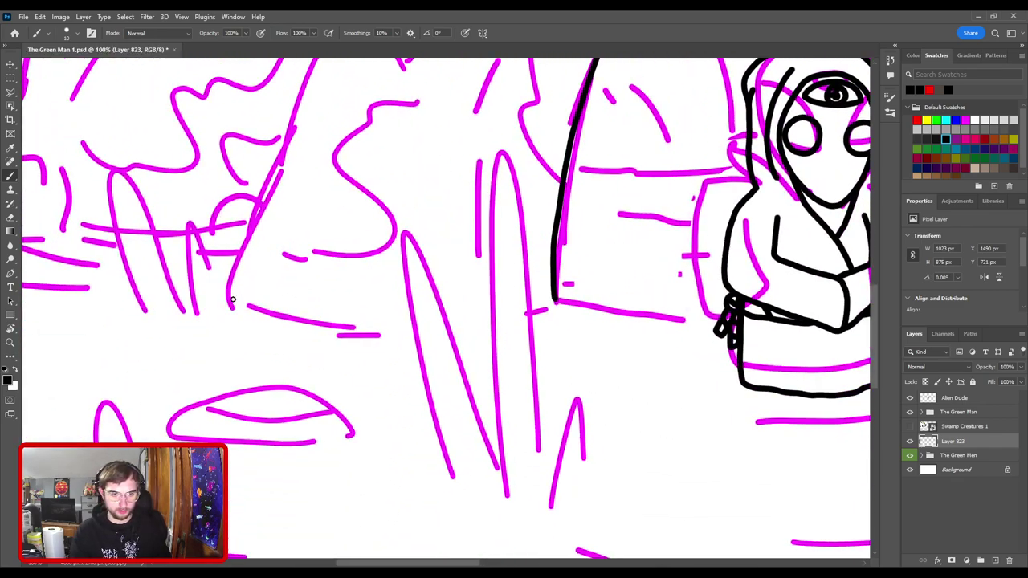
mouse_move(229, 299)
mouse_down()
mouse_move(310, 324)
mouse_move(407, 330)
mouse_move(515, 314)
mouse_move(411, 157)
mouse_move(355, 166)
mouse_move(378, 187)
mouse_up()
key(ctrl+z)
key(r)
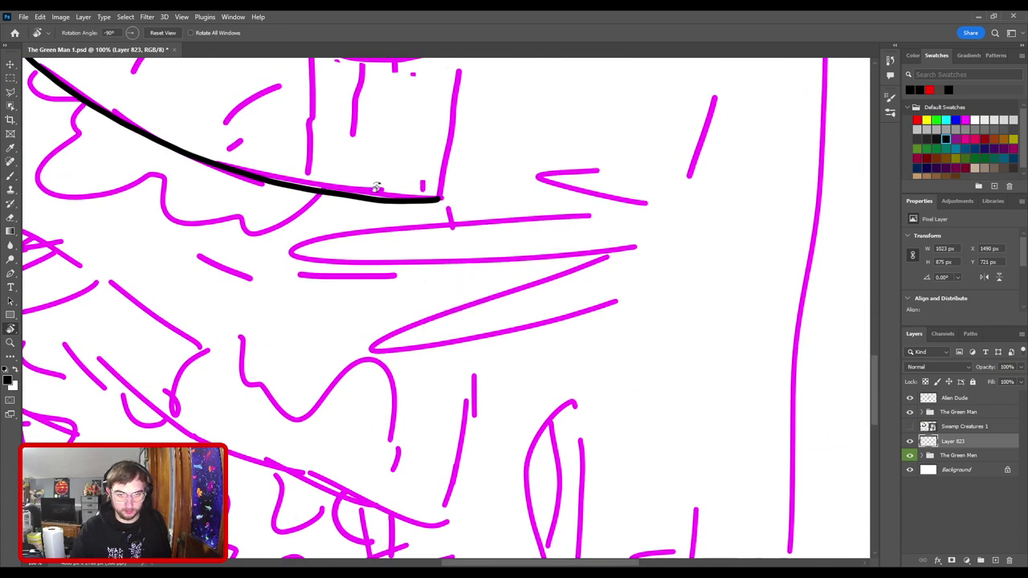
key(b)
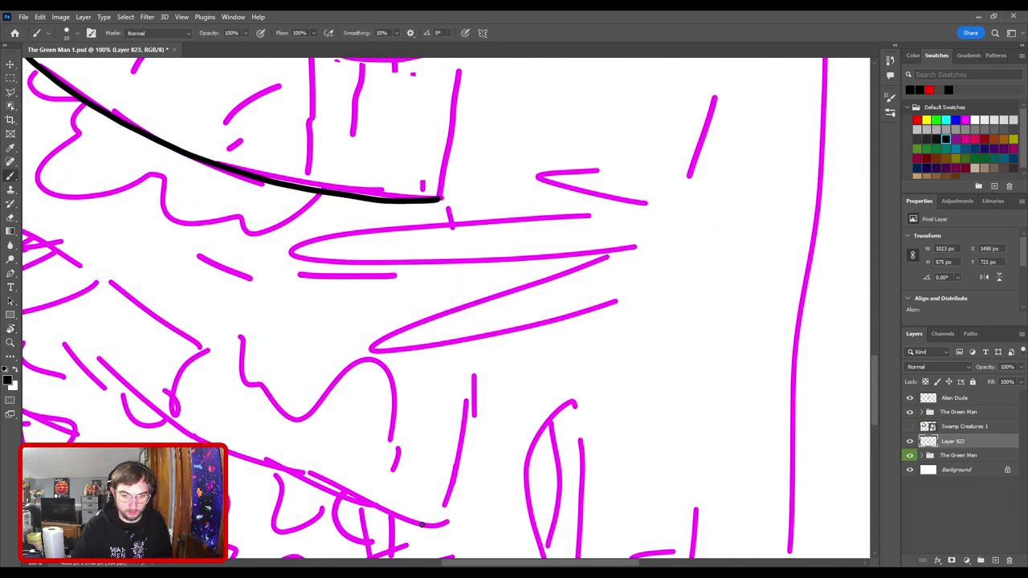
mouse_move(441, 518)
mouse_down()
mouse_move(461, 463)
mouse_move(472, 351)
mouse_move(464, 233)
mouse_move(441, 199)
mouse_move(530, 279)
mouse_move(459, 168)
mouse_move(485, 495)
mouse_up()
- Erase the gapped tip where the arch meets the base line and repaint it as a continuous rounded corner
key(ctrl+plus)
key(ctrl+plus)
key(e)
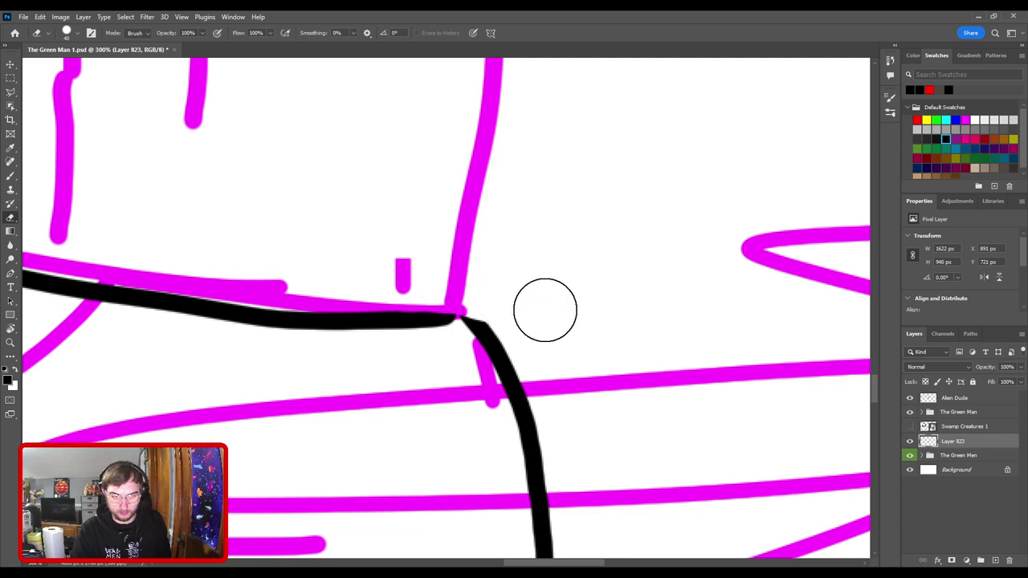
mouse_move(423, 301)
mouse_down()
mouse_move(396, 291)
mouse_move(447, 308)
mouse_move(474, 334)
mouse_up()
key(b)
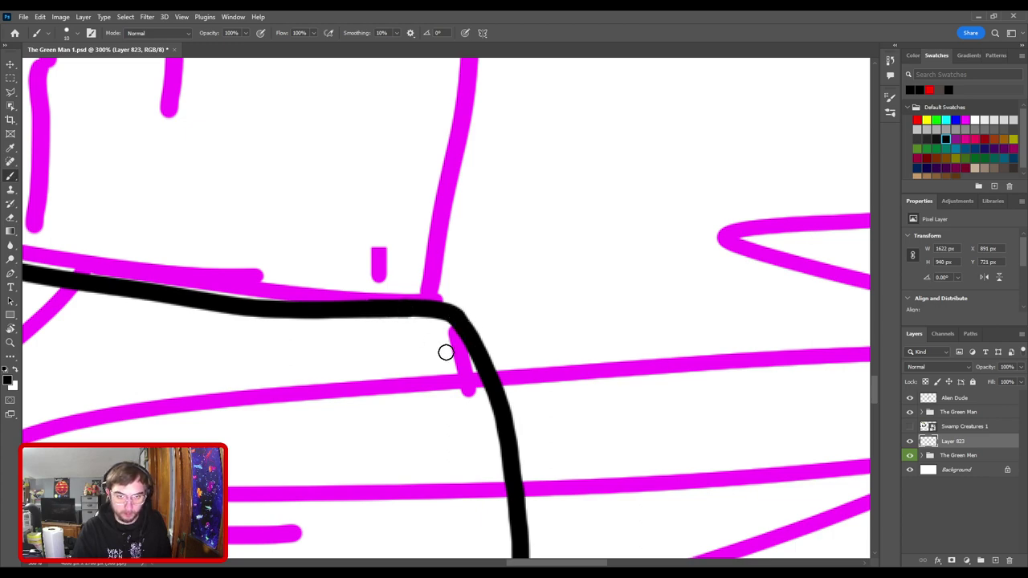
- Ink the main mound's outer slope over the sketch as separate upper and lower strokes, redoing the lower one until it reaches the base line
scroll(445, 351, down, 2)
scroll(382, 376, down, 3)
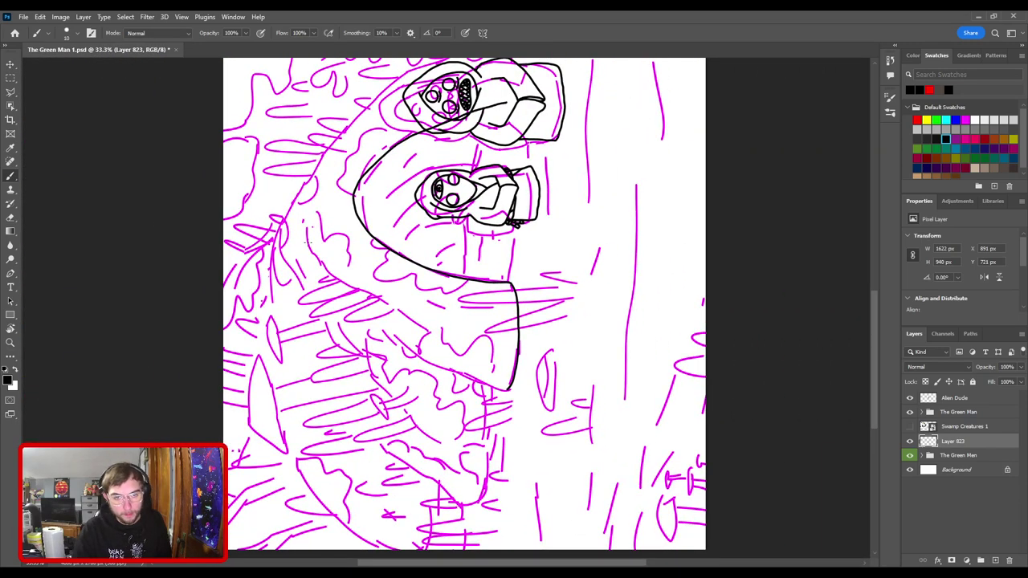
drag(307, 228, 312, 252)
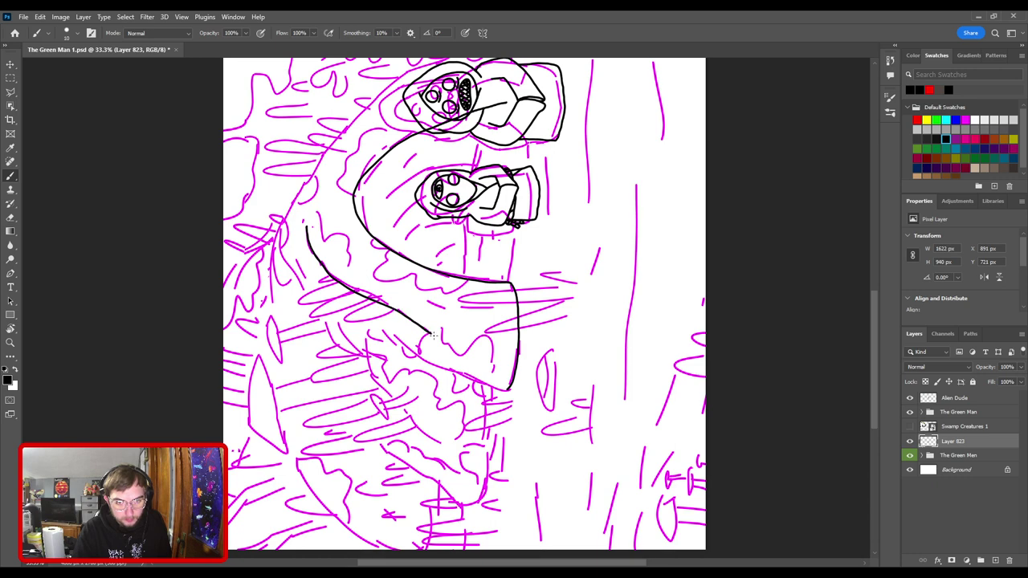
drag(395, 311, 411, 245)
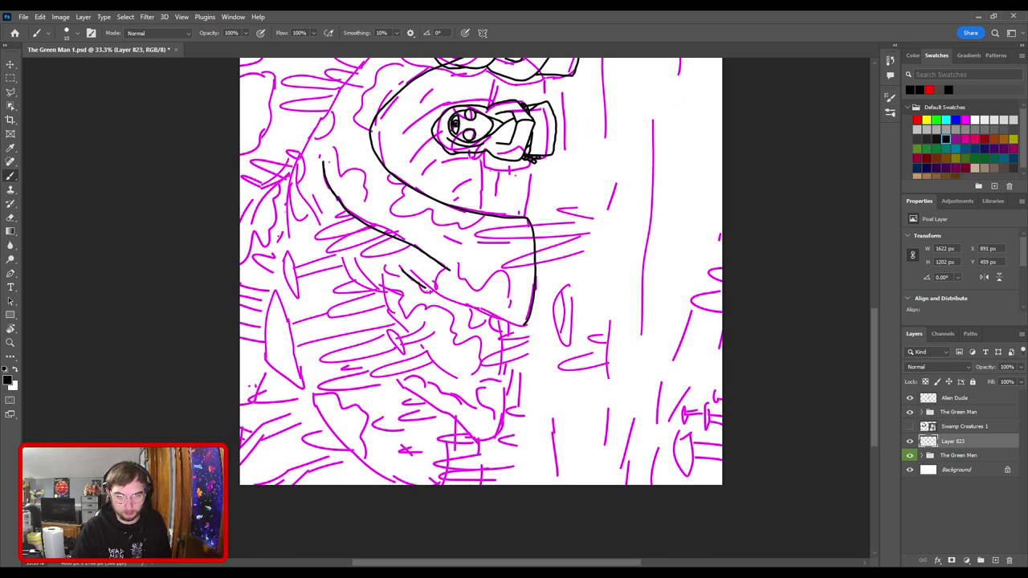
key(ctrl+z)
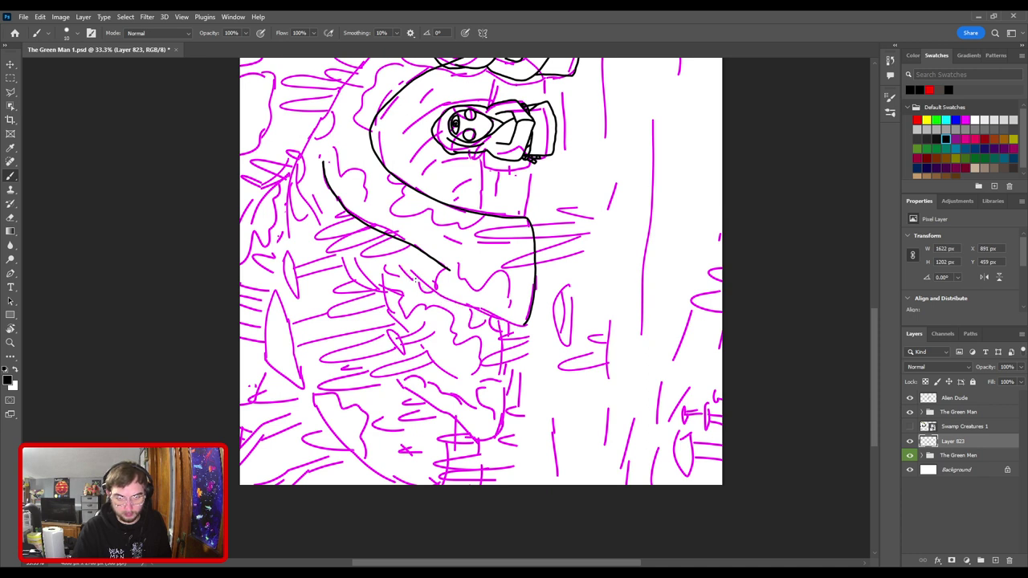
drag(407, 272, 471, 312)
key(ctrl+z)
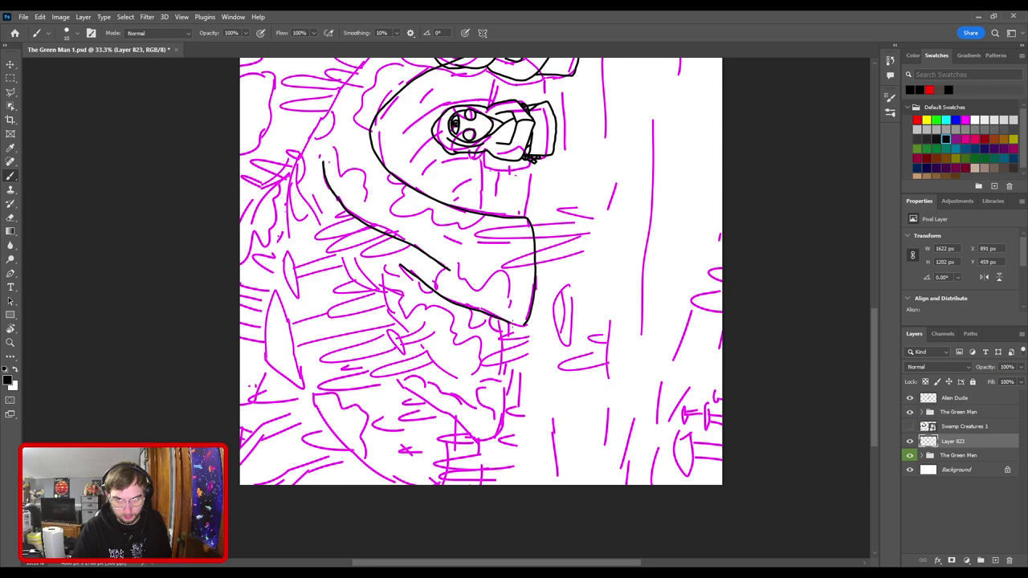
- Ink the neighbouring smaller mound's outline, with two separate slope strokes and a base line curving into its outer edge
key(ctrl+plus)
key(ctrl+plus)
key(ctrl+plus)
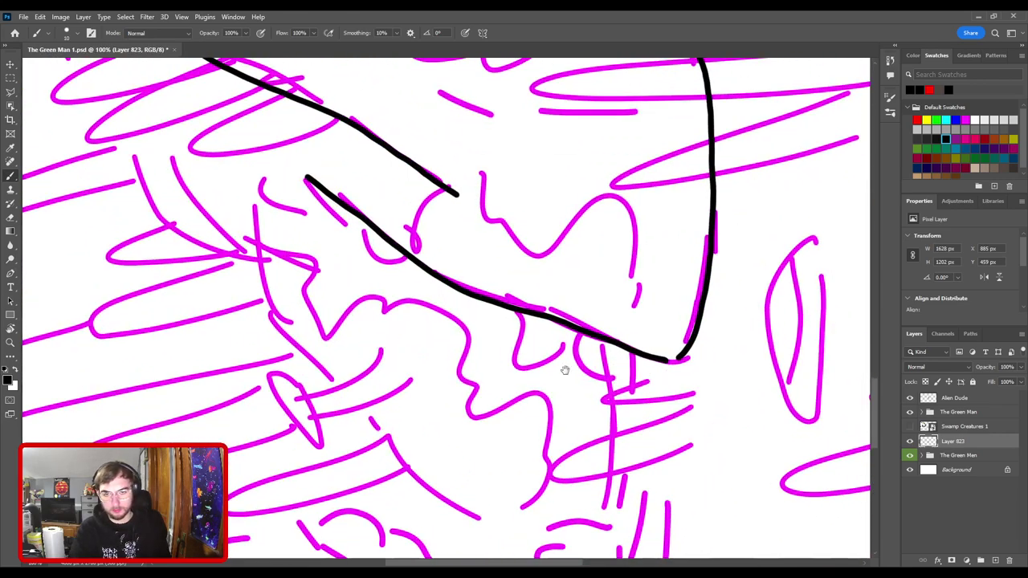
drag(538, 374, 576, 305)
key(ctrl+minus)
key(ctrl+minus)
scroll(414, 276, down, 1)
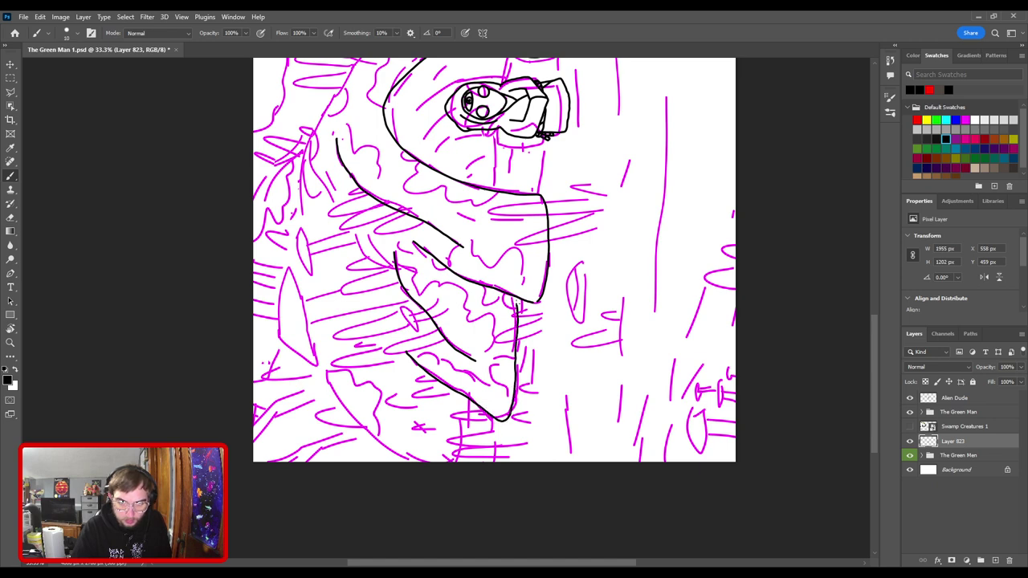
- Trim the end of the main mound's lower slope line and join it to the base line with a smooth rounded corner
key(ctrl+plus)
key(ctrl+plus)
key(ctrl+plus)
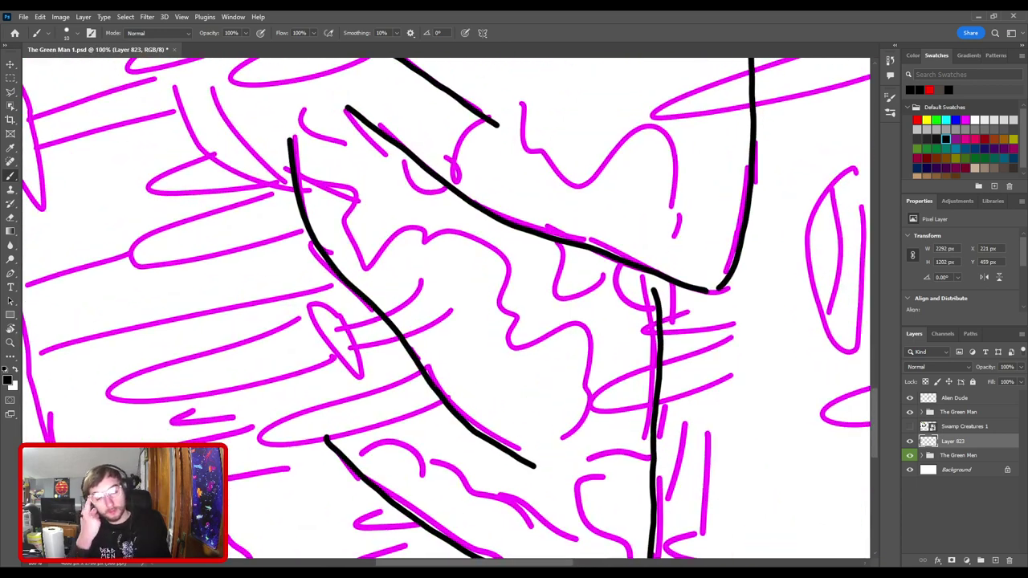
drag(542, 298, 409, 282)
key(ctrl+plus)
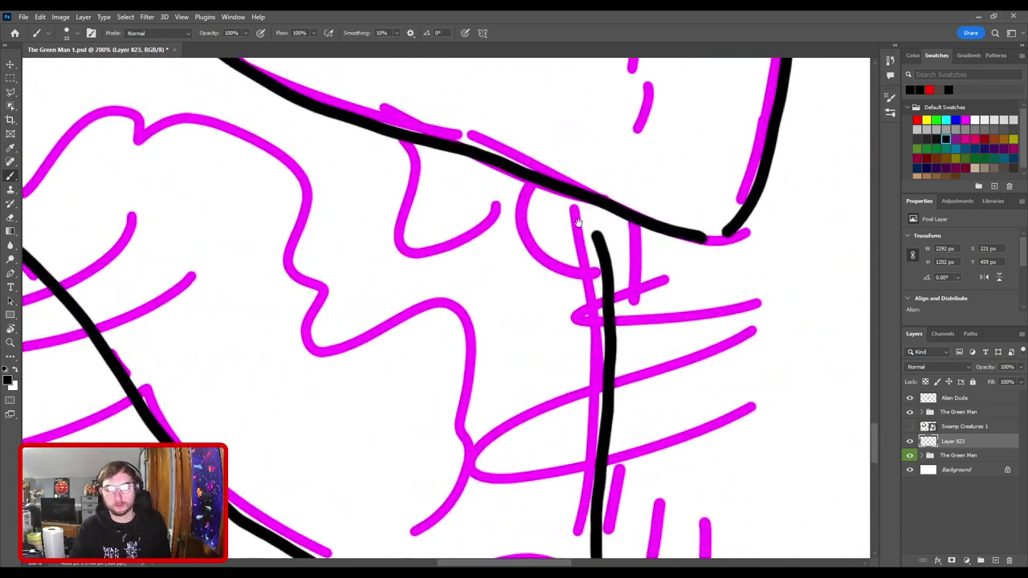
drag(666, 129, 477, 249)
key(ctrl+plus)
key(ctrl+plus)
key(e)
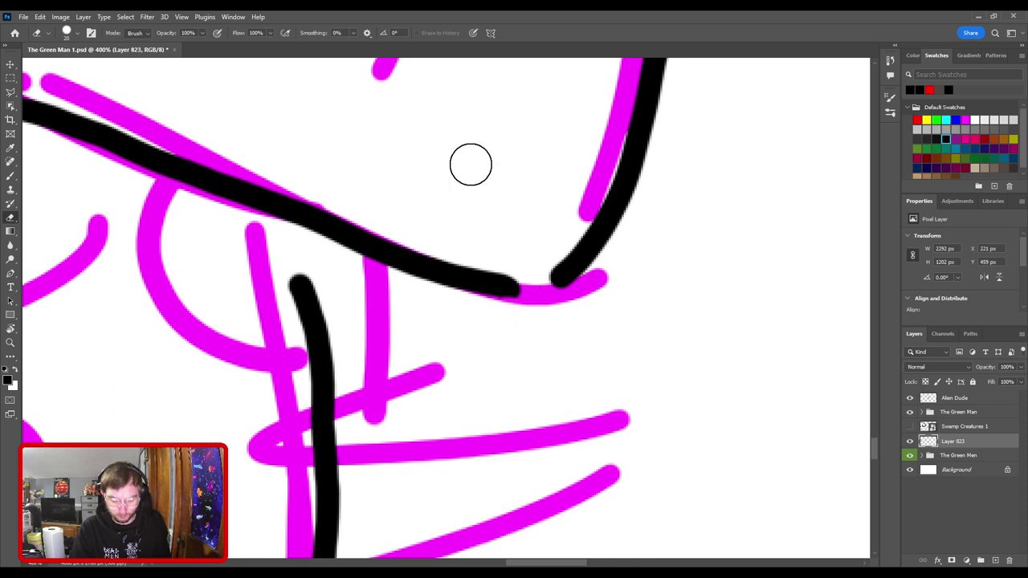
mouse_move(485, 265)
mouse_down()
mouse_move(415, 303)
mouse_move(445, 323)
mouse_move(533, 295)
mouse_up()
key(b)
key(ctrl+z)
drag(428, 323, 534, 296)
key(ctrl+z)
- Extend the smaller mound's base line until it meets the main mound's slope outline
scroll(554, 297, left, 5)
scroll(554, 297, down, 2)
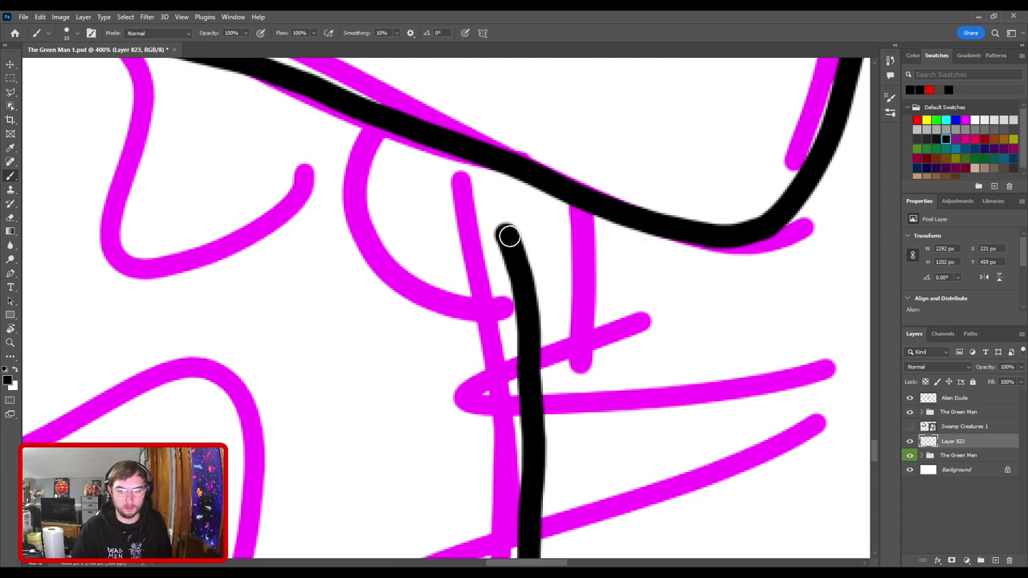
drag(510, 234, 496, 178)
key(ctrl+minus)
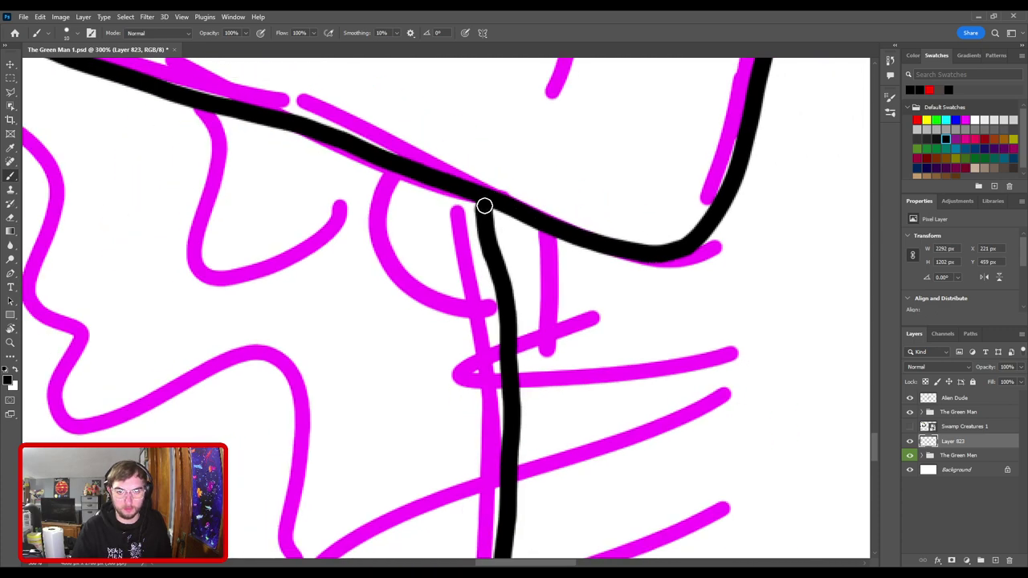
- Erase the hooked upper tip of the smaller mound's outer slope line and dab a clean rounded end on it
key(ctrl+minus)
key(ctrl+minus)
key(ctrl+minus)
drag(449, 389, 503, 228)
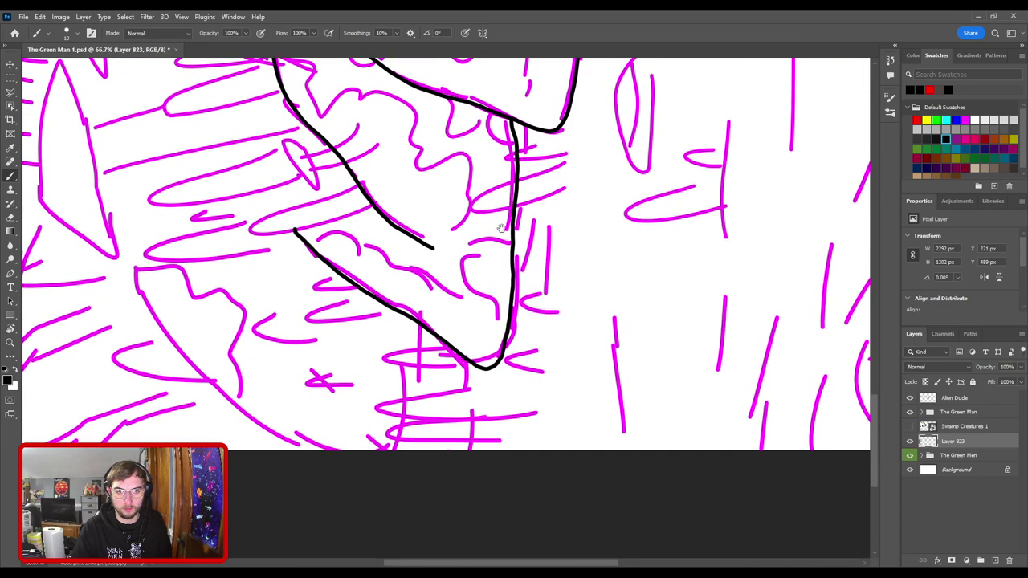
drag(476, 336, 621, 350)
key(ctrl+plus)
key(ctrl+plus)
key(ctrl+plus)
drag(473, 141, 483, 417)
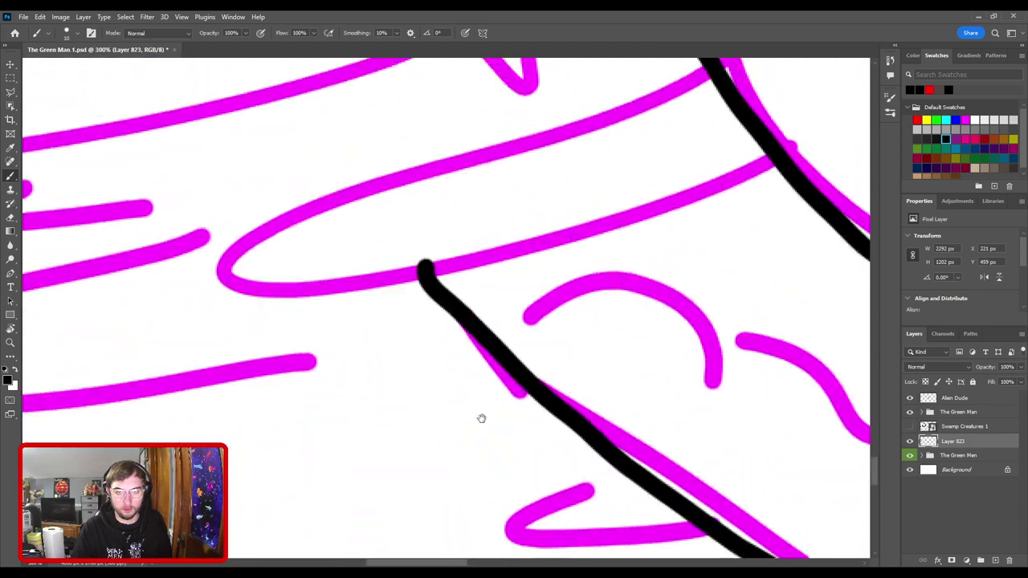
key(e)
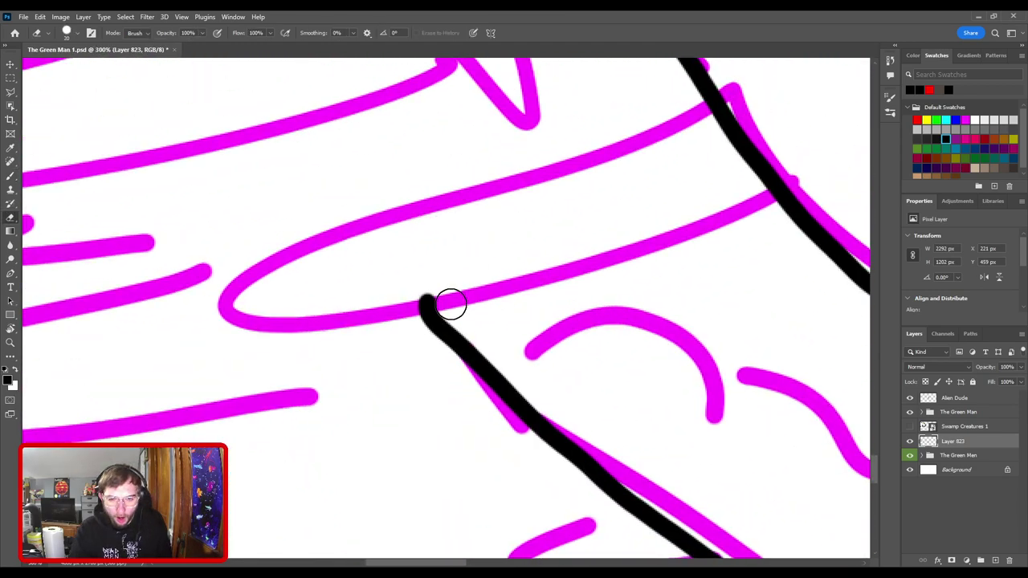
drag(436, 291, 404, 307)
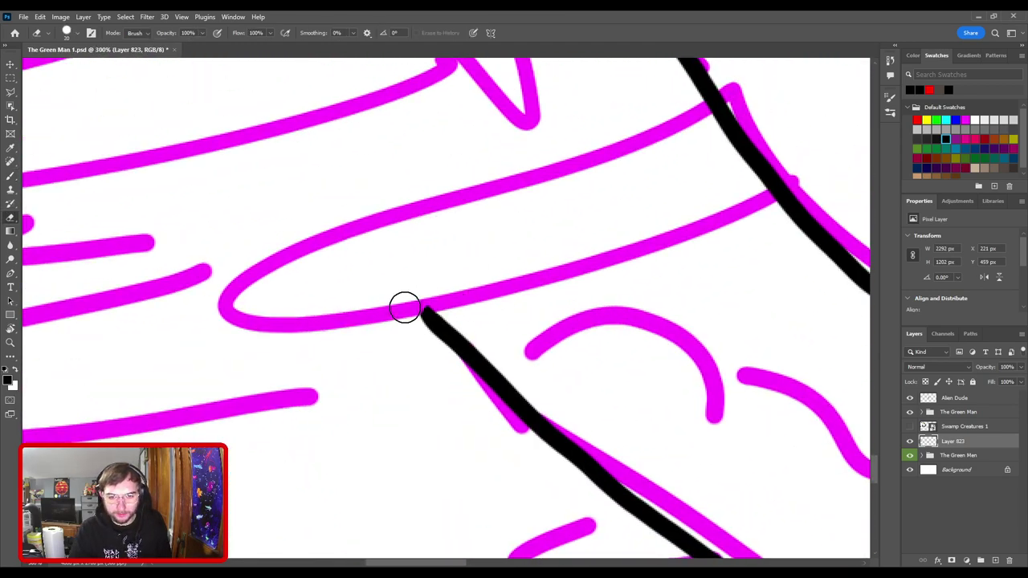
key(b)
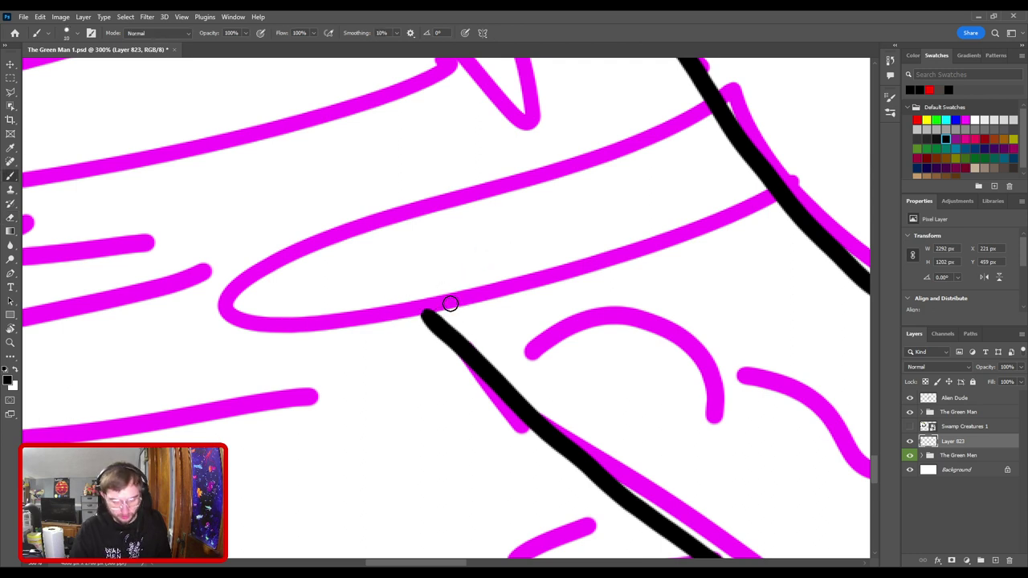
click(427, 317)
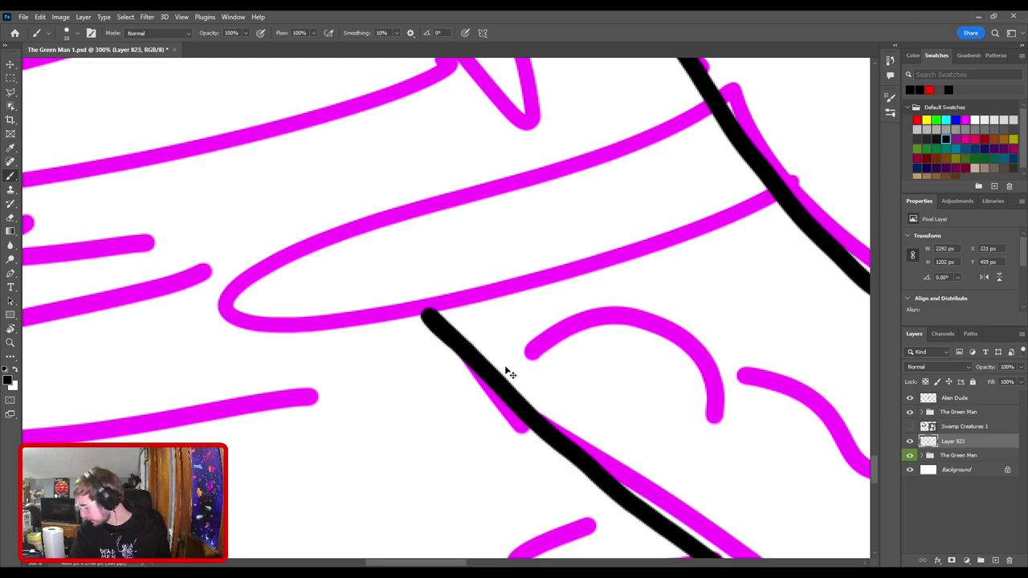
key(ctrl+minus)
key(ctrl+minus)
drag(514, 310, 542, 431)
key(ctrl+minus)
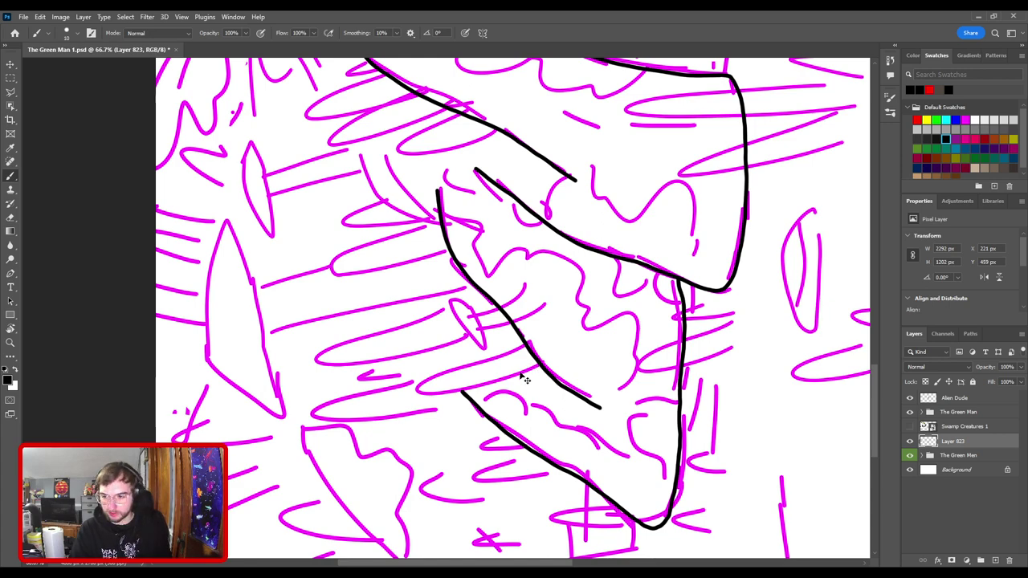
key(ctrl+minus)
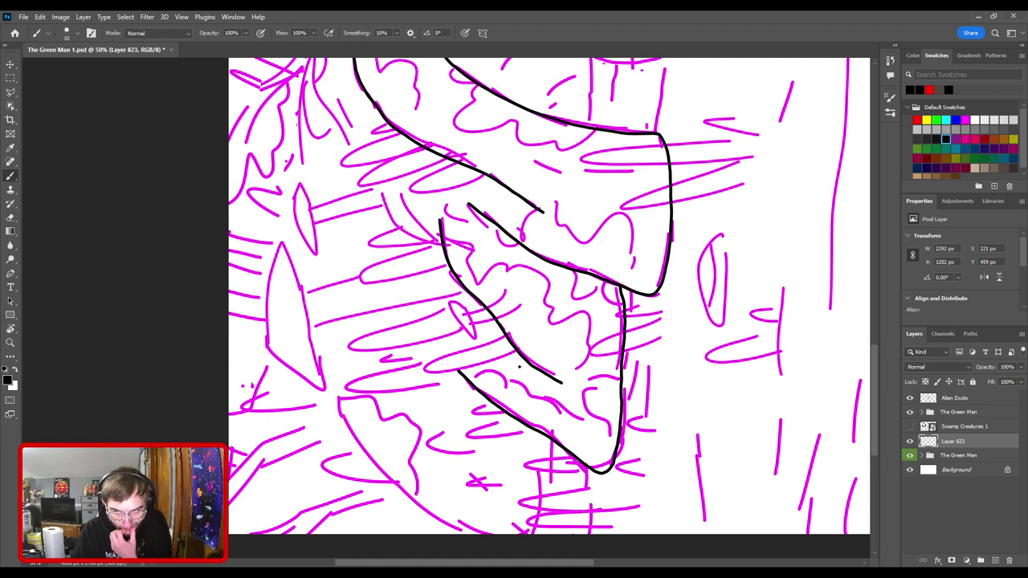
key(ctrl+minus)
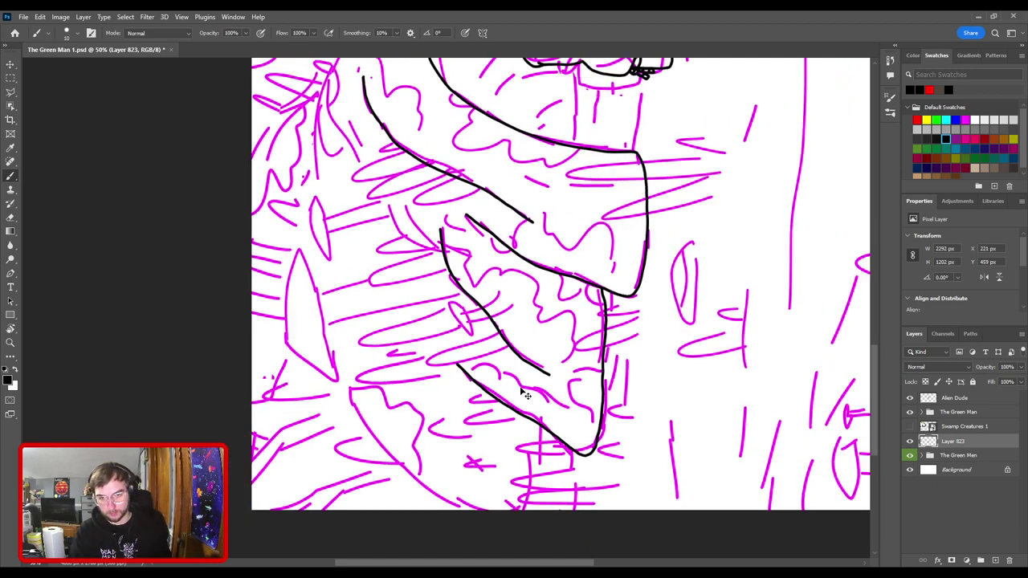
- Ink the long curved slope of the third mound, running out to the canvas's side edge beside the smaller mound
mouse_move(517, 377)
mouse_down()
mouse_move(501, 230)
mouse_move(469, 331)
mouse_up()
key(ctrl+plus)
key(ctrl+plus)
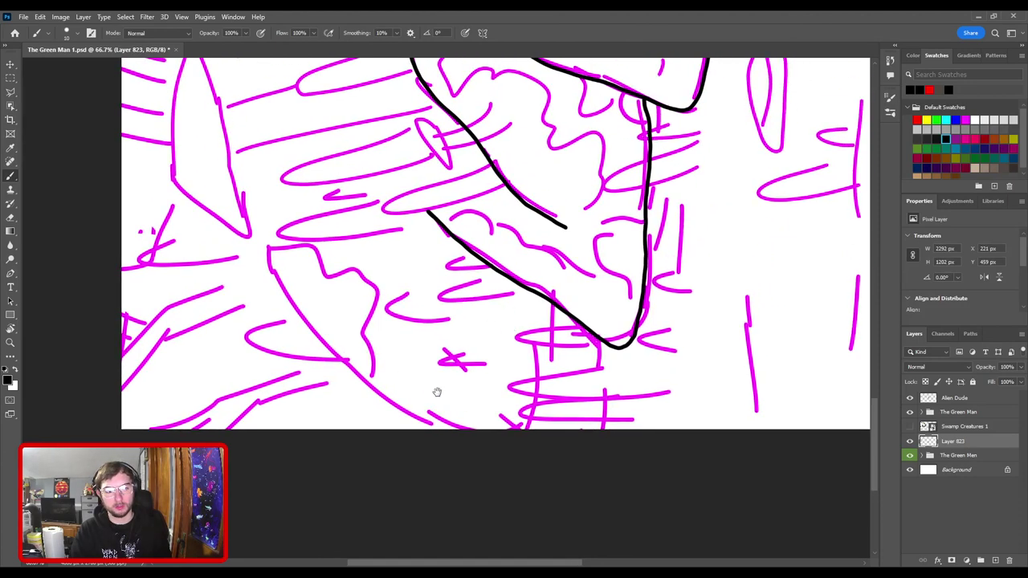
drag(262, 245, 320, 339)
key(ctrl+z)
mouse_move(260, 241)
mouse_down()
mouse_move(283, 300)
mouse_move(336, 364)
mouse_move(417, 420)
mouse_up()
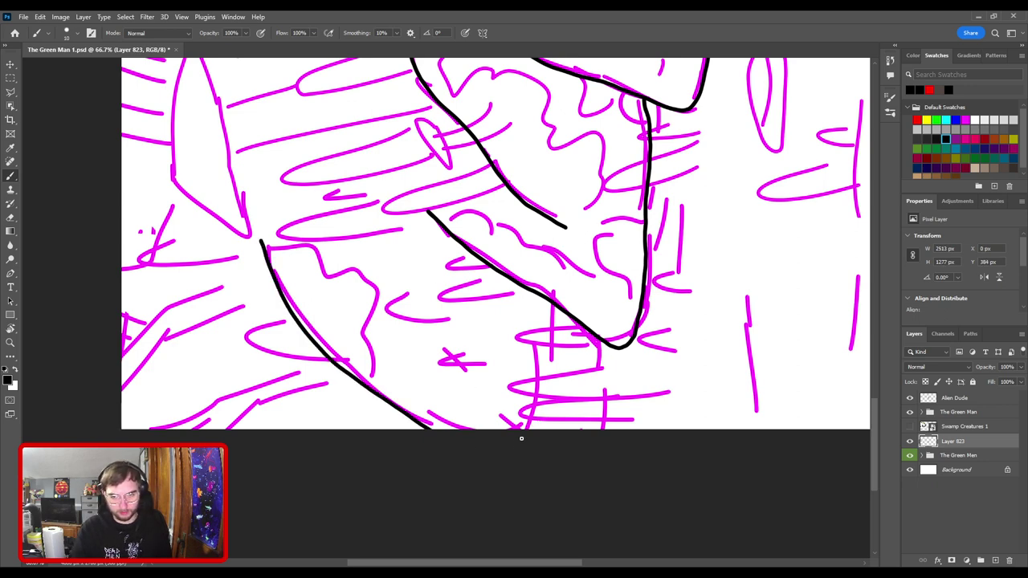
- Ink the third mound's base line from the canvas edge to the smaller mound's slope outline
drag(535, 405, 554, 338)
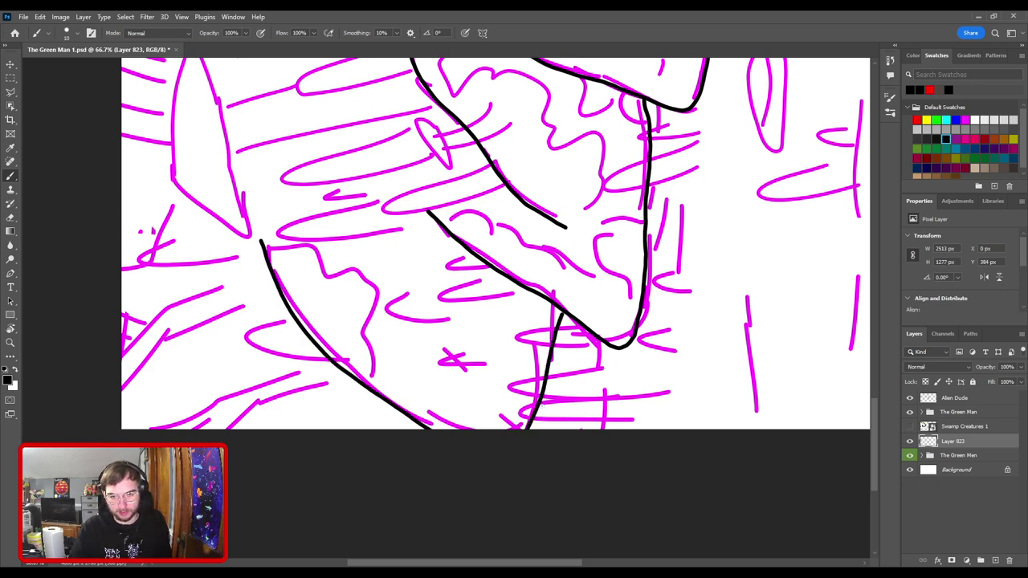
key(ctrl+z)
drag(527, 429, 553, 324)
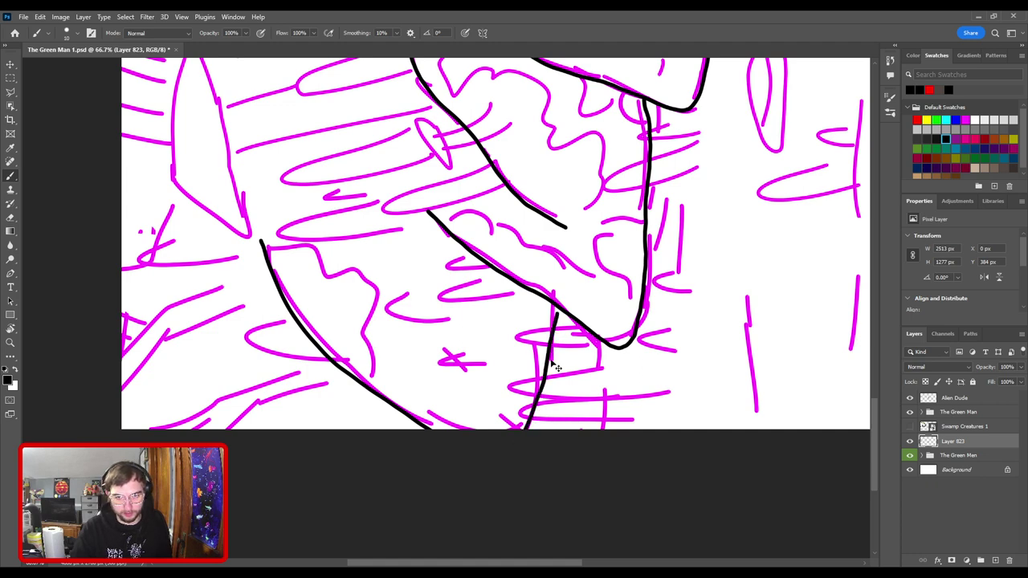
key(ctrl+z)
drag(529, 429, 549, 316)
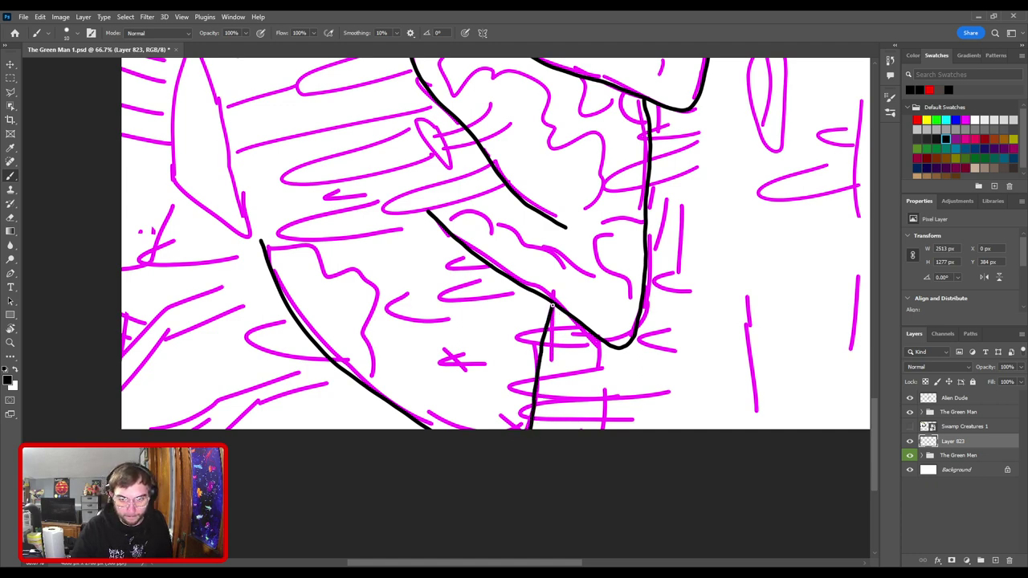
key(ctrl+z)
drag(530, 429, 553, 321)
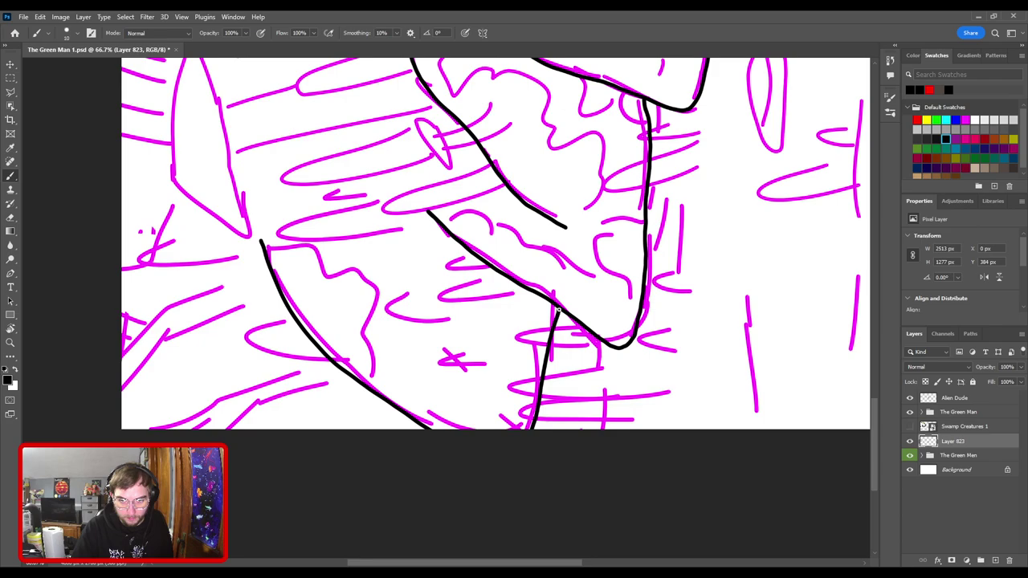
- Clean up the lower tip of the main mound's arch line over the larger hooded figure's chest and repaint its rounded end
key(ctrl+minus)
key(ctrl+minus)
drag(501, 61, 495, 304)
key(r)
drag(496, 209, 589, 356)
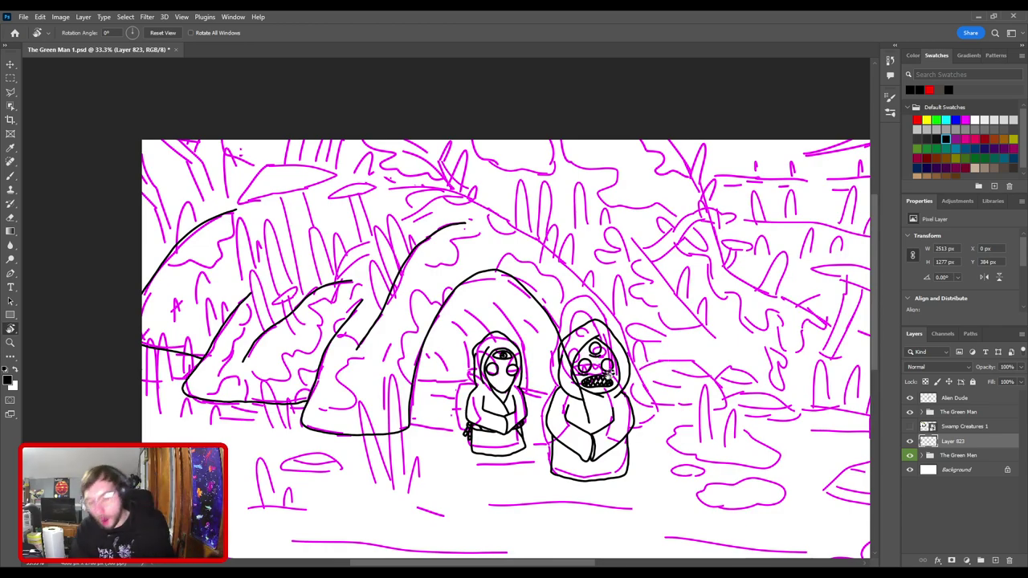
scroll(610, 377, up, 1)
drag(445, 333, 354, 296)
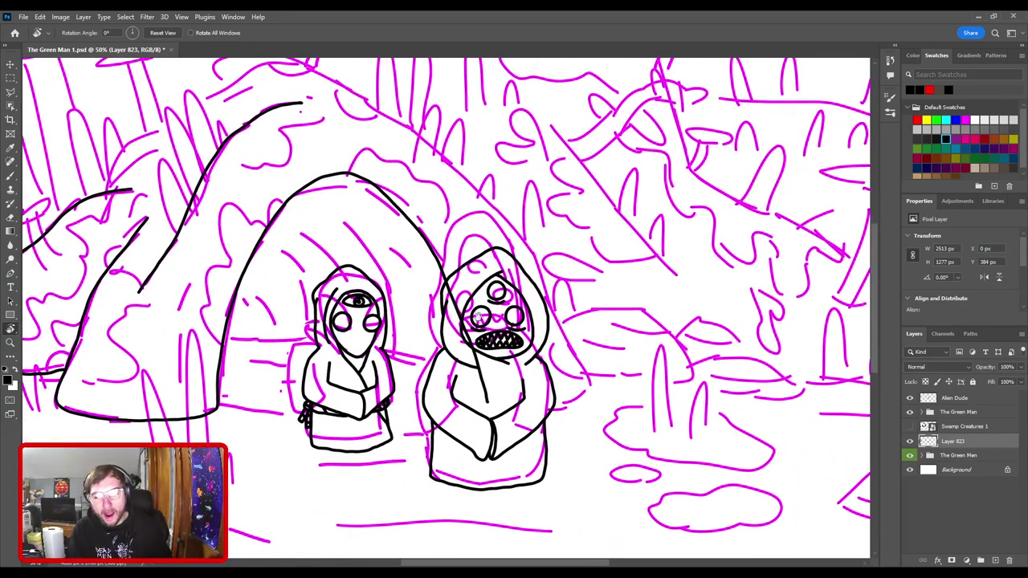
key(ctrl+plus)
drag(567, 426, 438, 386)
key(ctrl+plus)
drag(390, 416, 485, 314)
key(ctrl+plus)
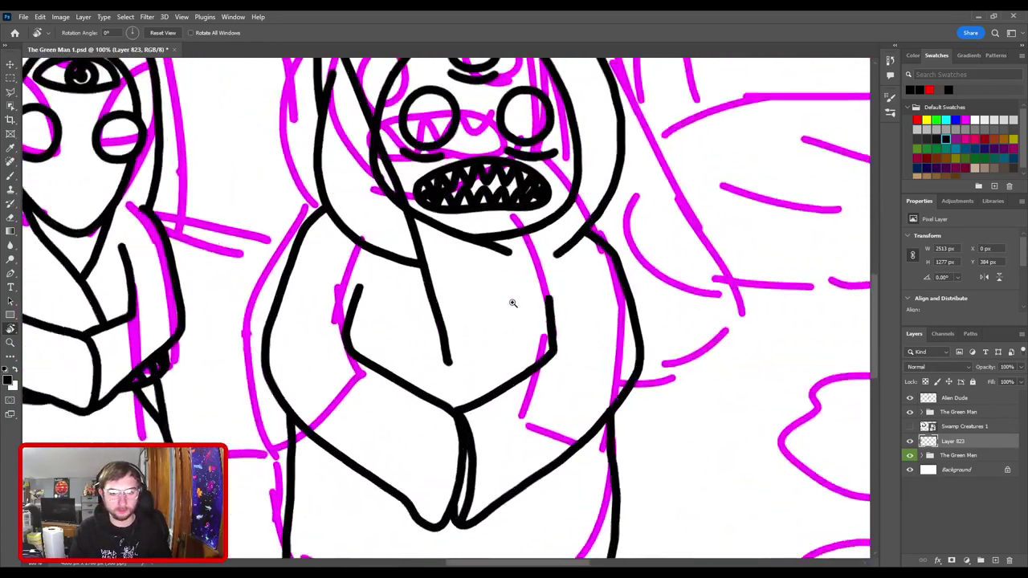
drag(449, 385, 503, 326)
key(e)
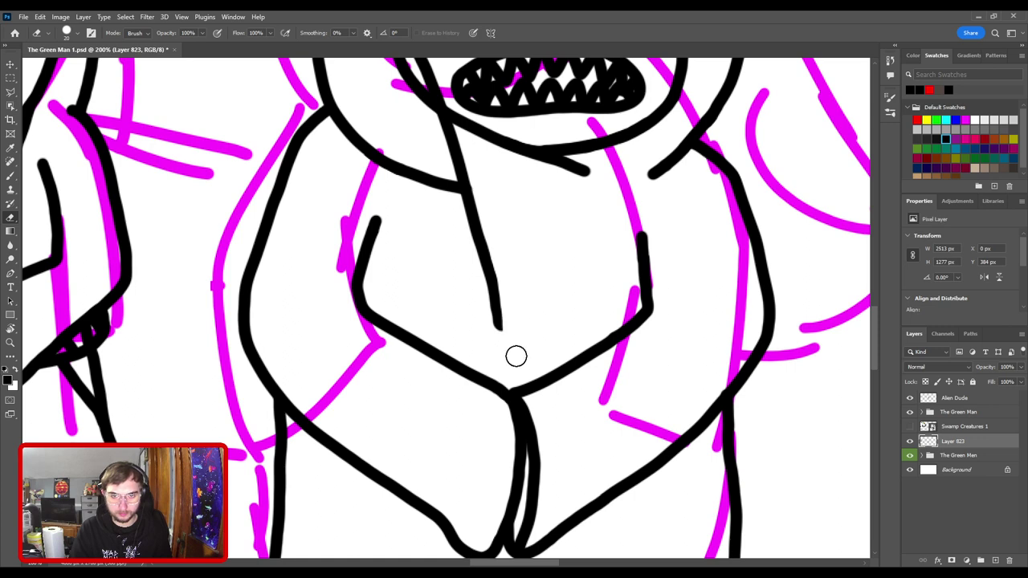
key(v)
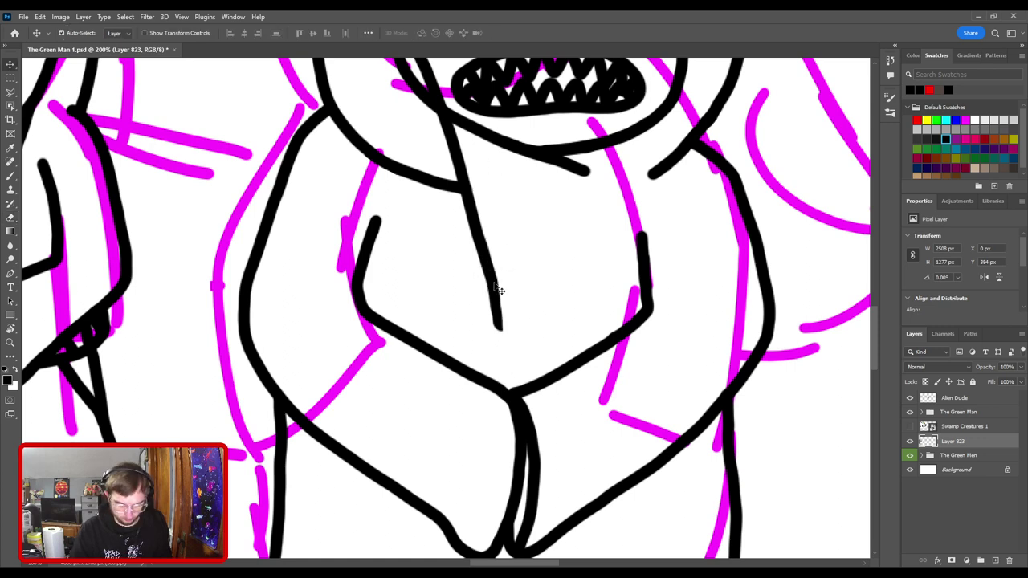
key(b)
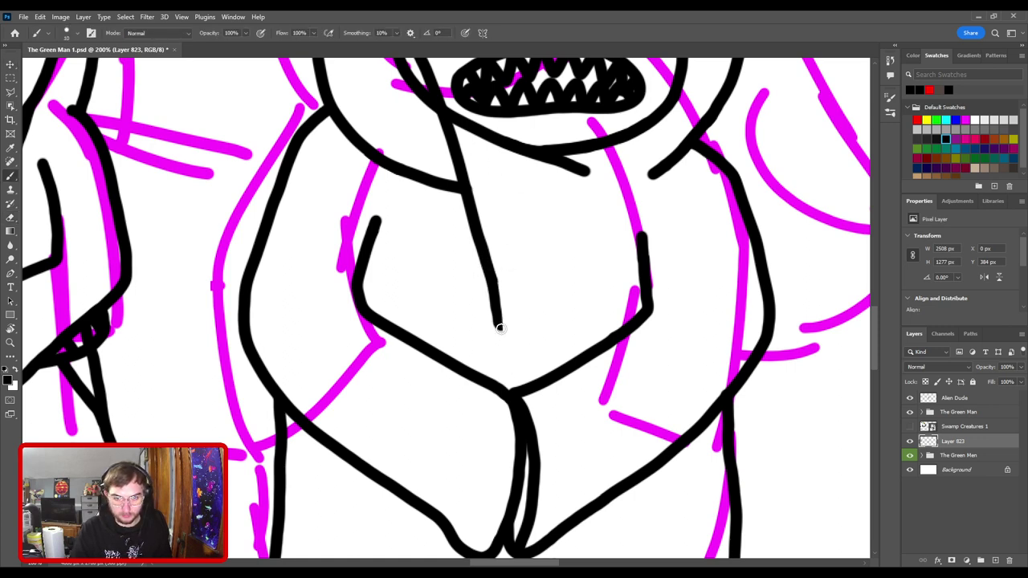
drag(492, 281, 502, 332)
- Ink the base line on the arch's far side and the main mound's outer outline rising from it over the top
scroll(536, 365, down, 4)
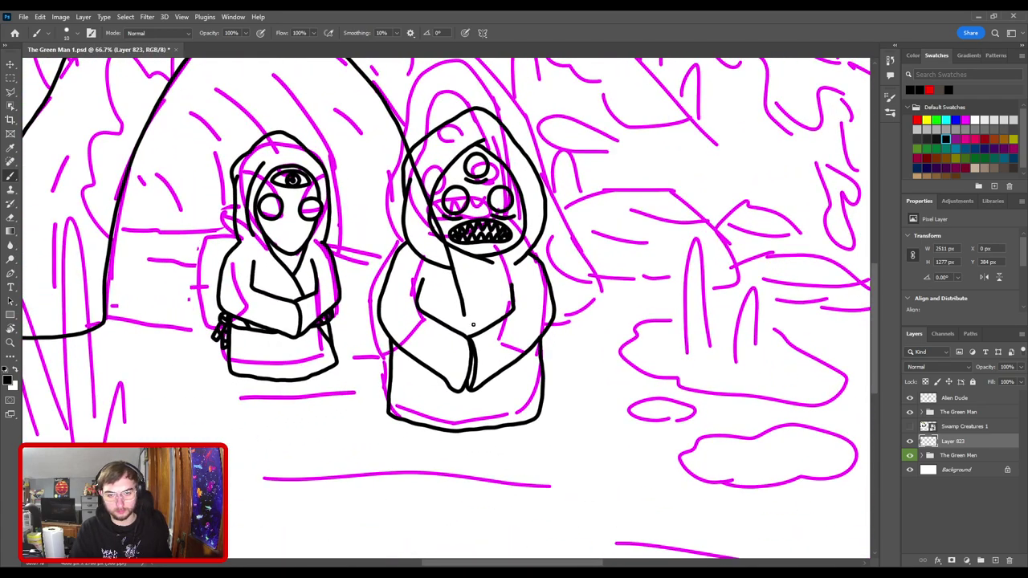
drag(516, 324, 601, 298)
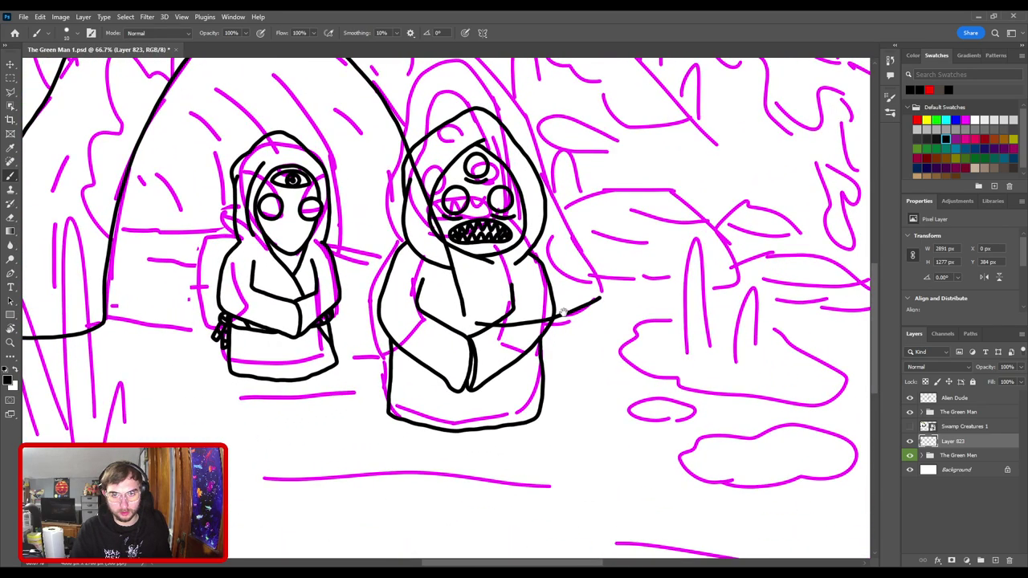
scroll(563, 312, down, 3)
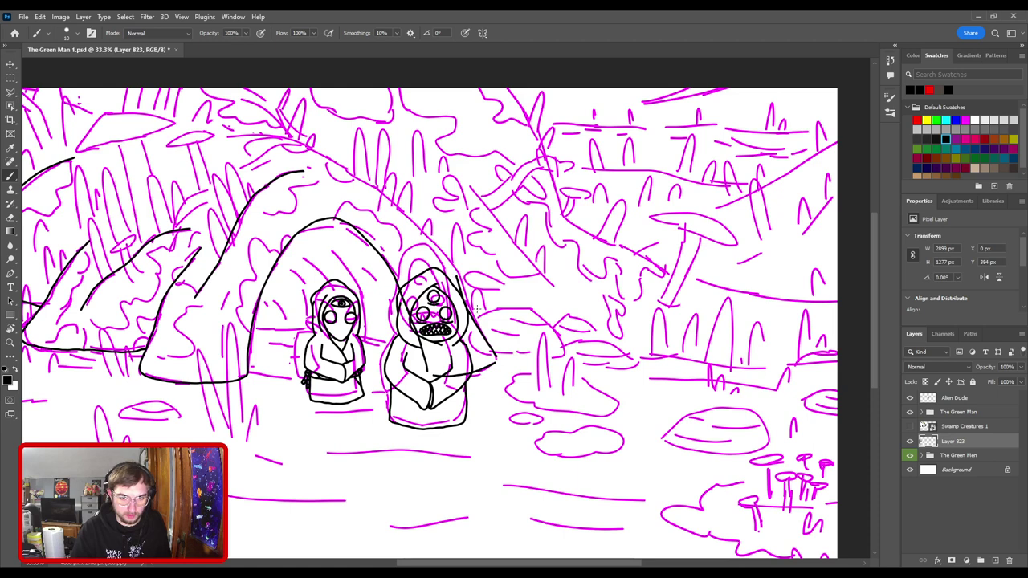
key(ctrl+z)
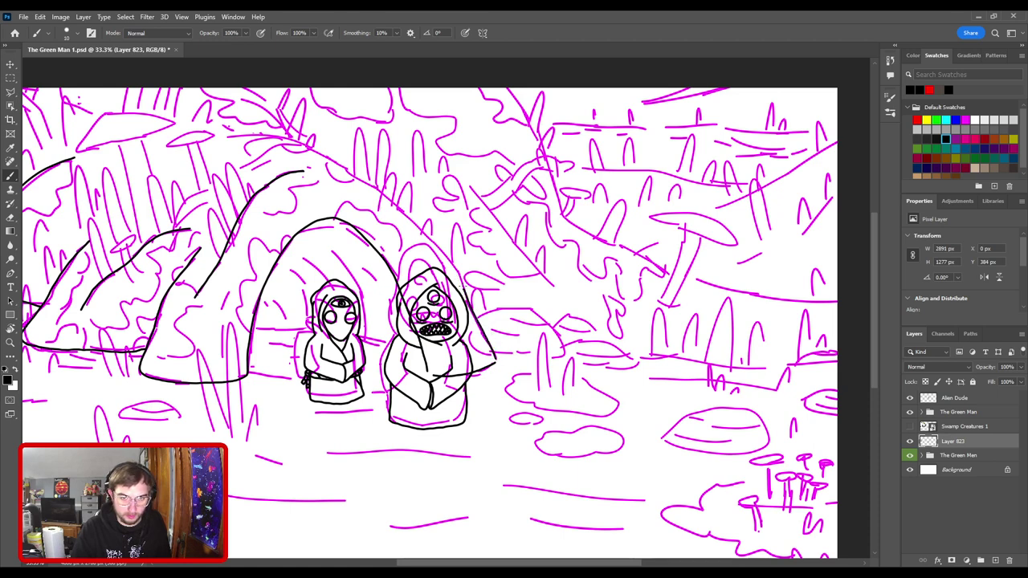
drag(431, 236, 365, 185)
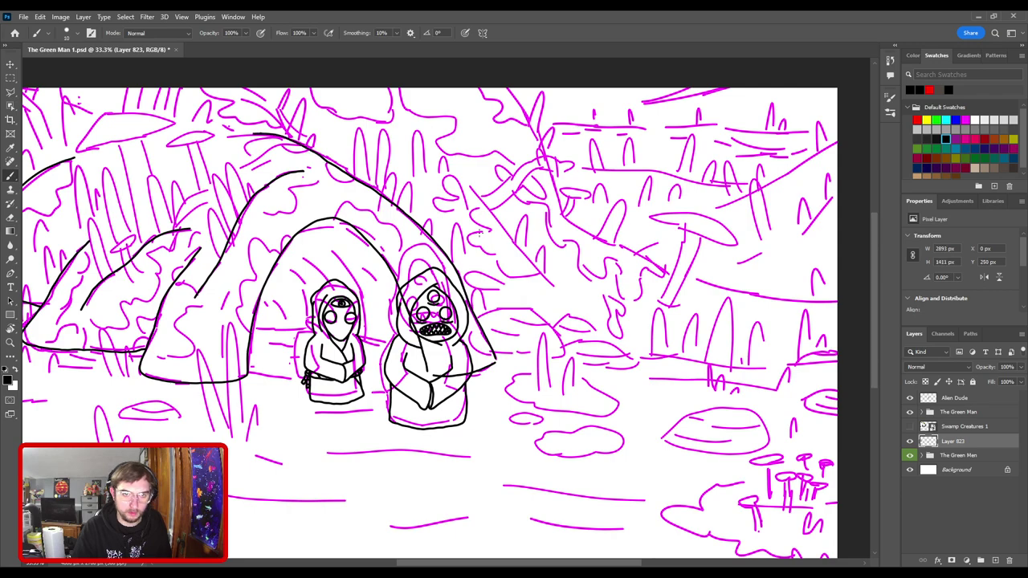
- Ink the distant ridge line from behind the main mound's peak to the canvas's upper edge, plus a short slope stroke behind the third mound
key(ctrl+plus)
drag(304, 174, 562, 342)
key(ctrl+plus)
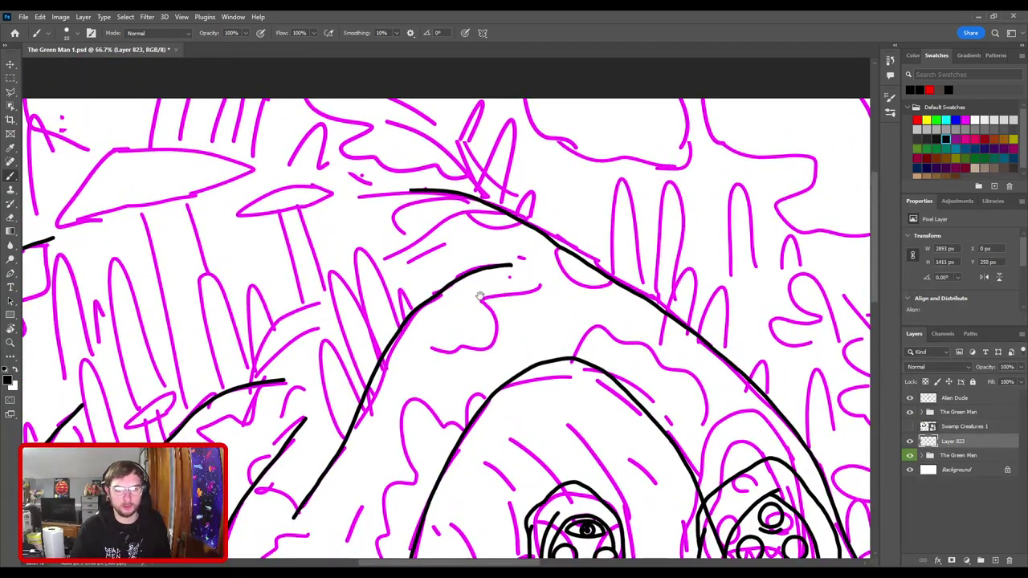
drag(418, 291, 600, 294)
drag(661, 252, 452, 202)
key(ctrl+minus)
key(r)
key(ctrl+minus)
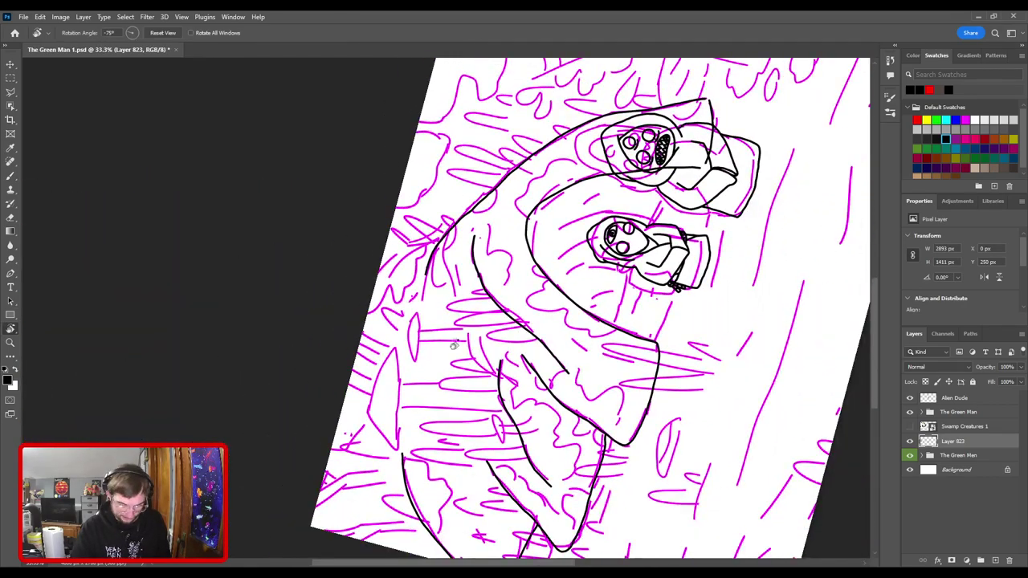
key(b)
mouse_move(412, 397)
mouse_down()
mouse_move(468, 298)
mouse_move(470, 269)
mouse_up()
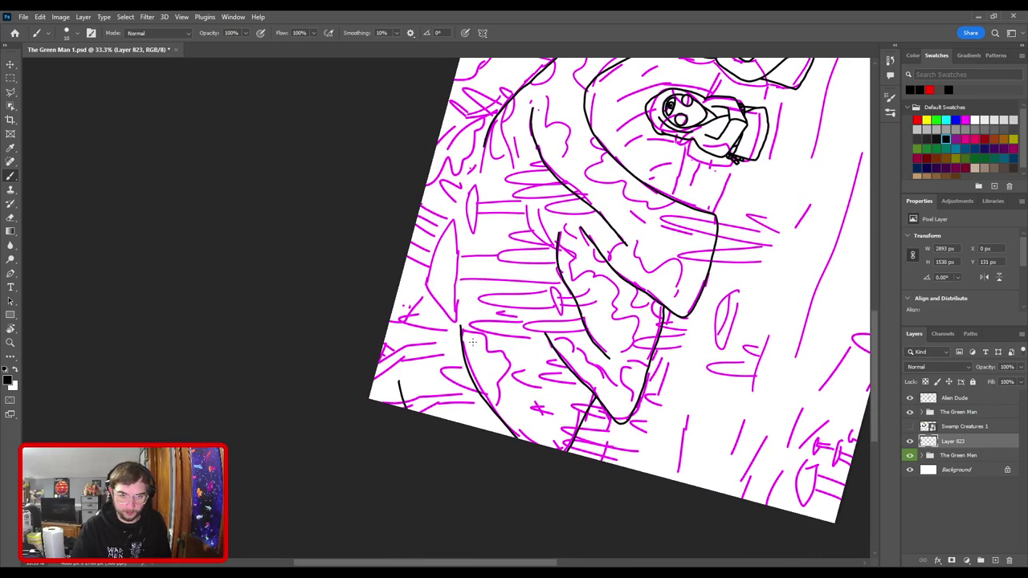
key(ctrl+z)
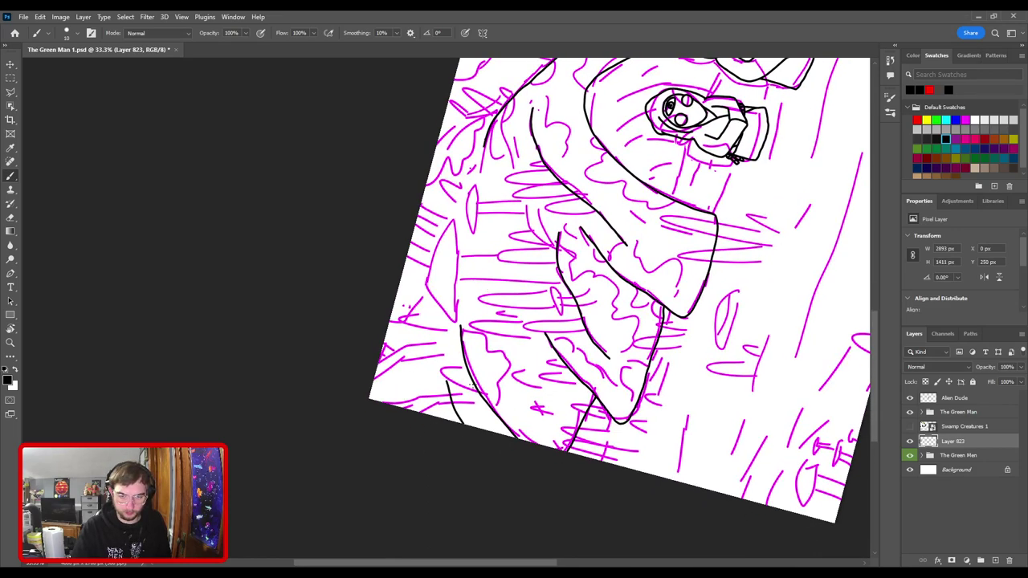
key(ctrl+z)
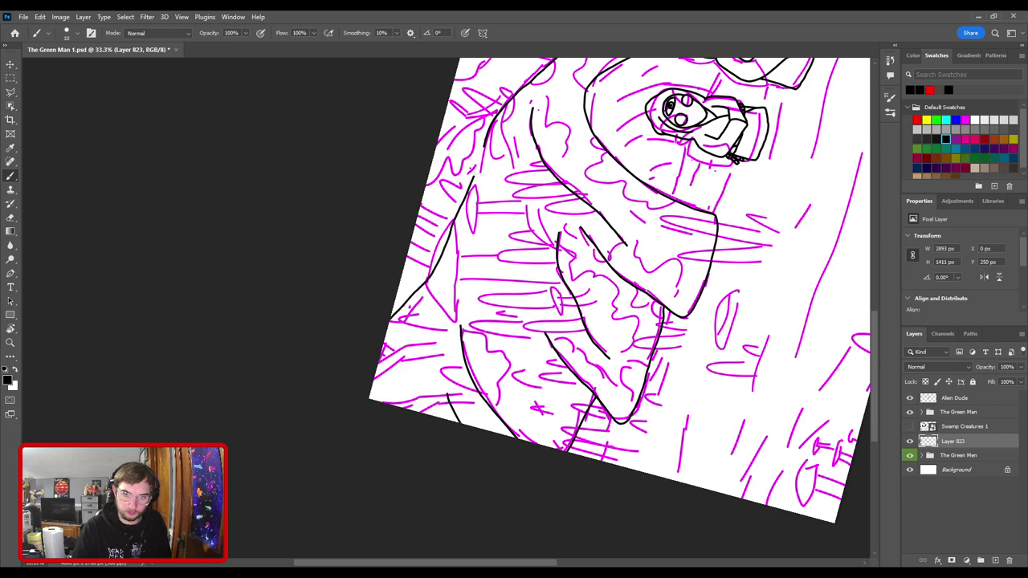
- Ink the slope descending from the outer outline's peak behind the main mound as two separate curved strokes
key(ctrl+plus)
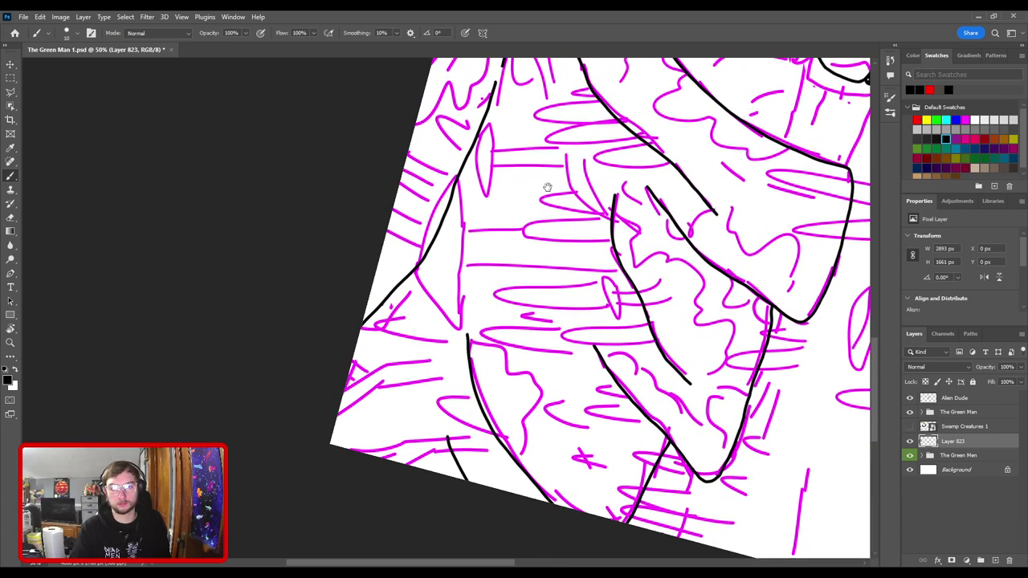
drag(505, 227, 393, 388)
key(ctrl+plus)
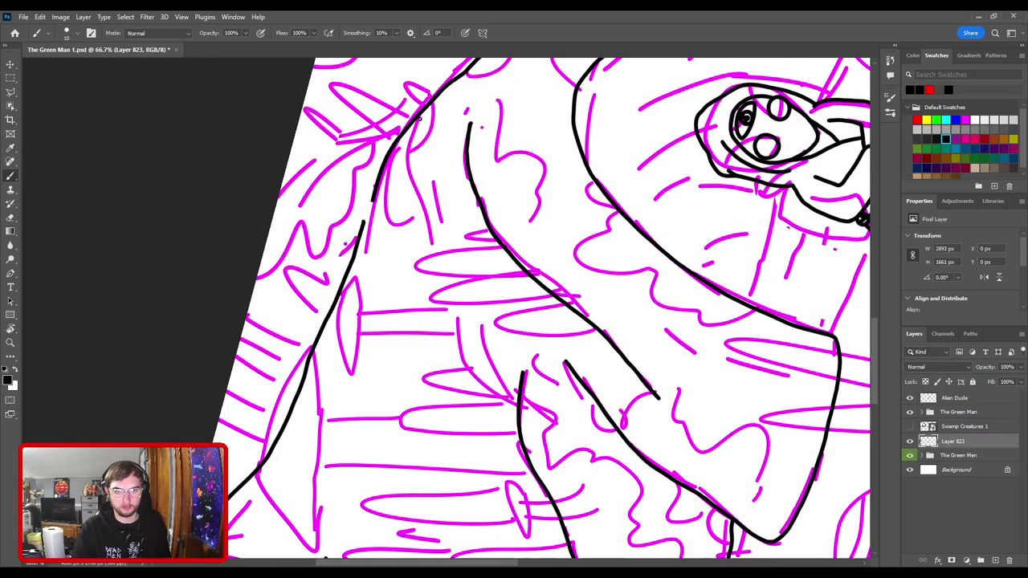
mouse_move(419, 114)
mouse_down()
mouse_move(404, 173)
mouse_move(412, 212)
mouse_up()
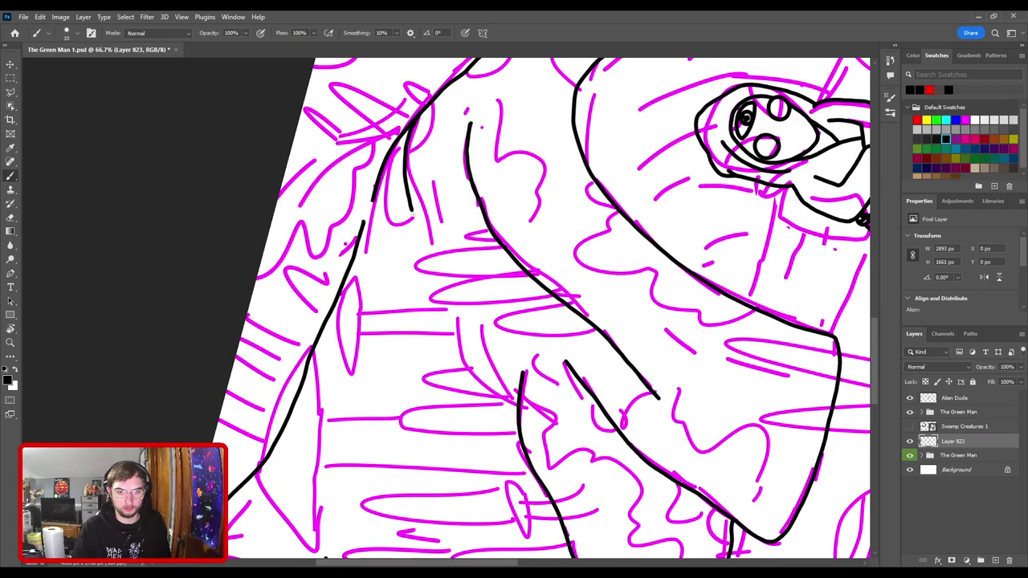
mouse_move(450, 312)
mouse_down()
mouse_move(444, 229)
mouse_move(462, 281)
mouse_up()
drag(442, 233, 590, 286)
- Trim the facing ends of the main mound's outer outline and the distant ridge line, and join them with one continuous stroke
key(ctrl+plus)
drag(571, 161, 512, 341)
key(ctrl+plus)
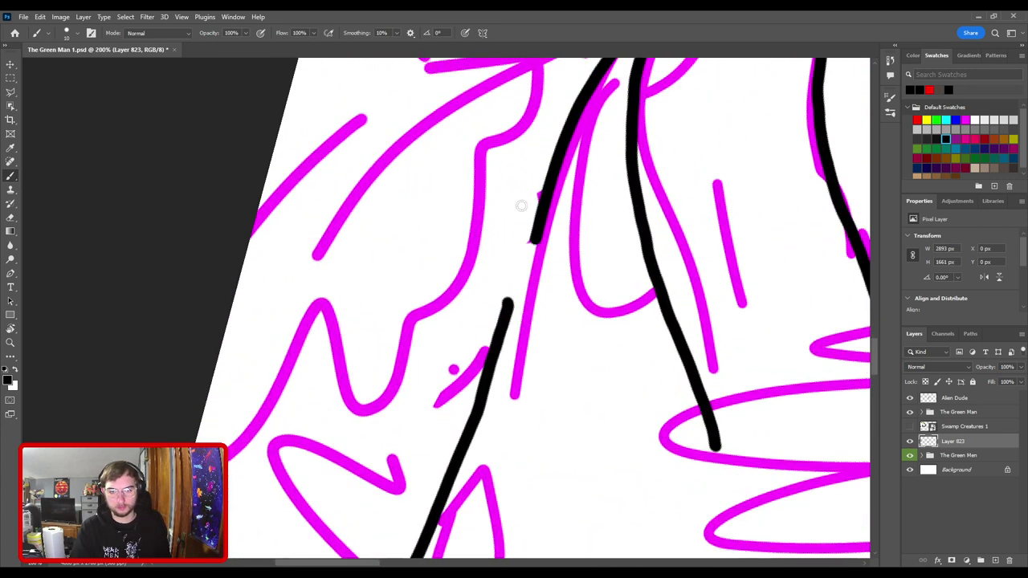
key(e)
drag(502, 294, 541, 321)
mouse_move(473, 391)
mouse_down()
mouse_move(491, 330)
mouse_move(491, 349)
mouse_up()
key(r)
drag(613, 223, 581, 180)
key(b)
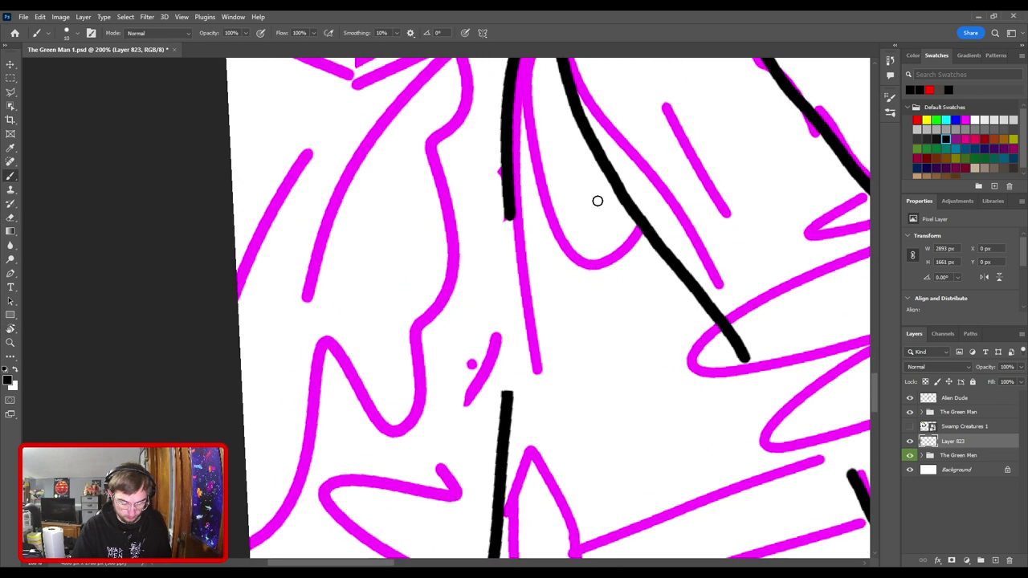
mouse_move(542, 327)
mouse_down()
mouse_move(468, 328)
mouse_move(443, 282)
mouse_move(439, 248)
mouse_move(441, 268)
mouse_up()
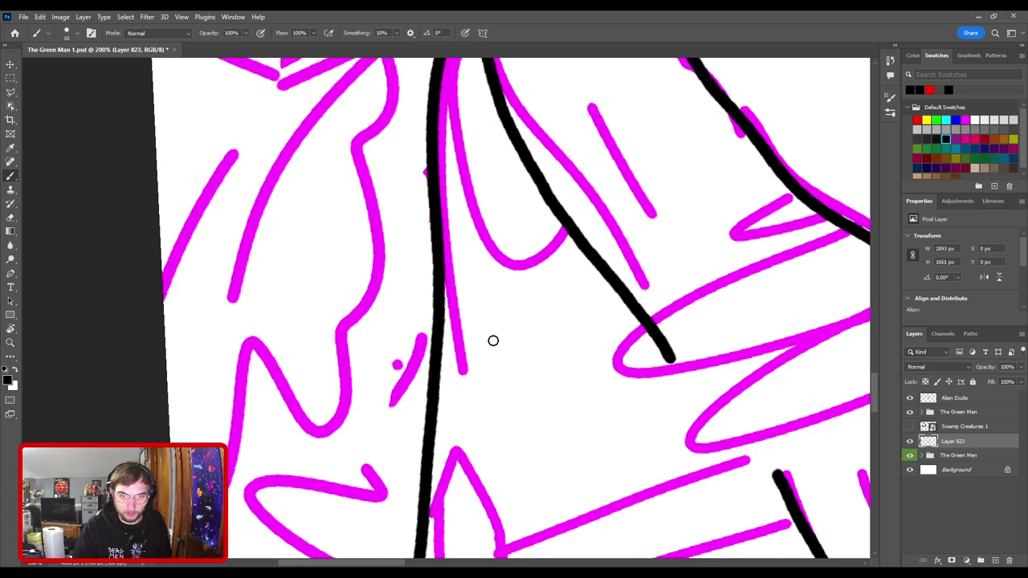
- Erase the third mound's base line up to the smaller mound's slope with an 80 px eraser, keeping the slope outline intact
scroll(524, 375, down, 8)
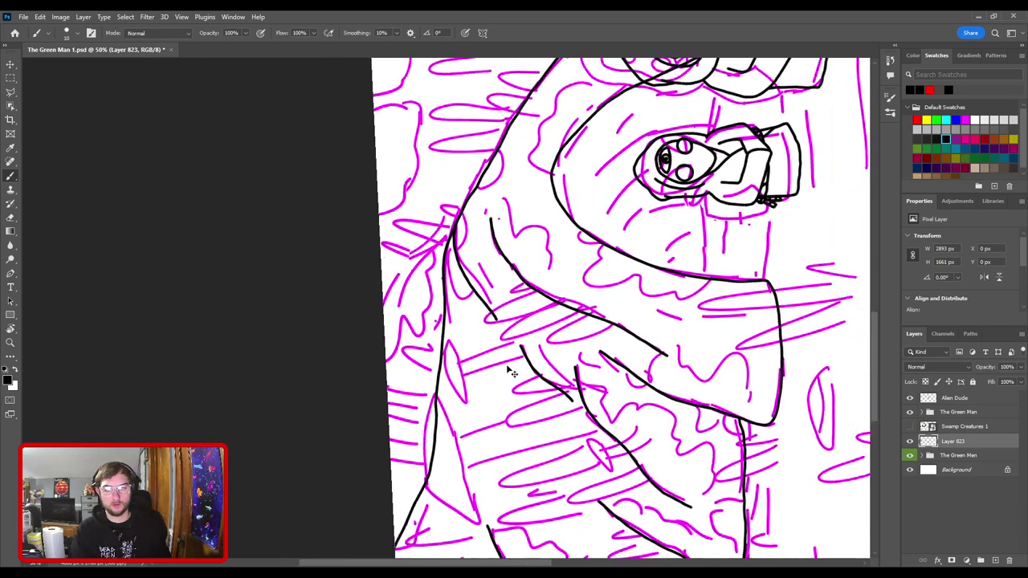
key(r)
drag(486, 261, 550, 406)
drag(436, 381, 565, 327)
key(b)
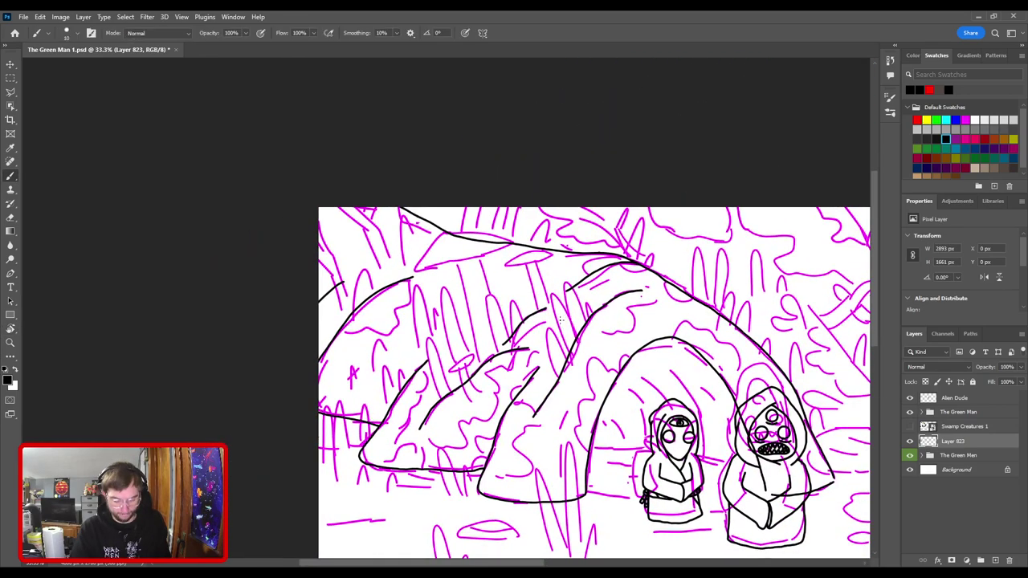
key(ctrl+minus)
drag(502, 413, 581, 338)
scroll(581, 338, up, 4)
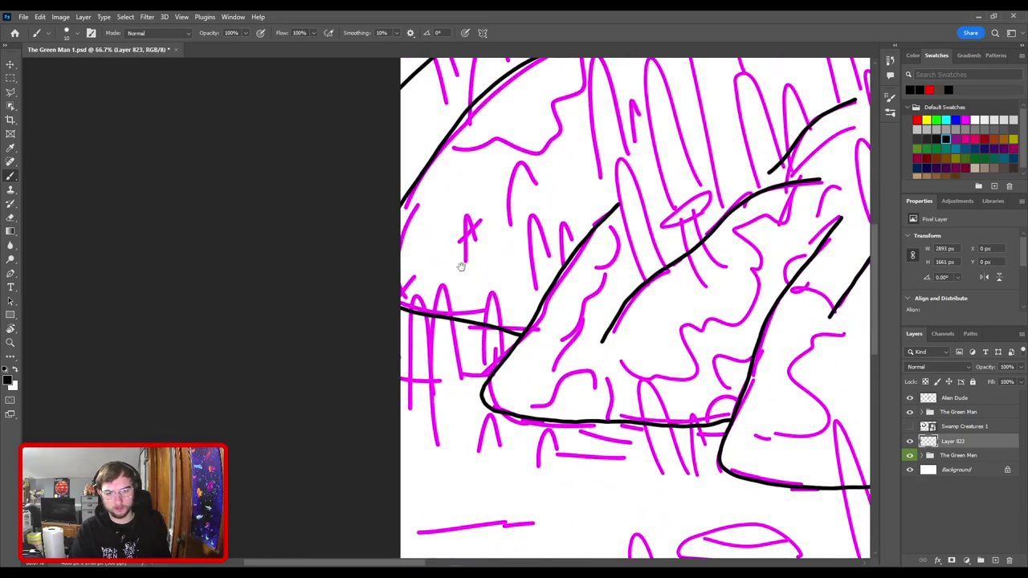
key(e)
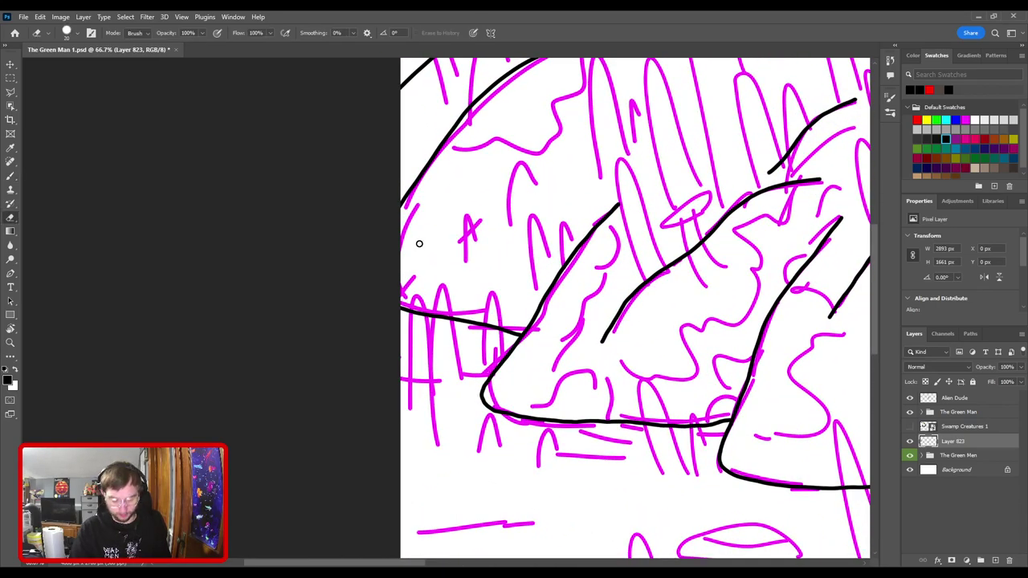
key(])
key(])
key(])
key(])
key(])
key(])
mouse_move(404, 320)
mouse_down()
mouse_move(465, 273)
mouse_move(402, 317)
mouse_move(395, 348)
mouse_move(467, 287)
mouse_move(459, 335)
mouse_move(481, 308)
mouse_up()
scroll(482, 304, up, 3)
mouse_move(547, 371)
mouse_down()
mouse_move(602, 378)
mouse_move(631, 363)
mouse_up()
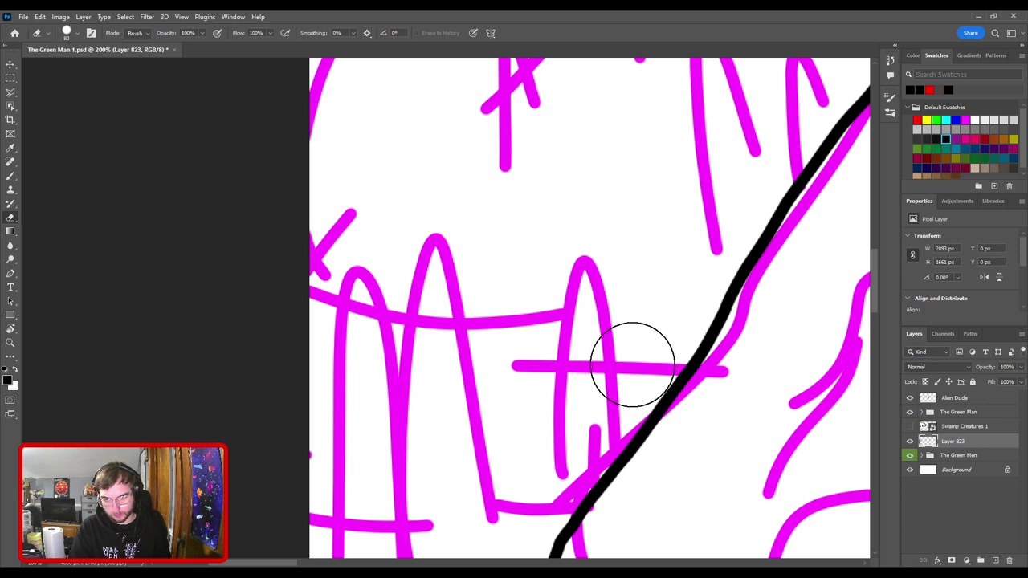
- Redraw the third mound's base line lower, from the canvas edge to just above the smaller mound's rounded corner
key(ctrl+minus)
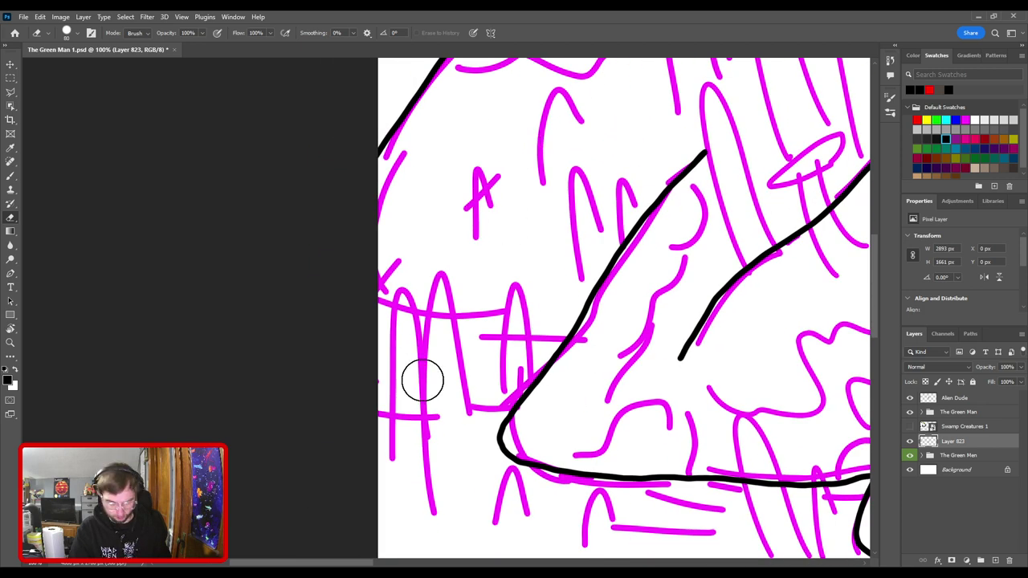
key(b)
drag(368, 385, 513, 398)
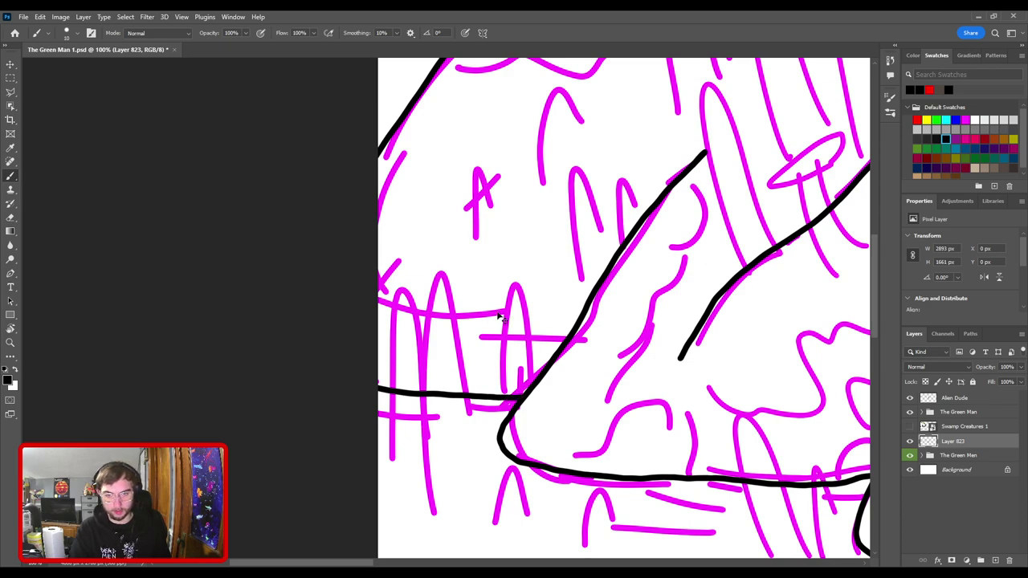
- Close the gap at the main mound's outer base corner by joining its outer outline to the base line
key(ctrl+minus)
key(ctrl+minus)
key(ctrl+minus)
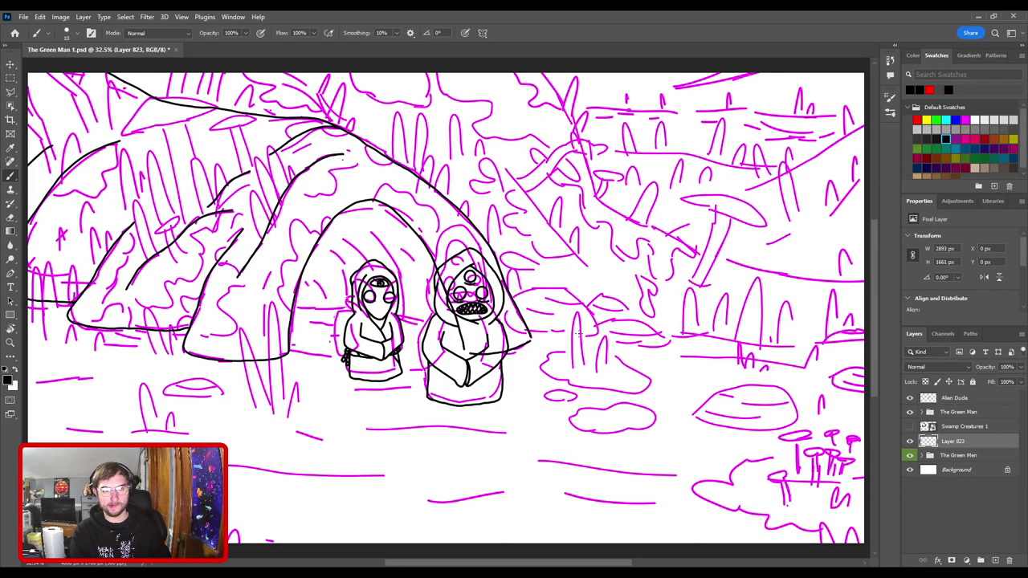
key(ctrl+plus)
drag(392, 324, 632, 355)
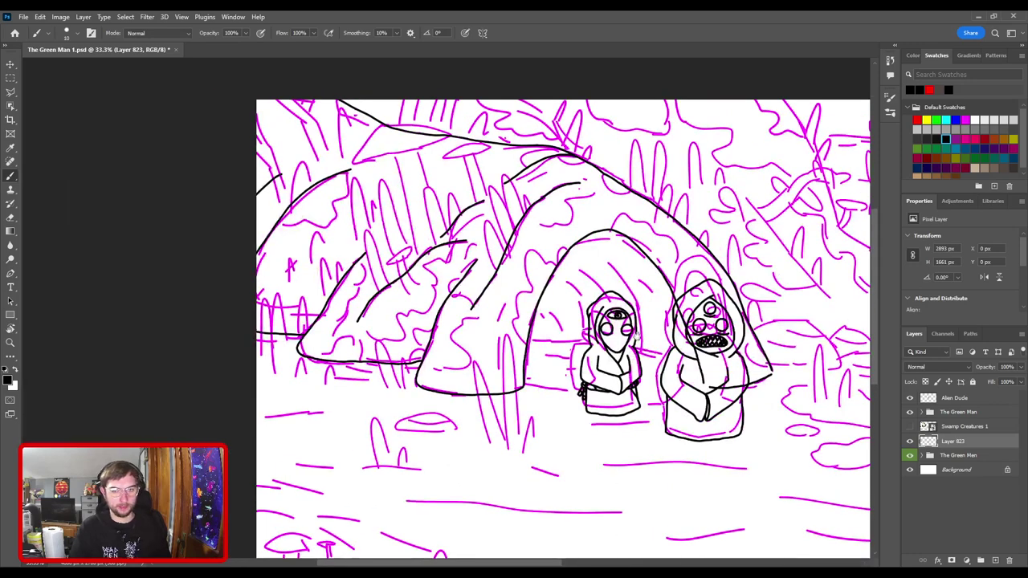
drag(621, 318, 382, 285)
drag(411, 273, 408, 274)
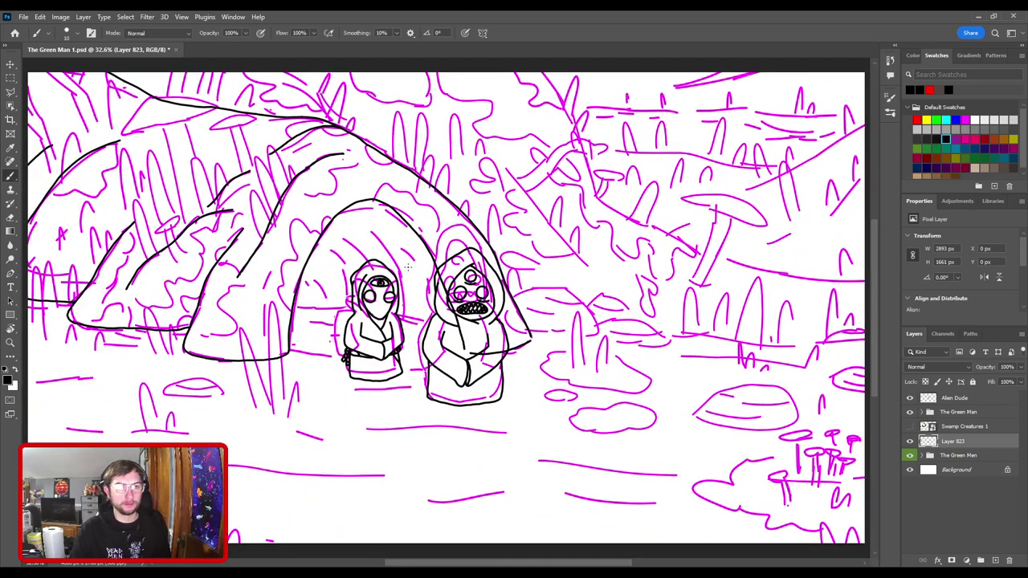
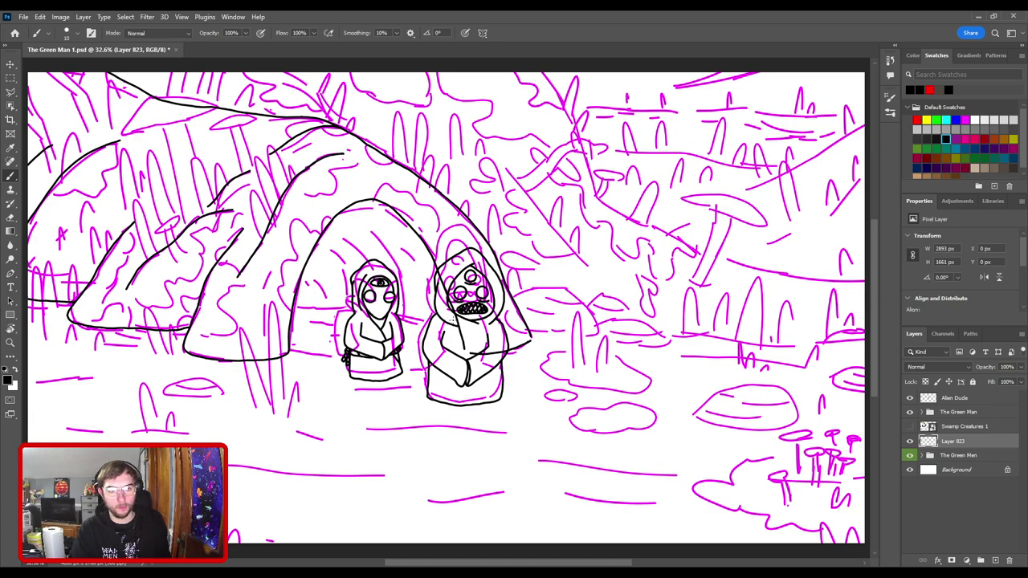
scroll(461, 327, up, 5)
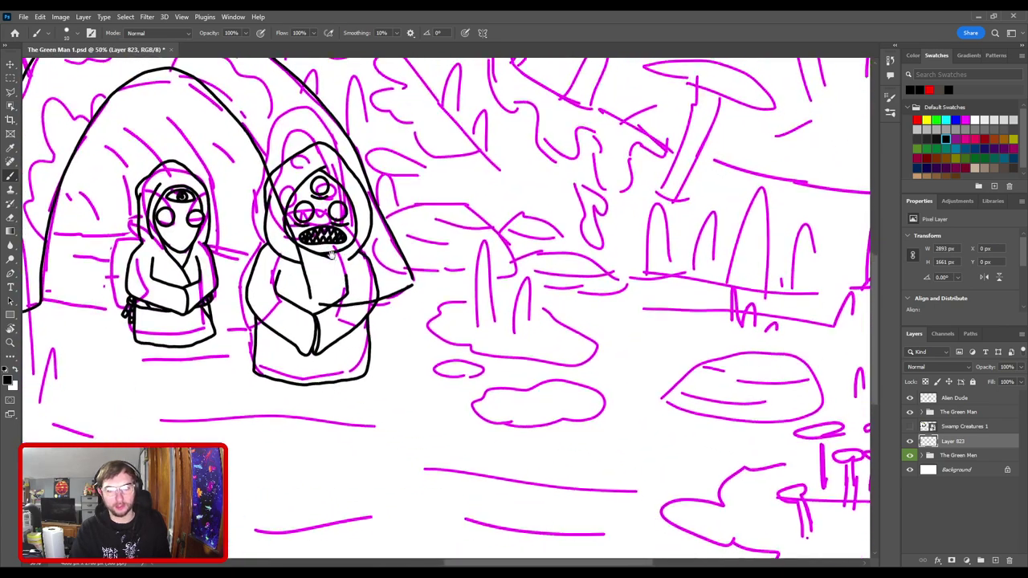
scroll(479, 326, up, 2)
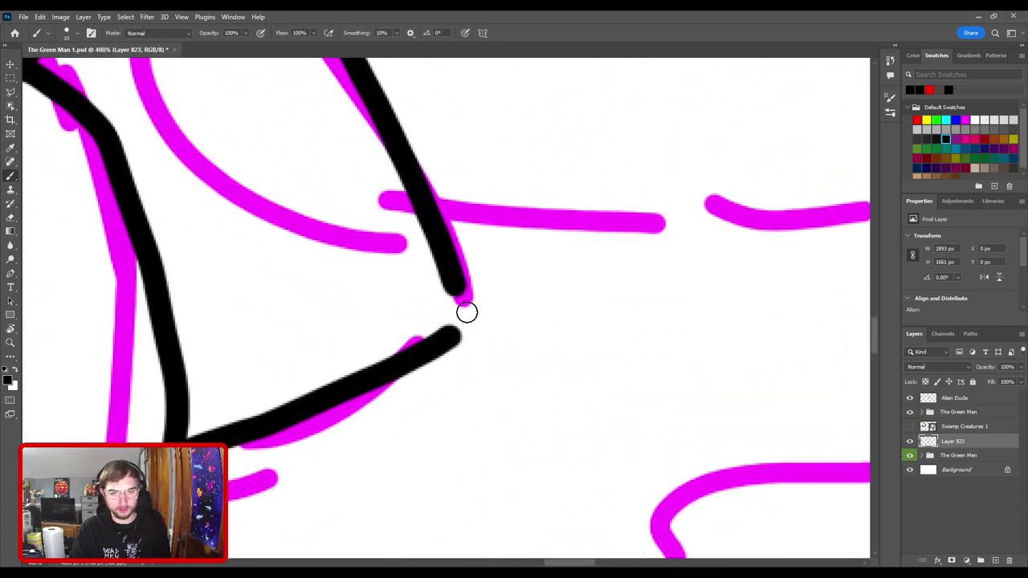
drag(457, 319, 457, 289)
scroll(399, 316, down, 2)
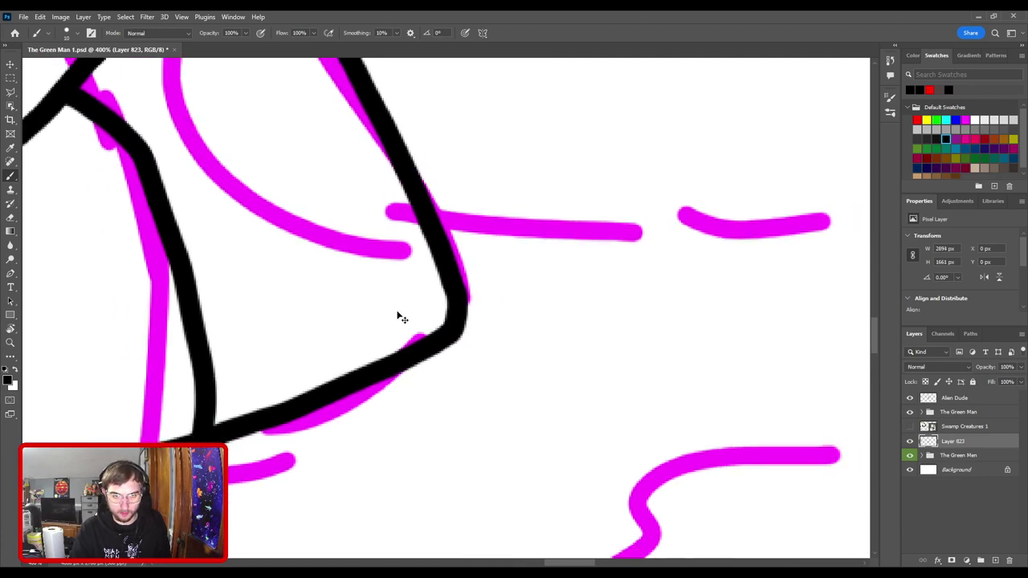
- Join the base line to the inner arch line behind the larger alien, and smooth the line beside the rounded corner
scroll(372, 305, up, 2)
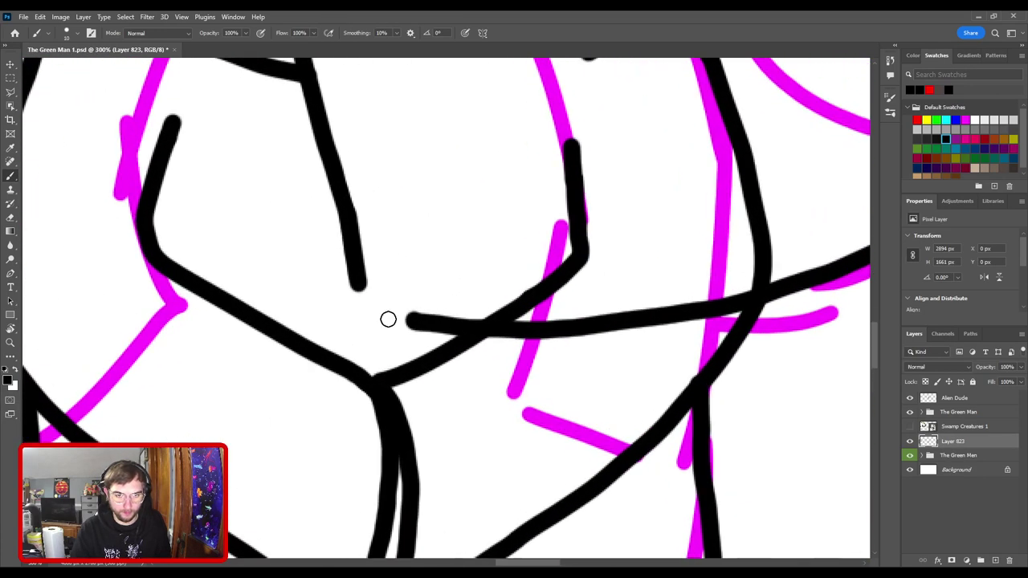
mouse_move(406, 318)
mouse_down()
mouse_move(358, 294)
mouse_move(356, 274)
mouse_up()
scroll(461, 357, down, 2)
scroll(431, 297, up, 3)
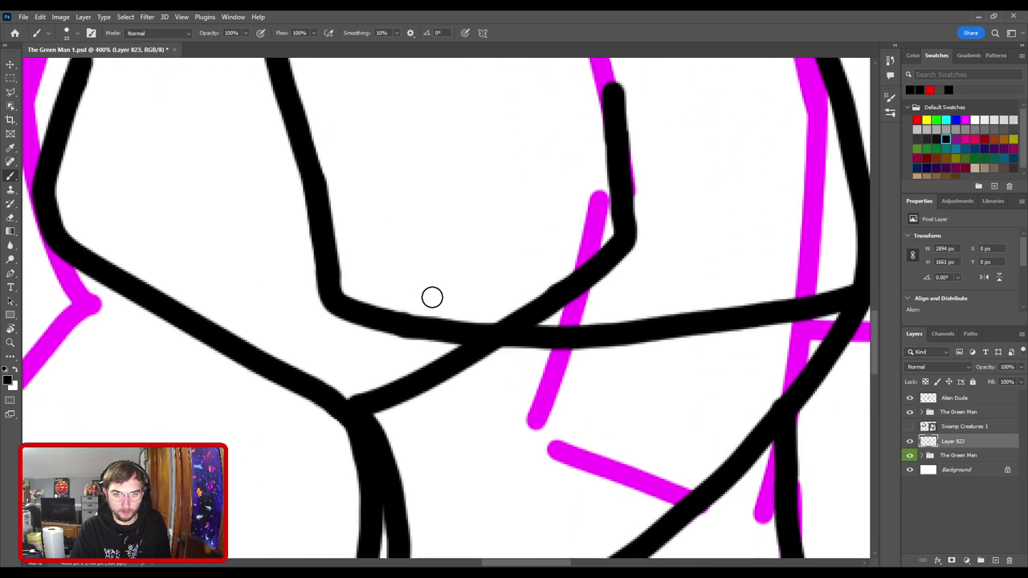
key(e)
key(bracketleft)
key(bracketleft)
key(bracketleft)
key(bracketleft)
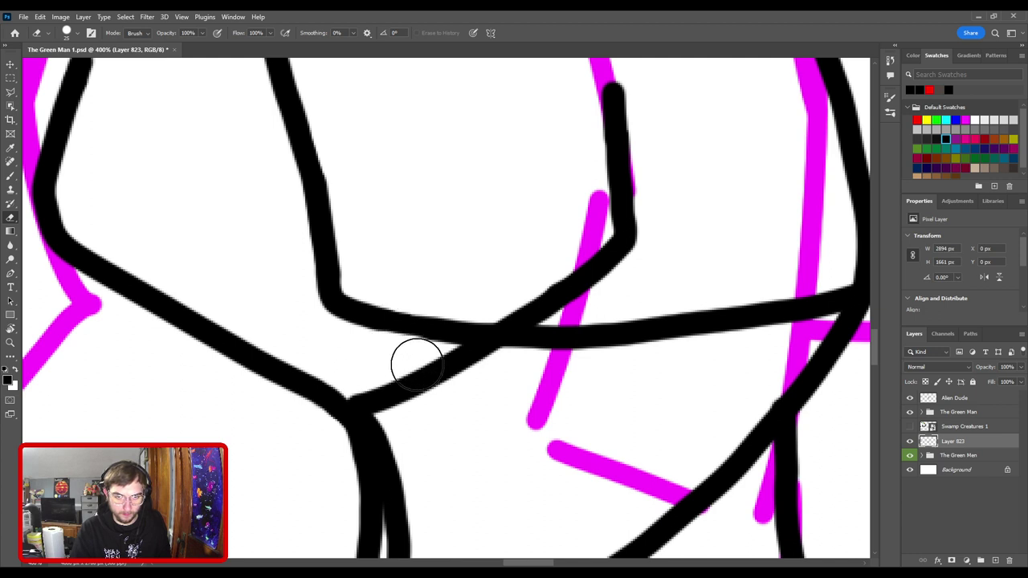
key(b)
drag(378, 316, 495, 337)
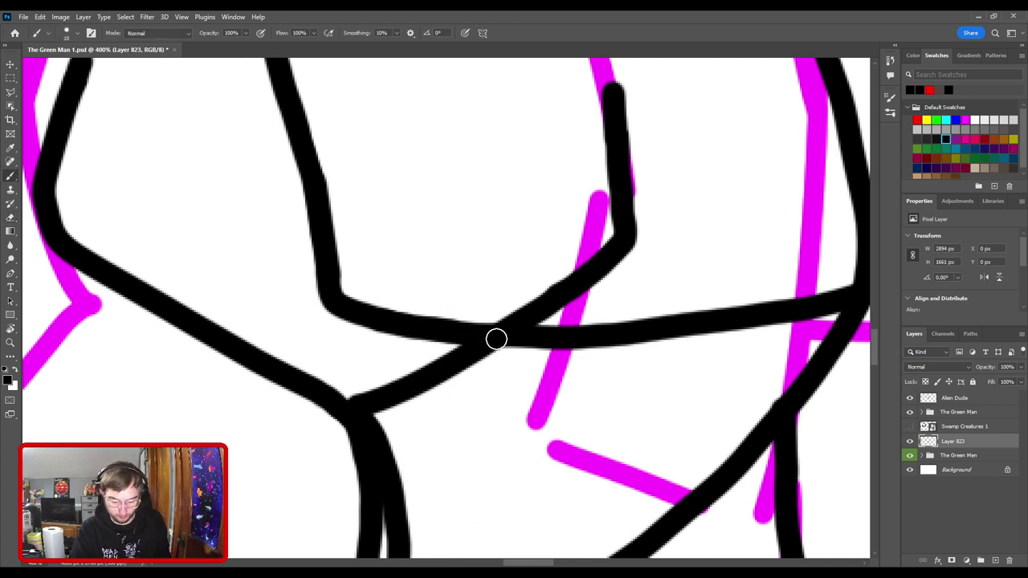
- Rename Layer 823 as Cave
key(ctrl+0)
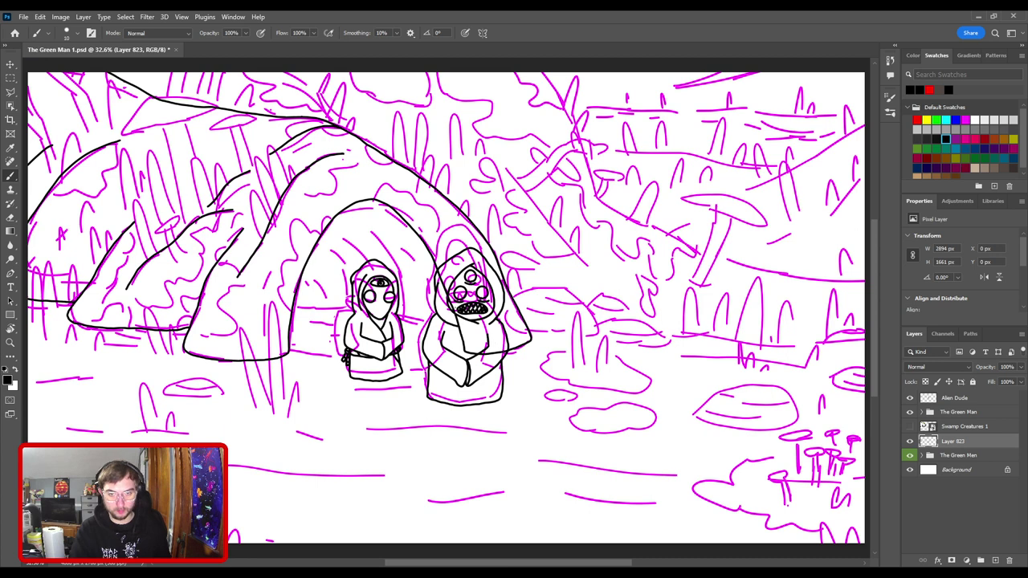
double_click(953, 442)
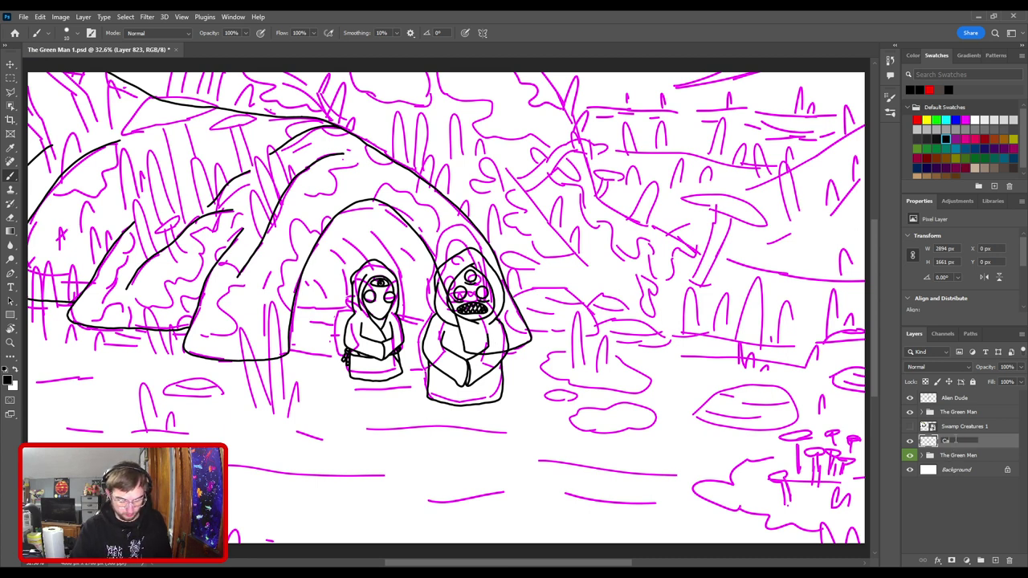
key(Return)
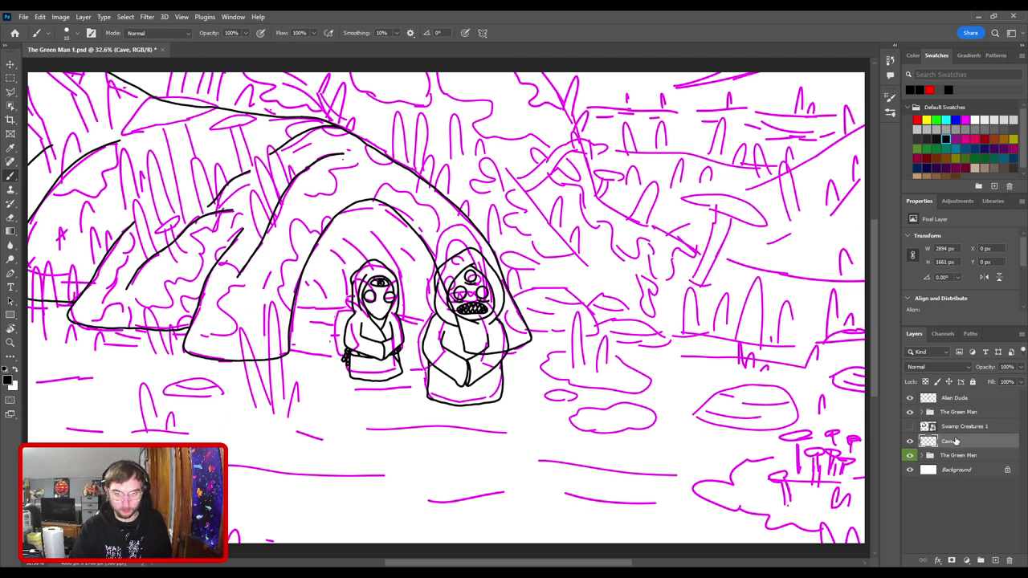
- Add a new layer directly beneath the Cave layer and name it Ground
click(988, 562)
drag(954, 444, 961, 466)
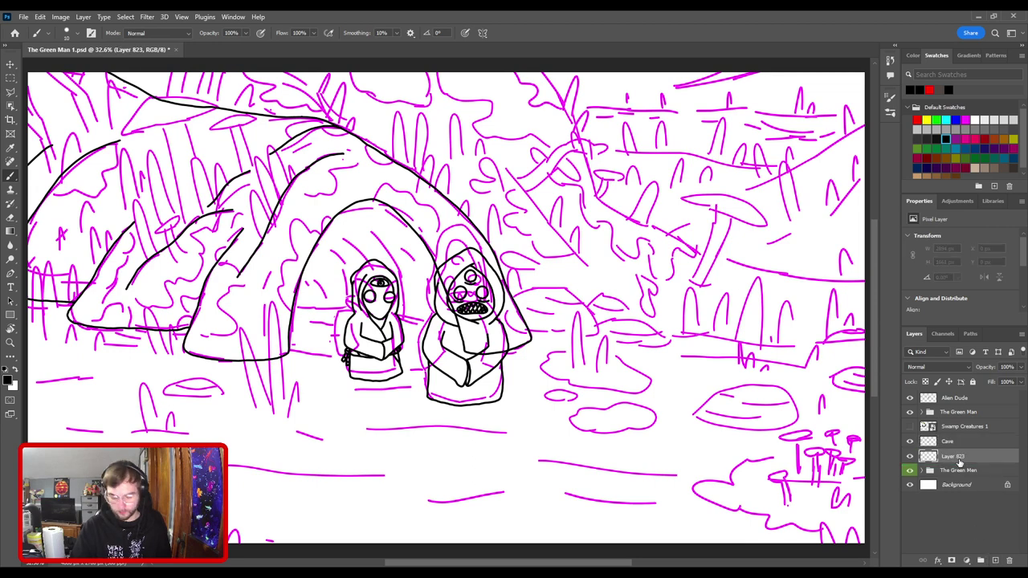
double_click(954, 455)
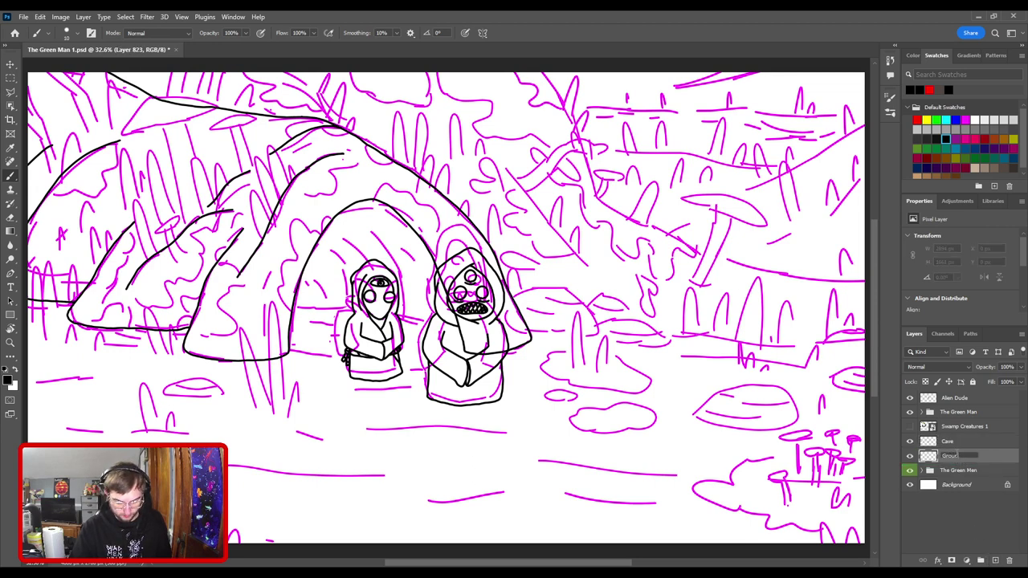
key(Return)
- Try inking the ground line on the Ground layer across the full canvas width, passing behind the mounds and aliens
key(ctrl+minus)
key(ctrl+minus)
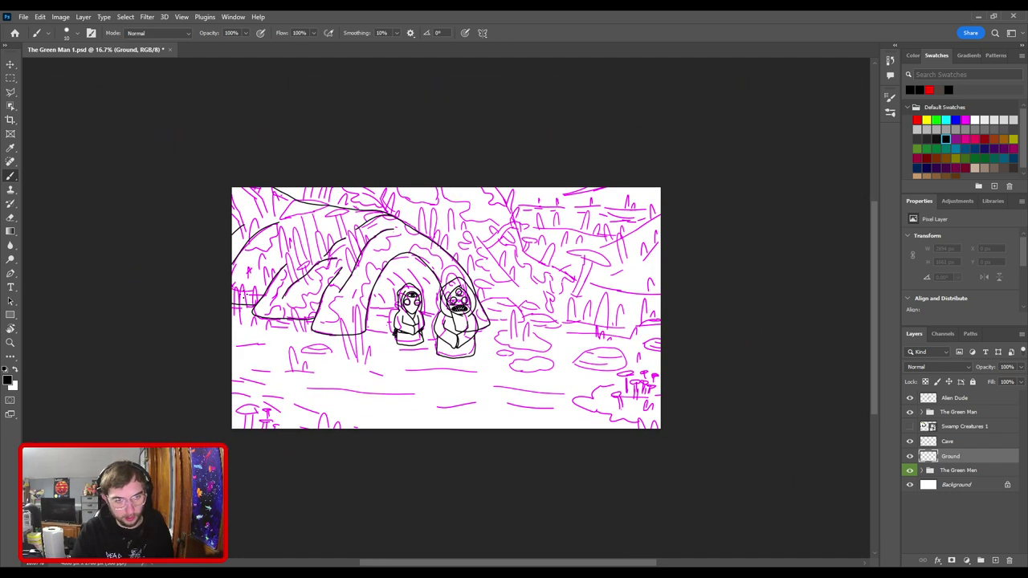
drag(233, 303, 564, 323)
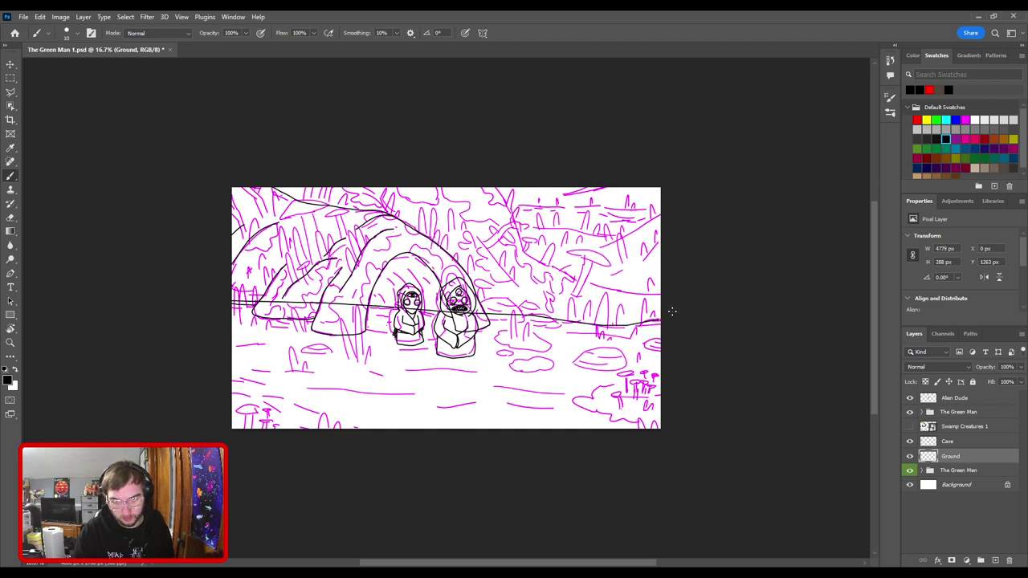
- Erase the ground line's stretch between the larger alien's side and the far canvas edge with a 400 px eraser
key(e)
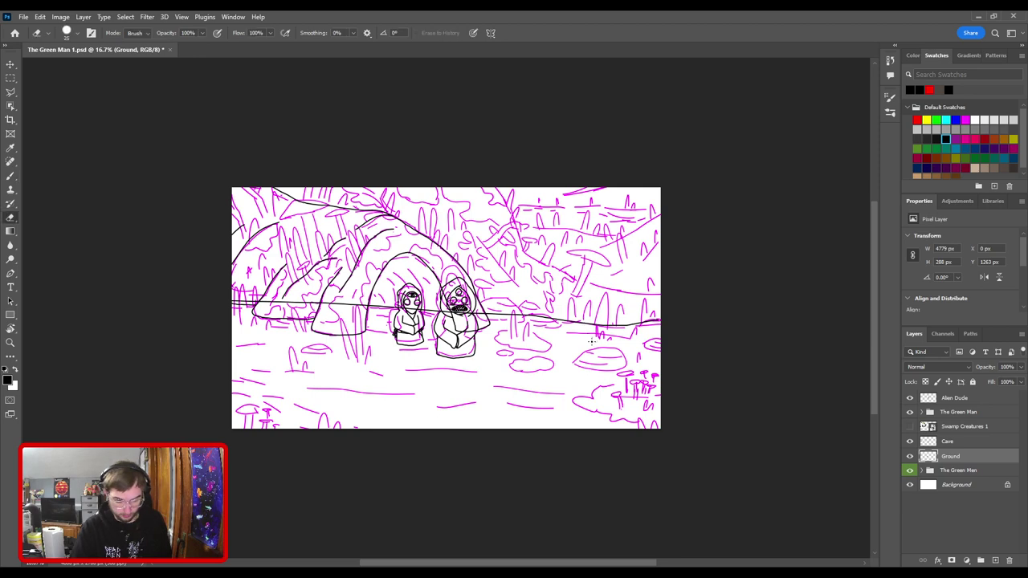
key(])
key(])
key(])
key(])
key(])
key(])
key(])
key(])
key(])
key(])
key(])
key(])
drag(543, 320, 666, 319)
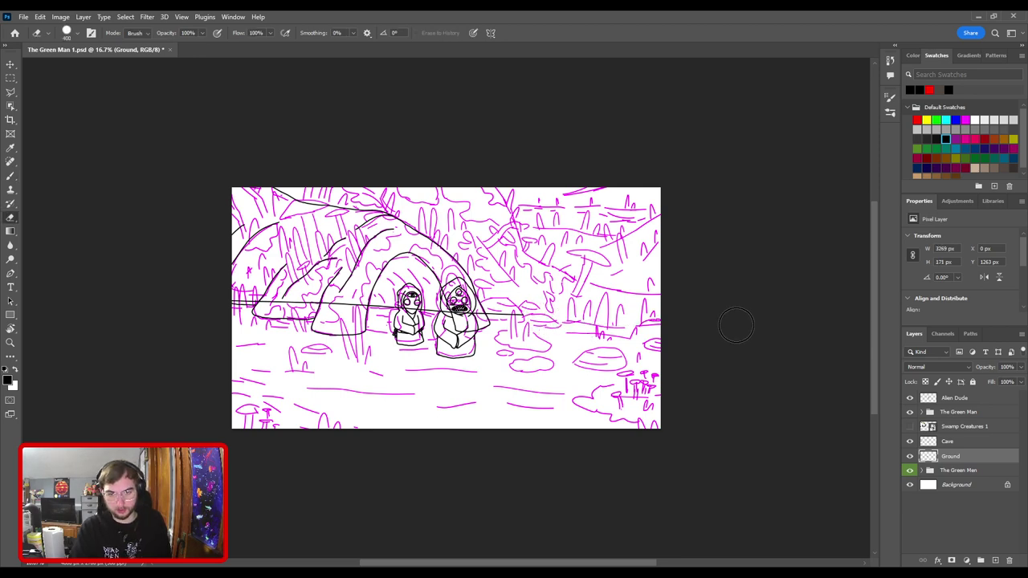
- Rotate the canvas view to -90° and erase the remaining ground line with a 500 px eraser
key(r)
mouse_move(555, 242)
mouse_down()
mouse_move(511, 217)
mouse_move(406, 224)
mouse_up()
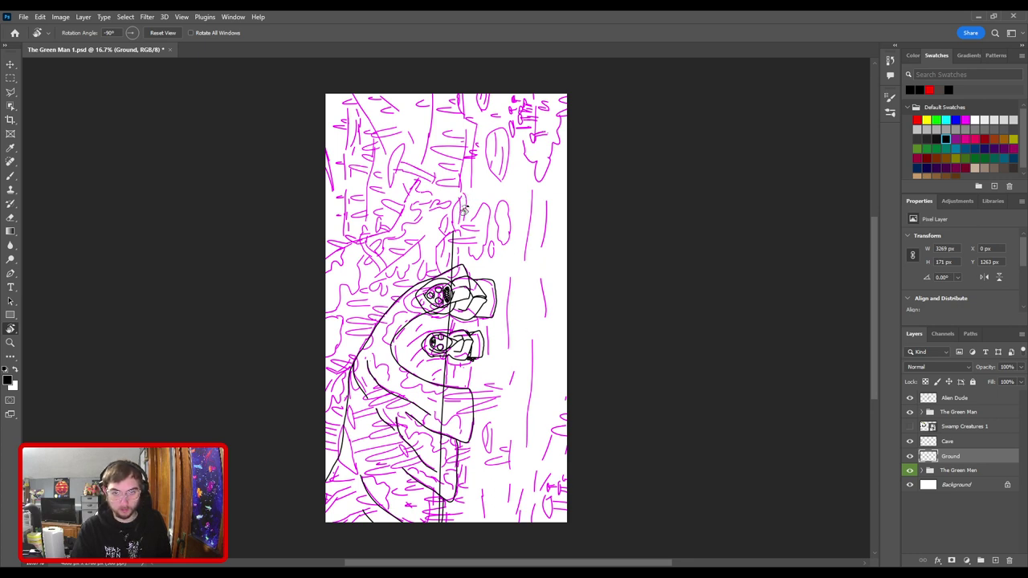
key(e)
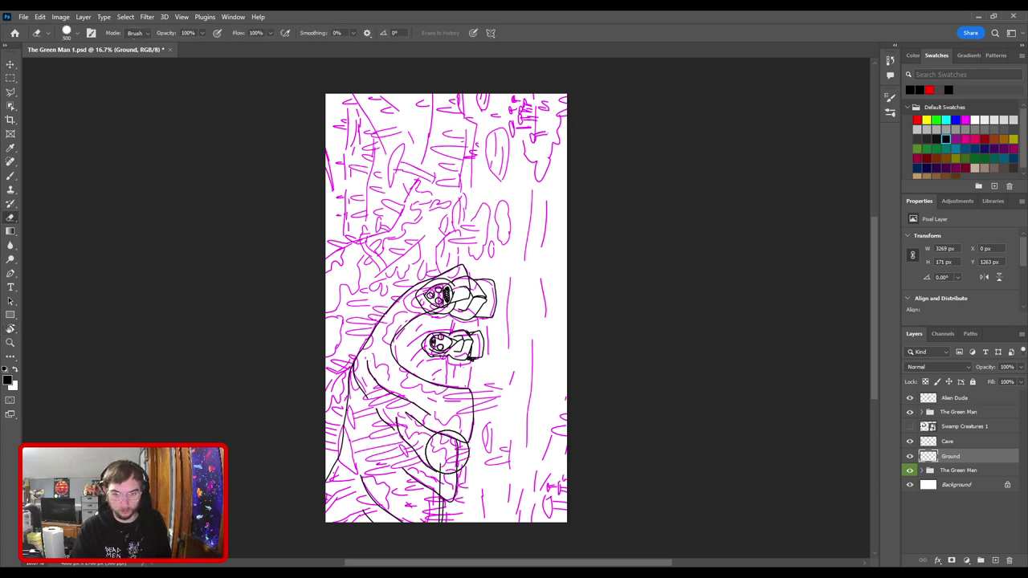
- Redraw the ground line from one canvas edge to the other in several connected strokes, following the sketched horizon behind the aliens
key(b)
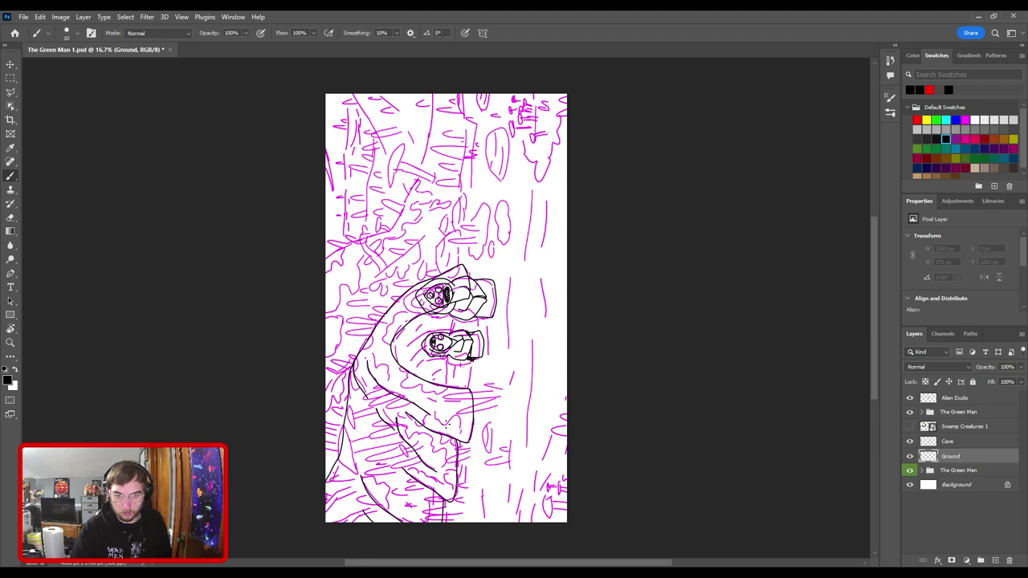
drag(435, 522, 446, 422)
drag(446, 355, 456, 273)
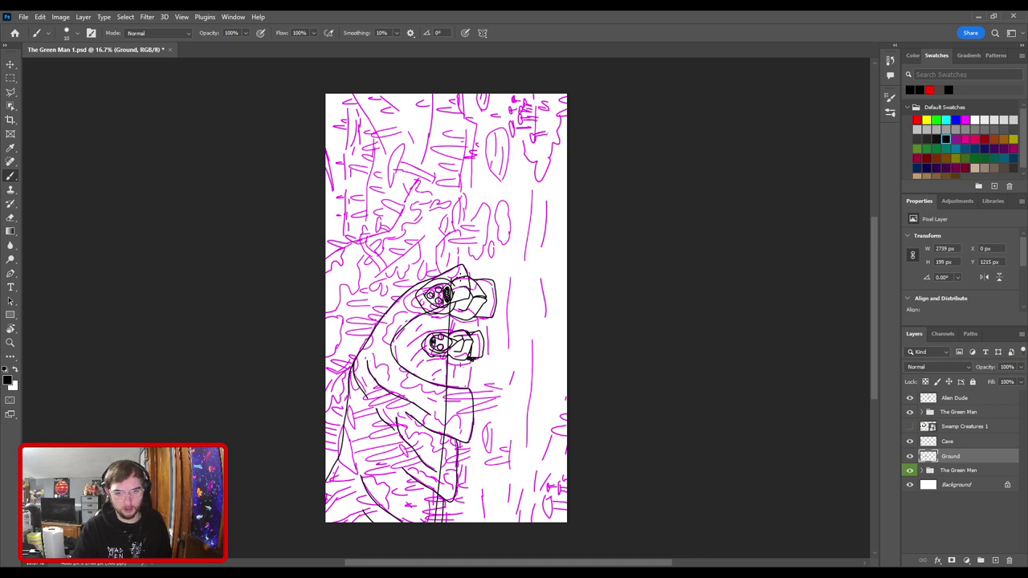
drag(455, 276, 461, 184)
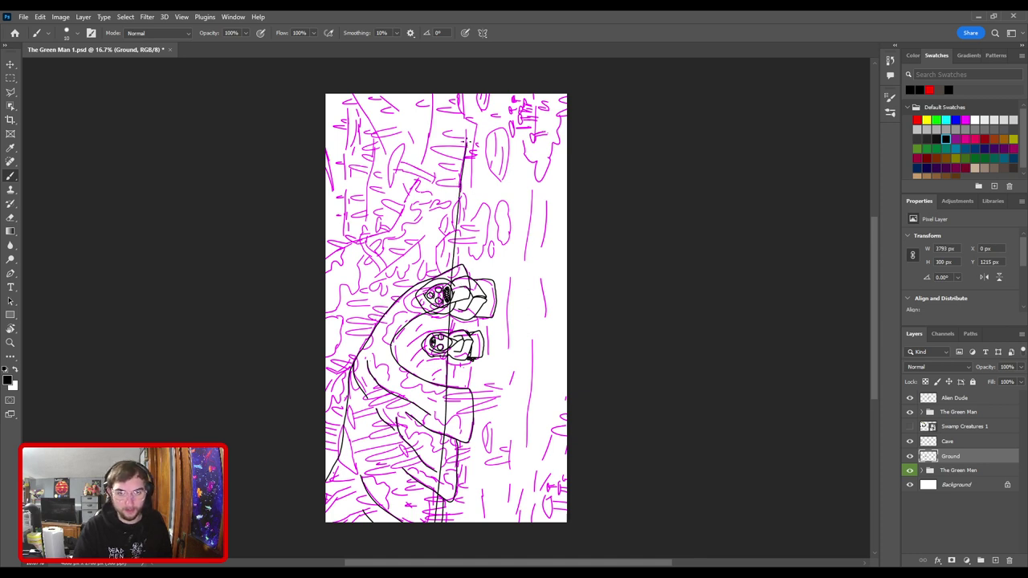
drag(469, 116, 464, 91)
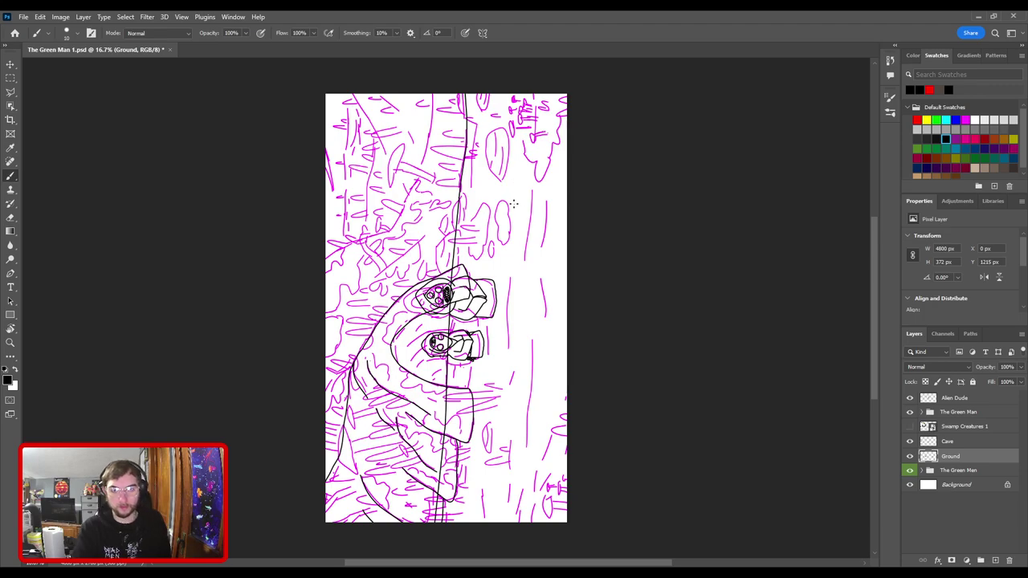
- Smooth the kink in the ground line beyond the aliens by shaving its outer edge with a 9 px eraser and filling the opposite side
key(ctrl+plus)
drag(514, 112, 493, 319)
key(ctrl+plus)
key(ctrl+plus)
key(ctrl+plus)
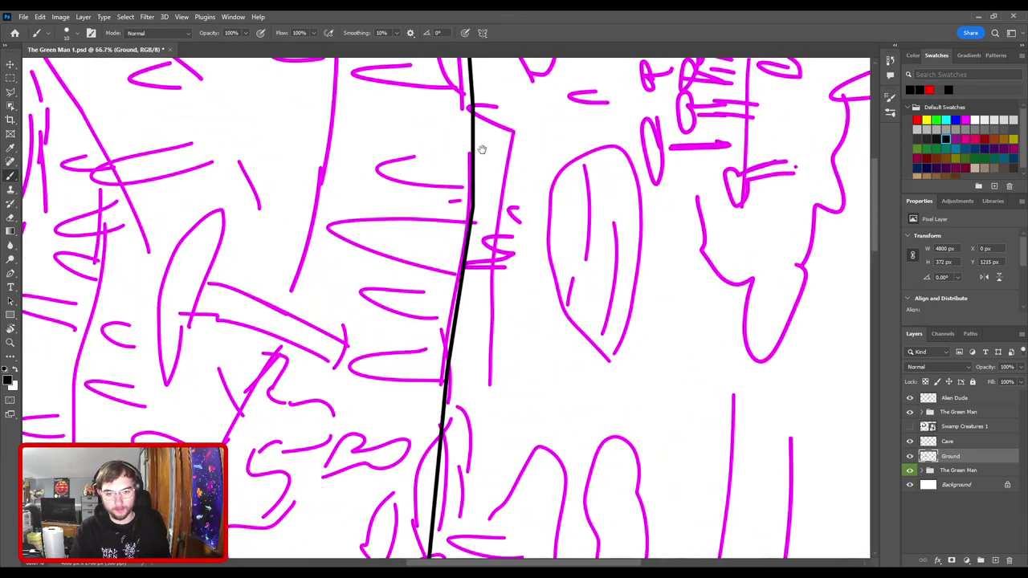
scroll(482, 149, up, 3)
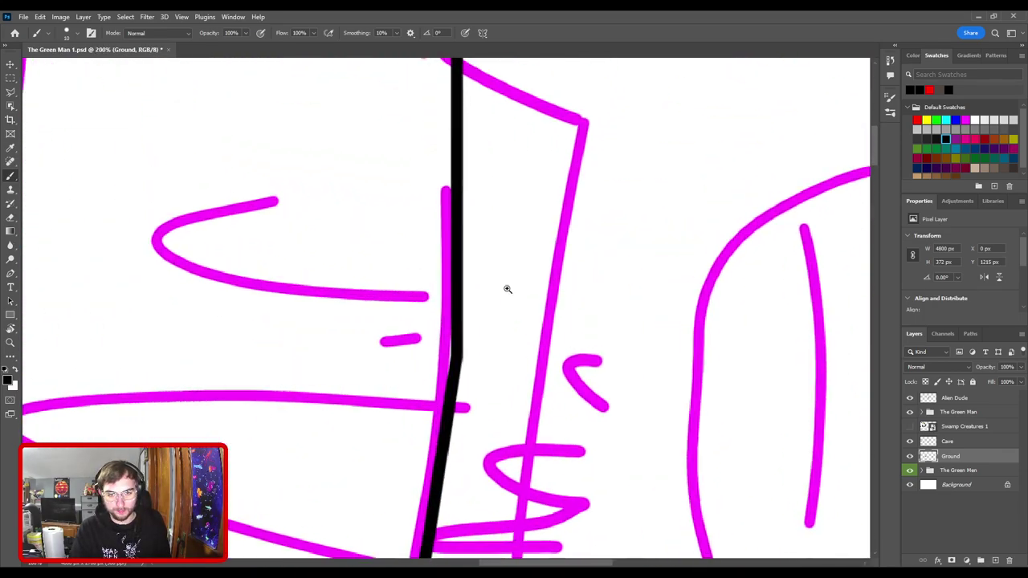
scroll(506, 289, up, 1)
key(e)
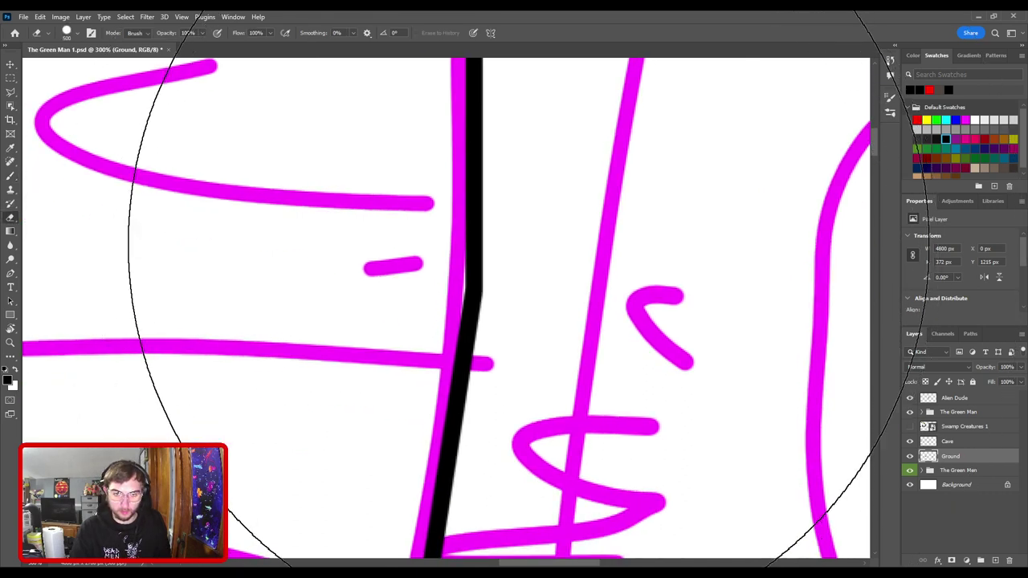
key(bracketleft)
key(bracketleft)
key(bracketleft)
key(bracketleft)
key(bracketleft)
key(bracketleft)
key(bracketleft)
key(bracketleft)
key(bracketleft)
key(bracketleft)
key(bracketleft)
key(bracketleft)
key(bracketleft)
key(bracketleft)
key(bracketleft)
key(bracketleft)
key(bracketleft)
key(bracketleft)
drag(486, 314, 493, 217)
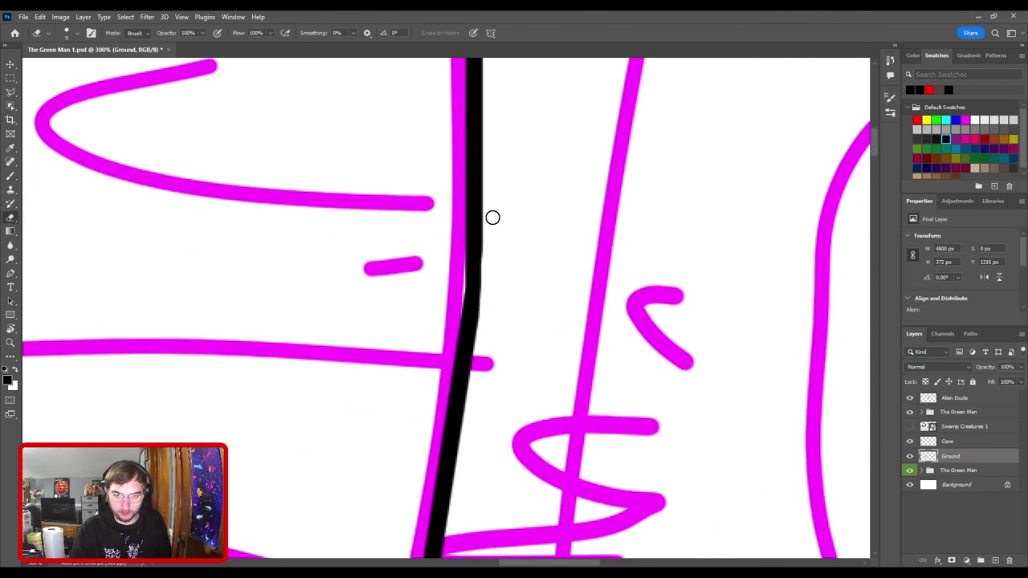
drag(483, 328, 493, 208)
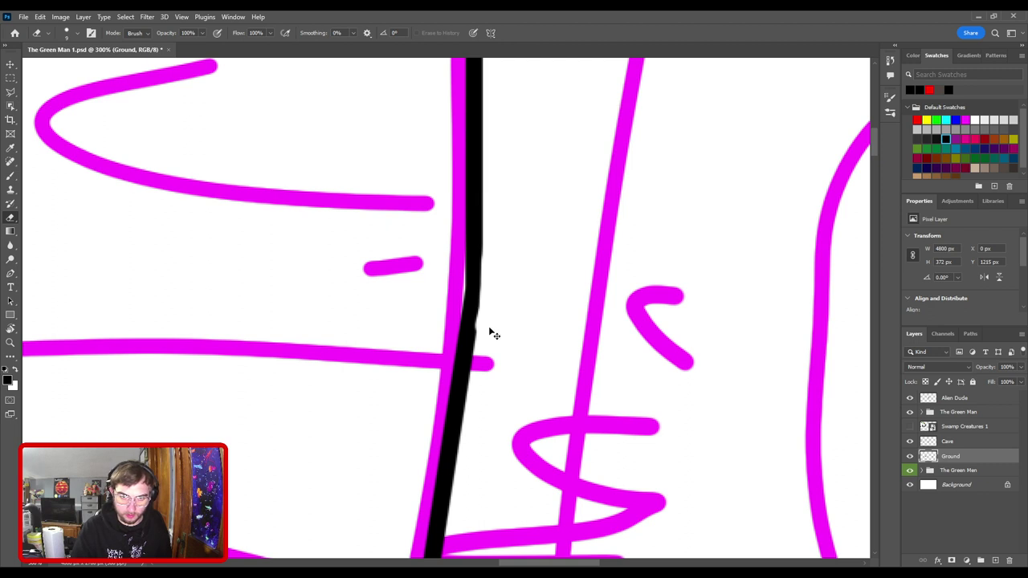
key(ctrl+z)
drag(485, 331, 490, 241)
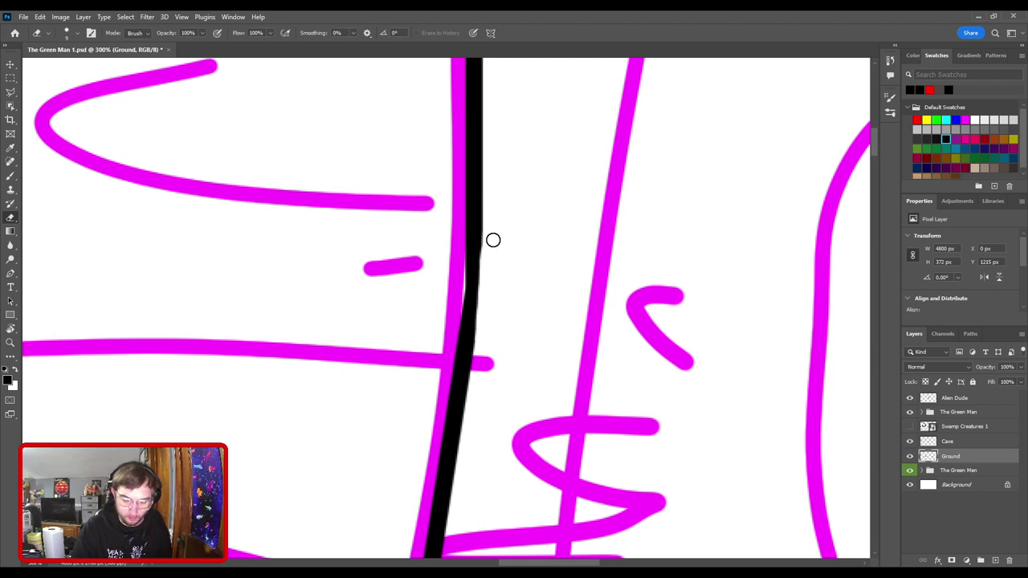
key(b)
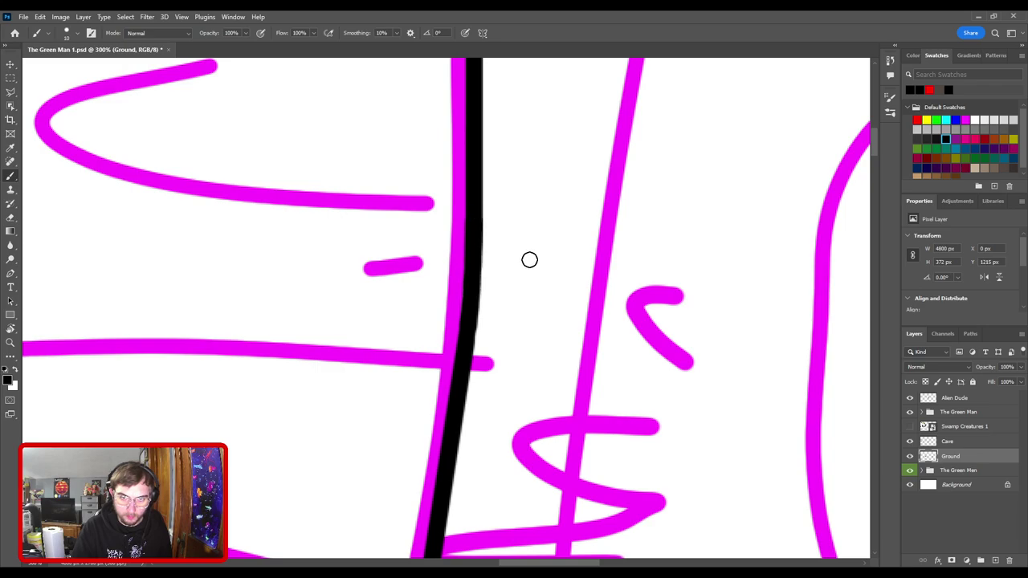
- Inspect the ground line from the far canvas edge back toward the aliens for uneven joins
key(ctrl+minus)
drag(482, 321, 502, 566)
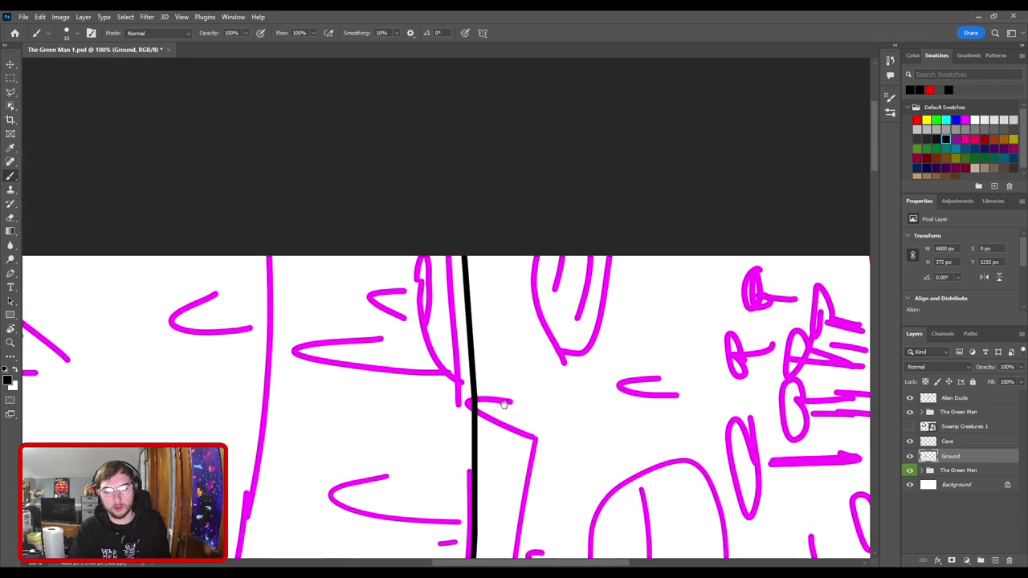
key(ctrl+minus)
key(ctrl+minus)
mouse_move(505, 391)
mouse_down()
mouse_move(477, 173)
mouse_move(481, 116)
mouse_up()
drag(468, 382, 498, 278)
drag(453, 194, 454, 262)
key(ctrl+plus)
key(ctrl+plus)
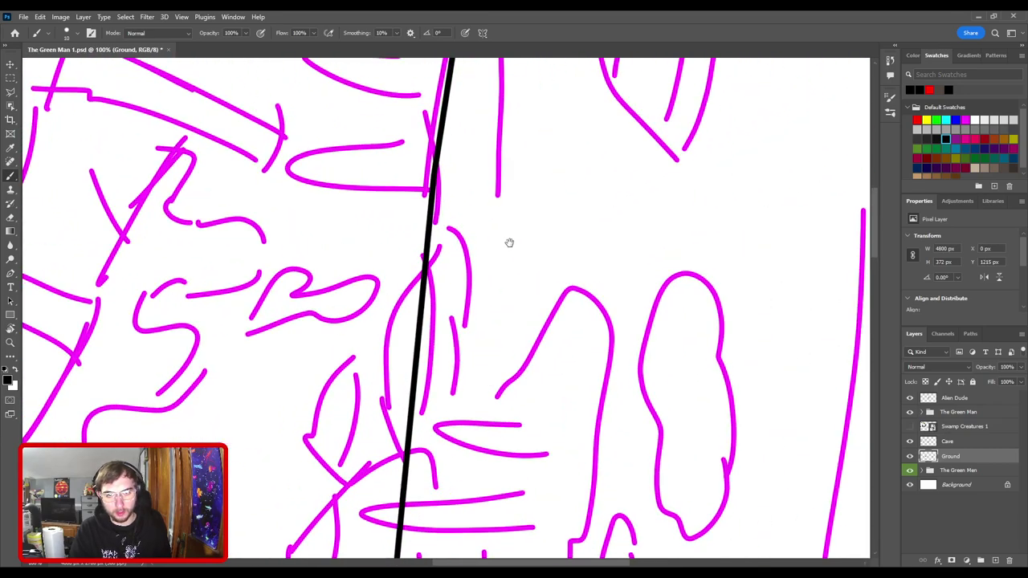
- Reset the canvas rotation to 0° and add a new layer named Back Cave above the Ground layer
key(ctrl+0)
key(r)
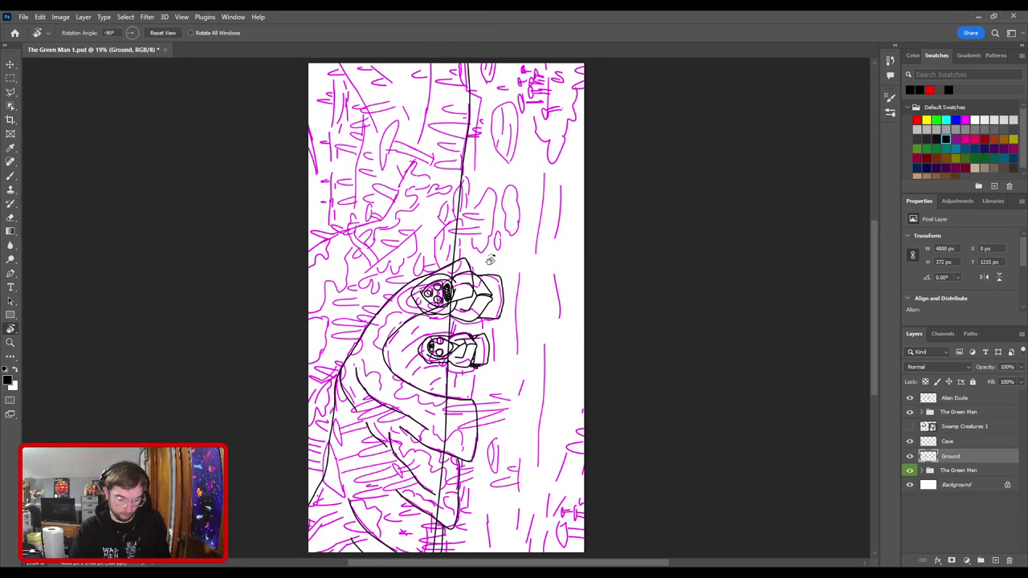
drag(490, 261, 560, 339)
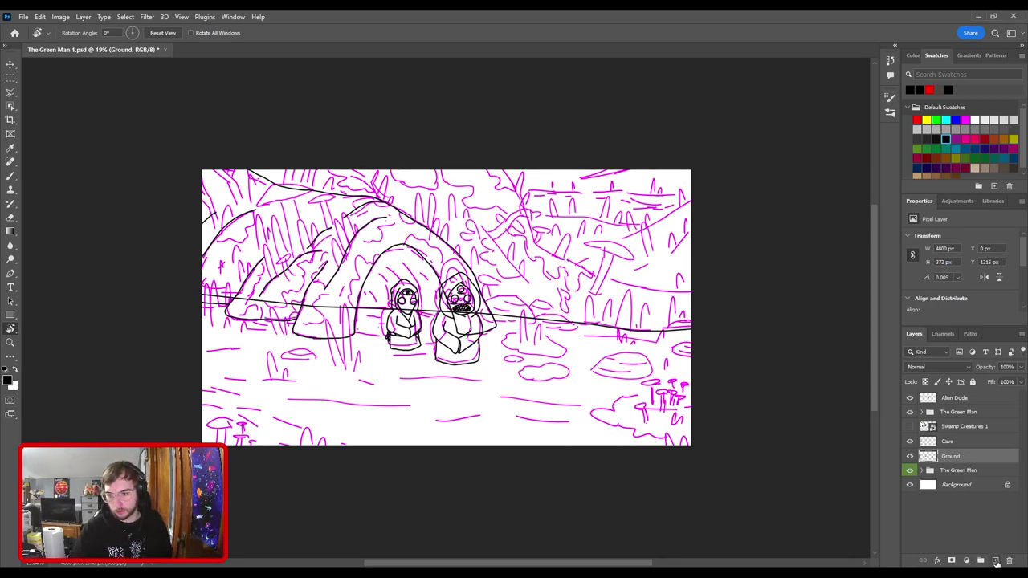
click(996, 563)
double_click(954, 455)
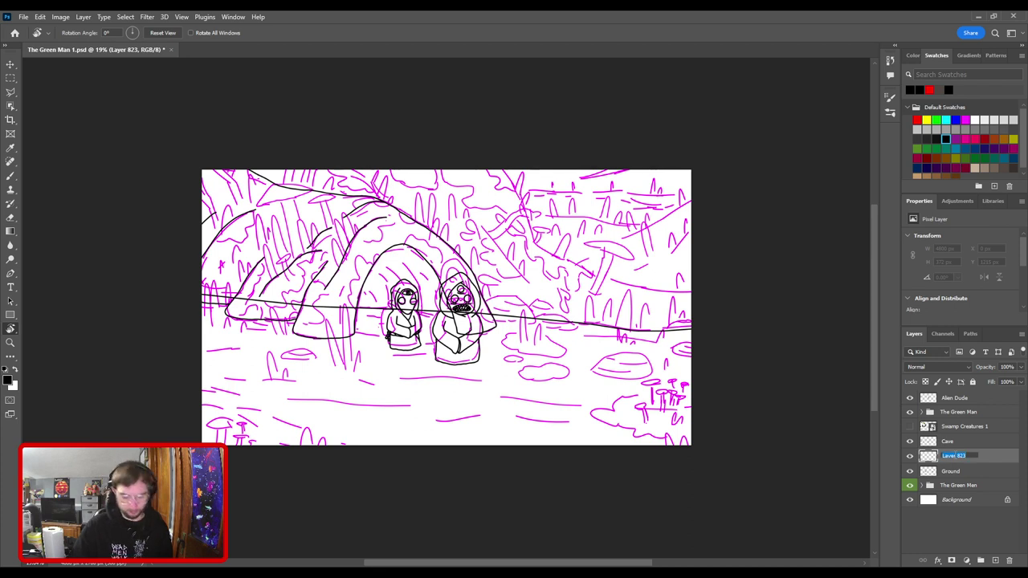
text(Back Cav)
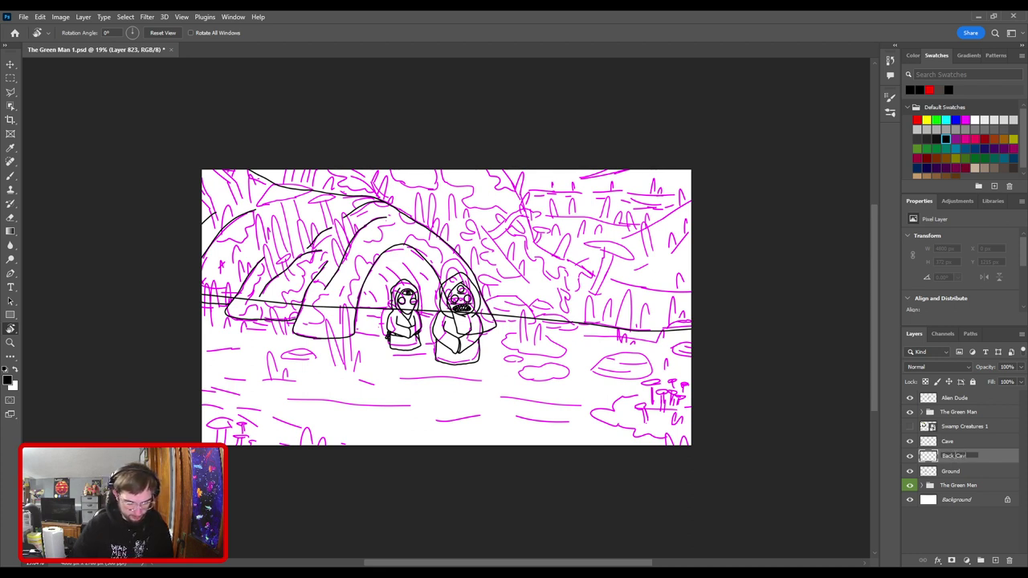
text(e)
key(Return)
- Ink the back cave's slope on the Back Cave layer, from the canvas's upper edge beyond the aliens down to its far side edge
key(b)
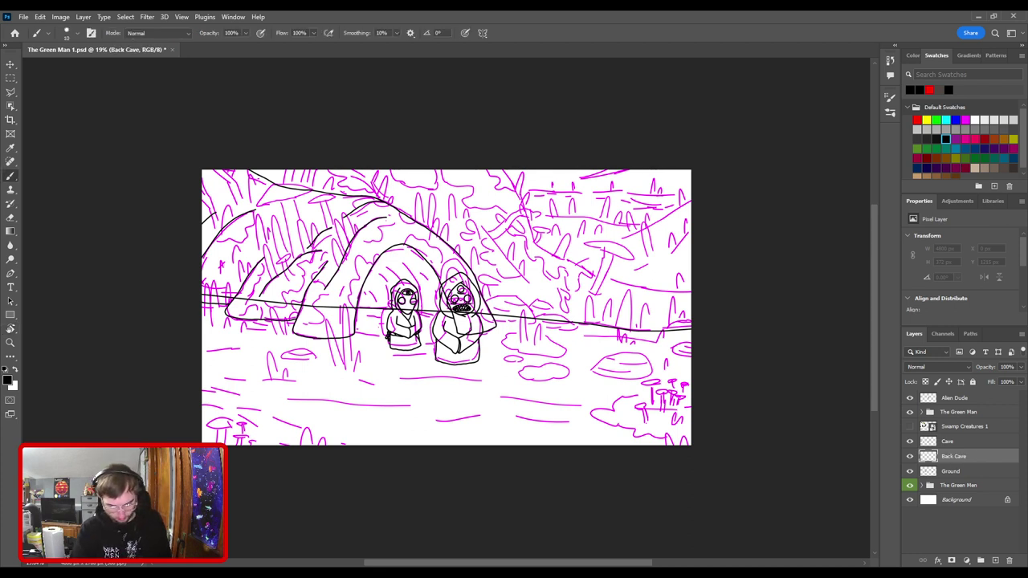
key(ctrl+minus)
key(ctrl+plus)
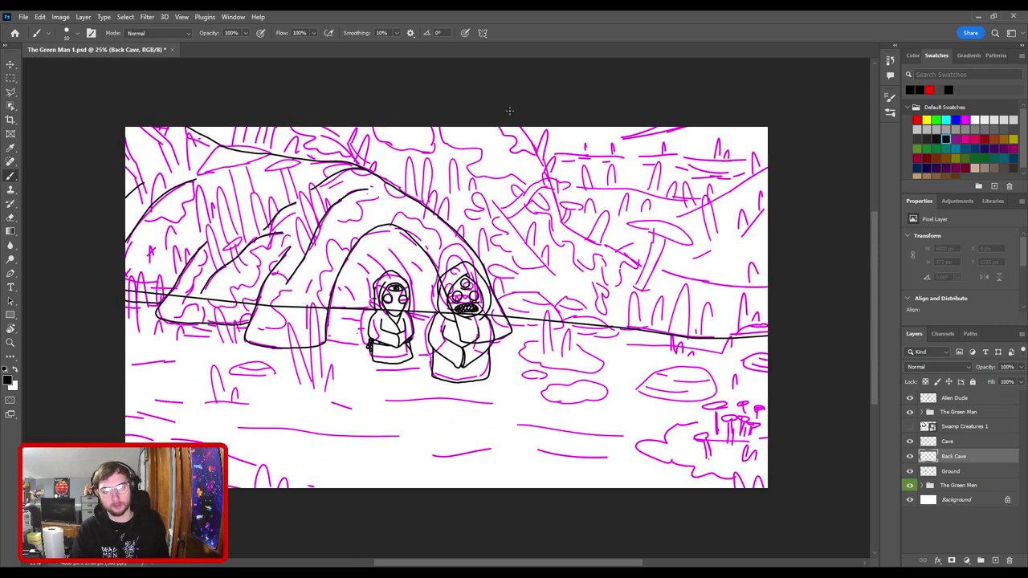
drag(513, 121, 538, 154)
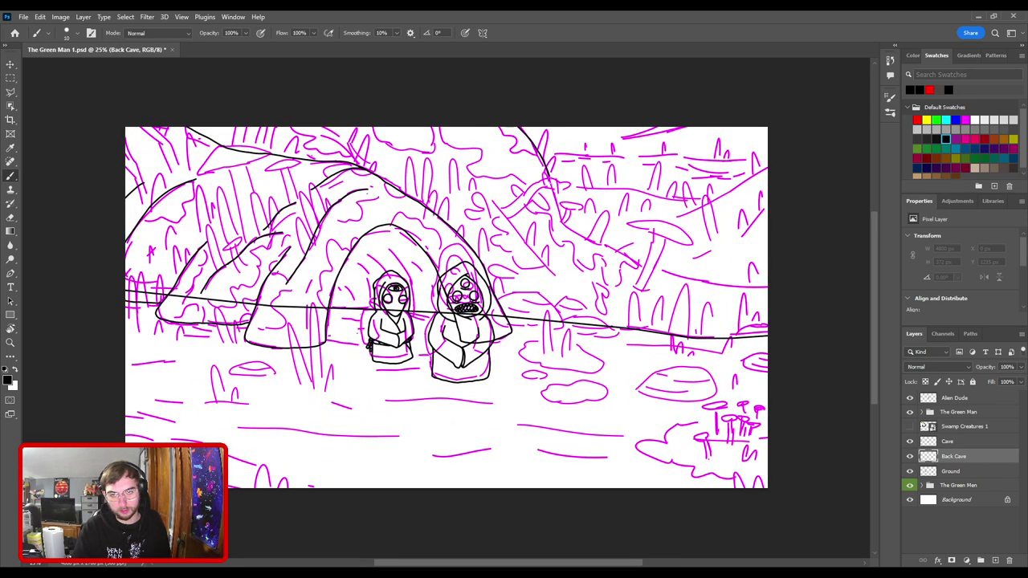
drag(563, 223, 587, 237)
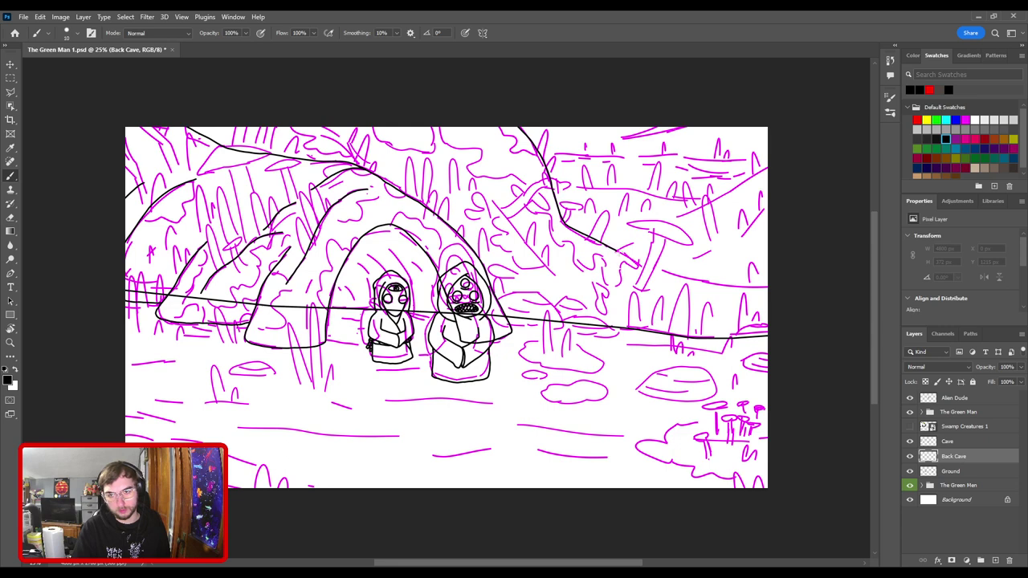
drag(652, 263, 809, 291)
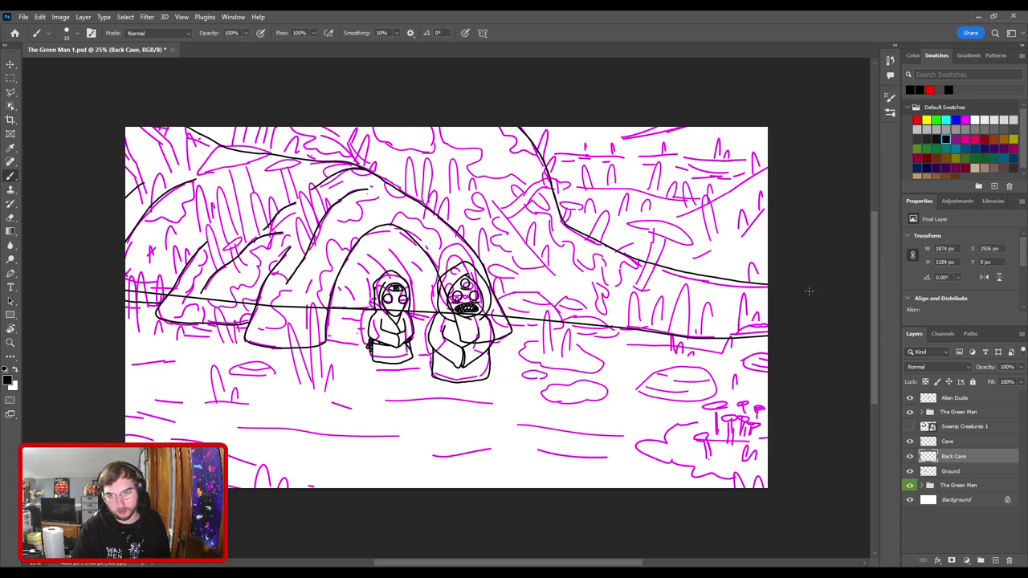
- Erase the slope's last stretch beyond the sketched mushroom with a 100 px eraser and redraw it along the sketch to the canvas edge
drag(628, 288, 473, 294)
key(e)
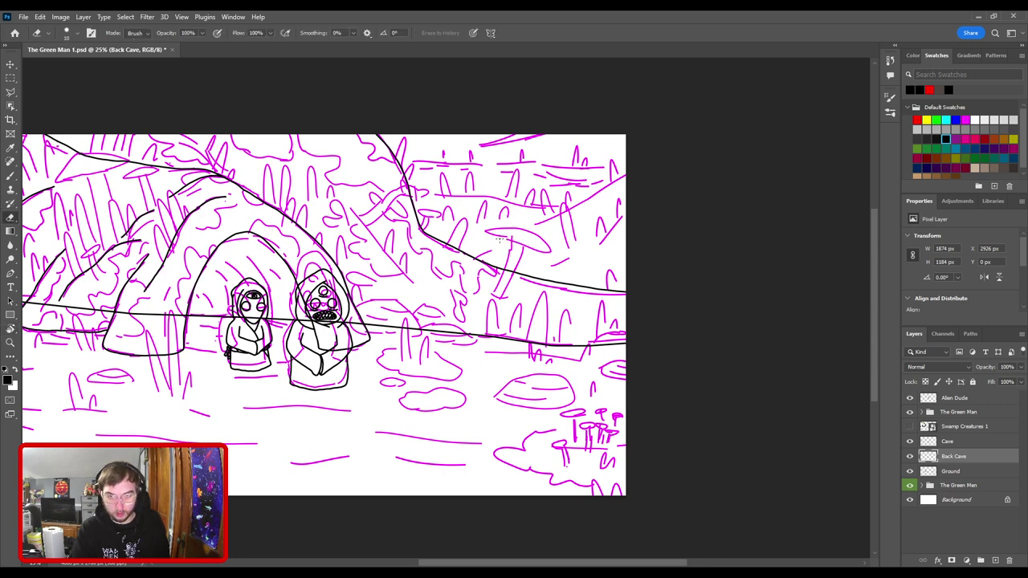
key(])
key(])
key(])
mouse_move(484, 249)
mouse_down()
mouse_move(523, 270)
mouse_move(617, 287)
mouse_up()
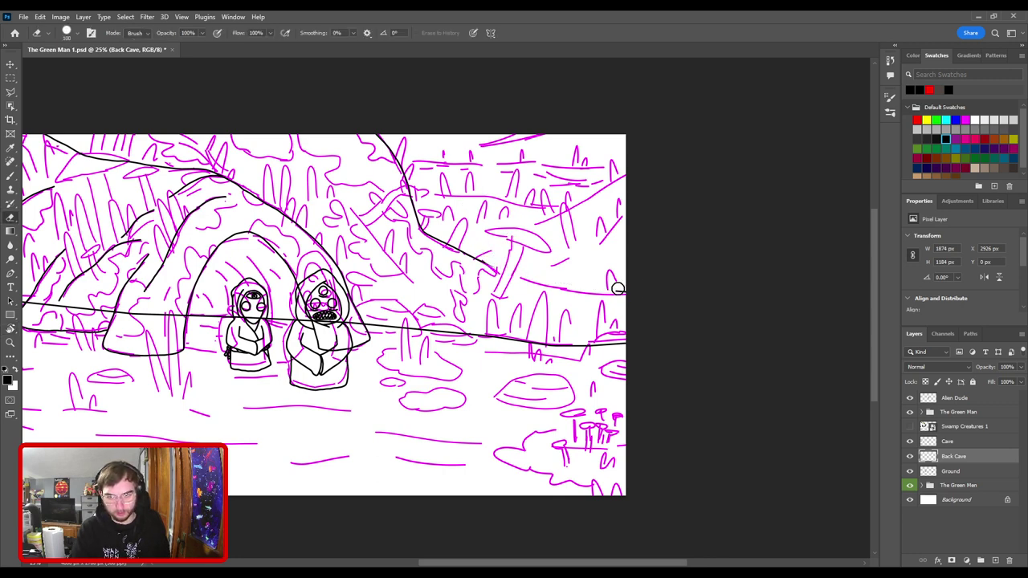
key(b)
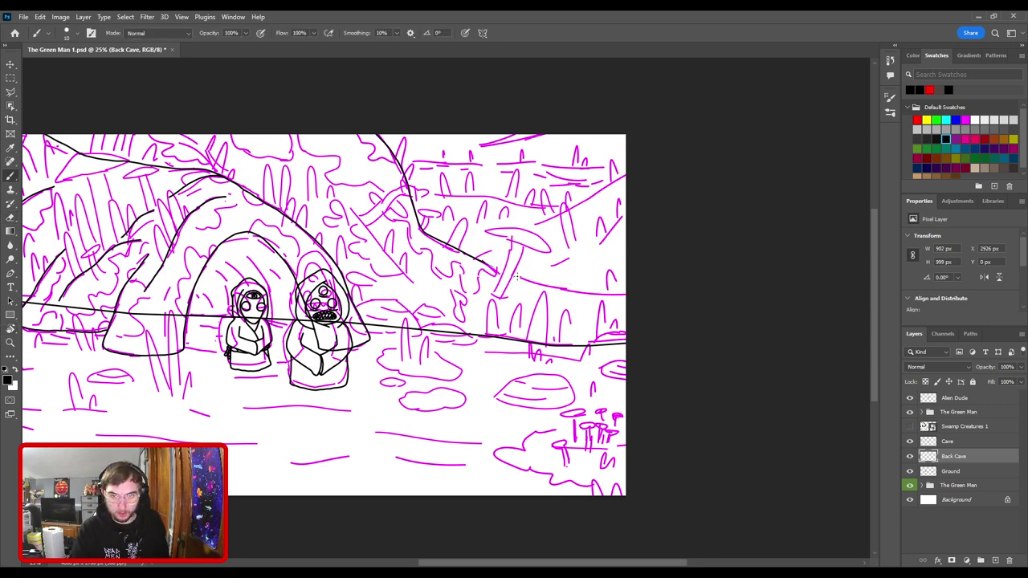
drag(516, 277, 622, 299)
key(ctrl+z)
drag(518, 276, 601, 299)
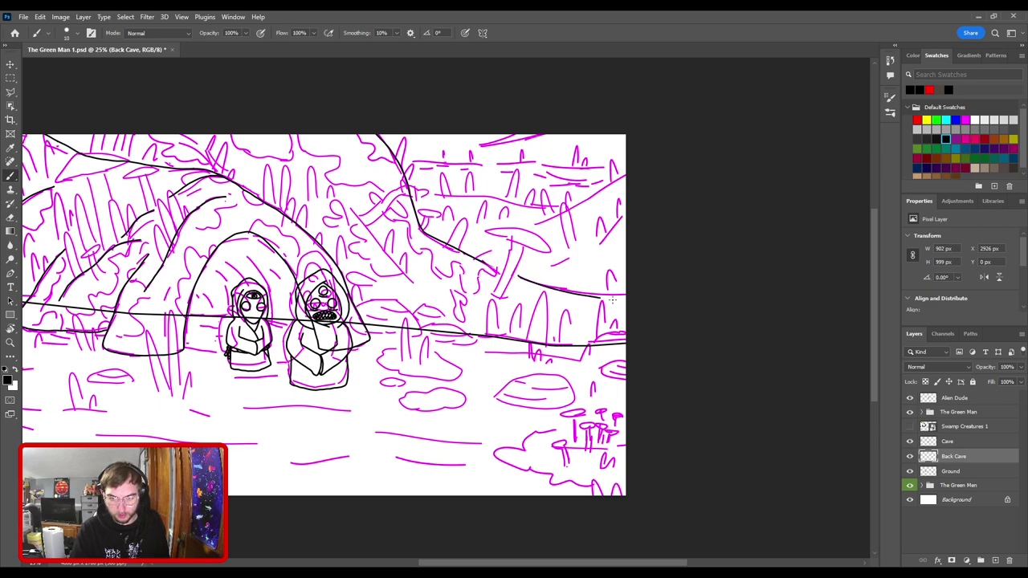
key(ctrl+z)
drag(517, 276, 625, 299)
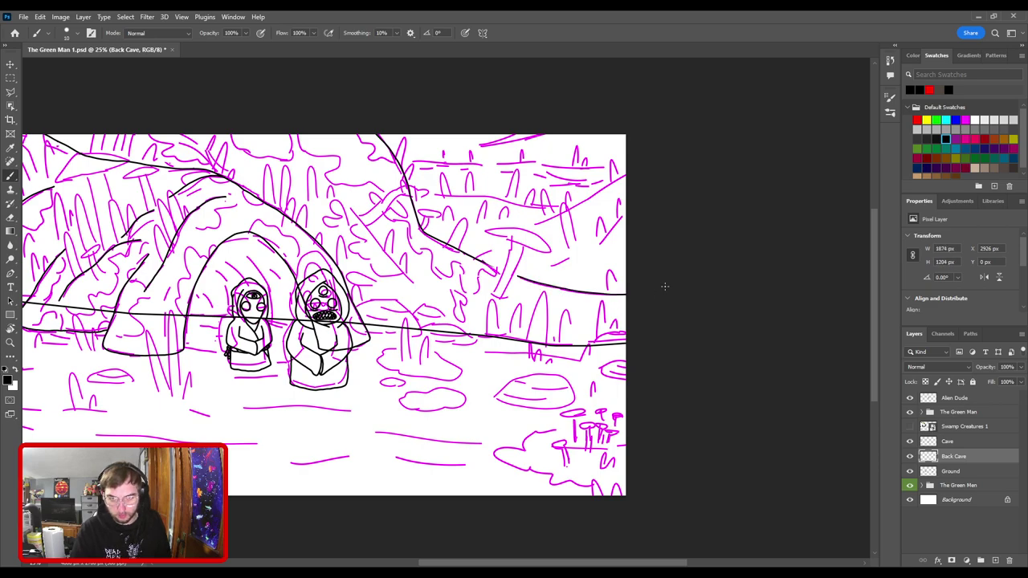
- Rotate the canvas view to 60° and bridge the gap in the slope line across the mushroom stem with connected straight strokes
key(ctrl+plus)
key(ctrl+plus)
key(ctrl+plus)
drag(604, 250, 397, 367)
key(ctrl+plus)
key(ctrl+plus)
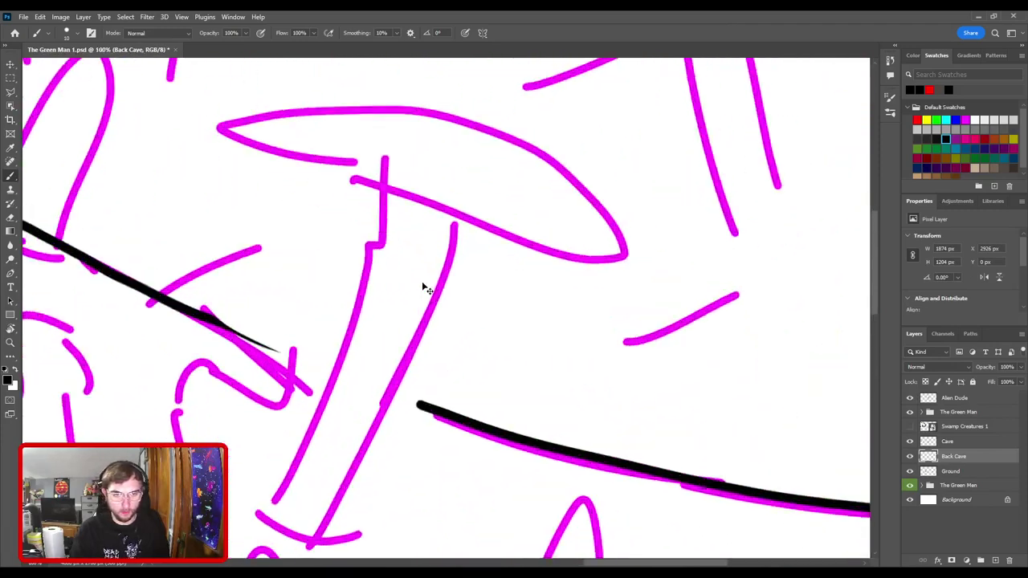
drag(354, 287, 436, 229)
key(r)
drag(434, 168, 524, 259)
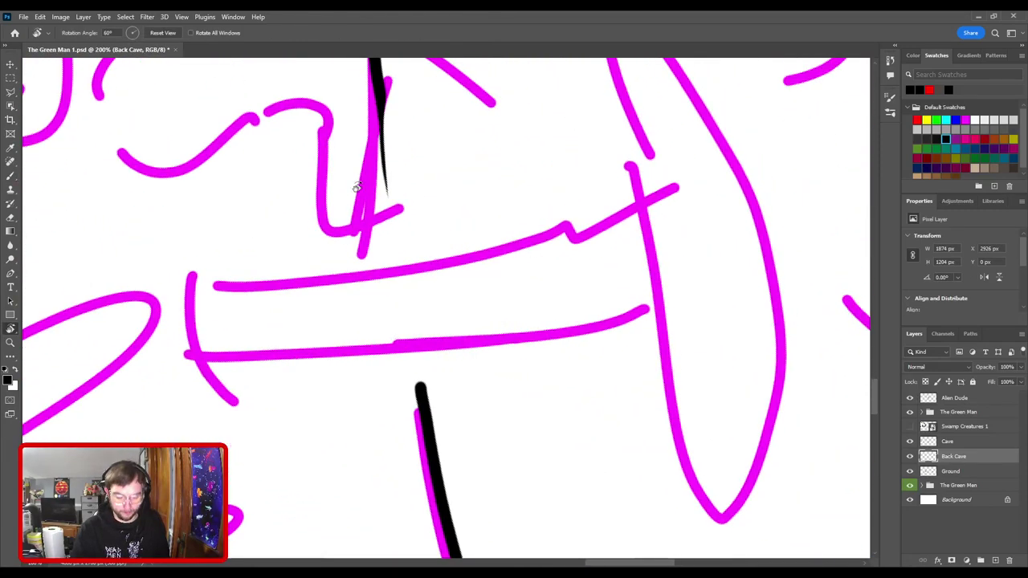
key(b)
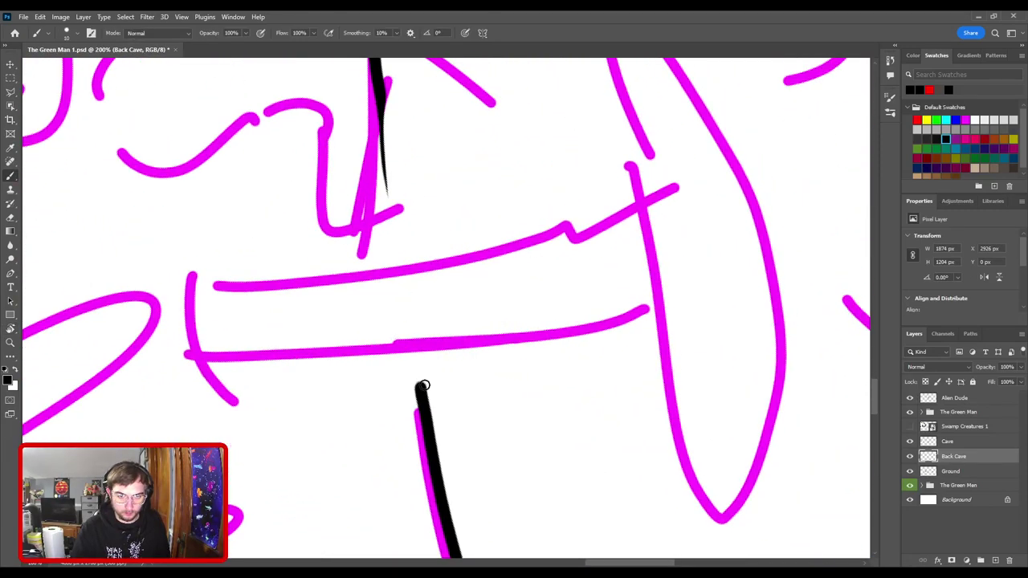
shift+click(399, 261)
shift+click(388, 160)
drag(383, 134, 414, 288)
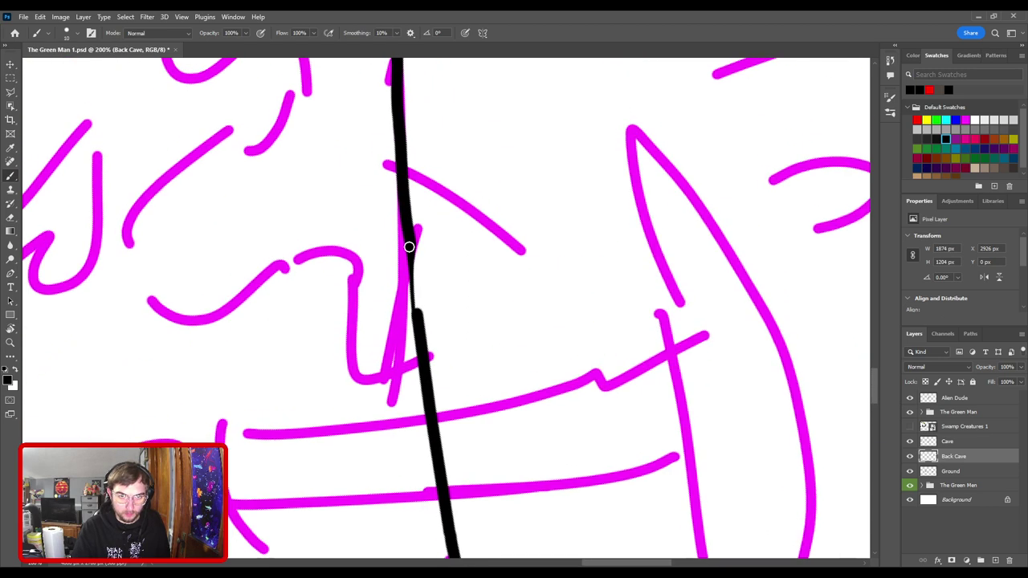
shift+click(409, 244)
- Trim the outer edge of the slope line's new joint with a 35 px eraser and even out the join with short brush strokes
key(e)
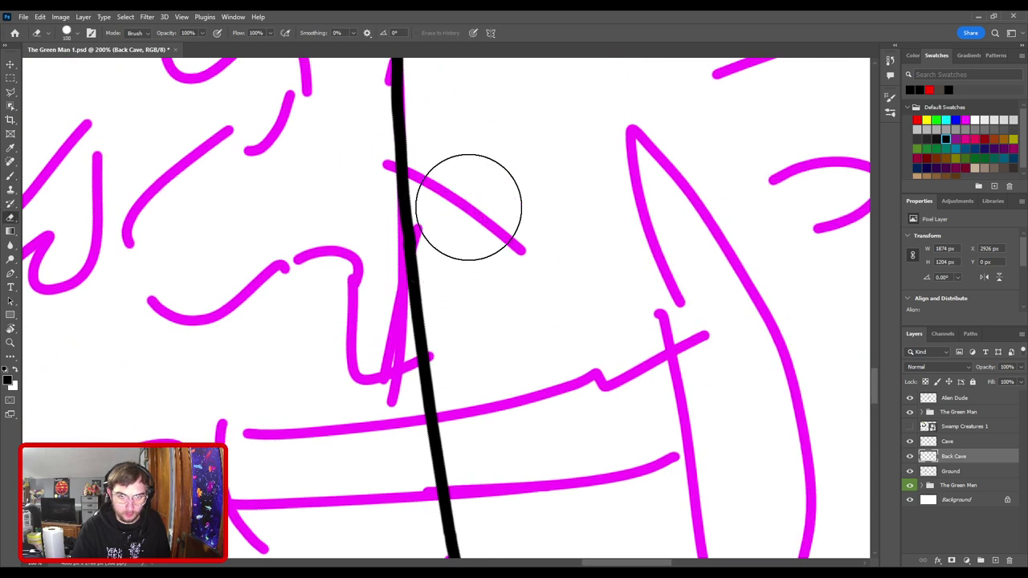
key(bracketleft)
key(bracketleft)
key(bracketleft)
key(bracketleft)
key(bracketleft)
key(bracketleft)
key(bracketleft)
key(bracketleft)
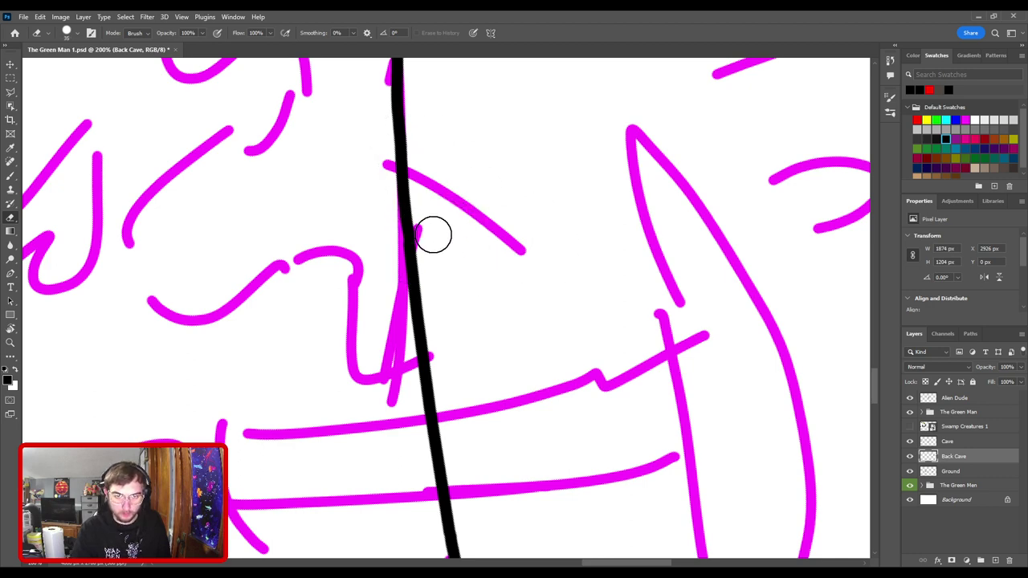
drag(436, 238, 447, 300)
key(b)
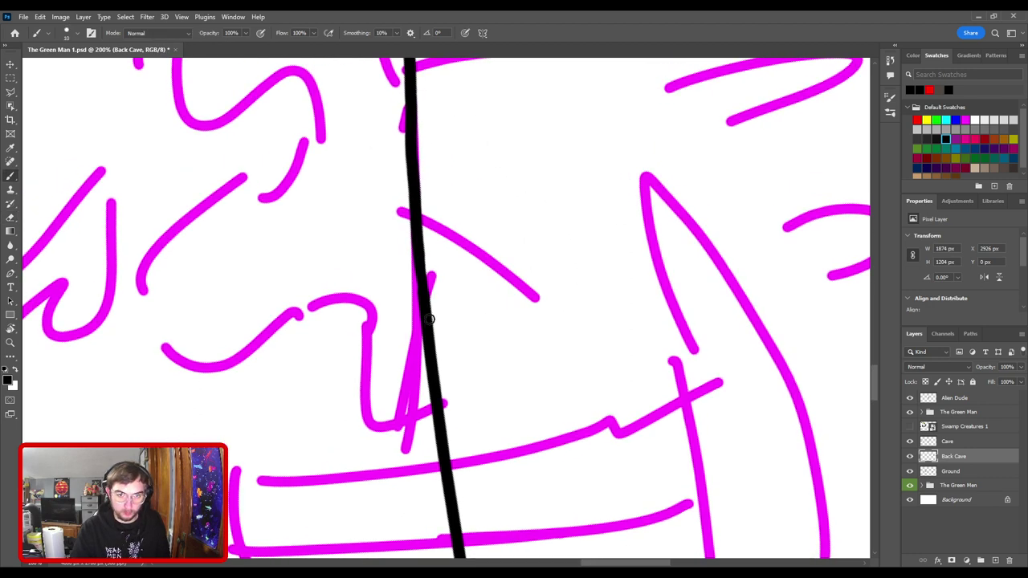
click(424, 310)
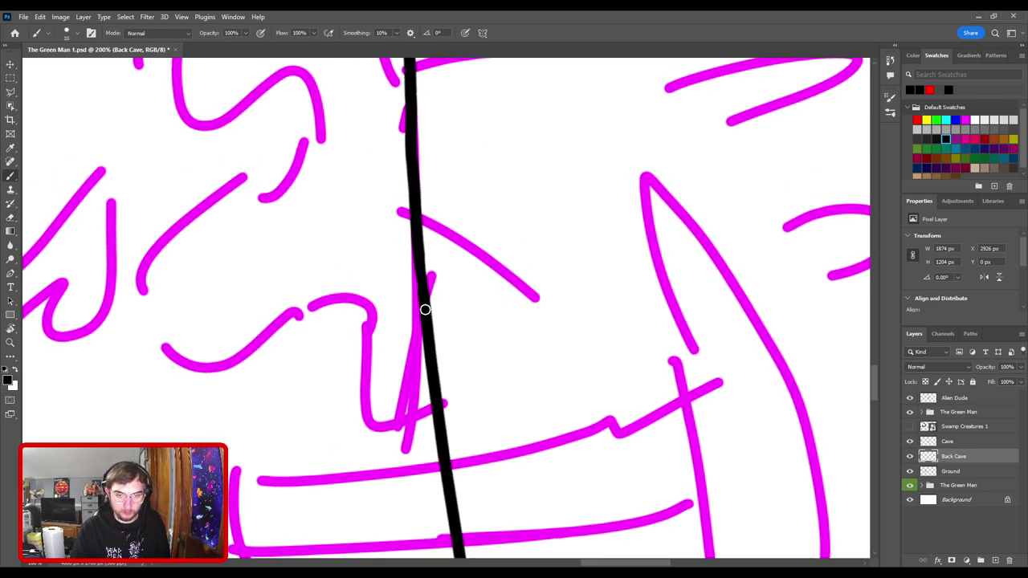
shift+click(419, 257)
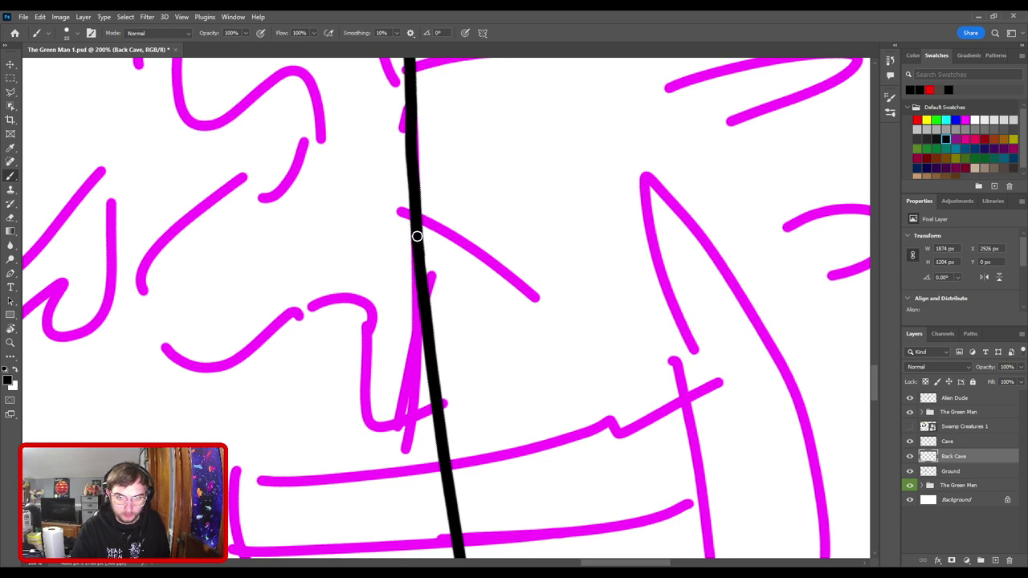
- Reset the canvas rotation to 0° and ink the sketched diagonal slope between the larger alien's mound and the back cave line
key(ctrl+0)
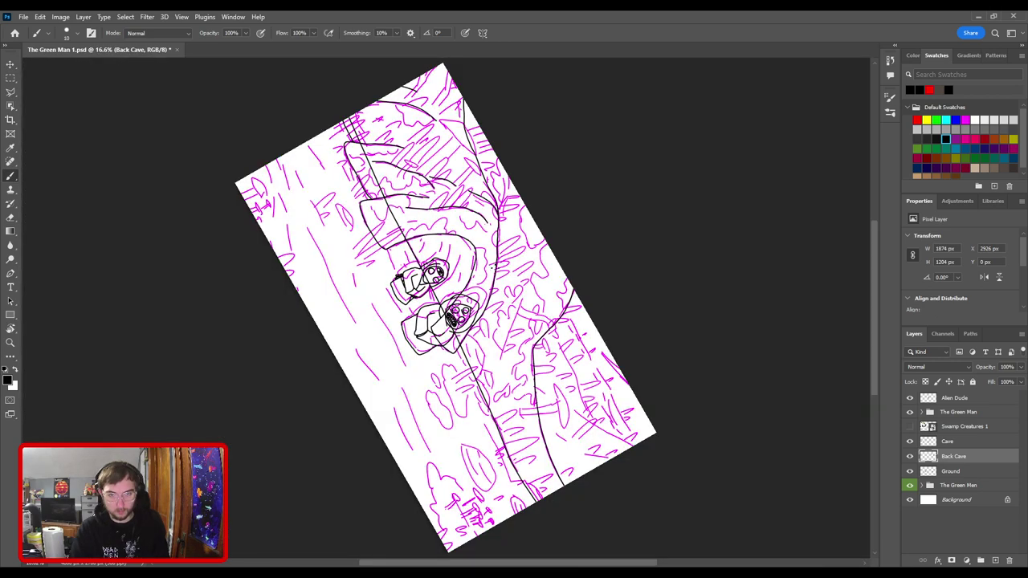
key(r)
drag(490, 272, 442, 204)
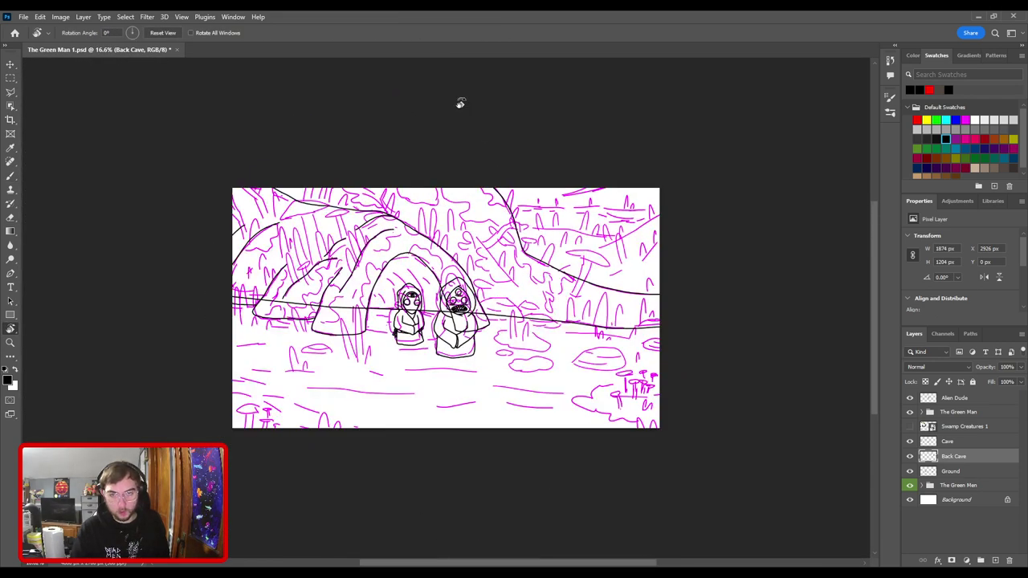
key(b)
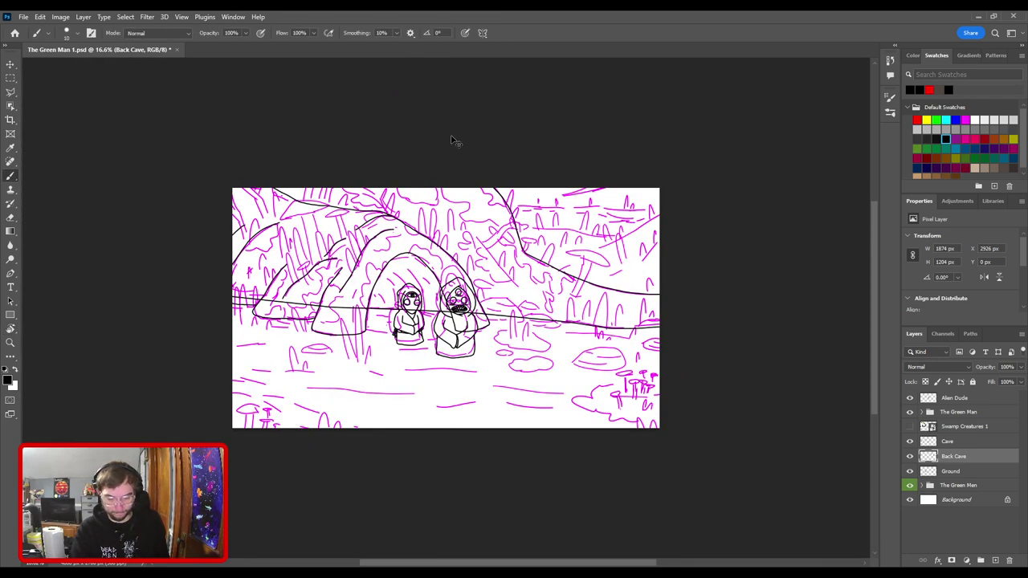
key(ctrl+0)
key(ctrl+plus)
key(ctrl+plus)
mouse_move(591, 114)
mouse_down()
mouse_move(434, 260)
mouse_move(433, 283)
mouse_move(475, 344)
mouse_up()
key(ctrl+minus)
key(ctrl+z)
key(ctrl+z)
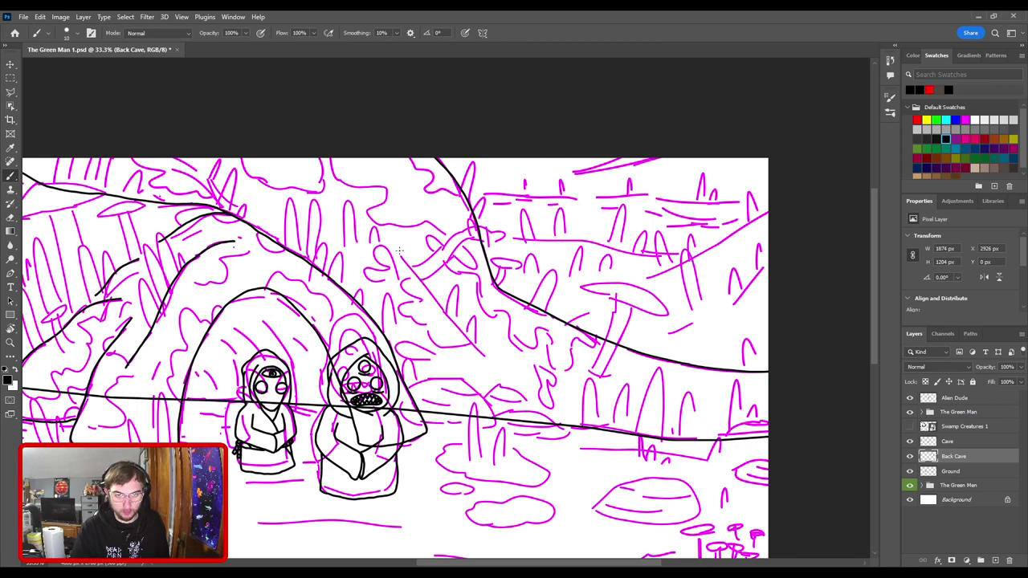
drag(400, 251, 502, 352)
scroll(538, 374, down, 2)
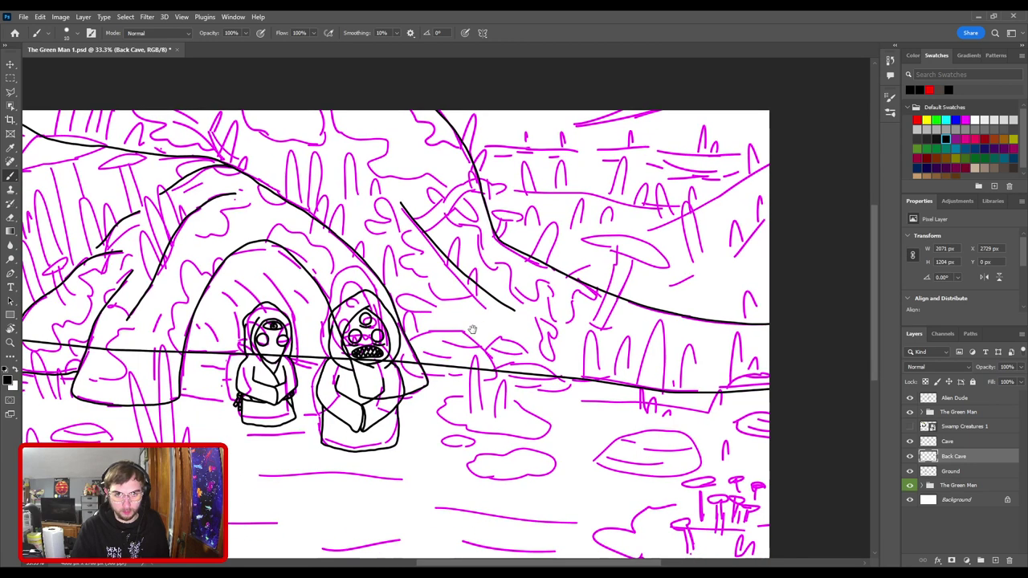
key(ctrl+z)
drag(398, 197, 517, 329)
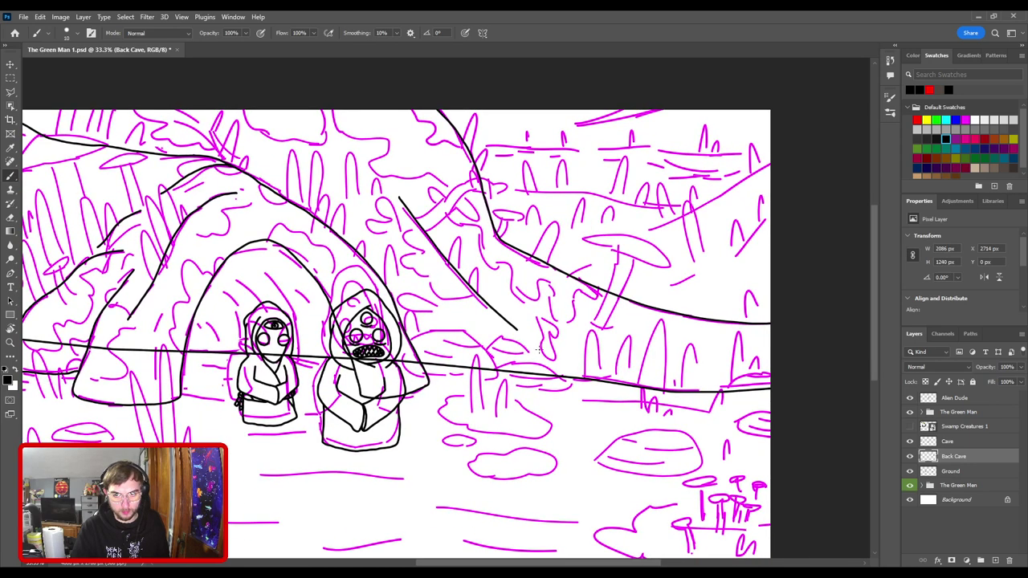
- Make the Cave layer active for inking at the peak of the arched cave mound
key(ctrl+minus)
drag(416, 306, 653, 409)
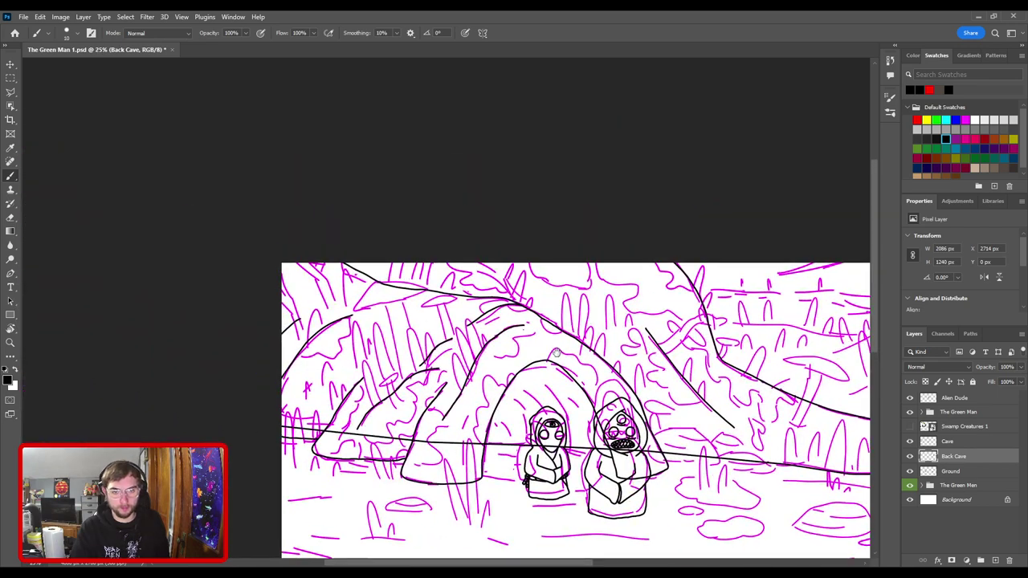
key(ctrl+plus)
key(ctrl+plus)
drag(513, 289, 430, 318)
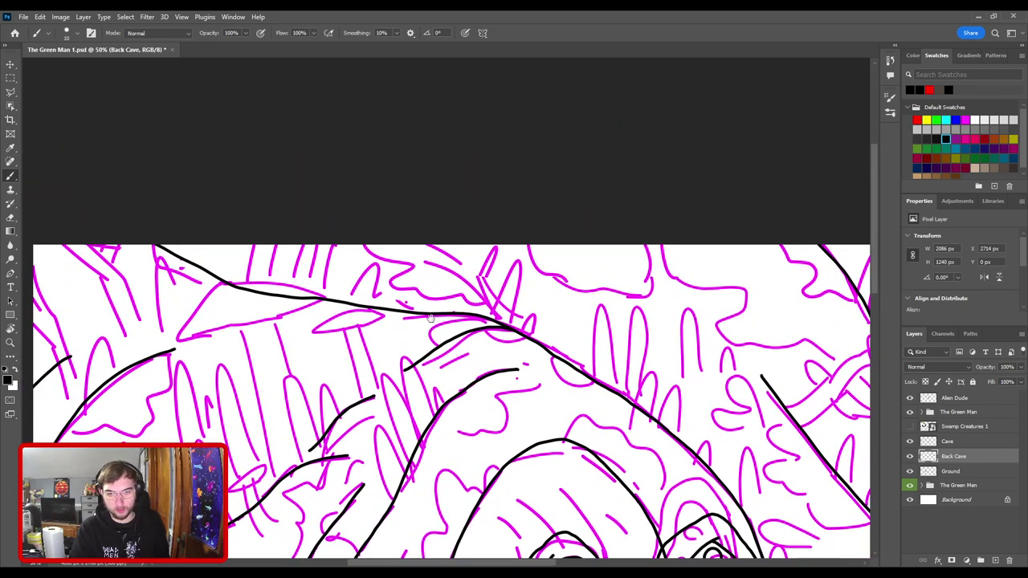
ctrl+click(510, 330)
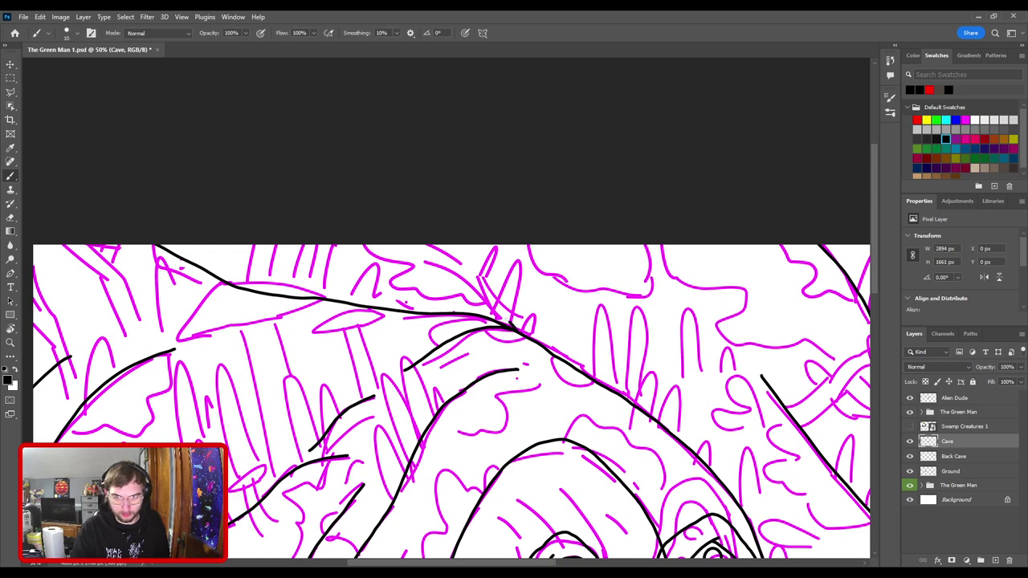
- Try to ink the steep sketched line from the arched mound's peak up to the upper canvas edge
drag(511, 323, 476, 289)
mouse_move(437, 259)
mouse_down()
mouse_move(422, 239)
mouse_move(518, 317)
mouse_up()
key(ctrl+z)
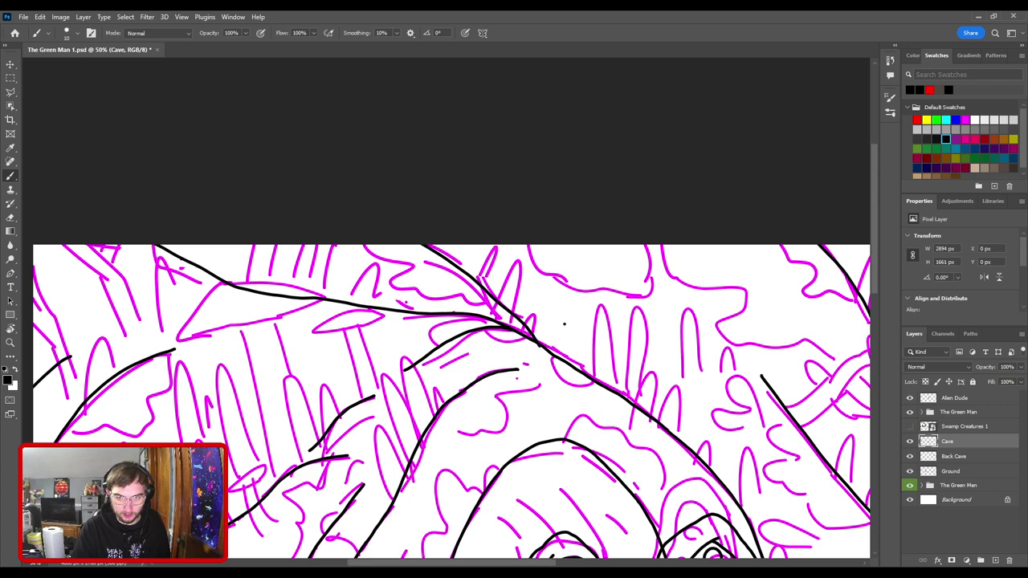
key(ctrl+z)
key(ctrl+z)
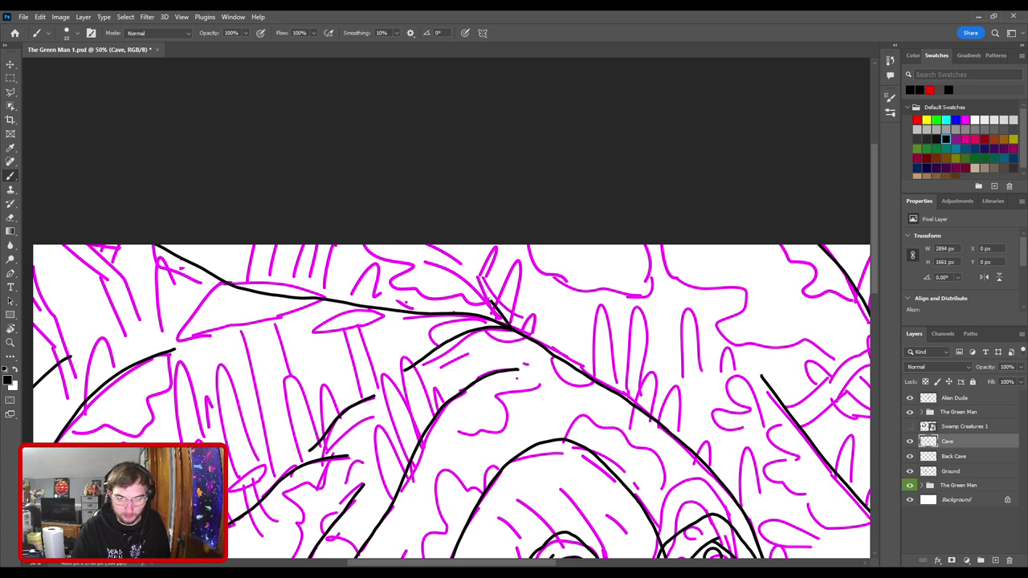
key(ctrl+z)
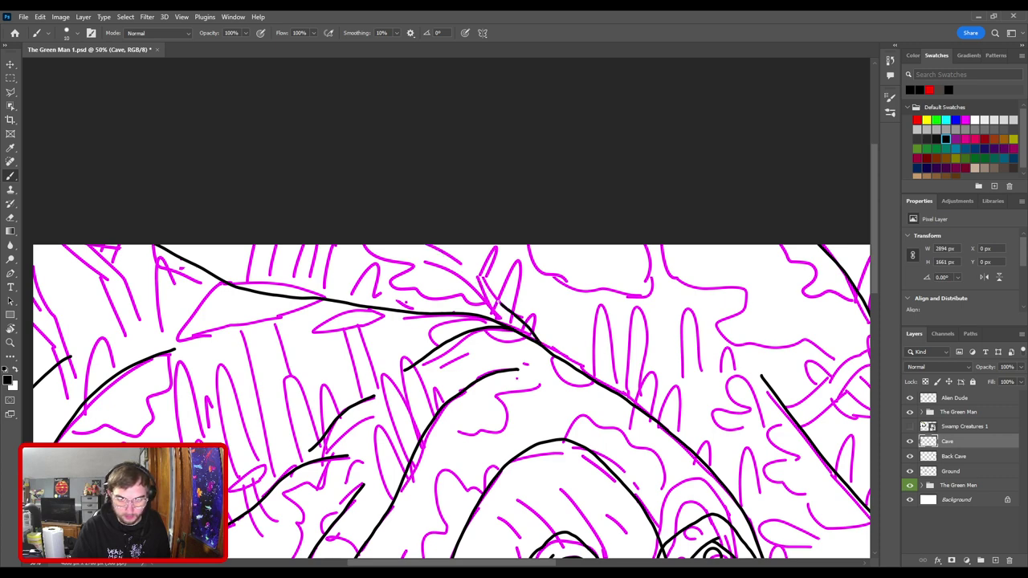
drag(501, 306, 398, 220)
key(ctrl+minus)
key(ctrl+minus)
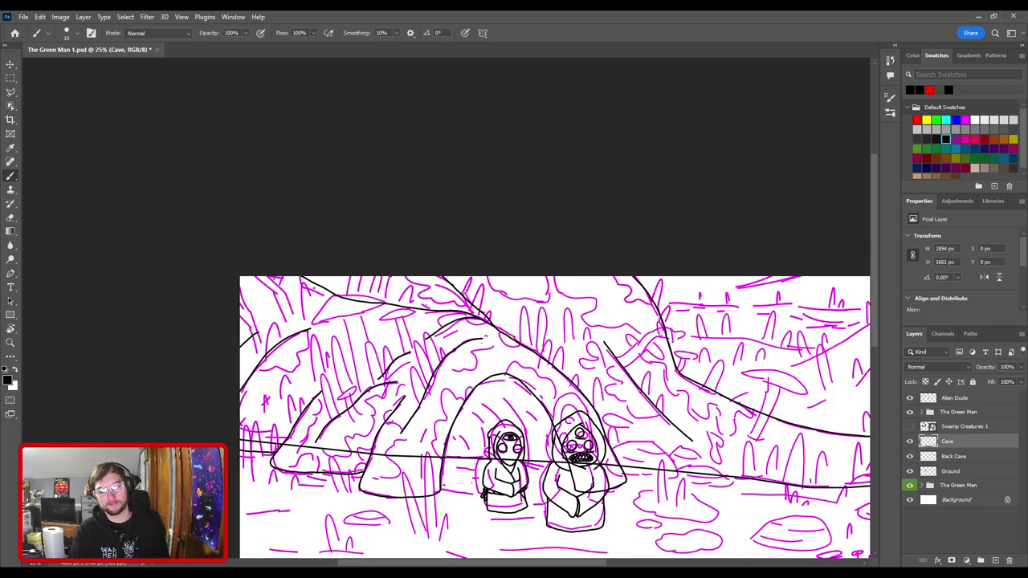
- Try to ink the second sketched line beside the steep one, and undo the strokes of both lines
key(ctrl+plus)
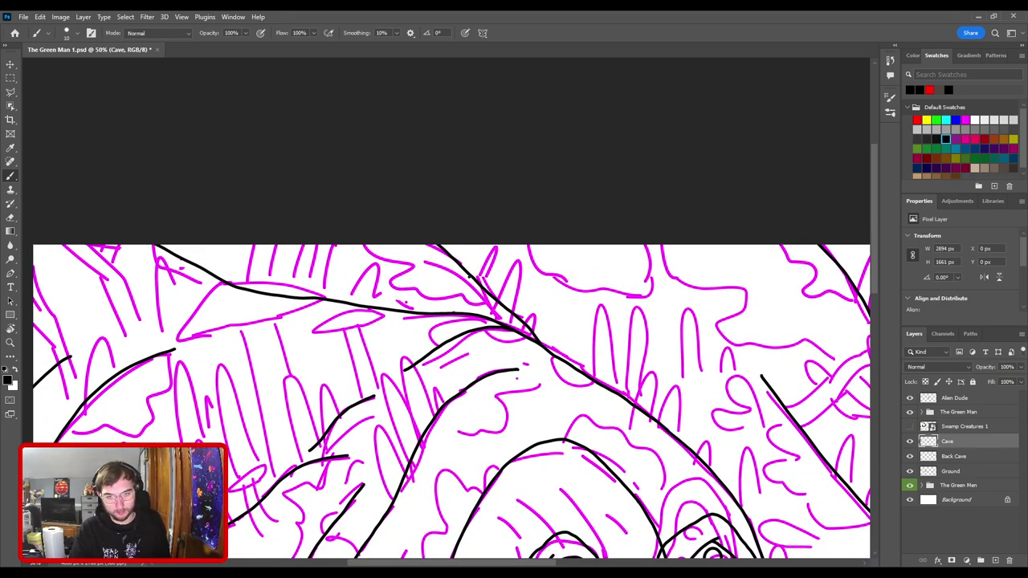
key(ctrl+plus)
drag(427, 250, 475, 273)
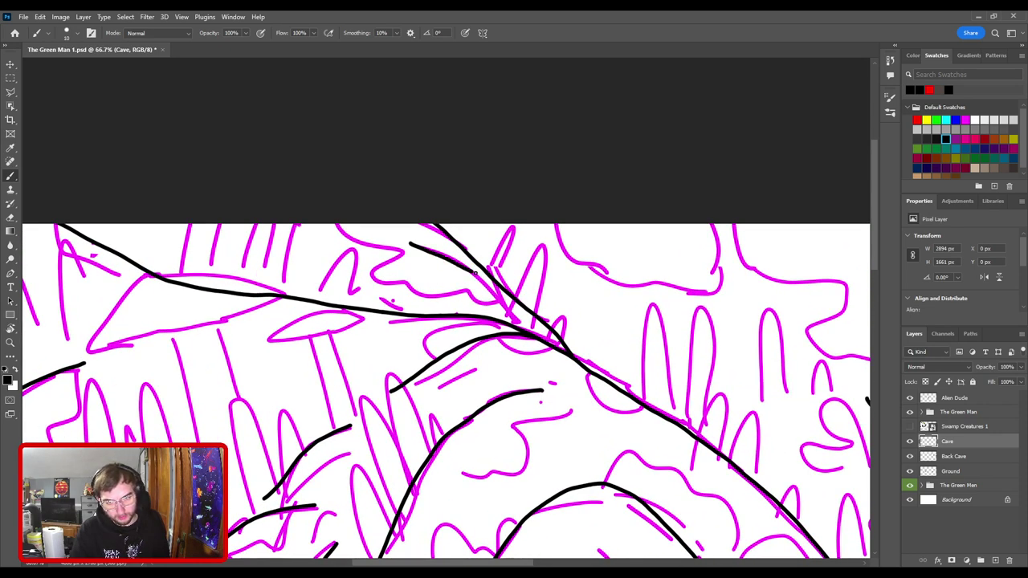
key(ctrl+z)
drag(403, 243, 484, 275)
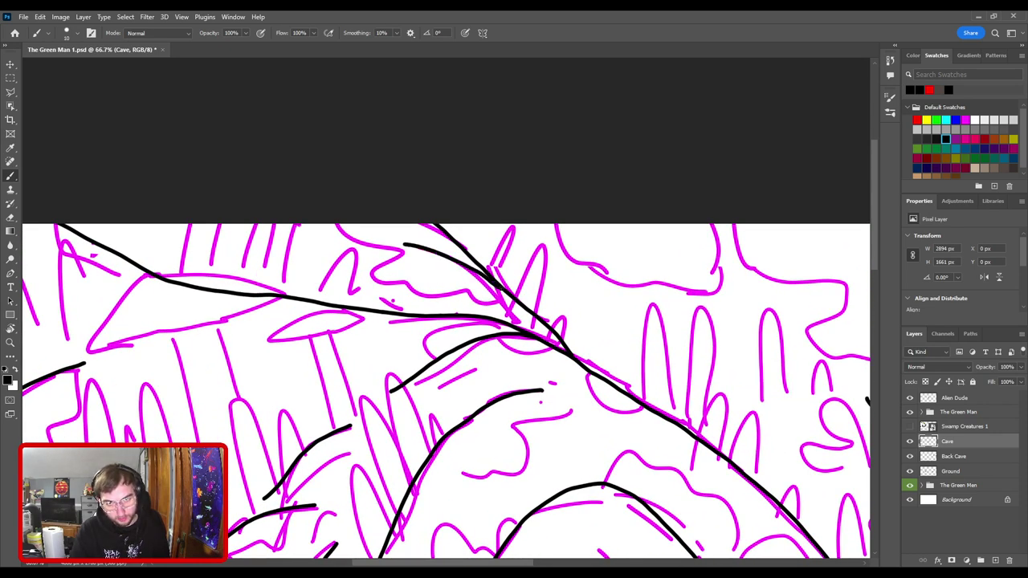
key(ctrl+z)
mouse_move(416, 241)
mouse_down()
mouse_move(465, 264)
mouse_move(561, 347)
mouse_up()
key(ctrl+z)
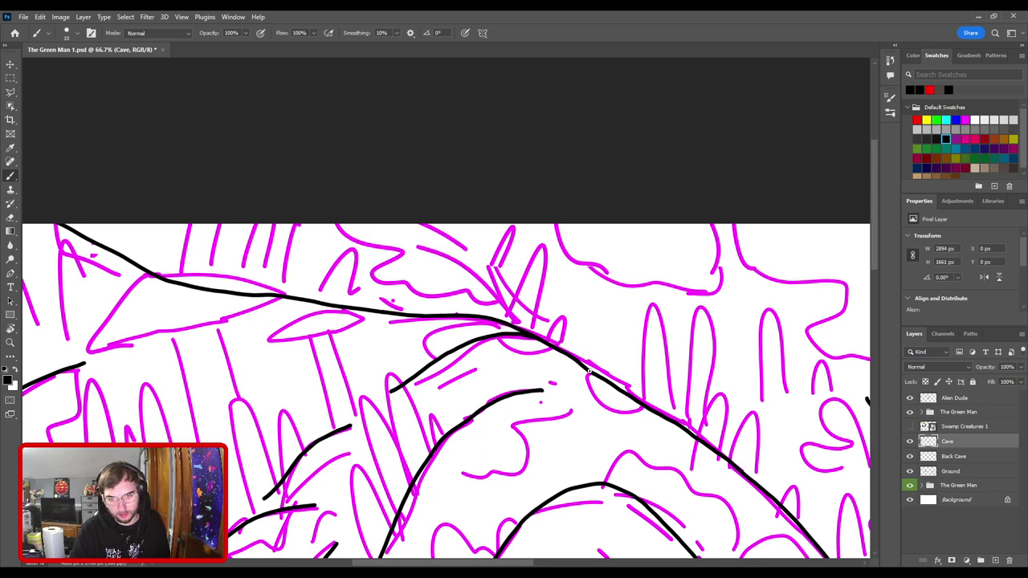
- Rotate the canvas view and ink the two sketched lines branching from the mound's peak towards the canvas edge
mouse_move(589, 371)
mouse_down()
mouse_move(559, 333)
mouse_move(440, 256)
mouse_move(626, 266)
mouse_up()
key(r)
drag(493, 371, 432, 336)
key(b)
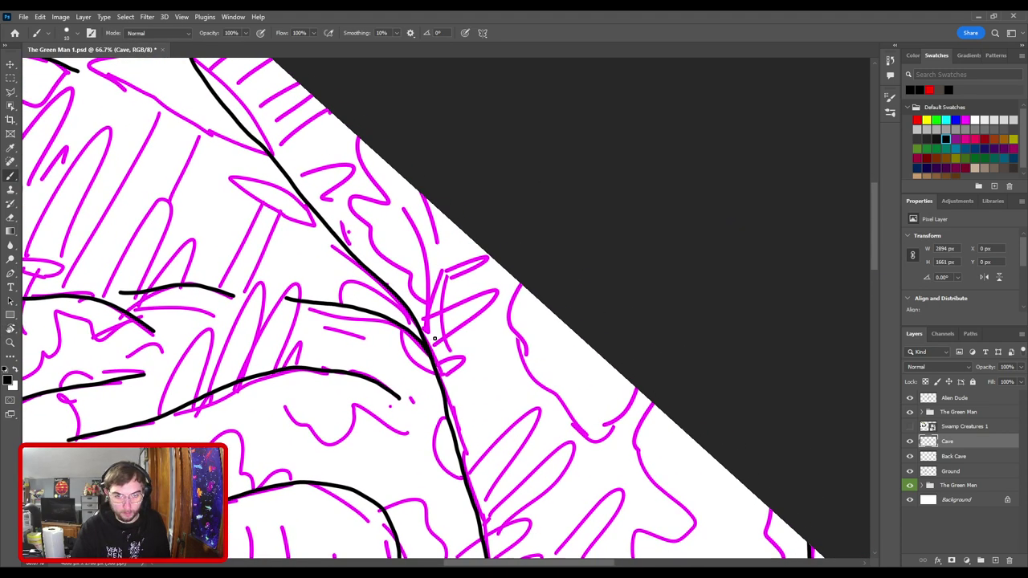
drag(438, 371, 431, 304)
key(ctrl+z)
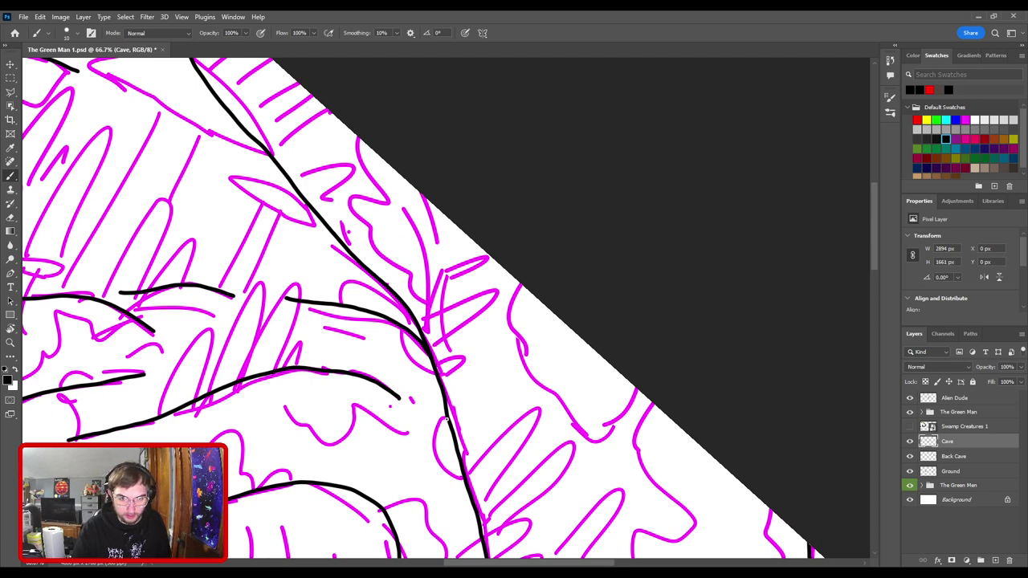
mouse_move(446, 406)
mouse_down()
mouse_move(433, 254)
mouse_move(407, 190)
mouse_up()
mouse_move(446, 291)
mouse_down()
mouse_move(551, 361)
mouse_move(535, 366)
mouse_move(538, 238)
mouse_up()
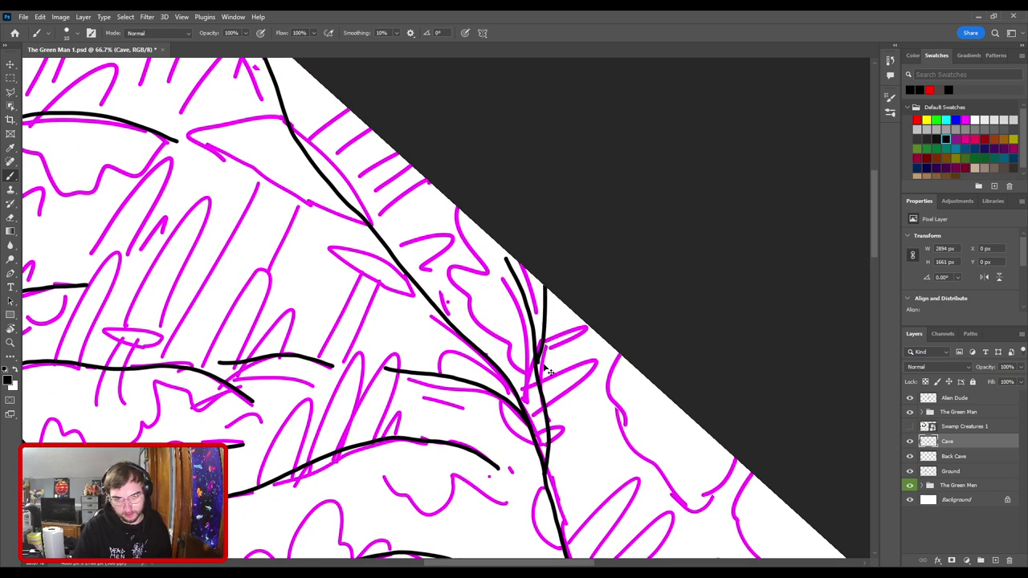
key(ctrl+z)
mouse_move(535, 366)
mouse_down()
mouse_move(538, 252)
mouse_move(489, 182)
mouse_move(544, 202)
mouse_move(577, 237)
mouse_up()
- Reset the canvas rotation to 0° and undo the two branching lines above the mound's peak
key(r)
key(ctrl+minus)
key(ctrl+minus)
key(ctrl+minus)
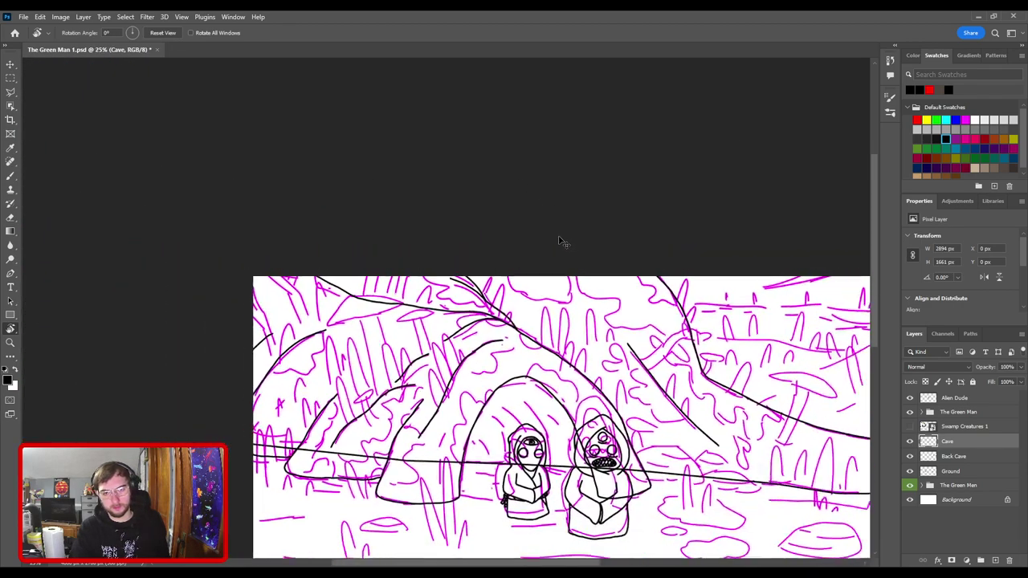
key(ctrl+plus)
key(ctrl+plus)
key(b)
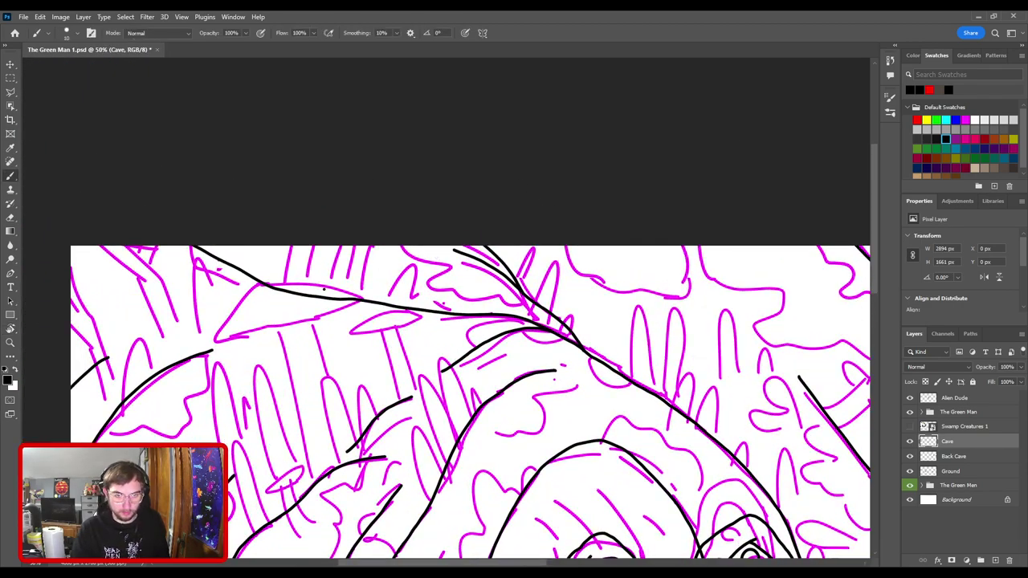
mouse_move(319, 298)
mouse_down()
mouse_move(385, 265)
mouse_move(500, 301)
mouse_up()
key(ctrl+z)
key(ctrl+z)
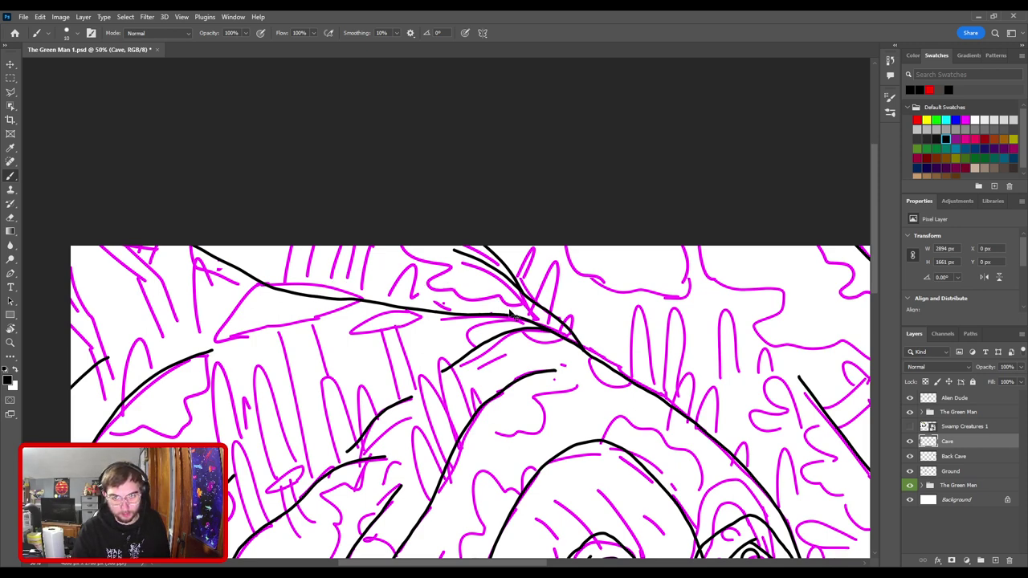
key(ctrl+z)
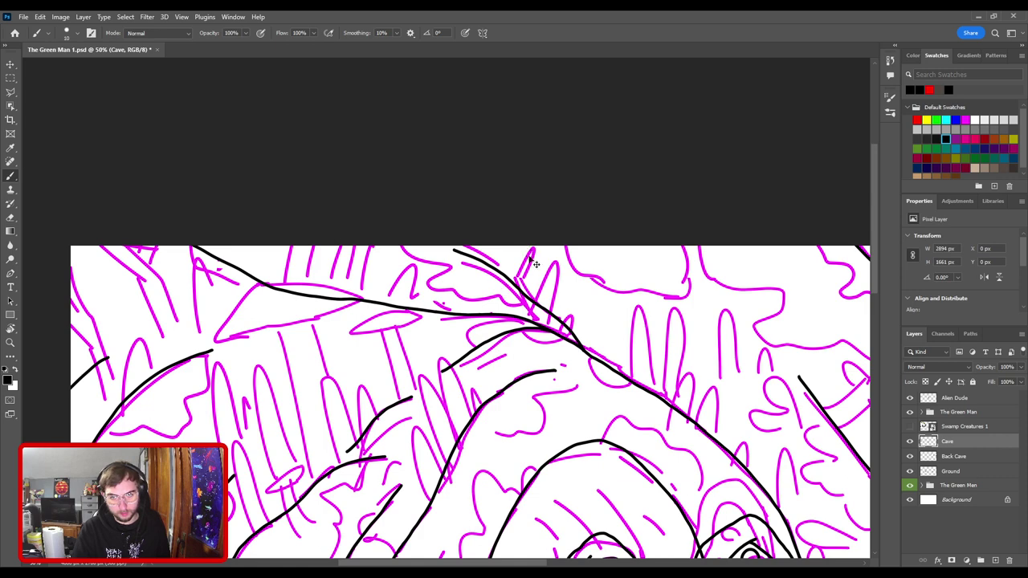
key(ctrl+z)
- Ink a curved line along the sketch down to the mound's peak and a second line joining it from the upper canvas edge
drag(467, 257, 517, 297)
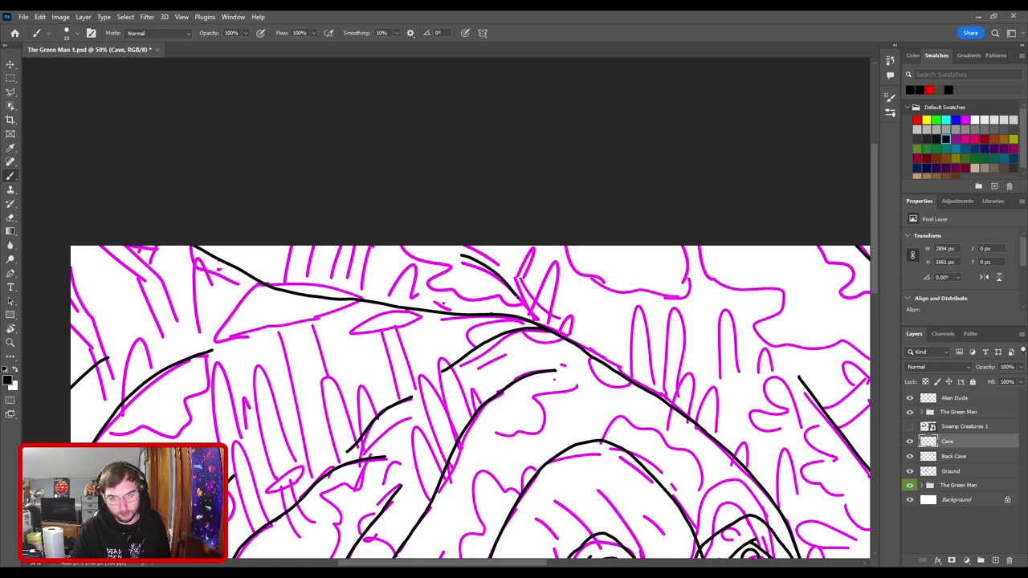
key(ctrl+z)
drag(459, 260, 573, 332)
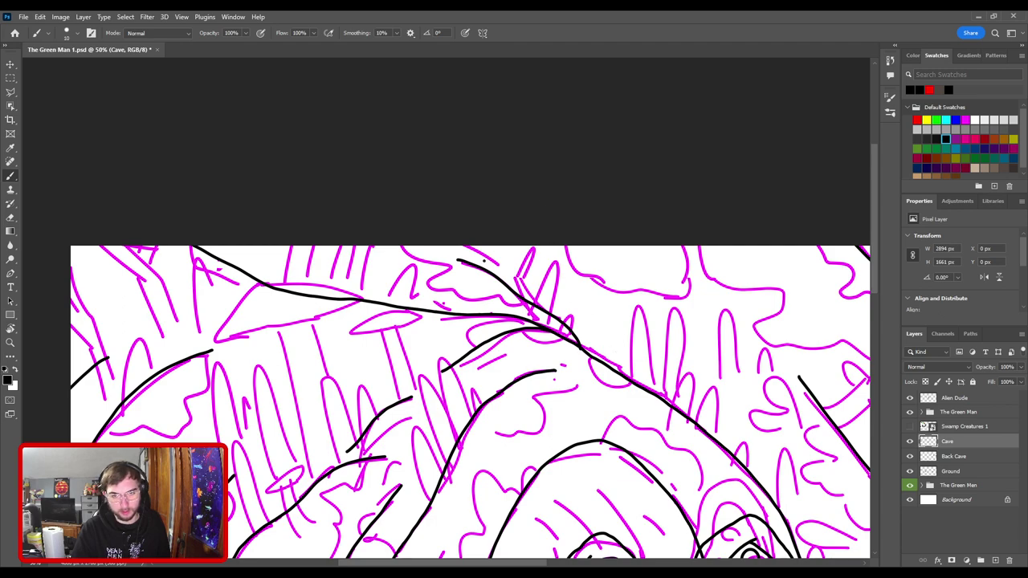
drag(456, 236, 519, 281)
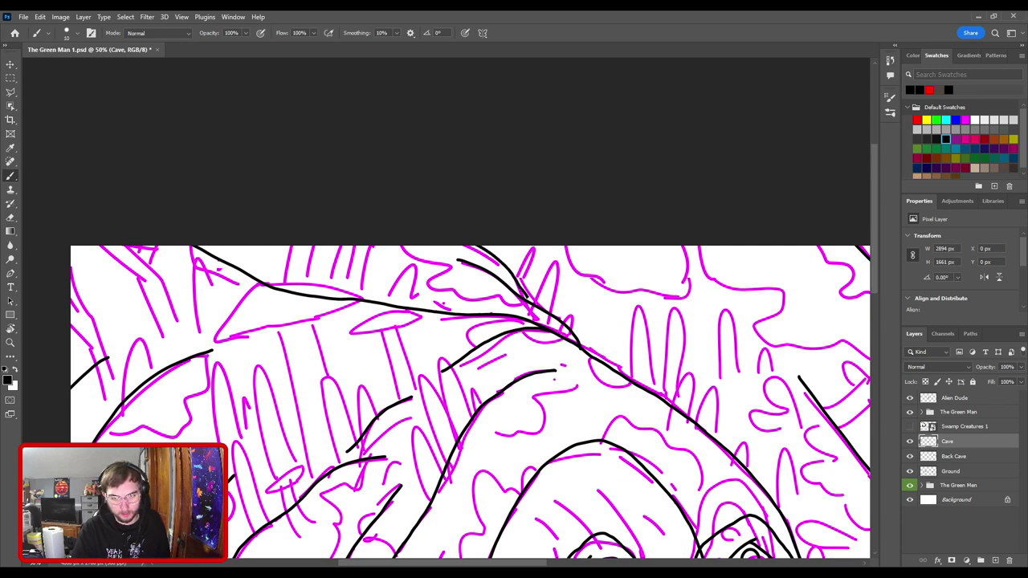
- Examine the new branching lines and their join with the mound outline, both close up and in the whole composition
key(ctrl+minus)
key(ctrl+minus)
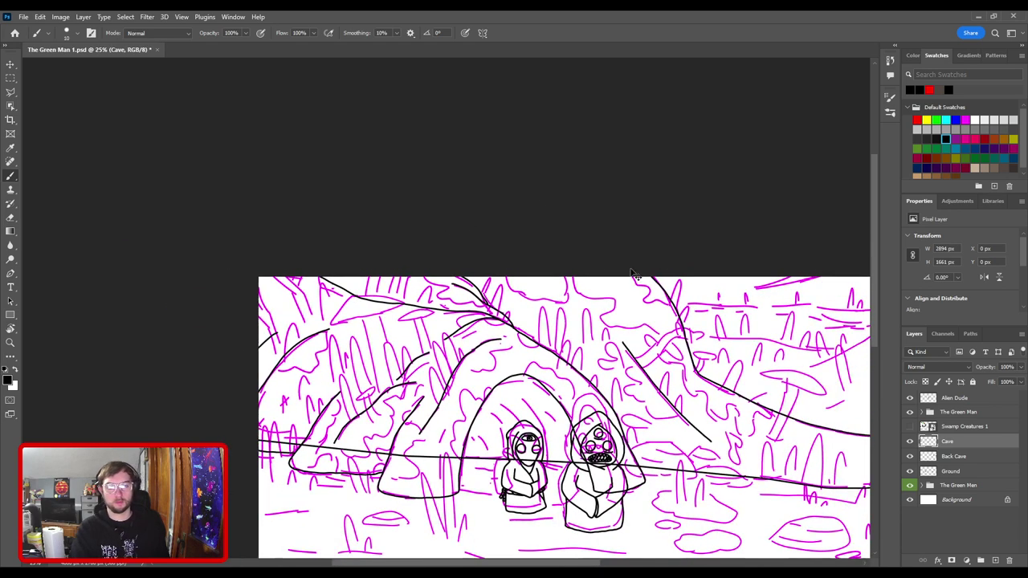
key(ctrl+plus)
key(ctrl+plus)
key(ctrl+plus)
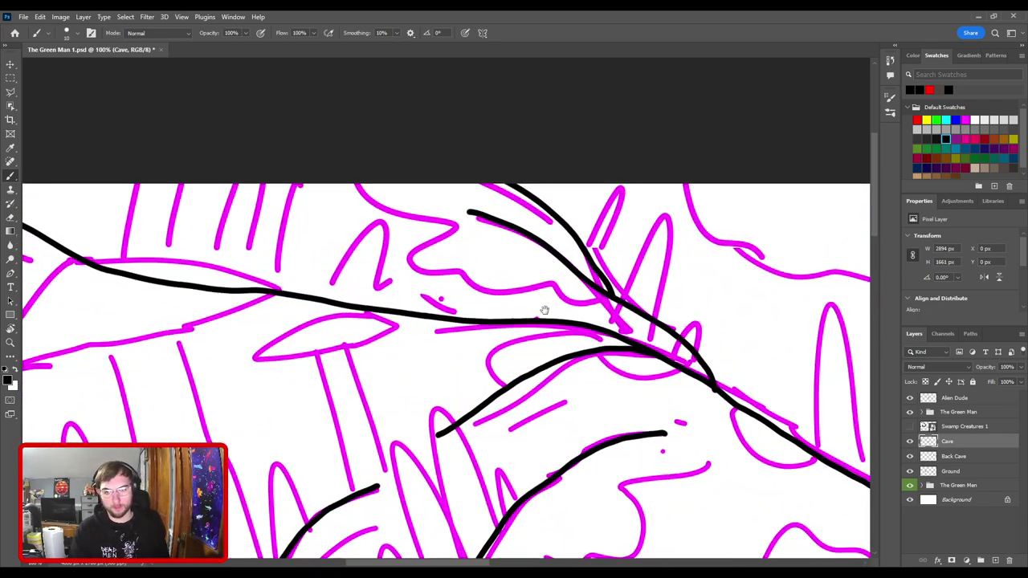
key(ctrl+plus)
mouse_move(367, 202)
mouse_down()
mouse_move(436, 256)
mouse_move(526, 353)
mouse_up()
key(ctrl+0)
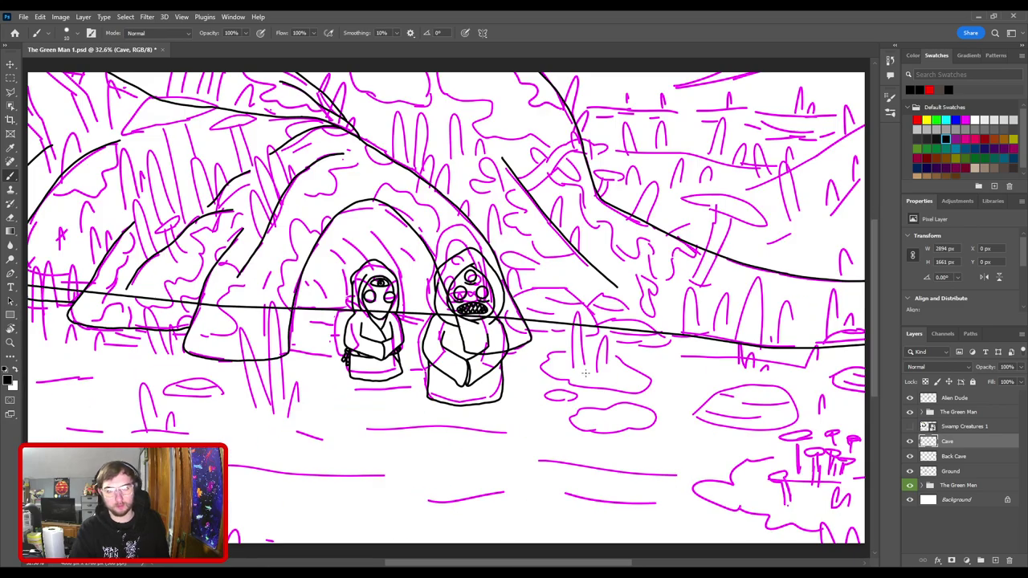
key(ctrl+plus)
drag(375, 157, 498, 325)
key(ctrl+plus)
key(ctrl+plus)
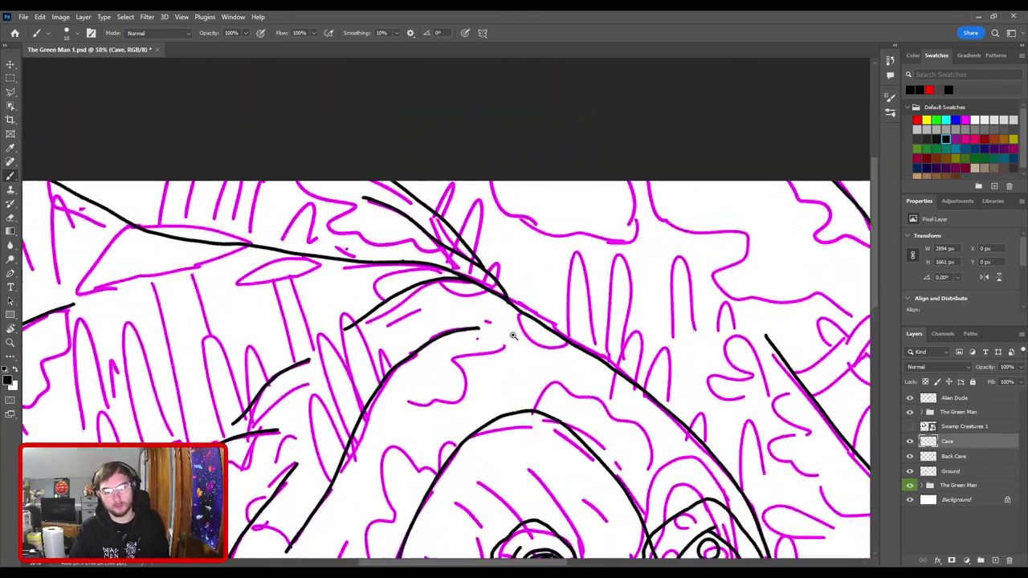
scroll(496, 324, down, 2)
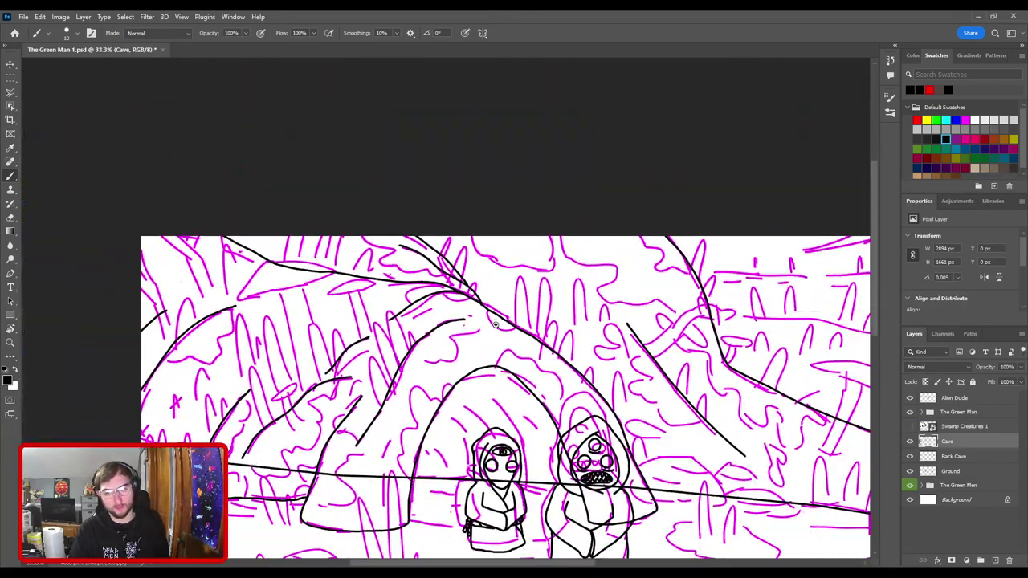
- Erase the branching line's overshoot below the mound outline with a 35 px eraser and save the document
scroll(496, 324, up, 5)
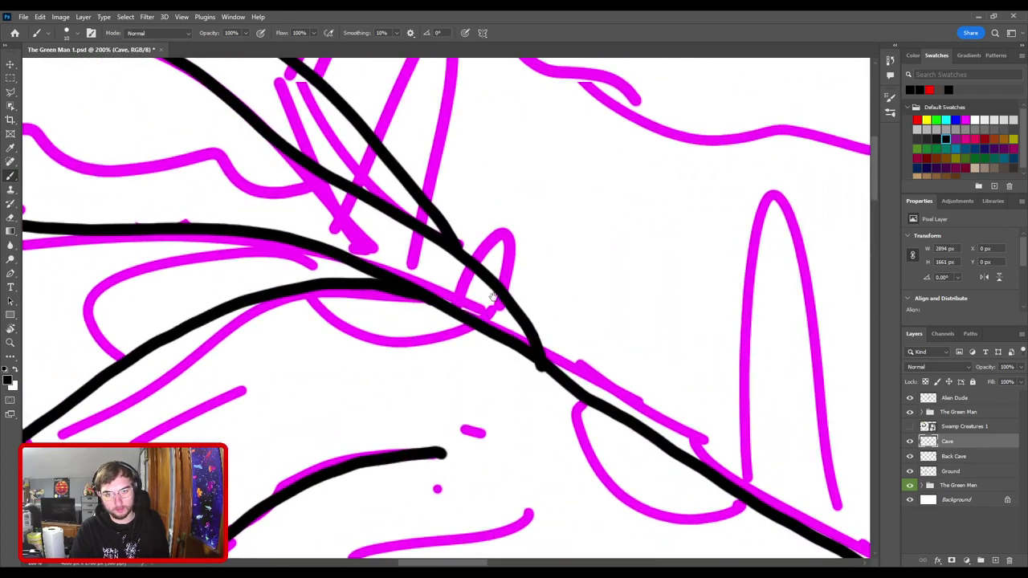
drag(507, 362, 474, 333)
key(v)
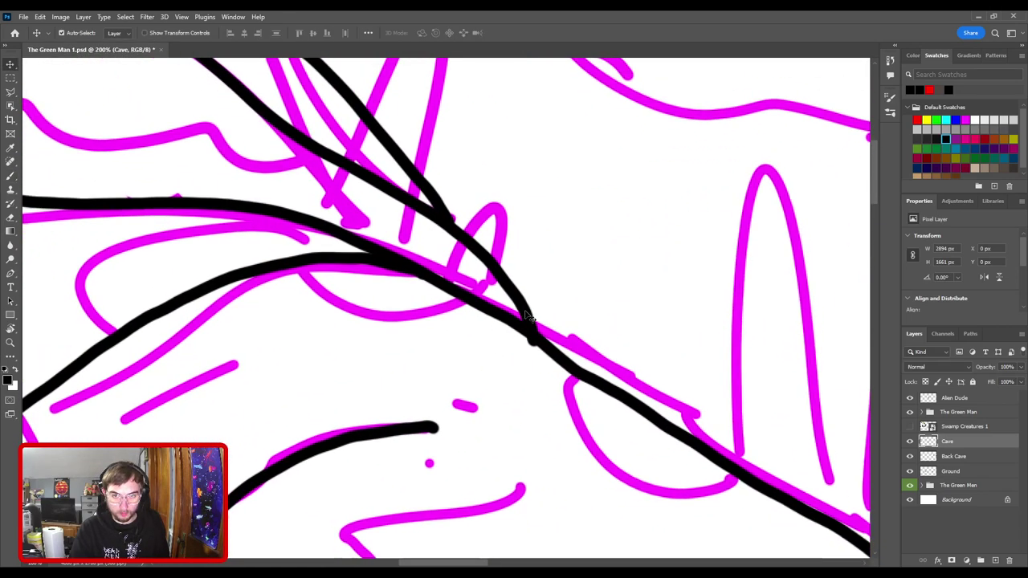
key(e)
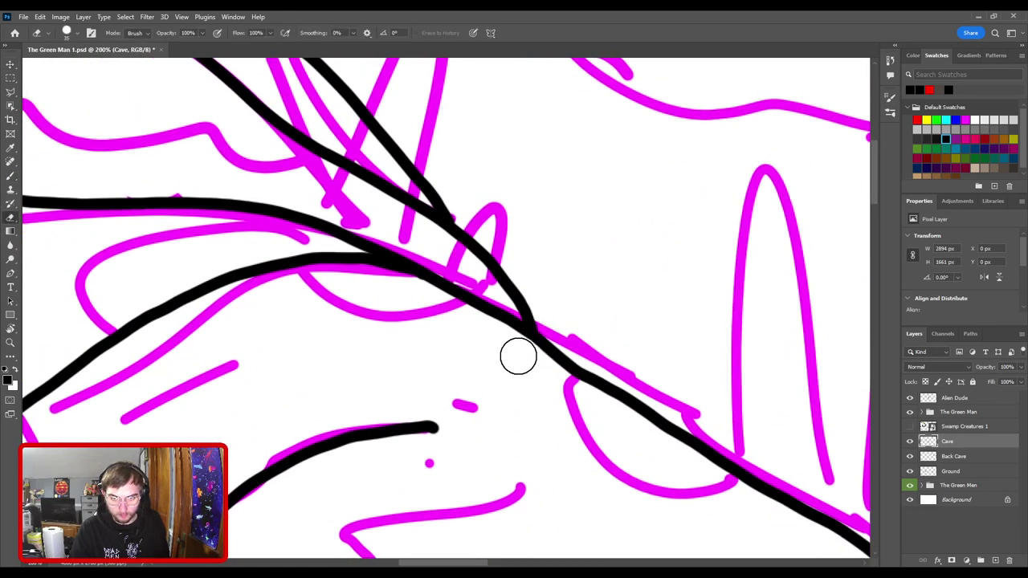
key(ctrl+0)
key(ctrl+s)
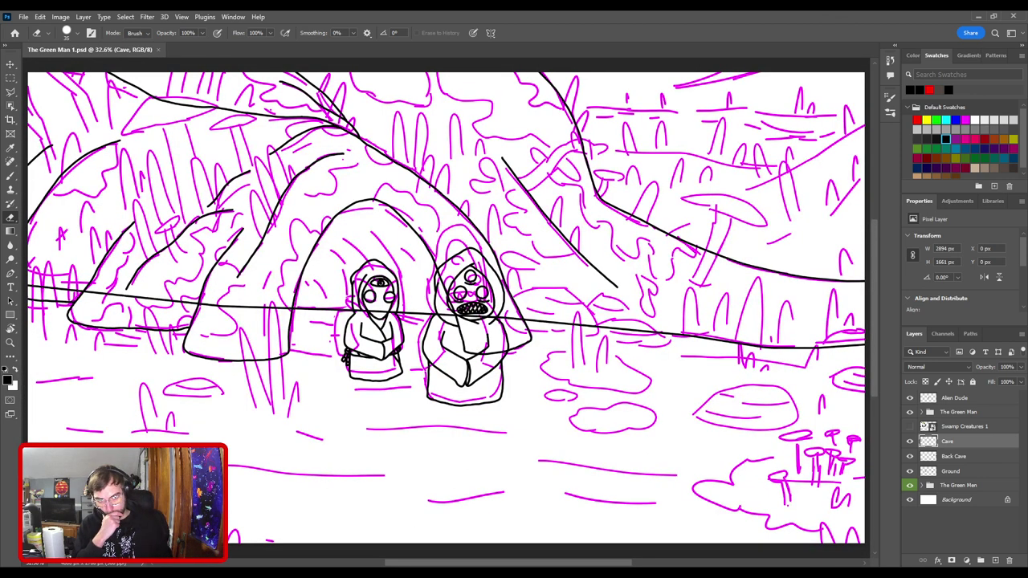
- Ink short, near-vertical detail strokes on the lower wall of the front cave mound on the Cave layer
key(b)
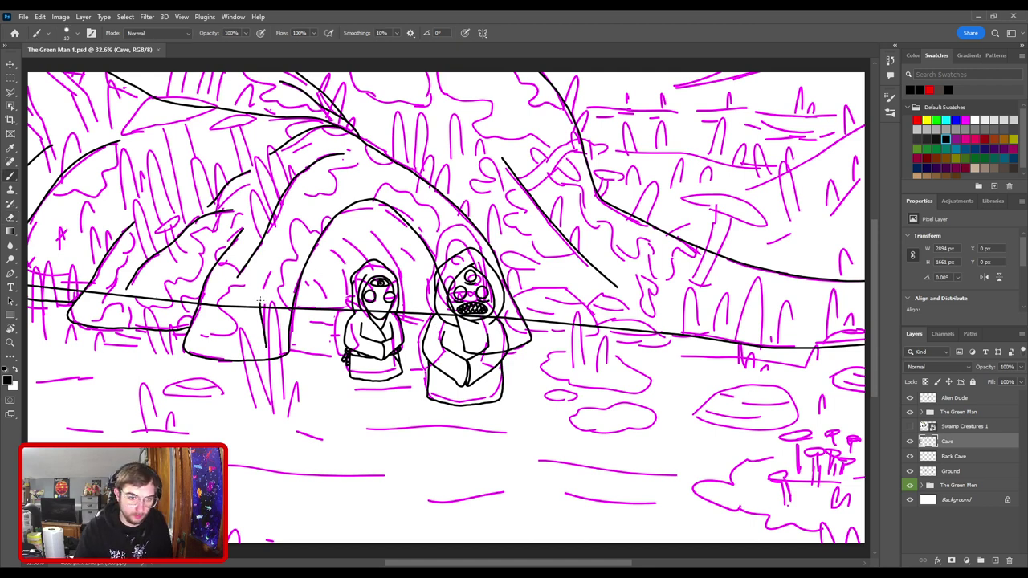
drag(261, 304, 259, 287)
key(ctrl+z)
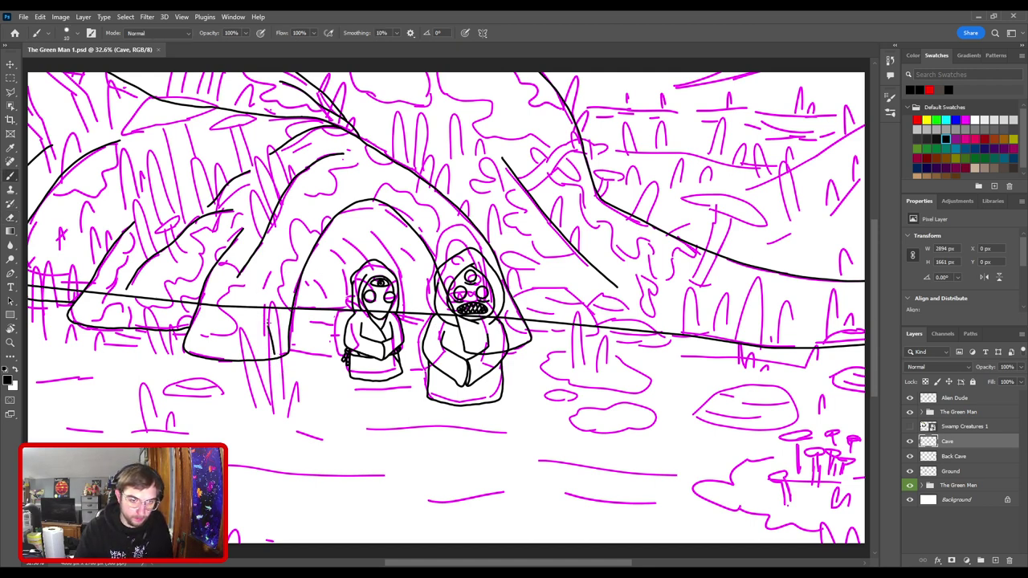
drag(270, 278, 281, 249)
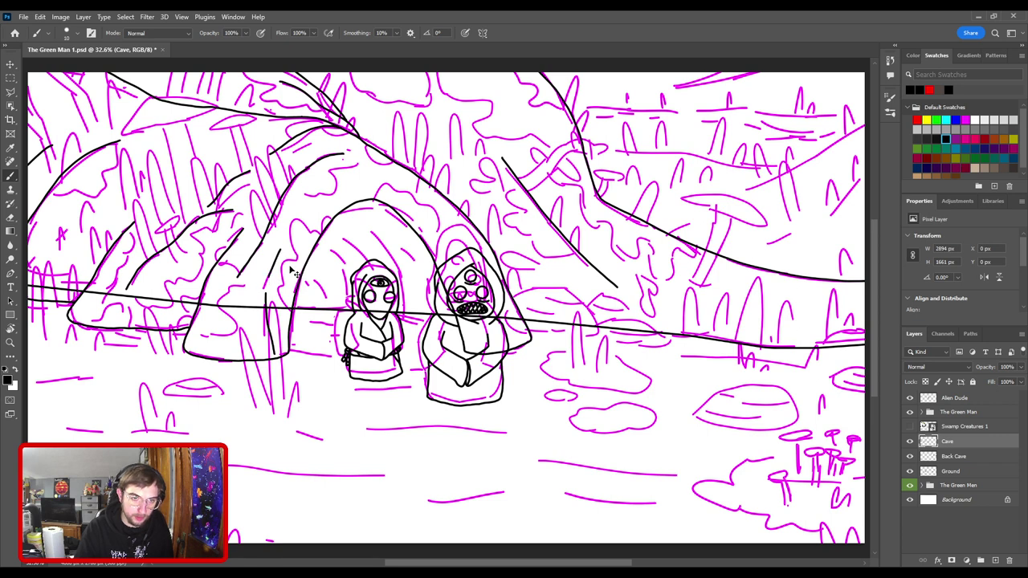
key(ctrl+z)
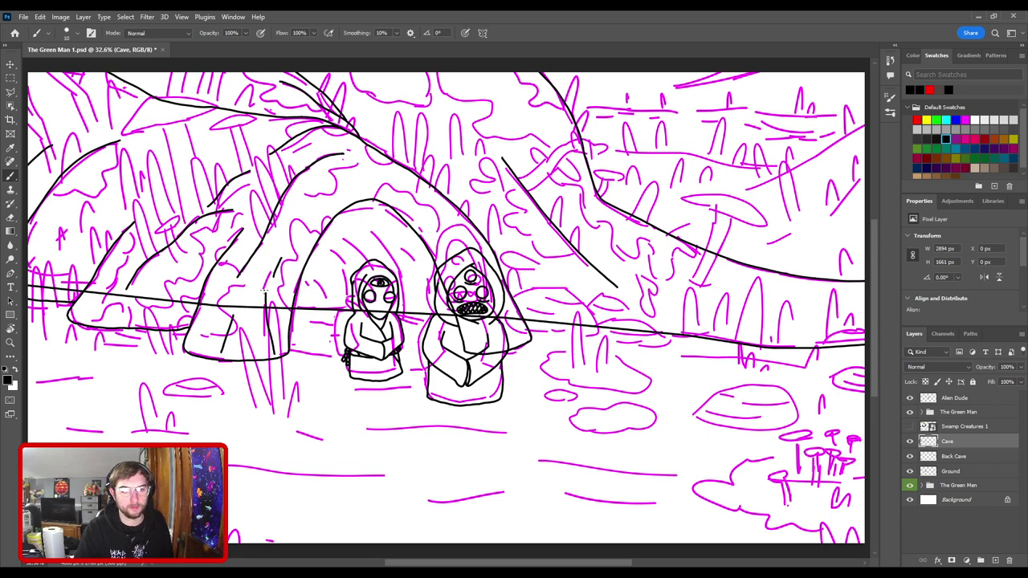
key(ctrl+z)
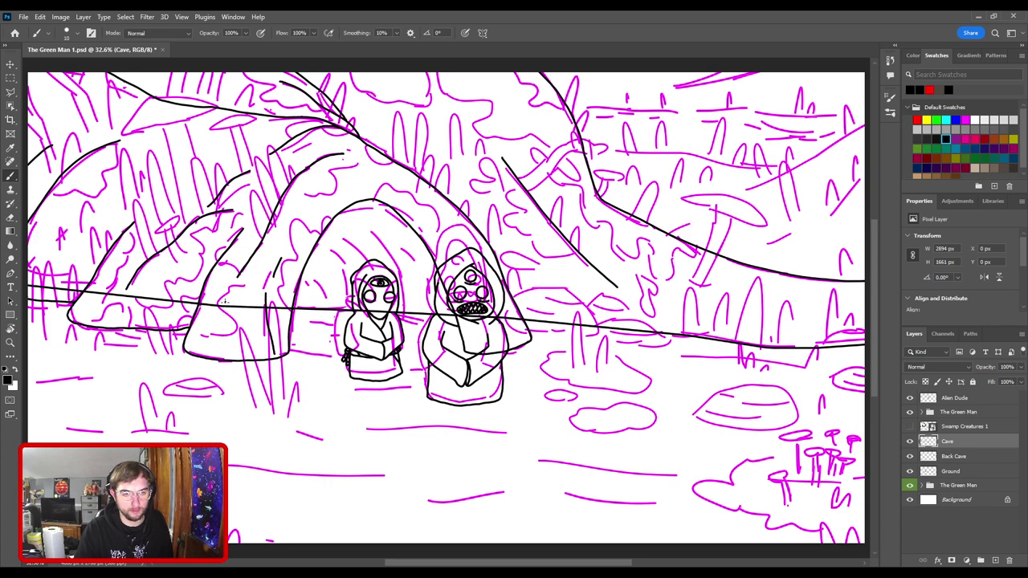
drag(222, 301, 215, 343)
- Ink short detail strokes on and between the smaller mounds behind the front cave mound
drag(225, 250, 457, 256)
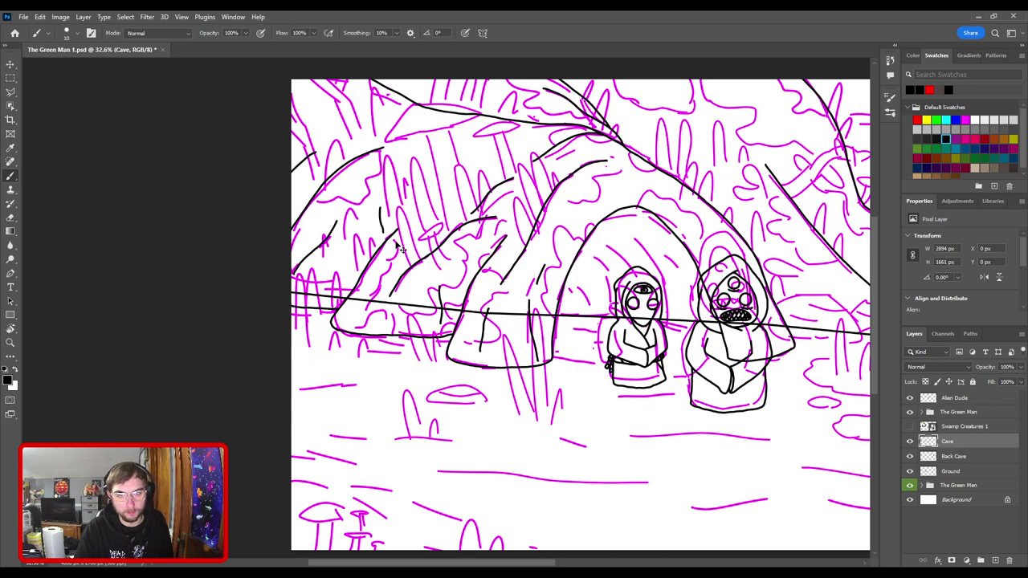
key(ctrl+z)
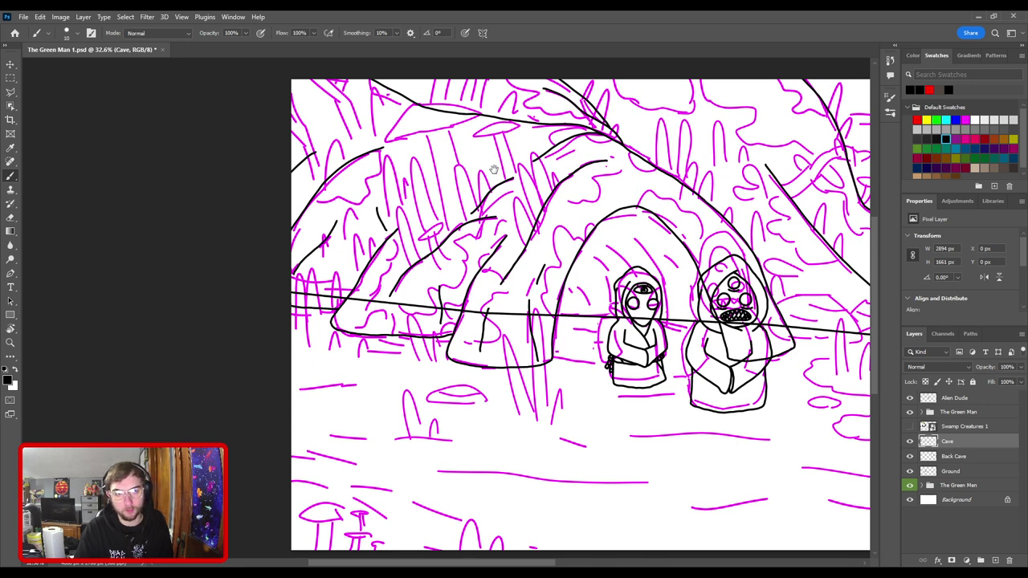
drag(494, 169, 516, 289)
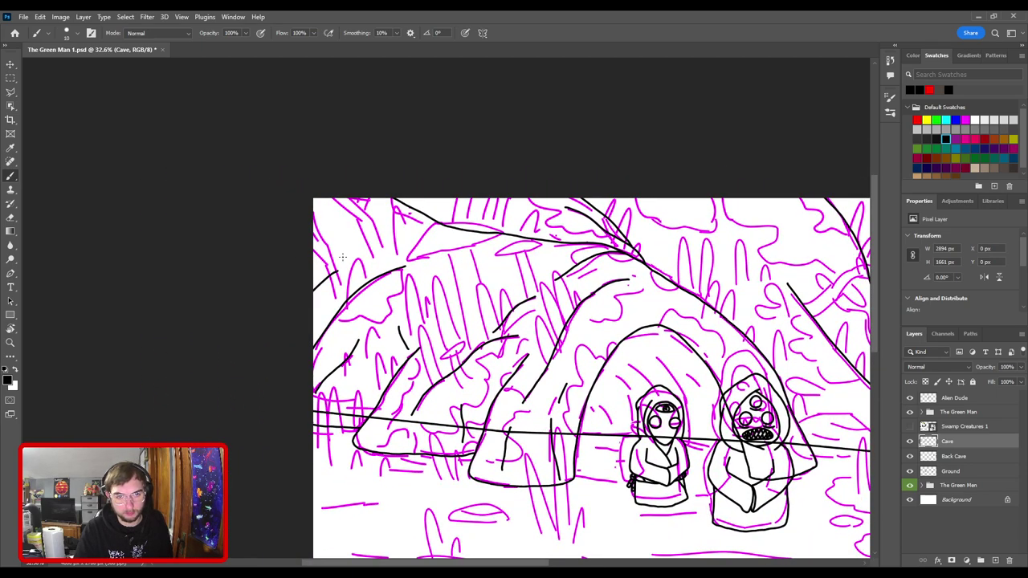
- Ink a short curved line at the canvas's upper-left edge and a diagonal line descending beside it above the rear mounds
mouse_move(314, 251)
mouse_down()
mouse_move(330, 227)
mouse_move(365, 218)
mouse_move(402, 243)
mouse_up()
key(ctrl+z)
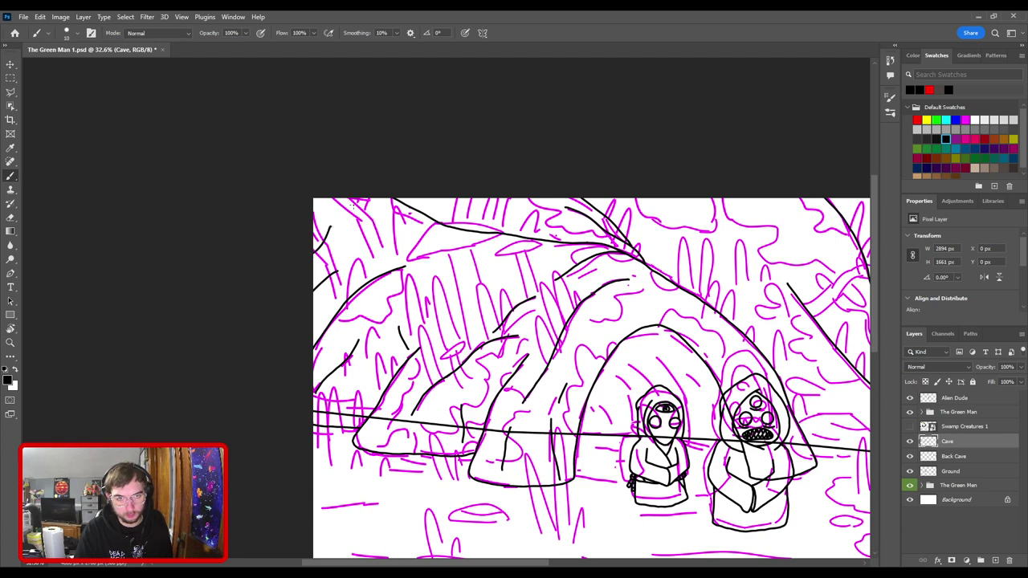
mouse_move(350, 204)
mouse_down()
mouse_move(412, 254)
mouse_move(368, 242)
mouse_move(461, 298)
mouse_up()
- Erase the blunt end of the short upper-left curve, redraw it as a smooth extension, and save the document
key(e)
ctrl+click(456, 253)
key(ctrl+plus)
key(ctrl+plus)
key(ctrl+plus)
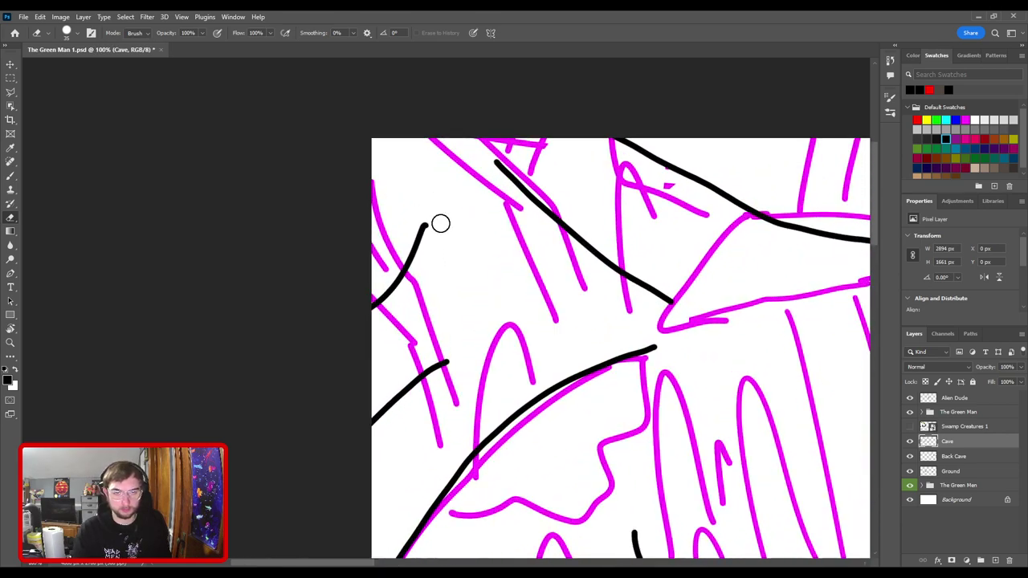
drag(457, 356, 469, 381)
key(b)
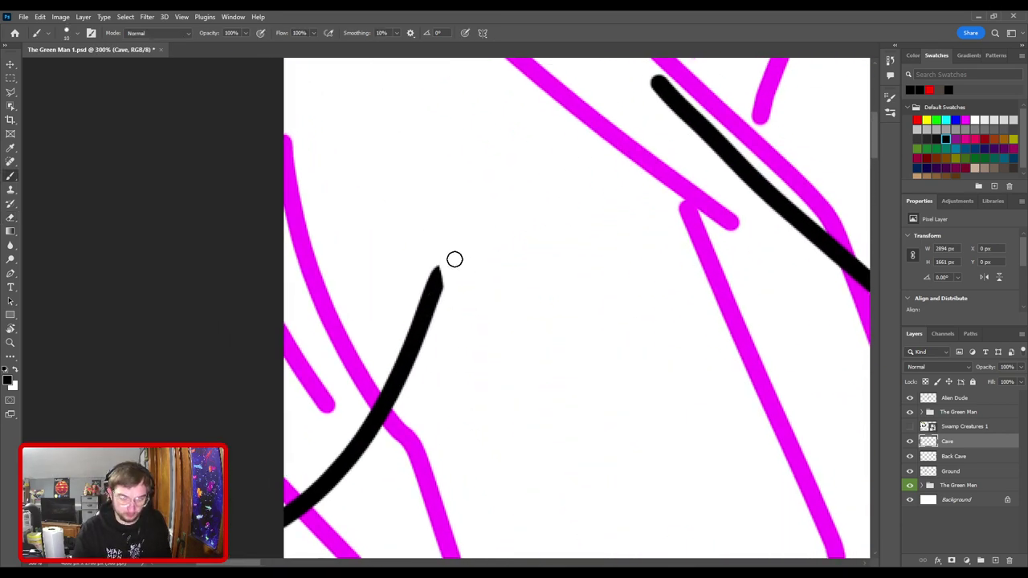
drag(436, 281, 455, 238)
key(ctrl+z)
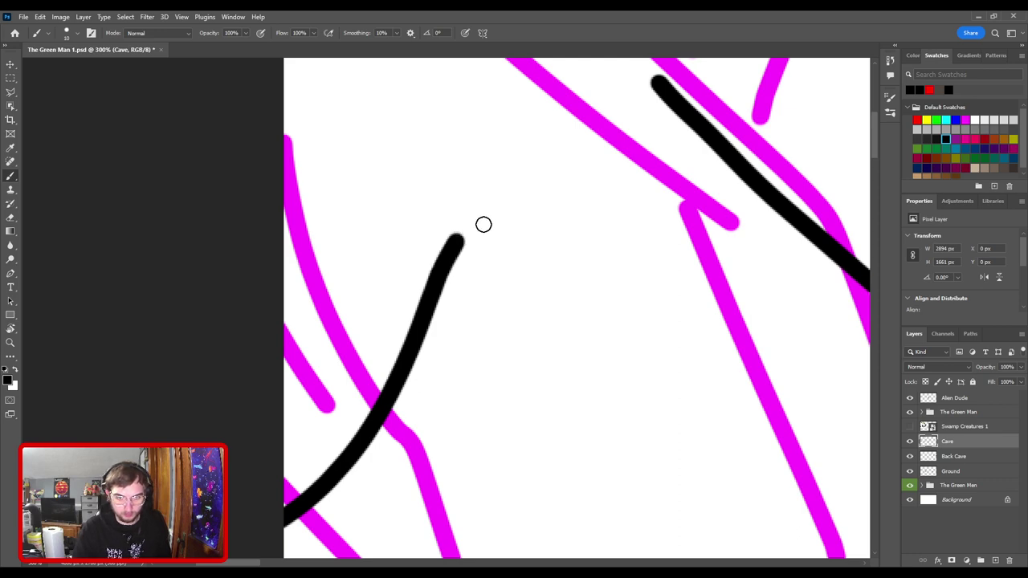
key(ctrl+0)
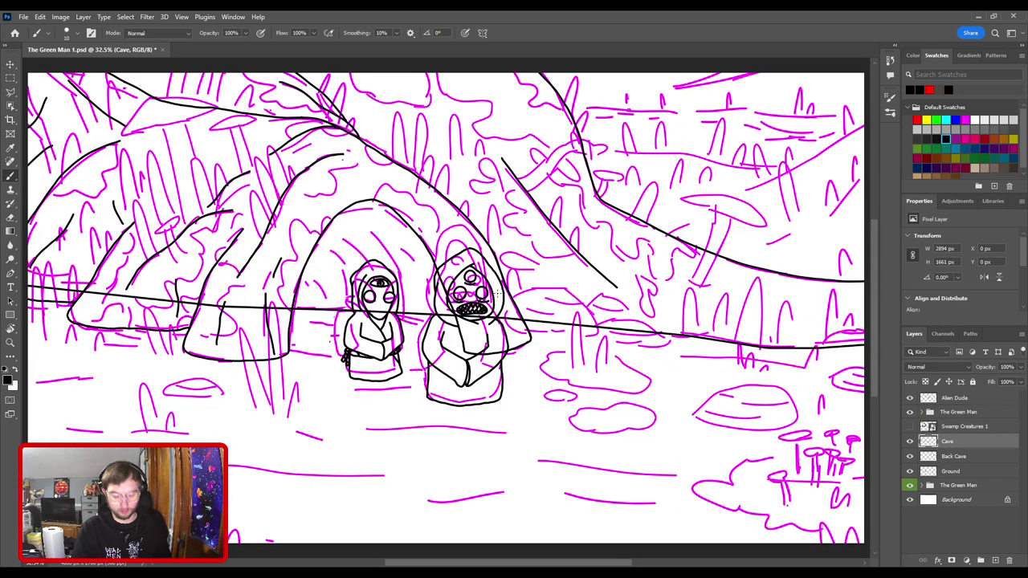
key(ctrl+s)
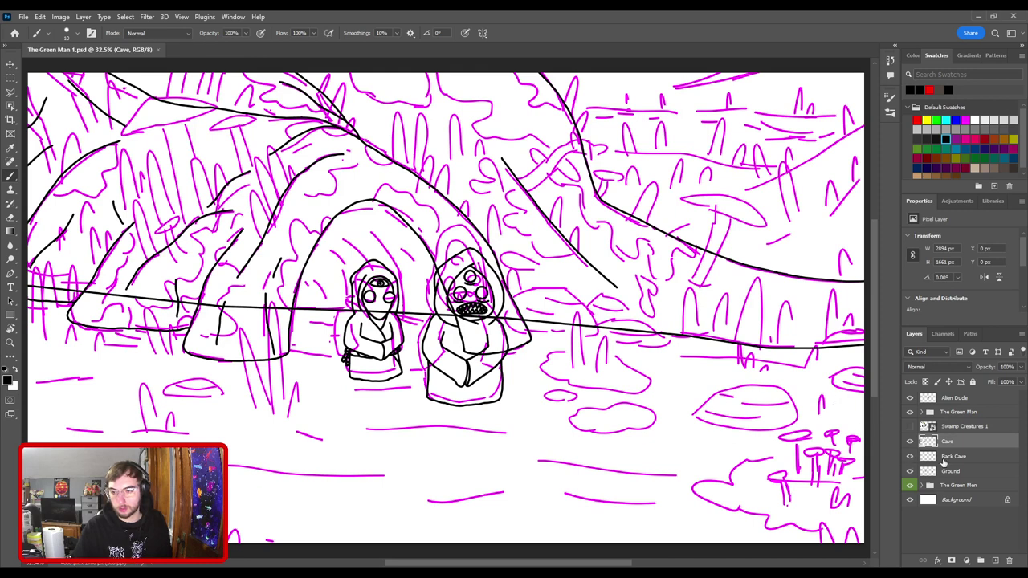
- Add a layer beneath Back Cave and, with the canvas rotated to -27°, ink the long diagonal slope line reaching the right canvas edge
click(946, 460)
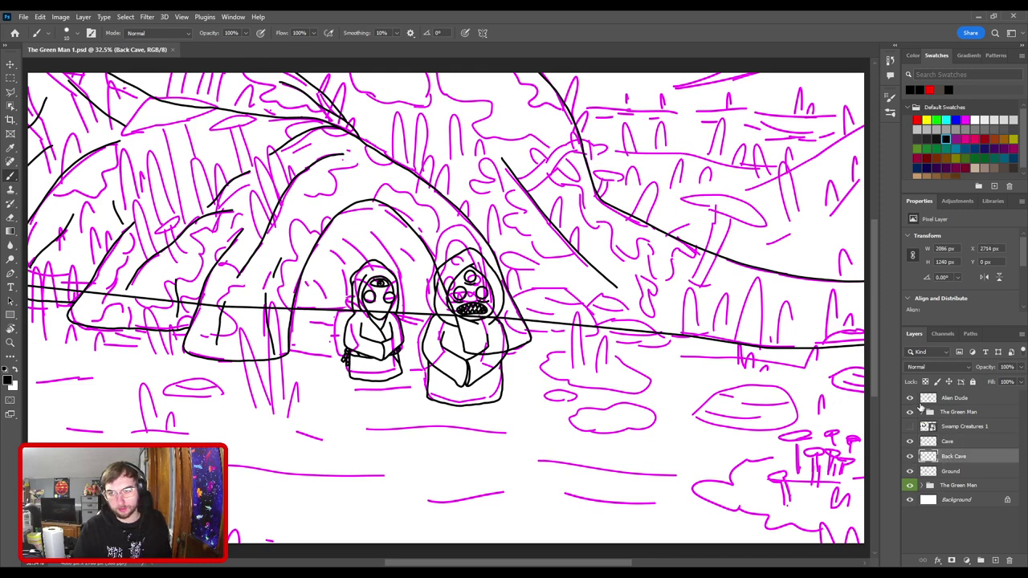
ctrl+click(994, 561)
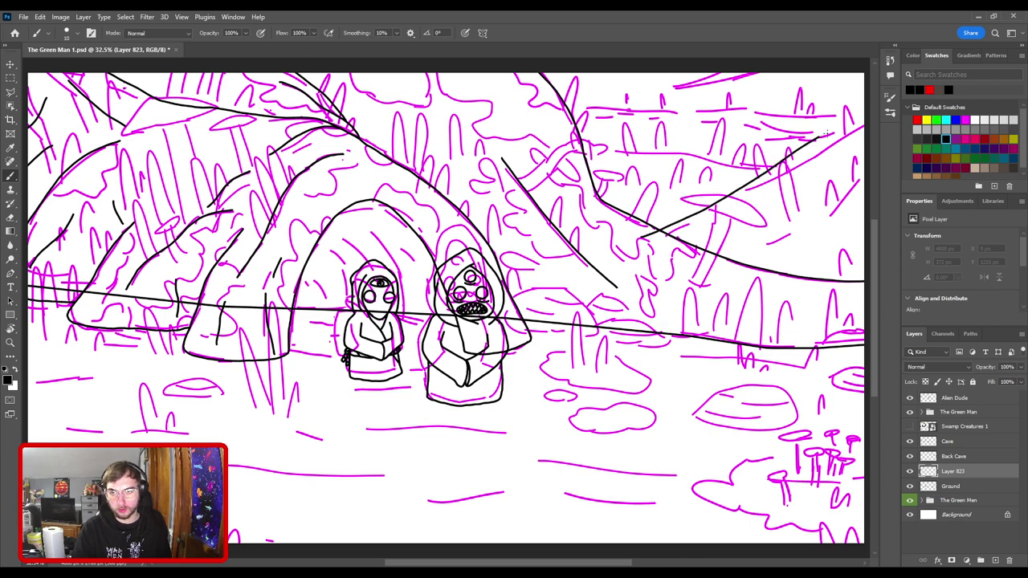
key(r)
drag(643, 143, 522, 143)
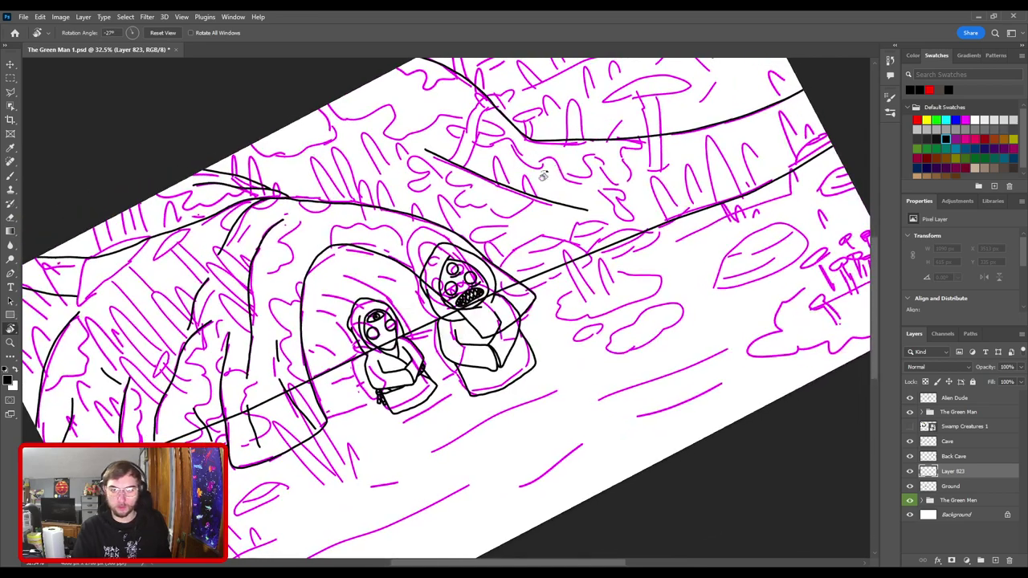
key(ctrl+minus)
mouse_move(631, 139)
mouse_down()
mouse_move(549, 313)
mouse_move(571, 329)
mouse_up()
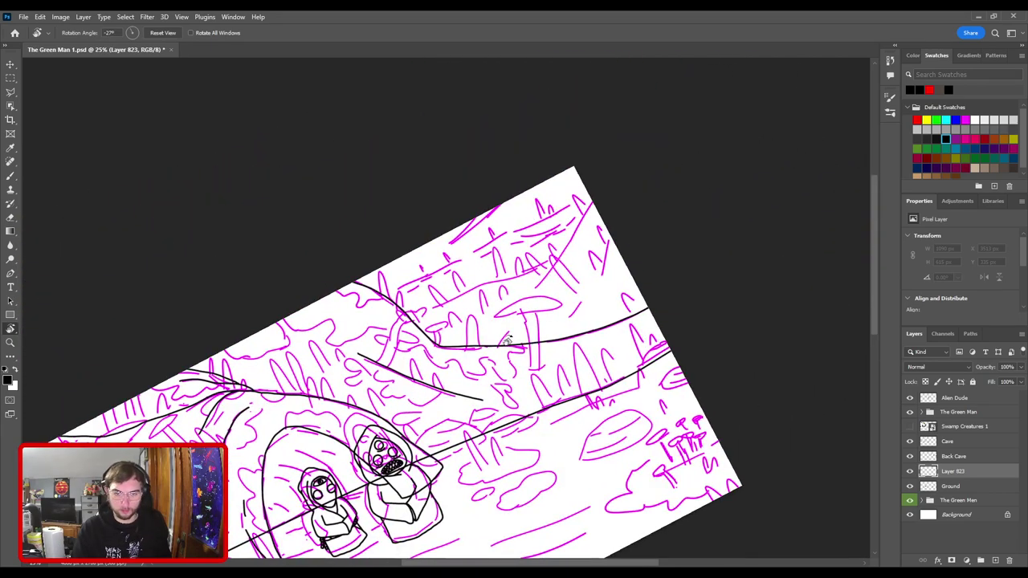
key(b)
drag(501, 351, 593, 205)
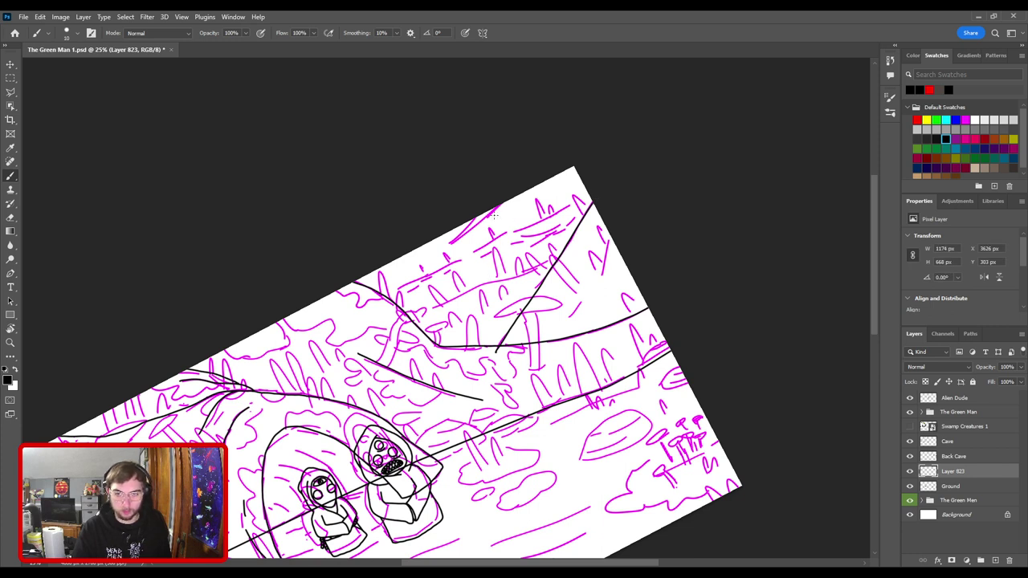
- Rename the new slope line layer as Mound 1
double_click(954, 471)
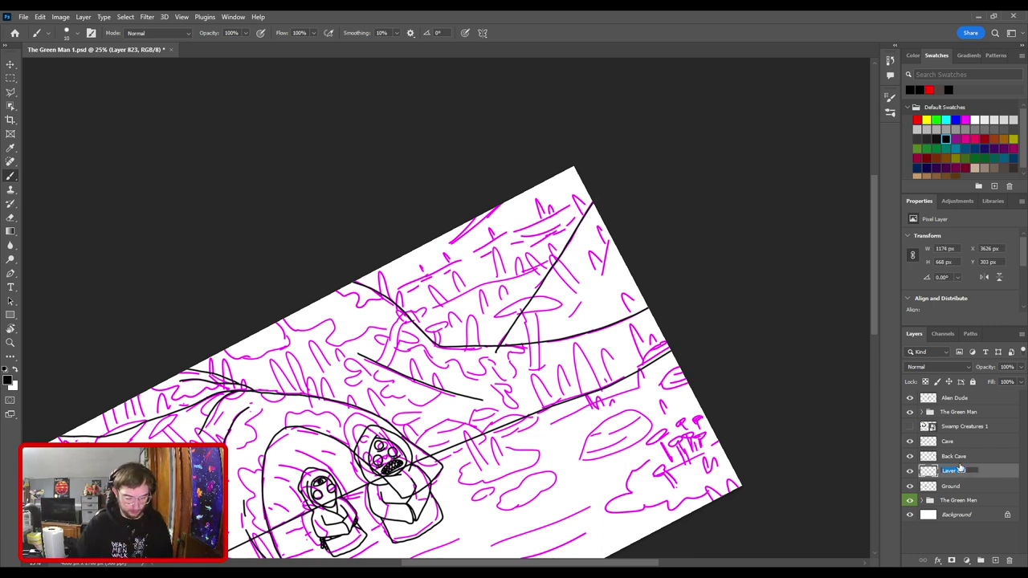
text(Moun)
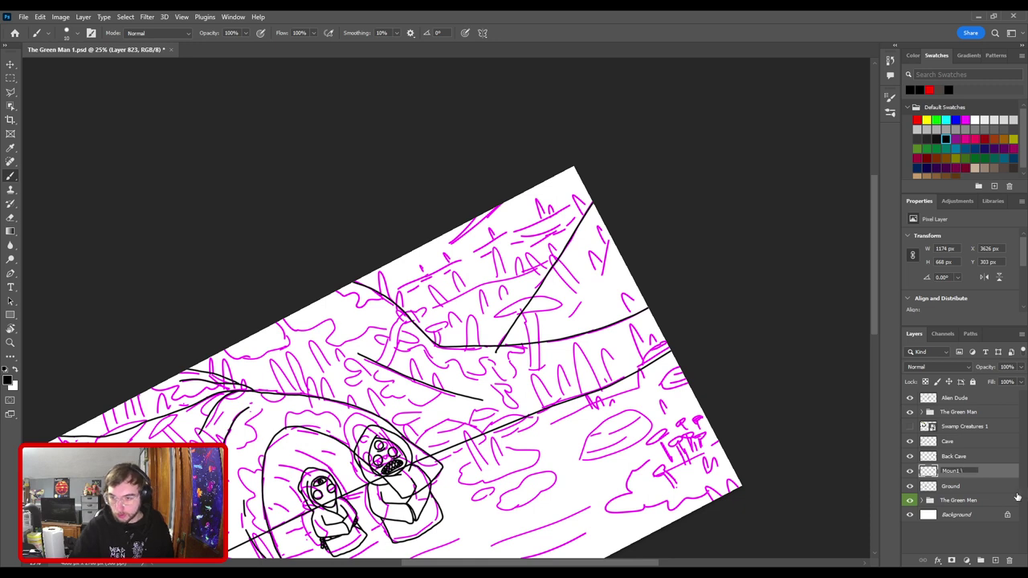
text(d 1)
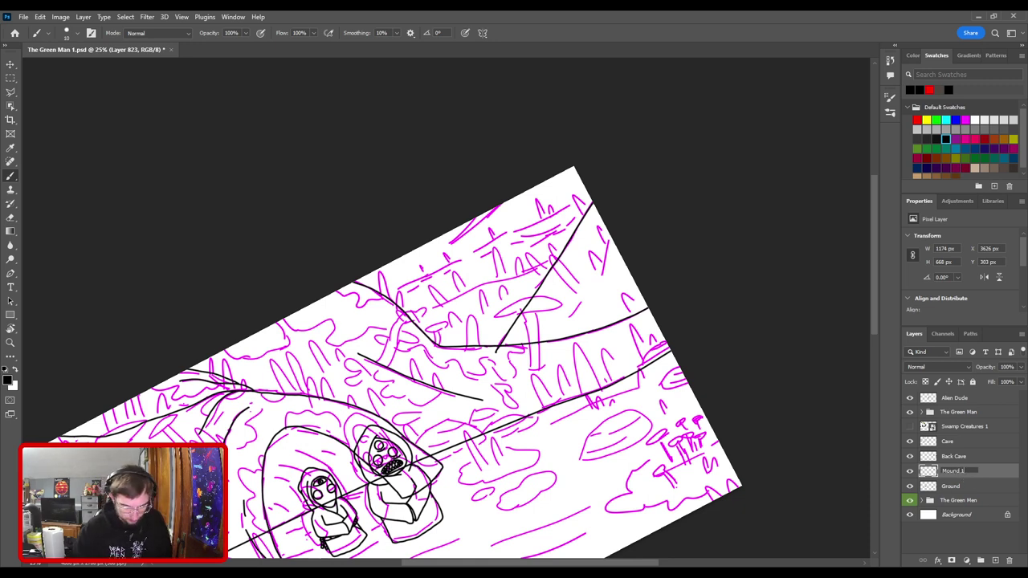
key(Return)
- Add a layer named Mound 2 above Mound 1 and ink the lower background ridge line across to the right canvas edge
click(994, 561)
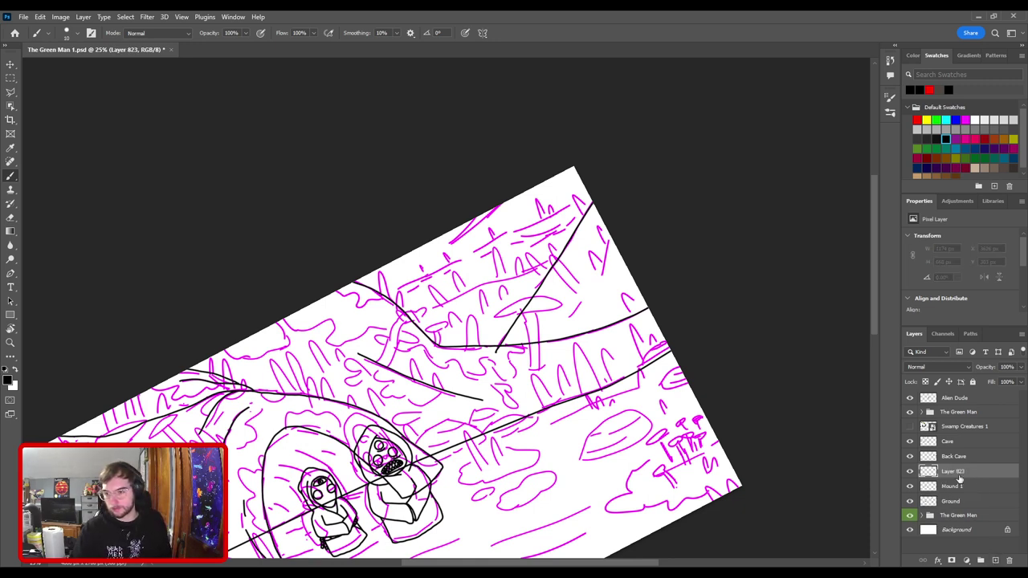
double_click(966, 472)
text(Mound 2)
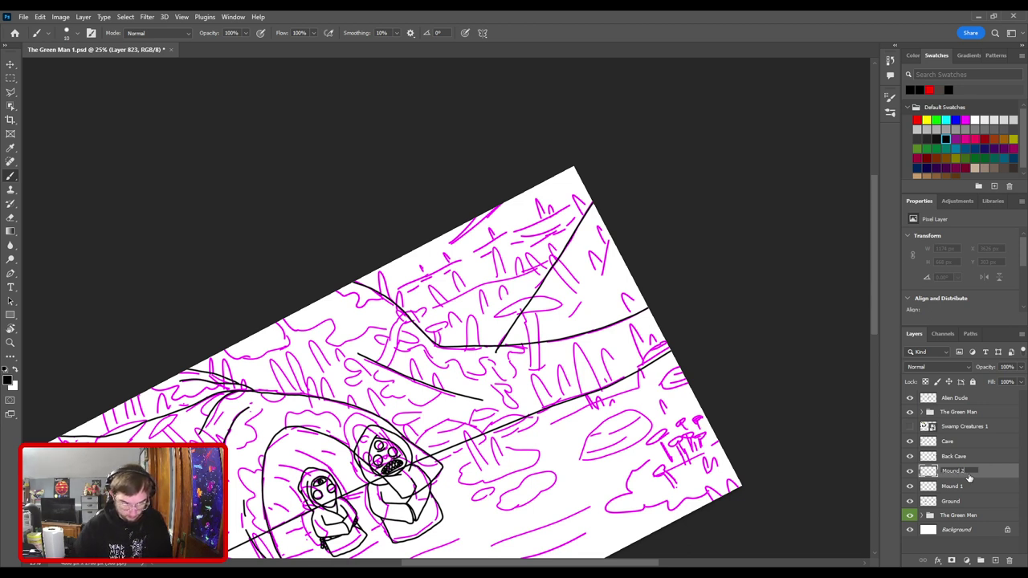
key(Return)
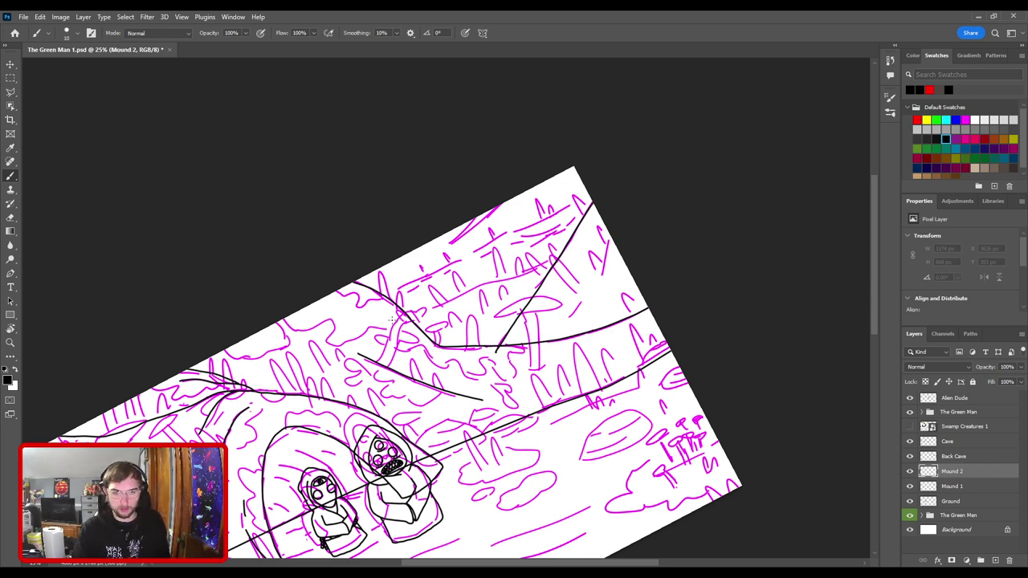
drag(393, 318, 601, 229)
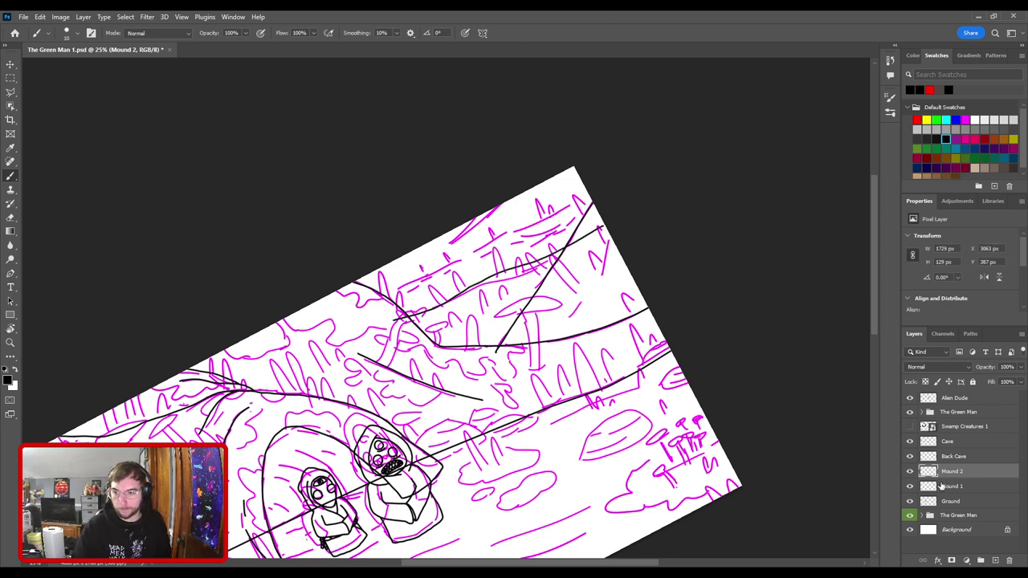
- Add a layer named Mound 3 above Mound 2 and ink the upper background ridge line across to the right canvas edge
click(994, 561)
double_click(950, 471)
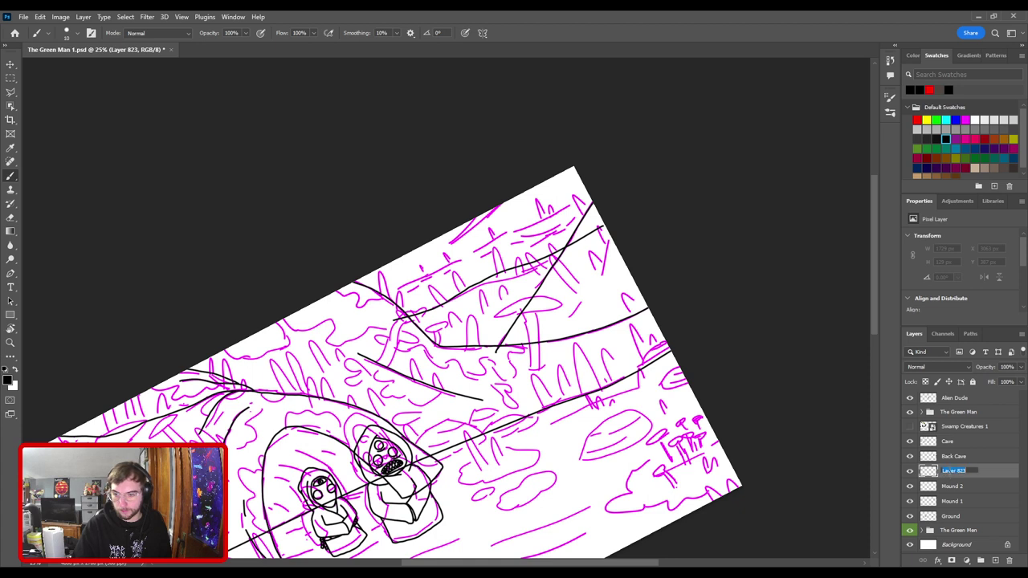
text(Mound)
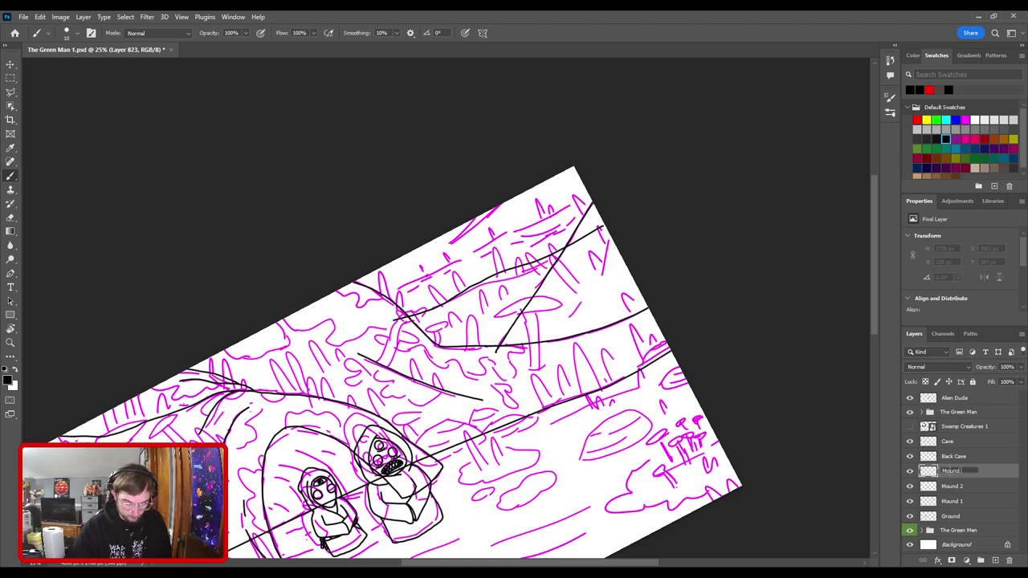
text( 3)
key(Return)
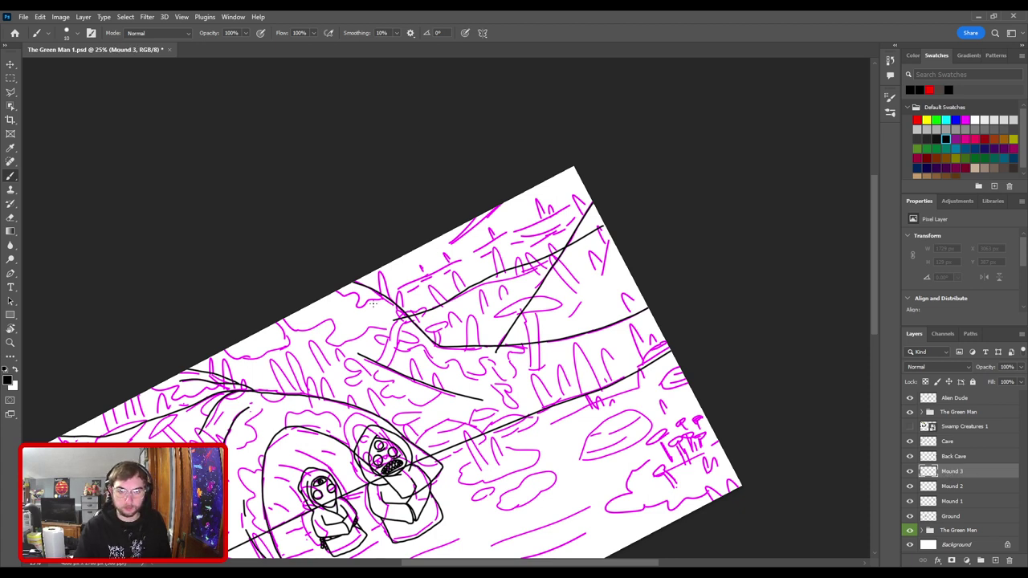
drag(373, 303, 419, 271)
key(ctrl+z)
drag(362, 310, 586, 191)
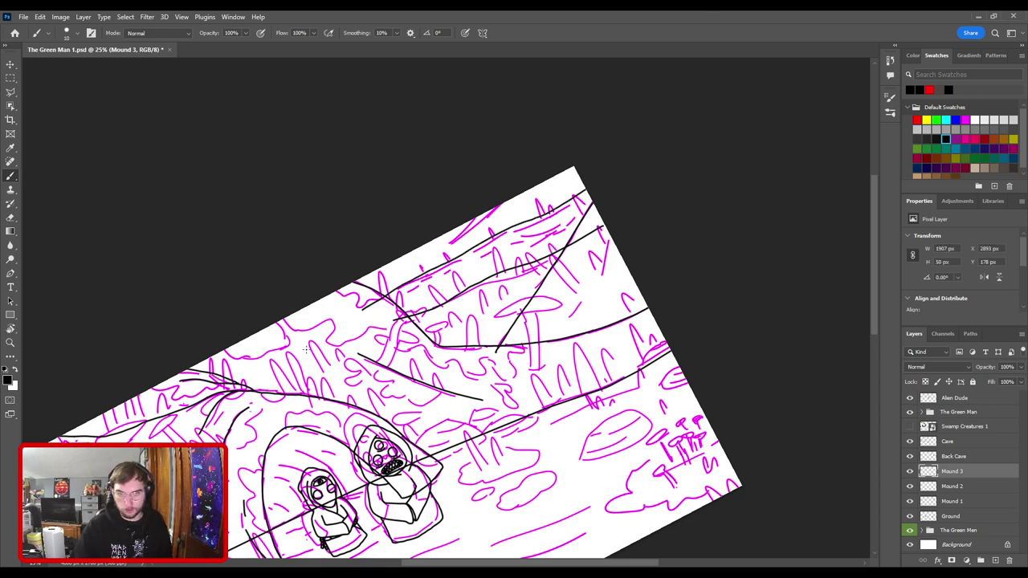
- Reset the canvas rotation to 0° and ink a second curved slope line below the diagonal one on the Mound 1 layer
key(r)
drag(486, 246, 511, 271)
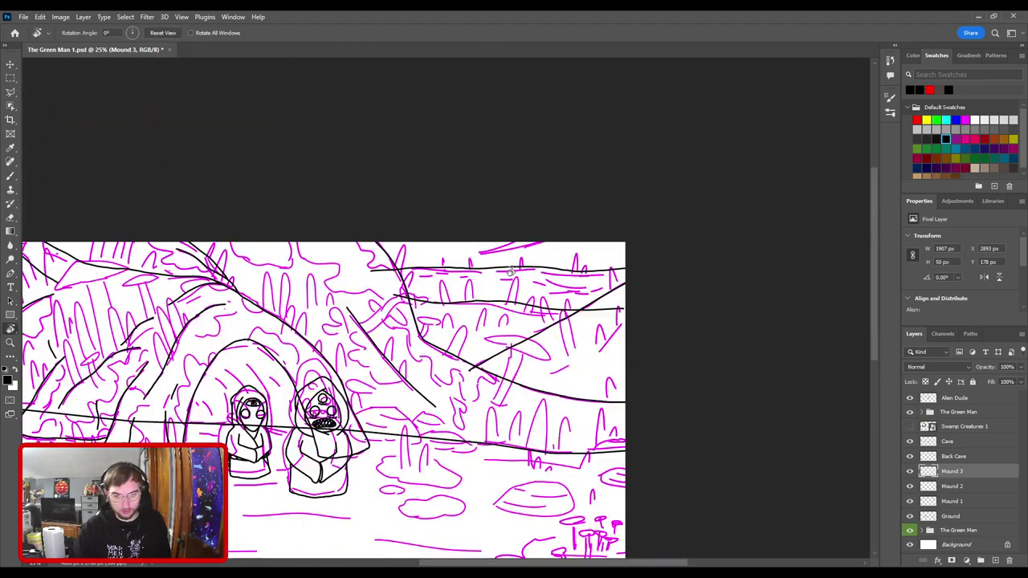
key(ctrl+0)
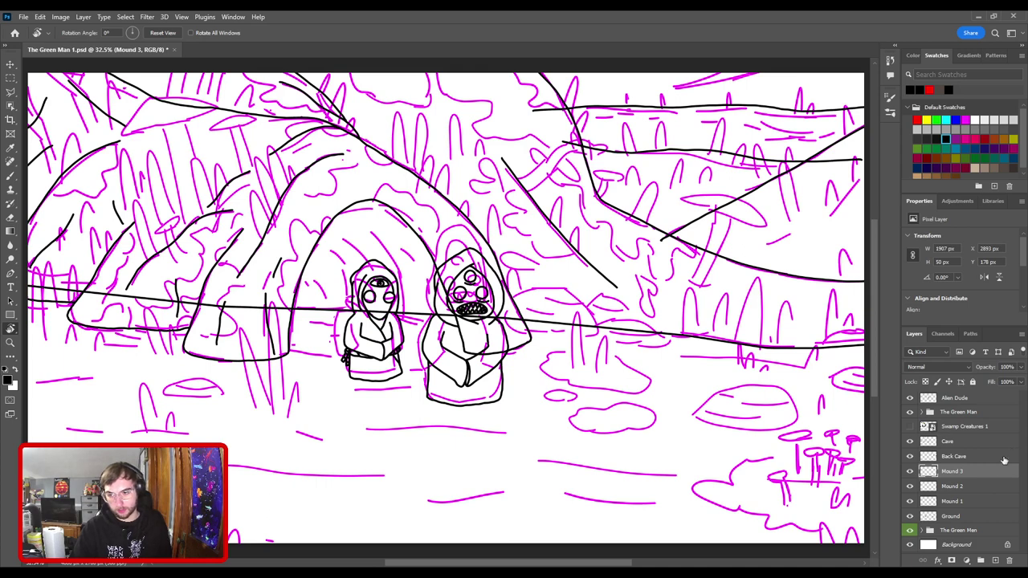
click(982, 501)
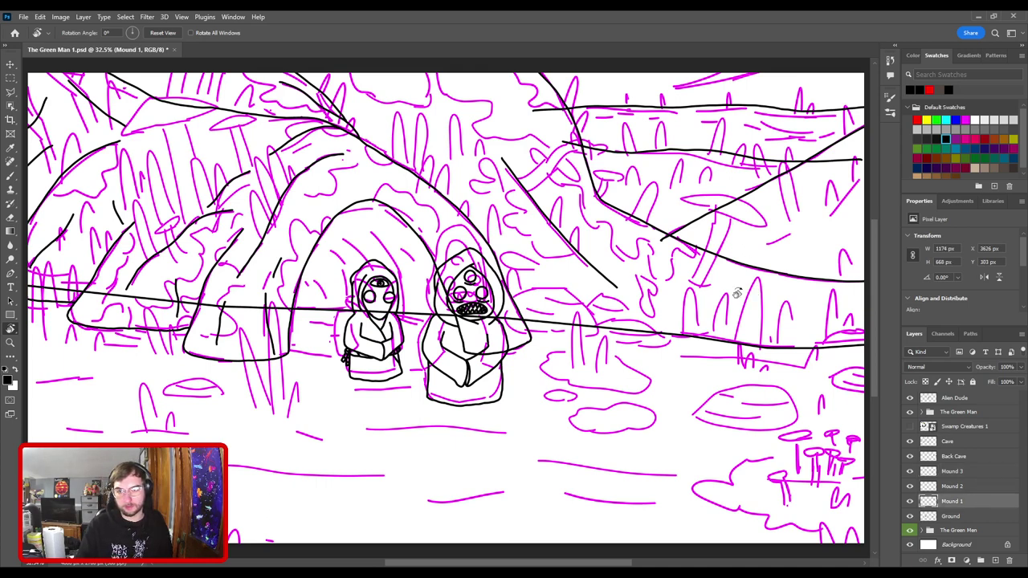
key(b)
drag(765, 254, 861, 173)
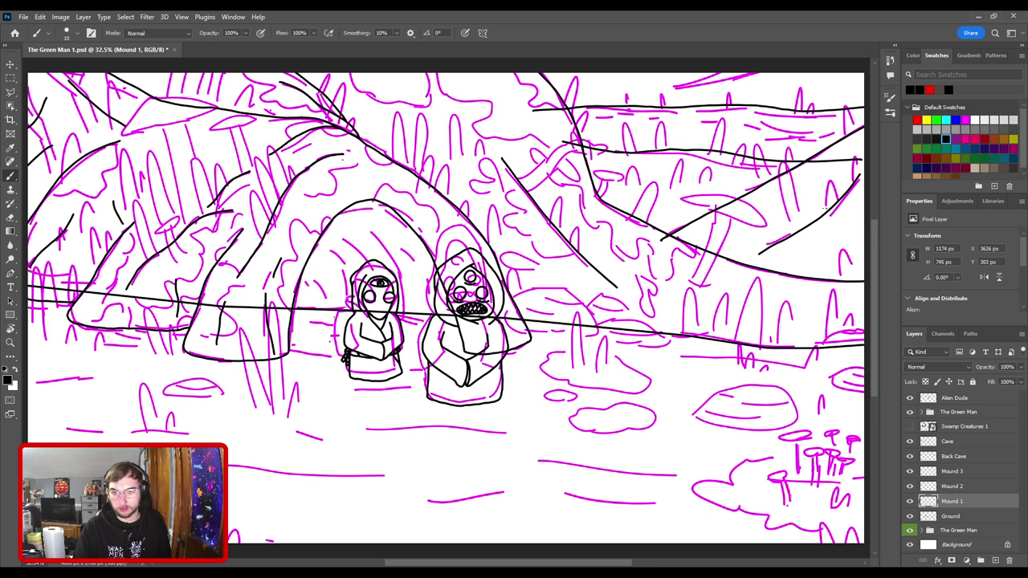
- Rename the Mound 3 layer as Water Line
click(949, 473)
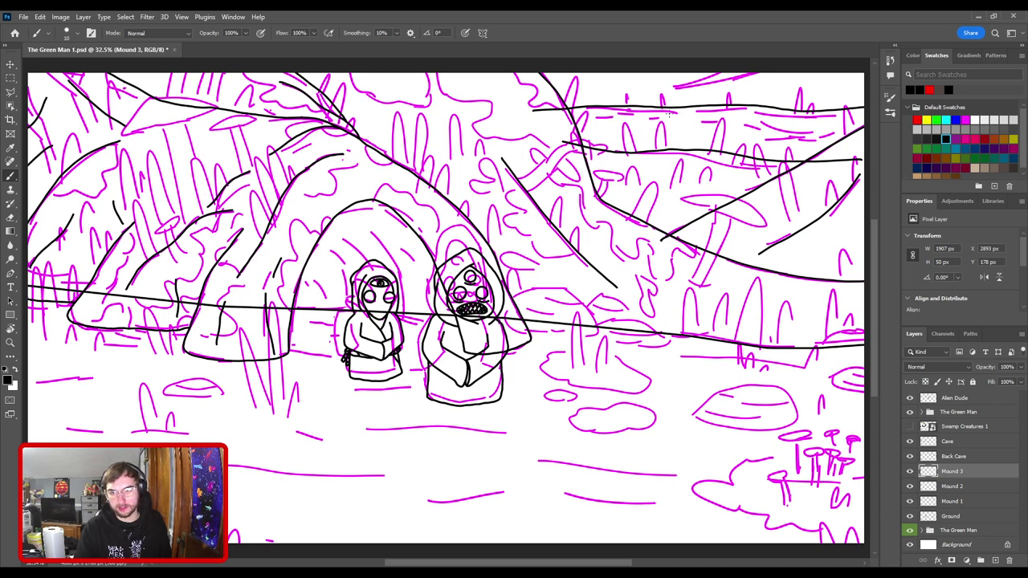
double_click(956, 471)
text(Water L)
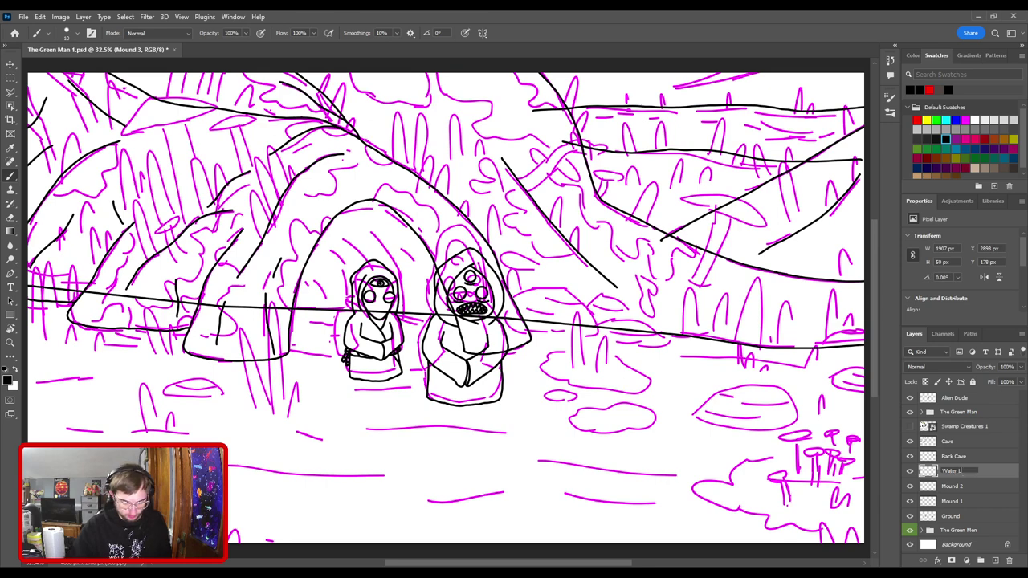
text(ine)
key(Return)
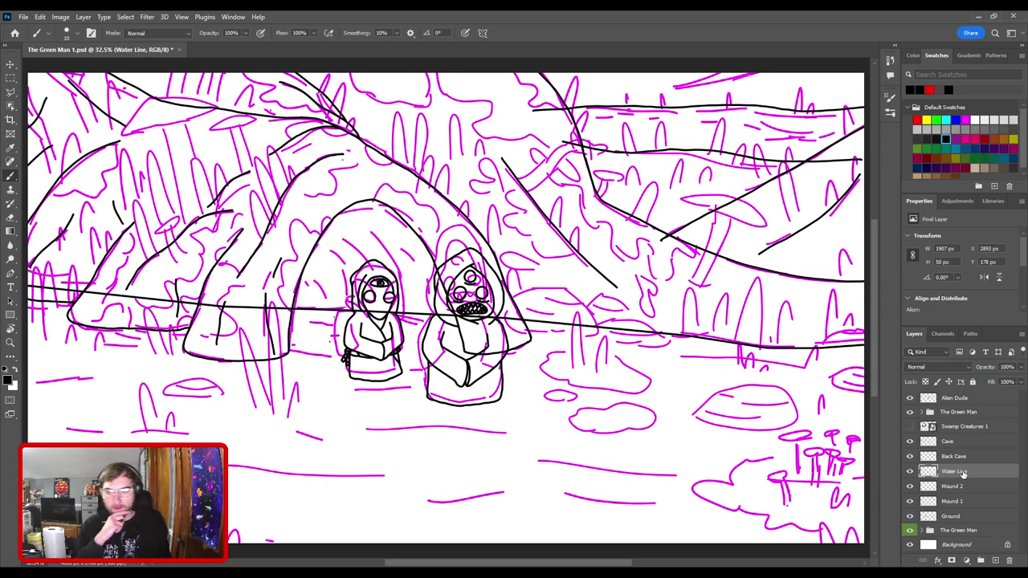
key(ctrl+minus)
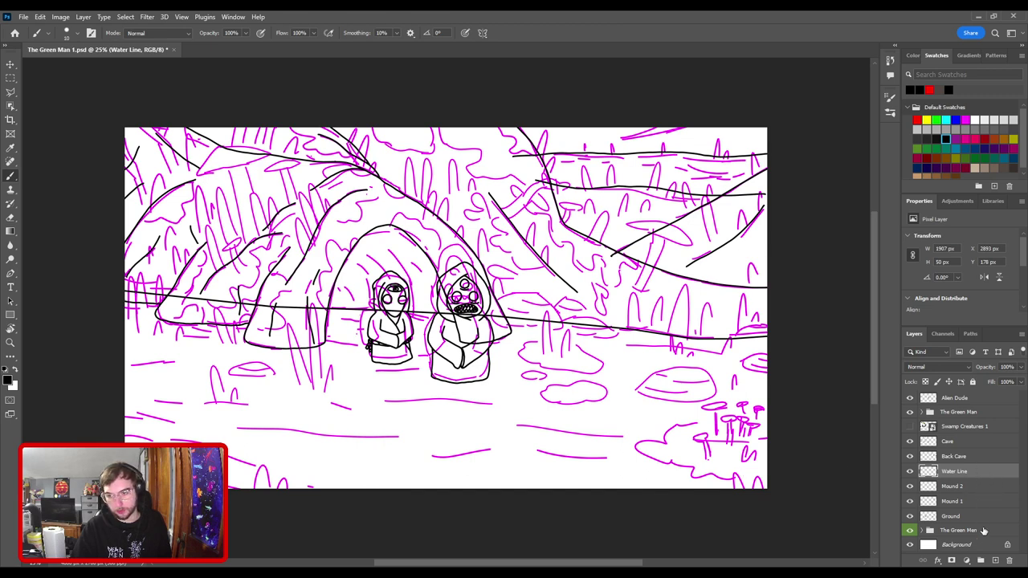
- Add a layer named Shore Line above Water Line and ink a wavy shoreline along the lower edge of the canvas
click(995, 561)
double_click(954, 472)
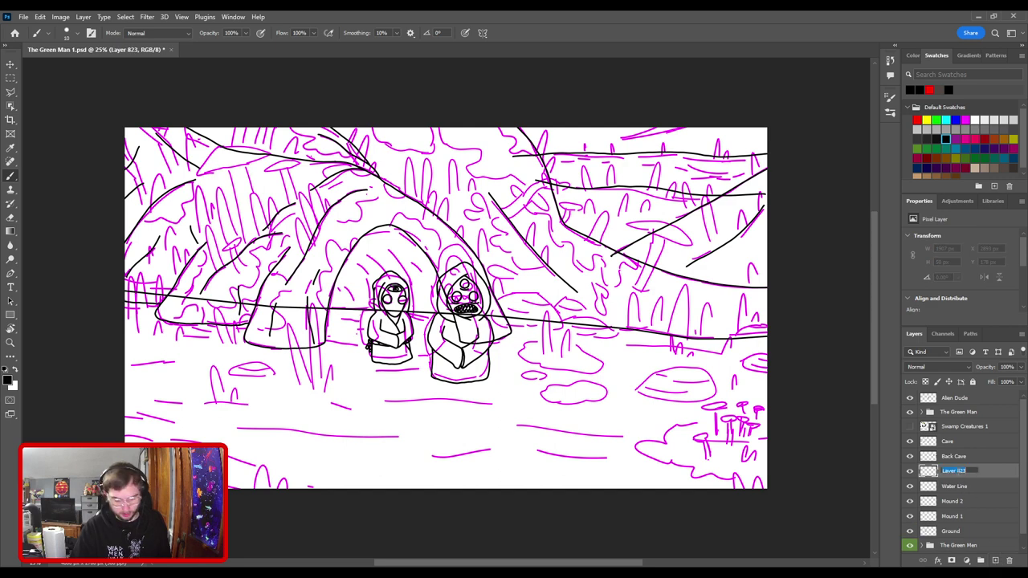
text(Shore Line)
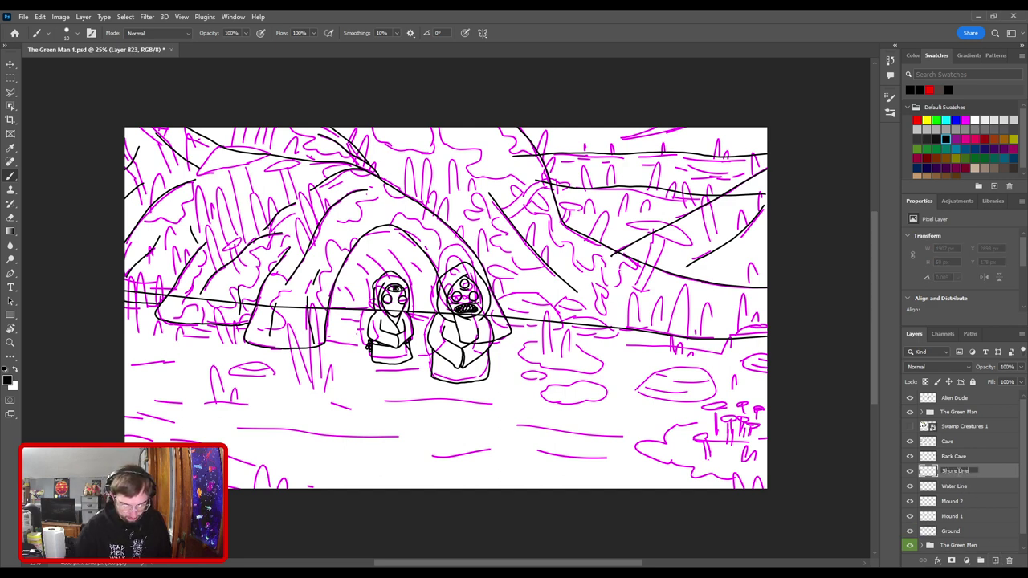
key(Return)
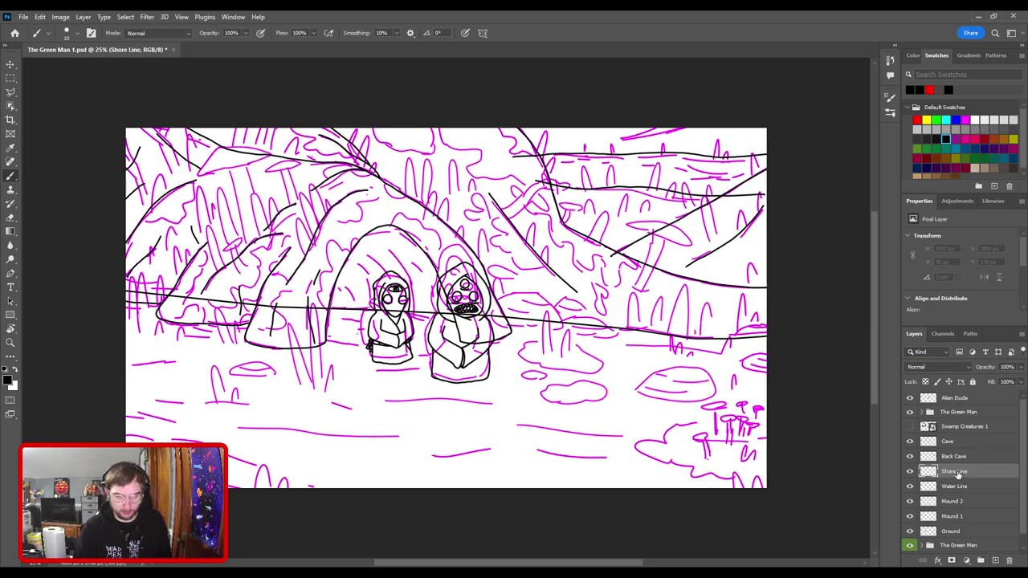
key(ctrl+minus)
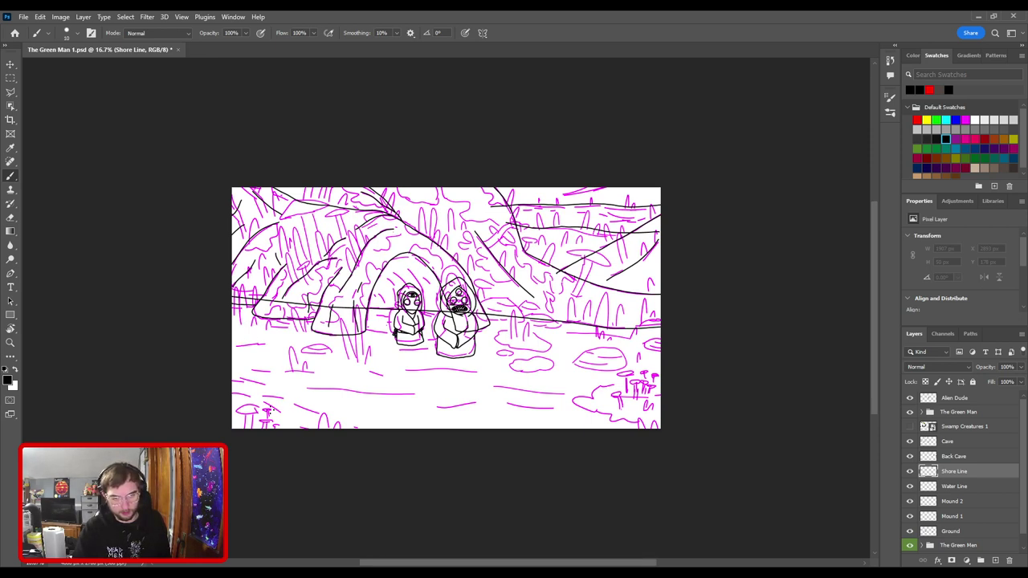
mouse_move(220, 408)
mouse_down()
mouse_move(444, 431)
mouse_move(538, 412)
mouse_move(634, 408)
mouse_up()
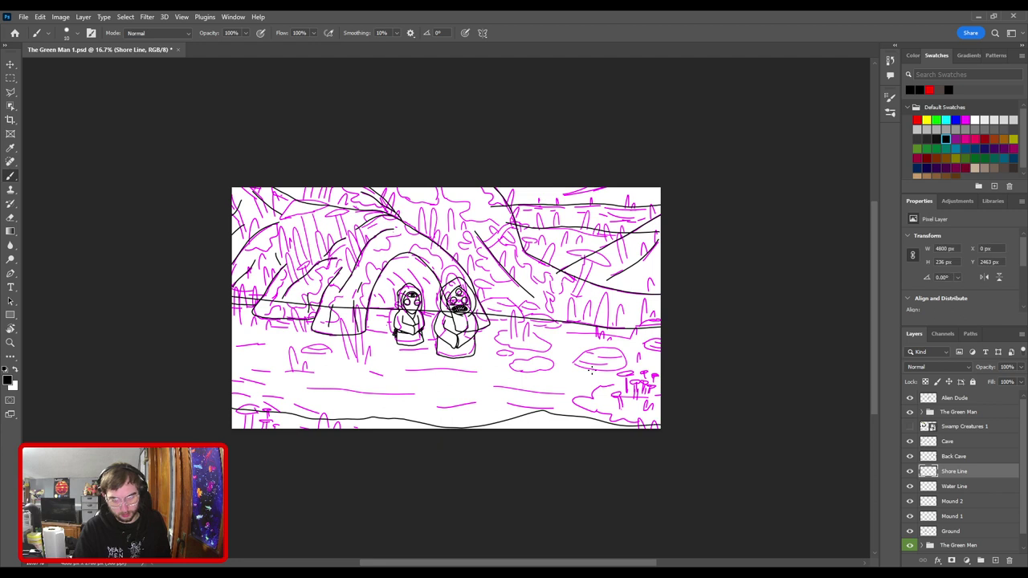
key(ctrl+z)
mouse_move(227, 410)
mouse_down()
mouse_move(358, 419)
mouse_move(473, 410)
mouse_move(622, 438)
mouse_move(639, 460)
mouse_up()
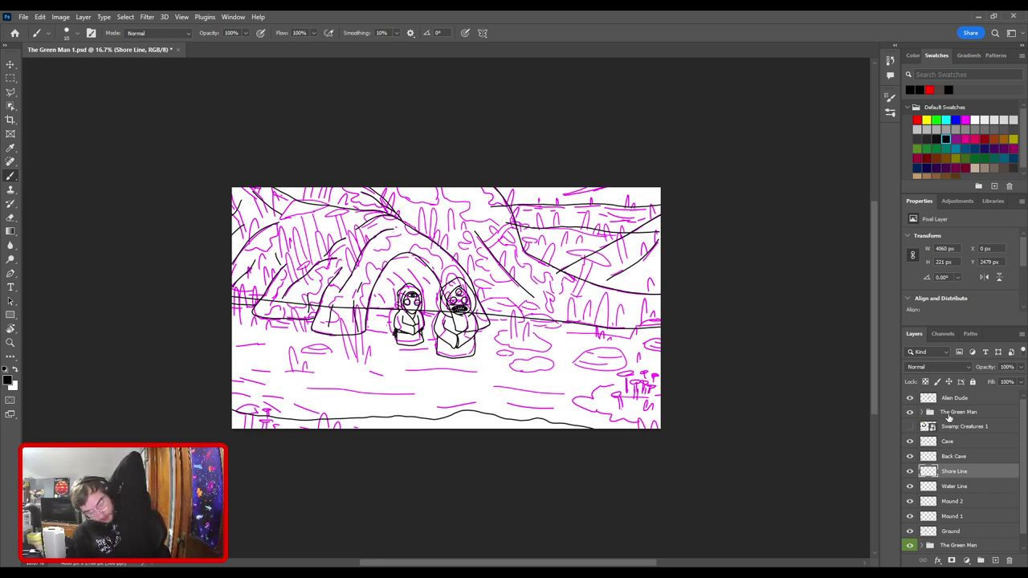
- Add a layer named Inner Cave above the Back Cave layer
click(959, 457)
click(995, 559)
double_click(958, 457)
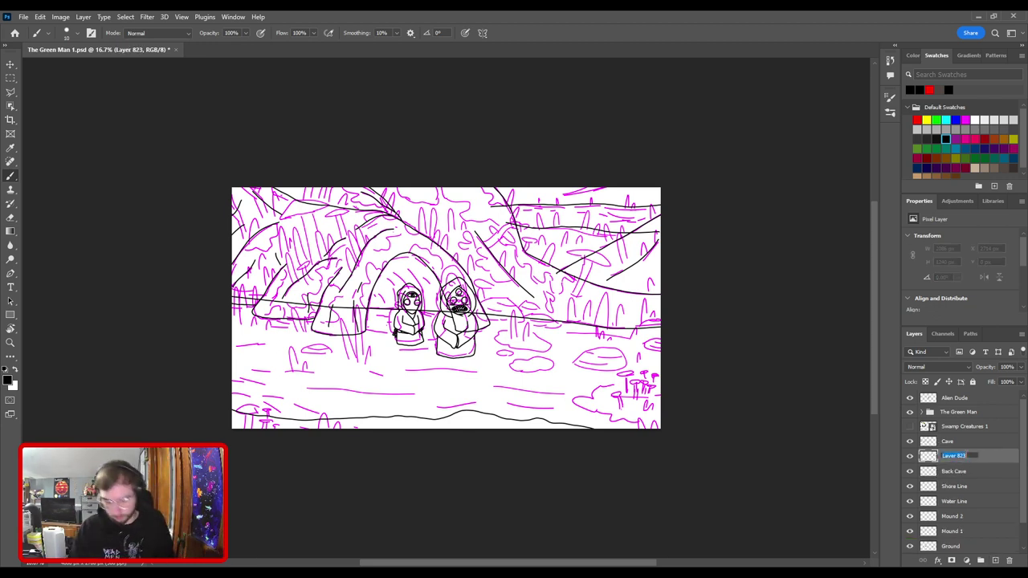
text(Inner Ca)
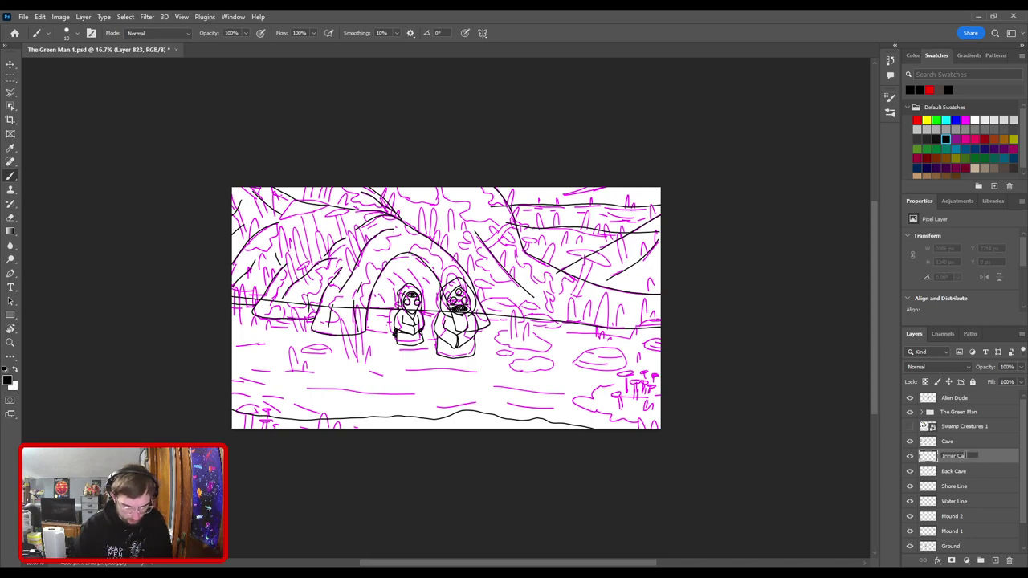
text(ve)
key(Return)
- Try to ink the inner cave's floor line behind the two figures with the canvas rotated, then return the rotation to 0°
key(ctrl+plus)
key(ctrl+plus)
key(ctrl+plus)
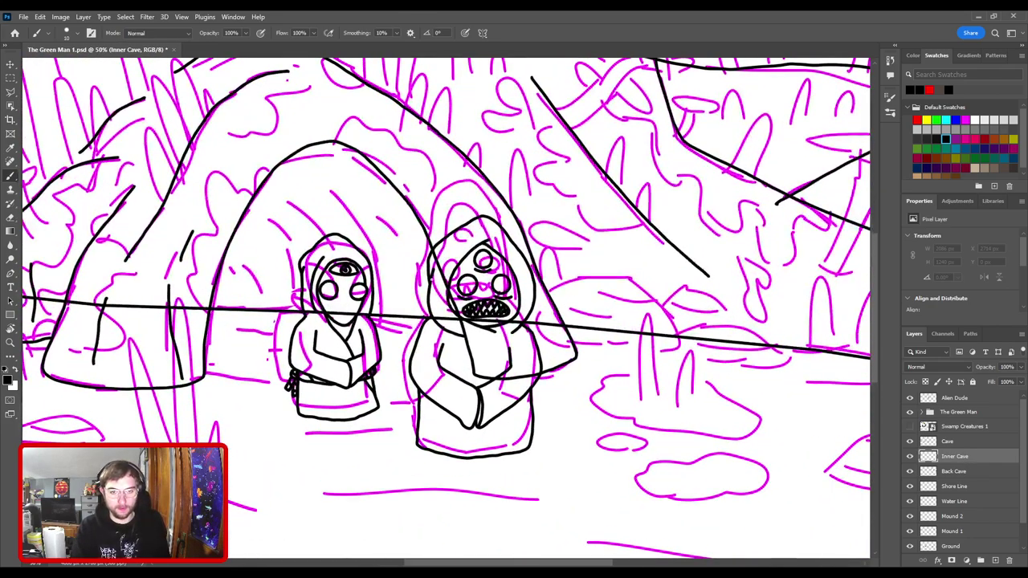
key(r)
mouse_move(358, 313)
mouse_down()
mouse_move(448, 395)
mouse_move(485, 386)
mouse_up()
key(ctrl+minus)
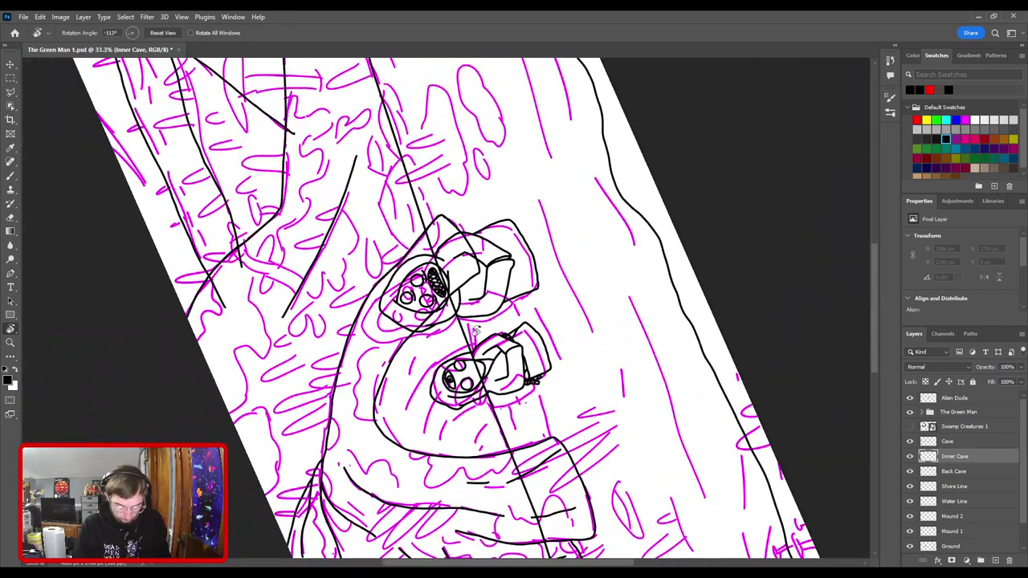
key(b)
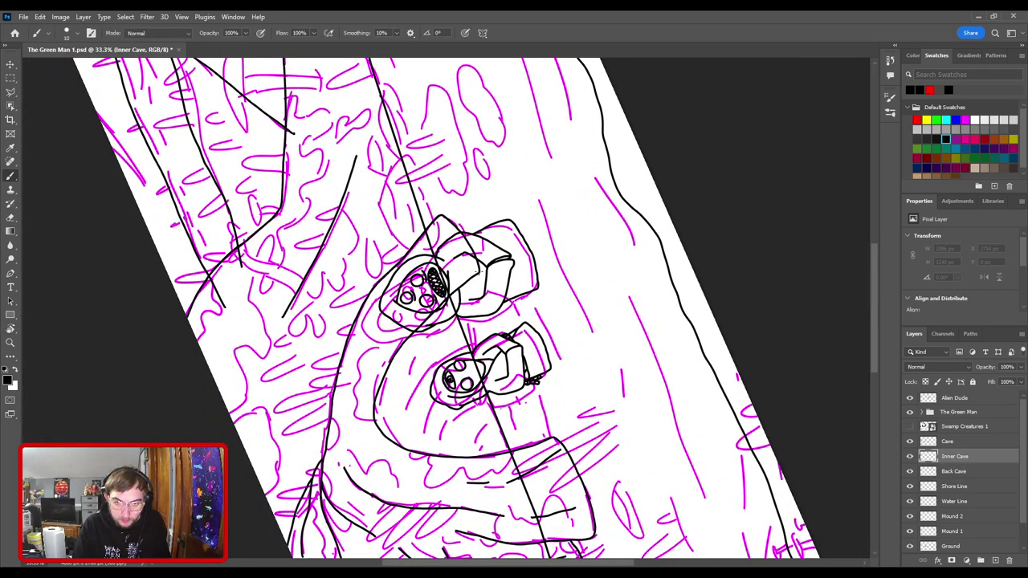
drag(480, 273, 459, 340)
key(ctrl+z)
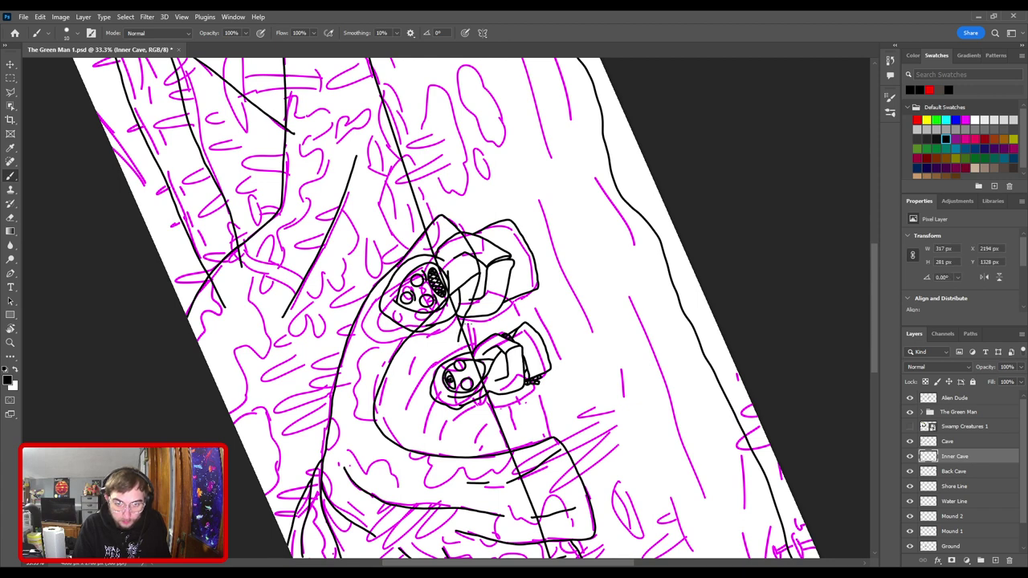
key(ctrl+z)
mouse_move(478, 270)
mouse_down()
mouse_move(467, 332)
mouse_move(498, 435)
mouse_move(477, 340)
mouse_move(477, 278)
mouse_up()
key(ctrl+z)
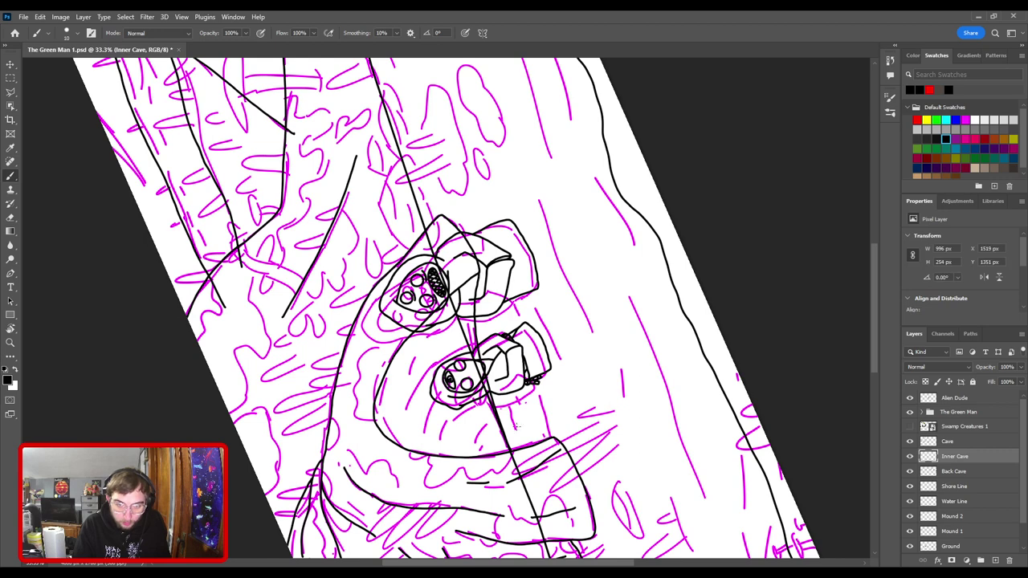
key(ctrl+z)
mouse_move(512, 452)
mouse_down()
mouse_move(469, 347)
mouse_move(465, 294)
mouse_up()
key(ctrl+z)
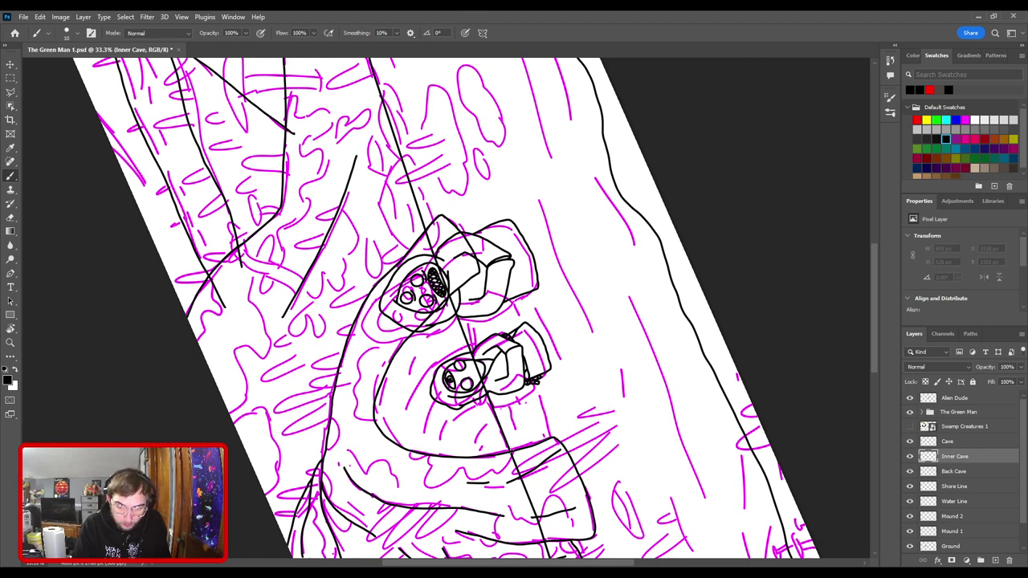
mouse_move(514, 454)
mouse_down()
mouse_move(470, 335)
mouse_move(476, 275)
mouse_up()
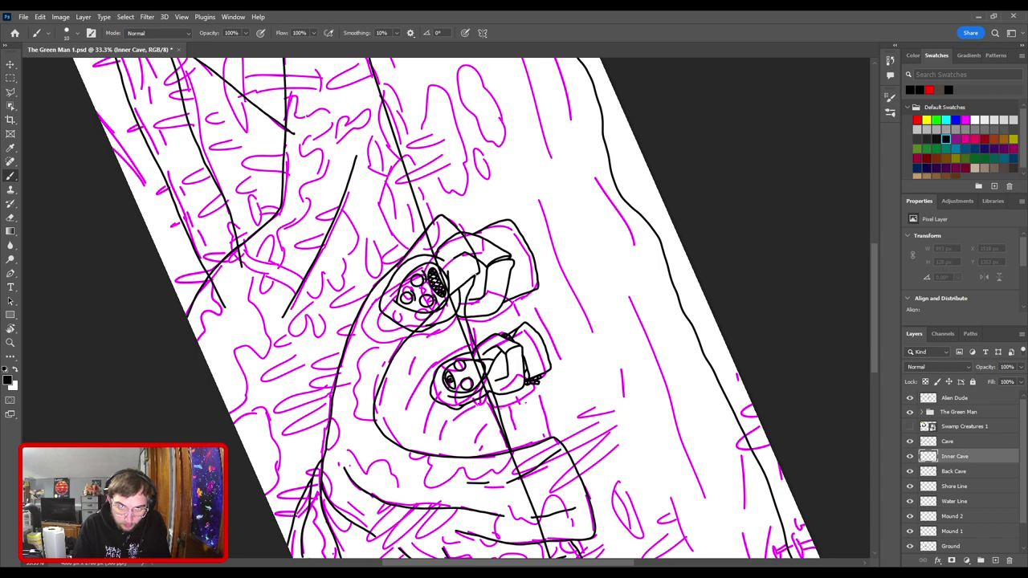
key(r)
mouse_move(548, 177)
mouse_down()
mouse_move(615, 417)
mouse_move(566, 479)
mouse_move(521, 493)
mouse_move(540, 479)
mouse_up()
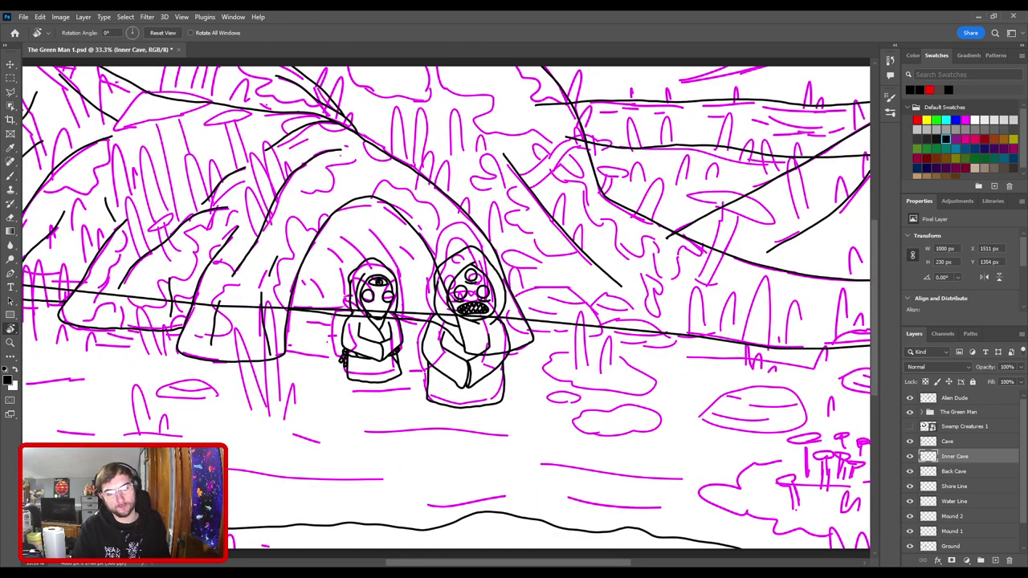
- Ink the inner cave's floor line from the cave opening's near wall behind the smaller figure to the larger figure
key(b)
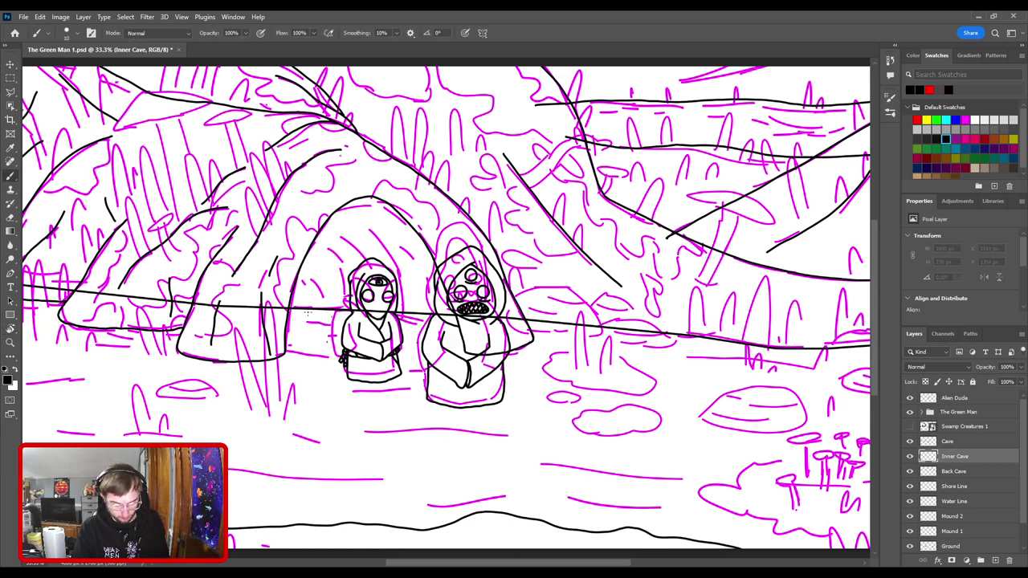
mouse_move(294, 308)
mouse_down()
mouse_move(355, 317)
mouse_move(471, 366)
mouse_up()
key(ctrl+z)
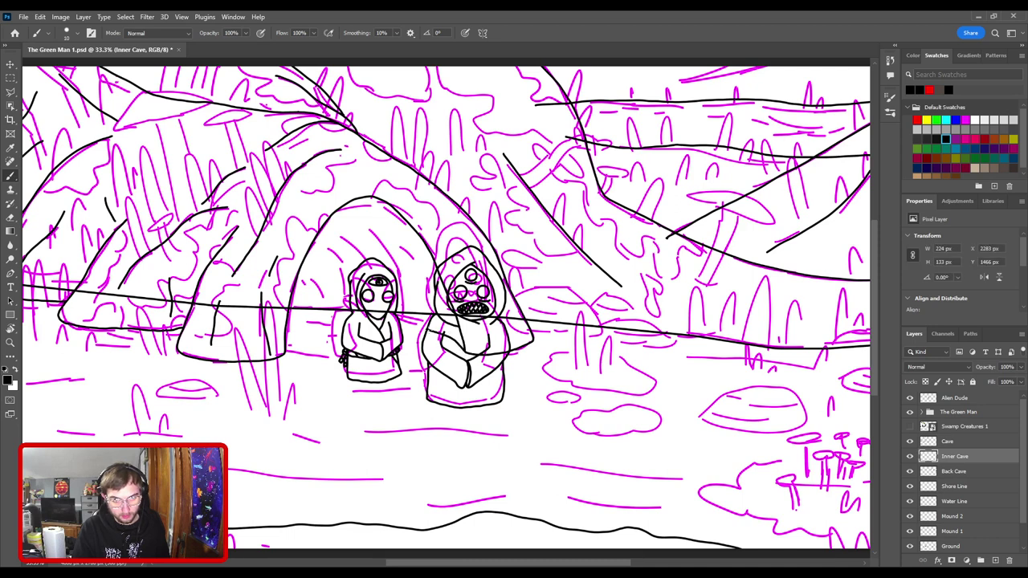
drag(286, 309, 427, 329)
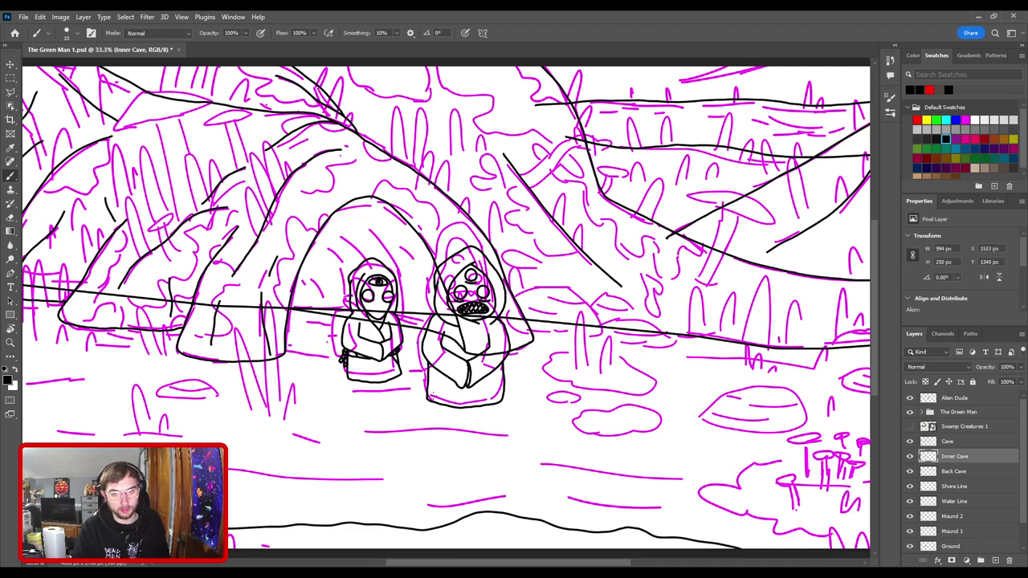
- Erase the part of the inner cave's floor line that runs across the smaller hooded figure
key(ctrl+minus)
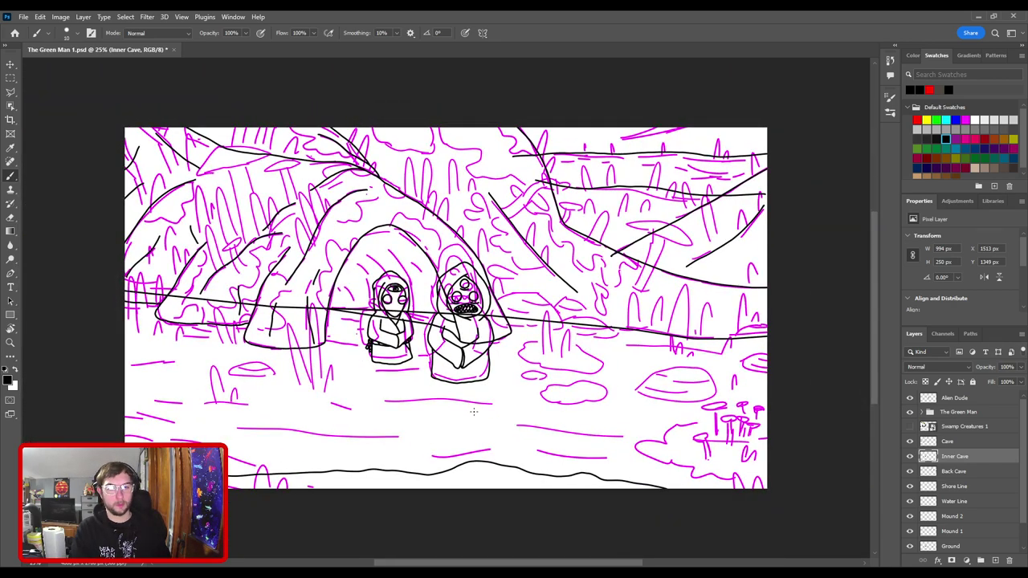
key(ctrl+plus)
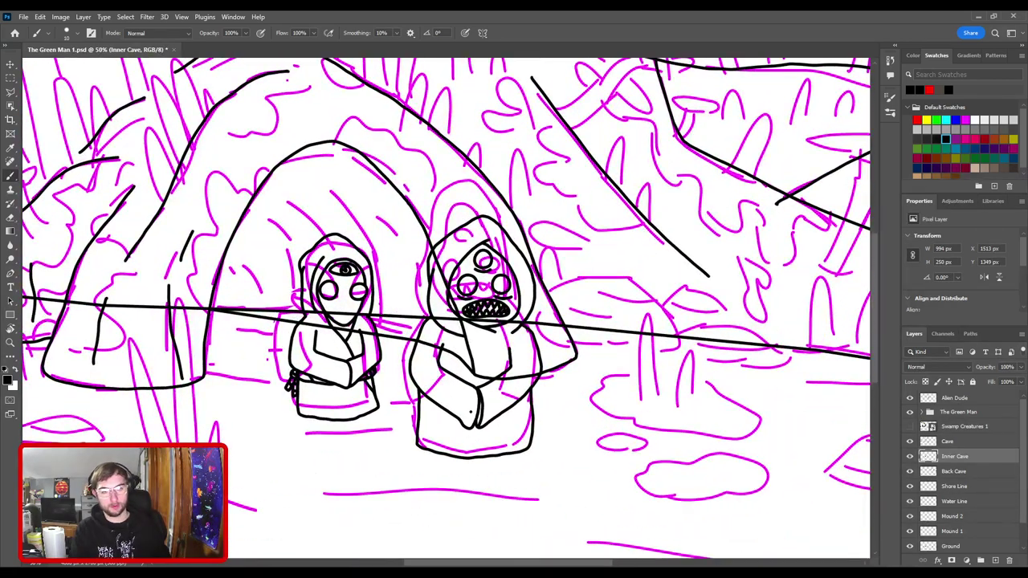
key(ctrl+plus)
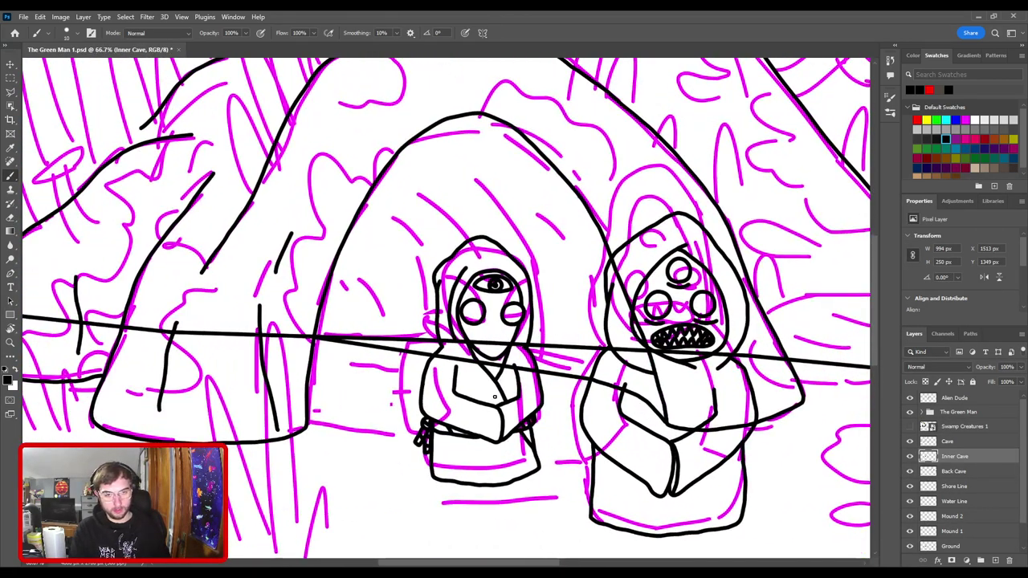
key(e)
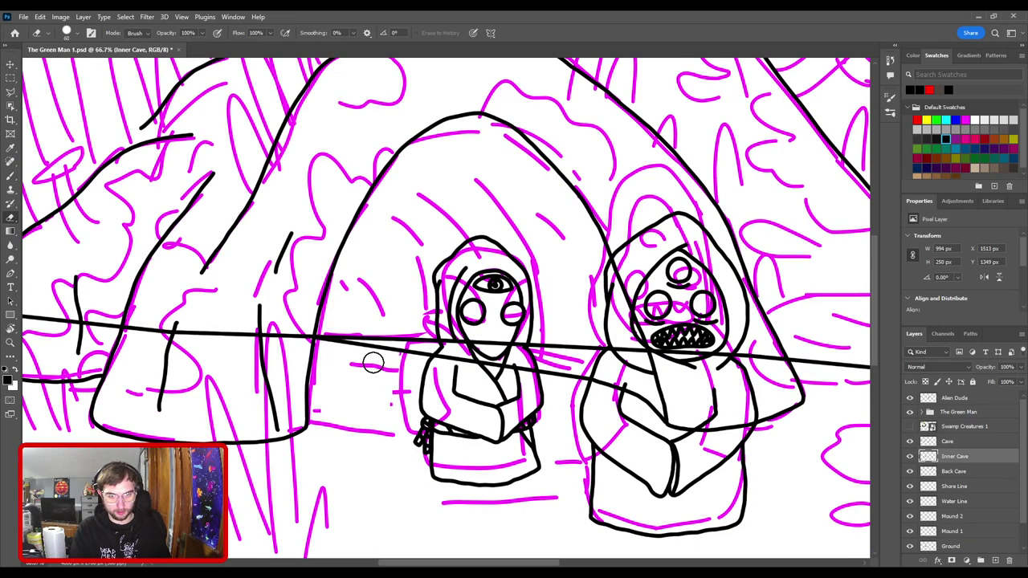
mouse_move(377, 349)
mouse_down()
mouse_move(426, 356)
mouse_move(464, 374)
mouse_move(536, 380)
mouse_move(564, 398)
mouse_up()
key(ctrl+plus)
drag(386, 308, 418, 273)
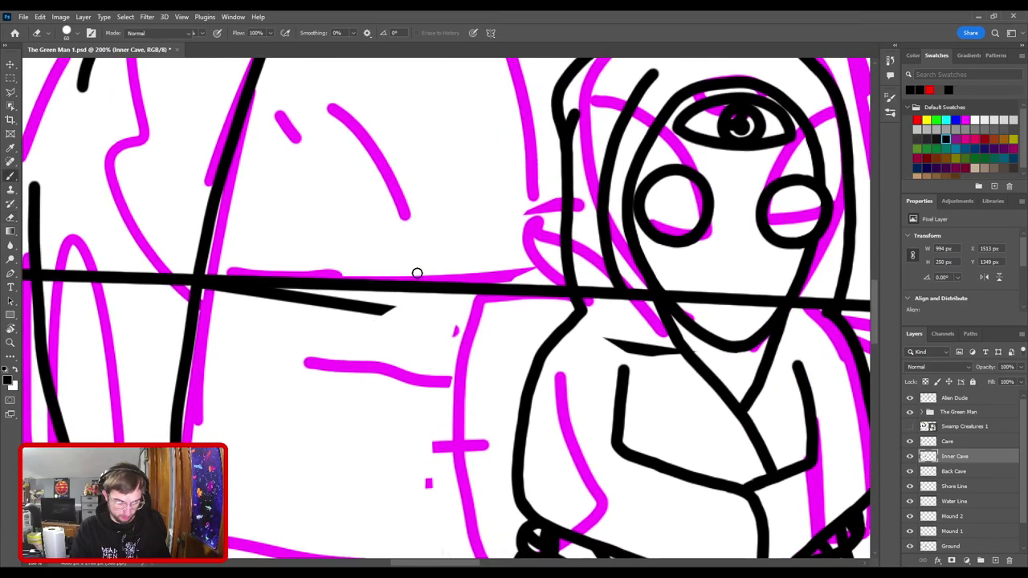
- Enlarge the eraser to 175 px and erase the leftover floor line pieces on both sides of the smaller figure
key(b)
key(ctrl+minus)
key(ctrl+minus)
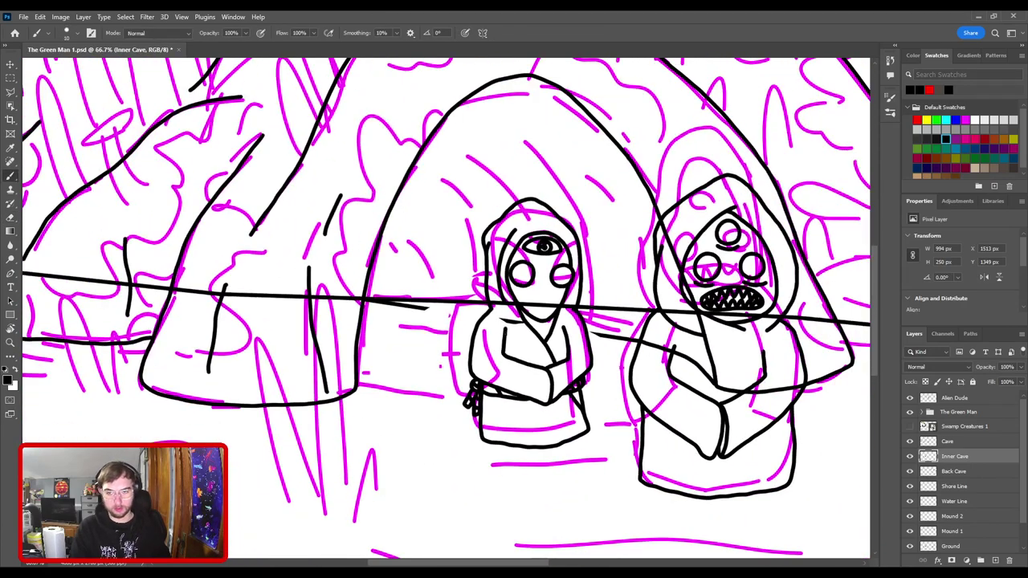
key(e)
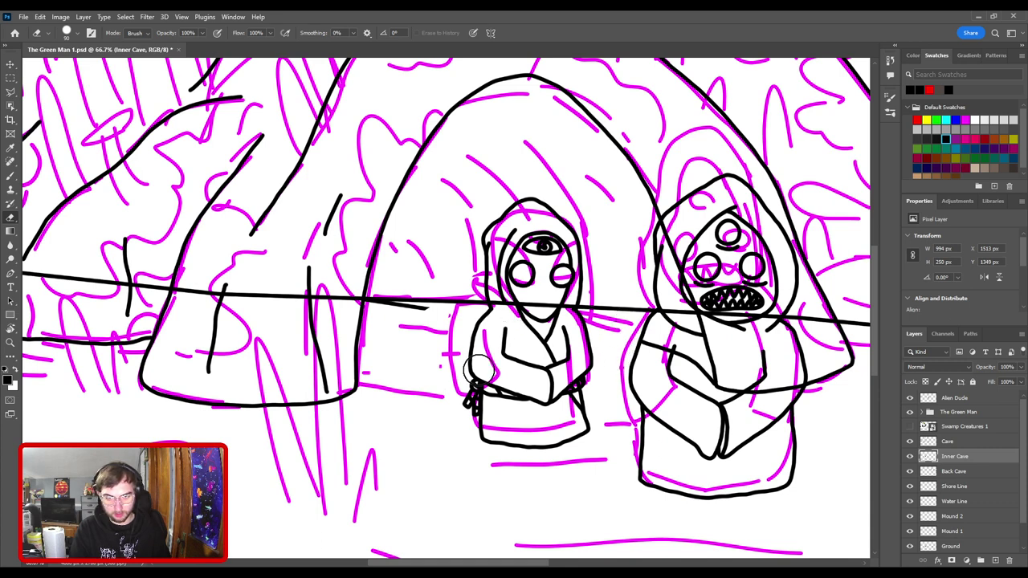
key(bracketright)
key(bracketright)
key(bracketright)
key(bracketright)
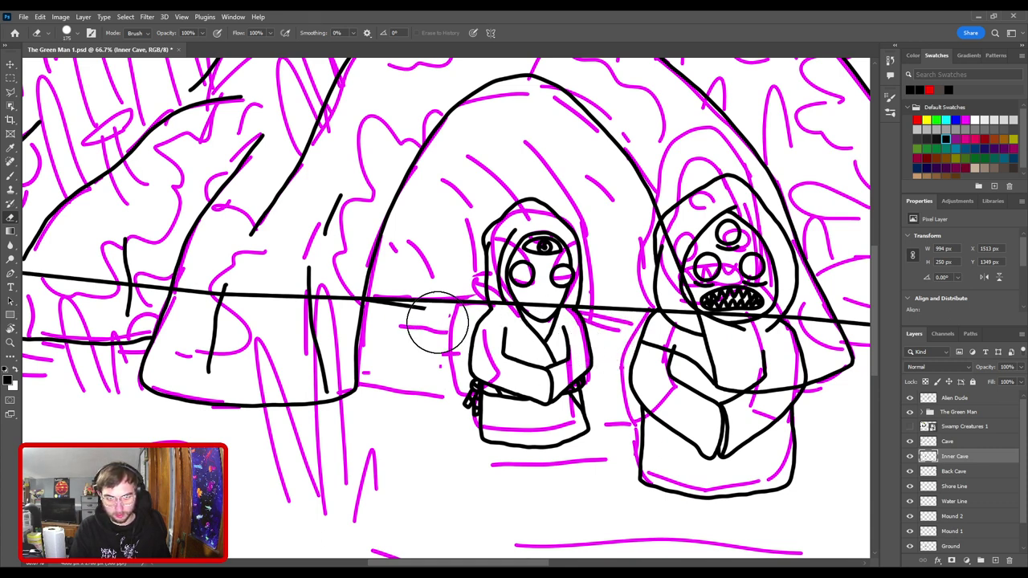
- Re-ink the floor line from the cave wall behind the smaller figure, joining it to the remaining line at the larger figure
key(b)
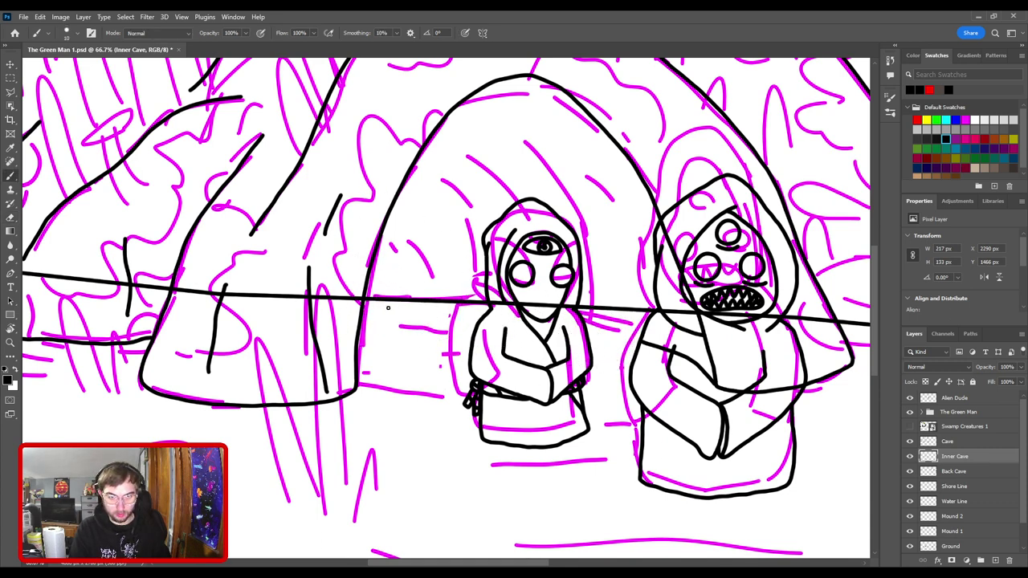
drag(410, 299, 584, 318)
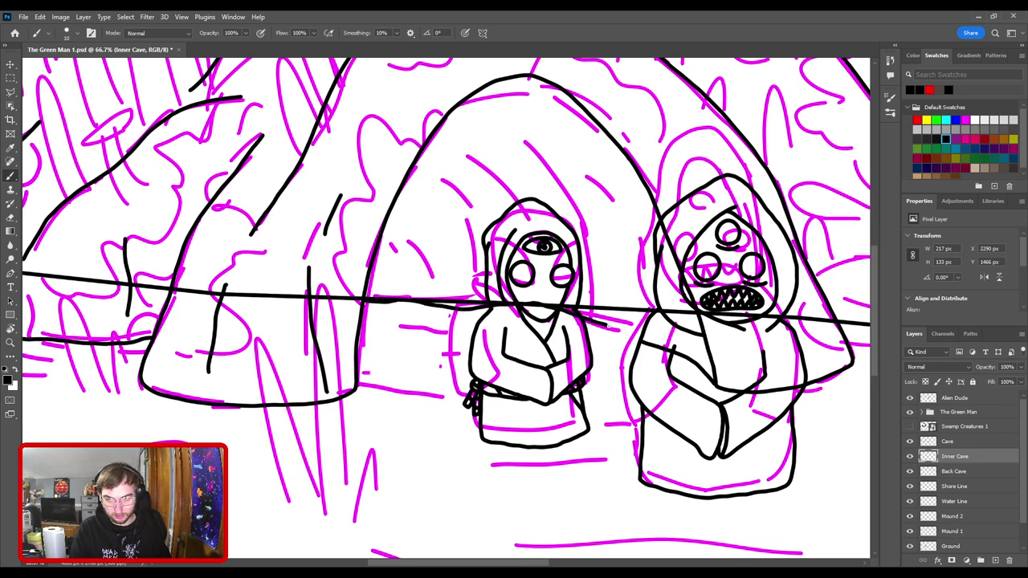
scroll(645, 311, up, 6)
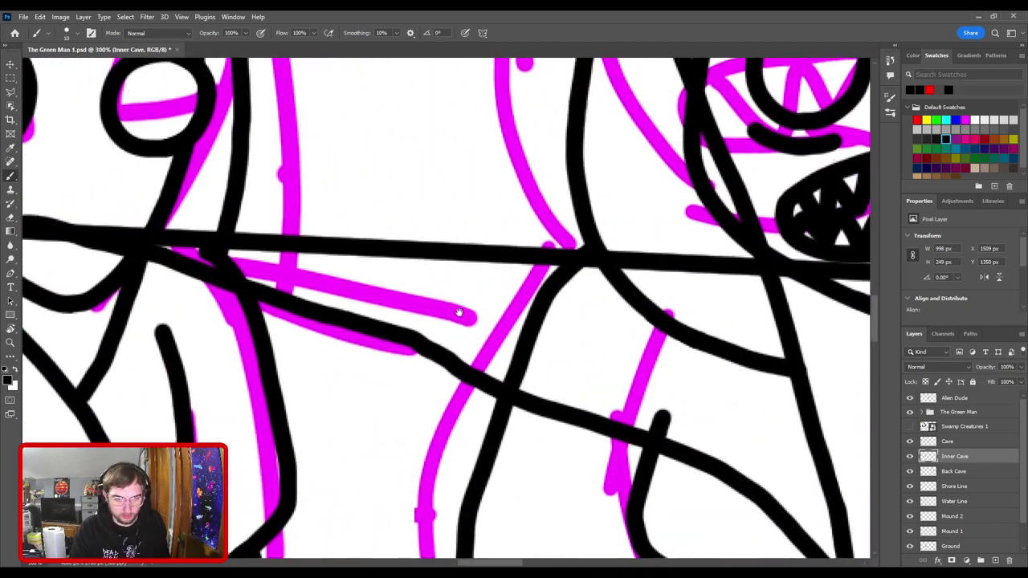
drag(460, 313, 459, 308)
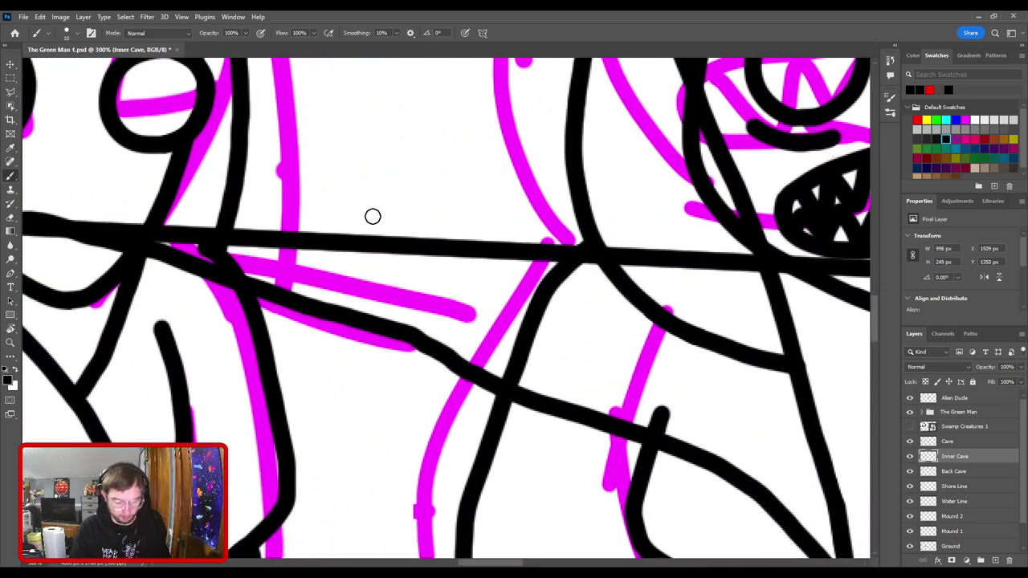
- Reduce the eraser to 30 px and trim the uneven lower edge of the inner cave's floor line between the two figures
key(e)
key(bracketleft)
key(bracketleft)
key(bracketleft)
key(bracketleft)
key(bracketleft)
key(bracketleft)
key(bracketleft)
key(bracketleft)
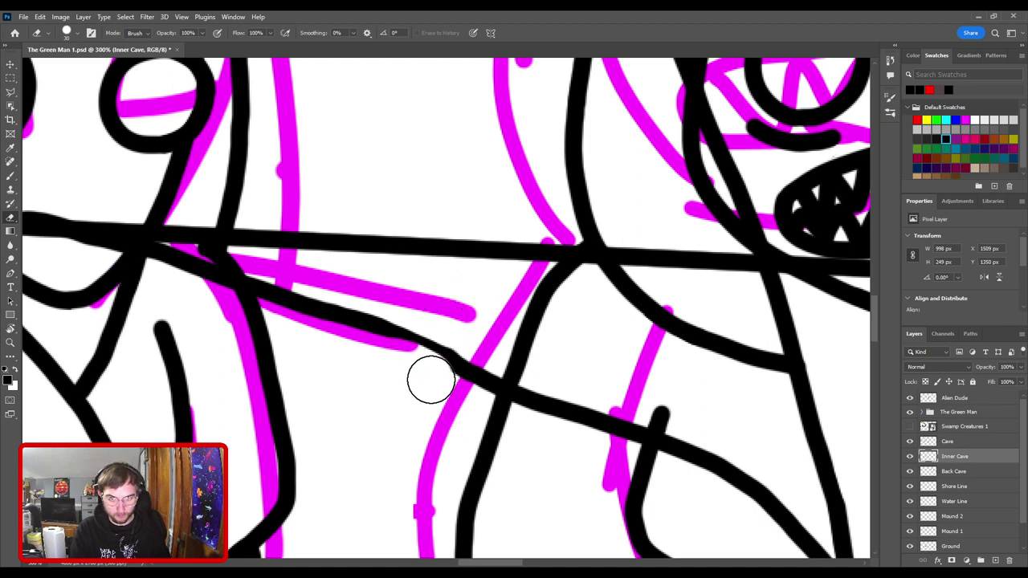
- Re-ink the trimmed part of the floor line between the figures, smoothing its join at the larger figure's sleeve
key(b)
mouse_move(371, 322)
mouse_down()
mouse_move(489, 379)
mouse_move(494, 394)
mouse_up()
key(e)
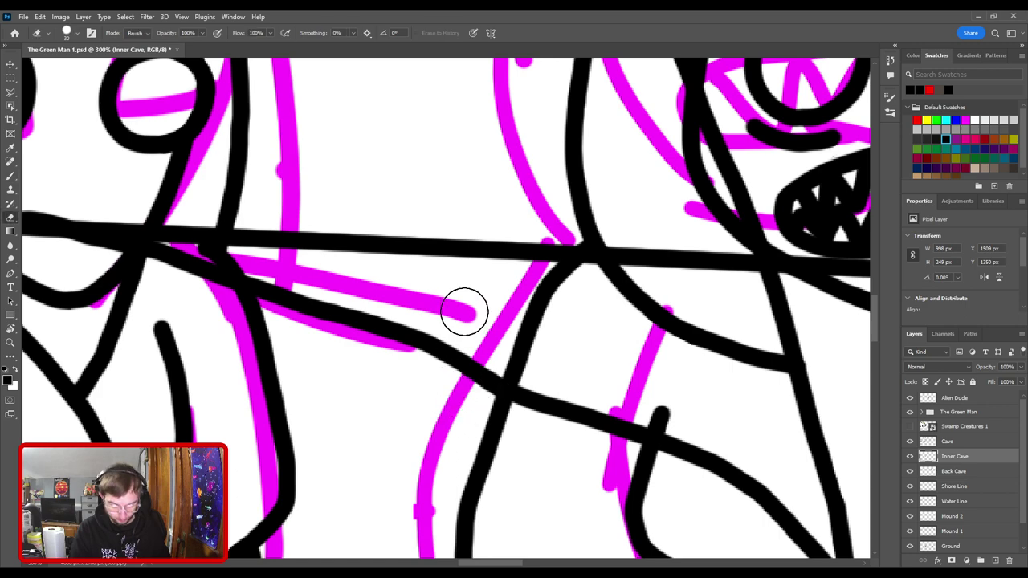
key(b)
drag(467, 366, 556, 415)
- Add a new layer above the Inner Cave layer and name it Details
key(ctrl+minus)
key(ctrl+minus)
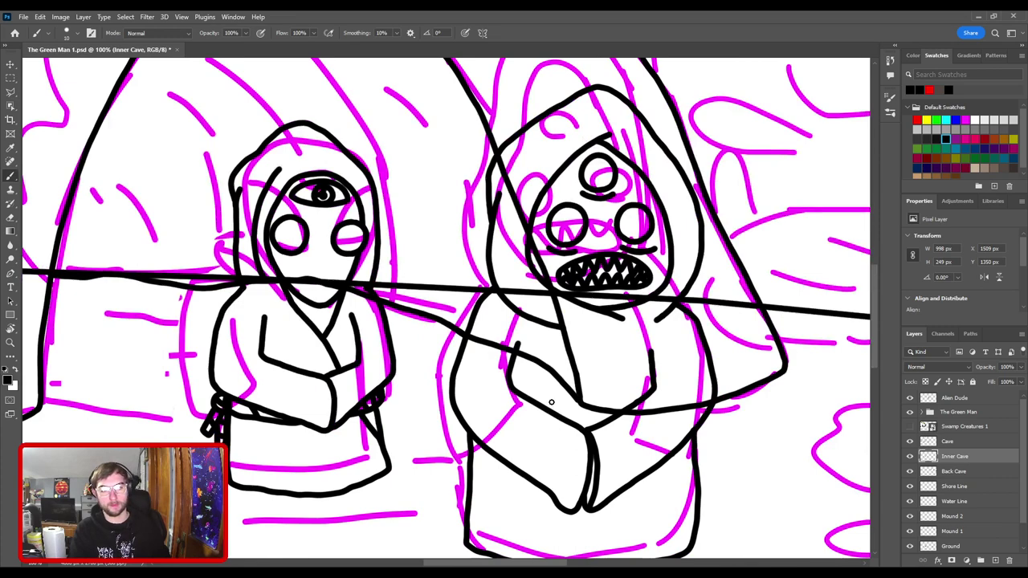
key(ctrl+0)
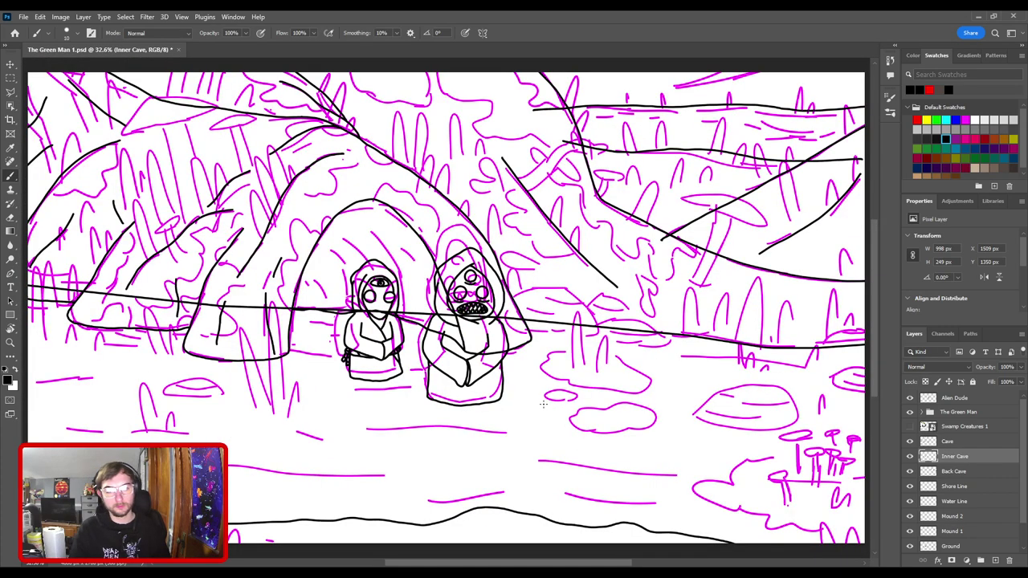
scroll(419, 284, up, 1)
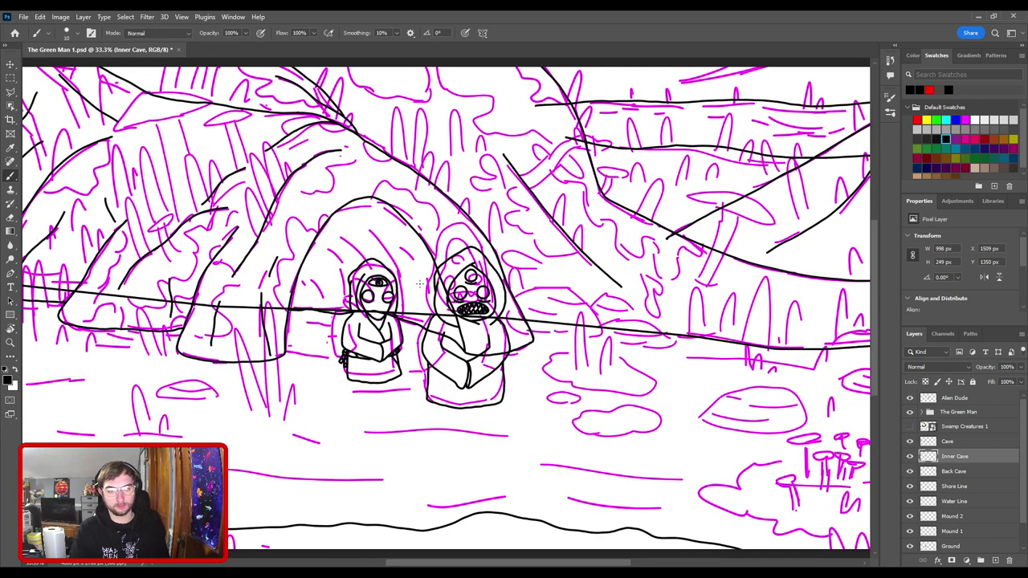
scroll(411, 302, down, 1)
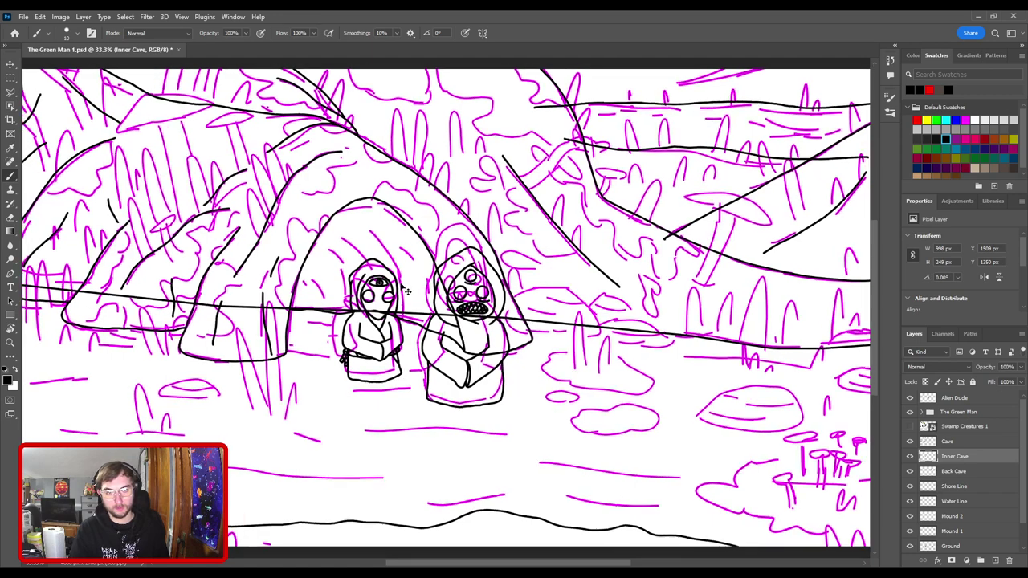
click(995, 560)
double_click(954, 456)
text(Details)
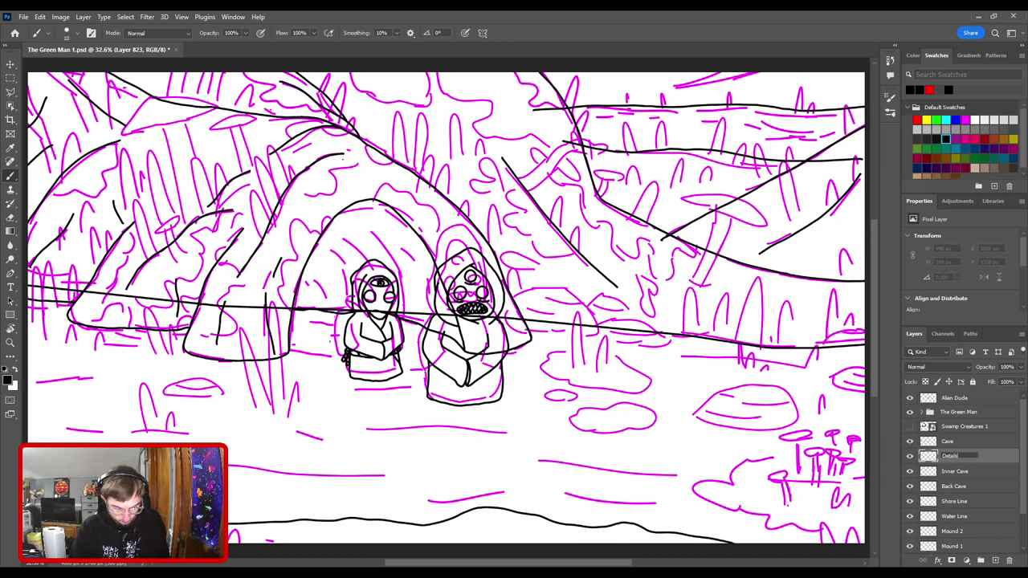
key(Return)
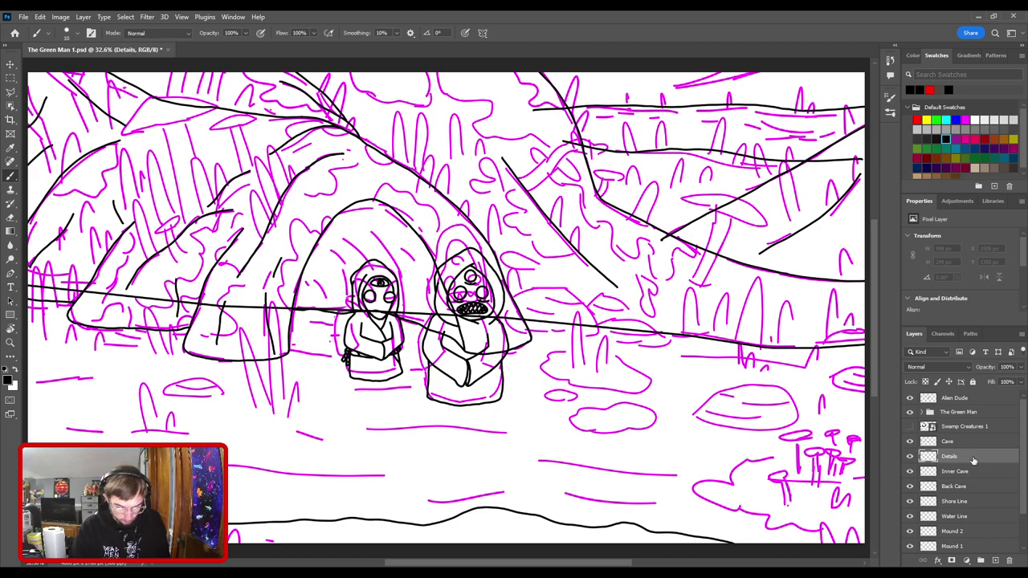
- Ink the curved wall contour from above the smaller figure's hood down its far side to the floor line, redoing unsatisfactory strokes
scroll(491, 412, up, 5)
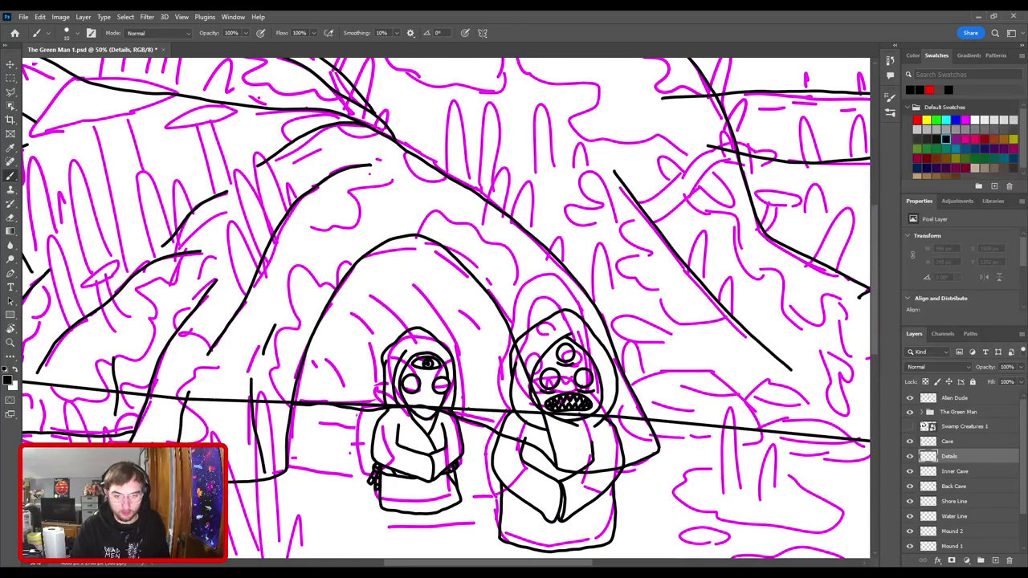
mouse_move(462, 414)
mouse_down()
mouse_move(454, 339)
mouse_move(418, 282)
mouse_move(454, 353)
mouse_move(462, 404)
mouse_up()
key(ctrl+z)
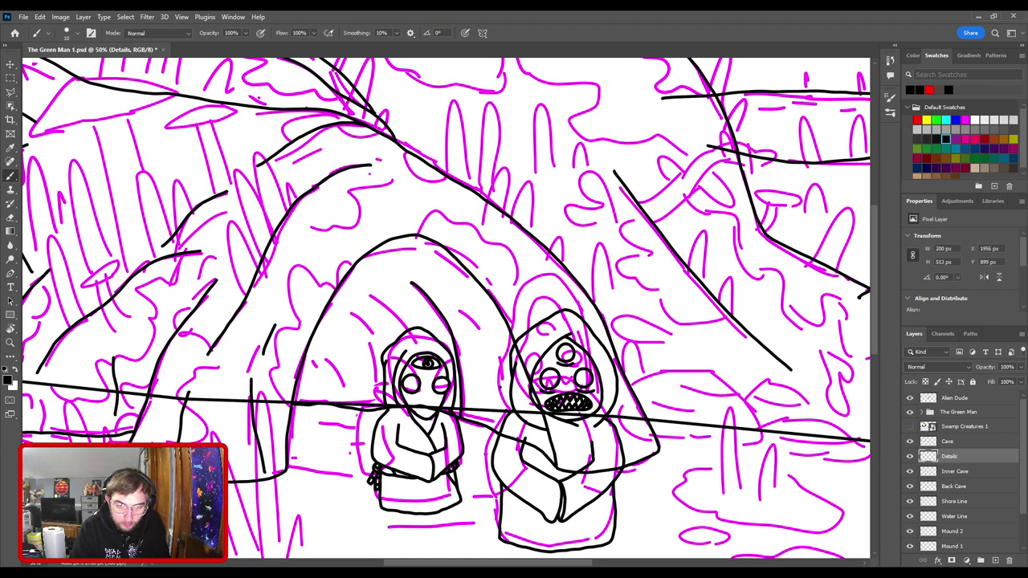
key(ctrl+z)
mouse_move(410, 279)
mouse_down()
mouse_move(457, 347)
mouse_move(465, 407)
mouse_up()
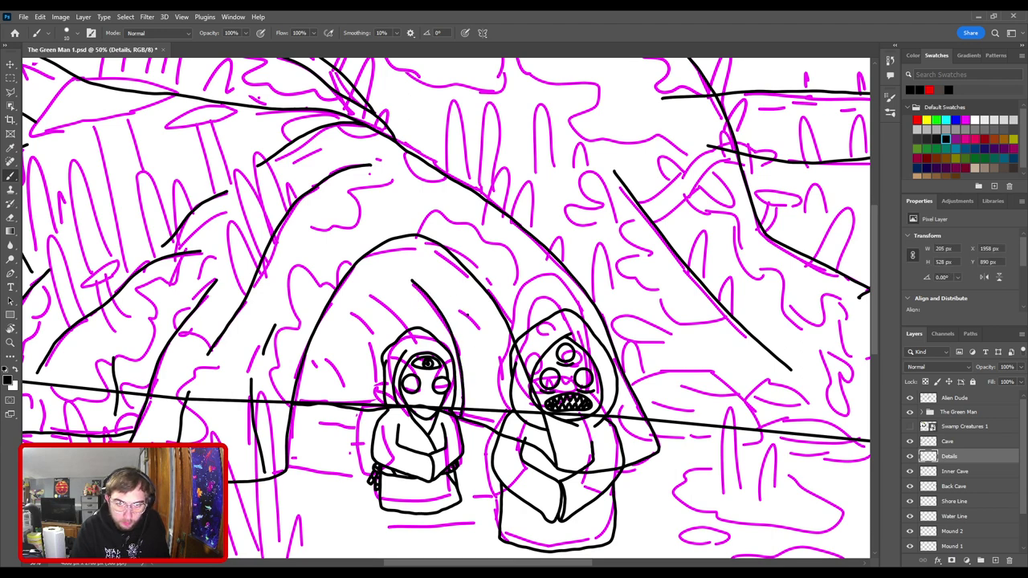
- Ink the broken wall contour between the two figures in two curved strokes down to the floor line, undoing stray attempts
drag(459, 305, 481, 327)
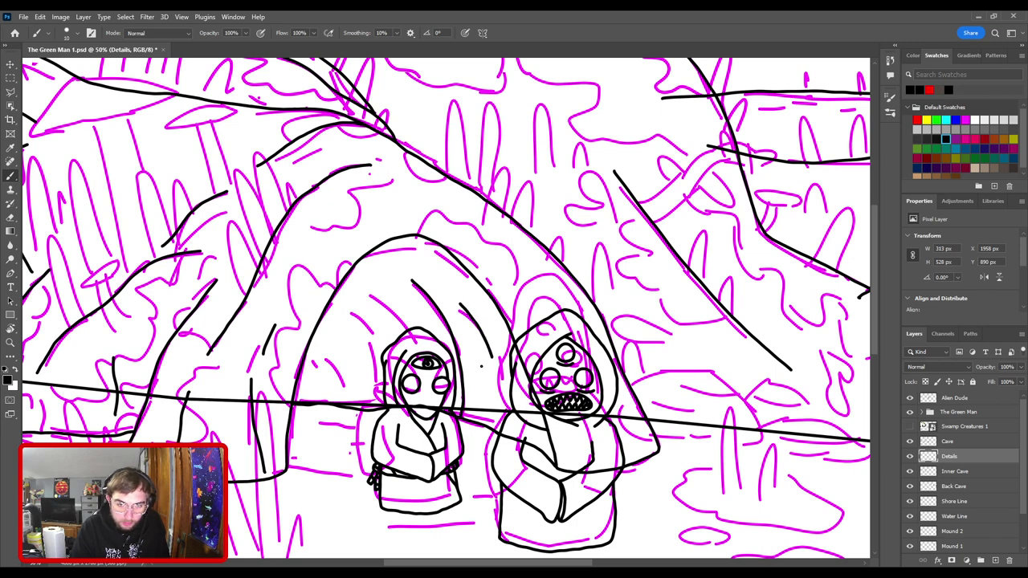
mouse_move(481, 365)
mouse_down()
mouse_move(487, 414)
mouse_move(519, 420)
mouse_move(510, 375)
mouse_move(532, 424)
mouse_up()
key(ctrl+z)
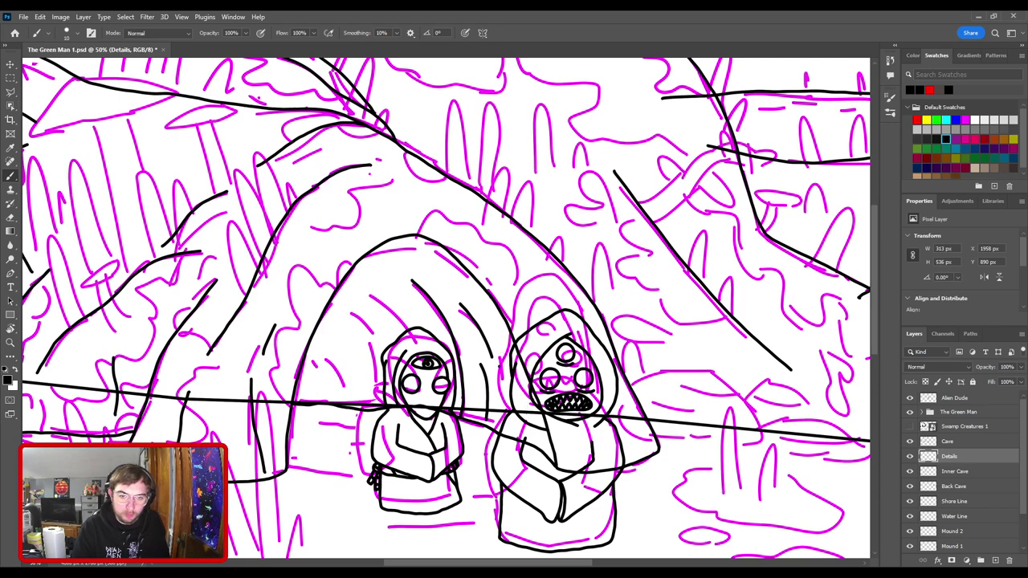
drag(506, 355, 531, 426)
key(ctrl+z)
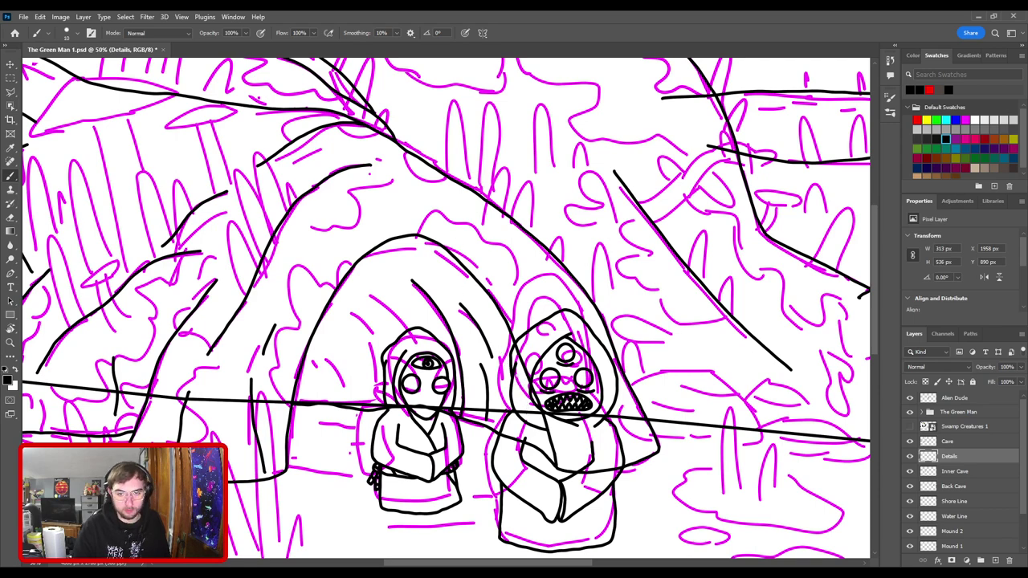
drag(505, 350, 520, 411)
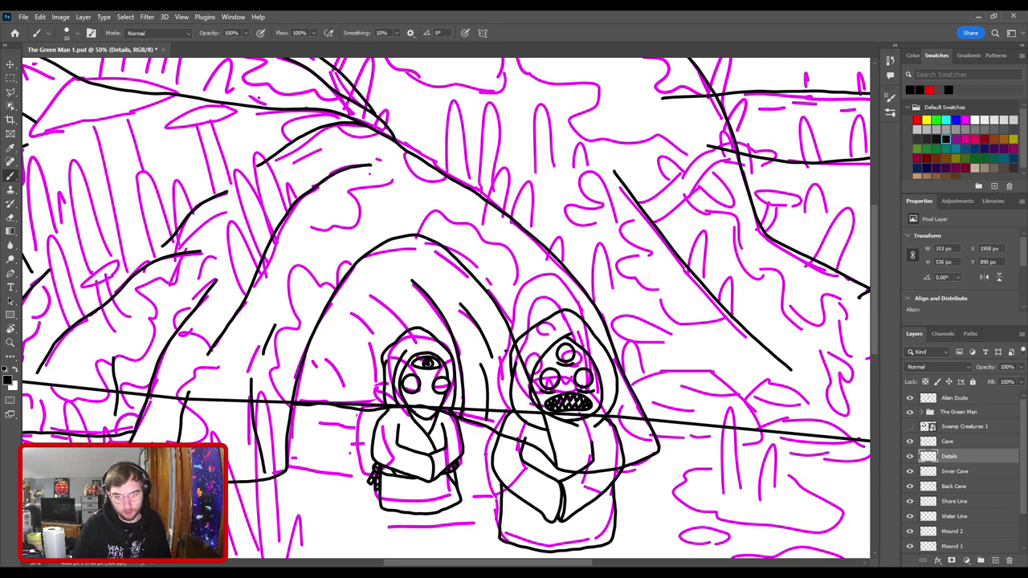
drag(506, 348, 520, 424)
key(ctrl+z)
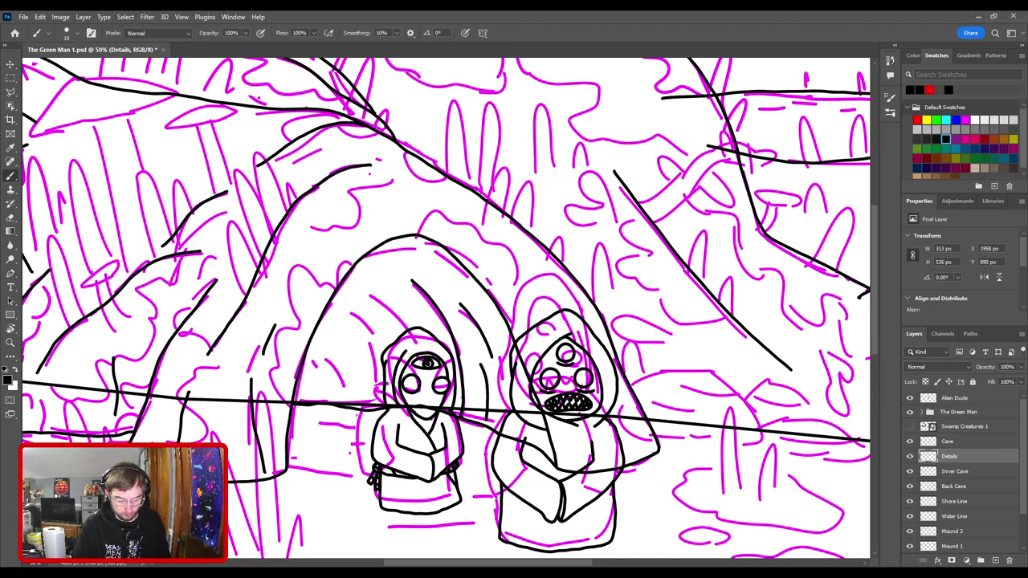
- Ink a short diagonal contour line on the Details layer along the inner cave wall, just below the larger creature's hood
key(ctrl+plus)
key(ctrl+plus)
mouse_move(623, 378)
mouse_down()
mouse_move(526, 238)
mouse_move(449, 176)
mouse_up()
key(r)
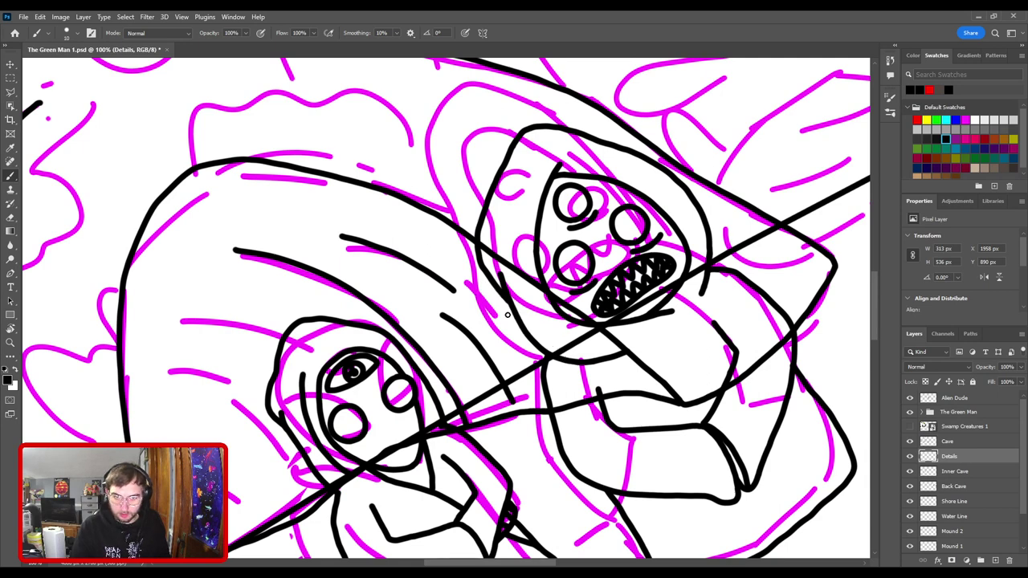
drag(478, 274, 550, 352)
key(ctrl+z)
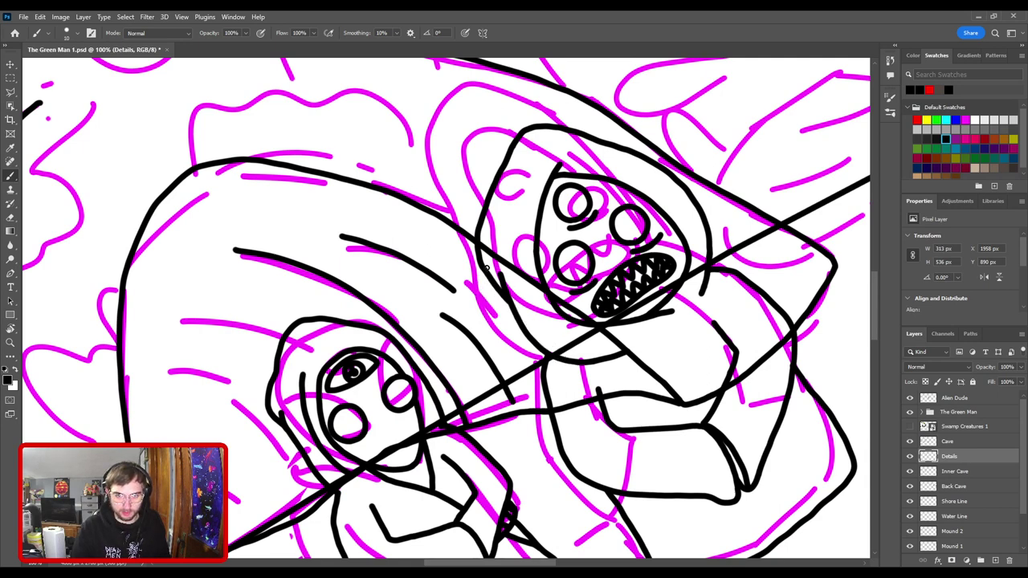
drag(474, 268, 532, 335)
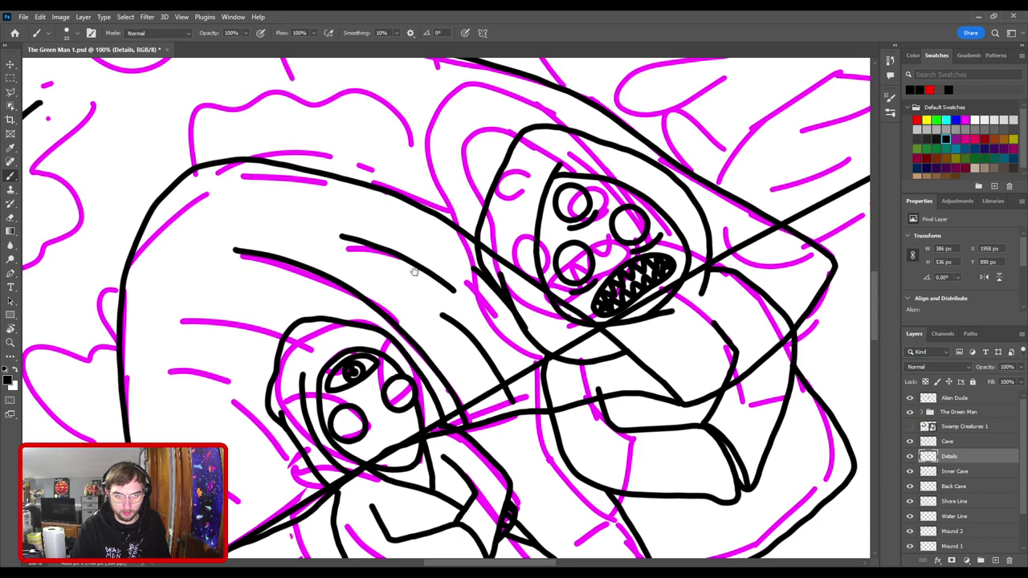
- Trim the upper end of the long contour line inside the cave with the Eraser
drag(302, 295, 554, 381)
key(ctrl+plus)
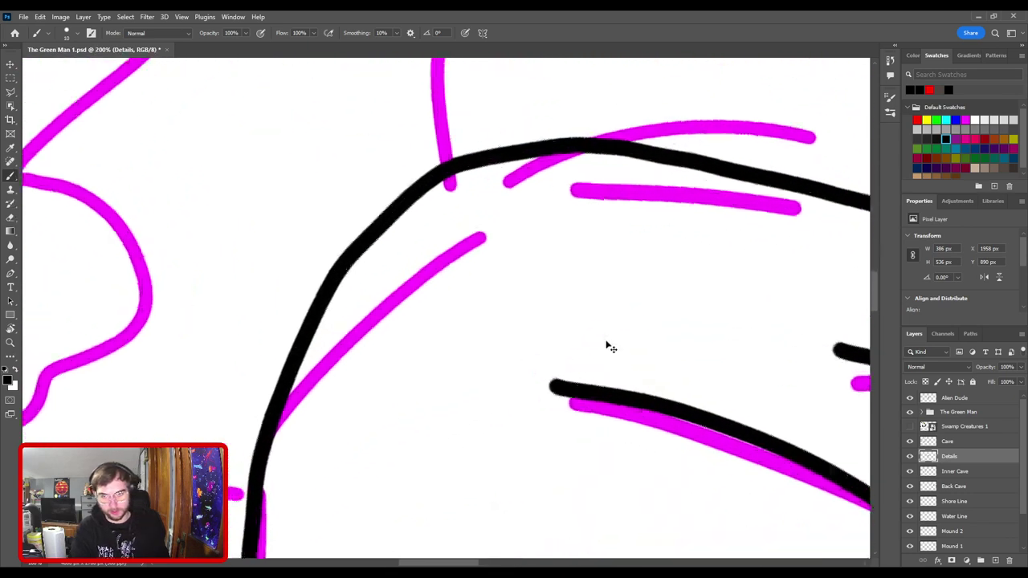
key(ctrl+plus)
key(e)
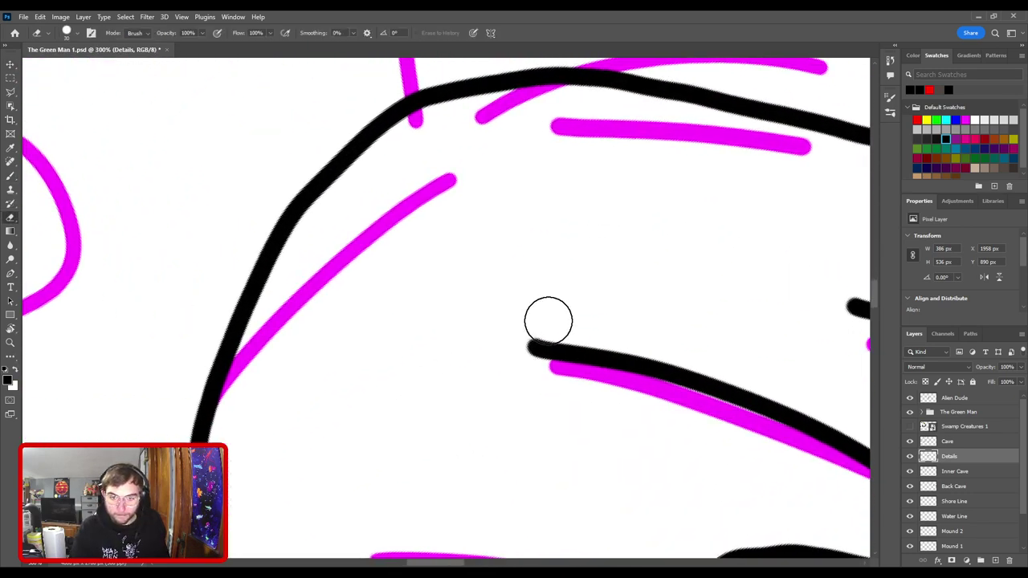
mouse_move(551, 316)
mouse_down()
mouse_move(522, 324)
mouse_move(507, 349)
mouse_move(541, 400)
mouse_up()
key(b)
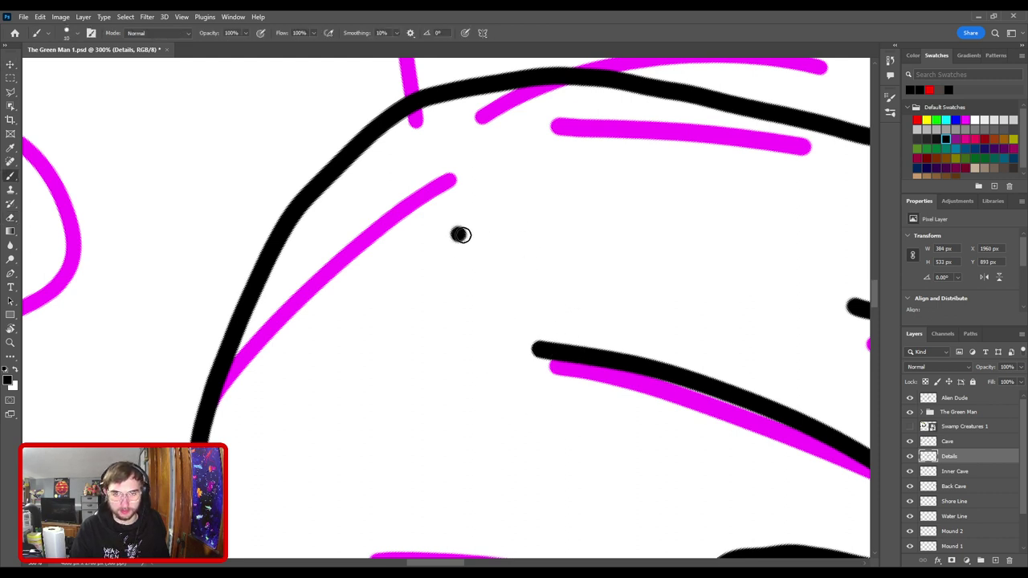
drag(458, 233, 567, 270)
key(ctrl+z)
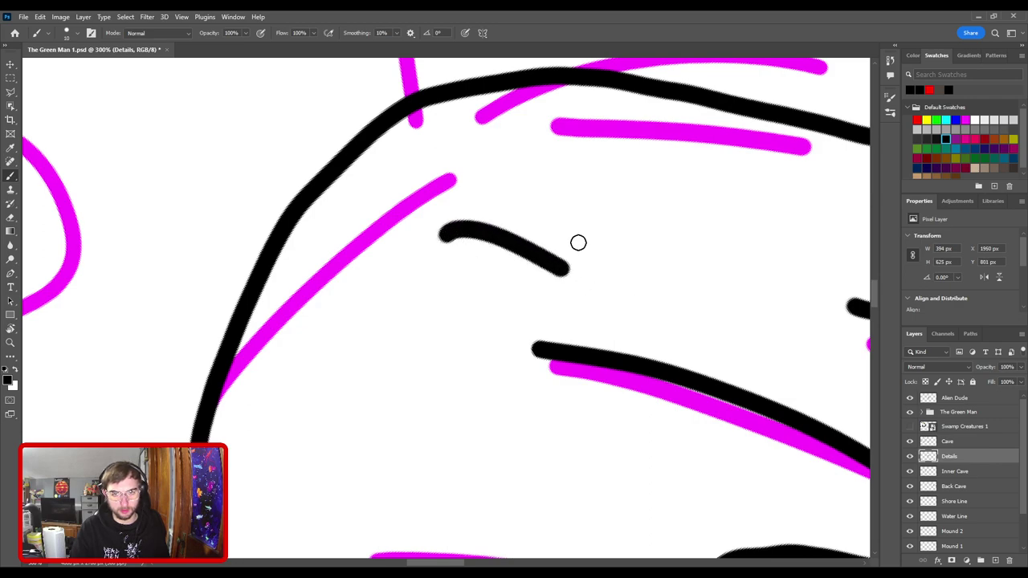
key(ctrl+z)
drag(452, 217, 536, 243)
key(ctrl+z)
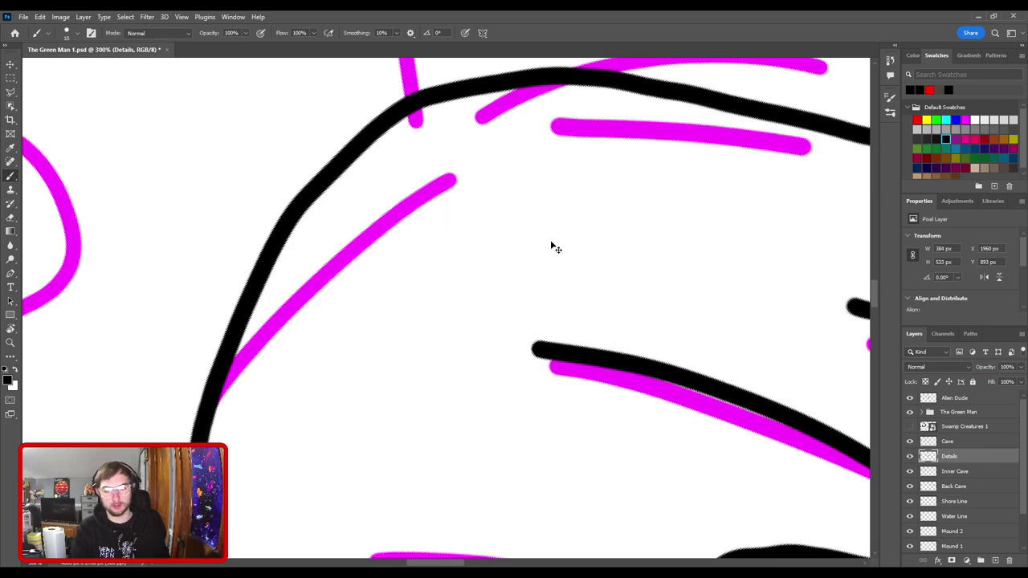
key(ctrl+minus)
key(ctrl+minus)
drag(551, 356, 464, 374)
key(ctrl+plus)
key(ctrl+plus)
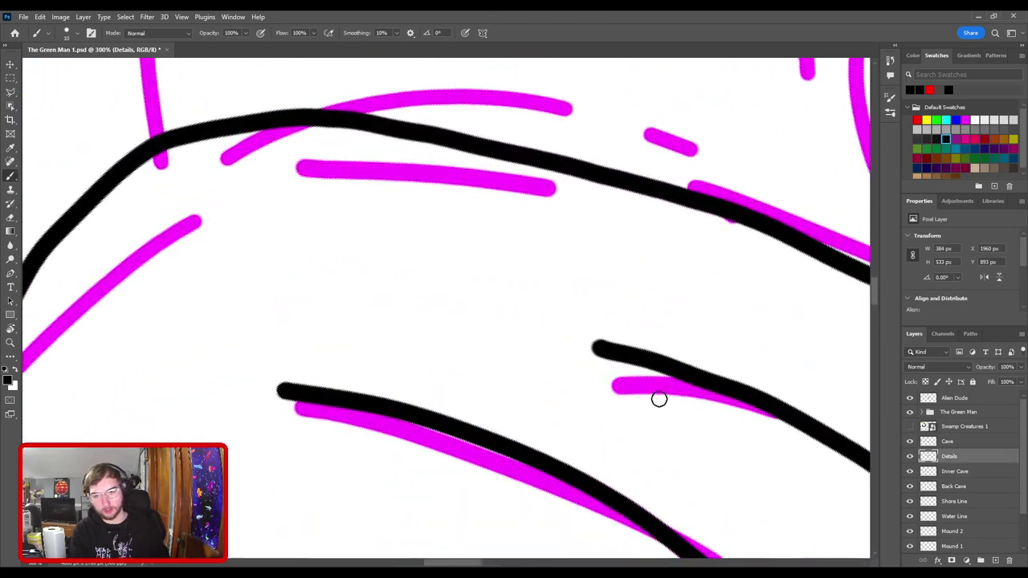
drag(659, 397, 450, 351)
key(e)
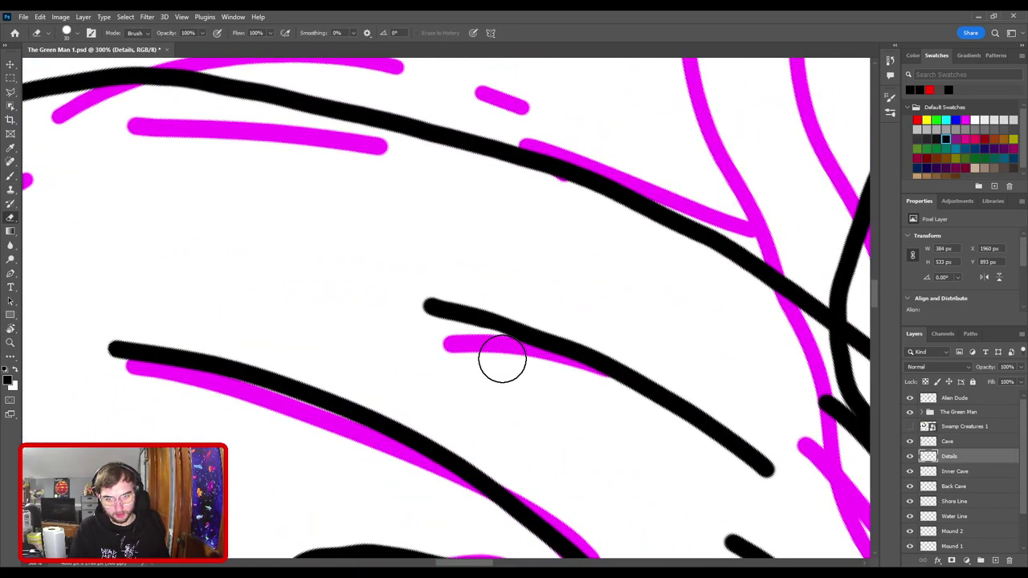
mouse_move(518, 392)
mouse_down()
mouse_move(431, 363)
mouse_move(441, 372)
mouse_up()
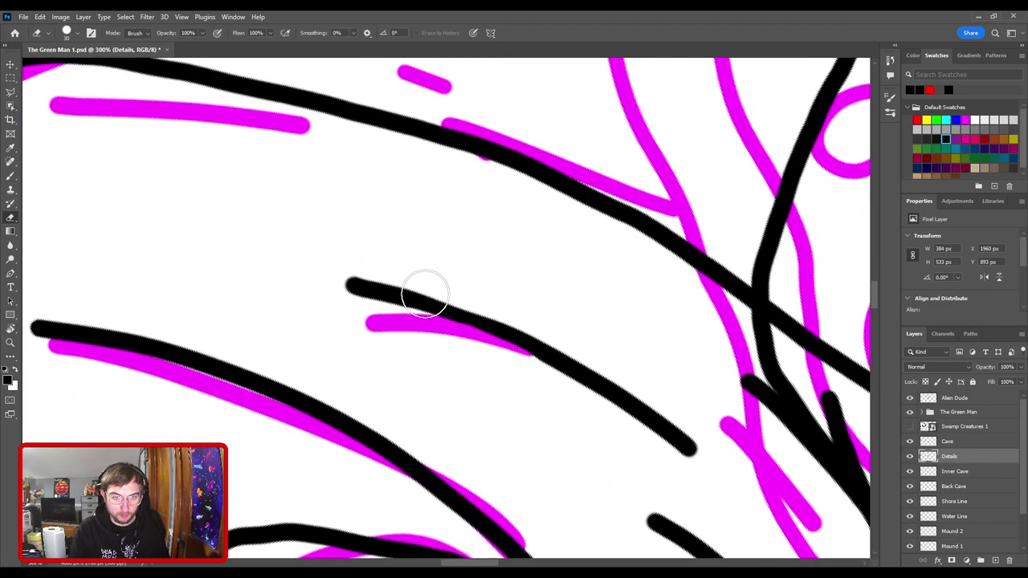
key(b)
mouse_move(430, 305)
mouse_down()
mouse_move(554, 358)
mouse_move(608, 409)
mouse_up()
scroll(589, 402, down, 5)
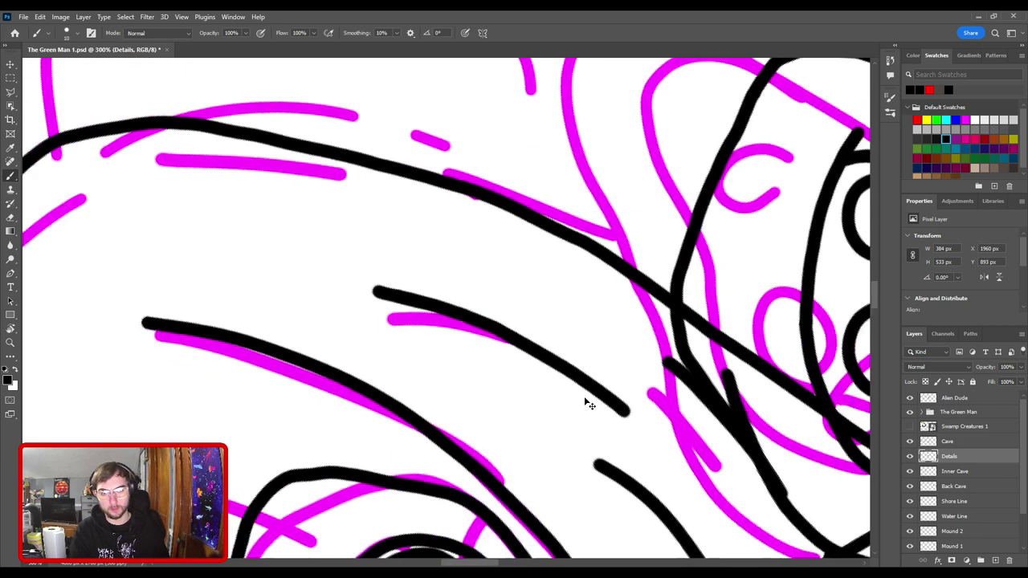
drag(425, 213, 450, 207)
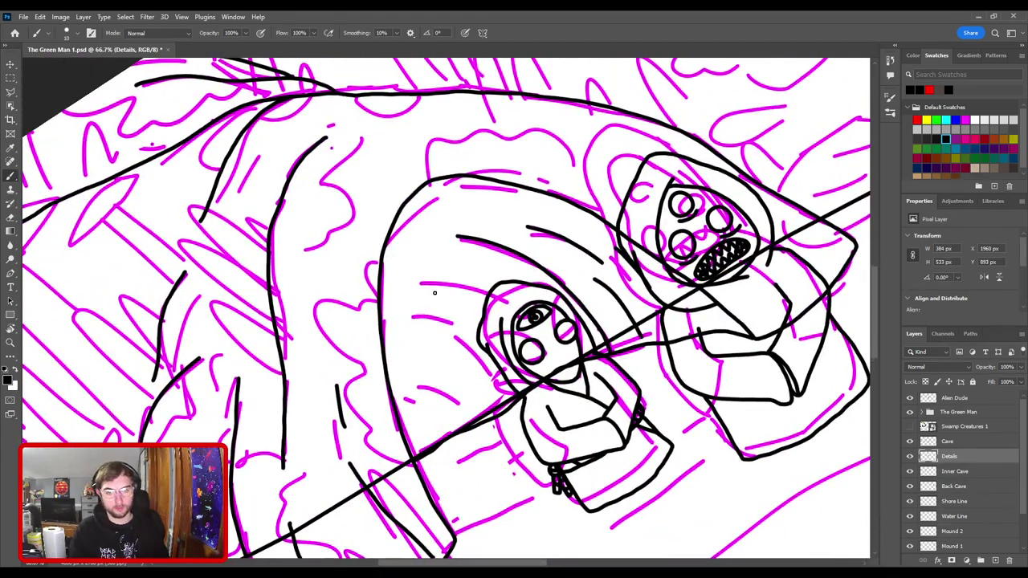
- Ink two curved contour lines on the cave's inner left wall, beside and above the smaller hooded creature
mouse_move(398, 302)
mouse_down()
mouse_move(420, 288)
mouse_move(486, 291)
mouse_up()
mouse_move(403, 262)
mouse_down()
mouse_move(433, 255)
mouse_move(474, 264)
mouse_up()
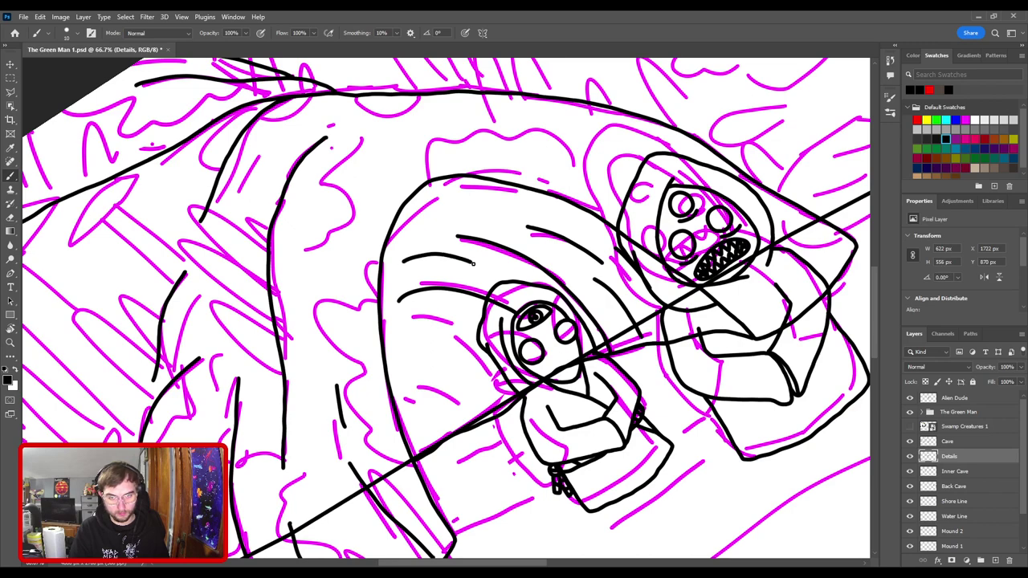
key(ctrl+z)
drag(398, 268, 463, 264)
- Ink the next row of curved wall contours lower down, between the cave's left edge and the smaller creature's hood
mouse_move(463, 317)
mouse_down()
mouse_move(517, 224)
mouse_move(536, 258)
mouse_up()
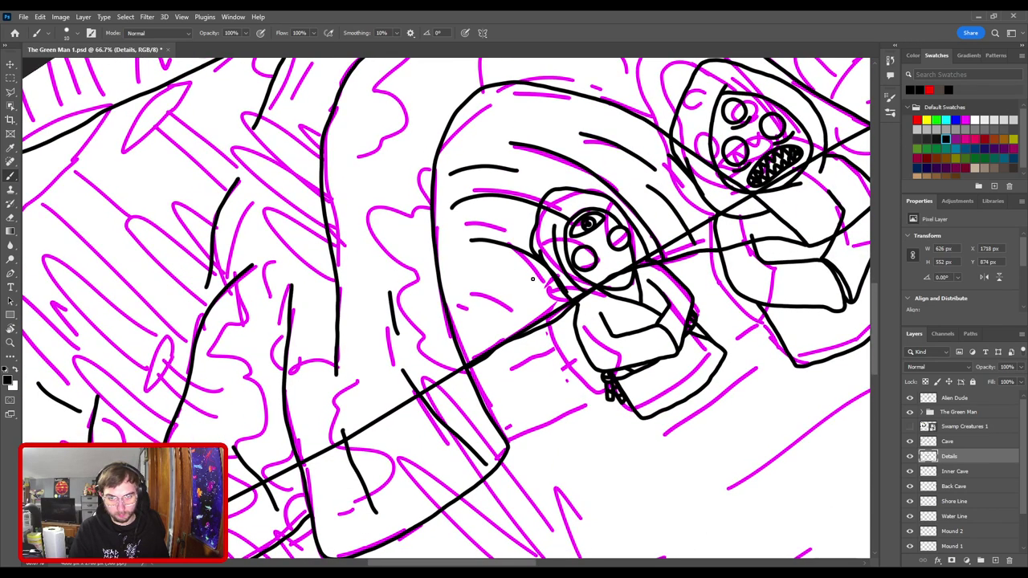
key(ctrl+z)
drag(473, 246, 562, 272)
key(ctrl+z)
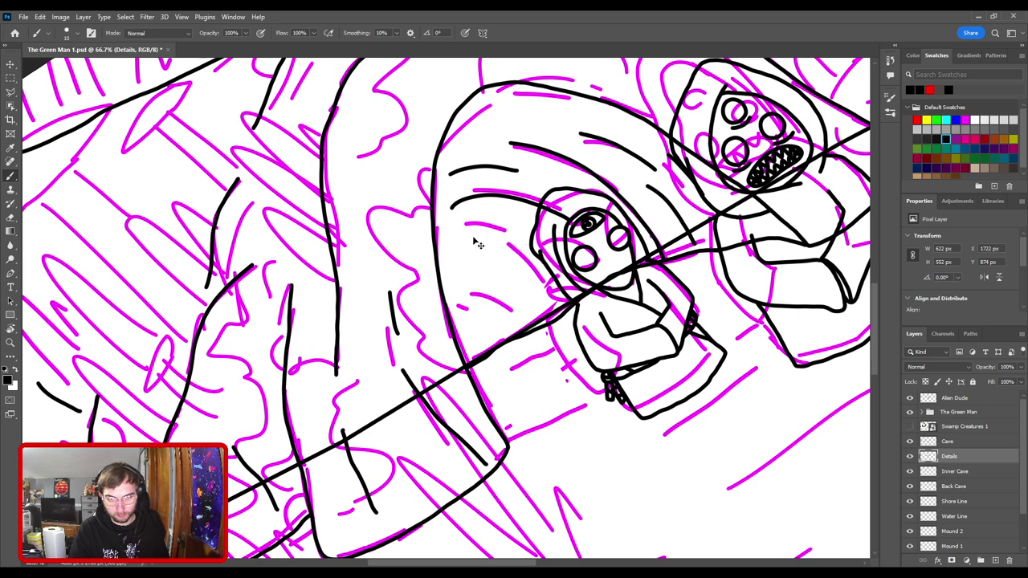
mouse_move(450, 239)
mouse_down()
mouse_move(540, 252)
mouse_move(563, 231)
mouse_up()
drag(505, 261, 560, 304)
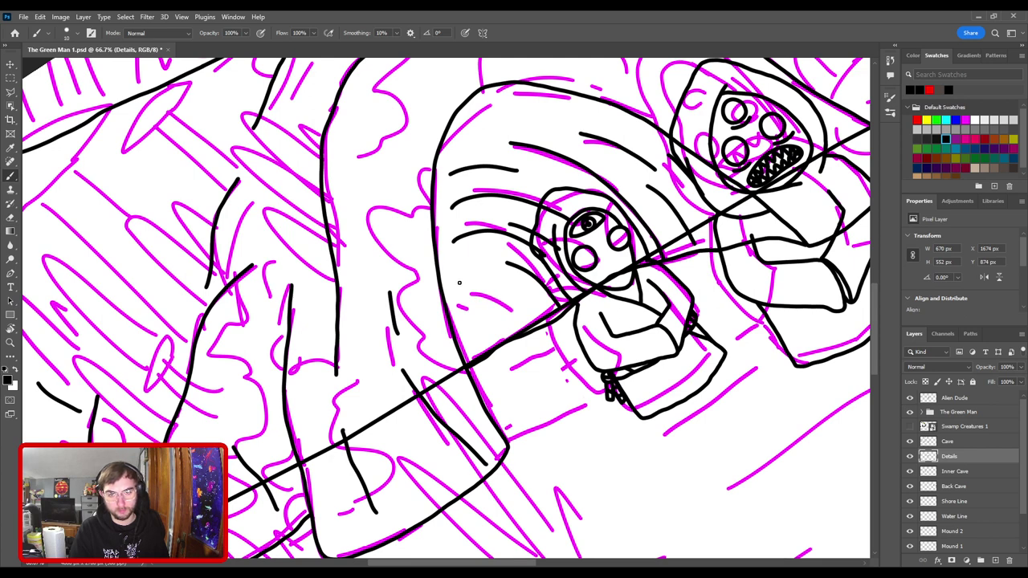
- Fill the cave's lower left inner wall with progressively shorter curved contour strokes down to the ground line
mouse_move(459, 279)
mouse_down()
mouse_move(502, 281)
mouse_move(515, 311)
mouse_up()
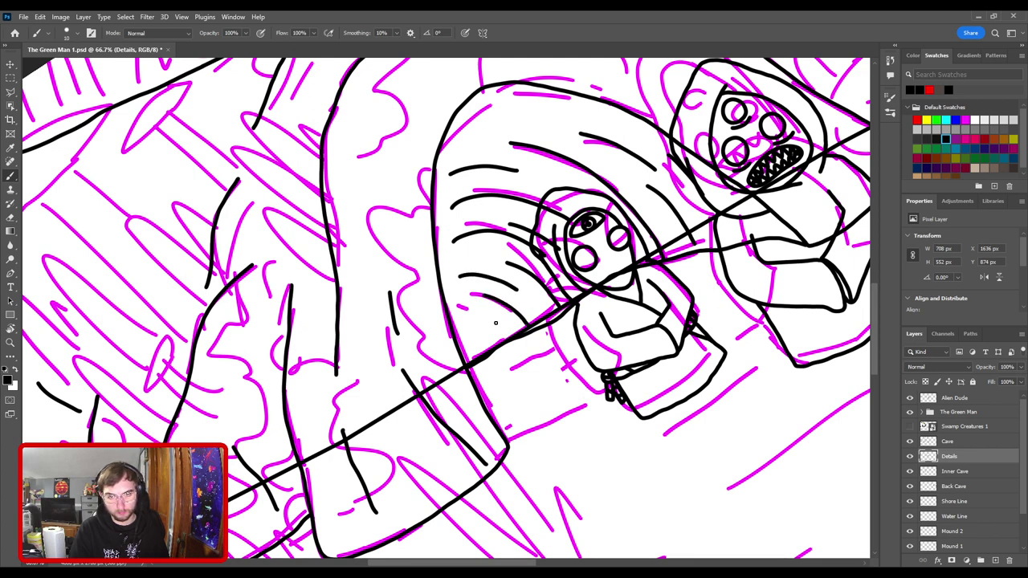
key(ctrl+z)
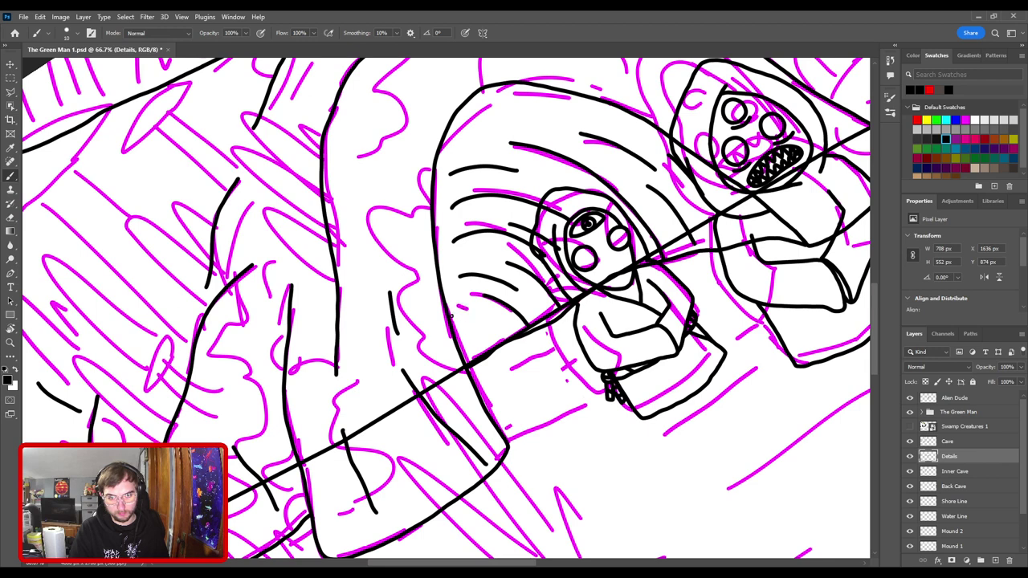
key(ctrl+z)
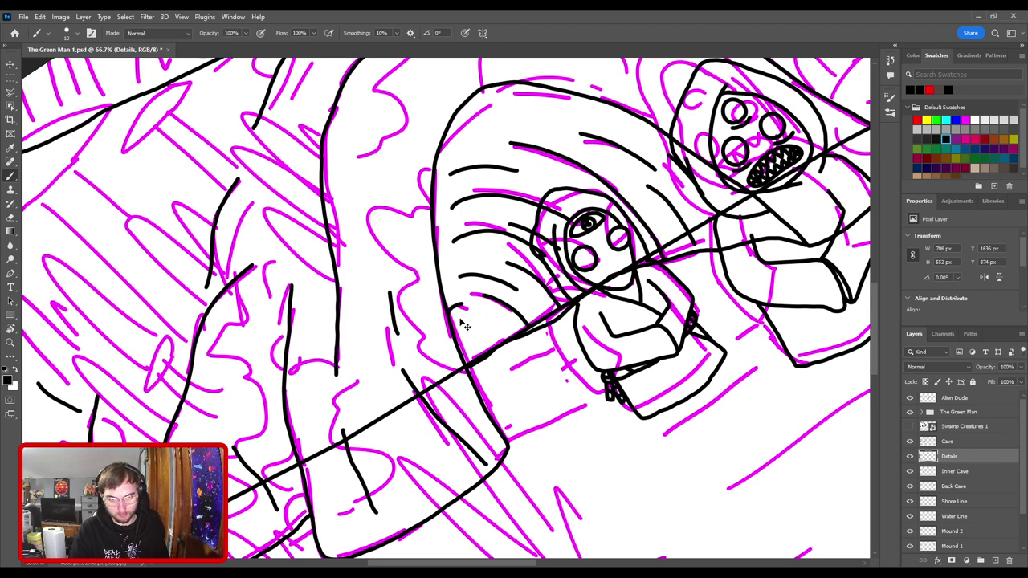
key(ctrl+z)
mouse_move(463, 322)
mouse_down()
mouse_move(500, 337)
mouse_move(497, 349)
mouse_up()
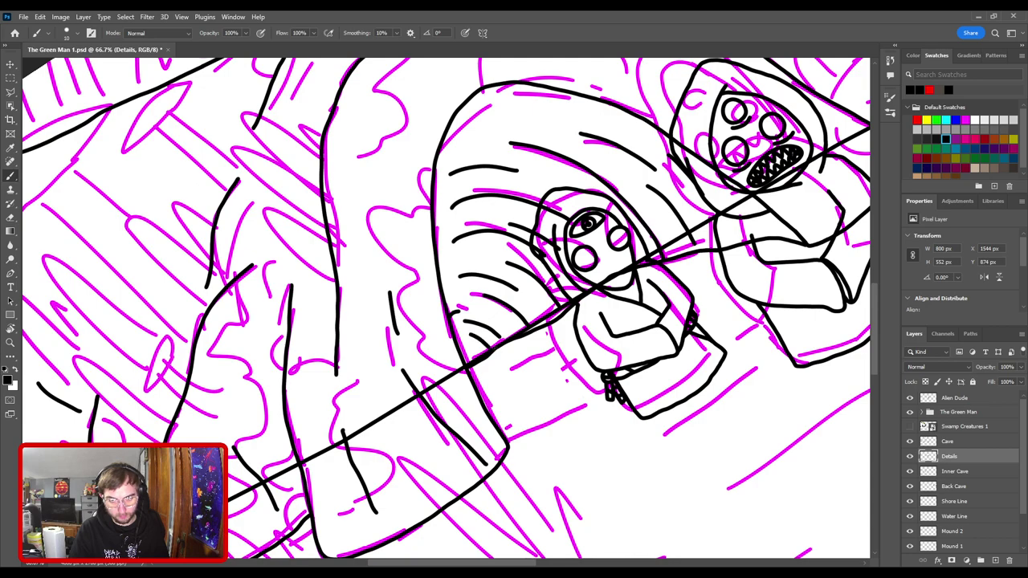
- Reset the canvas rotation, fit the drawing in view and hide the magenta sketch group The Green Man above the Background layer
key(r)
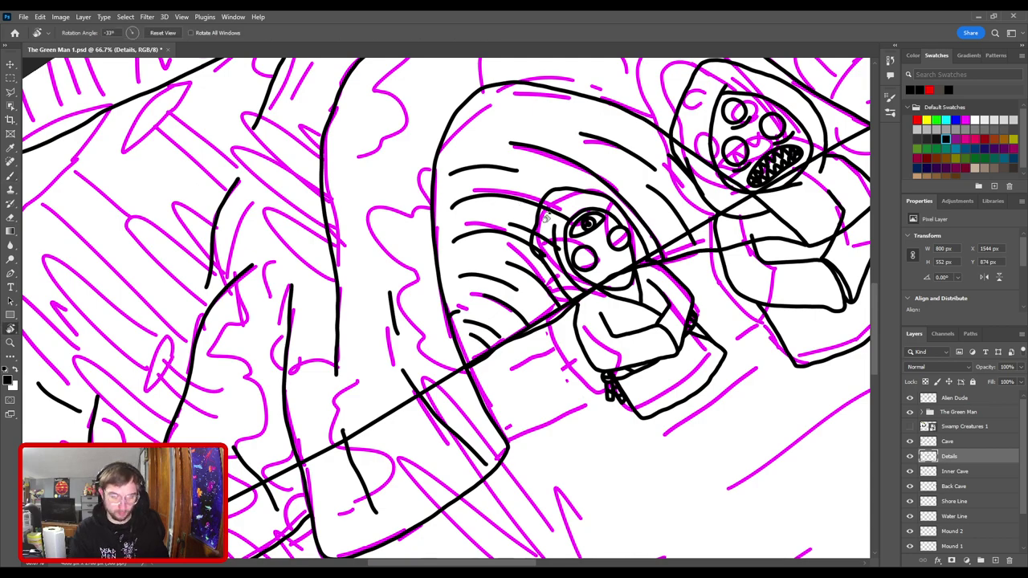
key(Escape)
key(ctrl+0)
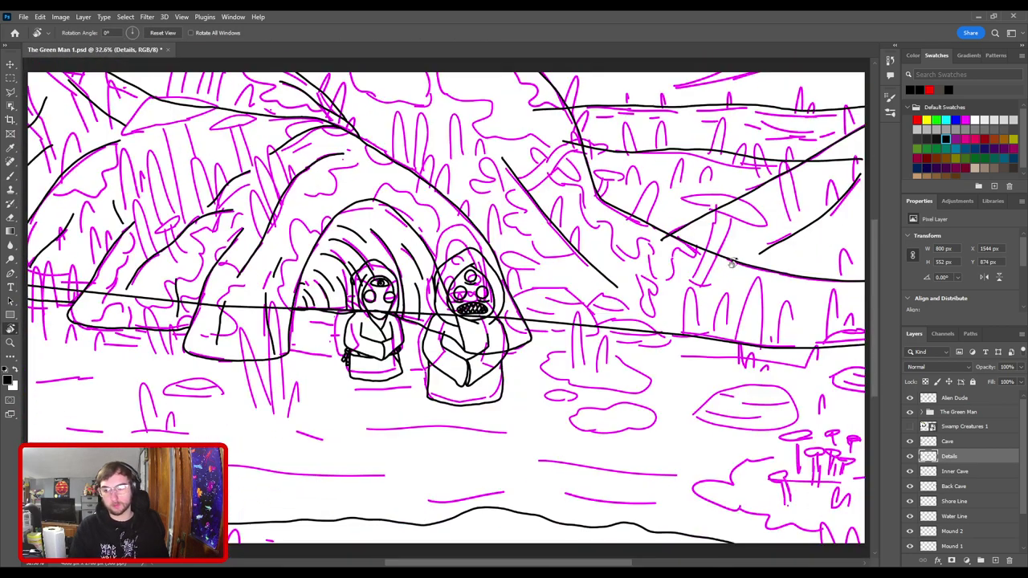
scroll(956, 482, down, 3)
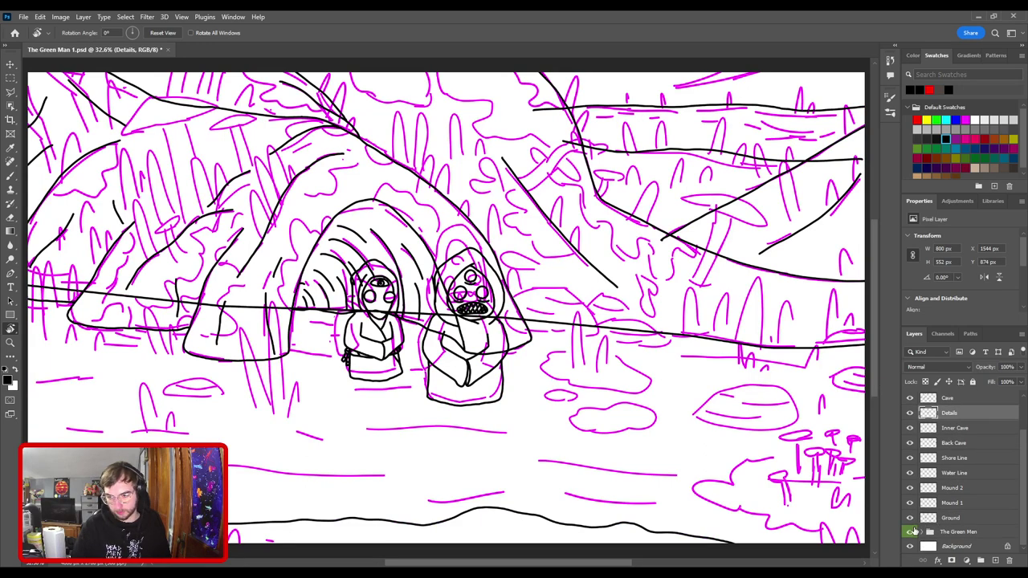
click(910, 532)
key(ctrl+minus)
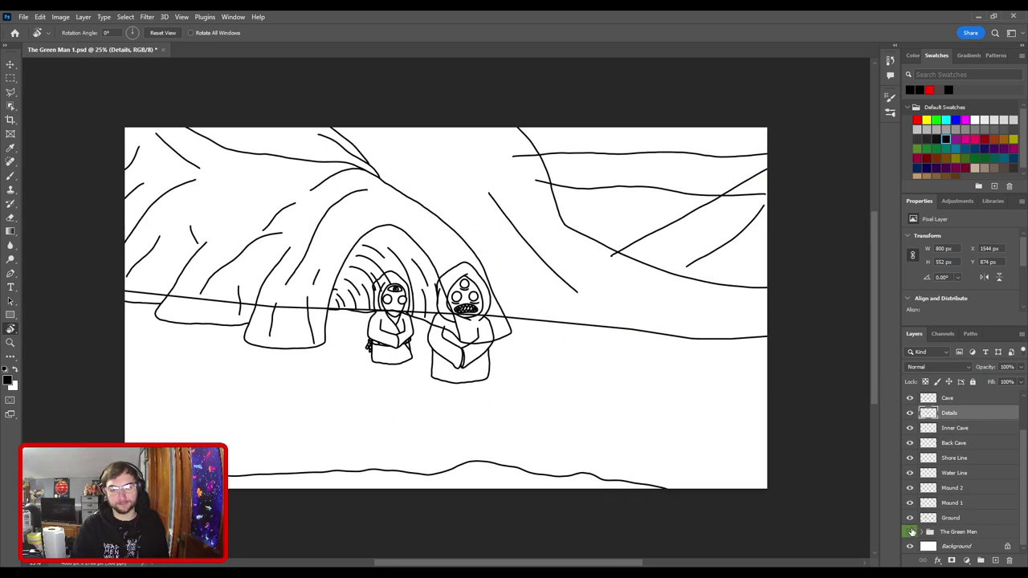
key(ctrl+plus)
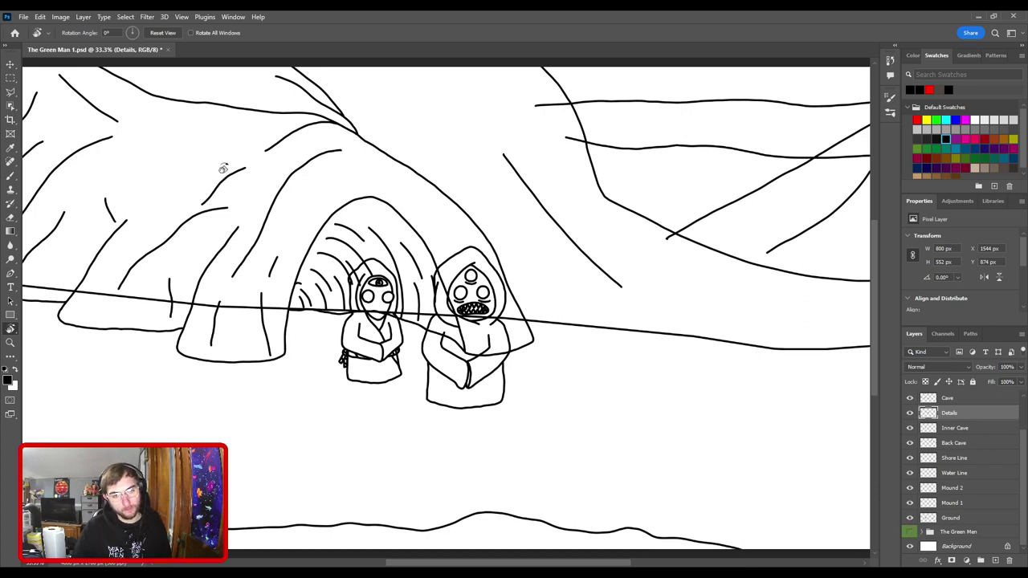
- Compare the drawing with and without the Details layer, leave that layer hidden and add a new empty layer above it
click(910, 413)
click(910, 413)
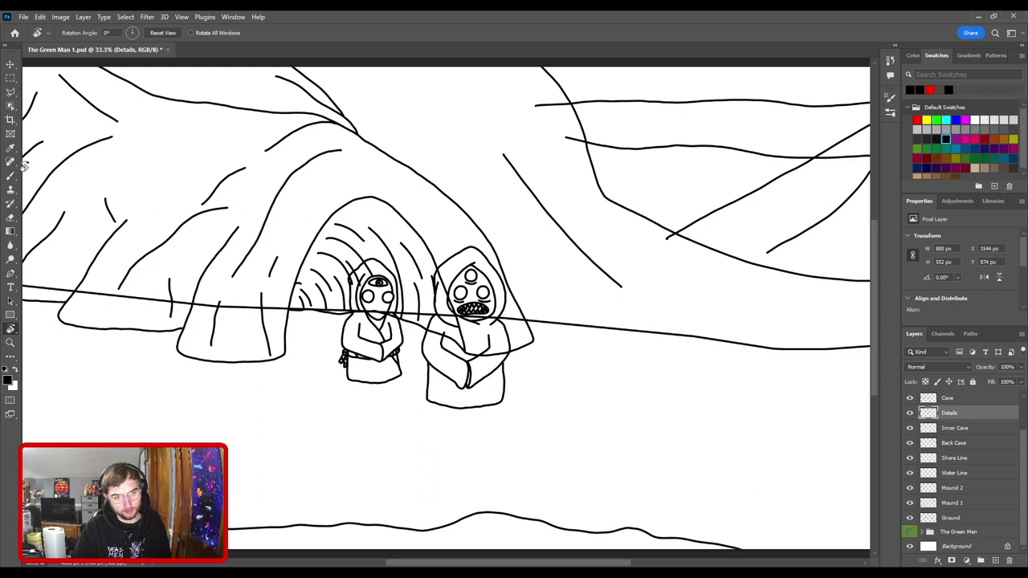
click(909, 413)
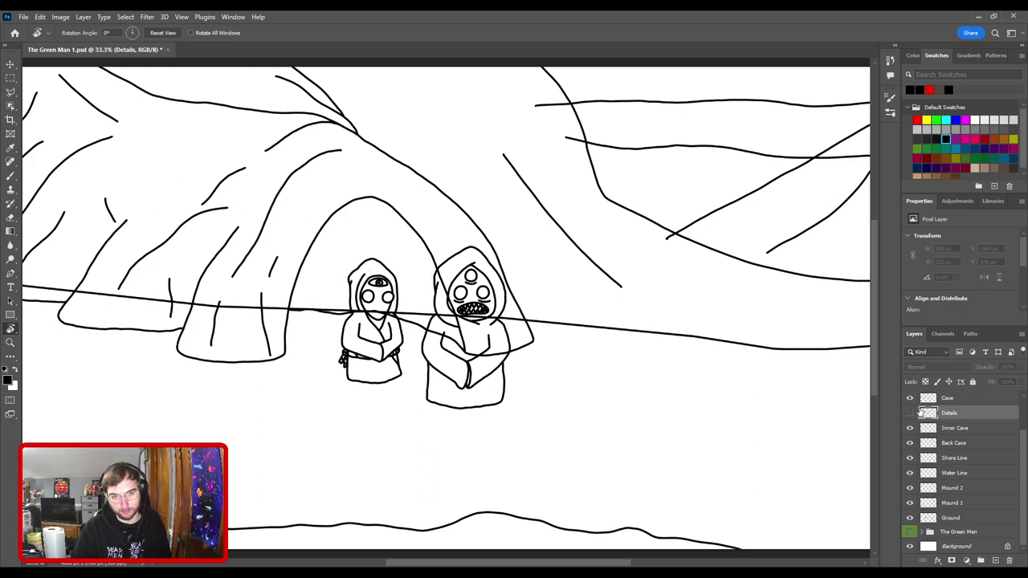
click(995, 561)
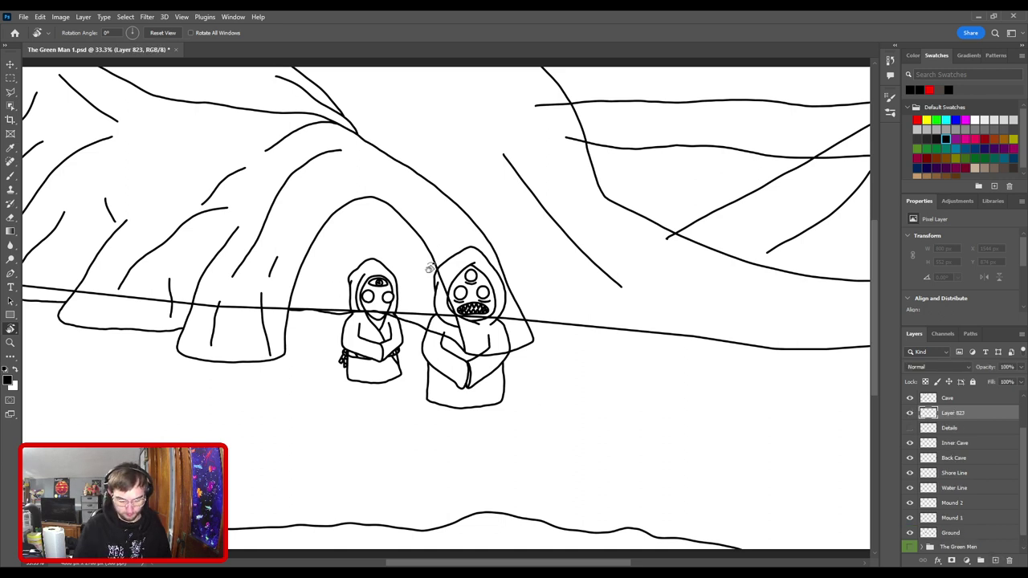
- Try diagonal wall contour strokes across the cave opening, from the larger creature's hood over to the arch's left edge and top
key(b)
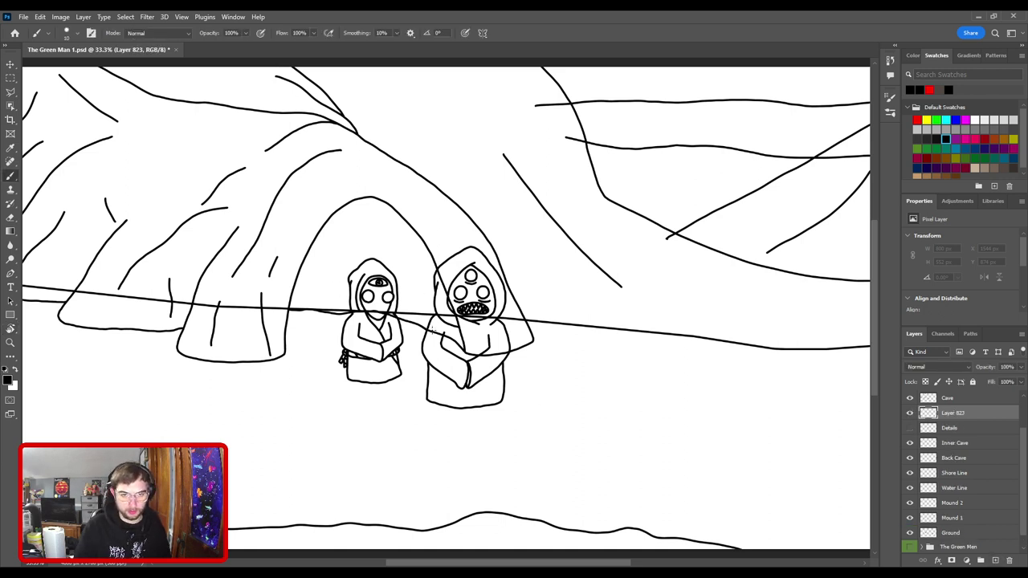
mouse_move(433, 330)
mouse_down()
mouse_move(424, 287)
mouse_move(381, 239)
mouse_up()
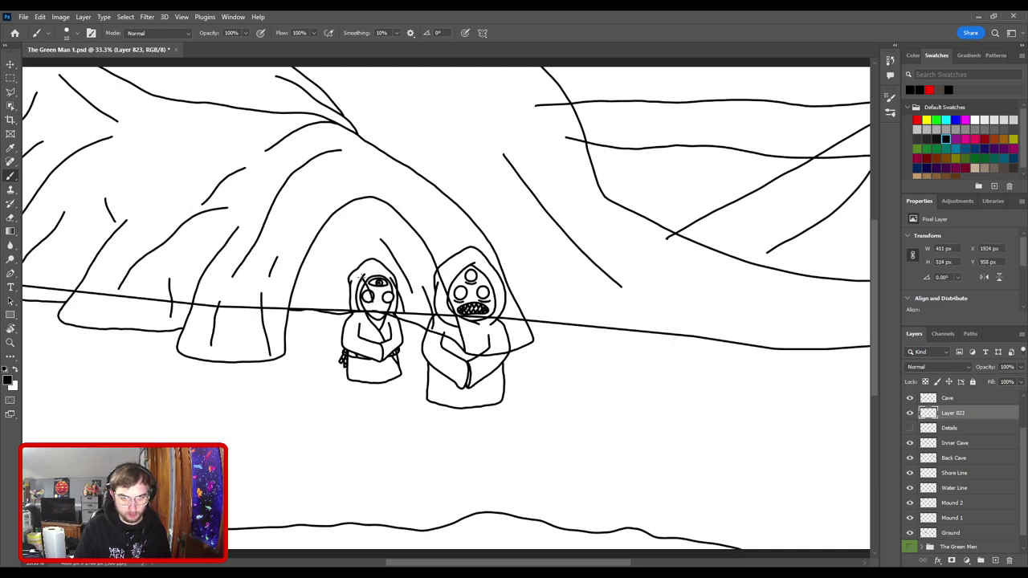
drag(347, 300, 329, 261)
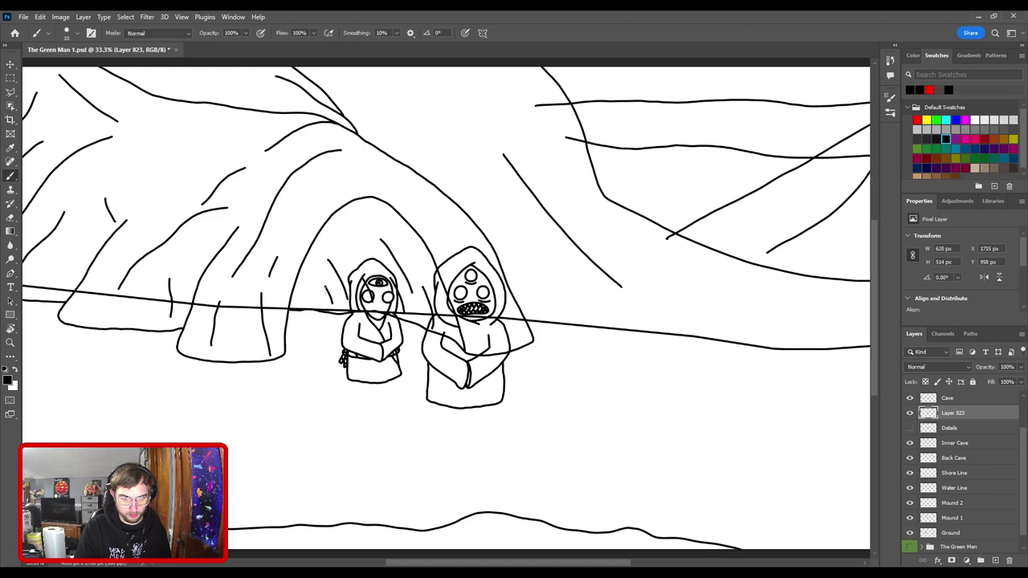
drag(298, 294, 278, 242)
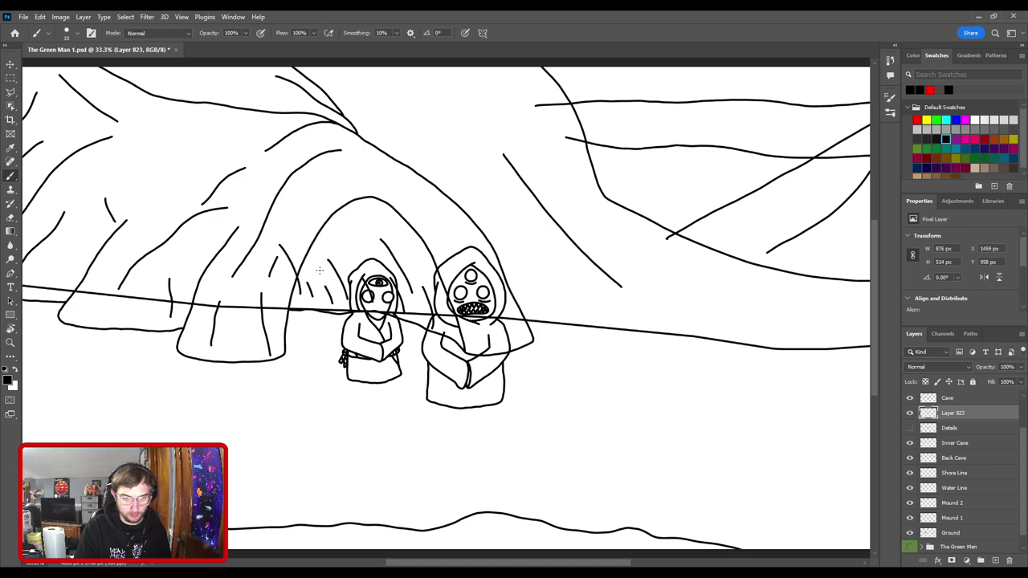
key(ctrl+z)
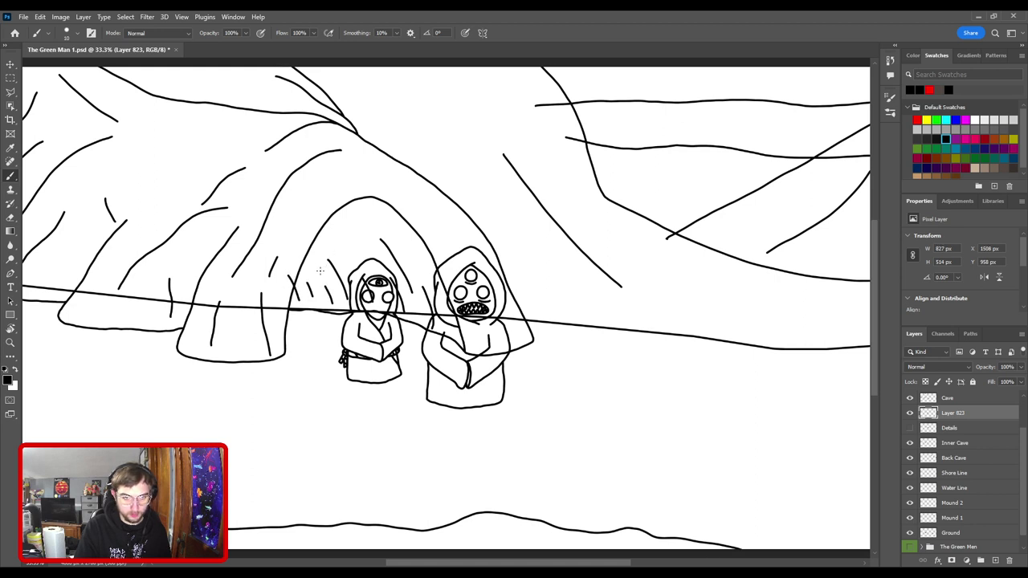
drag(320, 272, 302, 228)
key(ctrl+z)
drag(318, 267, 298, 242)
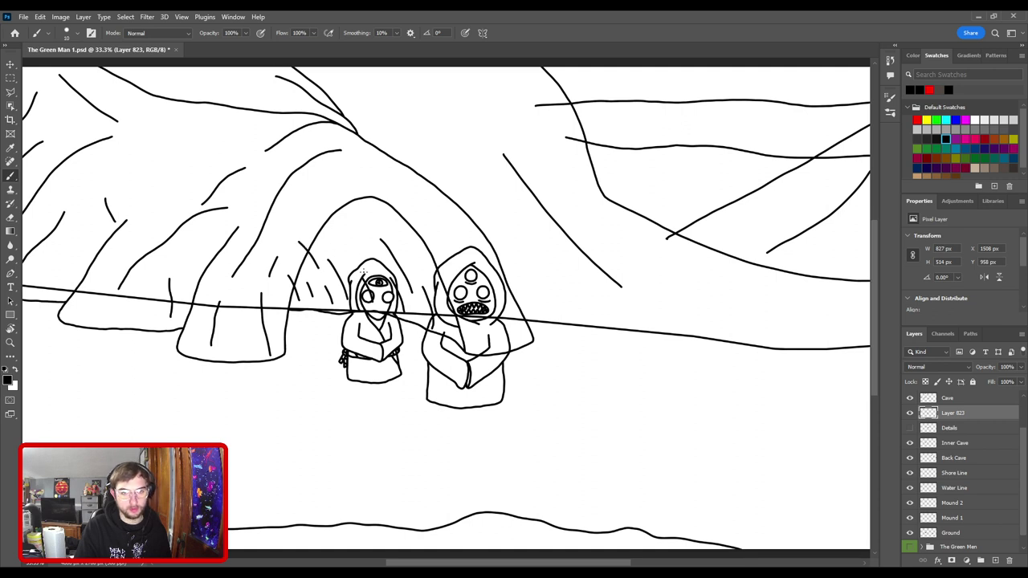
mouse_move(356, 265)
mouse_down()
mouse_move(317, 219)
mouse_move(355, 229)
mouse_up()
key(ctrl+z)
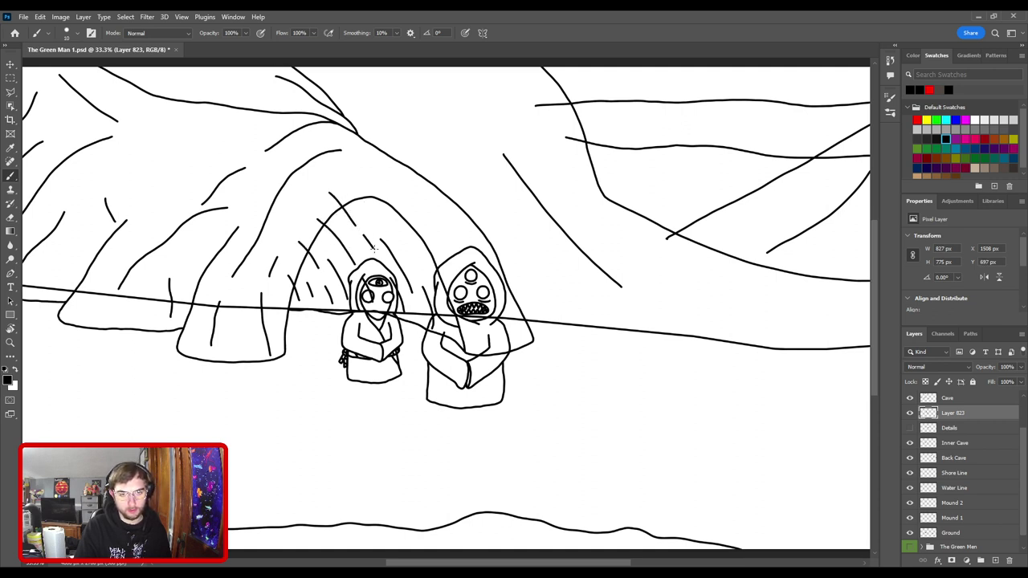
drag(366, 192, 418, 256)
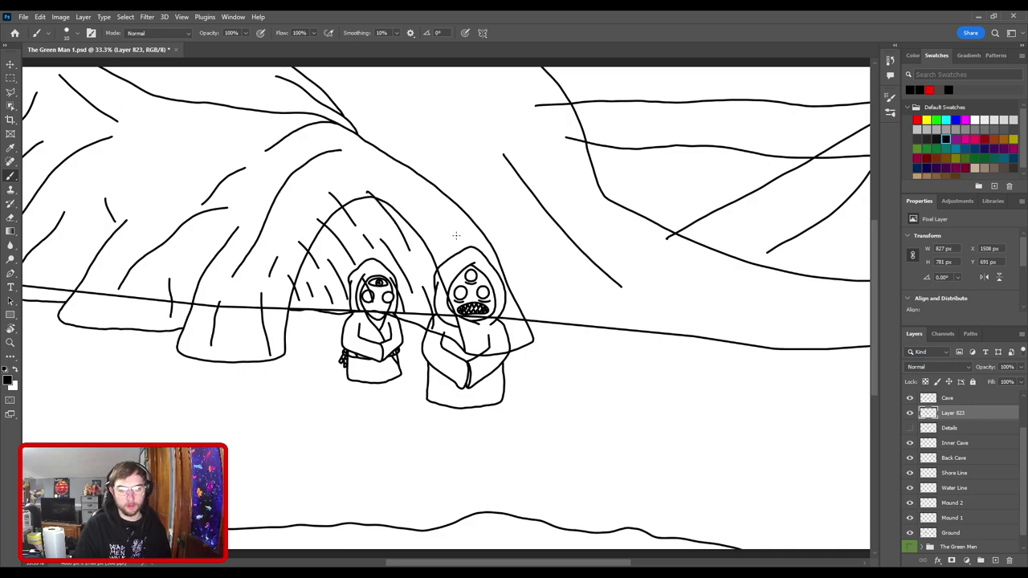
- Try short filler strokes inside the cave beside the larger creature's hood, along the ground line and at the arch's left base
key(ctrl+minus)
key(ctrl+plus)
key(ctrl+plus)
key(ctrl+plus)
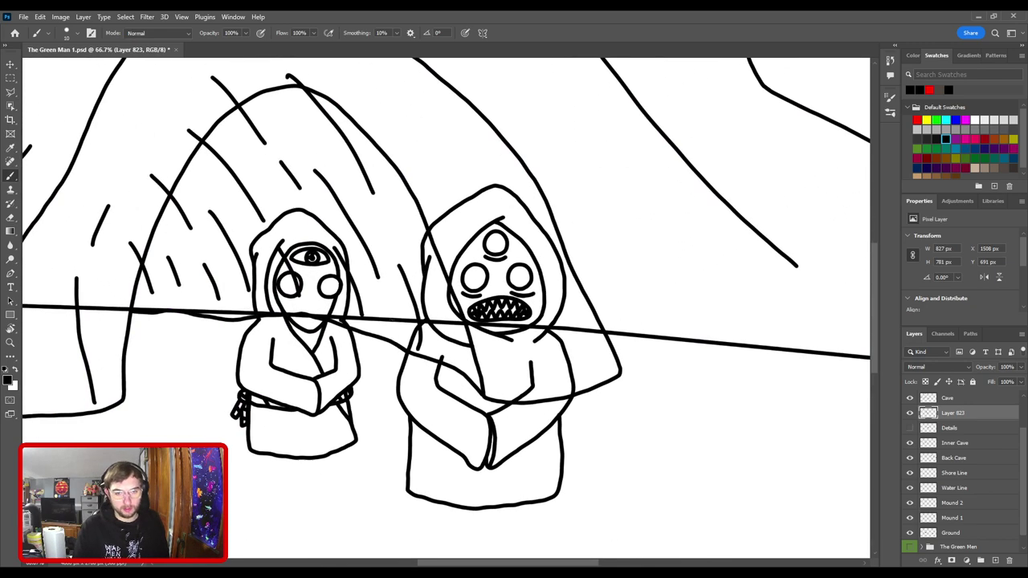
key(ctrl+z)
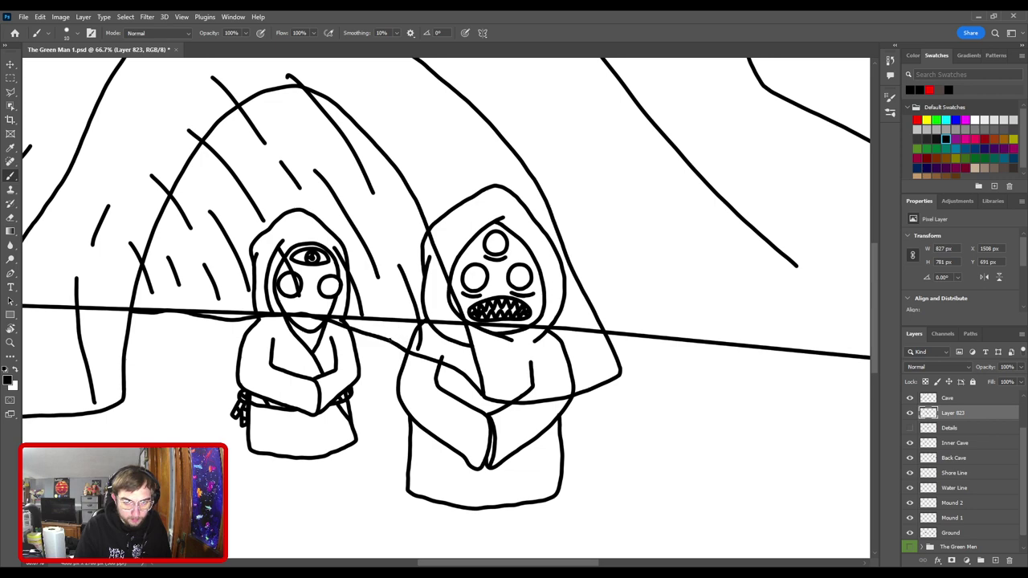
drag(390, 338, 386, 320)
drag(408, 252, 397, 229)
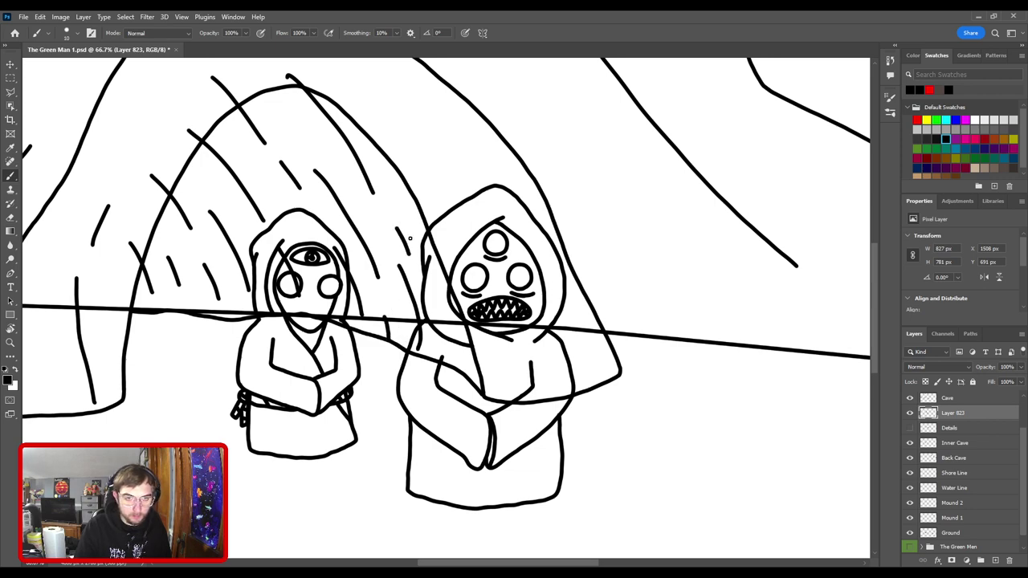
drag(367, 275, 617, 272)
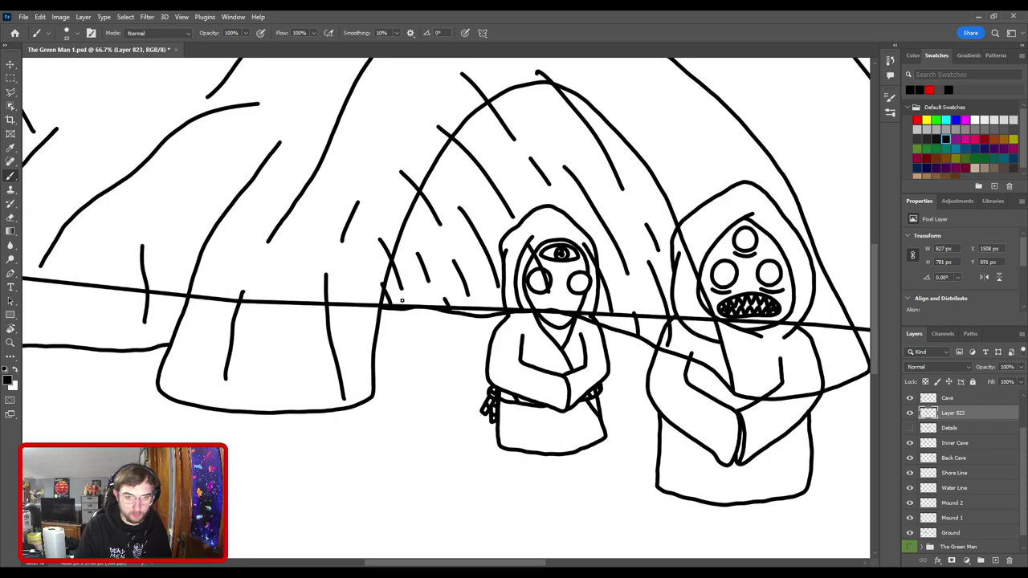
key(ctrl+z)
drag(391, 304, 377, 281)
- Enlarge the eraser to 175 px and erase the contour strokes that overshoot the left side and top of the cave arch
key(ctrl+0)
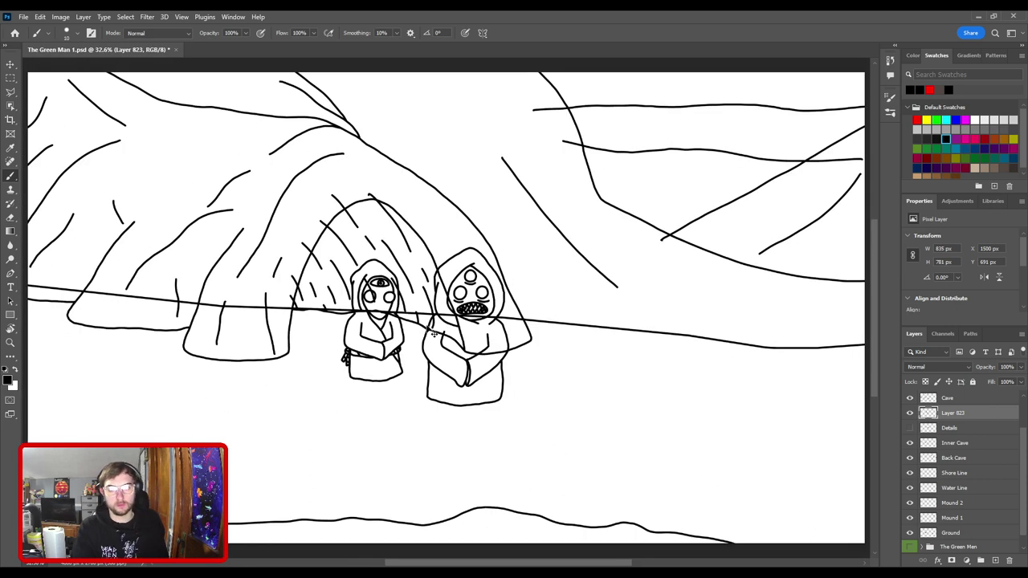
key(e)
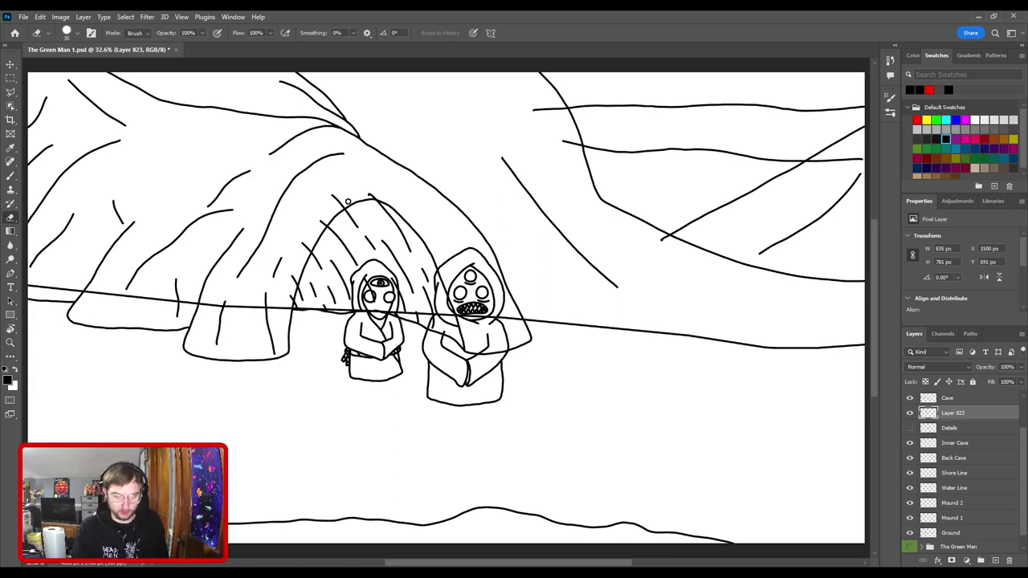
key(])
key(])
key(])
key(])
key(])
key(])
key(])
key(])
key(])
key(])
key(])
mouse_move(278, 298)
mouse_down()
mouse_move(320, 207)
mouse_move(346, 185)
mouse_move(374, 182)
mouse_move(314, 218)
mouse_up()
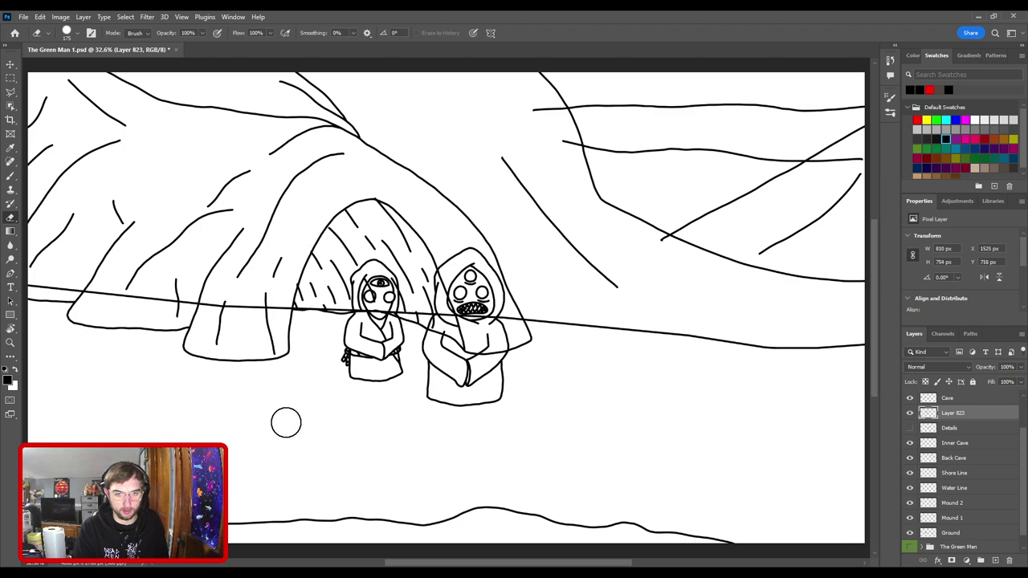
- Enlarge the eraser to 1000 px and erase all the contour strokes inside the cave opening
key(ctrl+minus)
key(ctrl+minus)
key(ctrl+plus)
key(ctrl+plus)
drag(196, 332, 341, 381)
key(bracketright)
key(bracketright)
key(bracketright)
key(bracketright)
key(bracketright)
key(bracketright)
key(bracketright)
key(bracketright)
key(bracketright)
key(bracketright)
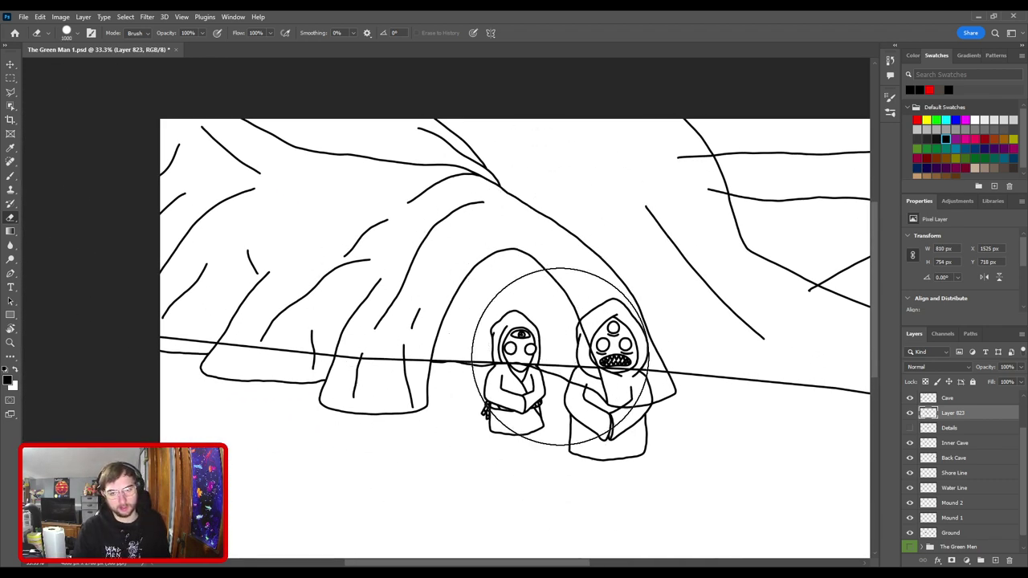
- Try steeper curved wall contours between and behind the two creatures, continuing up to the top of the cave arch
key(b)
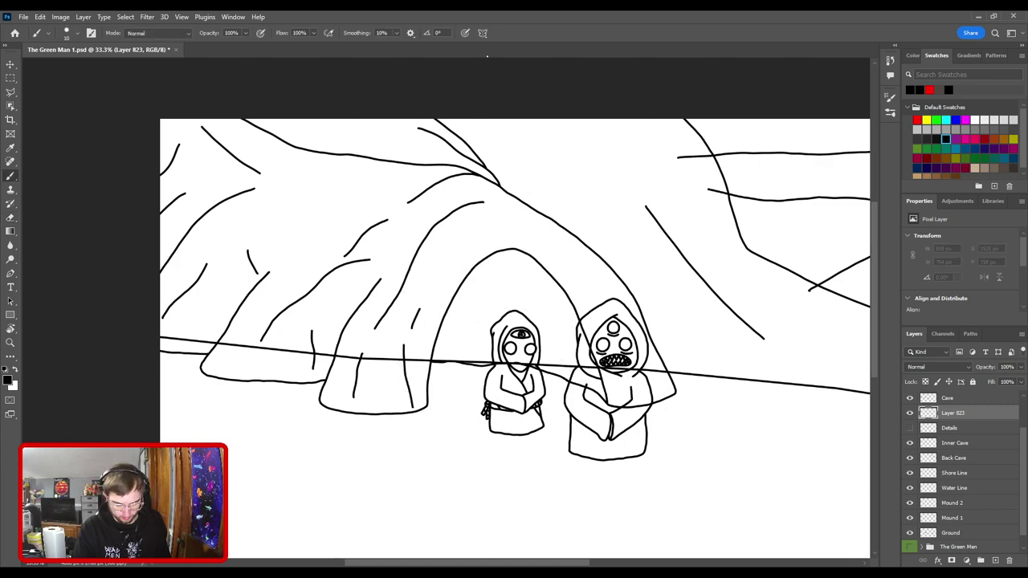
key(ctrl+equal)
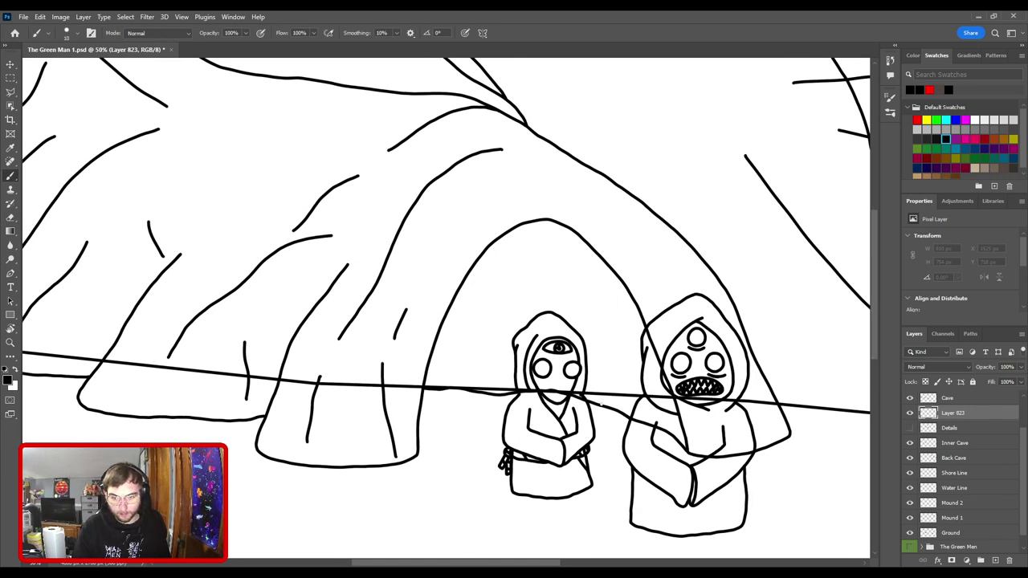
drag(602, 405, 609, 326)
drag(629, 366, 619, 304)
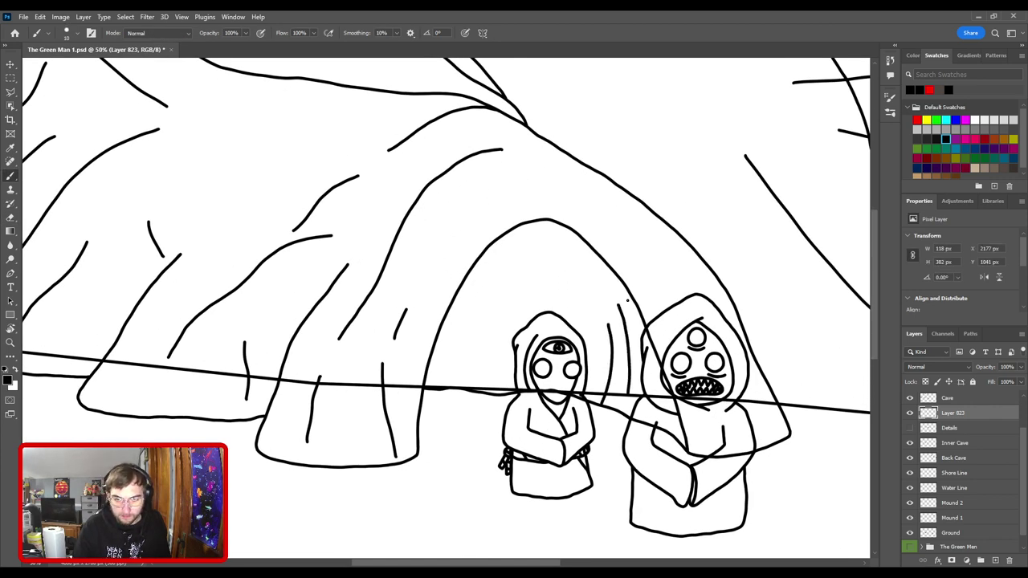
drag(574, 394, 572, 276)
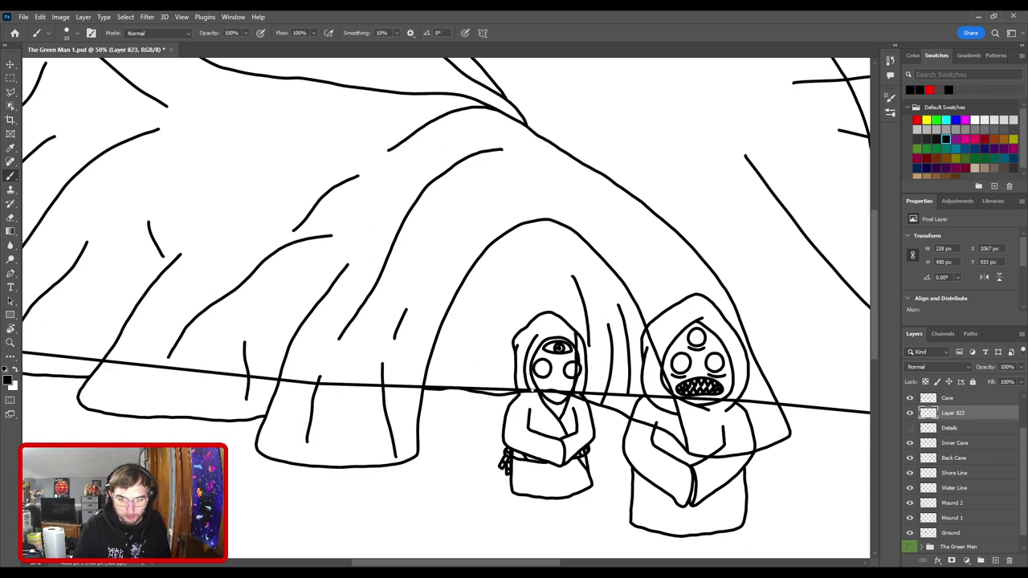
drag(534, 391, 530, 218)
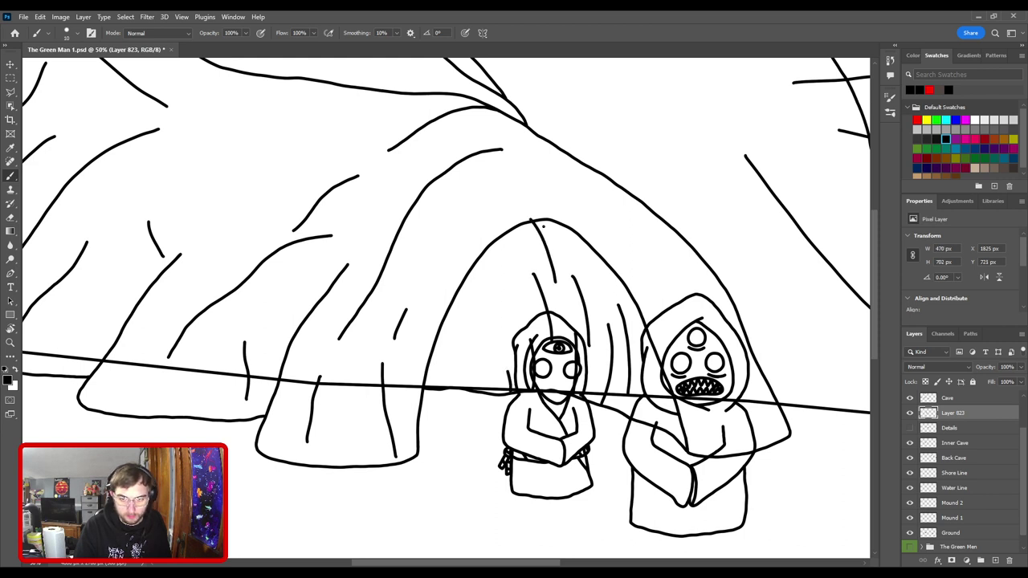
key(ctrl+z)
drag(556, 281, 522, 217)
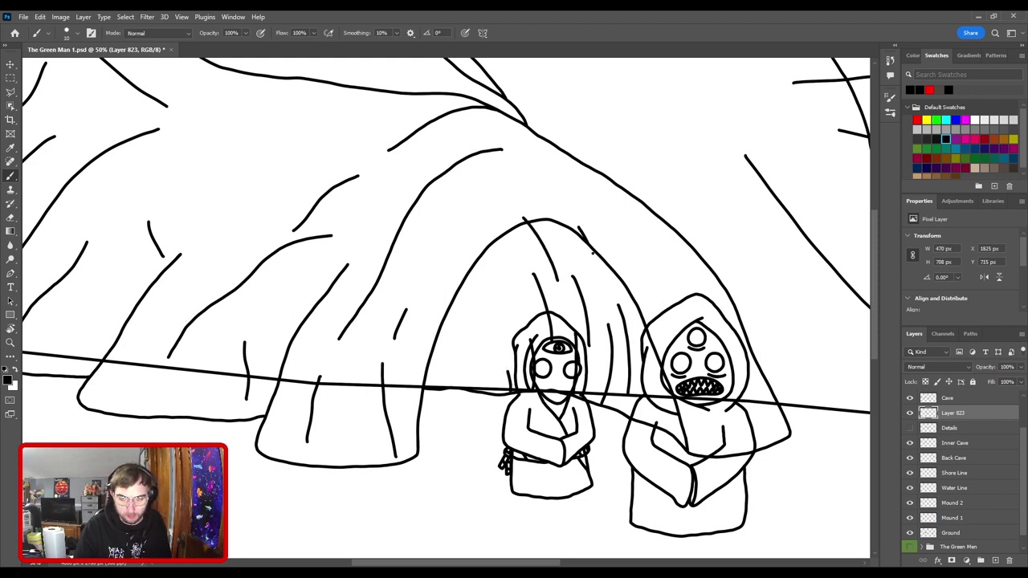
mouse_move(592, 253)
mouse_down()
mouse_move(605, 288)
mouse_move(584, 245)
mouse_up()
key(ctrl+z)
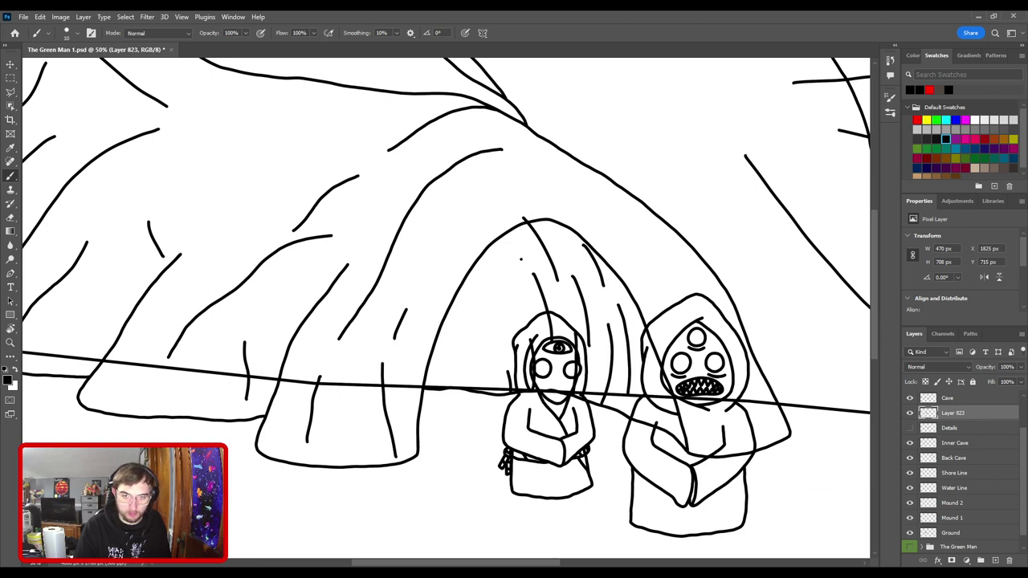
- Continue the curved contours down the cave's left inner wall to the ground line, filling in short strokes beside the smaller creature
drag(520, 259, 492, 225)
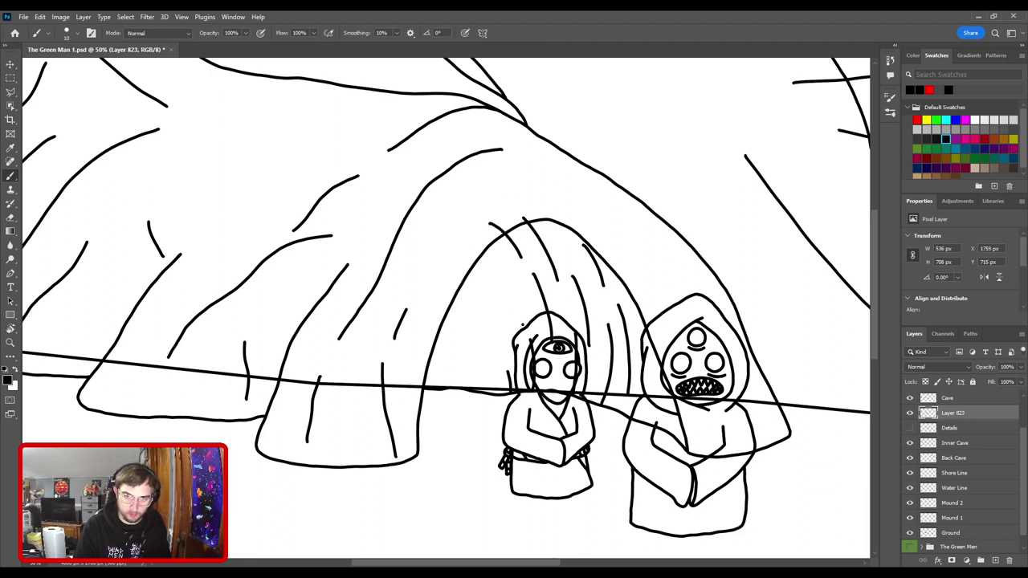
mouse_move(522, 319)
mouse_down()
mouse_move(498, 274)
mouse_move(462, 252)
mouse_up()
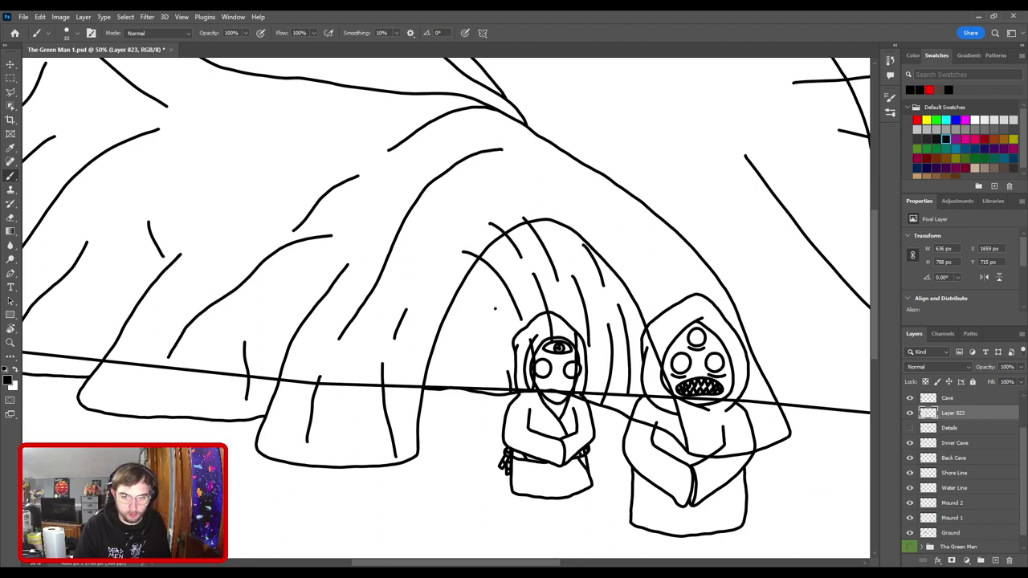
drag(495, 308, 459, 266)
drag(478, 366, 450, 309)
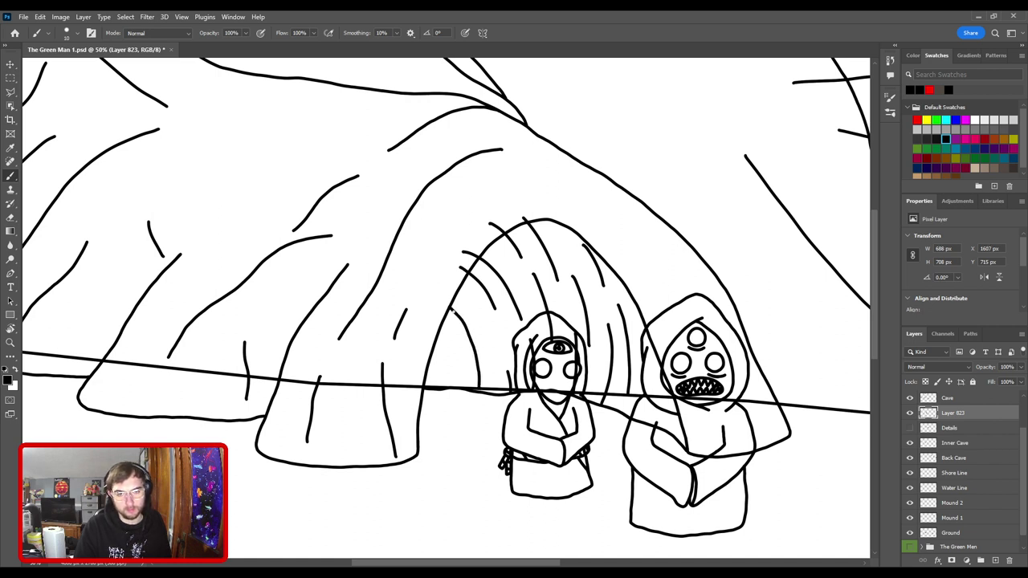
mouse_move(449, 385)
mouse_down()
mouse_move(447, 362)
mouse_move(423, 330)
mouse_up()
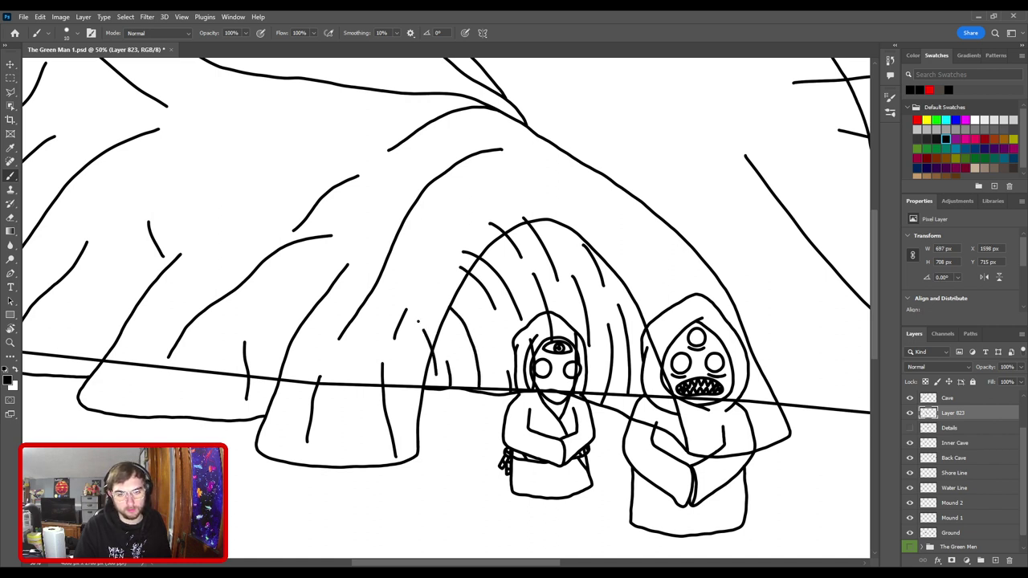
drag(495, 368, 480, 324)
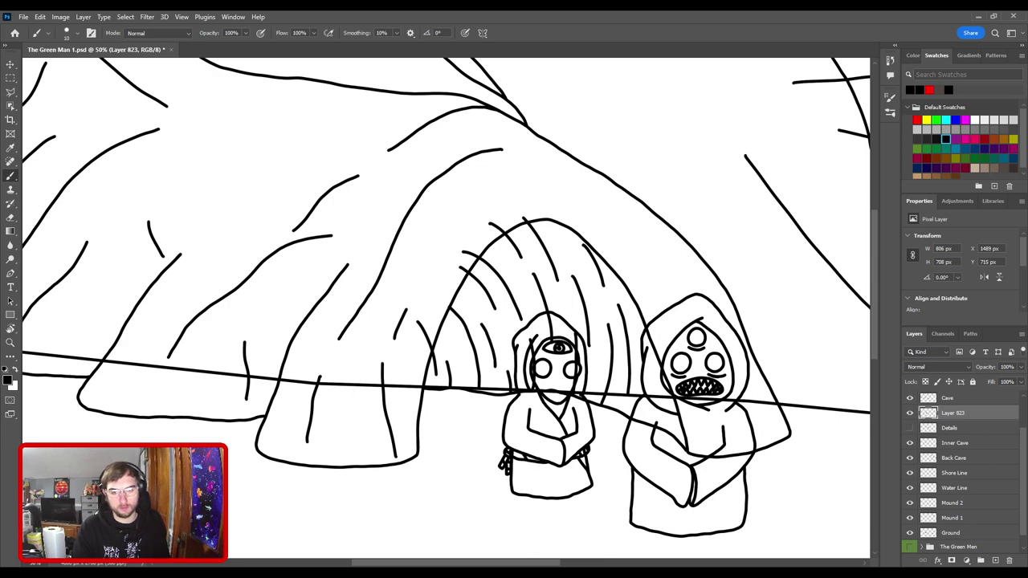
- Reduce the eraser to 150 px and trim the contour strokes that cross outside the cave arch
key(ctrl+0)
key(e)
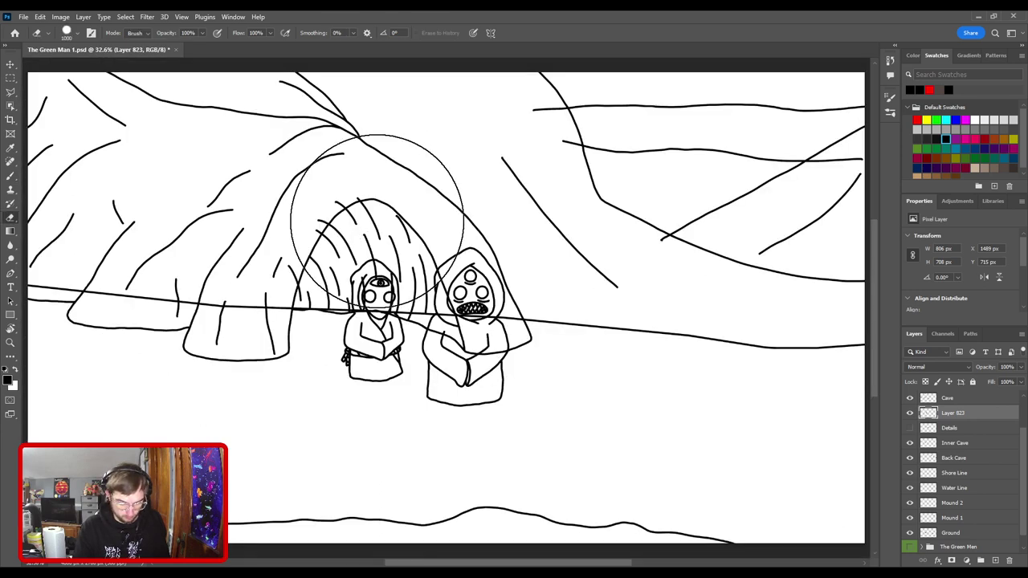
key(bracketleft)
key(bracketleft)
key(bracketleft)
key(bracketleft)
key(bracketleft)
key(bracketleft)
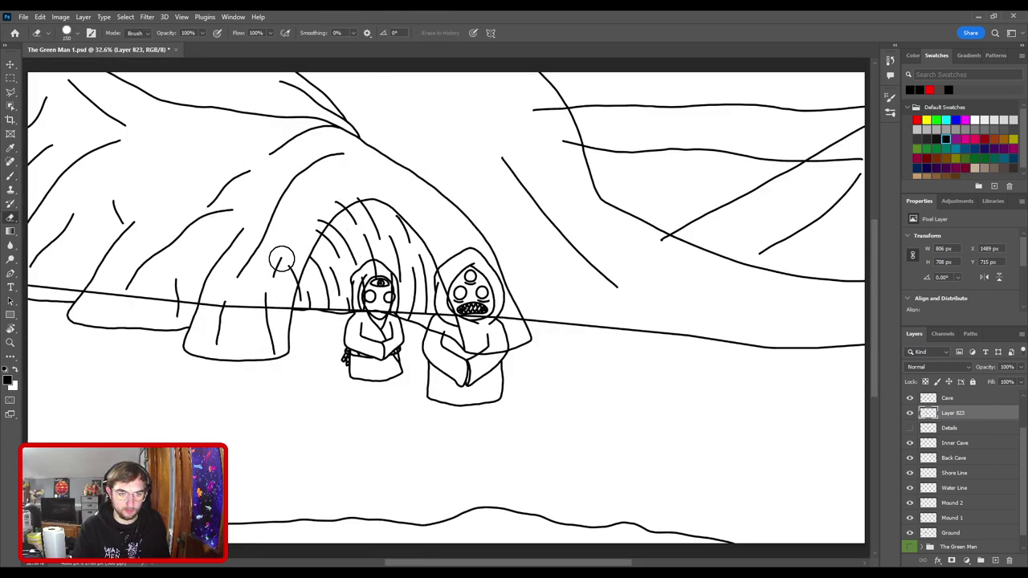
mouse_move(282, 259)
mouse_down()
mouse_move(280, 282)
mouse_move(310, 222)
mouse_move(365, 184)
mouse_move(397, 199)
mouse_move(360, 187)
mouse_move(329, 204)
mouse_move(287, 278)
mouse_move(306, 299)
mouse_up()
key(ctrl+z)
- Review the cave contours at different magnifications, then erase all of them with a much larger eraser
scroll(376, 409, down, 3)
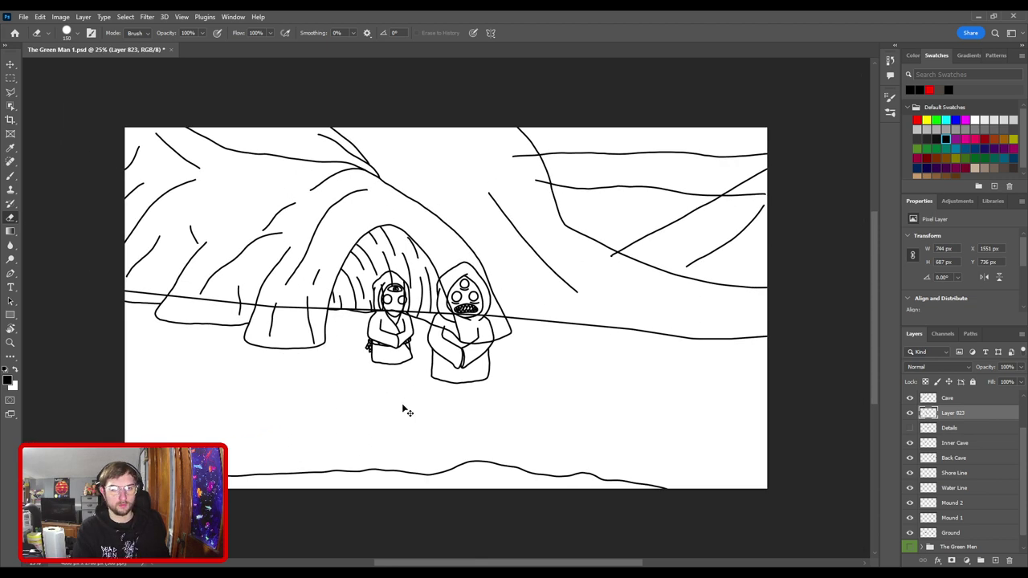
scroll(402, 408, up, 3)
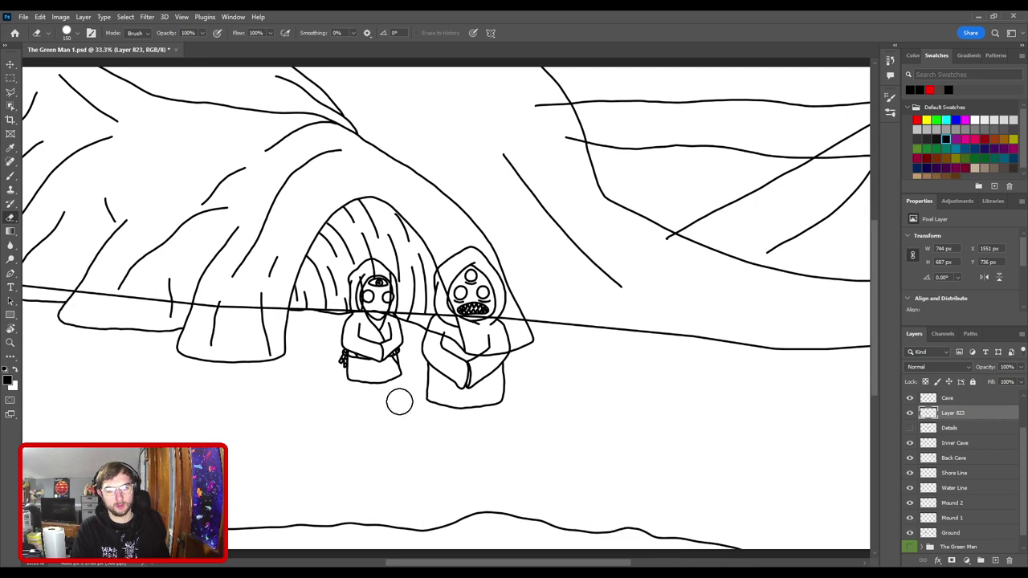
scroll(399, 404, down, 4)
scroll(401, 406, up, 2)
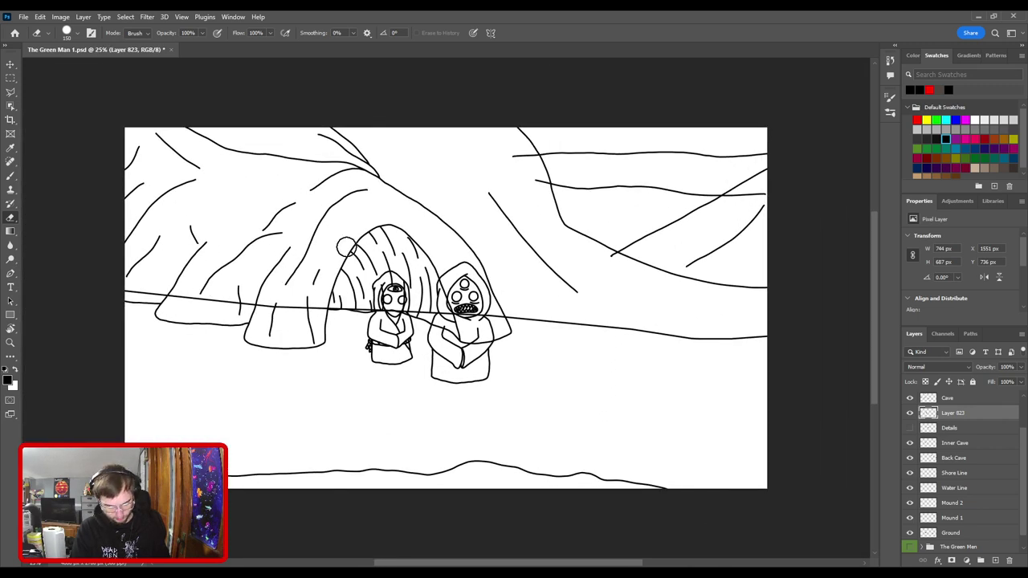
key(bracketright)
key(bracketright)
key(bracketright)
key(bracketright)
key(bracketright)
key(bracketright)
key(bracketright)
key(bracketright)
key(bracketright)
key(bracketright)
key(bracketright)
mouse_move(340, 312)
mouse_down()
mouse_move(376, 274)
mouse_move(447, 285)
mouse_up()
- Try short curved wall contours in the gap between the two creatures, rising from the inner cave line
key(ctrl+plus)
key(ctrl+plus)
key(ctrl+plus)
mouse_move(387, 254)
mouse_down()
mouse_move(485, 334)
mouse_move(493, 328)
mouse_up()
key(b)
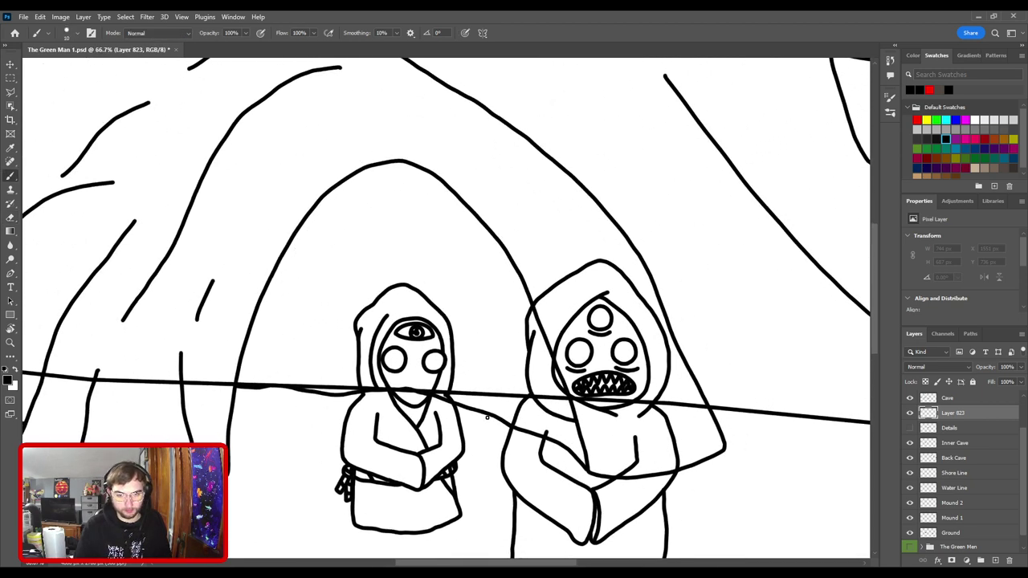
drag(487, 417, 506, 305)
key(ctrl+z)
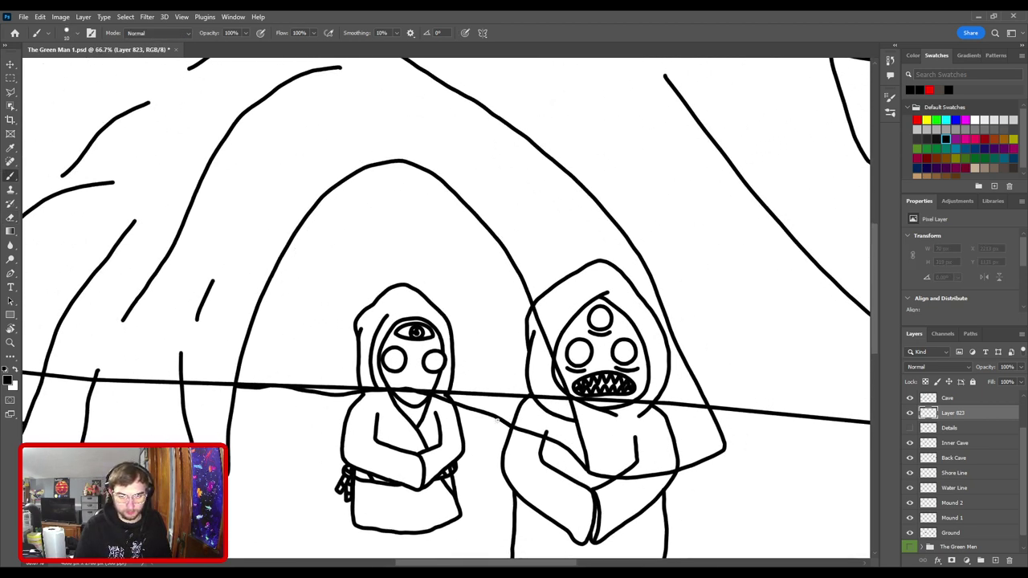
drag(495, 417, 498, 299)
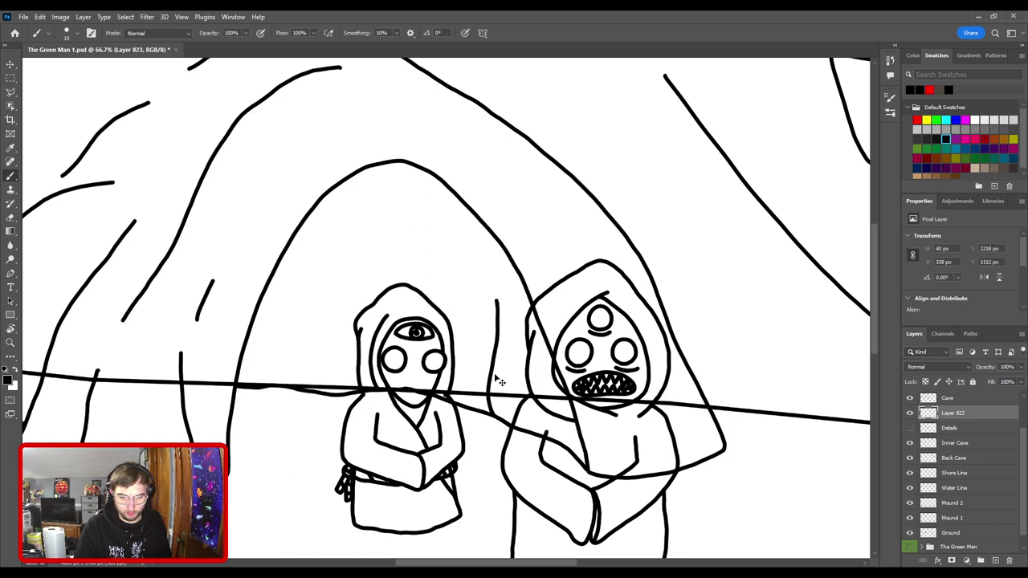
key(ctrl+z)
drag(473, 412, 507, 311)
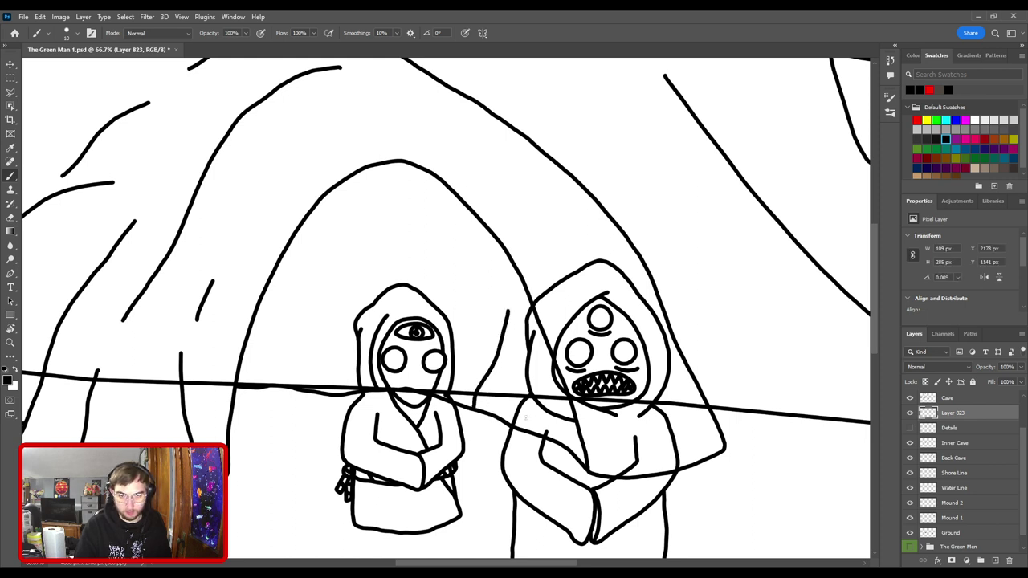
drag(512, 426, 528, 378)
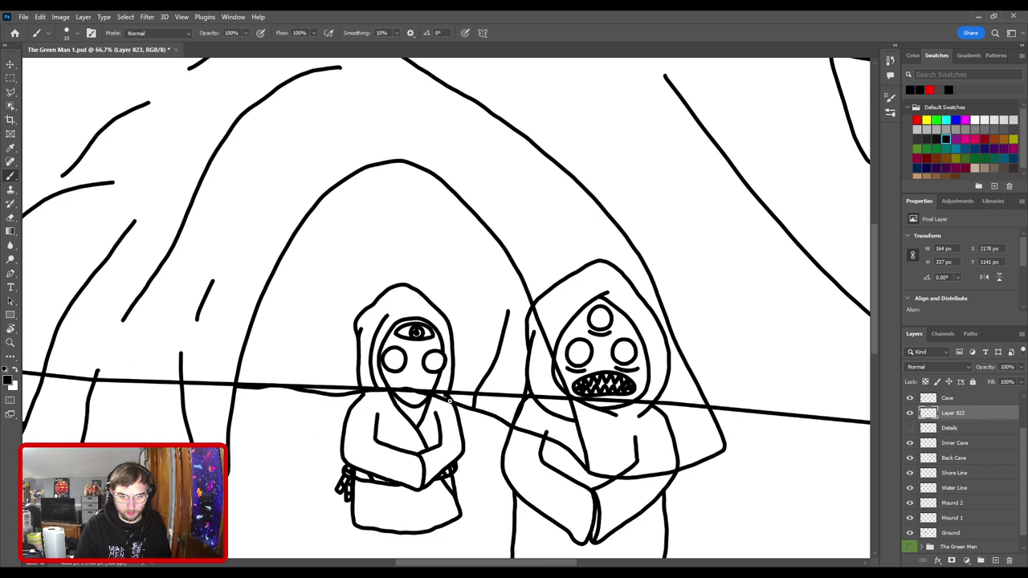
- Try taller contours behind the smaller creature and up toward the cave arch, plus a short one near the arch's right side
mouse_move(449, 399)
mouse_down()
mouse_move(460, 354)
mouse_move(451, 280)
mouse_up()
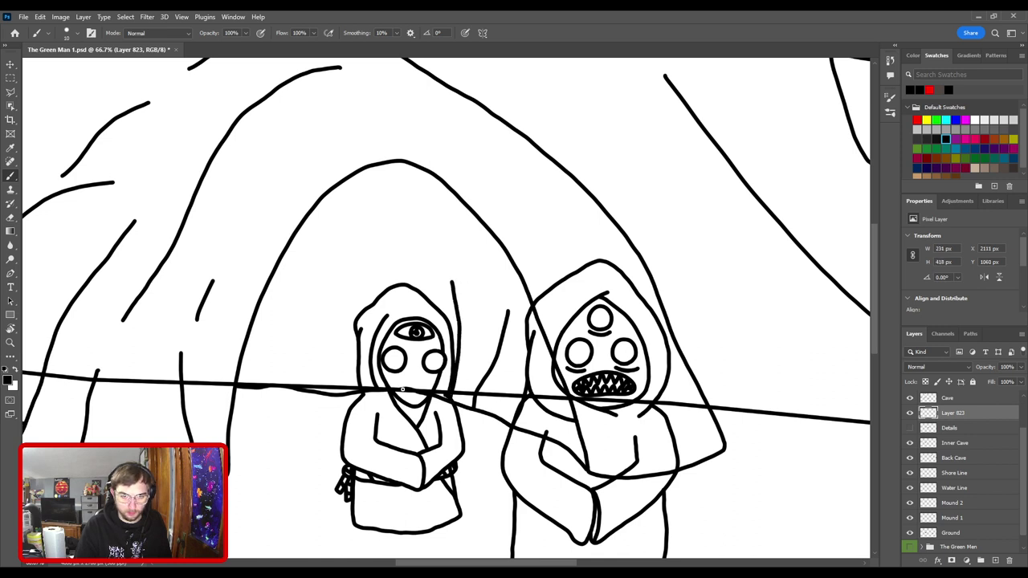
drag(403, 390, 378, 267)
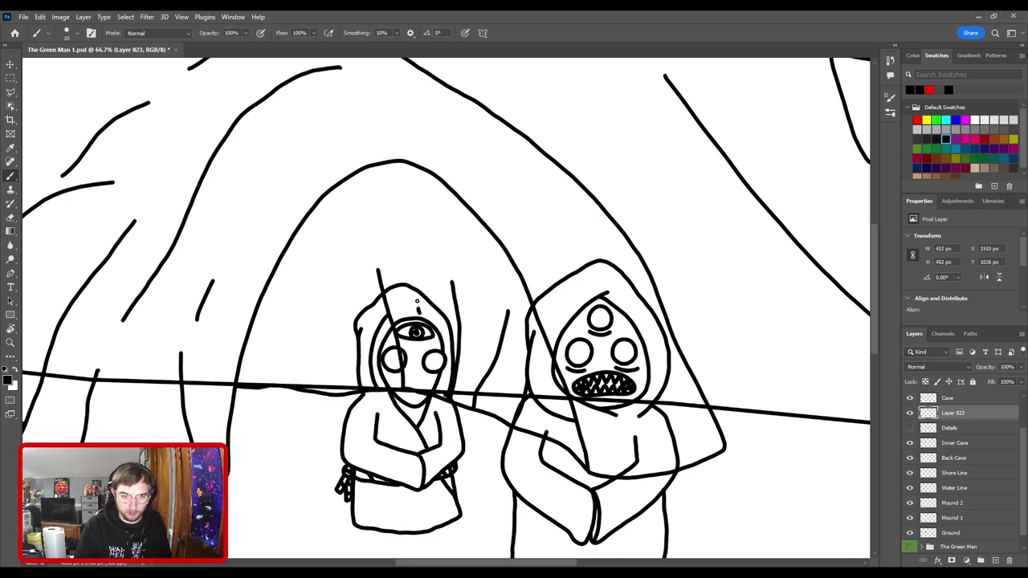
drag(417, 309, 427, 180)
drag(484, 317, 500, 248)
mouse_move(340, 351)
mouse_down()
mouse_move(378, 341)
mouse_move(509, 346)
mouse_up()
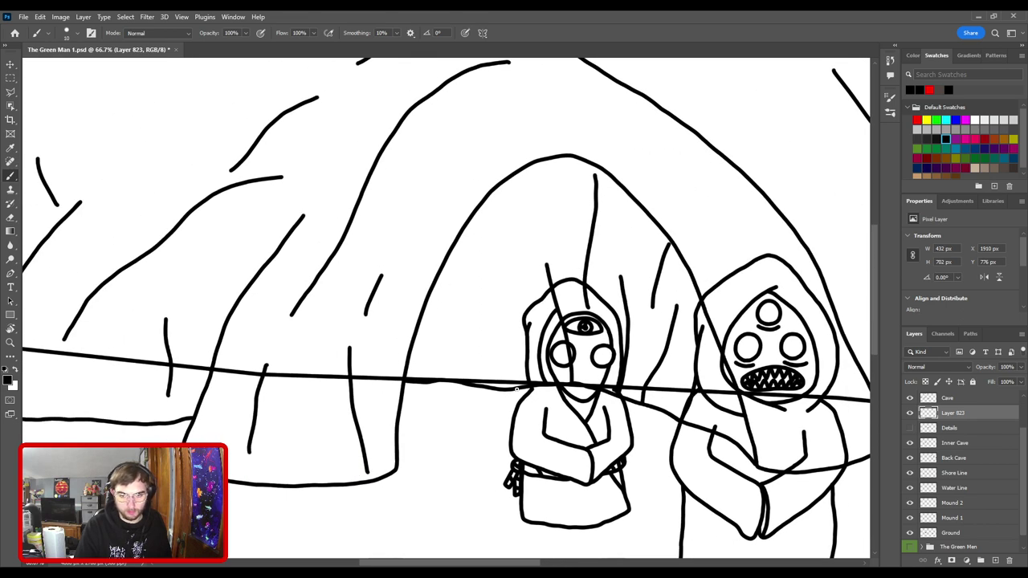
- Continue the near-vertical contours across the cave's left half, from the ground line up to the arch top and left edge
drag(498, 387, 499, 269)
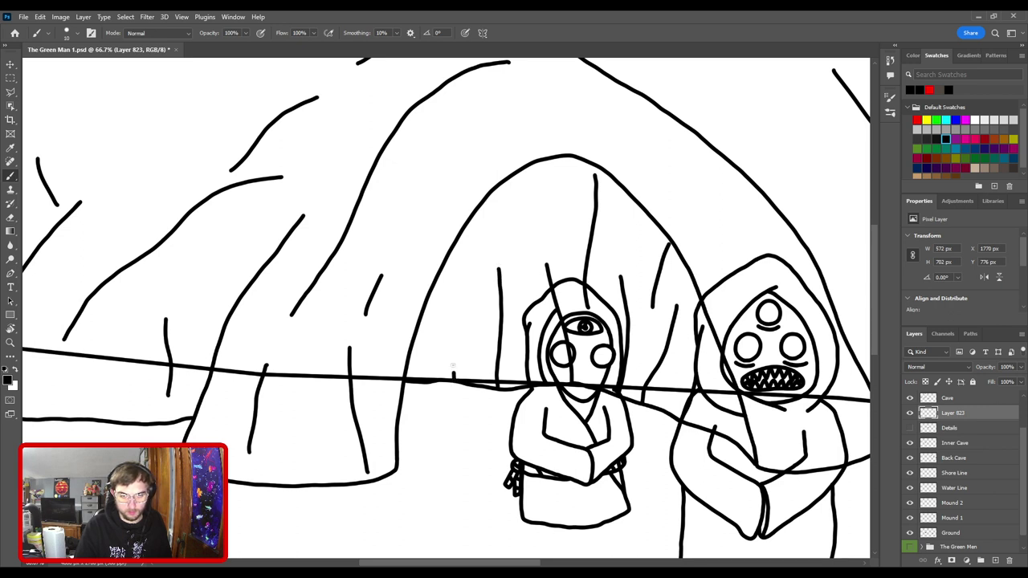
mouse_move(452, 366)
mouse_down()
mouse_move(443, 297)
mouse_move(474, 305)
mouse_move(490, 167)
mouse_up()
drag(530, 281, 547, 149)
drag(568, 204, 570, 133)
drag(628, 233, 646, 189)
key(ctrl+z)
drag(518, 316, 657, 239)
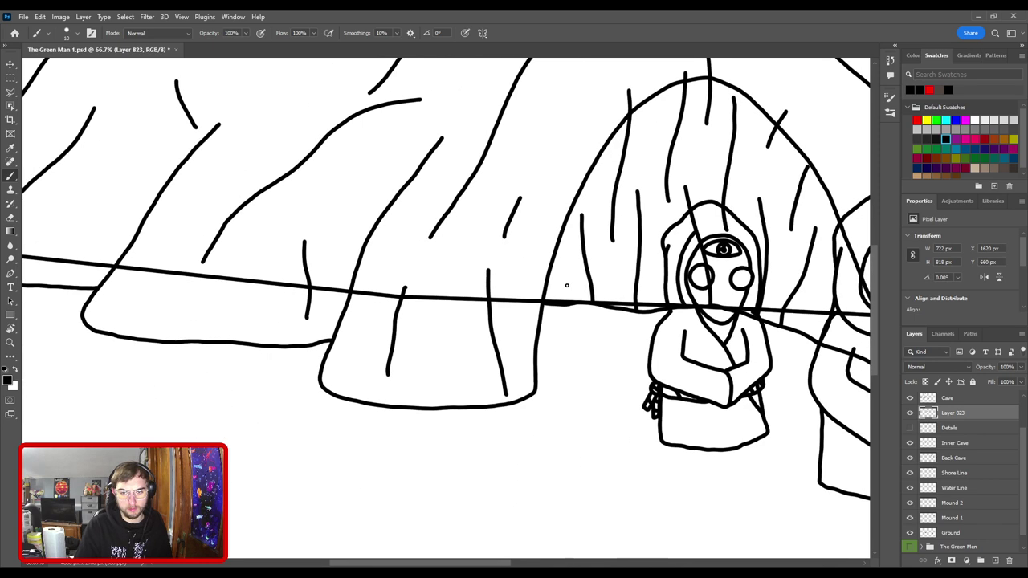
drag(559, 304, 547, 238)
scroll(580, 277, down, 3)
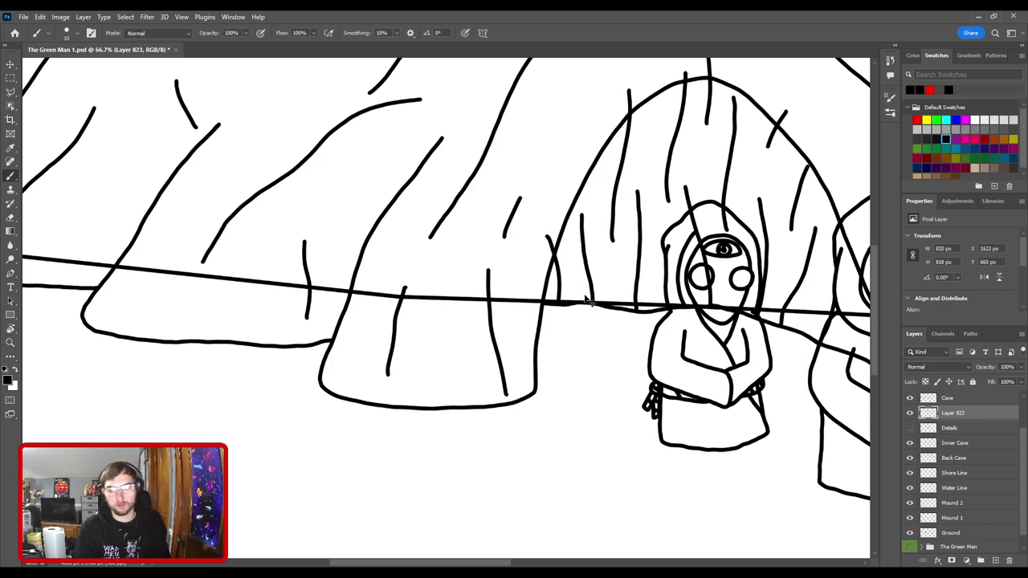
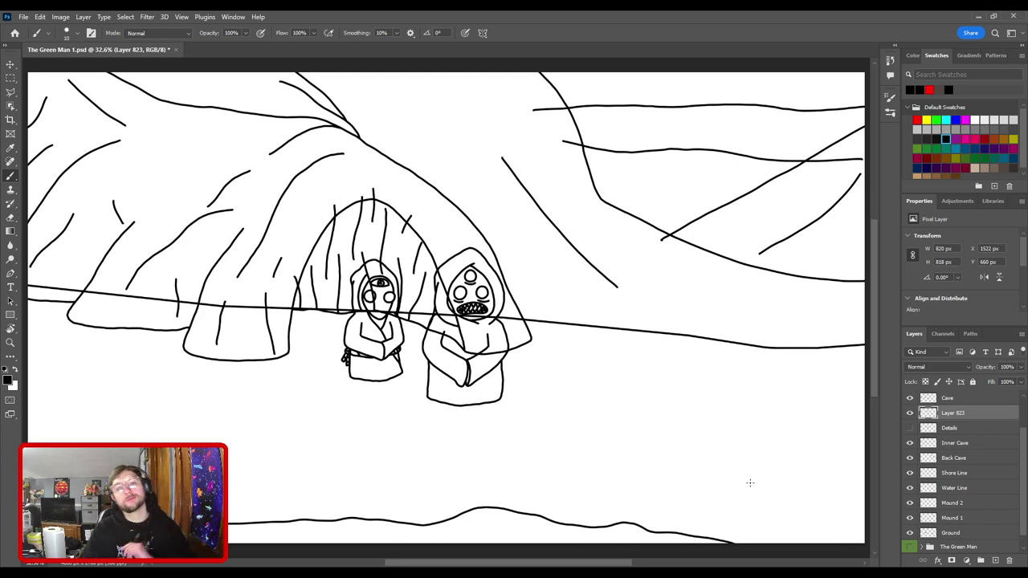
- Erase all of the wall contours inside the cave opening with the 1200 px eraser
click(498, 460)
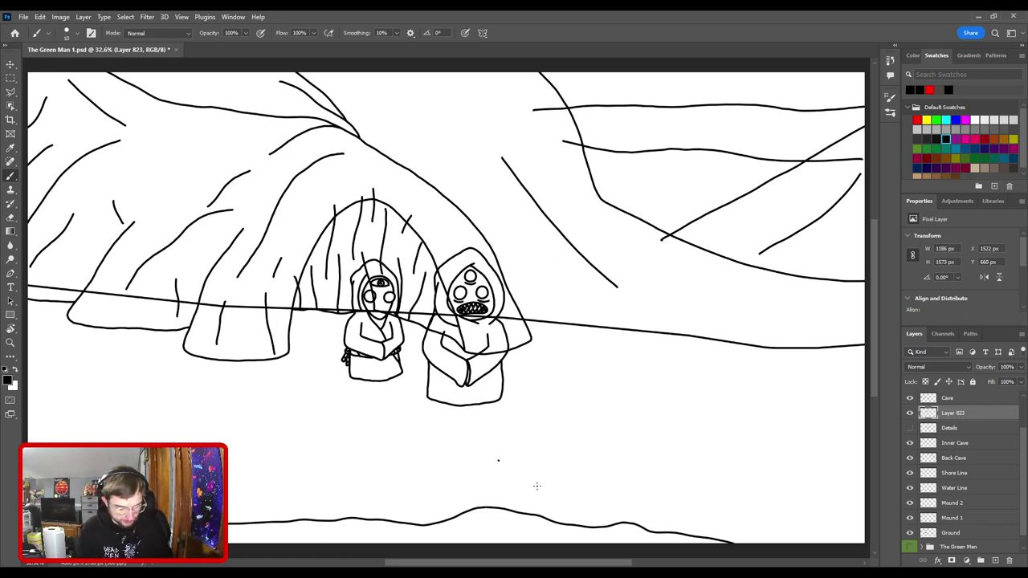
key(e)
mouse_move(378, 212)
mouse_down()
mouse_move(409, 249)
mouse_move(362, 298)
mouse_up()
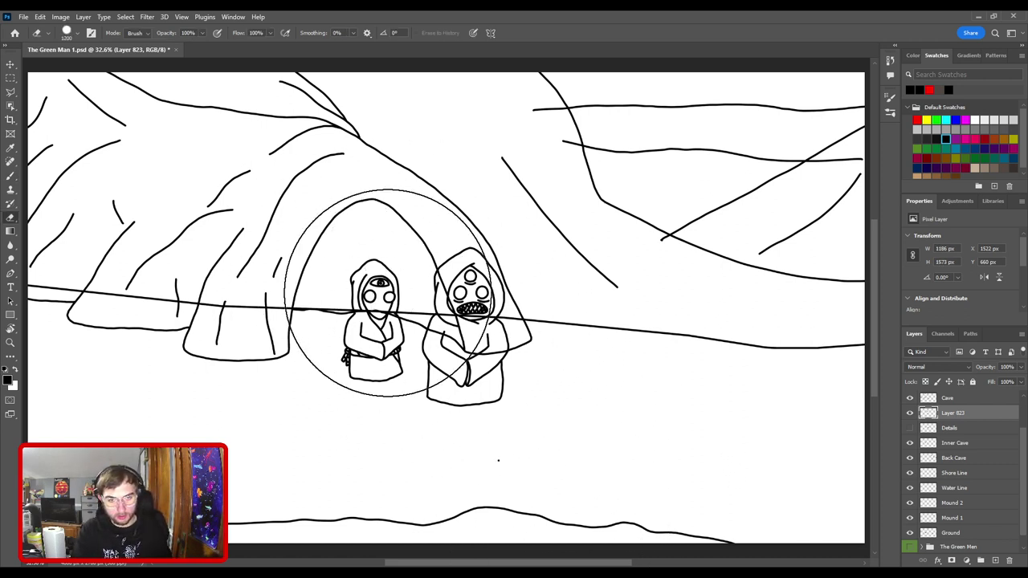
- Hide the Inner Cave layer and add a new empty layer directly above it
click(910, 444)
click(910, 444)
click(910, 444)
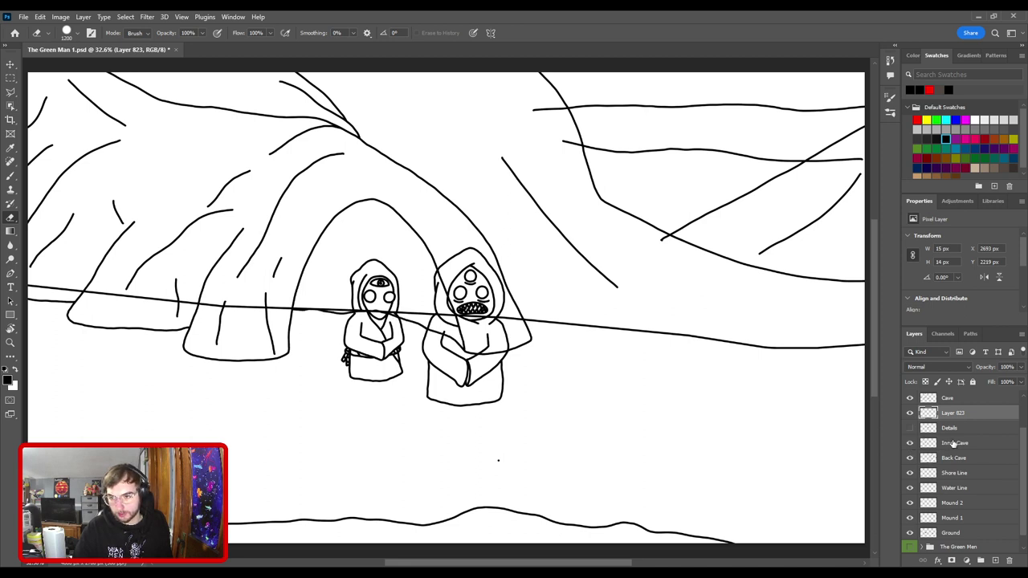
click(953, 444)
click(995, 561)
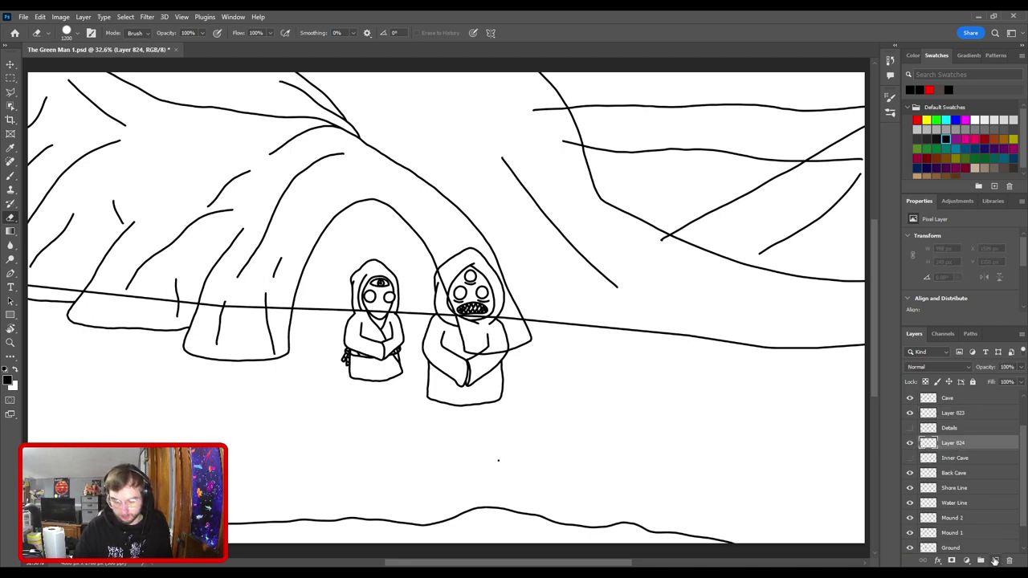
- Select the layer holding the stray dot below the creatures and erase the dot
key(b)
key(ctrl+plus)
mouse_move(483, 371)
mouse_down()
mouse_move(544, 423)
mouse_move(541, 401)
mouse_up()
key(v)
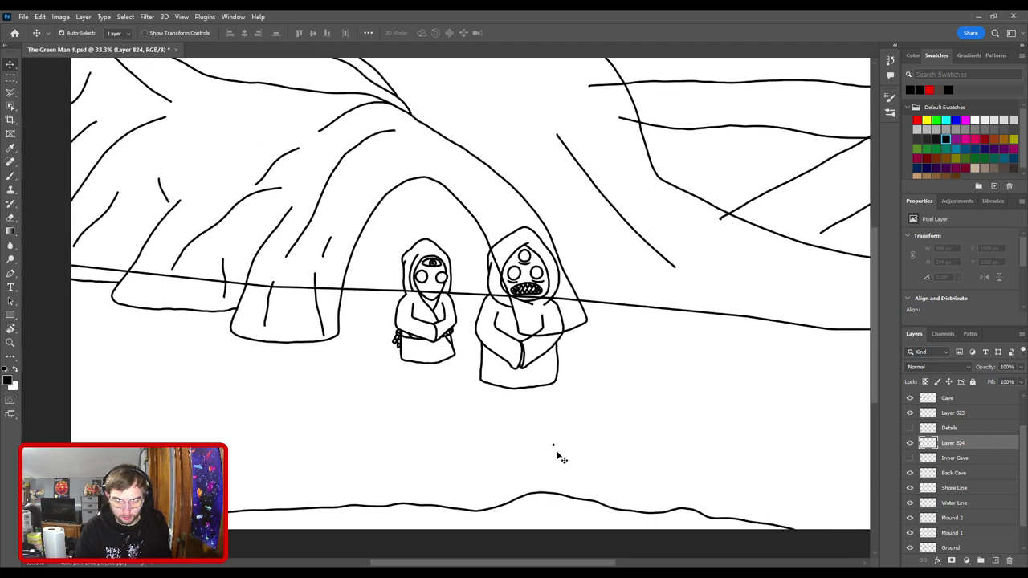
click(554, 446)
key(e)
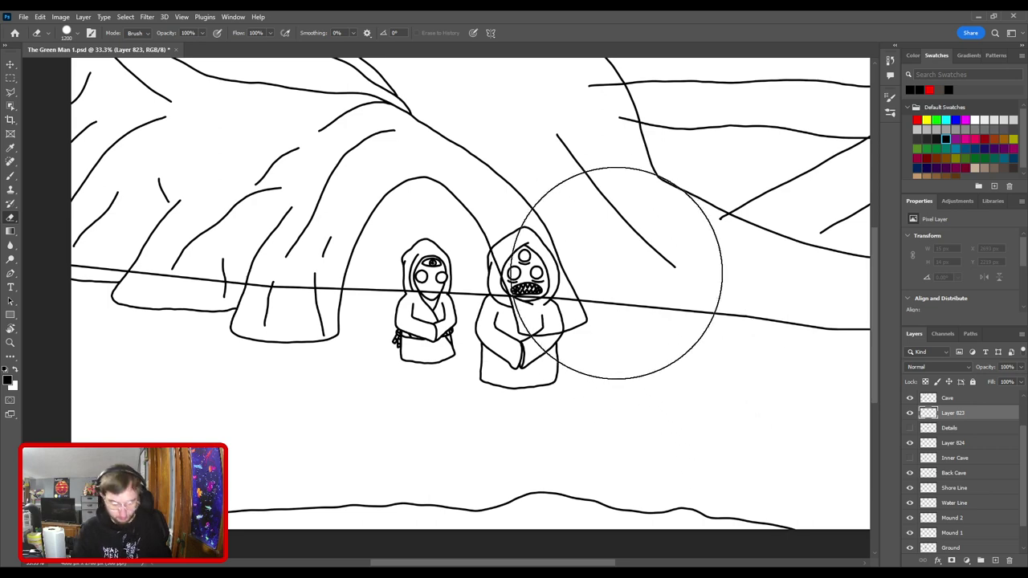
- Try a raised inner cave line sloping from the left wall down behind both creatures
key(b)
key(ctrl+plus)
drag(515, 317, 539, 403)
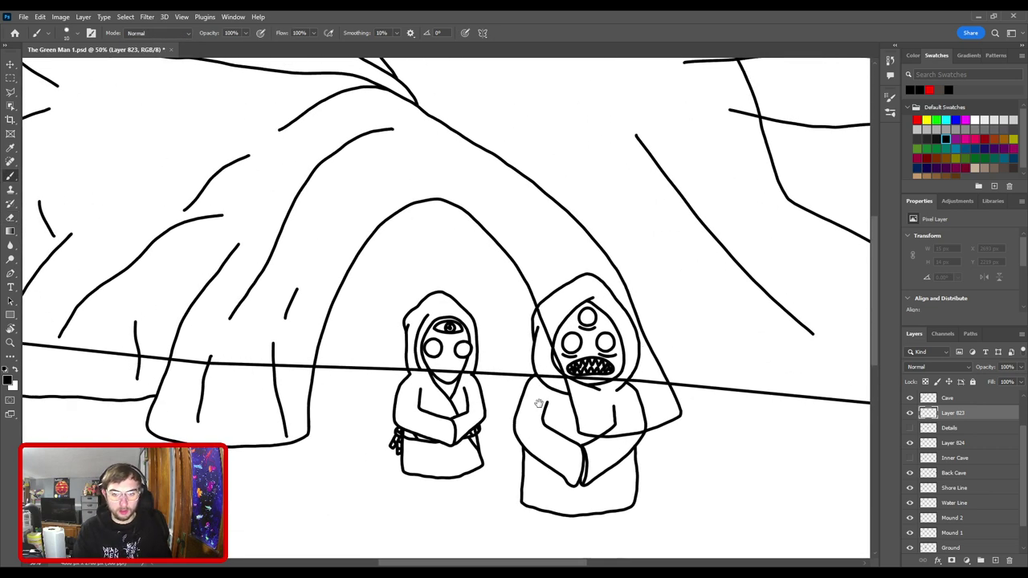
mouse_move(580, 432)
mouse_down()
mouse_move(548, 395)
mouse_move(498, 337)
mouse_move(450, 312)
mouse_move(339, 289)
mouse_up()
key(ctrl+minus)
key(ctrl+minus)
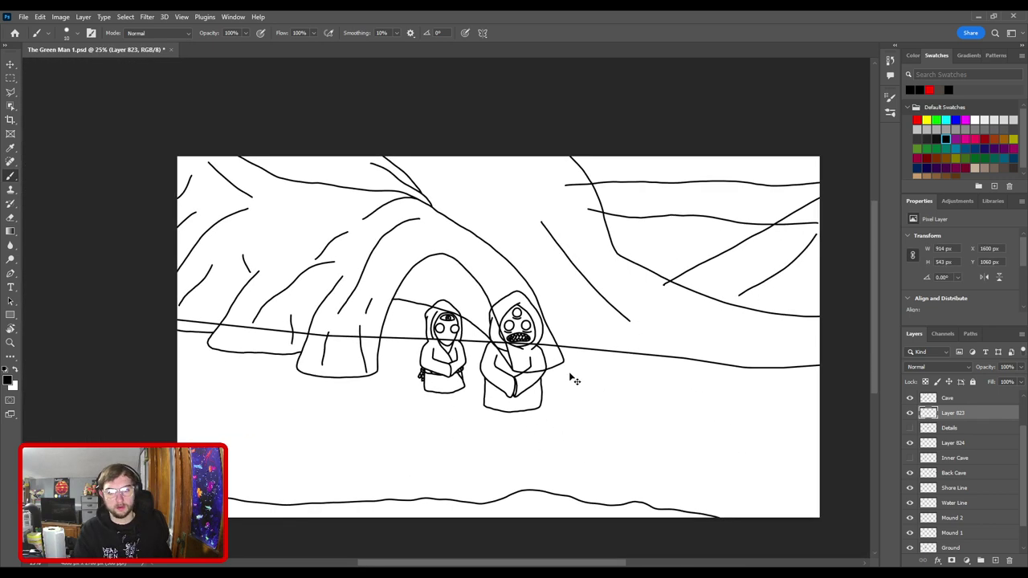
key(ctrl+plus)
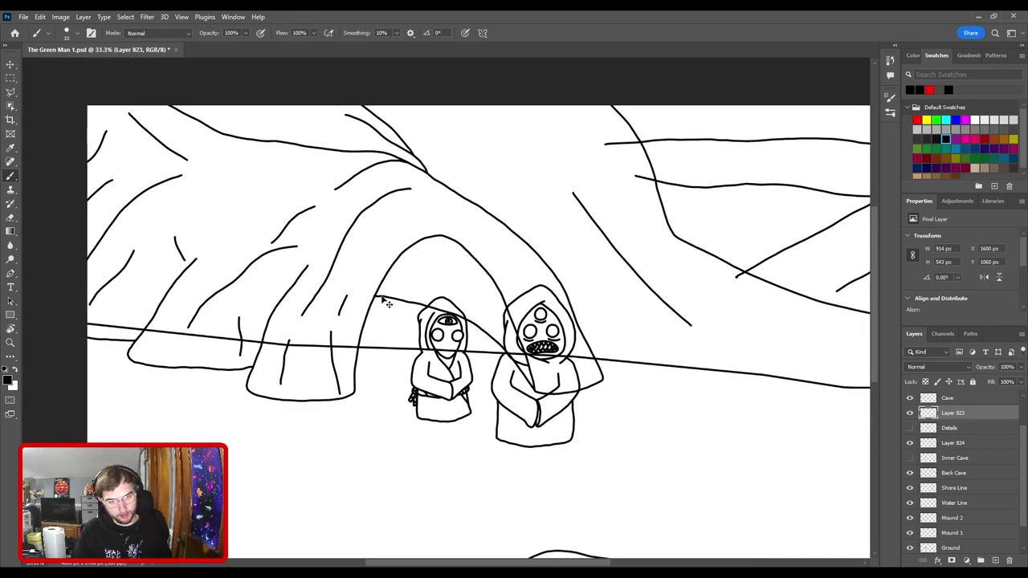
key(ctrl+z)
- Brush an inner cave line from the left wall down behind both creatures, and add wall contours between them and above the smaller one
mouse_move(383, 308)
mouse_down()
mouse_move(424, 310)
mouse_move(470, 331)
mouse_move(535, 389)
mouse_up()
mouse_move(492, 337)
mouse_down()
mouse_move(499, 309)
mouse_move(480, 255)
mouse_up()
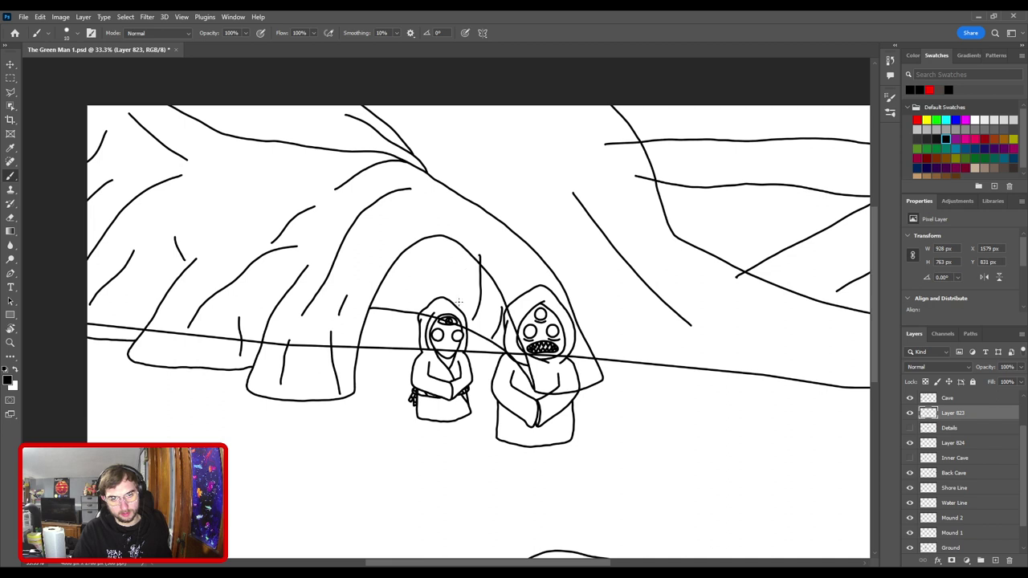
drag(441, 302, 457, 222)
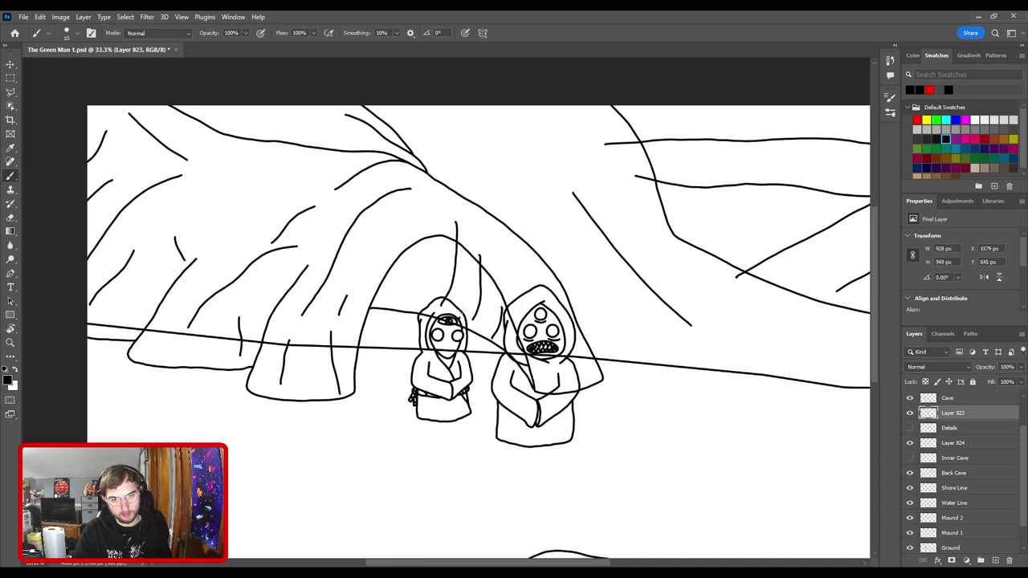
- Continue the wall contours across the arch top and down the cave's left side to the inner cave line
mouse_move(459, 316)
mouse_down()
mouse_move(465, 294)
mouse_move(424, 265)
mouse_move(425, 214)
mouse_up()
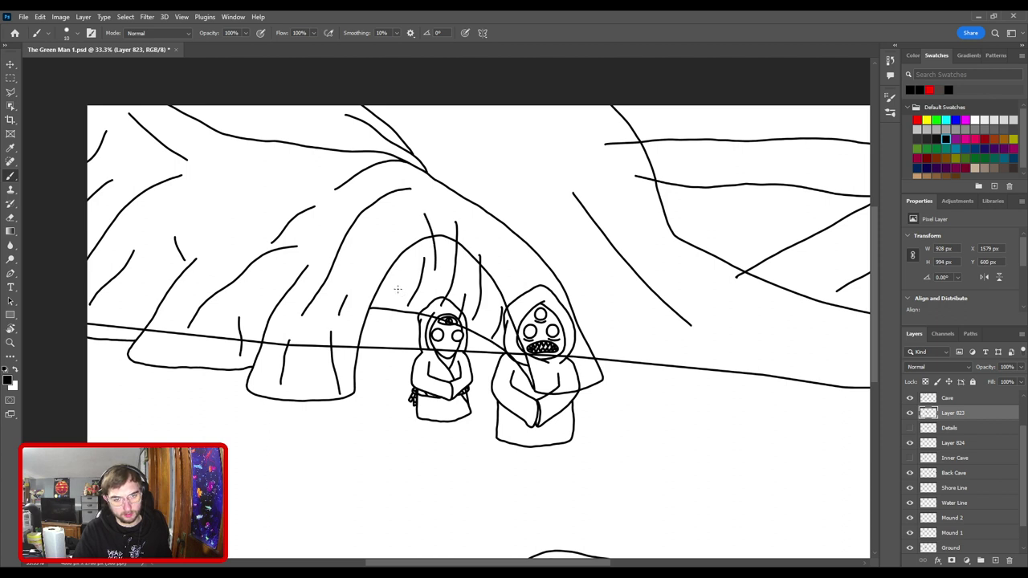
drag(397, 288, 400, 226)
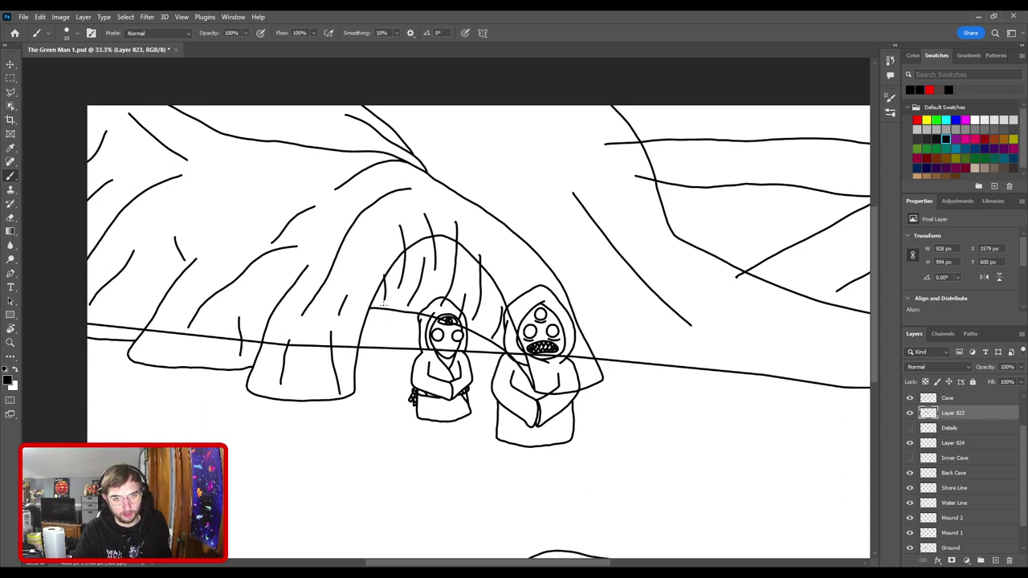
key(ctrl+z)
drag(378, 306, 390, 262)
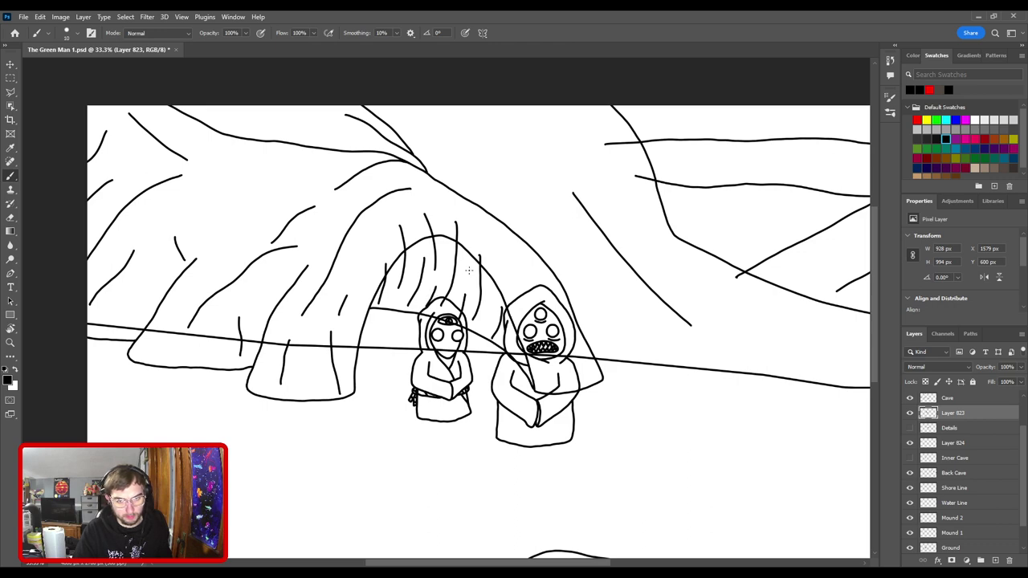
- Reduce the eraser to 250 px and trim the contour ends that extend above the cave arch
key(ctrl+0)
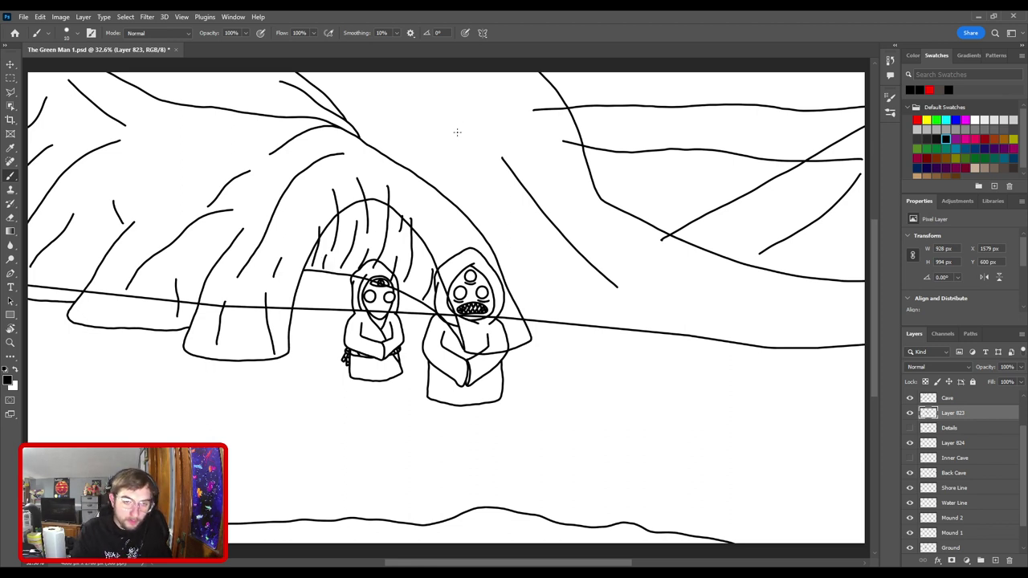
key(e)
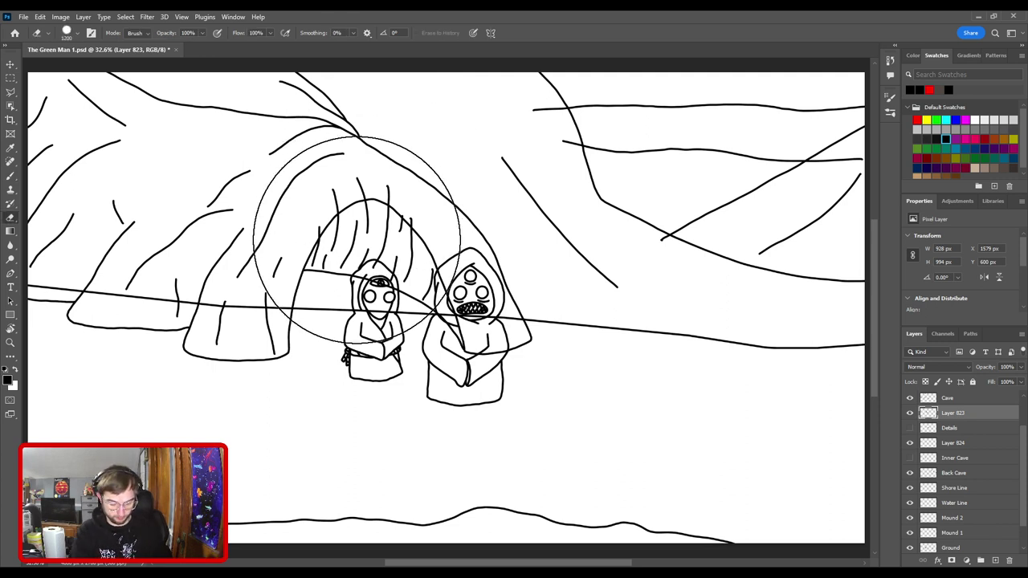
key(bracketleft)
key(bracketleft)
key(bracketleft)
key(bracketleft)
key(bracketleft)
key(bracketleft)
key(bracketleft)
key(bracketleft)
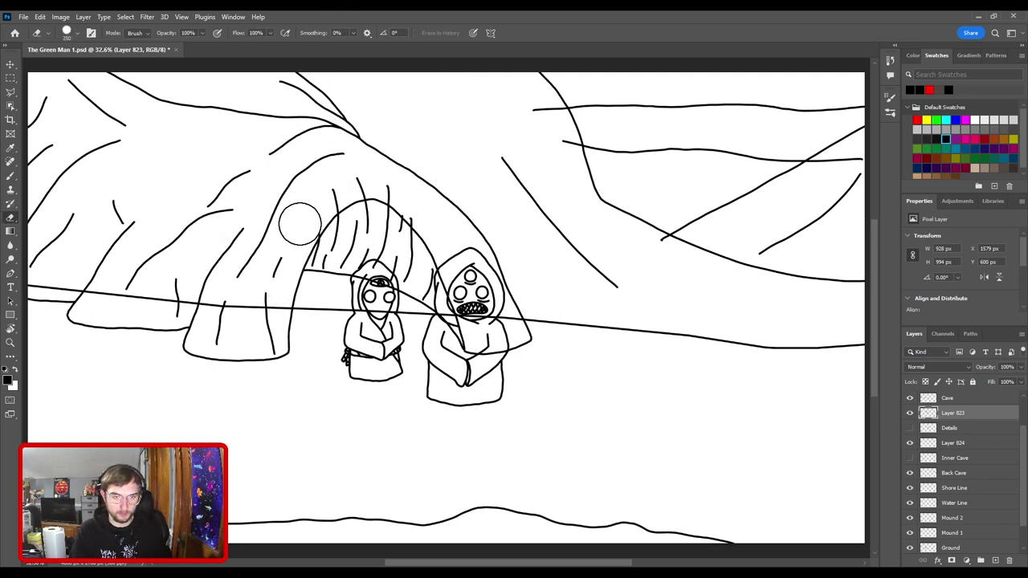
mouse_move(326, 196)
mouse_down()
mouse_move(375, 175)
mouse_move(413, 197)
mouse_up()
- Examine the trimmed cave contours and inner line at different magnifications
key(ctrl+minus)
key(ctrl+minus)
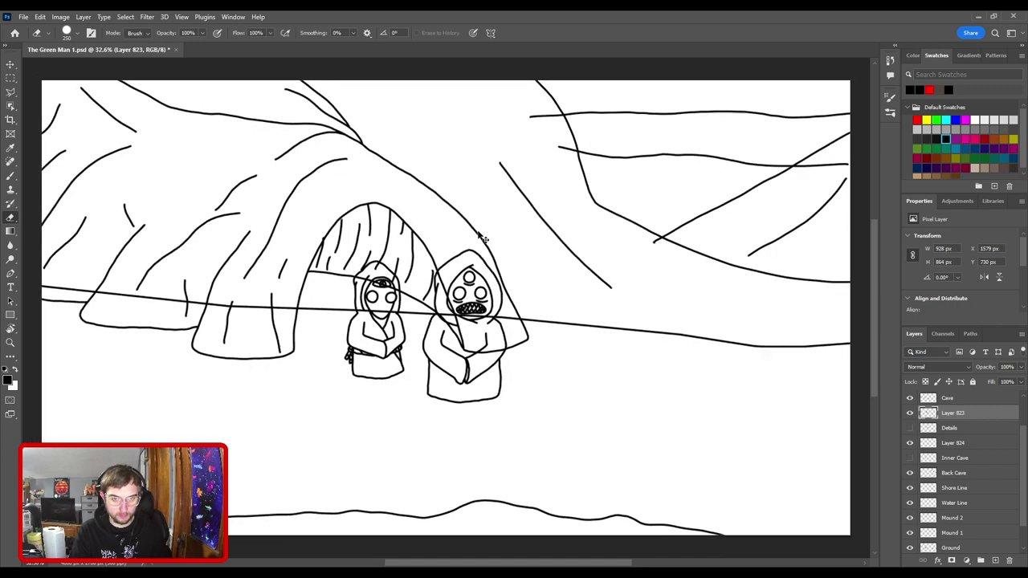
key(ctrl+plus)
key(ctrl+plus)
key(ctrl+plus)
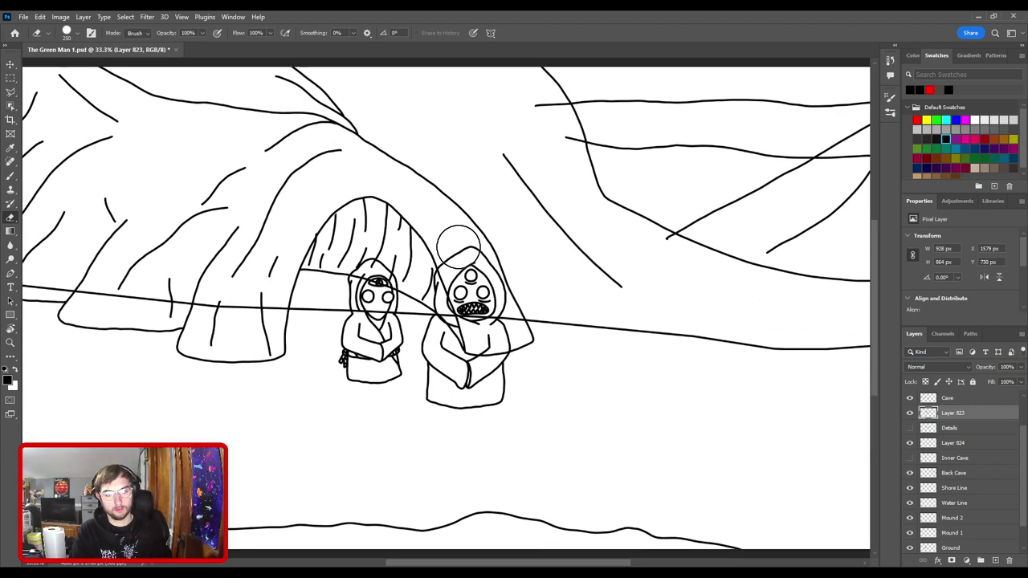
key(ctrl+plus)
key(ctrl+minus)
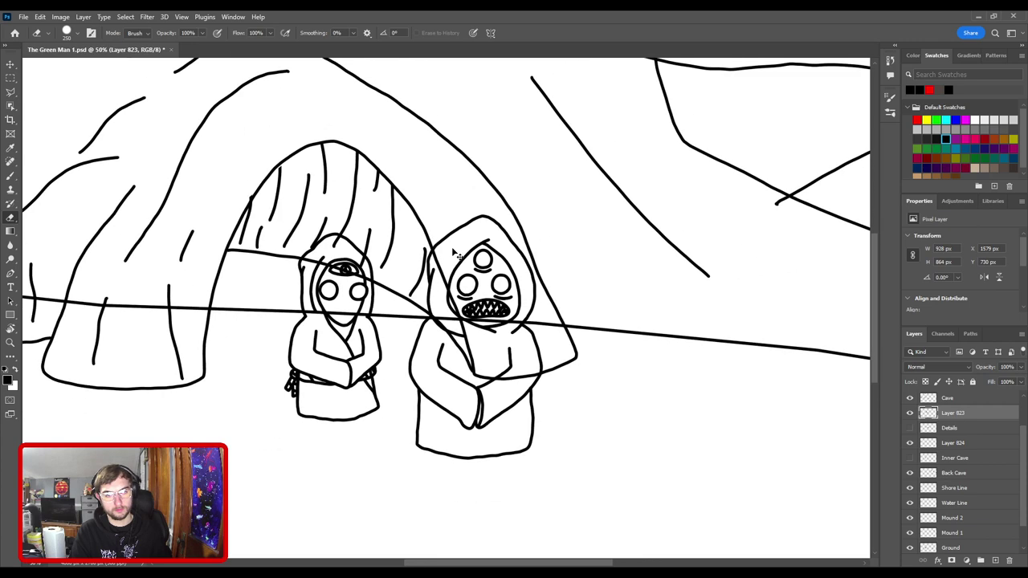
key(ctrl+minus)
key(ctrl+minus)
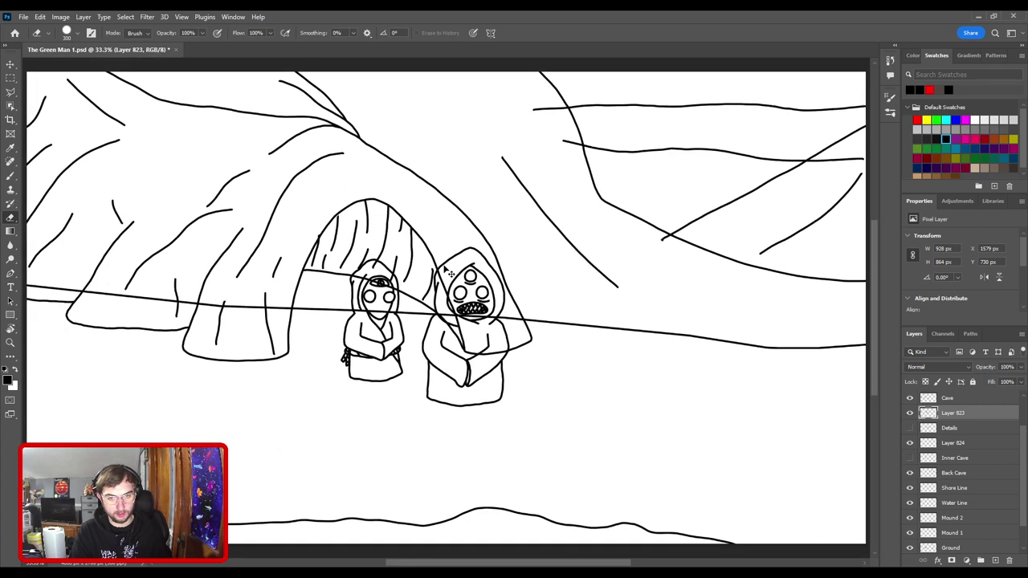
- Lower the opacity of the cave contour layer to 41%
click(1020, 367)
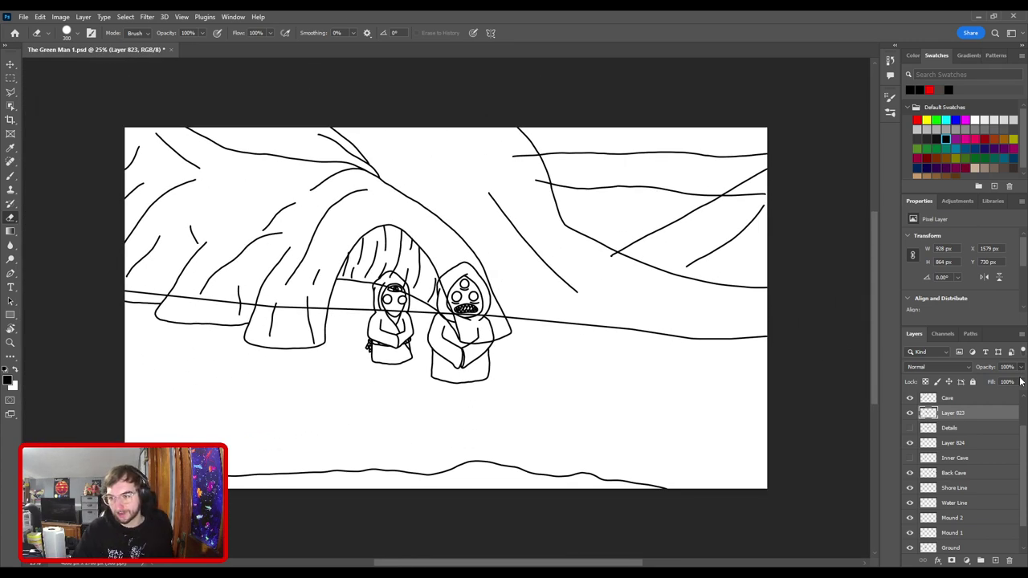
drag(1019, 381, 991, 384)
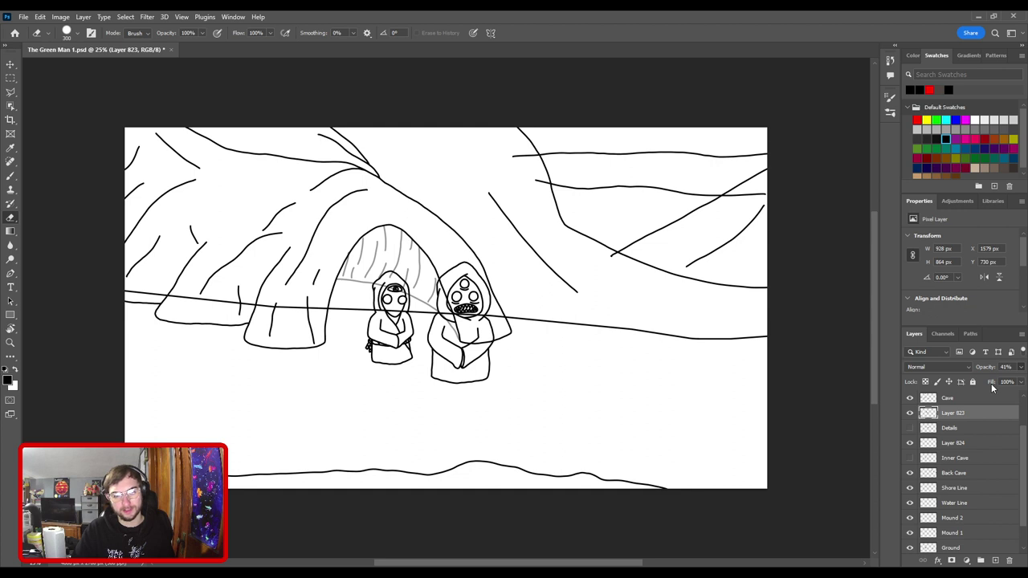
- Add a layer above the faded contours and ink a solid inner cave line over the faded line behind the creatures
click(996, 561)
key(b)
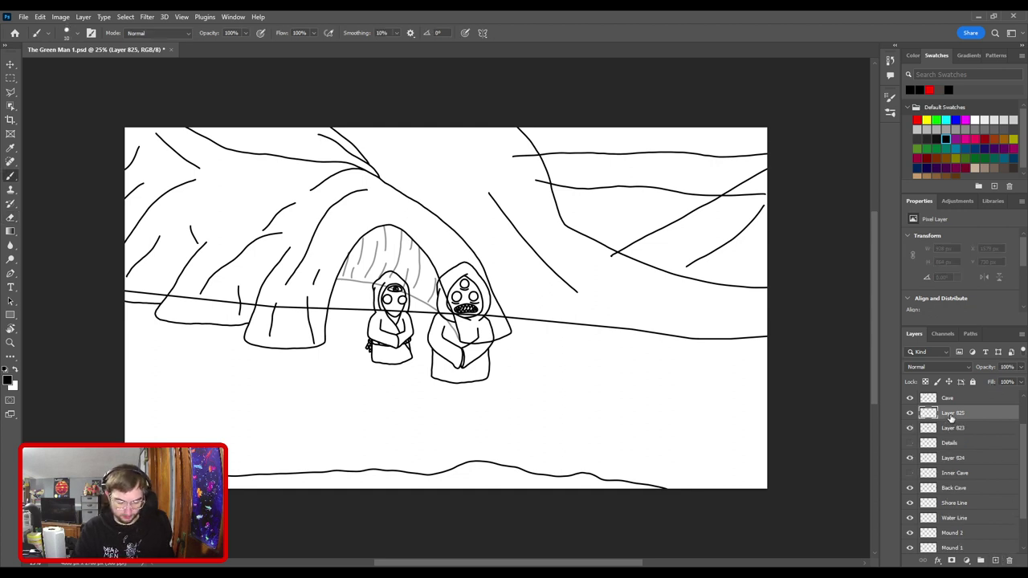
key(ctrl+plus)
key(ctrl+plus)
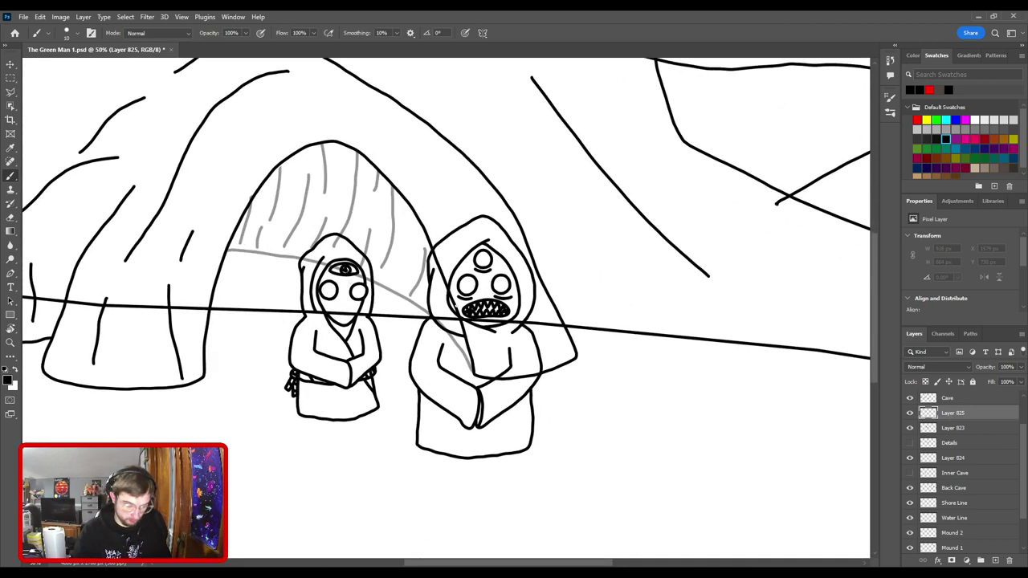
drag(229, 249, 260, 252)
key(ctrl+z)
mouse_move(295, 258)
mouse_down()
mouse_move(350, 268)
mouse_move(423, 310)
mouse_up()
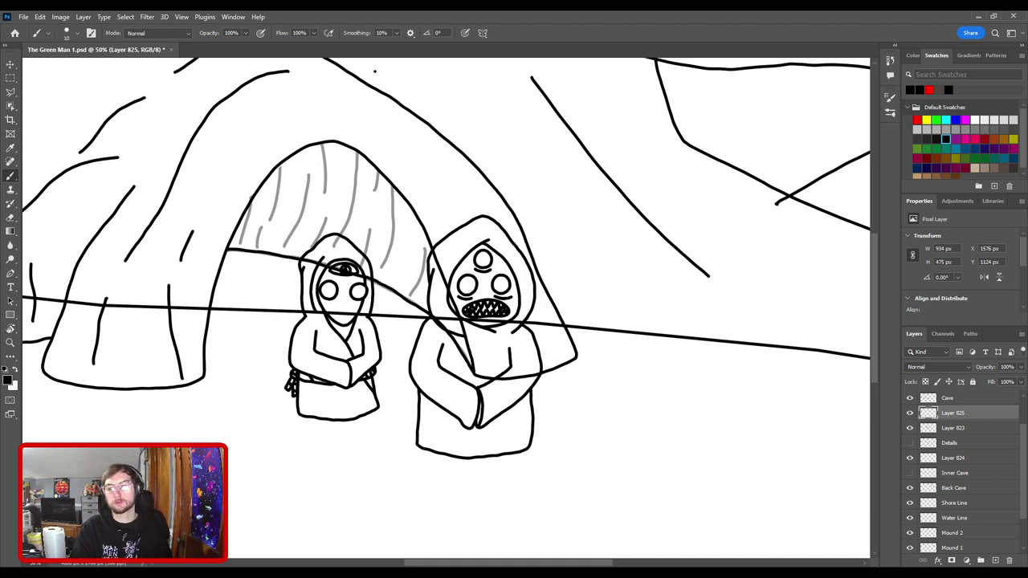
- Hide the faded contour layer and rename the newly inked line's layer as Inner Cave
click(910, 428)
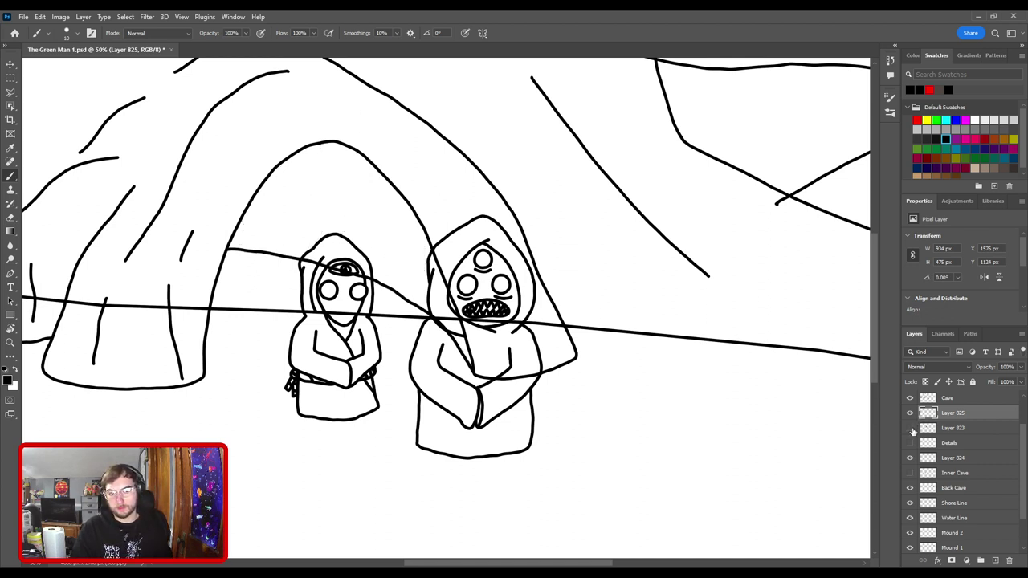
double_click(953, 413)
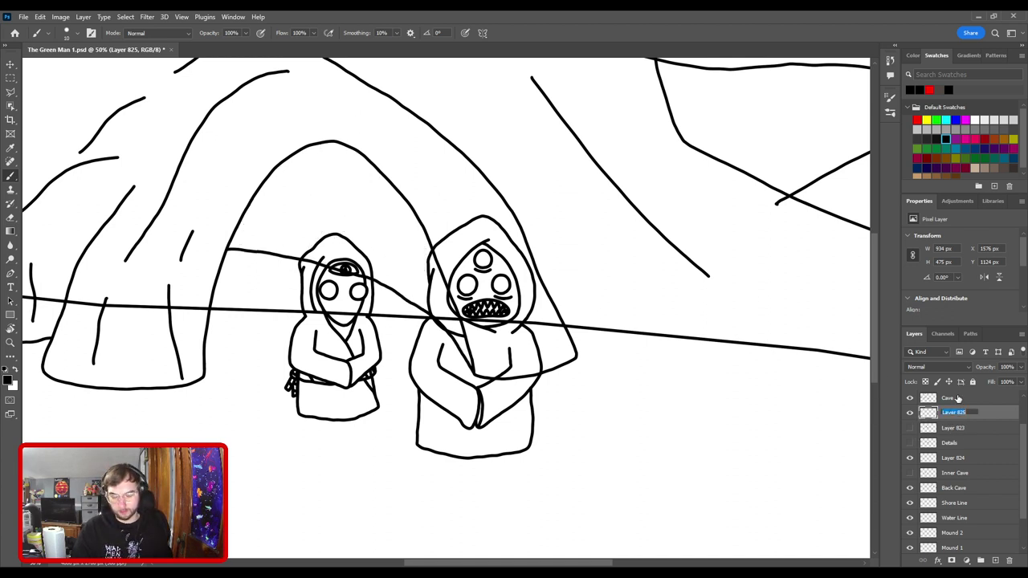
text(Inner C)
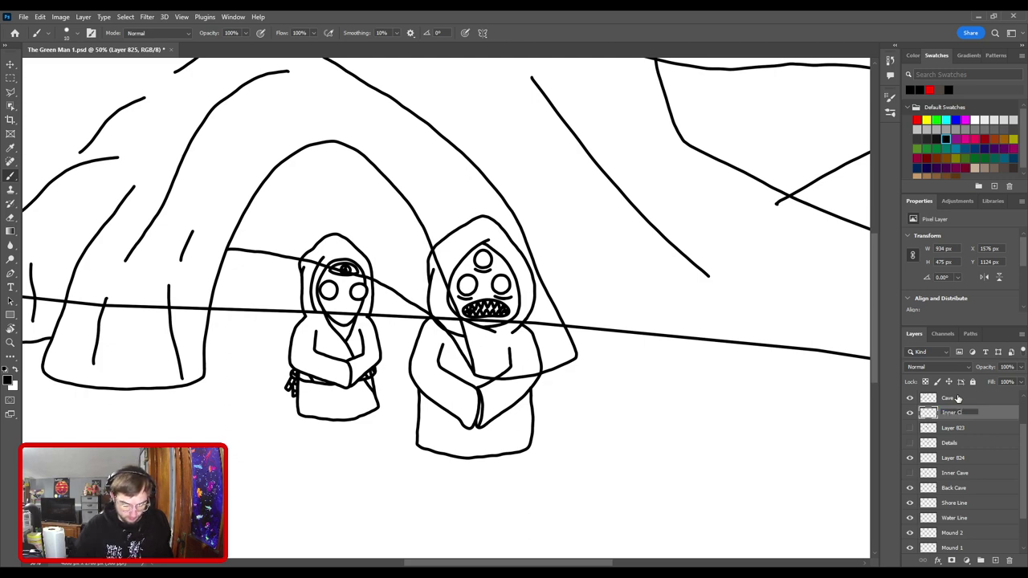
text(ave)
key(Return)
key(ctrl+minus)
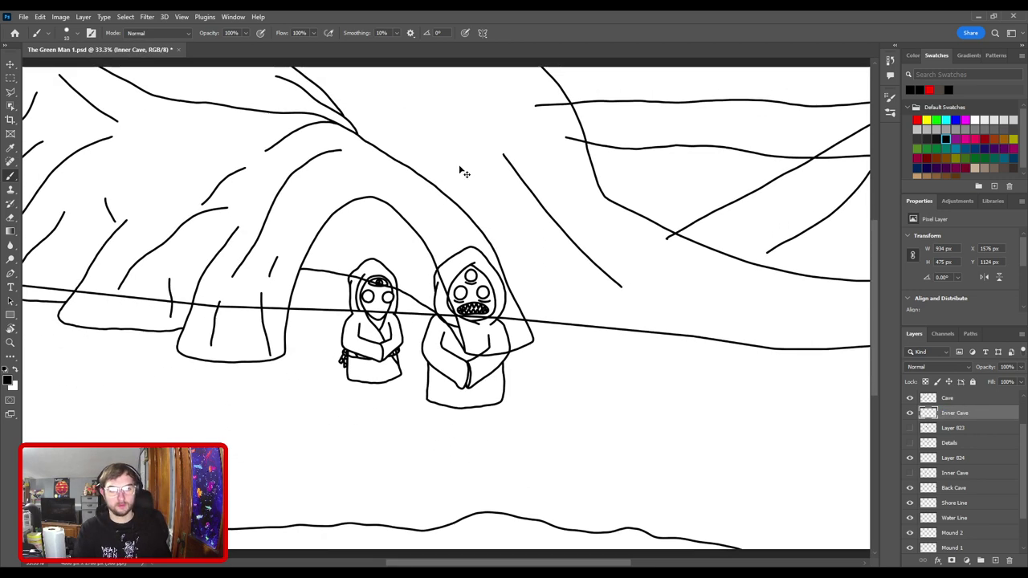
- Erase the Ground layer's horizon line from the large creature across the cave and mounds to the canvas's left edge
scroll(462, 171, down, 1)
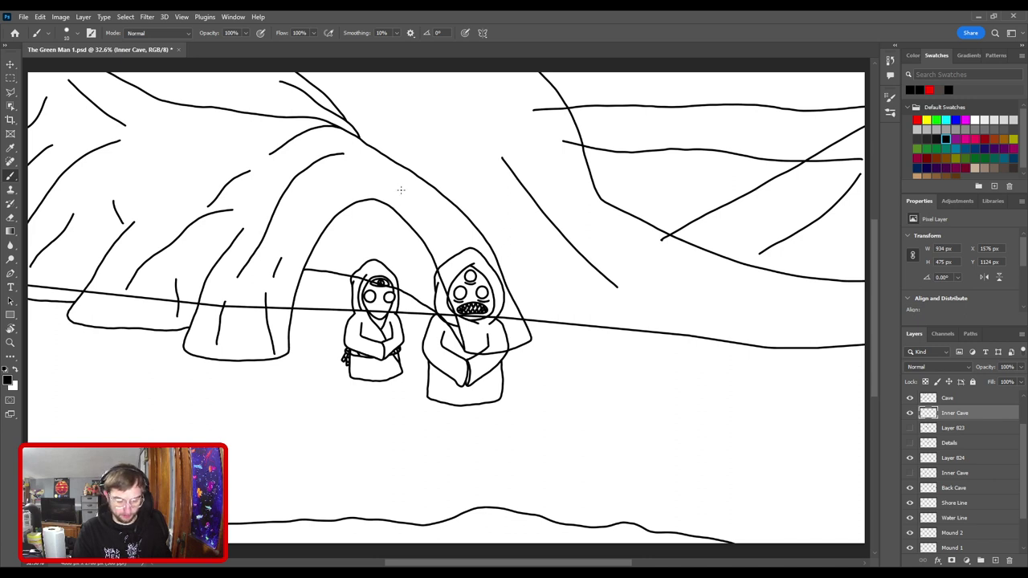
key(v)
click(549, 324)
key(e)
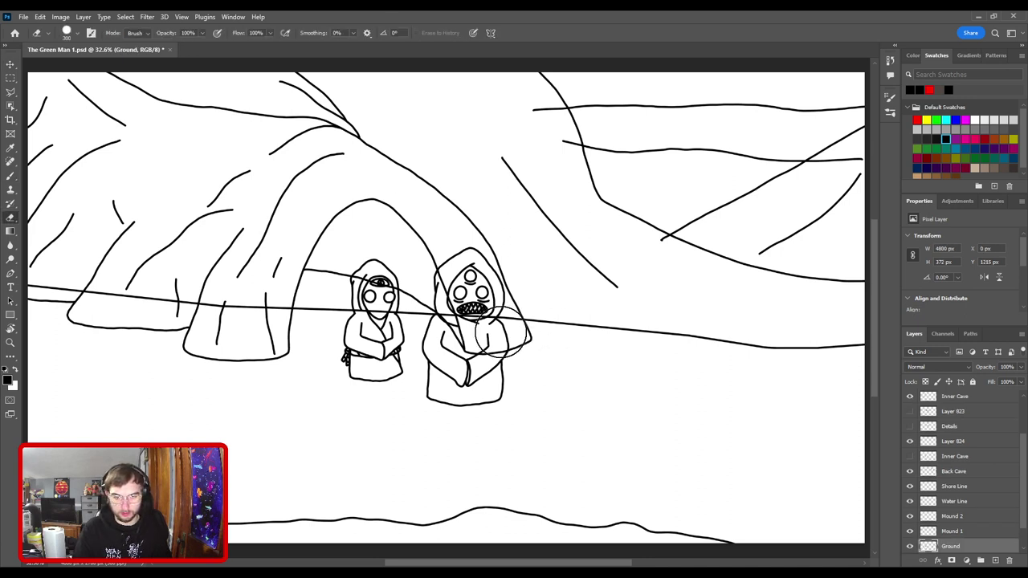
mouse_move(502, 333)
mouse_down()
mouse_move(451, 289)
mouse_move(399, 315)
mouse_move(275, 305)
mouse_move(238, 318)
mouse_move(229, 306)
mouse_move(95, 309)
mouse_move(23, 284)
mouse_up()
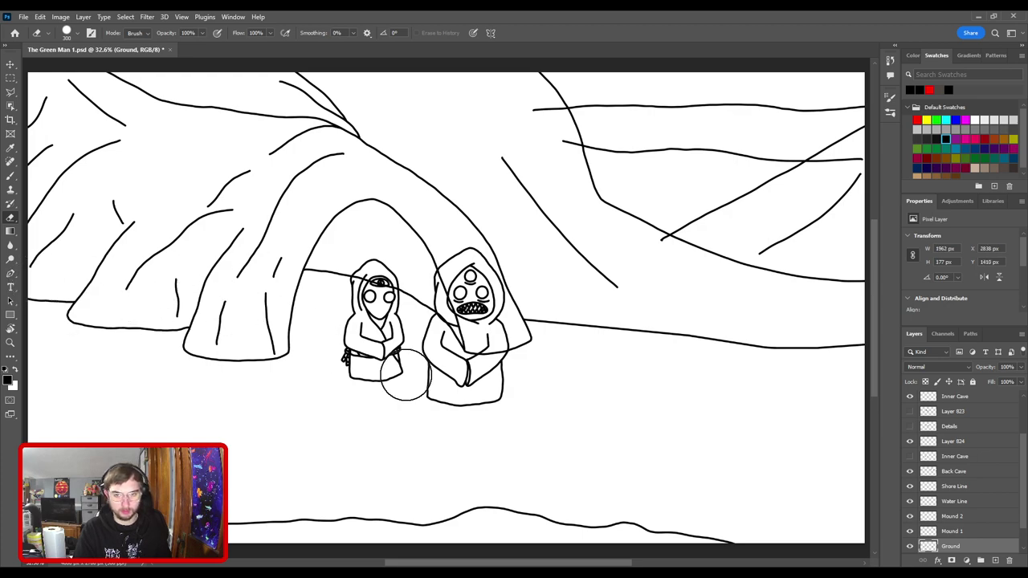
- Examine the scene around the cave and the shortened ground line at different magnifications
key(ctrl+minus)
key(ctrl+minus)
key(ctrl+plus)
key(ctrl+plus)
drag(376, 343, 469, 411)
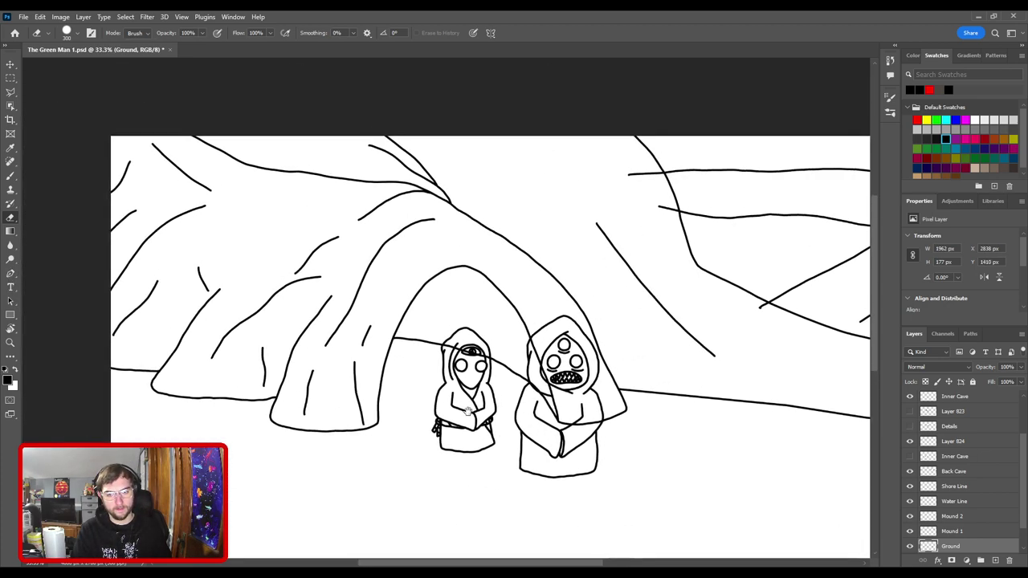
scroll(468, 411, down, 3)
scroll(474, 417, up, 2)
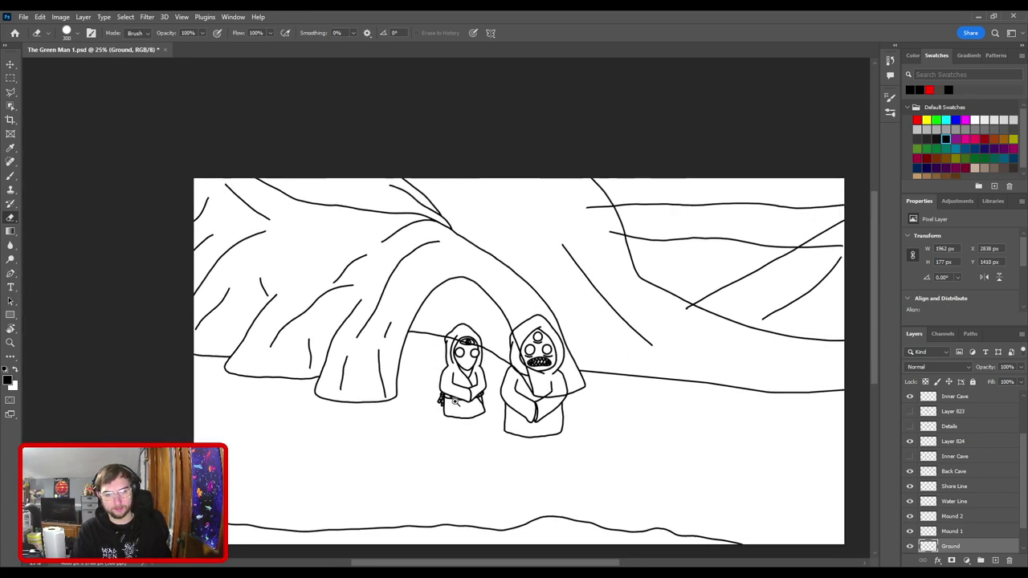
scroll(450, 397, up, 2)
scroll(394, 367, down, 2)
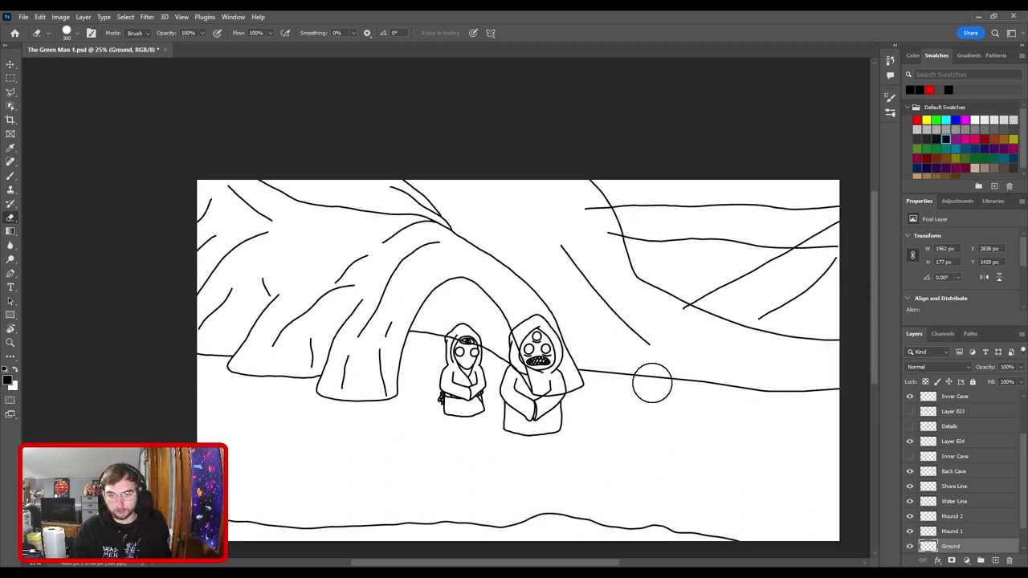
- Add a layer above Inner Cave and ink wall contours inside the cave between and behind the two creatures
scroll(941, 456, up, 2)
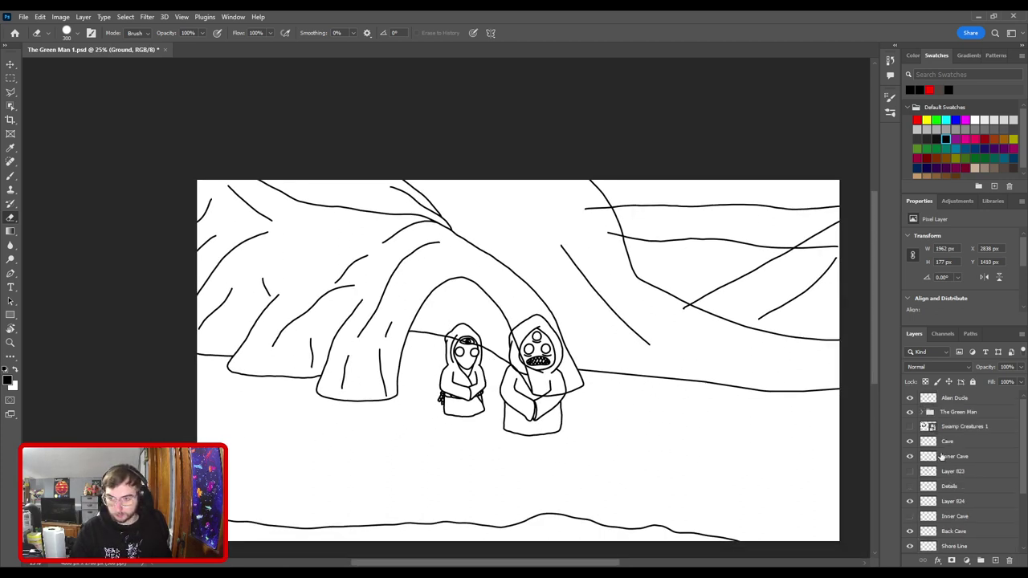
click(942, 456)
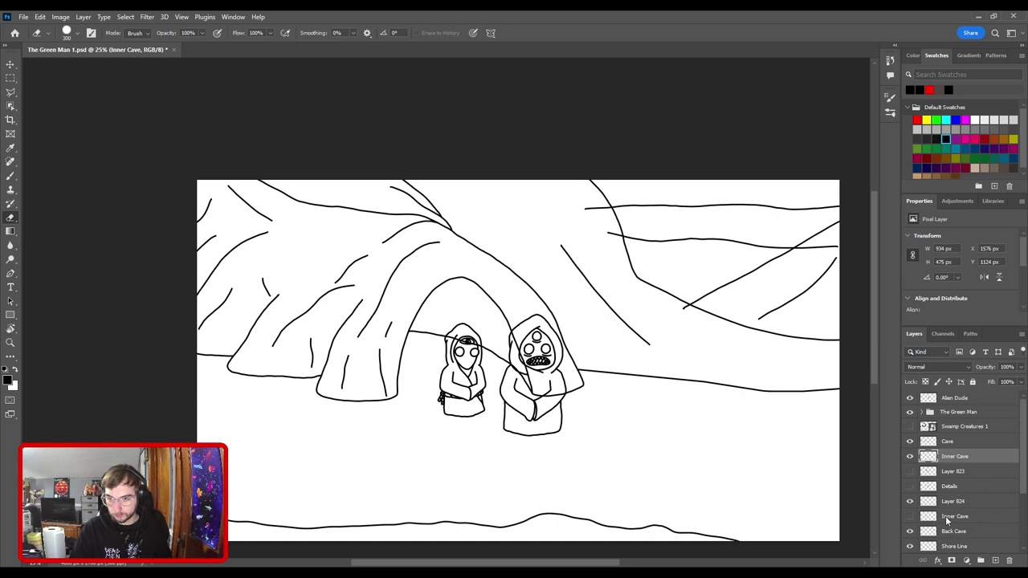
click(996, 560)
key(b)
key(ctrl+plus)
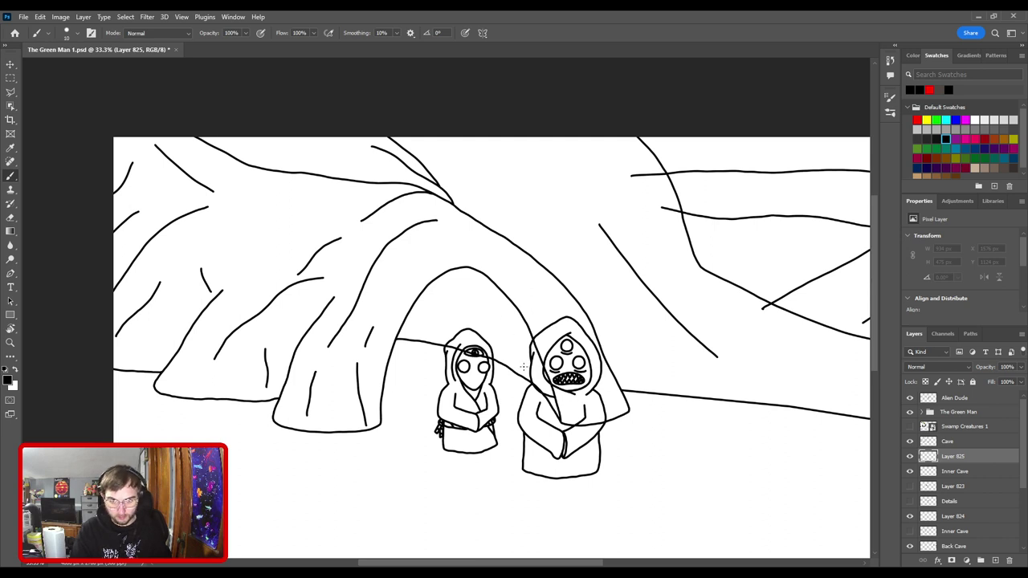
drag(522, 376, 527, 302)
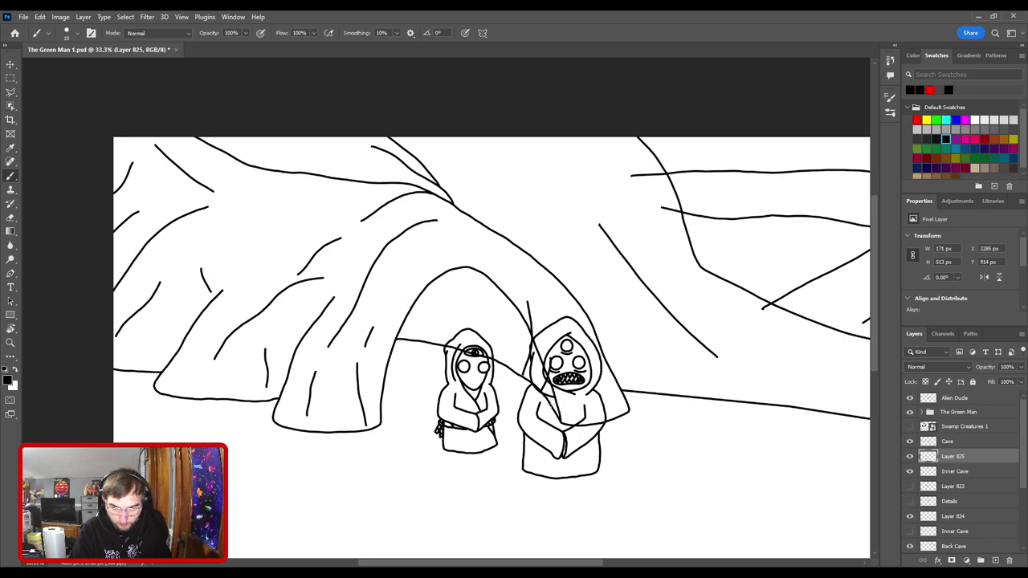
mouse_move(549, 404)
mouse_down()
mouse_move(555, 363)
mouse_move(521, 346)
mouse_move(518, 319)
mouse_up()
drag(496, 362, 475, 279)
drag(504, 344, 509, 299)
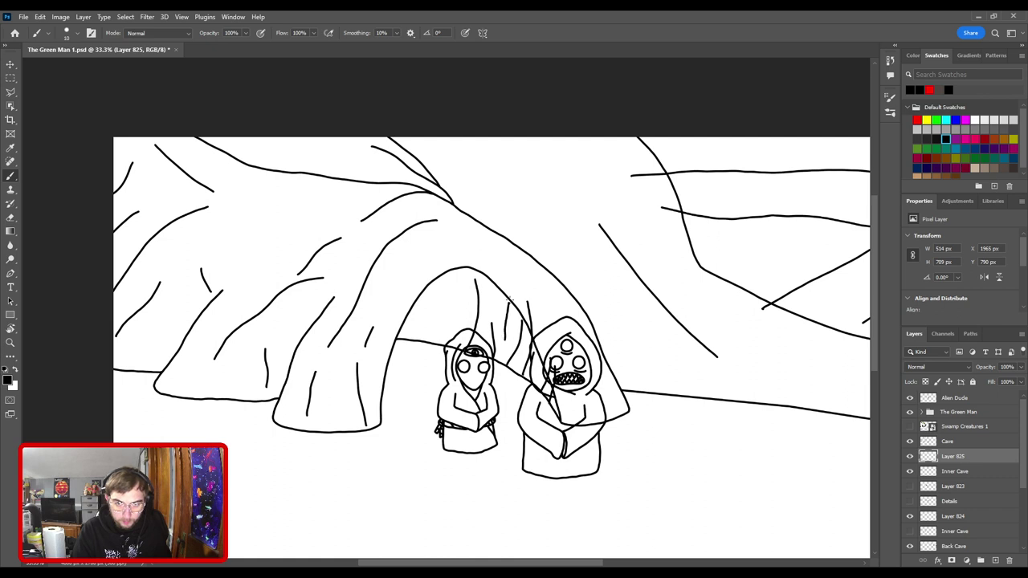
- Redraw the short wall contours beneath the right side of the cave arch, extending them slightly past the arch line
key(ctrl+z)
drag(505, 335, 512, 300)
key(ctrl+z)
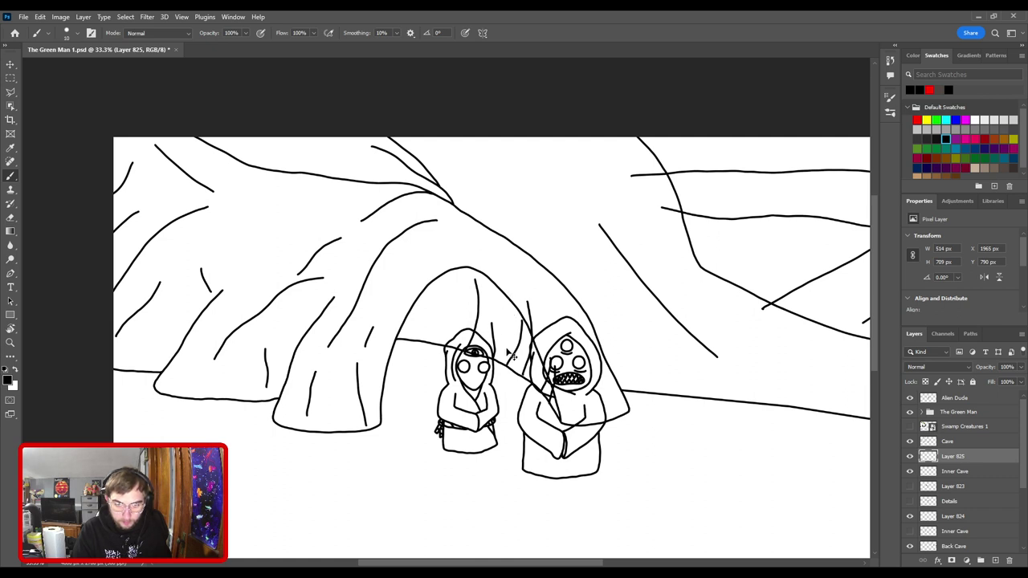
mouse_move(508, 349)
mouse_down()
mouse_move(512, 290)
mouse_move(503, 326)
mouse_move(497, 269)
mouse_move(507, 279)
mouse_move(501, 316)
mouse_move(492, 313)
mouse_move(490, 267)
mouse_up()
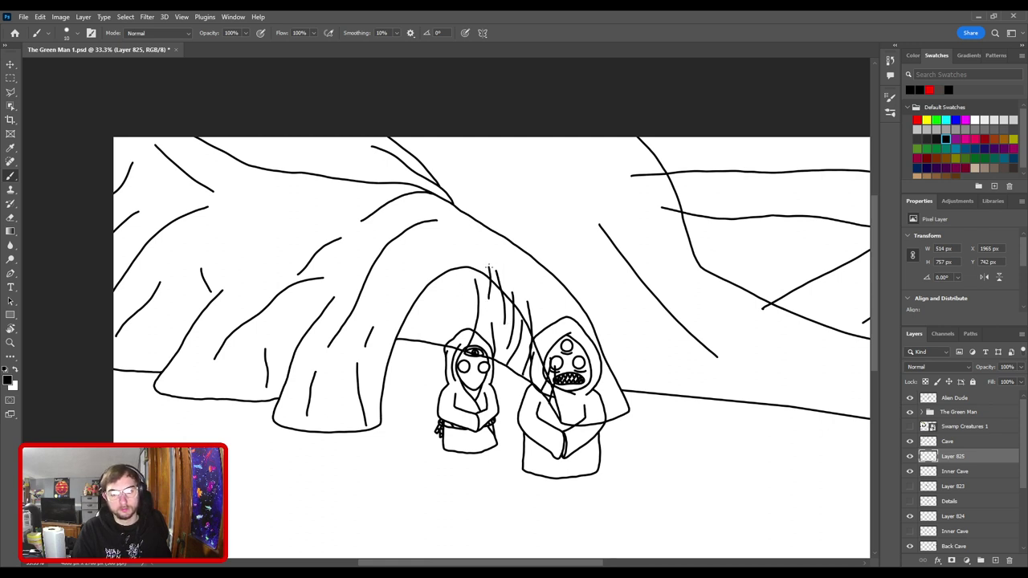
key(ctrl+z)
drag(490, 312, 487, 268)
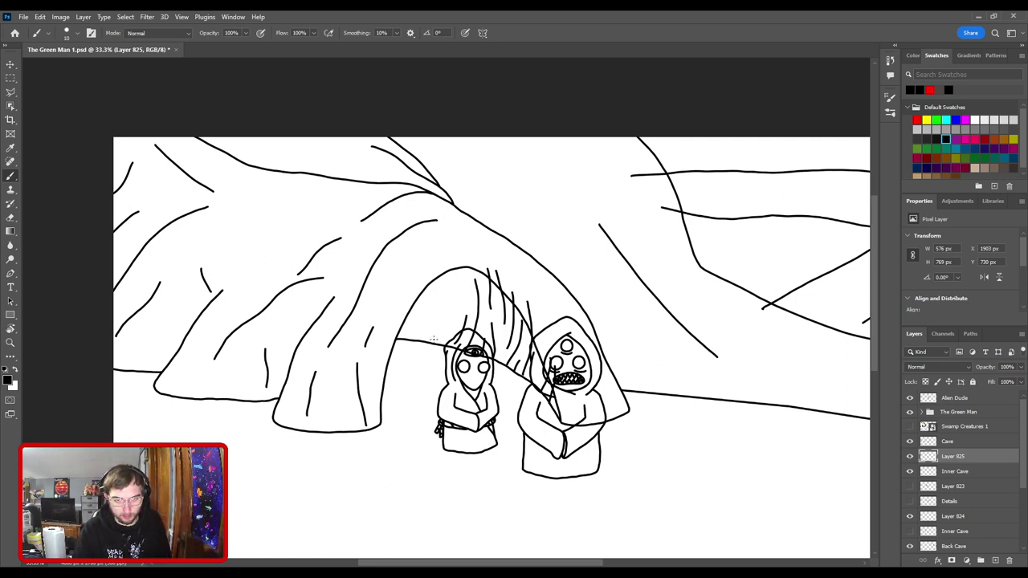
- Continue the wall contours from the arch's peak down the cave's left side to the inner cave line
mouse_move(432, 343)
mouse_down()
mouse_move(457, 306)
mouse_move(470, 262)
mouse_up()
key(ctrl+z)
drag(454, 307, 447, 261)
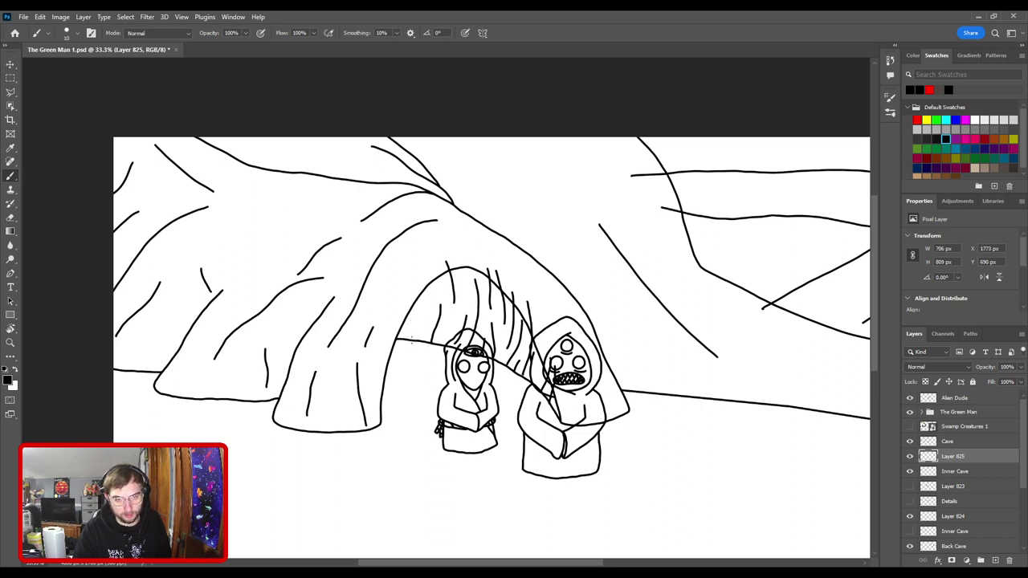
mouse_move(410, 344)
mouse_down()
mouse_move(411, 317)
mouse_move(430, 313)
mouse_move(419, 318)
mouse_move(405, 256)
mouse_up()
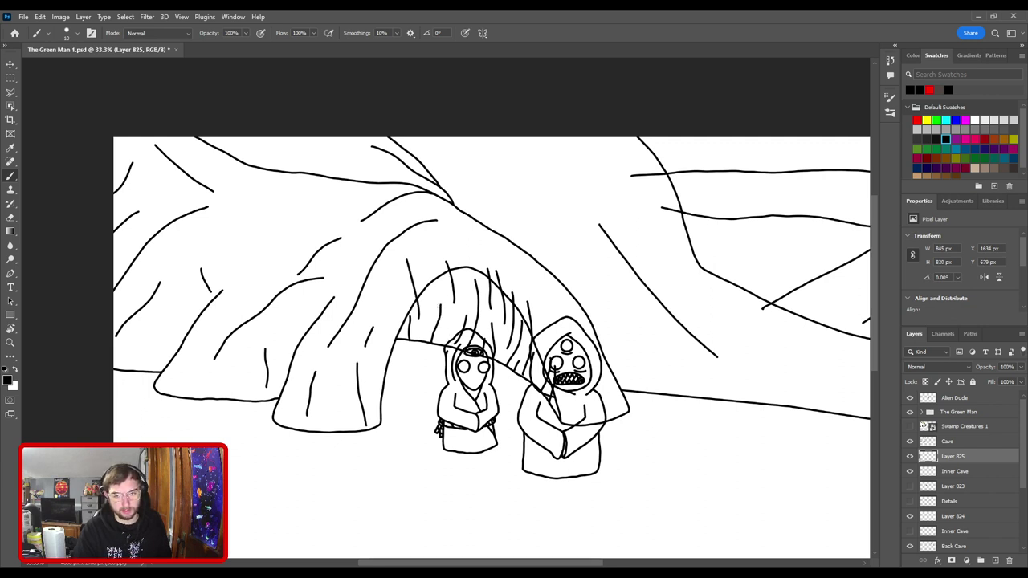
- Erase the contour ends that extend above the cave arch with the 300 px eraser
key(e)
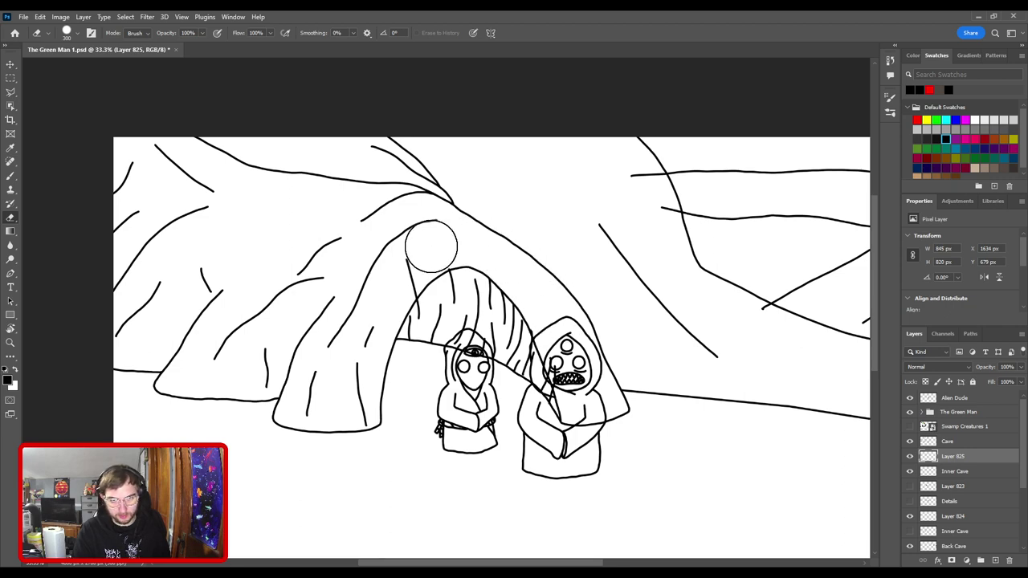
key(ctrl+0)
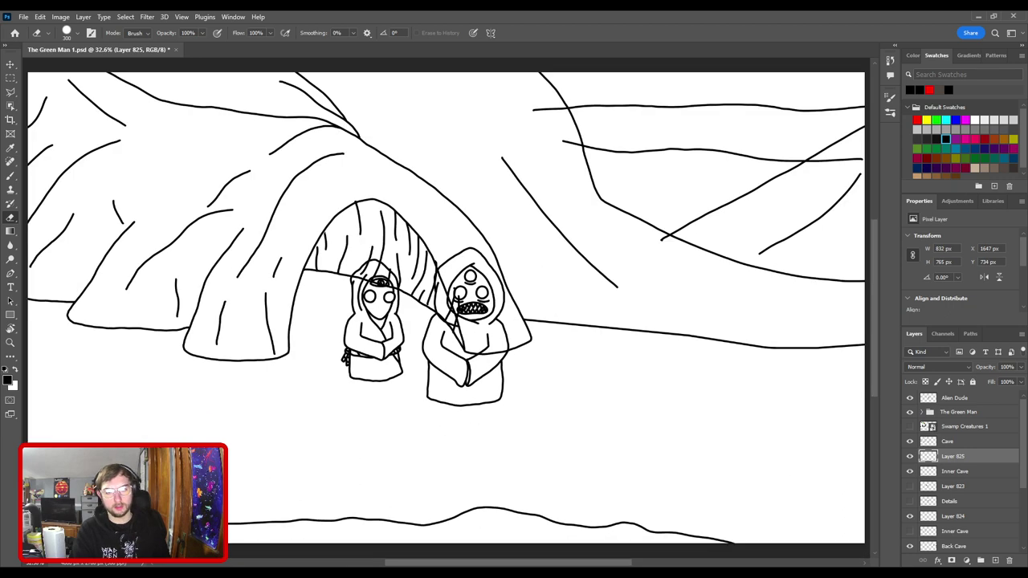
- Reduce the eraser to 175 px and trim the remaining contour tips along the outer edge of the cave arch
drag(436, 301, 490, 302)
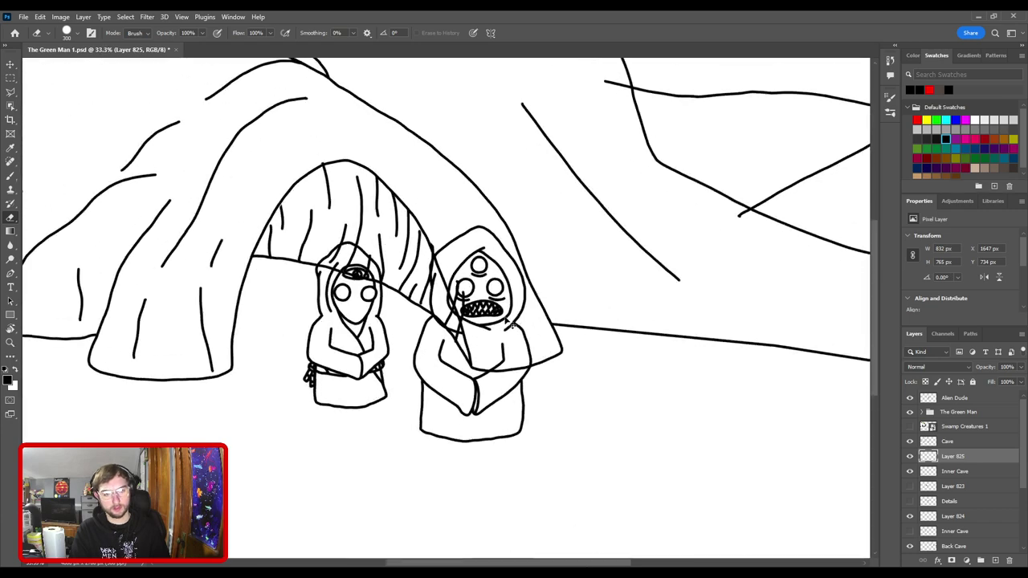
drag(446, 249, 482, 367)
drag(461, 316, 530, 332)
key(ctrl+minus)
key(ctrl+minus)
key(ctrl+minus)
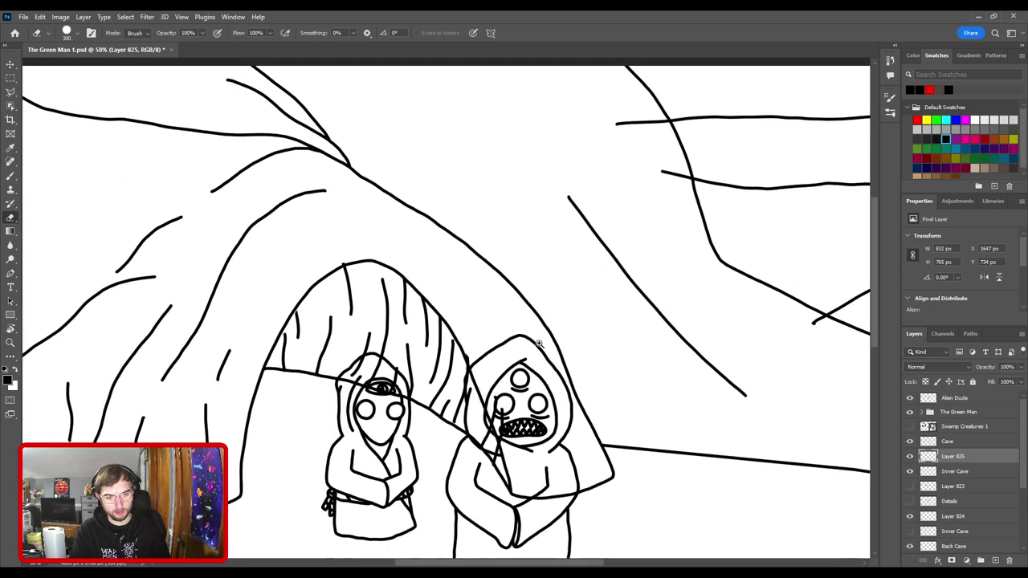
key(ctrl+plus)
key(ctrl+plus)
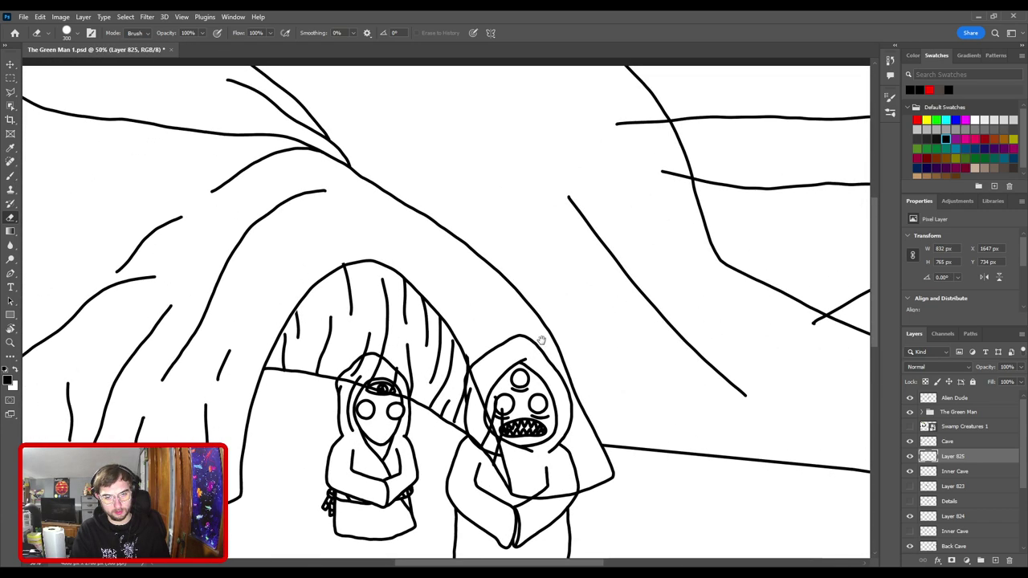
key(ctrl+plus)
key(ctrl+plus)
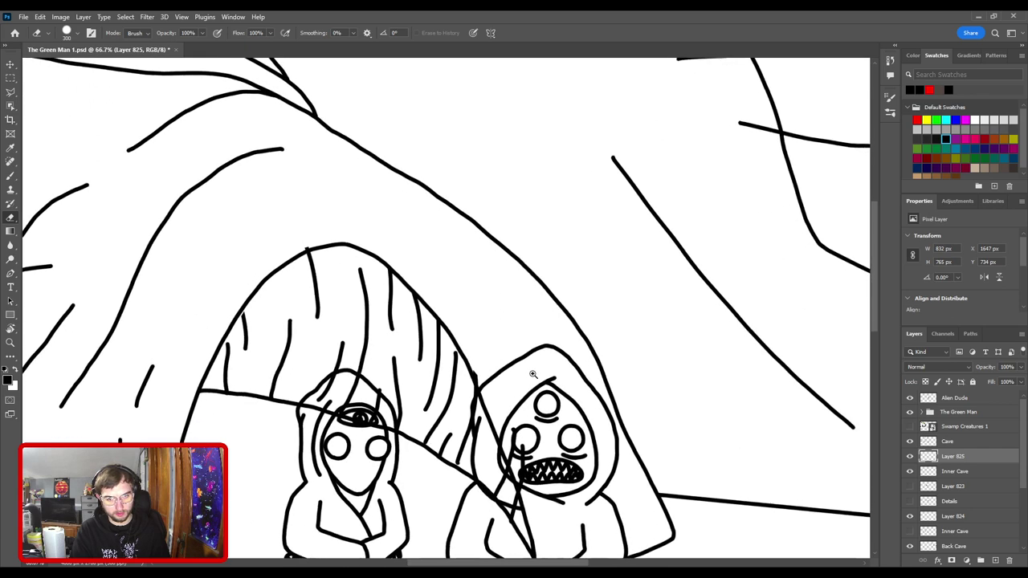
drag(540, 377, 508, 297)
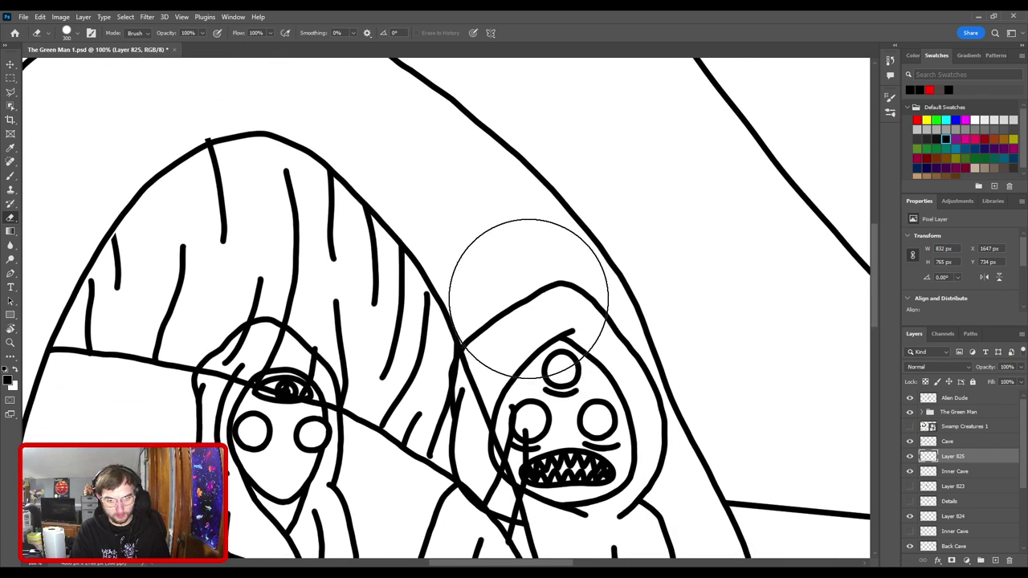
drag(502, 260, 702, 365)
key(bracketleft)
key(bracketleft)
key(bracketleft)
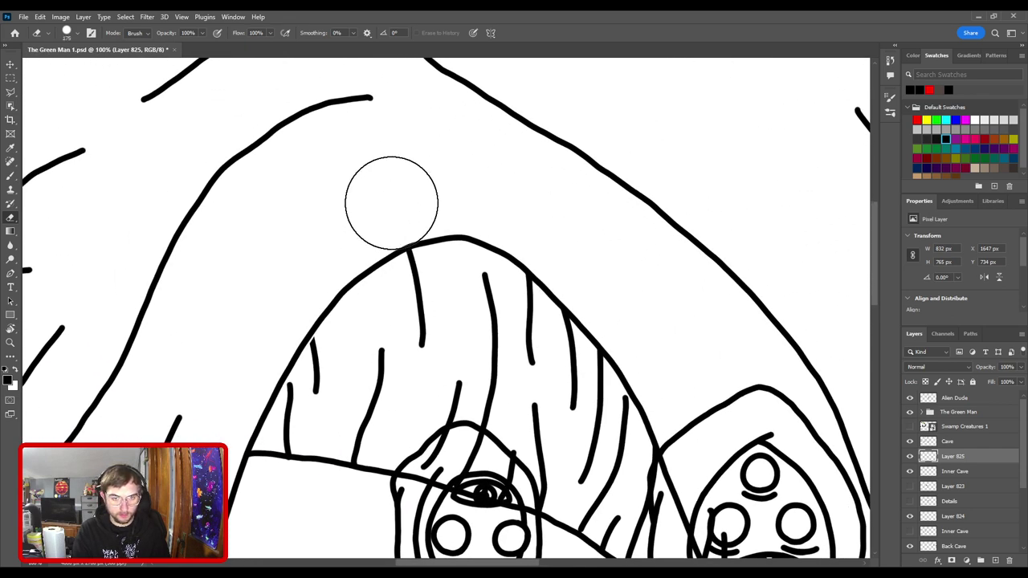
scroll(356, 275, up, 3)
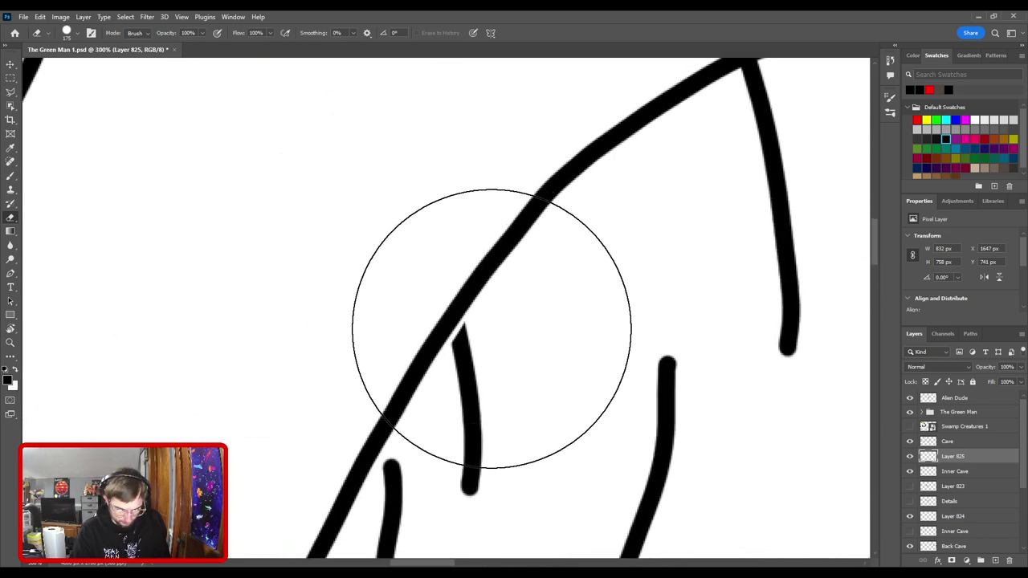
- Patch the over-trimmed contour on the arch's left side with the brush so it meets the arch line
key(b)
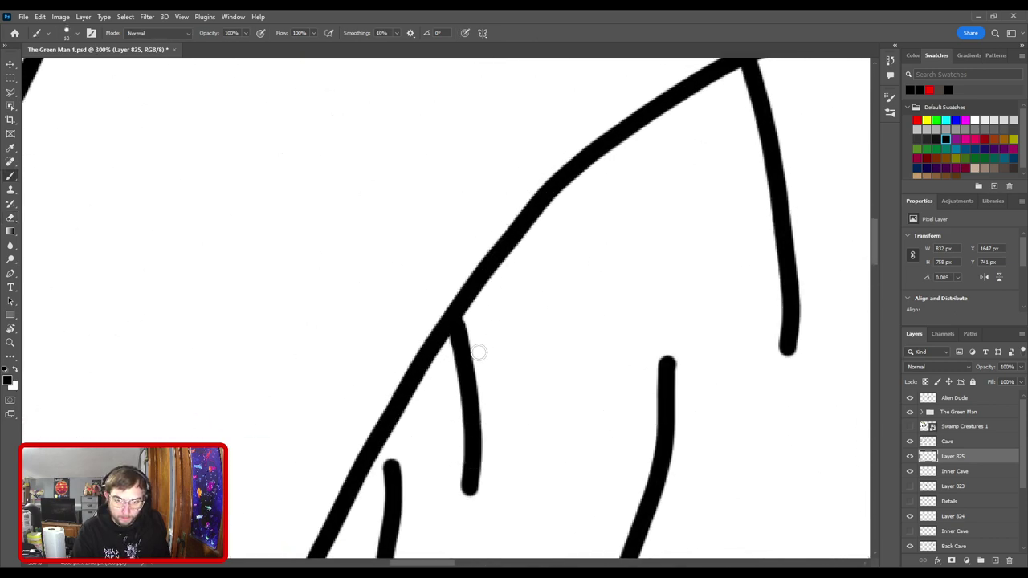
scroll(474, 349, down, 3)
scroll(462, 333, up, 3)
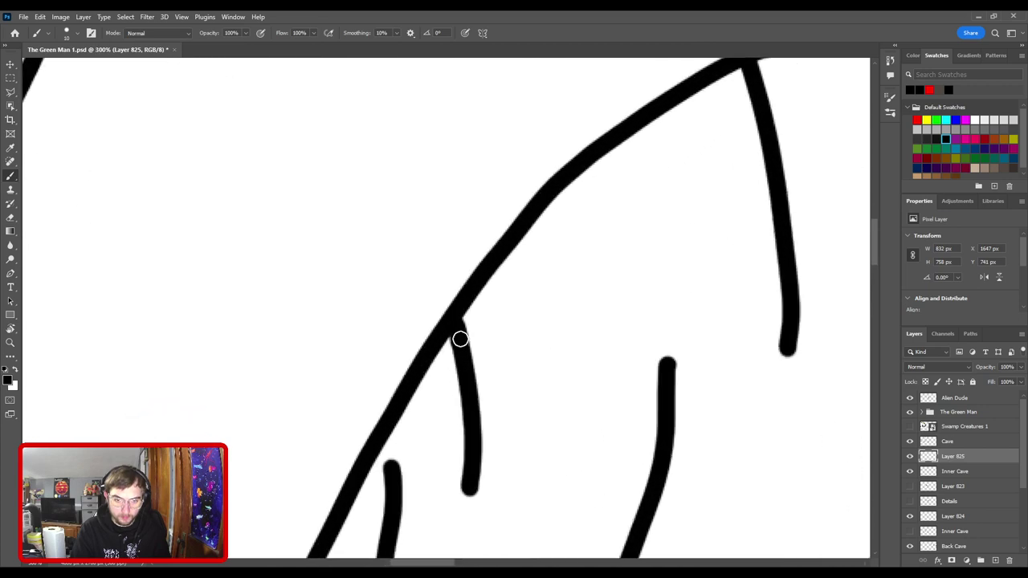
key(ctrl+0)
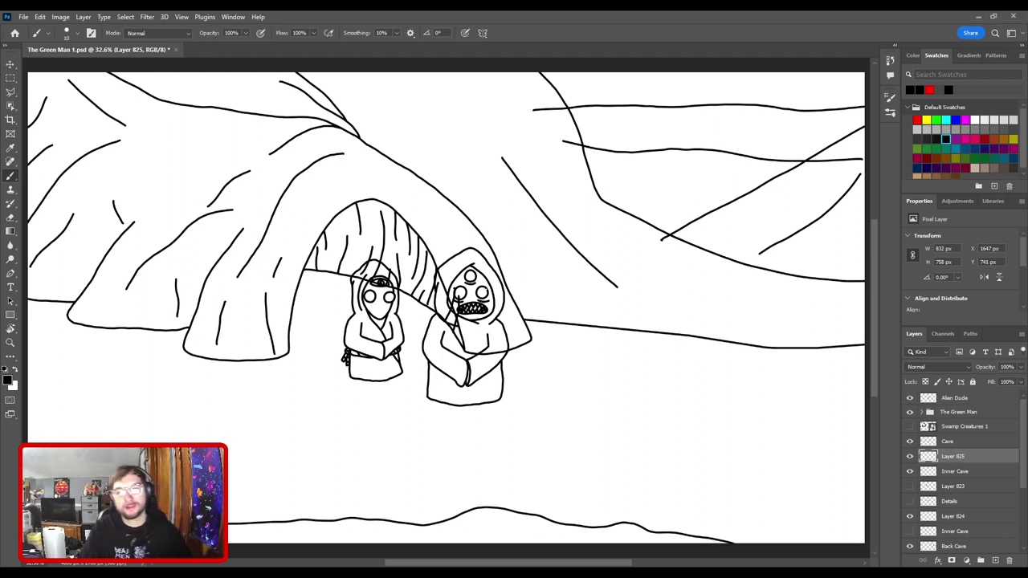
- On the Cave layer, brush a contour line down the arch's right side behind the larger creature
key(v)
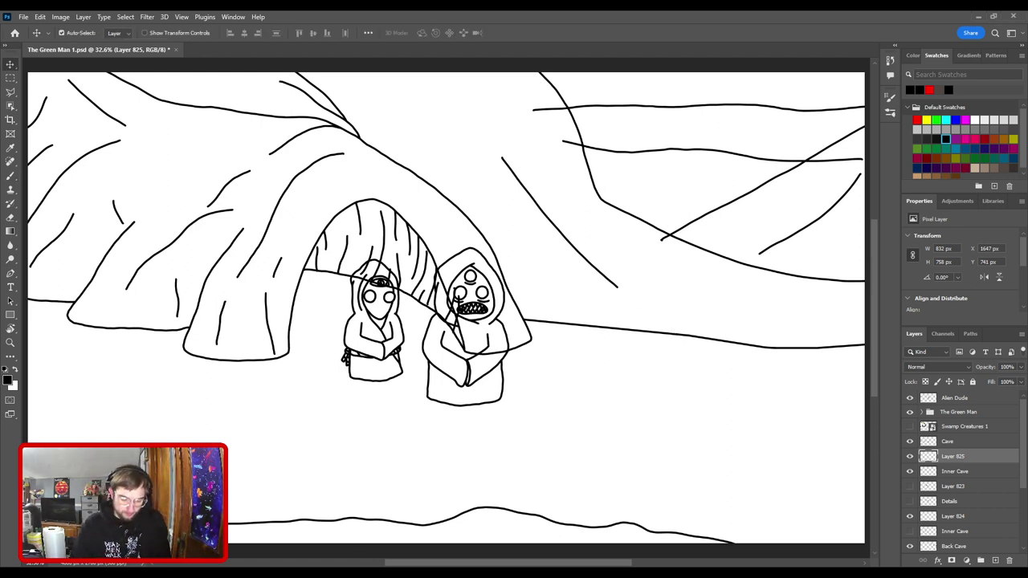
key(ctrl+plus)
drag(187, 258, 298, 293)
key(ctrl+plus)
key(ctrl+plus)
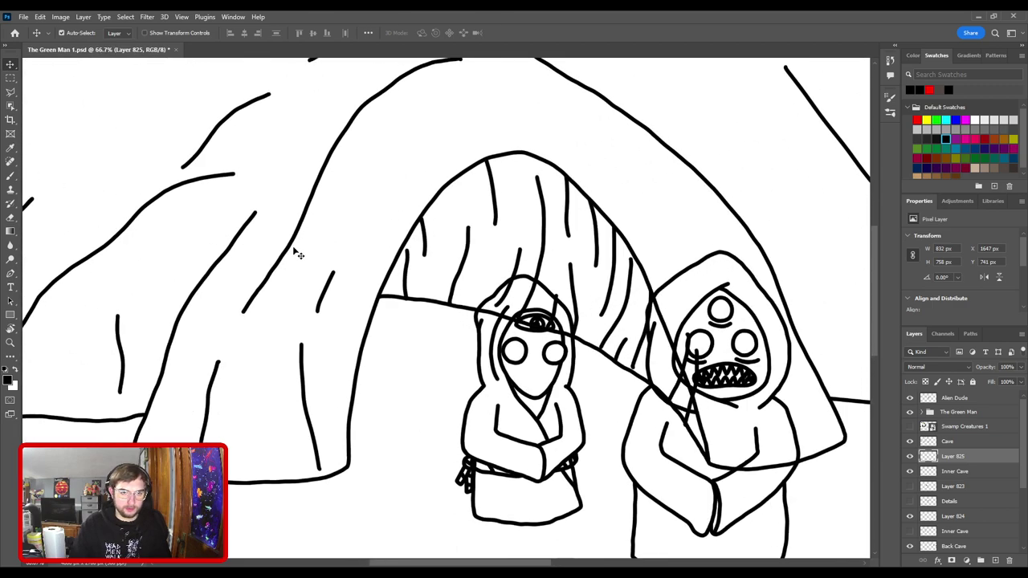
click(289, 250)
key(b)
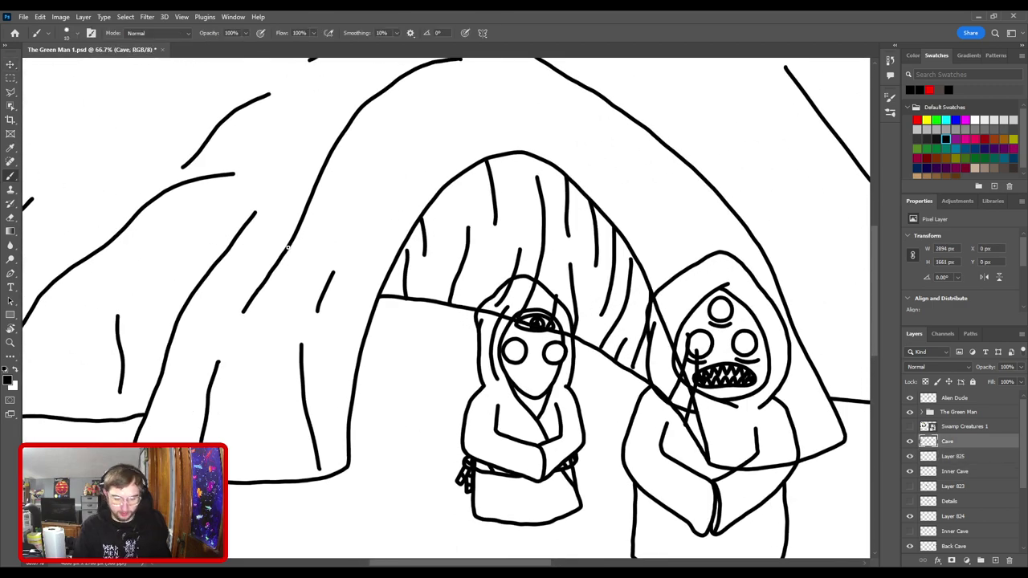
key(ctrl+minus)
key(ctrl+minus)
drag(552, 251, 640, 380)
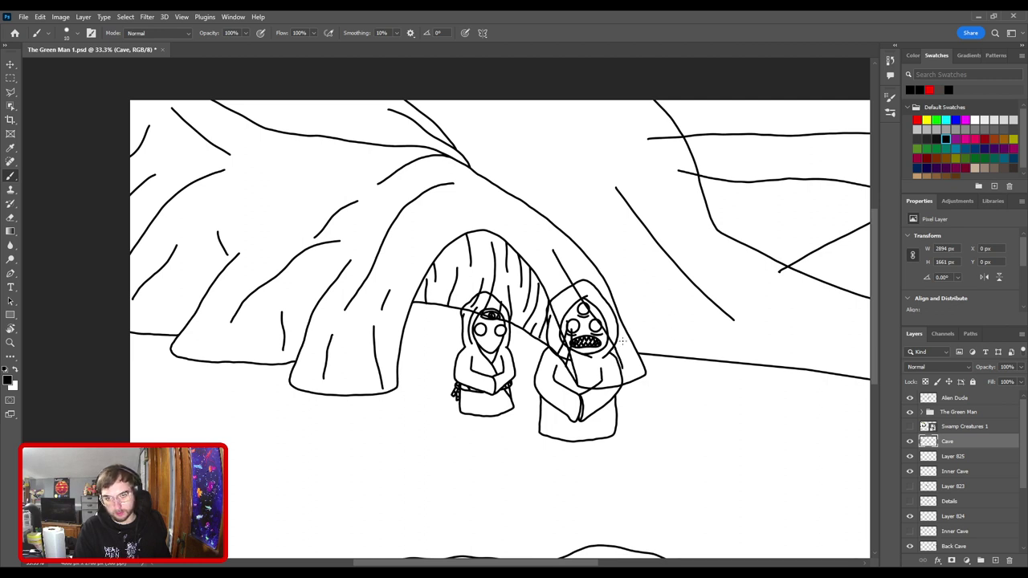
key(ctrl+z)
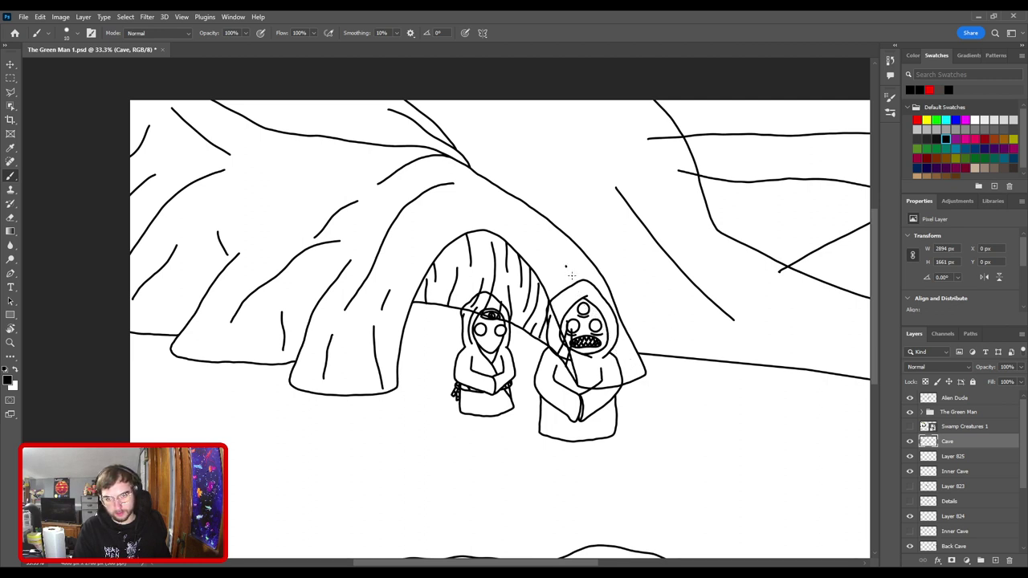
drag(566, 266, 640, 374)
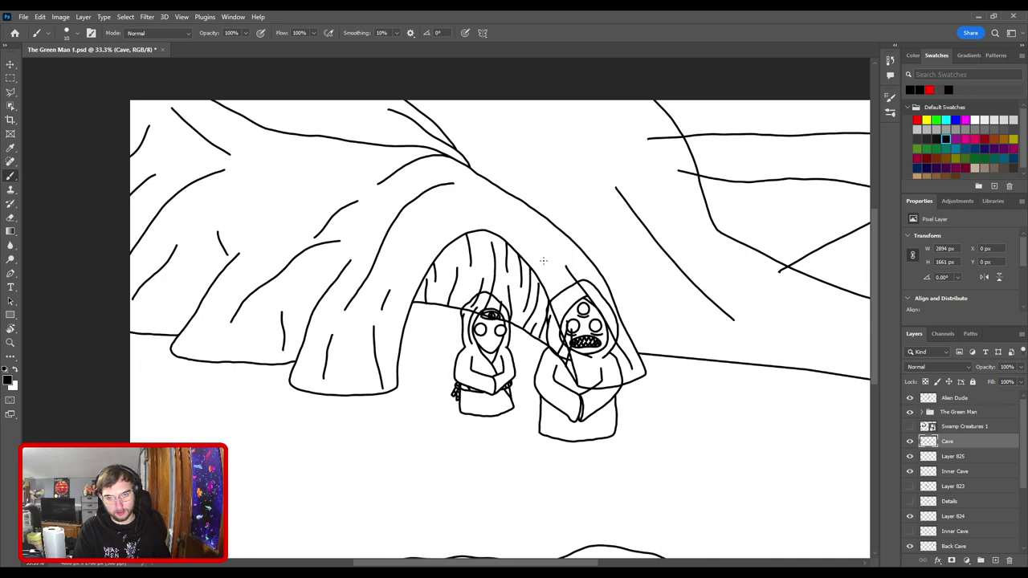
- Add short curved contour strokes between the cave opening and the arch's outer edge, on both sides of the peak
drag(488, 205, 543, 235)
mouse_move(434, 236)
mouse_down()
mouse_move(517, 207)
mouse_move(426, 125)
mouse_move(356, 130)
mouse_move(378, 143)
mouse_move(438, 228)
mouse_move(450, 219)
mouse_move(429, 234)
mouse_move(460, 214)
mouse_up()
key(ctrl+z)
key(ctrl+z)
key(ctrl+z)
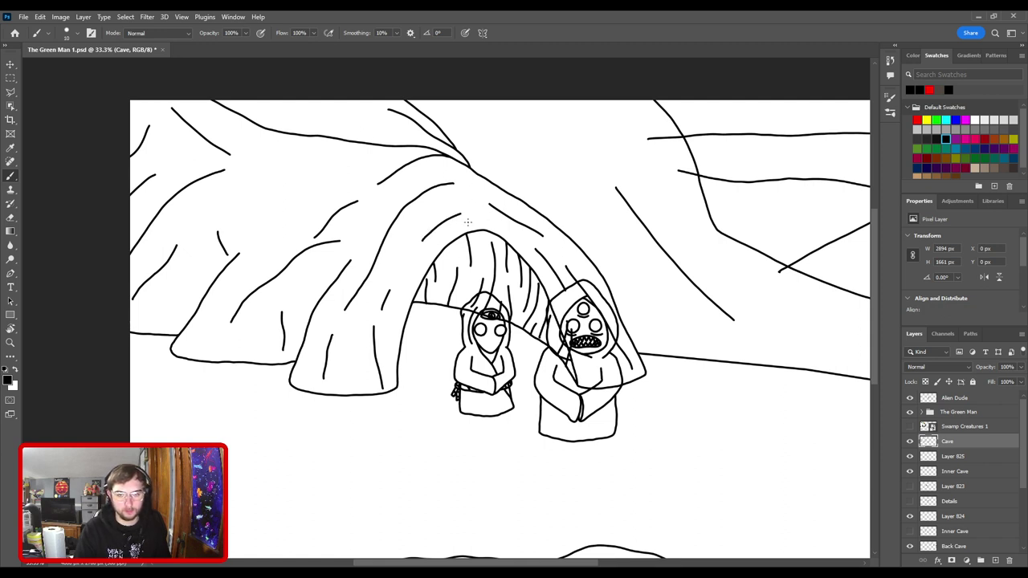
key(ctrl+0)
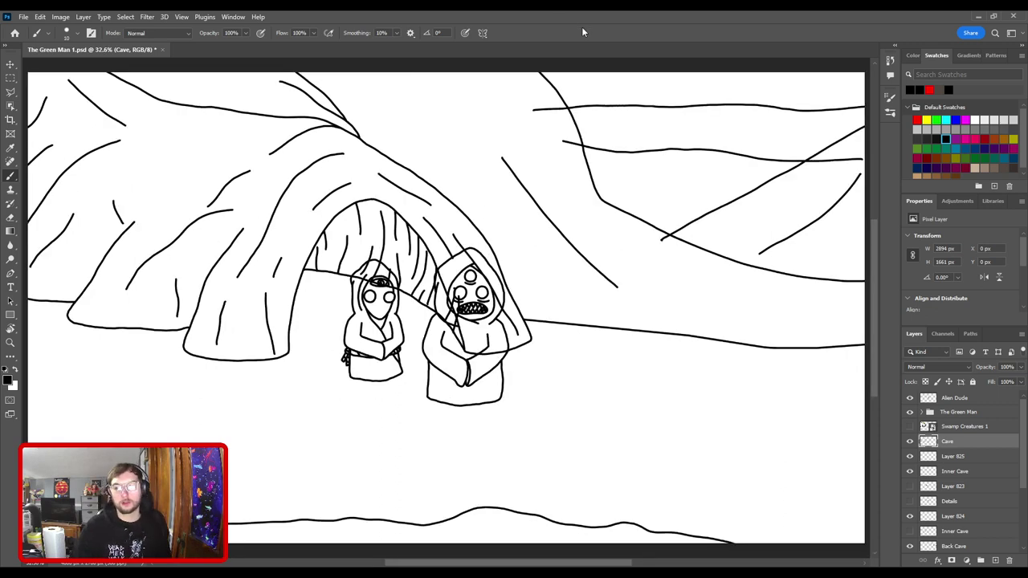
- Show the magenta sketch group just above the Background layer
scroll(1018, 520, down, 3)
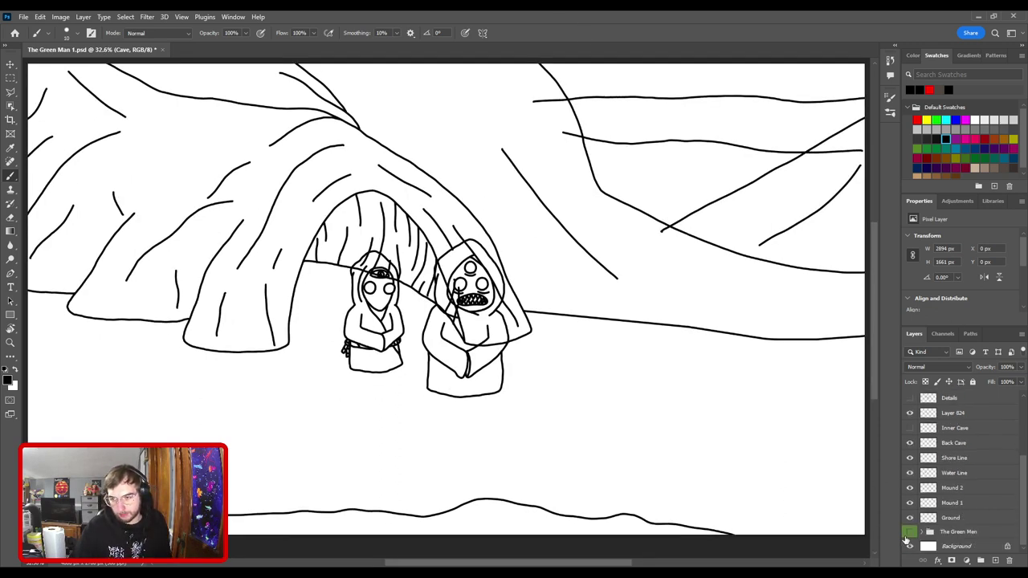
click(910, 531)
scroll(936, 490, up, 3)
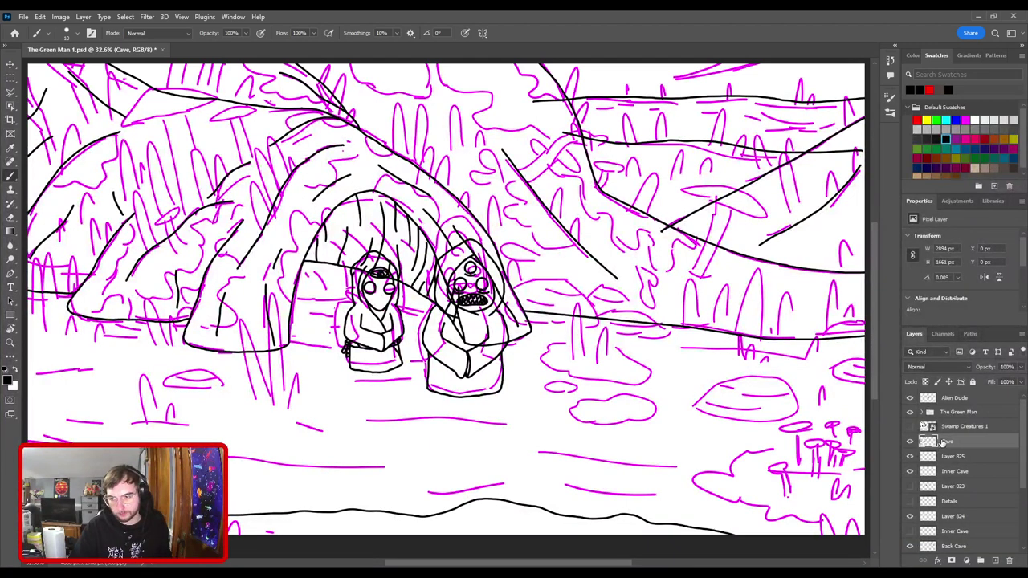
- Rename Layer 825 as Cave Details
click(944, 456)
double_click(954, 456)
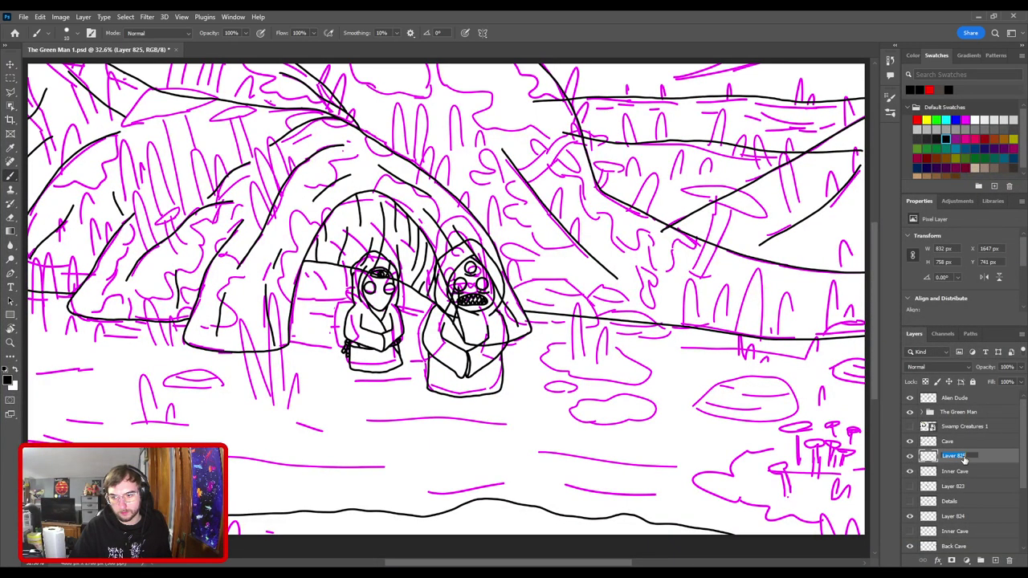
text(Cave Details)
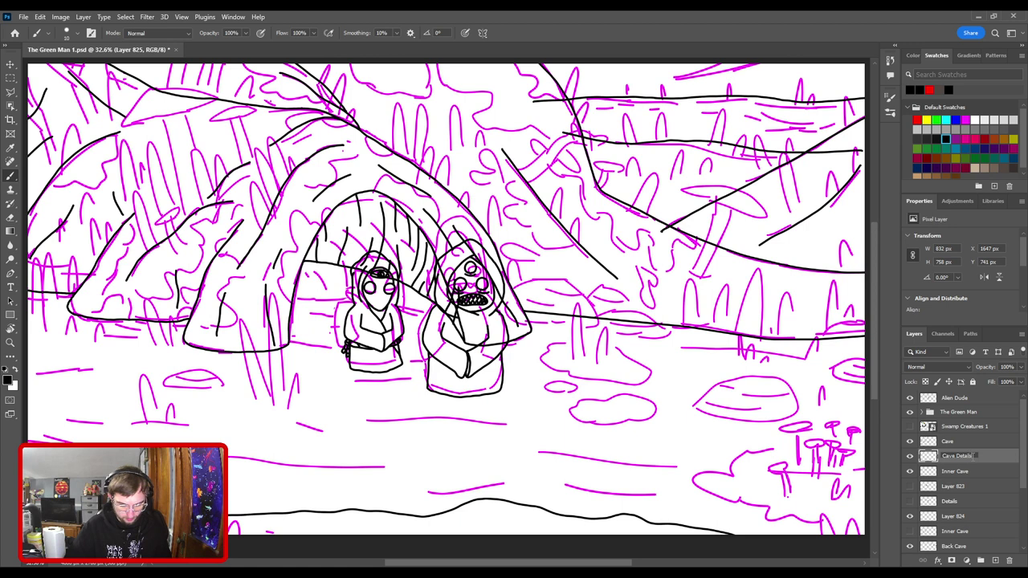
key(Return)
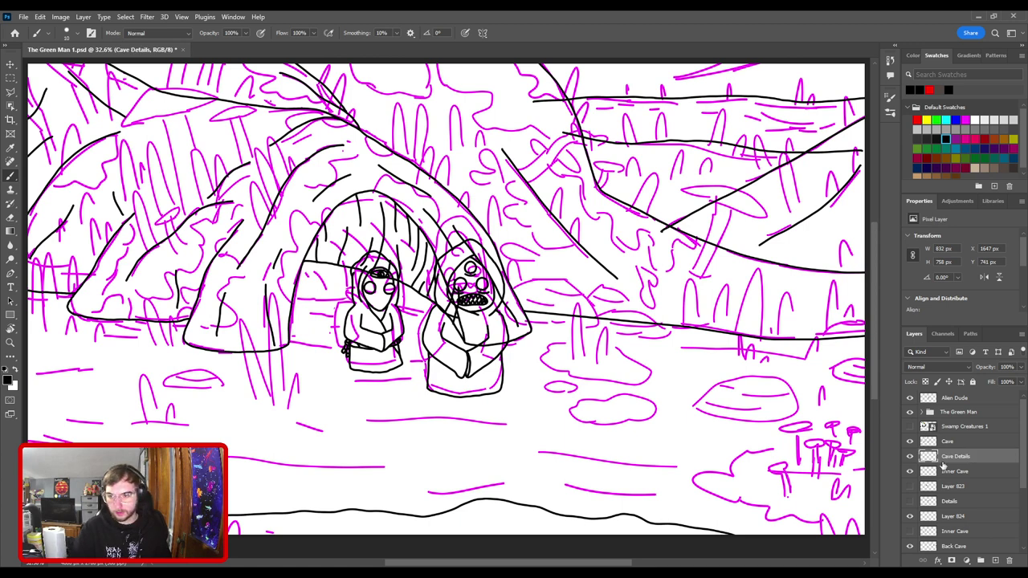
- Check and delete the unused hidden layers Layer 823 and Details, and remove the hidden Inner Cave layer
click(909, 487)
click(908, 488)
click(940, 488)
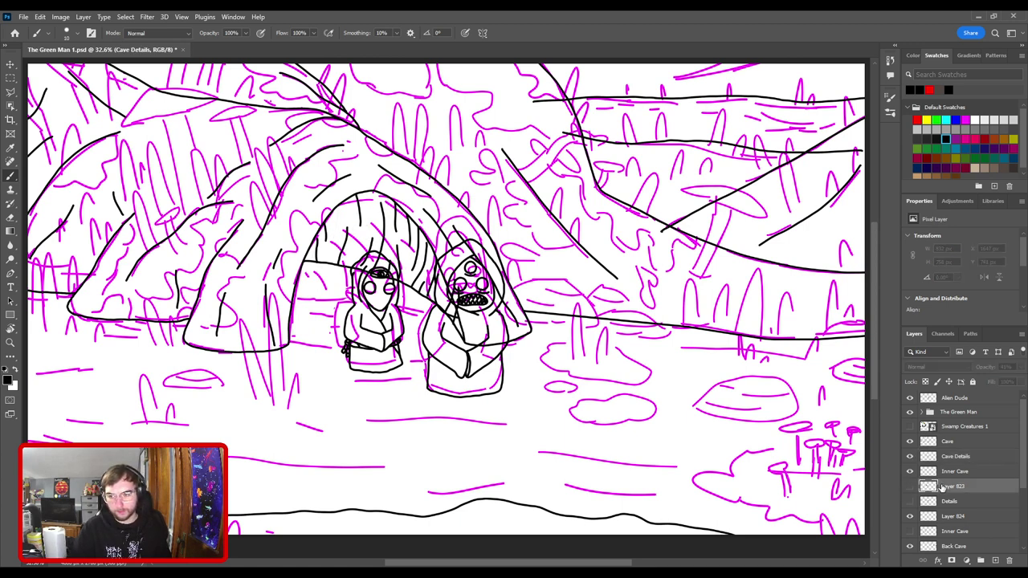
key(Delete)
click(910, 488)
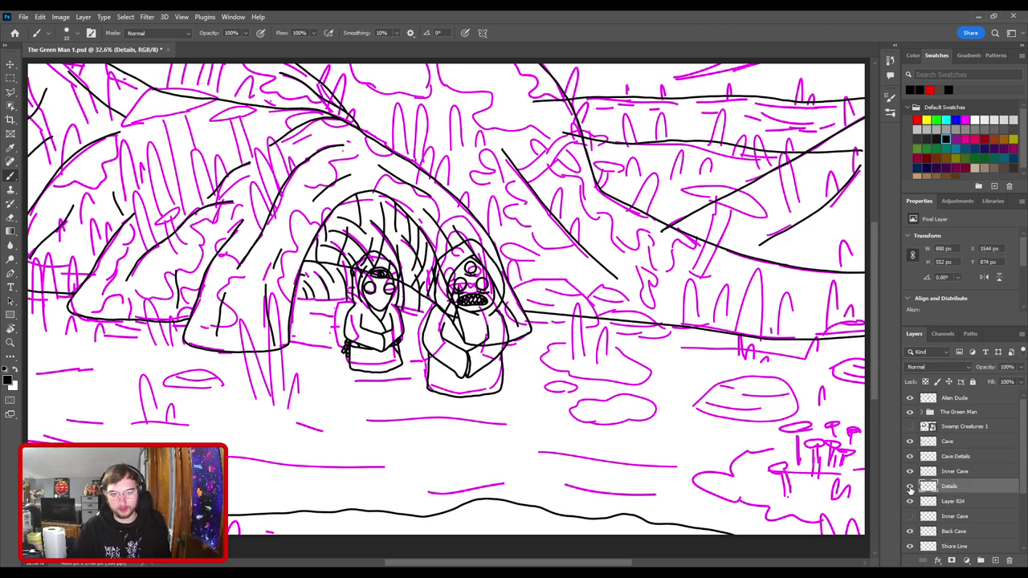
click(910, 487)
key(Delete)
click(951, 501)
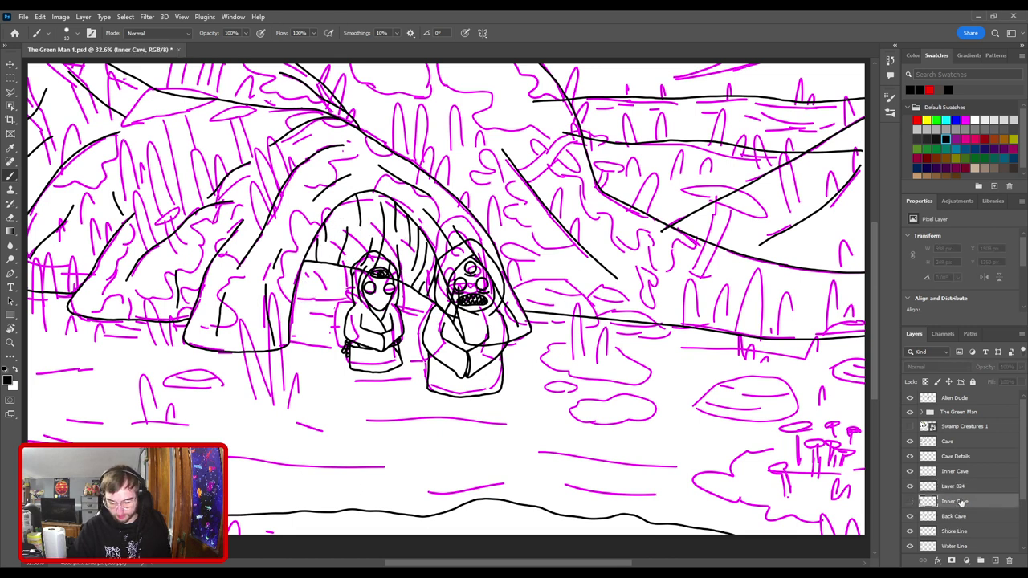
key(ctrl+e)
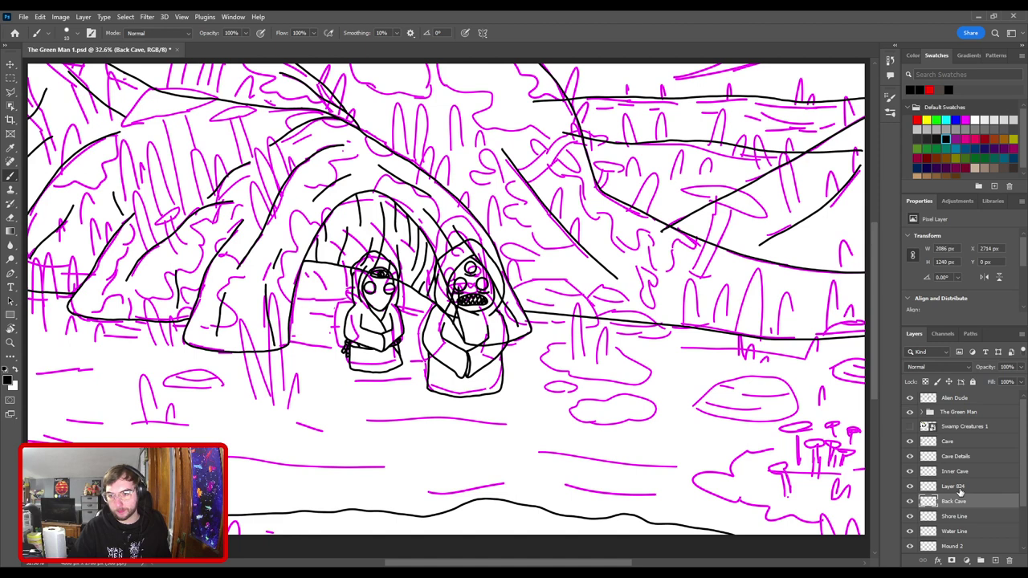
- Create a new layer directly above the Cave layer and name it FG
click(958, 432)
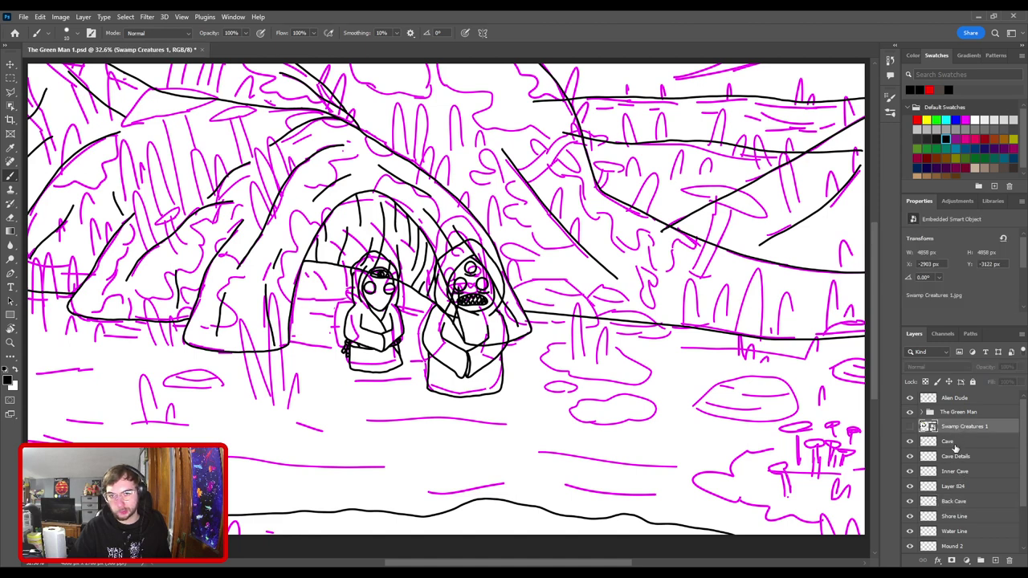
click(955, 445)
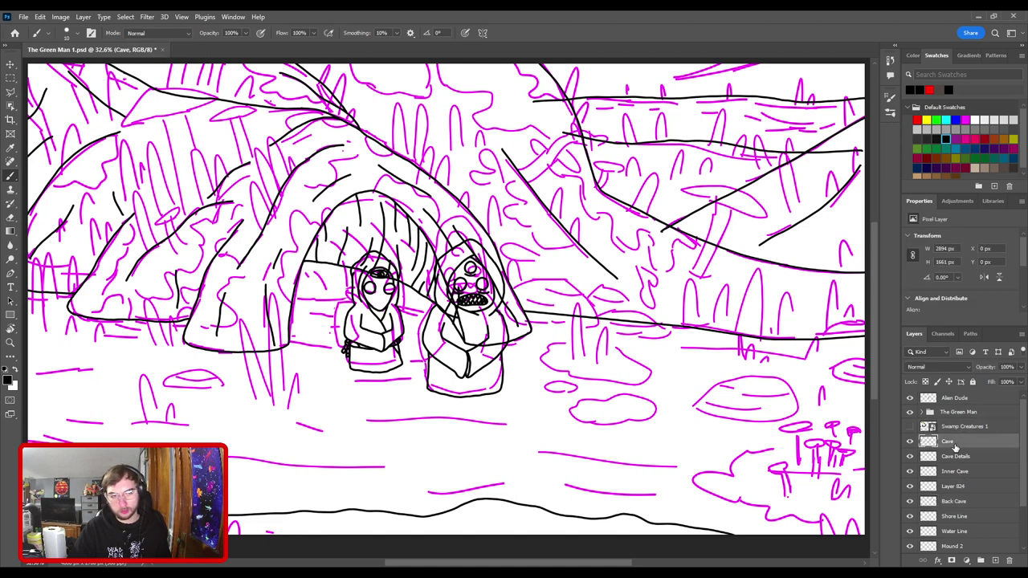
click(996, 561)
double_click(958, 441)
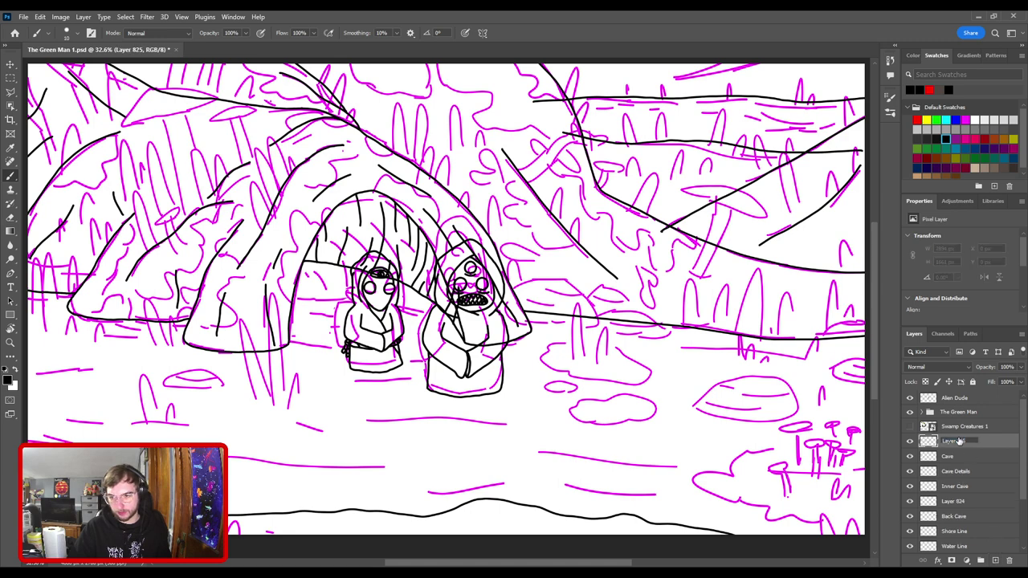
key(Return)
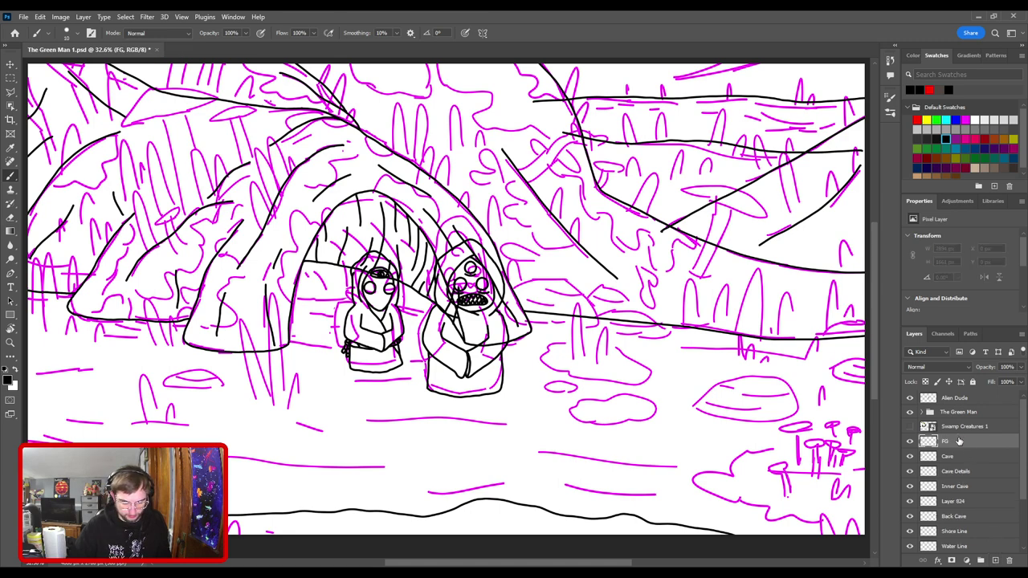
- Examine the sketched foreground plants, rocks and shore shapes across both sides of the swamp
key(ctrl+plus)
drag(551, 330, 336, 257)
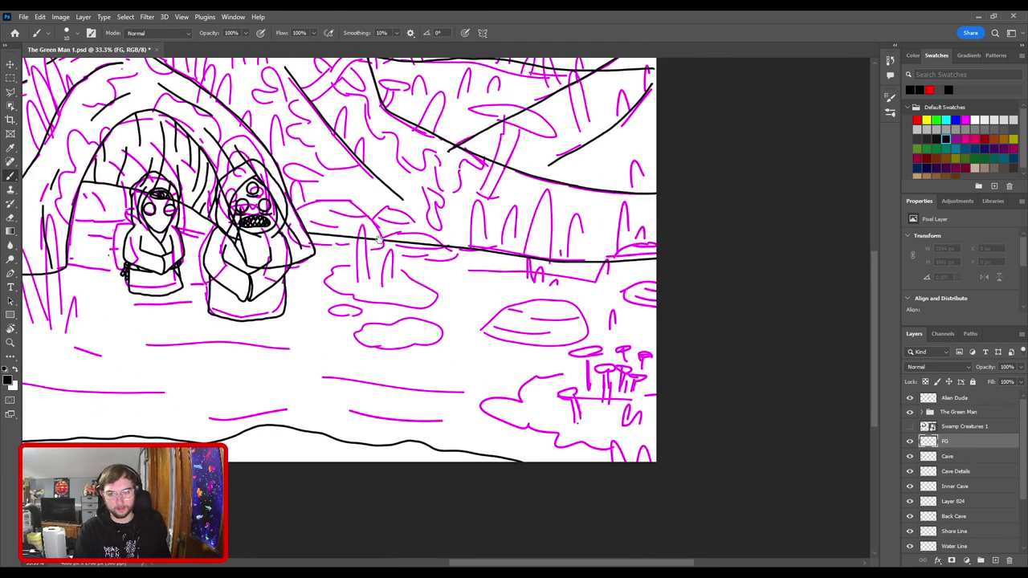
key(ctrl+minus)
drag(406, 356, 643, 379)
drag(402, 406, 546, 308)
drag(447, 311, 506, 322)
key(ctrl+minus)
key(ctrl+minus)
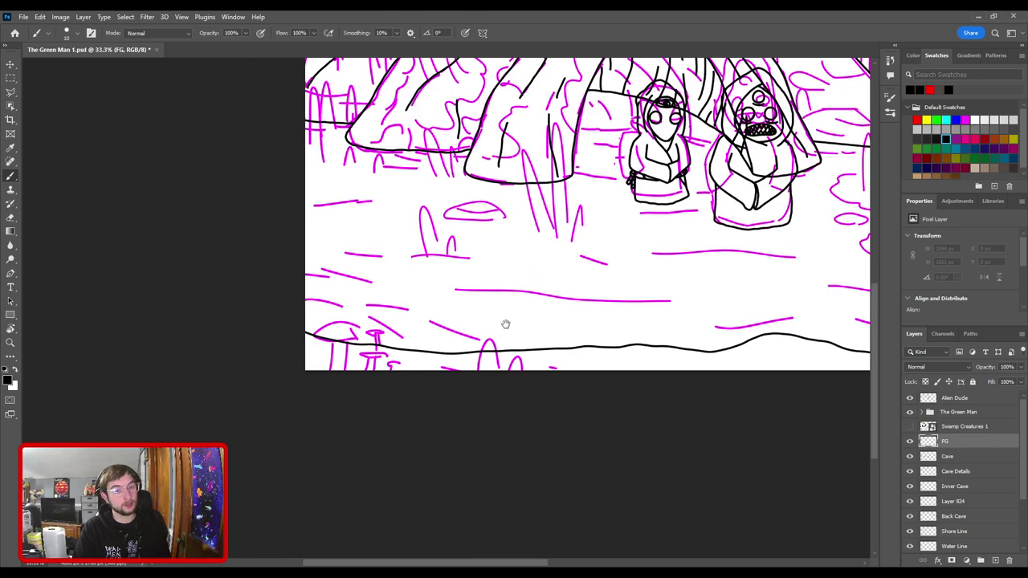
key(ctrl+plus)
key(ctrl+plus)
drag(445, 357, 574, 307)
key(ctrl+minus)
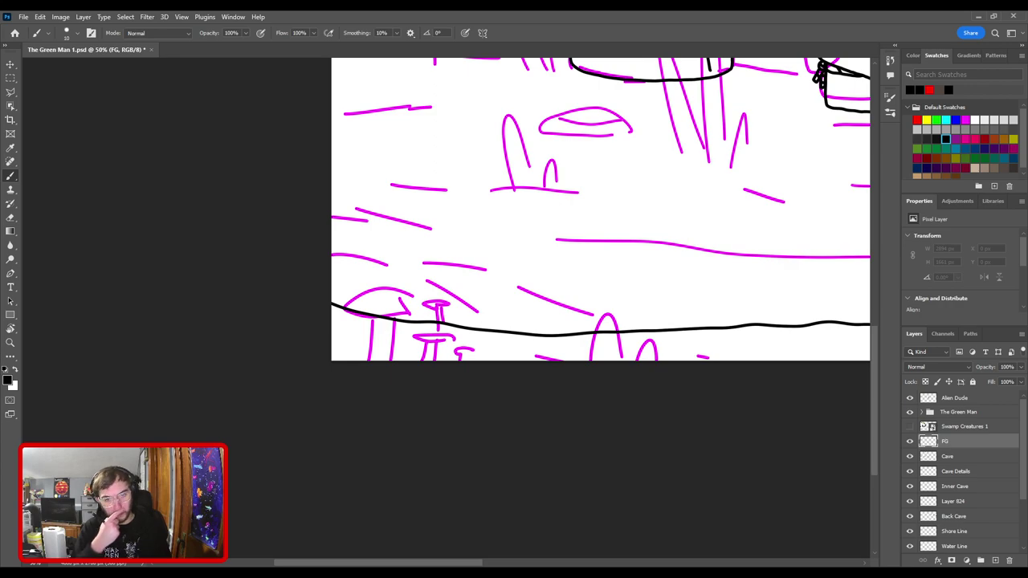
key(ctrl+minus)
key(ctrl+minus)
drag(573, 367, 347, 443)
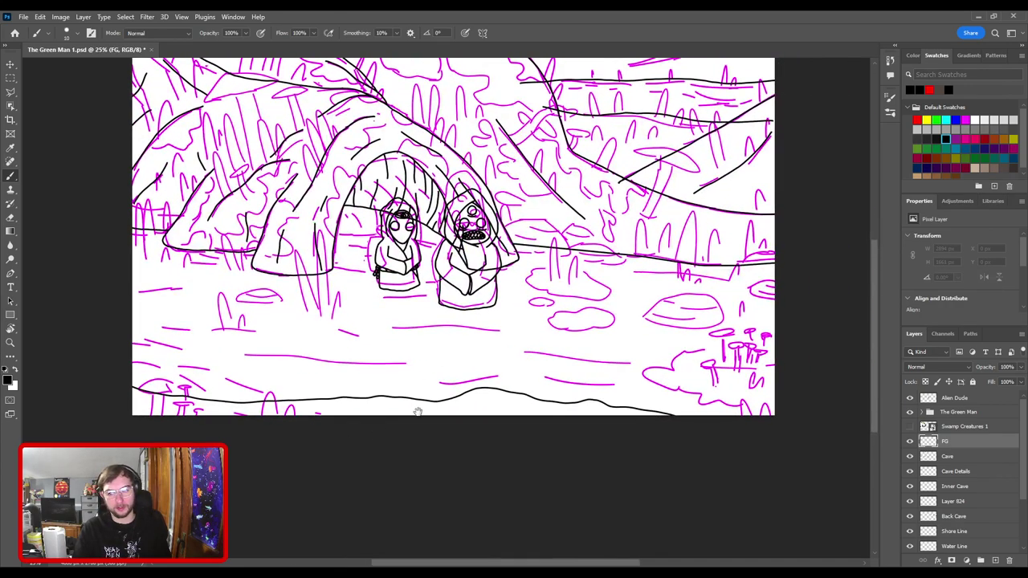
drag(585, 378, 436, 354)
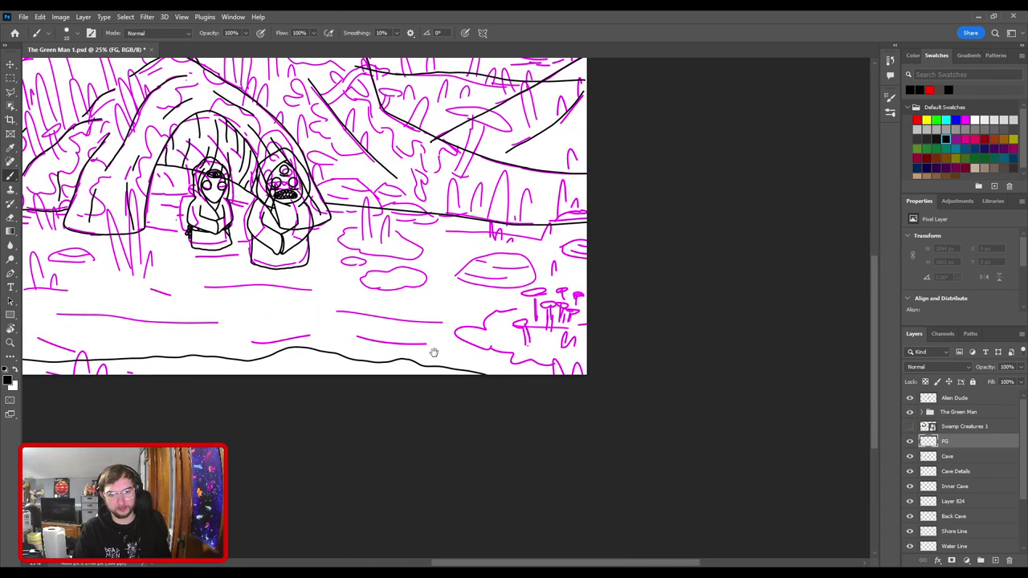
click(429, 356)
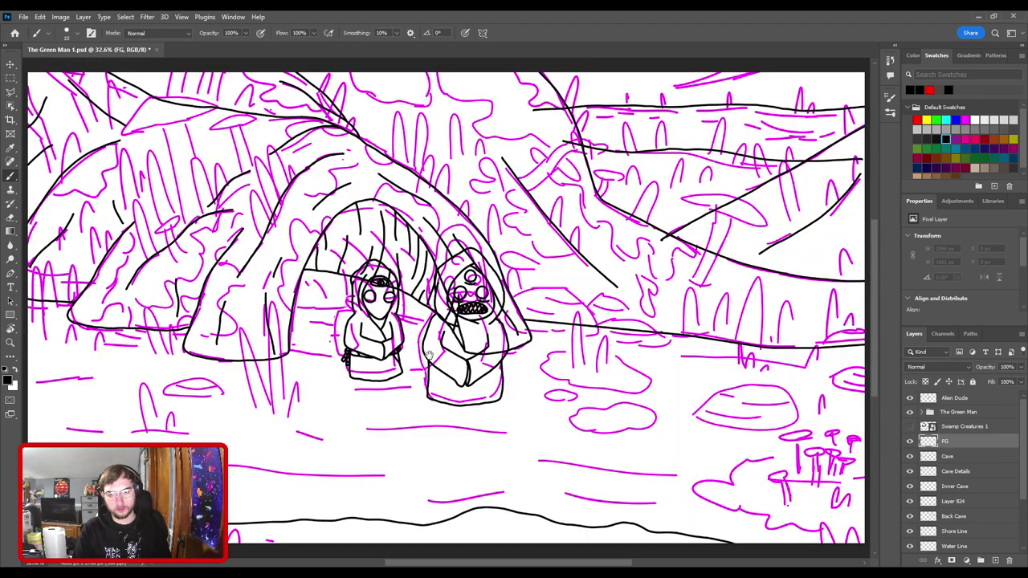
- Rotate the canvas and ink the large oval shape in the swamp's lower right on the FG layer, about 585 by 287 px
key(ctrl+plus)
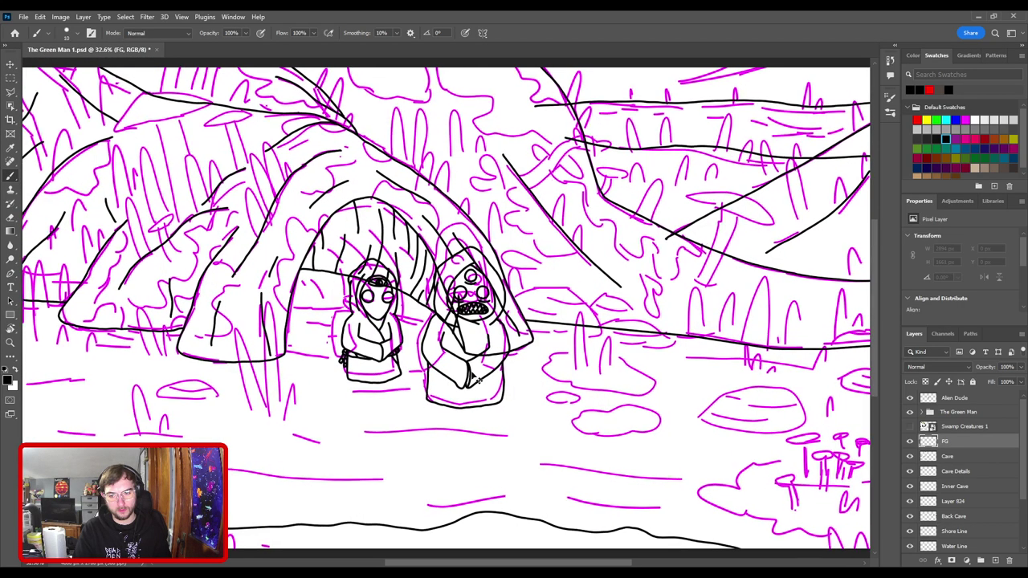
drag(611, 378, 358, 306)
key(ctrl+plus)
key(ctrl+plus)
key(ctrl+plus)
drag(516, 412, 393, 333)
key(r)
mouse_move(519, 213)
mouse_down()
mouse_move(560, 269)
mouse_move(573, 310)
mouse_move(608, 328)
mouse_up()
key(b)
key(ctrl+minus)
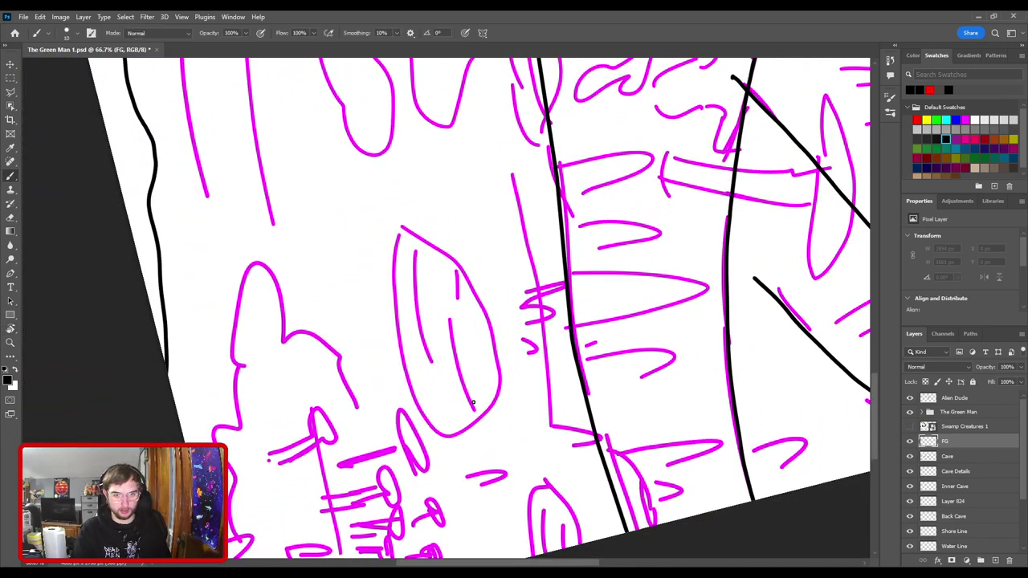
mouse_move(447, 434)
mouse_down()
mouse_move(393, 338)
mouse_move(390, 260)
mouse_move(408, 239)
mouse_up()
mouse_move(451, 270)
mouse_down()
mouse_move(488, 323)
mouse_move(491, 388)
mouse_up()
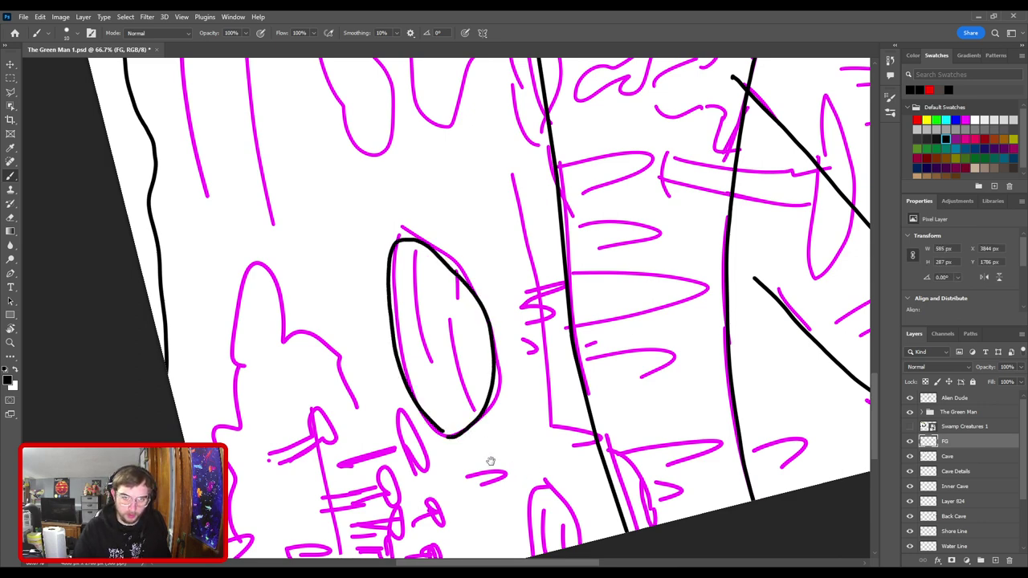
- Ink the outline of the smaller oval shape cut off by the canvas's right edge
drag(539, 525, 455, 401)
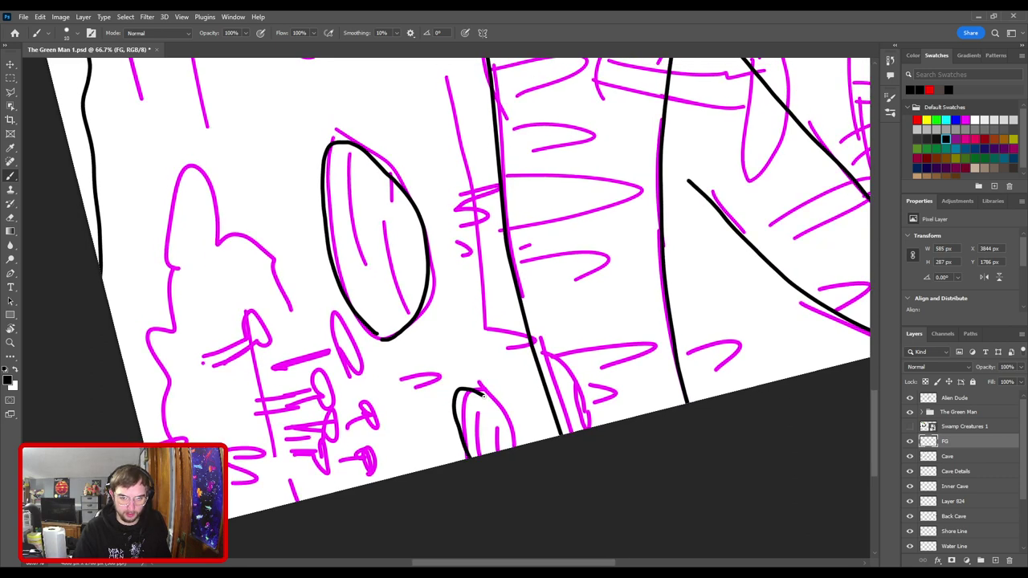
key(ctrl+z)
mouse_move(464, 457)
mouse_down()
mouse_move(463, 391)
mouse_move(484, 391)
mouse_move(462, 431)
mouse_move(468, 383)
mouse_move(509, 409)
mouse_move(527, 443)
mouse_up()
- Brush short contour lines inside the smaller oval, undoing and redrawing unsatisfactory strokes
key(ctrl+z)
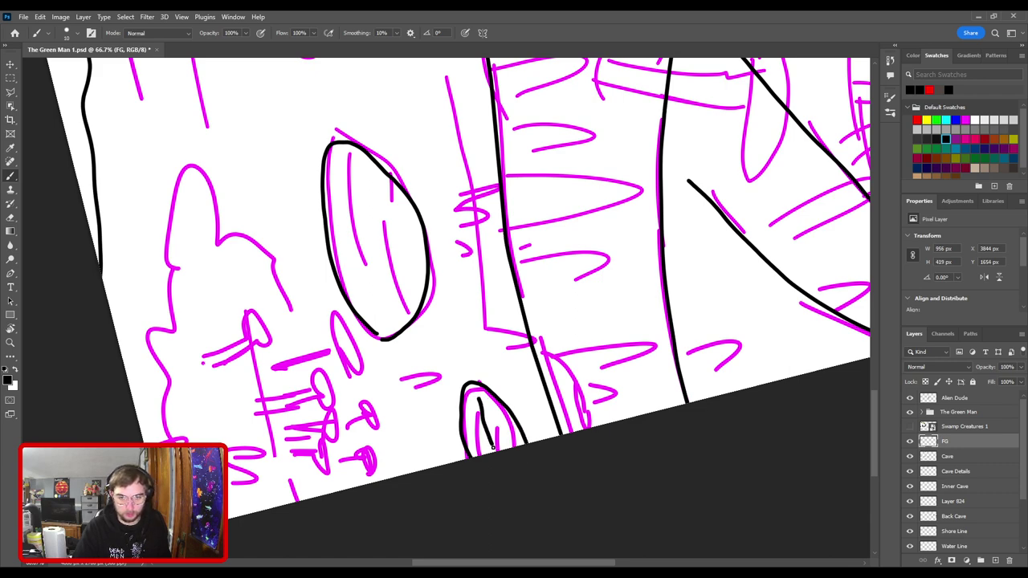
key(ctrl+z)
drag(477, 397, 483, 438)
key(ctrl+z)
drag(478, 396, 495, 456)
key(ctrl+z)
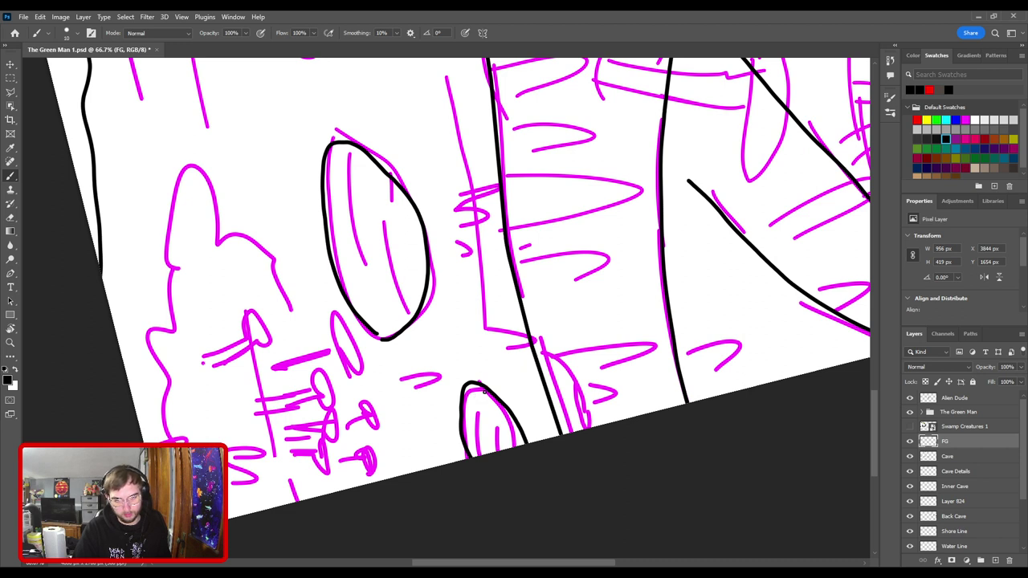
key(ctrl+z)
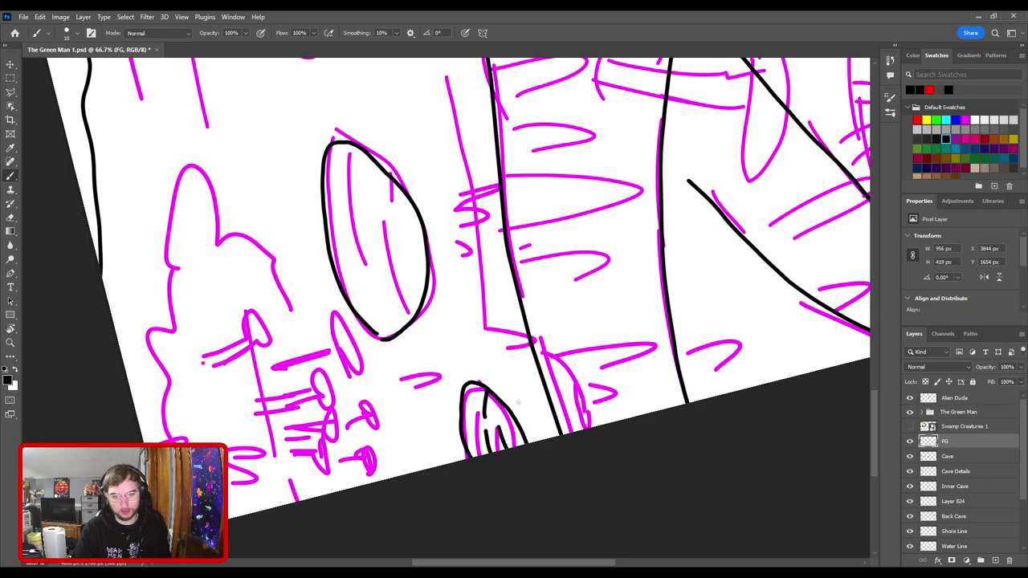
- Inspect the smaller oval at 200% and undo its last two inner contour strokes
key(ctrl+plus)
key(ctrl+plus)
mouse_move(497, 394)
mouse_down()
mouse_move(433, 202)
mouse_move(418, 71)
mouse_up()
key(ctrl+z)
key(ctrl+z)
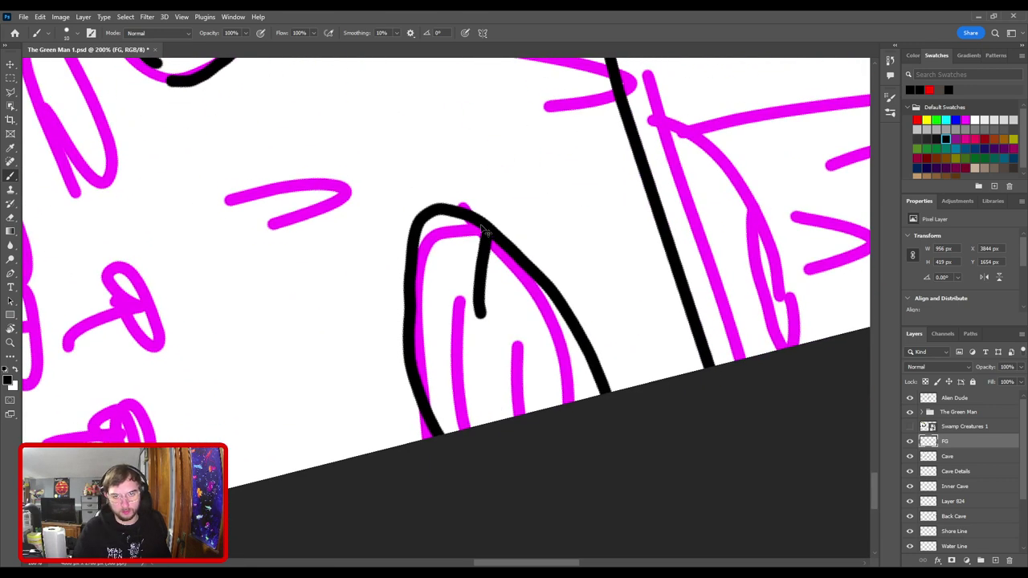
- Redraw the contour line running inward from the smaller oval's tip, undoing unsatisfactory strokes
key(ctrl+z)
mouse_move(465, 213)
mouse_down()
mouse_move(462, 318)
mouse_move(478, 230)
mouse_move(469, 319)
mouse_move(504, 419)
mouse_up()
key(ctrl+z)
key(ctrl+z)
key(ctrl+z)
- Brush two short contour lines inside the smaller oval beside the canvas edge, undoing and redrawing them as needed
drag(515, 344, 546, 405)
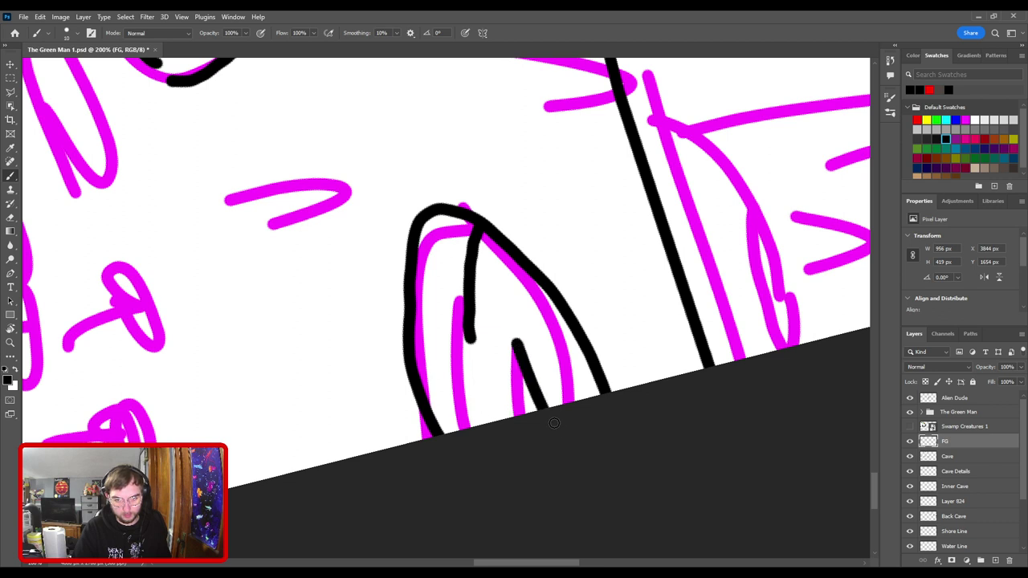
key(ctrl+z)
drag(526, 346, 549, 406)
drag(475, 361, 500, 418)
key(ctrl+z)
key(ctrl+z)
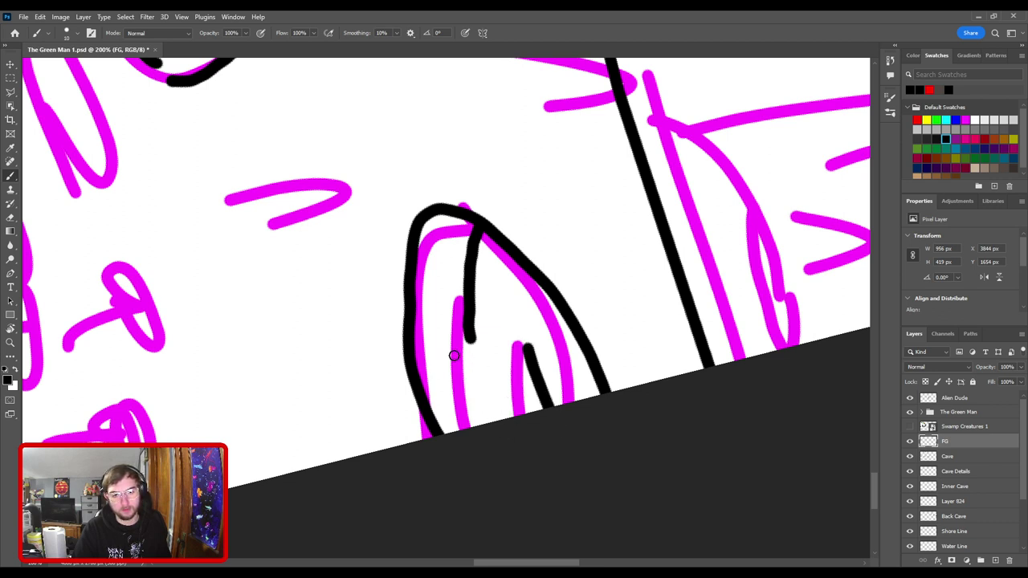
drag(449, 371, 476, 426)
- Reduce the Eraser to 45 px and erase the central contour line running inward from the smaller oval's tip
key(e)
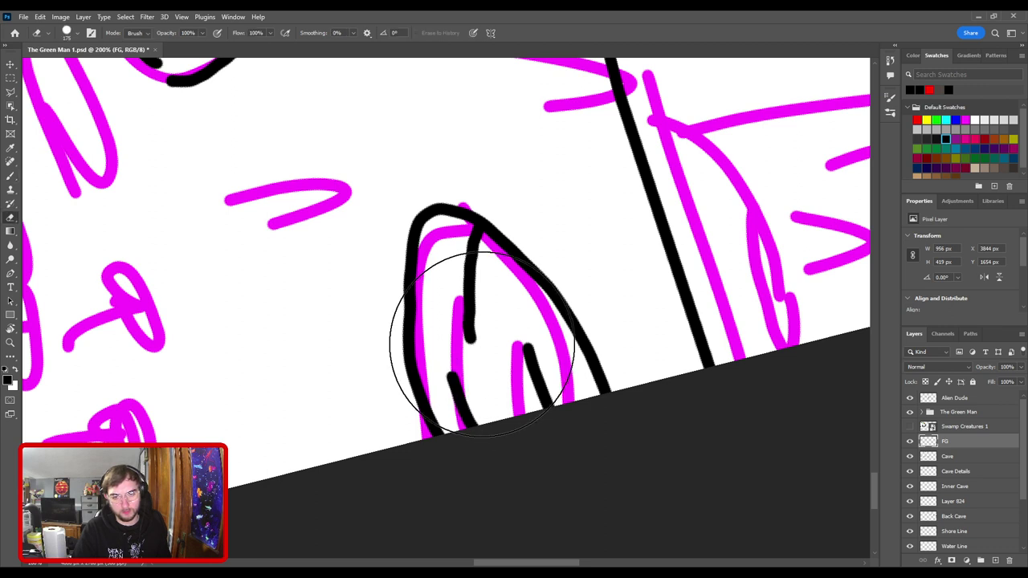
key(b)
key(e)
key(bracketleft)
key(bracketleft)
key(bracketleft)
key(bracketleft)
key(bracketleft)
key(bracketleft)
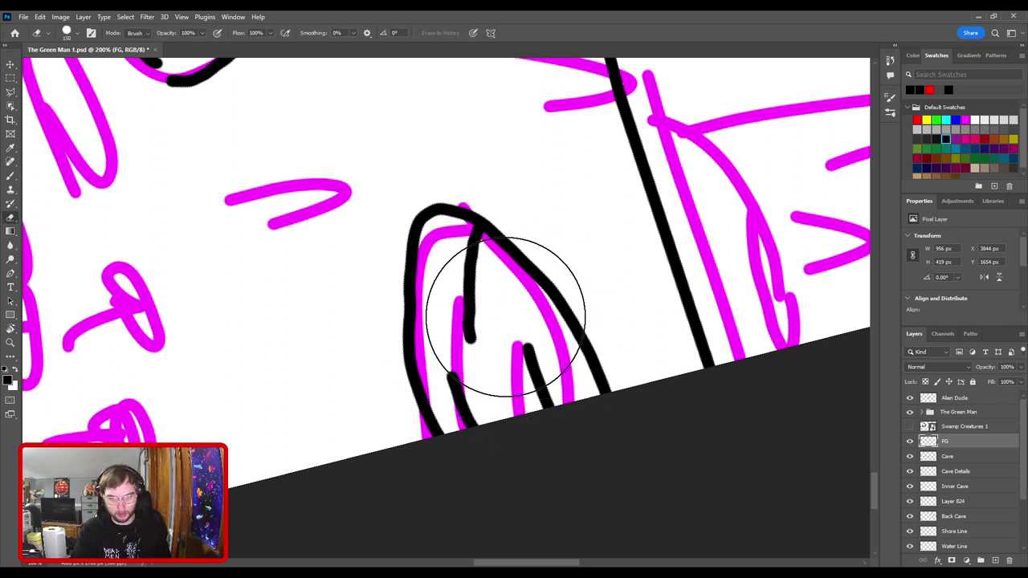
drag(479, 310, 470, 298)
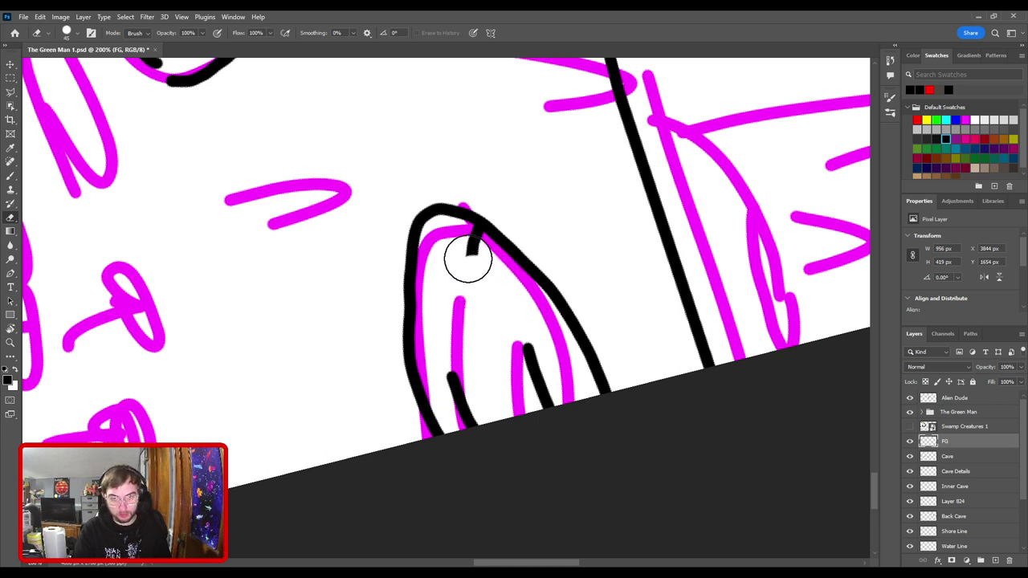
drag(467, 257, 470, 294)
- Brush a new central contour line from the smaller oval's tip, curving its far end toward the canvas edge
key(b)
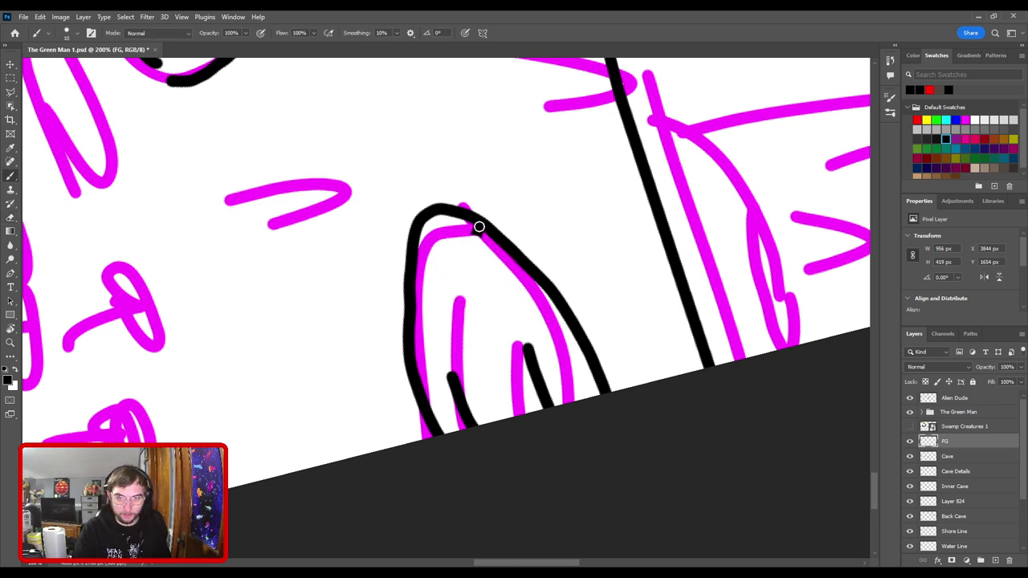
drag(478, 226, 473, 318)
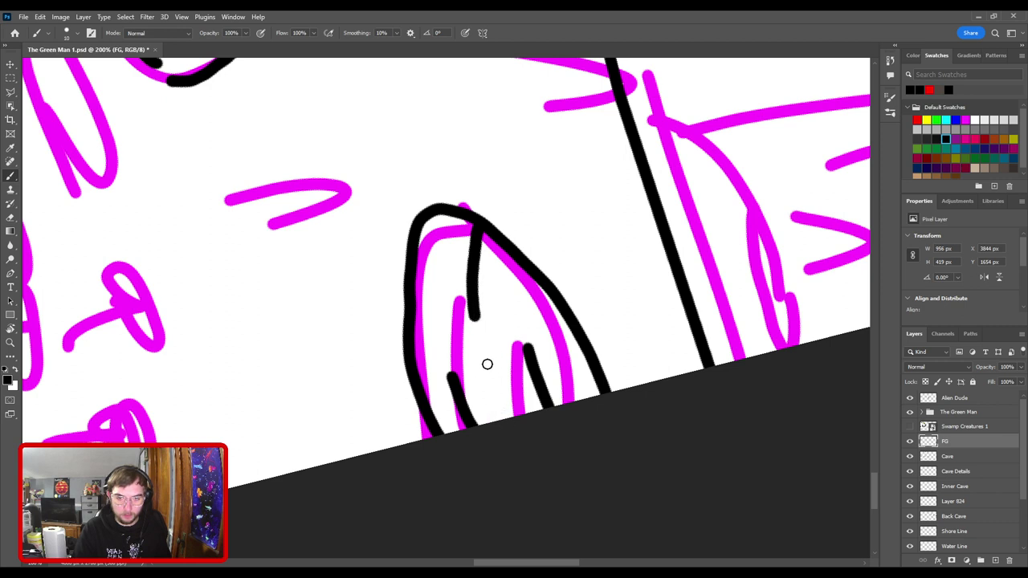
drag(475, 312, 490, 358)
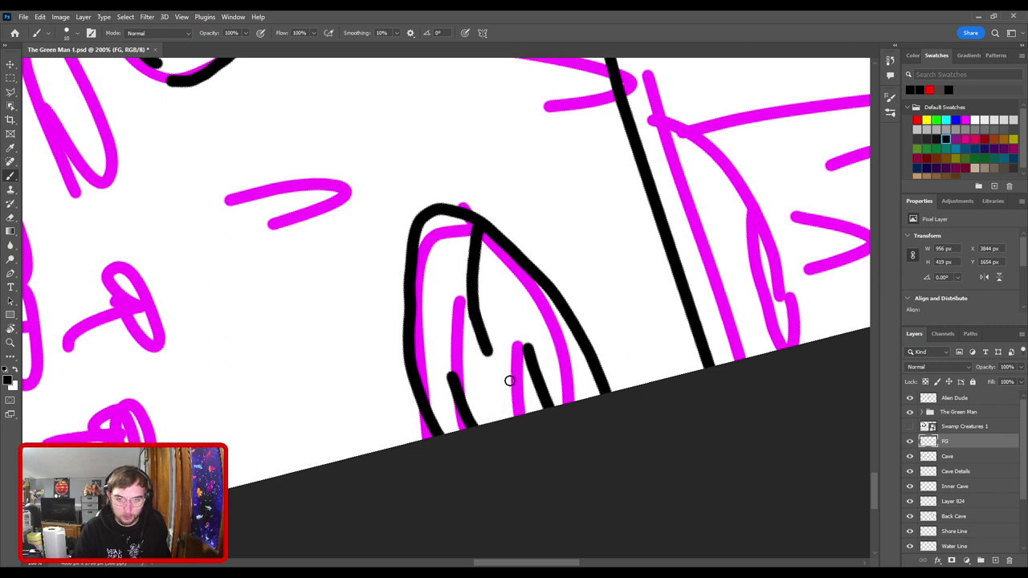
- Erase the smaller oval's short lower contour line and redraw it longer, closer to the outline
key(e)
drag(466, 390, 486, 445)
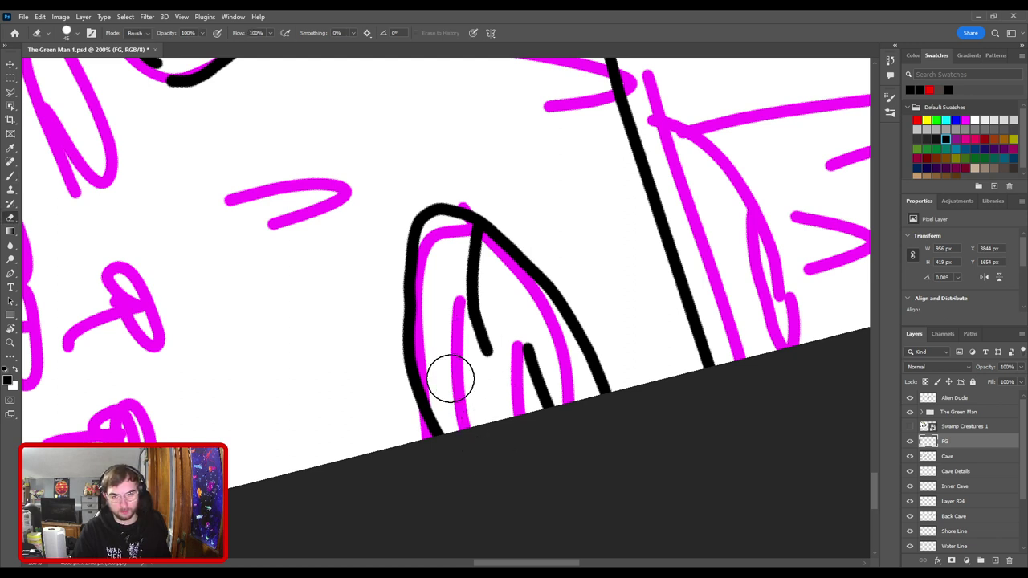
key(b)
drag(445, 347, 468, 406)
key(ctrl+z)
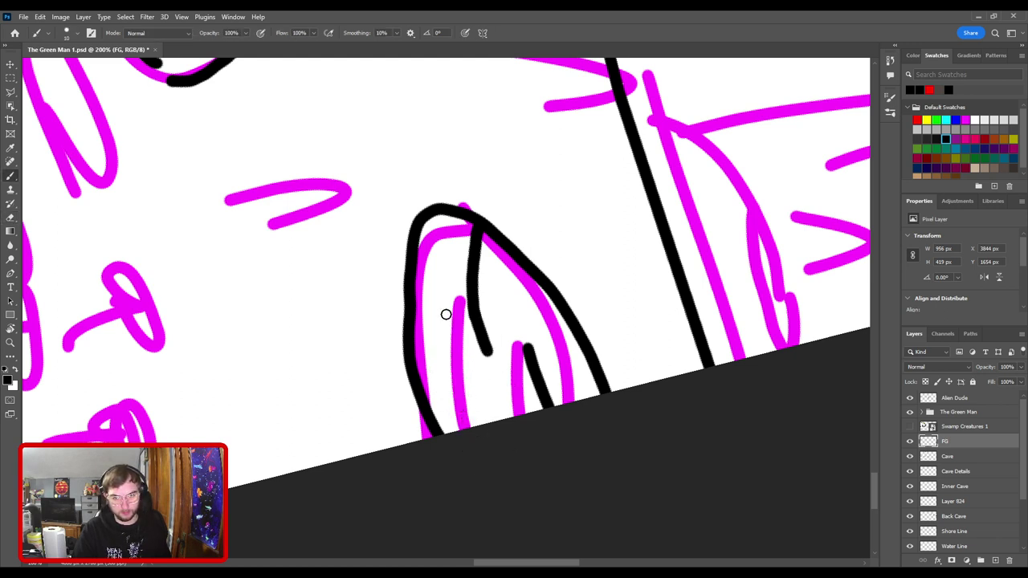
drag(445, 322, 468, 400)
key(ctrl+minus)
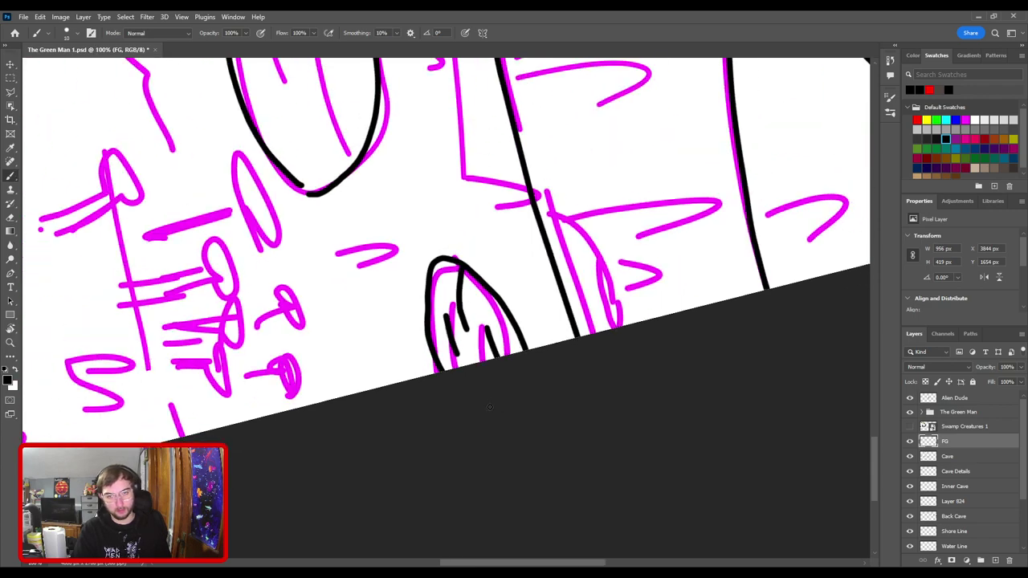
key(ctrl+z)
drag(442, 321, 448, 361)
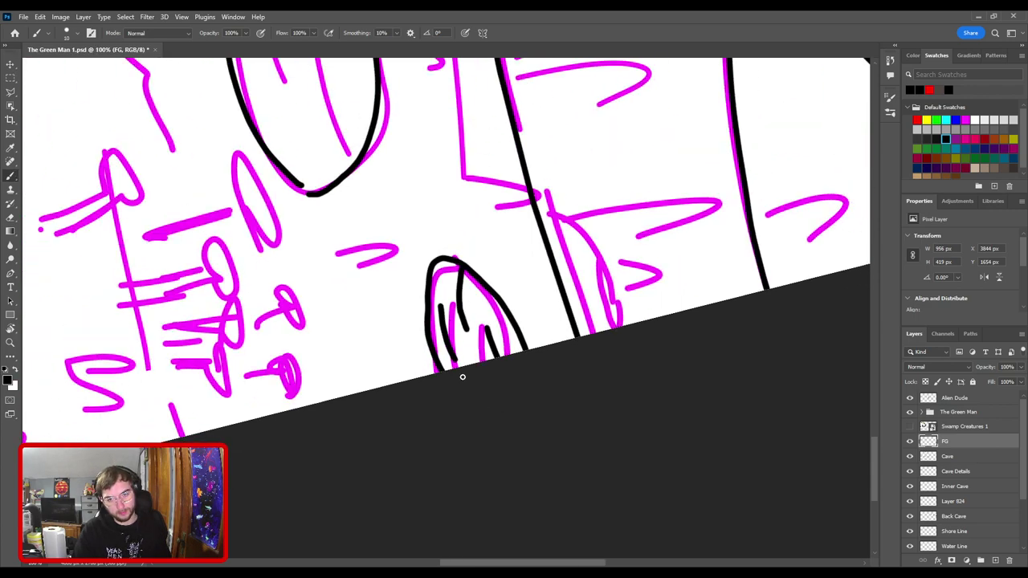
- Straighten the canvas and trim the loose end of the large oval's lower outline with the Eraser
key(r)
drag(514, 228, 376, 211)
key(ctrl+minus)
key(ctrl+minus)
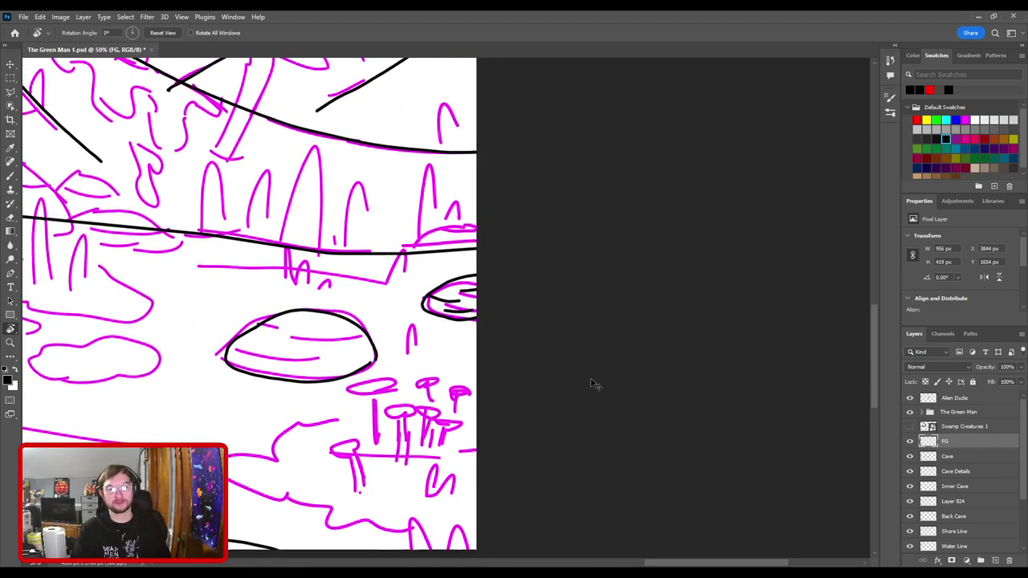
key(ctrl+plus)
drag(441, 330, 562, 249)
key(ctrl+plus)
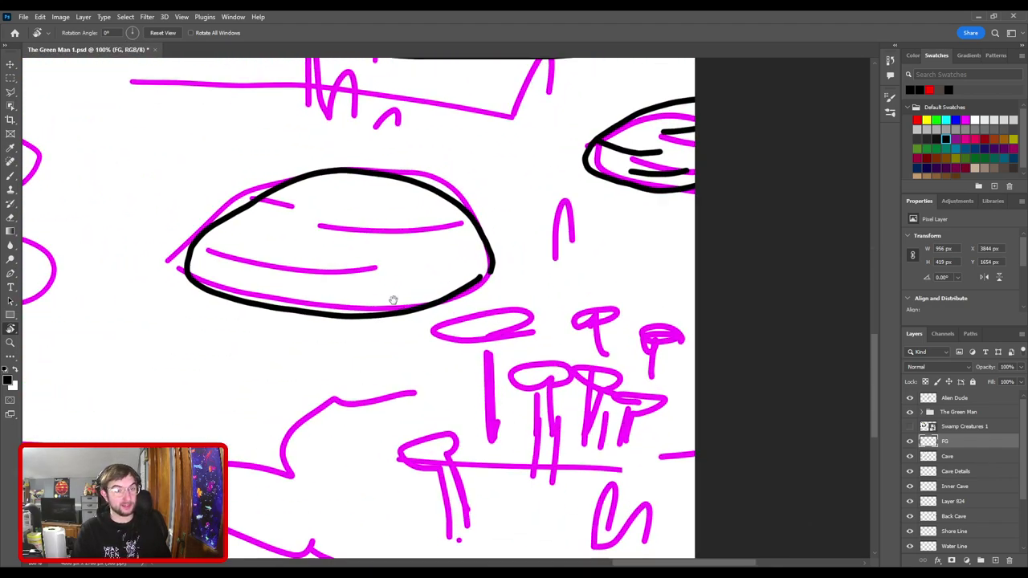
mouse_move(444, 285)
mouse_down()
mouse_move(546, 346)
mouse_move(430, 276)
mouse_move(400, 233)
mouse_up()
key(ctrl+plus)
key(ctrl+plus)
key(ctrl+minus)
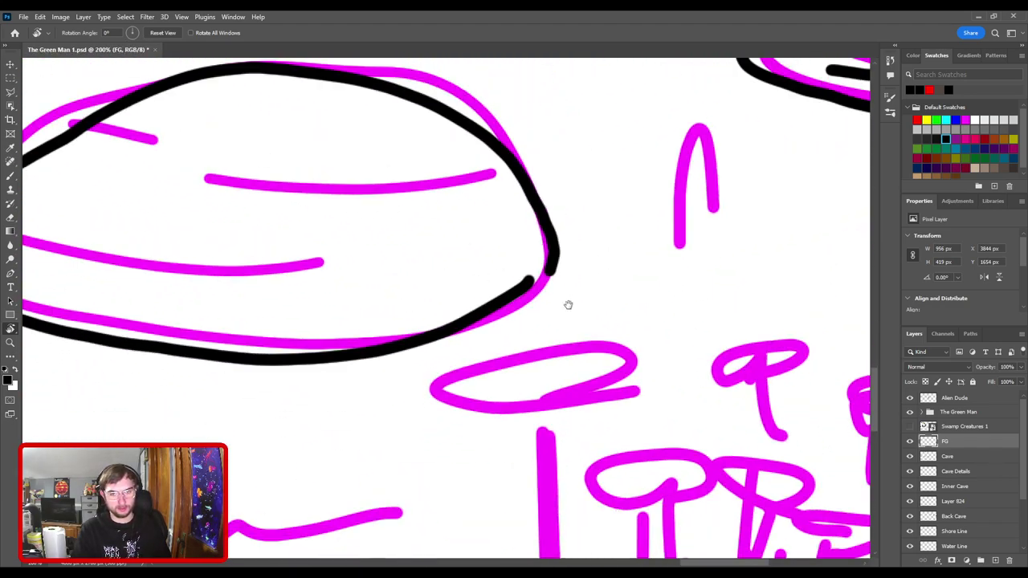
key(e)
mouse_move(558, 267)
mouse_down()
mouse_move(514, 285)
mouse_move(497, 252)
mouse_move(441, 297)
mouse_move(430, 294)
mouse_move(512, 269)
mouse_up()
key(ctrl+plus)
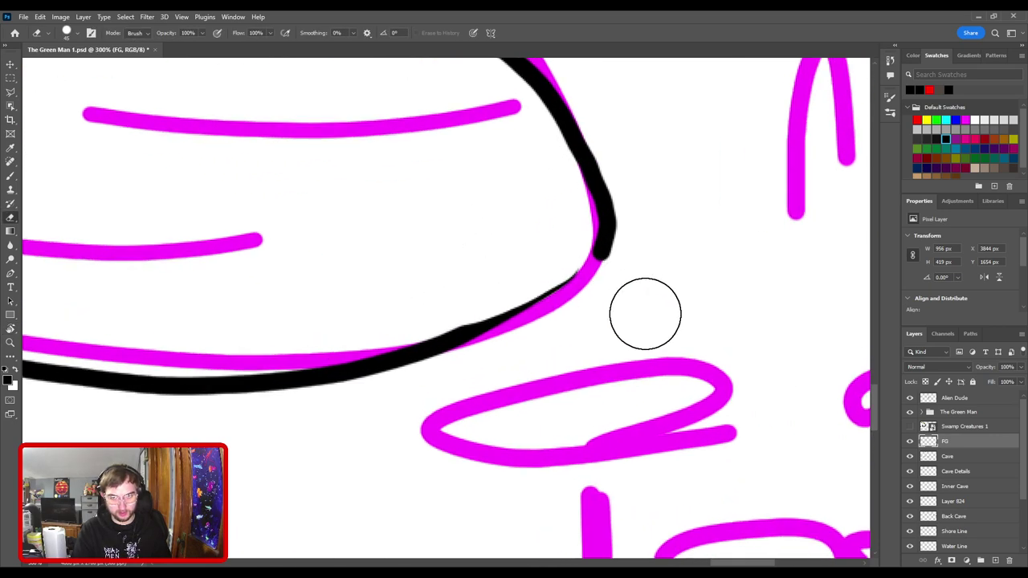
drag(588, 314, 564, 397)
- Rotate the canvas to about -71°, erase the thinned outline end, and brush a stroke closing the large oval's gap
key(r)
mouse_move(612, 294)
mouse_down()
mouse_move(452, 207)
mouse_move(462, 206)
mouse_up()
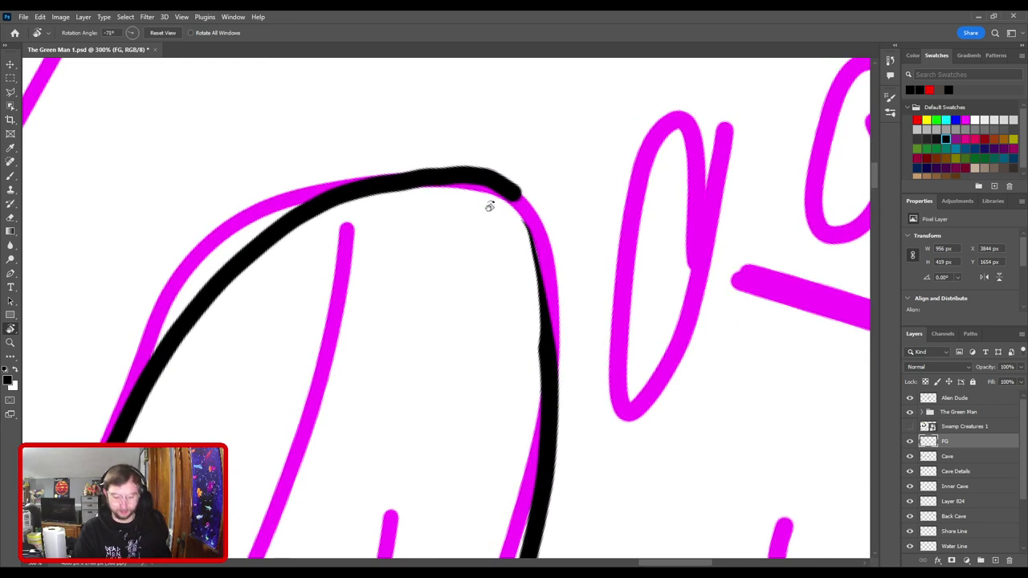
key(e)
mouse_move(553, 285)
mouse_down()
mouse_move(531, 341)
mouse_move(550, 308)
mouse_move(548, 262)
mouse_move(532, 238)
mouse_up()
key(b)
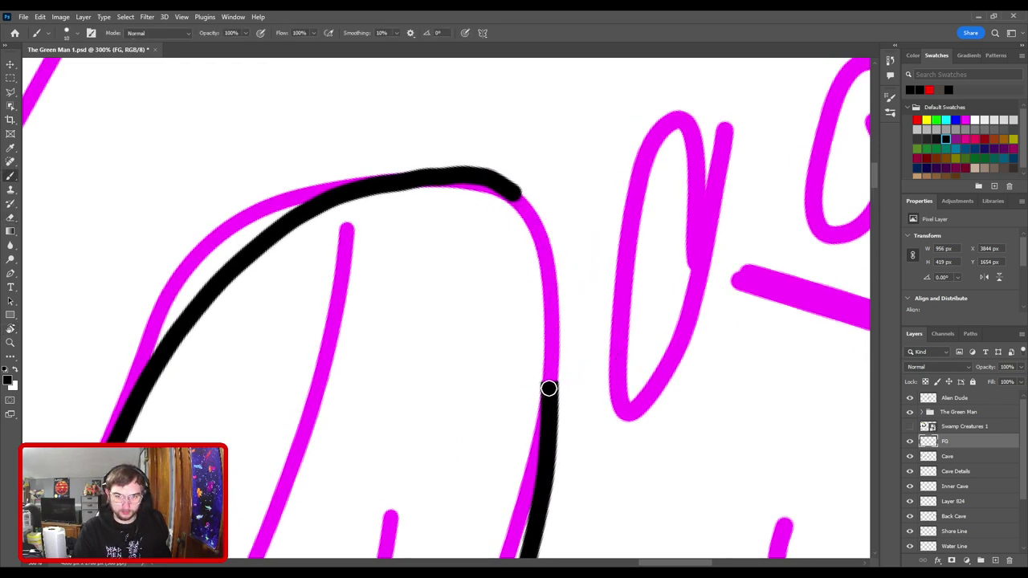
mouse_move(548, 388)
mouse_down()
mouse_move(535, 272)
mouse_move(509, 190)
mouse_up()
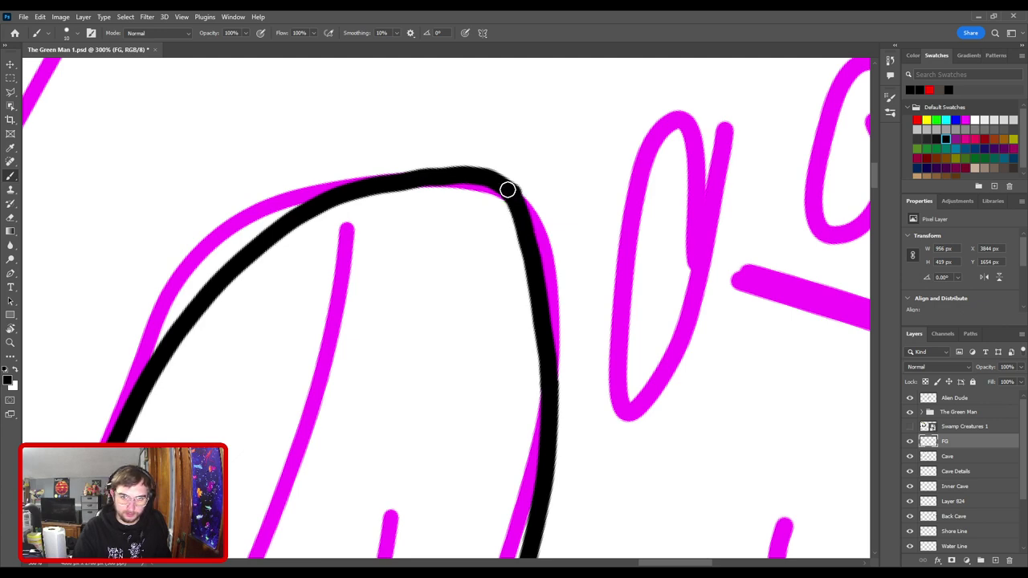
- Brush the long lower contour line inside the large oval, following the magenta sketch
key(e)
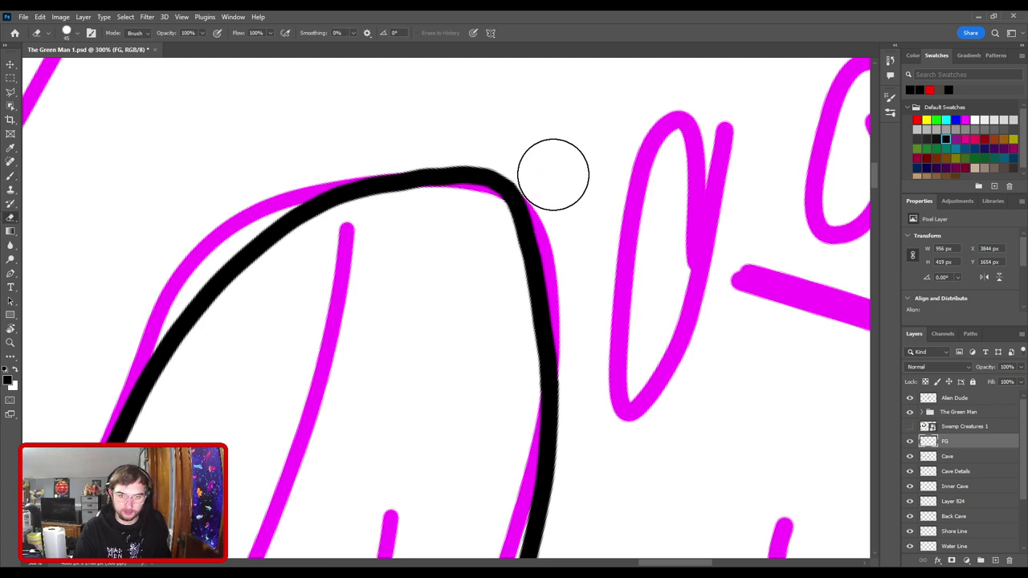
key(ctrl+minus)
key(ctrl+minus)
drag(493, 361, 575, 265)
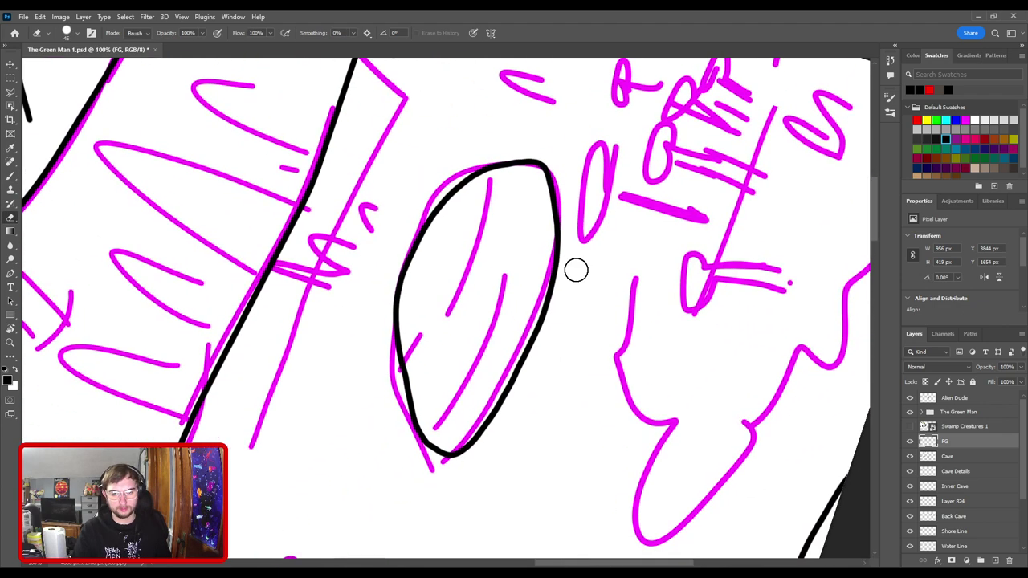
key(b)
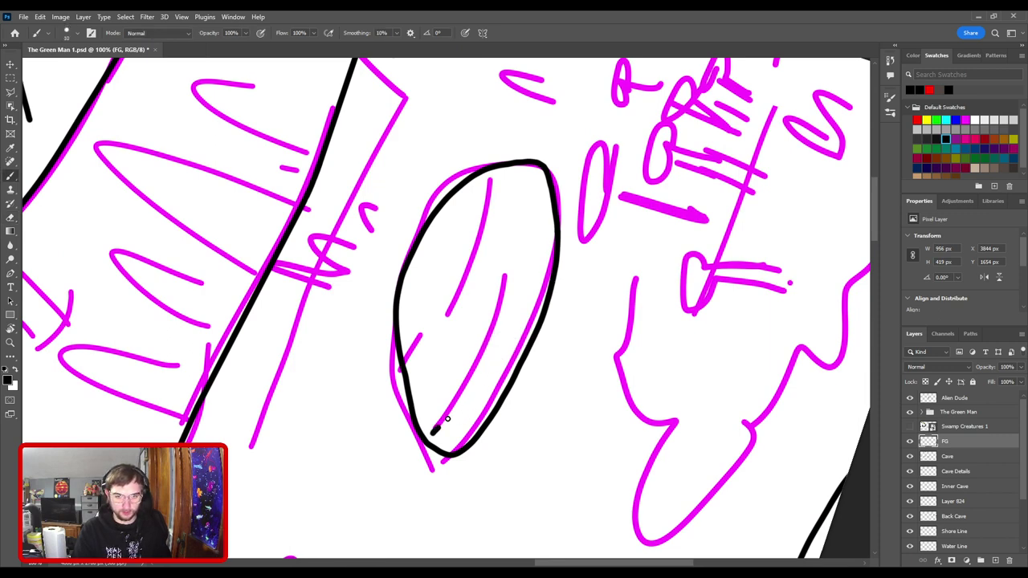
mouse_move(447, 419)
mouse_down()
mouse_move(482, 366)
mouse_move(516, 276)
mouse_up()
- Brush the upper long contour line inside the large oval, undoing and redrawing it until it is smooth
drag(458, 316, 493, 197)
key(ctrl+z)
drag(450, 311, 488, 183)
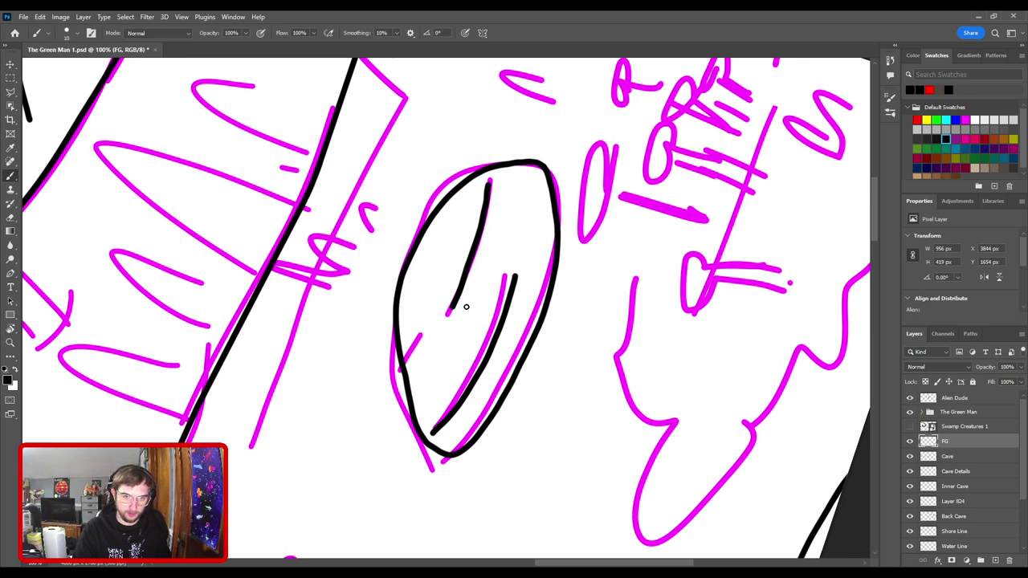
key(ctrl+z)
drag(456, 323, 490, 185)
key(ctrl+z)
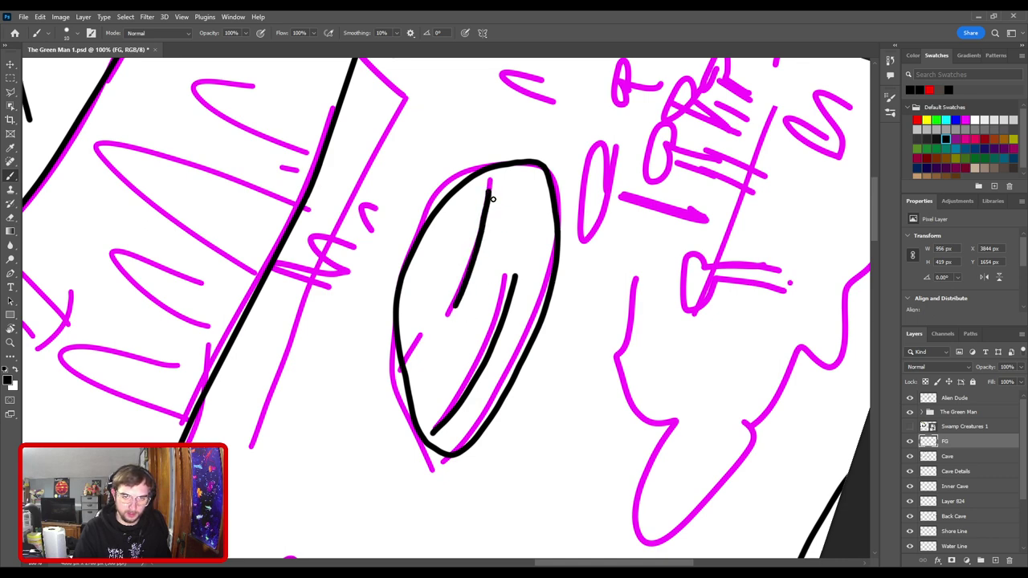
key(ctrl+z)
drag(455, 310, 489, 186)
key(ctrl+z)
key(ctrl+z)
drag(455, 309, 491, 186)
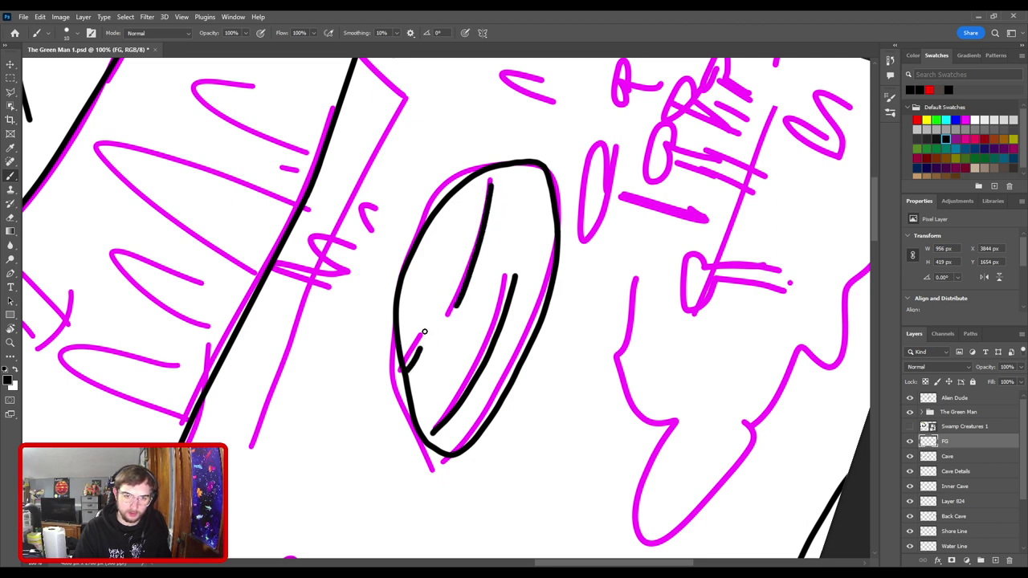
- Add two short parallel contour strokes running inward from the large oval's upper-left outline, redrawing unsatisfactory attempts
key(ctrl+z)
drag(400, 366, 422, 321)
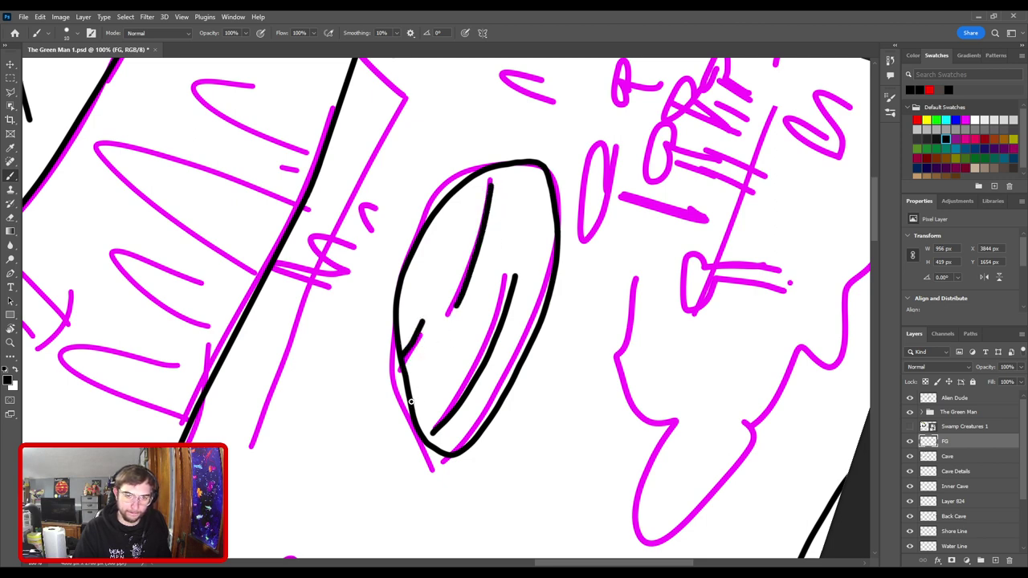
drag(410, 401, 438, 362)
key(ctrl+z)
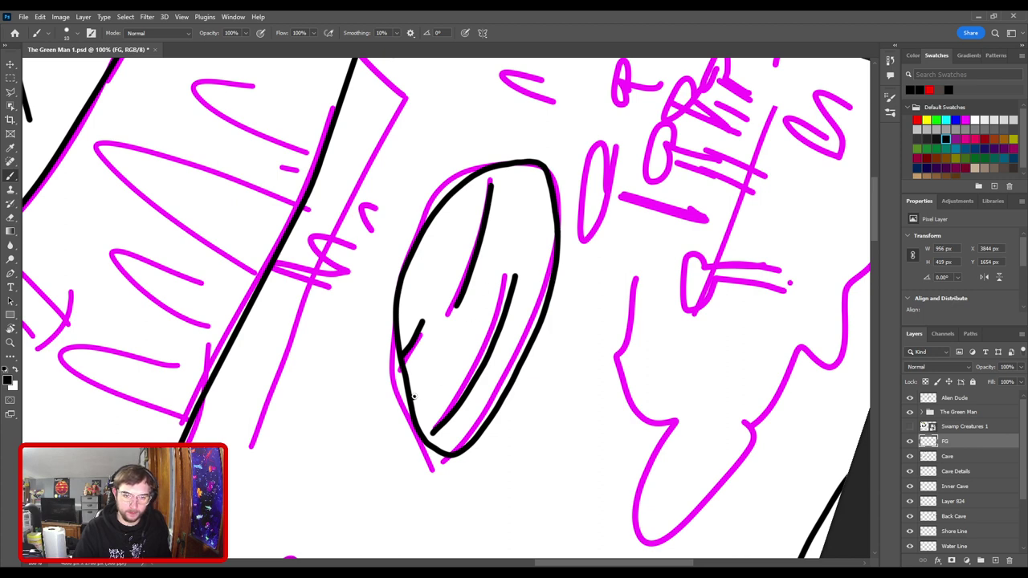
drag(413, 396, 438, 357)
key(ctrl+z)
drag(414, 394, 440, 351)
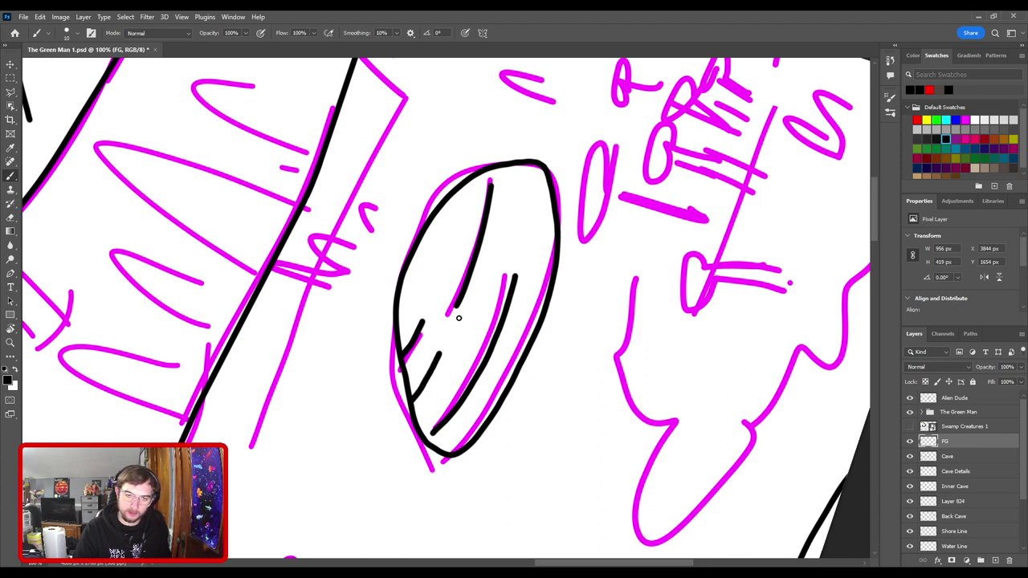
- Return the canvas upright, rotate it again, and brush the small flat oval's outline below the cave's outer legs, redrawing the first attempt
key(ctrl+minus)
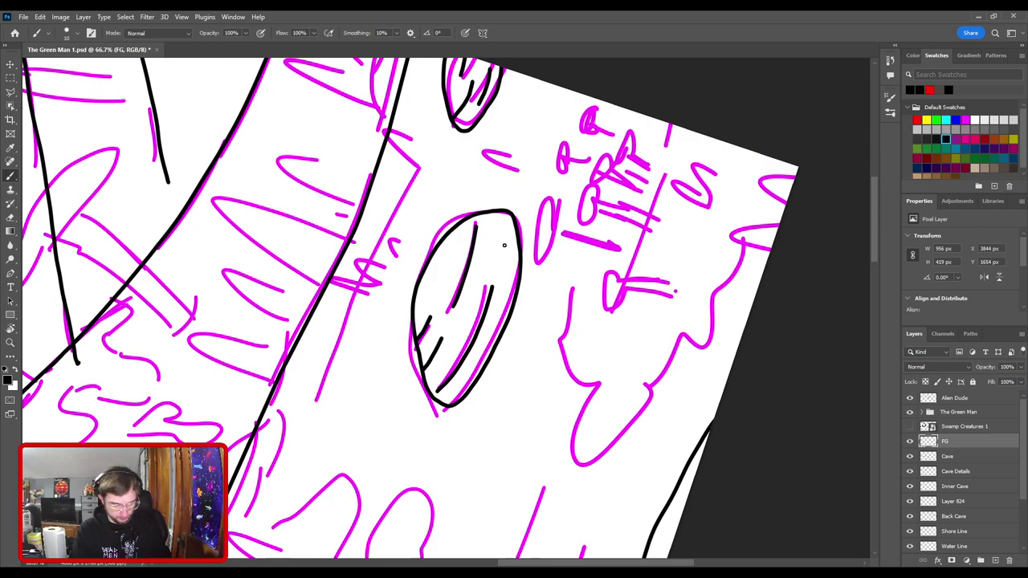
key(r)
drag(504, 245, 478, 128)
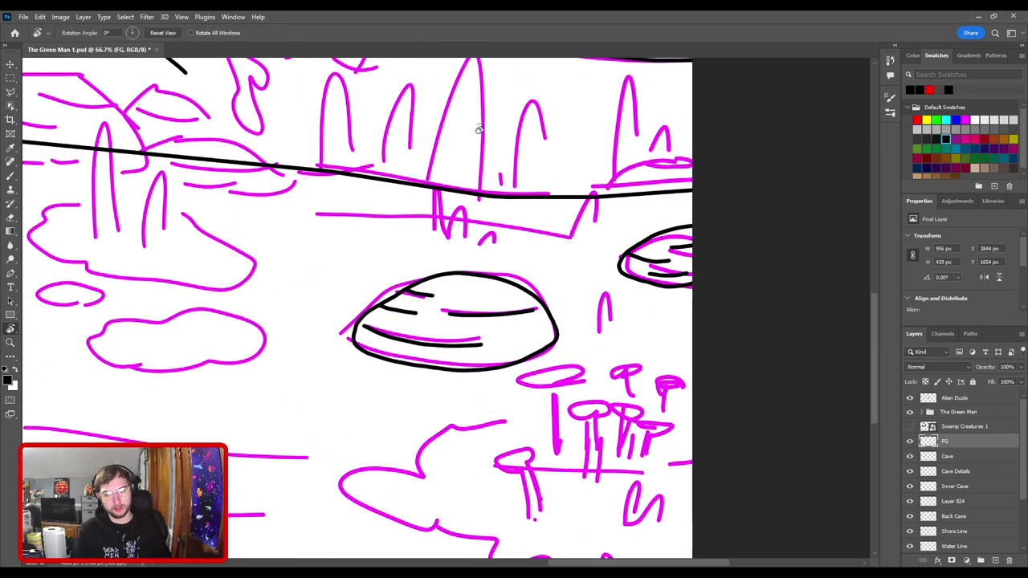
key(ctrl+minus)
key(ctrl+minus)
key(ctrl+minus)
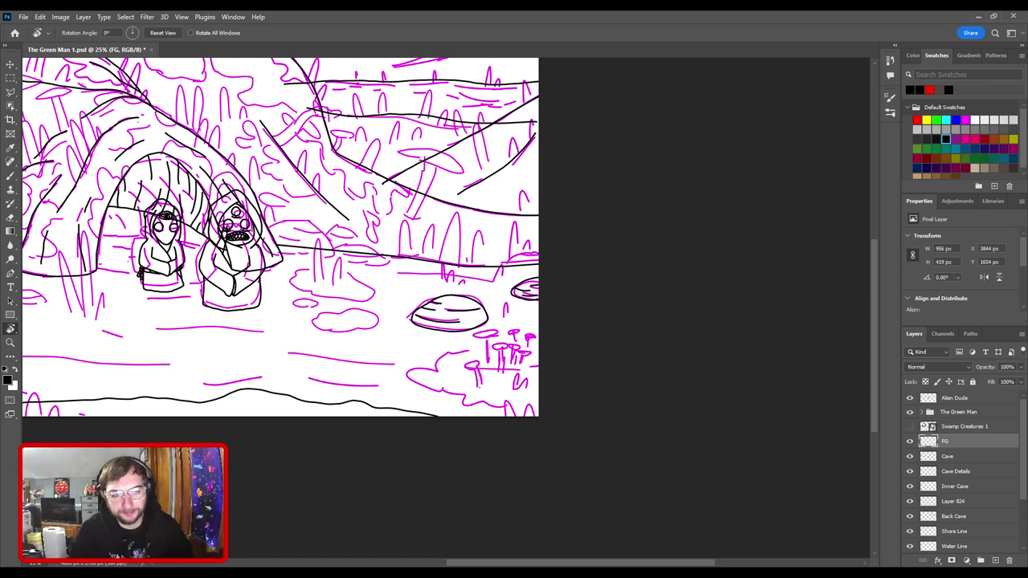
drag(432, 258, 718, 259)
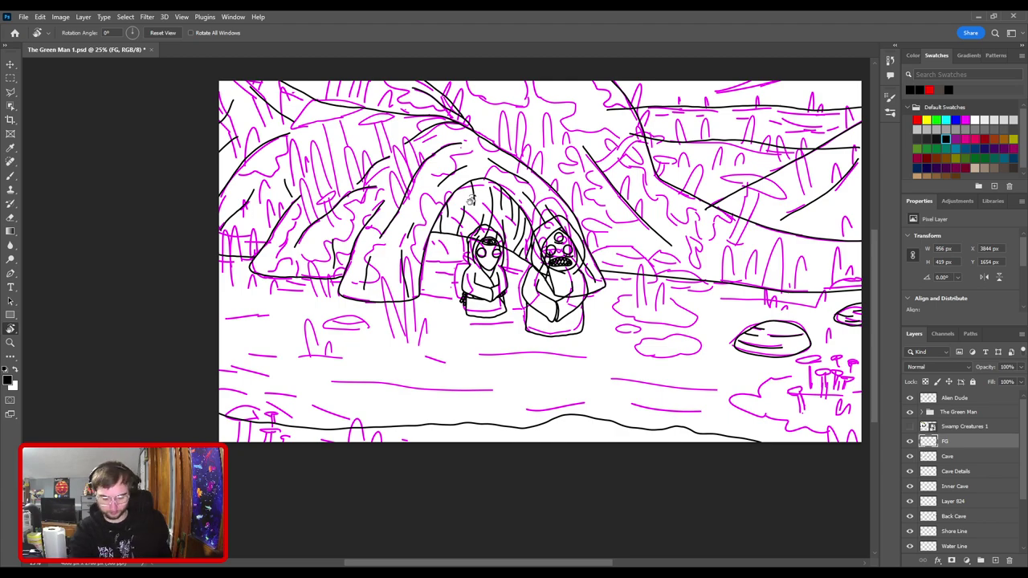
key(ctrl+plus)
key(ctrl+plus)
drag(477, 340, 676, 330)
key(ctrl+plus)
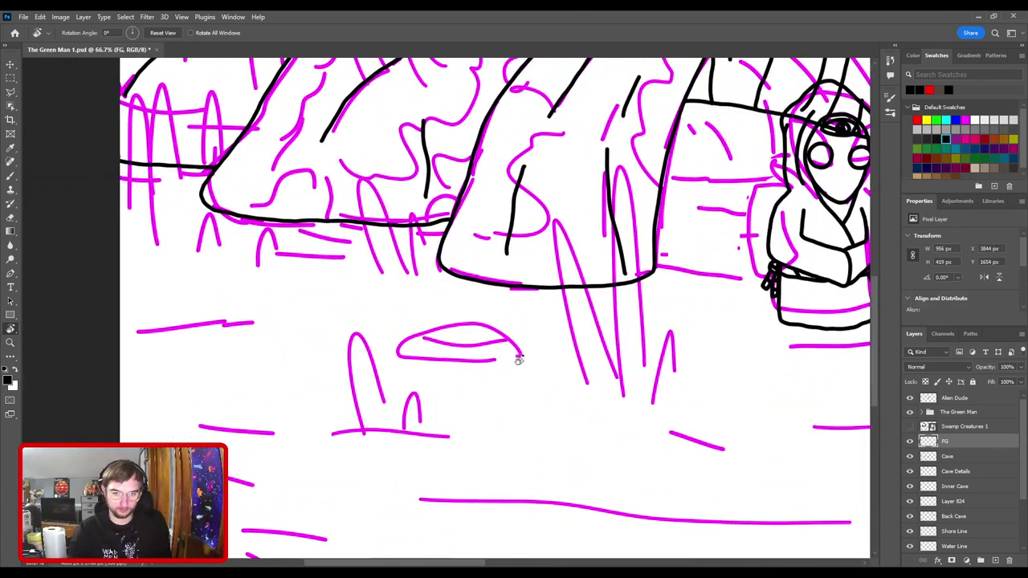
key(b)
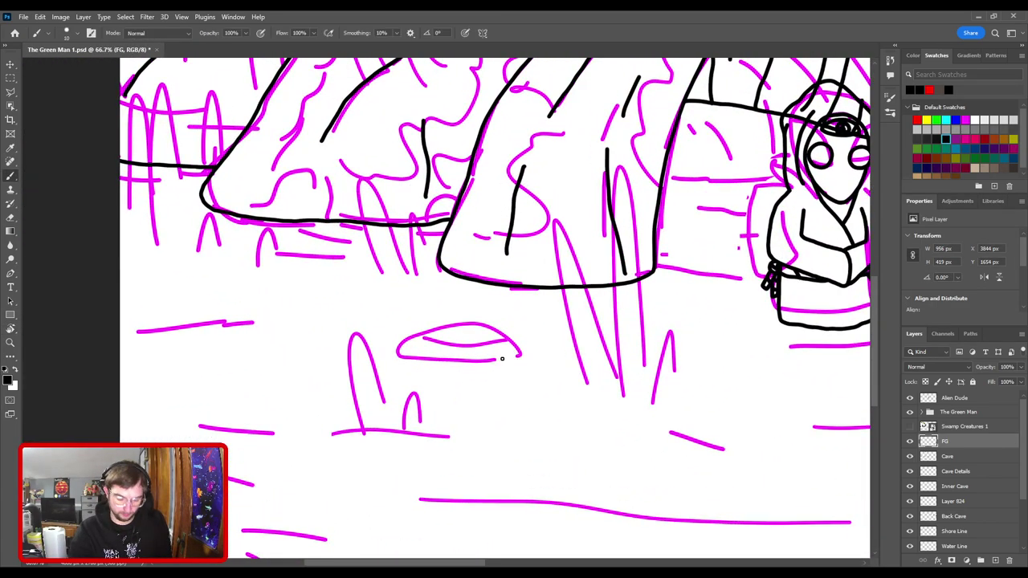
mouse_move(502, 359)
mouse_down()
mouse_move(436, 301)
mouse_move(441, 322)
mouse_up()
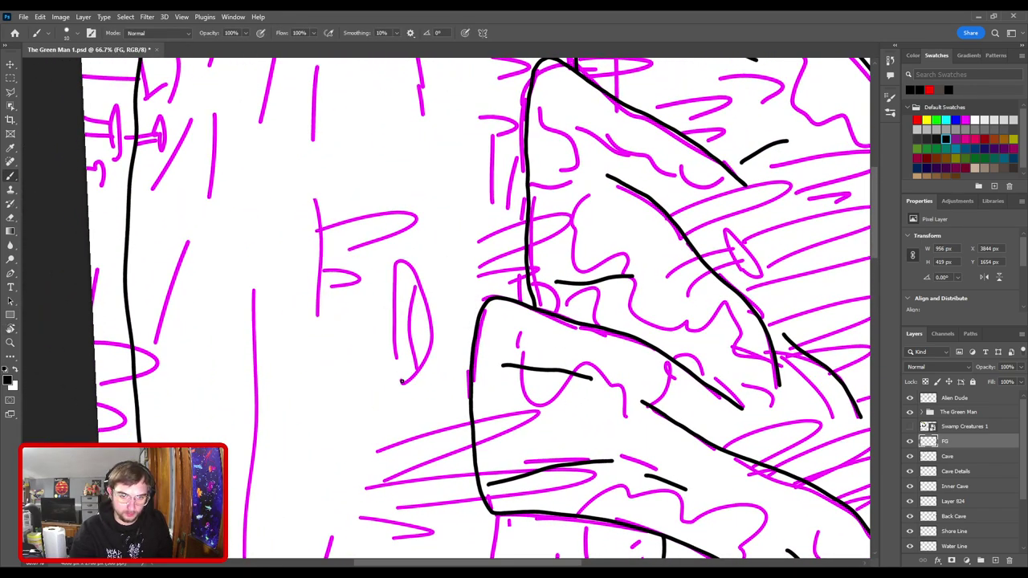
mouse_move(401, 381)
mouse_down()
mouse_move(390, 314)
mouse_move(400, 265)
mouse_up()
key(ctrl+z)
mouse_move(403, 384)
mouse_down()
mouse_move(391, 304)
mouse_move(416, 271)
mouse_move(438, 332)
mouse_move(434, 374)
mouse_move(500, 294)
mouse_up()
- Brush a short stroke closing the gap at the small oval's end and clean up the join
key(ctrl+plus)
key(ctrl+plus)
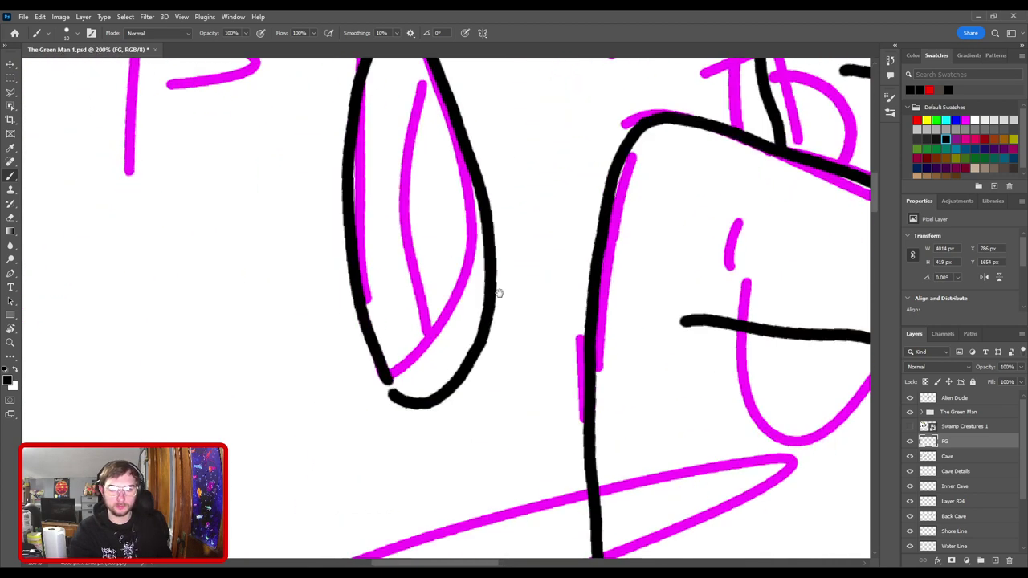
drag(470, 353, 500, 312)
key(ctrl+plus)
drag(395, 375, 404, 395)
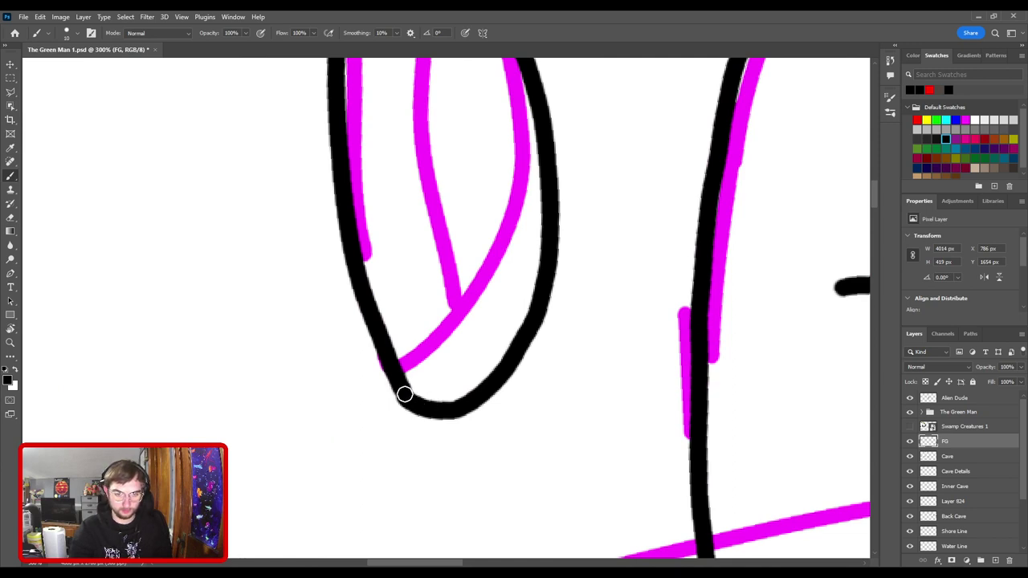
key(e)
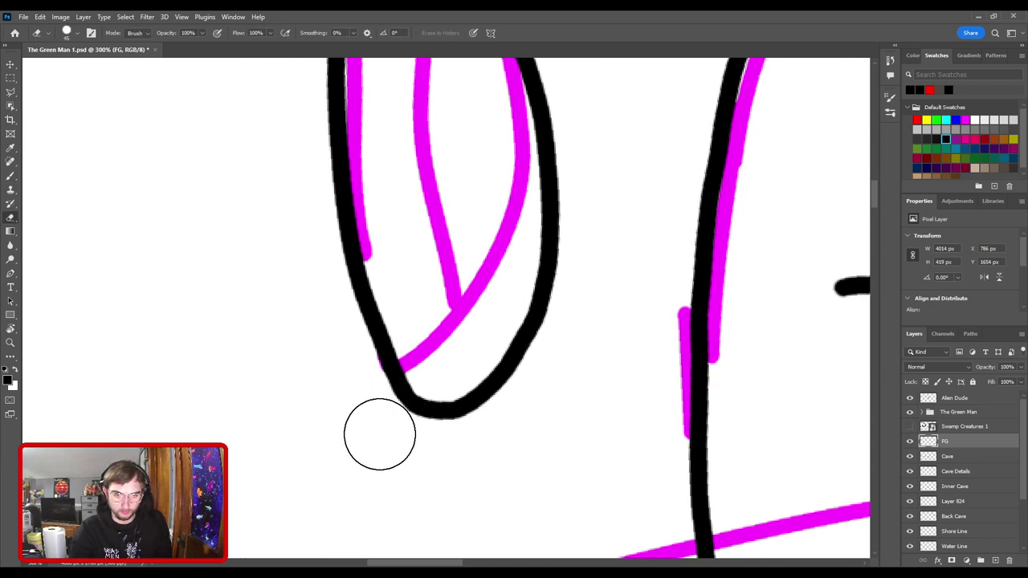
key(b)
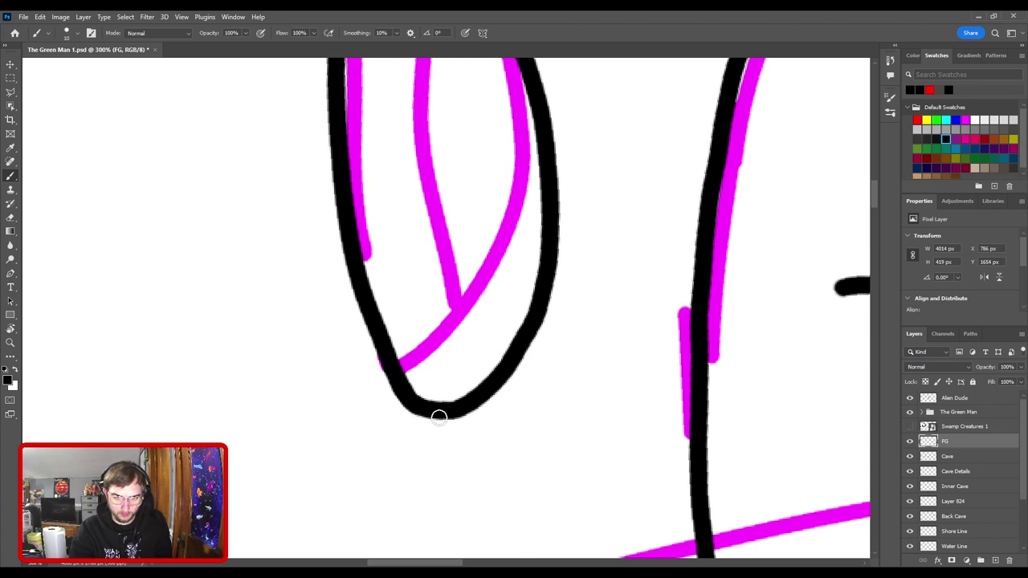
- Brush the curved contour line inside the small oval, following the magenta sketch from one end towards the other
key(ctrl+minus)
key(ctrl+minus)
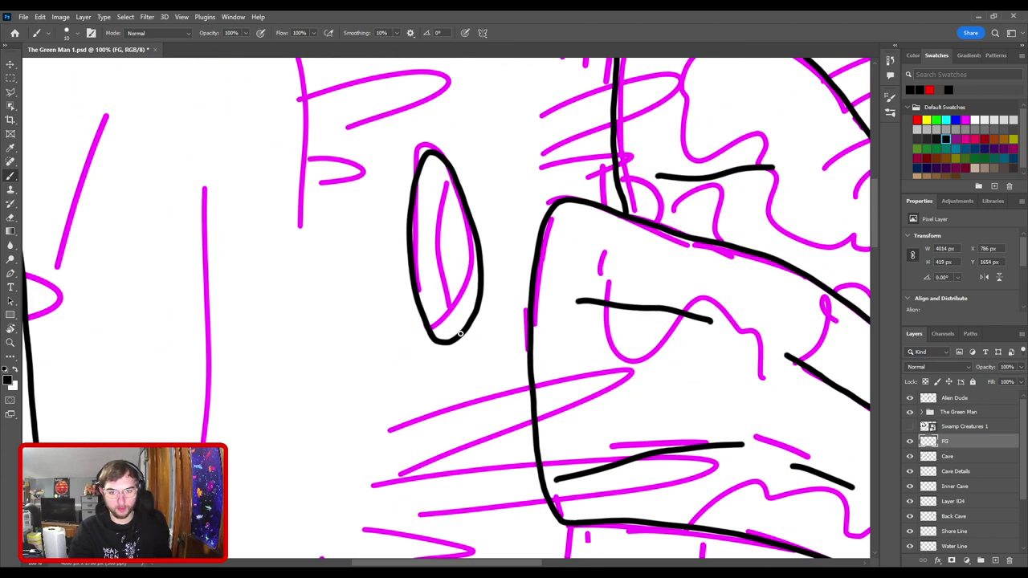
drag(460, 334, 435, 261)
drag(437, 206, 445, 176)
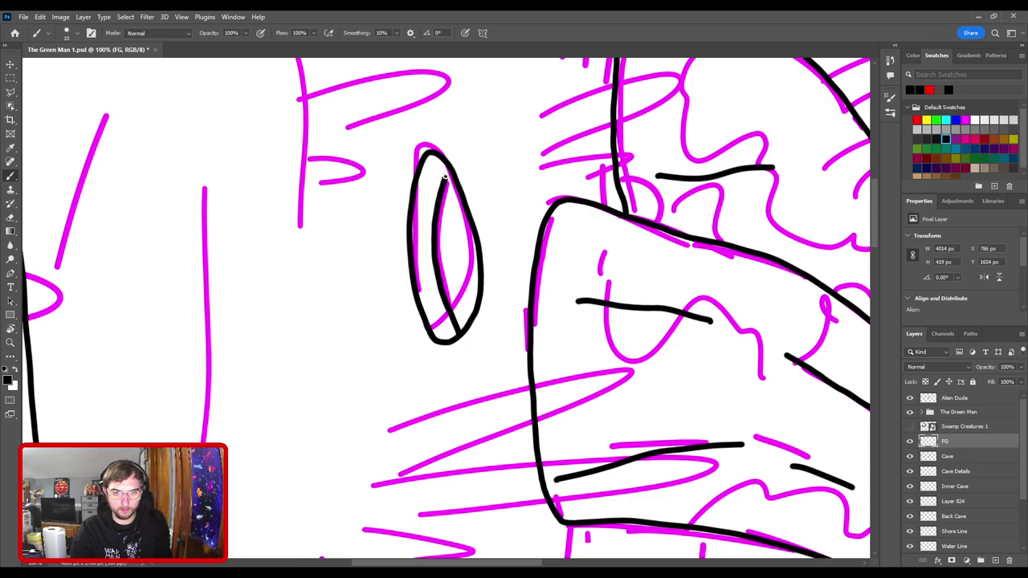
- Return the canvas upright and ink the rounded mound outline beside the larger robed figure, undoing and redrawing the first stroke
key(ctrl+minus)
key(ctrl+minus)
key(ctrl+minus)
key(ctrl+minus)
key(ctrl+minus)
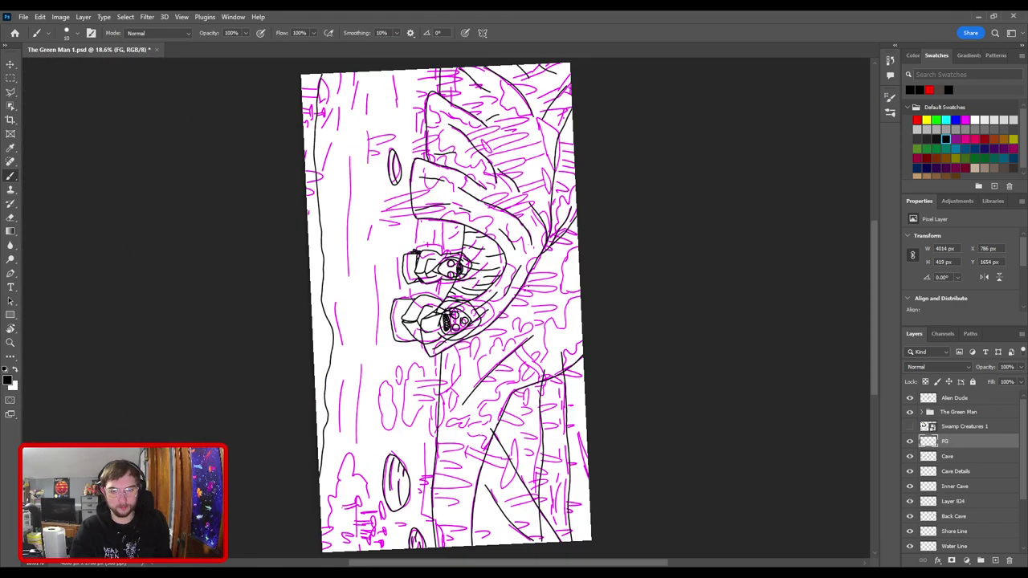
key(r)
drag(346, 321, 309, 223)
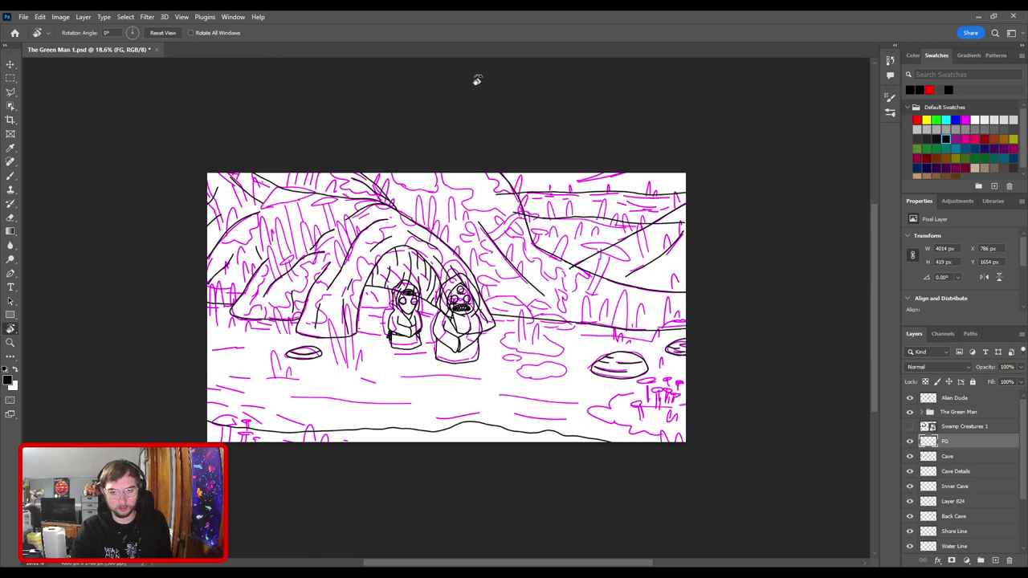
key(ctrl+plus)
key(ctrl+plus)
drag(499, 331, 350, 266)
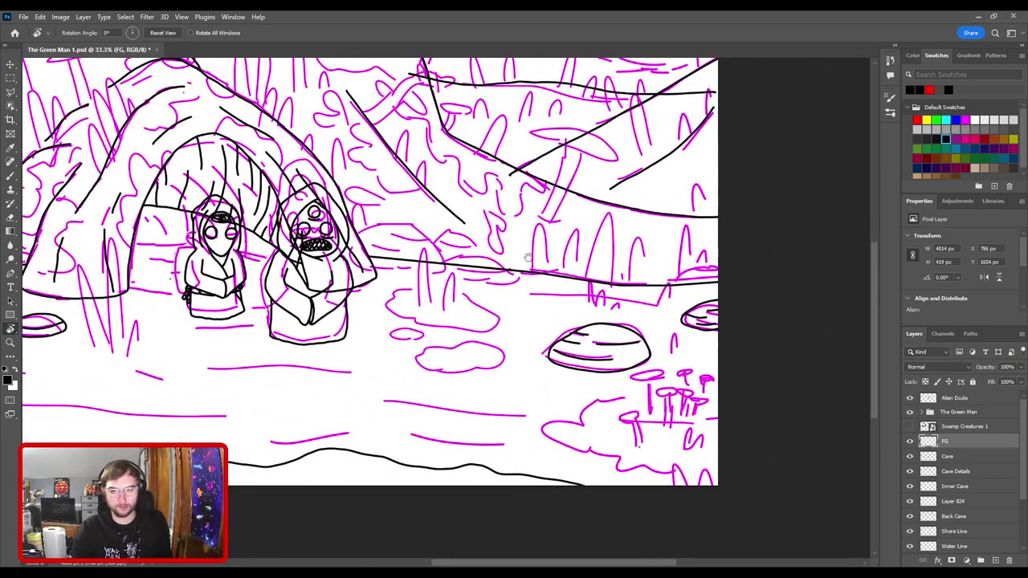
key(ctrl+minus)
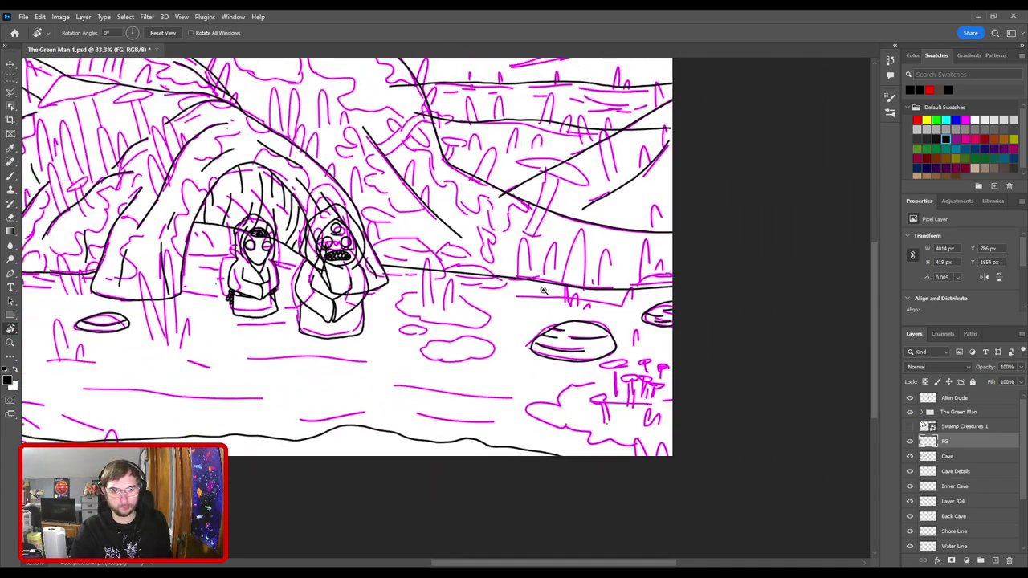
key(ctrl+plus)
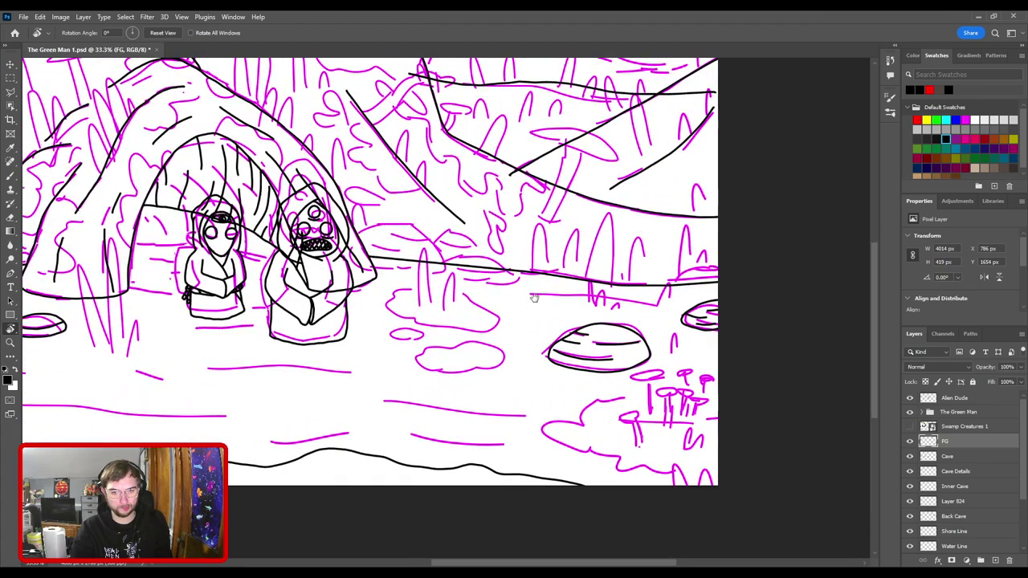
drag(473, 289, 546, 331)
key(ctrl+plus)
alt+click(476, 265)
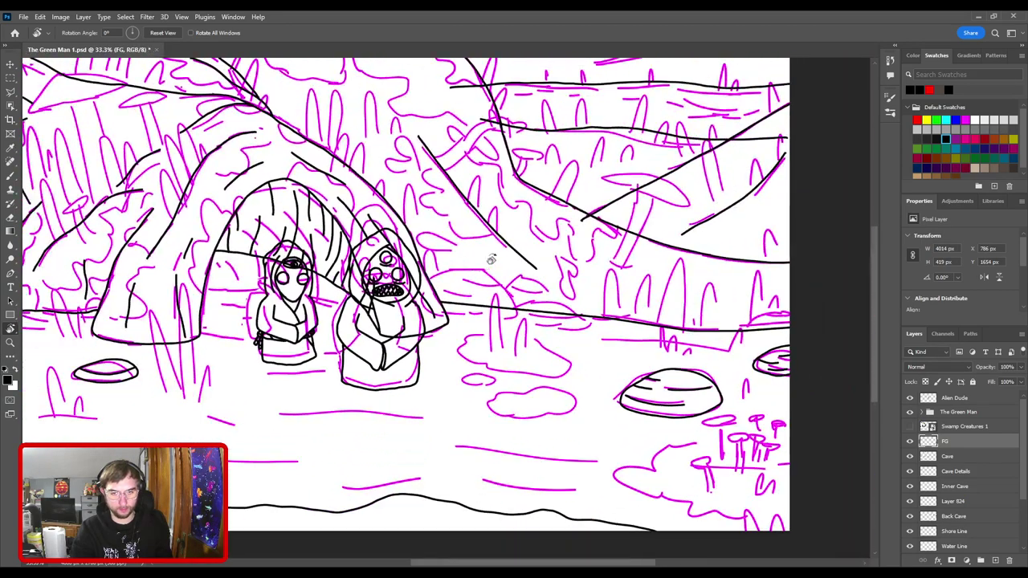
key(b)
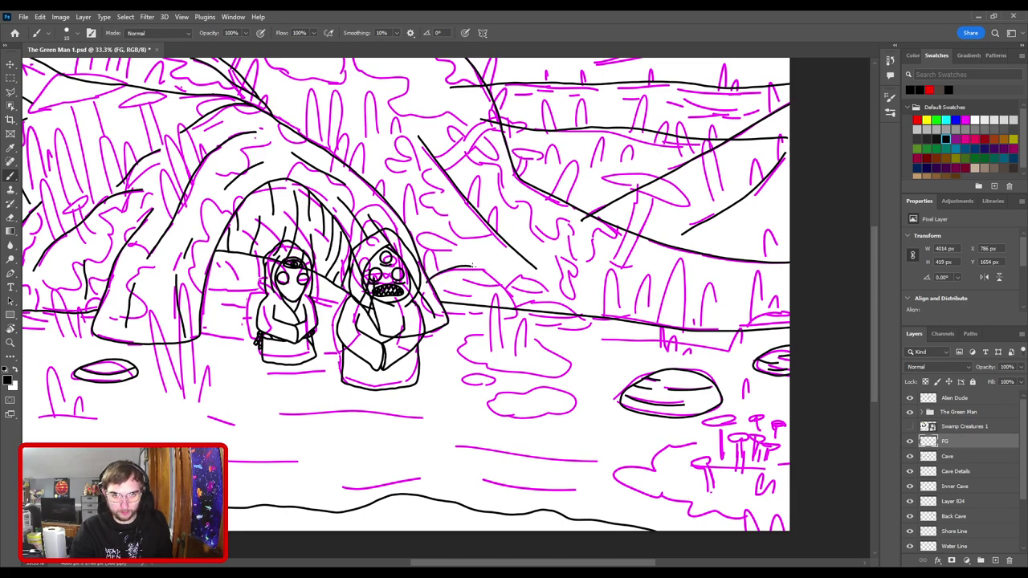
key(ctrl+z)
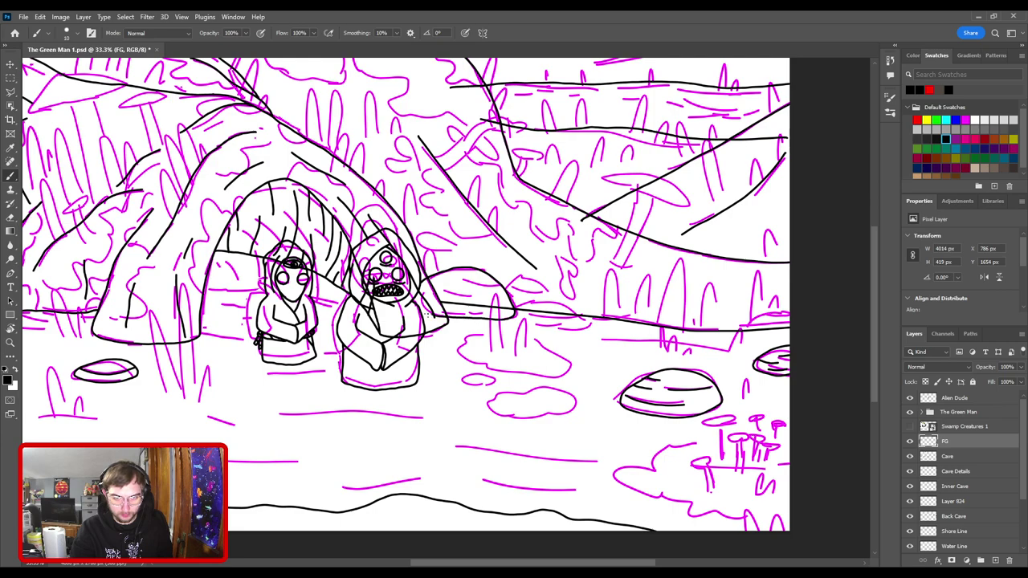
- Try to brush the outline of the low mound adjoining the inked mound along the shore line, undoing each attempt
key(ctrl+plus)
key(ctrl+plus)
drag(611, 367, 464, 352)
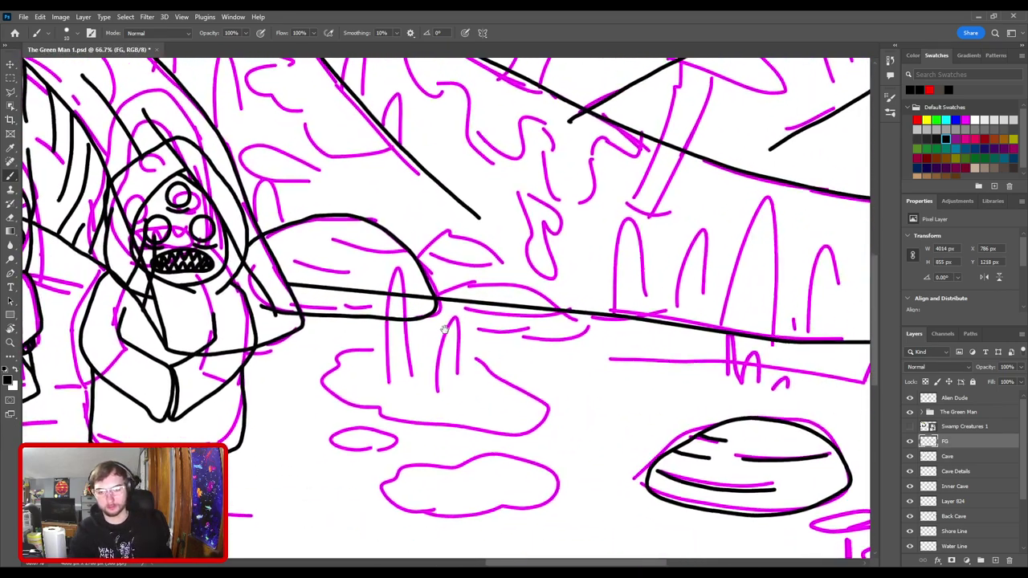
key(ctrl+plus)
key(ctrl+minus)
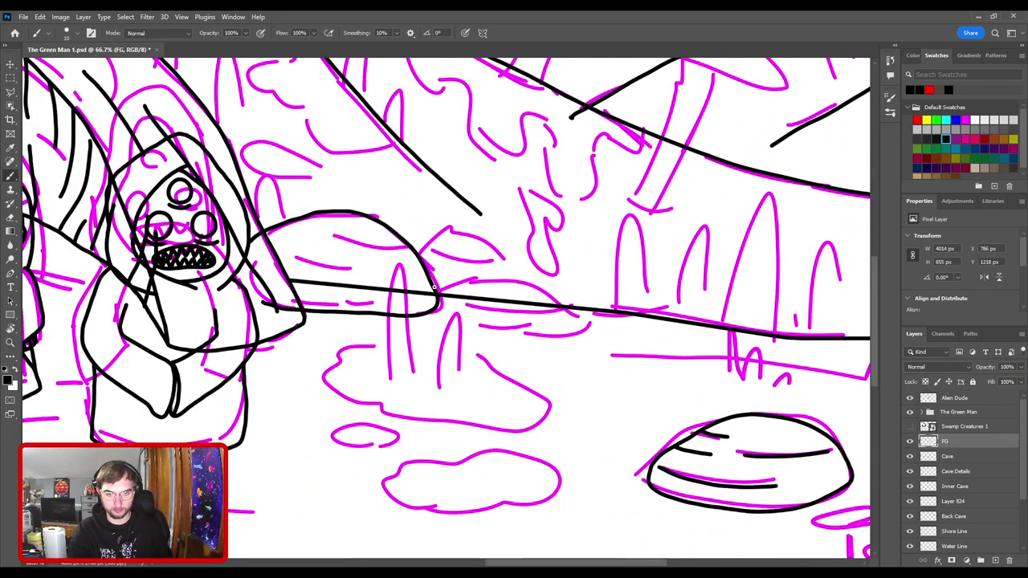
mouse_move(440, 285)
mouse_down()
mouse_move(513, 274)
mouse_move(567, 302)
mouse_up()
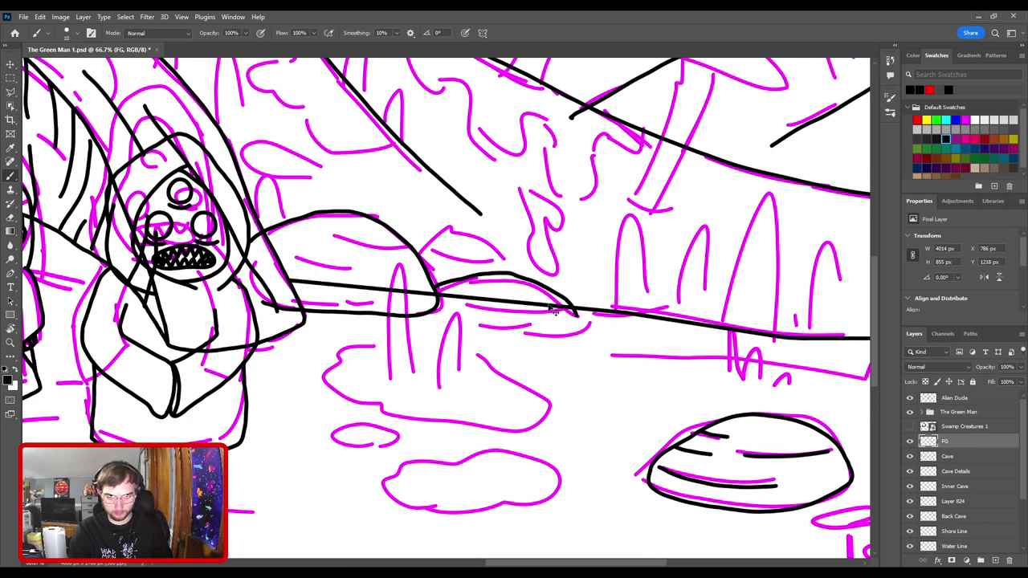
key(ctrl+z)
mouse_move(446, 283)
mouse_down()
mouse_move(517, 279)
mouse_move(572, 309)
mouse_up()
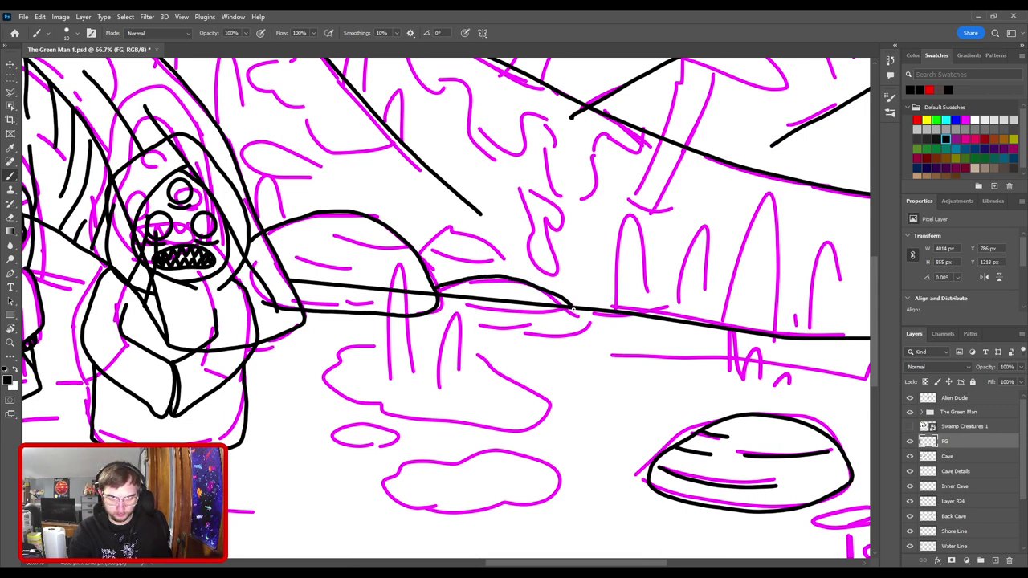
key(ctrl+z)
mouse_move(433, 288)
mouse_down()
mouse_move(490, 278)
mouse_move(563, 304)
mouse_up()
key(ctrl+z)
mouse_move(437, 291)
mouse_down()
mouse_move(516, 282)
mouse_move(579, 322)
mouse_move(548, 335)
mouse_move(435, 315)
mouse_up()
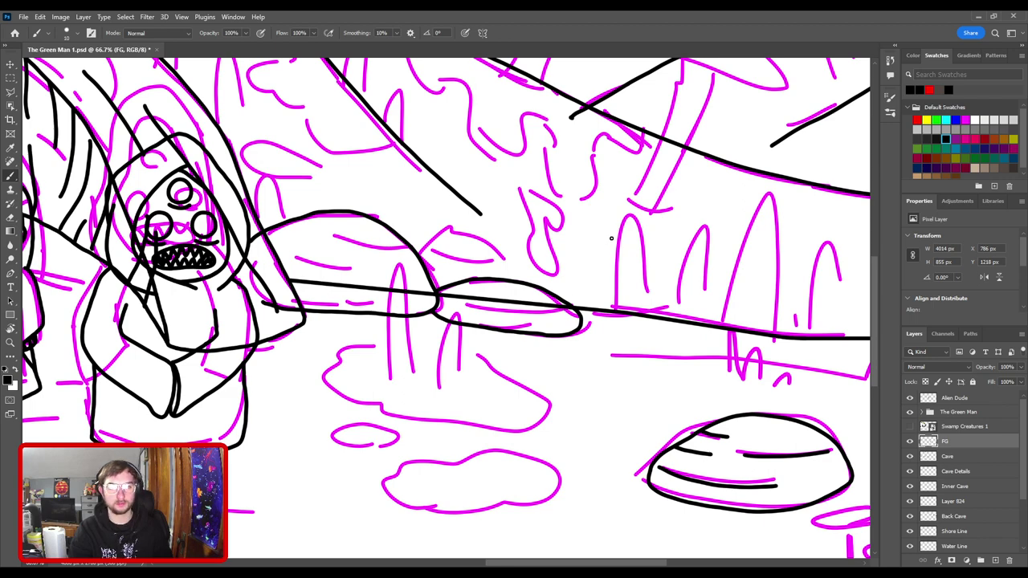
key(ctrl+z)
key(ctrl+z)
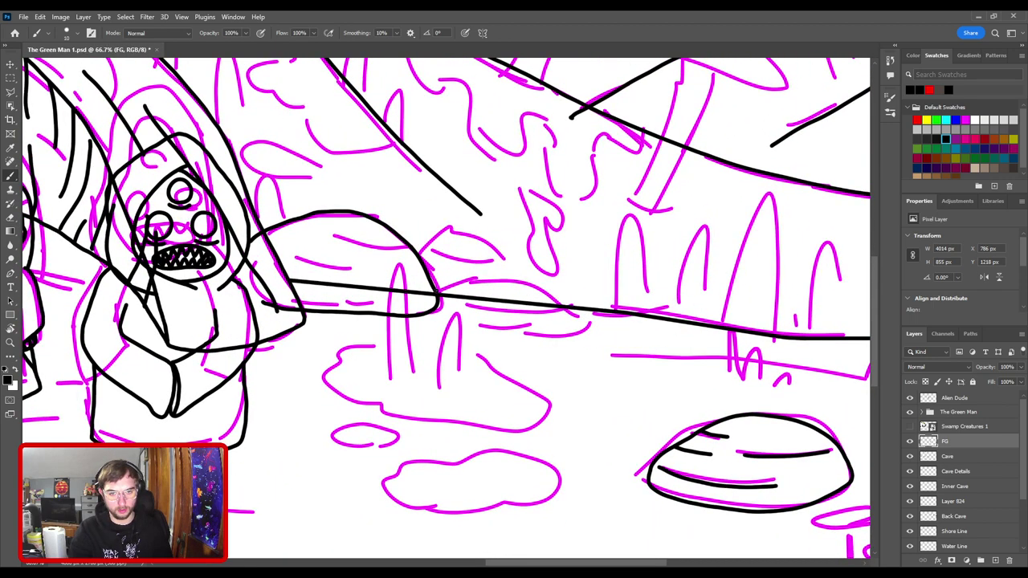
drag(433, 287, 493, 271)
key(ctrl+z)
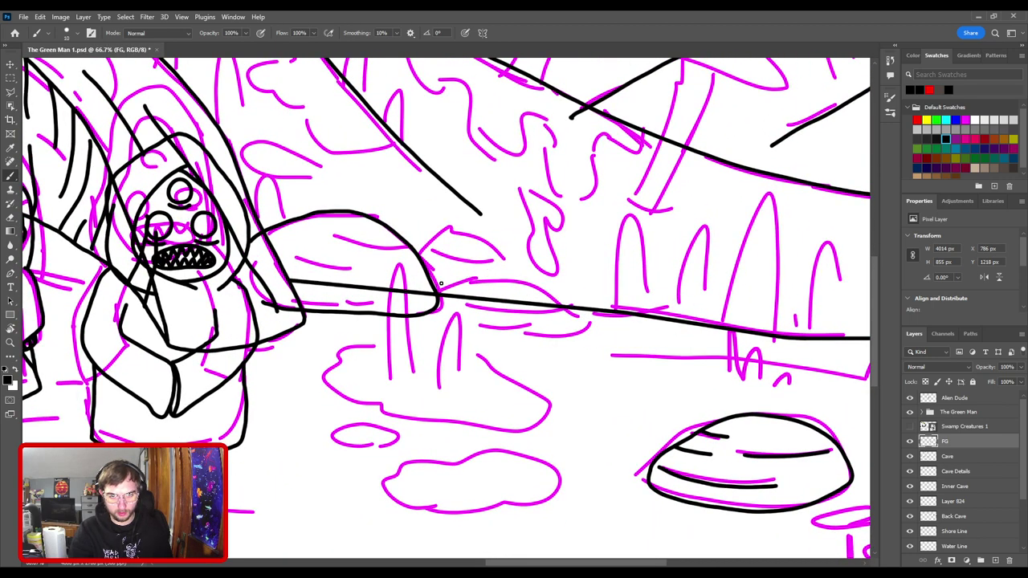
mouse_move(431, 283)
mouse_down()
mouse_move(480, 269)
mouse_move(540, 281)
mouse_move(569, 302)
mouse_up()
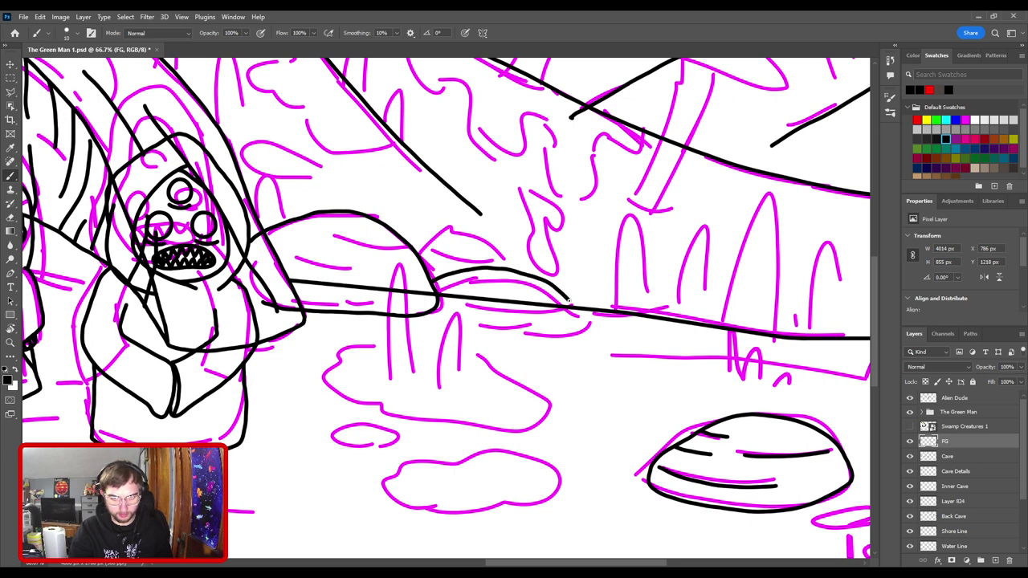
key(ctrl+z)
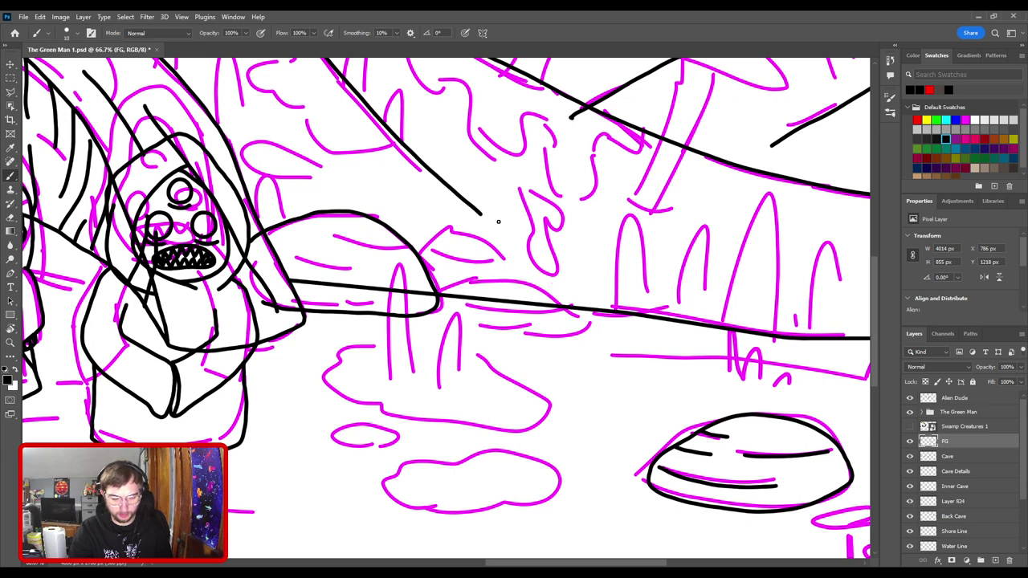
- Set the brush smoothing to 20%
click(387, 32)
text(20)
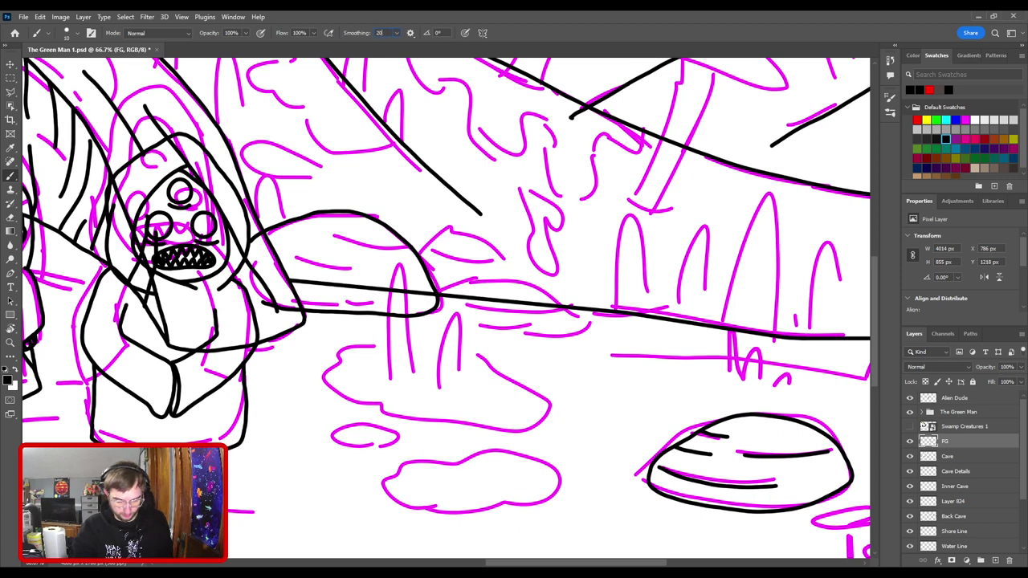
key(Return)
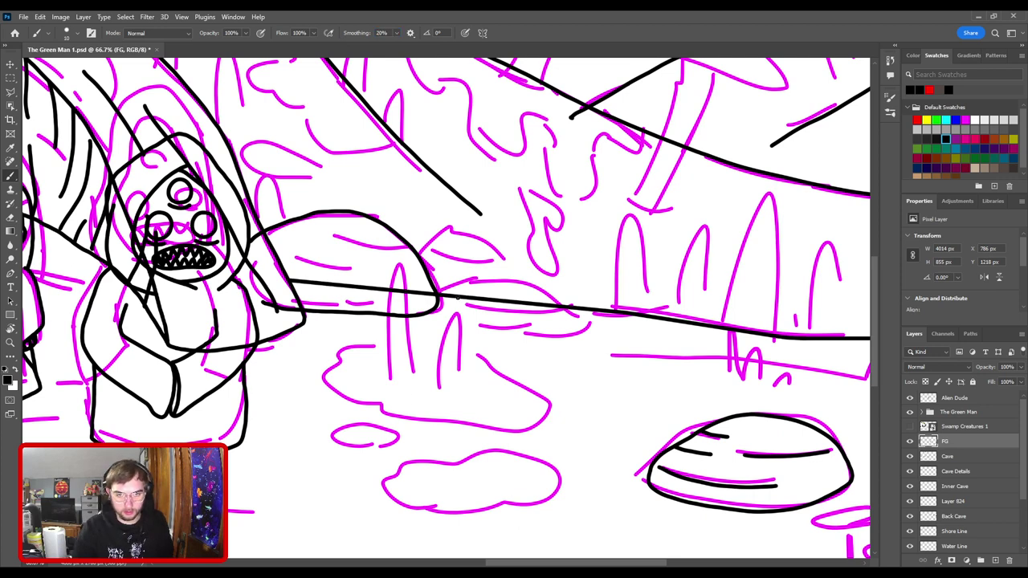
- Try to brush the low mound's outline beside the large inked mound and a contour line inside it, undoing the rejected strokes
mouse_move(434, 286)
mouse_down()
mouse_move(520, 276)
mouse_move(573, 311)
mouse_move(563, 326)
mouse_move(476, 318)
mouse_up()
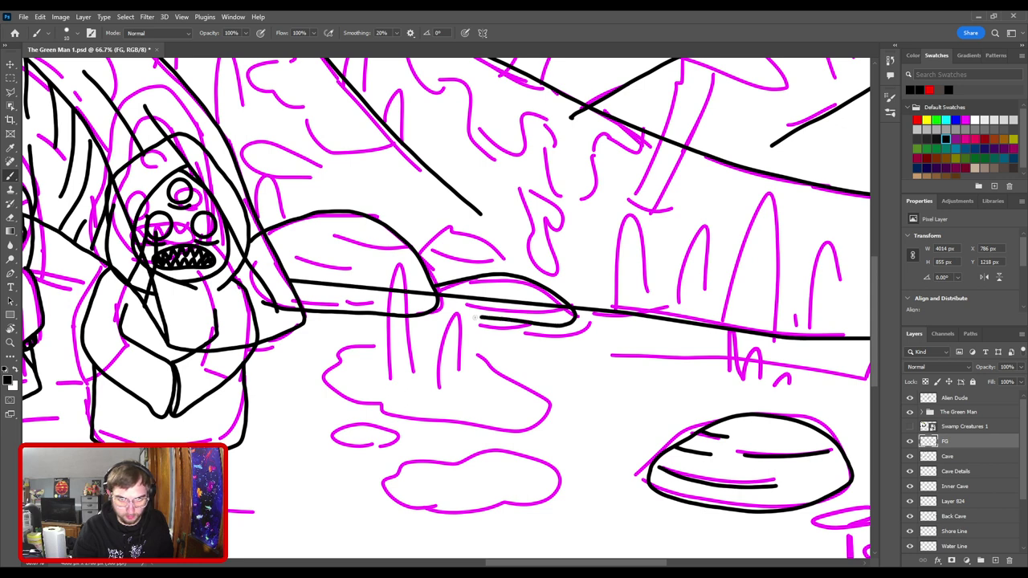
key(ctrl+z)
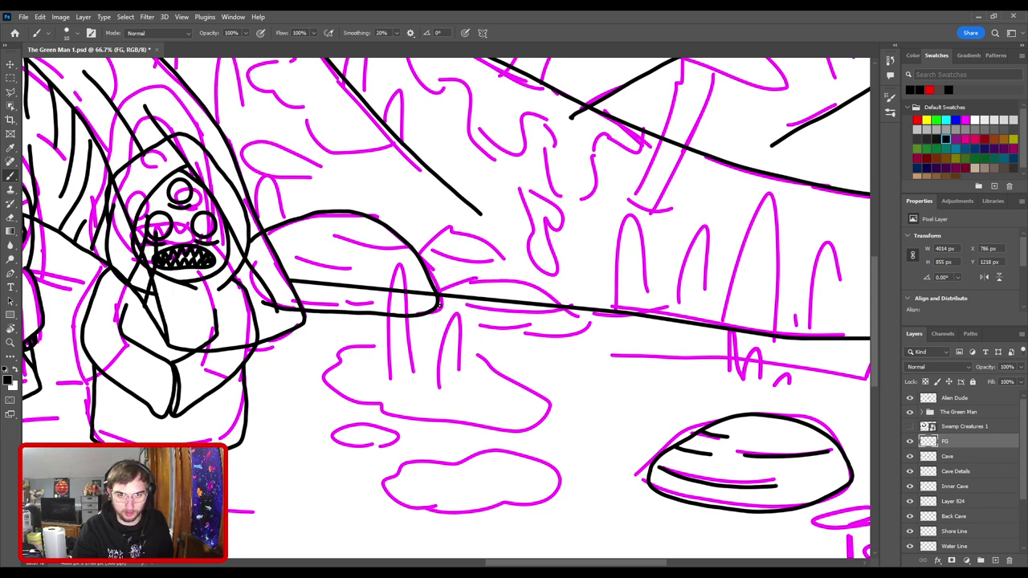
drag(462, 309, 527, 314)
key(ctrl+z)
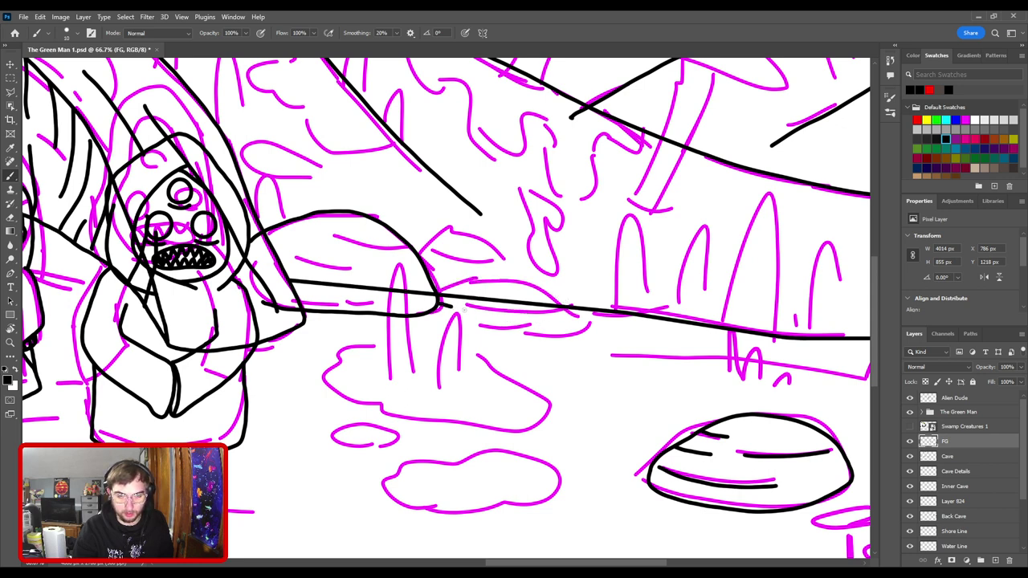
mouse_move(464, 311)
mouse_down()
mouse_move(566, 312)
mouse_move(575, 299)
mouse_move(497, 263)
mouse_move(447, 269)
mouse_up()
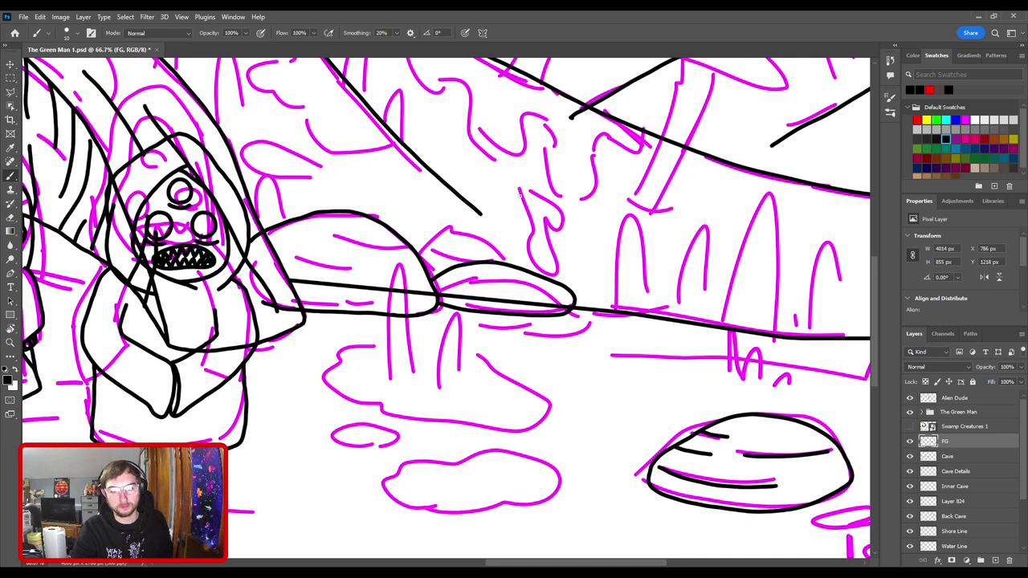
key(ctrl+z)
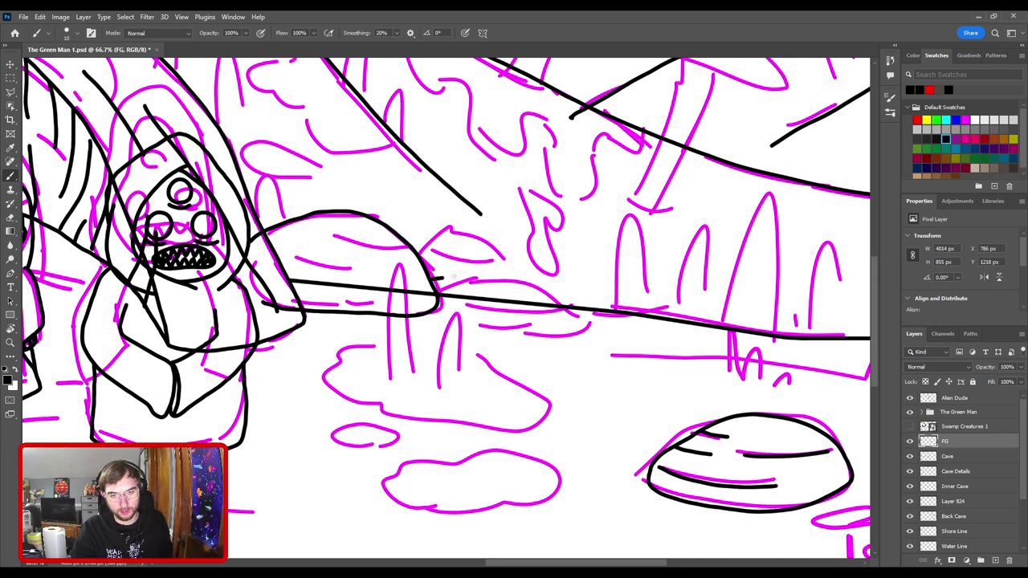
mouse_move(453, 276)
mouse_down()
mouse_move(524, 274)
mouse_move(582, 310)
mouse_move(561, 322)
mouse_move(506, 316)
mouse_up()
key(ctrl+z)
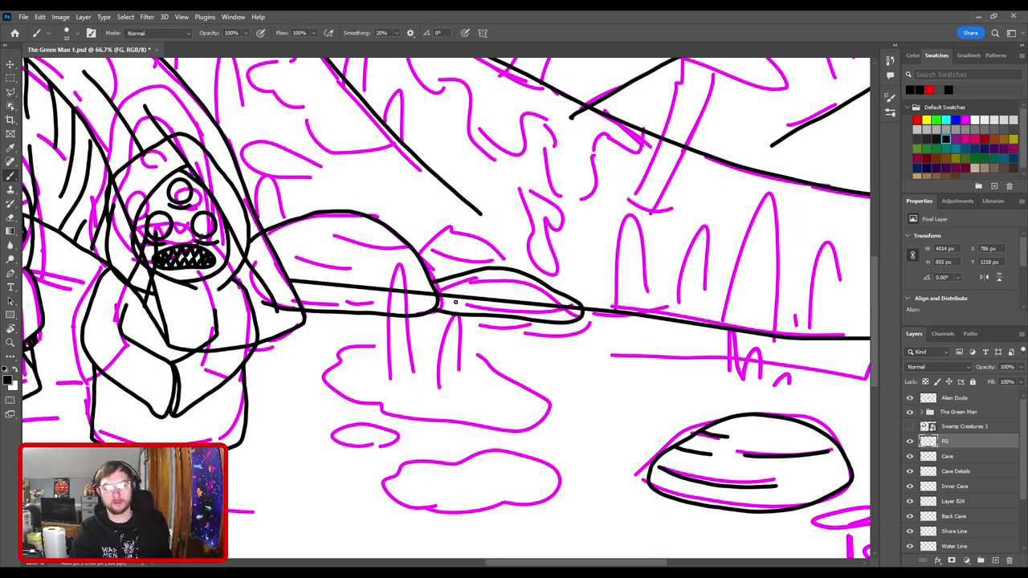
drag(439, 300, 524, 305)
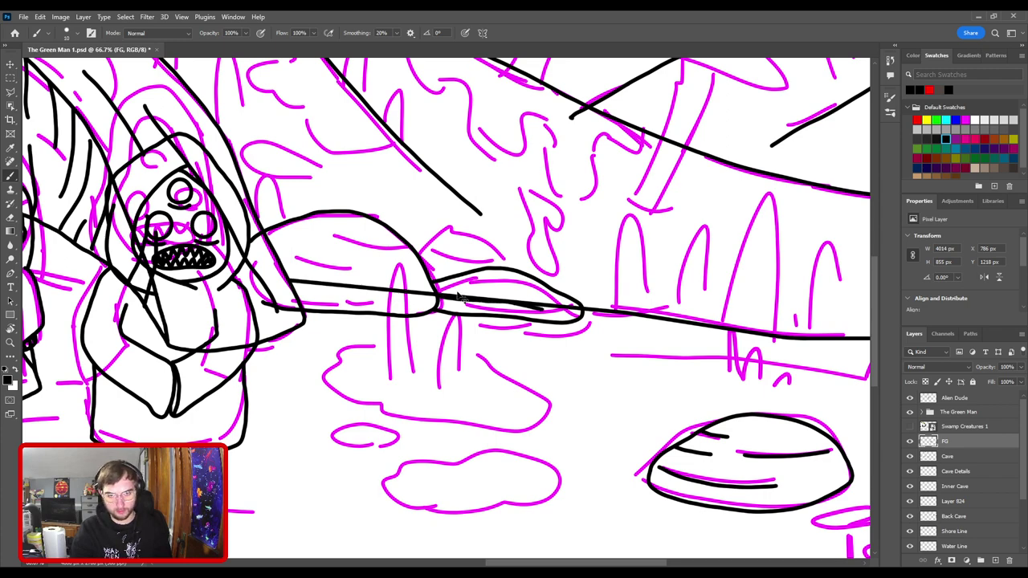
key(ctrl+z)
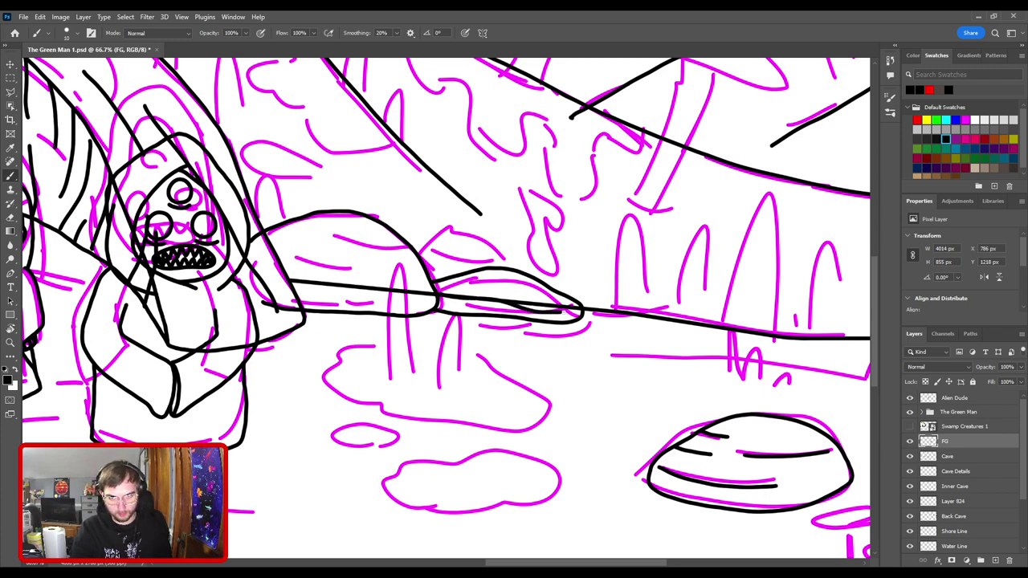
- Erase the low mound's lower edge and pointed tip, and clean up the leftover bit where it joins the large mound
scroll(578, 315, up, 5)
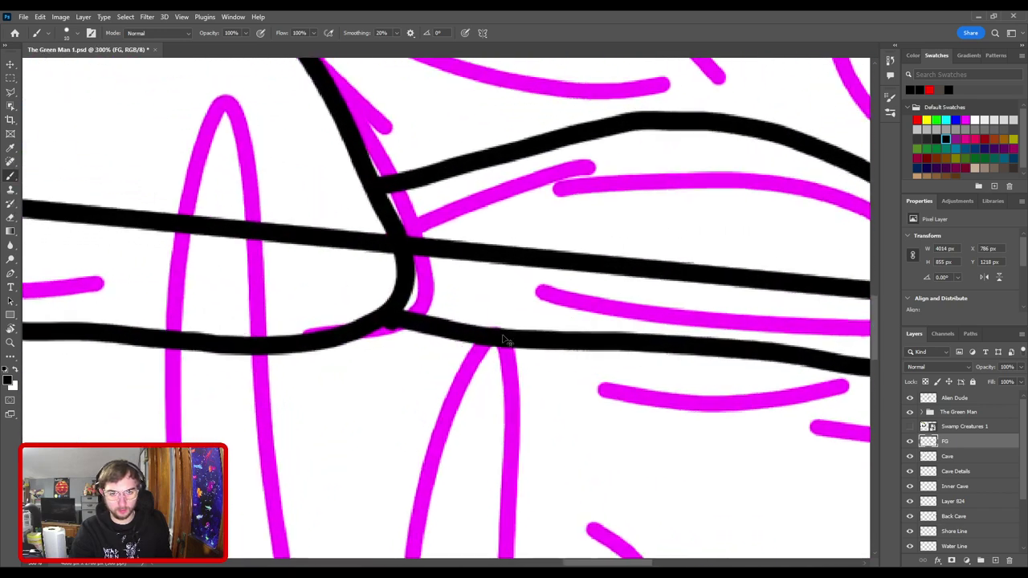
key(e)
key(bracketleft)
key(bracketleft)
key(bracketleft)
key(bracketleft)
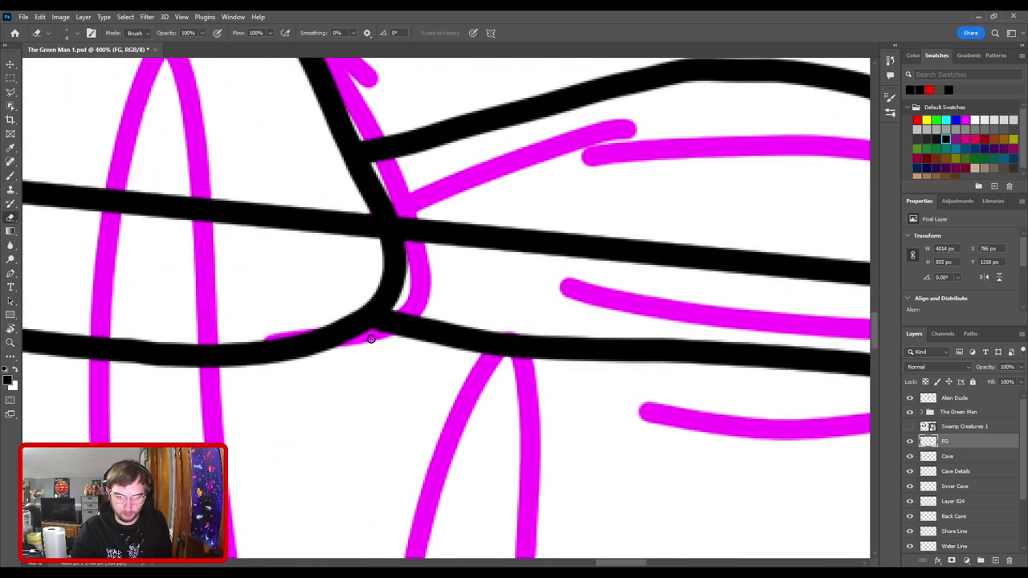
scroll(410, 354, down, 4)
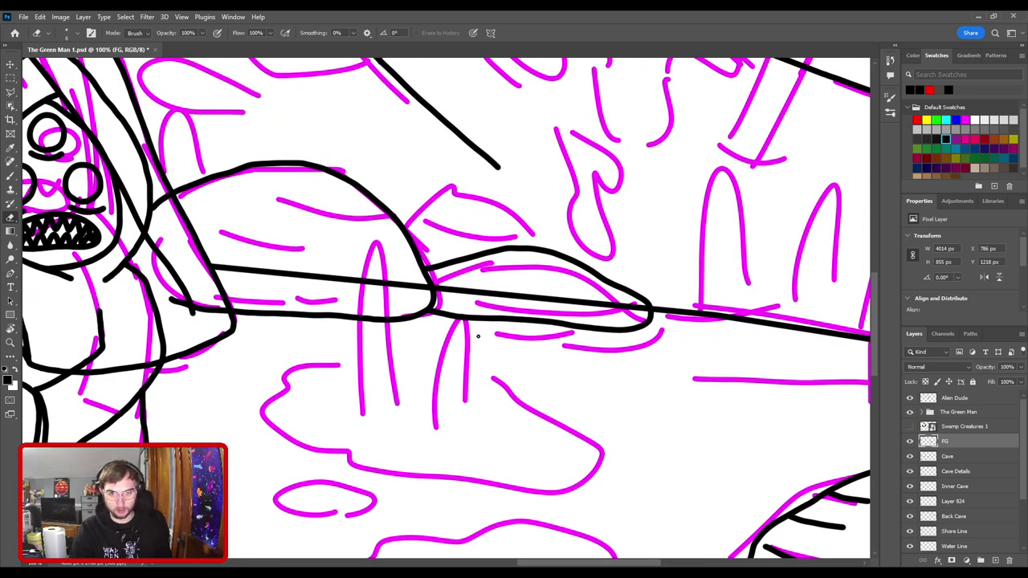
key(bracketright)
key(bracketright)
key(bracketright)
mouse_move(475, 329)
mouse_down()
mouse_move(462, 318)
mouse_move(608, 331)
mouse_up()
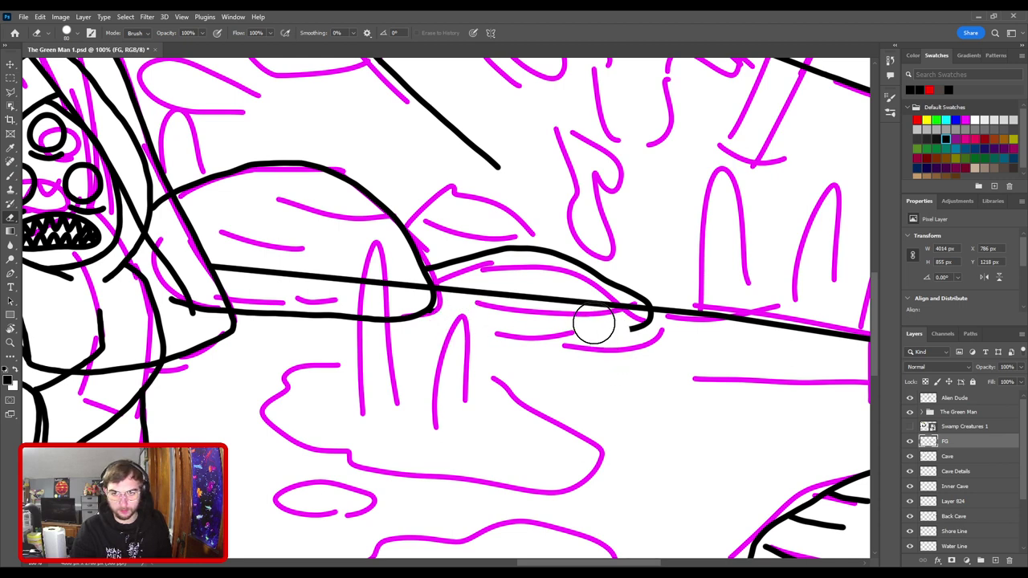
mouse_move(634, 257)
mouse_down()
mouse_move(655, 302)
mouse_move(571, 345)
mouse_up()
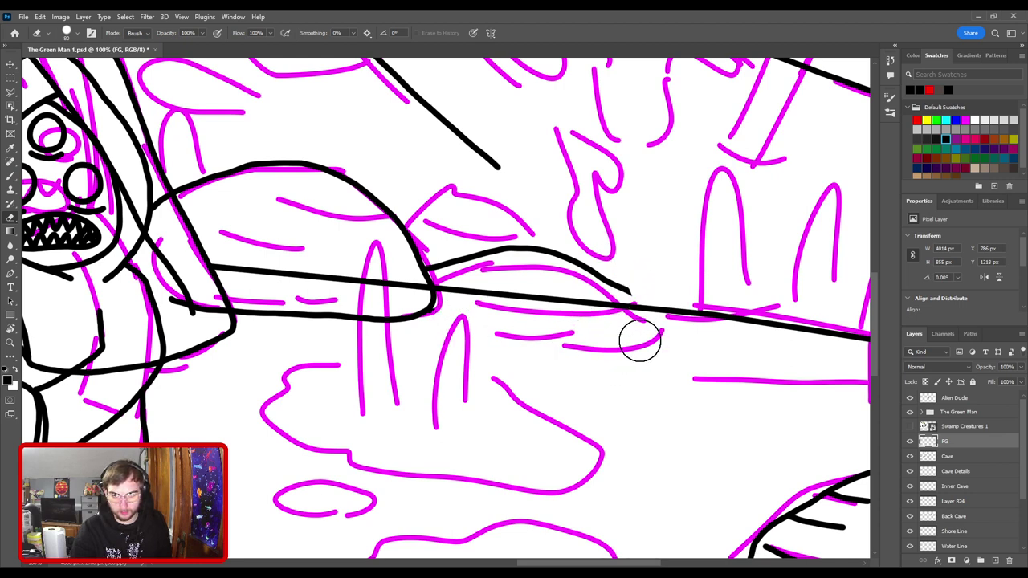
key(ctrl+plus)
key(ctrl+plus)
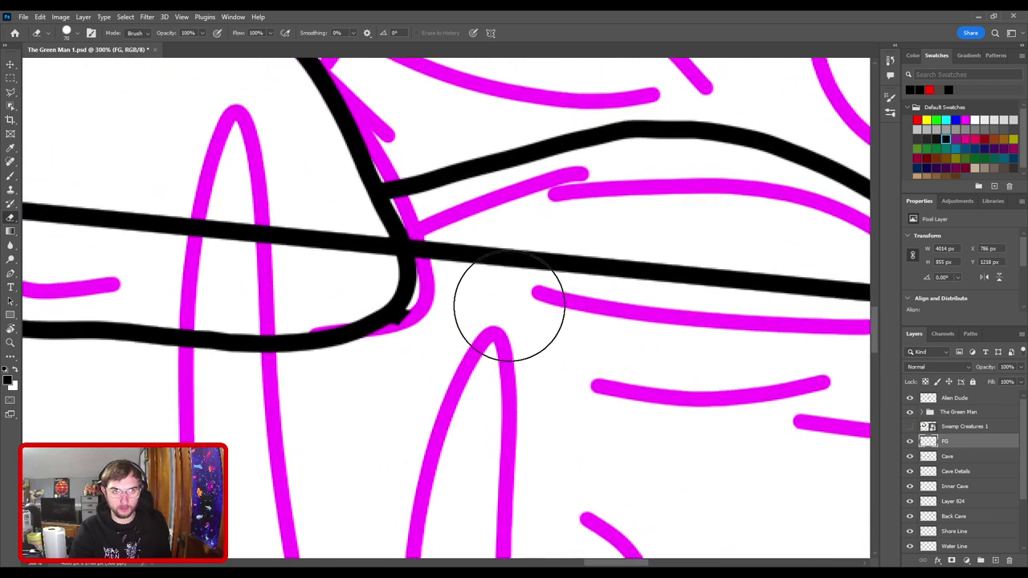
key(ctrl+plus)
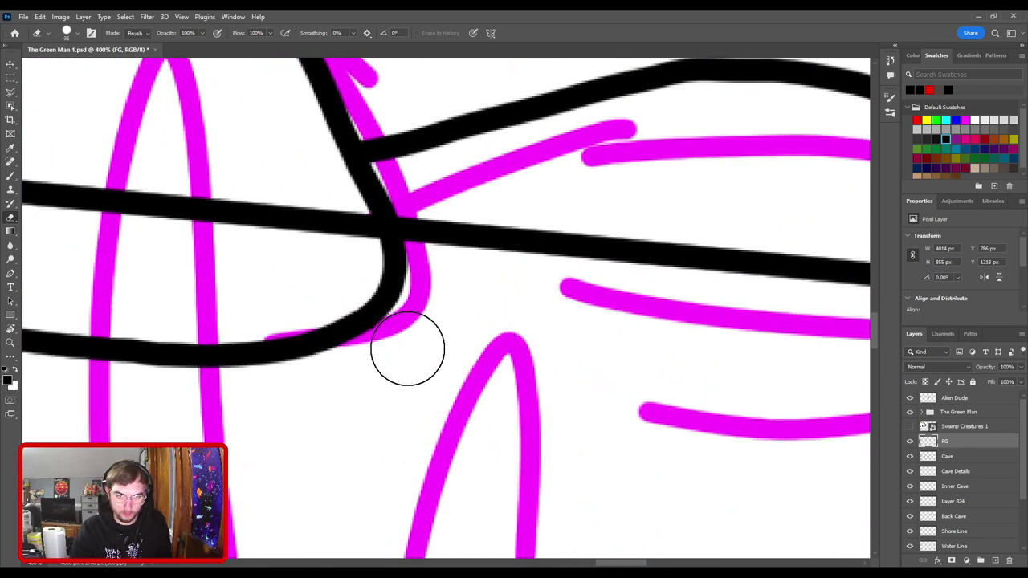
key(ctrl+minus)
key(ctrl+minus)
key(ctrl+minus)
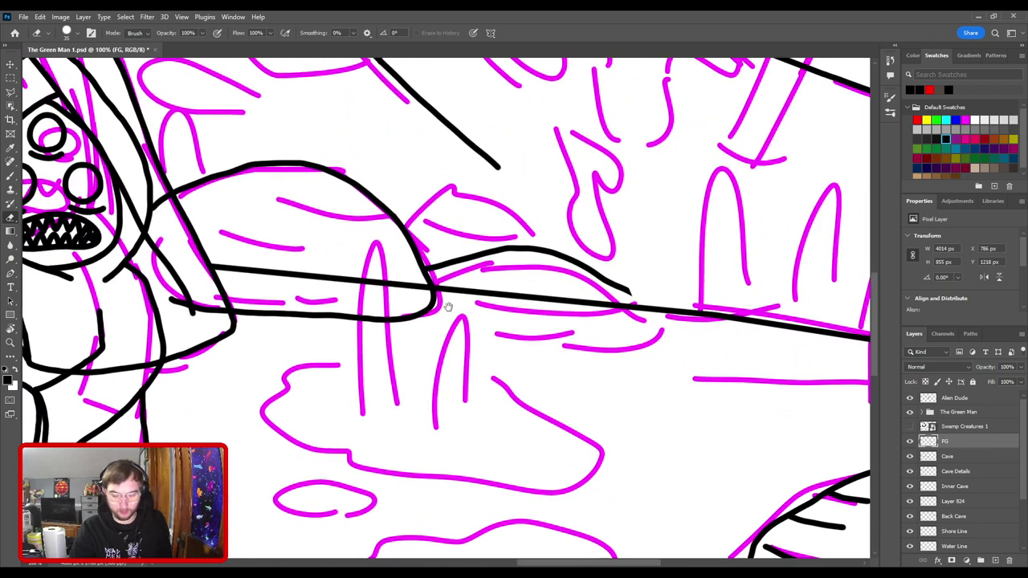
- Try a new lower edge and tip for the low mound, and check the shape in the whole scene
mouse_move(448, 306)
mouse_down()
mouse_move(400, 322)
mouse_move(547, 329)
mouse_move(582, 328)
mouse_move(587, 317)
mouse_up()
key(b)
key(ctrl+z)
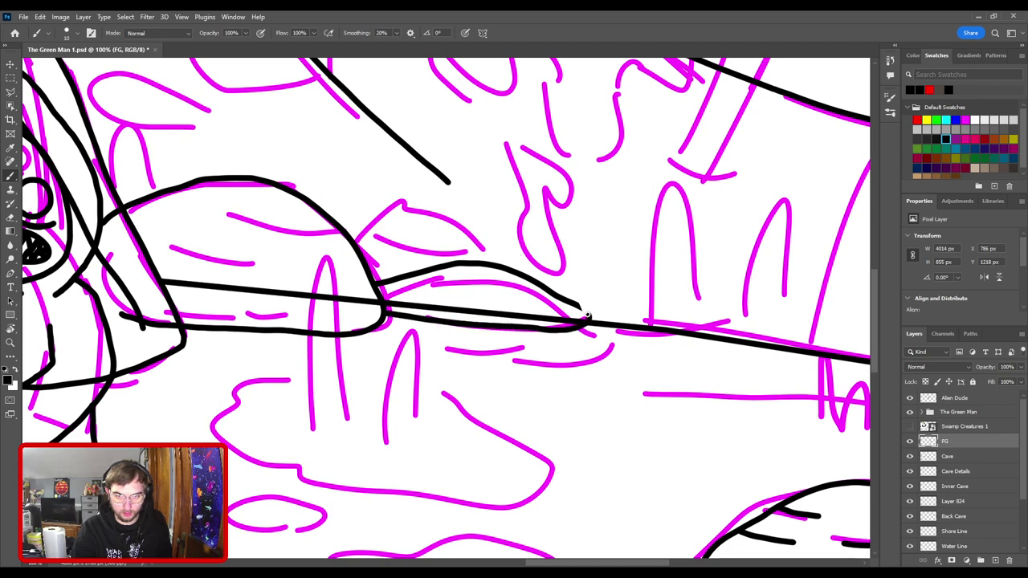
key(ctrl+plus)
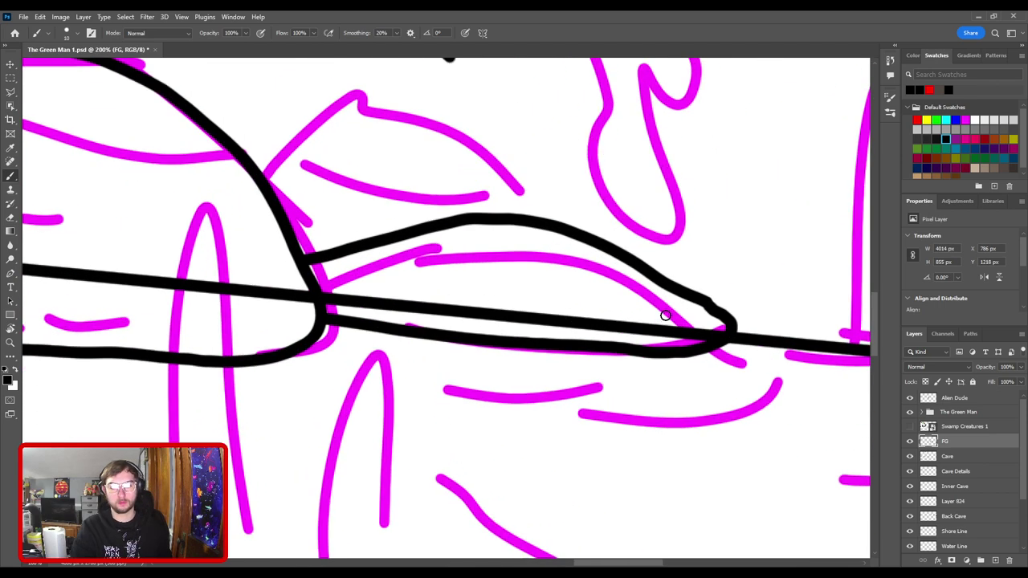
key(ctrl+minus)
key(ctrl+minus)
key(ctrl+minus)
key(ctrl+minus)
key(ctrl+minus)
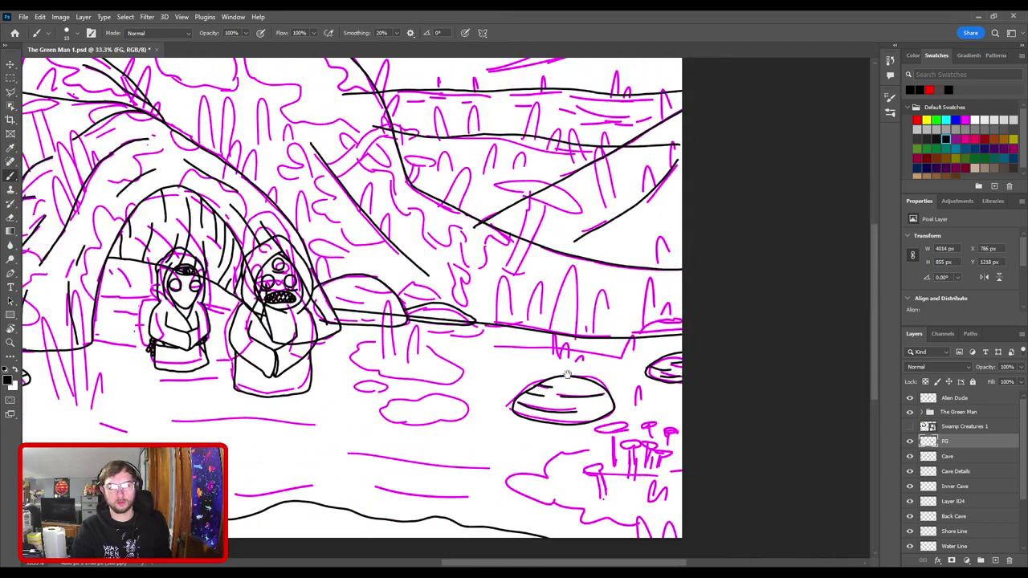
key(ctrl+plus)
key(ctrl+plus)
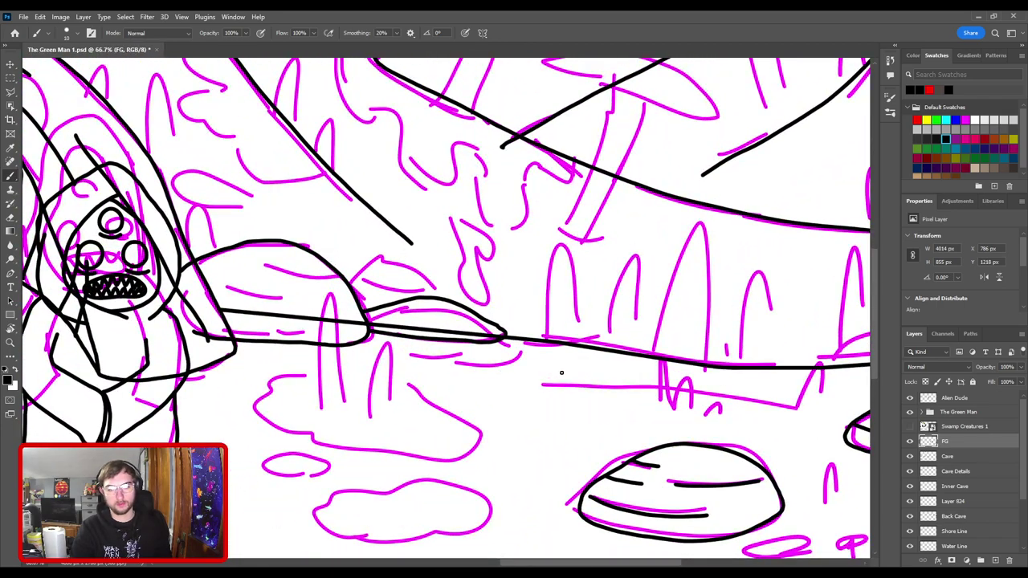
- Undo all strokes and erasures of the low mound, back to the large inked mound alone
key(ctrl+z)
key(ctrl+z)
key(ctrl+z)
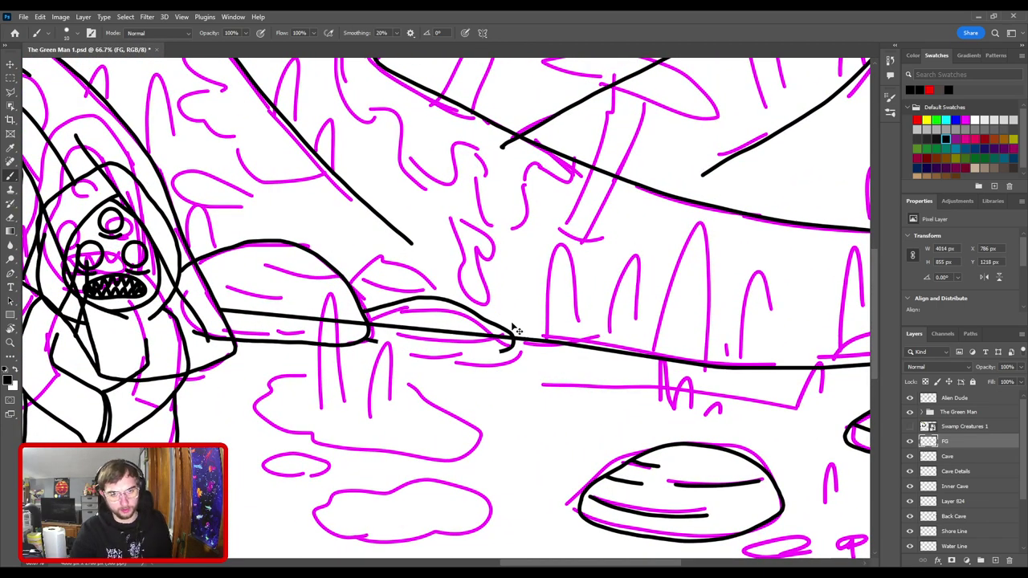
key(ctrl+z)
key(ctrl+z)
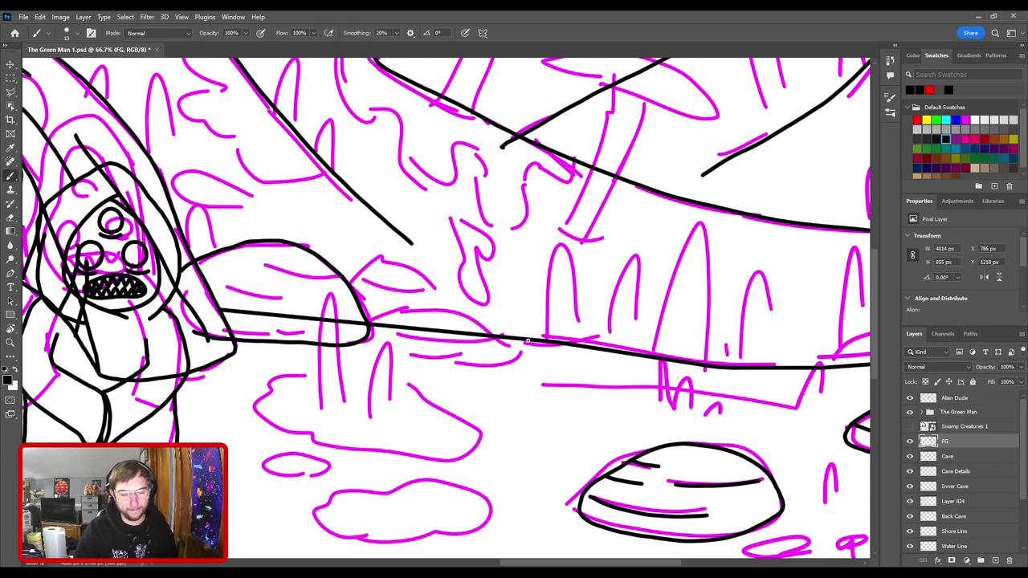
- Rotate the canvas to -90° and brush the low mound's outline against the large mound, undoing the first stroke and smoothing the tip with the Eraser
key(r)
drag(536, 226, 358, 222)
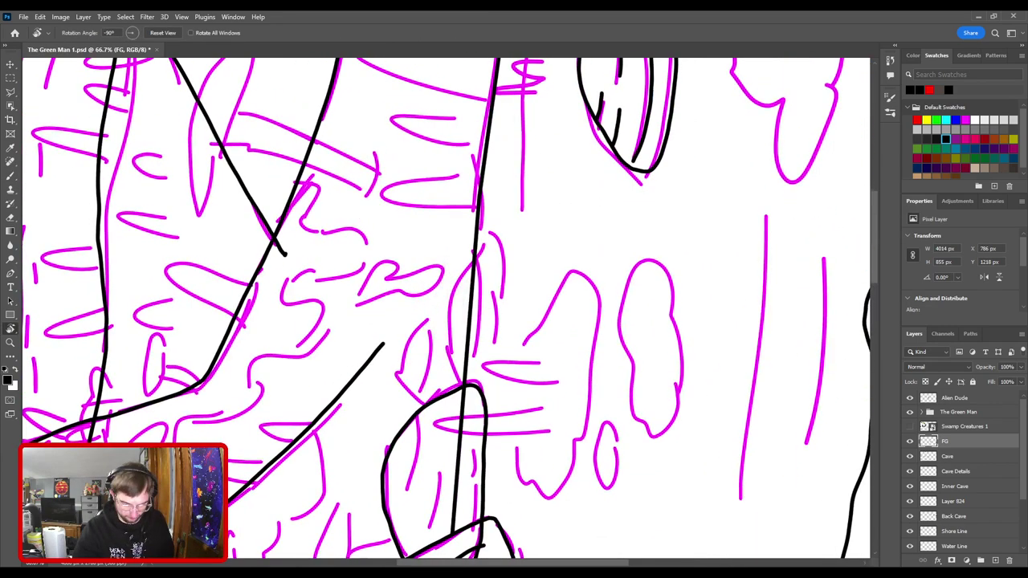
key(b)
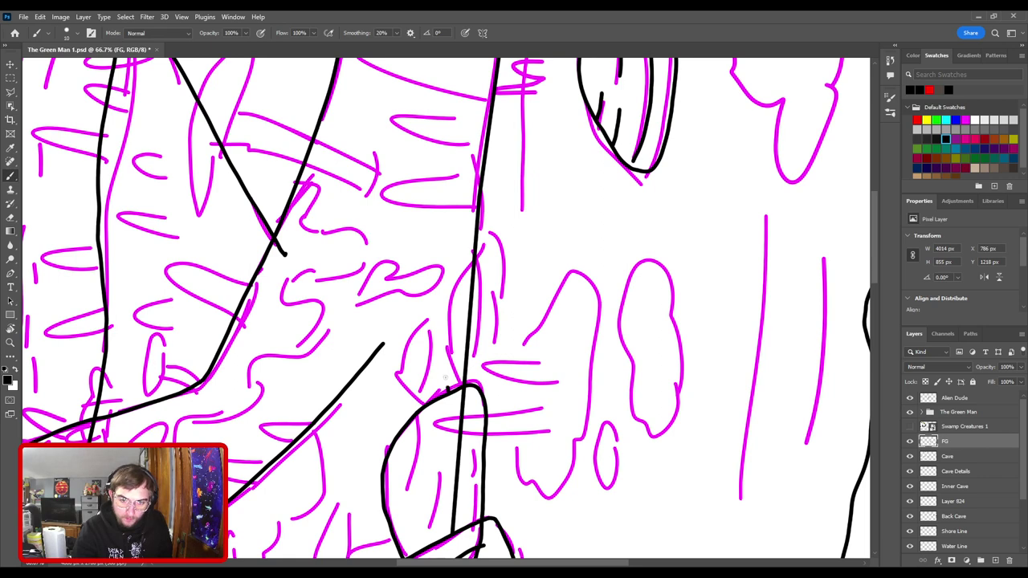
drag(445, 377, 440, 295)
key(ctrl+z)
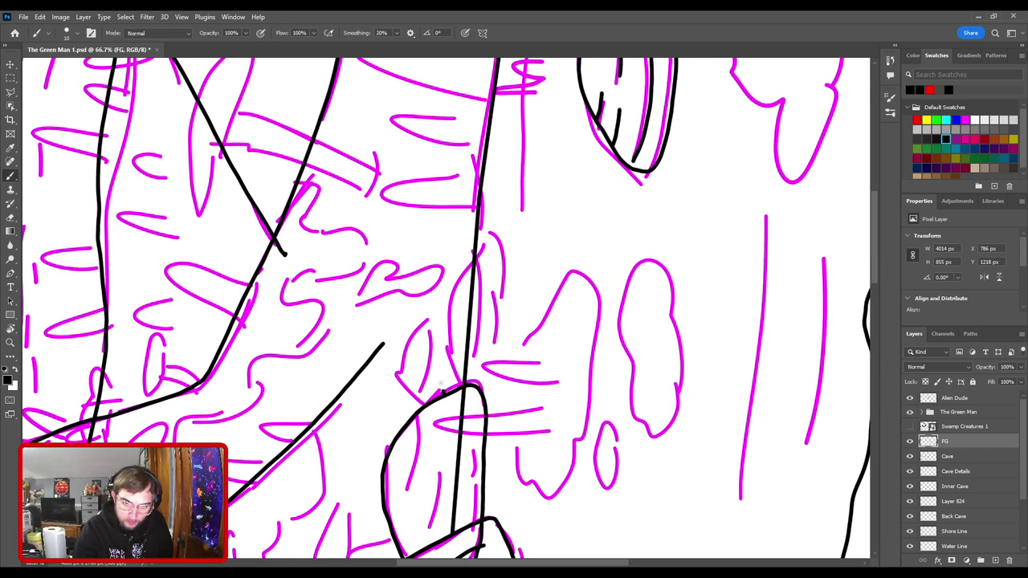
mouse_move(441, 387)
mouse_down()
mouse_move(439, 293)
mouse_move(474, 251)
mouse_move(482, 304)
mouse_up()
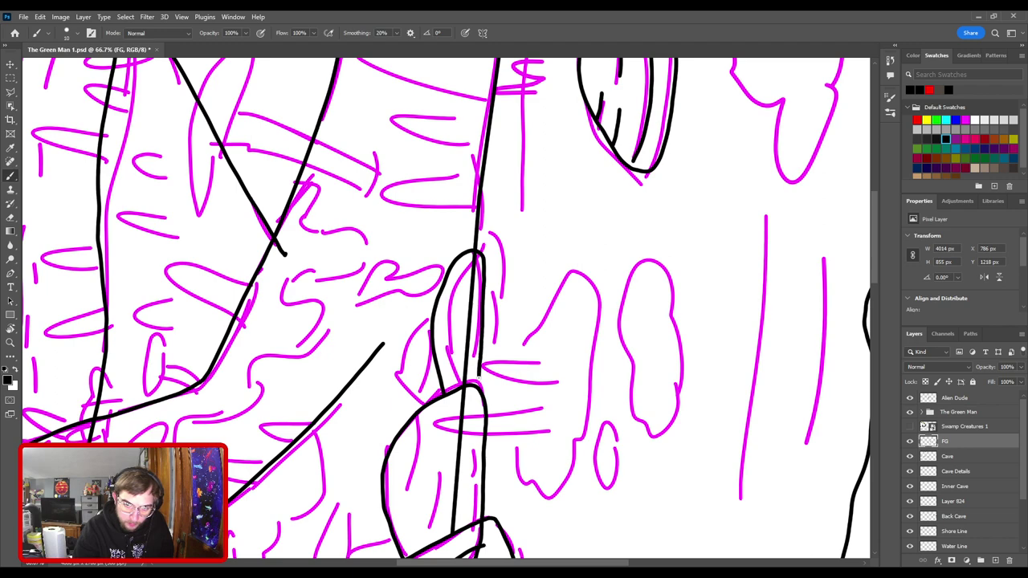
scroll(594, 344, up, 5)
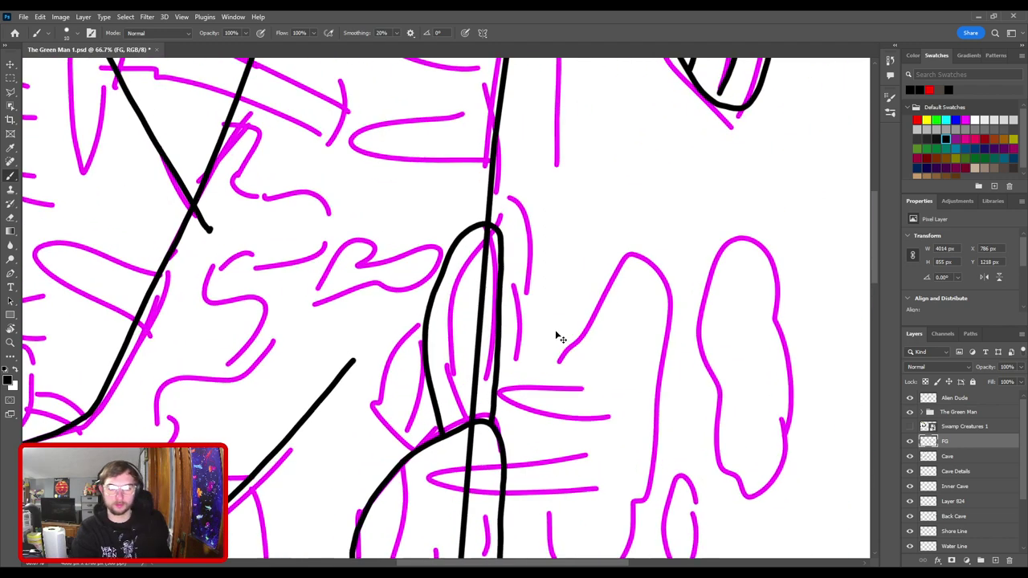
key(e)
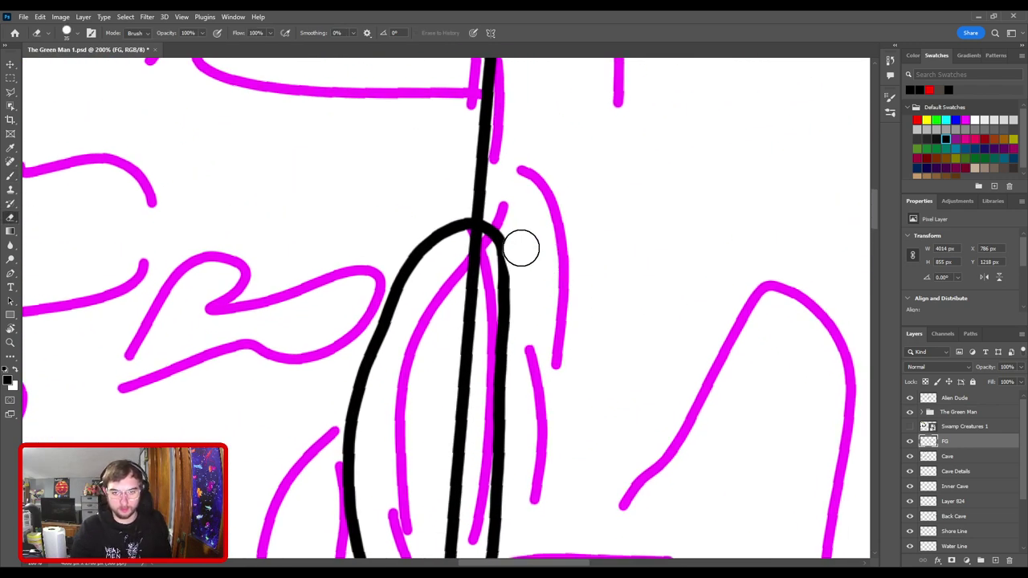
- Rotate the canvas to -15° and check the low mound's outline against the rest of the shore line
key(r)
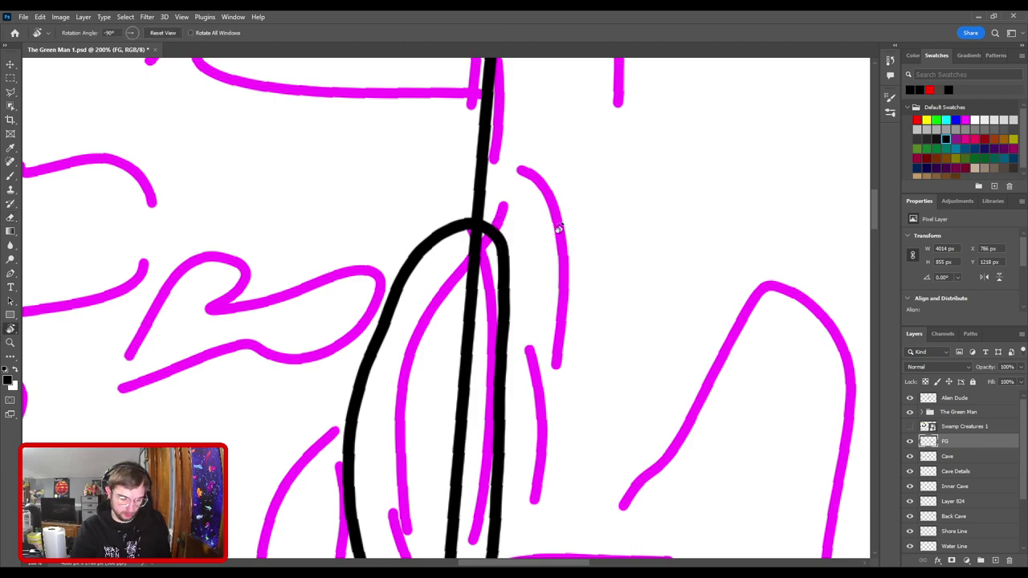
mouse_move(535, 223)
mouse_down()
mouse_move(562, 378)
mouse_move(589, 390)
mouse_up()
key(ctrl+minus)
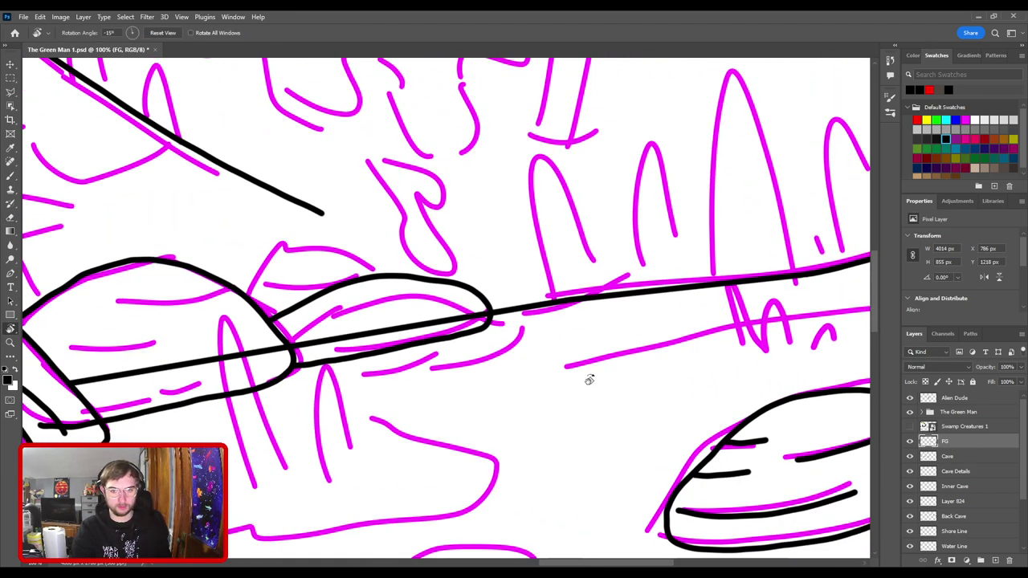
key(ctrl+plus)
key(ctrl+minus)
key(ctrl+minus)
key(ctrl+minus)
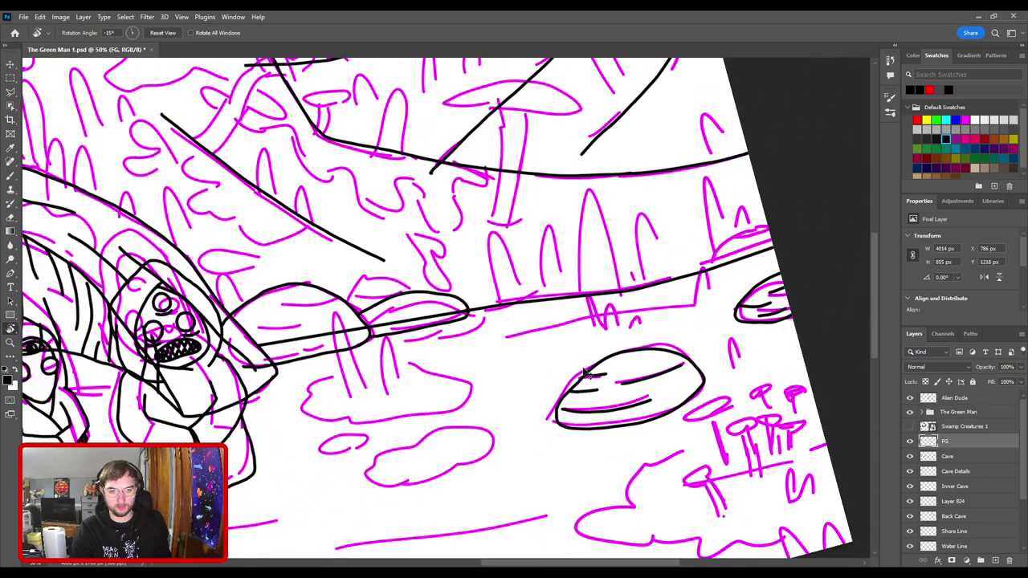
key(ctrl+plus)
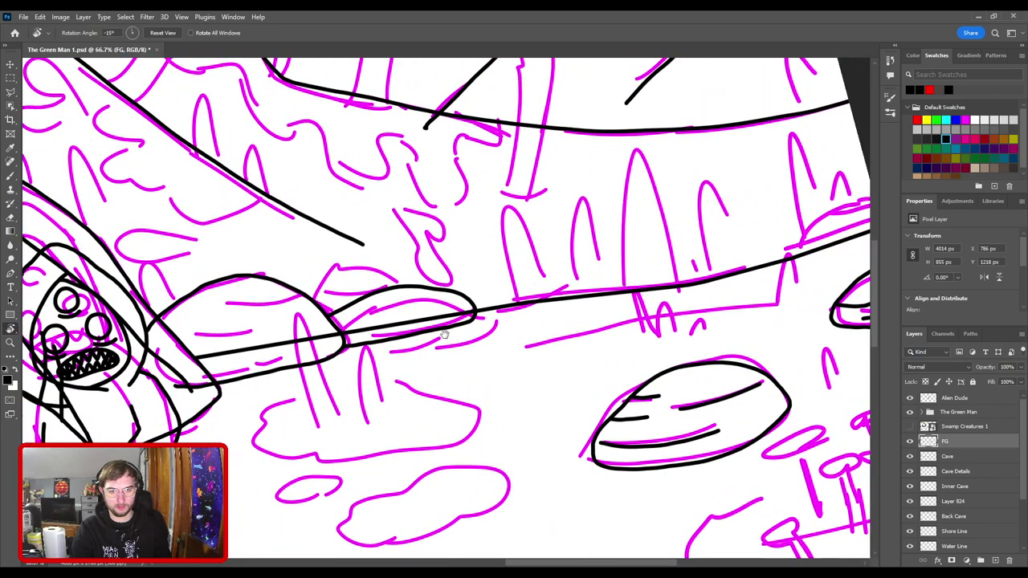
- Brush the outline of the small mound behind the large and low mounds, redoing it twice, and undo a trial contour line inside it
drag(371, 284, 505, 308)
key(ctrl+plus)
key(b)
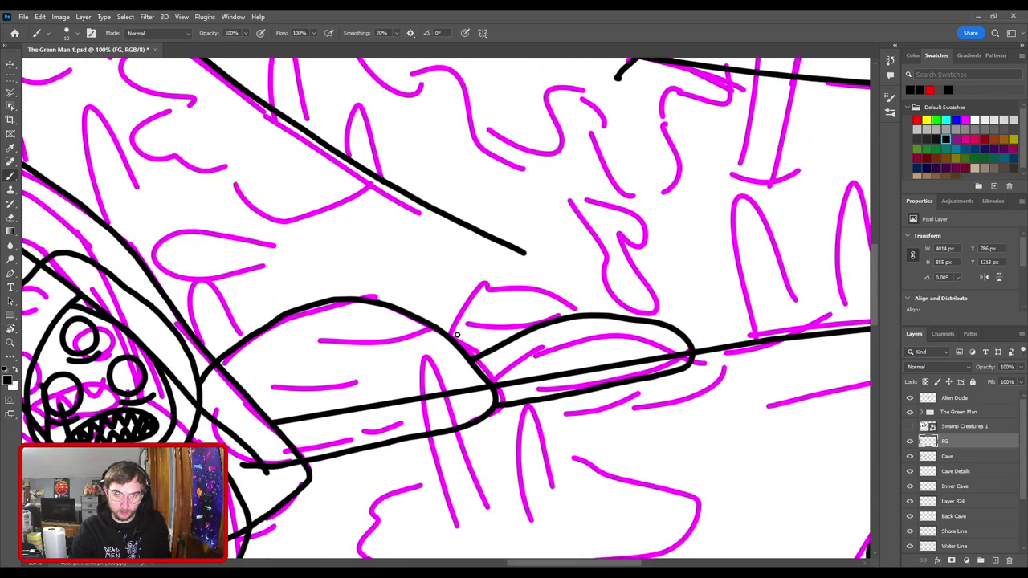
mouse_move(448, 335)
mouse_down()
mouse_move(466, 295)
mouse_move(510, 279)
mouse_move(593, 308)
mouse_up()
key(ctrl+z)
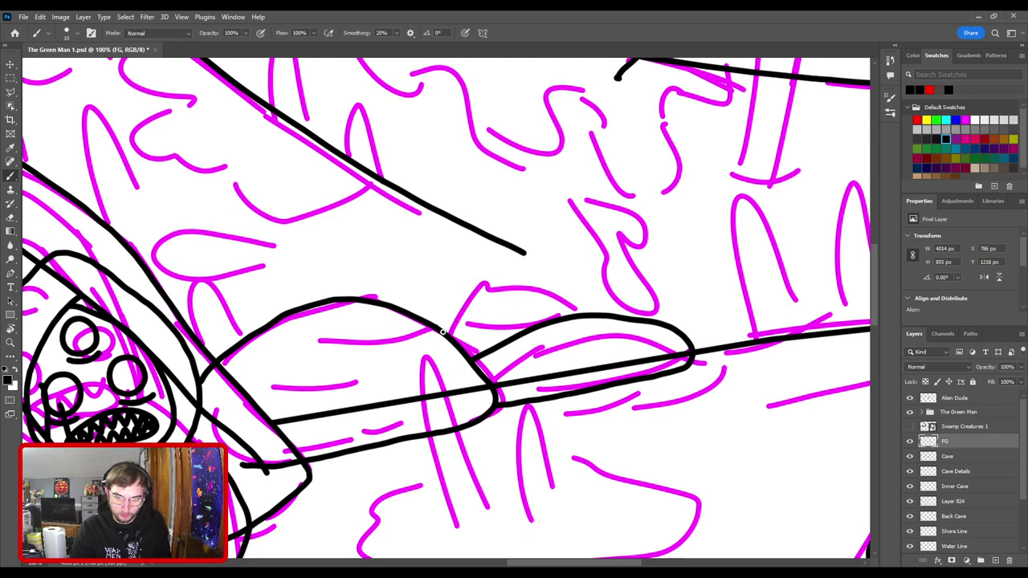
mouse_move(445, 331)
mouse_down()
mouse_move(471, 290)
mouse_move(490, 285)
mouse_move(556, 297)
mouse_up()
key(ctrl+z)
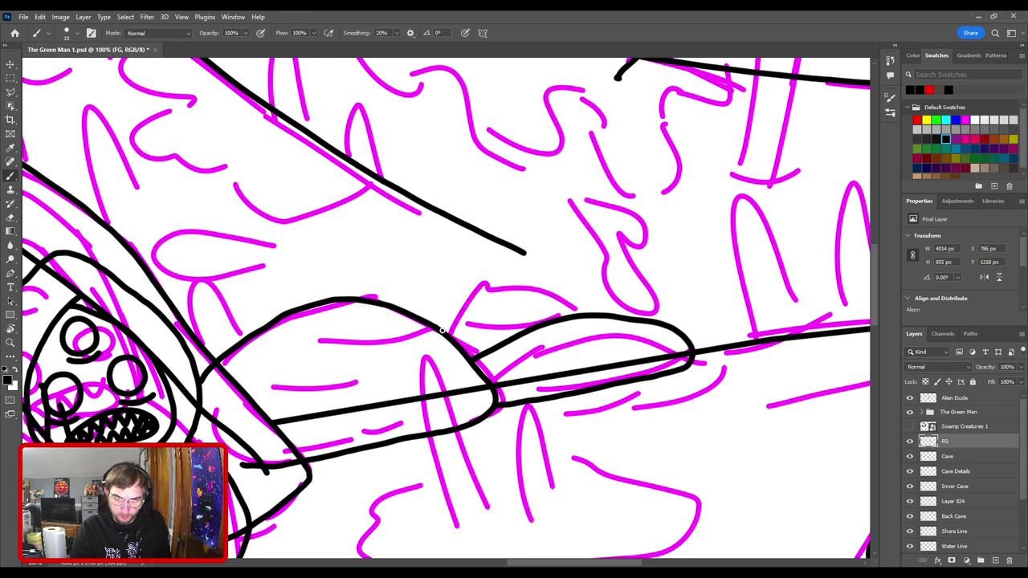
mouse_move(443, 332)
mouse_down()
mouse_move(463, 304)
mouse_move(537, 284)
mouse_move(577, 304)
mouse_move(431, 251)
mouse_up()
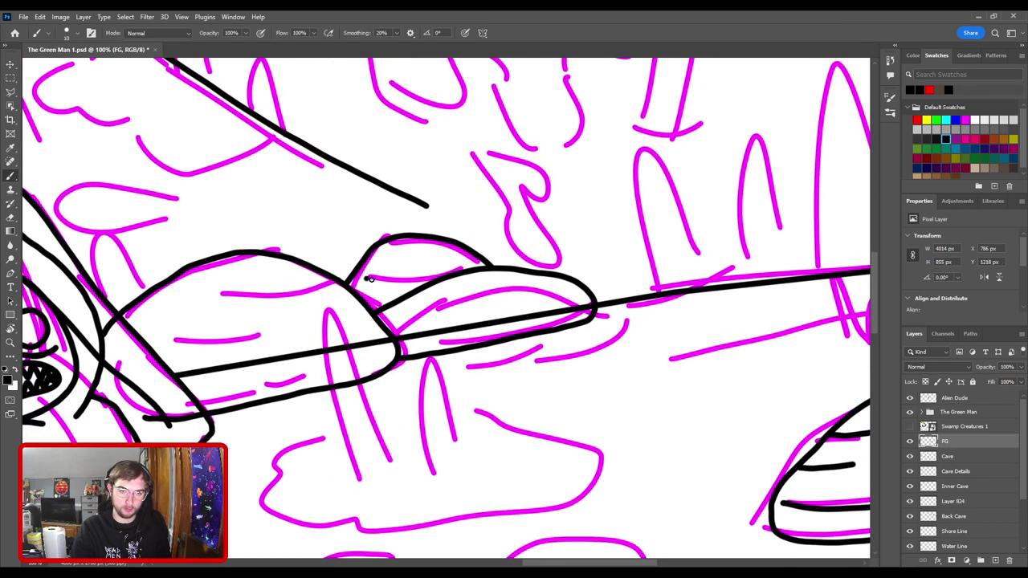
mouse_move(368, 278)
mouse_down()
mouse_move(428, 284)
mouse_move(487, 234)
mouse_up()
key(ctrl+z)
- Reset the canvas rotation to 0° and brush a contour line along the lower part of the large mound, undoing the first stroke
key(r)
key(ctrl+0)
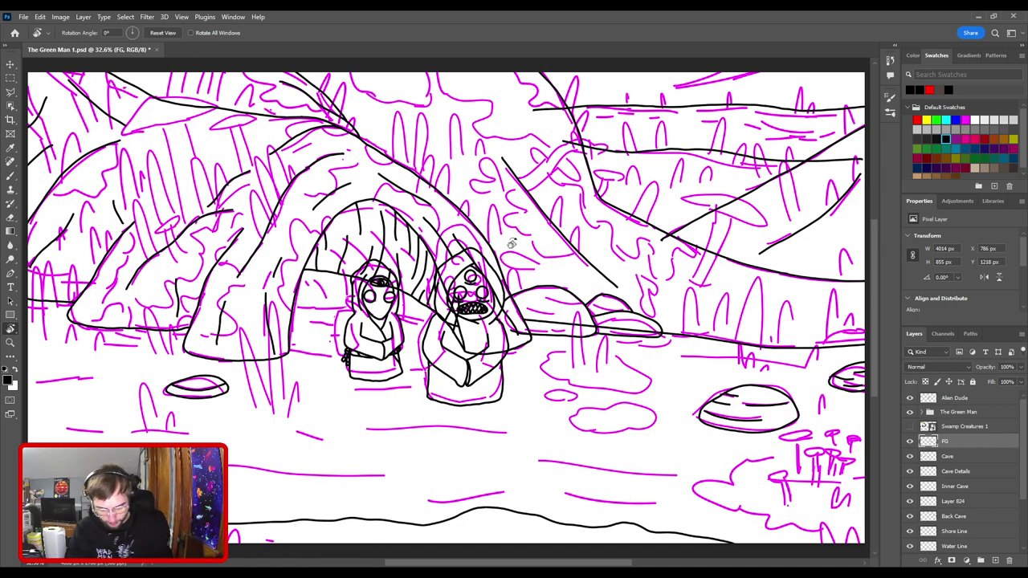
key(ctrl+plus)
drag(601, 416, 429, 290)
ctrl+click(461, 230)
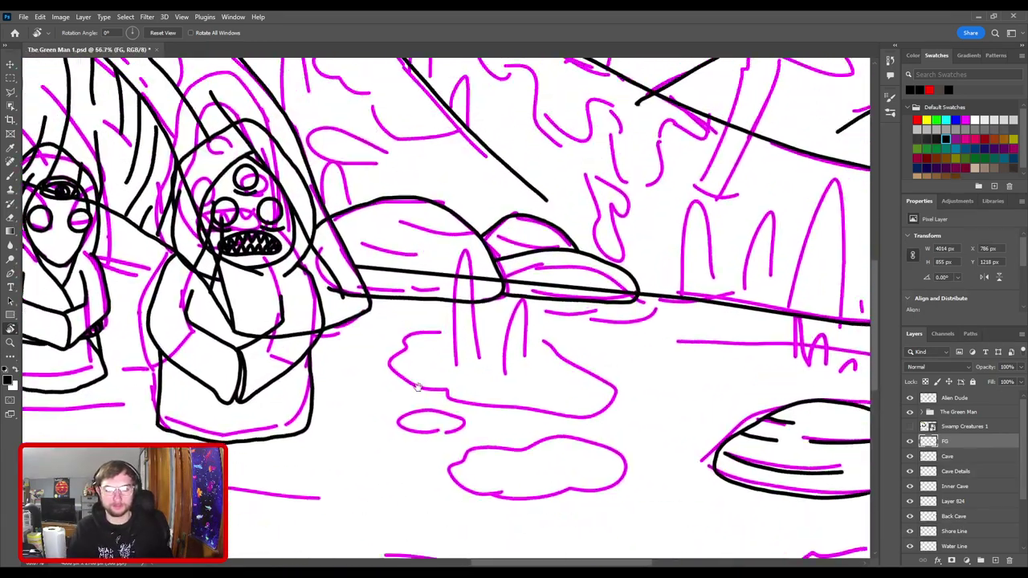
ctrl+click(474, 225)
key(ctrl+minus)
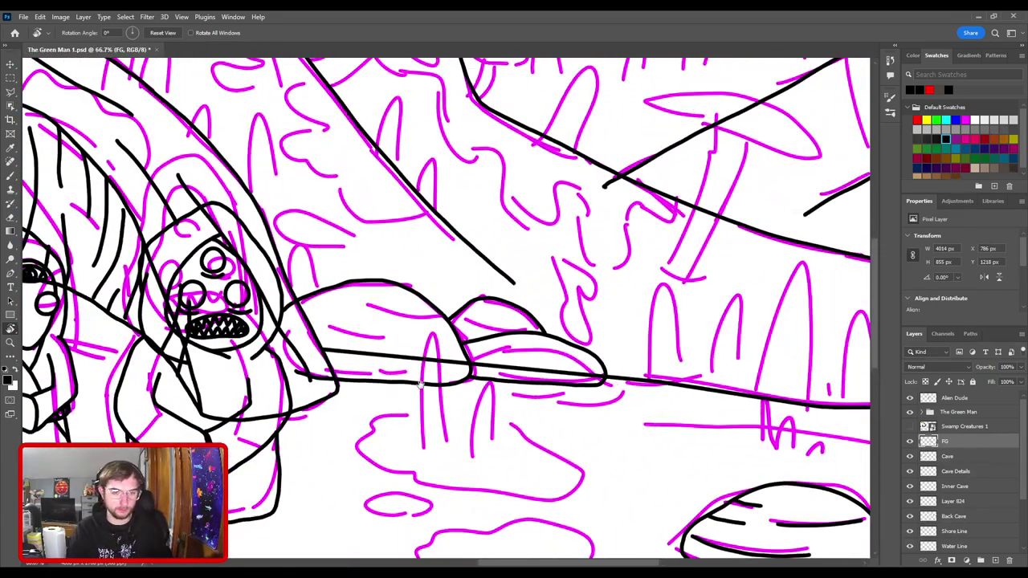
key(b)
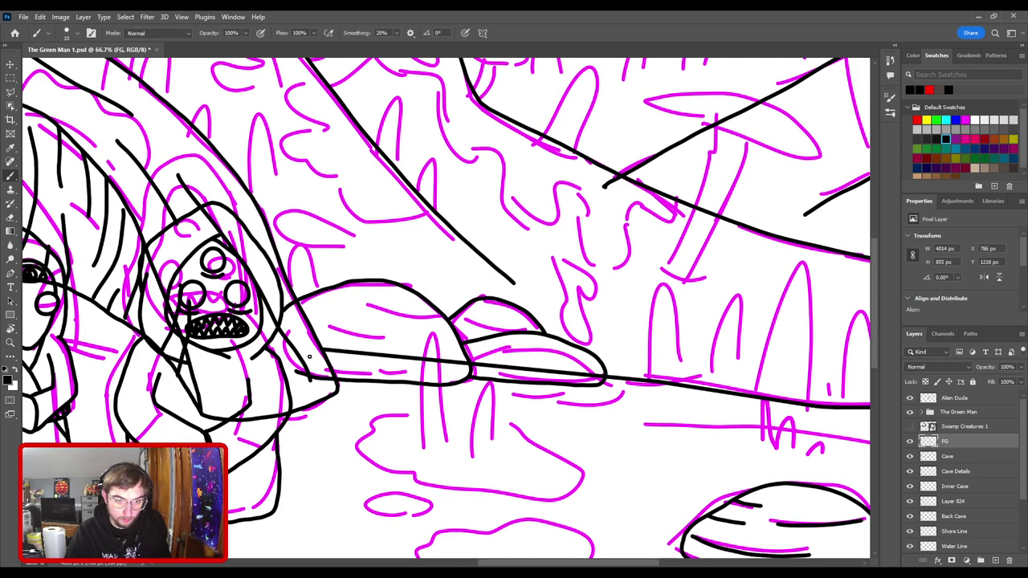
drag(318, 357, 412, 367)
key(ctrl+z)
drag(295, 346, 404, 366)
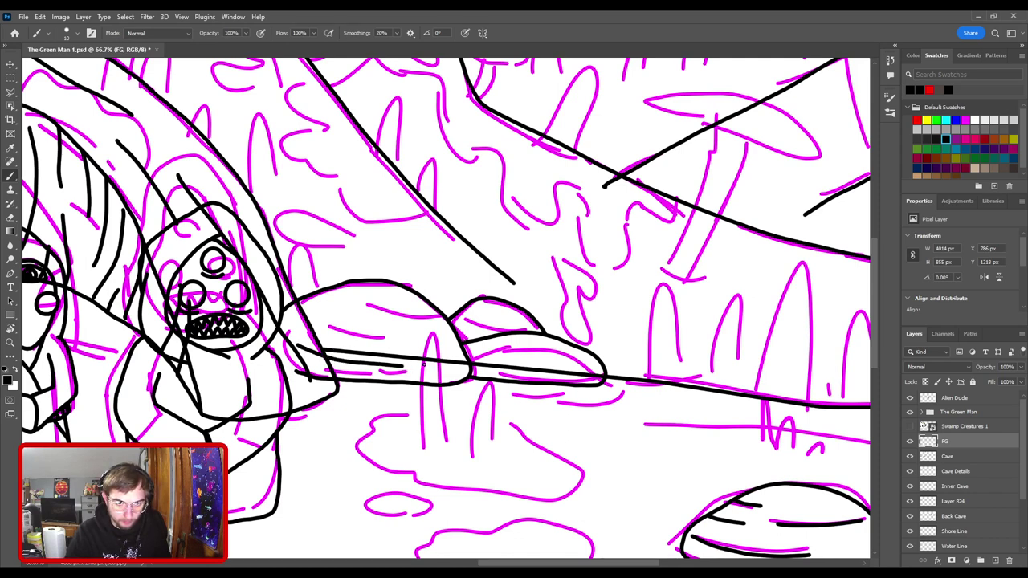
- Brush the large mound's middle and upper contour lines, and add short ones along the edge facing the low mound
drag(320, 324, 389, 347)
key(ctrl+z)
drag(317, 322, 398, 340)
drag(359, 305, 442, 319)
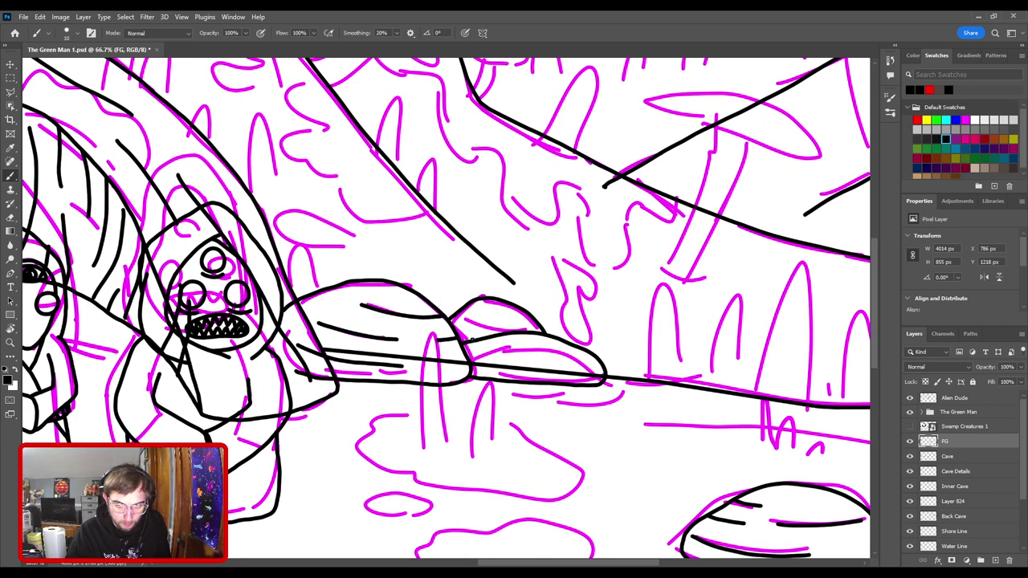
drag(434, 371, 466, 365)
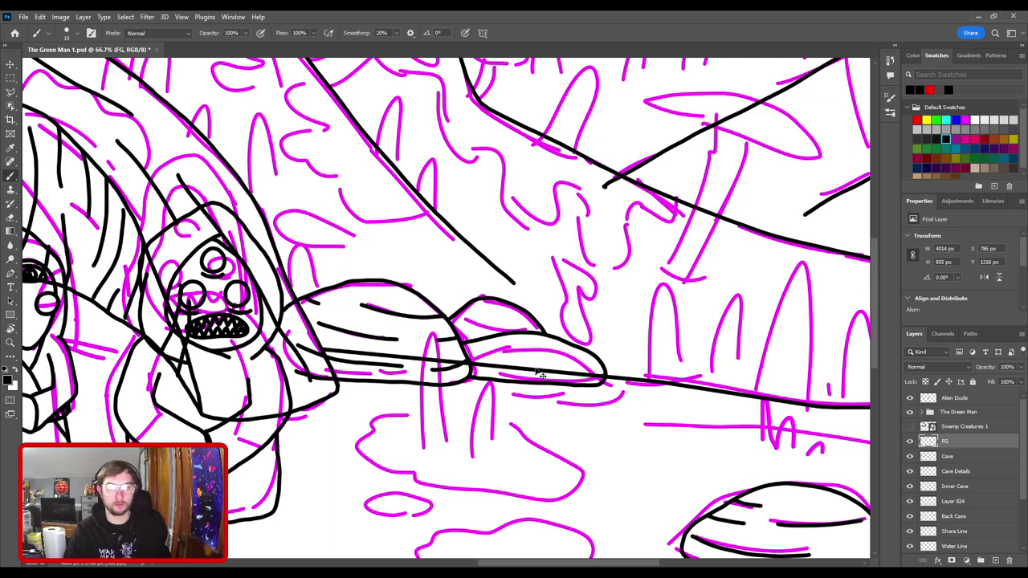
- Brush one long contour line across the low mound, undoing the first two strokes
key(ctrl+plus)
drag(452, 371, 277, 310)
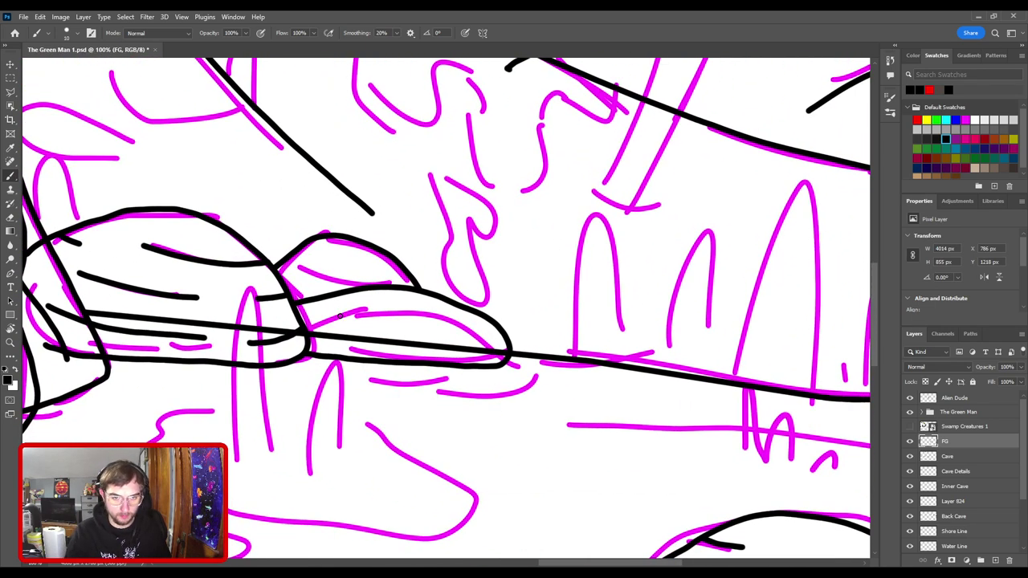
mouse_move(323, 337)
mouse_down()
mouse_move(425, 347)
mouse_move(479, 337)
mouse_up()
key(ctrl+z)
mouse_move(323, 329)
mouse_down()
mouse_move(390, 340)
mouse_move(469, 339)
mouse_move(486, 328)
mouse_up()
key(ctrl+z)
drag(324, 330, 482, 337)
- Brush a contour line across the small back mound, undoing the first two strokes, and add a short one above it
mouse_move(335, 259)
mouse_down()
mouse_move(449, 282)
mouse_move(406, 275)
mouse_move(470, 295)
mouse_up()
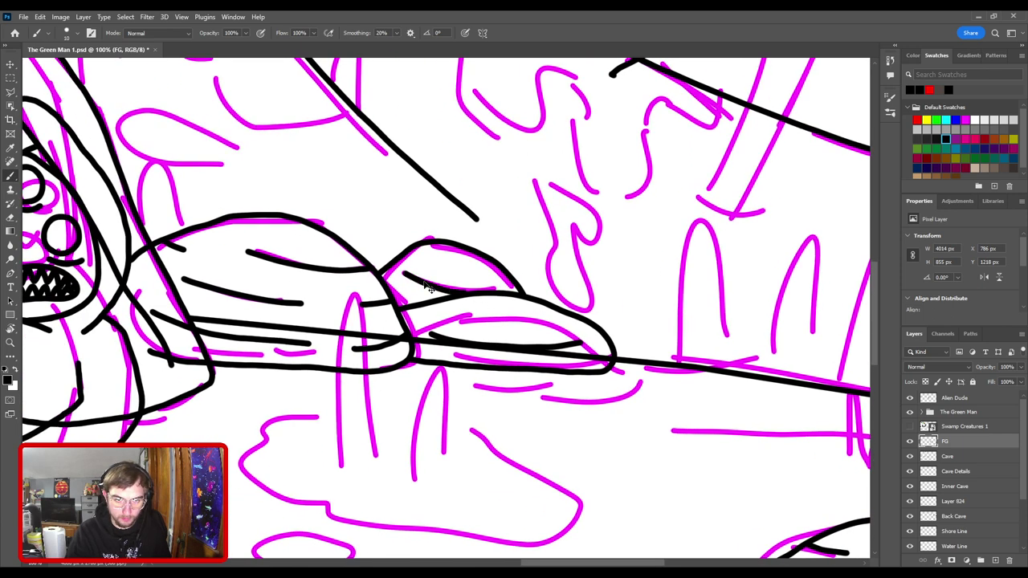
key(ctrl+z)
mouse_move(406, 274)
mouse_down()
mouse_move(483, 294)
mouse_move(457, 289)
mouse_move(481, 294)
mouse_up()
key(ctrl+z)
drag(404, 273, 501, 288)
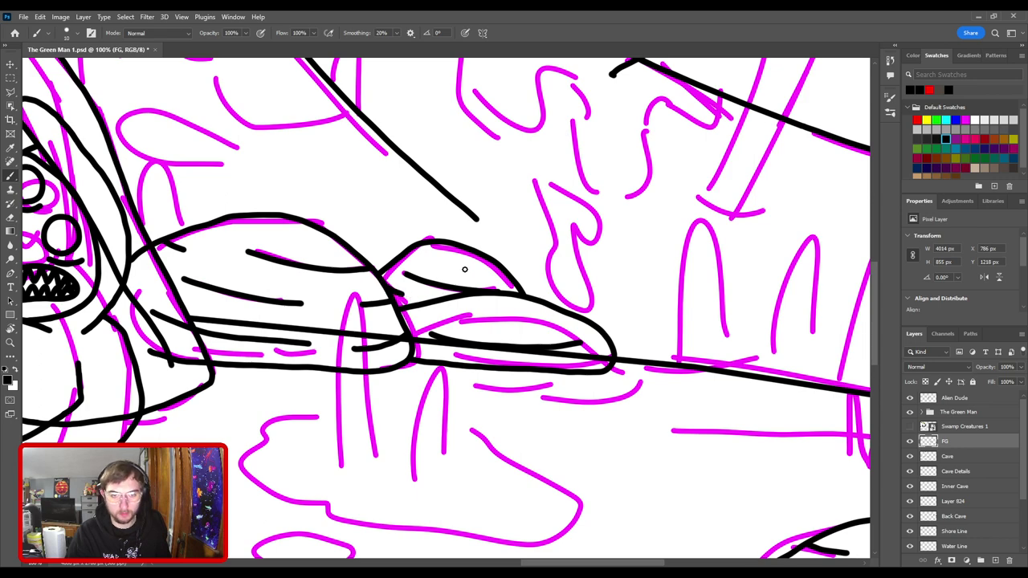
scroll(456, 271, down, 1)
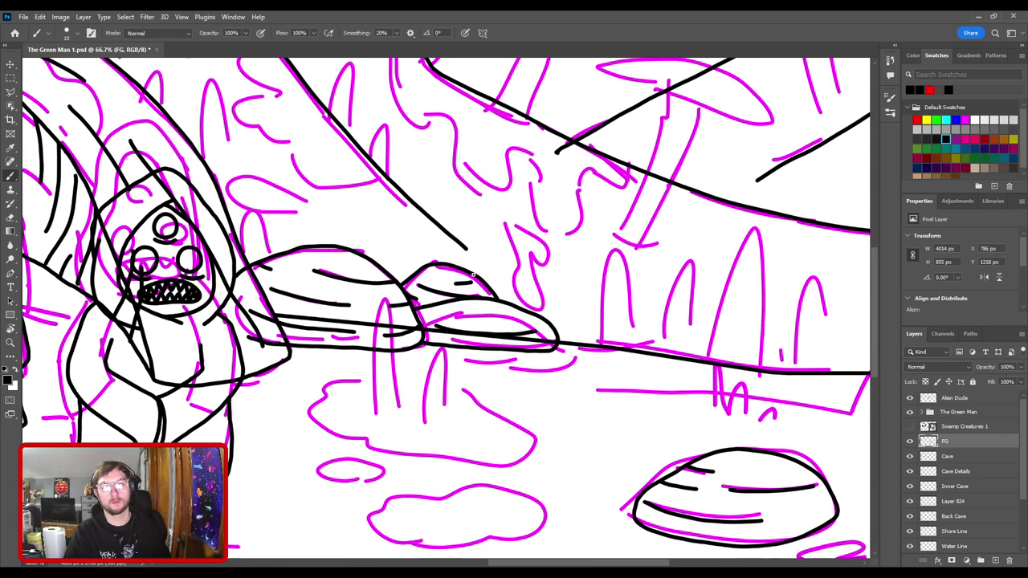
drag(452, 283, 477, 282)
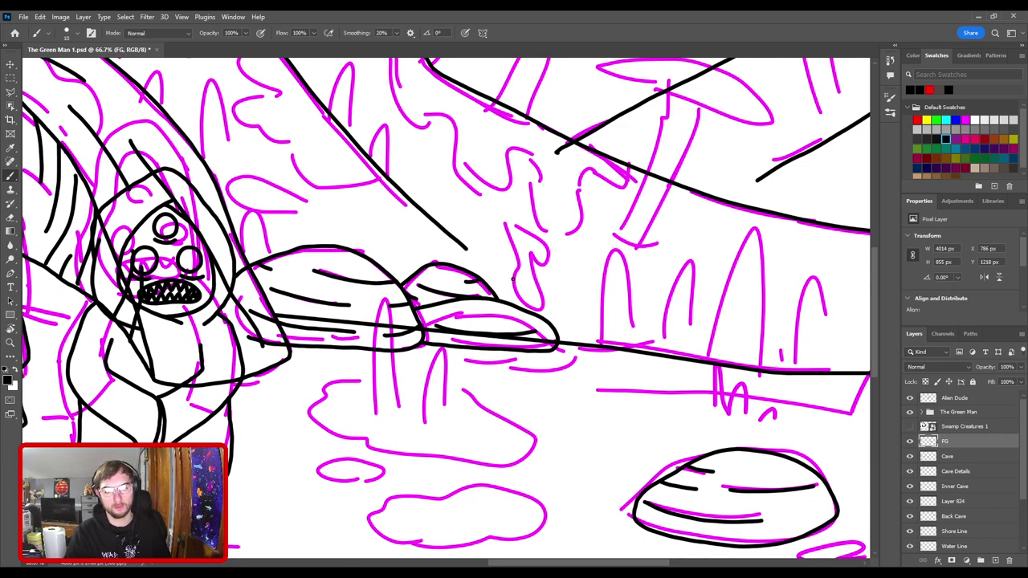
- Examine the inked mounds and foreground ovals in the whole scene and up close
scroll(542, 277, down, 3)
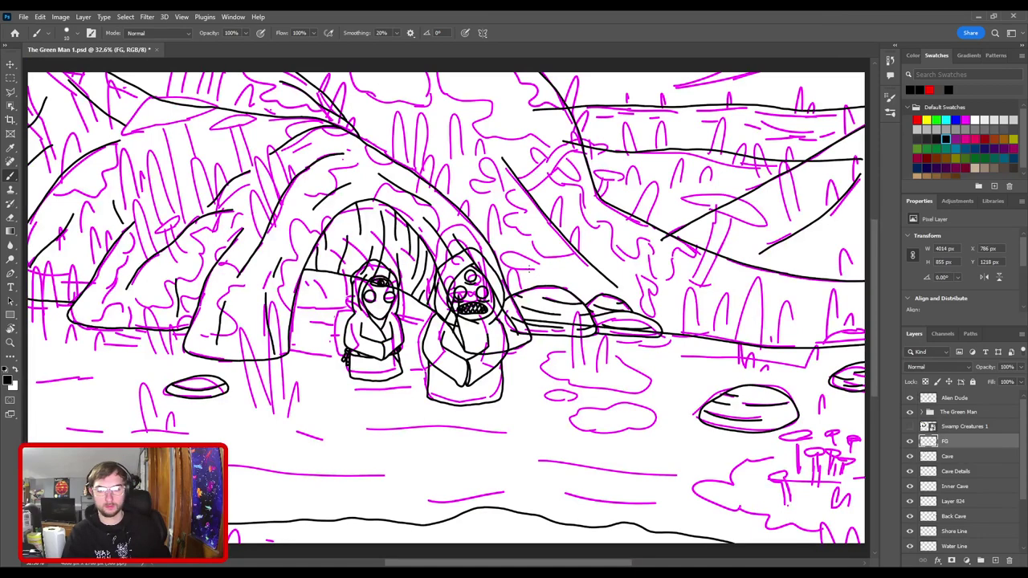
key(ctrl+plus)
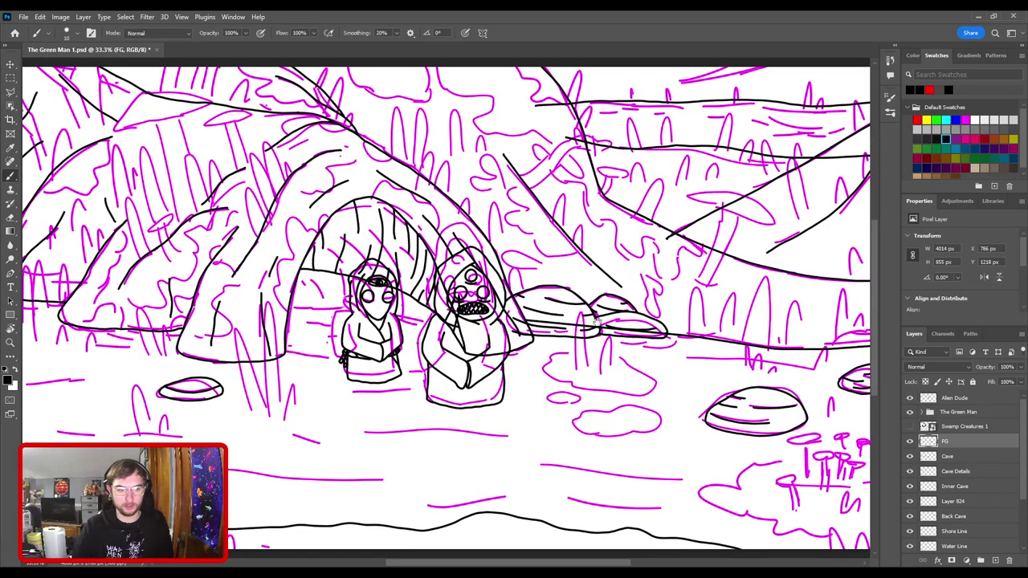
drag(532, 326, 469, 330)
scroll(468, 333, up, 3)
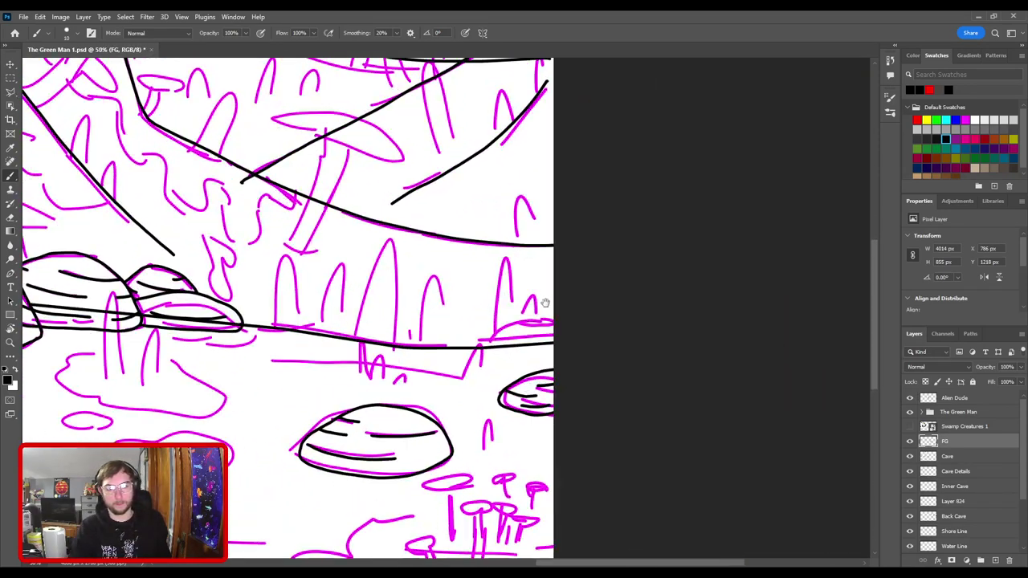
scroll(546, 320, down, 3)
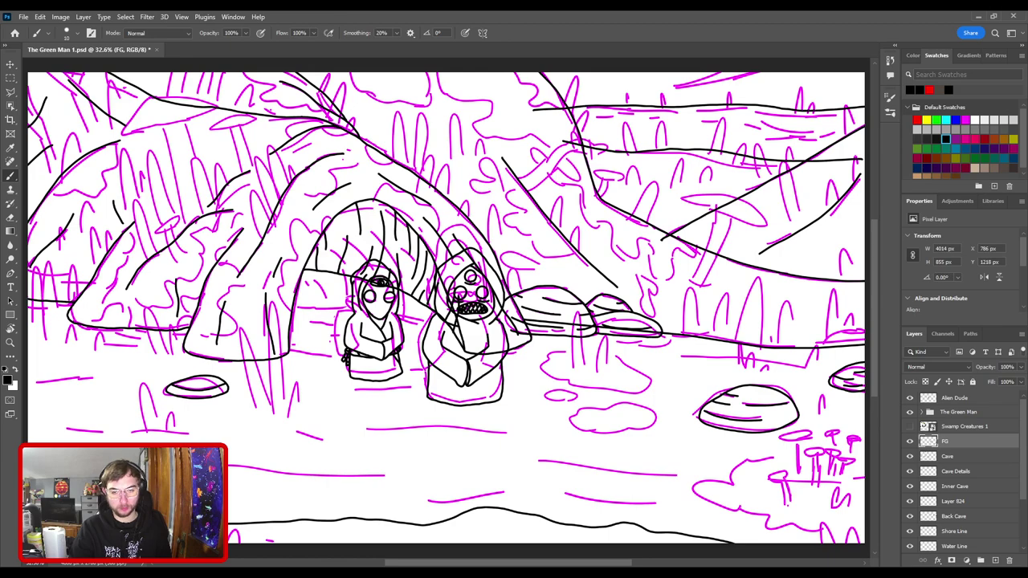
key(e)
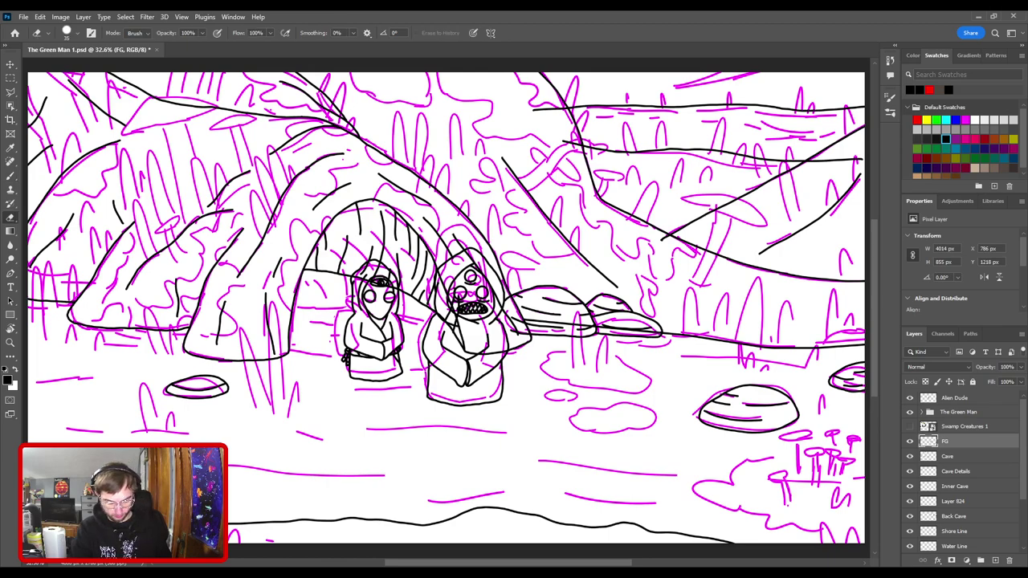
scroll(562, 324, up, 4)
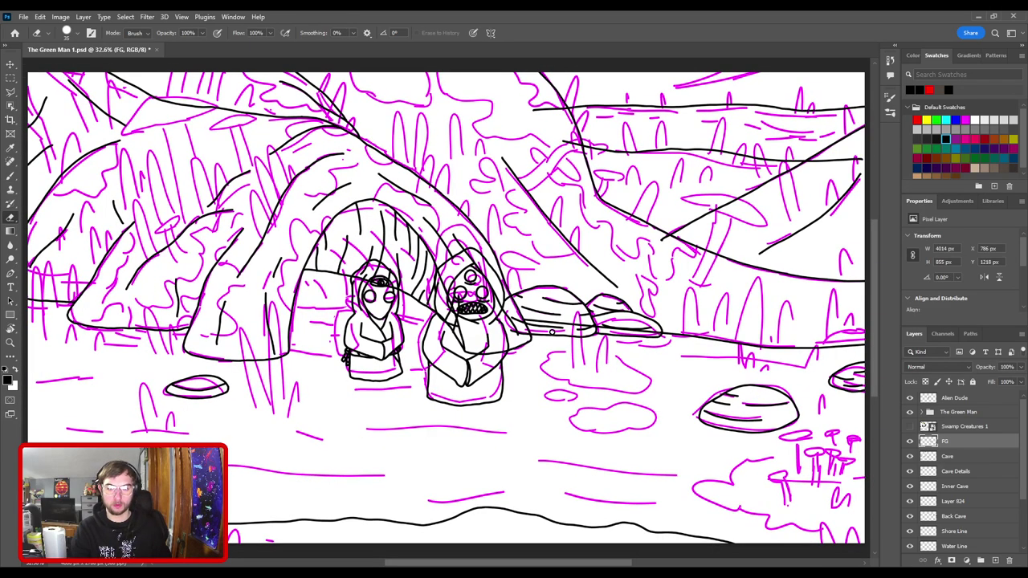
scroll(580, 366, up, 4)
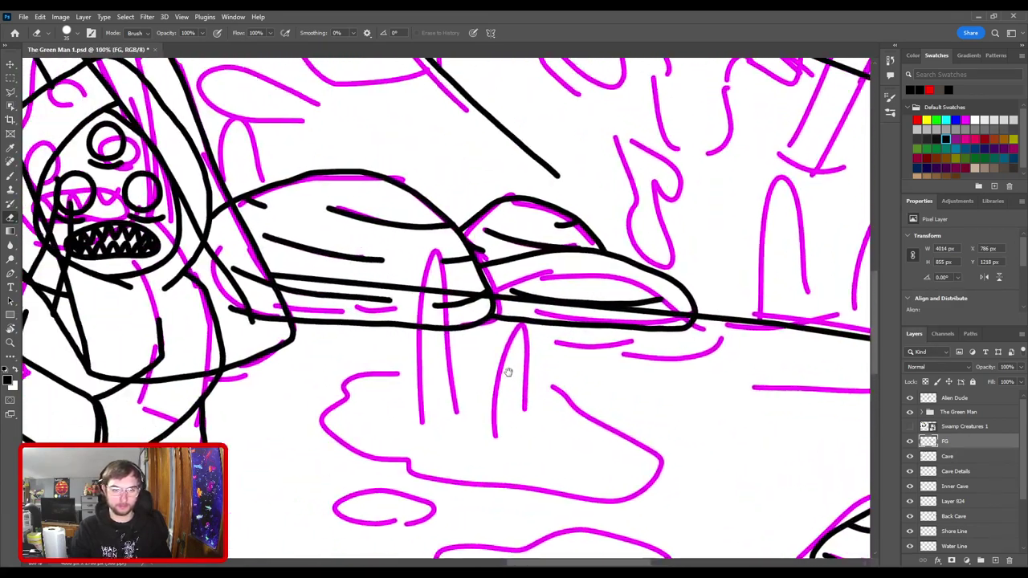
key(ctrl+0)
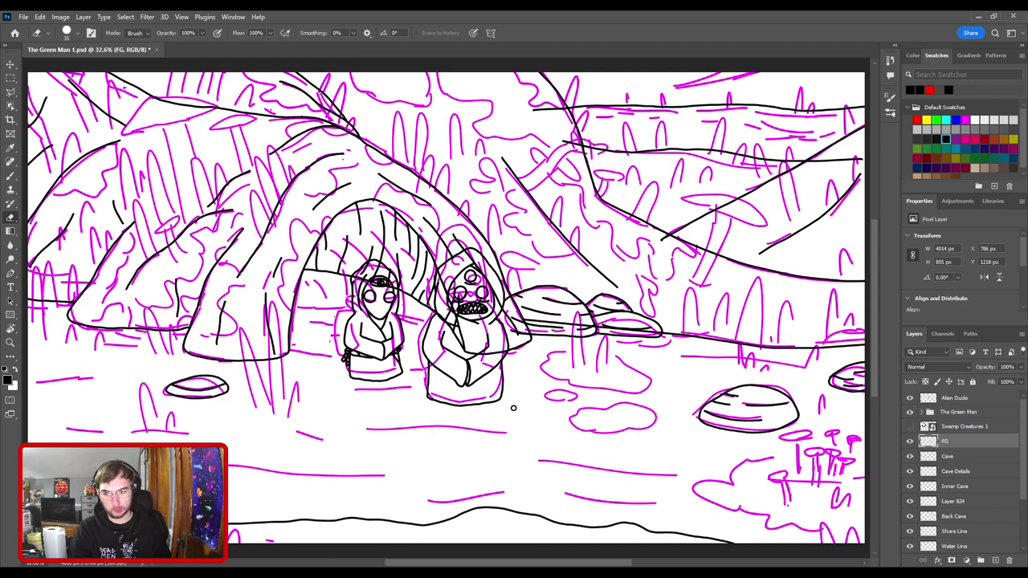
- Brush the top outline and a contour line of the shore-line mound that runs off the canvas's right edge
key(ctrl+plus)
drag(655, 333, 315, 283)
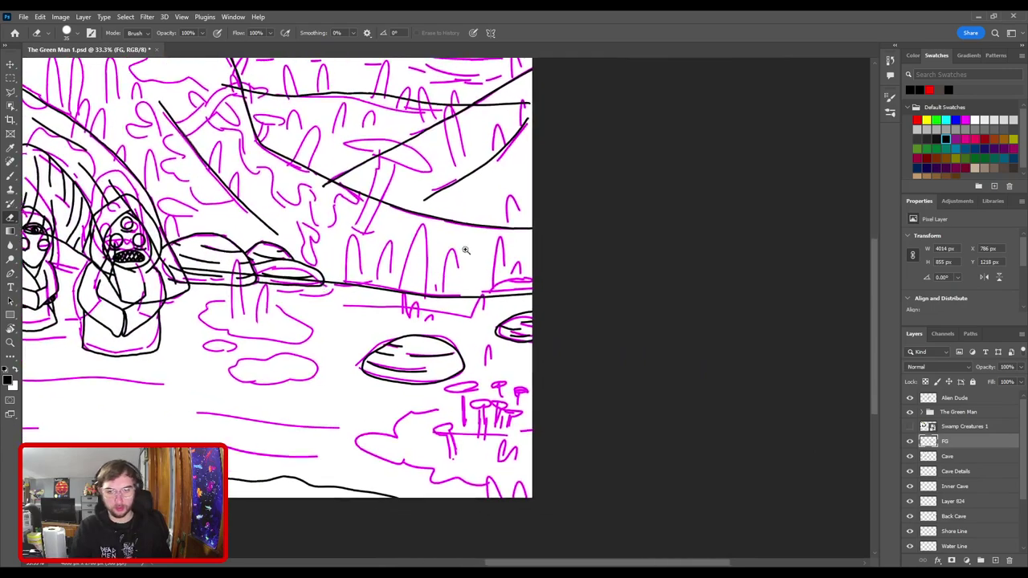
key(ctrl+plus)
key(ctrl+plus)
scroll(578, 245, up, 2)
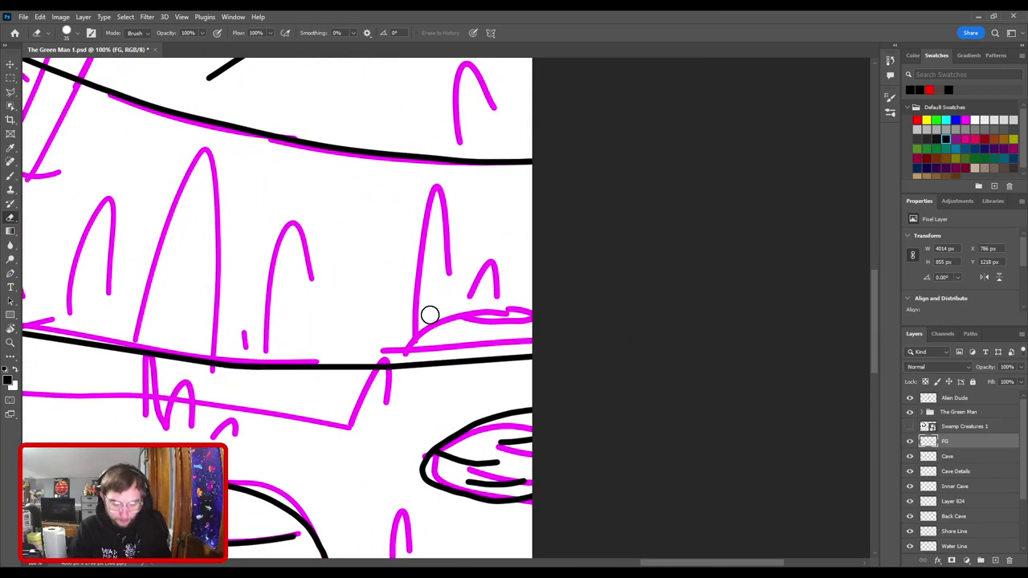
key(b)
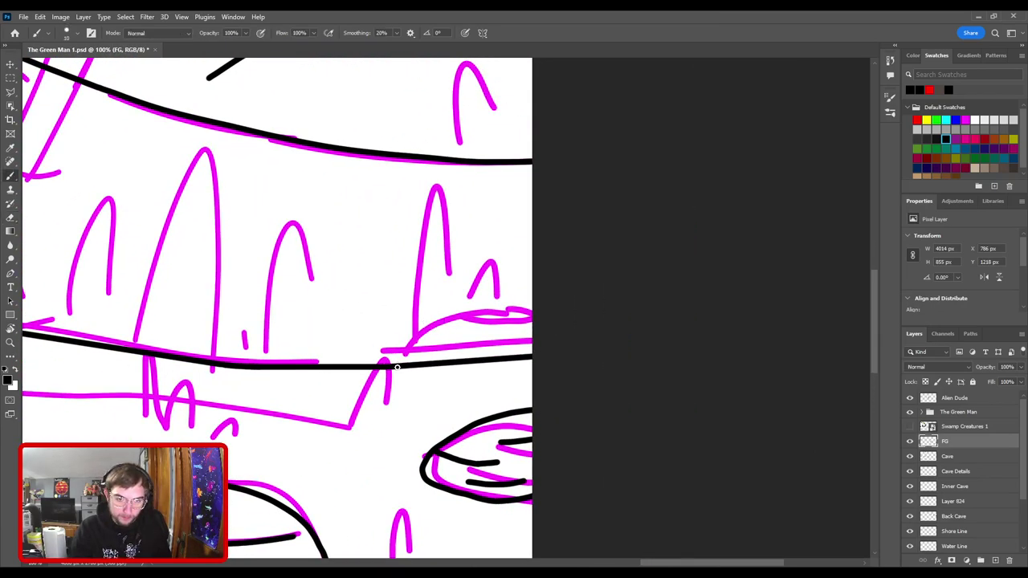
mouse_move(397, 367)
mouse_down()
mouse_move(453, 319)
mouse_move(563, 319)
mouse_up()
mouse_move(430, 332)
mouse_down()
mouse_move(517, 338)
mouse_move(568, 328)
mouse_up()
- Close the base of the canvas-edge mound with straight brush segments along the shore line
key(ctrl+plus)
key(ctrl+plus)
mouse_move(428, 368)
mouse_down()
mouse_move(436, 329)
mouse_move(489, 226)
mouse_up()
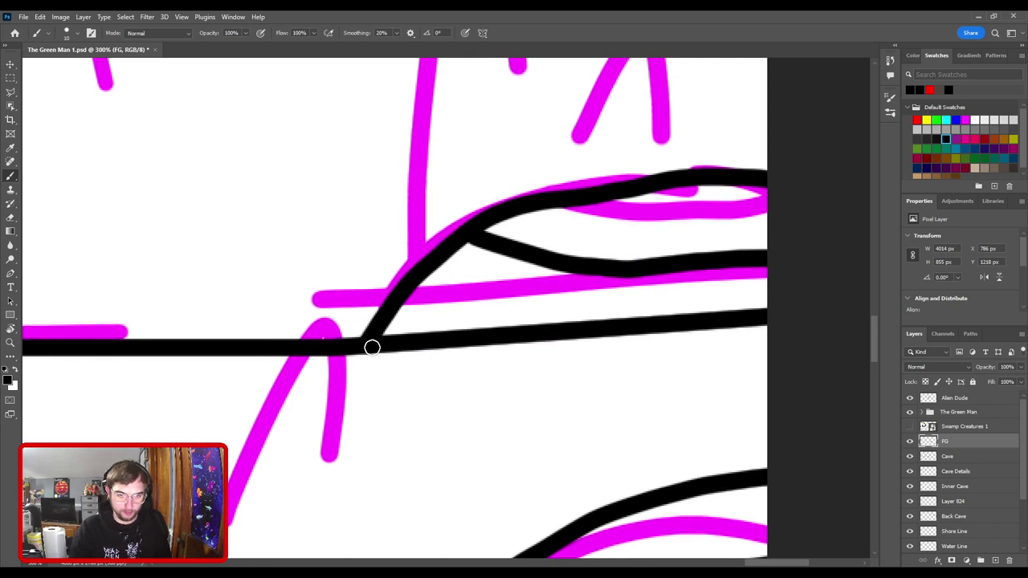
shift+click(437, 340)
shift+click(546, 333)
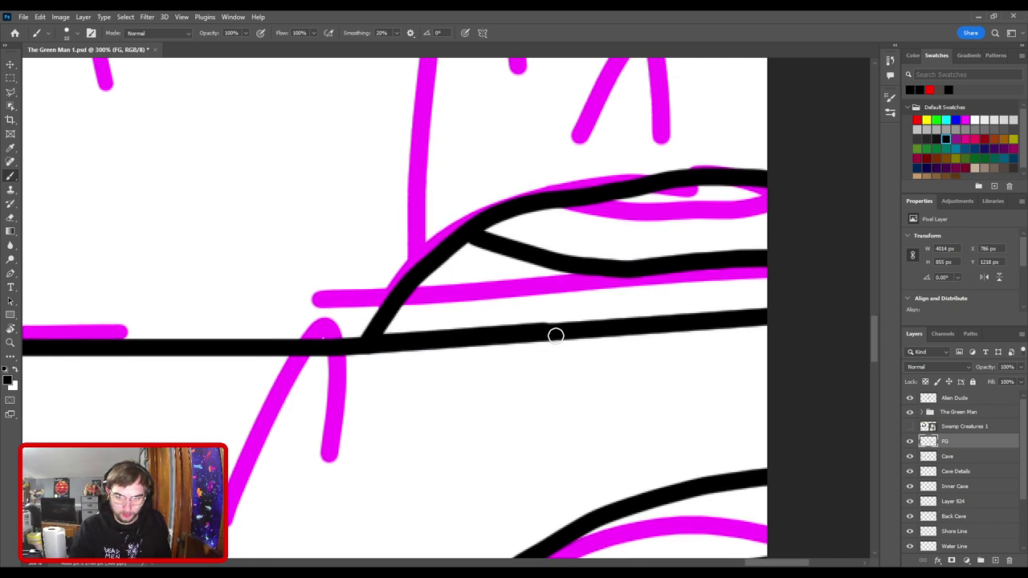
shift+click(629, 328)
drag(698, 324, 775, 319)
key(ctrl+0)
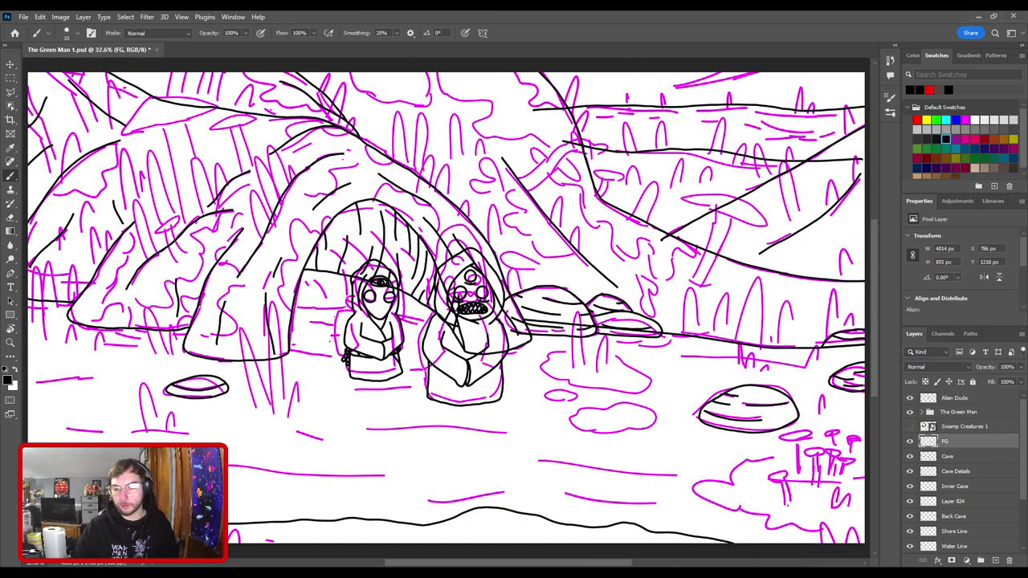
- Rename the FG layer to FG Rocks and add a new layer above it named Ground
double_click(949, 443)
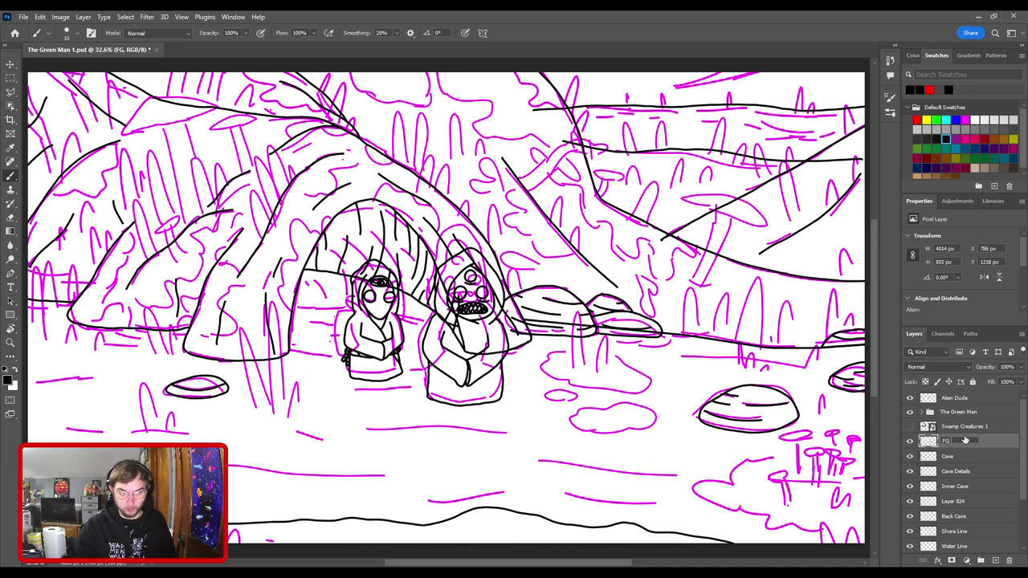
key(Return)
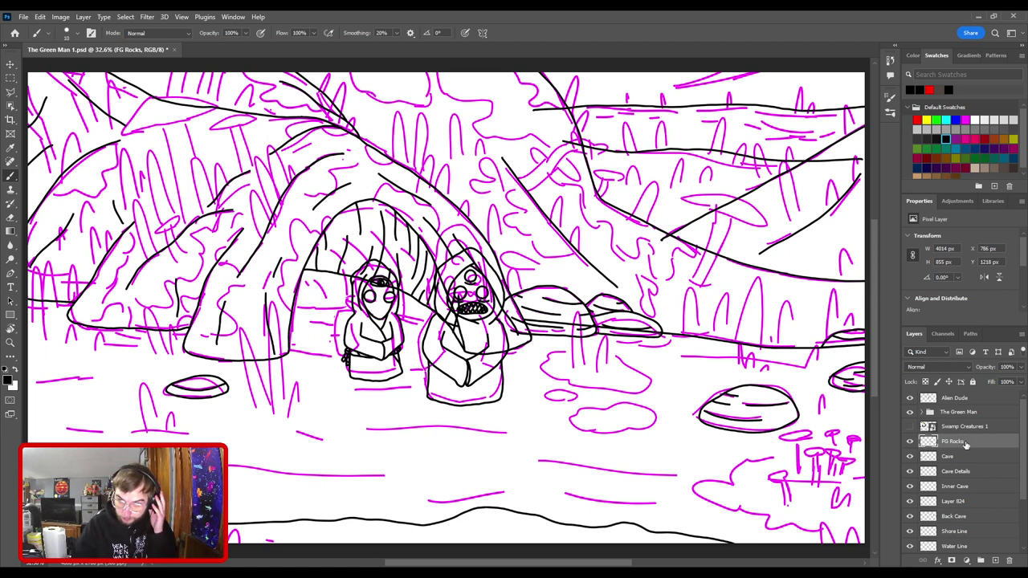
click(996, 561)
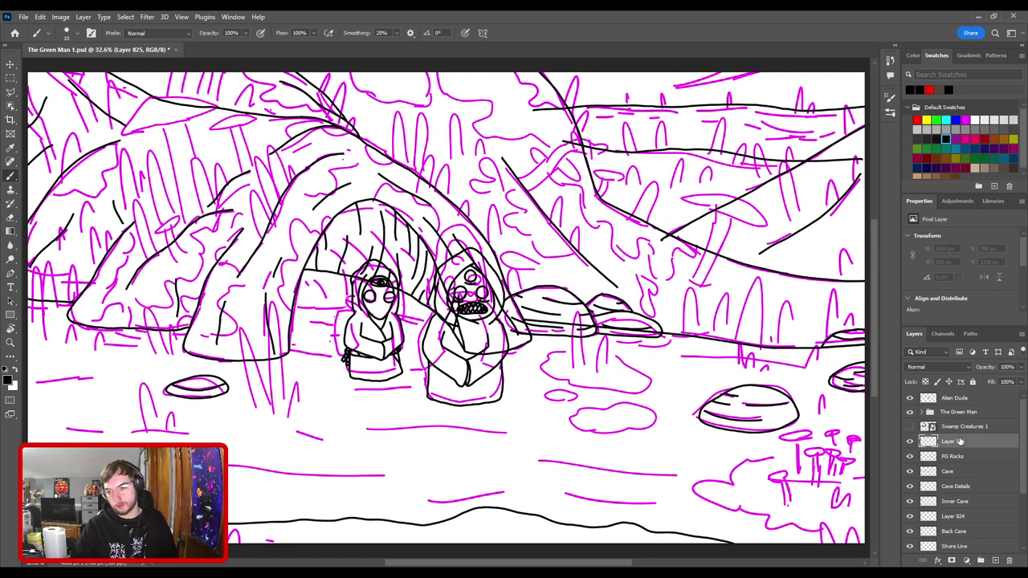
double_click(956, 441)
text(Gro)
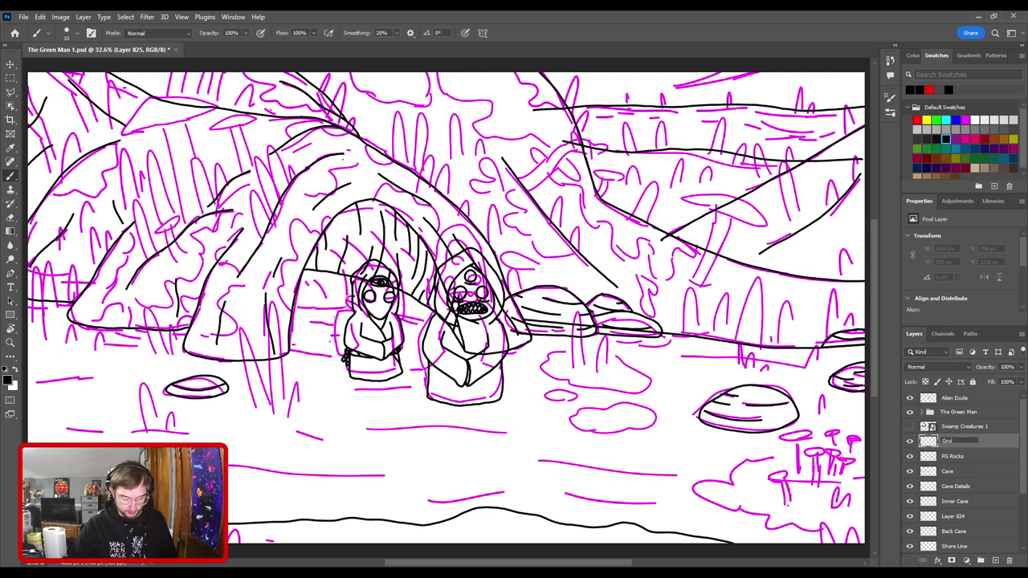
text(und)
key(Return)
- Rotate the view to -90° and brush a short ground line from the canvas's left edge, undoing trial strokes
key(r)
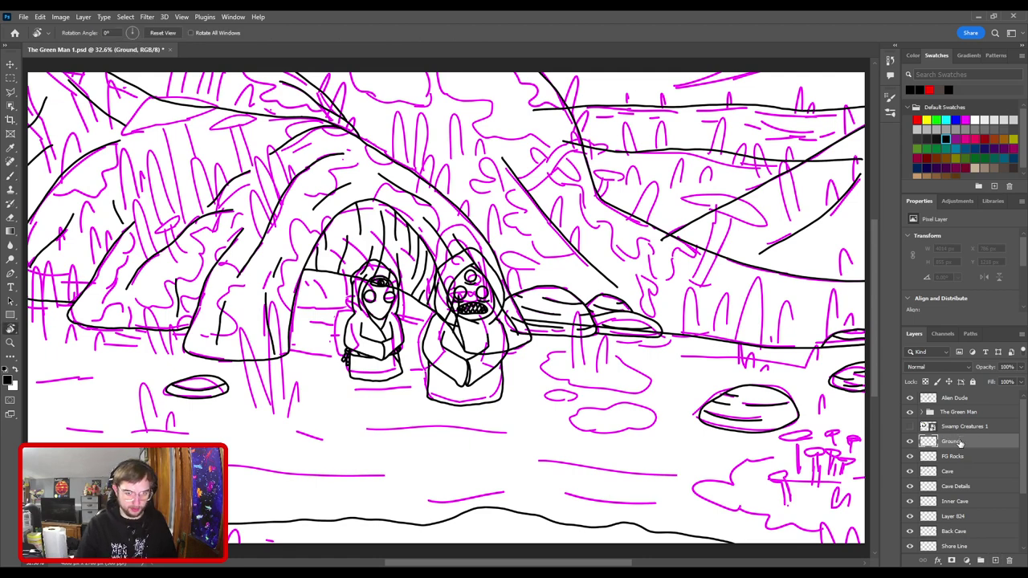
drag(464, 262, 260, 256)
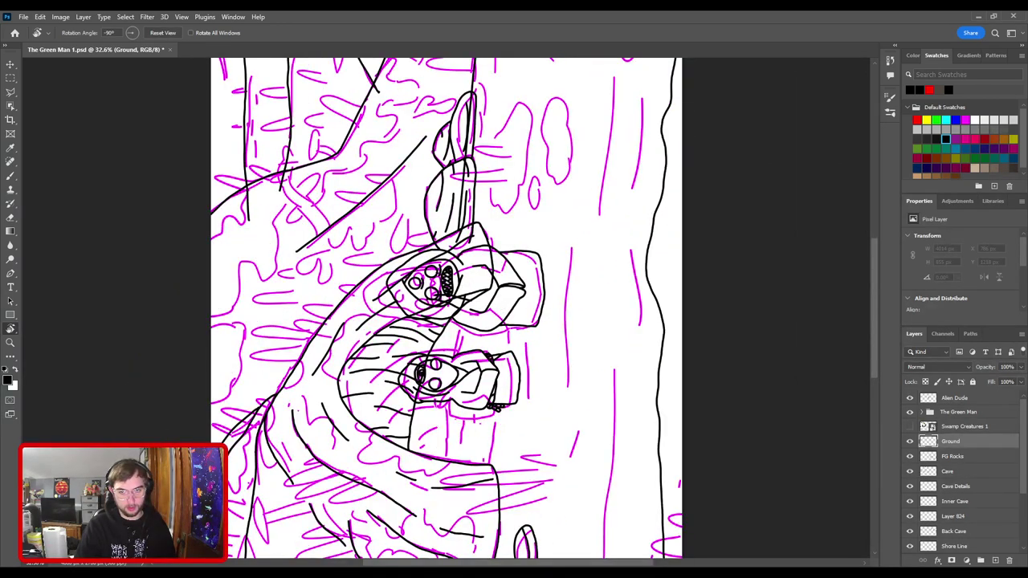
key(ctrl+minus)
key(b)
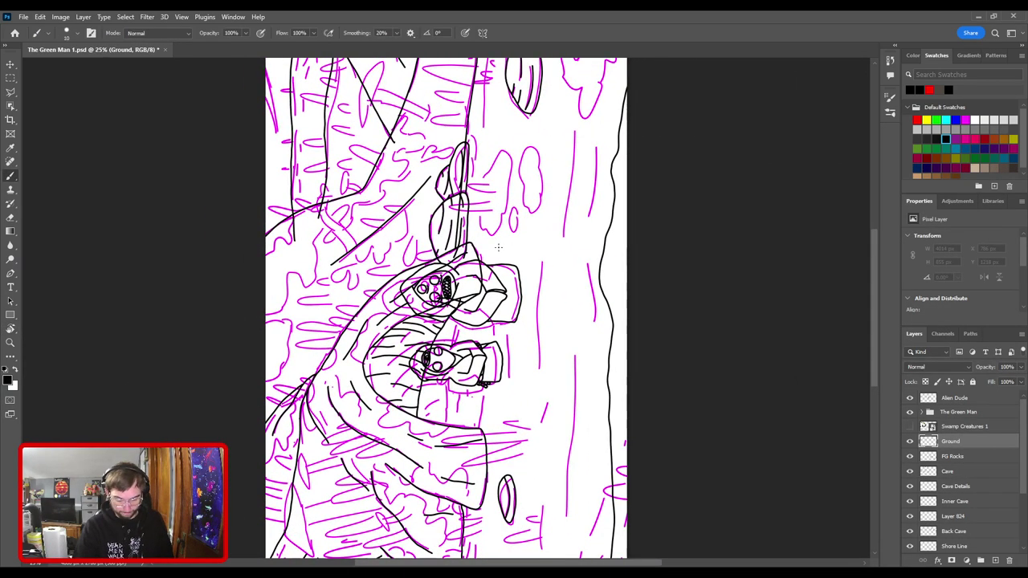
key(ctrl+minus)
key(ctrl+minus)
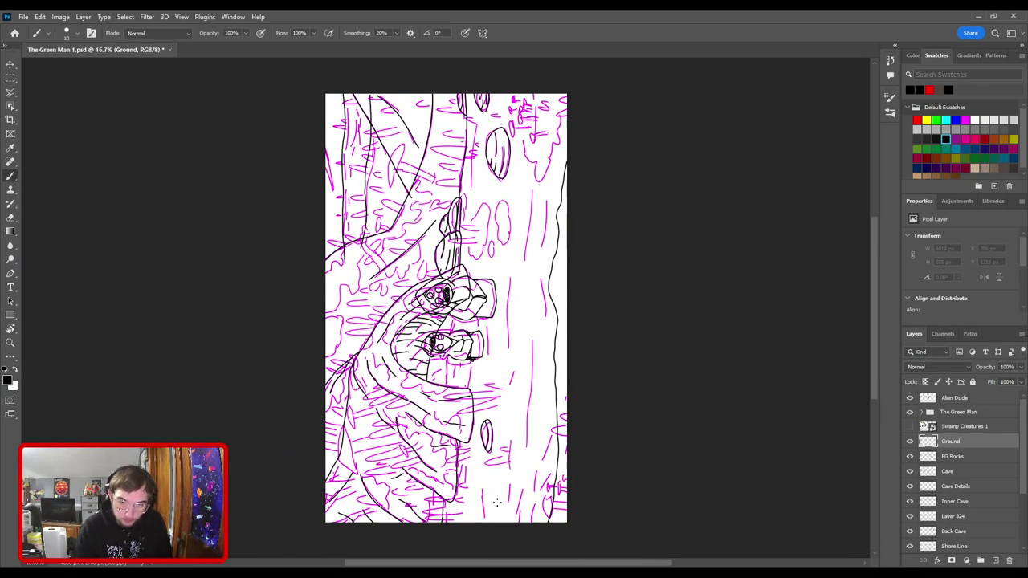
mouse_move(482, 486)
mouse_down()
mouse_move(486, 526)
mouse_move(482, 482)
mouse_up()
key(ctrl+z)
key(ctrl+z)
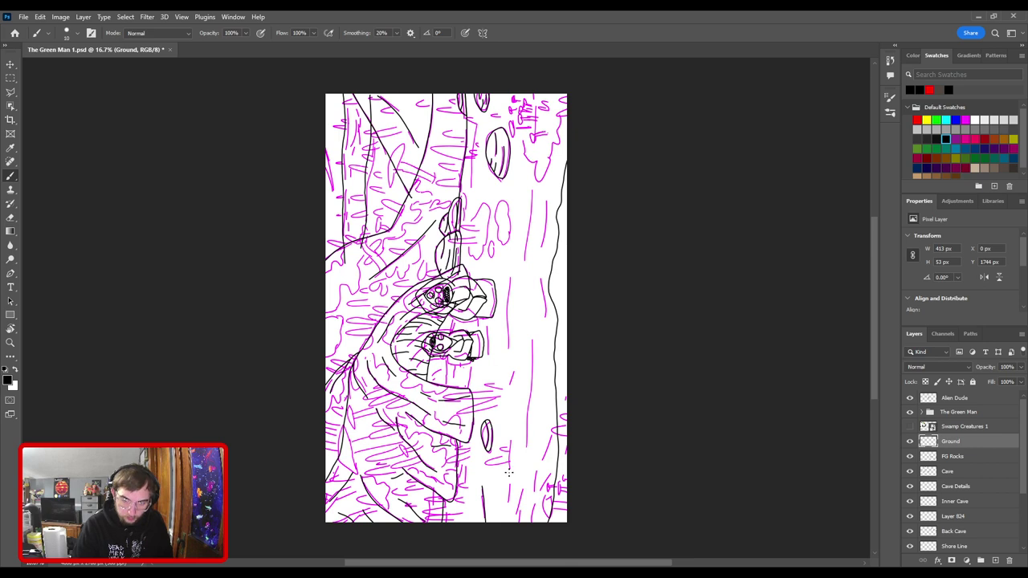
- Brush long ground lines over the magenta sketch across the foreground, redoing the one just below the two figures
mouse_move(509, 449)
mouse_down()
mouse_move(529, 414)
mouse_move(531, 369)
mouse_up()
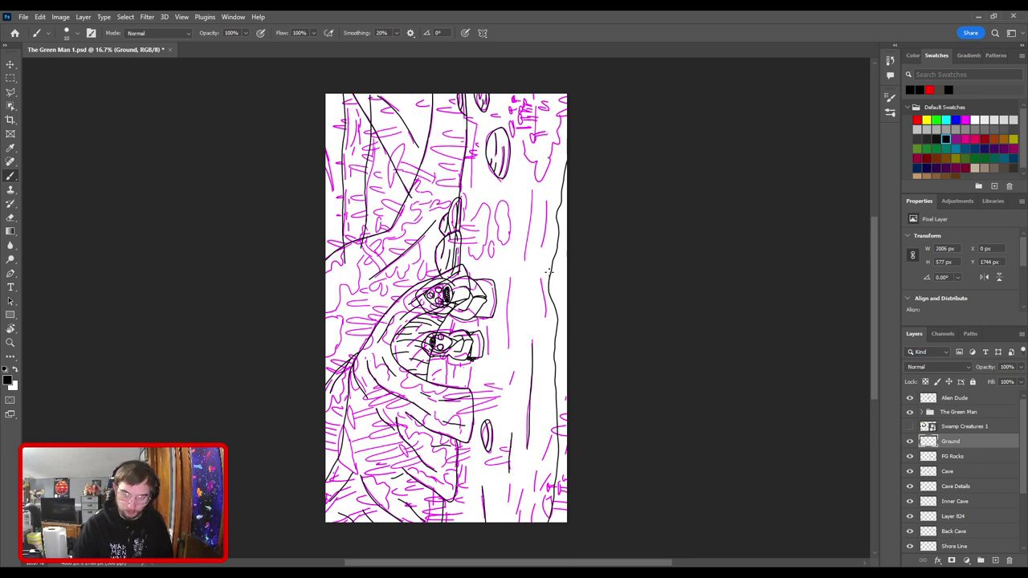
drag(545, 315, 543, 270)
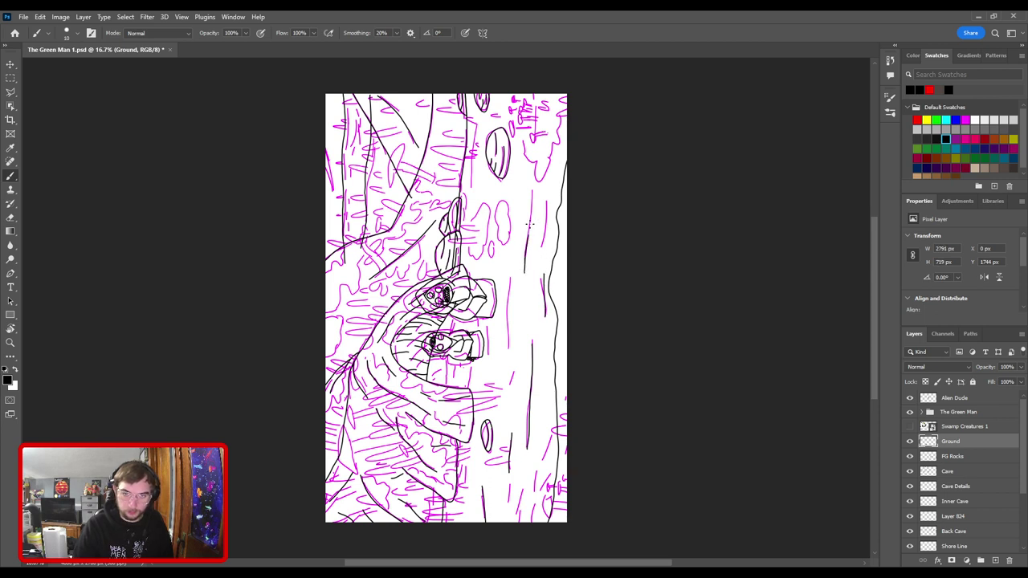
mouse_move(529, 226)
mouse_down()
mouse_move(531, 186)
mouse_move(567, 128)
mouse_up()
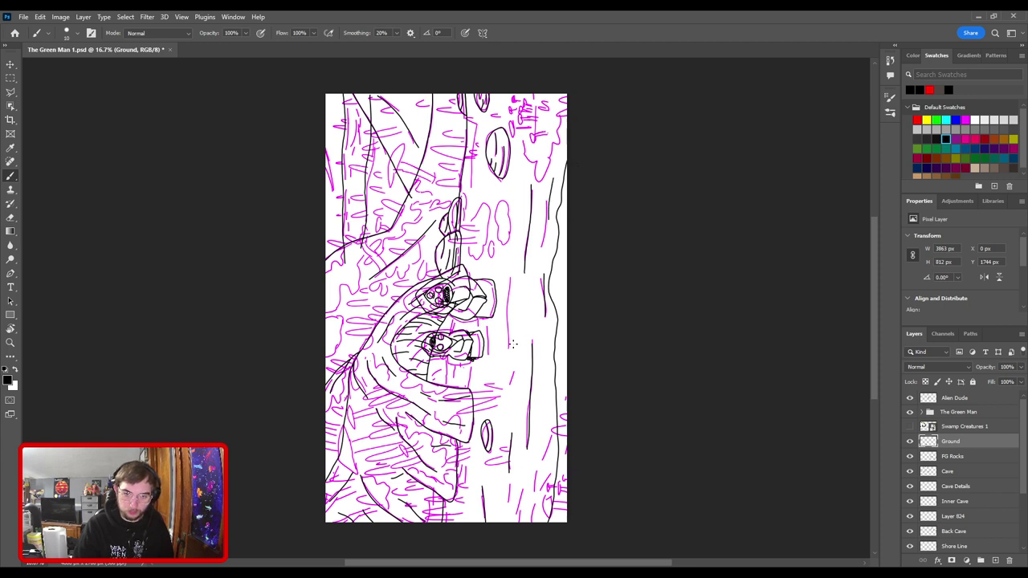
drag(513, 344, 503, 309)
key(ctrl+z)
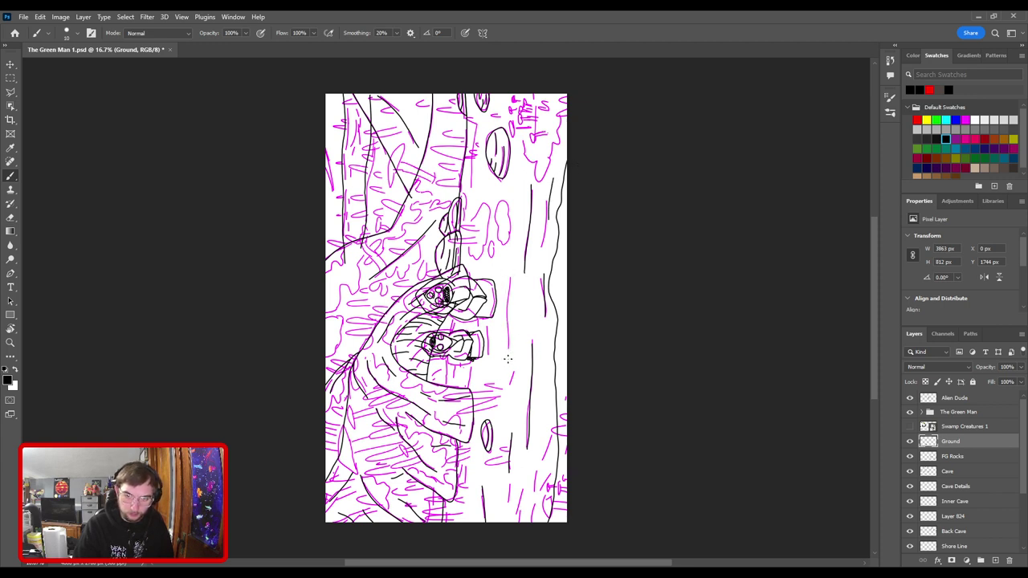
drag(511, 359, 510, 267)
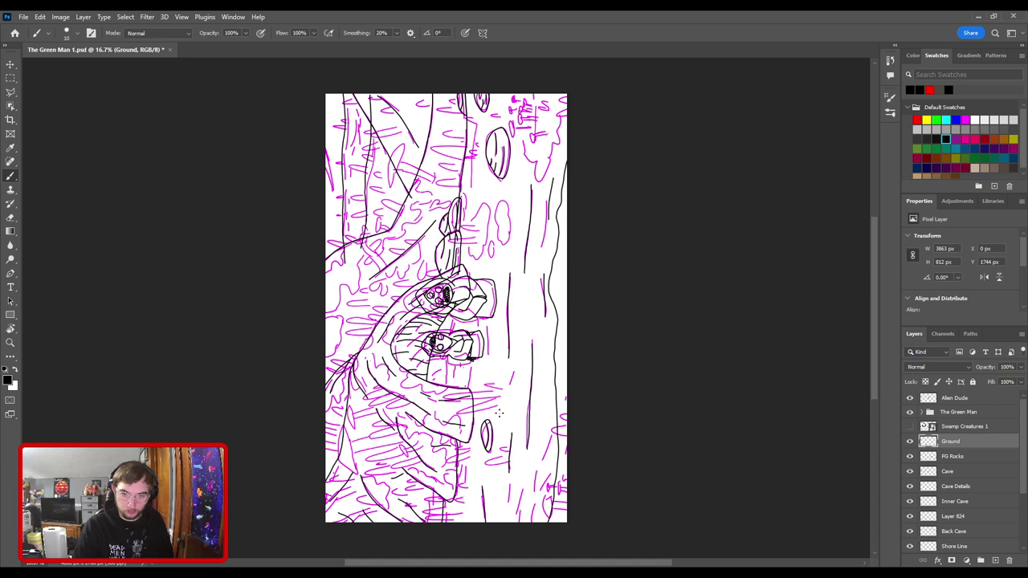
- Brush a slanting ground line from the small oval rock left of the figures, and redo the line running past that rock
drag(495, 408, 512, 369)
drag(496, 419, 551, 291)
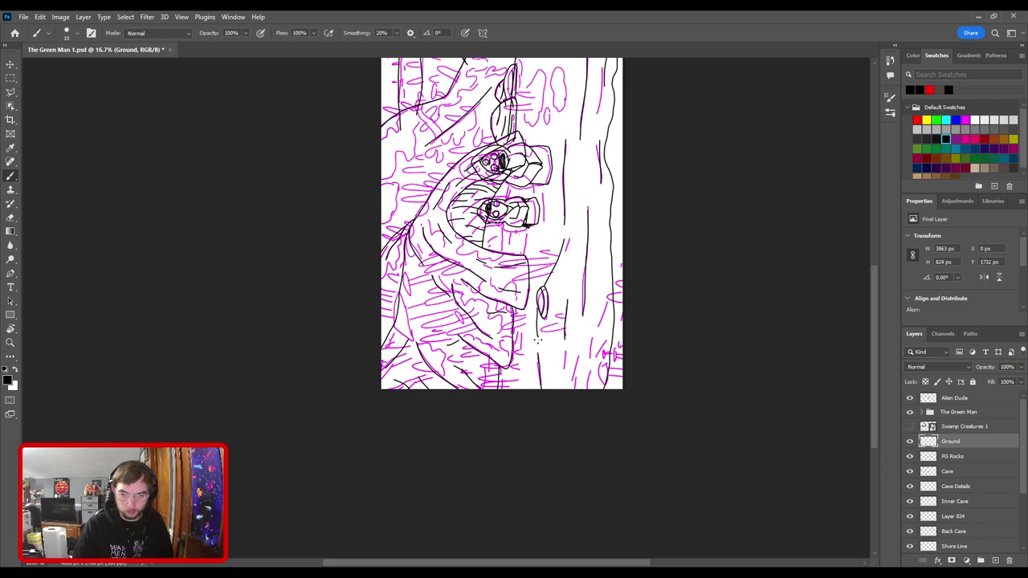
key(ctrl+plus)
key(ctrl+plus)
drag(619, 301, 430, 274)
key(ctrl+plus)
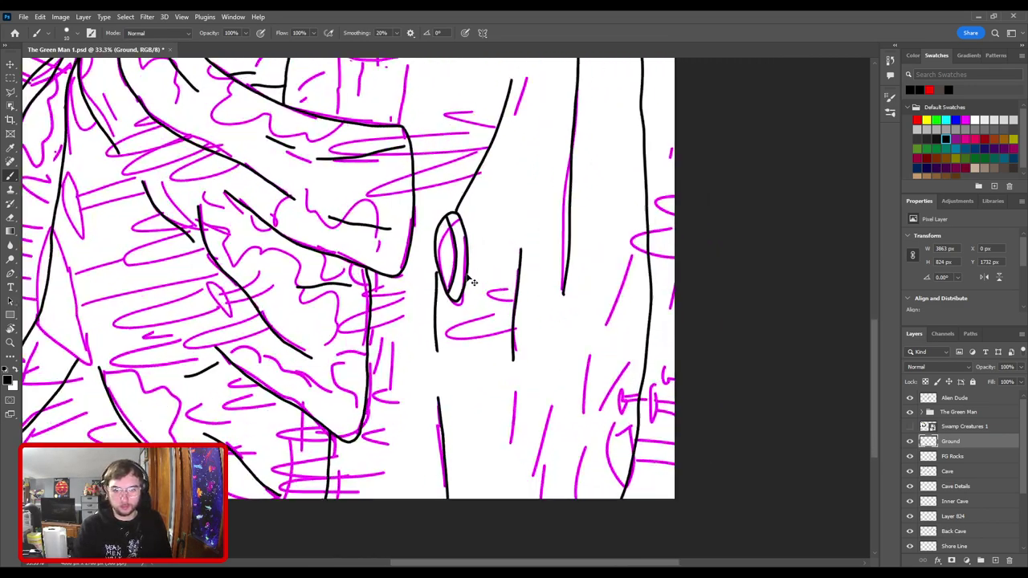
key(ctrl+z)
drag(444, 235, 434, 342)
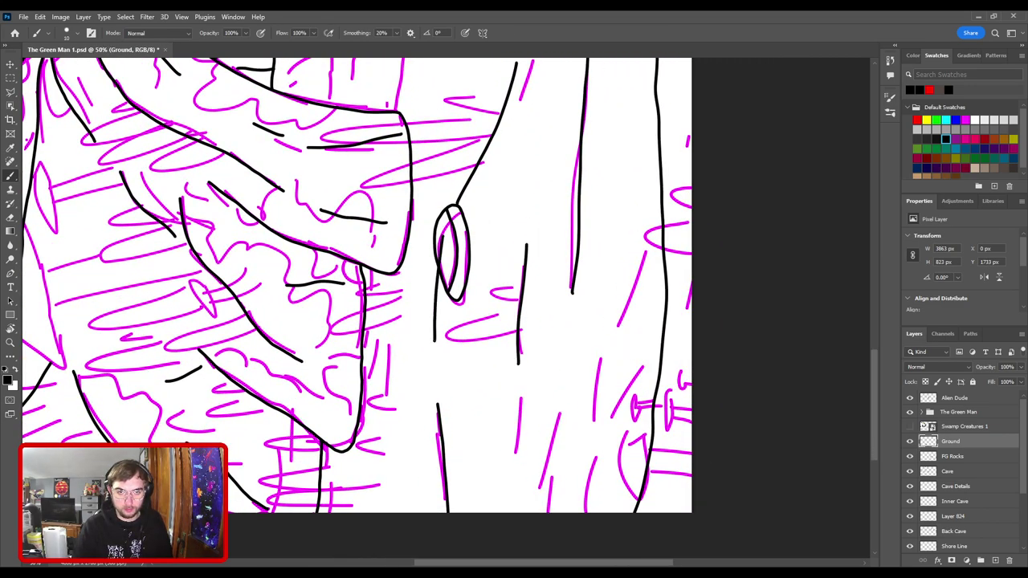
key(ctrl+z)
drag(444, 236, 438, 321)
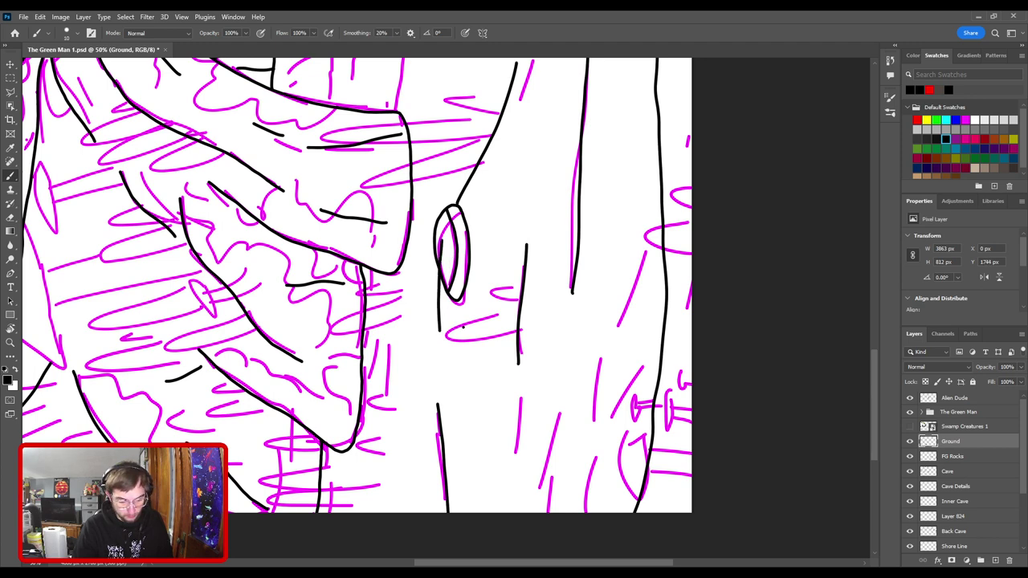
- Brush short ground dashes over the sketch near the scene's lower-left corner, undoing the first two tries
scroll(447, 305, down, 3)
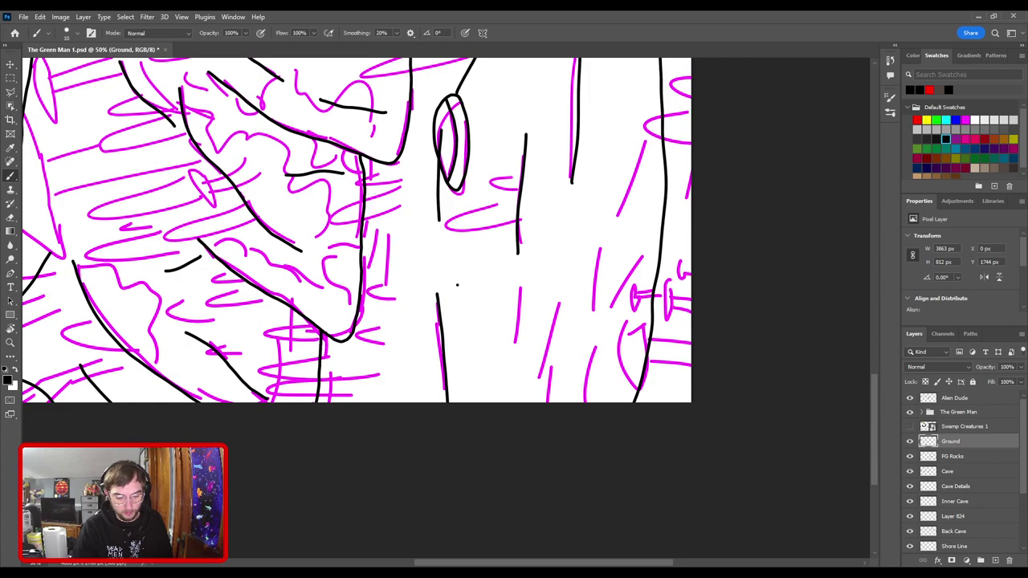
scroll(460, 298, down, 2)
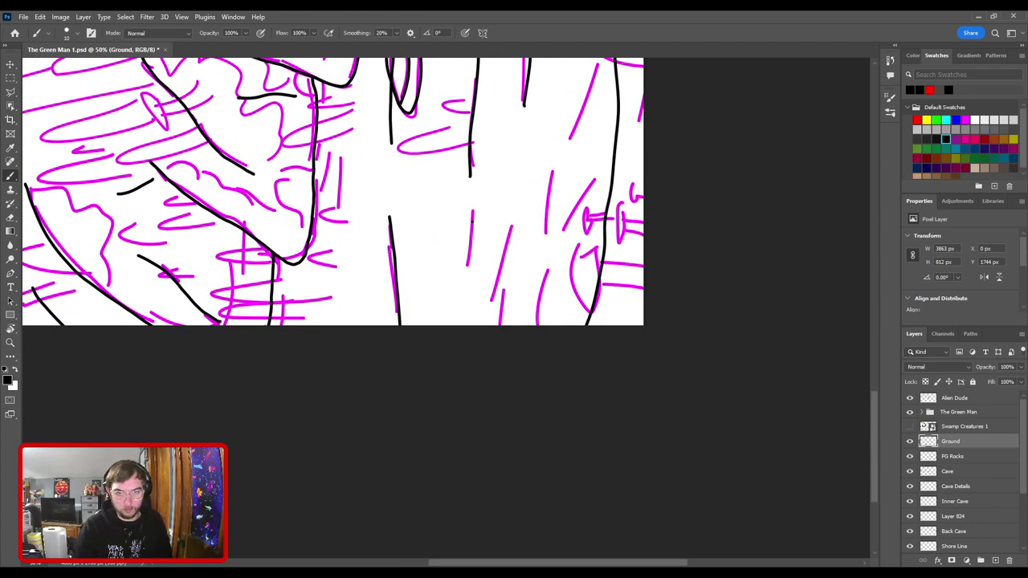
drag(471, 229, 472, 283)
key(ctrl+z)
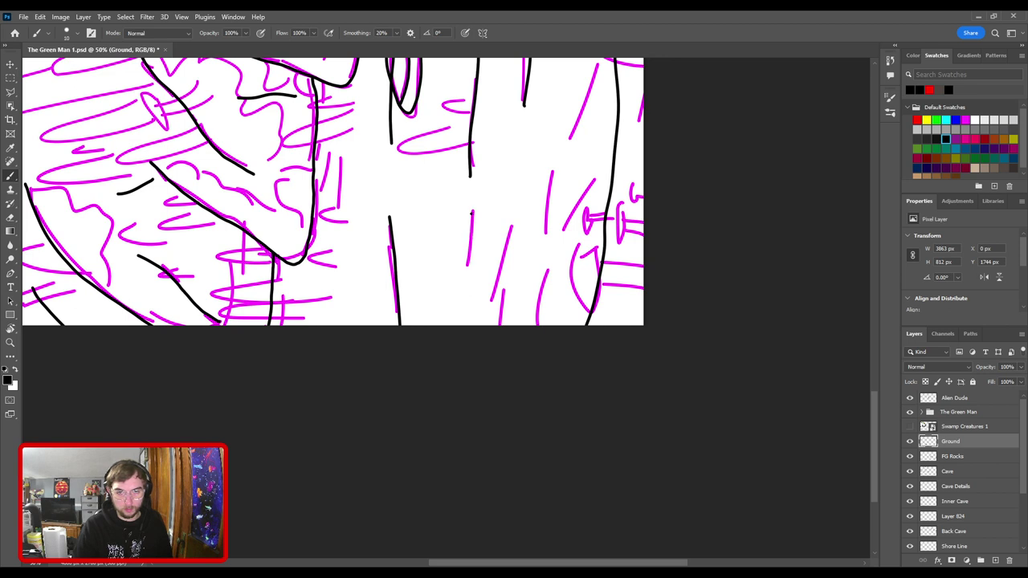
drag(472, 212, 471, 283)
key(ctrl+z)
mouse_move(472, 230)
mouse_down()
mouse_move(496, 274)
mouse_move(509, 231)
mouse_up()
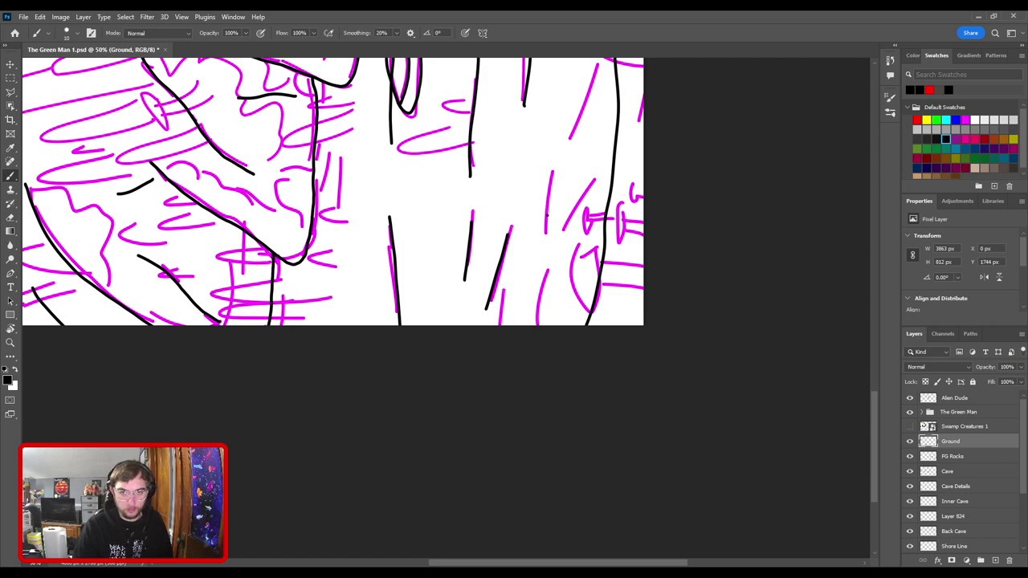
mouse_move(545, 210)
mouse_down()
mouse_move(533, 343)
mouse_move(520, 319)
mouse_move(510, 359)
mouse_up()
- Brush a short dash beside the slanting ground line in front of the cave, replacing the first attempt
mouse_move(538, 289)
mouse_down()
mouse_move(548, 238)
mouse_move(555, 383)
mouse_up()
drag(493, 150, 507, 220)
drag(517, 276, 529, 322)
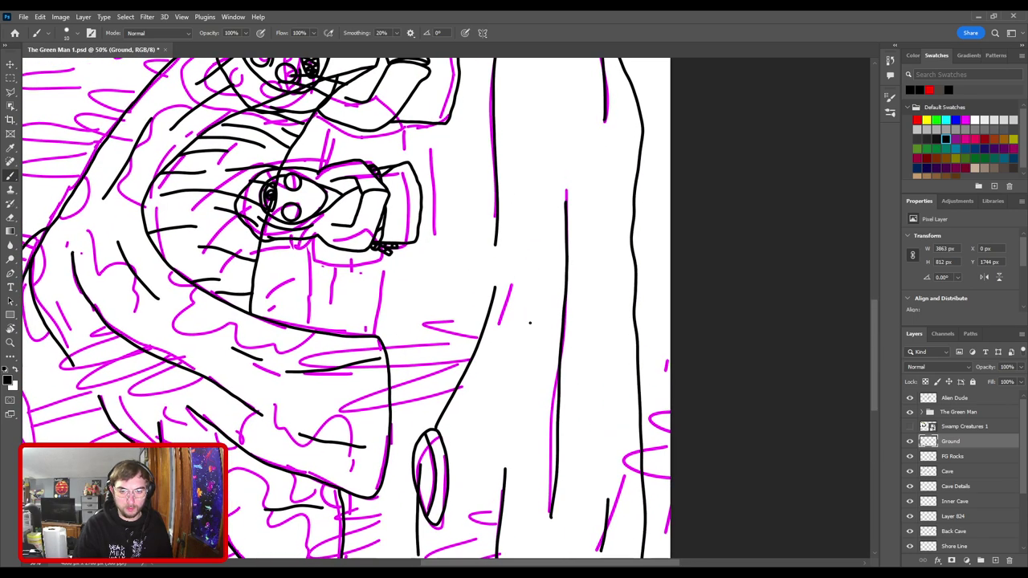
drag(497, 393, 519, 330)
key(ctrl+z)
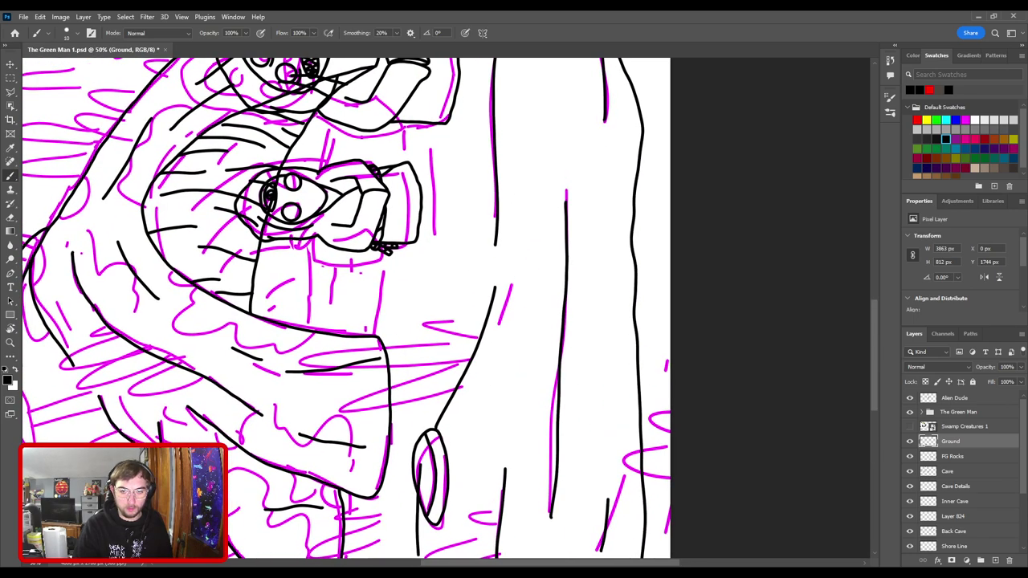
drag(490, 384, 522, 338)
- Brush ground lines across the bases of the two figures and along the area just below the shore line
drag(499, 231, 540, 367)
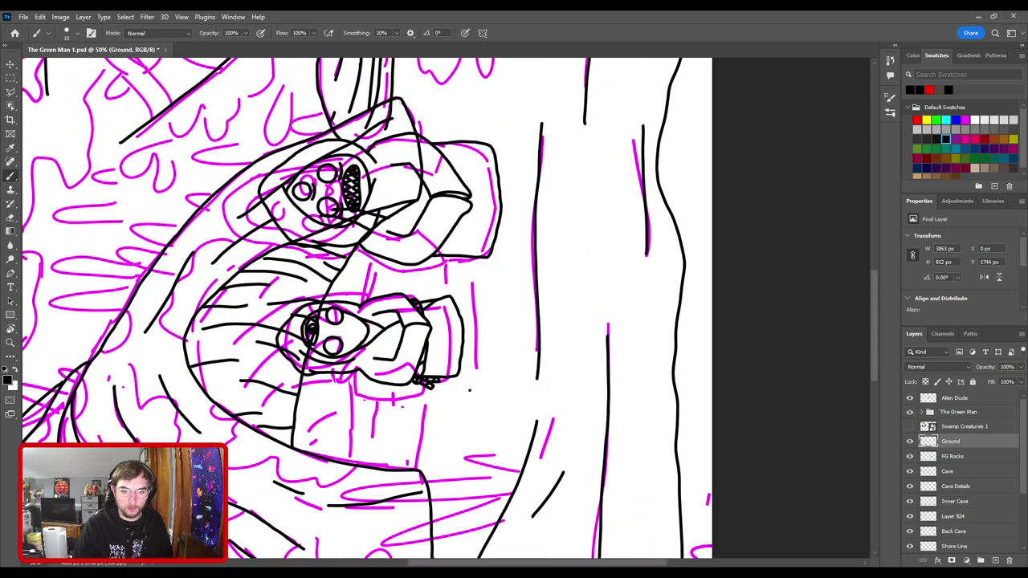
mouse_move(436, 426)
mouse_down()
mouse_move(526, 369)
mouse_move(514, 346)
mouse_move(519, 237)
mouse_move(548, 345)
mouse_move(553, 183)
mouse_up()
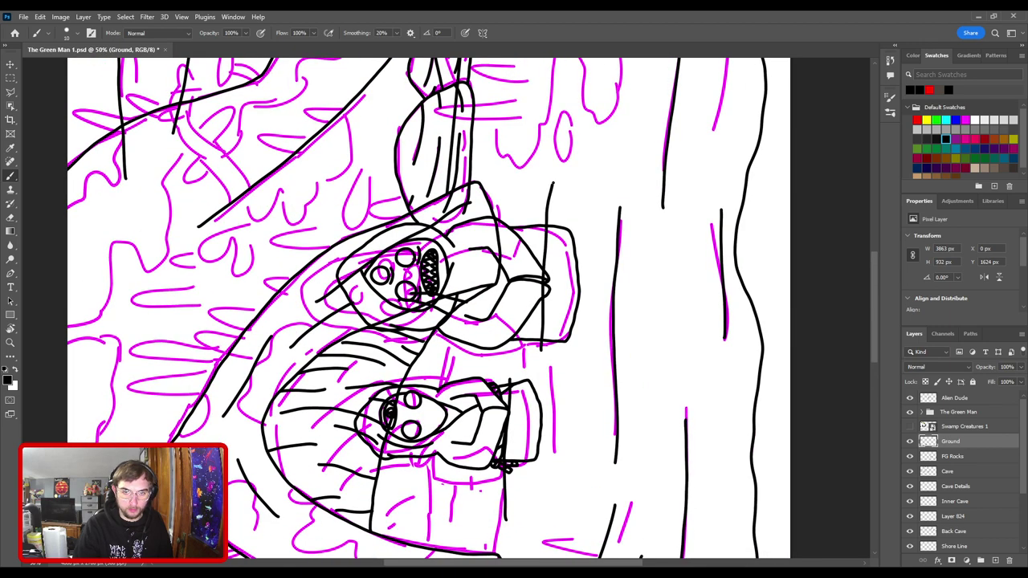
key(ctrl+z)
mouse_move(528, 361)
mouse_down()
mouse_move(543, 209)
mouse_move(584, 302)
mouse_move(534, 241)
mouse_move(538, 139)
mouse_move(554, 130)
mouse_move(547, 338)
mouse_up()
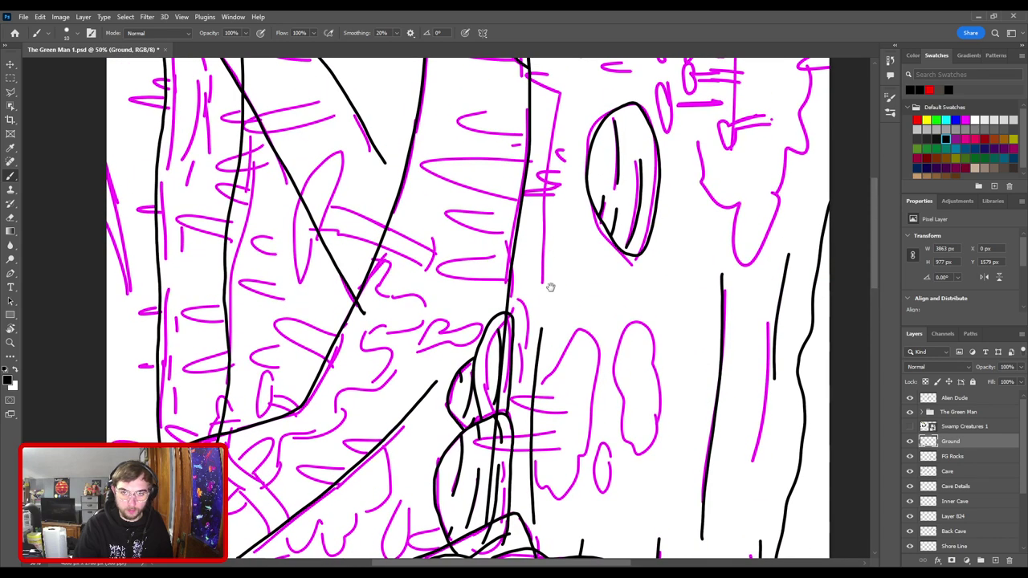
drag(553, 245, 543, 349)
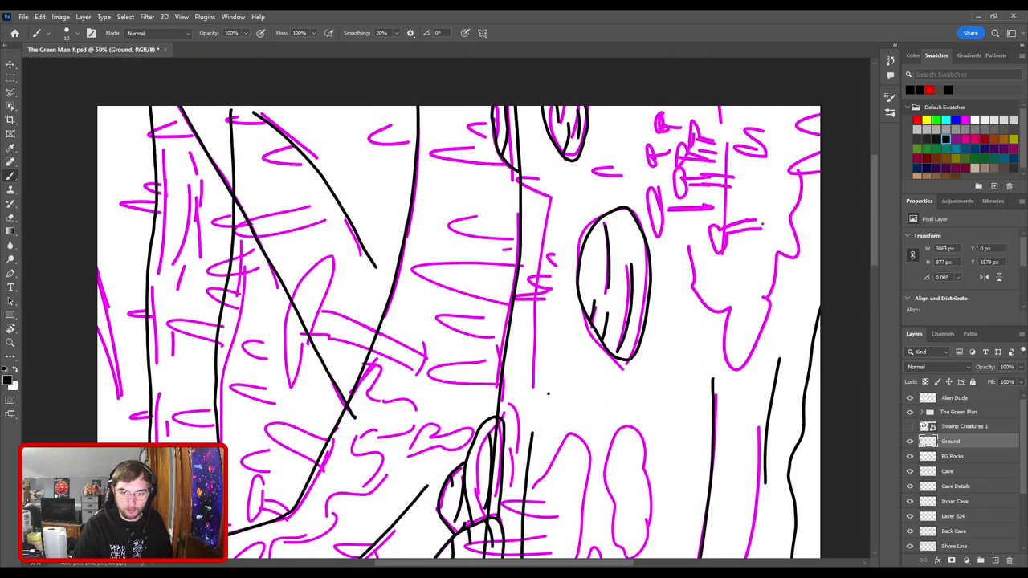
drag(532, 369, 542, 191)
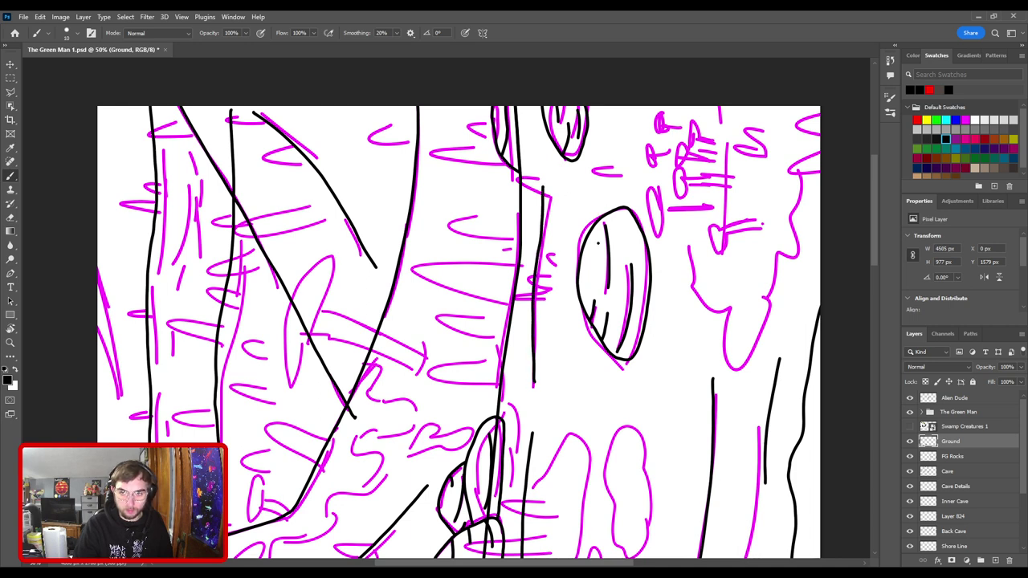
- Brush a ground line through the mushroom patch to the canvas's right edge, redoing the first stroke
drag(655, 241, 441, 325)
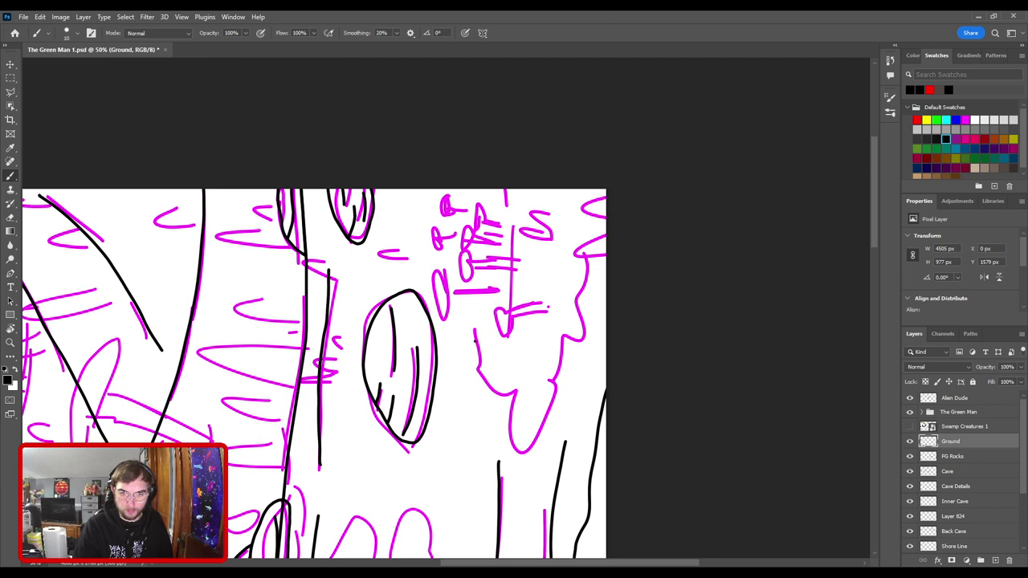
mouse_move(476, 347)
mouse_down()
mouse_move(468, 249)
mouse_move(480, 201)
mouse_up()
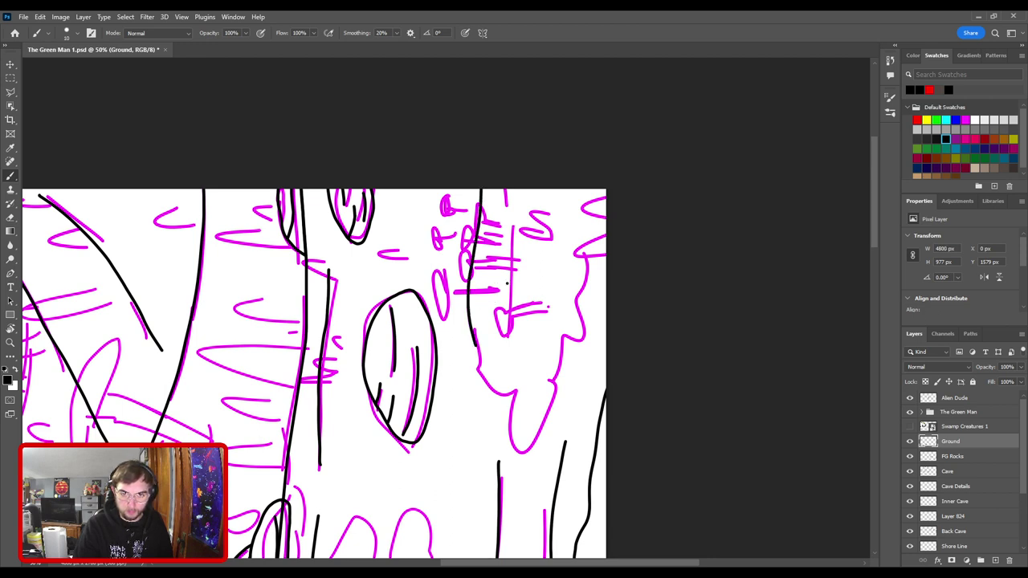
key(ctrl+z)
mouse_move(473, 367)
mouse_down()
mouse_move(479, 189)
mouse_move(584, 358)
mouse_up()
- Reset the view to the whole upright scene, save the document, and delete the Ground layer
key(r)
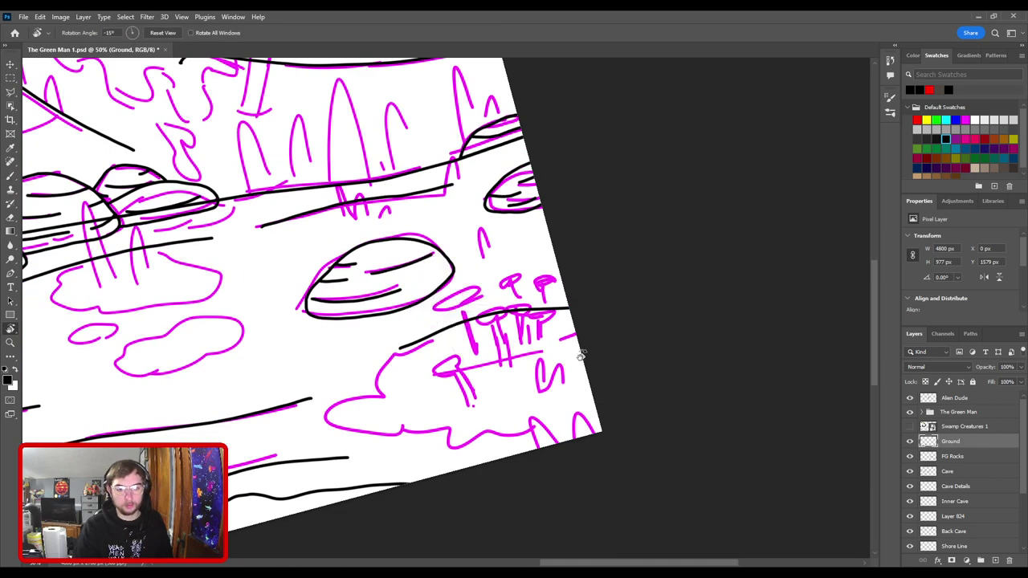
drag(586, 320, 580, 344)
key(ctrl+0)
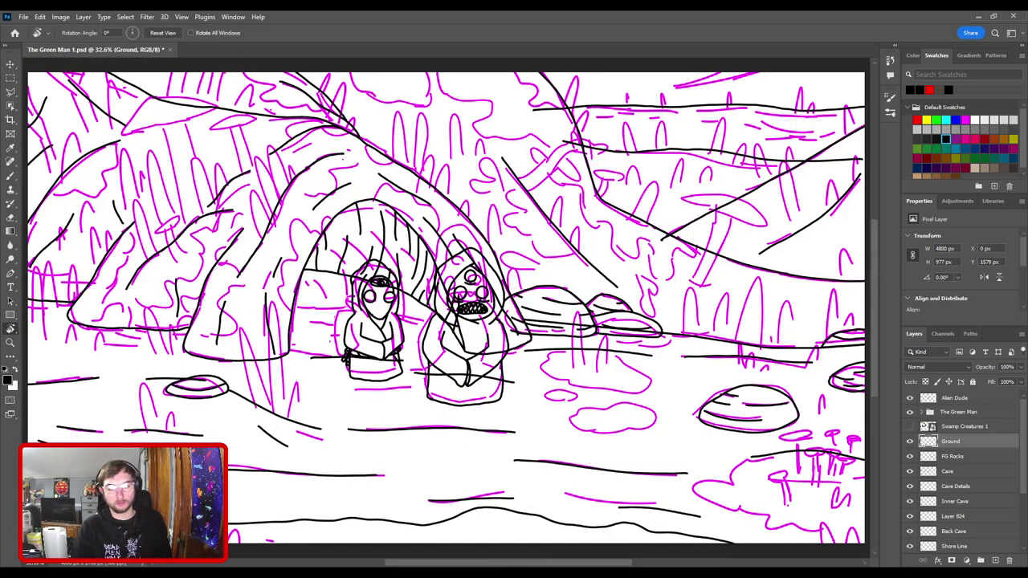
key(ctrl+s)
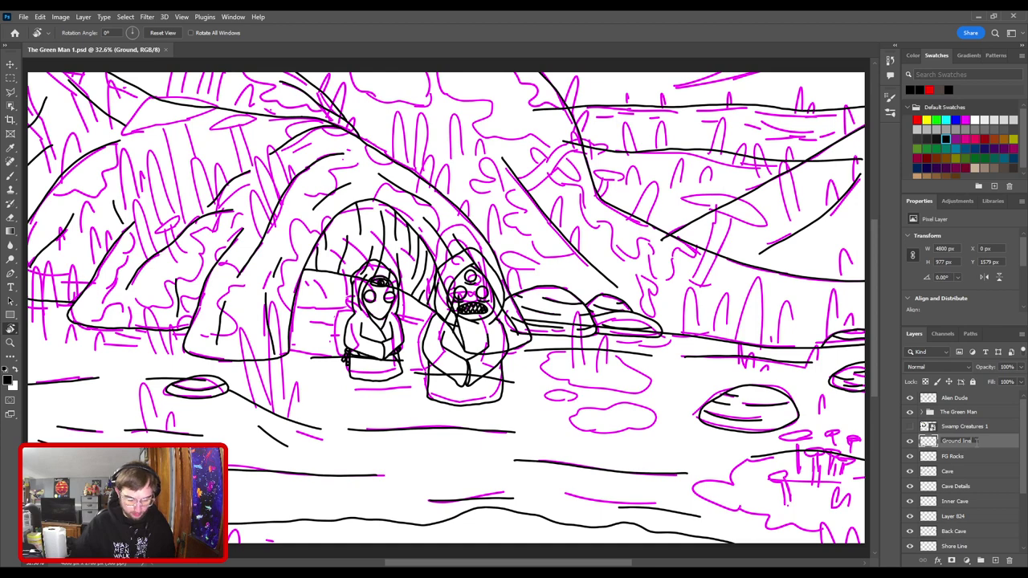
key(Delete)
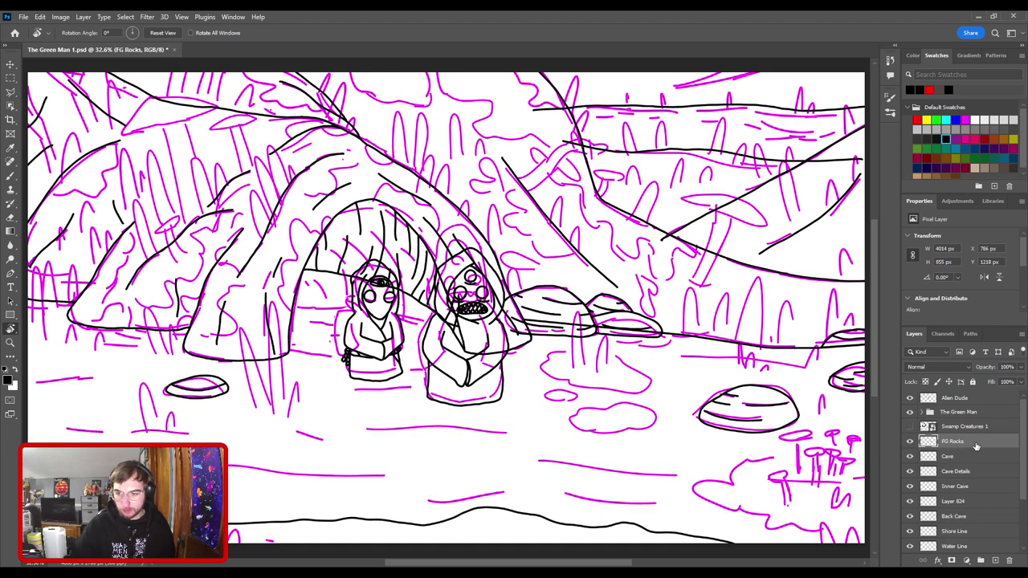
- Undo the layer deletion and rename the restored ground contour layer as Ground Lines
key(ctrl+z)
double_click(976, 441)
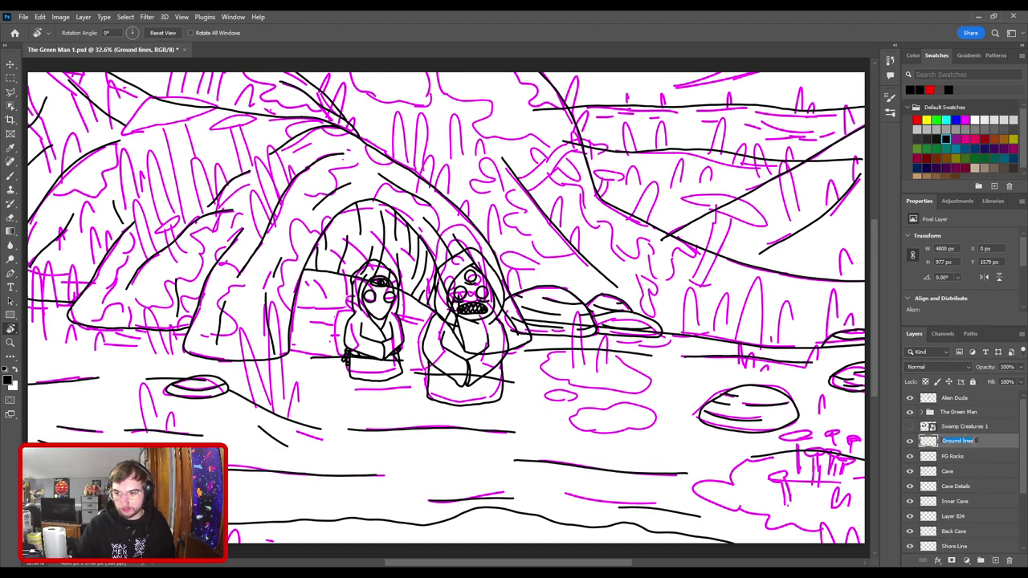
click(975, 441)
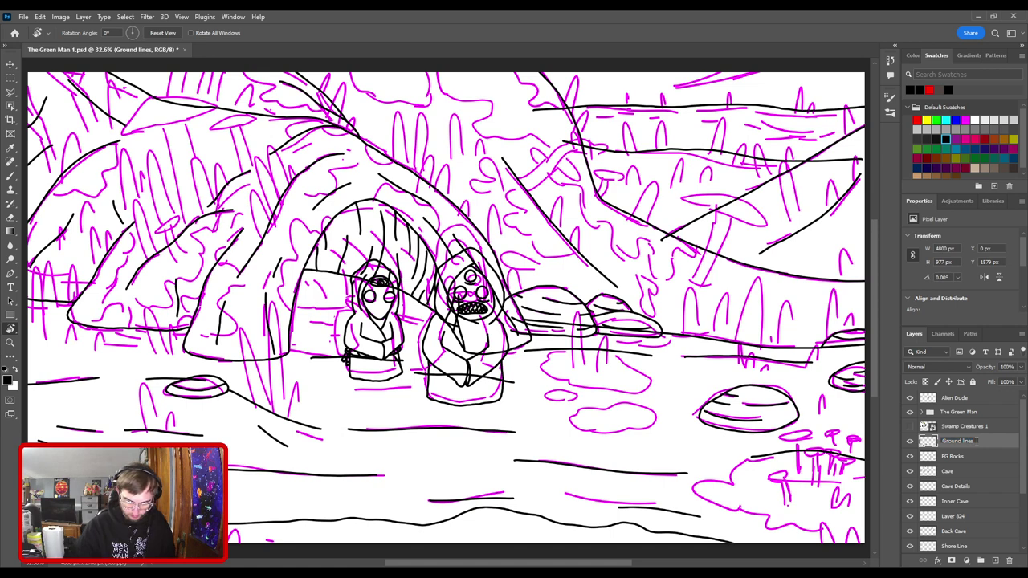
key(BackSpace)
key(BackSpace)
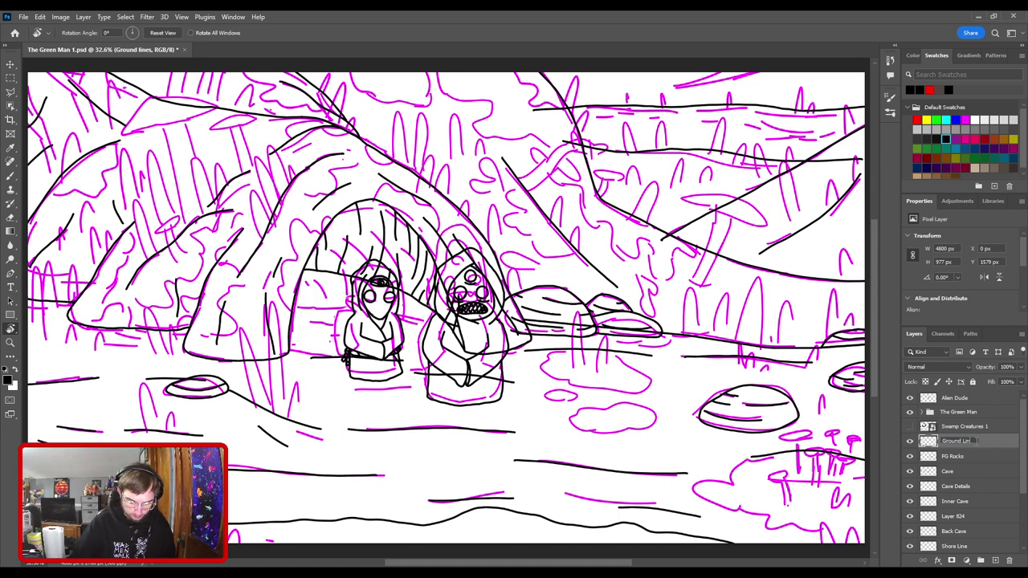
text(es)
key(Return)
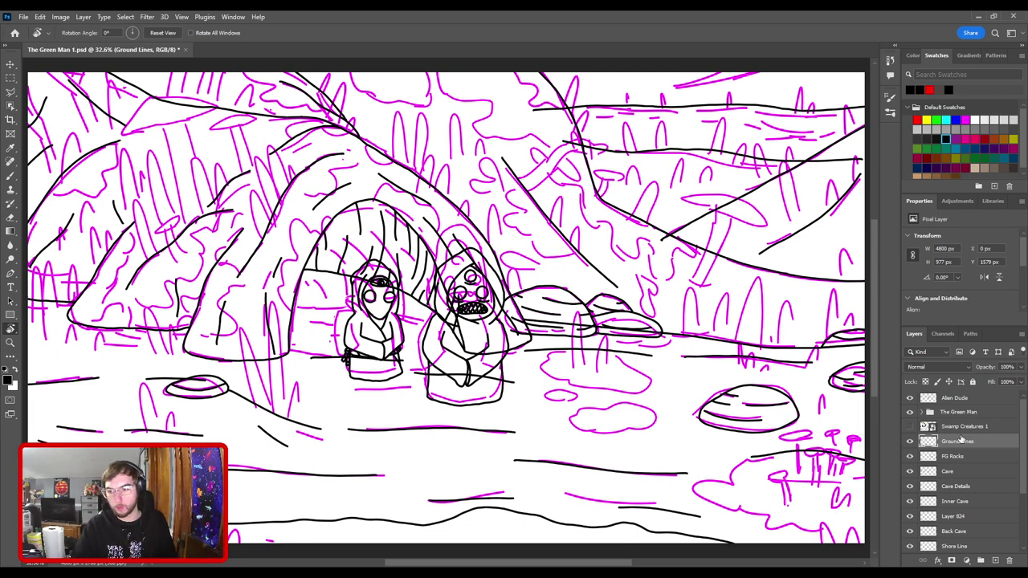
- Check the Ground Lines layer by hiding and showing it, save the document, and switch to the Brush tool
click(910, 442)
click(909, 442)
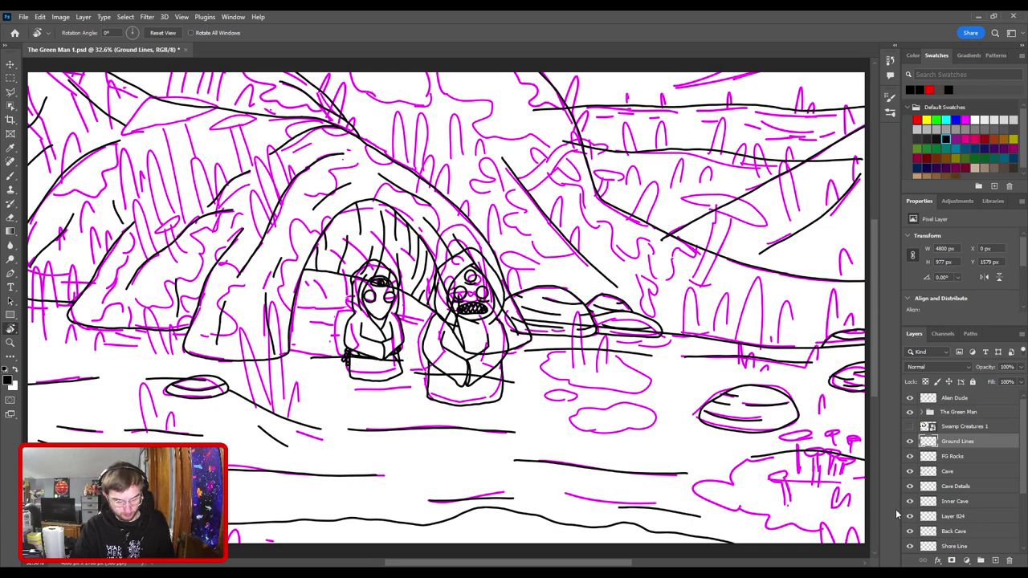
key(ctrl+s)
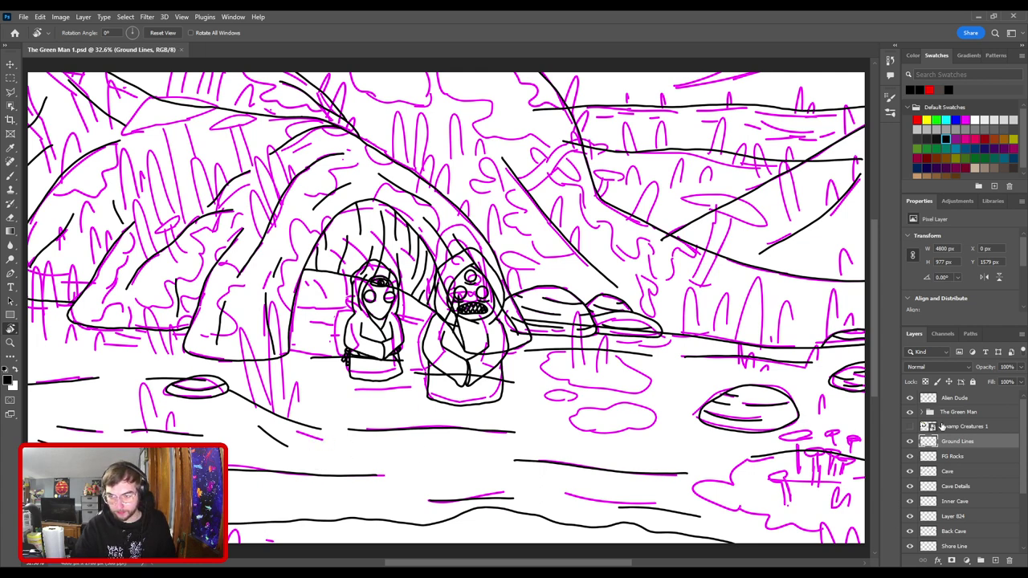
key(b)
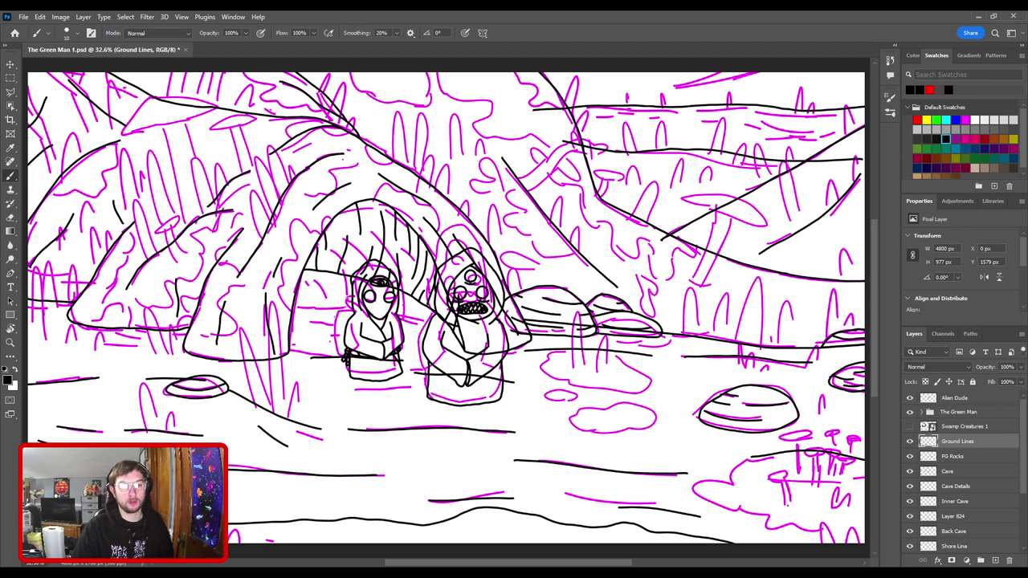
key(ctrl+s)
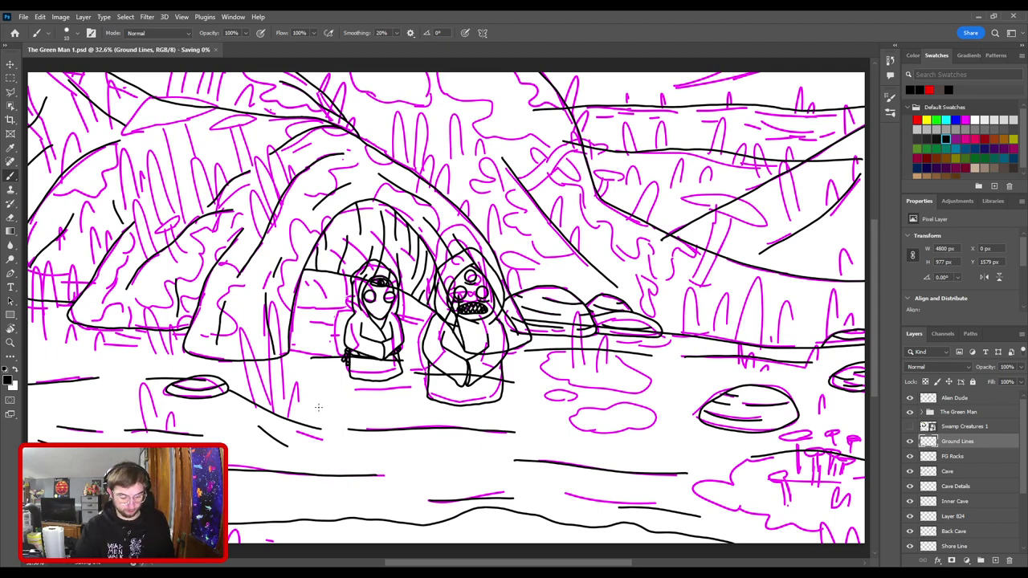
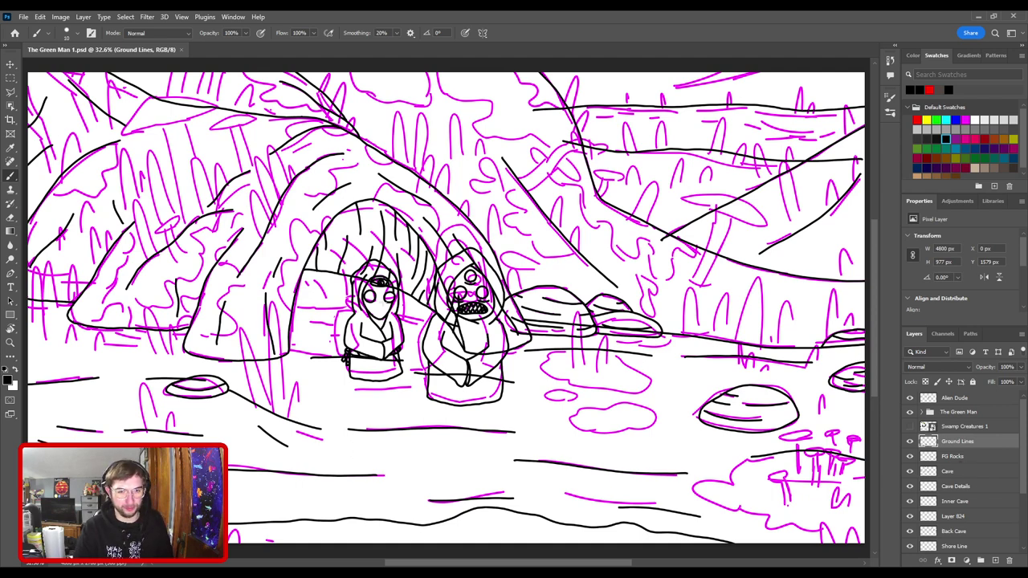
- Brush short horizontal ground lines across the cave floor behind the two figures, redoing strokes that miss
drag(347, 318, 421, 317)
key(ctrl+z)
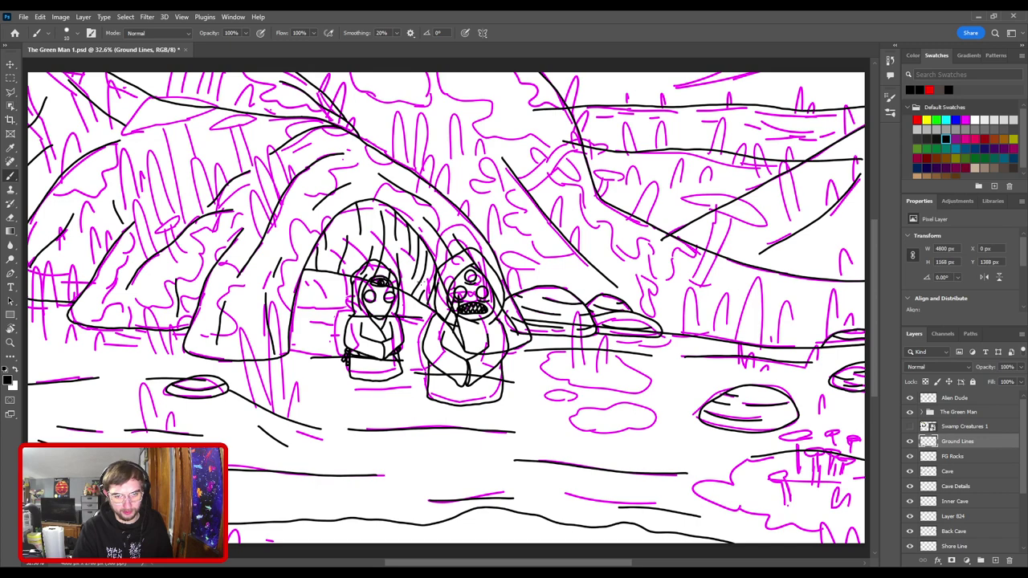
mouse_move(288, 300)
mouse_down()
mouse_move(320, 301)
mouse_move(340, 295)
mouse_move(317, 287)
mouse_move(343, 291)
mouse_move(318, 281)
mouse_move(352, 284)
mouse_up()
key(ctrl+z)
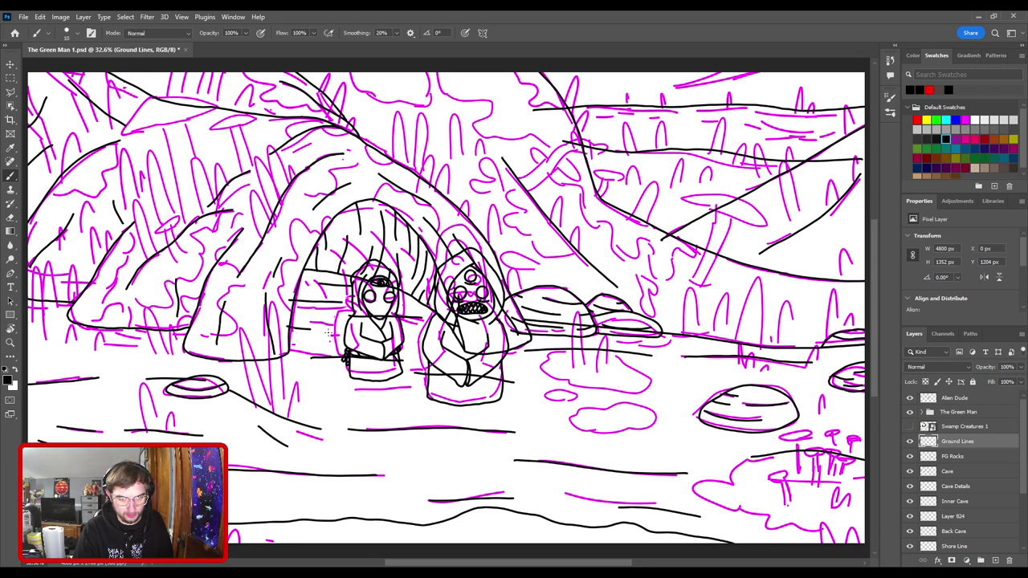
drag(320, 339, 437, 343)
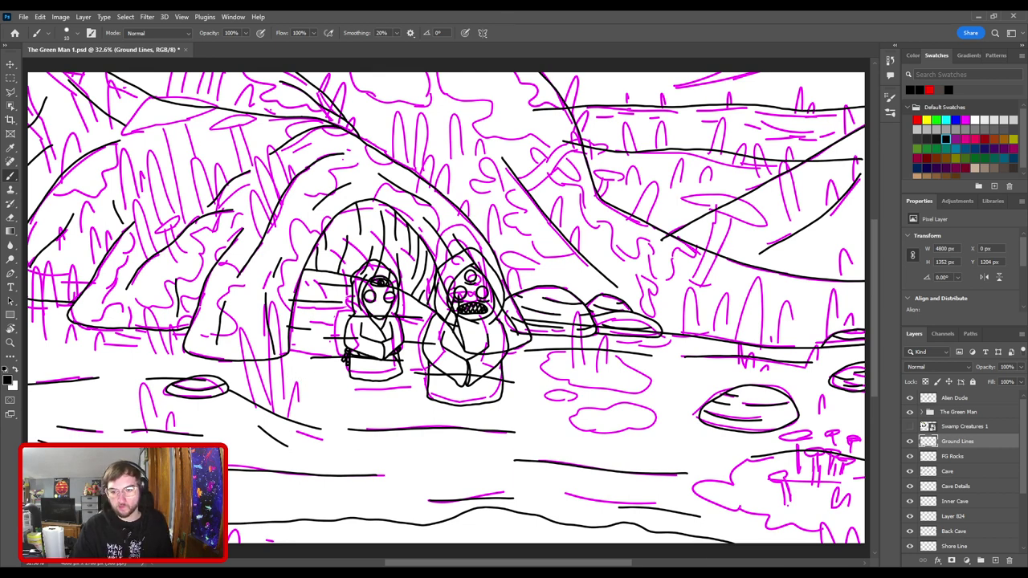
- Create a new layer directly above Ground Lines and name it FG Mushrooms
click(995, 560)
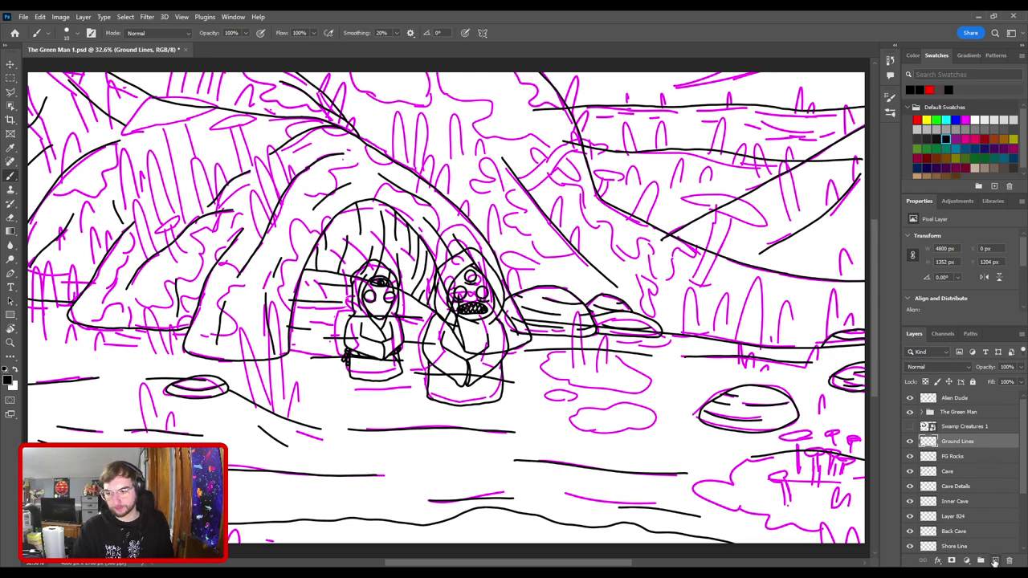
double_click(955, 442)
text(FG Mushrooms)
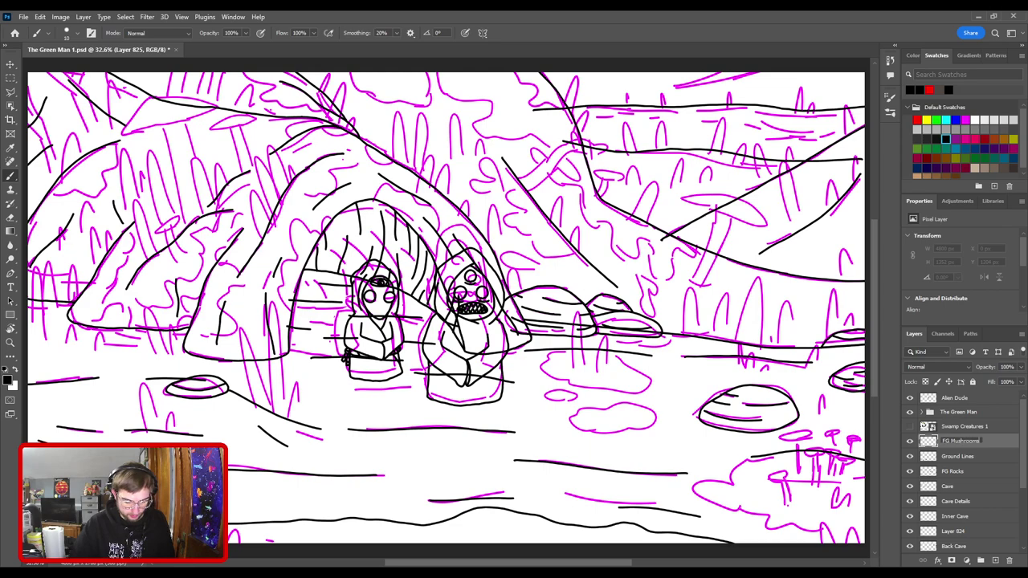
key(Return)
- Brush a long oval cap over the large mushroom at the back left of the foreground mushroom patch
key(ctrl+plus)
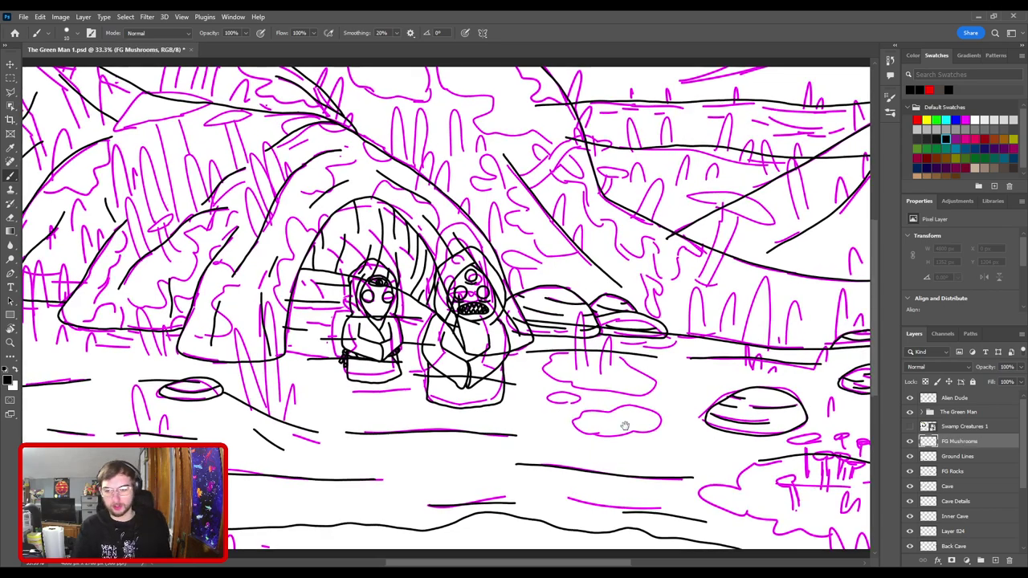
drag(612, 404, 291, 302)
key(ctrl+plus)
key(ctrl+plus)
drag(502, 394, 443, 316)
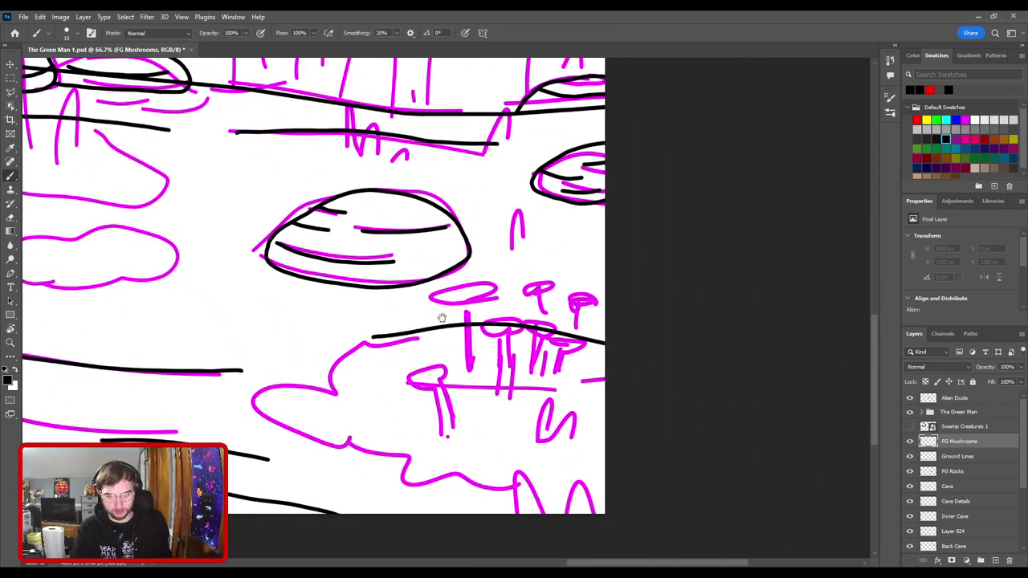
key(ctrl+plus)
drag(517, 332, 330, 219)
key(r)
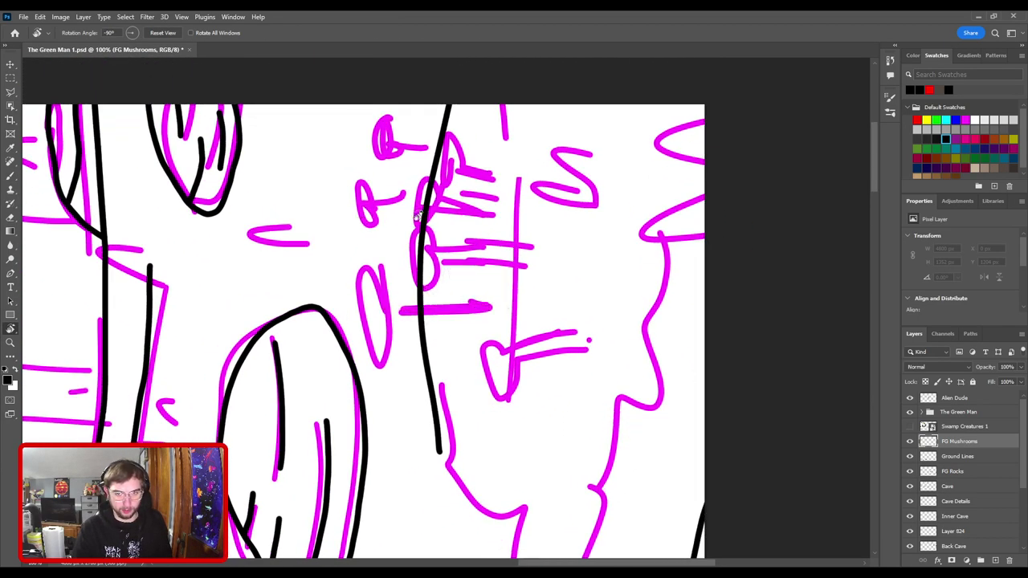
key(b)
mouse_move(381, 362)
mouse_down()
mouse_move(367, 324)
mouse_move(379, 258)
mouse_move(391, 325)
mouse_move(381, 363)
mouse_up()
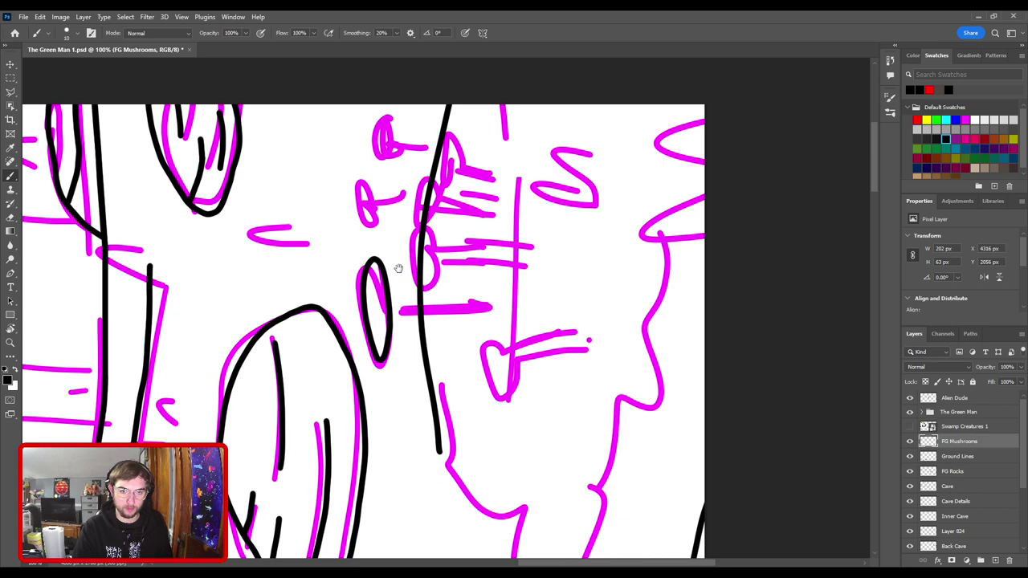
- Brush small oval caps over the two mushrooms at the back right of the patch
drag(399, 269, 457, 348)
mouse_move(441, 310)
mouse_down()
mouse_move(435, 275)
mouse_move(442, 310)
mouse_up()
key(ctrl+plus)
key(ctrl+plus)
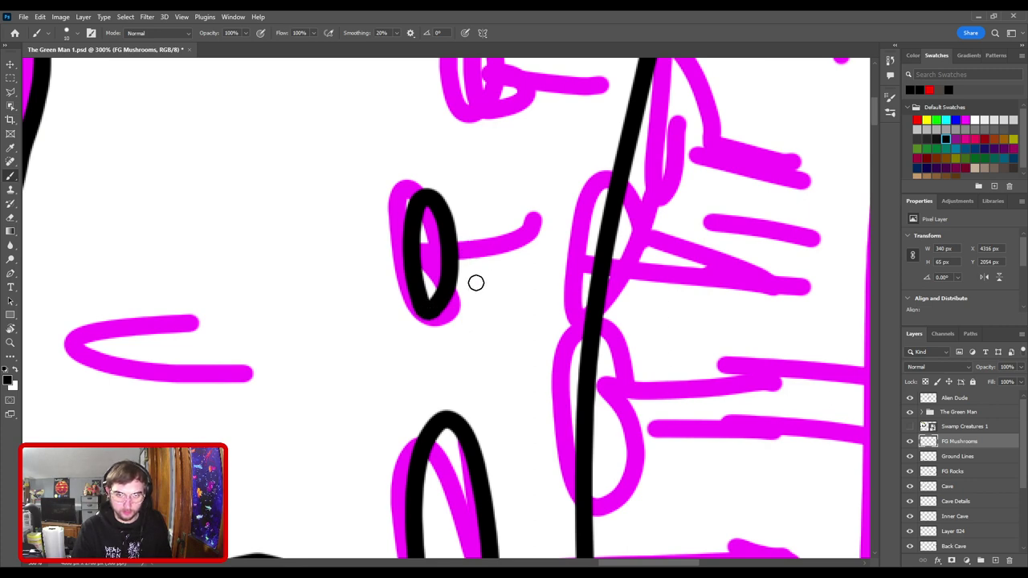
key(ctrl+minus)
drag(498, 220, 489, 322)
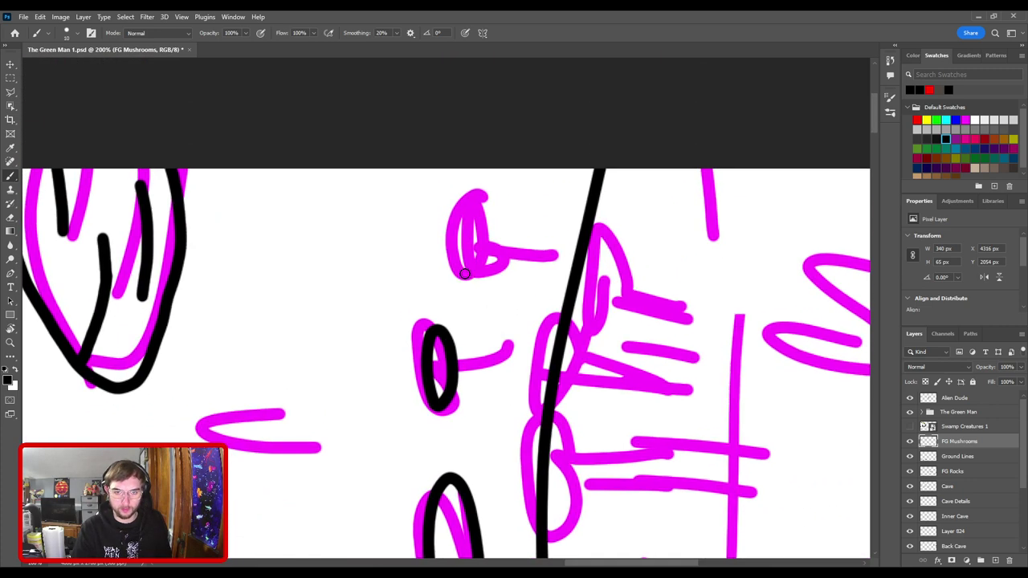
mouse_move(464, 273)
mouse_down()
mouse_move(460, 234)
mouse_move(484, 211)
mouse_move(487, 229)
mouse_move(456, 225)
mouse_move(483, 220)
mouse_move(467, 281)
mouse_up()
key(ctrl+z)
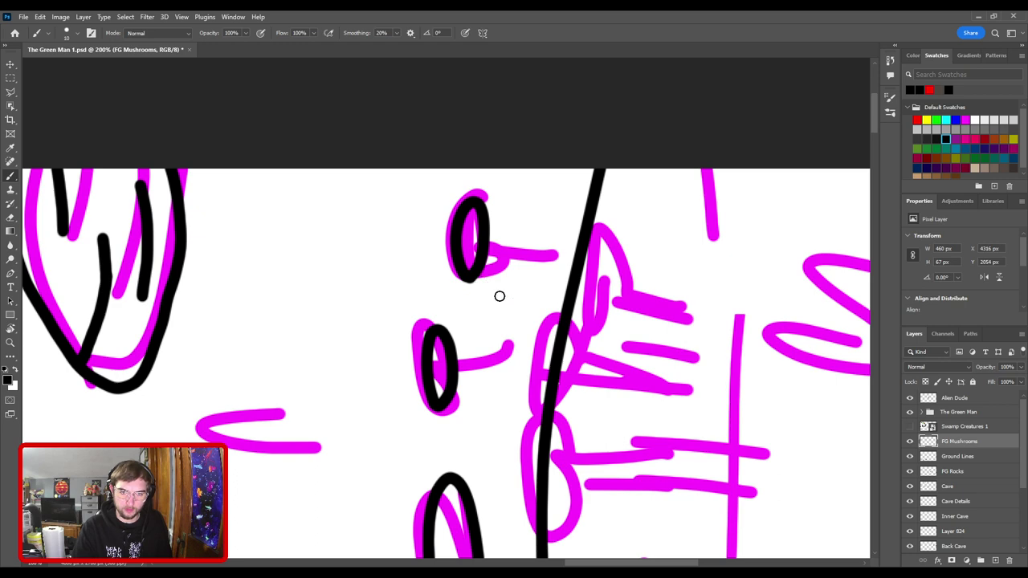
- Brush an oval cap over the mushroom at the front left of the patch, replacing the first attempt
drag(559, 435, 515, 377)
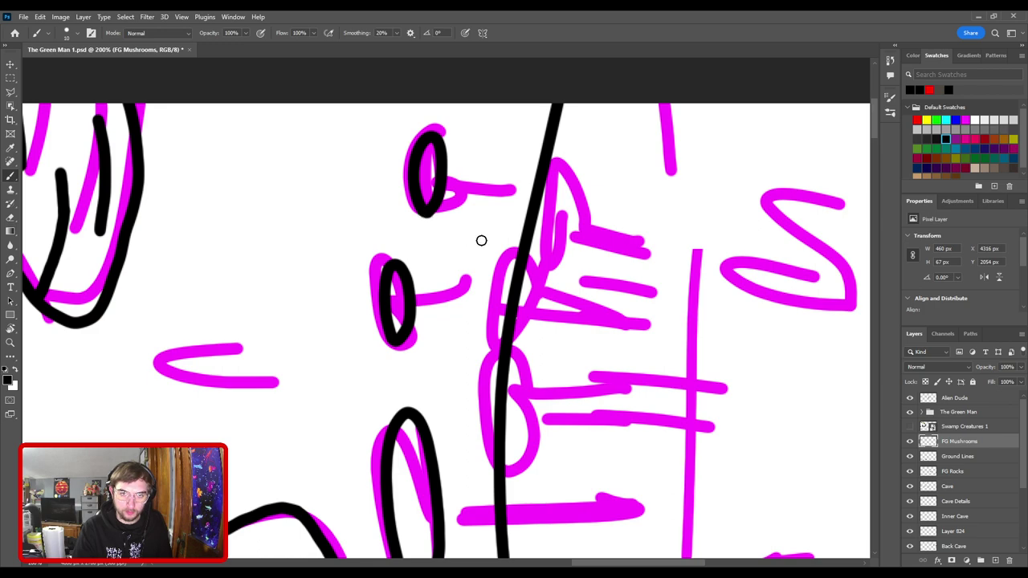
drag(515, 377, 491, 131)
key(ctrl+minus)
drag(581, 358, 510, 330)
click(510, 329)
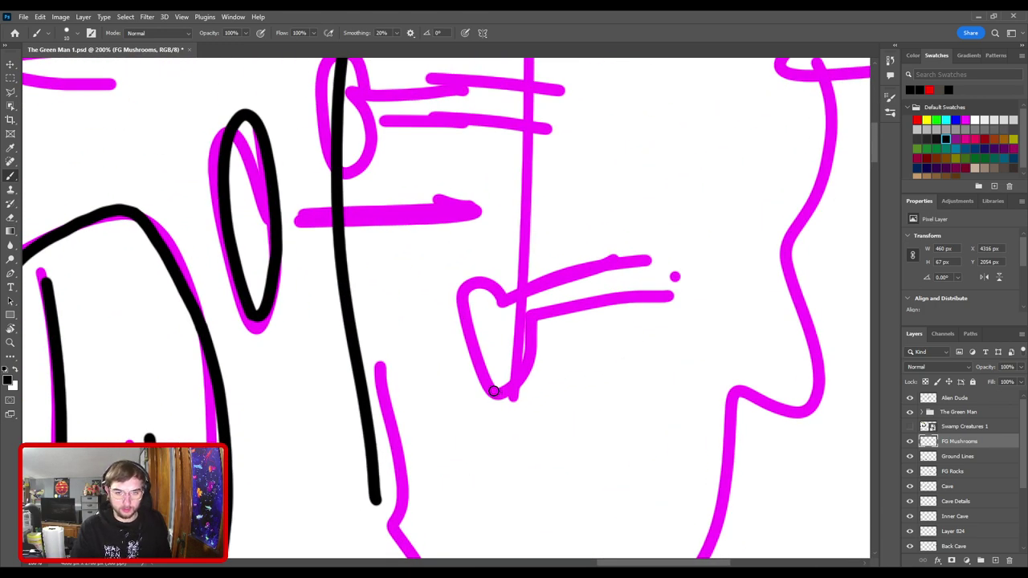
mouse_move(498, 394)
mouse_down()
mouse_move(474, 339)
mouse_move(487, 275)
mouse_move(506, 272)
mouse_move(525, 328)
mouse_move(499, 391)
mouse_up()
key(ctrl+minus)
key(ctrl+minus)
key(ctrl+minus)
key(ctrl+plus)
key(ctrl+plus)
key(ctrl+plus)
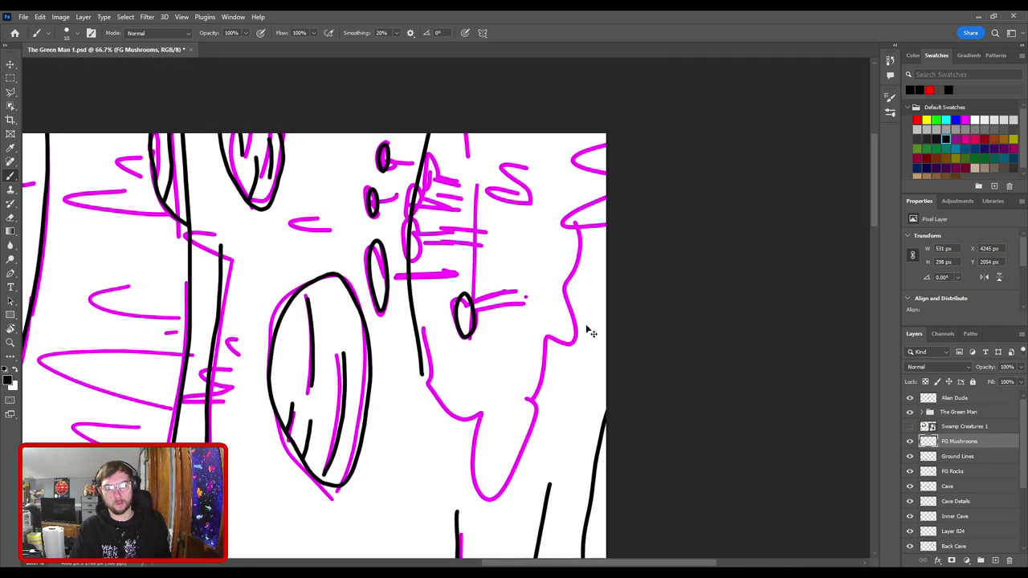
key(ctrl+z)
mouse_move(507, 397)
mouse_down()
mouse_move(479, 356)
mouse_move(482, 296)
mouse_move(506, 290)
mouse_move(507, 395)
mouse_up()
- Brush an oval cap over the wide middle mushroom that overlaps the ground line
scroll(521, 241, up, 5)
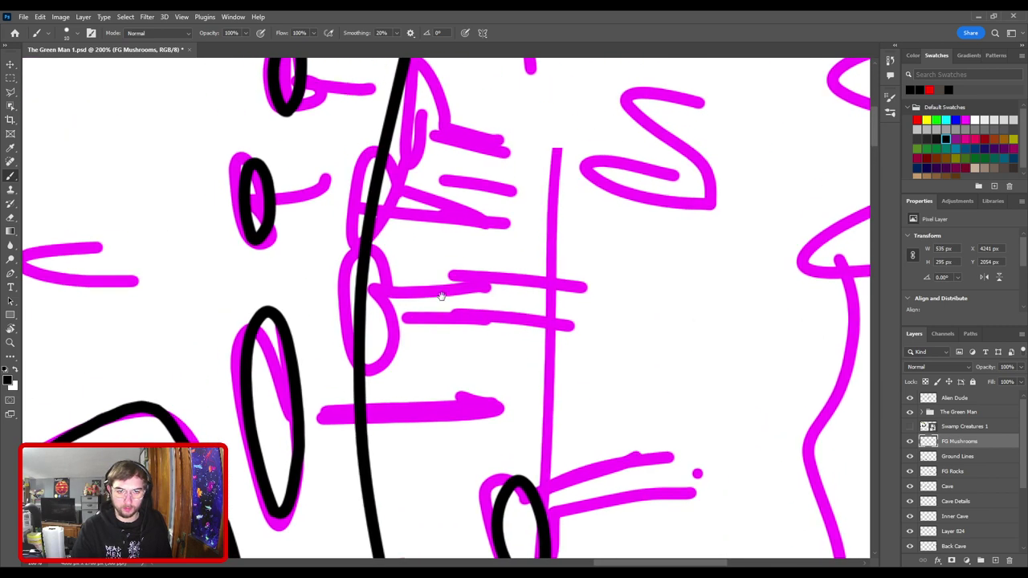
scroll(522, 362, left, 4)
mouse_move(523, 374)
mouse_down()
mouse_move(498, 275)
mouse_move(521, 246)
mouse_move(541, 293)
mouse_move(523, 379)
mouse_up()
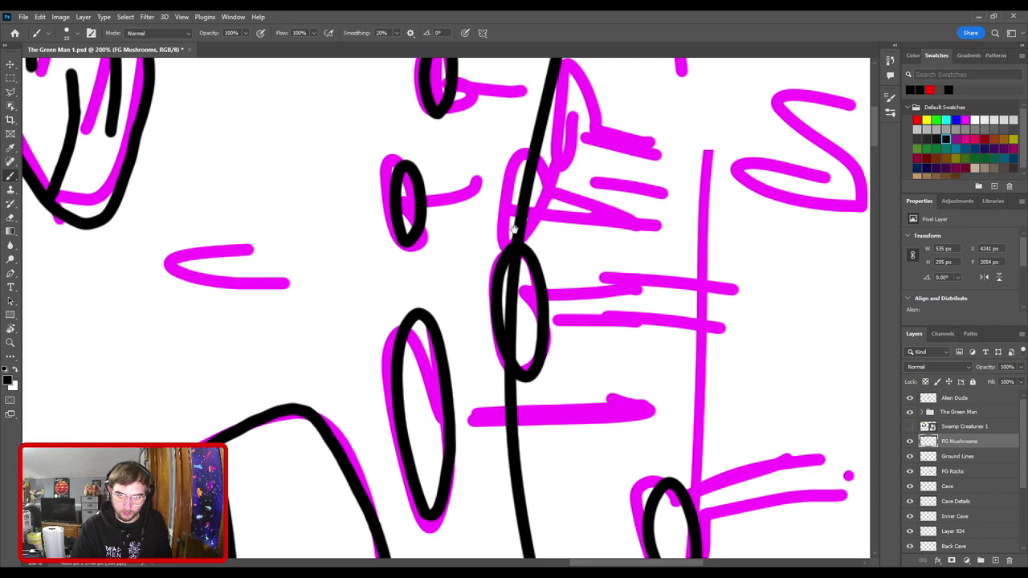
- Brush a small oval cap over the rightmost mushroom just below the ground line, redoing the first stroke
drag(514, 230, 543, 346)
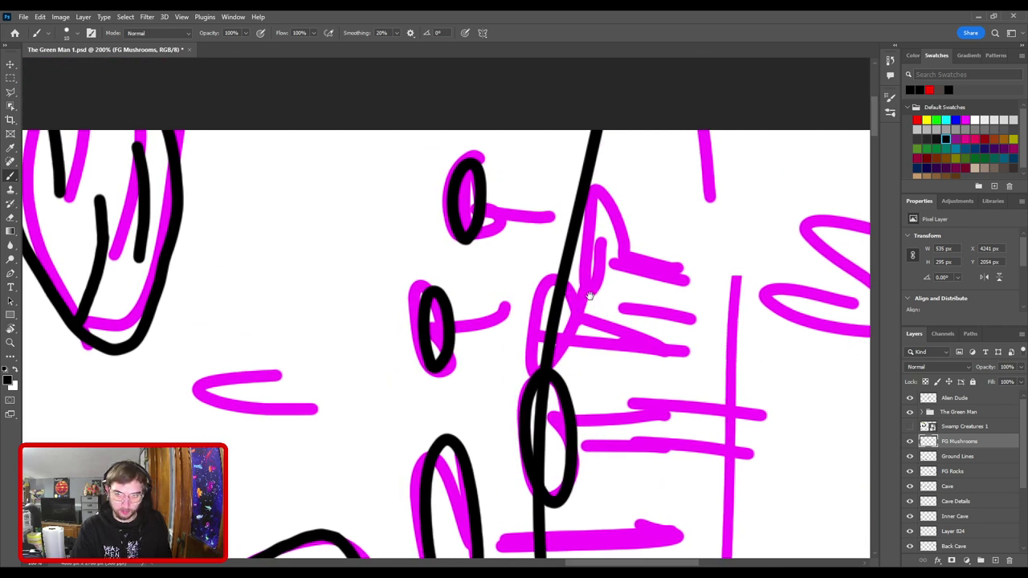
mouse_move(618, 266)
mouse_down()
mouse_move(589, 327)
mouse_move(570, 270)
mouse_move(584, 269)
mouse_up()
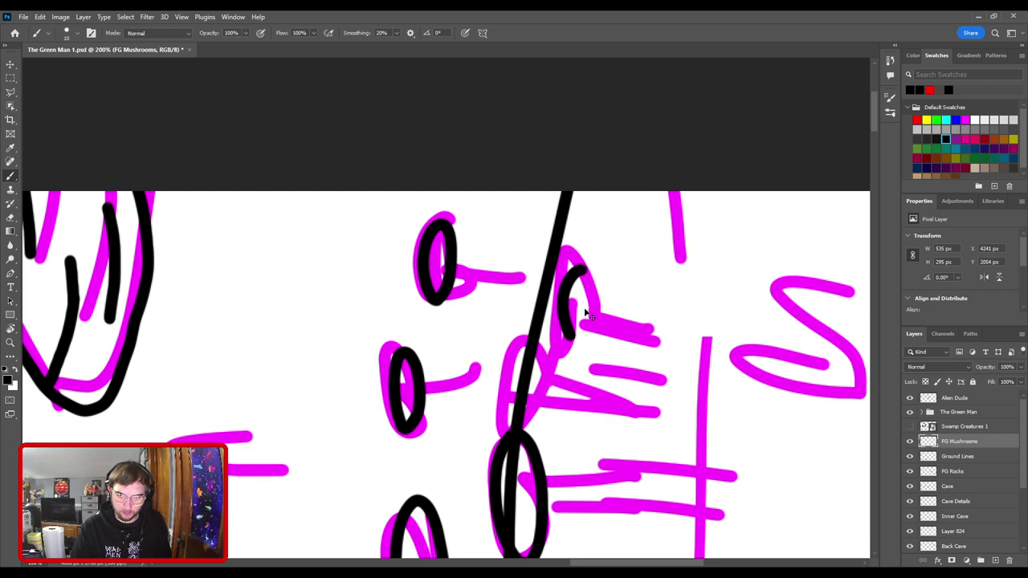
key(ctrl+z)
mouse_move(571, 338)
mouse_down()
mouse_move(567, 298)
mouse_move(582, 288)
mouse_move(591, 317)
mouse_move(578, 342)
mouse_move(616, 347)
mouse_move(528, 313)
mouse_move(372, 291)
mouse_up()
key(r)
drag(489, 184, 562, 358)
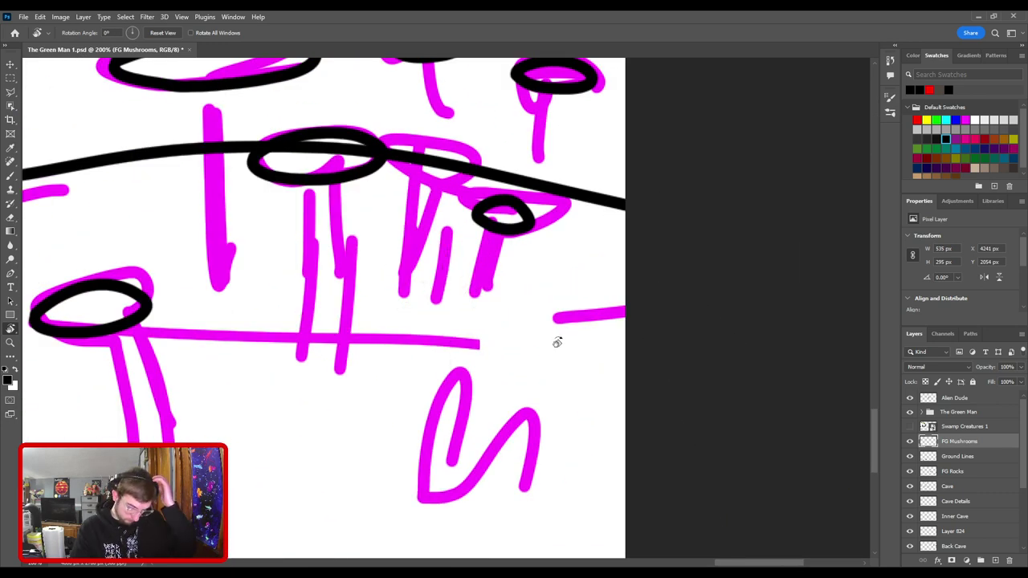
- Brush a small oval cap over the remaining mushroom between the wide middle one and the rightmost one
key(b)
key(ctrl+minus)
key(ctrl+minus)
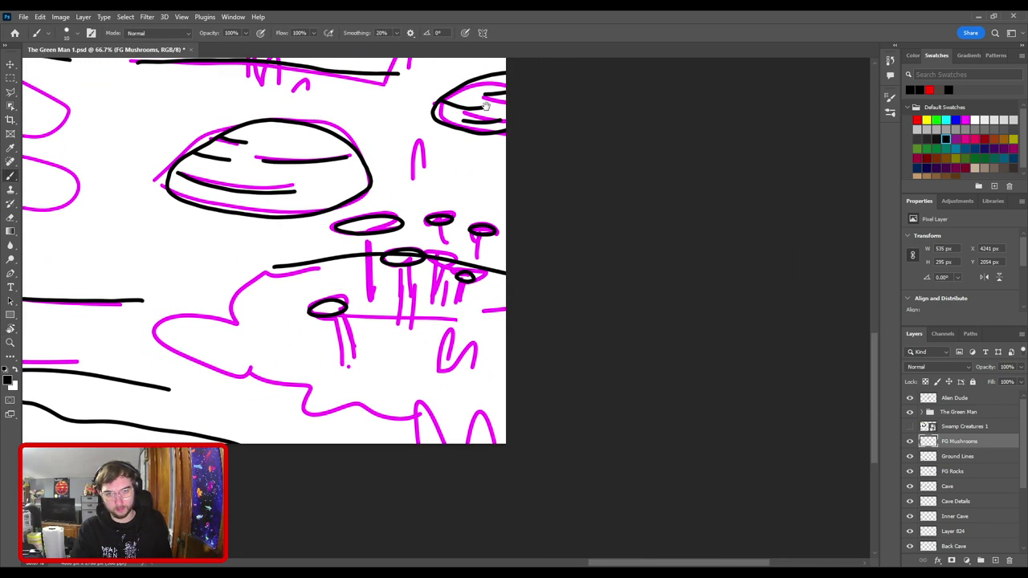
drag(463, 282, 486, 346)
key(ctrl+plus)
key(ctrl+plus)
key(ctrl+plus)
drag(549, 388, 508, 285)
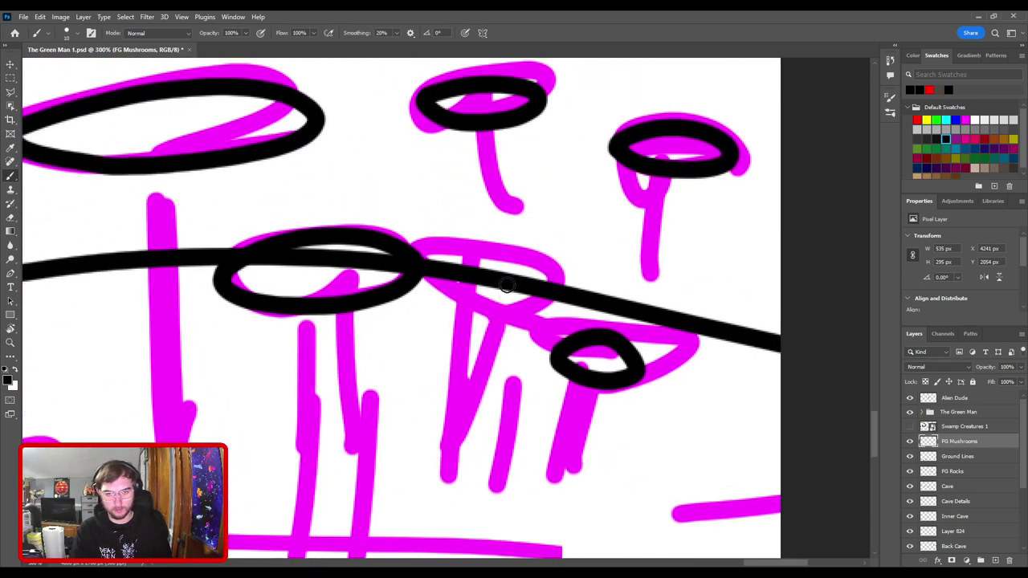
mouse_move(512, 320)
mouse_down()
mouse_move(462, 310)
mouse_move(473, 287)
mouse_move(513, 284)
mouse_move(538, 300)
mouse_move(539, 312)
mouse_move(504, 321)
mouse_up()
key(ctrl+minus)
key(ctrl+minus)
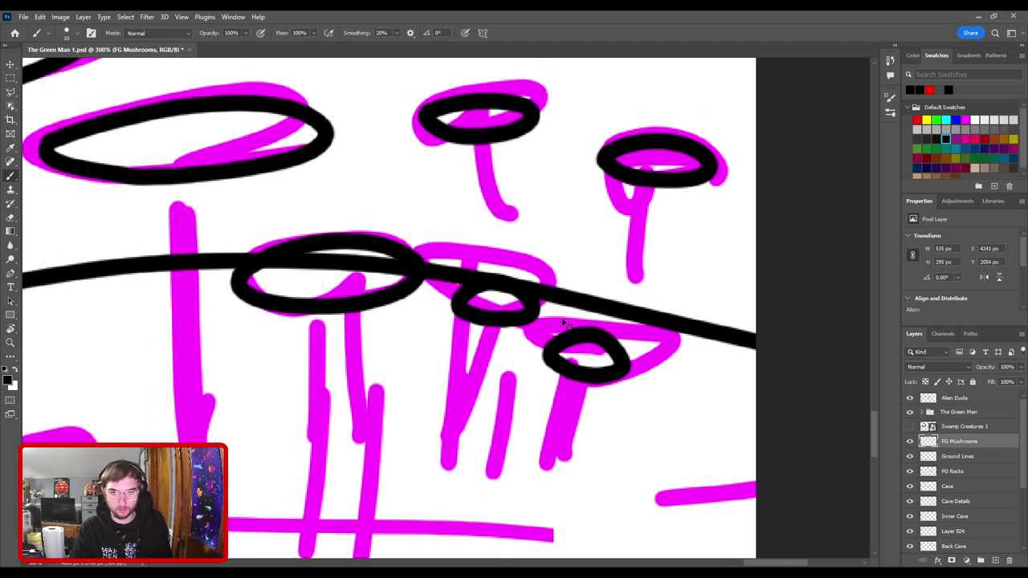
drag(463, 391, 514, 280)
drag(474, 238, 475, 346)
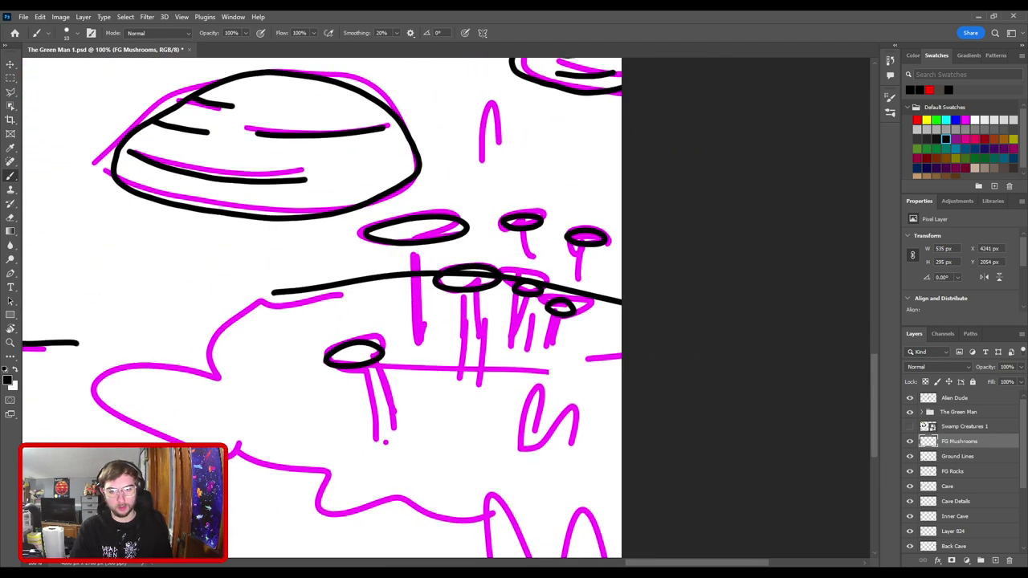
key(ctrl+minus)
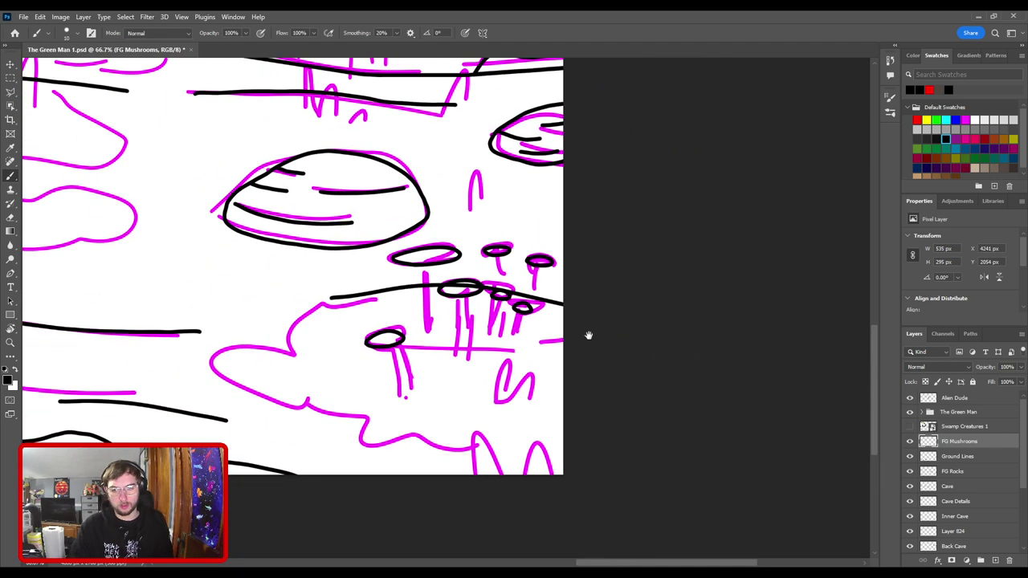
- Add a new layer directly above Ground Lines and name it Stems
click(976, 457)
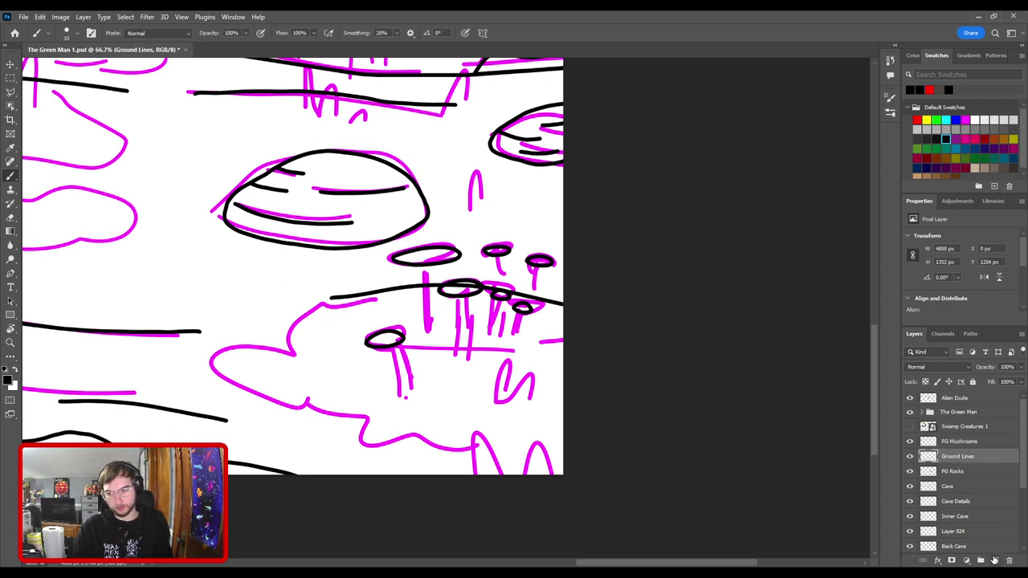
click(995, 559)
double_click(955, 455)
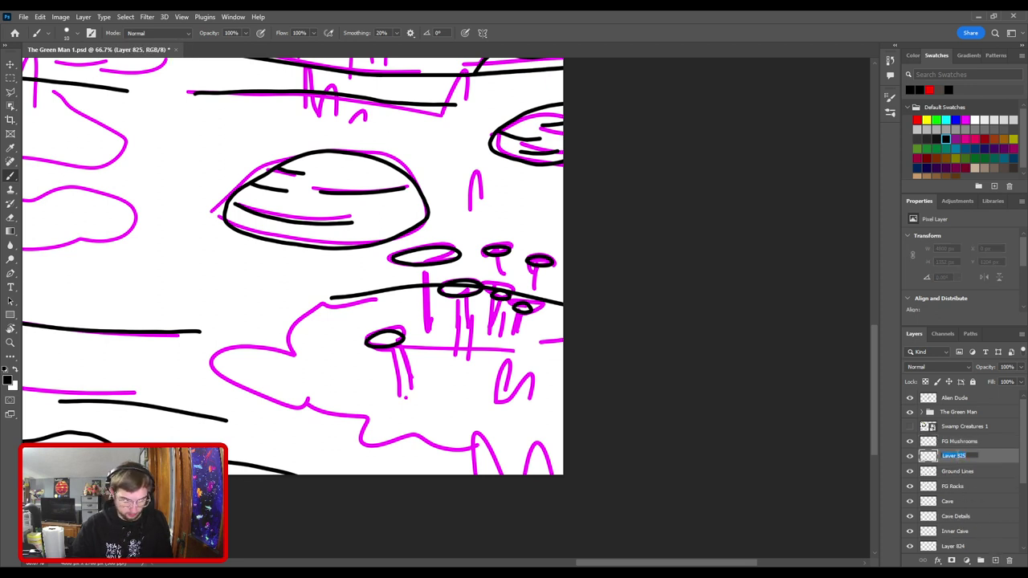
key(Return)
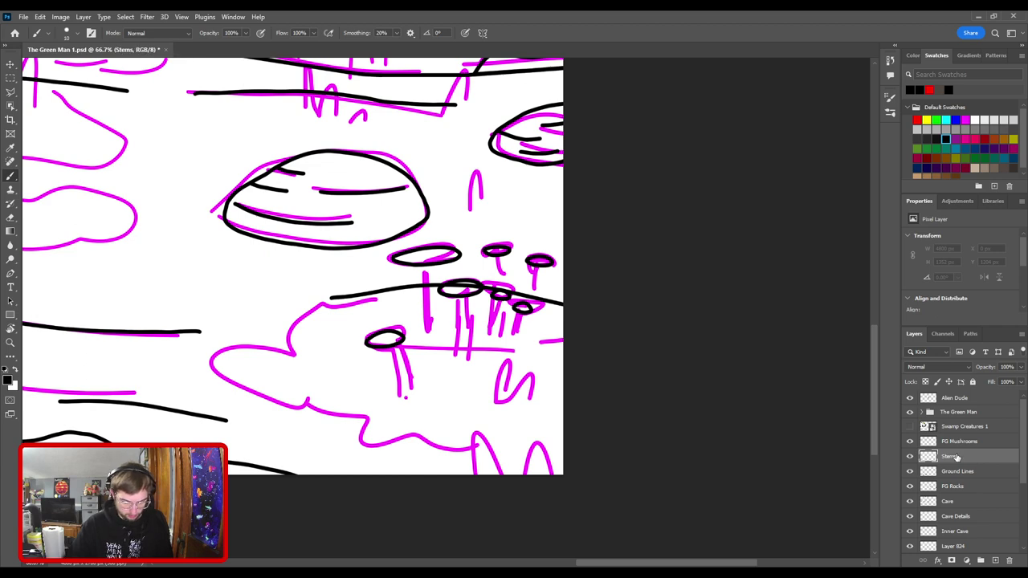
- Brush a two-line black stem under the front-left mushroom's cap on the Stems layer, redoing its second line
key(ctrl+plus)
key(ctrl+plus)
drag(379, 446, 561, 263)
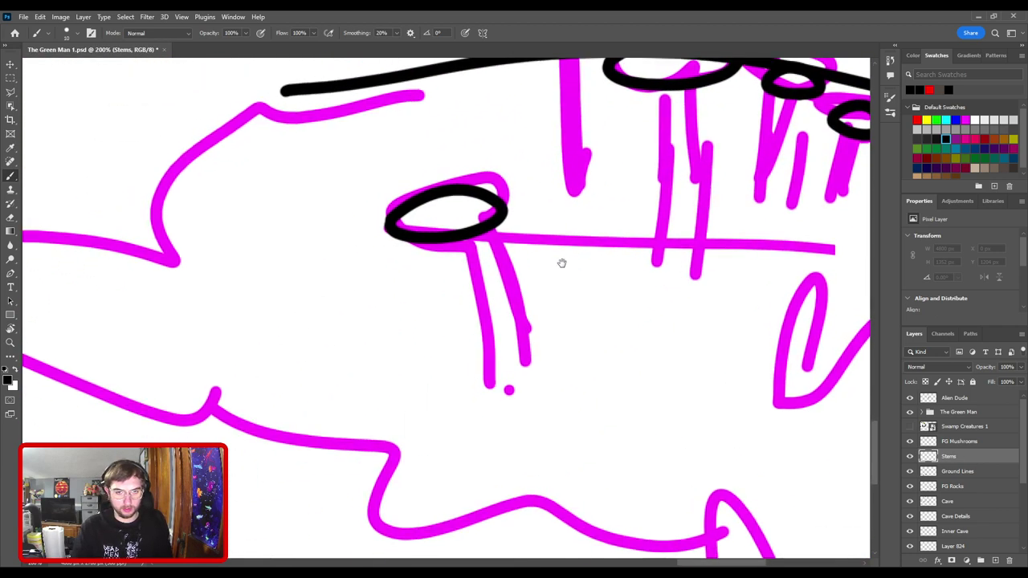
drag(442, 239, 470, 361)
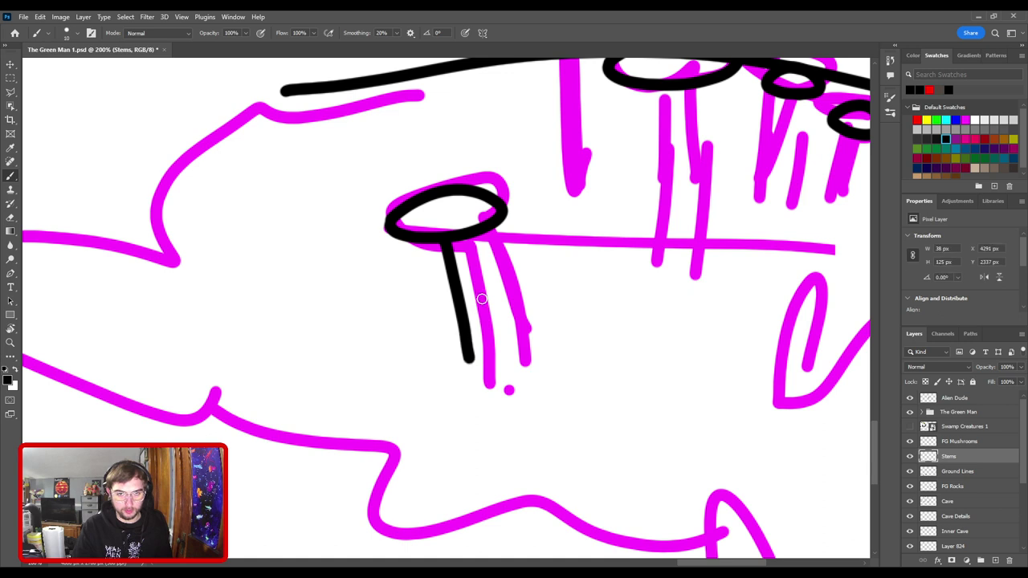
drag(471, 238, 494, 349)
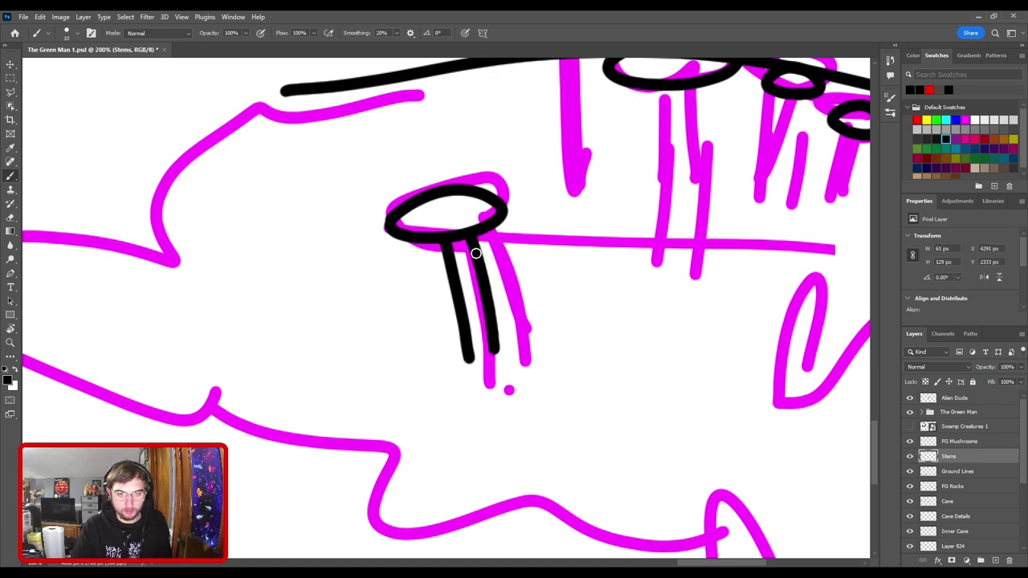
key(ctrl+z)
drag(468, 233, 499, 347)
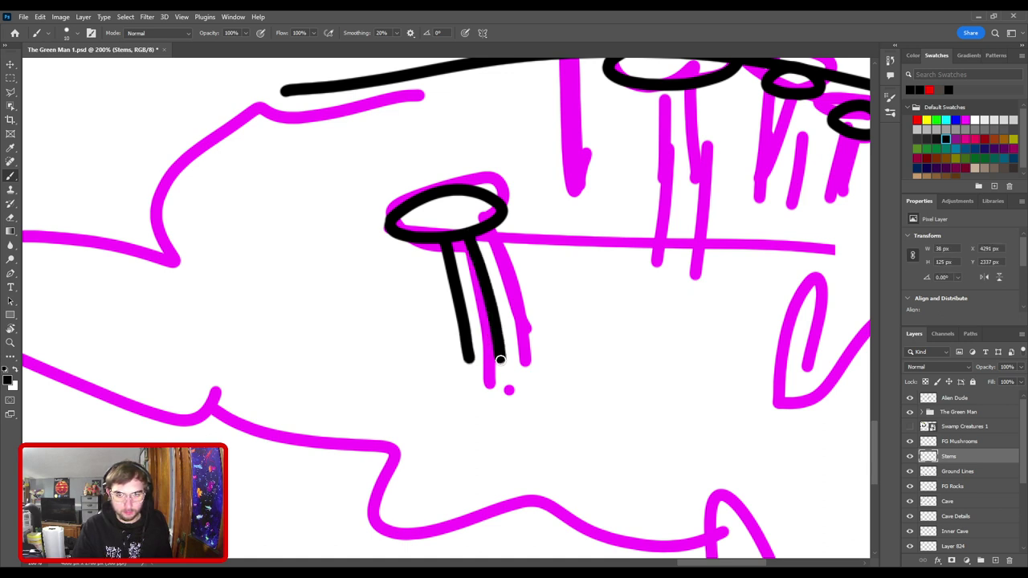
- Brush a two-line stem beneath the wide middle mushroom that overlaps the ground line, redoing the second line
drag(559, 302, 367, 266)
drag(404, 170, 479, 361)
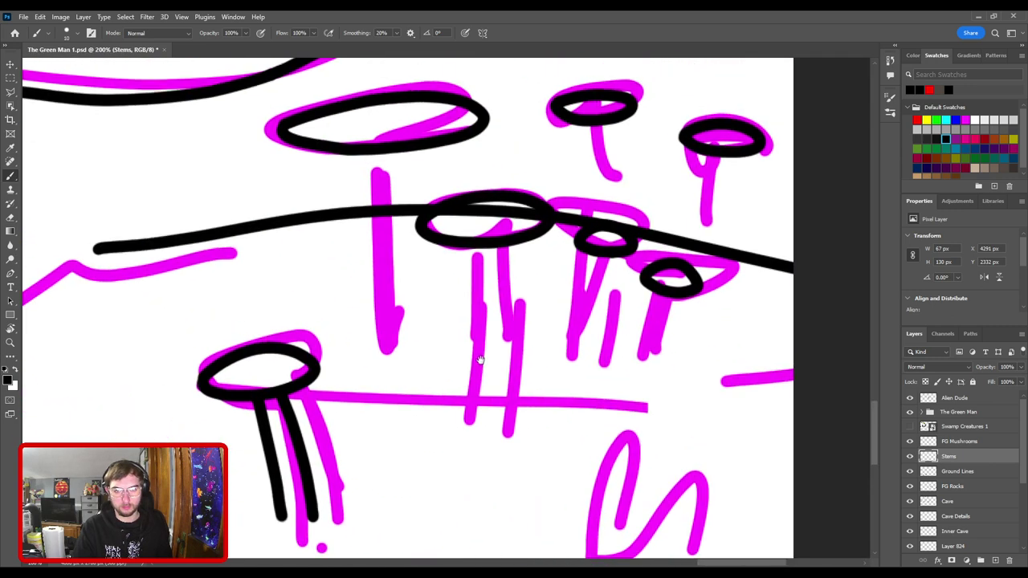
drag(546, 289, 578, 209)
drag(510, 162, 514, 328)
drag(538, 160, 548, 319)
key(ctrl+z)
drag(538, 161, 551, 318)
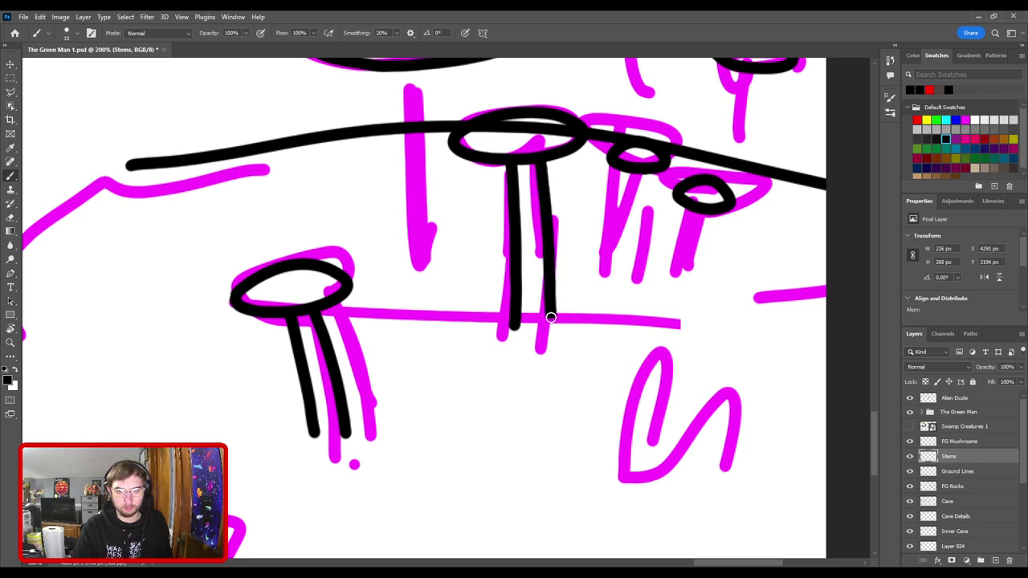
- Brush a long two-line stem from the widest back mushroom down across the ground line, redoing the second line
drag(584, 282, 512, 324)
drag(515, 223, 692, 293)
drag(502, 178, 515, 361)
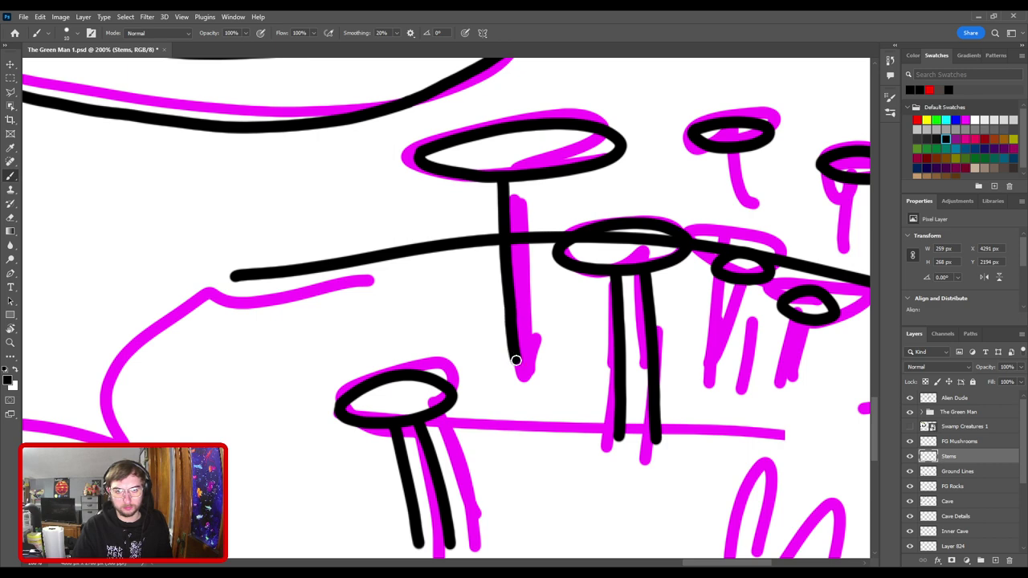
drag(547, 177, 557, 336)
key(ctrl+z)
click(545, 179)
drag(544, 178, 560, 344)
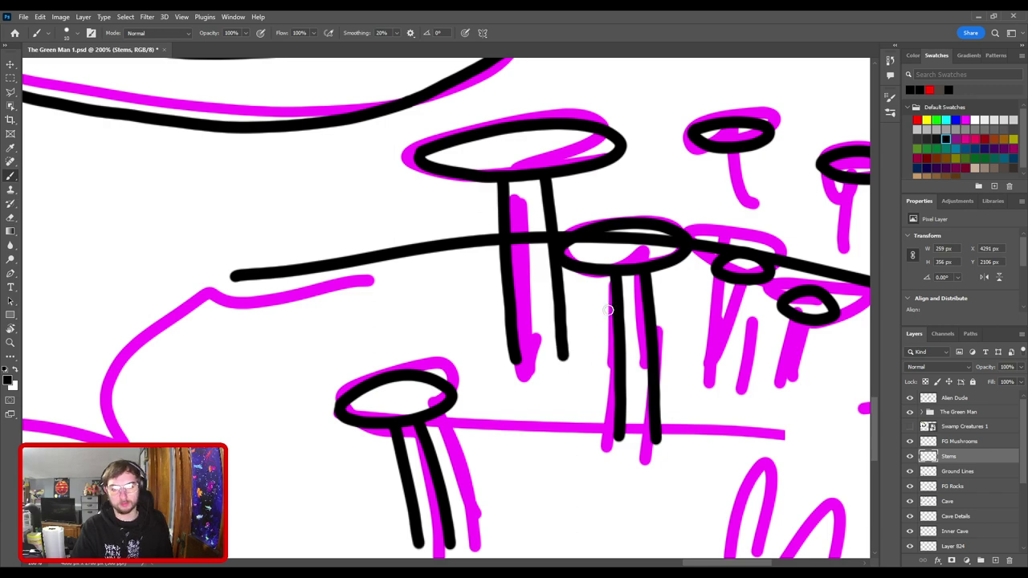
- Brush a short two-line stem under the rightmost small mushroom below the ground line, replacing the first attempts
scroll(608, 310, down, 3)
scroll(555, 298, up, 3)
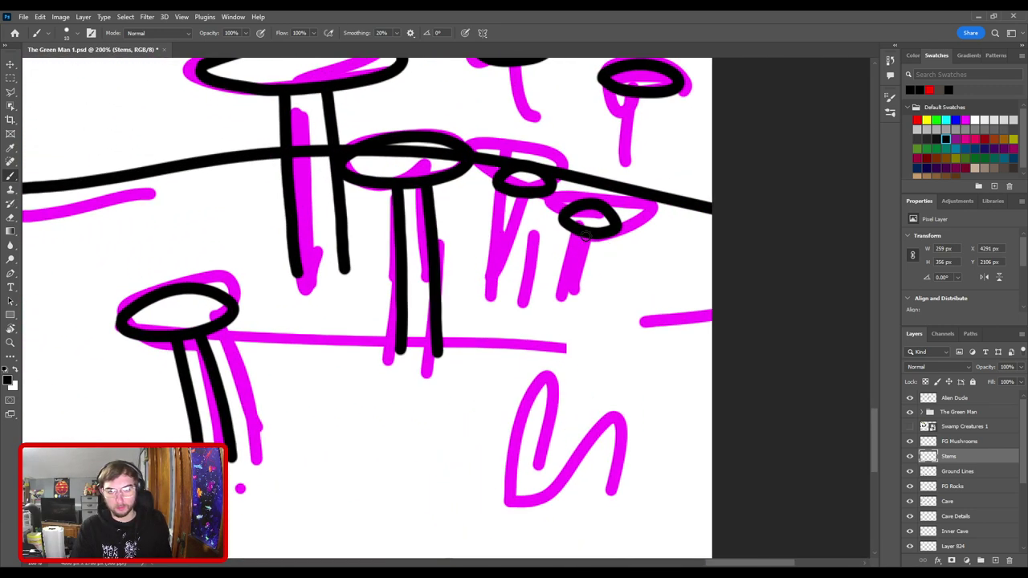
drag(572, 228, 563, 309)
key(ctrl+z)
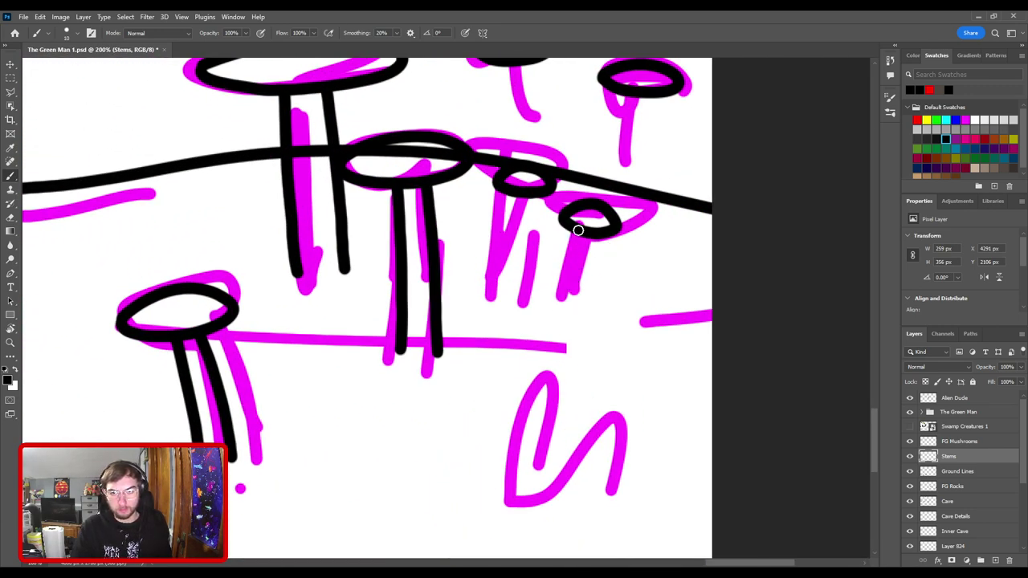
drag(575, 227, 569, 295)
key(ctrl+z)
mouse_move(579, 227)
mouse_down()
mouse_move(568, 296)
mouse_move(589, 271)
mouse_move(597, 236)
mouse_move(583, 226)
mouse_move(662, 237)
mouse_up()
- Brush a short two-line stem under the small mushroom between the wide middle one and the rightmost lower one, redoing strokes as needed
drag(605, 209, 603, 292)
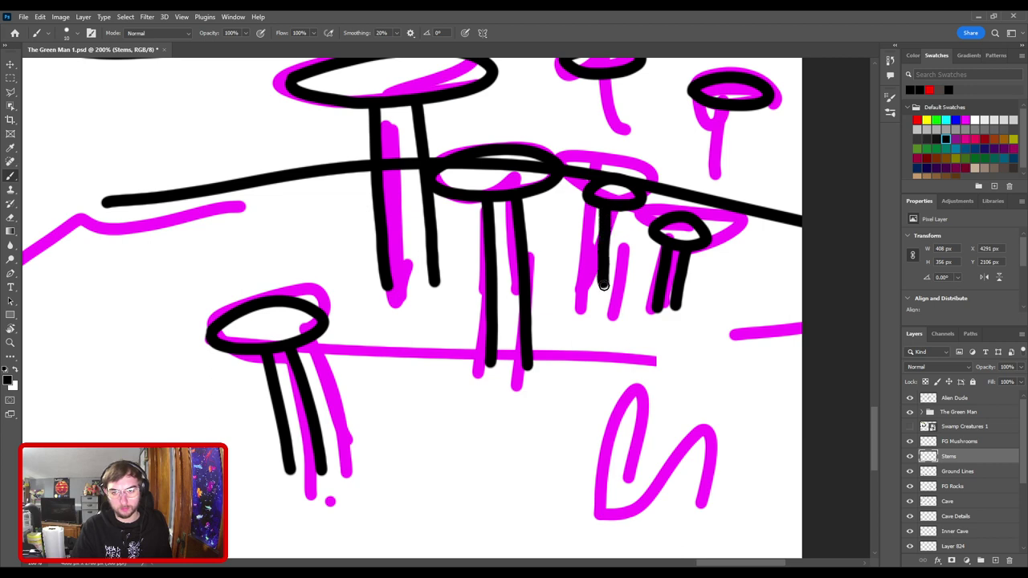
key(ctrl+z)
drag(607, 205, 599, 303)
key(ctrl+z)
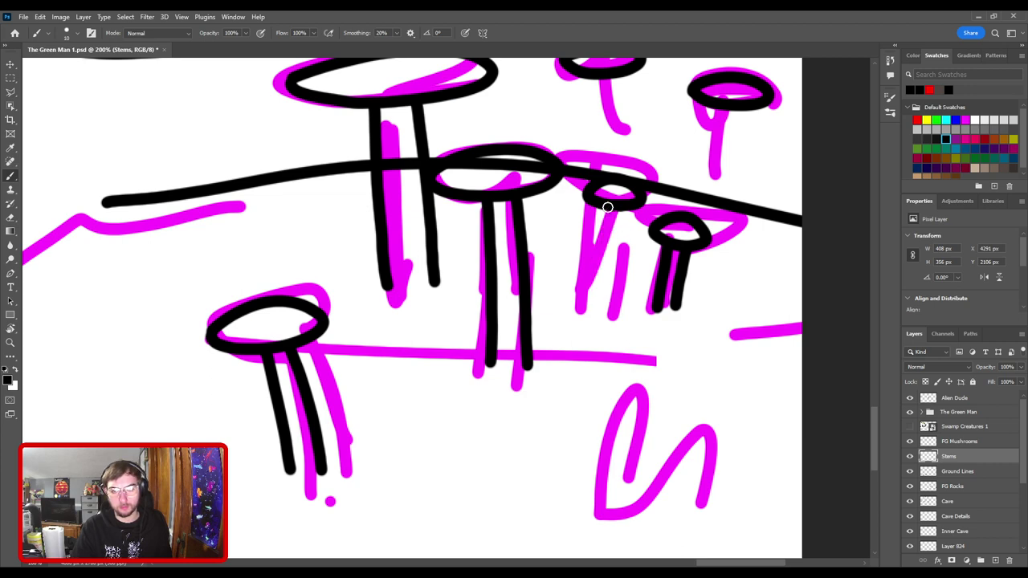
mouse_move(607, 205)
mouse_down()
mouse_move(600, 287)
mouse_move(628, 206)
mouse_up()
key(ctrl+z)
- Brush a two-line stem from the far-right back mushroom down to the ground line, redoing strokes until they fit
mouse_move(617, 292)
mouse_down()
mouse_move(633, 222)
mouse_move(520, 321)
mouse_up()
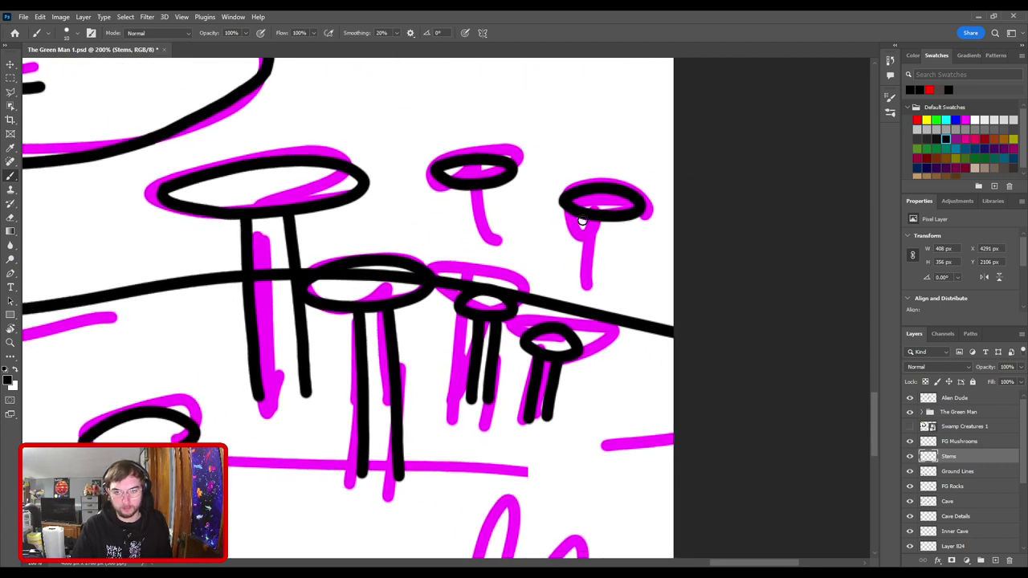
drag(587, 224, 587, 299)
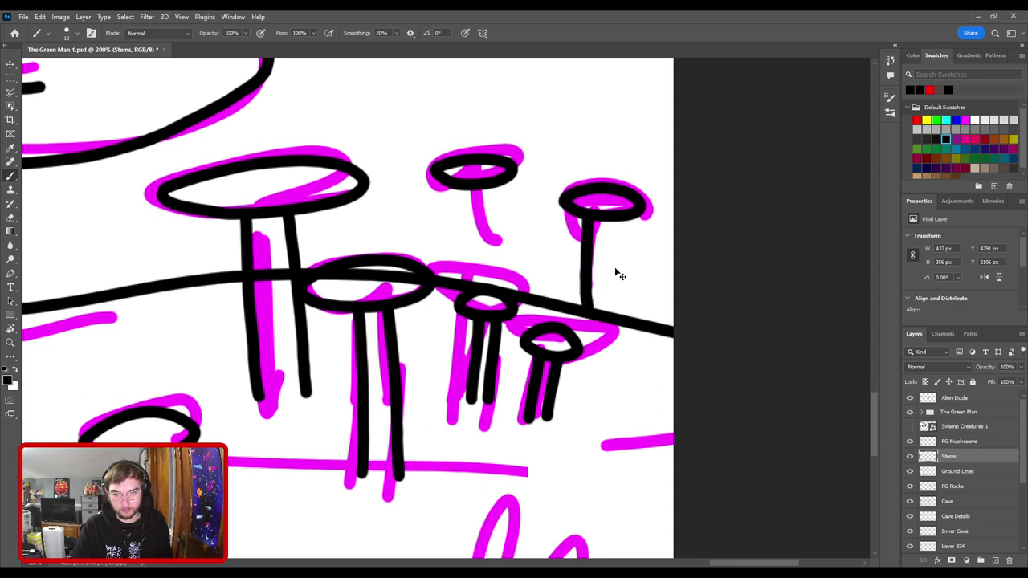
key(ctrl+z)
drag(591, 215, 587, 302)
key(ctrl+z)
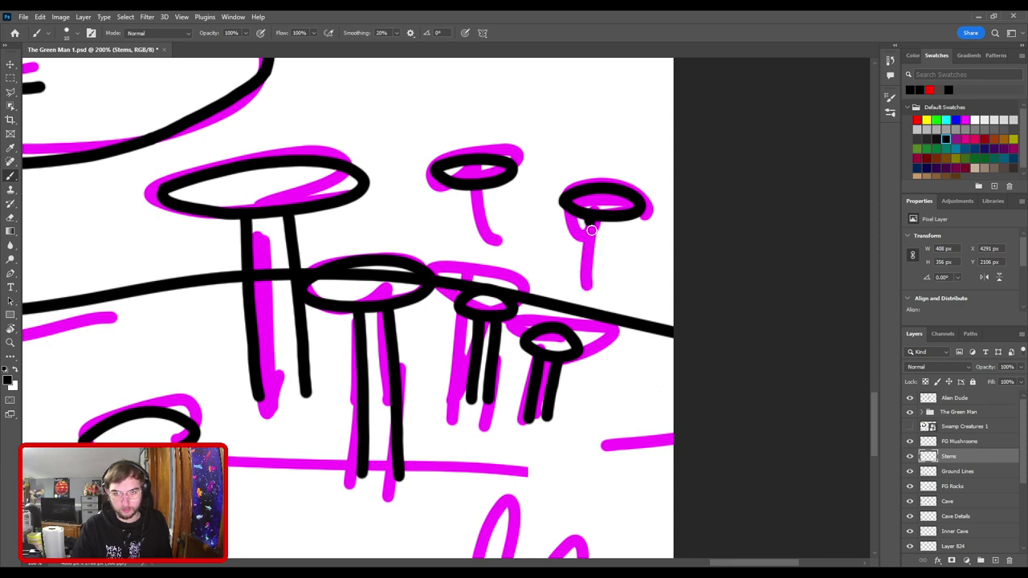
mouse_move(591, 230)
mouse_down()
mouse_move(592, 308)
mouse_move(604, 311)
mouse_move(617, 222)
mouse_move(619, 314)
mouse_up()
key(ctrl+z)
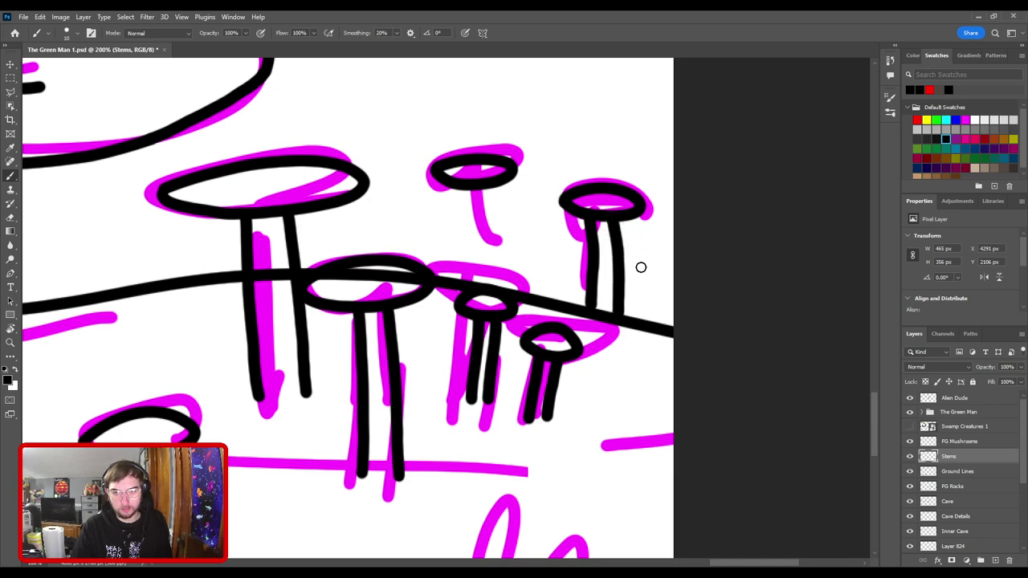
mouse_move(558, 236)
mouse_down()
mouse_move(427, 249)
mouse_move(462, 311)
mouse_up()
key(ctrl+z)
key(ctrl+z)
- Brush a short two-line stem under the remaining small back mushroom above the ground line, redoing the first line
mouse_move(489, 228)
mouse_down()
mouse_move(488, 320)
mouse_move(553, 319)
mouse_move(647, 347)
mouse_up()
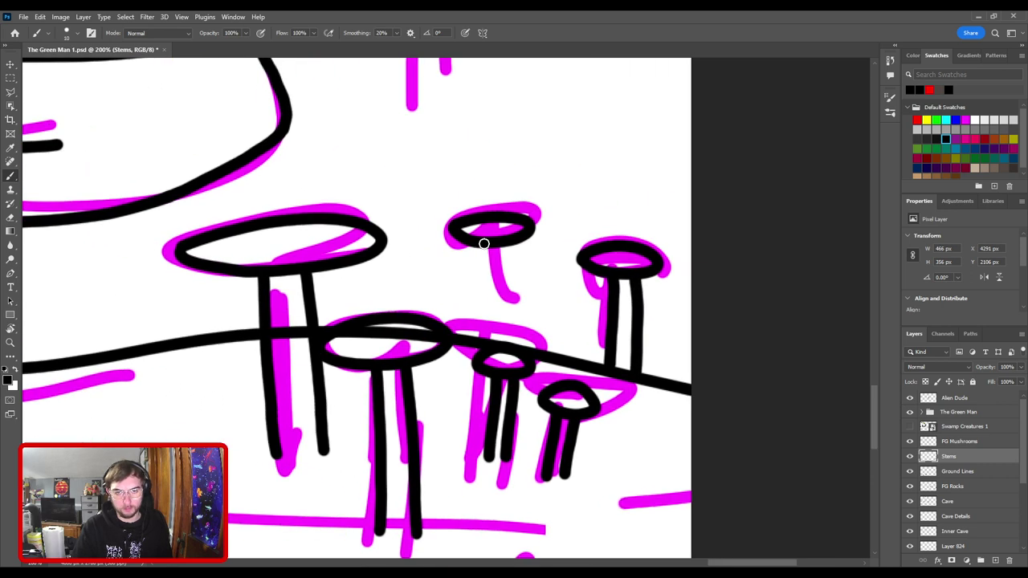
mouse_move(485, 243)
mouse_down()
mouse_move(492, 328)
mouse_move(485, 279)
mouse_move(491, 301)
mouse_up()
key(ctrl+z)
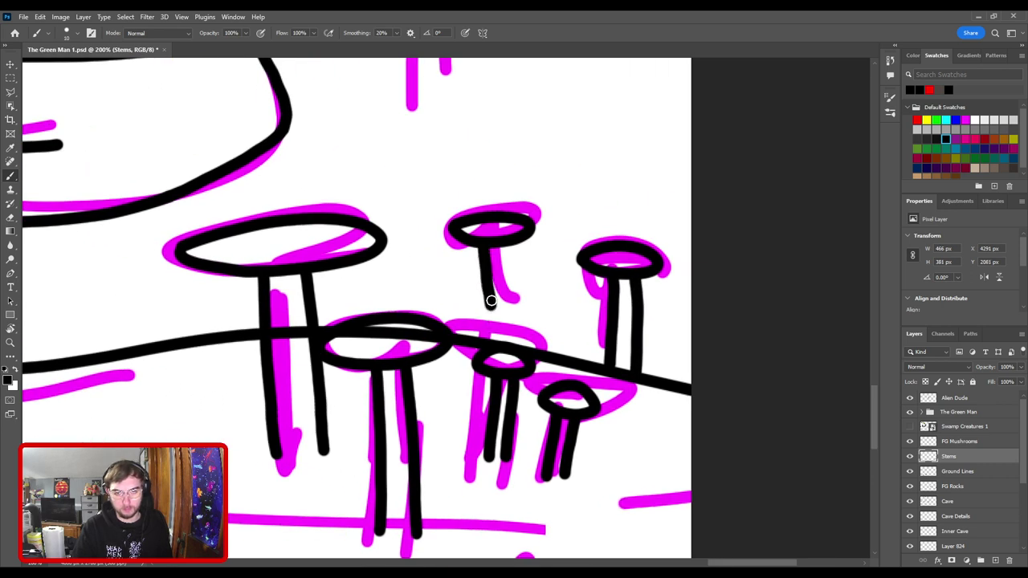
drag(501, 244, 509, 300)
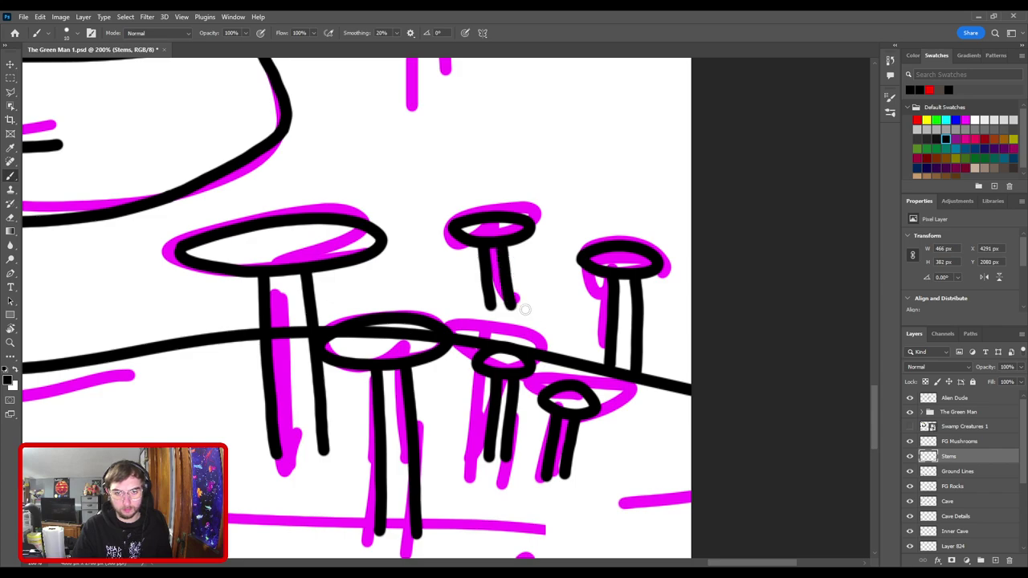
- On the FG Mushrooms layer, brush a broad pointed-oval cap over the large sketched mushroom at the canvas's lower-left corner
key(ctrl+minus)
key(ctrl+minus)
key(ctrl+minus)
key(ctrl+minus)
drag(402, 392, 771, 197)
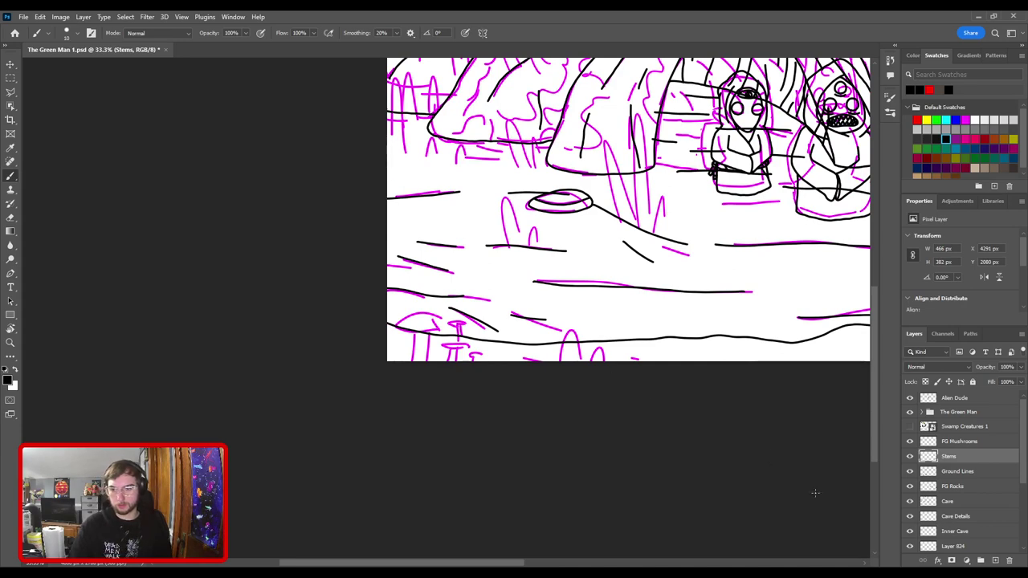
click(955, 444)
key(ctrl+plus)
key(ctrl+plus)
key(ctrl+plus)
key(ctrl+plus)
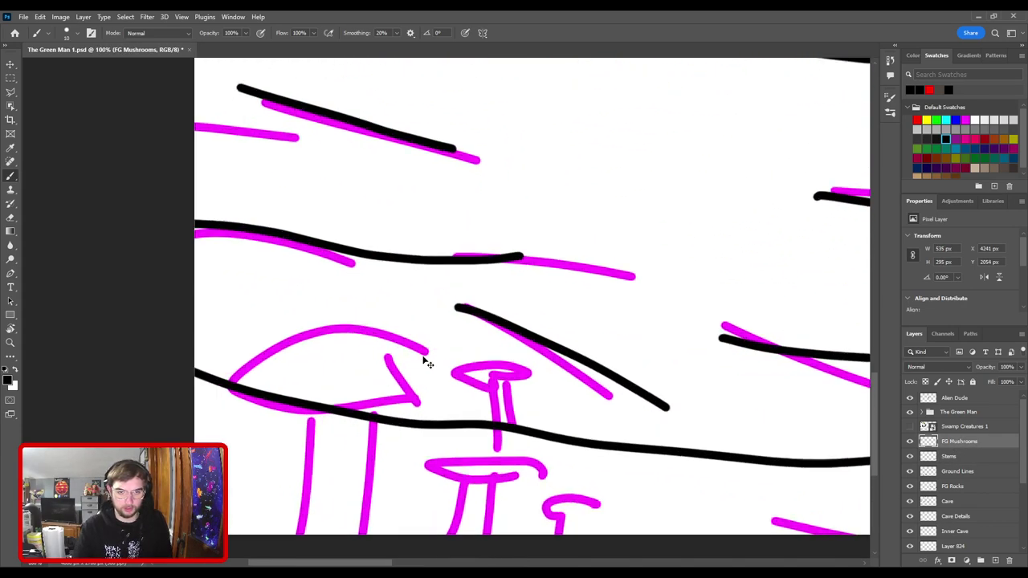
scroll(426, 363, down, 2)
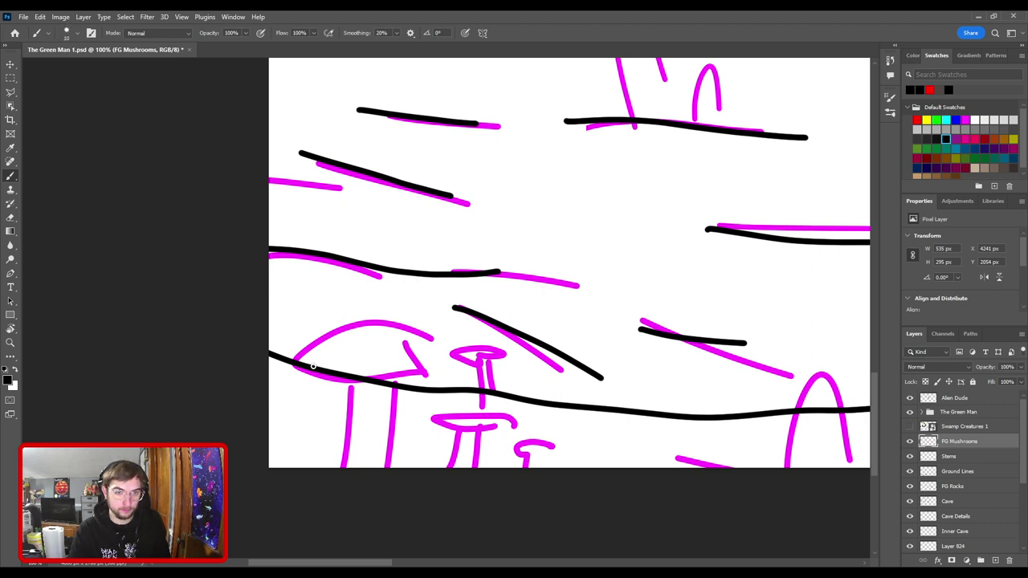
mouse_move(294, 363)
mouse_down()
mouse_move(383, 385)
mouse_move(434, 375)
mouse_up()
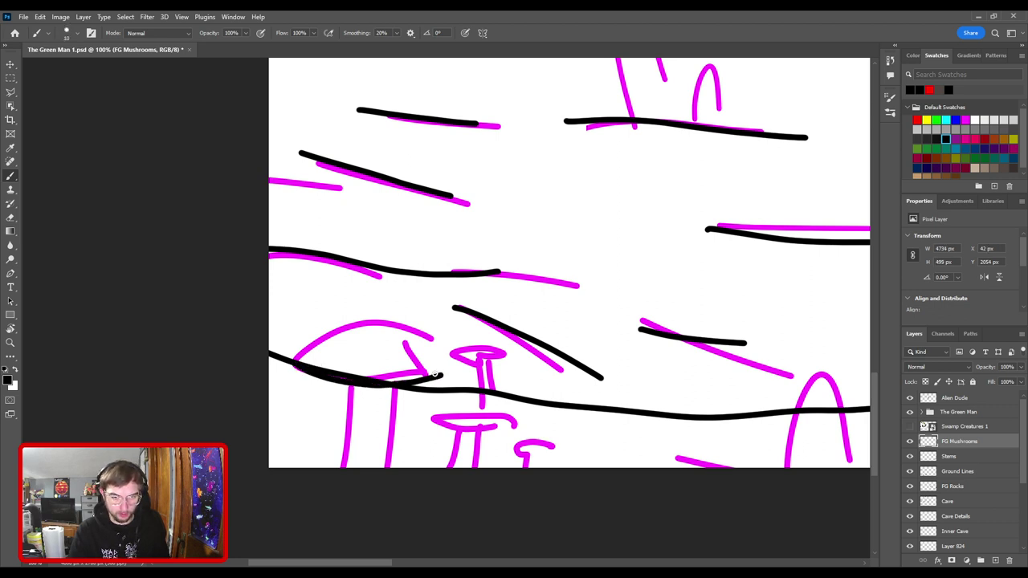
mouse_move(296, 358)
mouse_down()
mouse_move(377, 340)
mouse_move(432, 358)
mouse_up()
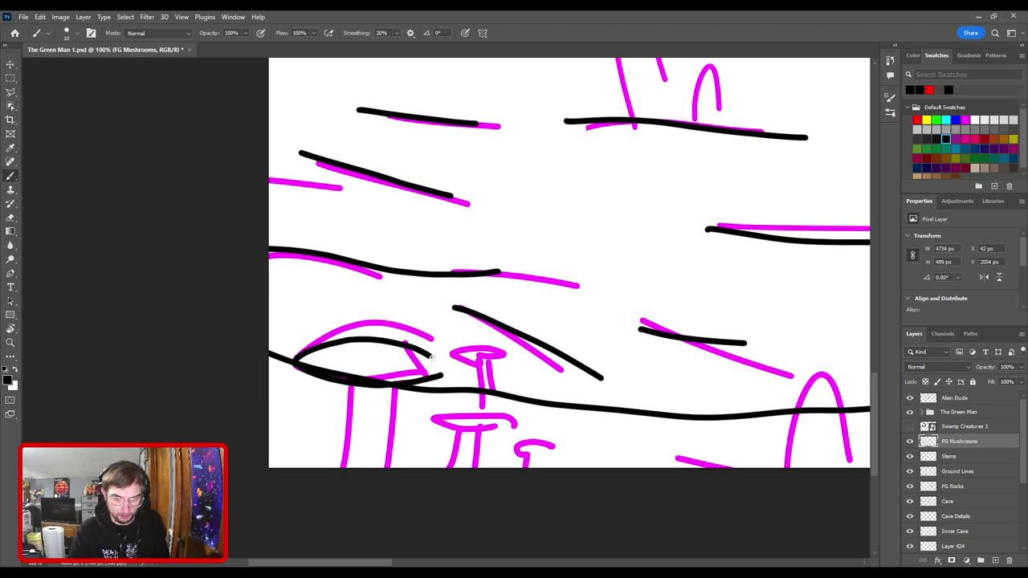
key(ctrl+=)
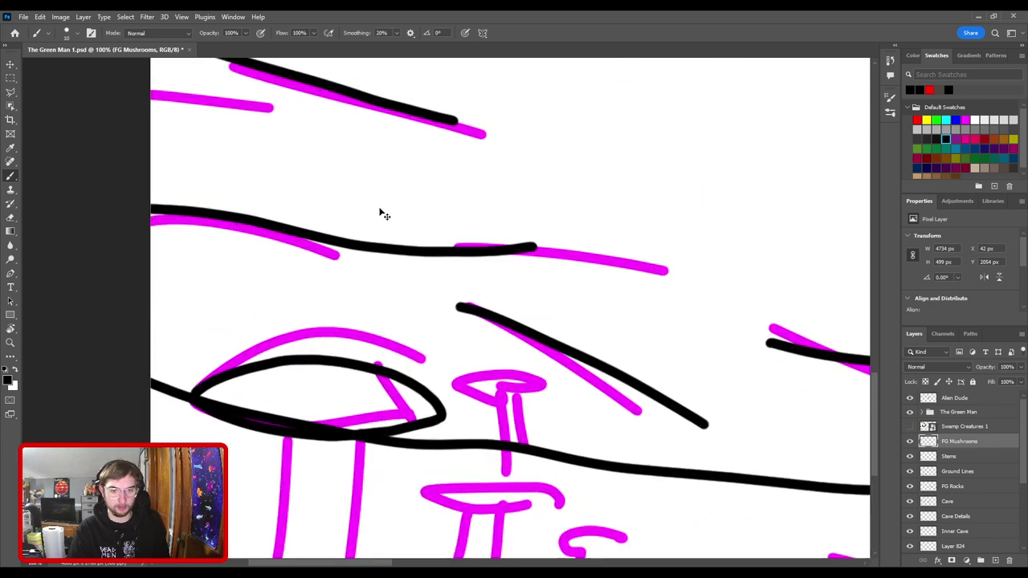